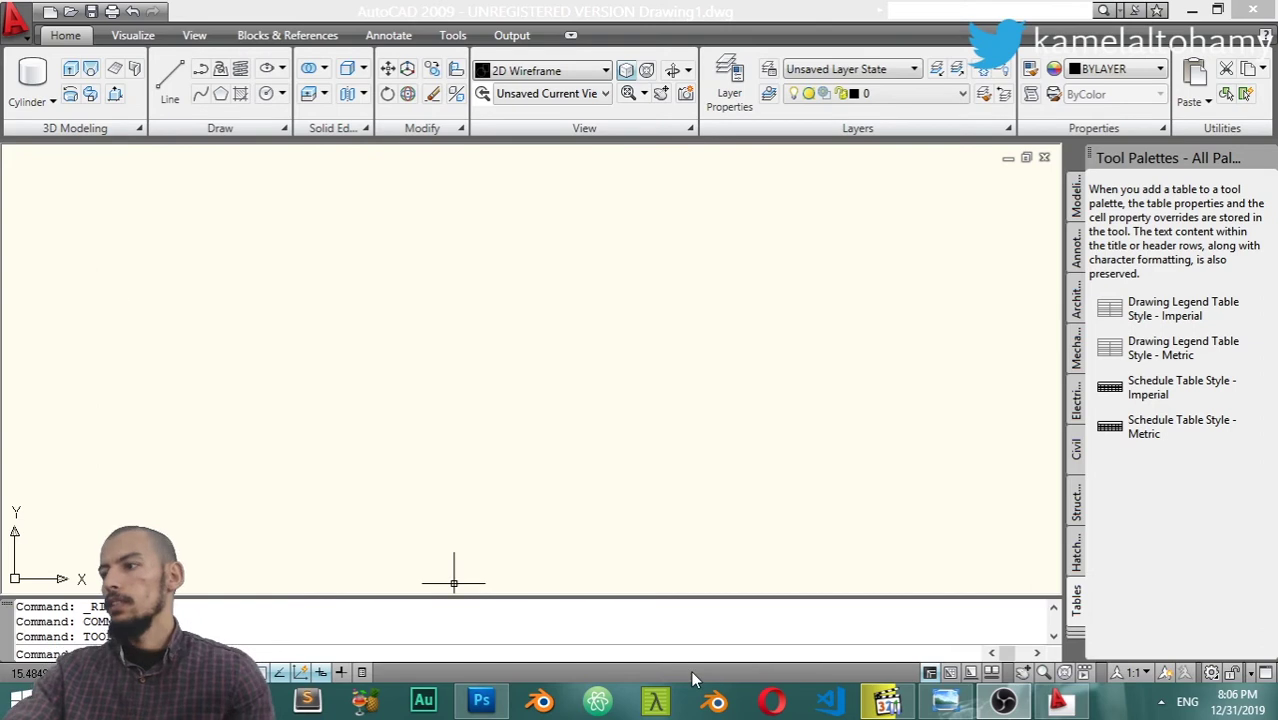
Run LIST, then switch workspaces to 2D Drafting & Annotation and finally to AutoCAD Classic
{"action": "type", "text": "li"}
{"action": "key", "text": "Return"}
{"action": "key", "text": "Return"}
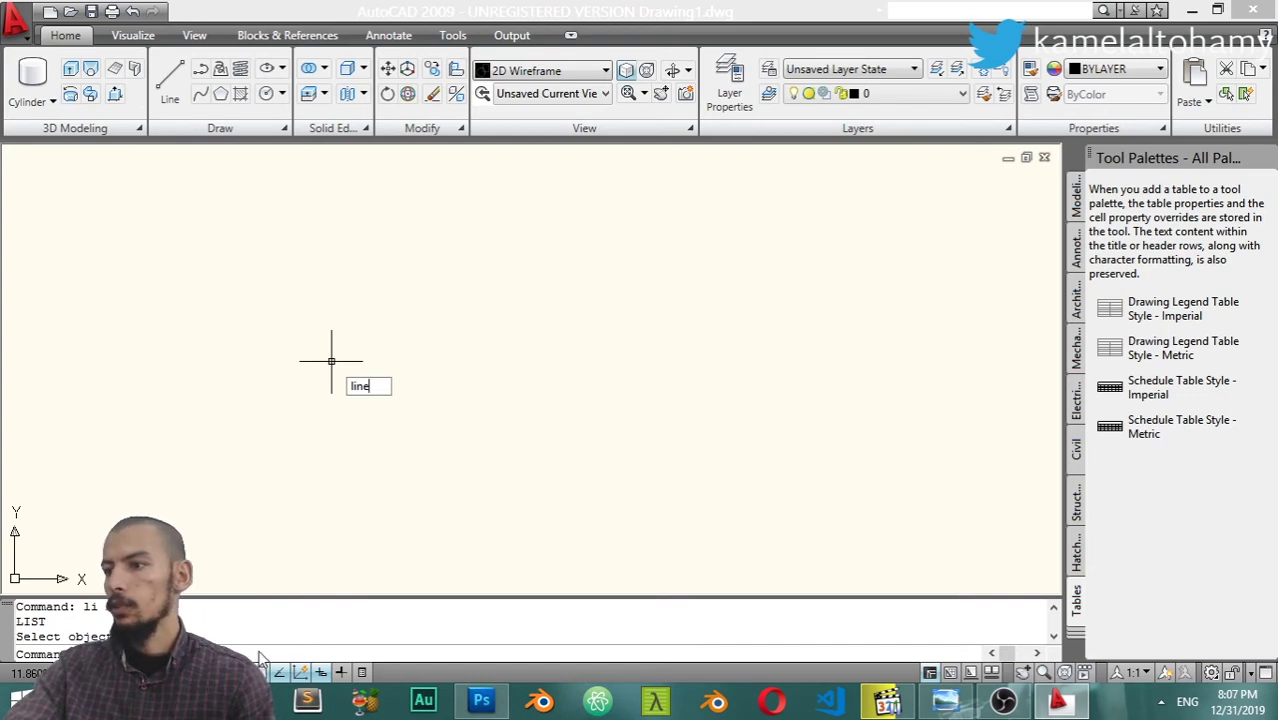
{"action": "left_click", "coordinate": [1212, 673]}
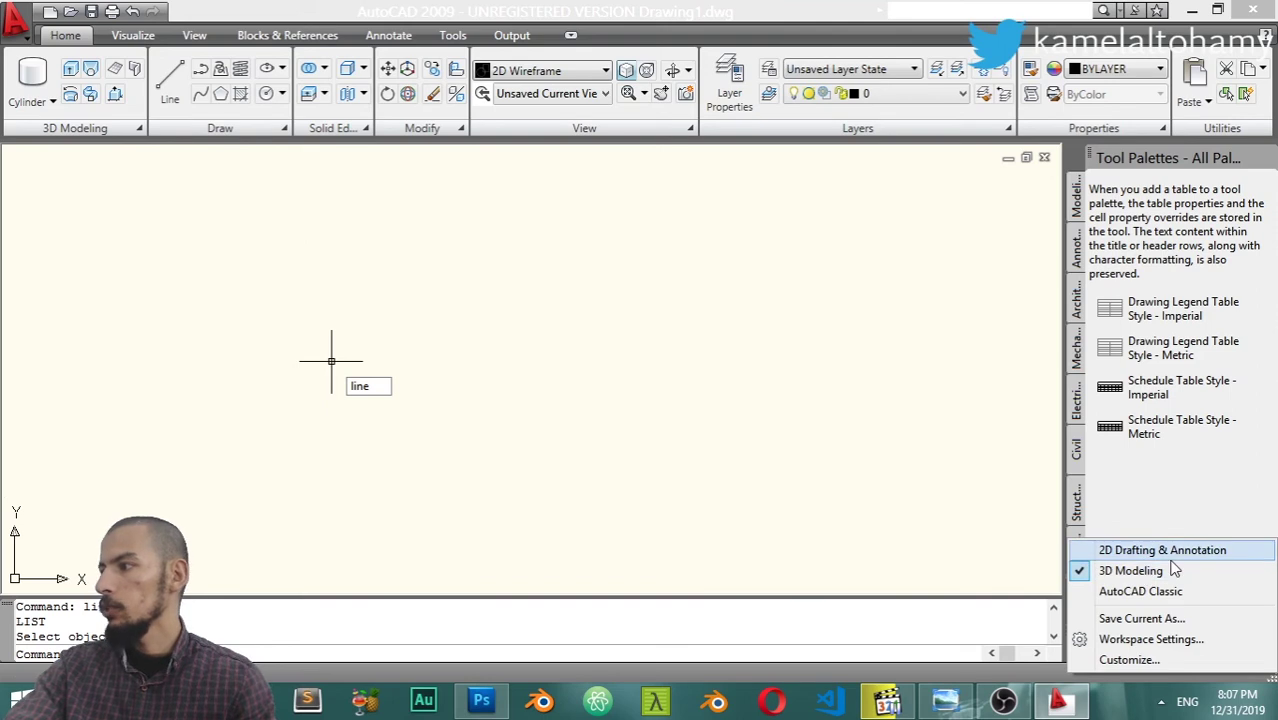
{"action": "left_click", "coordinate": [1158, 553]}
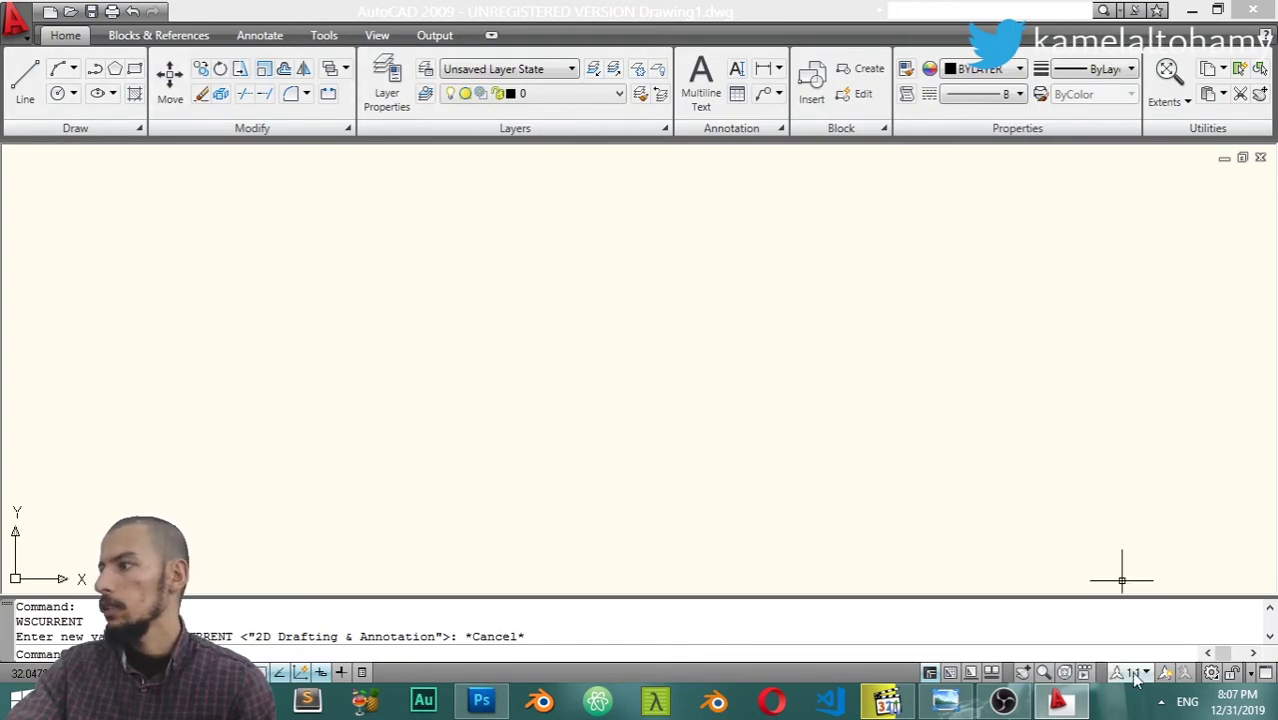
{"action": "left_click", "coordinate": [1211, 676]}
{"action": "left_click", "coordinate": [1135, 582]}
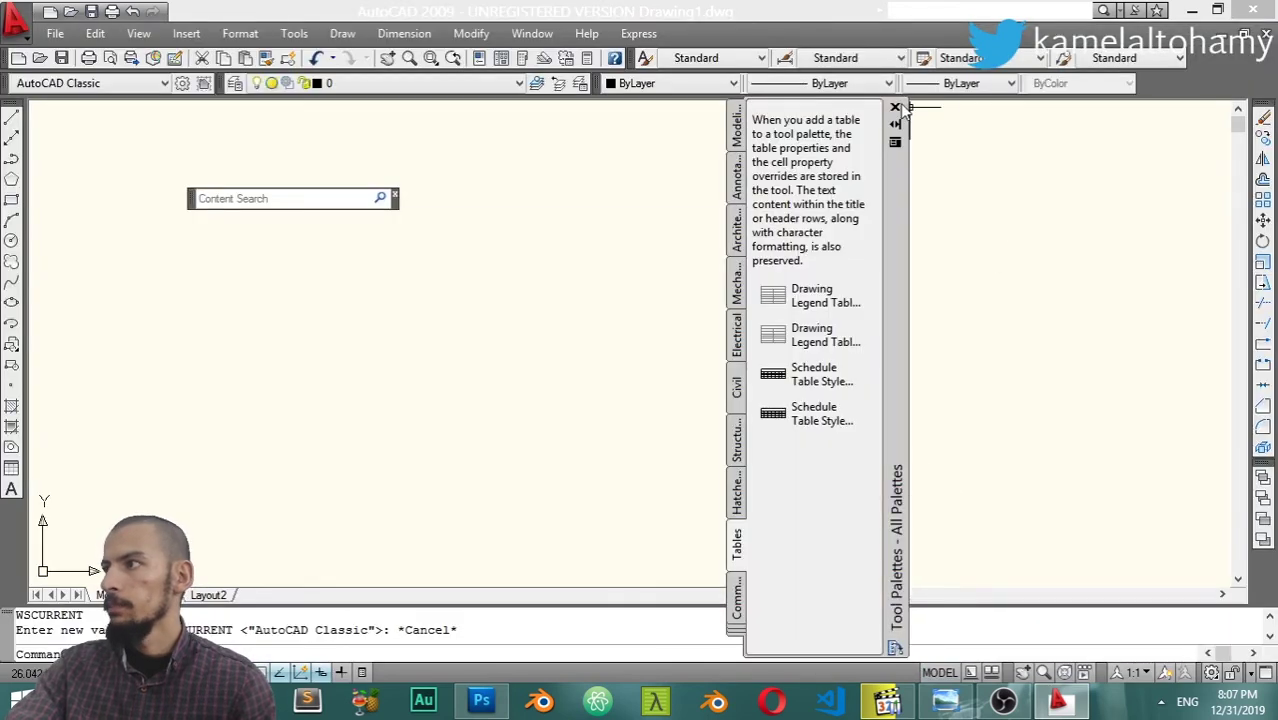
Close the Tool Palettes and draw a 100-unit horizontal line from 0,0
{"action": "left_click", "coordinate": [895, 108]}
{"action": "left_click", "coordinate": [342, 33]}
{"action": "left_click", "coordinate": [358, 88]}
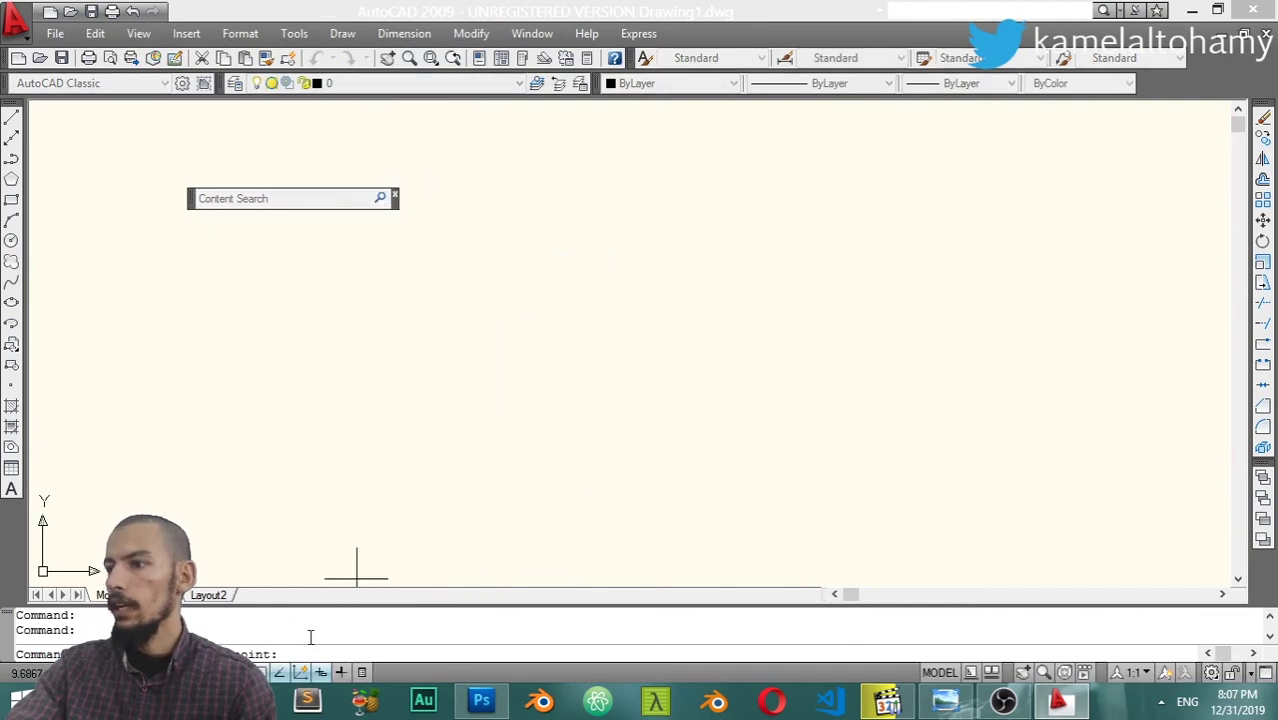
{"action": "type", "text": "0,0"}
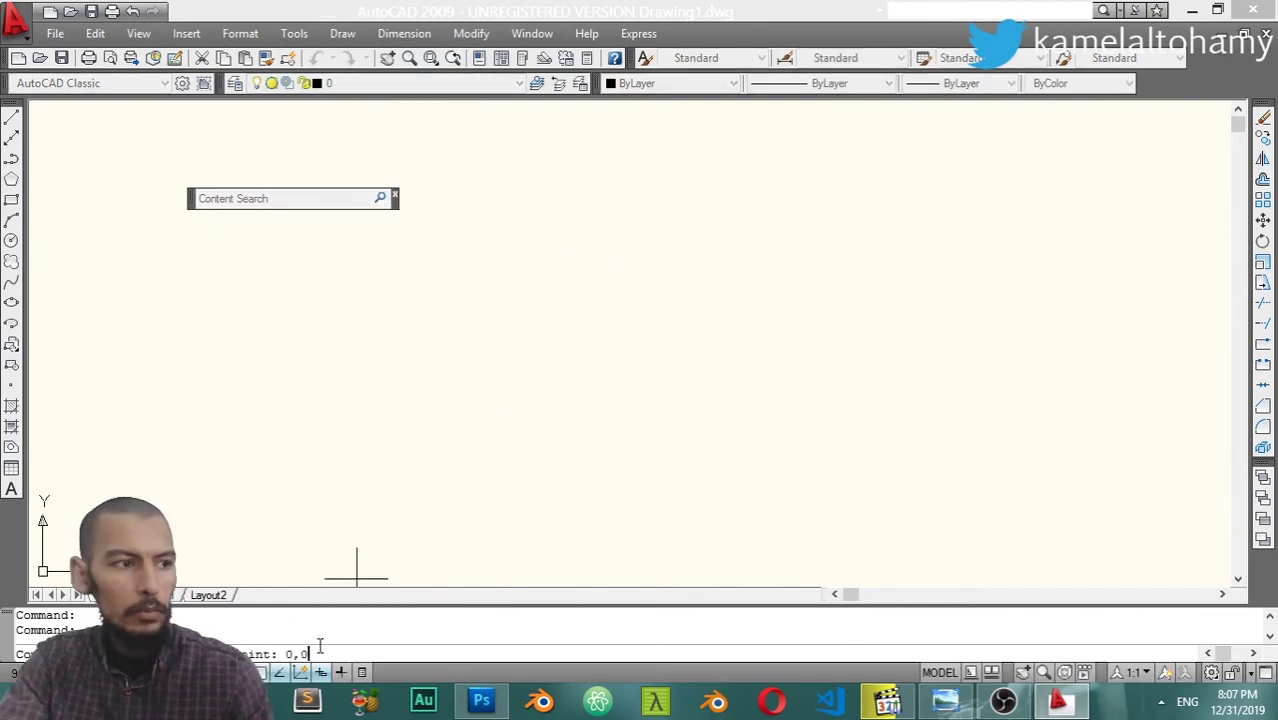
{"action": "key", "text": "Return"}
{"action": "type", "text": "100"}
{"action": "key", "text": "Tab"}
{"action": "type", "text": "0"}
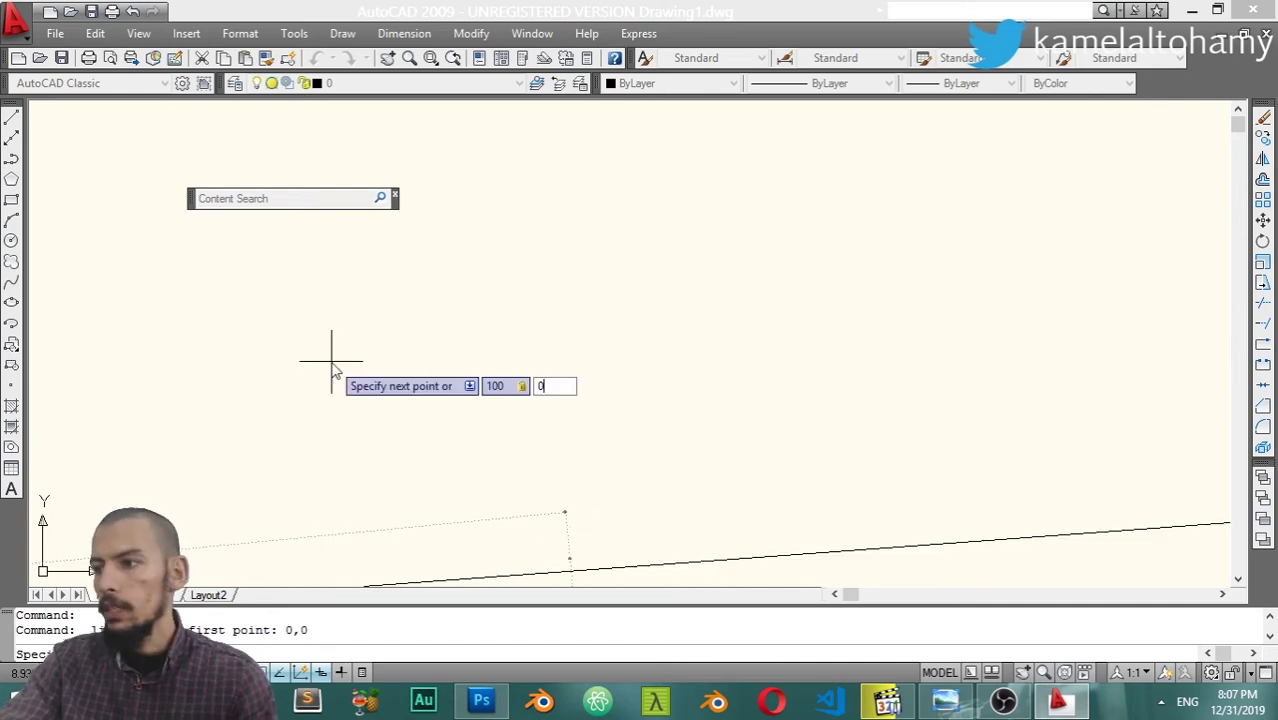
{"action": "key", "text": "Return"}
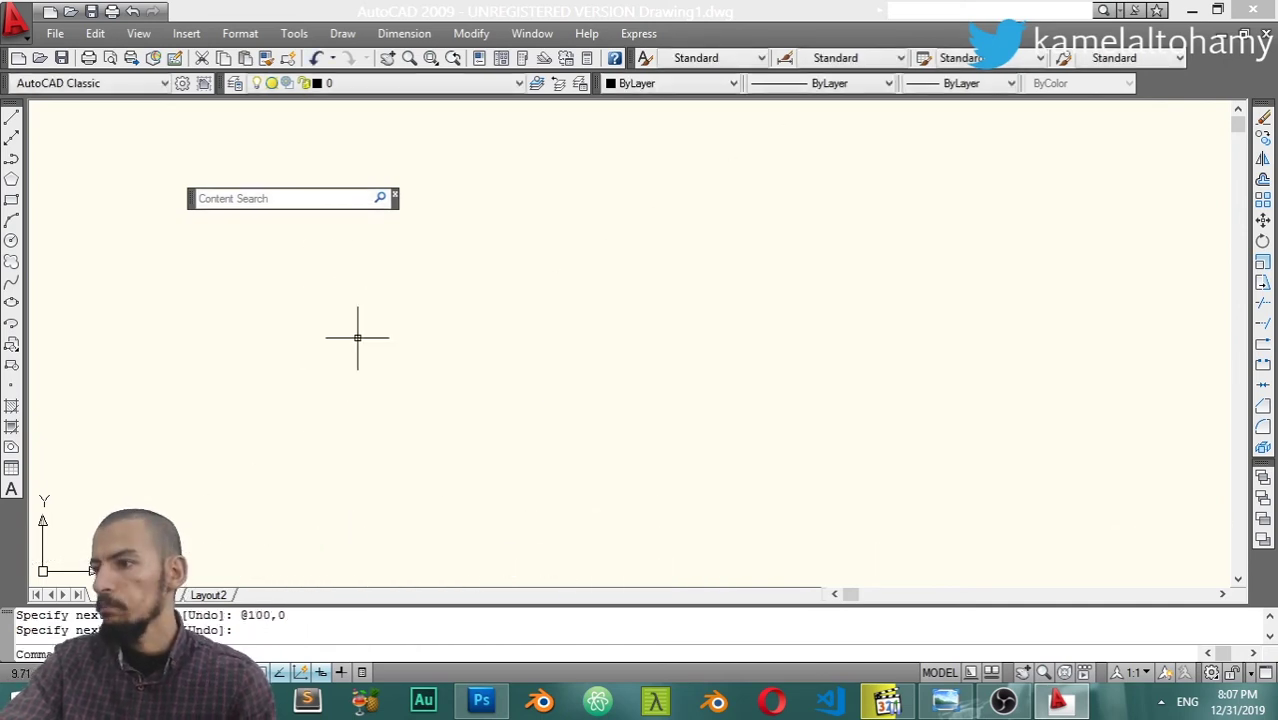
{"action": "key", "text": "Return"}
Zoom to extents, close the content search box and pan to frame the line
{"action": "type", "text": "z"}
{"action": "key", "text": "Return"}
{"action": "type", "text": "e"}
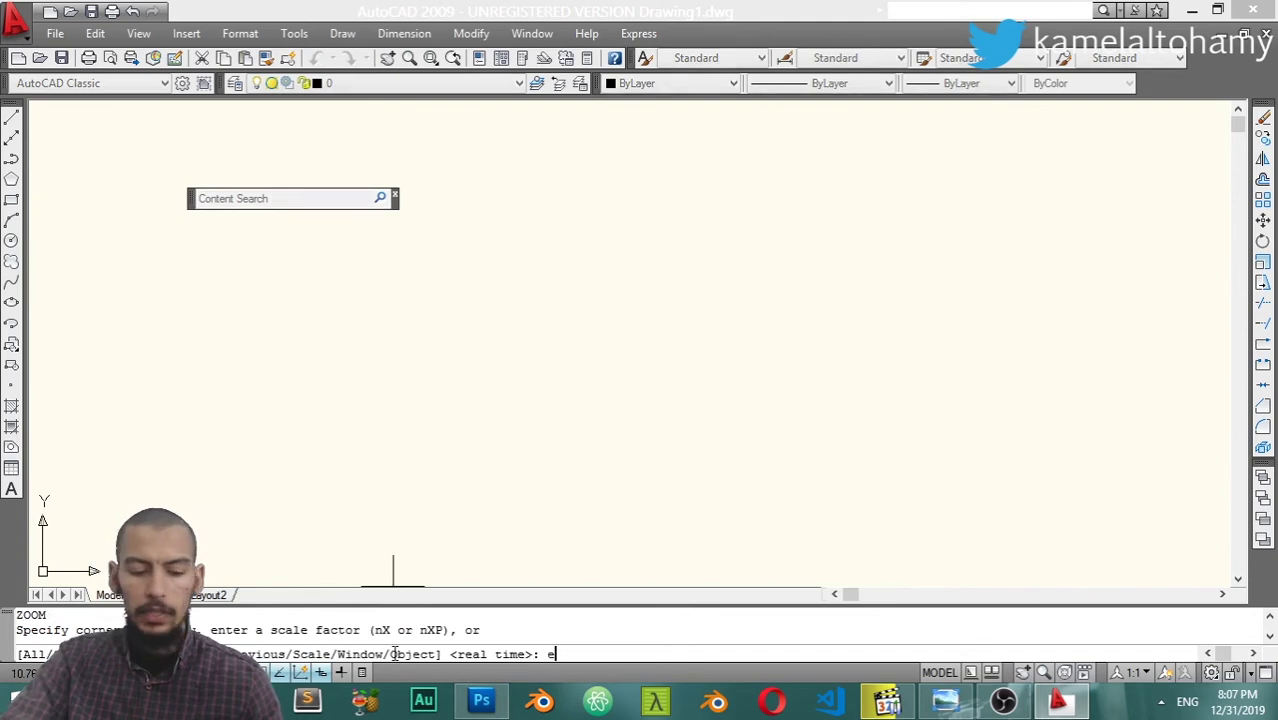
{"action": "key", "text": "Return"}
{"action": "scroll", "coordinate": [418, 492], "scroll_direction": "down", "scroll_amount": 7}
{"action": "scroll", "coordinate": [653, 362], "scroll_direction": "up", "scroll_amount": 5}
{"action": "middle_click_drag", "start_coordinate": [670, 347], "coordinate": [545, 470]}
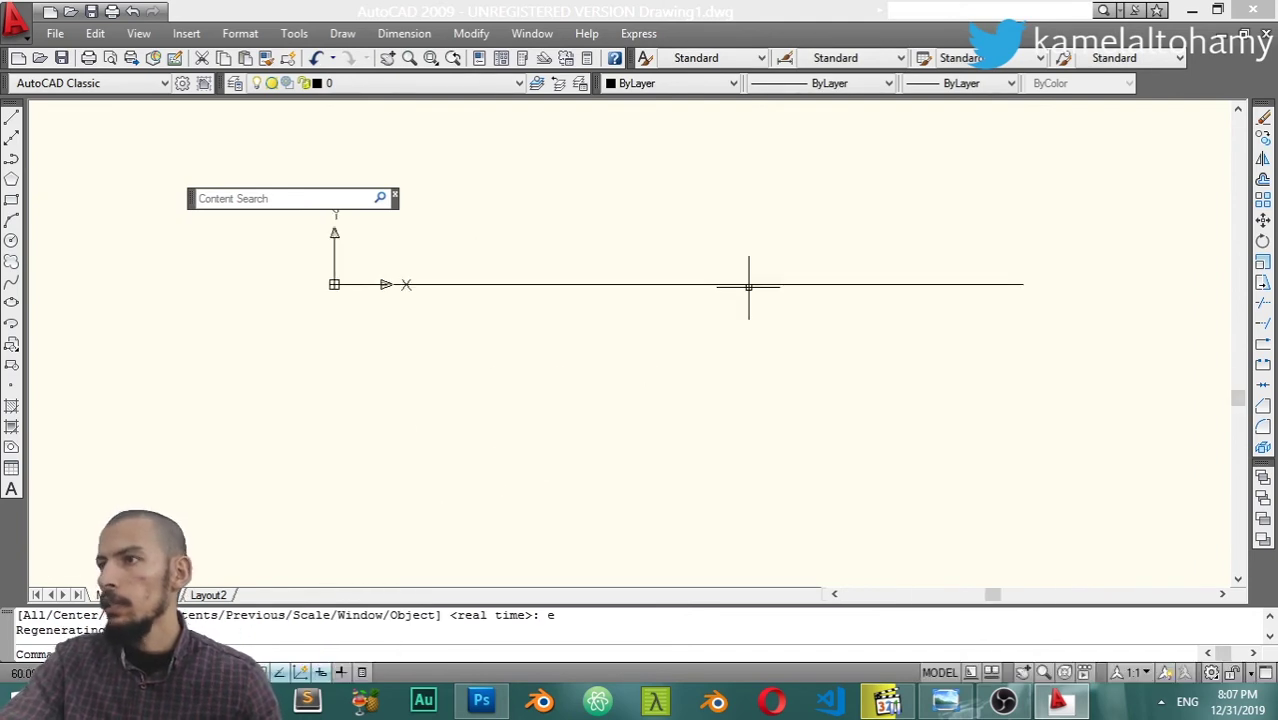
{"action": "left_click", "coordinate": [396, 198]}
{"action": "mouse_move", "coordinate": [704, 425]}
{"action": "middle_mouse_down"}
{"action": "mouse_move", "coordinate": [633, 402]}
{"action": "mouse_move", "coordinate": [596, 371]}
{"action": "mouse_move", "coordinate": [522, 365]}
{"action": "mouse_move", "coordinate": [735, 421]}
{"action": "mouse_move", "coordinate": [625, 408]}
{"action": "mouse_move", "coordinate": [904, 388]}
{"action": "mouse_move", "coordinate": [670, 428]}
{"action": "mouse_move", "coordinate": [708, 436]}
{"action": "middle_mouse_up"}
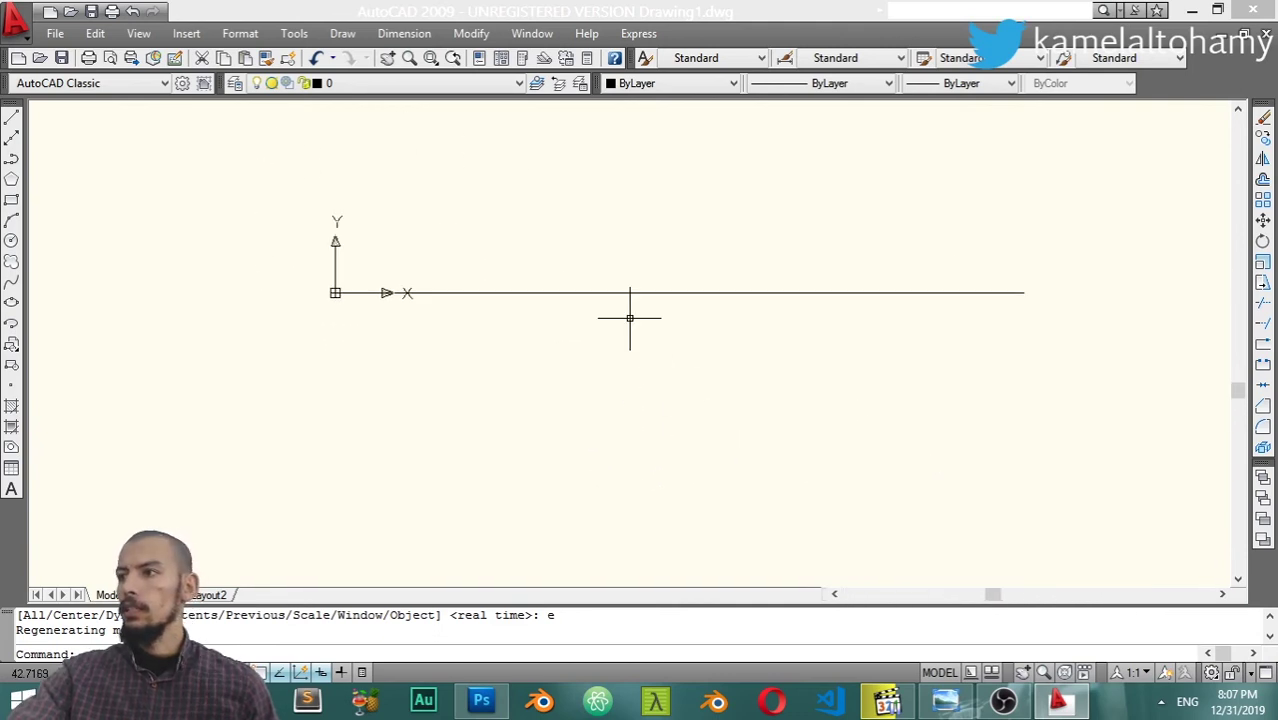
{"action": "scroll", "coordinate": [630, 318], "scroll_direction": "up", "scroll_amount": 5}
{"action": "scroll", "coordinate": [630, 318], "scroll_direction": "down", "scroll_amount": 8}
{"action": "scroll", "coordinate": [630, 318], "scroll_direction": "up", "scroll_amount": 3}
{"action": "scroll", "coordinate": [630, 318], "scroll_direction": "up", "scroll_amount": 2}
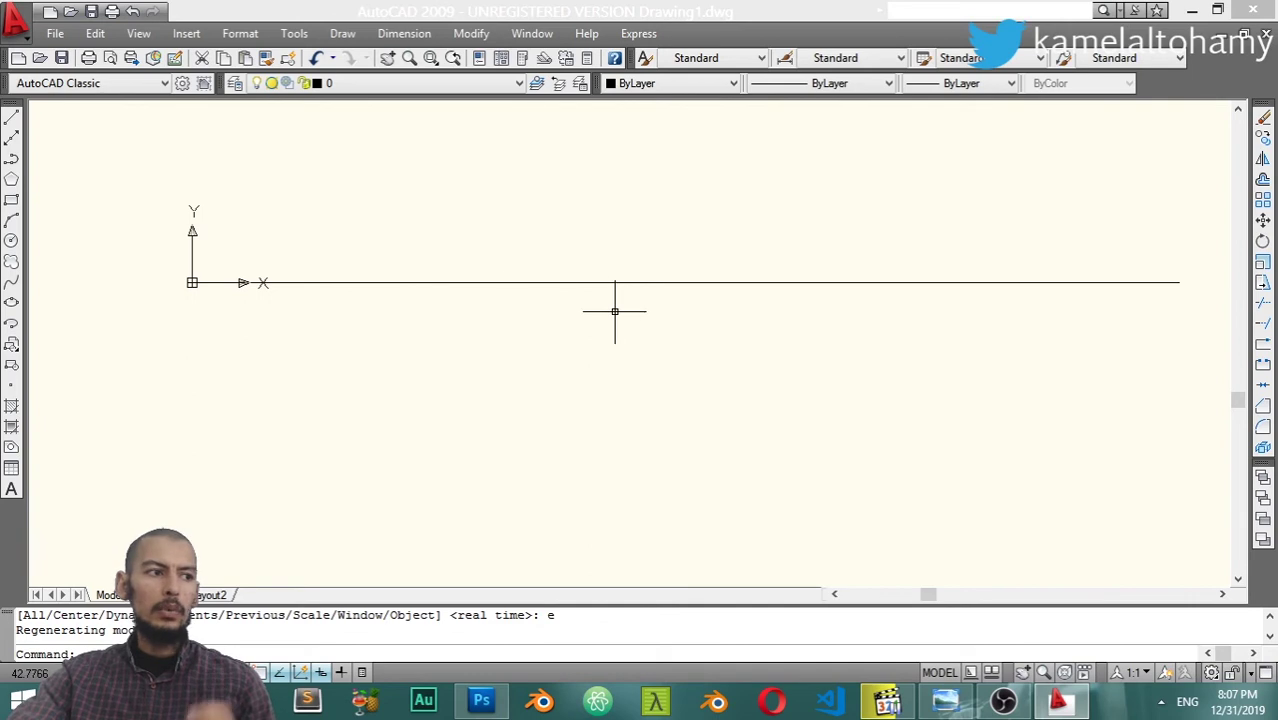
{"action": "scroll", "coordinate": [685, 280], "scroll_direction": "down", "scroll_amount": 2}
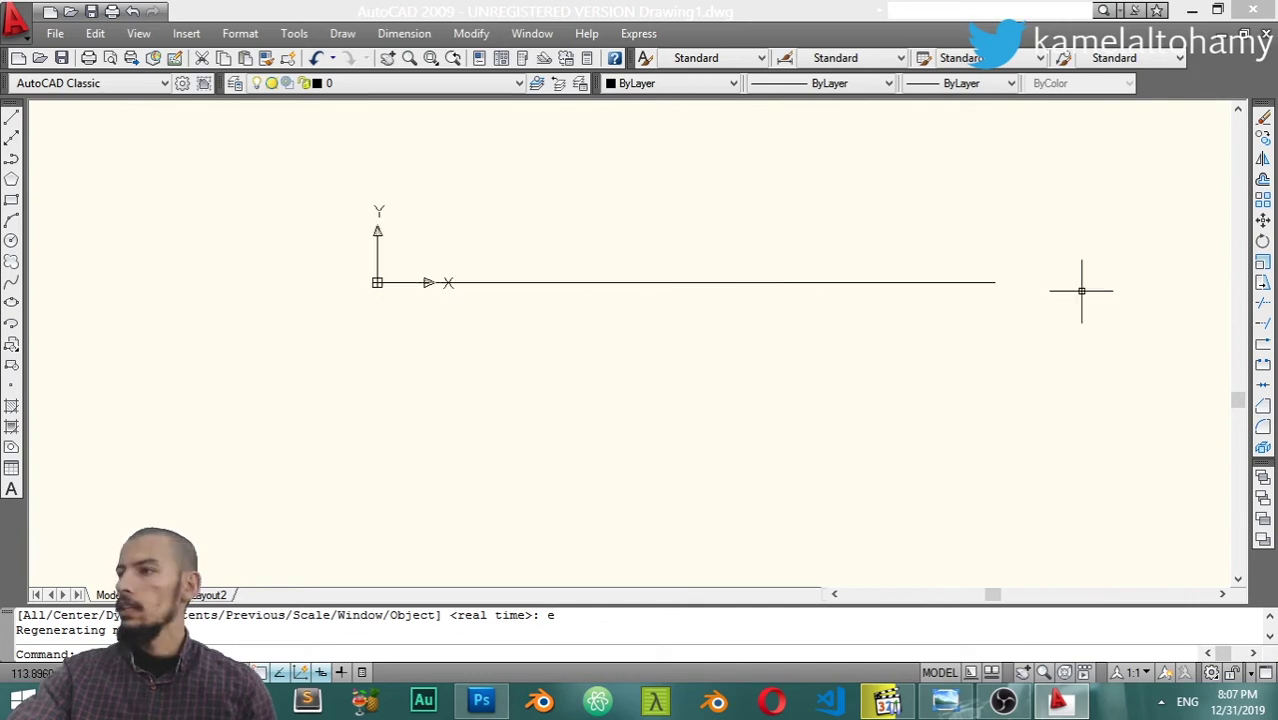
{"action": "scroll", "coordinate": [475, 245], "scroll_direction": "down", "scroll_amount": 2}
{"action": "scroll", "coordinate": [494, 260], "scroll_direction": "up", "scroll_amount": 4}
{"action": "mouse_move", "coordinate": [536, 297]}
{"action": "middle_mouse_down"}
{"action": "mouse_move", "coordinate": [450, 298]}
{"action": "mouse_move", "coordinate": [476, 330]}
{"action": "middle_mouse_up"}
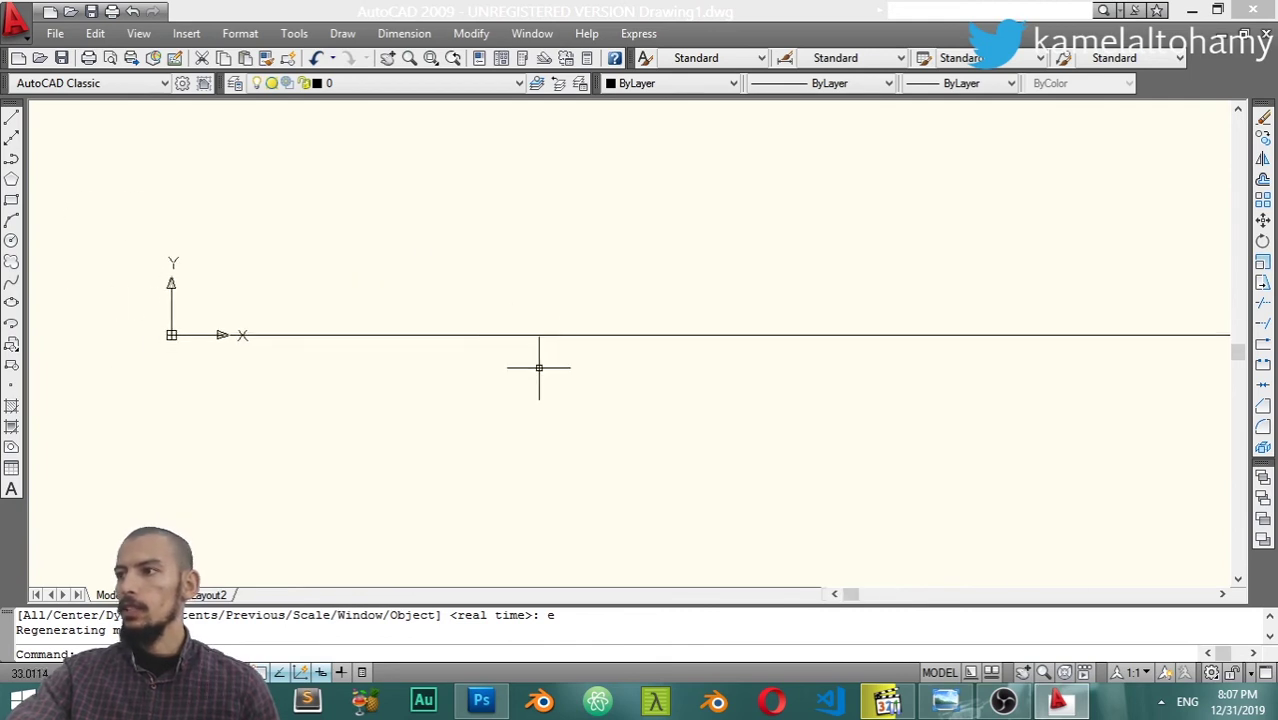
Switch to 3D Modeling, orbit and pan around the line, then return to AutoCAD Classic
{"action": "left_click", "coordinate": [1210, 673]}
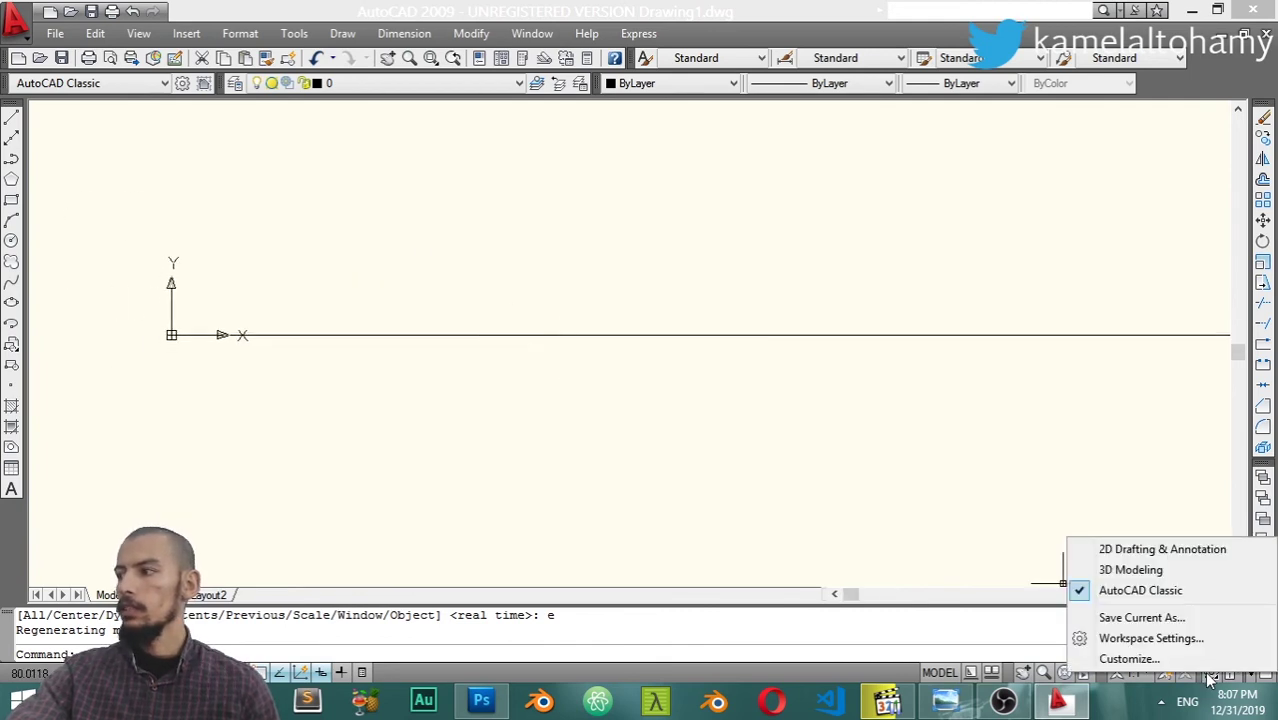
{"action": "left_click", "coordinate": [1156, 569]}
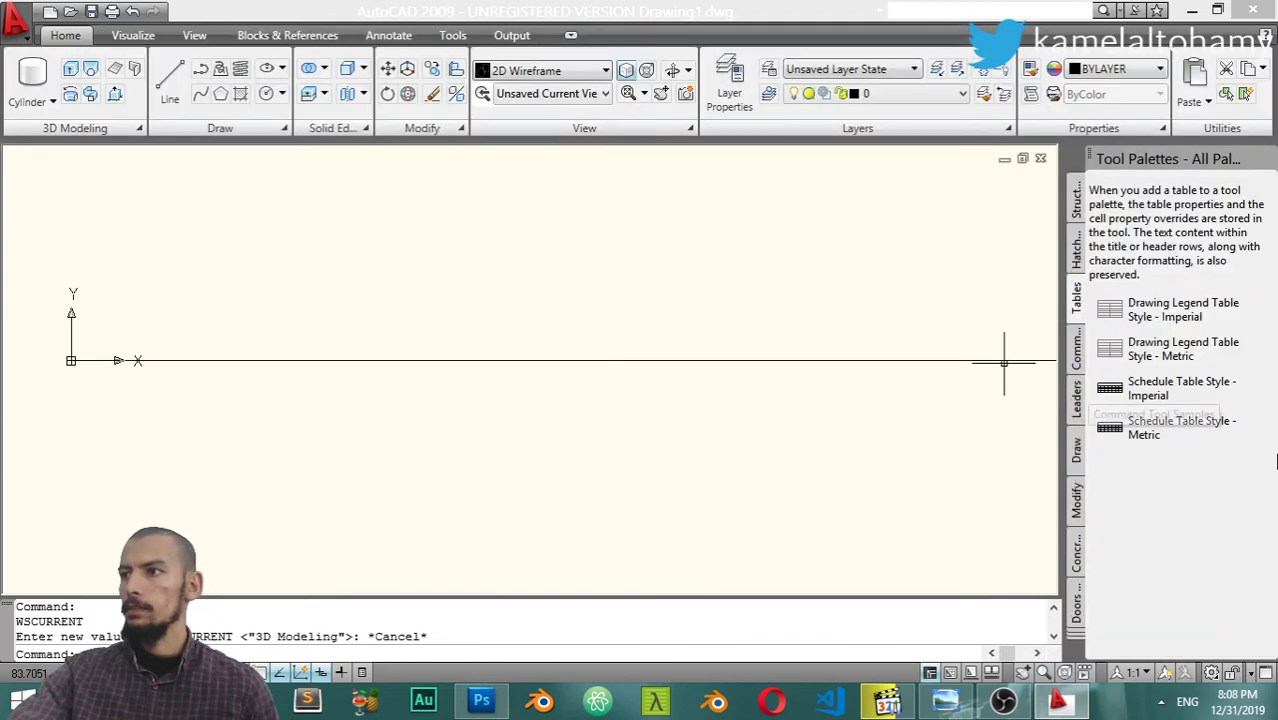
{"action": "middle_click_drag", "start_coordinate": [585, 329], "coordinate": [645, 310], "text": "shift"}
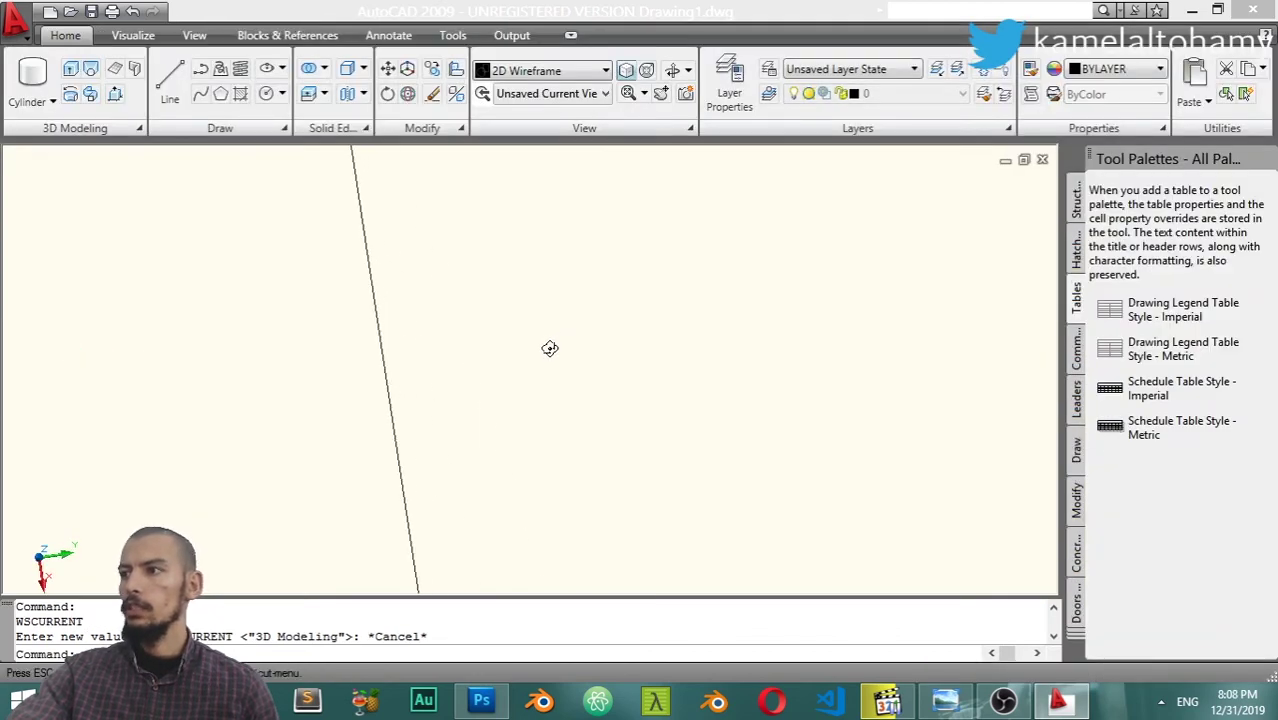
{"action": "scroll", "coordinate": [645, 310], "scroll_direction": "down", "scroll_amount": 3}
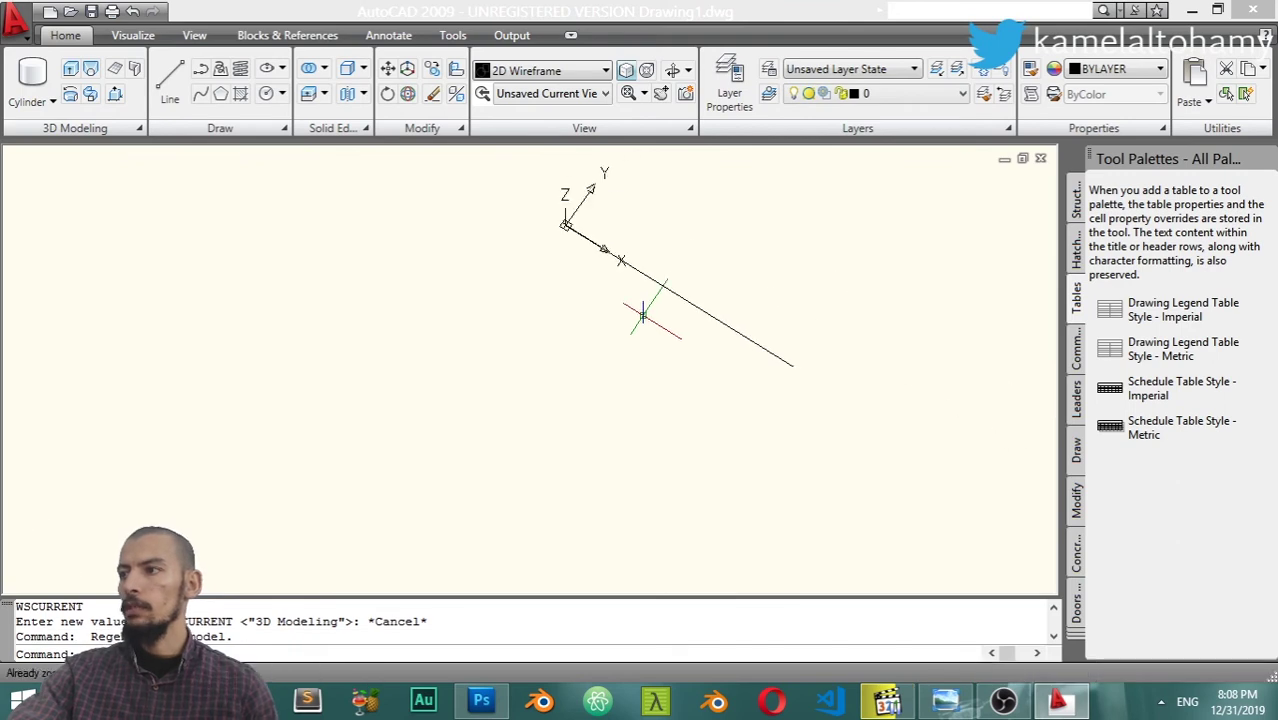
{"action": "middle_click_drag", "start_coordinate": [616, 336], "coordinate": [502, 340]}
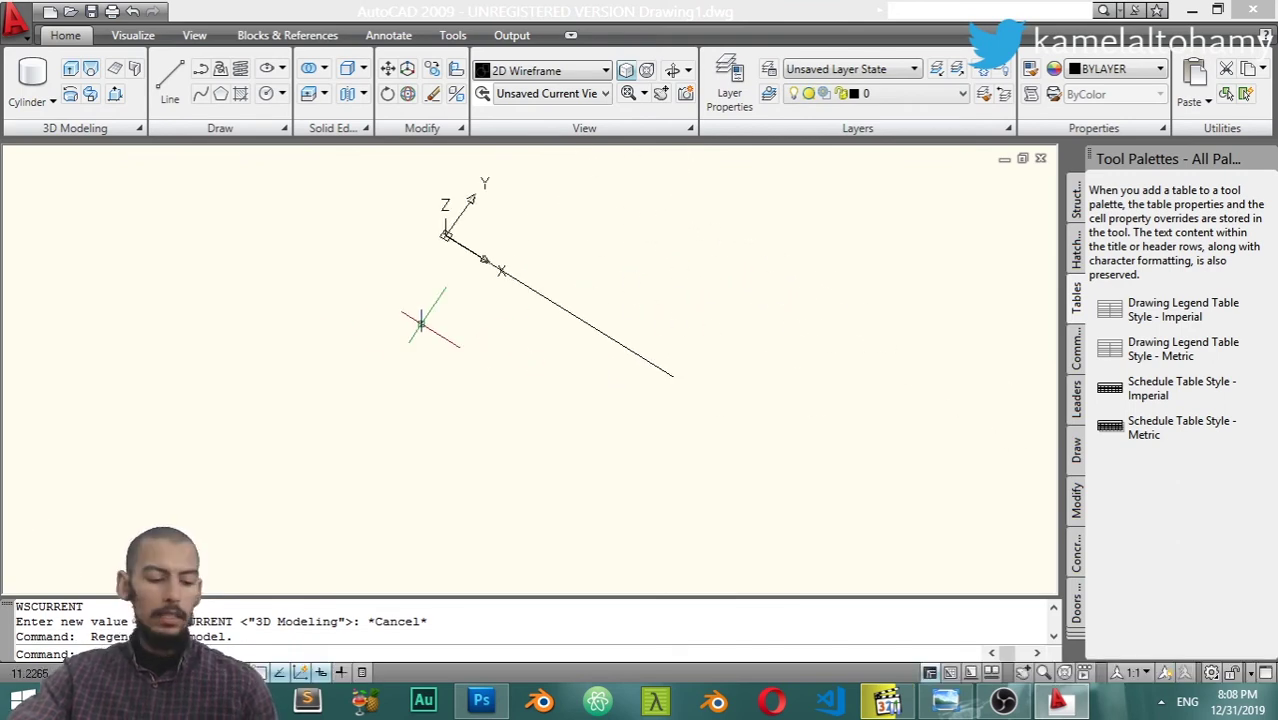
{"action": "middle_click_drag", "start_coordinate": [412, 403], "coordinate": [400, 294], "text": "shift"}
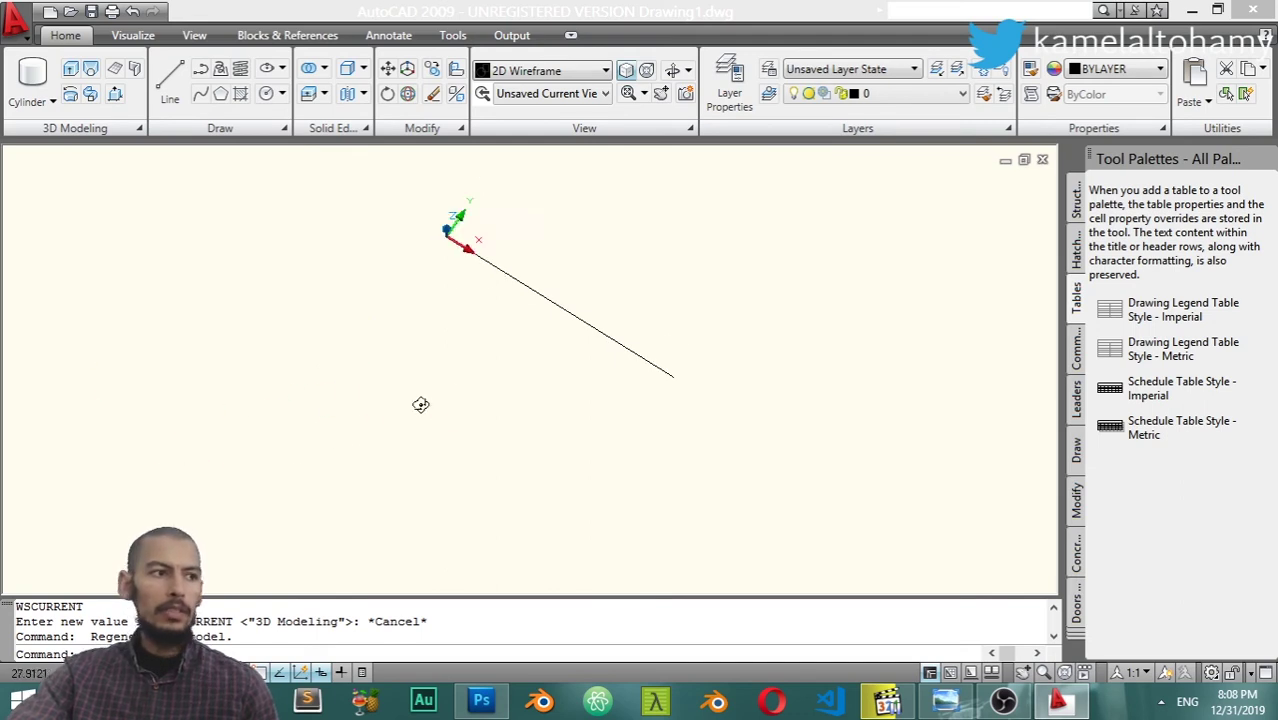
{"action": "left_click", "coordinate": [1207, 676]}
{"action": "left_click", "coordinate": [1186, 600]}
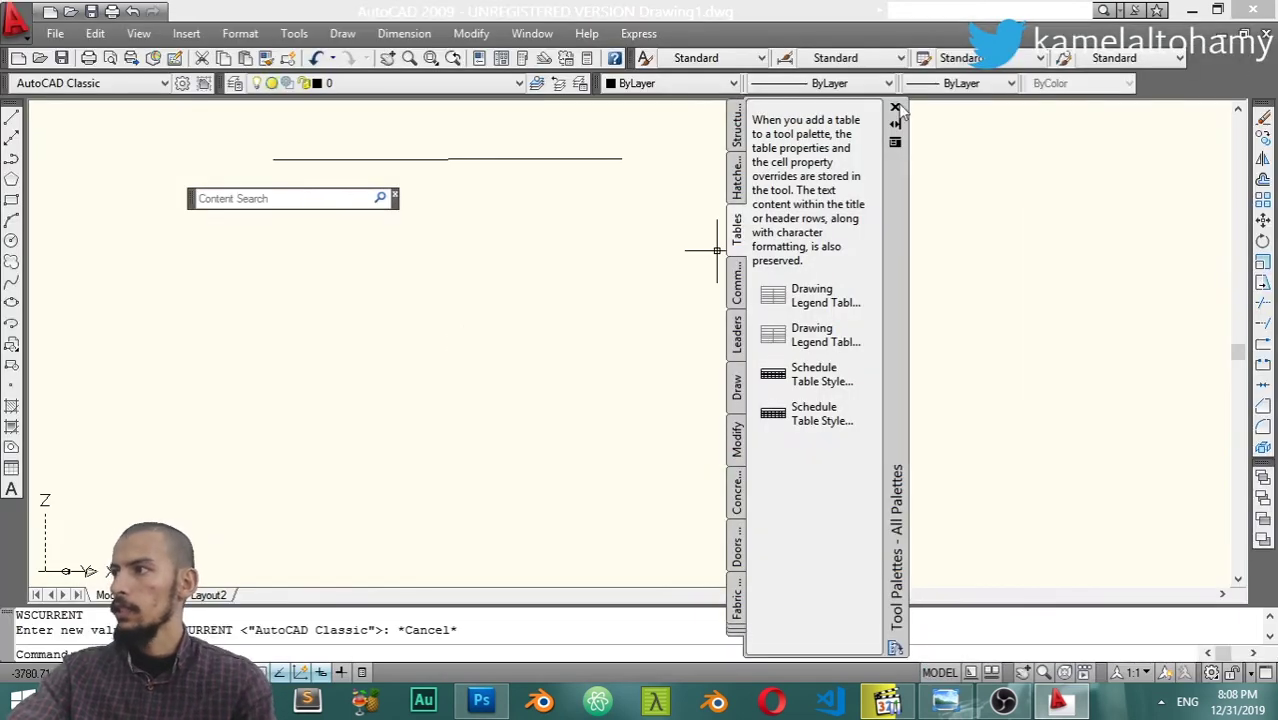
Close the Tool Palettes and the Content Search box
{"action": "left_click", "coordinate": [896, 108]}
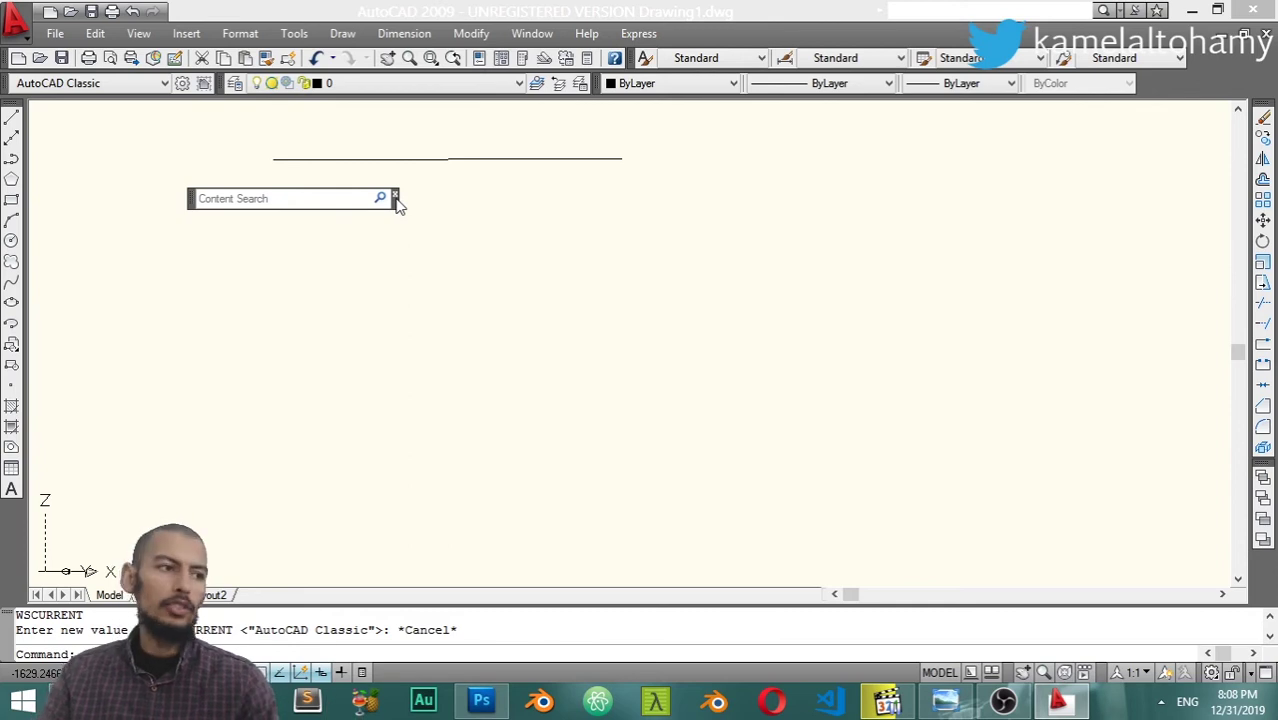
{"action": "left_click", "coordinate": [396, 197]}
{"action": "left_click", "coordinate": [408, 190]}
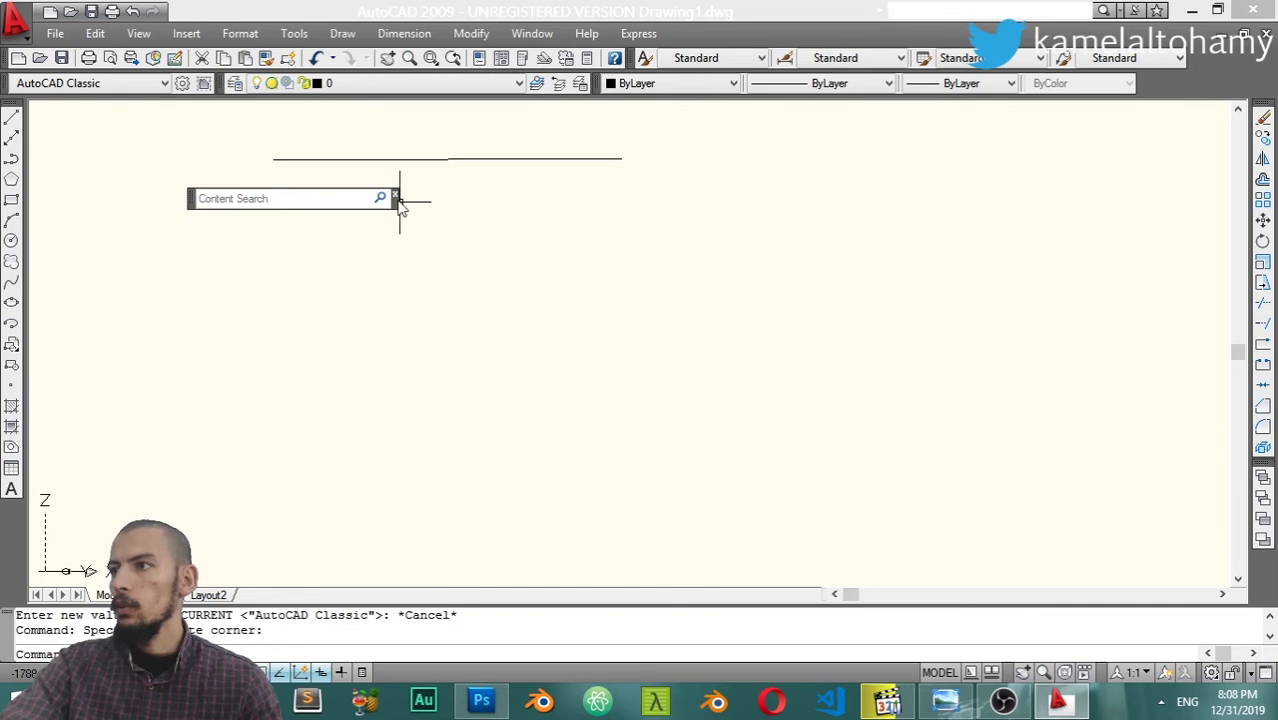
{"action": "left_click", "coordinate": [396, 197]}
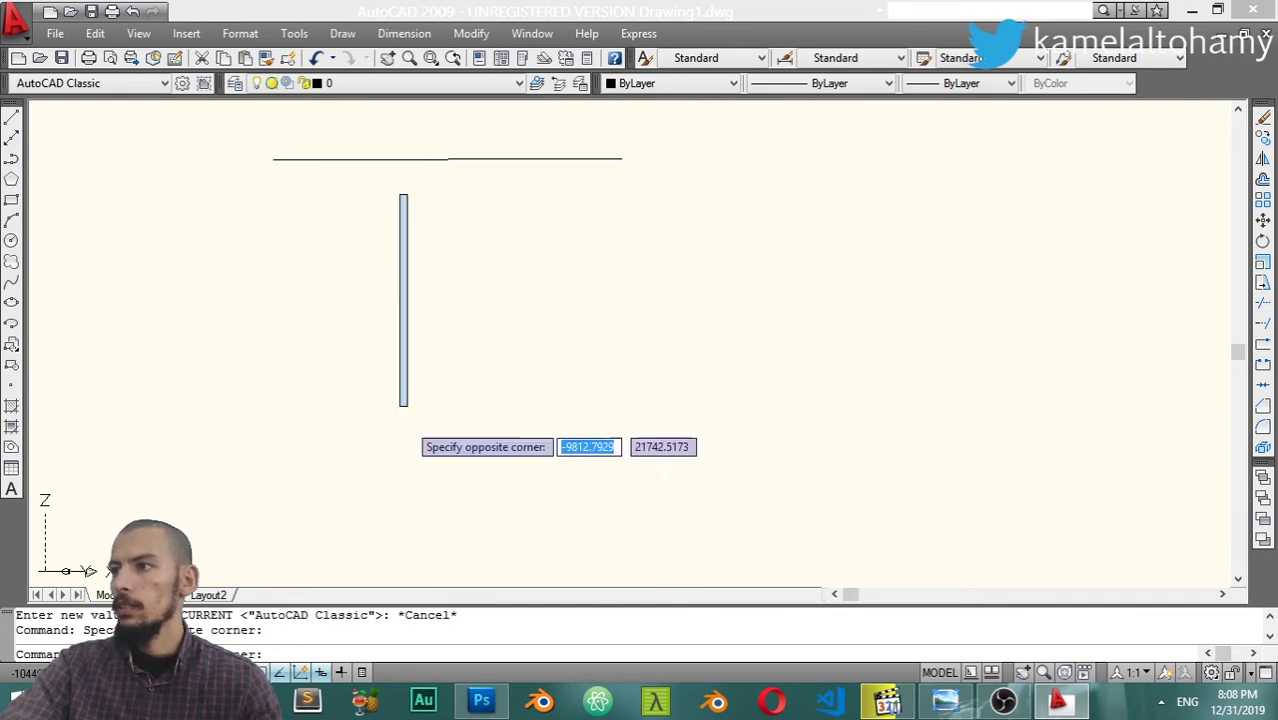
{"action": "key", "text": "Escape"}
Select the horizontal line with a crossing window and erase it
{"action": "left_click", "coordinate": [668, 126]}
{"action": "left_click", "coordinate": [181, 226]}
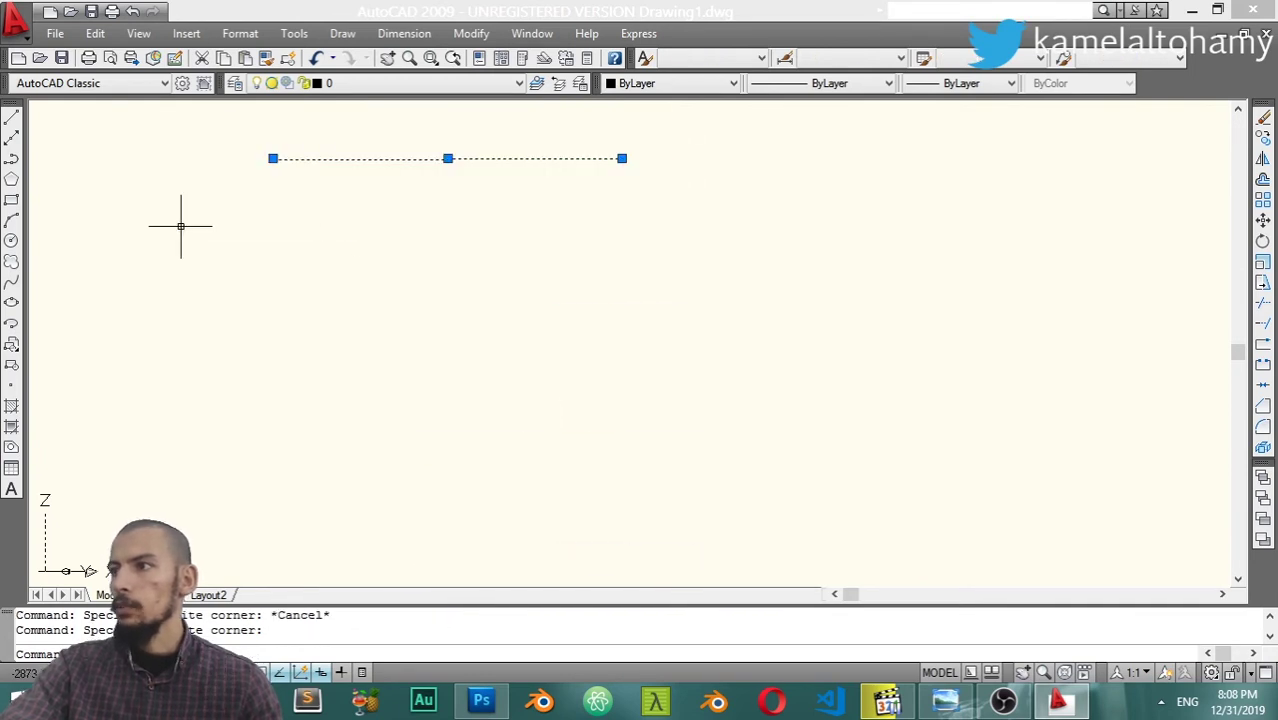
{"action": "left_click", "coordinate": [693, 134]}
{"action": "key", "text": "Escape"}
{"action": "left_click", "coordinate": [695, 137]}
{"action": "left_click", "coordinate": [243, 226]}
{"action": "type", "text": "e"}
{"action": "key", "text": "Return"}
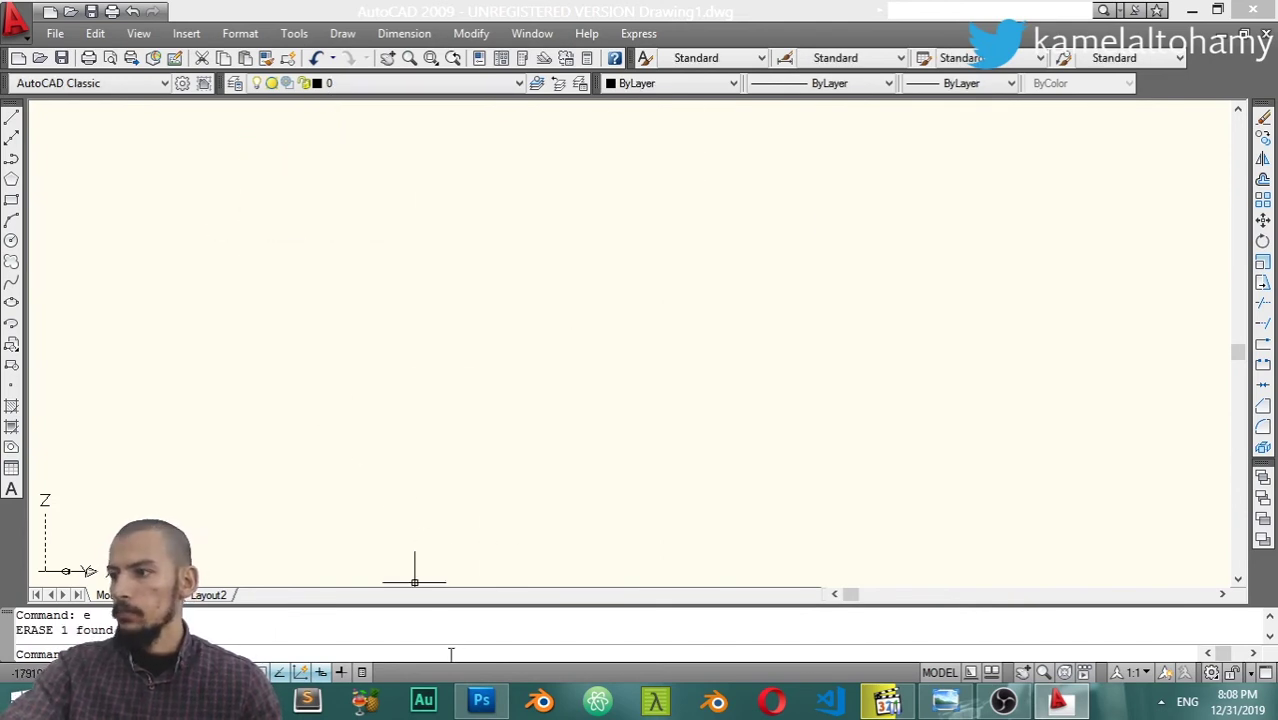
Draw a large circle by picking its centre and radius, then switch to 3D Modeling
{"action": "type", "text": "c"}
{"action": "key", "text": "Return"}
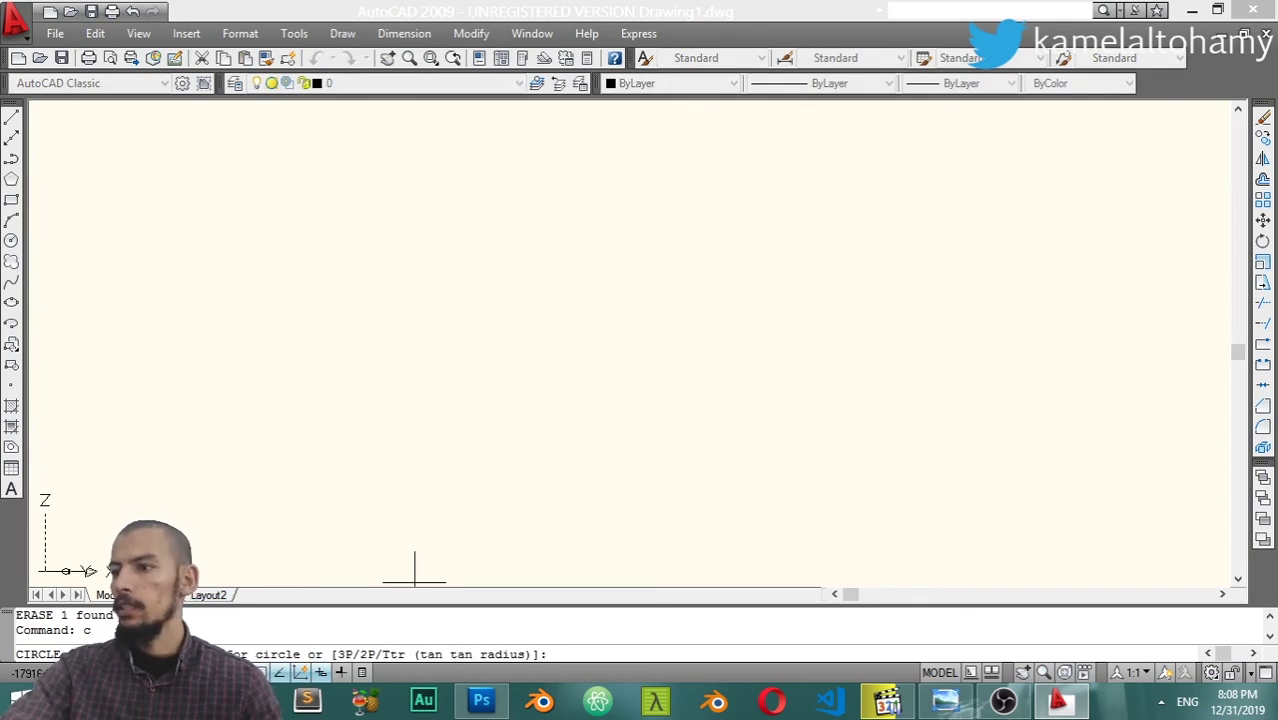
{"action": "left_click", "coordinate": [495, 322]}
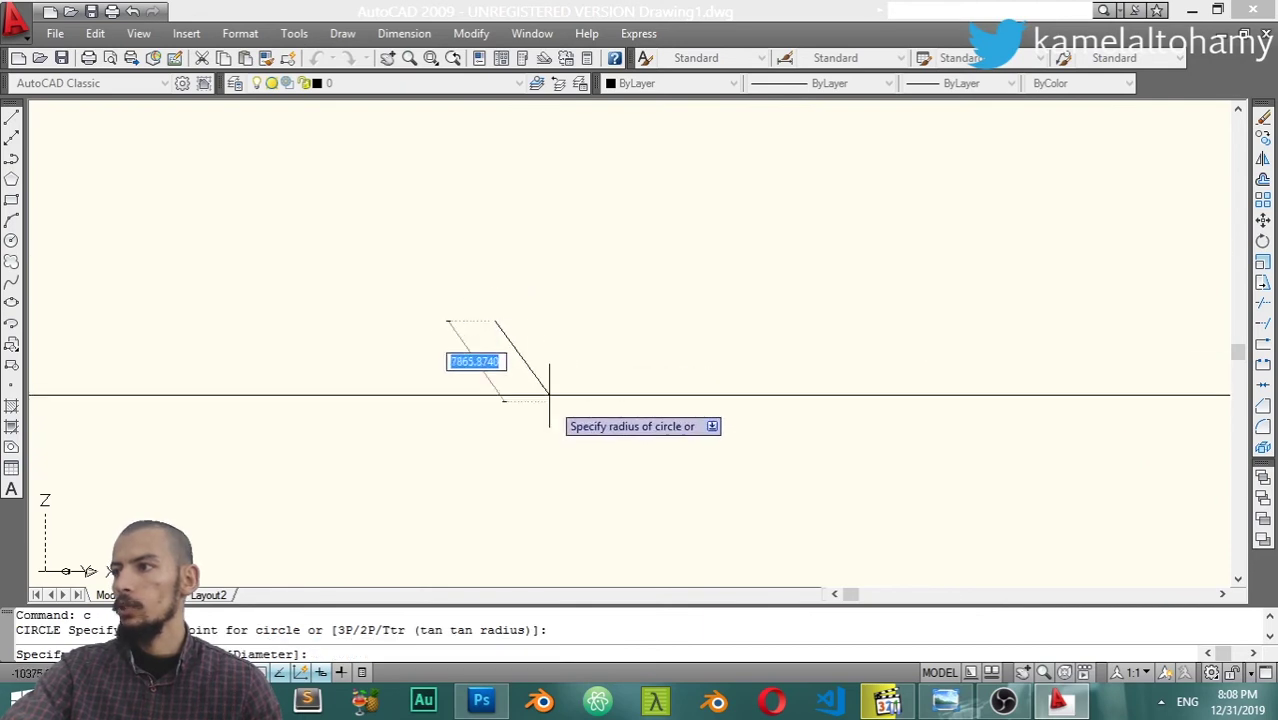
{"action": "left_click", "coordinate": [531, 370]}
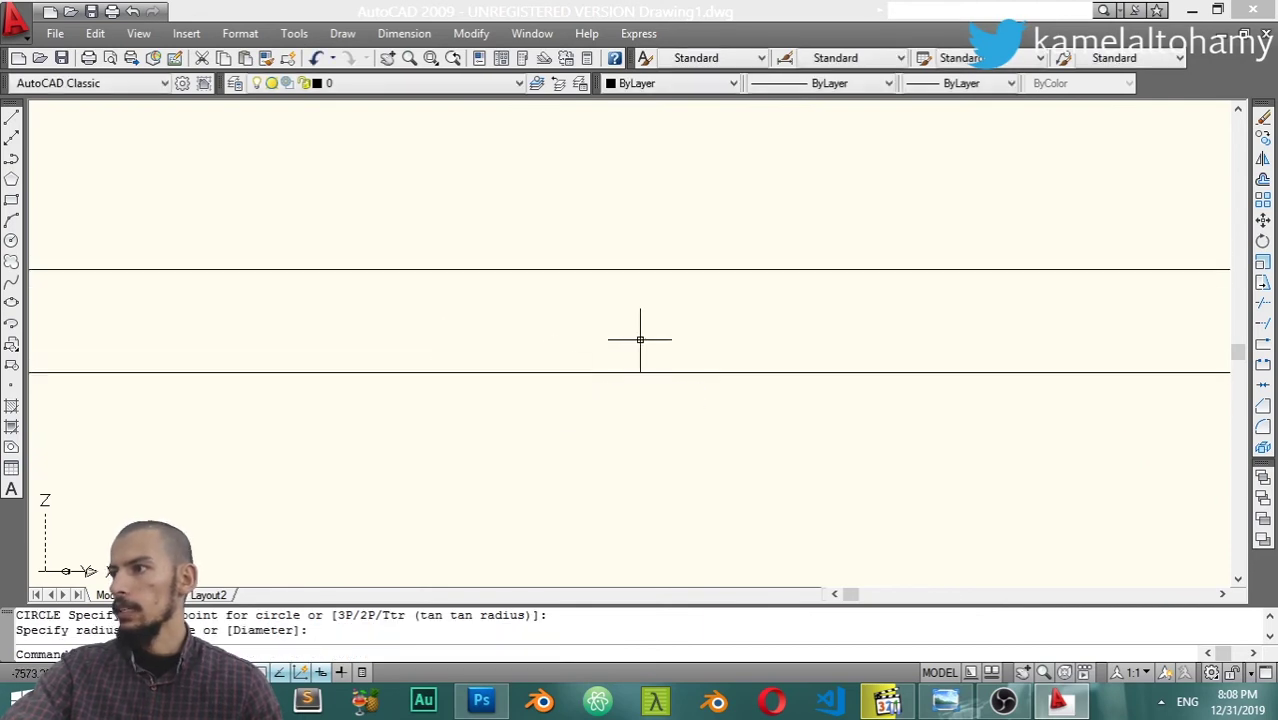
{"action": "left_click", "coordinate": [1166, 673]}
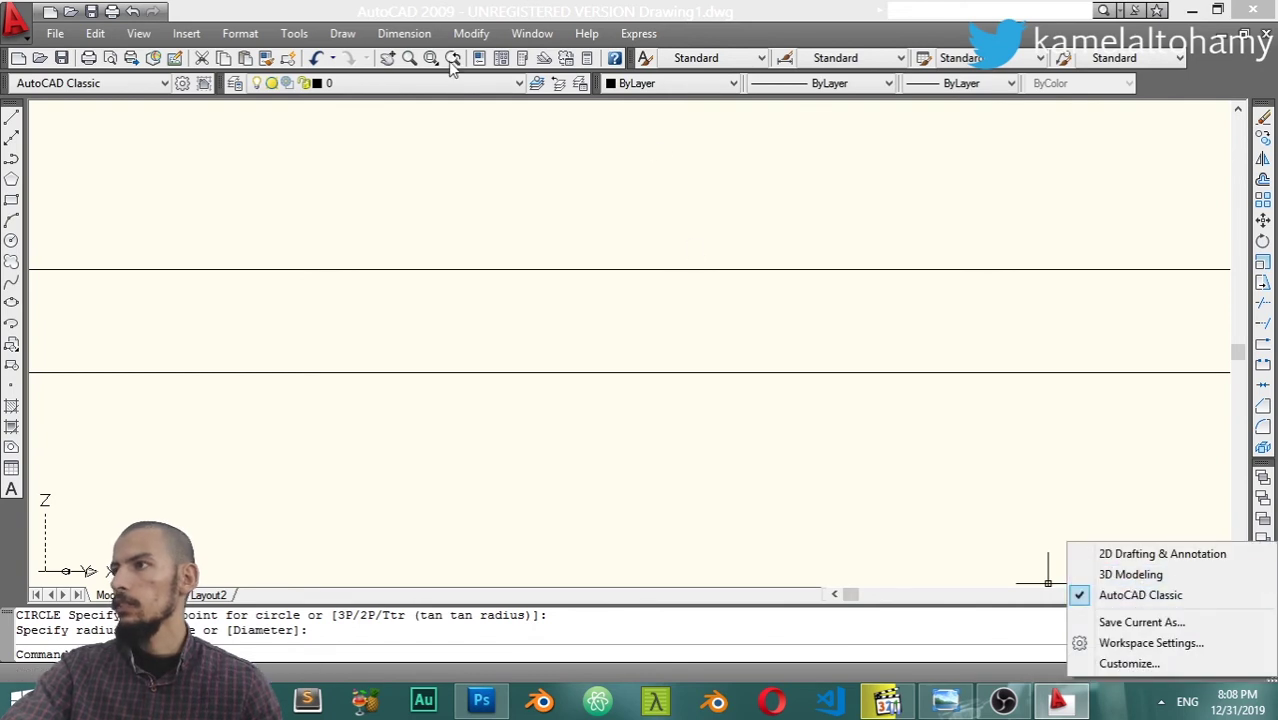
{"action": "left_click", "coordinate": [1100, 575]}
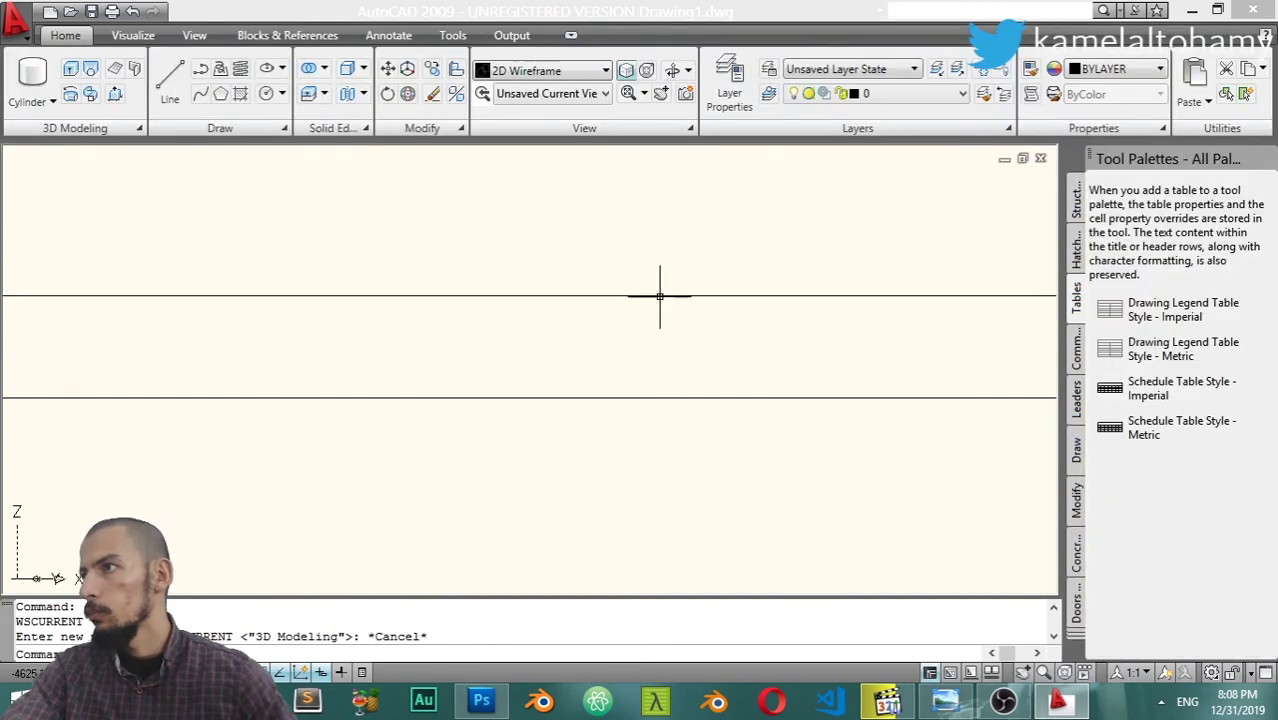
Apply the Conceptual visual style, turn on the ViewCube, and view from Front, then Top
{"action": "left_click", "coordinate": [568, 71]}
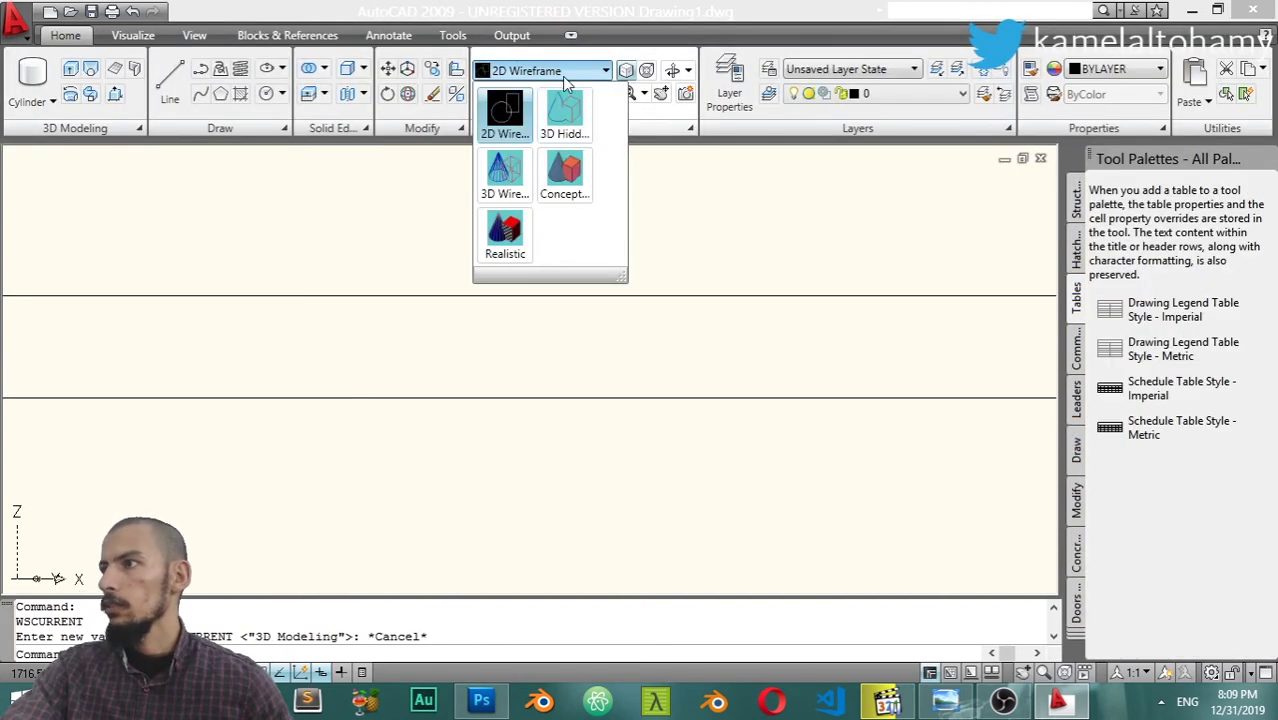
{"action": "left_click", "coordinate": [565, 170]}
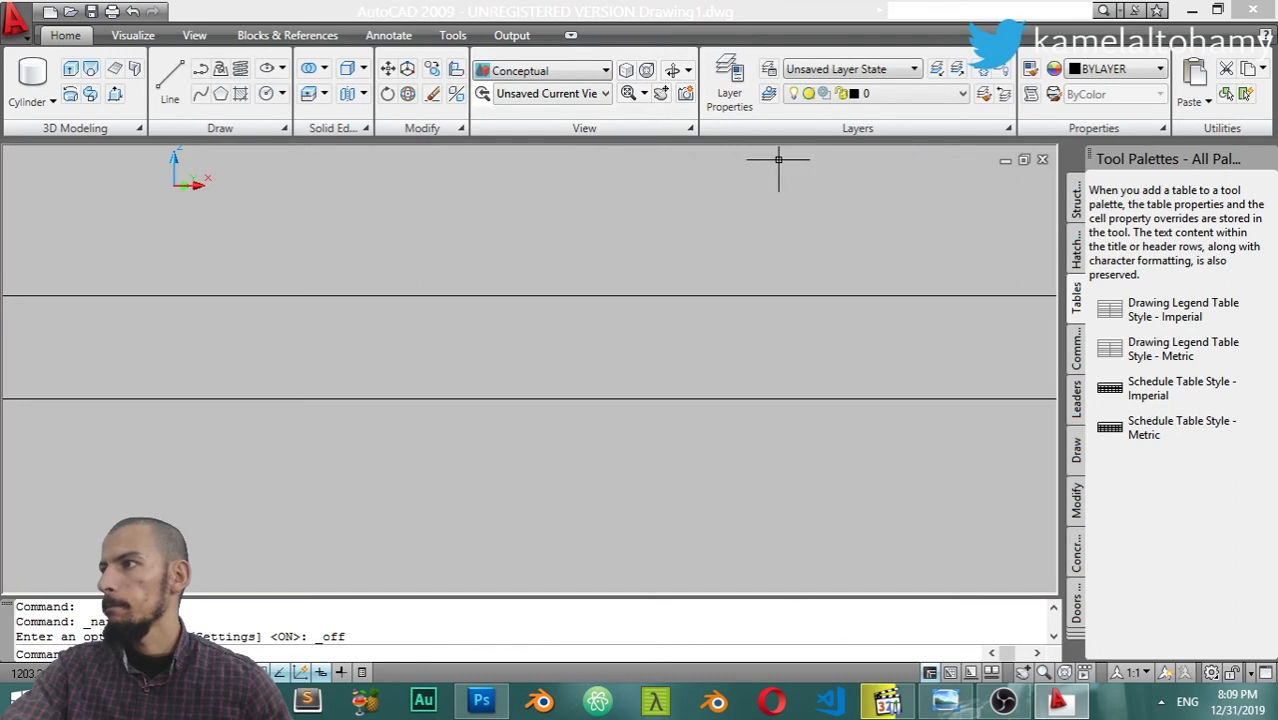
{"action": "left_click", "coordinate": [625, 70]}
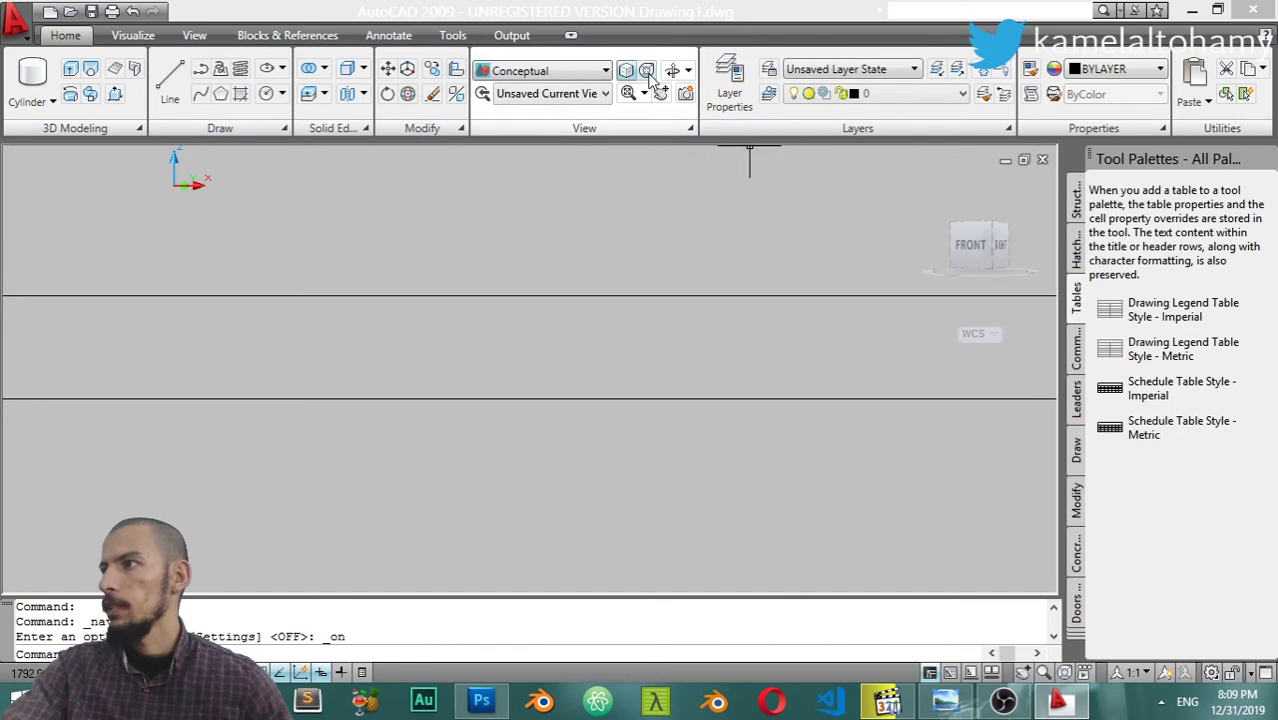
{"action": "left_click", "coordinate": [986, 248]}
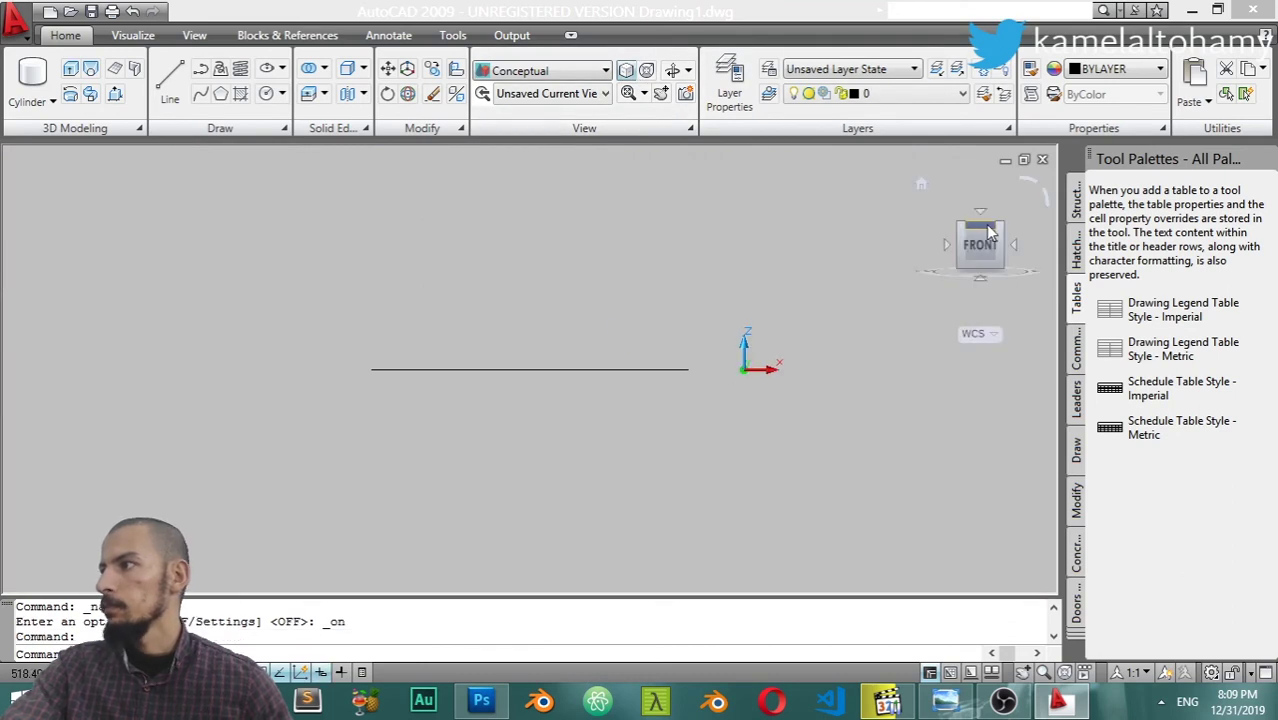
{"action": "left_click", "coordinate": [982, 214]}
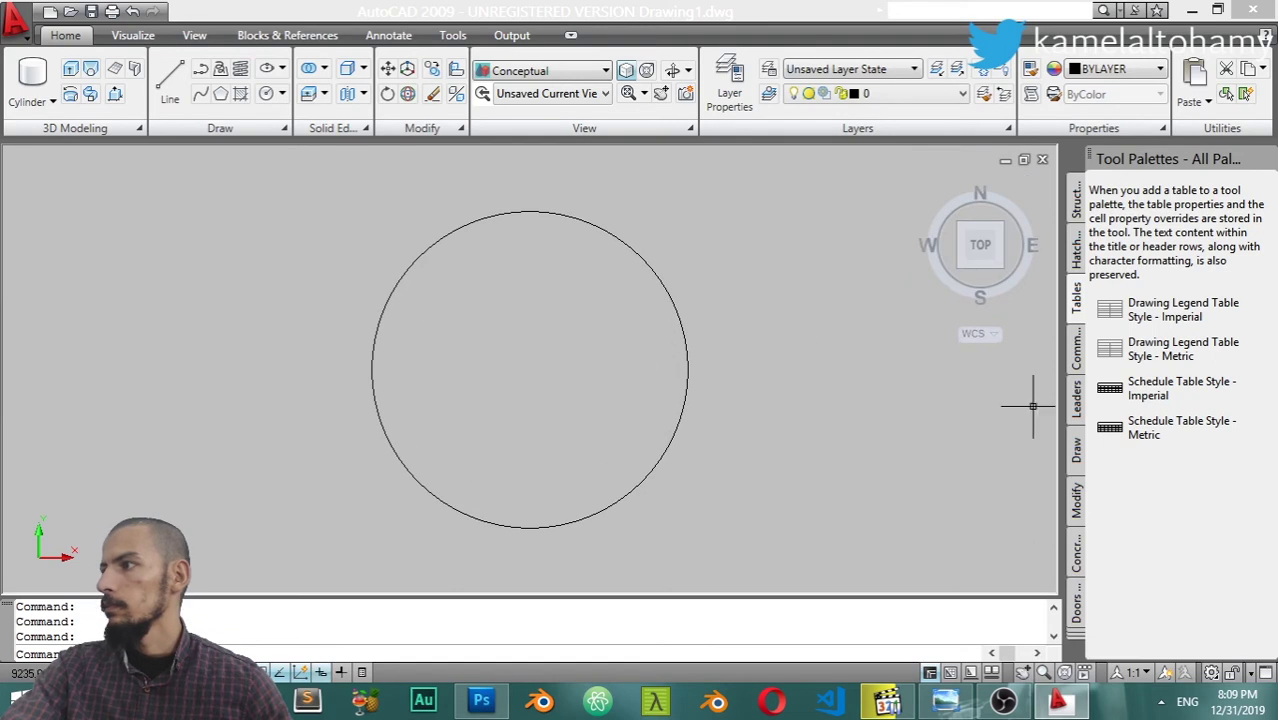
{"action": "left_click", "coordinate": [1211, 672]}
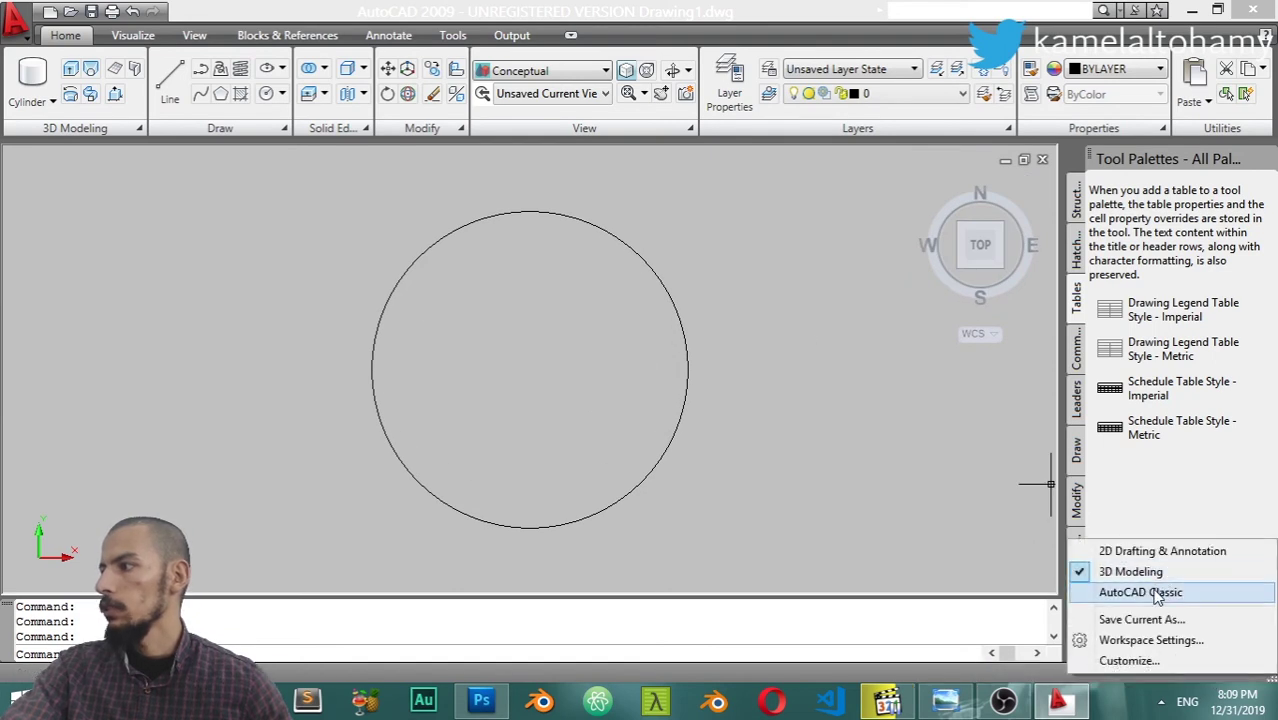
Return to AutoCAD Classic and close the Tool Palettes and Content Search box
{"action": "left_click", "coordinate": [1165, 592]}
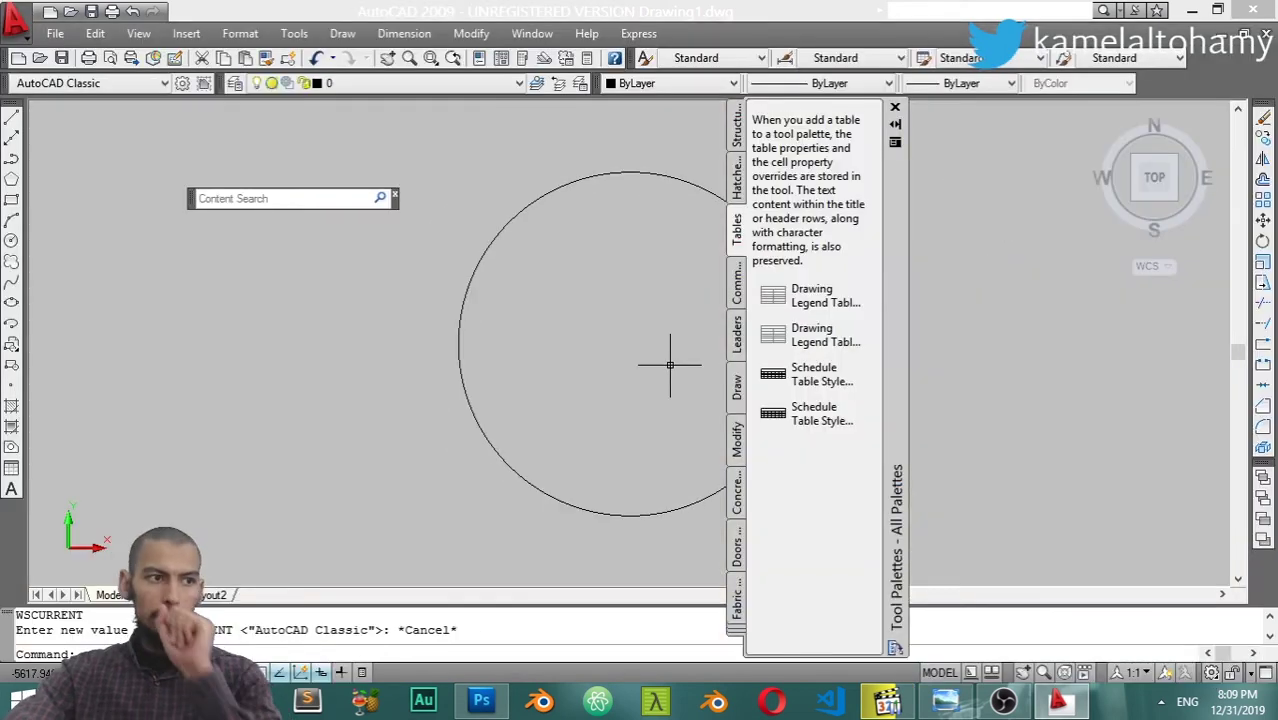
{"action": "left_click", "coordinate": [895, 110]}
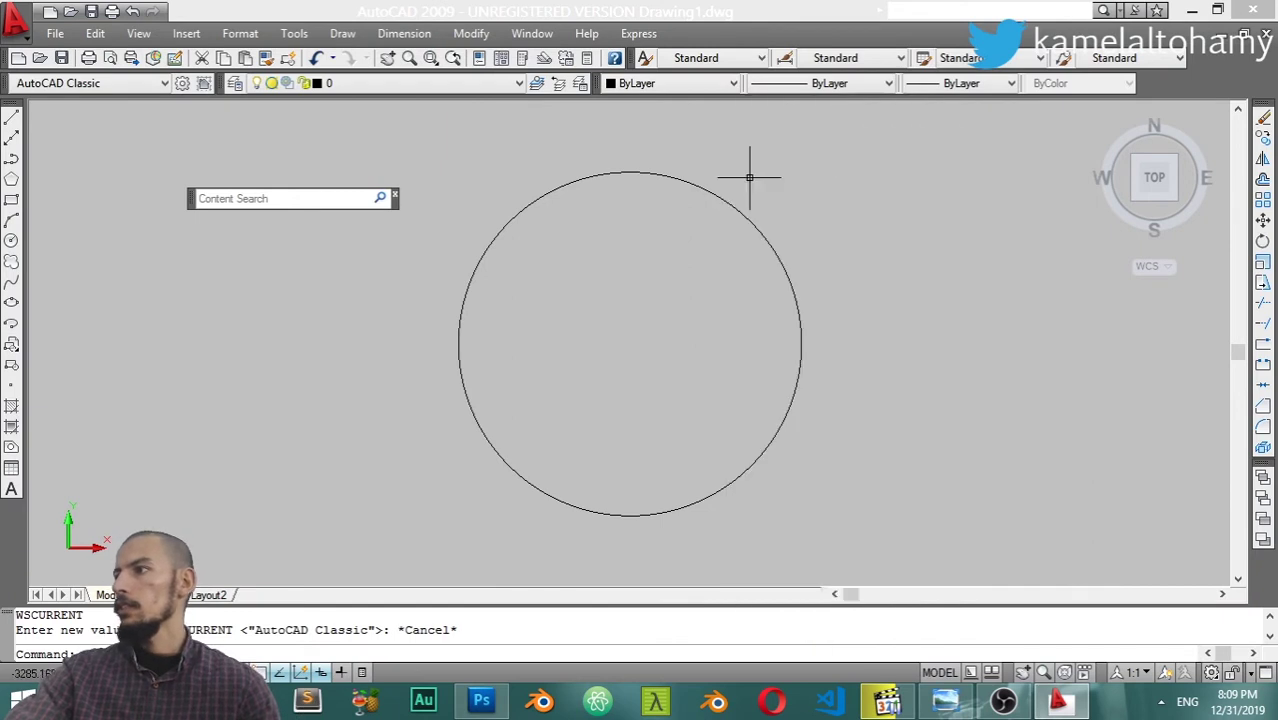
{"action": "left_click", "coordinate": [396, 195]}
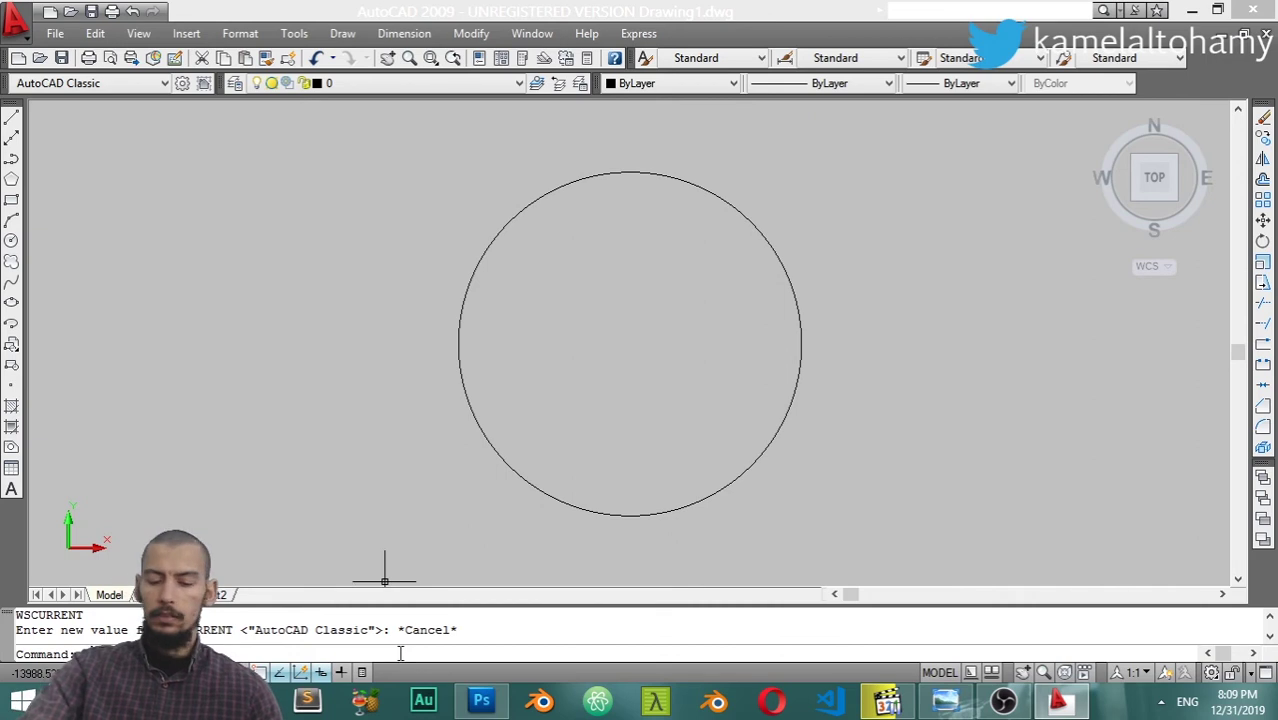
Draw a second circle, centred left of the first, so the two overlap
{"action": "type", "text": "c"}
{"action": "key", "text": "Return"}
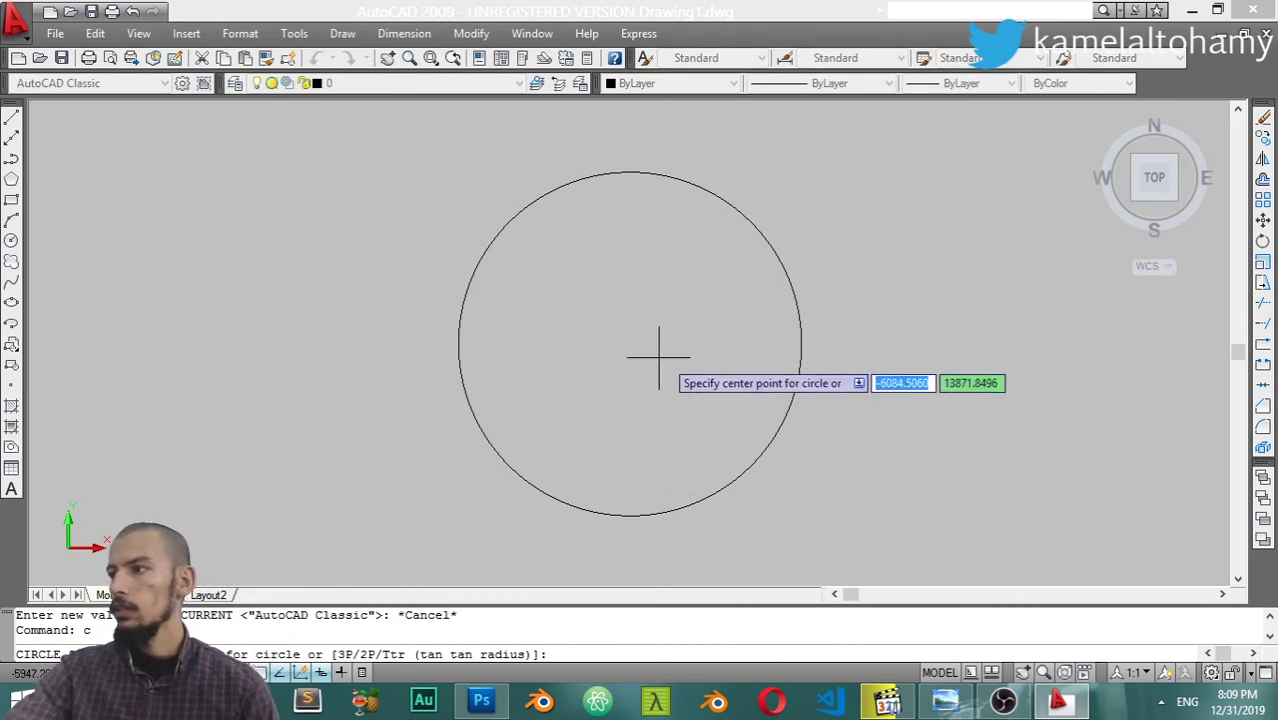
{"action": "left_click", "coordinate": [351, 307]}
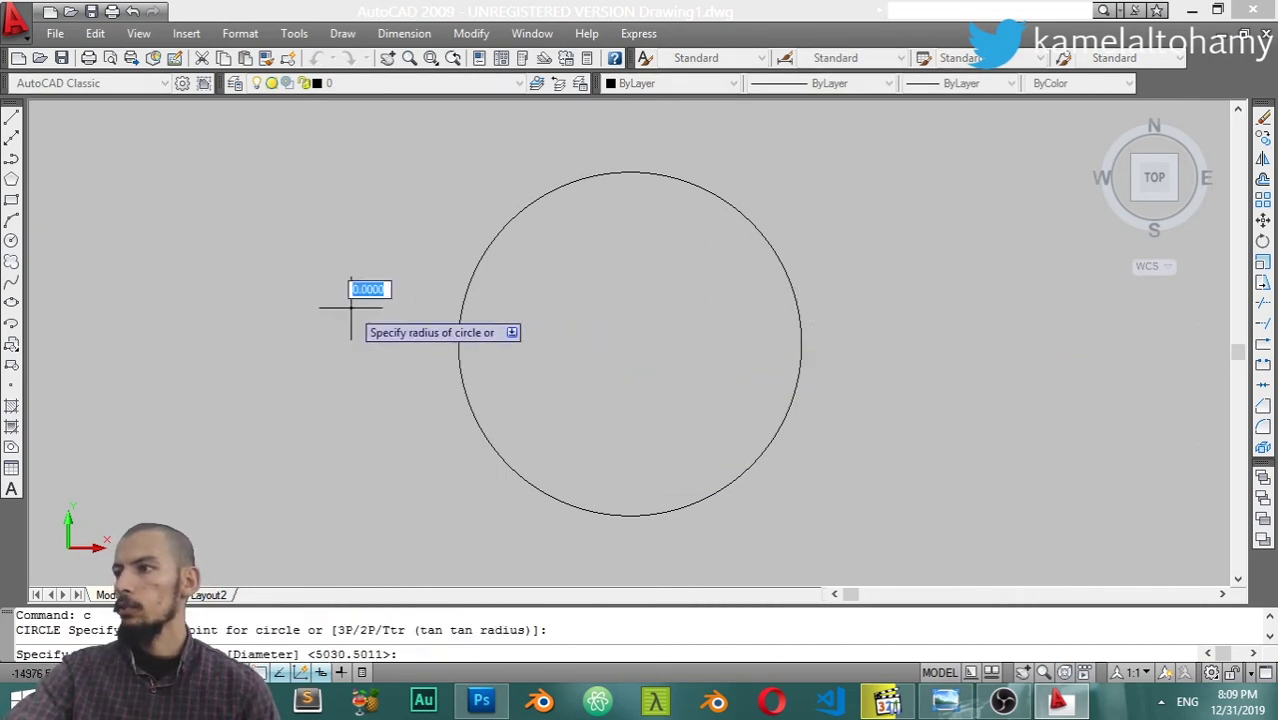
{"action": "left_click", "coordinate": [519, 456]}
{"action": "scroll", "coordinate": [579, 365], "scroll_direction": "down", "scroll_amount": 4}
{"action": "scroll", "coordinate": [593, 365], "scroll_direction": "up", "scroll_amount": 3}
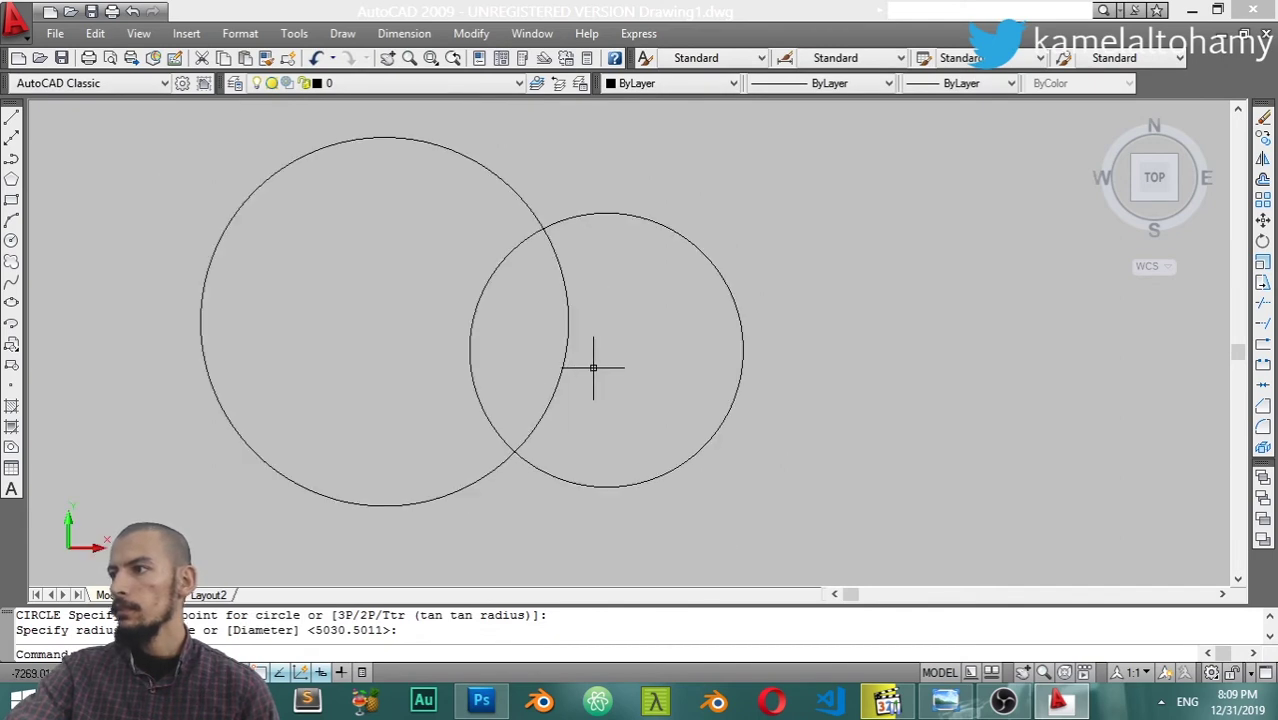
{"action": "middle_click_drag", "start_coordinate": [593, 365], "coordinate": [593, 392]}
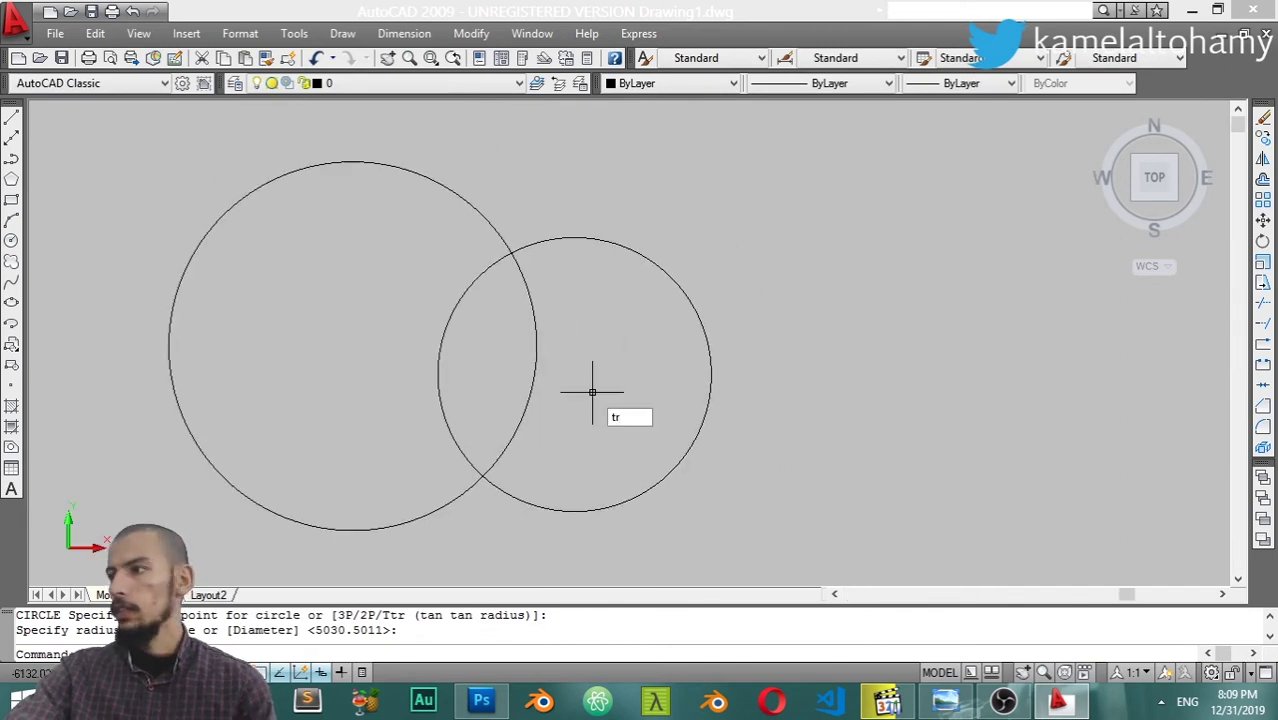
Trim away the inner arcs of the overlap with a crossing window
{"action": "key", "text": "Return"}
{"action": "key", "text": "Return"}
{"action": "left_click", "coordinate": [604, 338]}
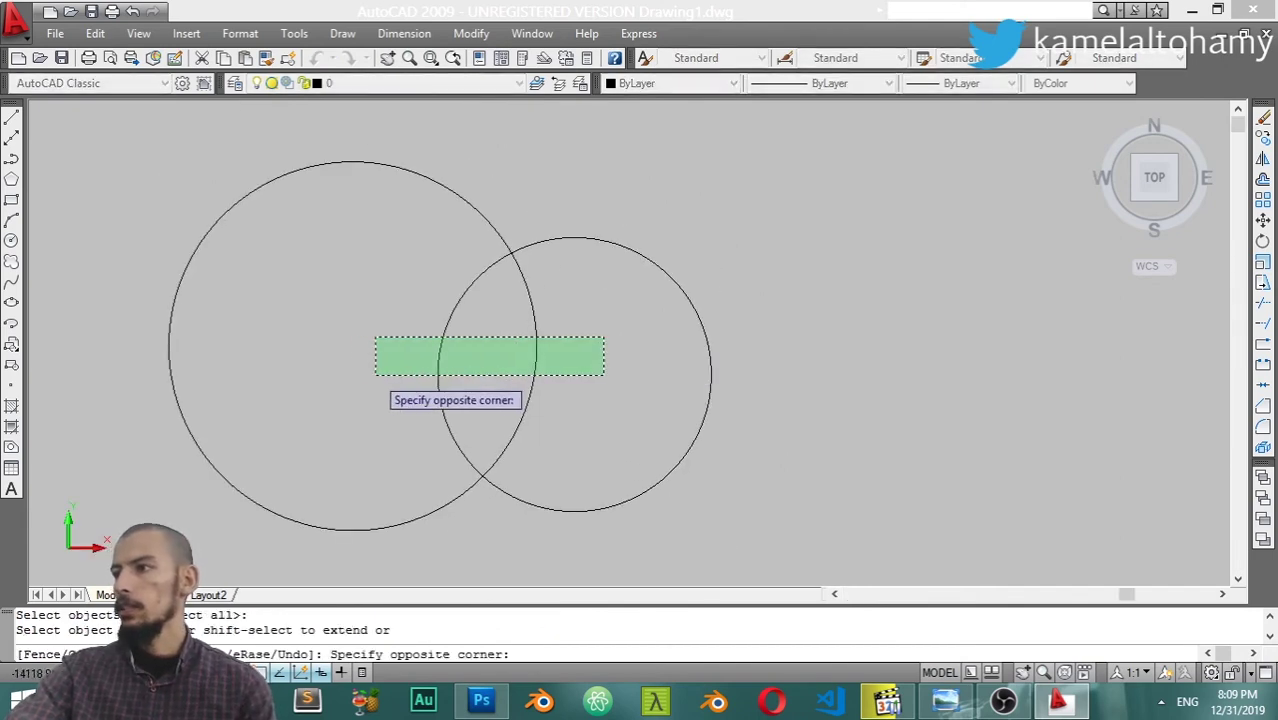
{"action": "left_click", "coordinate": [375, 375]}
{"action": "left_click", "coordinate": [440, 370]}
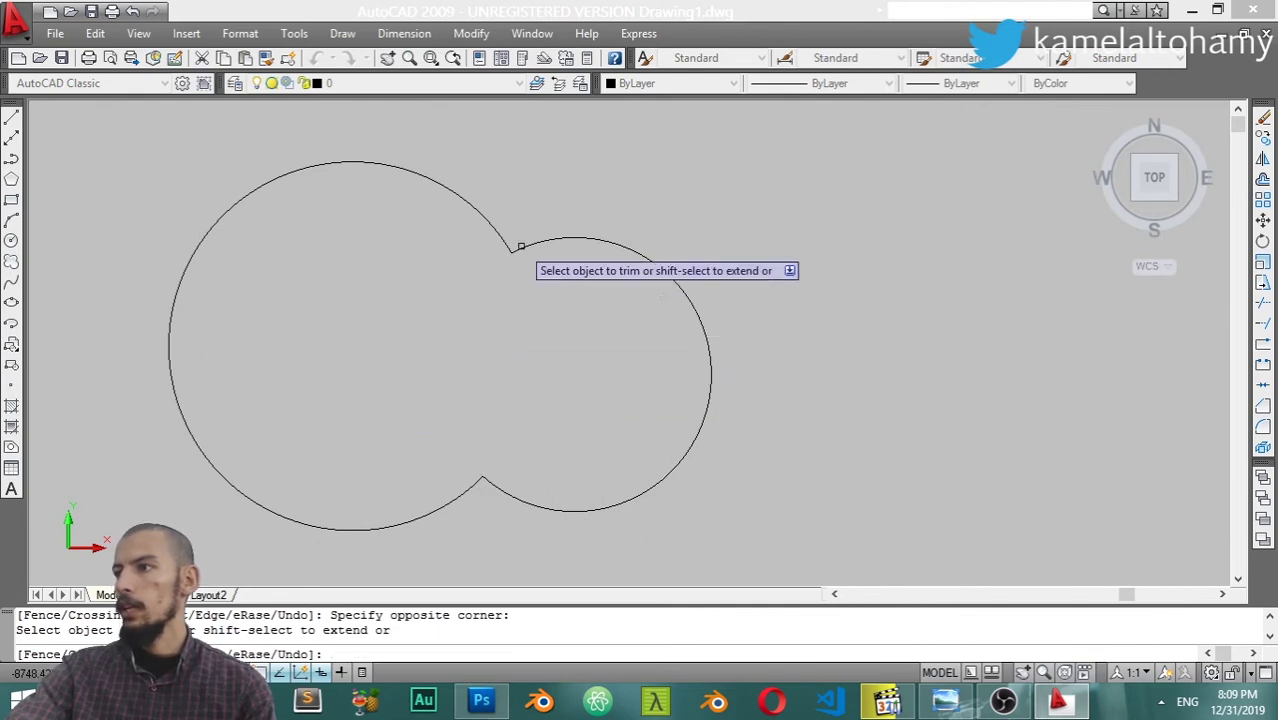
{"action": "key", "text": "Escape"}
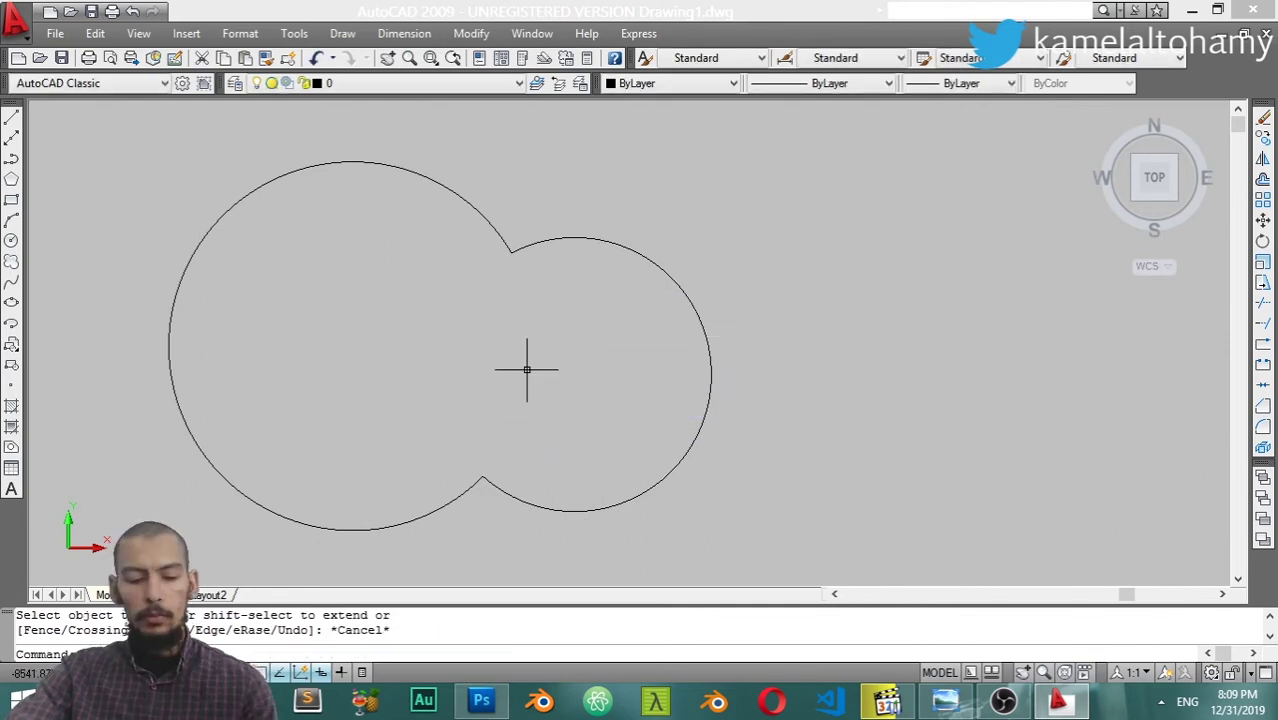
Offset the large arc by 10 units to one side
{"action": "type", "text": "o"}
{"action": "key", "text": "Return"}
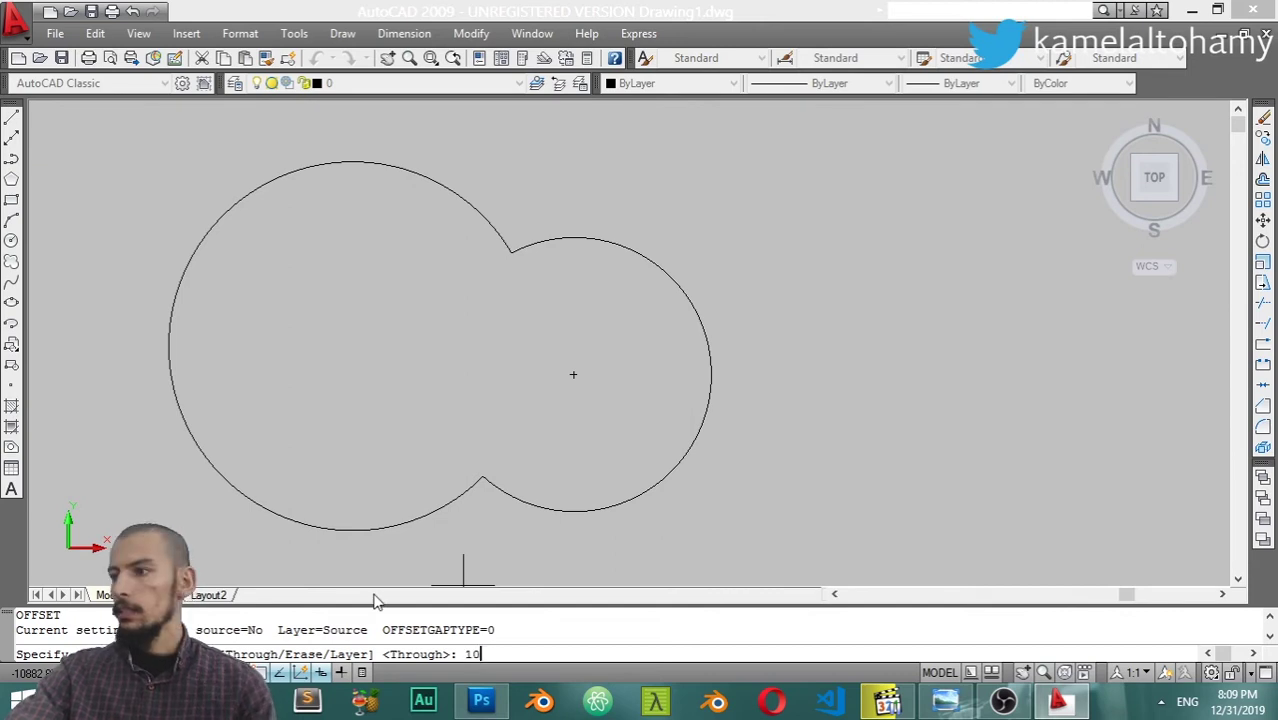
{"action": "key", "text": "Return"}
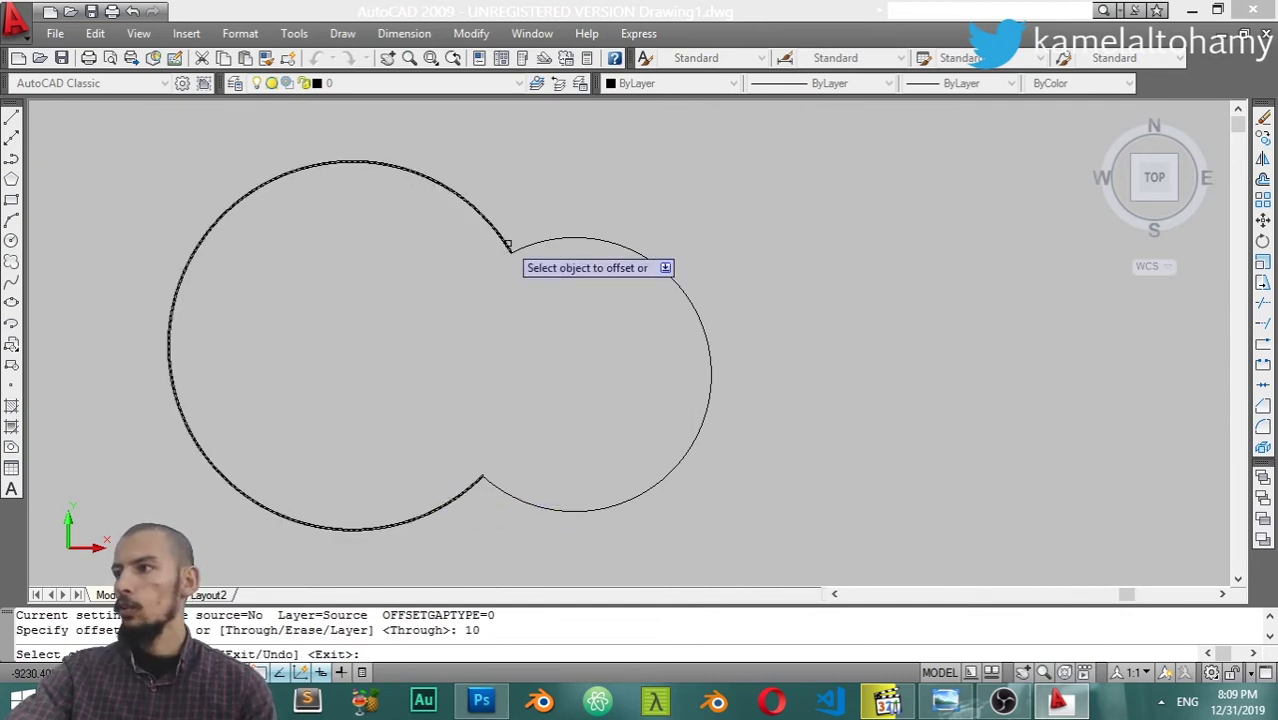
{"action": "left_click", "coordinate": [508, 245]}
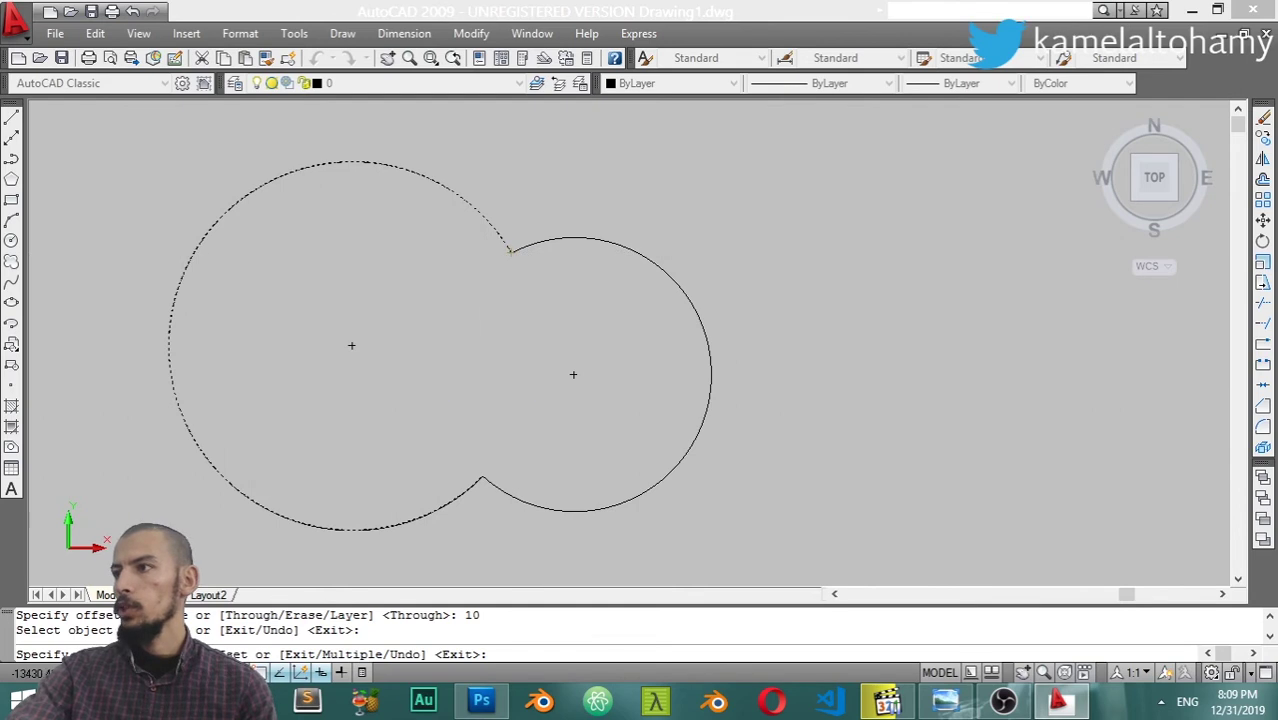
{"action": "left_click", "coordinate": [393, 323]}
{"action": "scroll", "coordinate": [477, 263], "scroll_direction": "up", "scroll_amount": 5}
{"action": "scroll", "coordinate": [486, 334], "scroll_direction": "up", "scroll_amount": 2}
{"action": "scroll", "coordinate": [408, 424], "scroll_direction": "up", "scroll_amount": 3}
{"action": "scroll", "coordinate": [548, 277], "scroll_direction": "up", "scroll_amount": 2}
{"action": "scroll", "coordinate": [431, 419], "scroll_direction": "up", "scroll_amount": 2}
{"action": "scroll", "coordinate": [470, 392], "scroll_direction": "up", "scroll_amount": 3}
{"action": "scroll", "coordinate": [490, 372], "scroll_direction": "up", "scroll_amount": 3}
{"action": "scroll", "coordinate": [425, 371], "scroll_direction": "up", "scroll_amount": 1}
{"action": "scroll", "coordinate": [437, 363], "scroll_direction": "up", "scroll_amount": 2}
{"action": "scroll", "coordinate": [437, 363], "scroll_direction": "down", "scroll_amount": 1}
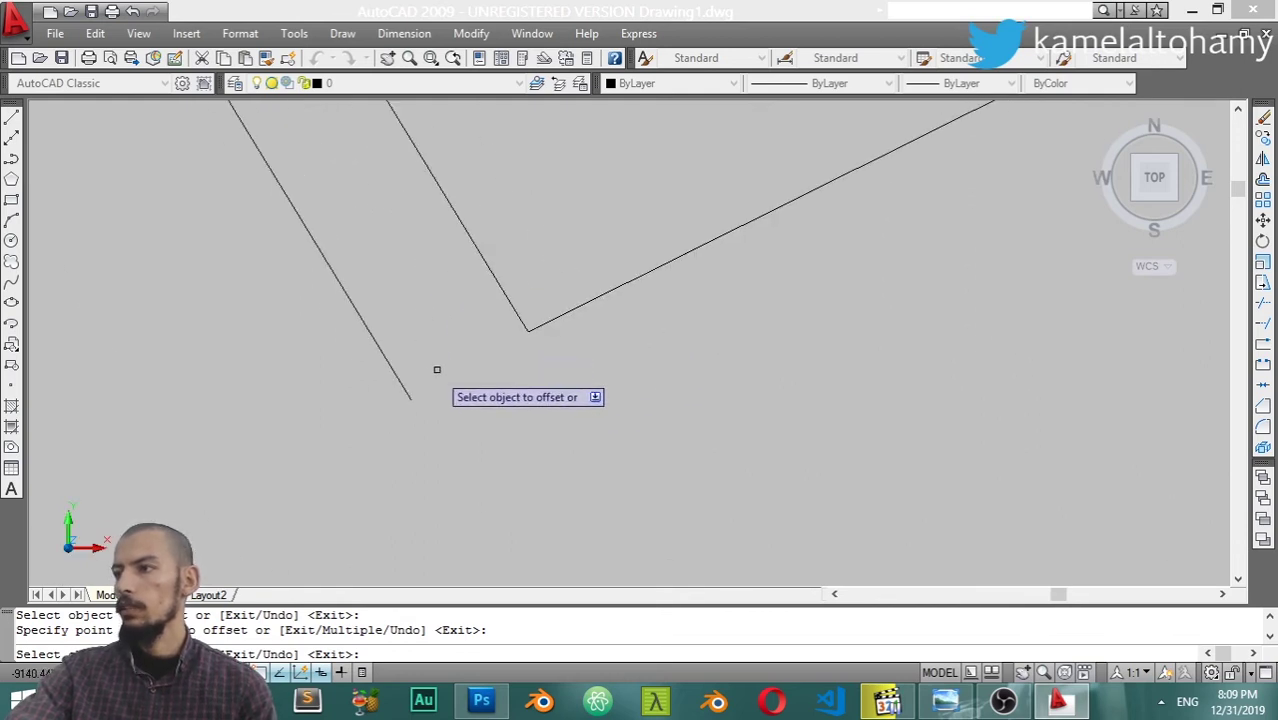
{"action": "scroll", "coordinate": [437, 370], "scroll_direction": "down", "scroll_amount": 2}
{"action": "scroll", "coordinate": [442, 380], "scroll_direction": "down", "scroll_amount": 3}
{"action": "key", "text": "Escape"}
Window-select all the shapes and erase them
{"action": "scroll", "coordinate": [491, 354], "scroll_direction": "down", "scroll_amount": 3}
{"action": "left_click", "coordinate": [549, 321]}
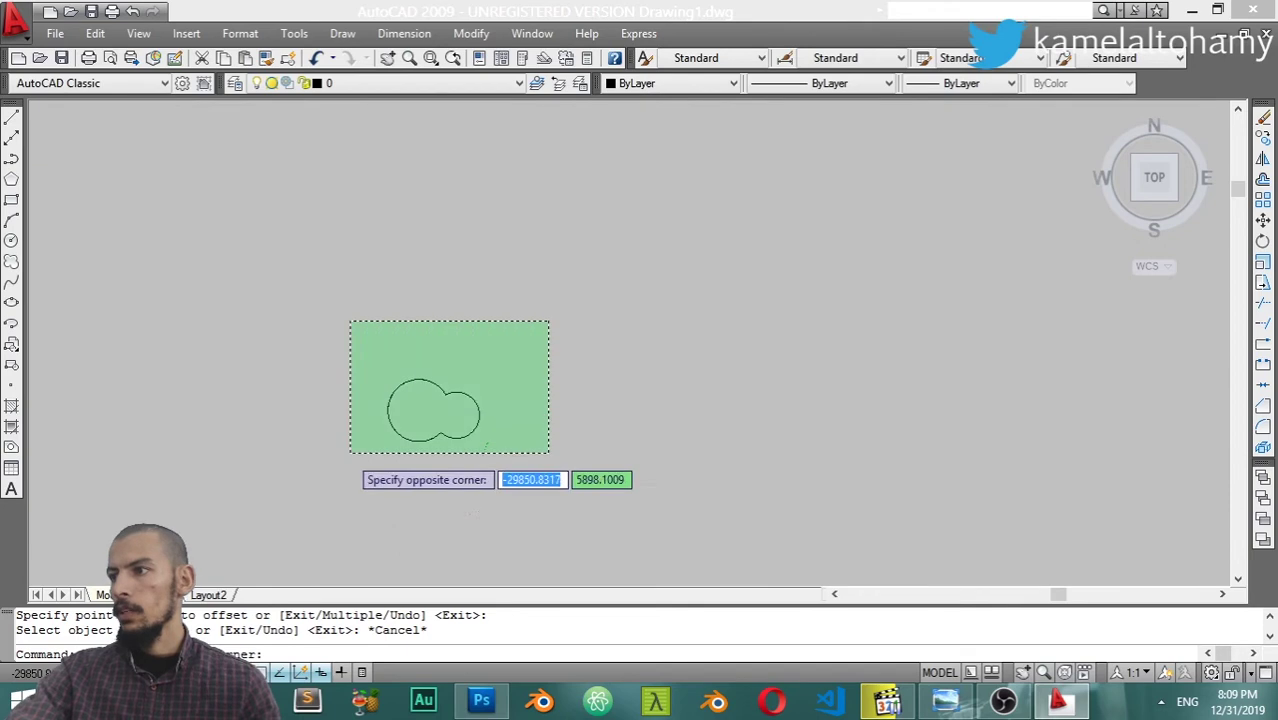
{"action": "left_click", "coordinate": [350, 453]}
{"action": "type", "text": "e"}
{"action": "key", "text": "Return"}
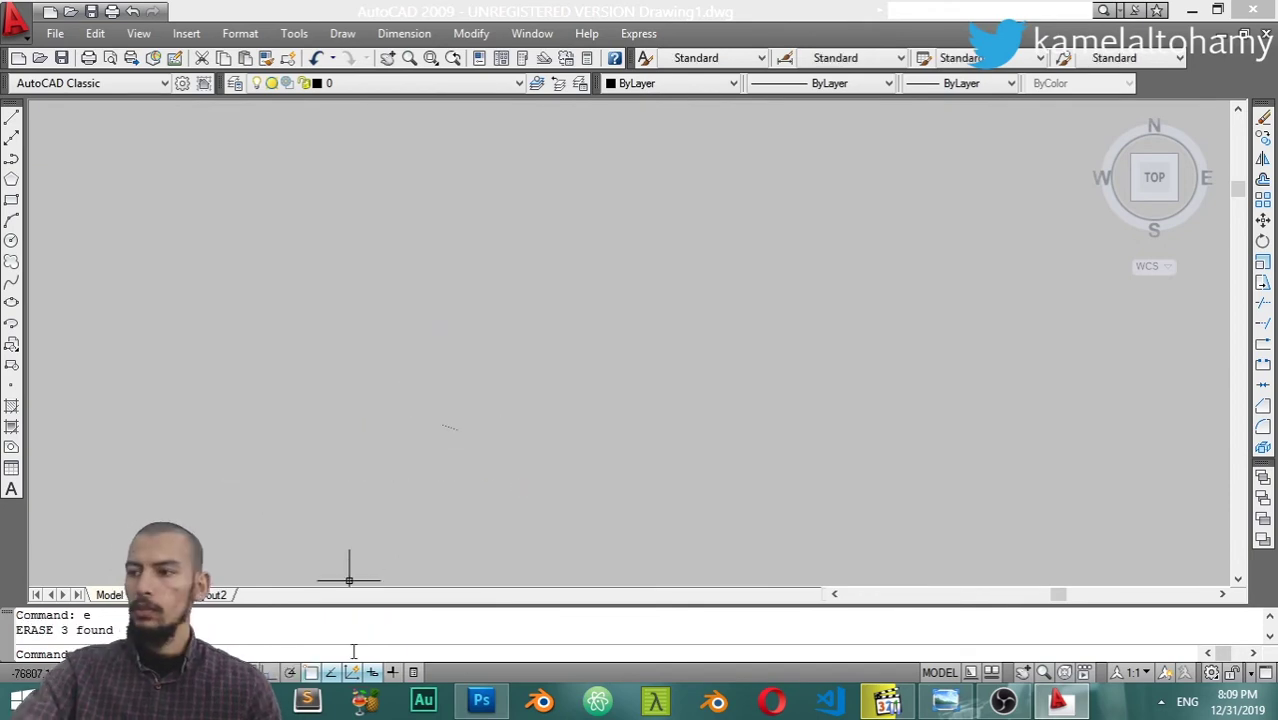
Draw a circle of radius 50 centred at 10,10
{"action": "type", "text": "c"}
{"action": "key", "text": "Return"}
{"action": "type", "text": "10,10"}
{"action": "key", "text": "Return"}
{"action": "type", "text": "50"}
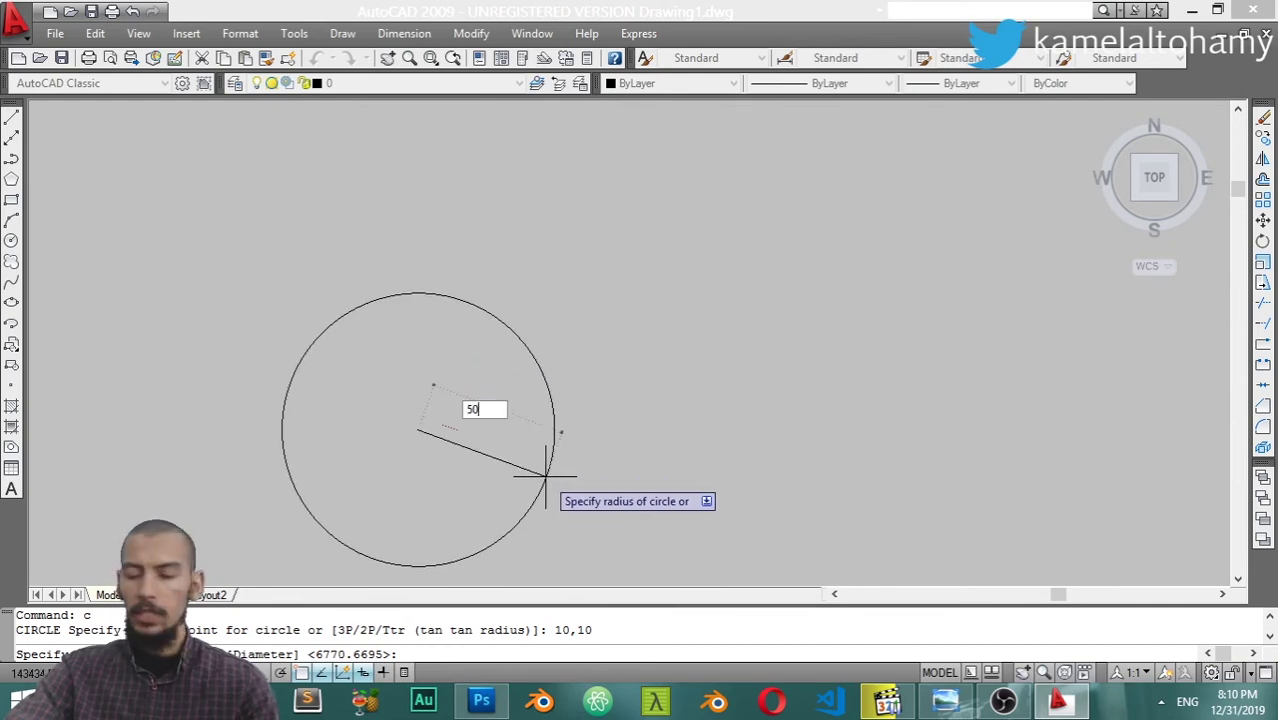
{"action": "key", "text": "Return"}
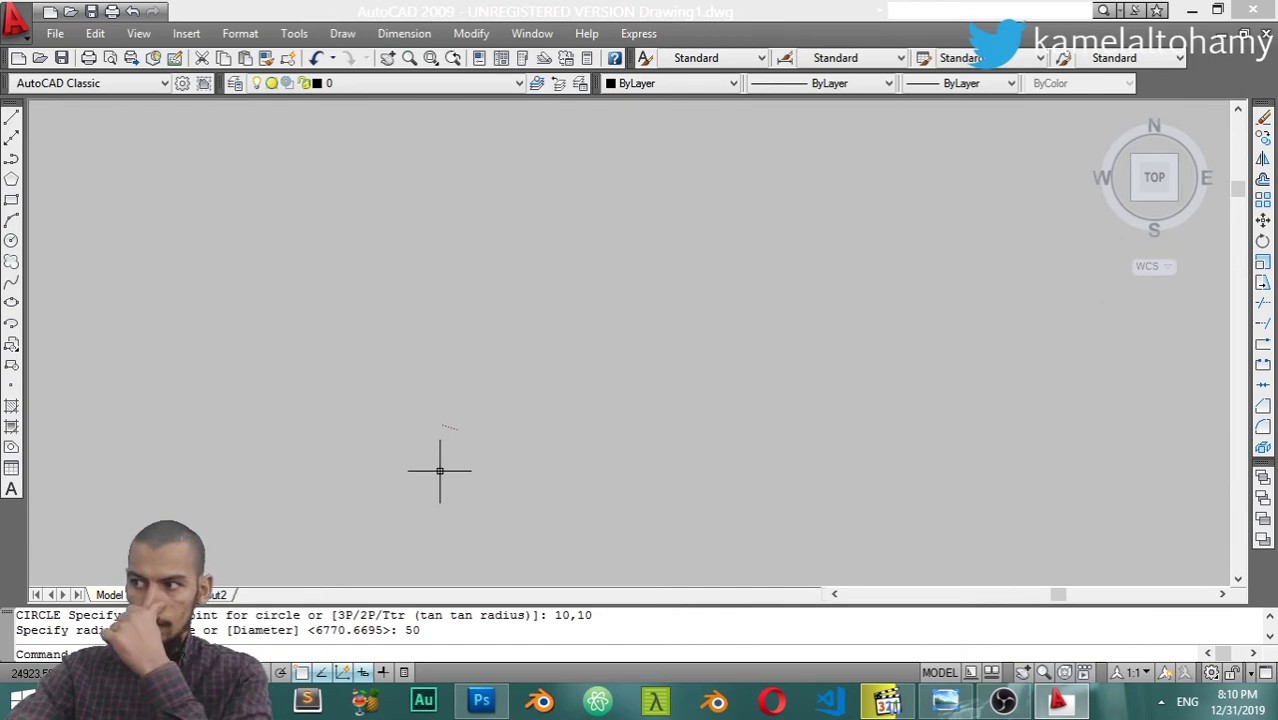
Draw a radius-25 circle centred on the big circle's top quadrant via a Quadrant snap
{"action": "type", "text": "z"}
{"action": "key", "text": "Return"}
{"action": "type", "text": "e"}
{"action": "key", "text": "Return"}
{"action": "scroll", "coordinate": [736, 342], "scroll_direction": "down", "scroll_amount": 3}
{"action": "scroll", "coordinate": [747, 342], "scroll_direction": "down", "scroll_amount": 1}
{"action": "mouse_move", "coordinate": [747, 342]}
{"action": "middle_mouse_down"}
{"action": "mouse_move", "coordinate": [689, 321]}
{"action": "mouse_move", "coordinate": [610, 322]}
{"action": "middle_mouse_up"}
{"action": "left_click", "coordinate": [666, 200]}
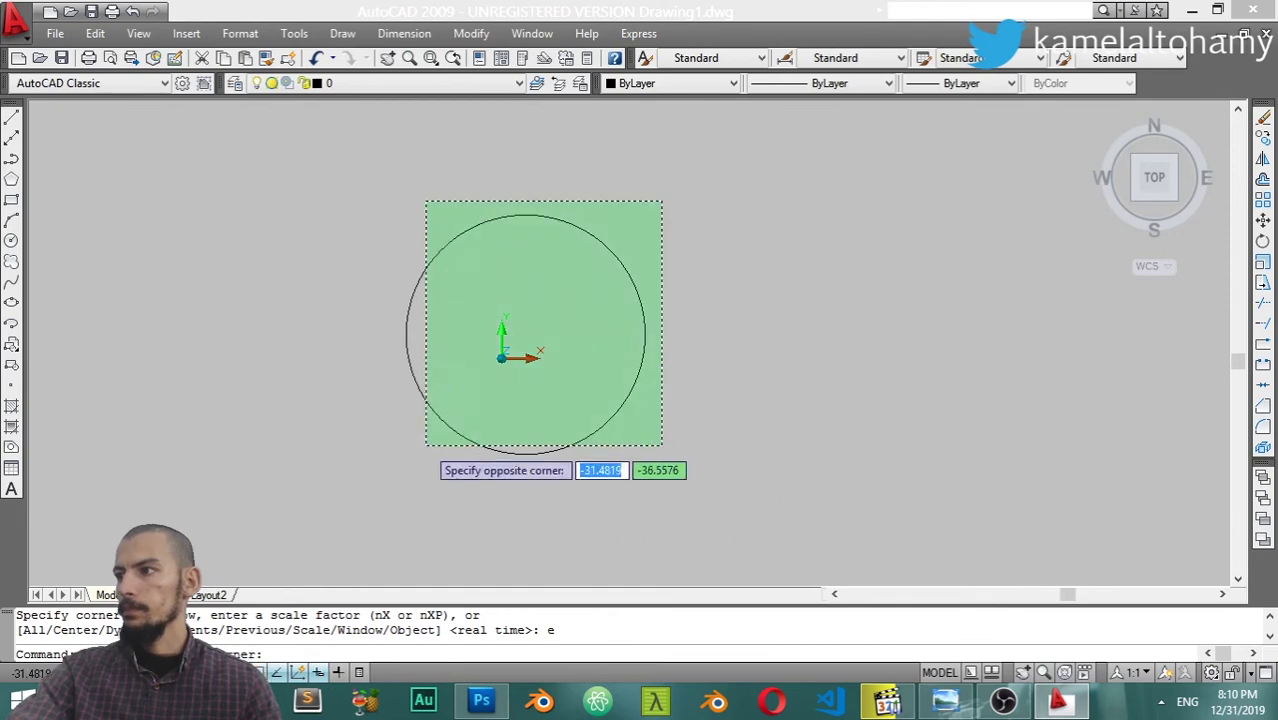
{"action": "key", "text": "Escape"}
{"action": "key", "text": "Return"}
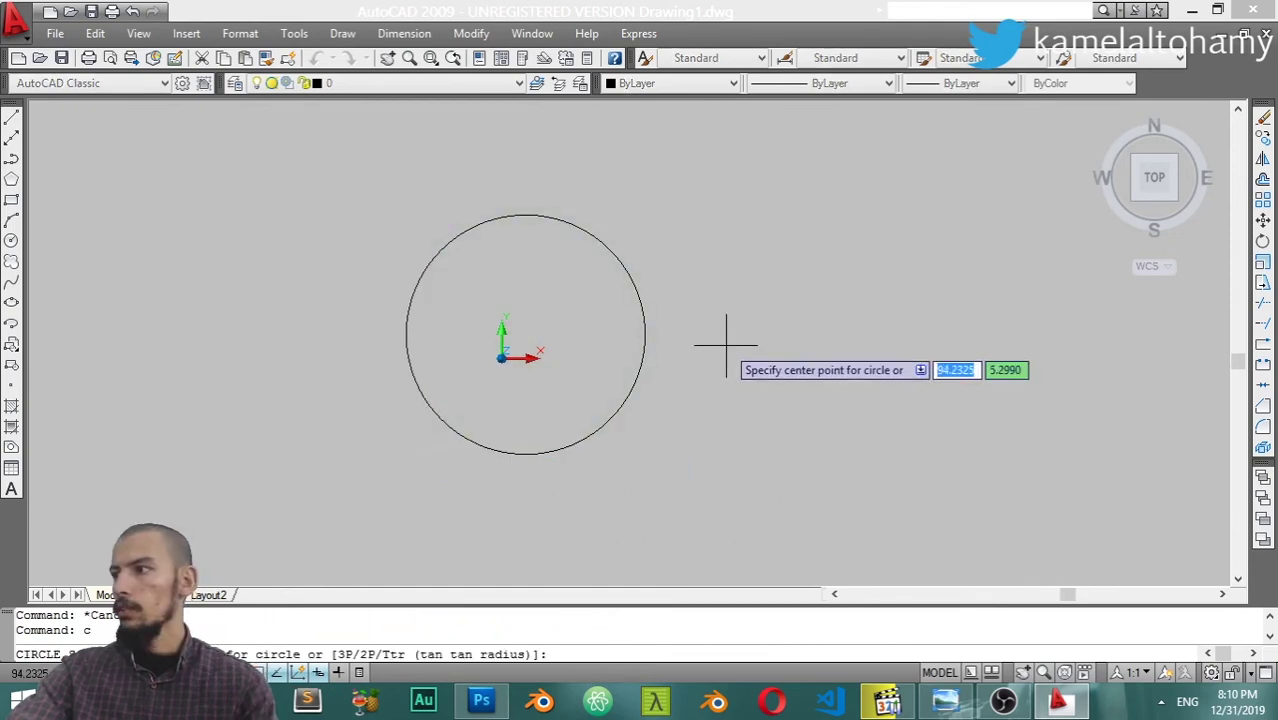
{"action": "right_click", "coordinate": [585, 302], "text": "shift"}
{"action": "left_click", "coordinate": [636, 491]}
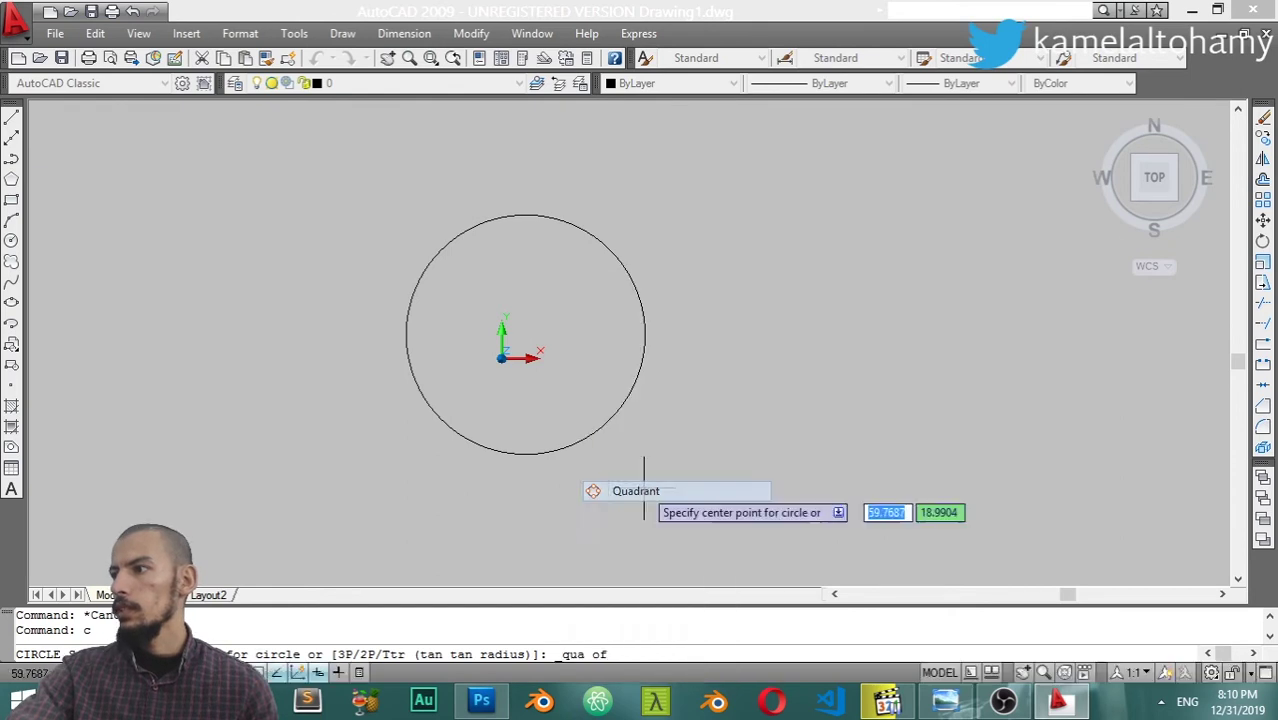
{"action": "left_click", "coordinate": [525, 214]}
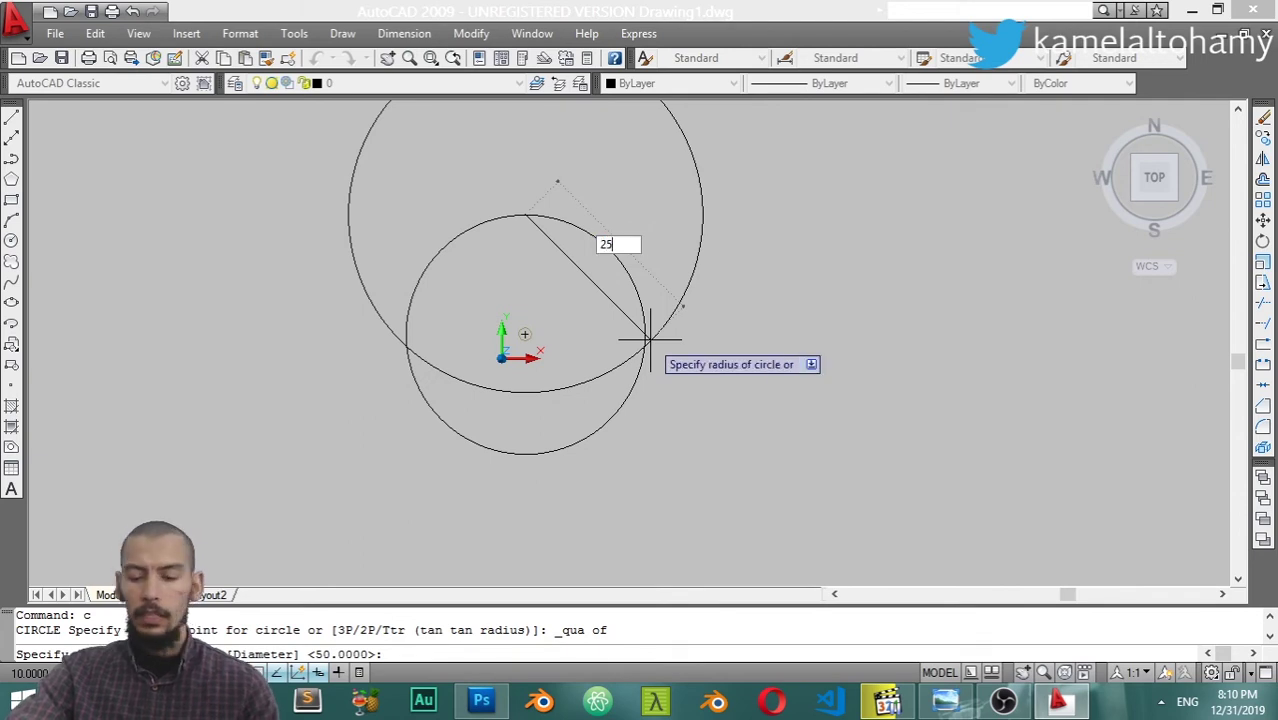
{"action": "key", "text": "Return"}
Select the small circle and then the big circle to check them, clearing each selection
{"action": "scroll", "coordinate": [539, 235], "scroll_direction": "up", "scroll_amount": 2}
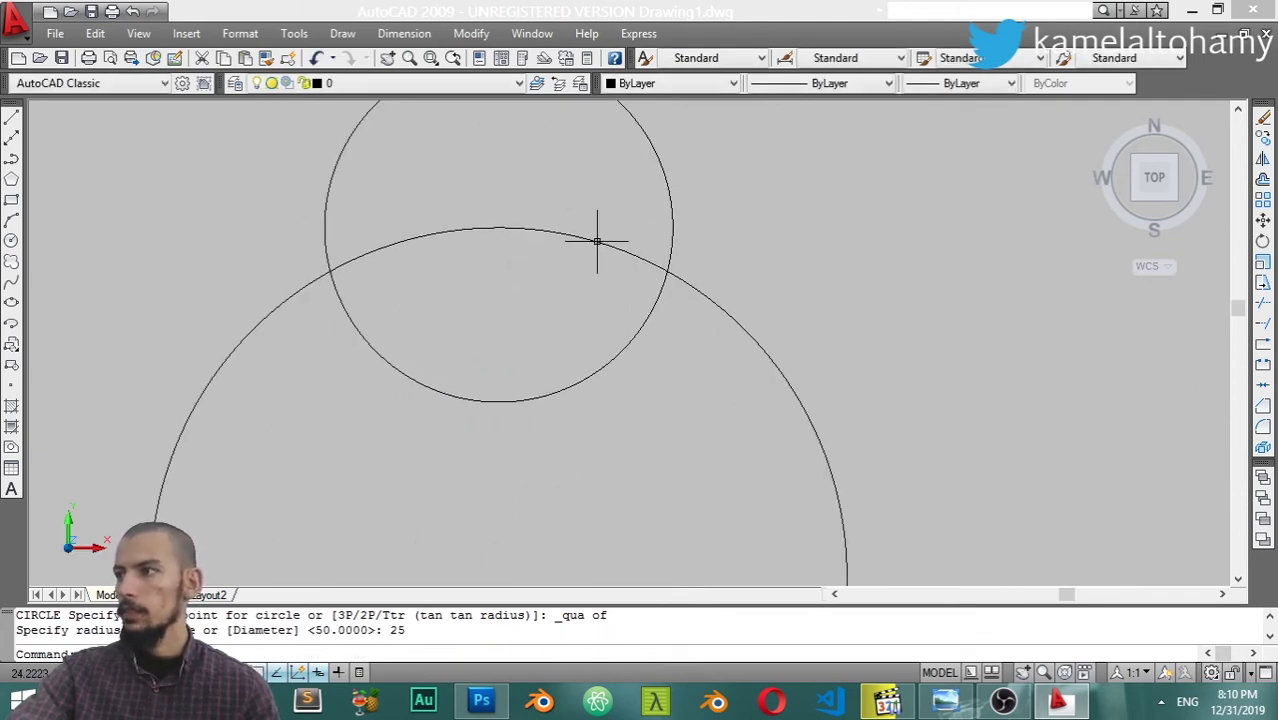
{"action": "left_click", "coordinate": [645, 192]}
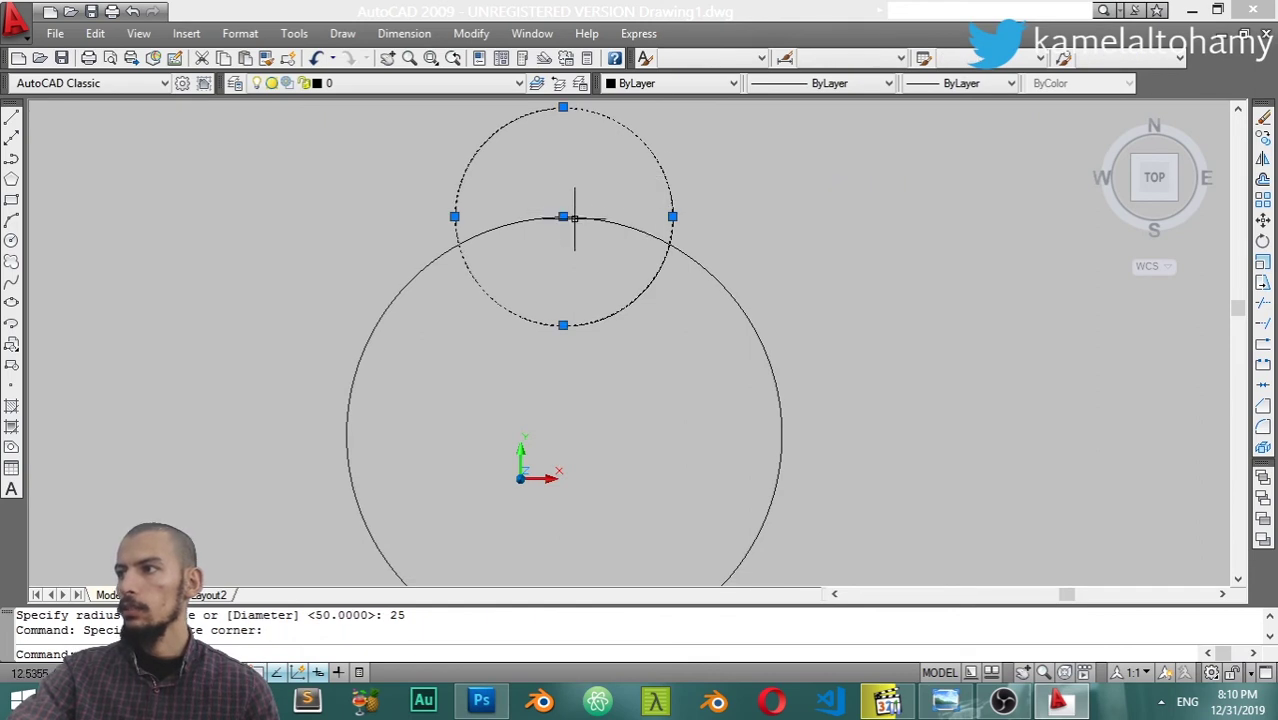
{"action": "key", "text": "Escape"}
{"action": "left_click", "coordinate": [770, 385]}
{"action": "key", "text": "Escape"}
{"action": "scroll", "coordinate": [711, 362], "scroll_direction": "down", "scroll_amount": 5}
{"action": "scroll", "coordinate": [711, 366], "scroll_direction": "up", "scroll_amount": 3}
{"action": "scroll", "coordinate": [560, 345], "scroll_direction": "up", "scroll_amount": 1}
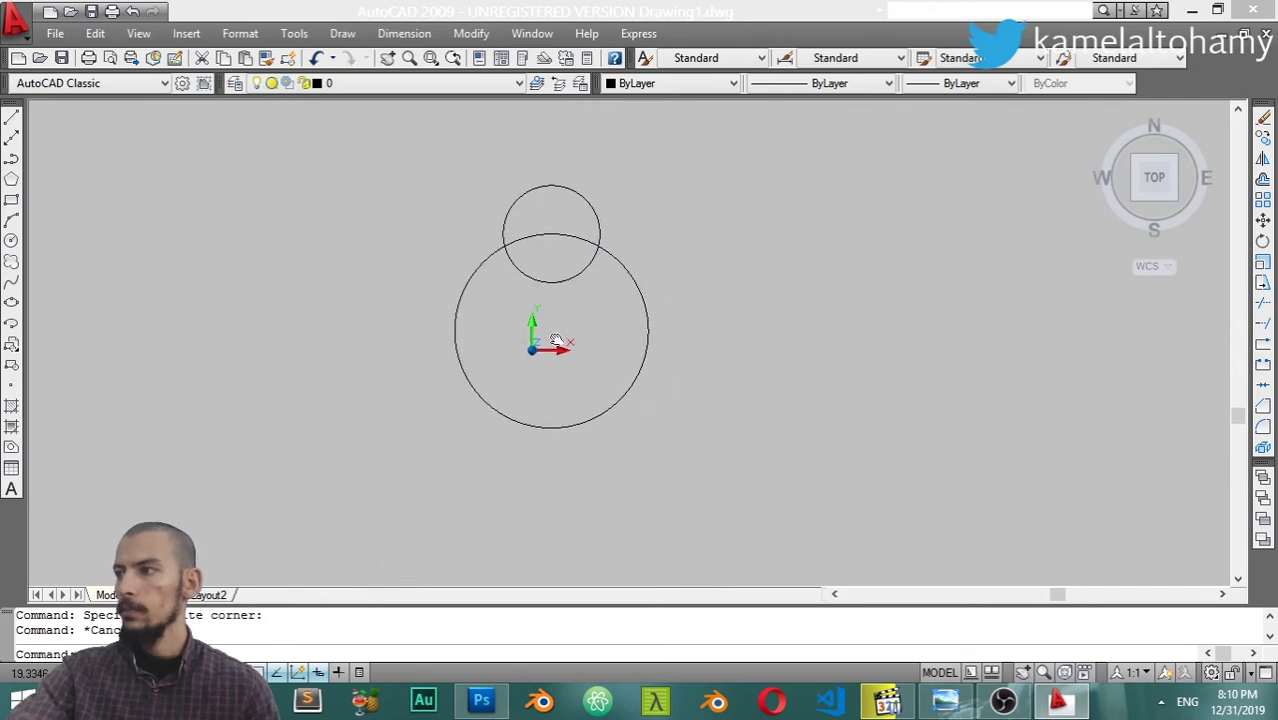
Draw a line from the big circle's centre up to the small circle's centre using a Center snap
{"action": "key", "text": "Return"}
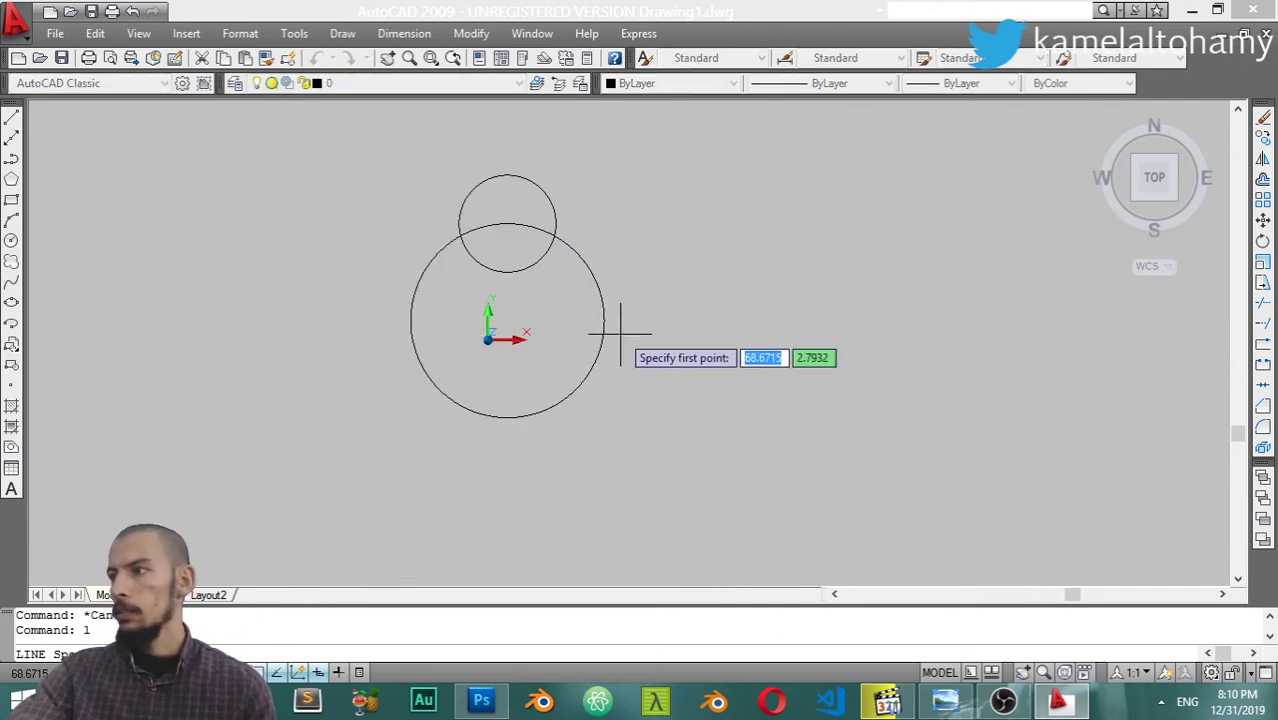
{"action": "right_click", "coordinate": [604, 326], "text": "shift"}
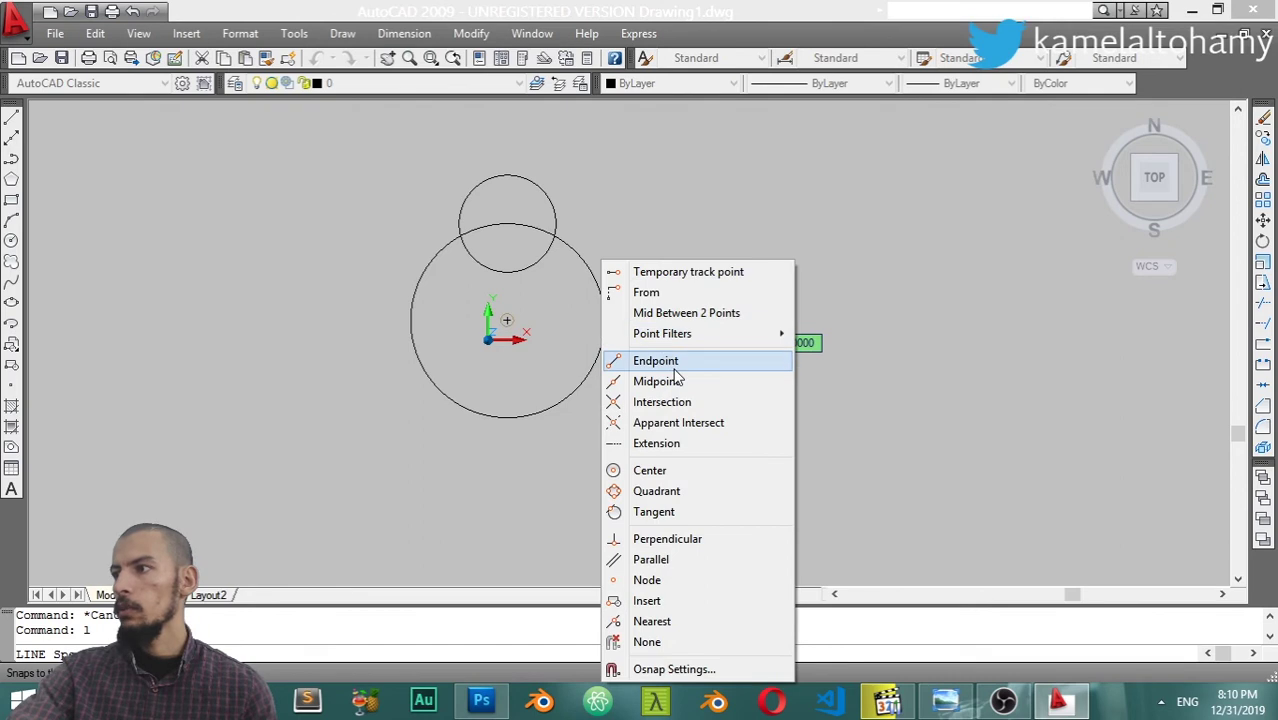
{"action": "left_click", "coordinate": [676, 470]}
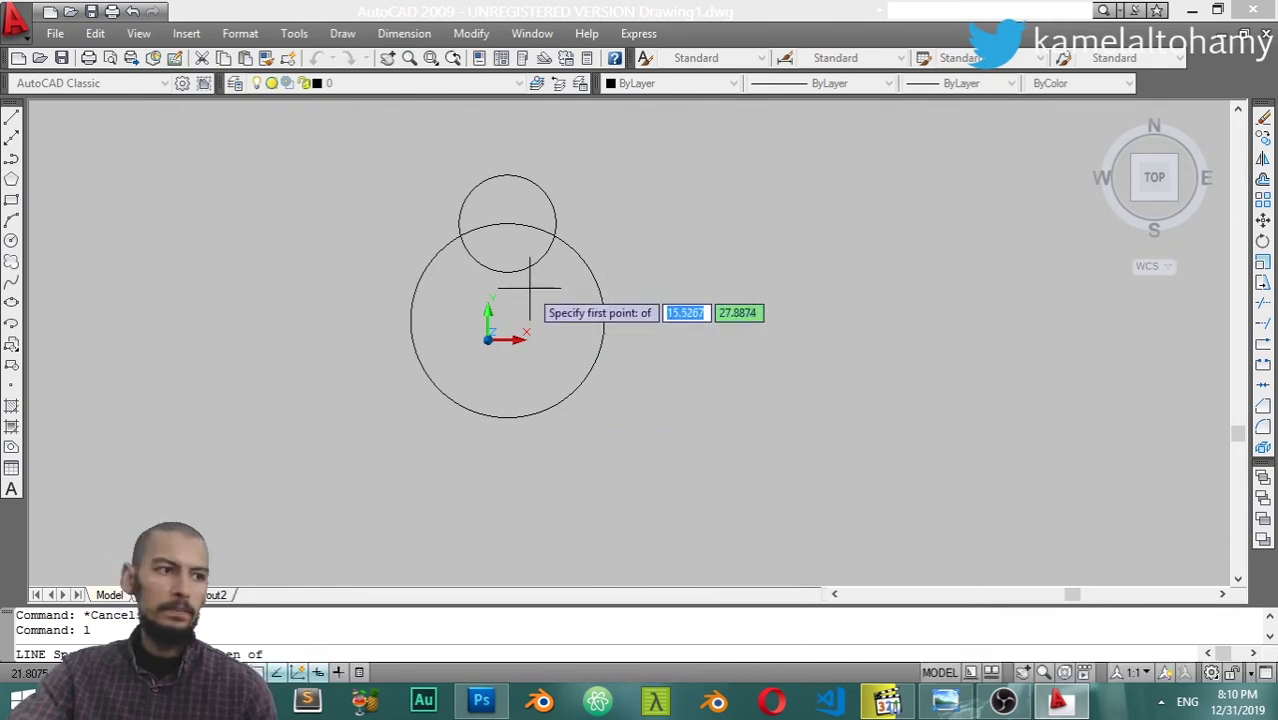
{"action": "left_click", "coordinate": [510, 320]}
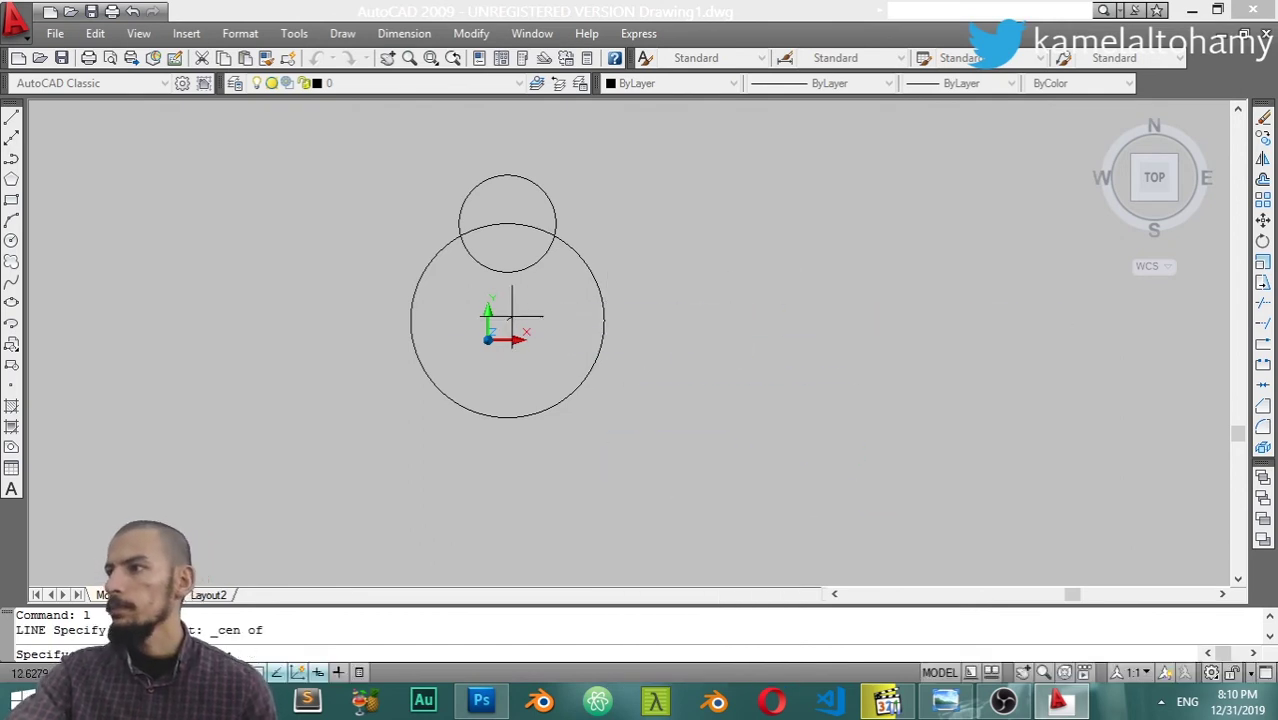
{"action": "left_click", "coordinate": [508, 222]}
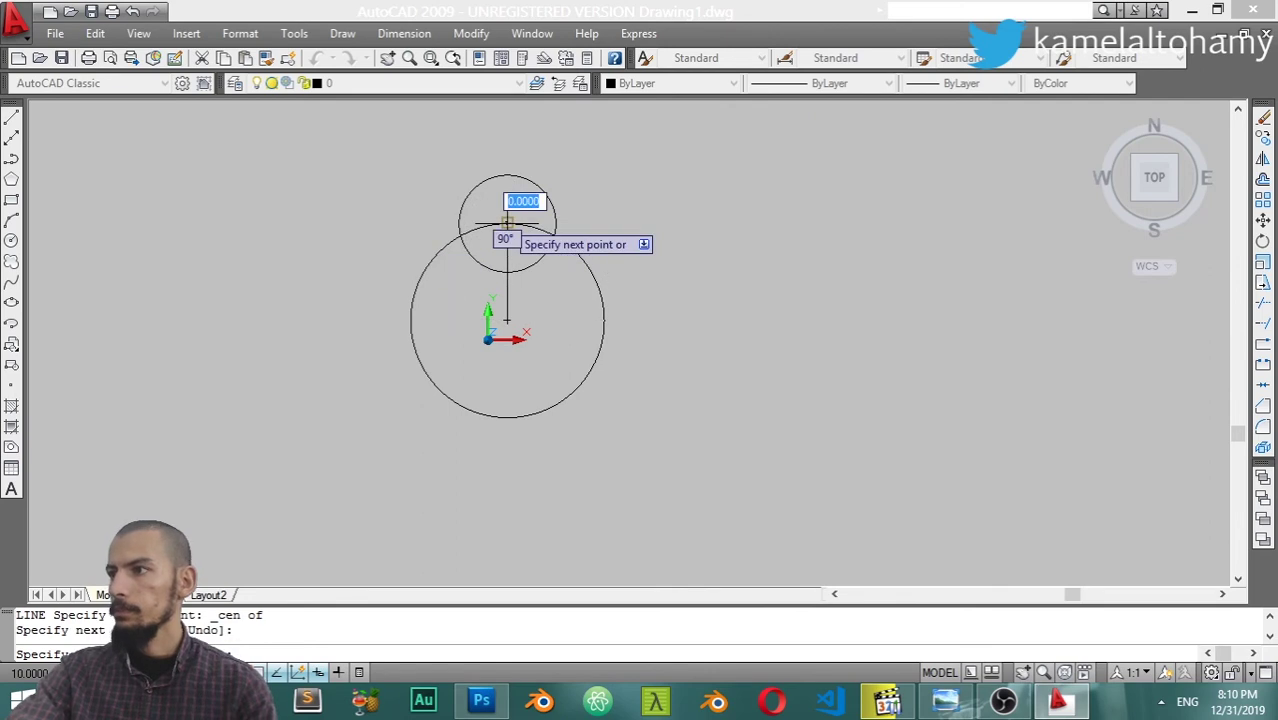
{"action": "key", "text": "Return"}
{"action": "scroll", "coordinate": [540, 355], "scroll_direction": "up", "scroll_amount": 3}
{"action": "scroll", "coordinate": [544, 400], "scroll_direction": "down", "scroll_amount": 2}
Draw a second line (L) from the big circle's centre to its right quadrant with a Quadrant snap
{"action": "type", "text": "l"}
{"action": "key", "text": "Return"}
{"action": "left_click", "coordinate": [505, 308]}
{"action": "right_click", "coordinate": [622, 352], "text": "shift"}
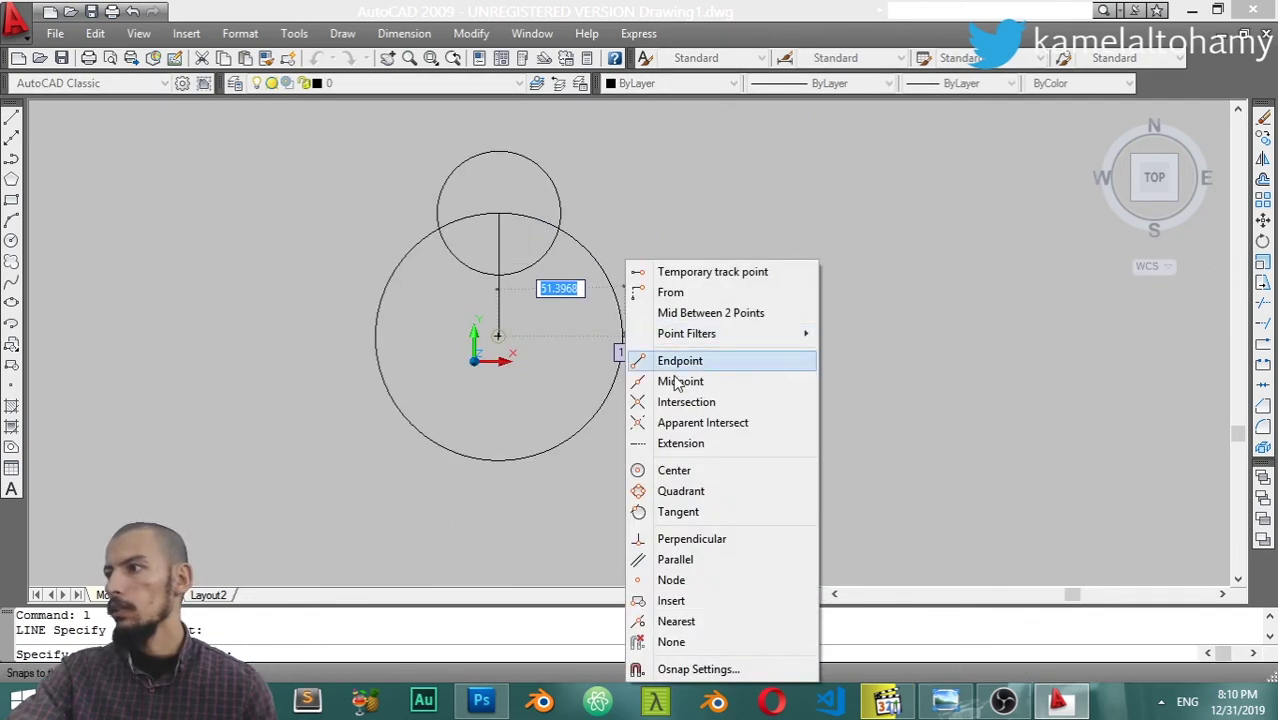
{"action": "left_click", "coordinate": [680, 491]}
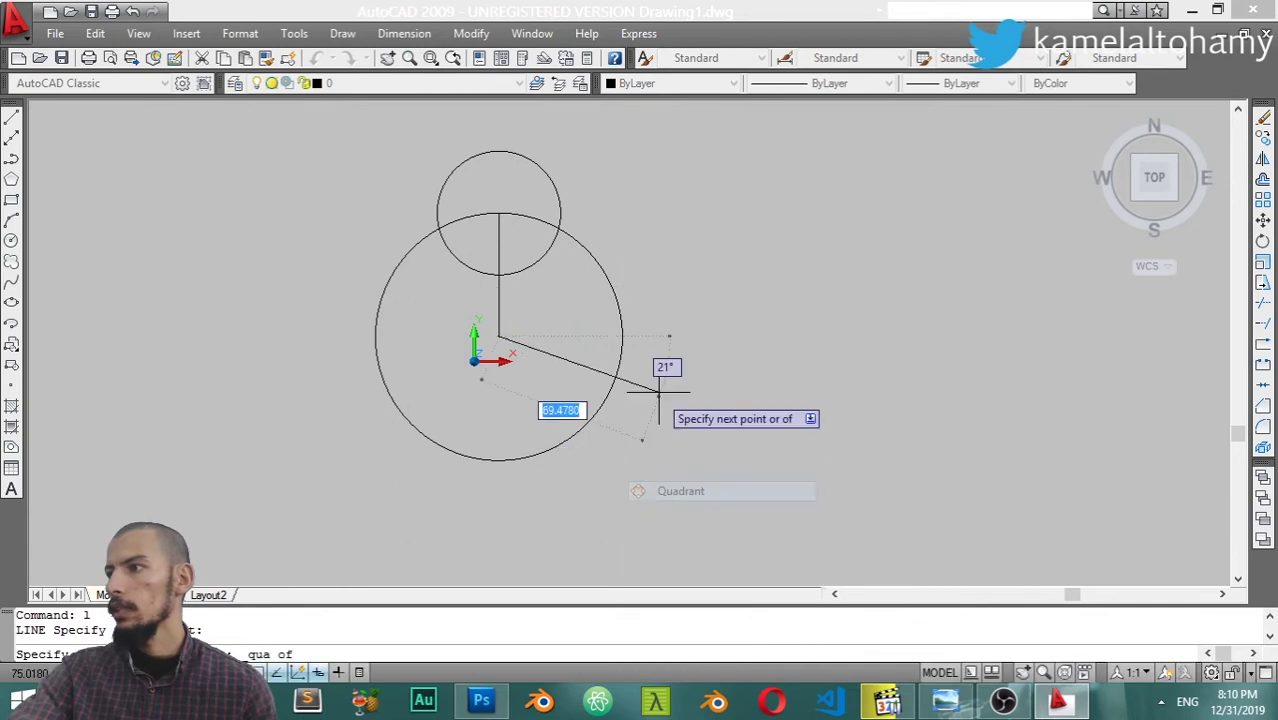
{"action": "left_click", "coordinate": [626, 333]}
{"action": "key", "text": "Return"}
{"action": "scroll", "coordinate": [662, 308], "scroll_direction": "up", "scroll_amount": 3}
{"action": "scroll", "coordinate": [605, 273], "scroll_direction": "down", "scroll_amount": 4}
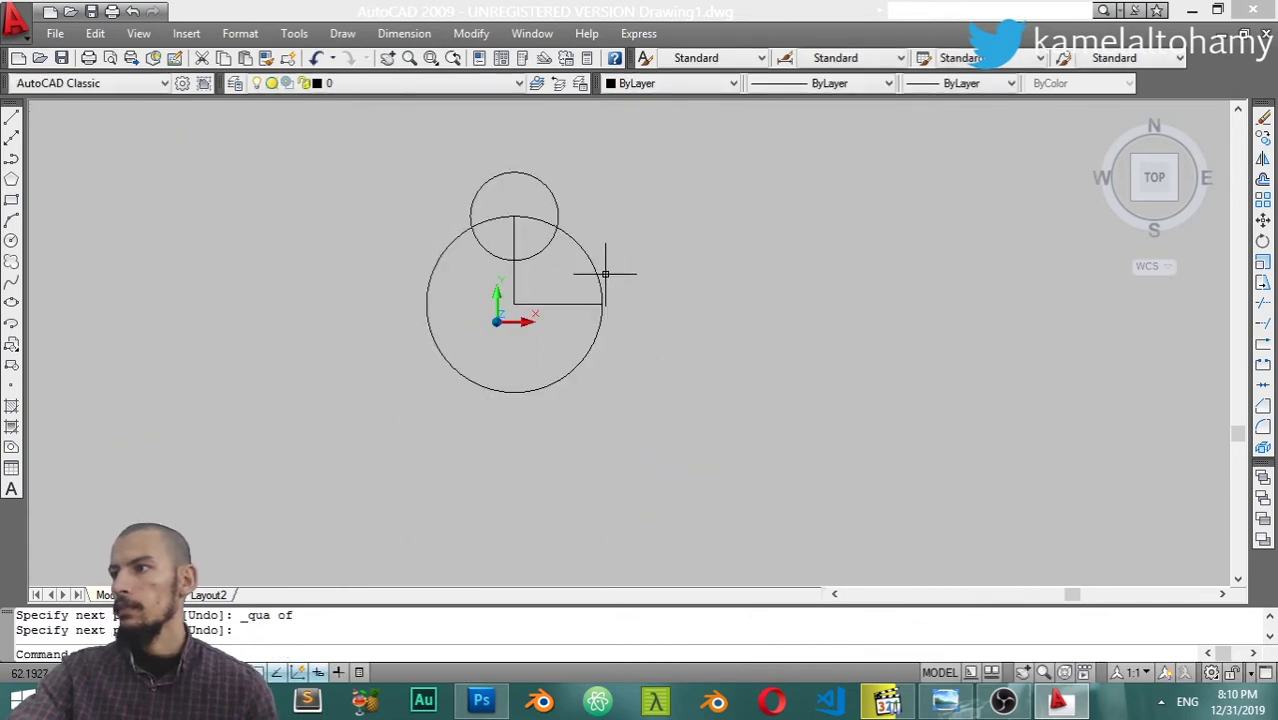
{"action": "scroll", "coordinate": [665, 310], "scroll_direction": "up", "scroll_amount": 3}
Trim both circles' overlapping inner arcs and the lower part of the vertical line
{"action": "key", "text": "Return"}
{"action": "key", "text": "Return"}
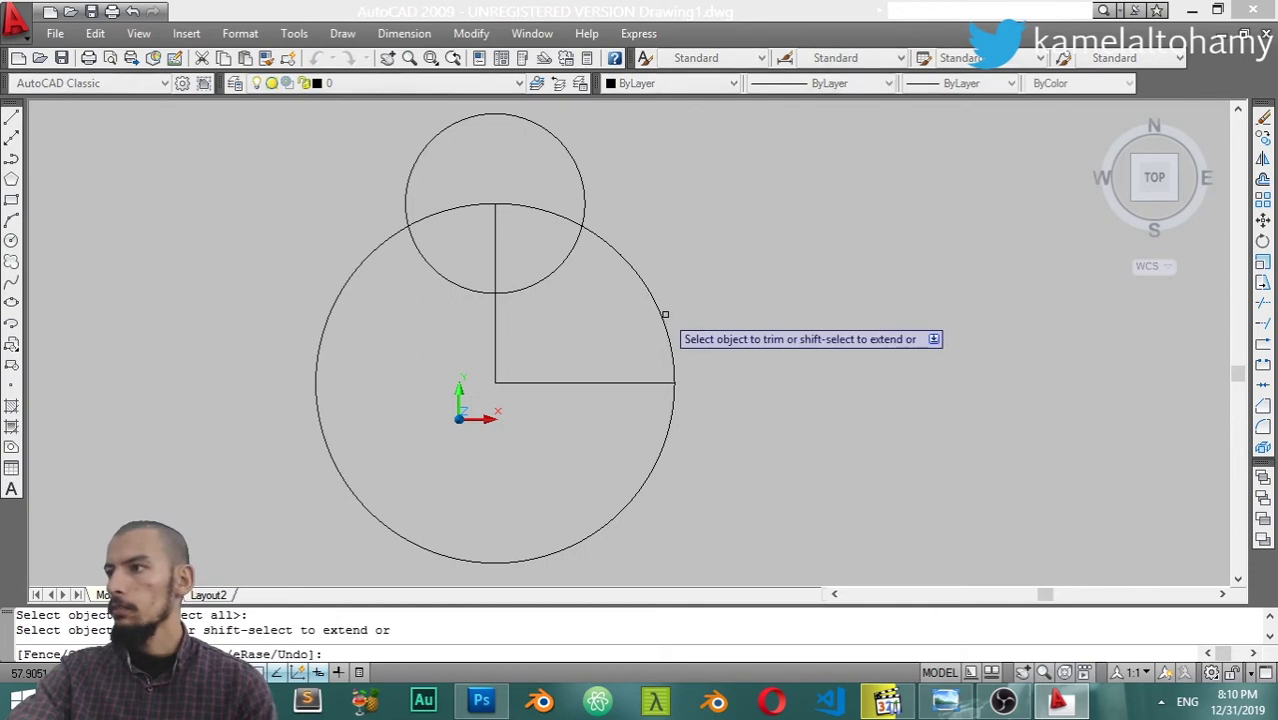
{"action": "left_click", "coordinate": [510, 170]}
{"action": "left_click", "coordinate": [496, 276]}
{"action": "left_click", "coordinate": [545, 261]}
{"action": "left_click", "coordinate": [538, 298]}
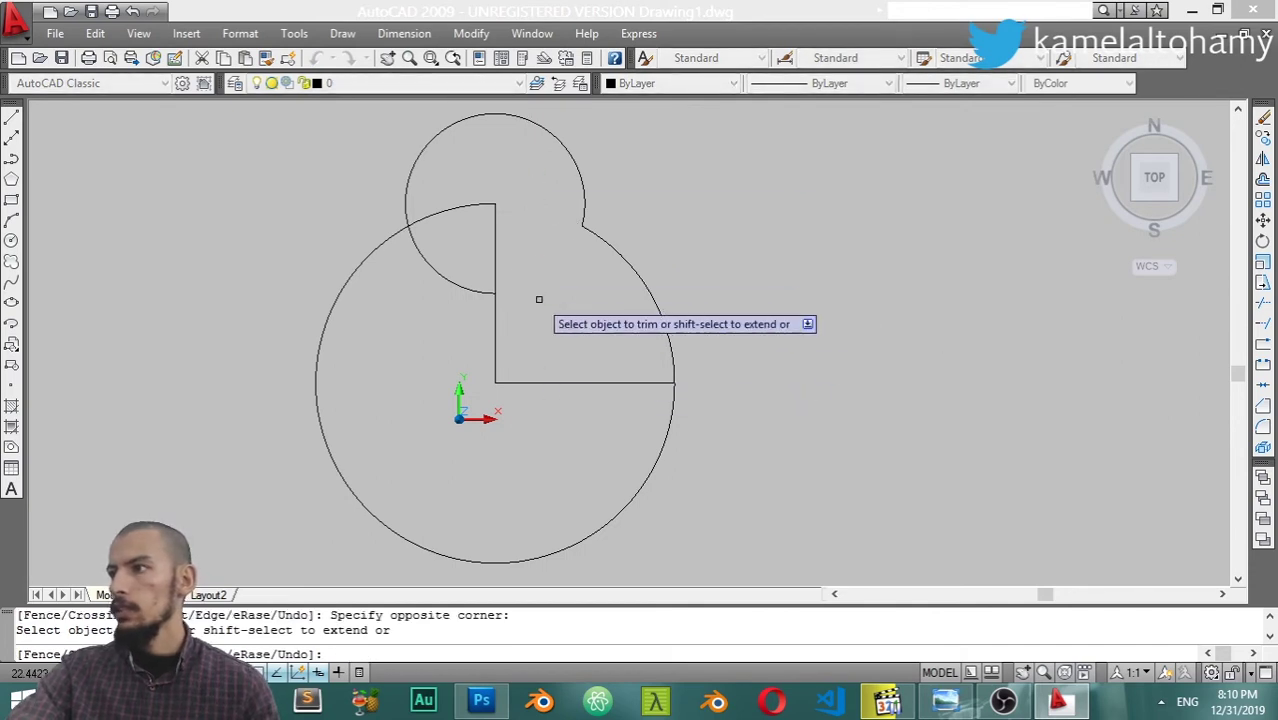
{"action": "left_click", "coordinate": [568, 348]}
{"action": "left_click", "coordinate": [462, 372]}
{"action": "left_click", "coordinate": [546, 351]}
{"action": "left_click", "coordinate": [494, 394]}
{"action": "key", "text": "Escape"}
Select the horizontal radius line and erase it
{"action": "left_click", "coordinate": [455, 348]}
{"action": "left_click", "coordinate": [759, 409]}
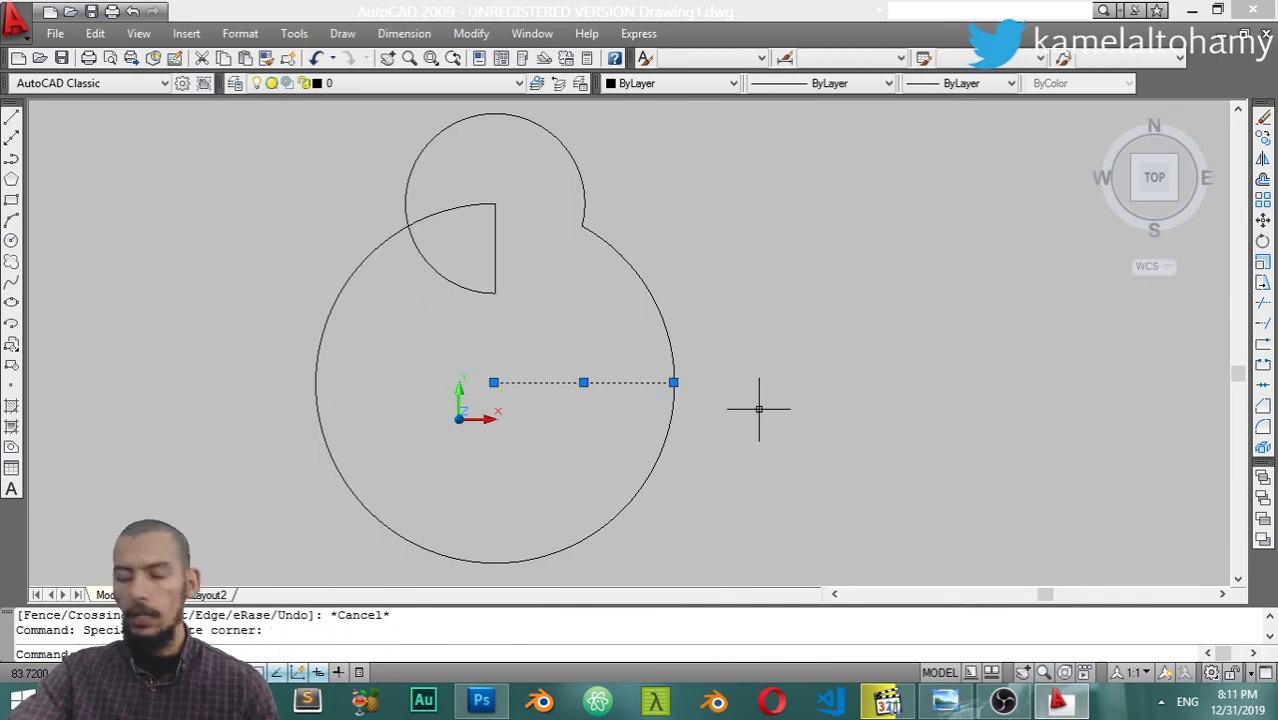
{"action": "type", "text": "e"}
{"action": "key", "text": "Return"}
{"action": "scroll", "coordinate": [544, 403], "scroll_direction": "up", "scroll_amount": 2}
{"action": "scroll", "coordinate": [587, 339], "scroll_direction": "down", "scroll_amount": 5}
{"action": "scroll", "coordinate": [609, 348], "scroll_direction": "up", "scroll_amount": 2}
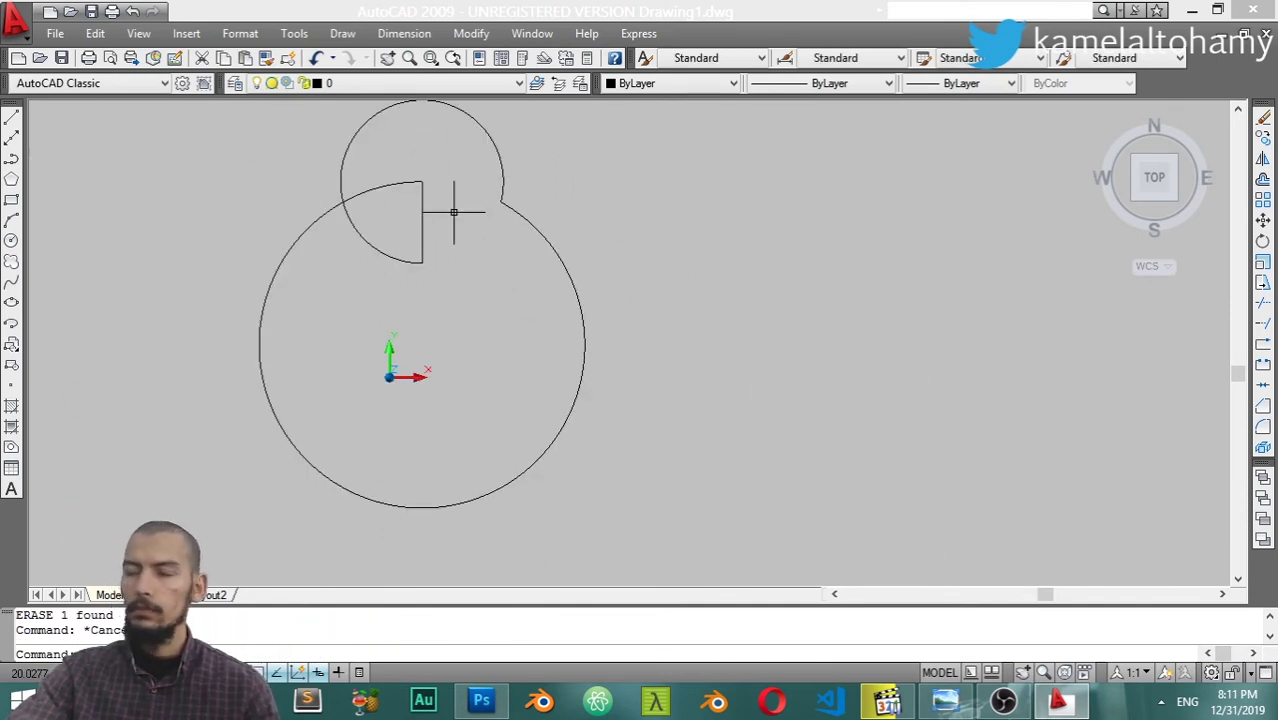
{"action": "scroll", "coordinate": [593, 302], "scroll_direction": "up", "scroll_amount": 1}
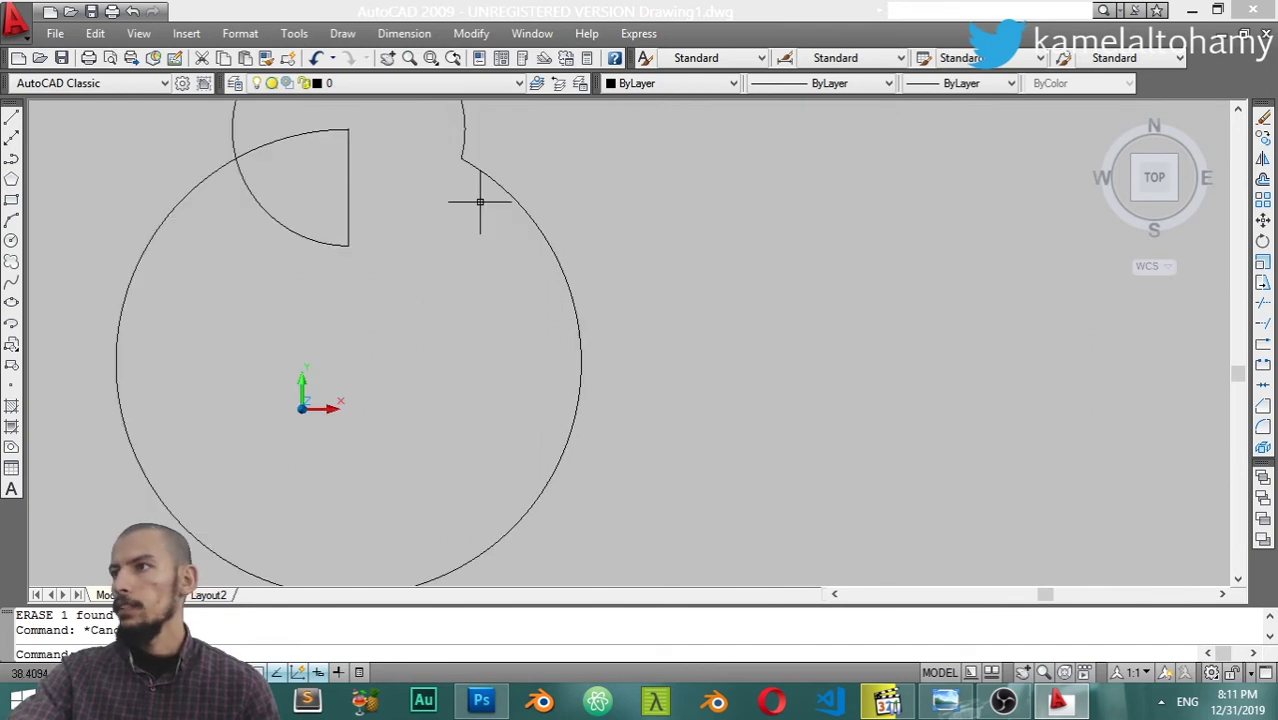
{"action": "left_click", "coordinate": [342, 33]}
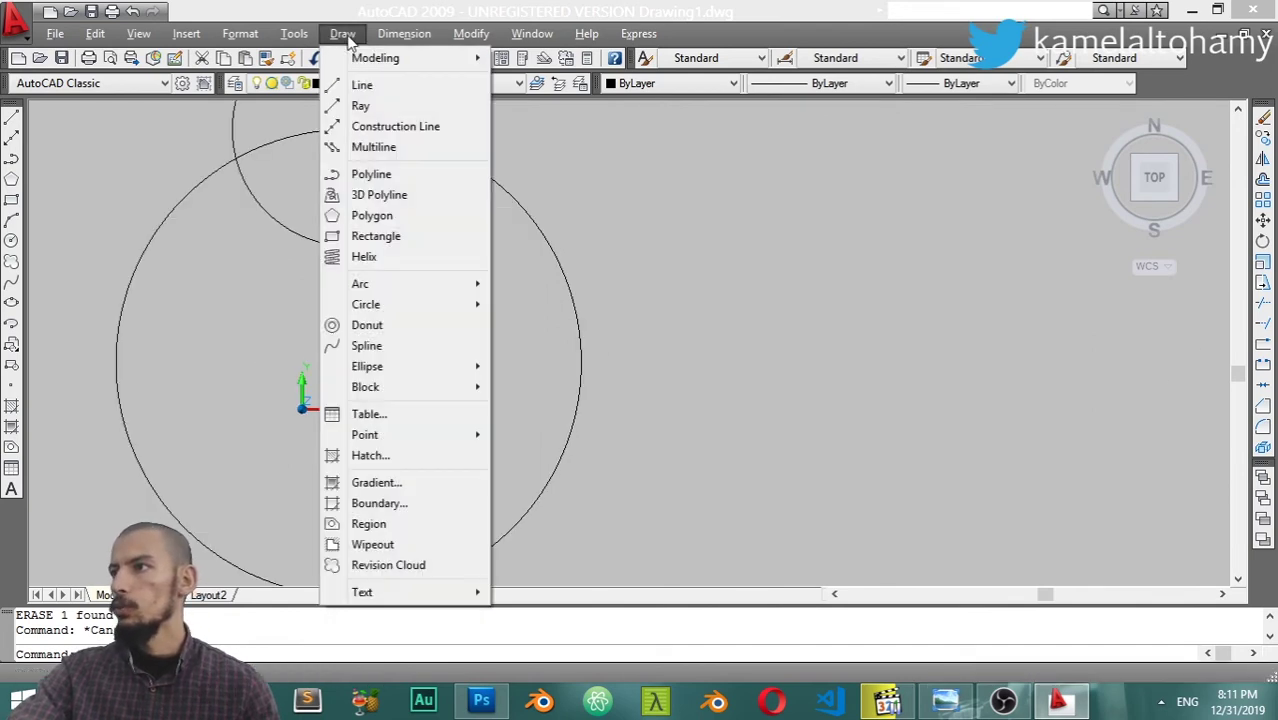
Start a polyline at the circles' intersection and sketch four zigzag vertices to the right
{"action": "left_click", "coordinate": [370, 174]}
{"action": "scroll", "coordinate": [410, 225], "scroll_direction": "down", "scroll_amount": 3}
{"action": "scroll", "coordinate": [470, 235], "scroll_direction": "up", "scroll_amount": 3}
{"action": "mouse_move", "coordinate": [522, 251]}
{"action": "middle_mouse_down"}
{"action": "mouse_move", "coordinate": [565, 301]}
{"action": "mouse_move", "coordinate": [688, 378]}
{"action": "middle_mouse_up"}
{"action": "left_click", "coordinate": [467, 282]}
{"action": "left_click", "coordinate": [718, 228]}
{"action": "left_click", "coordinate": [780, 392]}
{"action": "left_click", "coordinate": [856, 217]}
{"action": "left_click", "coordinate": [987, 444]}
Continue the polyline down the right side, back left across the top to the upper left, and finish it
{"action": "left_click", "coordinate": [1005, 253]}
{"action": "left_click", "coordinate": [1093, 367]}
{"action": "left_click", "coordinate": [1087, 460]}
{"action": "left_click", "coordinate": [1033, 489]}
{"action": "left_click", "coordinate": [1063, 525]}
{"action": "left_click", "coordinate": [1158, 507]}
{"action": "left_click", "coordinate": [1168, 348]}
{"action": "left_click", "coordinate": [1008, 190]}
{"action": "left_click", "coordinate": [947, 179]}
{"action": "left_click", "coordinate": [853, 179]}
{"action": "left_click", "coordinate": [766, 193]}
{"action": "left_click", "coordinate": [590, 193]}
{"action": "left_click", "coordinate": [318, 130]}
{"action": "left_click", "coordinate": [165, 210]}
{"action": "key", "text": "Return"}
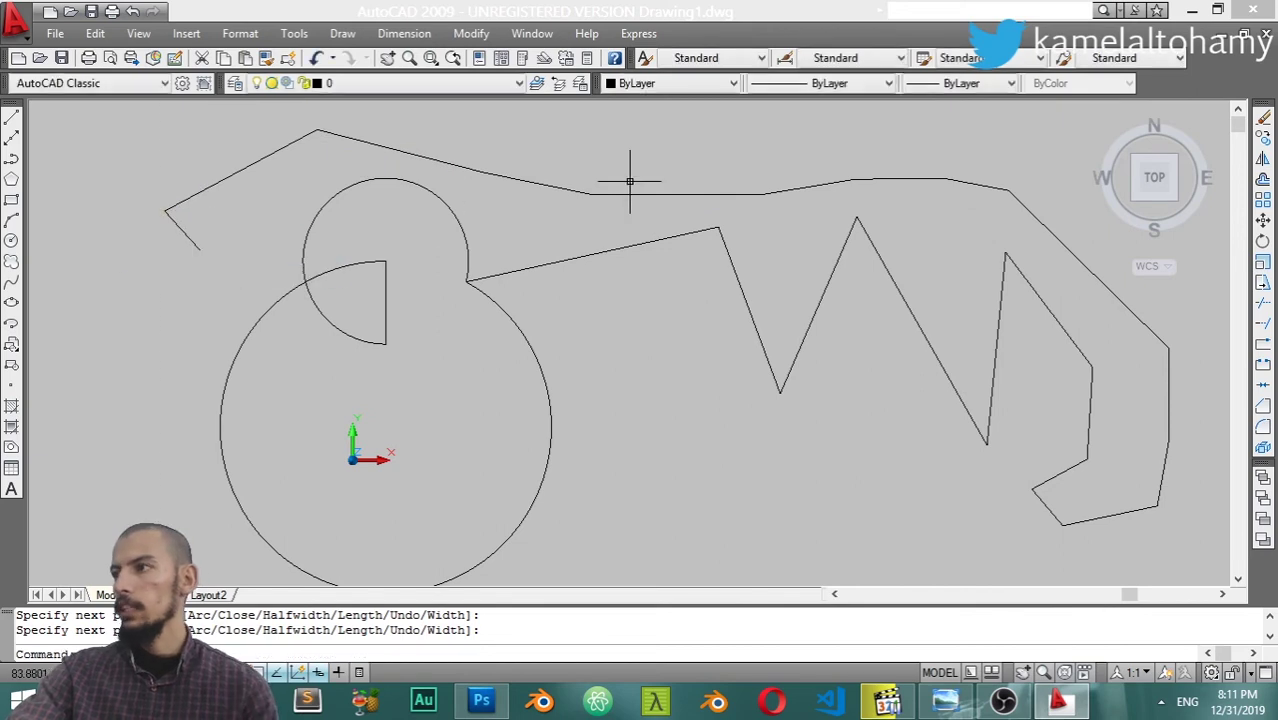
Select the finished polyline, then clear the selection
{"action": "left_click_drag", "start_coordinate": [585, 191], "coordinate": [589, 249]}
{"action": "key", "text": "Escape"}
{"action": "left_click", "coordinate": [933, 157]}
{"action": "key", "text": "Escape"}
{"action": "scroll", "coordinate": [762, 340], "scroll_direction": "down", "scroll_amount": 6}
Draw a separate ten-segment line loop below and right of the zigzag
{"action": "key", "text": "l"}
{"action": "key", "text": "Return"}
{"action": "left_click", "coordinate": [719, 434]}
{"action": "left_click", "coordinate": [818, 461]}
{"action": "left_click", "coordinate": [847, 437]}
{"action": "left_click", "coordinate": [905, 437]}
{"action": "left_click", "coordinate": [932, 468]}
{"action": "left_click", "coordinate": [996, 430]}
{"action": "left_click", "coordinate": [987, 345]}
{"action": "left_click", "coordinate": [938, 306]}
{"action": "left_click", "coordinate": [860, 342]}
{"action": "left_click", "coordinate": [918, 378]}
{"action": "left_click", "coordinate": [890, 411]}
{"action": "key", "text": "Return"}
Select the short vertical segment plus the upper-right and lower line segments
{"action": "scroll", "coordinate": [960, 430], "scroll_direction": "up", "scroll_amount": 3}
{"action": "left_click", "coordinate": [918, 290]}
{"action": "left_click", "coordinate": [836, 320]}
{"action": "key", "text": "Escape"}
{"action": "left_click", "coordinate": [857, 322]}
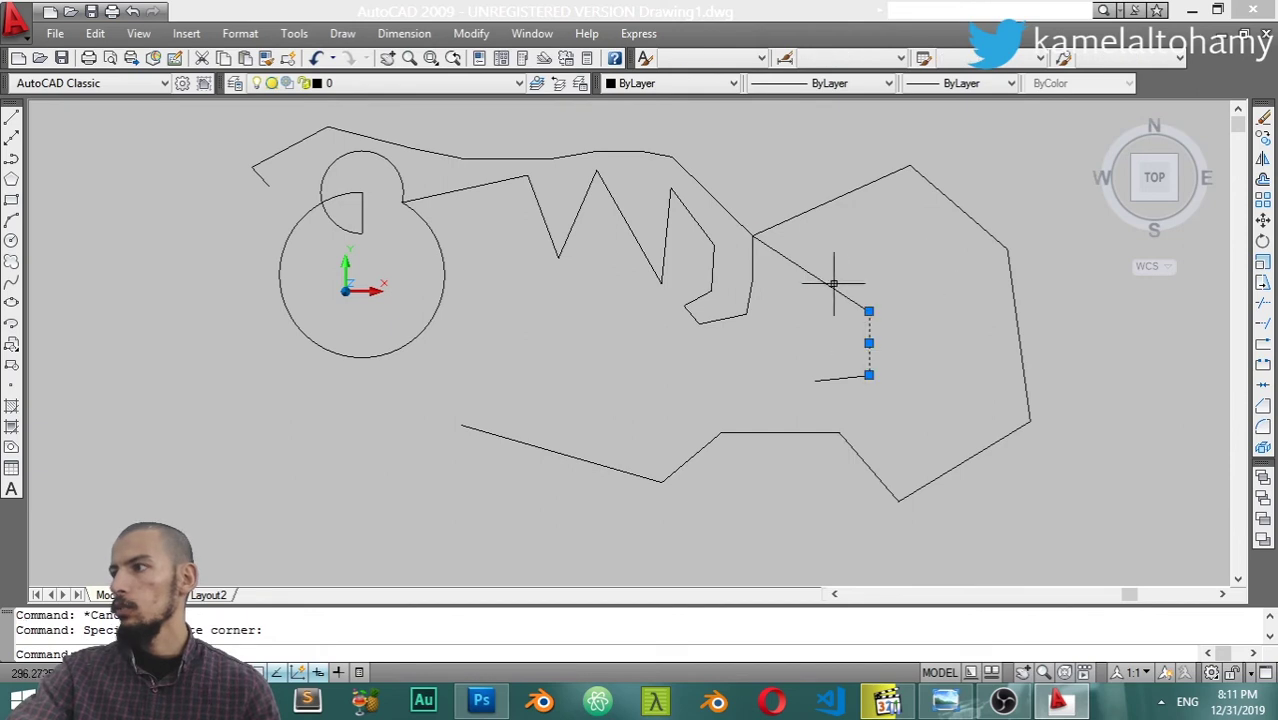
{"action": "left_click", "coordinate": [818, 174]}
{"action": "left_click", "coordinate": [815, 235]}
{"action": "left_click", "coordinate": [995, 183]}
{"action": "left_click", "coordinate": [966, 221]}
{"action": "left_click", "coordinate": [1000, 269]}
{"action": "left_click", "coordinate": [997, 291]}
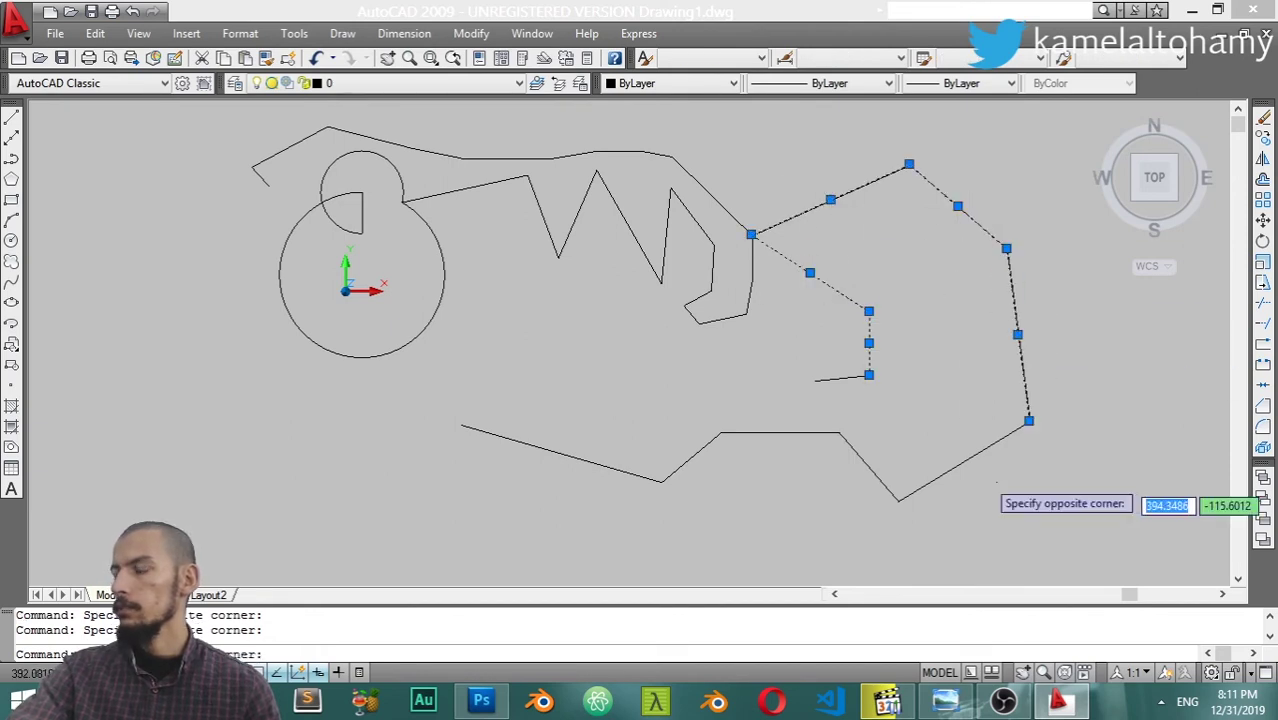
{"action": "left_click", "coordinate": [848, 460]}
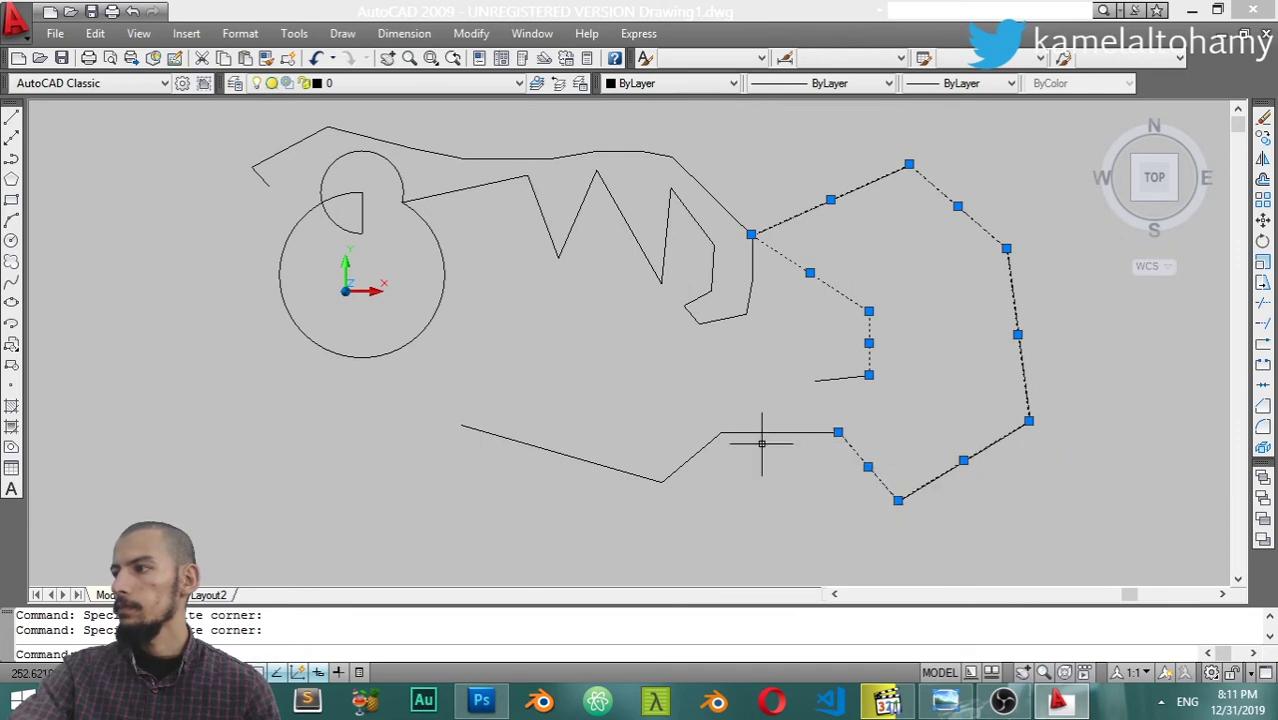
Try selecting the right-hand outline, then clear the selection
{"action": "left_click", "coordinate": [729, 446]}
{"action": "key", "text": "Escape"}
{"action": "scroll", "coordinate": [1000, 315], "scroll_direction": "down", "scroll_amount": 4}
{"action": "scroll", "coordinate": [1017, 255], "scroll_direction": "up", "scroll_amount": 3}
{"action": "left_click", "coordinate": [1020, 222]}
{"action": "left_click", "coordinate": [852, 445]}
{"action": "key", "text": "Escape"}
{"action": "left_click", "coordinate": [1008, 186]}
{"action": "key", "text": "Escape"}
Explode the zigzag polyline and confirm its top segments are now separate lines
{"action": "left_click", "coordinate": [744, 193]}
{"action": "left_click", "coordinate": [747, 219]}
{"action": "type", "text": "explode"}
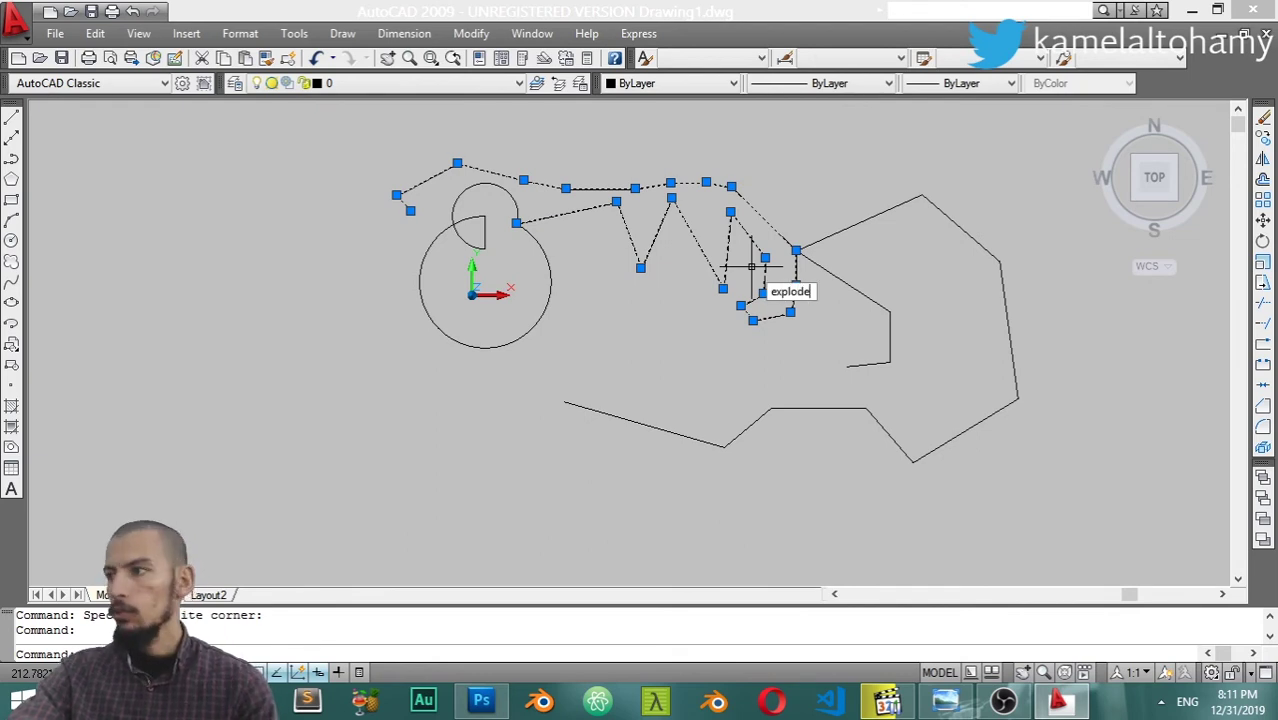
{"action": "key", "text": "Return"}
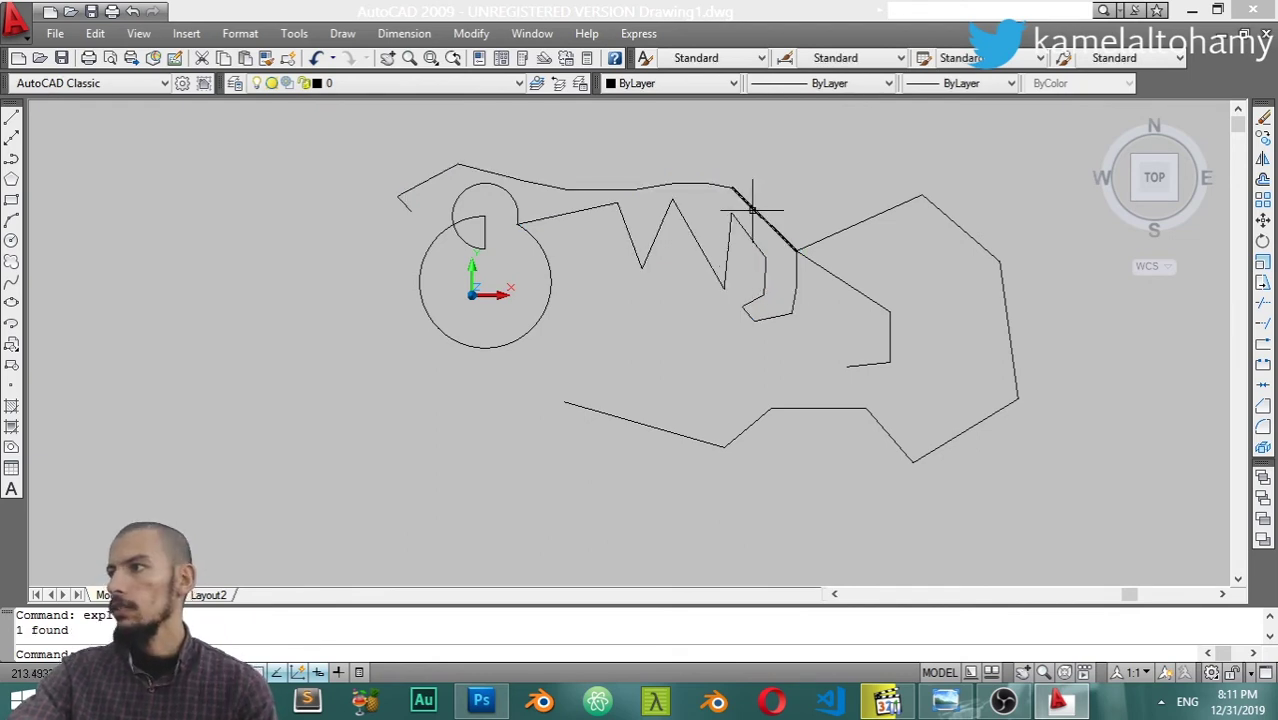
{"action": "left_click", "coordinate": [751, 157]}
{"action": "left_click", "coordinate": [683, 298]}
{"action": "key", "text": "Escape"}
{"action": "left_click", "coordinate": [592, 164]}
{"action": "left_click", "coordinate": [575, 188]}
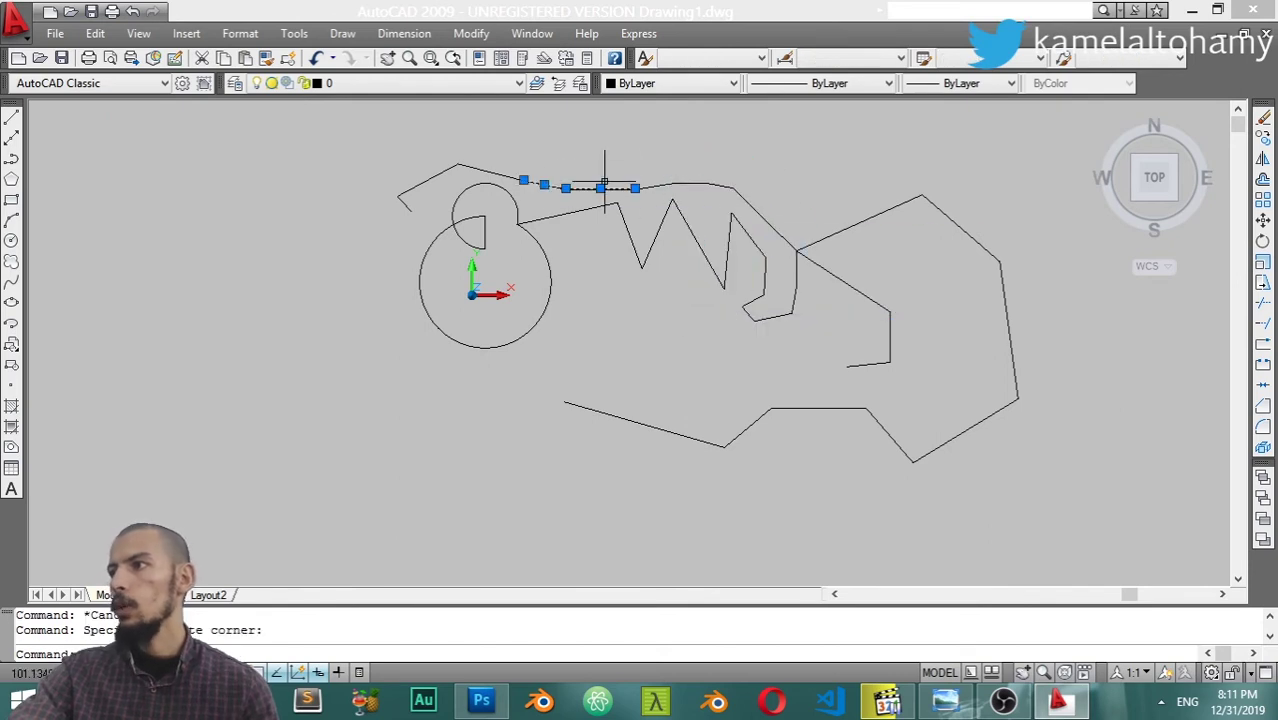
Select all 35 objects in the drawing and erase them
{"action": "left_click", "coordinate": [252, 452]}
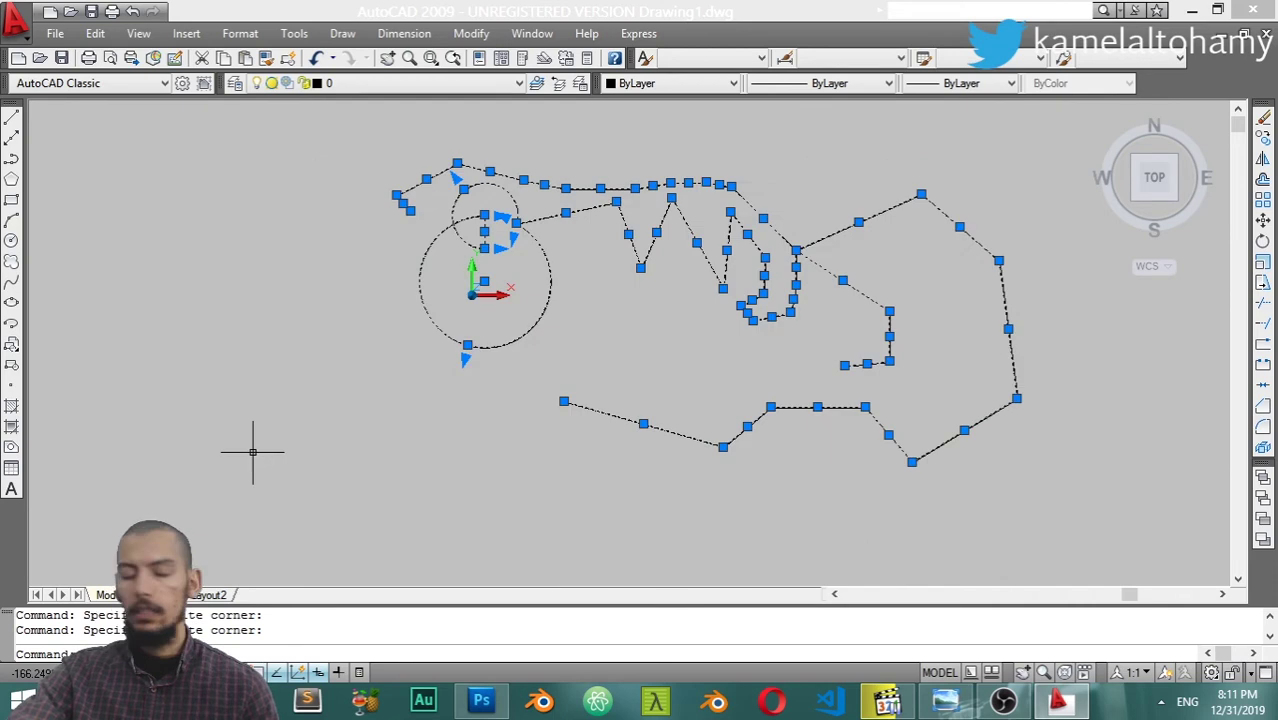
{"action": "type", "text": "e"}
{"action": "key", "text": "Return"}
{"action": "left_click", "coordinate": [925, 430]}
{"action": "left_click", "coordinate": [360, 234]}
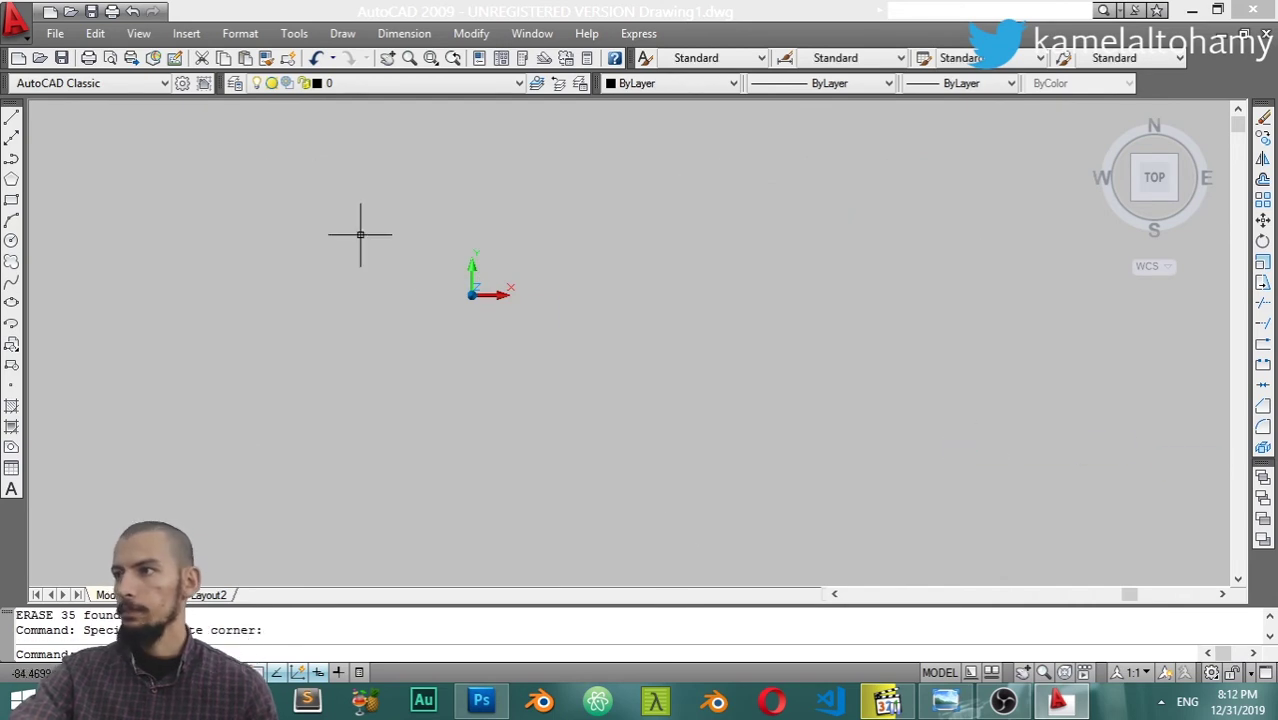
{"action": "left_click", "coordinate": [326, 36]}
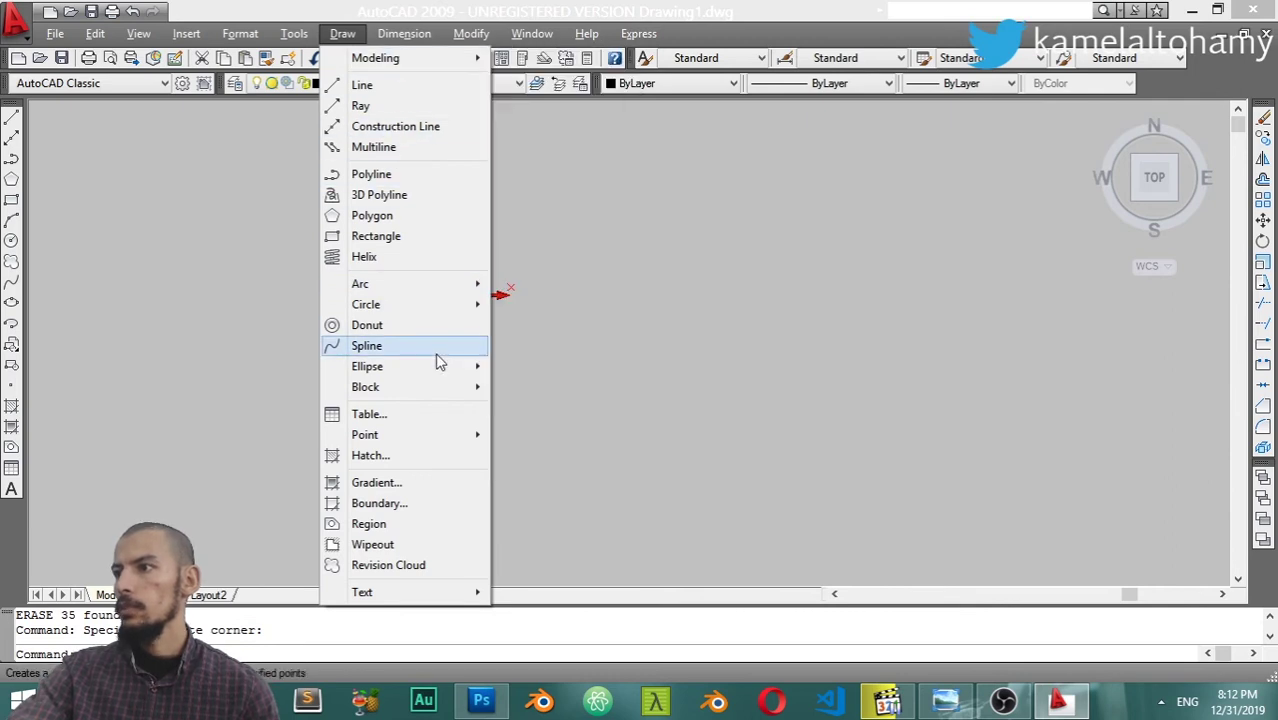
{"action": "key", "text": "Escape"}
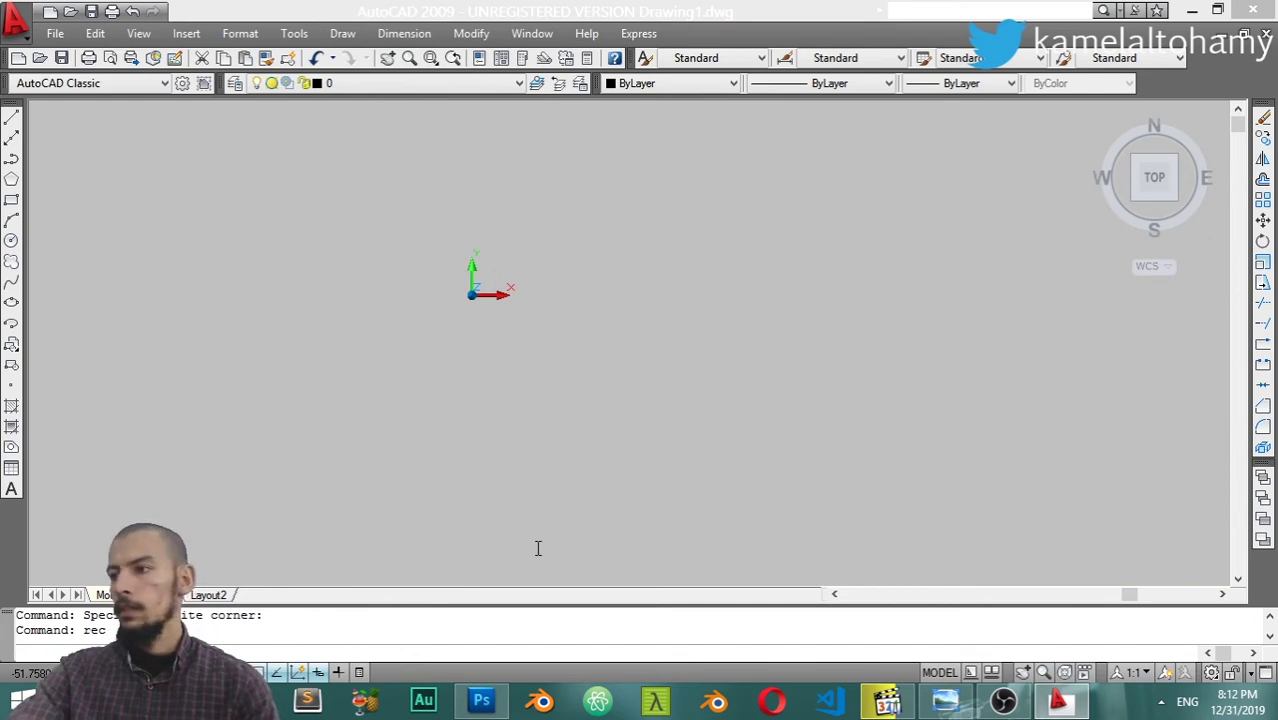
{"action": "key", "text": "Return"}
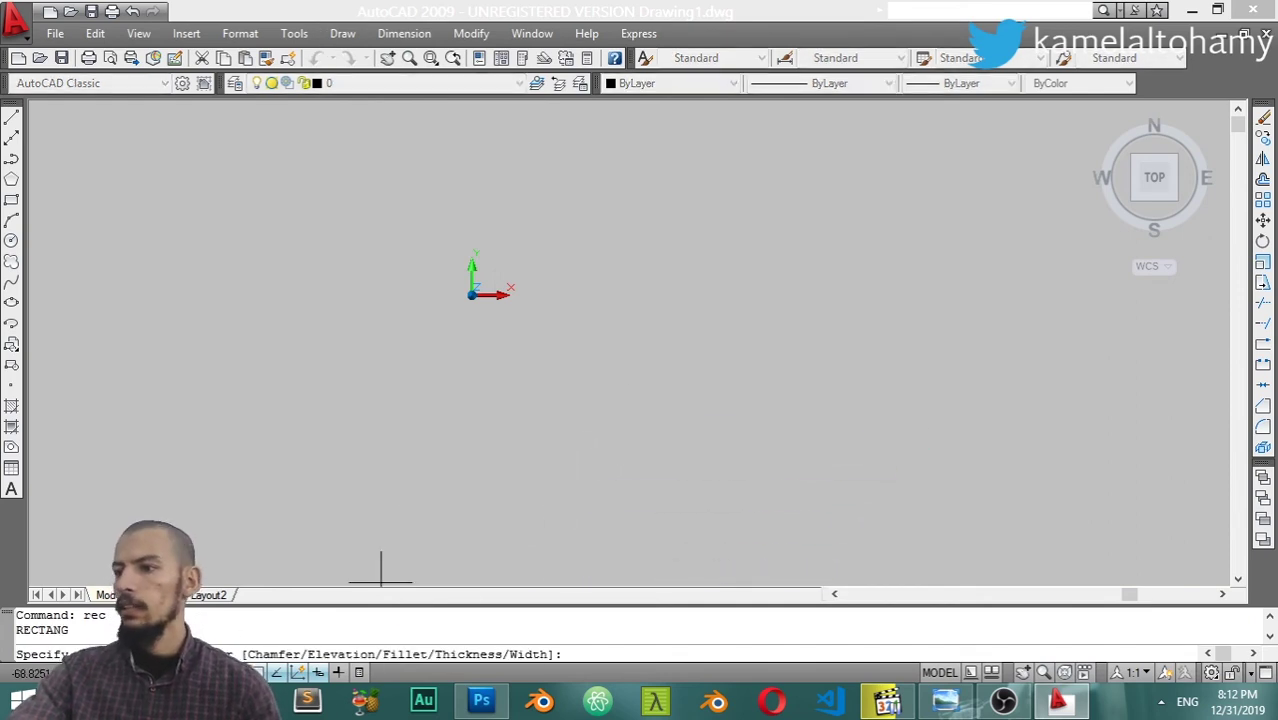
{"action": "type", "text": "10"}
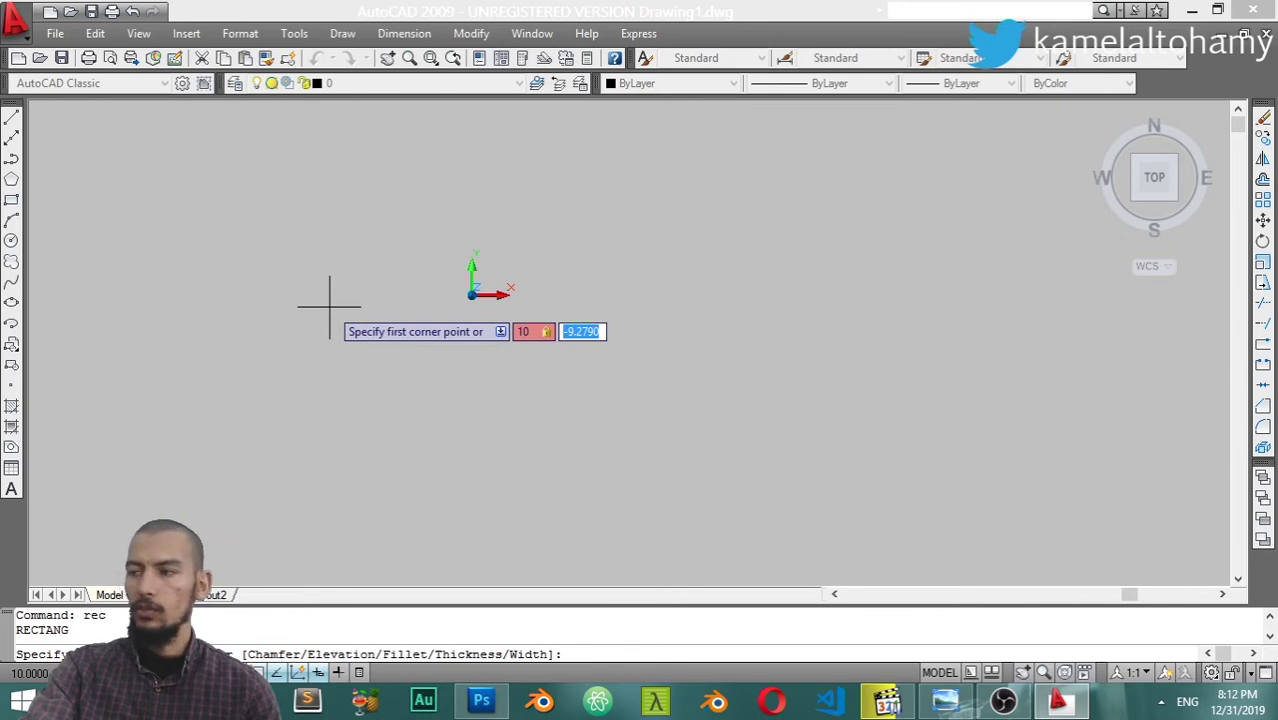
{"action": "key", "text": "Return"}
{"action": "type", "text": "50"}
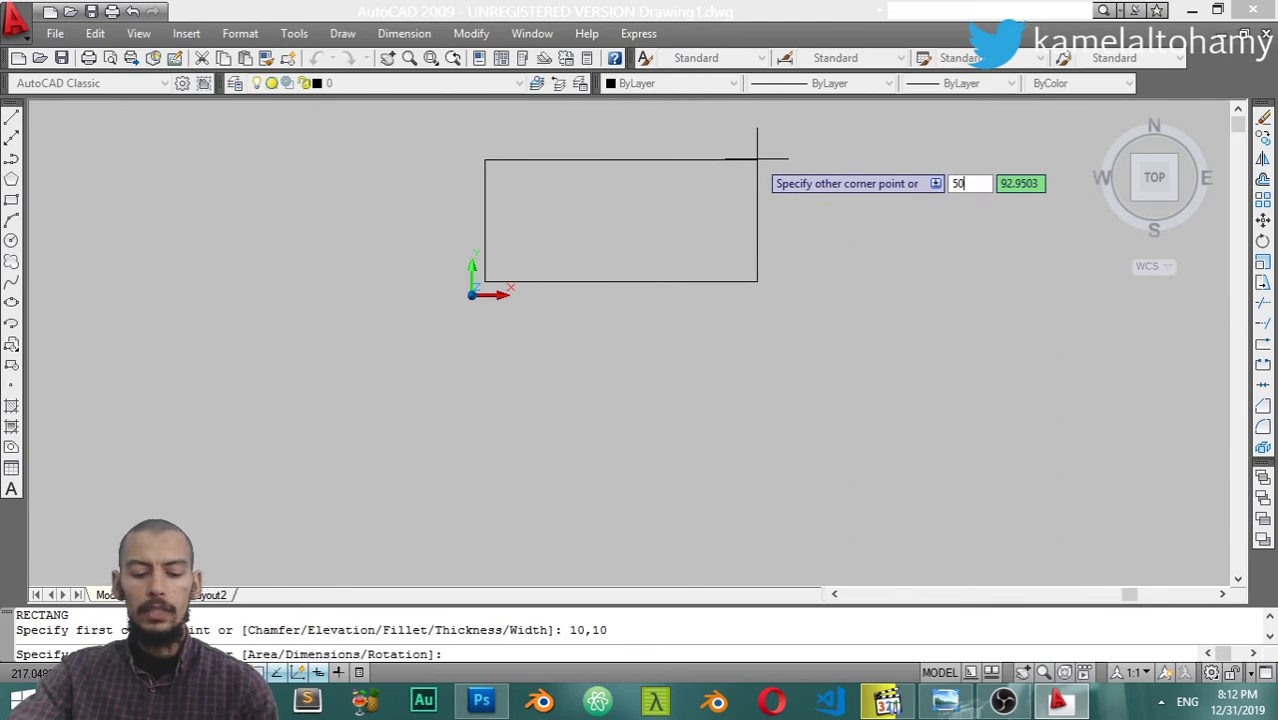
{"action": "key", "text": "Return"}
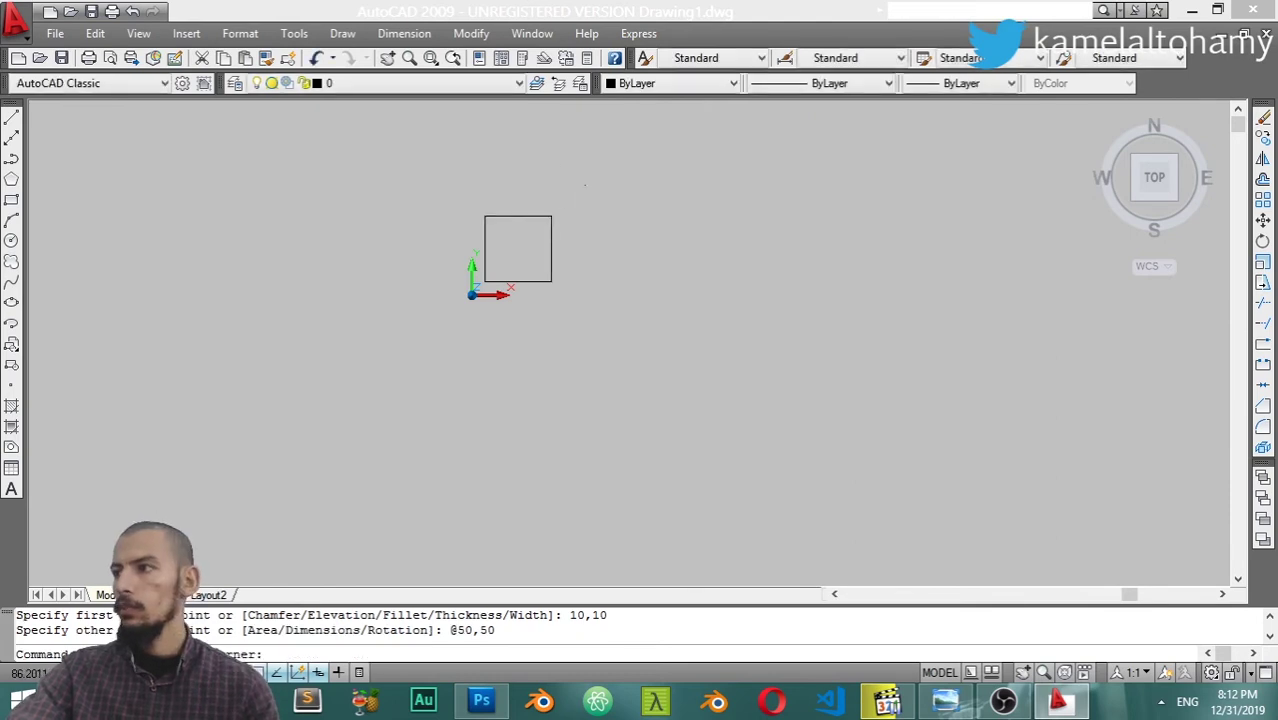
{"action": "left_click", "coordinate": [585, 184]}
{"action": "left_click", "coordinate": [460, 313]}
{"action": "scroll", "coordinate": [660, 300], "scroll_direction": "up", "scroll_amount": 5}
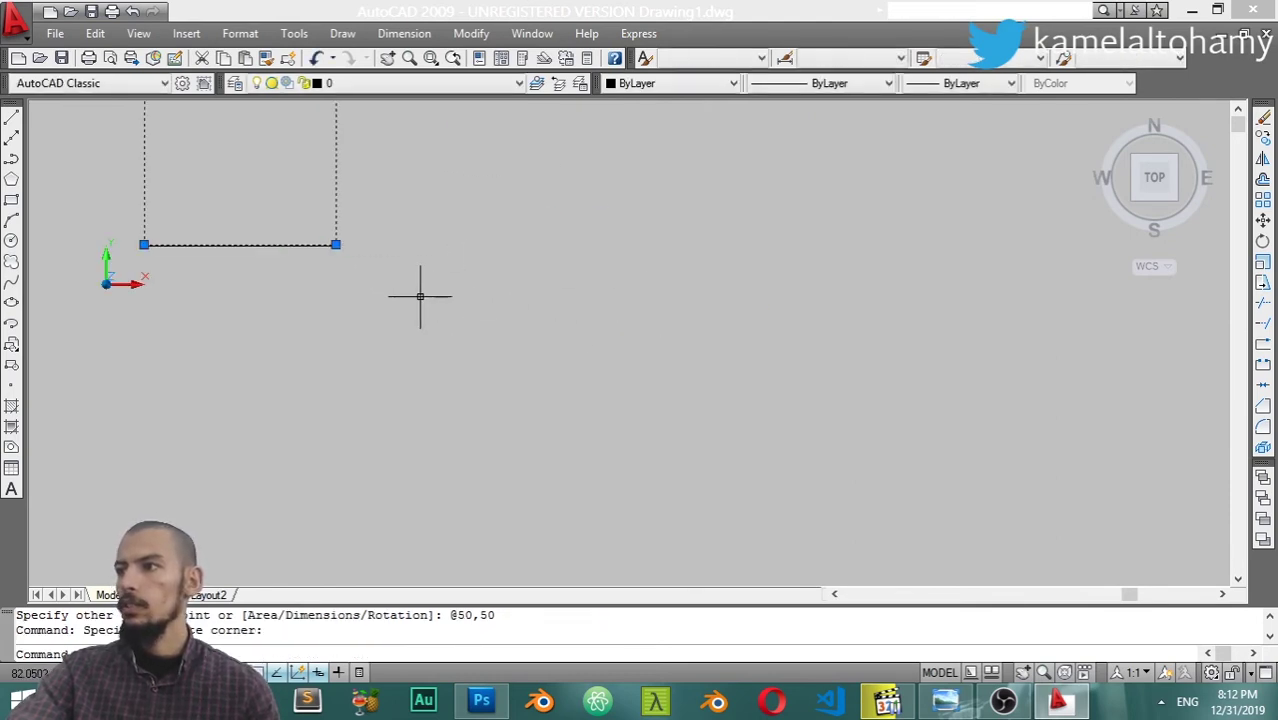
{"action": "middle_click_drag", "start_coordinate": [406, 286], "coordinate": [570, 410]}
{"action": "key", "text": "Escape"}
{"action": "left_click", "coordinate": [582, 134]}
{"action": "left_click", "coordinate": [226, 432]}
{"action": "key", "text": "Return"}
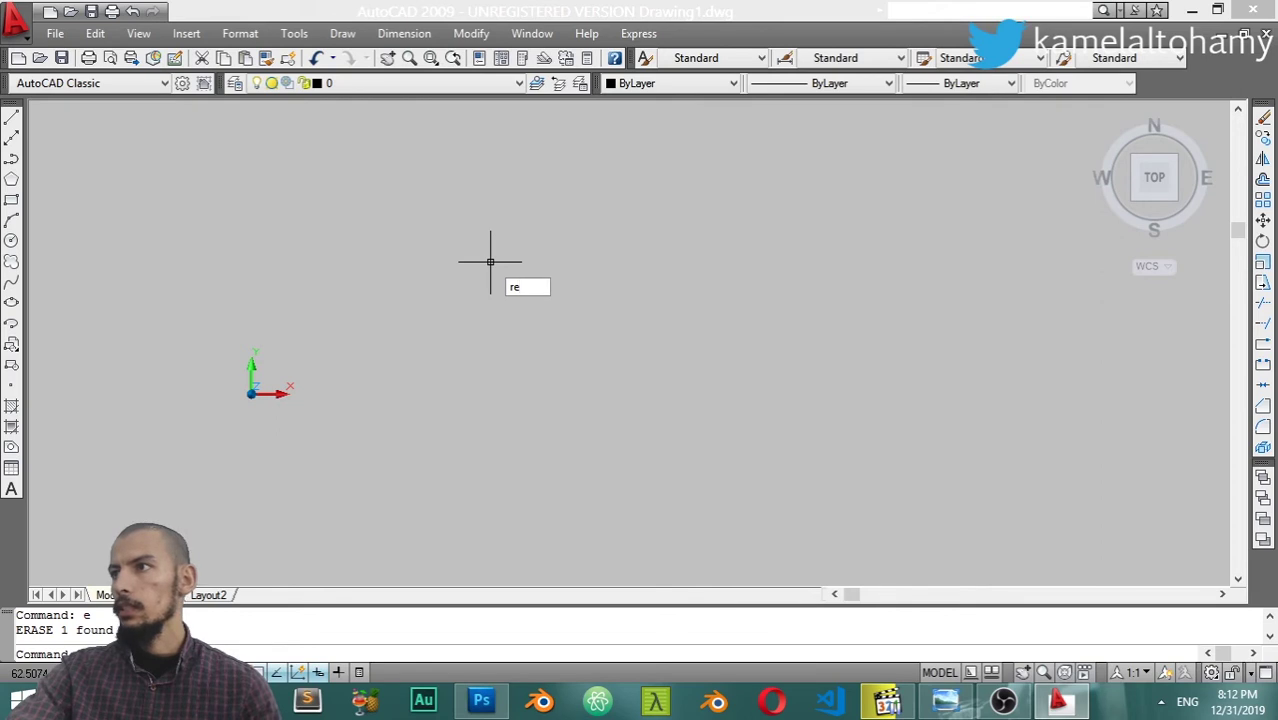
Draw two angled lines from the left point down to a low corner and up to the upper right
{"action": "left_click", "coordinate": [342, 33]}
{"action": "mouse_move", "coordinate": [360, 284]}
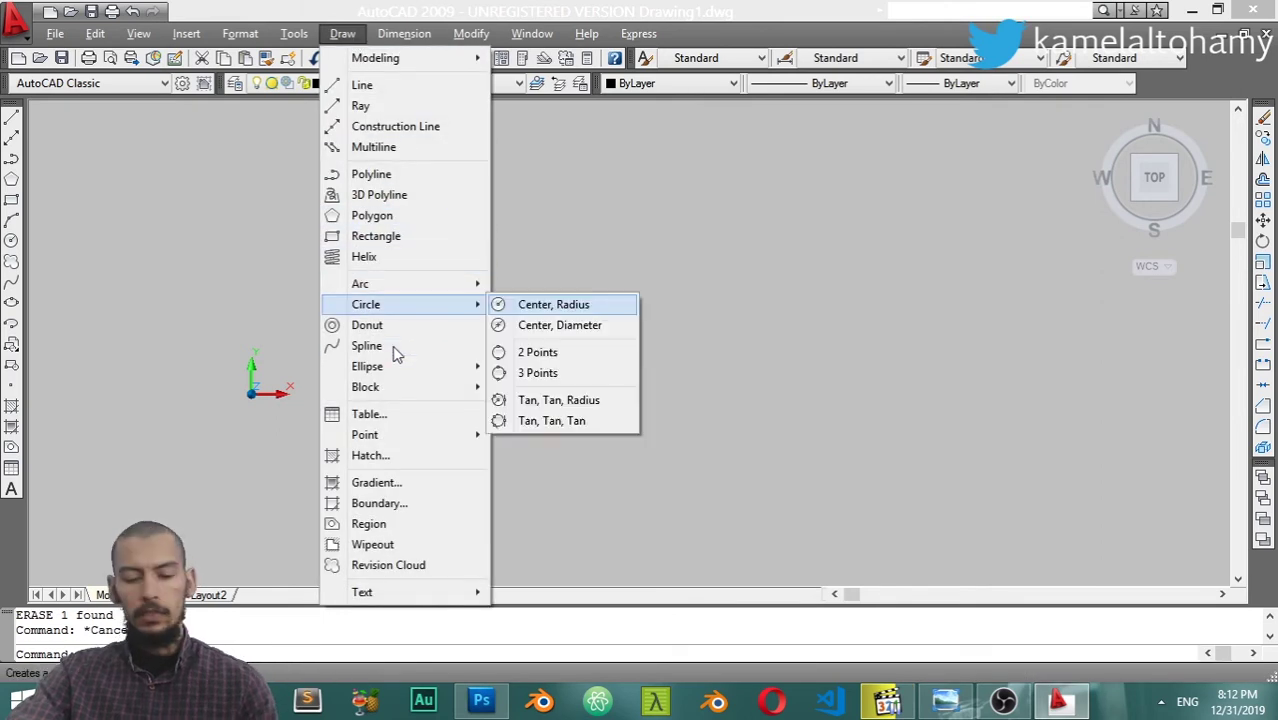
{"action": "left_click", "coordinate": [528, 304]}
{"action": "key", "text": "Escape"}
{"action": "type", "text": "l"}
{"action": "key", "text": "Return"}
{"action": "left_click", "coordinate": [281, 311]}
{"action": "left_click", "coordinate": [480, 533]}
{"action": "left_click", "coordinate": [965, 198]}
{"action": "key", "text": "Return"}
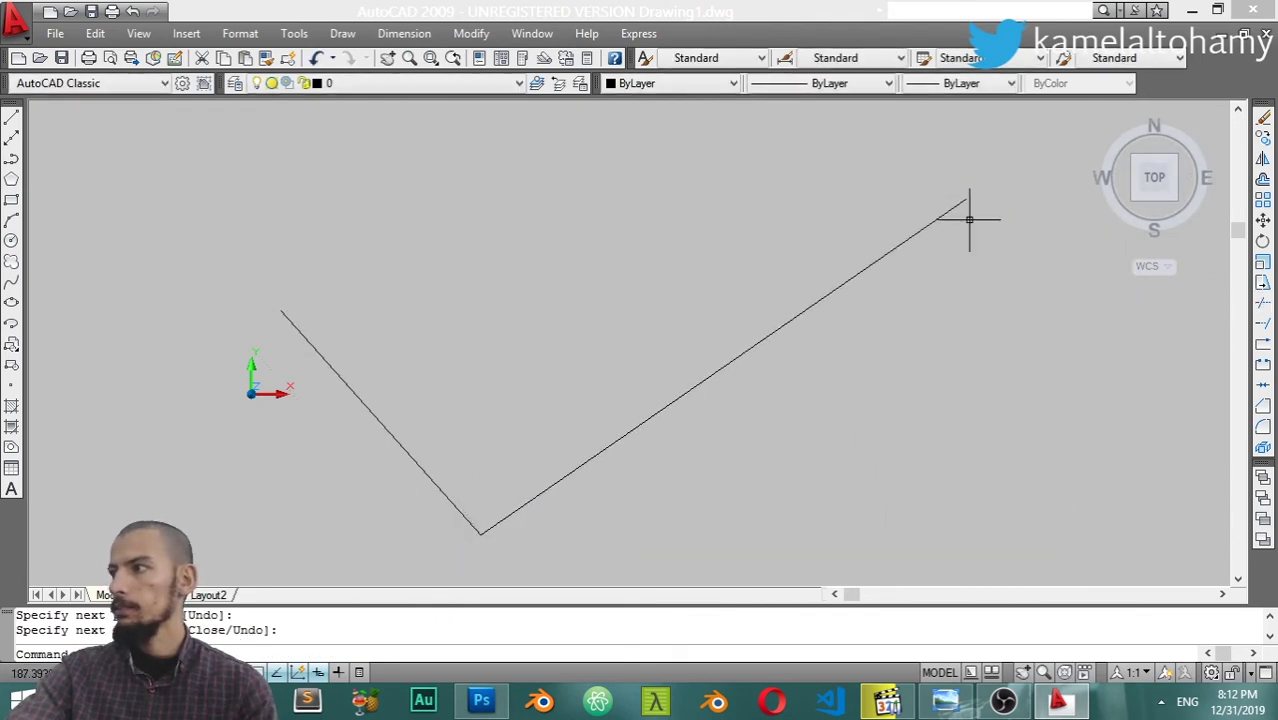
Draw a 3-point arc through the left end, the lower vertex and the right end
{"action": "left_click", "coordinate": [342, 33]}
{"action": "mouse_move", "coordinate": [400, 284]}
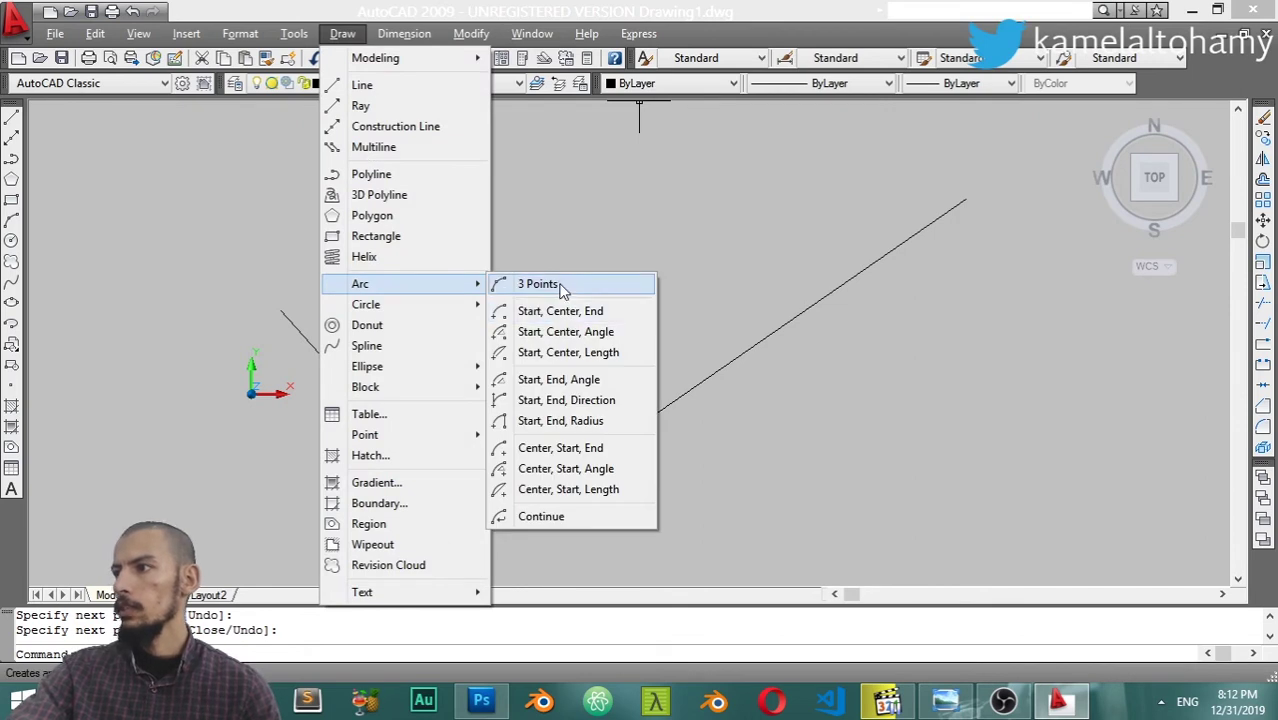
{"action": "left_click", "coordinate": [537, 283]}
{"action": "left_click", "coordinate": [281, 311]}
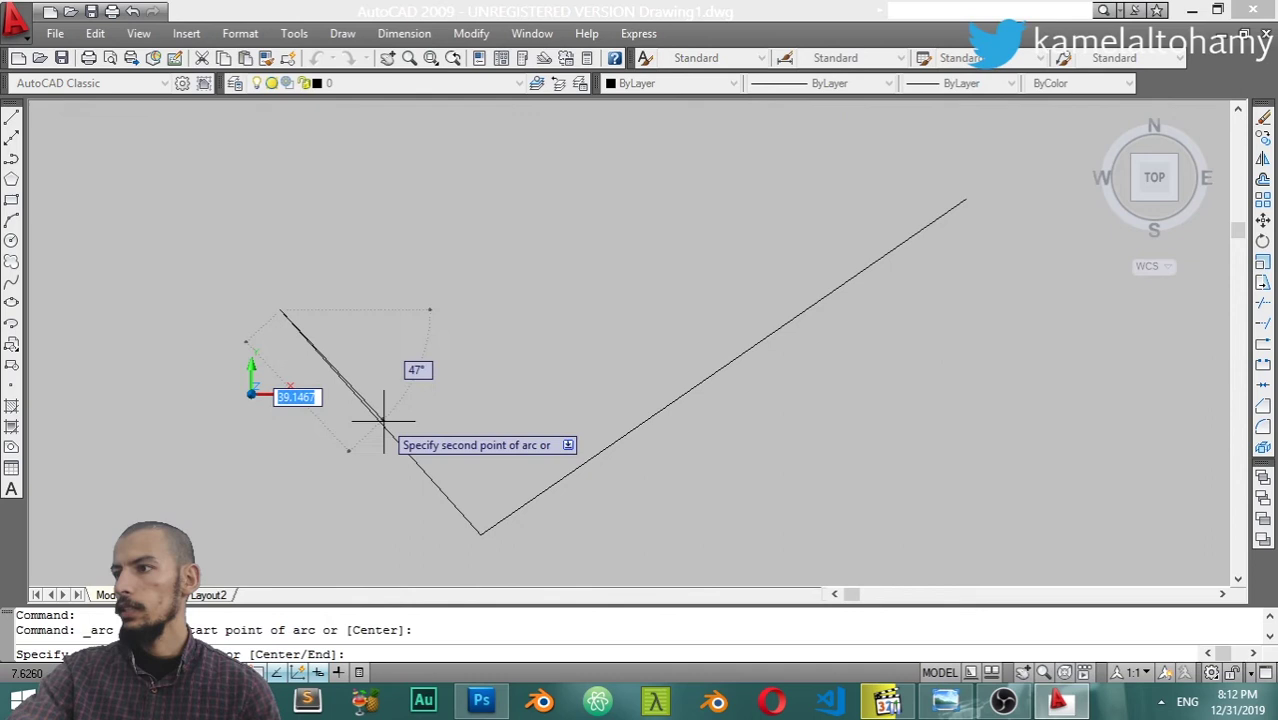
{"action": "left_click", "coordinate": [480, 532]}
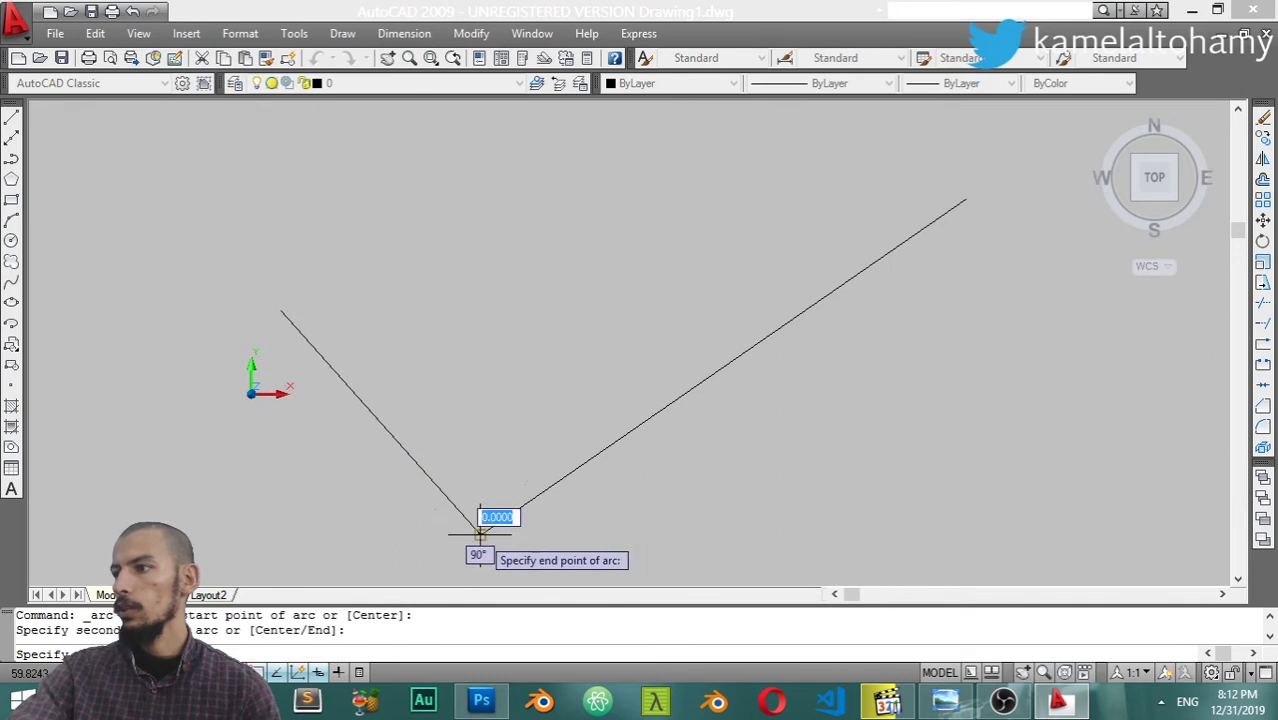
{"action": "left_click", "coordinate": [965, 200]}
{"action": "key", "text": "Return"}
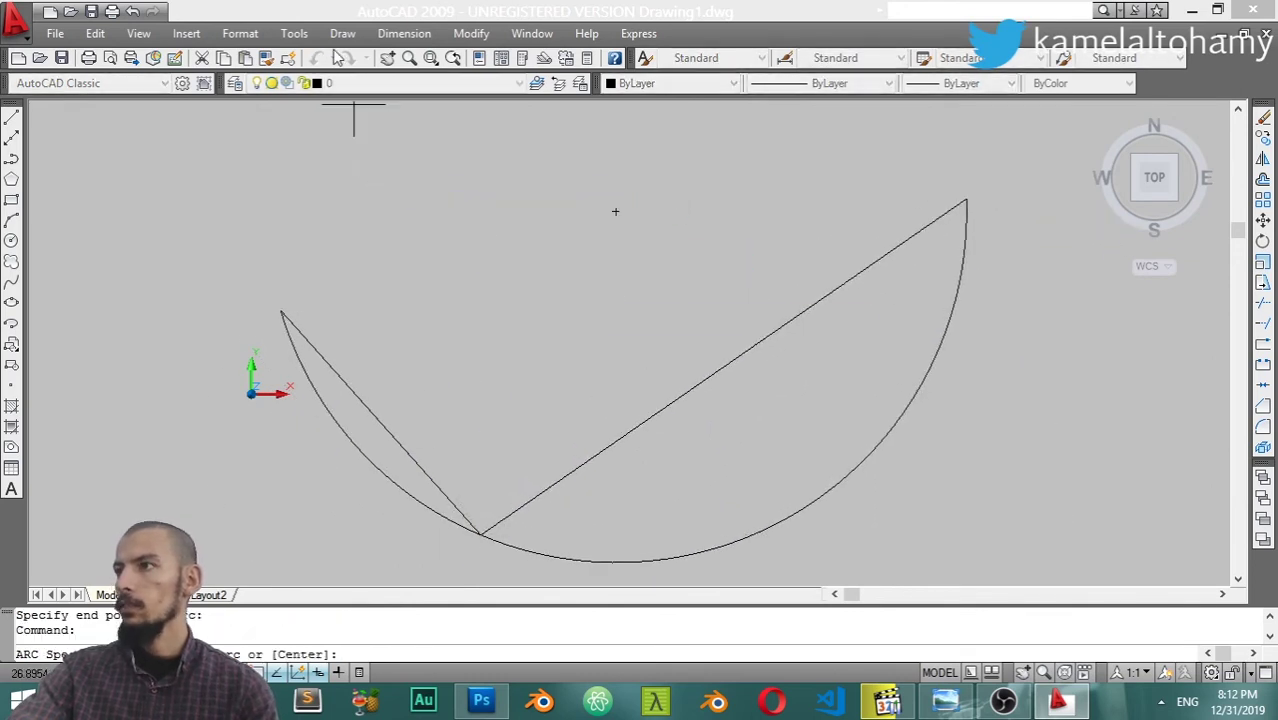
Draw a Start, Center, End arc from the left line's end to the right line's end
{"action": "left_click", "coordinate": [342, 33]}
{"action": "mouse_move", "coordinate": [400, 284]}
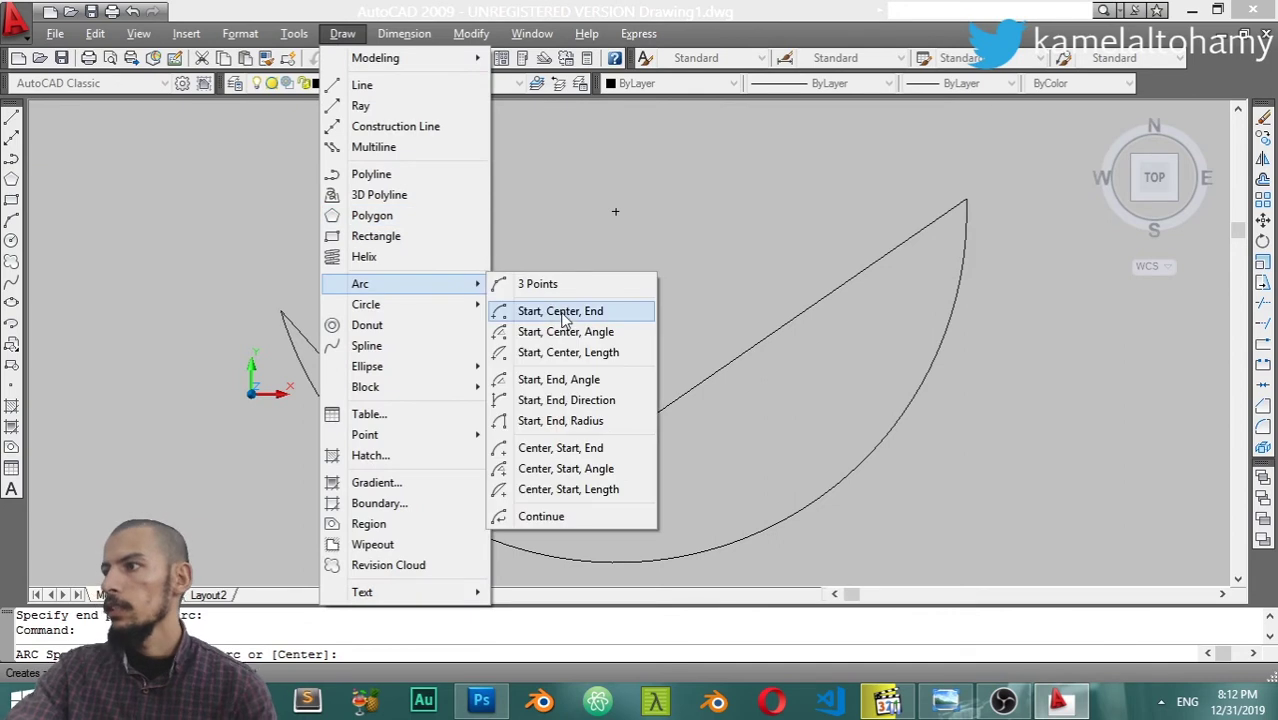
{"action": "left_click", "coordinate": [563, 312]}
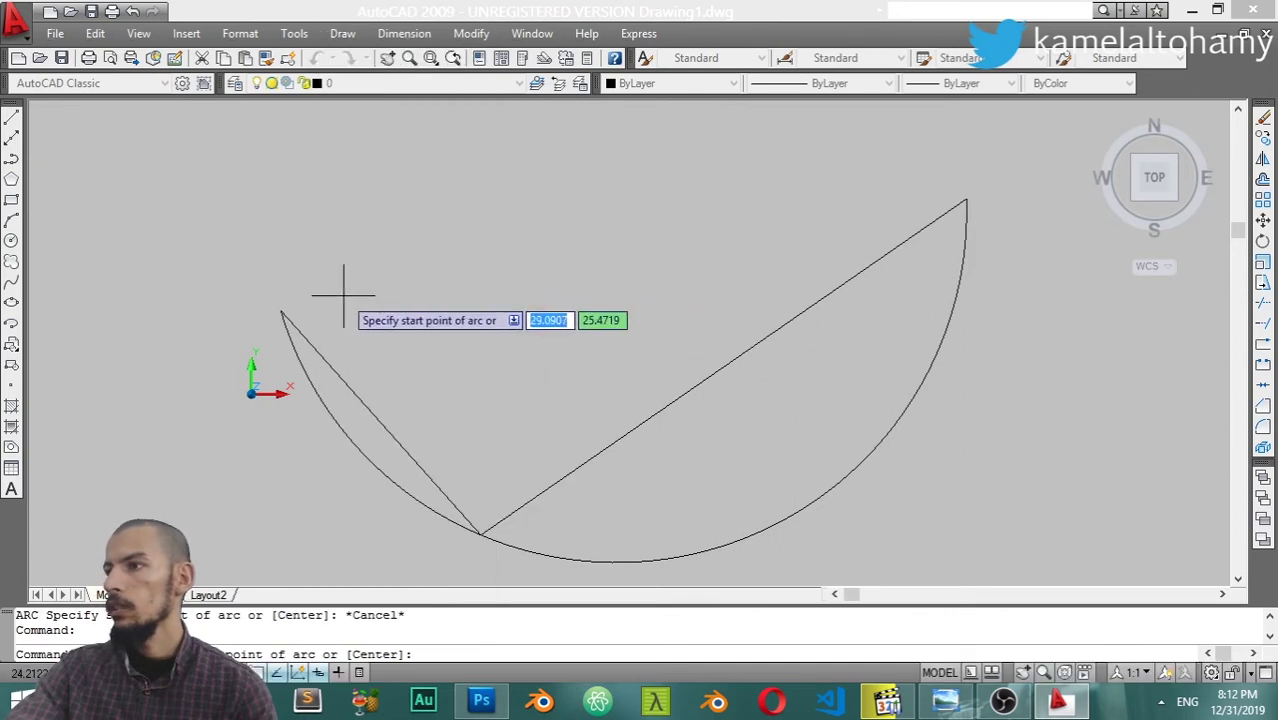
{"action": "left_click", "coordinate": [280, 310]}
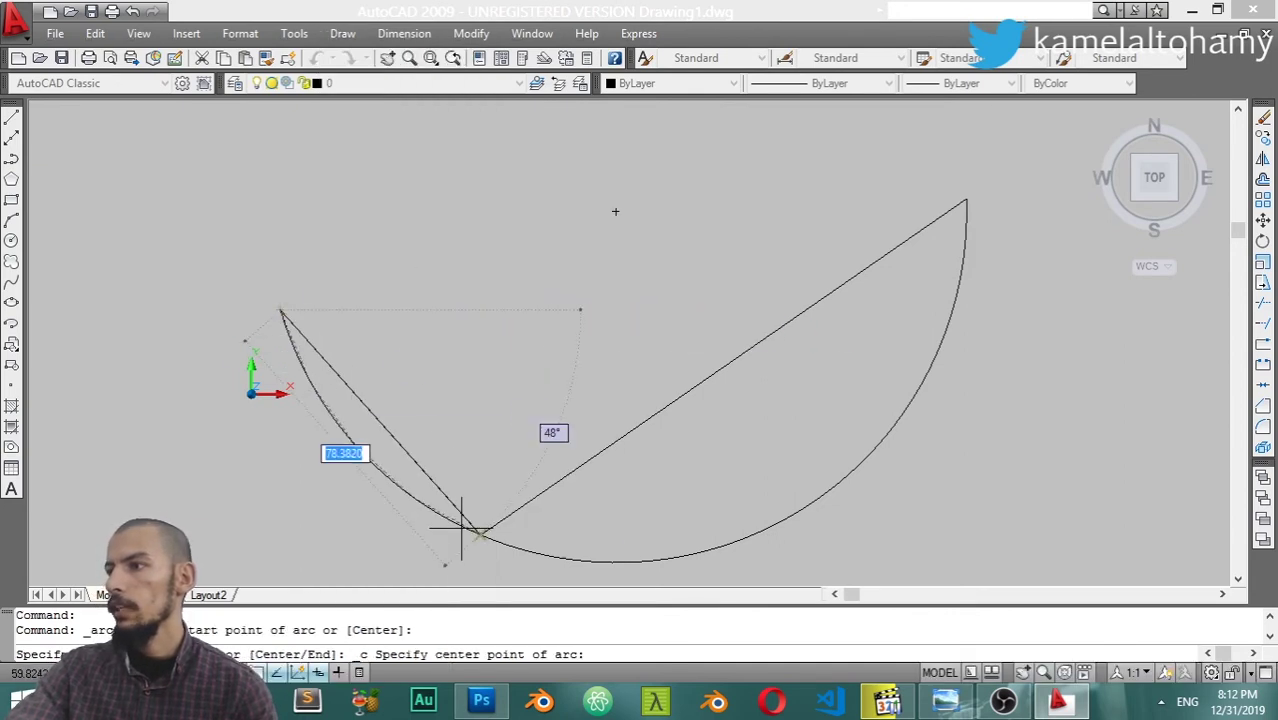
{"action": "left_click", "coordinate": [598, 268]}
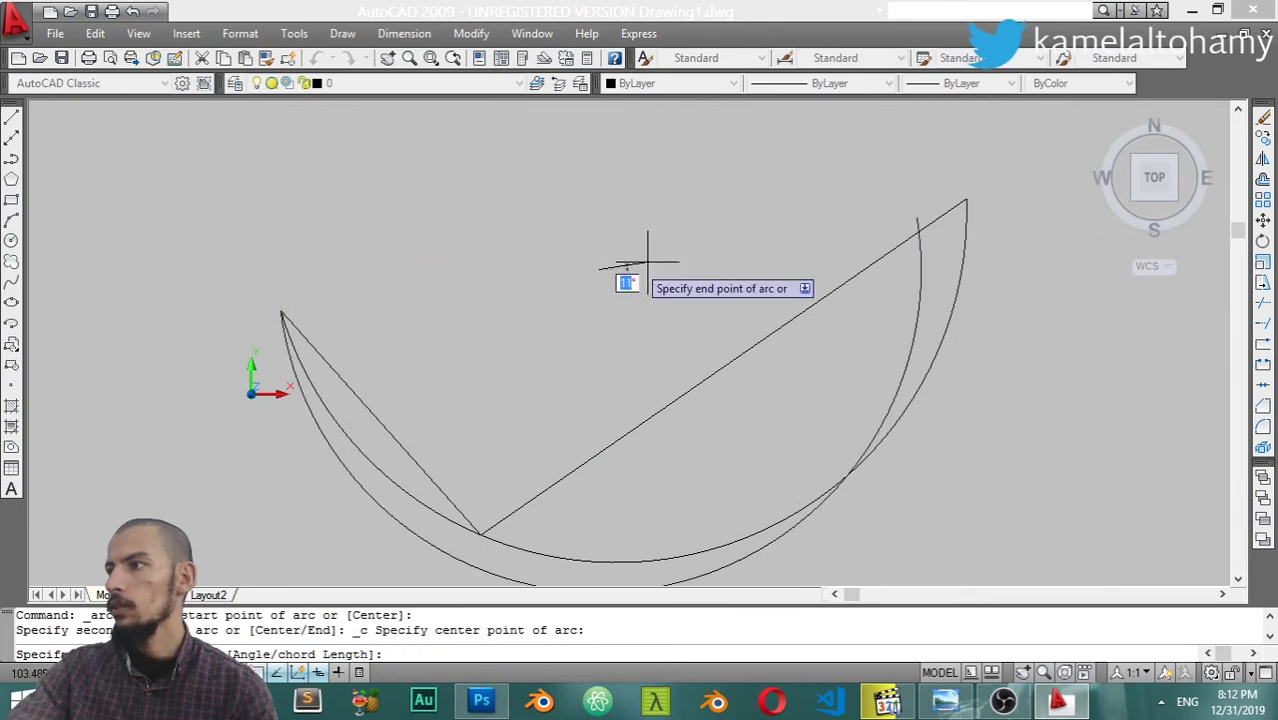
{"action": "left_click", "coordinate": [967, 200]}
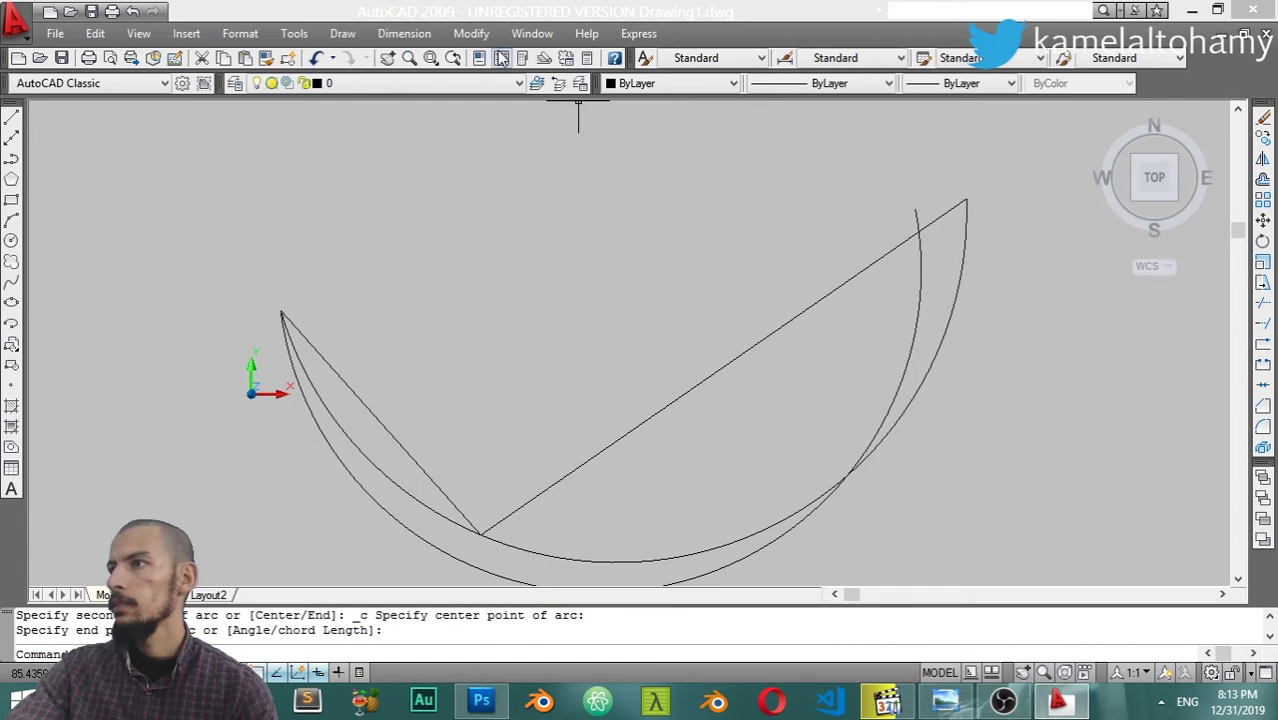
Draw a Start, End, Direction arc between the two line ends, curving across the top
{"action": "left_click", "coordinate": [345, 34]}
{"action": "mouse_move", "coordinate": [400, 284]}
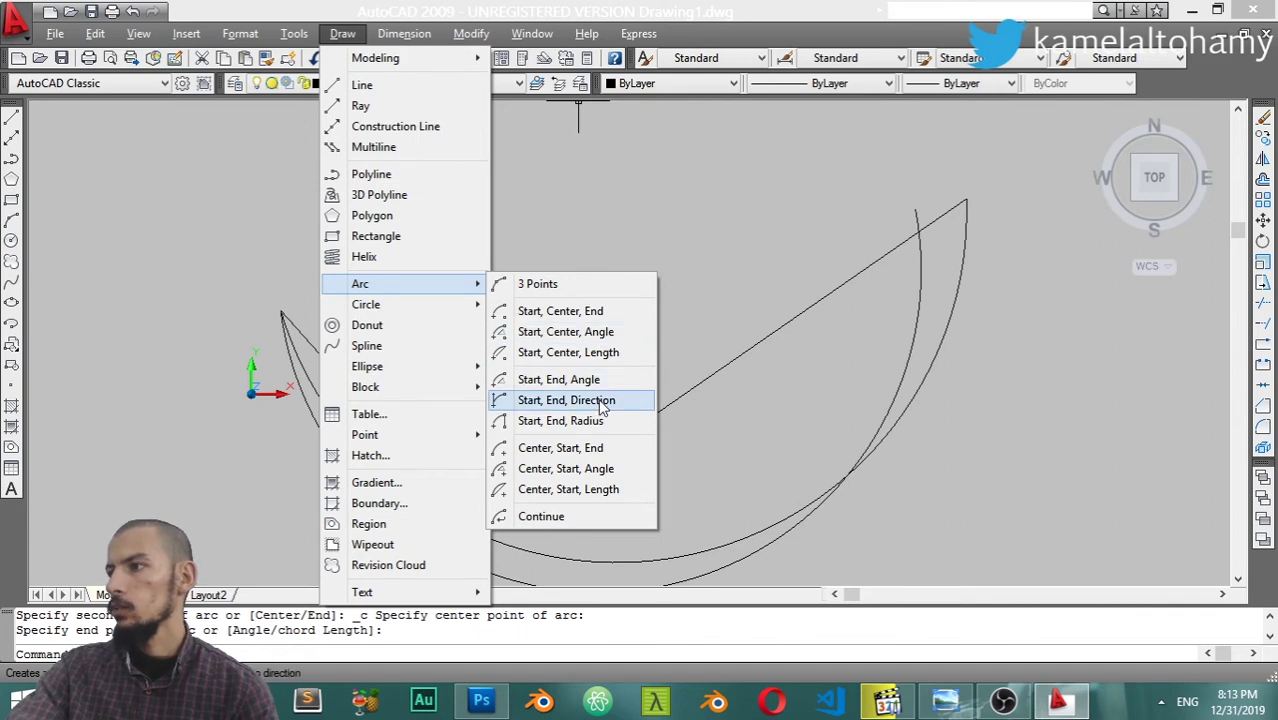
{"action": "left_click", "coordinate": [566, 400]}
{"action": "left_click", "coordinate": [282, 312]}
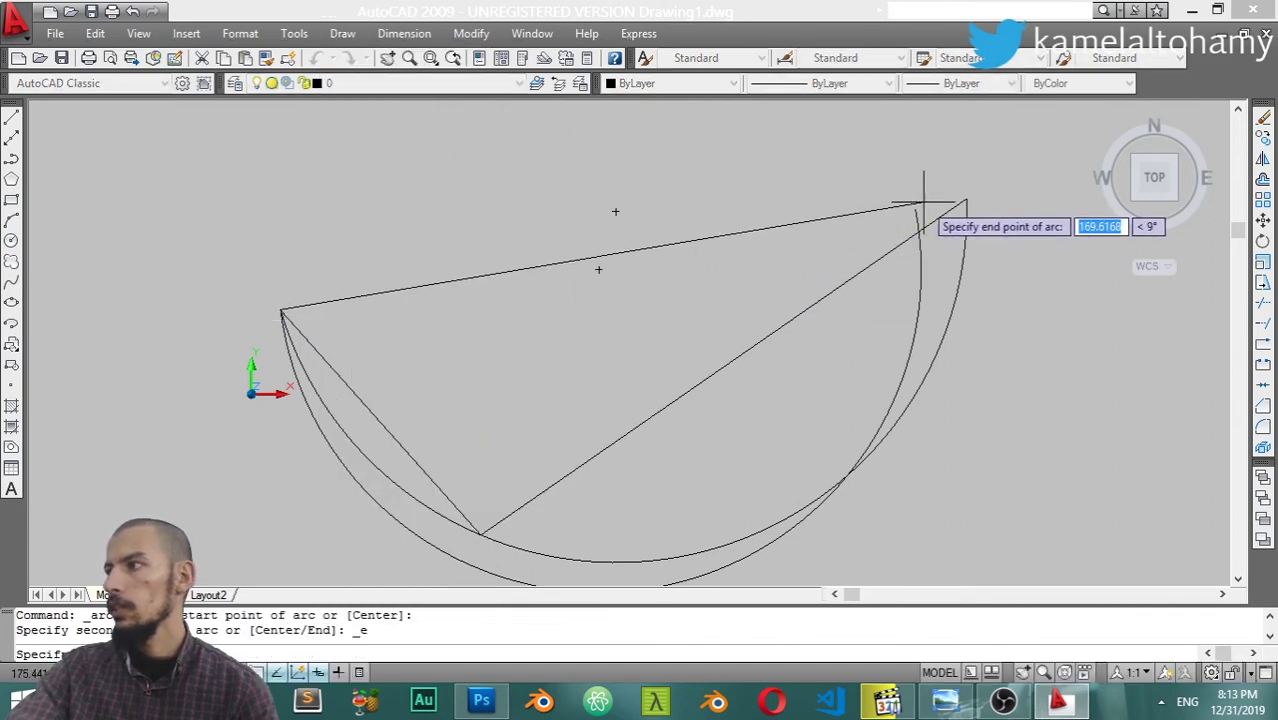
{"action": "left_click", "coordinate": [965, 201]}
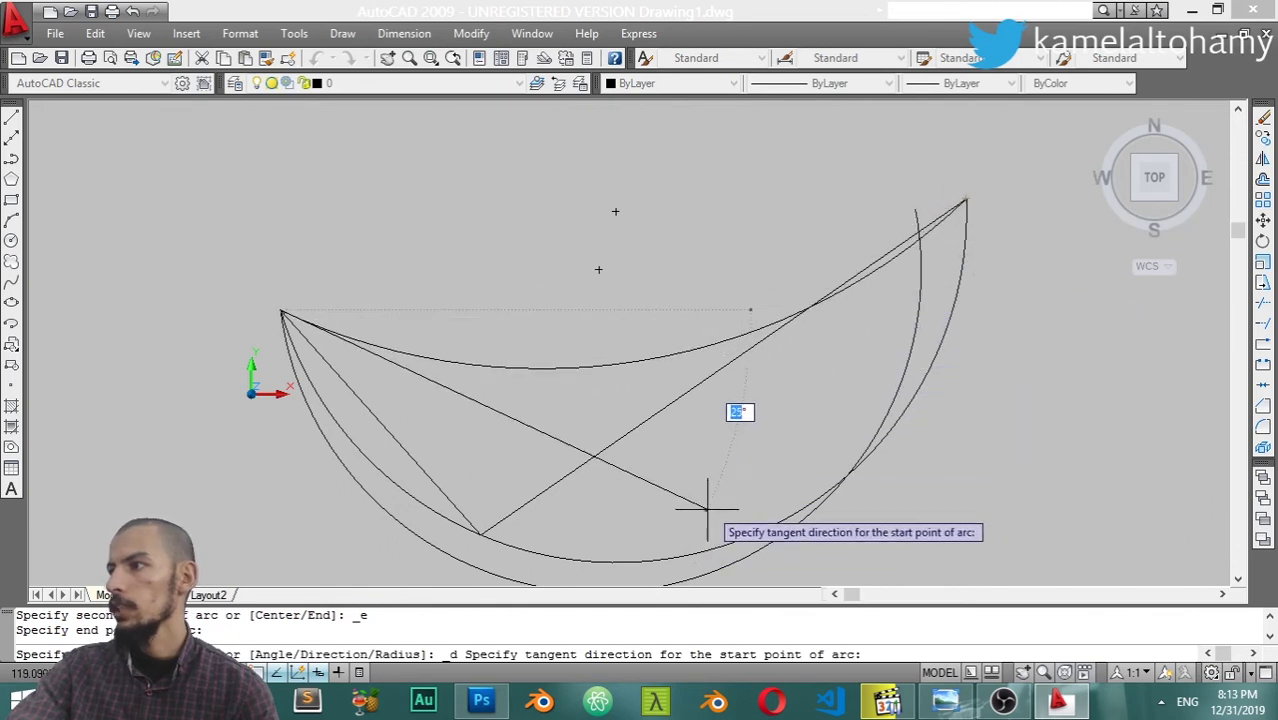
{"action": "left_click", "coordinate": [760, 465]}
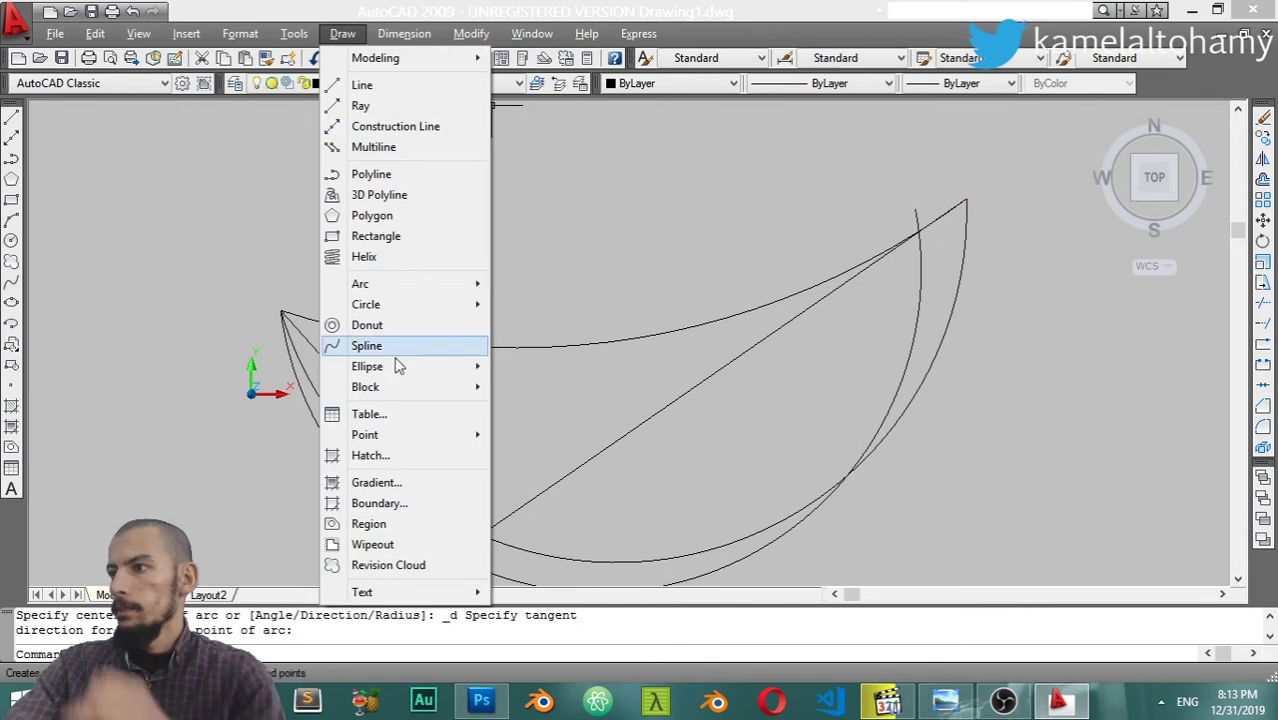
Place three filled donuts, inside diameter 2 and outside diameter 12, at three separate centres
{"action": "left_click", "coordinate": [405, 328]}
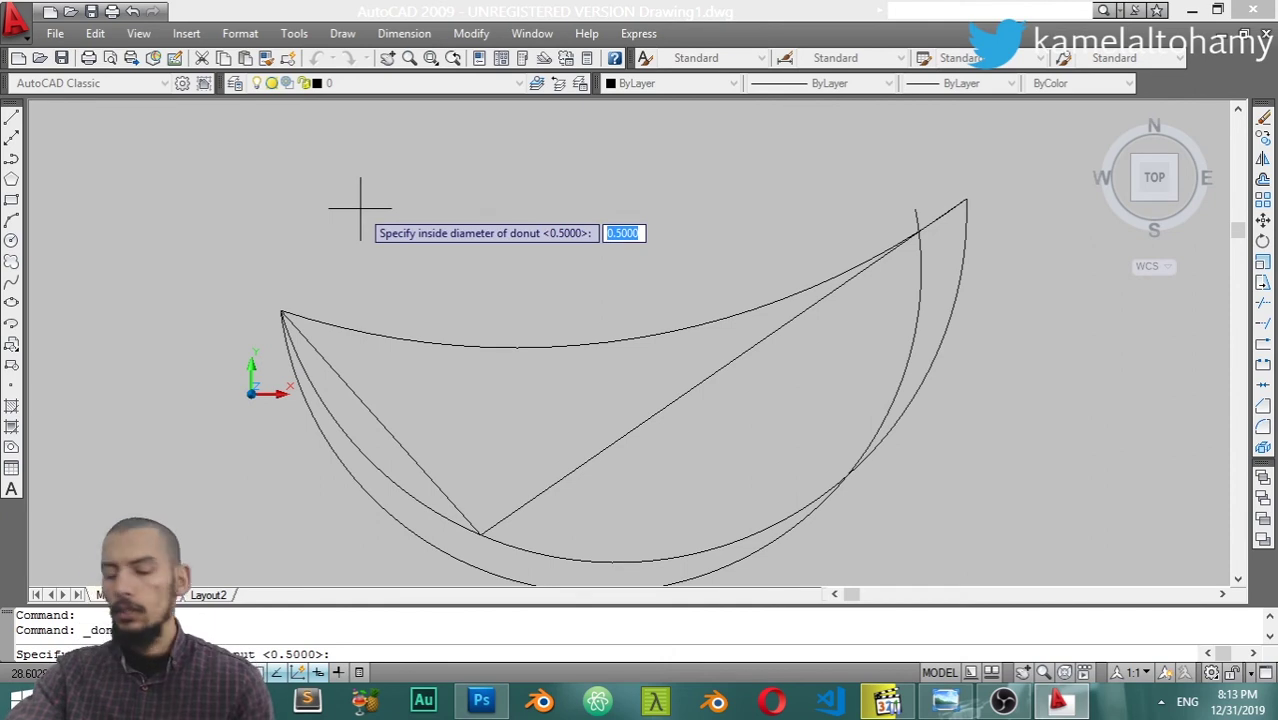
{"action": "key", "text": "Return"}
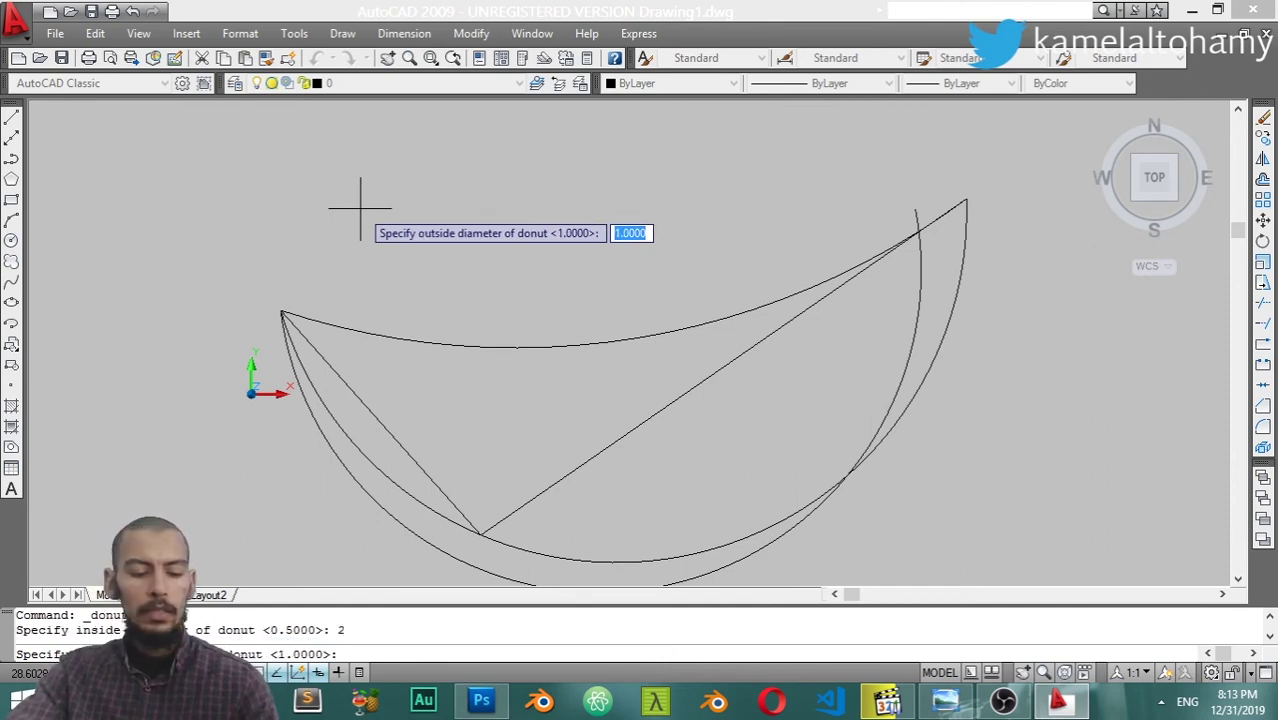
{"action": "type", "text": "12"}
{"action": "key", "text": "Return"}
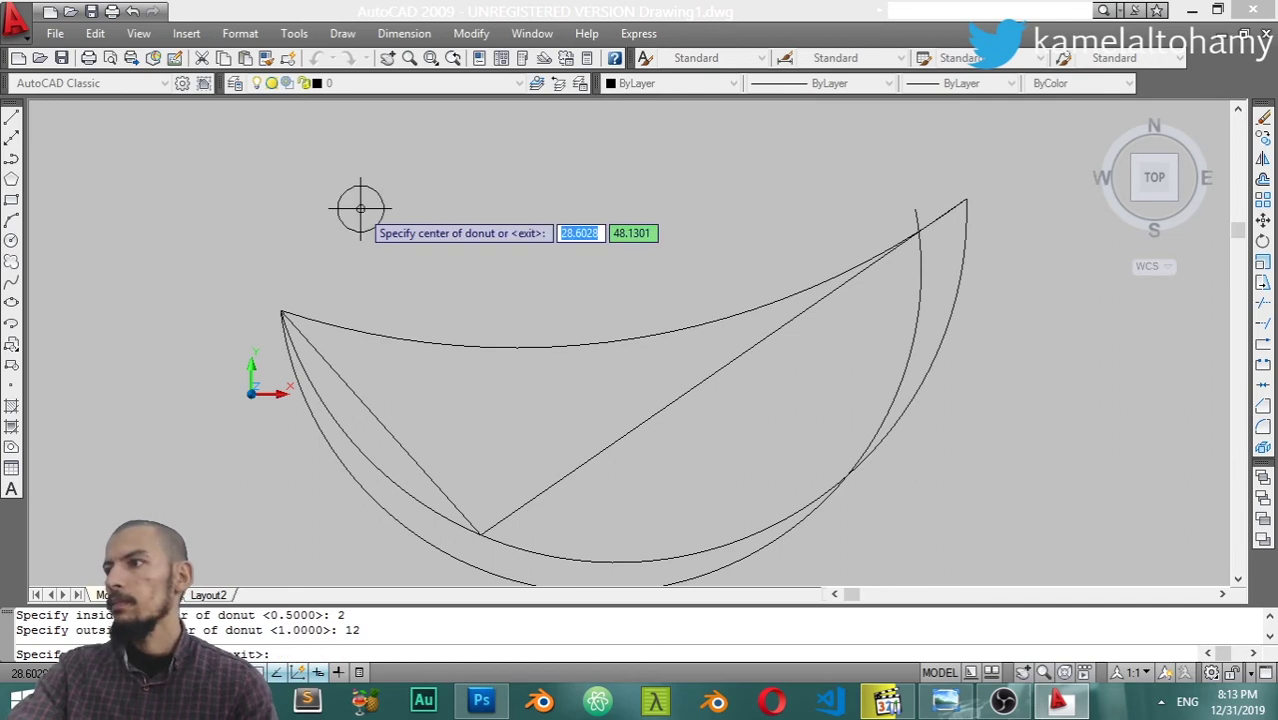
{"action": "left_click", "coordinate": [401, 212]}
{"action": "scroll", "coordinate": [400, 215], "scroll_direction": "up", "scroll_amount": 3}
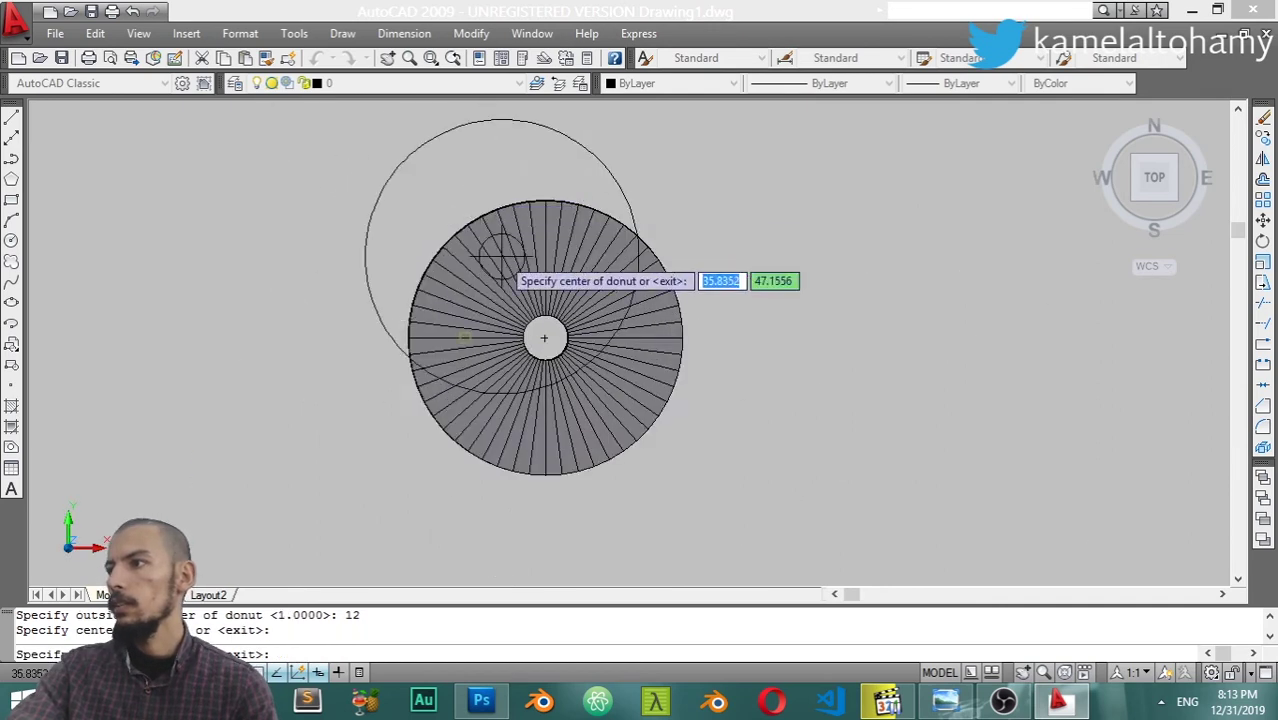
{"action": "scroll", "coordinate": [690, 450], "scroll_direction": "up", "scroll_amount": 2}
{"action": "scroll", "coordinate": [686, 398], "scroll_direction": "down", "scroll_amount": 5}
{"action": "left_click", "coordinate": [850, 379]}
{"action": "left_click", "coordinate": [792, 236]}
{"action": "key", "text": "Escape"}
{"action": "left_click", "coordinate": [342, 34]}
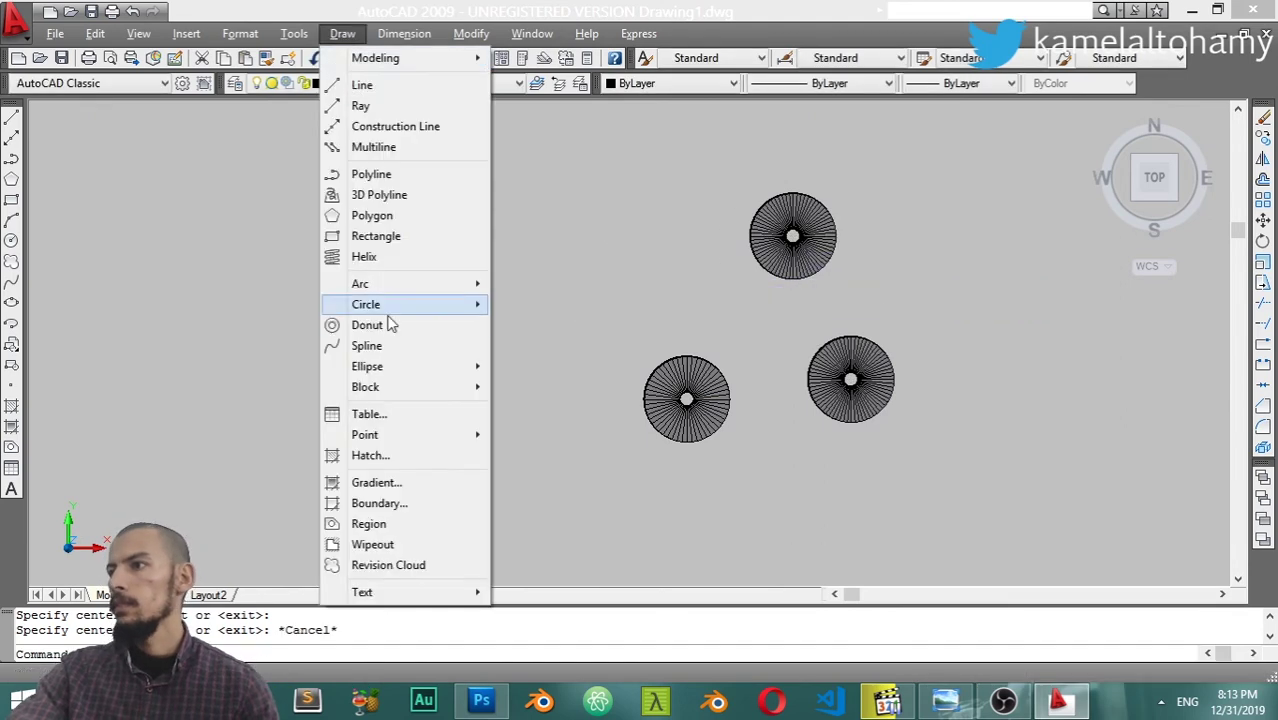
{"action": "left_click", "coordinate": [395, 345]}
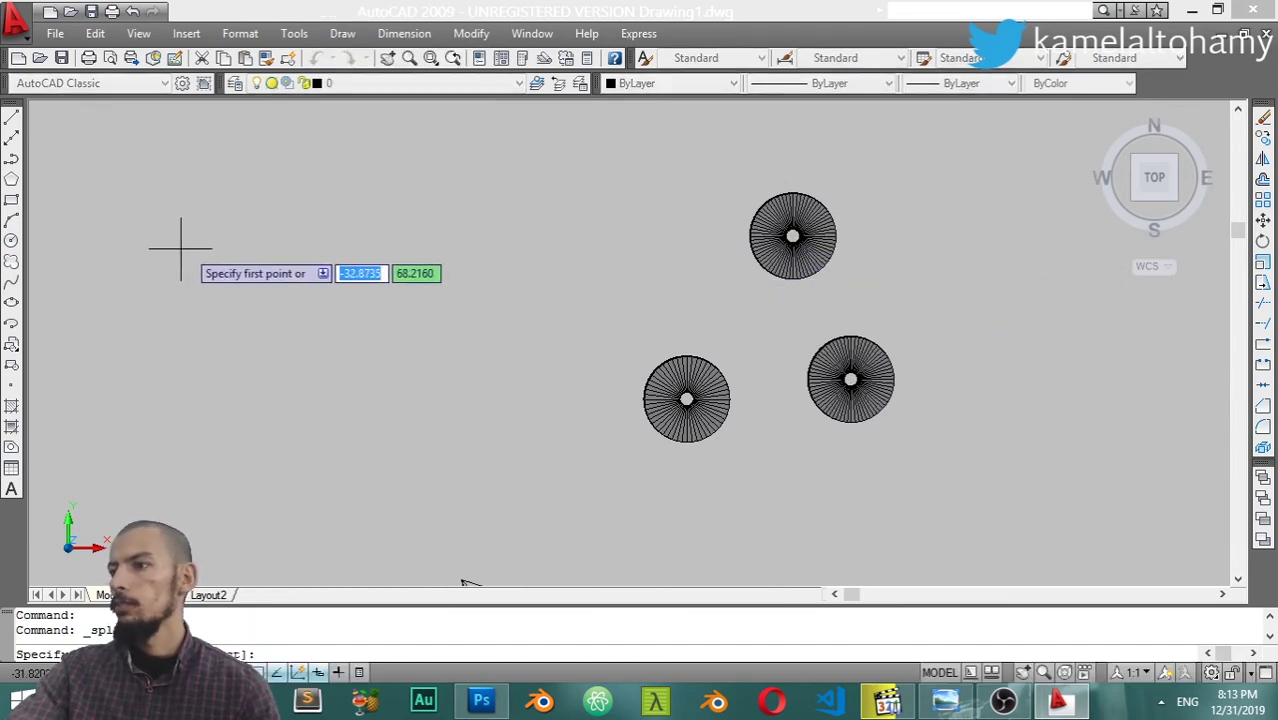
{"action": "left_click", "coordinate": [197, 220]}
{"action": "left_click", "coordinate": [350, 310]}
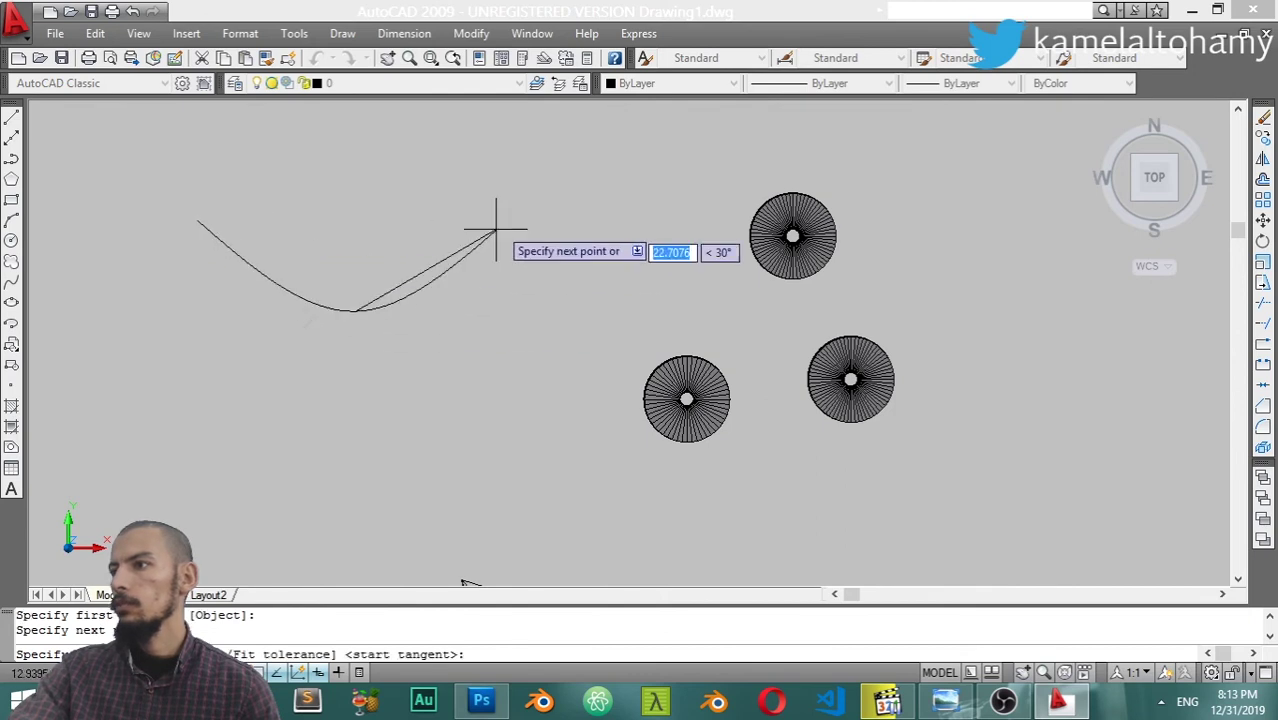
{"action": "left_click", "coordinate": [516, 197]}
{"action": "left_click", "coordinate": [641, 321]}
{"action": "left_click", "coordinate": [790, 357]}
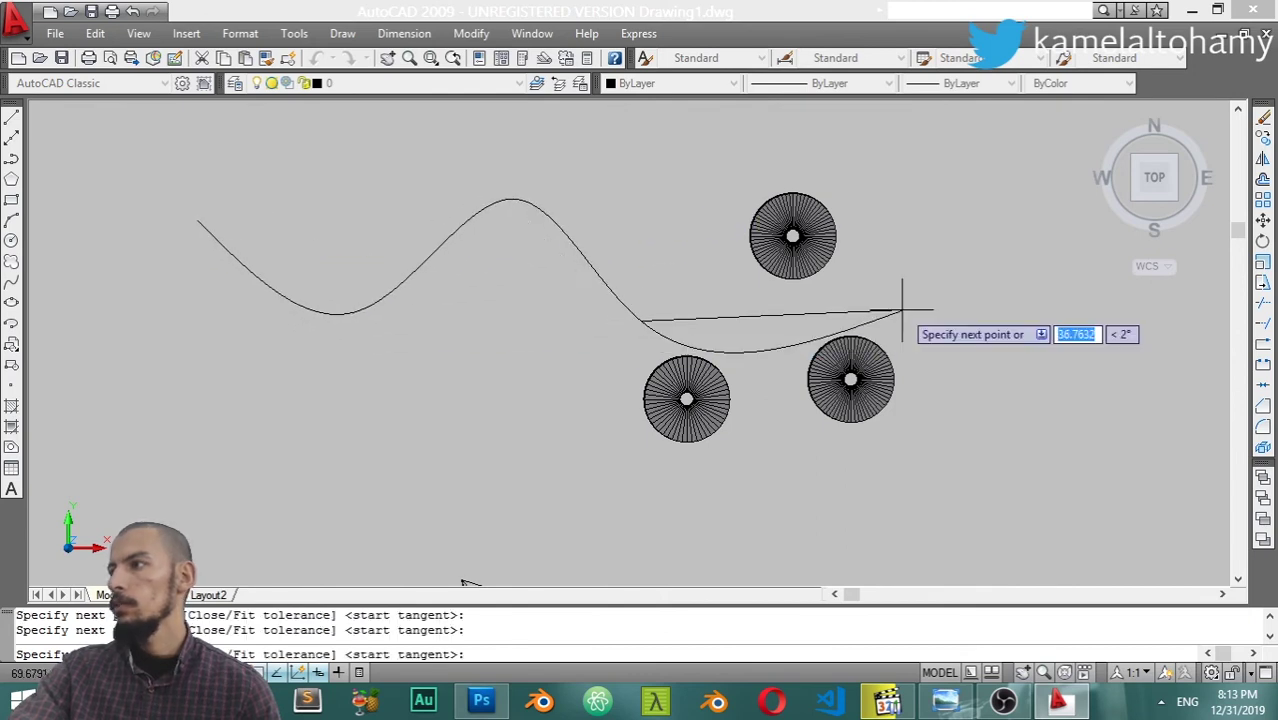
{"action": "left_click", "coordinate": [917, 280]}
{"action": "left_click", "coordinate": [838, 151]}
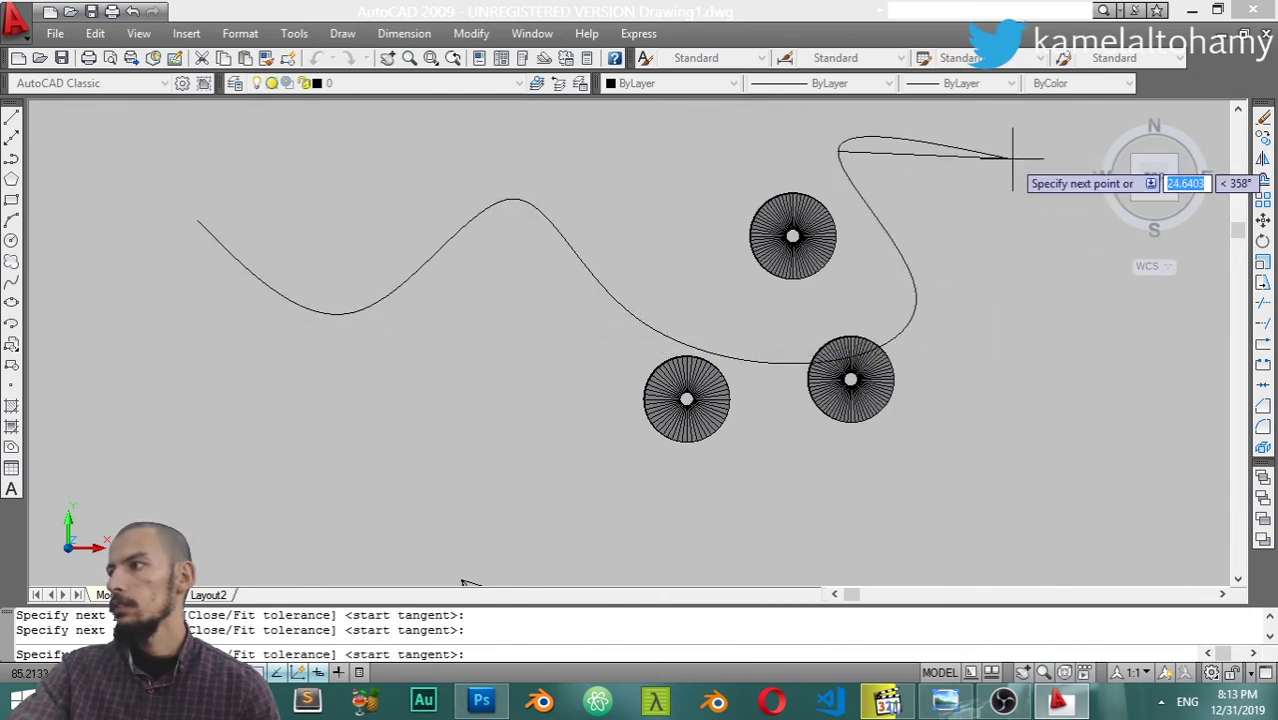
{"action": "key", "text": "Return"}
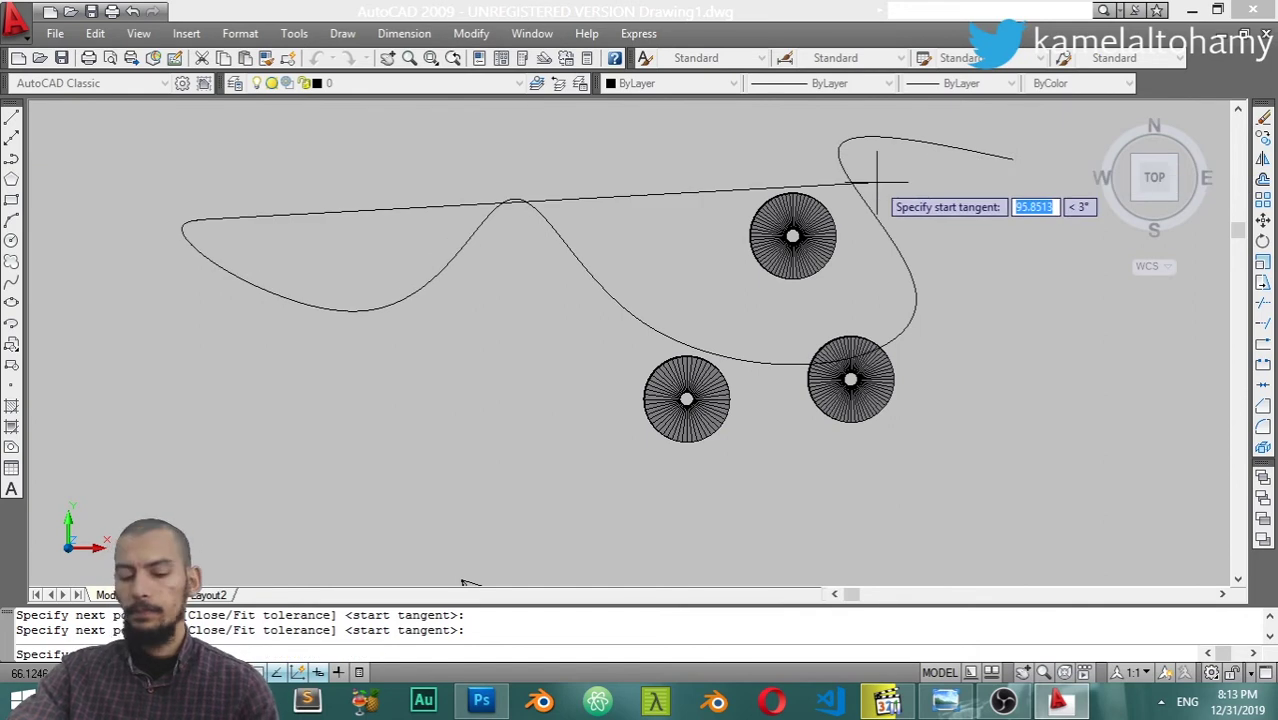
{"action": "left_click", "coordinate": [877, 182]}
{"action": "key", "text": "Escape"}
{"action": "scroll", "coordinate": [902, 234], "scroll_direction": "down", "scroll_amount": 5}
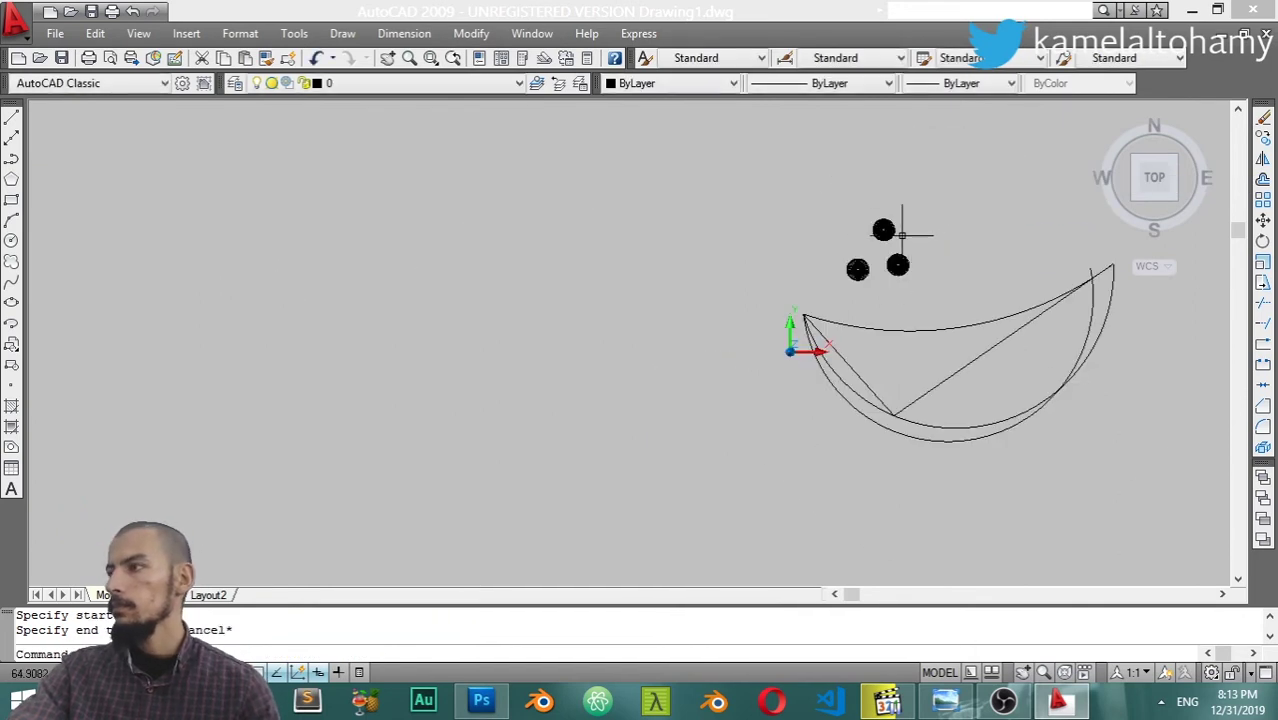
Erase all existing arcs and donuts with a window selection
{"action": "middle_click_drag", "start_coordinate": [590, 350], "coordinate": [257, 302]}
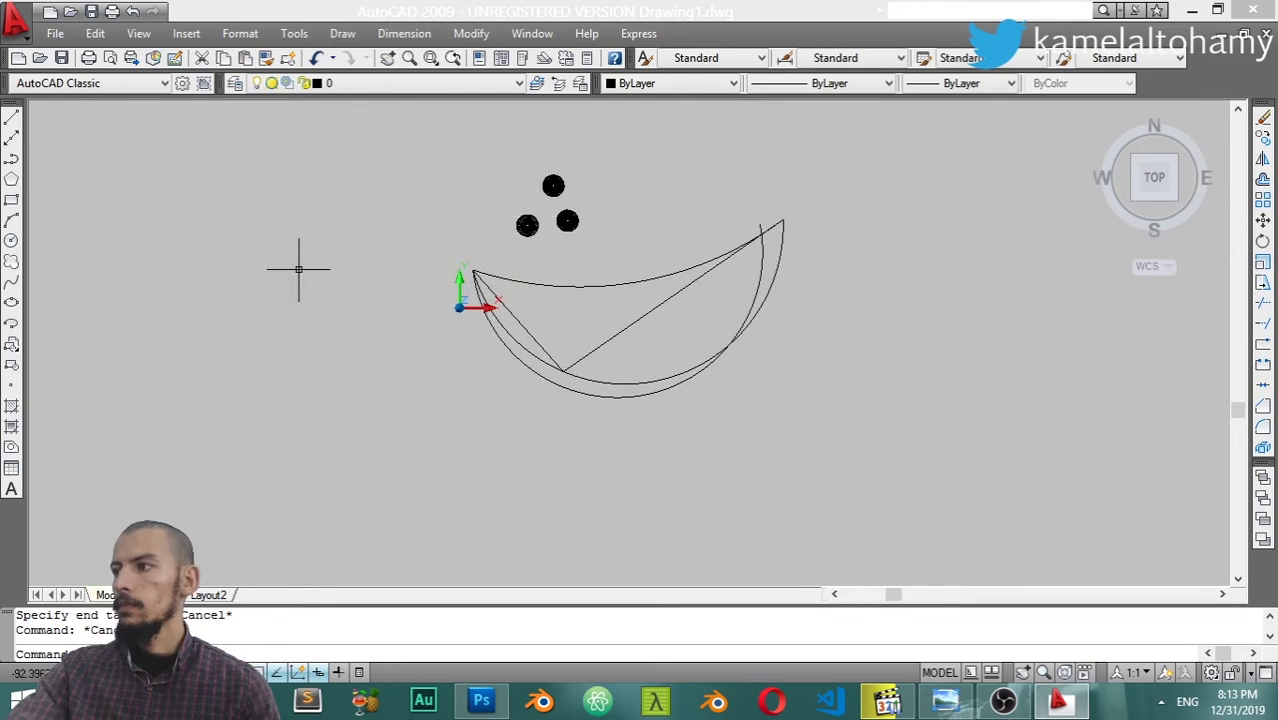
{"action": "left_click", "coordinate": [875, 225]}
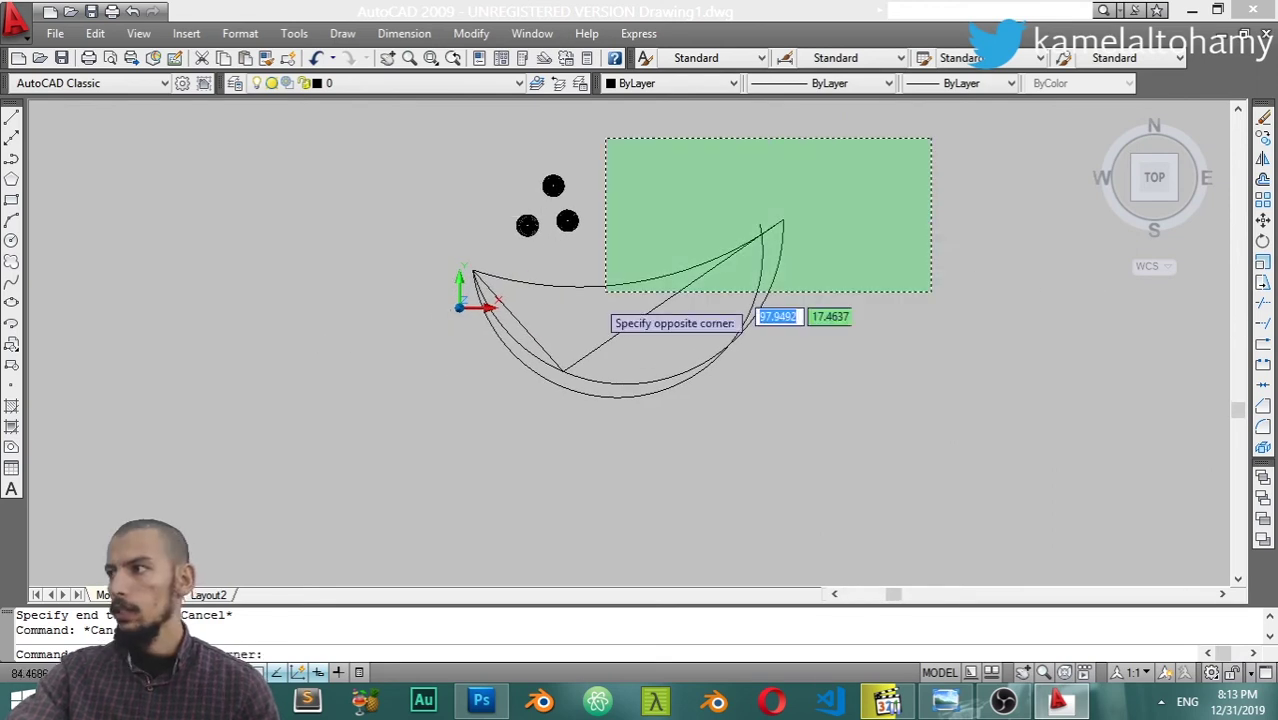
{"action": "left_click", "coordinate": [365, 445]}
{"action": "type", "text": "e"}
{"action": "key", "text": "Return"}
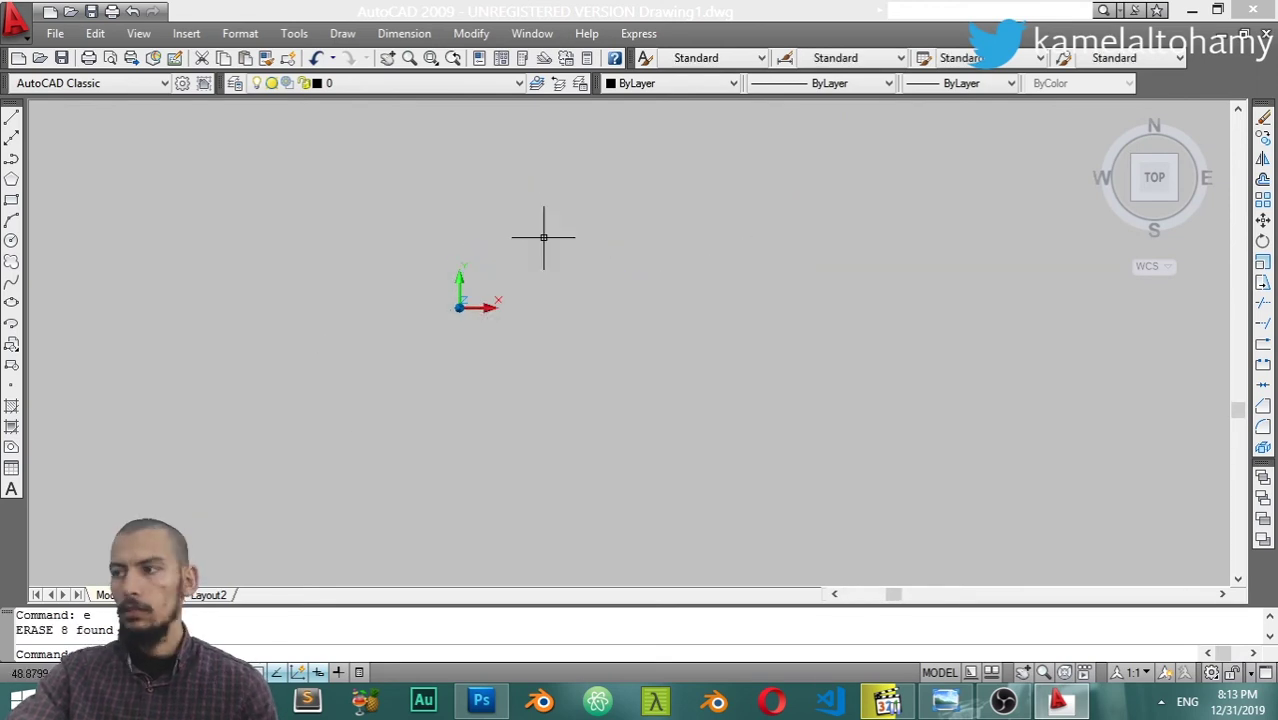
Draw a small rectangle in the top-left of the drawing
{"action": "key", "text": "Return"}
{"action": "left_click", "coordinate": [188, 131]}
{"action": "left_click", "coordinate": [404, 284]}
{"action": "left_click", "coordinate": [648, 247]}
{"action": "key", "text": "Escape"}
{"action": "key", "text": "Escape"}
Draw a large rectangle spanning the right side of the drawing
{"action": "right_click", "coordinate": [526, 282]}
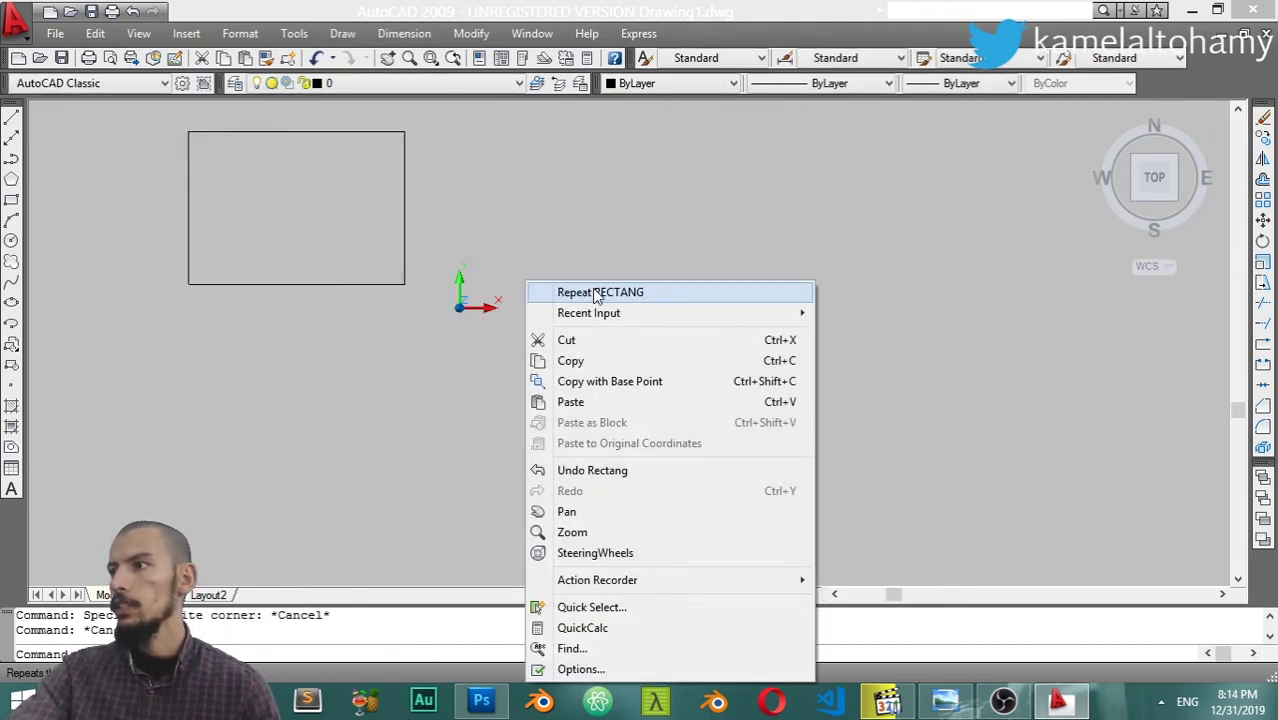
{"action": "left_click", "coordinate": [603, 292]}
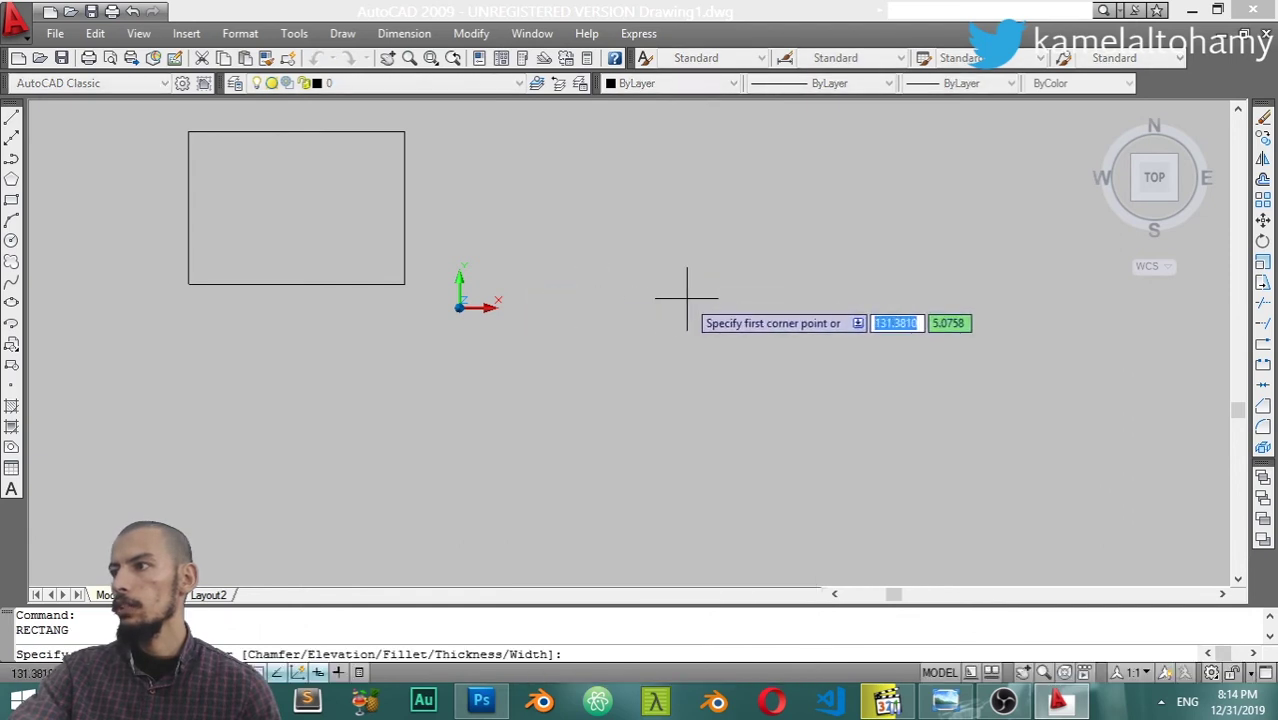
{"action": "key", "text": "Escape"}
{"action": "key", "text": "Return"}
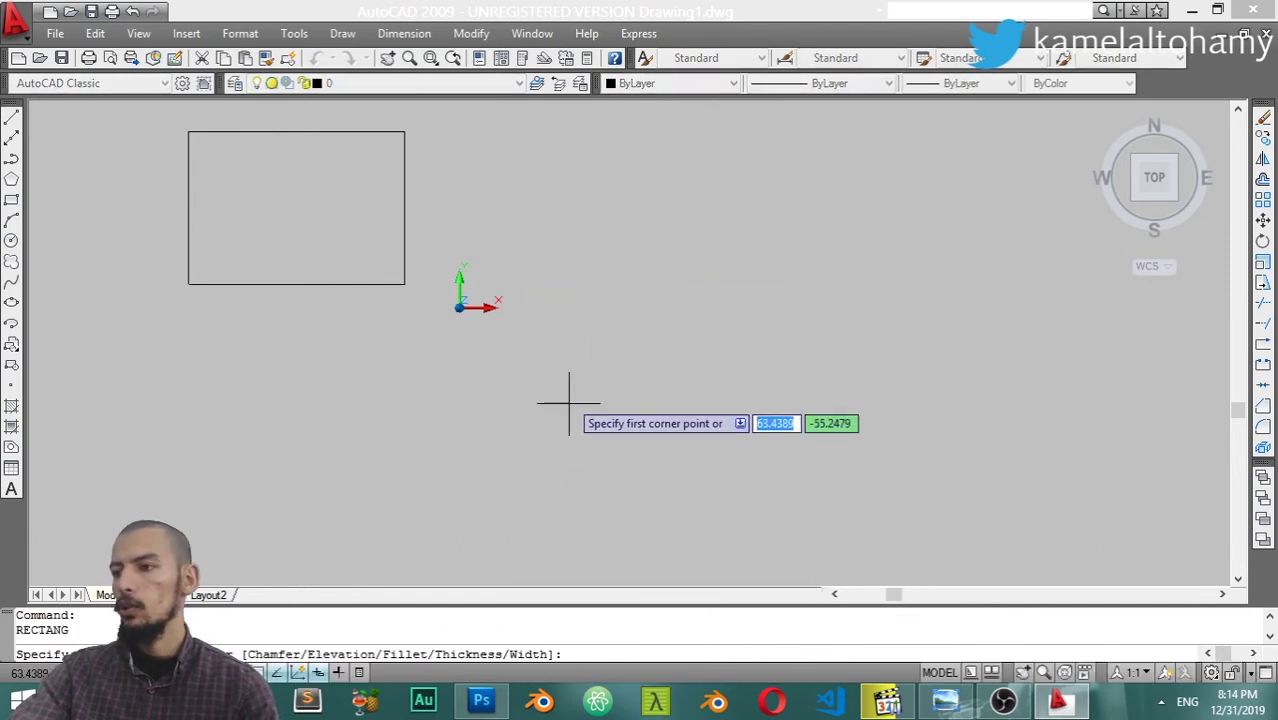
{"action": "right_click", "coordinate": [571, 370]}
{"action": "key", "text": "Escape"}
{"action": "left_click", "coordinate": [564, 453]}
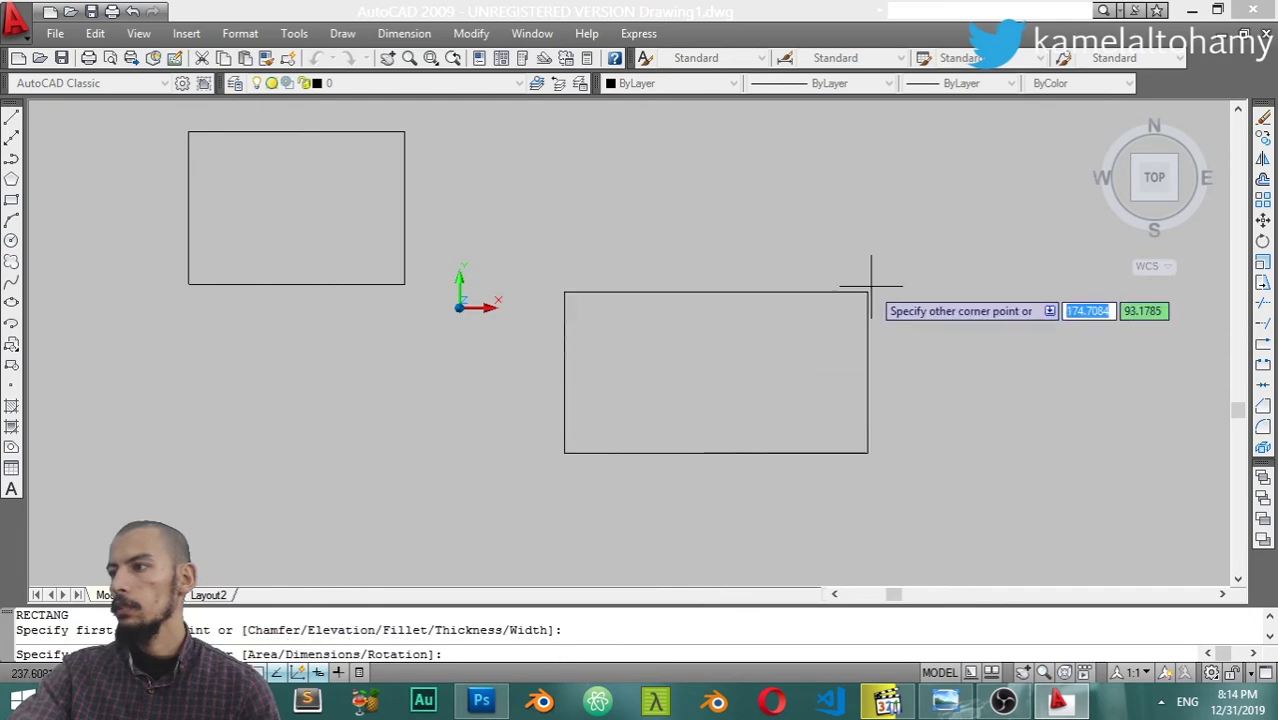
{"action": "left_click", "coordinate": [1008, 182]}
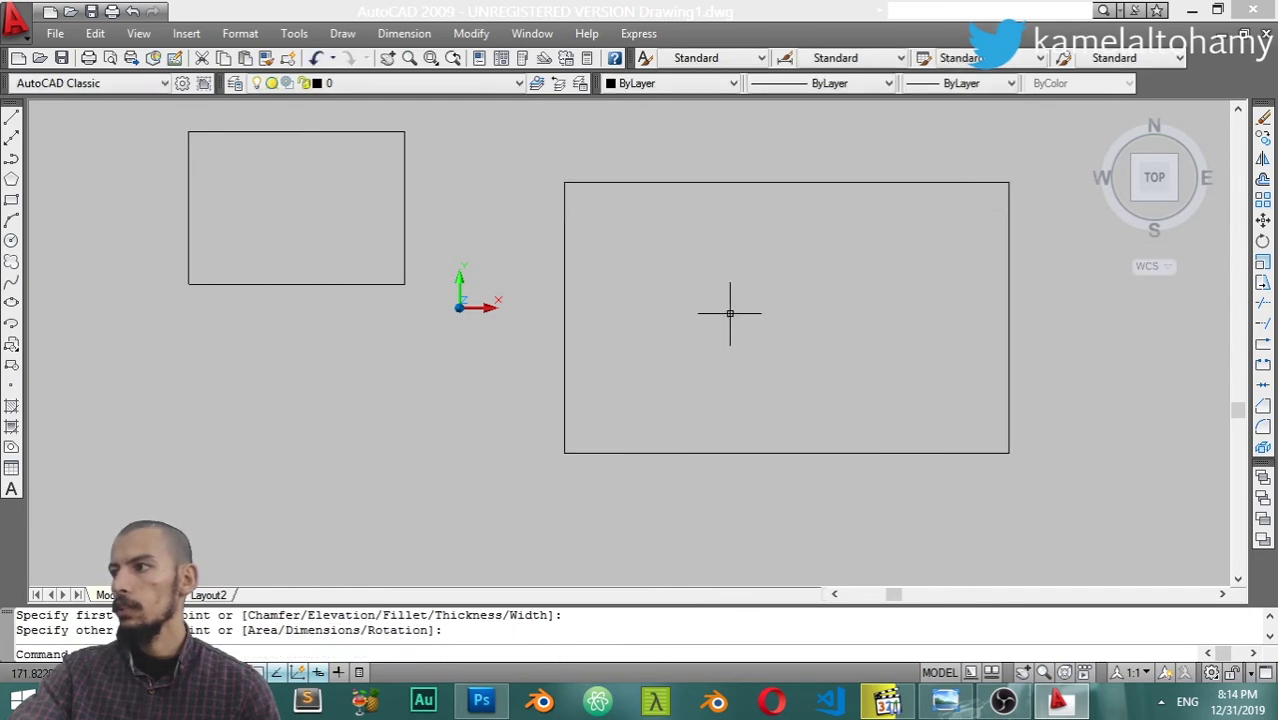
Draw a small lower-left rectangle, then start and cancel another inside the large one
{"action": "key", "text": "Return"}
{"action": "left_click", "coordinate": [251, 450]}
{"action": "left_click", "coordinate": [442, 325]}
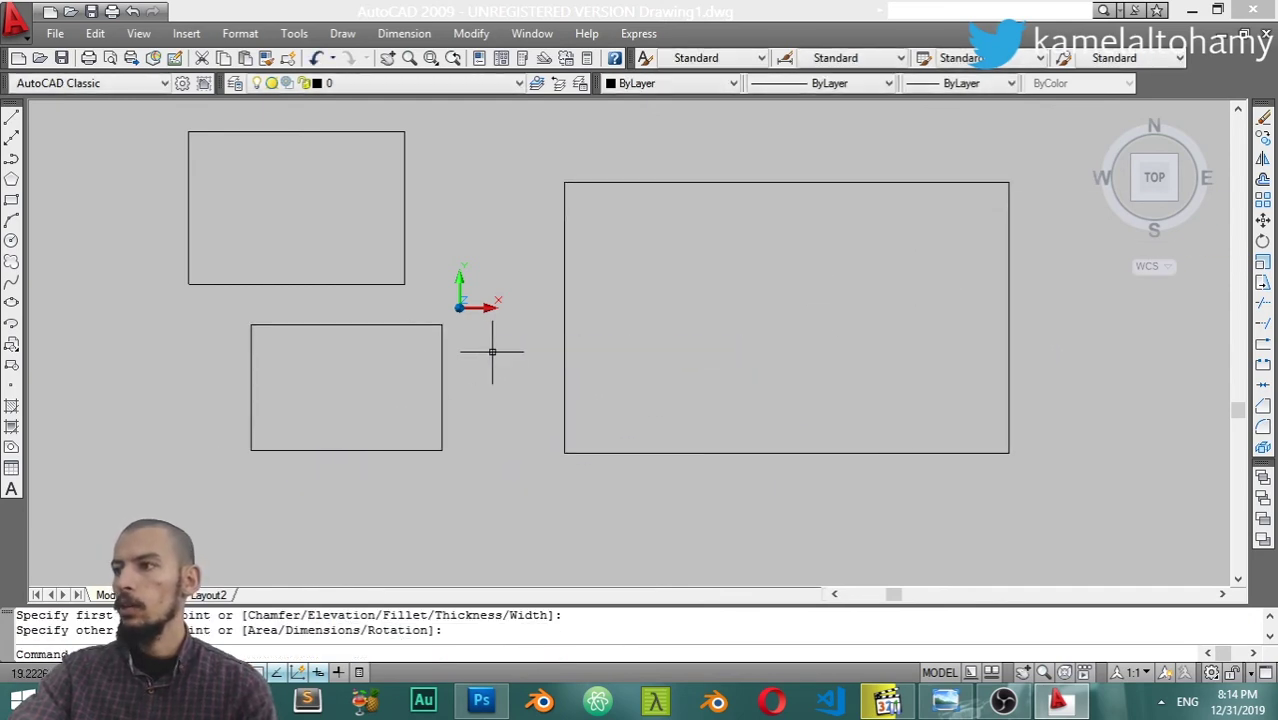
{"action": "right_click", "coordinate": [497, 356]}
{"action": "left_click", "coordinate": [562, 291]}
{"action": "left_click", "coordinate": [676, 313]}
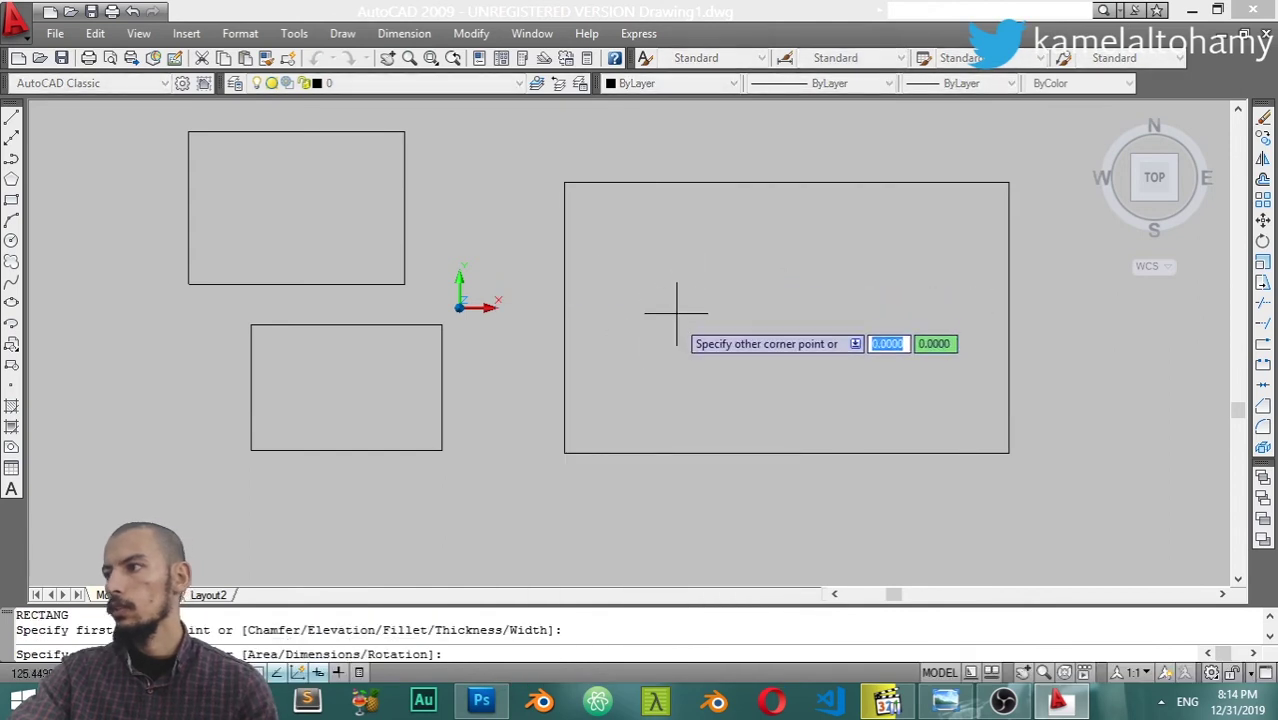
{"action": "key", "text": "Escape"}
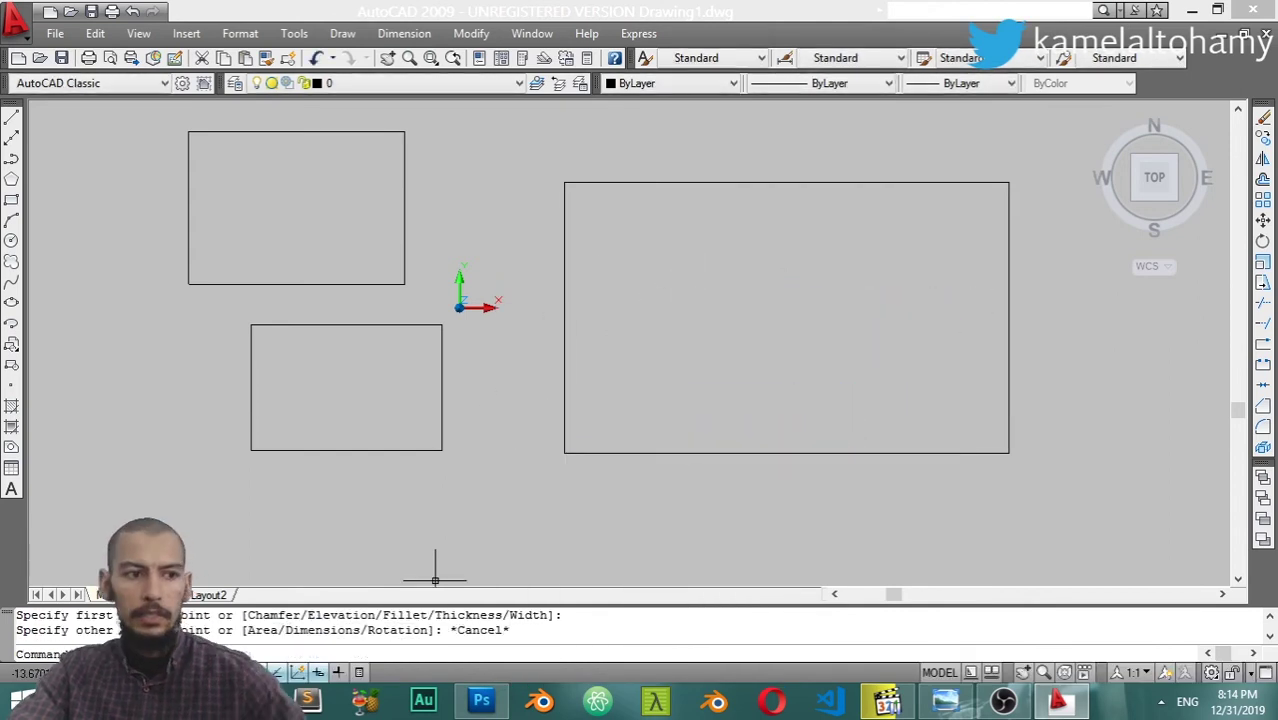
Turn Ortho on and draw a horizontal line along the bottom, ending under the large rectangle
{"action": "key", "text": "F8"}
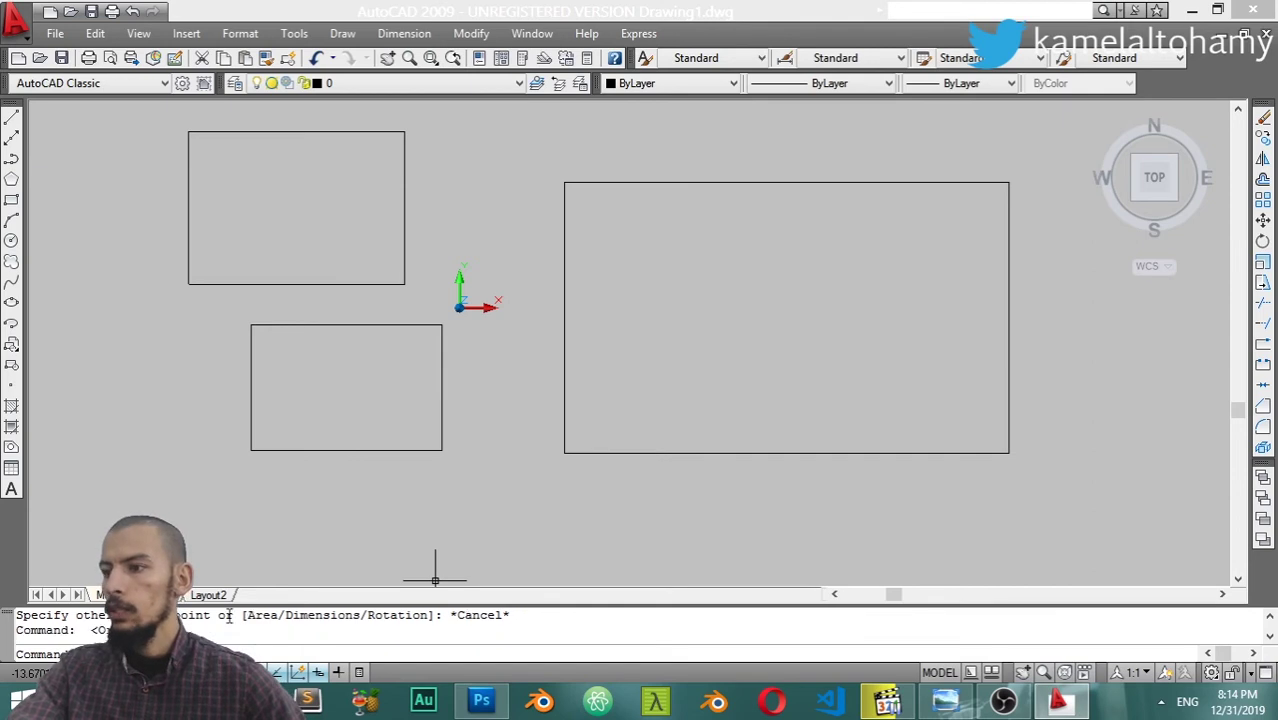
{"action": "type", "text": "l"}
{"action": "key", "text": "Return"}
{"action": "left_click", "coordinate": [150, 542]}
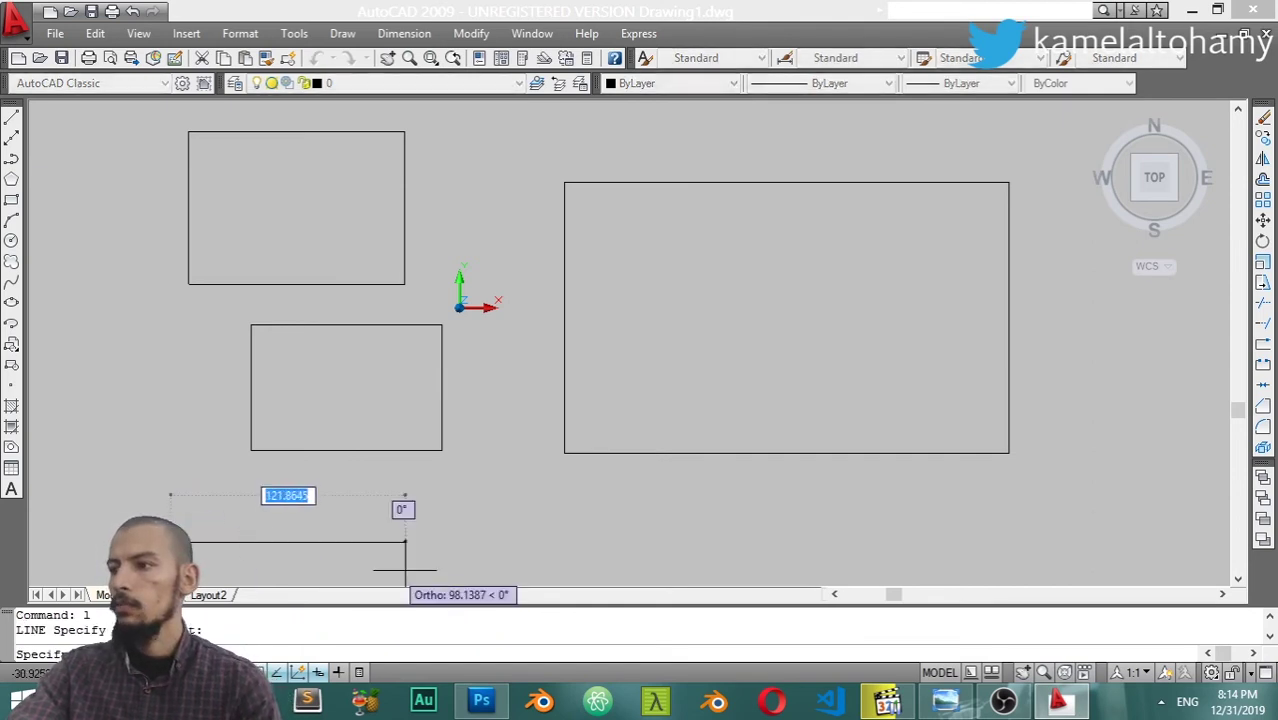
{"action": "left_click", "coordinate": [604, 531]}
{"action": "key", "text": "Return"}
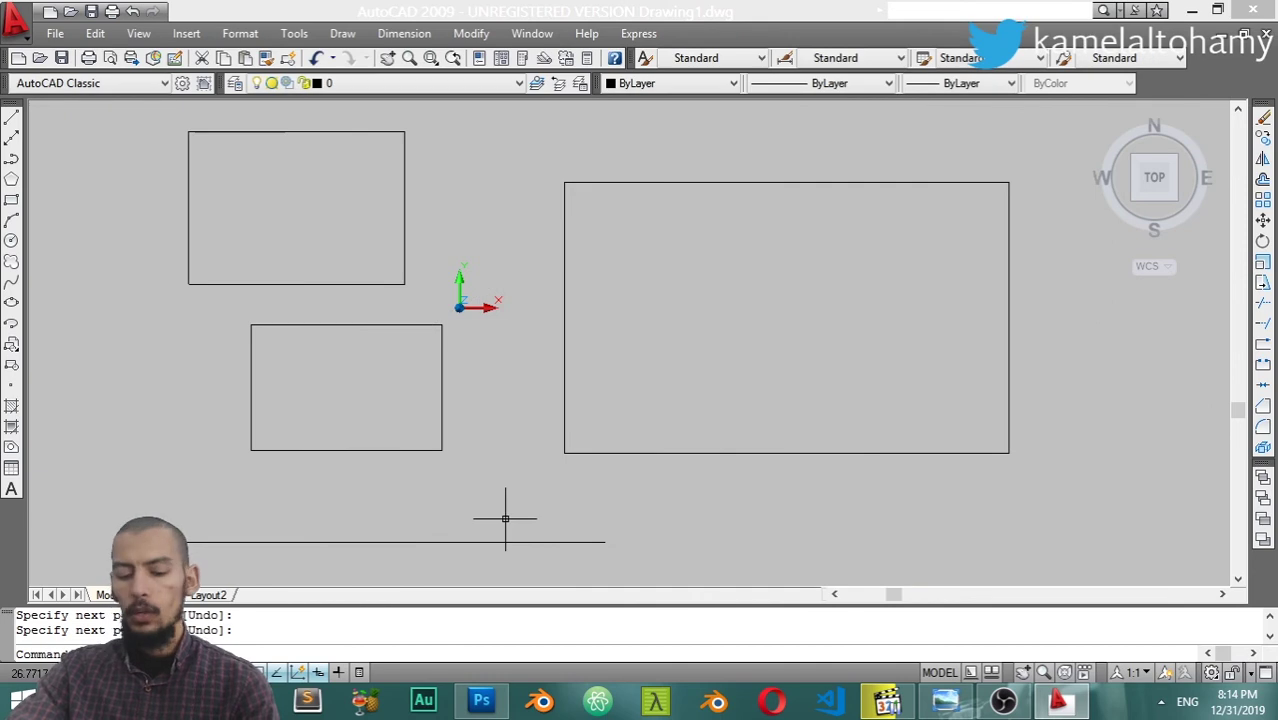
Draw a vertical line up from the horizontal line's right end through the large rectangle
{"action": "type", "text": "l"}
{"action": "key", "text": "Return"}
{"action": "left_click", "coordinate": [603, 540]}
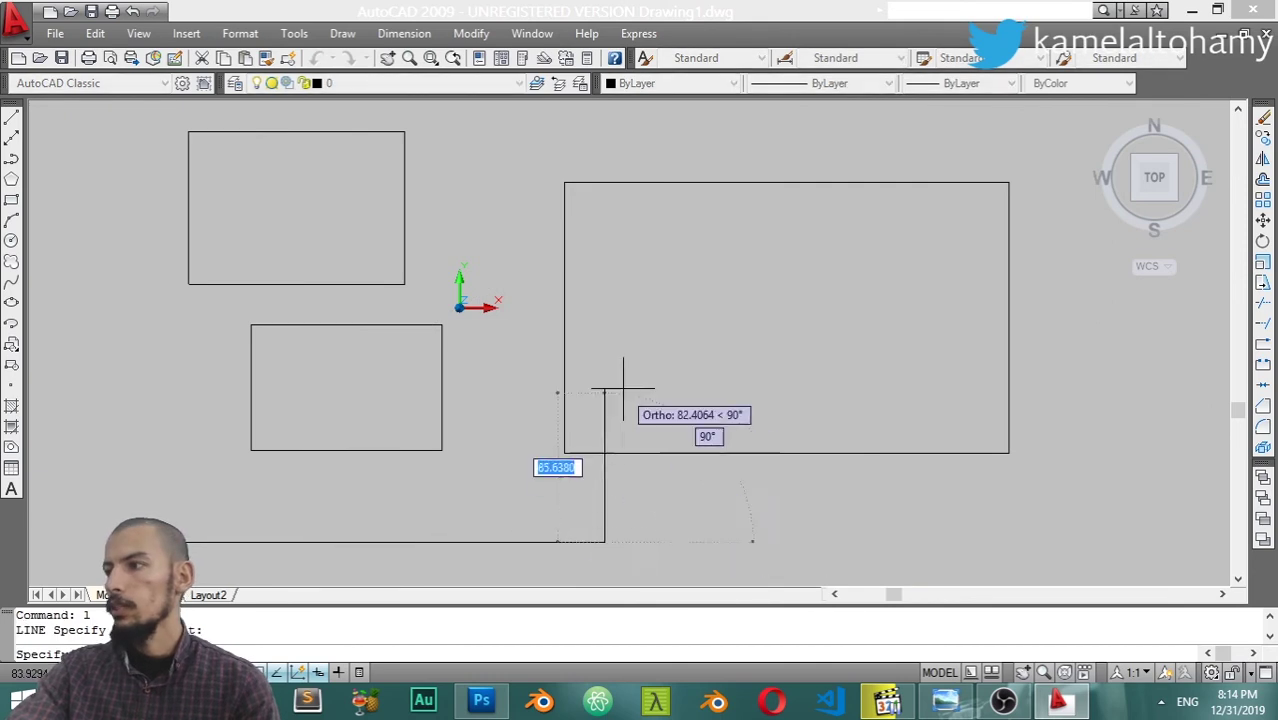
{"action": "left_click", "coordinate": [604, 150]}
{"action": "key", "text": "Return"}
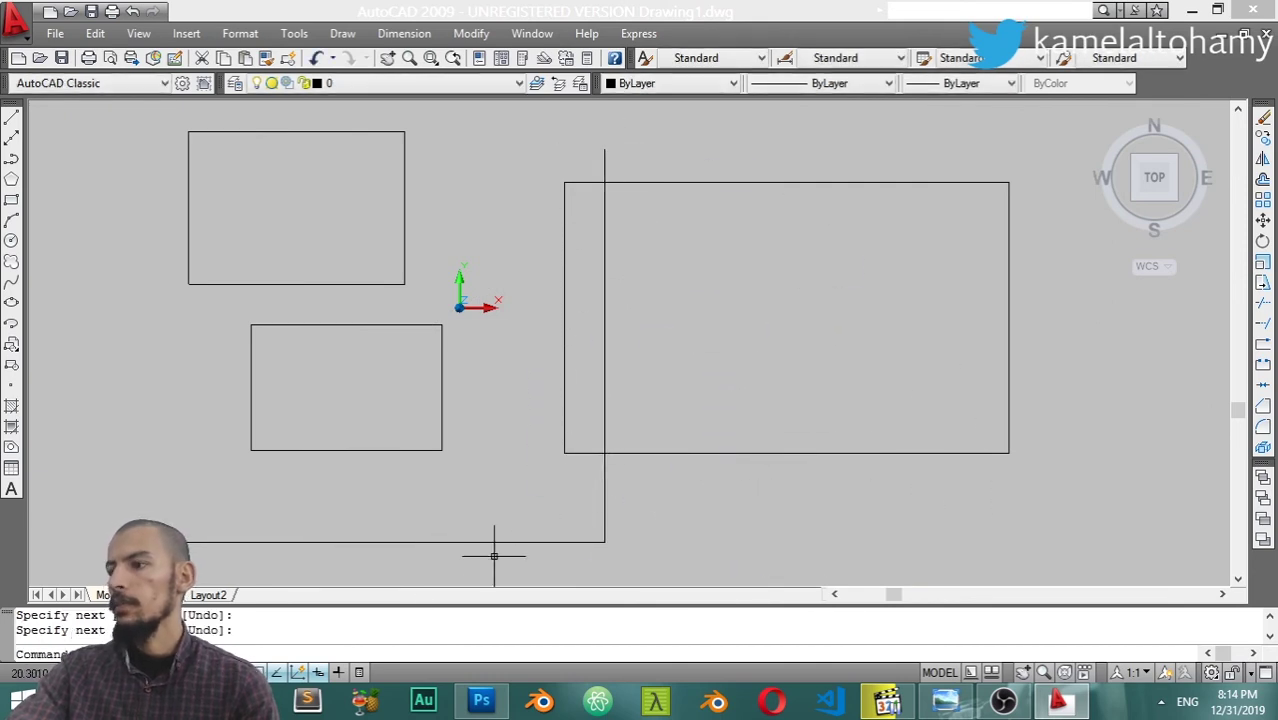
{"action": "right_click", "coordinate": [432, 682]}
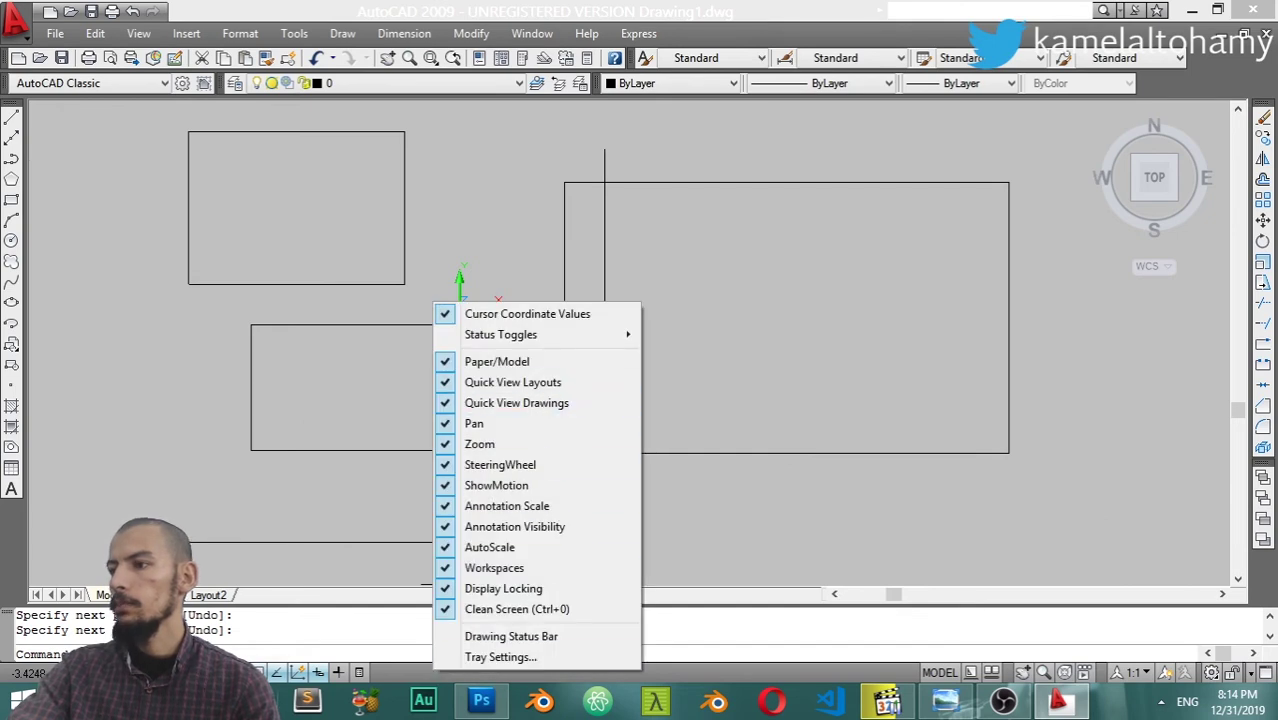
{"action": "right_click", "coordinate": [238, 673]}
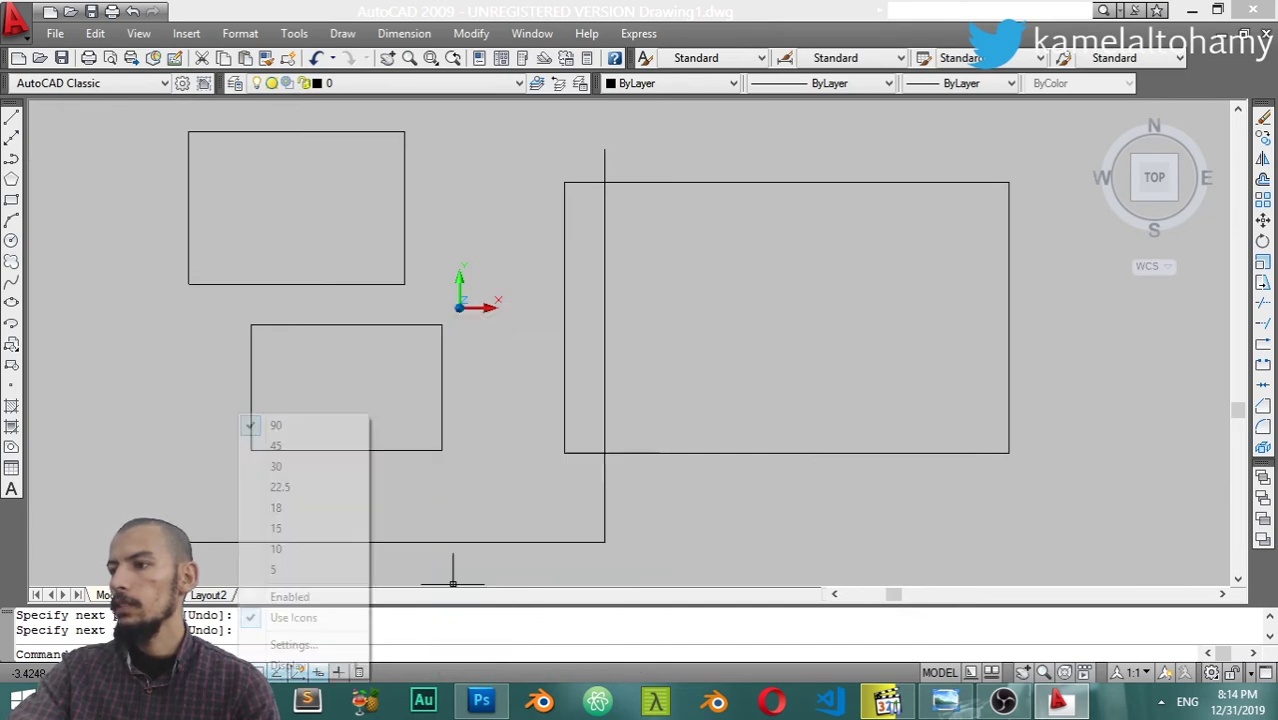
{"action": "left_click", "coordinate": [276, 597]}
{"action": "right_click", "coordinate": [258, 672]}
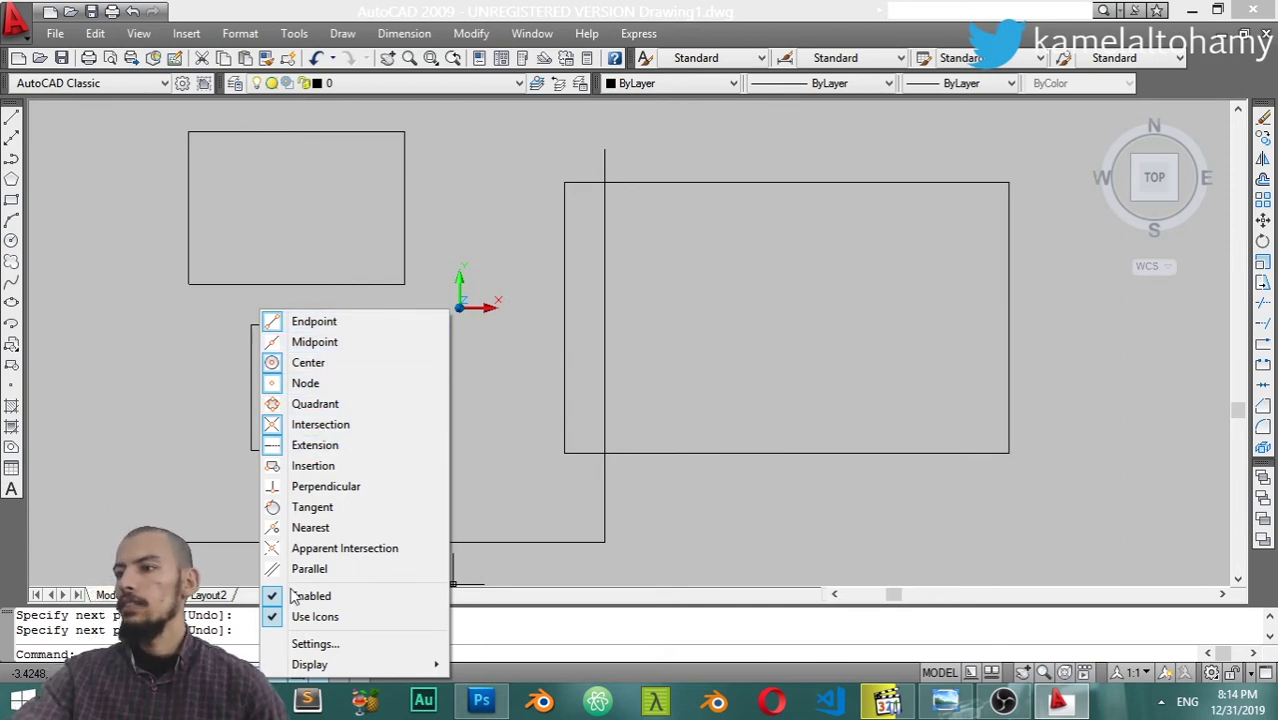
{"action": "key", "text": "Escape"}
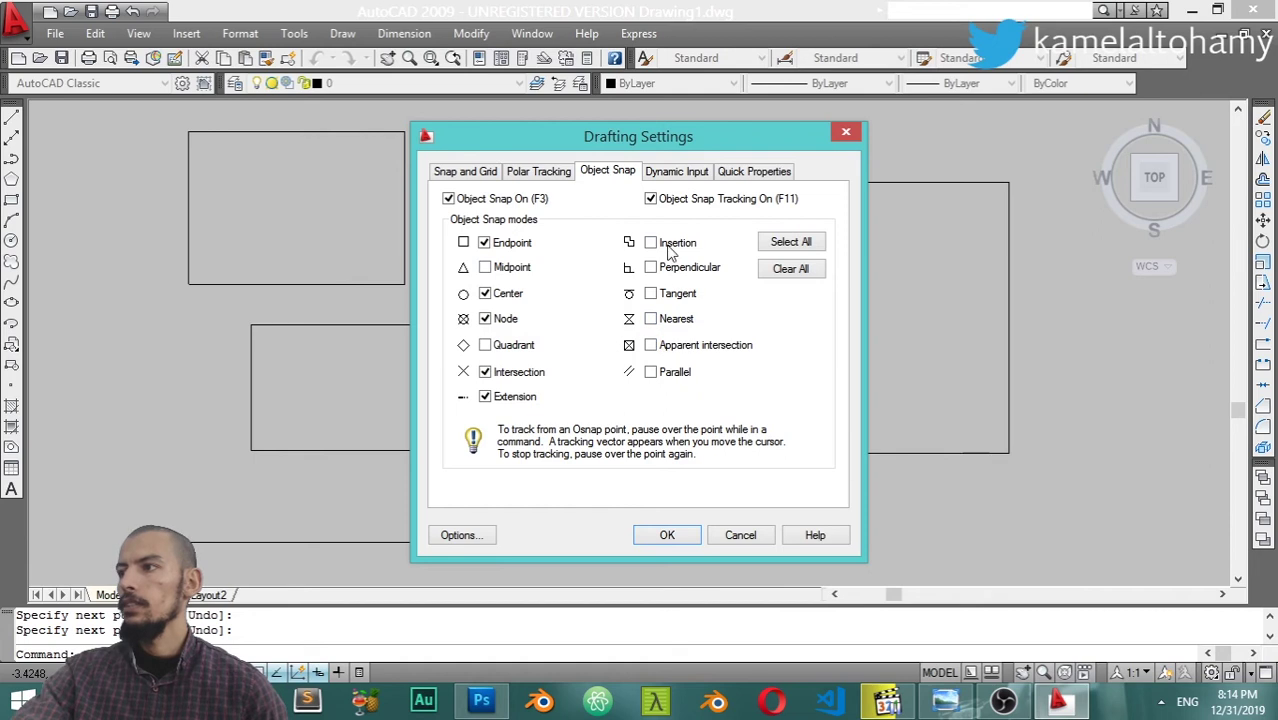
{"action": "left_click", "coordinate": [792, 247]}
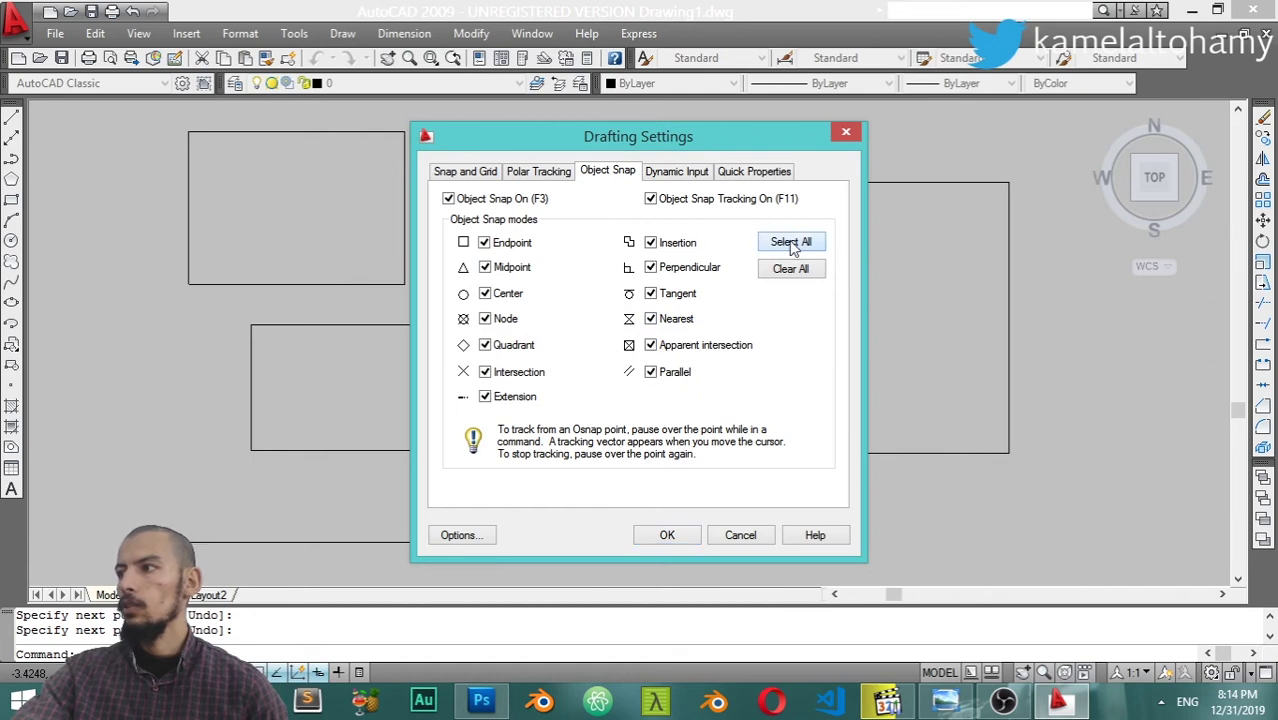
{"action": "left_click", "coordinate": [756, 541]}
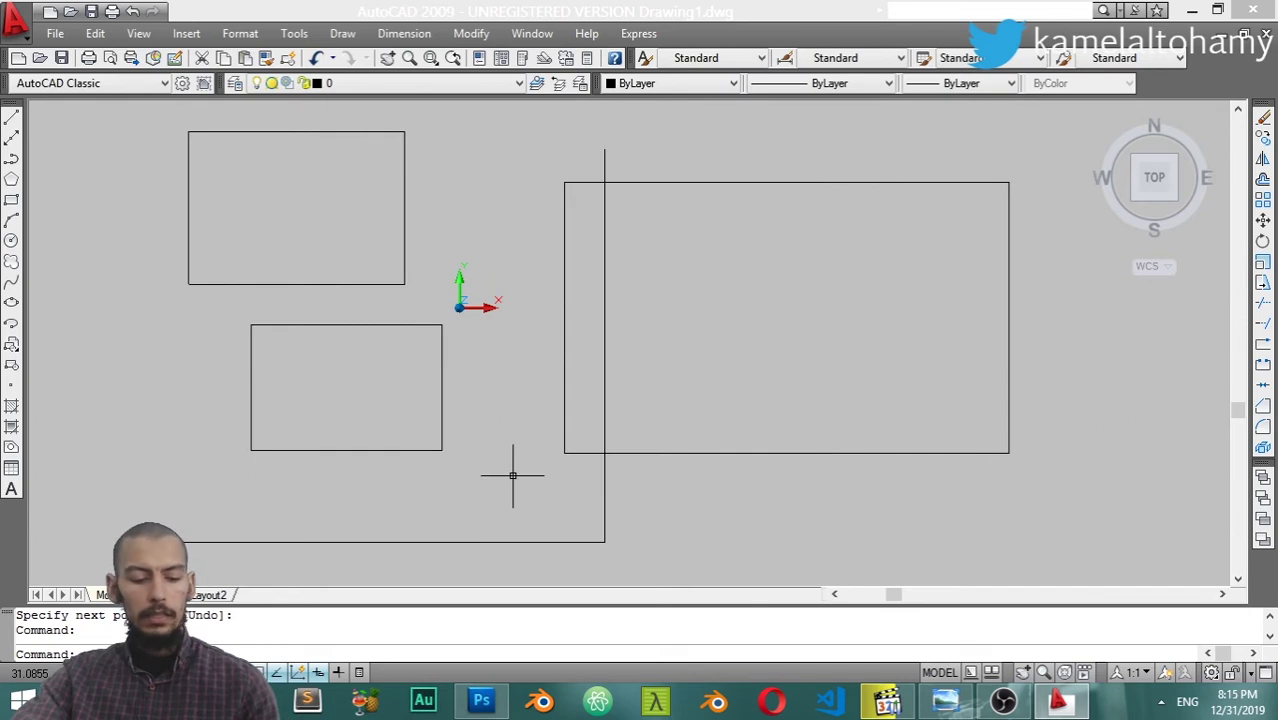
{"action": "type", "text": "c"}
Draw a circle with Endpoint snap on the lower rectangle's corner and Midpoint snap on the large rectangle's left edge
{"action": "key", "text": "Return"}
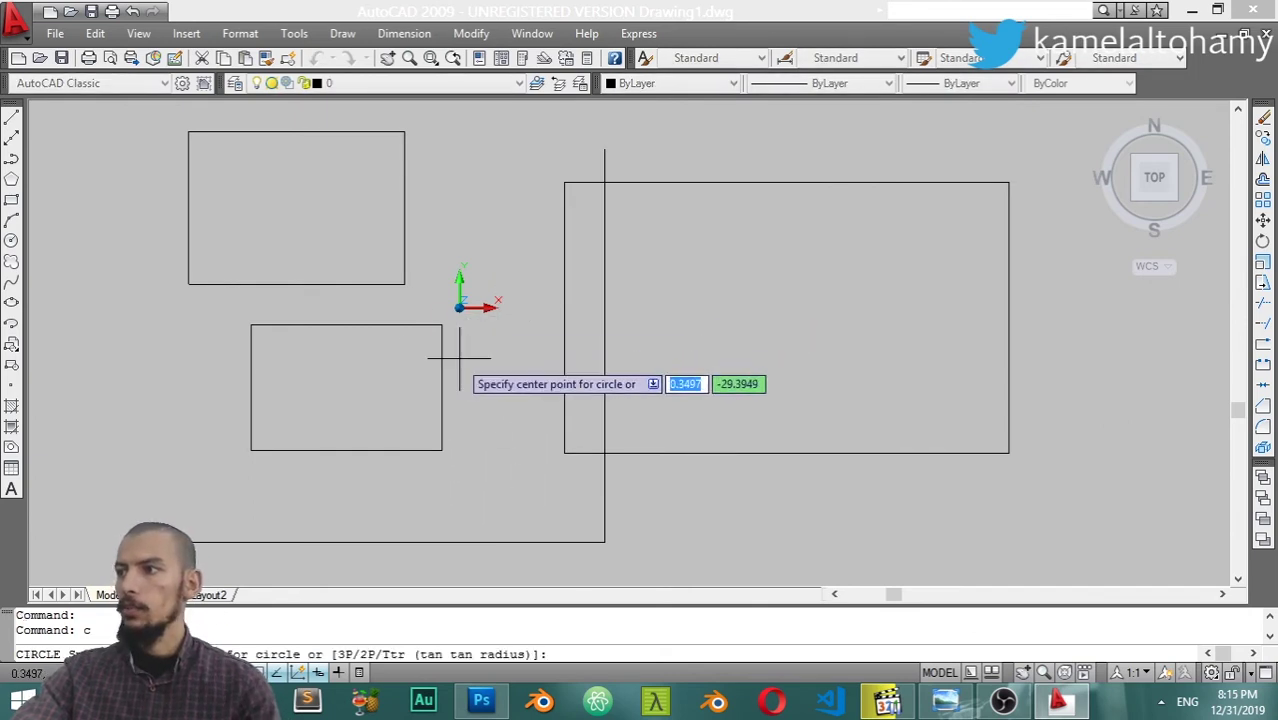
{"action": "right_click", "coordinate": [503, 236], "text": "shift"}
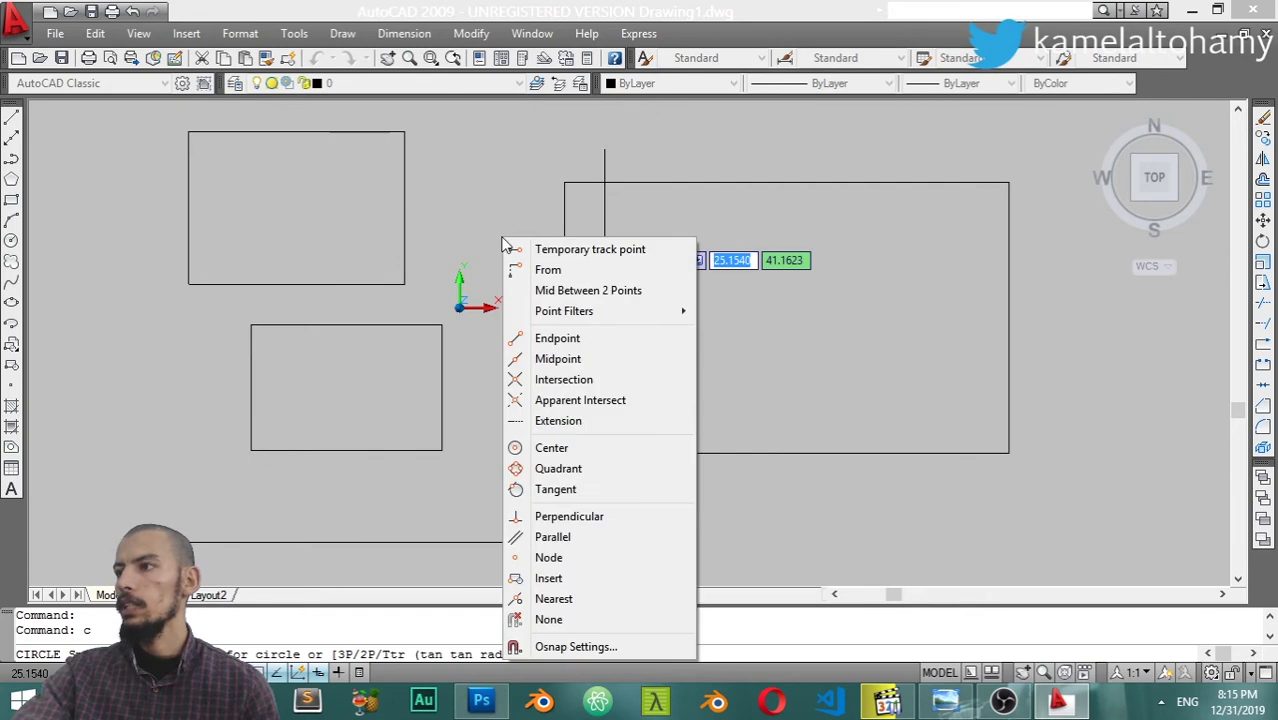
{"action": "left_click", "coordinate": [557, 339]}
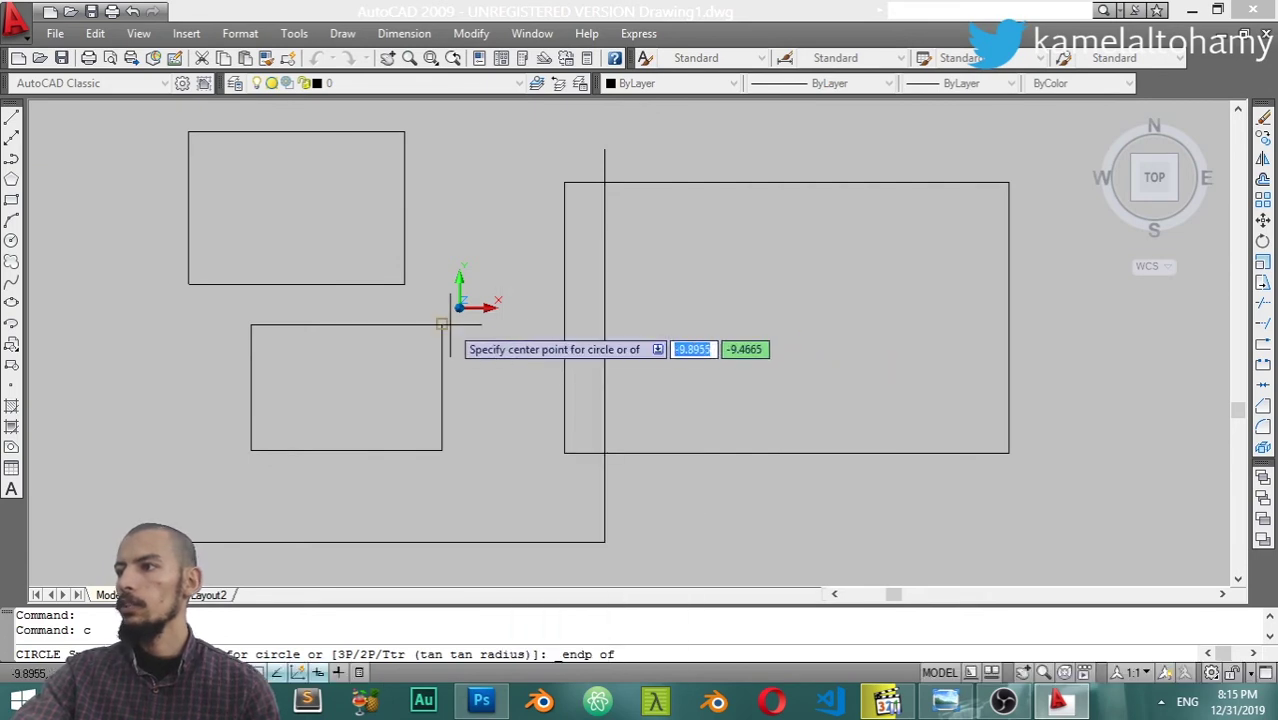
{"action": "left_click", "coordinate": [450, 312]}
{"action": "right_click", "coordinate": [493, 230], "text": "shift"}
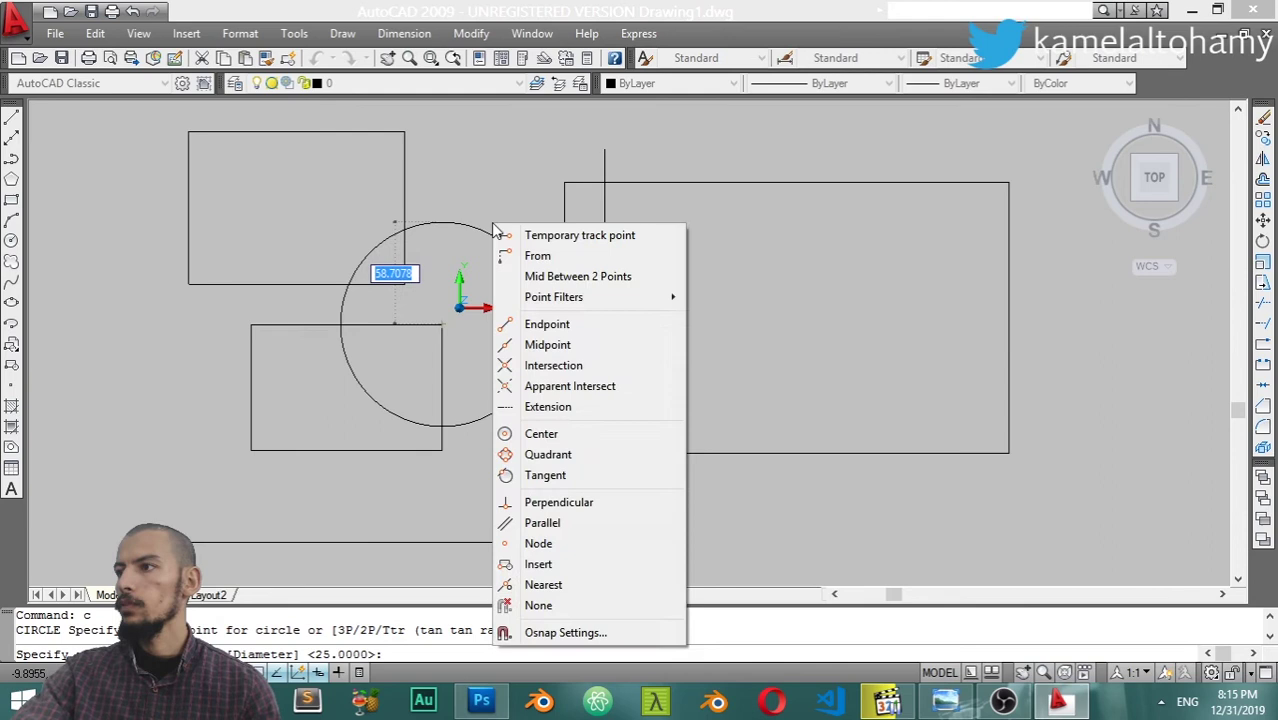
{"action": "left_click", "coordinate": [550, 344]}
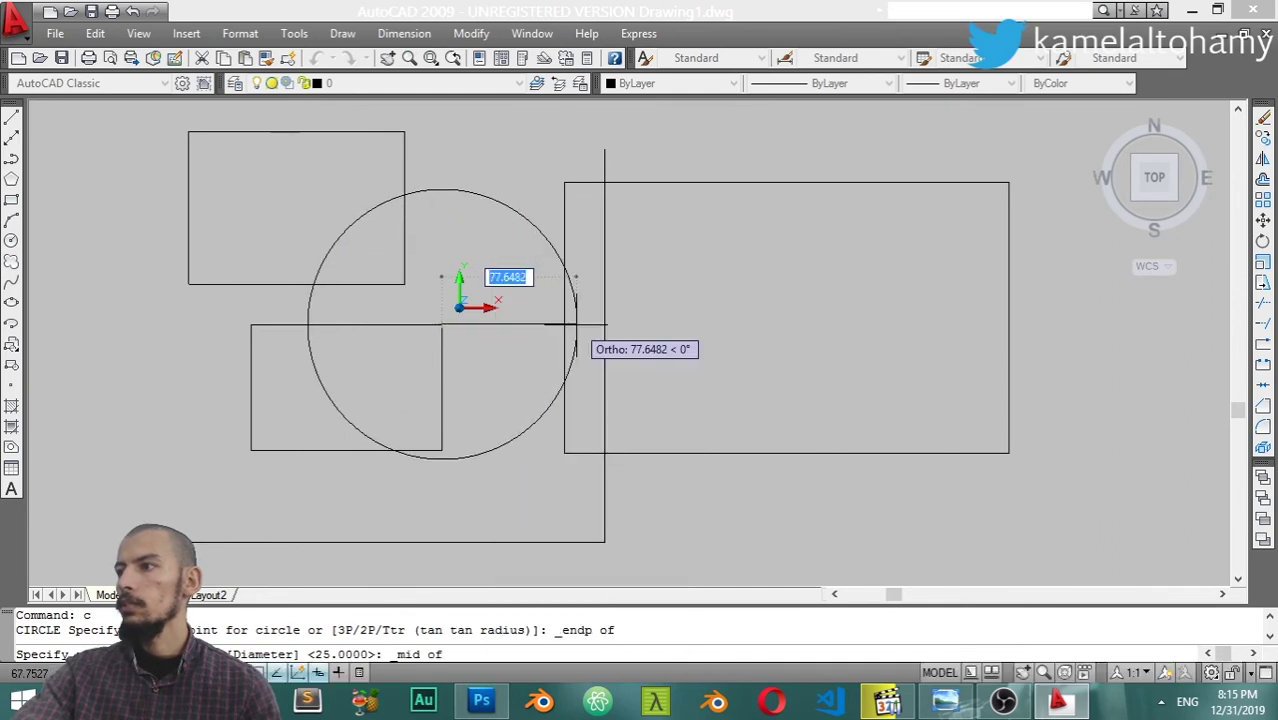
{"action": "left_click", "coordinate": [565, 322]}
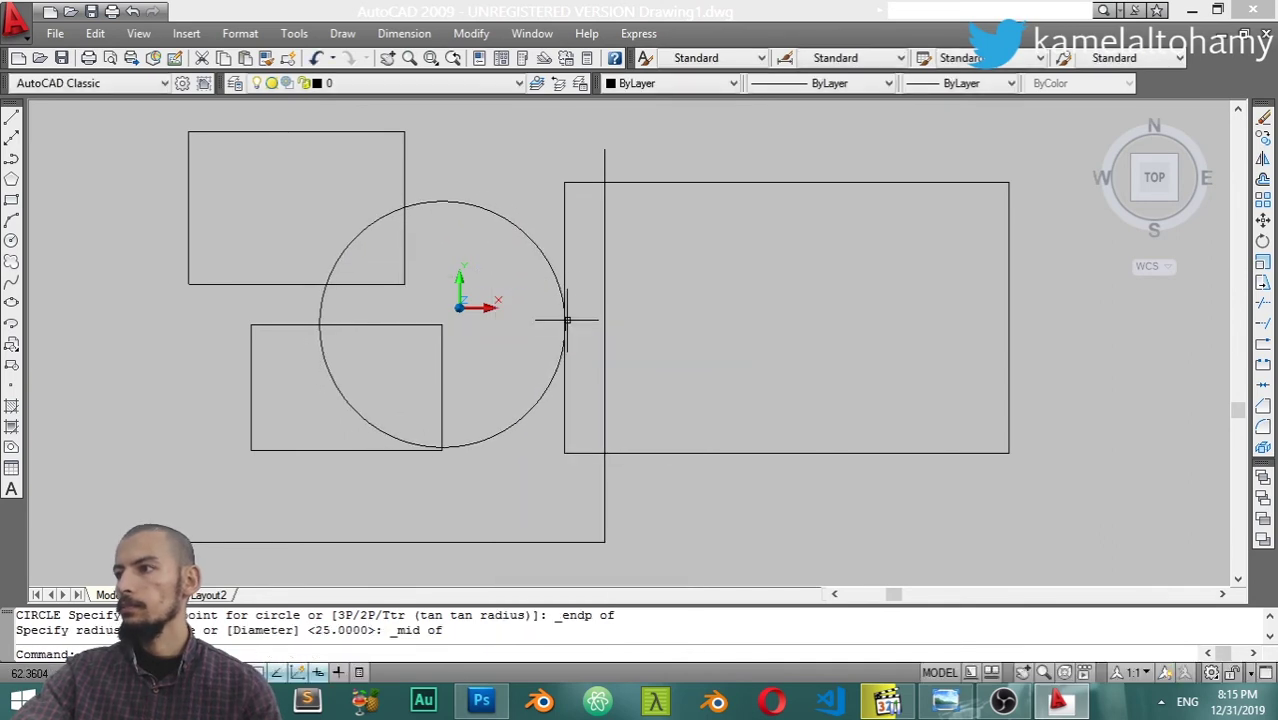
{"action": "scroll", "coordinate": [643, 402], "scroll_direction": "down", "scroll_amount": 2}
With Ortho off, draw a diagonal from the top-edge midpoint to the right-edge midpoint using Midpoint overrides
{"action": "type", "text": "l"}
{"action": "key", "text": "Return"}
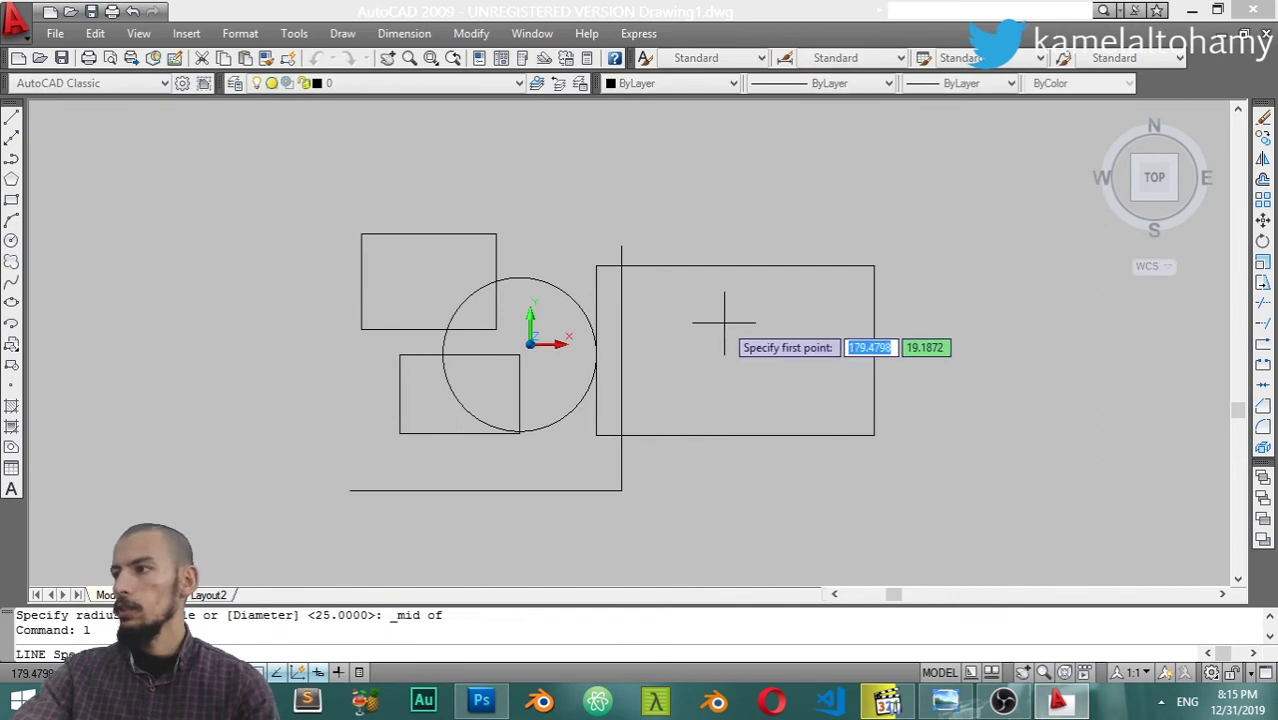
{"action": "left_click", "coordinate": [621, 246]}
{"action": "key", "text": "Escape"}
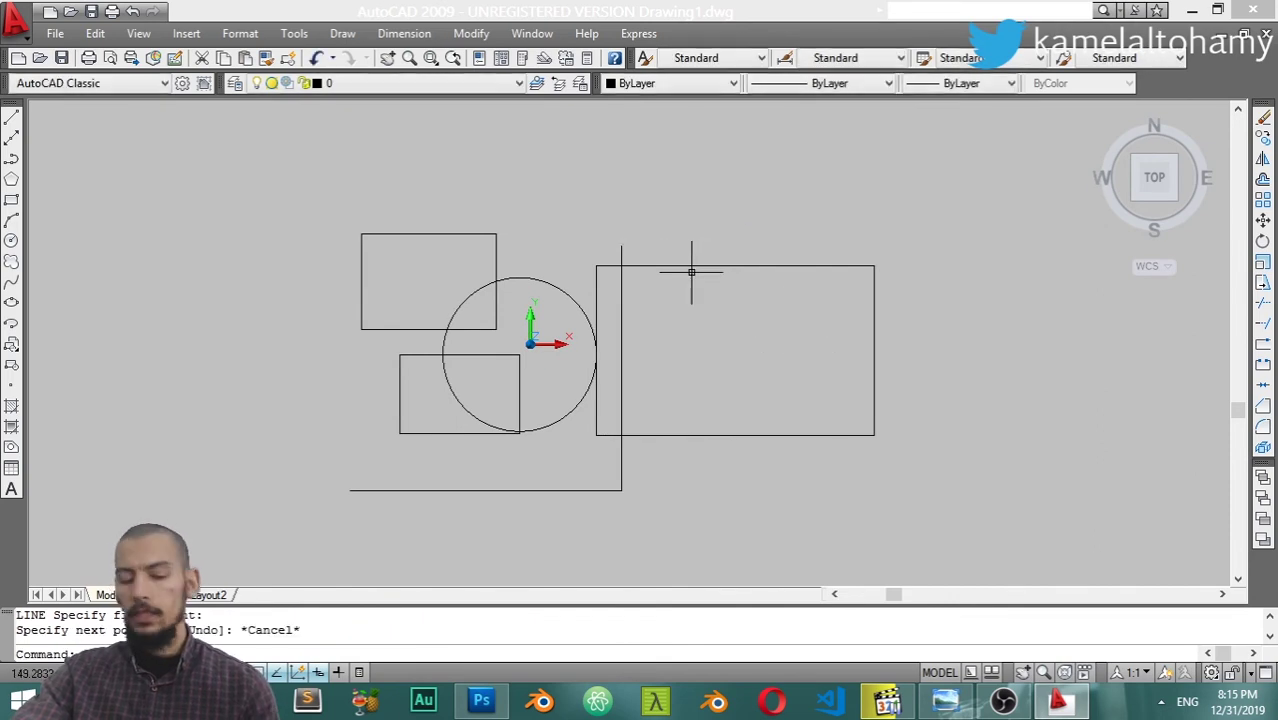
{"action": "type", "text": "l"}
{"action": "key", "text": "Return"}
{"action": "right_click", "coordinate": [762, 262], "text": "shift"}
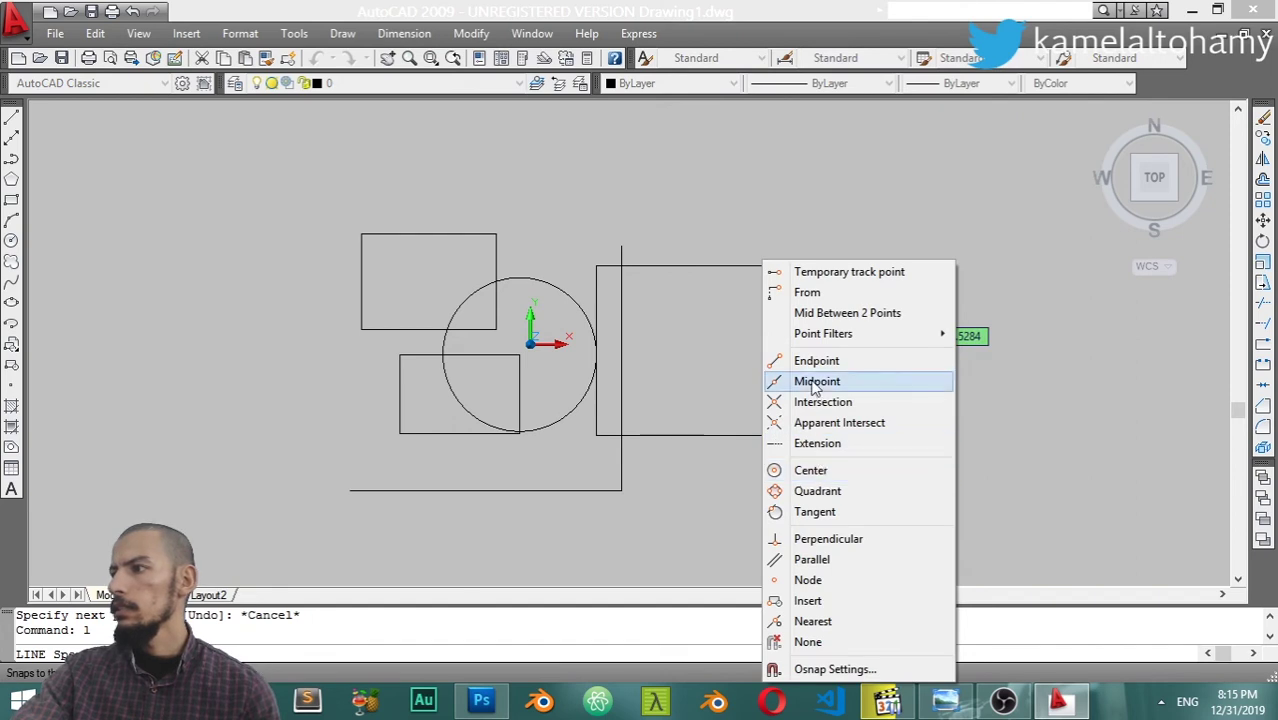
{"action": "left_click", "coordinate": [815, 381]}
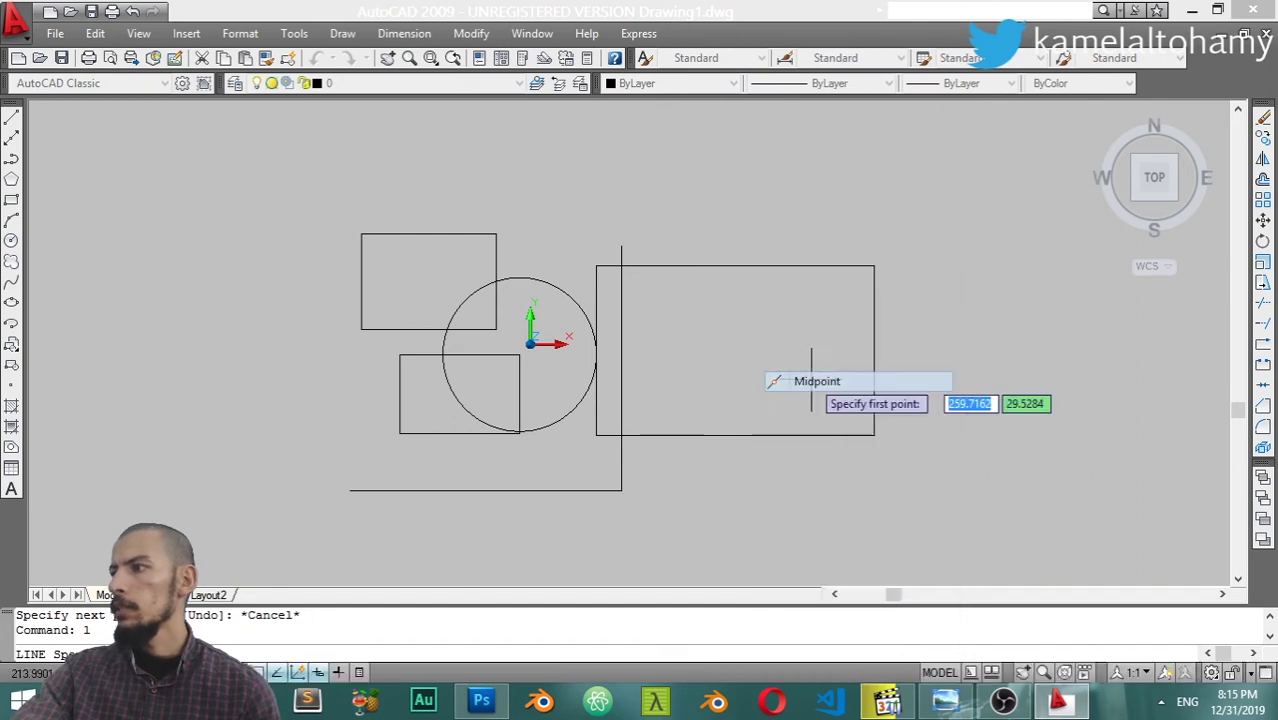
{"action": "left_click", "coordinate": [734, 266]}
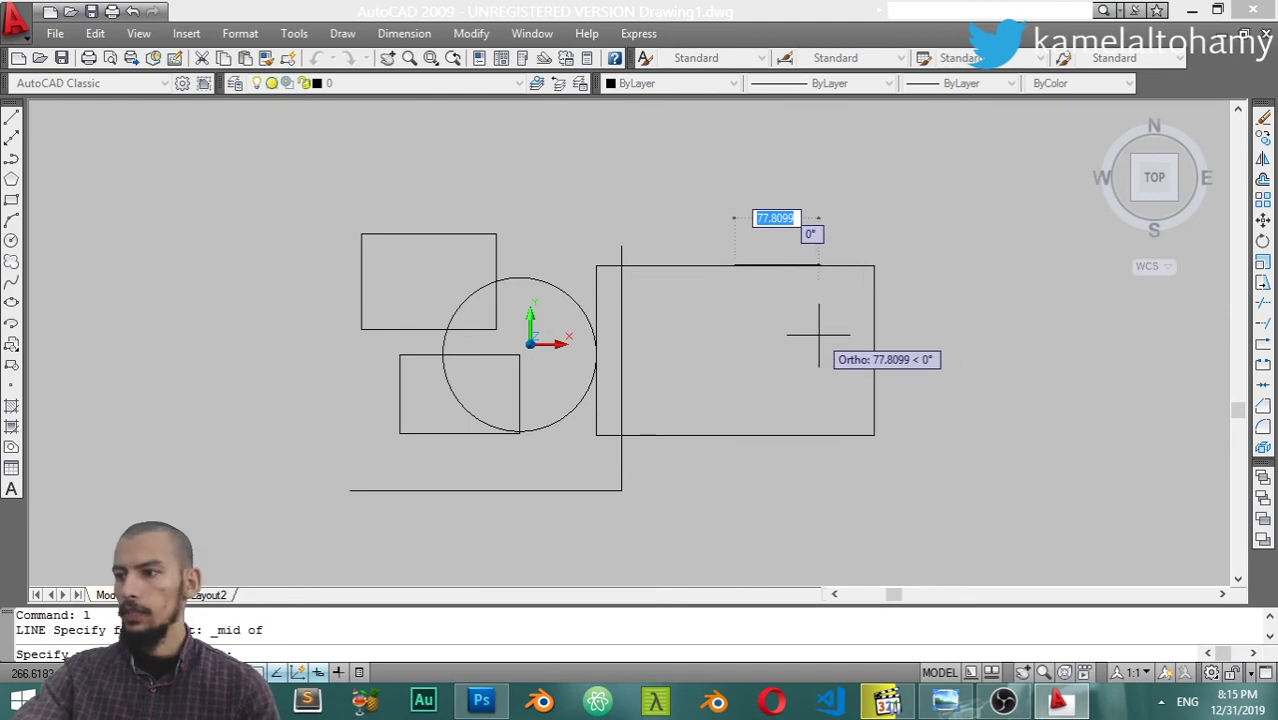
{"action": "key", "text": "F8"}
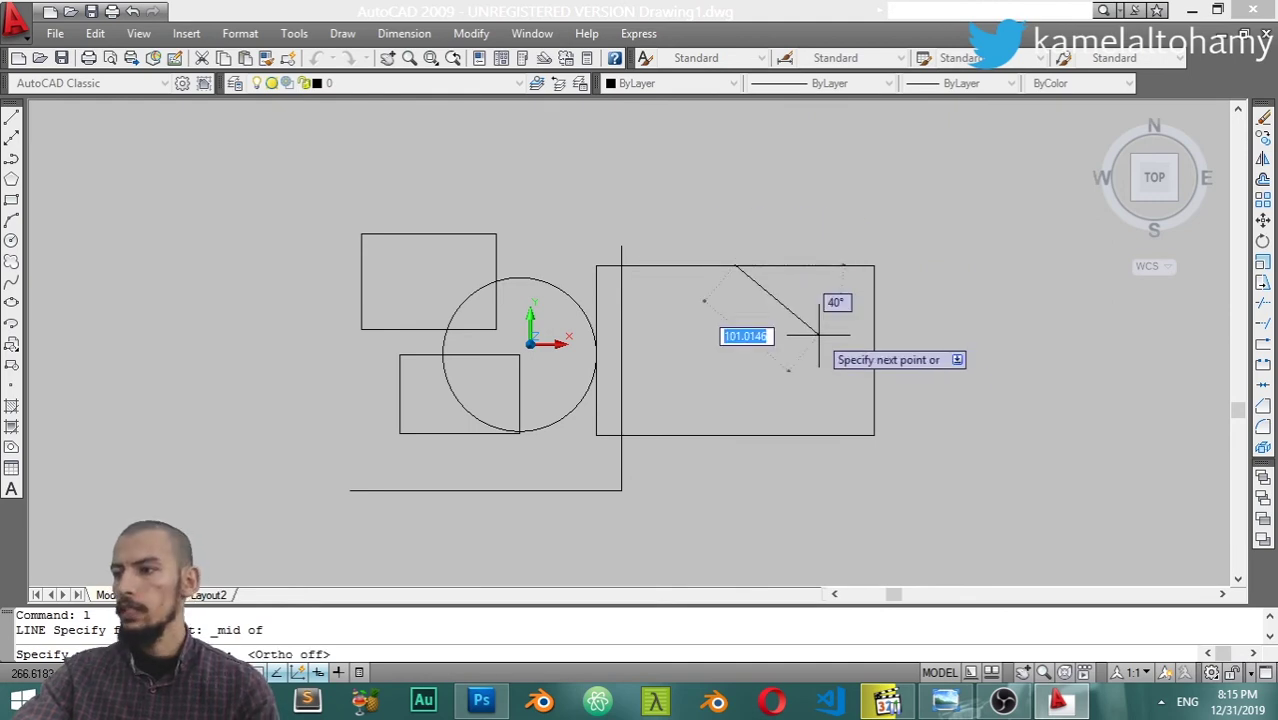
{"action": "right_click", "coordinate": [880, 358], "text": "shift"}
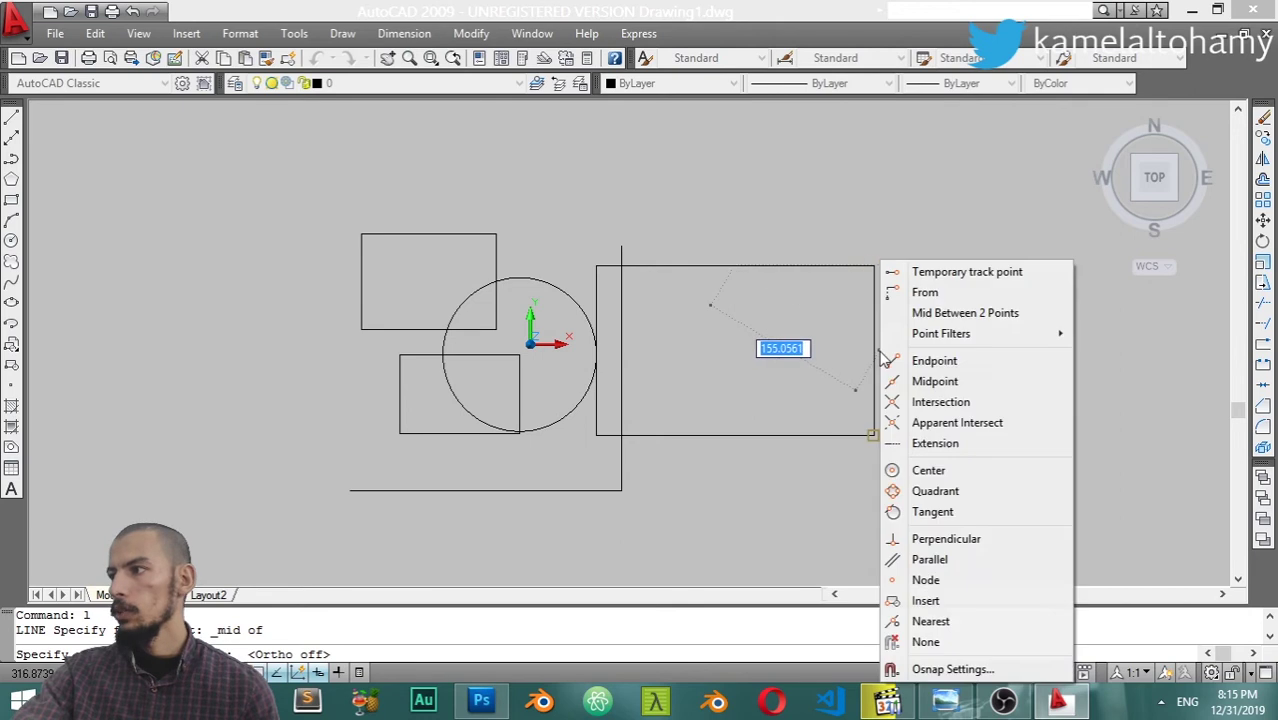
{"action": "left_click", "coordinate": [932, 381]}
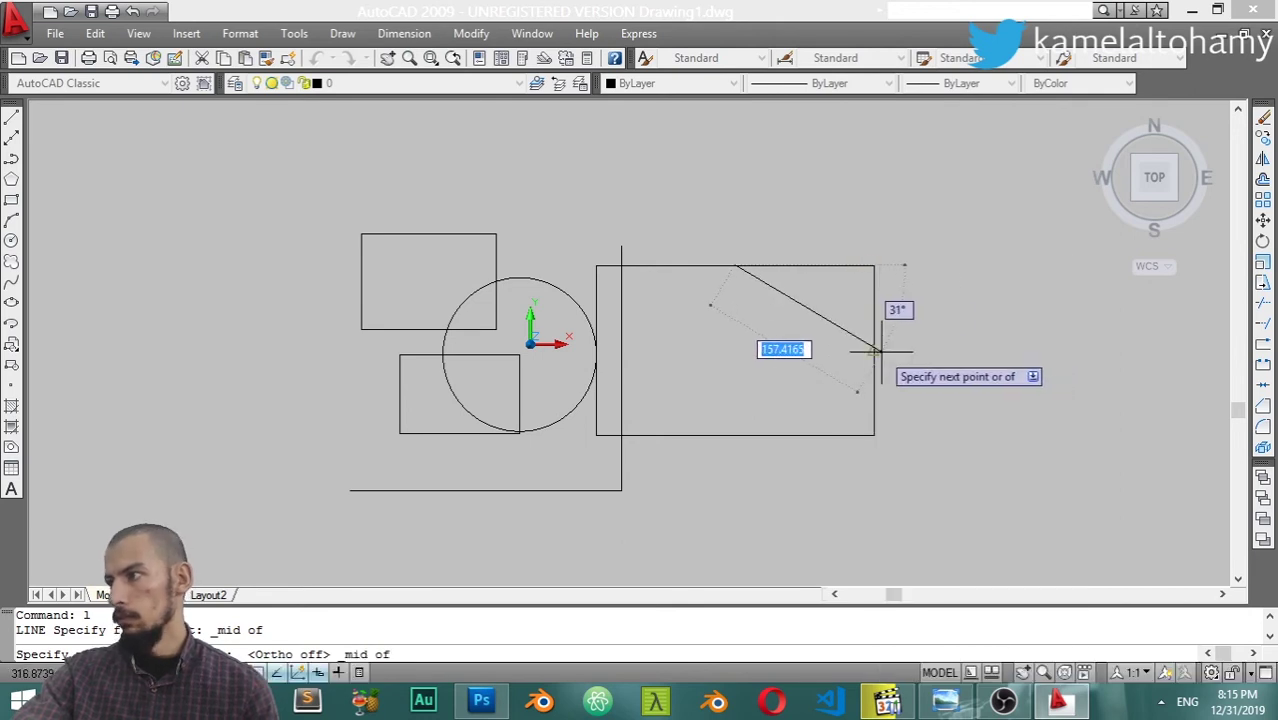
{"action": "left_click", "coordinate": [873, 350]}
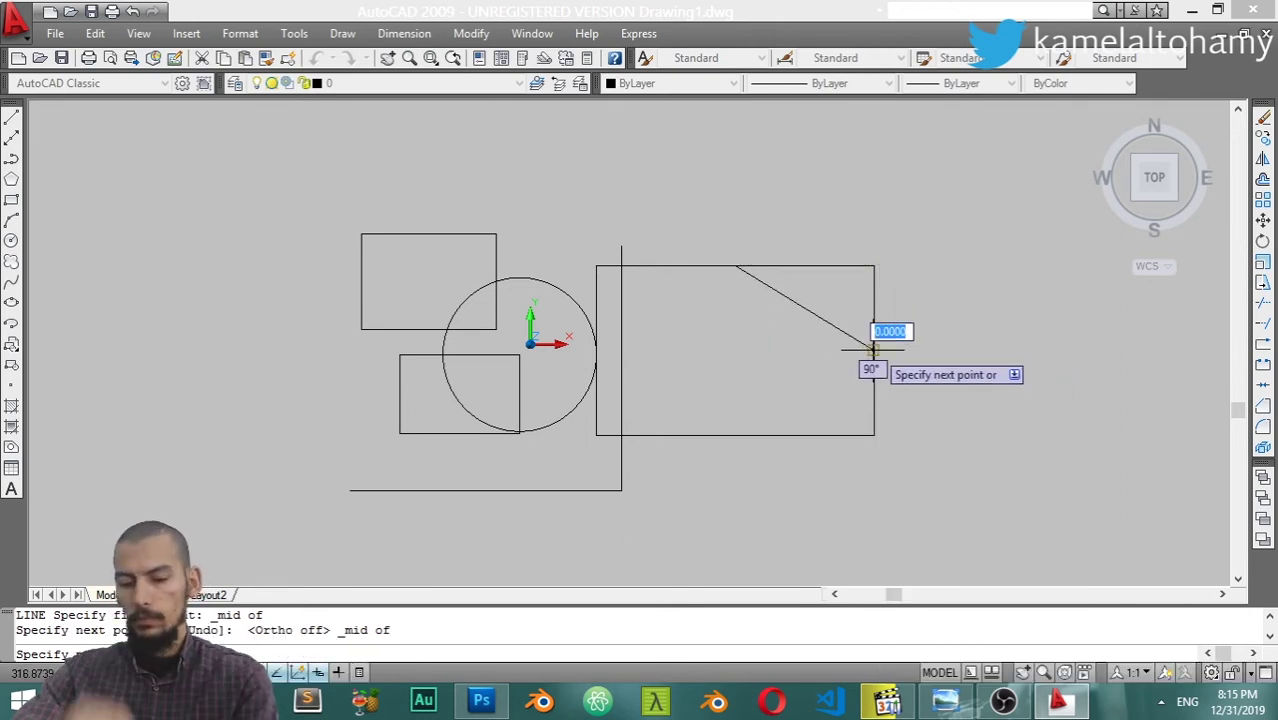
{"action": "key", "text": "Return"}
Trim away the right edge's upper part above the diagonal
{"action": "key", "text": "Return"}
{"action": "key", "text": "Return"}
{"action": "left_click", "coordinate": [913, 253]}
{"action": "left_click", "coordinate": [833, 281]}
{"action": "key", "text": "Escape"}
{"action": "left_click", "coordinate": [884, 251]}
{"action": "left_click", "coordinate": [830, 271]}
{"action": "key", "text": "Escape"}
{"action": "key", "text": "Return"}
{"action": "key", "text": "Return"}
{"action": "left_click", "coordinate": [858, 245]}
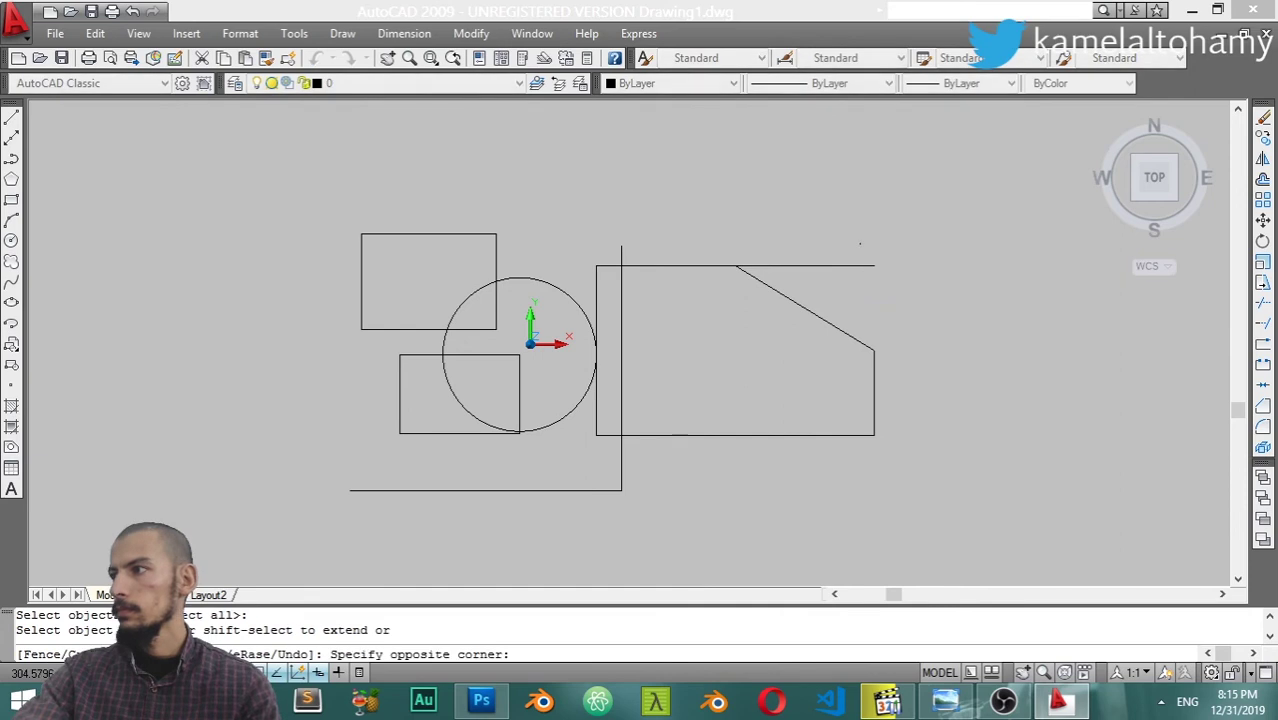
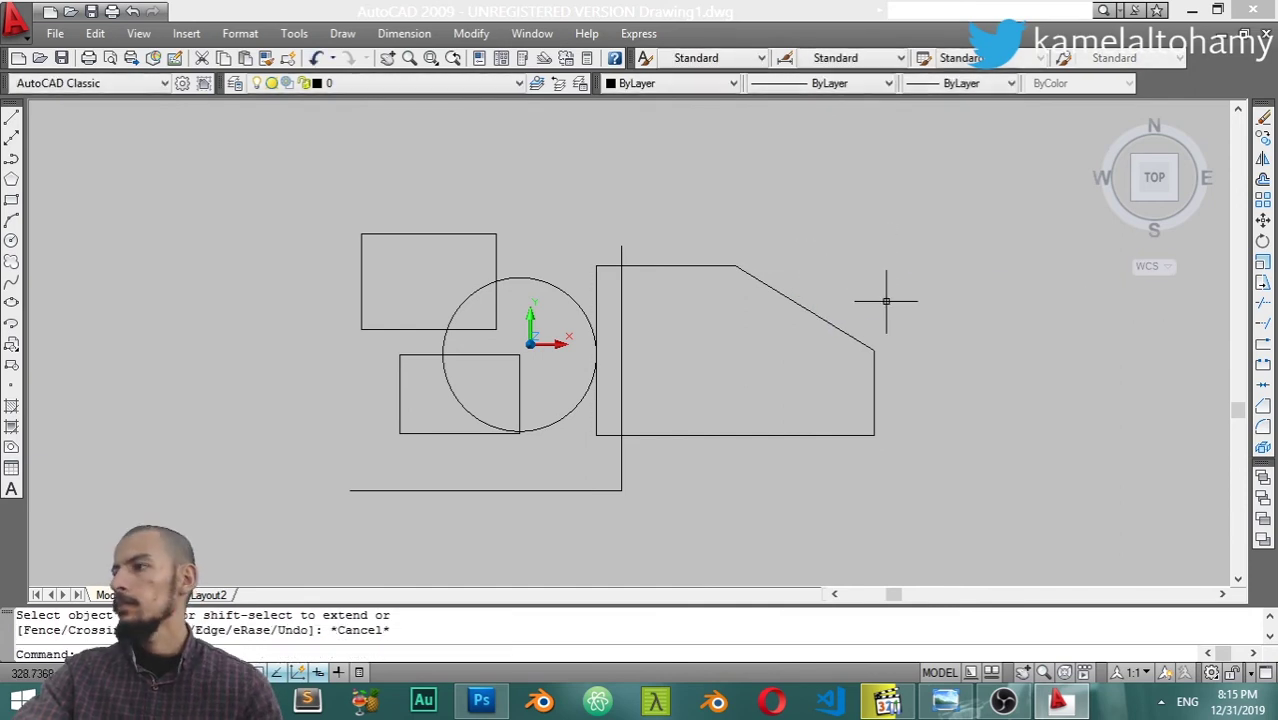
Review the trimmed rectangles, cancel the stray selection and open the Draw menu
{"action": "scroll", "coordinate": [834, 262], "scroll_direction": "up", "scroll_amount": 3}
{"action": "middle_click_drag", "start_coordinate": [830, 300], "coordinate": [762, 251]}
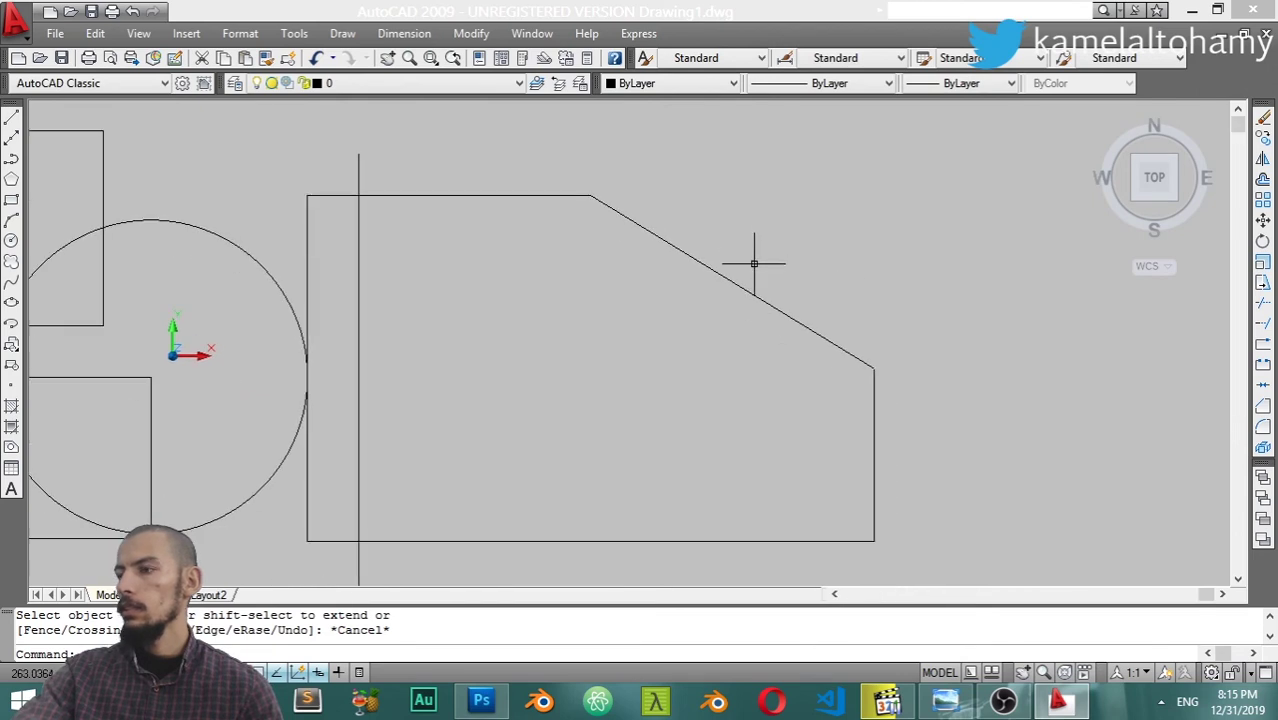
{"action": "scroll", "coordinate": [756, 262], "scroll_direction": "down", "scroll_amount": 5}
{"action": "left_click", "coordinate": [902, 277]}
{"action": "left_click", "coordinate": [688, 376]}
{"action": "key", "text": "Escape"}
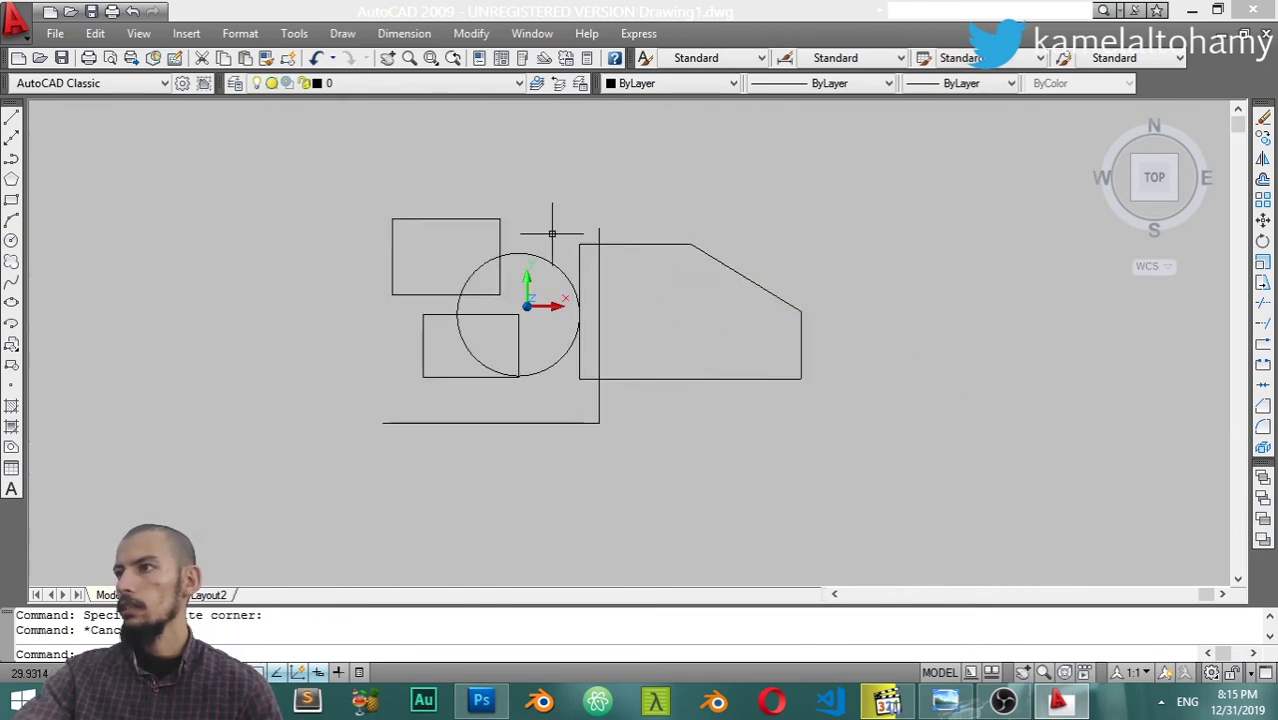
{"action": "left_click", "coordinate": [345, 34]}
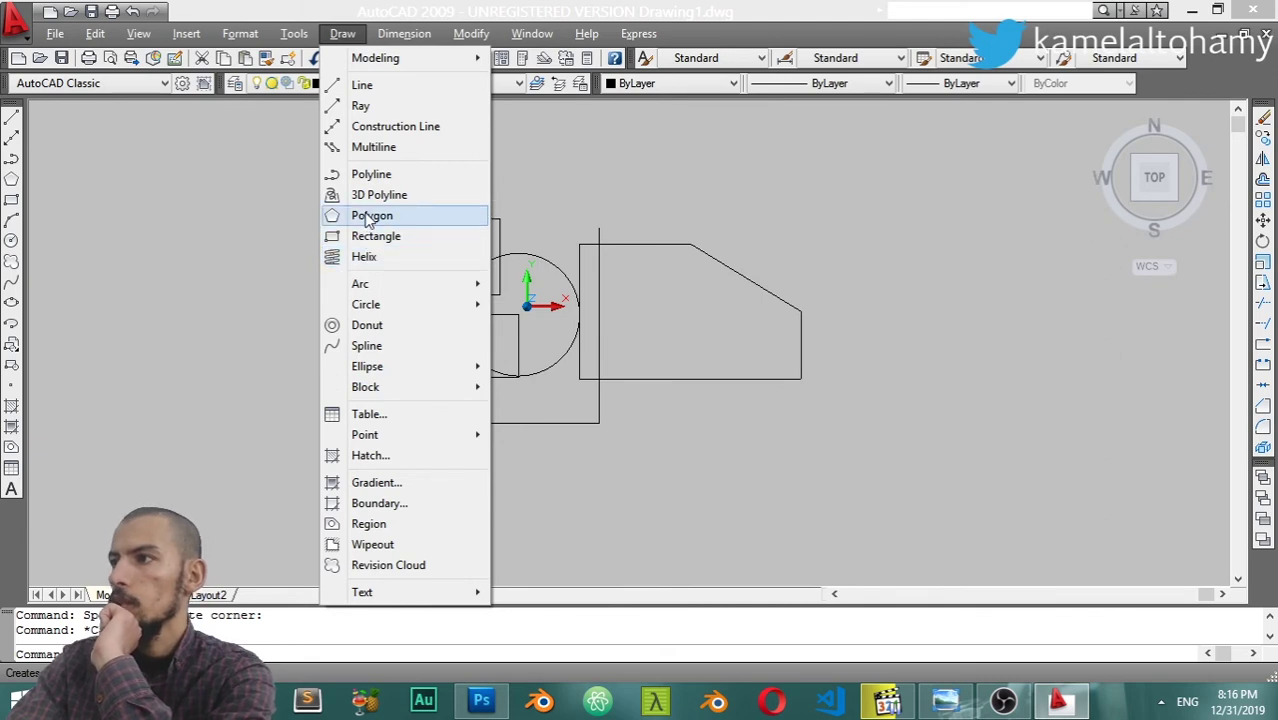
Draw an inscribed 5-sided pentagon centred on the angled shape's top corner, radius set with Ortho
{"action": "left_click", "coordinate": [368, 215]}
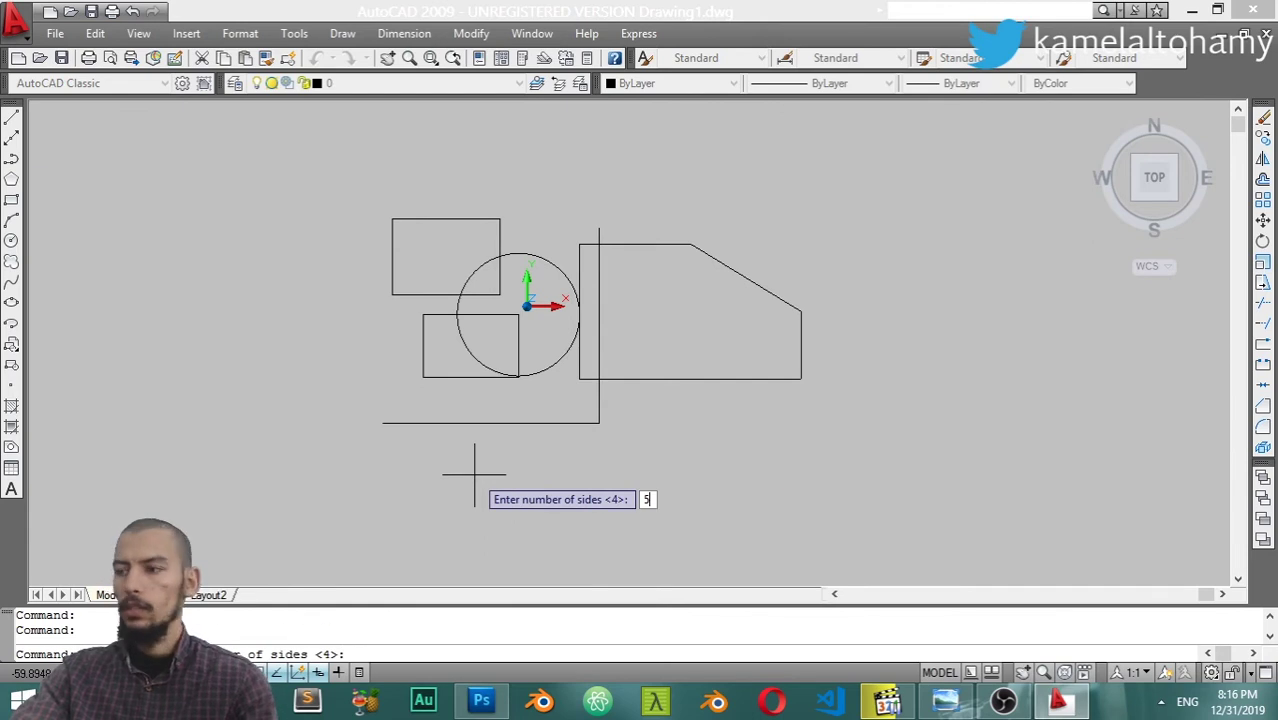
{"action": "key", "text": "Return"}
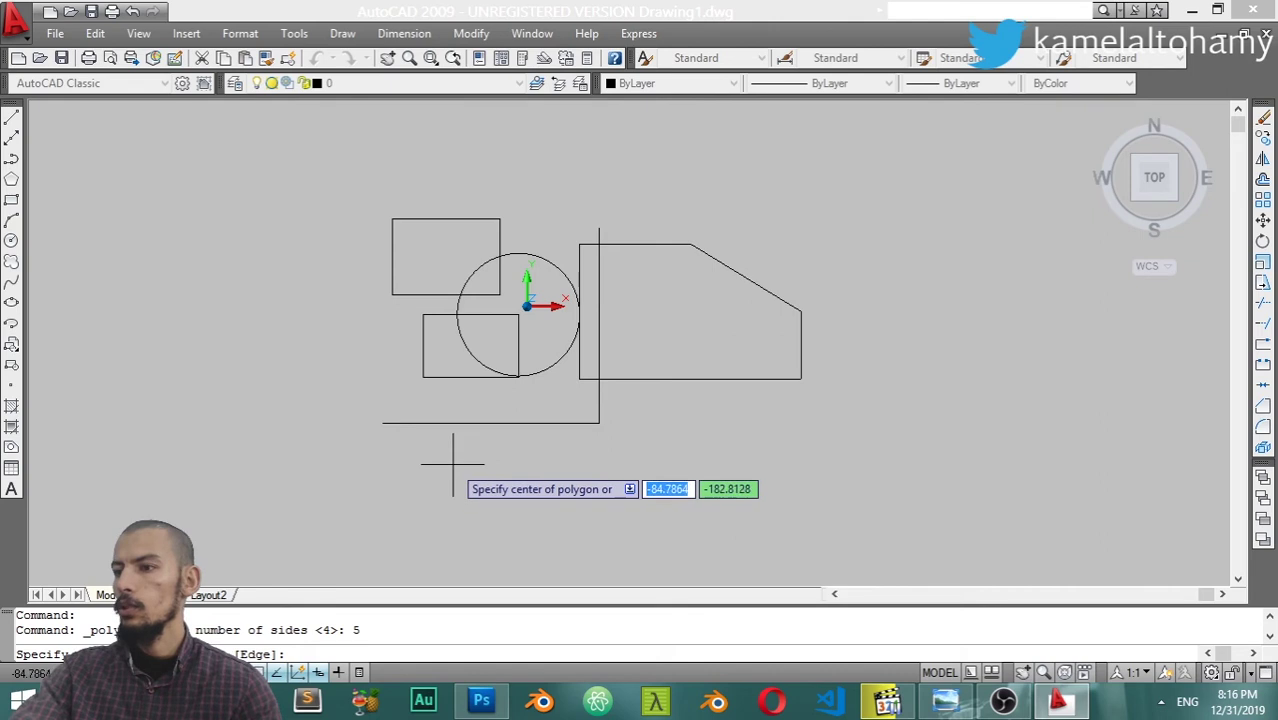
{"action": "scroll", "coordinate": [637, 340], "scroll_direction": "up", "scroll_amount": 3}
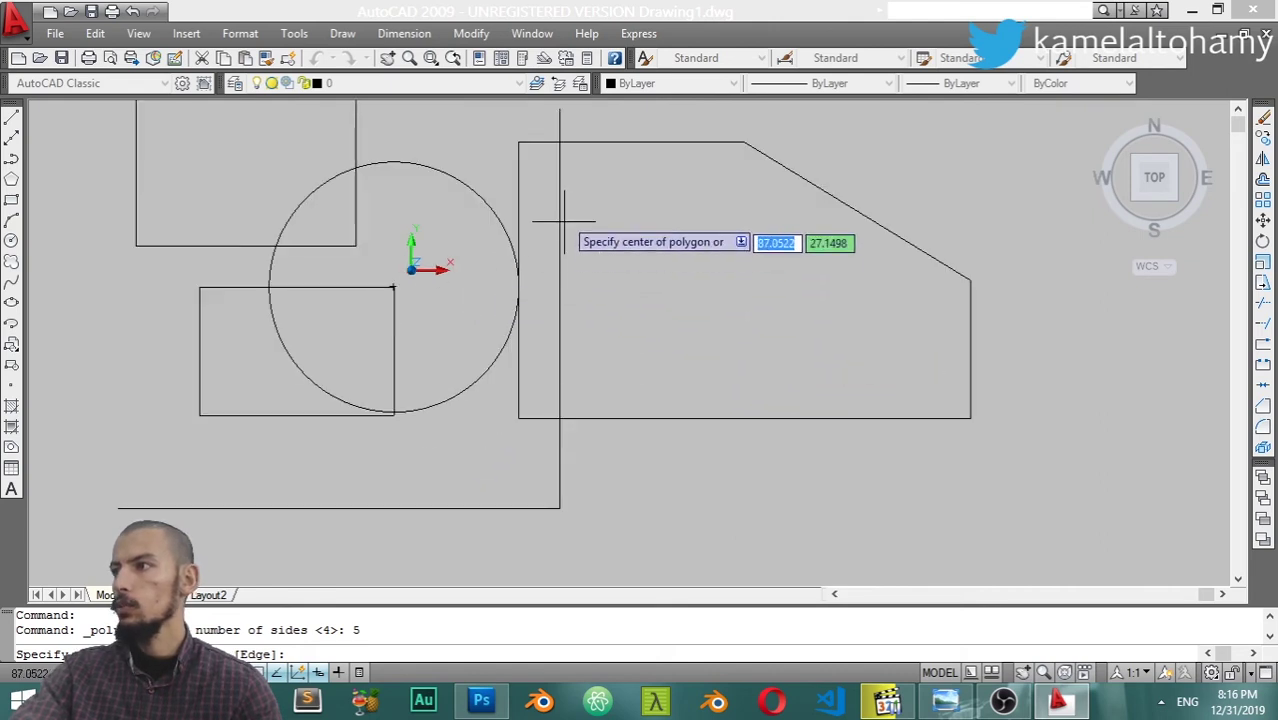
{"action": "left_click", "coordinate": [750, 141]}
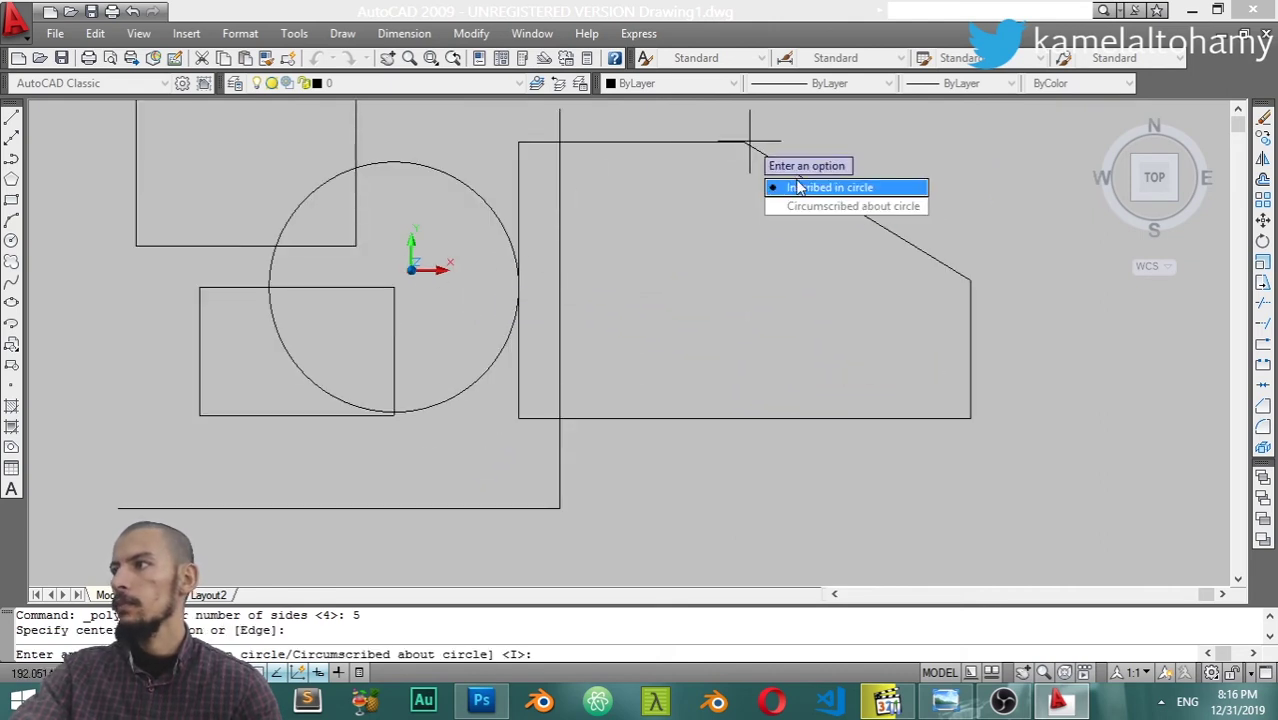
{"action": "left_click", "coordinate": [799, 187]}
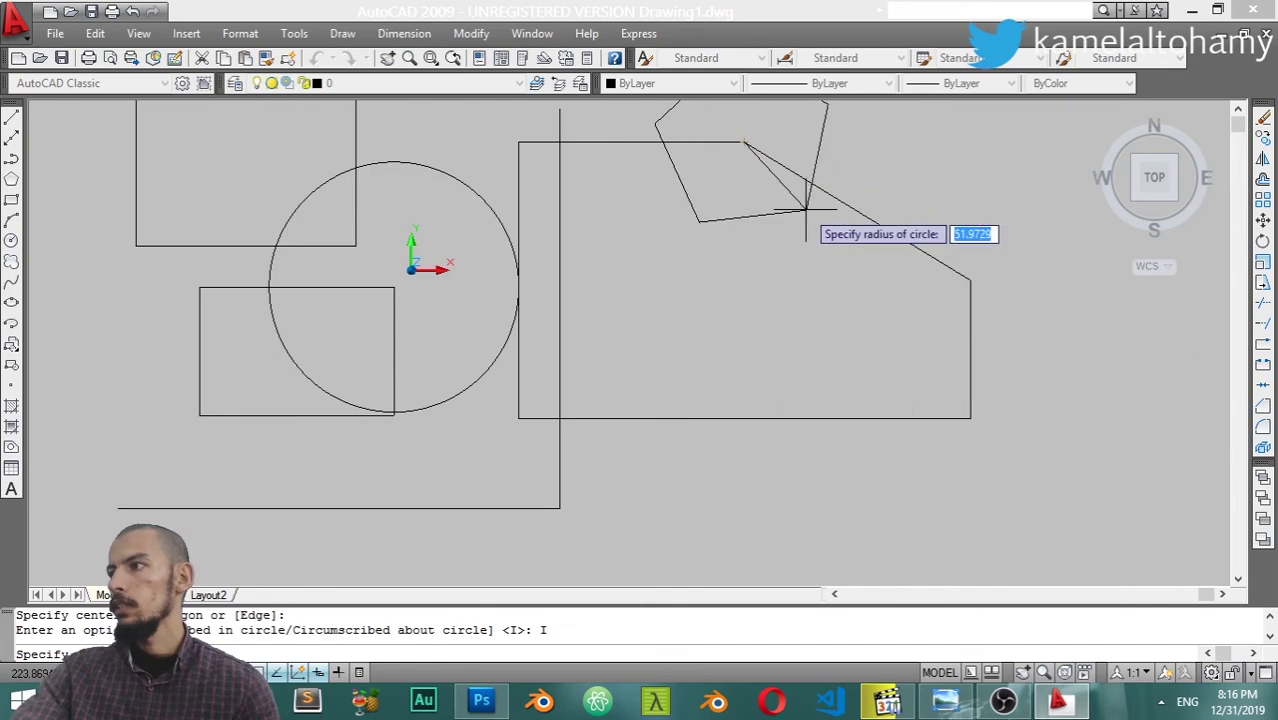
{"action": "key", "text": "F8"}
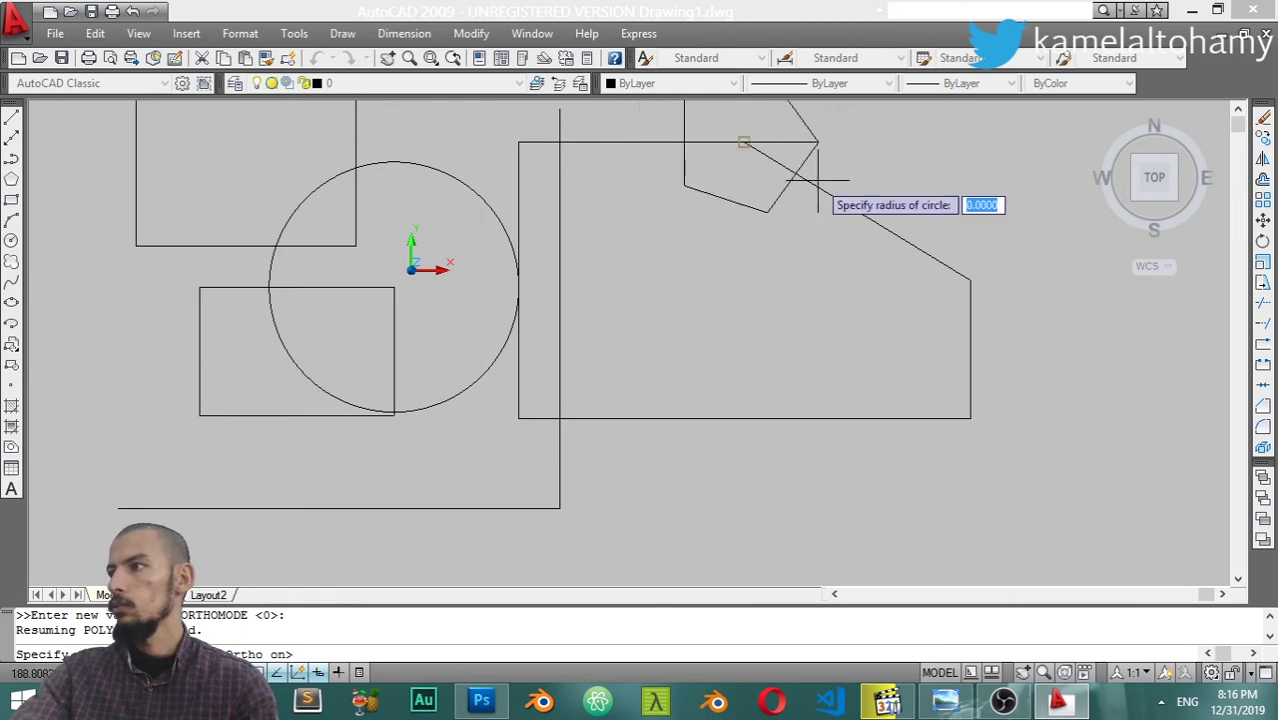
{"action": "left_click", "coordinate": [765, 259]}
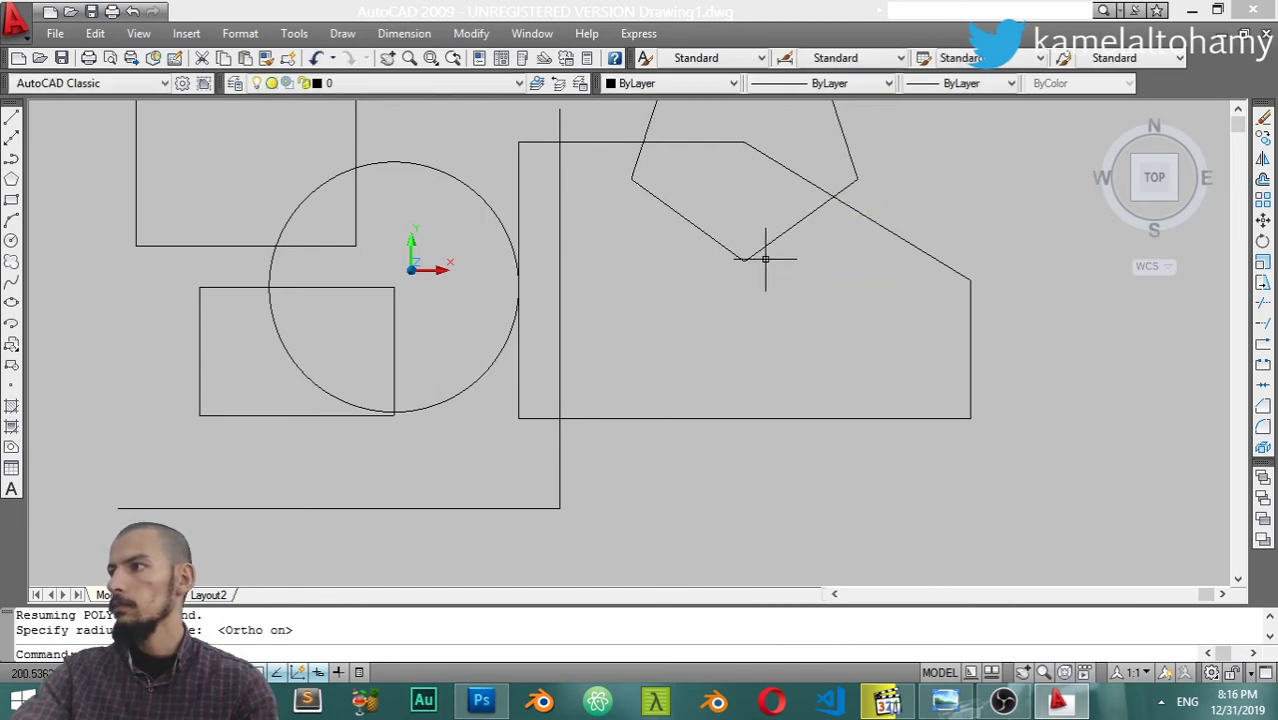
Zoom in on the new pentagon and begin a selection window over it
{"action": "scroll", "coordinate": [765, 259], "scroll_direction": "down", "scroll_amount": 5}
{"action": "scroll", "coordinate": [770, 251], "scroll_direction": "up", "scroll_amount": 2}
{"action": "scroll", "coordinate": [750, 314], "scroll_direction": "up", "scroll_amount": 4}
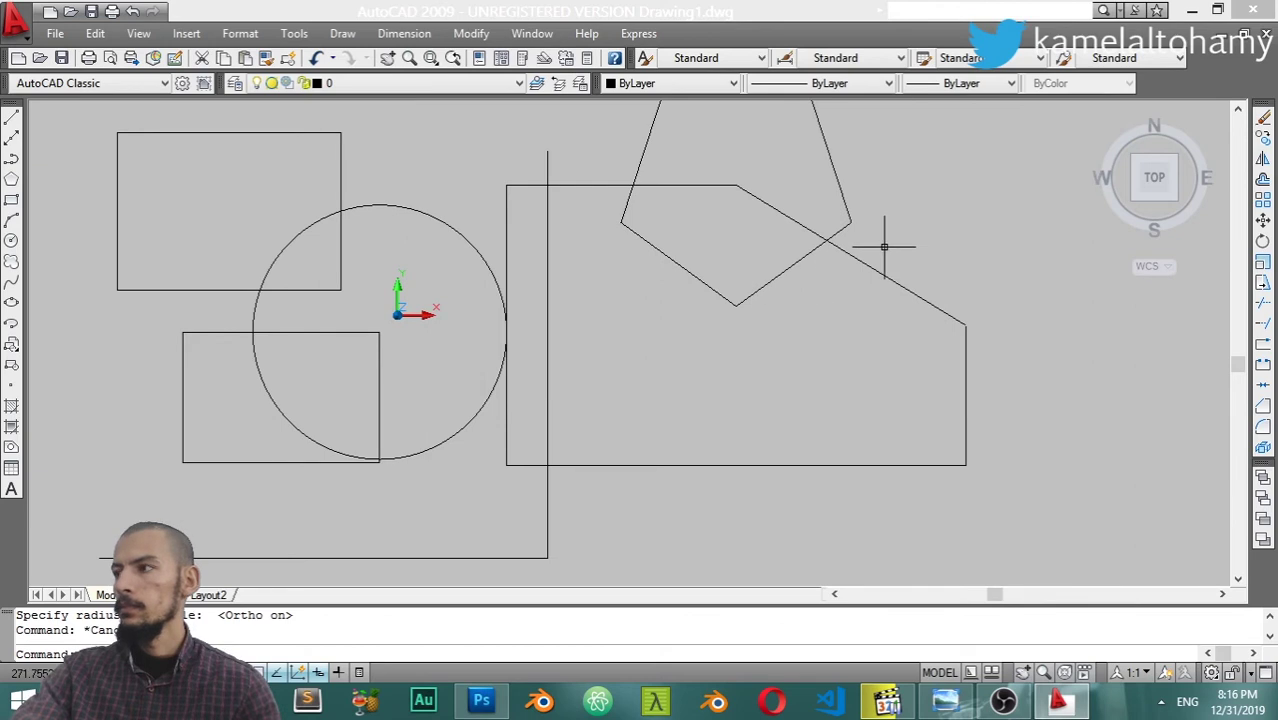
{"action": "scroll", "coordinate": [884, 246], "scroll_direction": "down", "scroll_amount": 5}
{"action": "scroll", "coordinate": [789, 359], "scroll_direction": "up", "scroll_amount": 1}
{"action": "scroll", "coordinate": [835, 270], "scroll_direction": "up", "scroll_amount": 2}
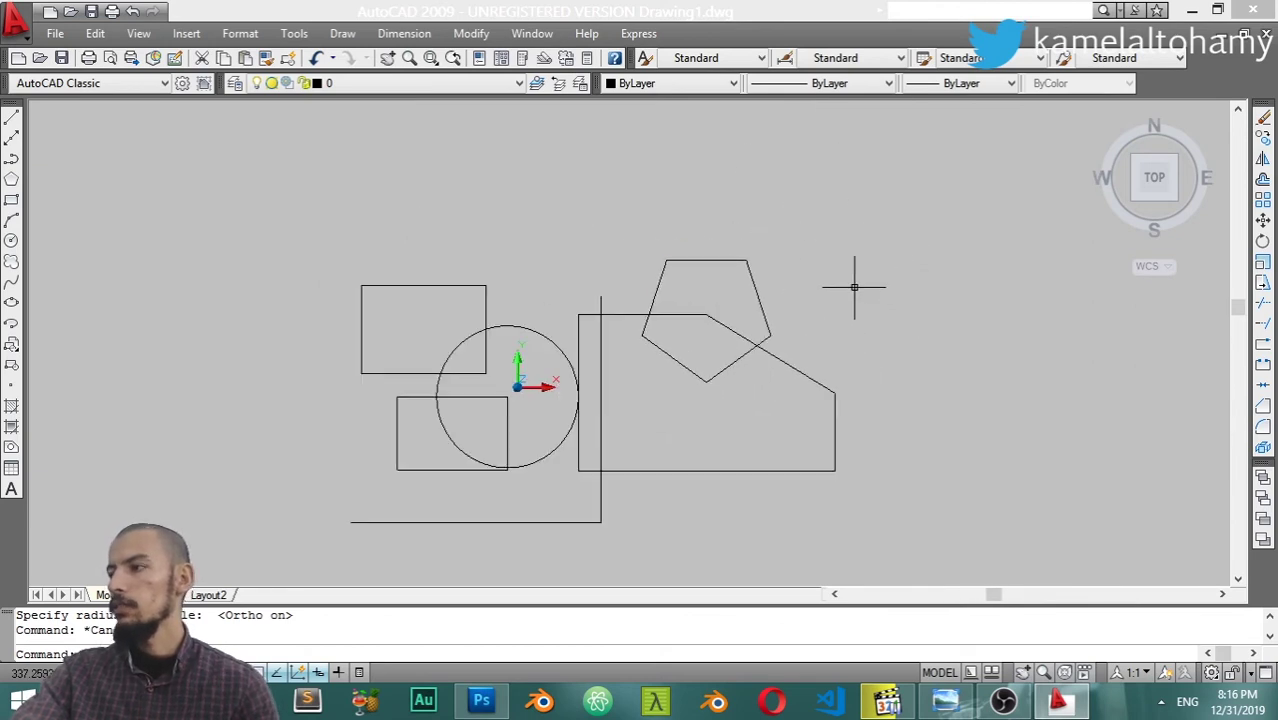
{"action": "scroll", "coordinate": [836, 268], "scroll_direction": "up", "scroll_amount": 2}
{"action": "left_click", "coordinate": [781, 214]}
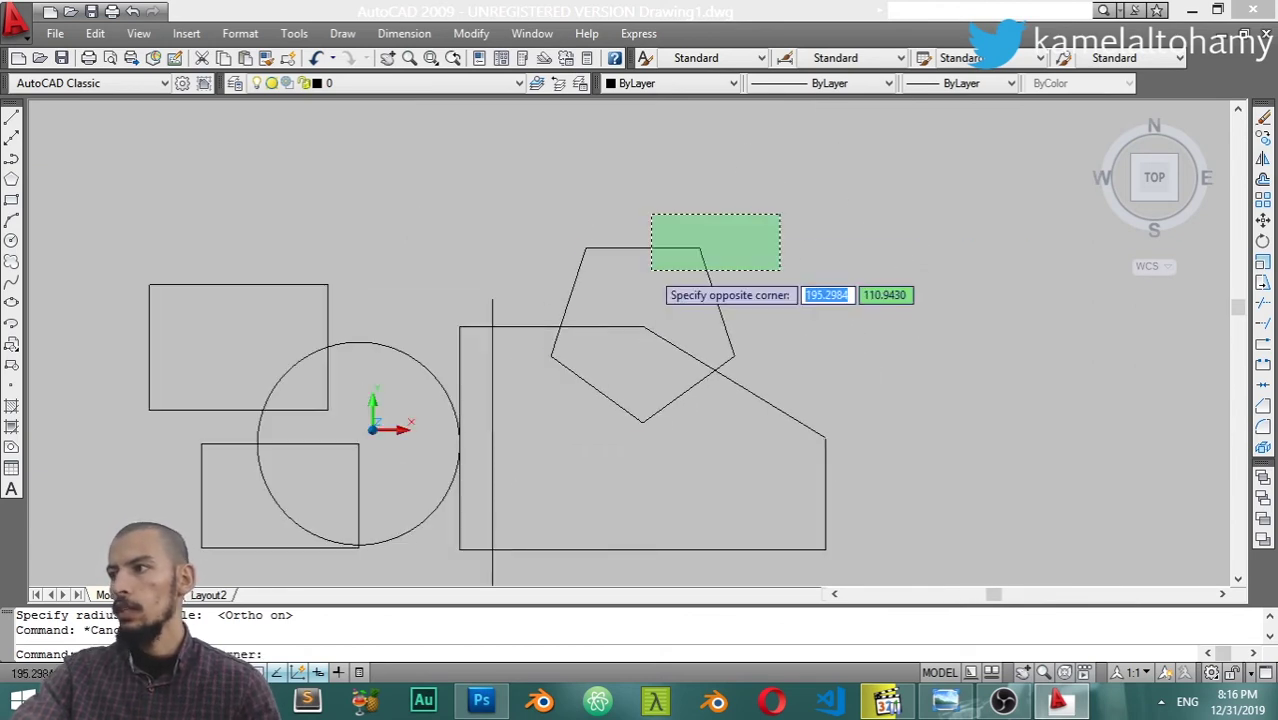
Offset the pentagon 25 units both outward and inward, giving three concentric pentagons
{"action": "left_click", "coordinate": [651, 270]}
{"action": "key", "text": "Return"}
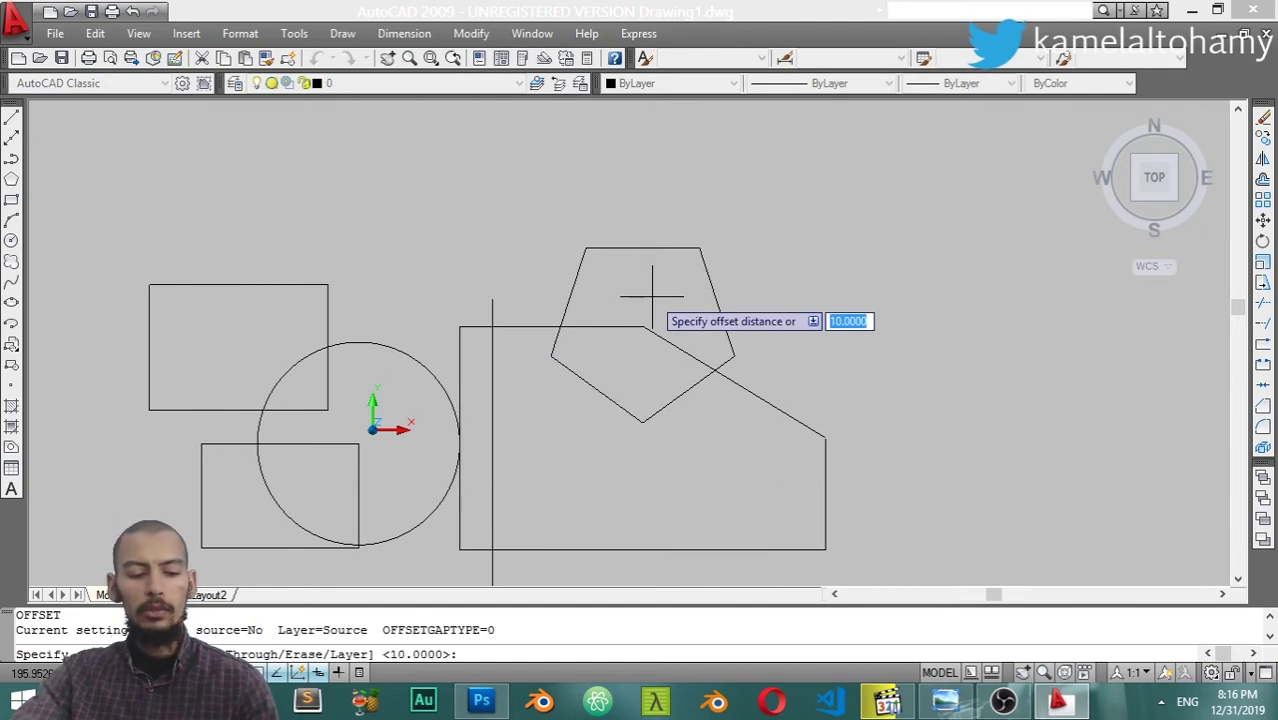
{"action": "key", "text": "Return"}
{"action": "left_click", "coordinate": [652, 296]}
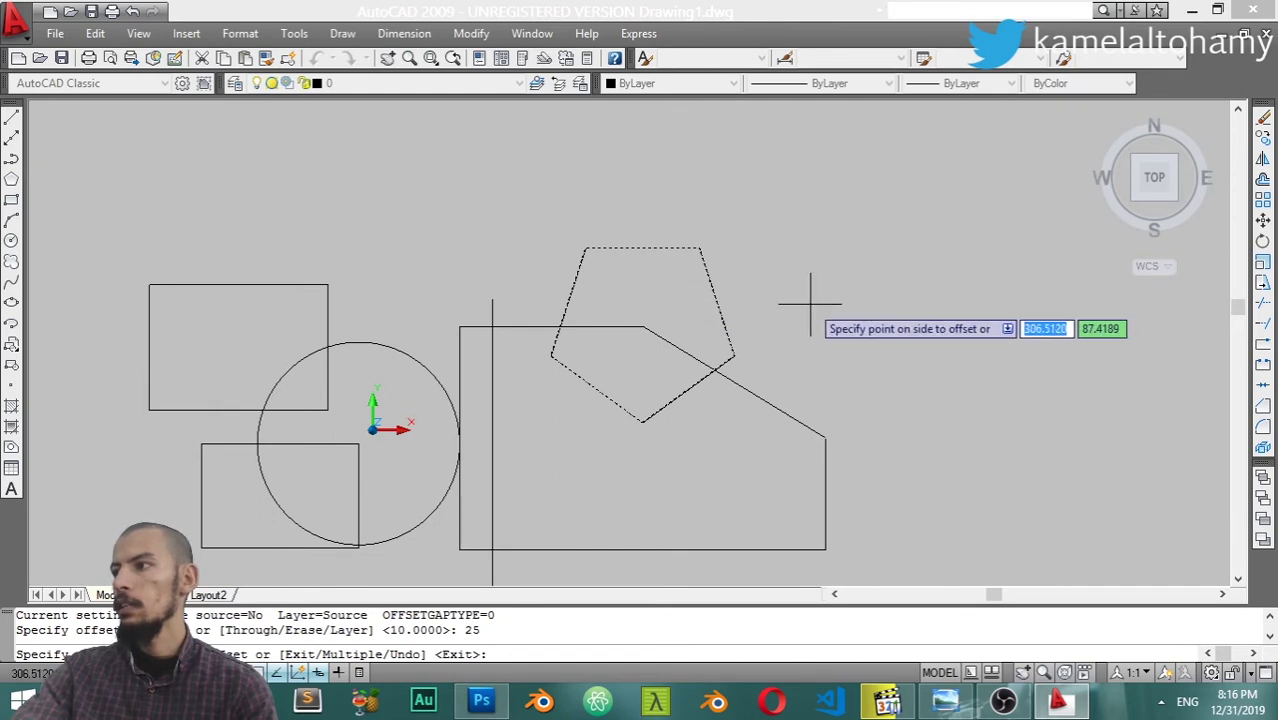
{"action": "left_click", "coordinate": [815, 298]}
{"action": "left_click", "coordinate": [727, 318]}
{"action": "left_click", "coordinate": [678, 292]}
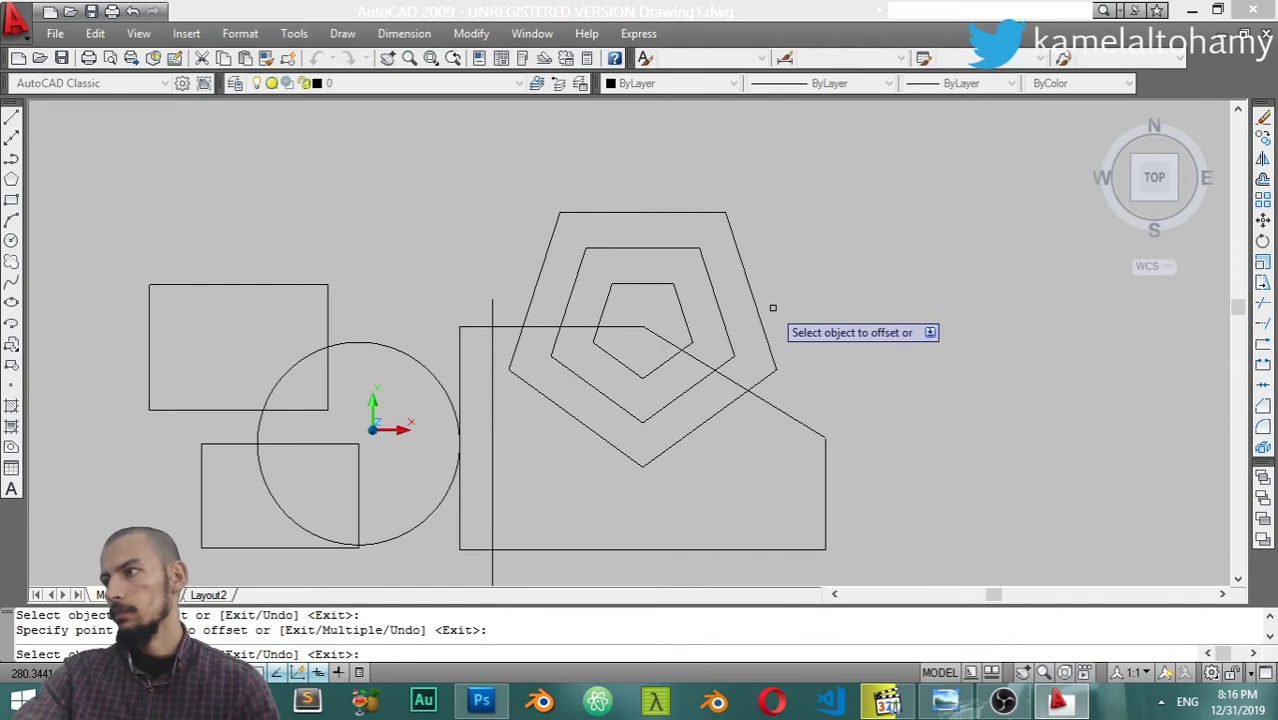
{"action": "key", "text": "Escape"}
{"action": "scroll", "coordinate": [772, 308], "scroll_direction": "down", "scroll_amount": 3}
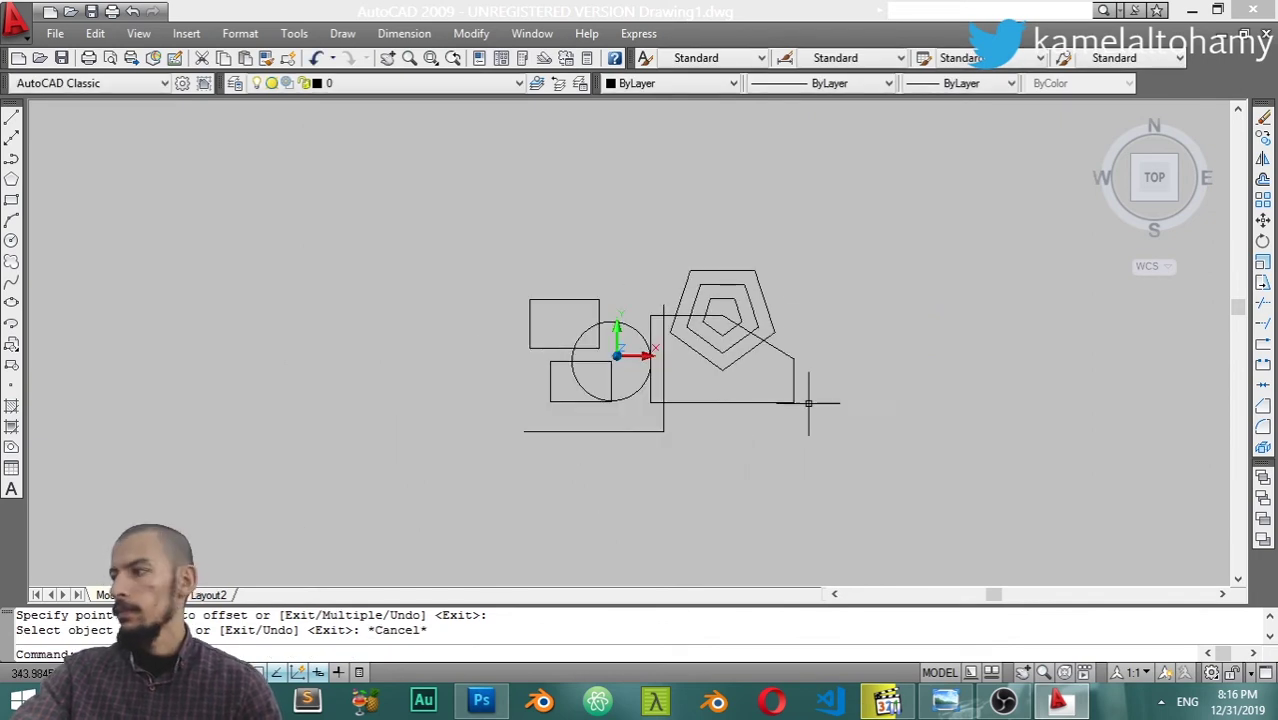
Draw a horizontal construction line through a point below the shapes
{"action": "left_click", "coordinate": [340, 35]}
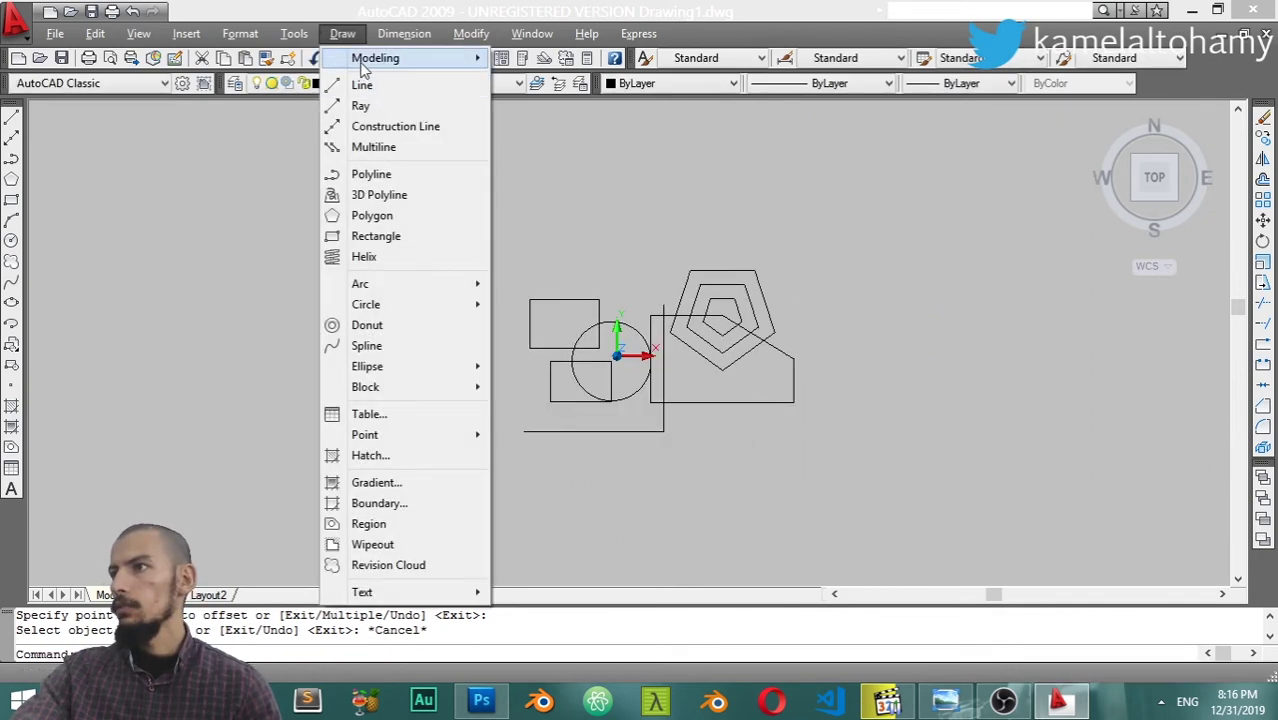
{"action": "left_click", "coordinate": [395, 127]}
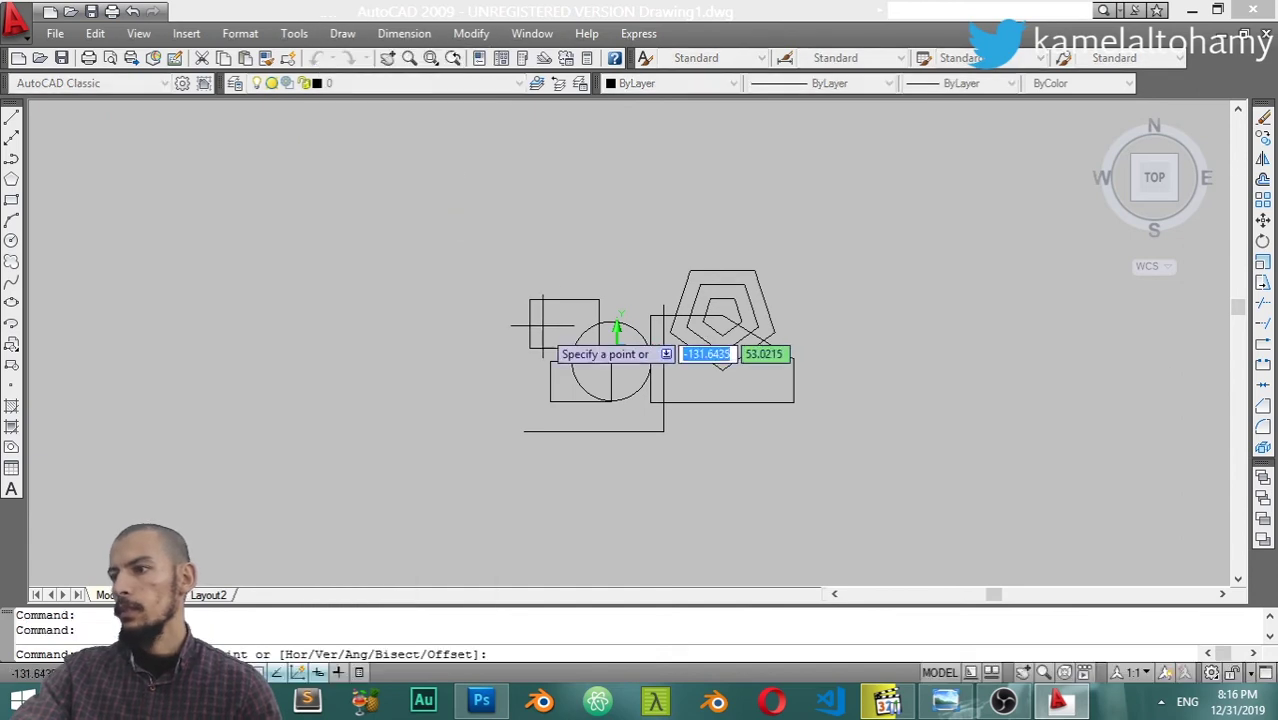
{"action": "left_click", "coordinate": [220, 488]}
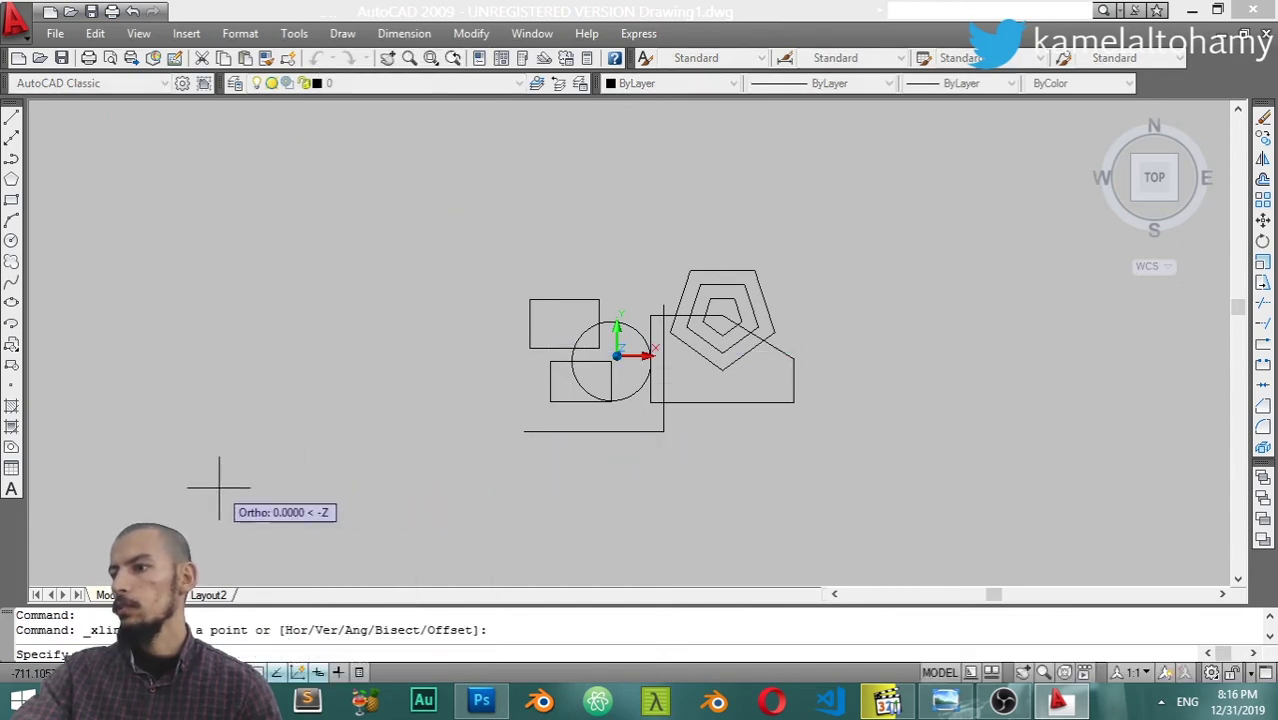
{"action": "scroll", "coordinate": [827, 457], "scroll_direction": "down", "scroll_amount": 5}
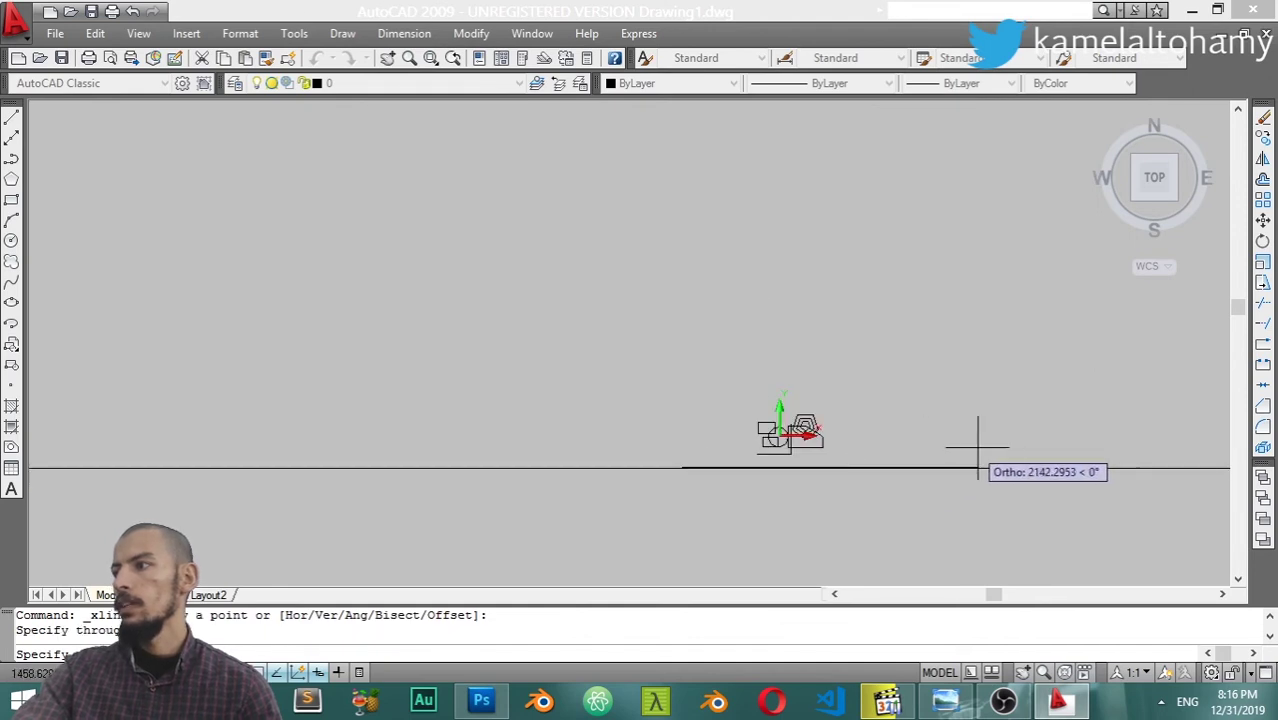
{"action": "left_click", "coordinate": [964, 445]}
{"action": "scroll", "coordinate": [916, 488], "scroll_direction": "up", "scroll_amount": 5}
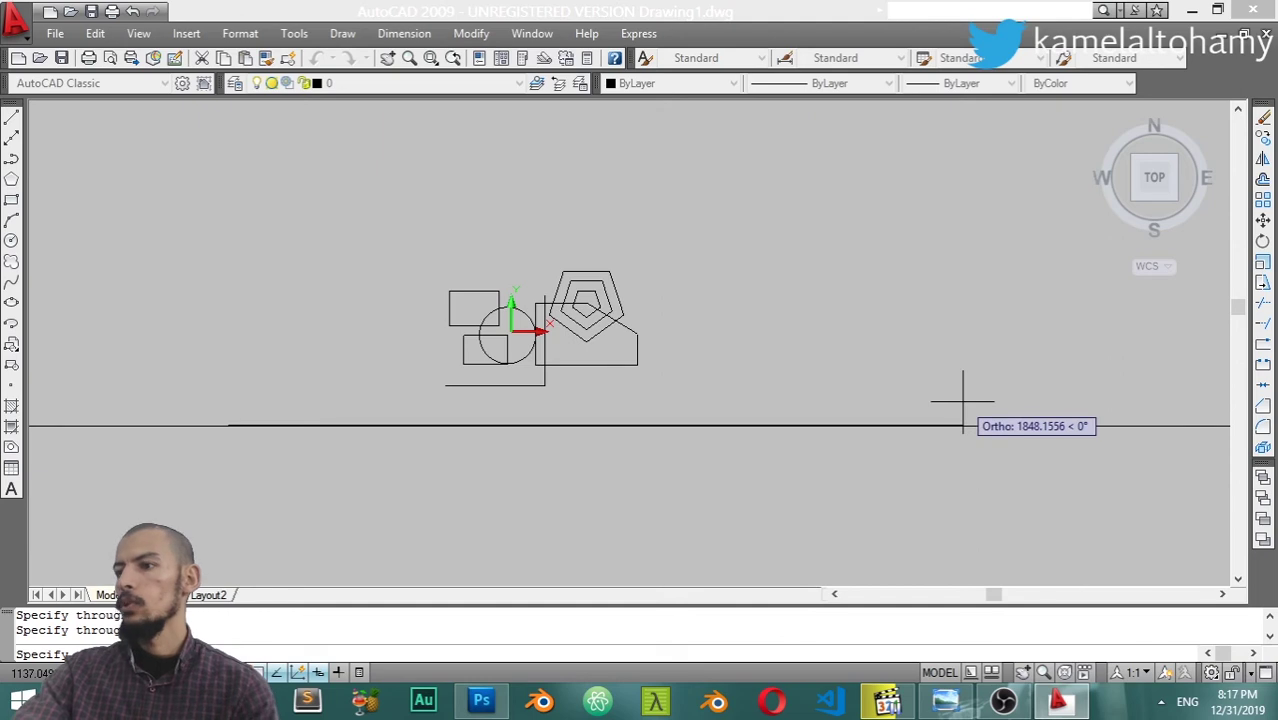
{"action": "key", "text": "Return"}
Select the horizontal construction line, then open and close the Draw menu
{"action": "left_click_drag", "start_coordinate": [933, 392], "coordinate": [825, 441]}
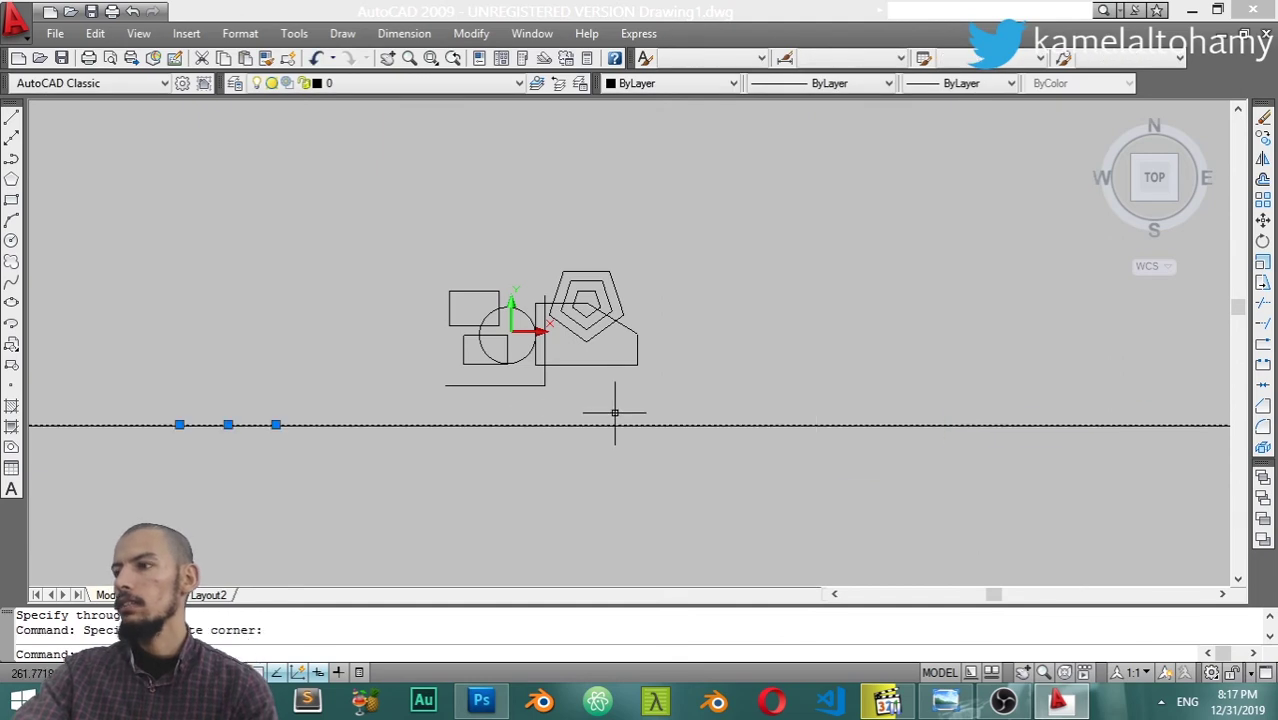
{"action": "left_click", "coordinate": [391, 432]}
{"action": "left_click", "coordinate": [391, 432]}
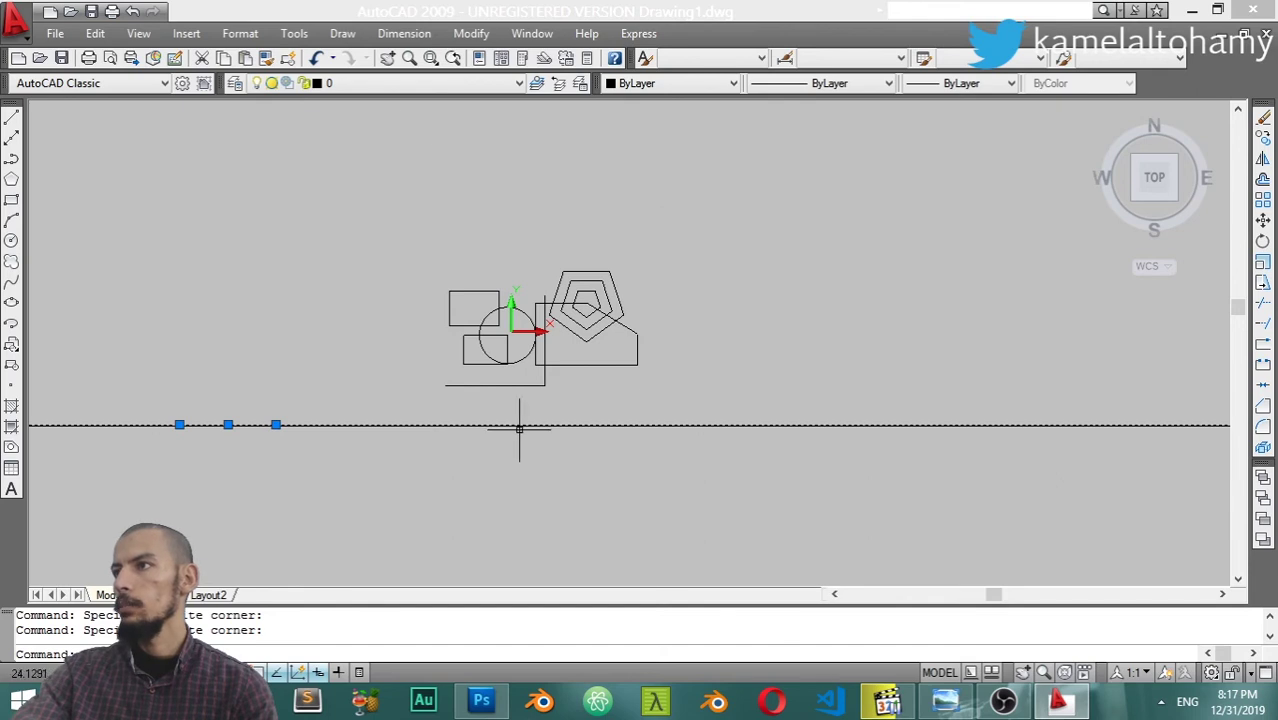
{"action": "left_click", "coordinate": [343, 34]}
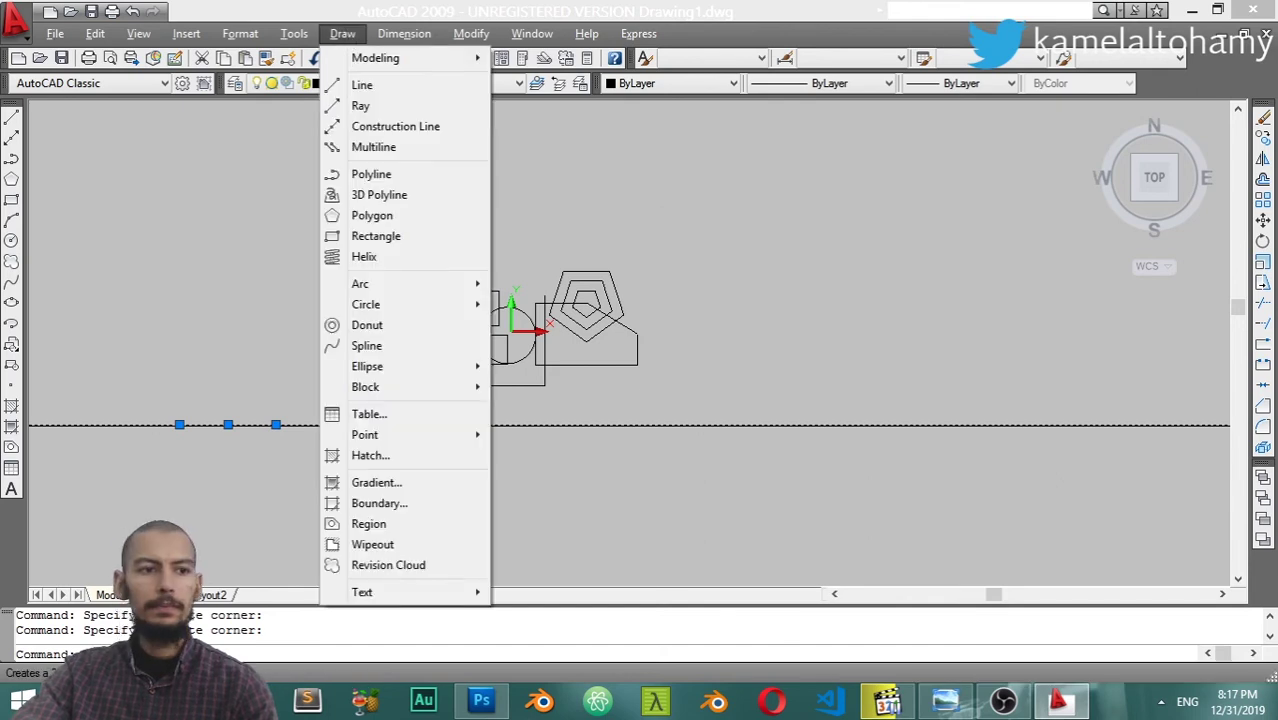
{"action": "key", "text": "Escape"}
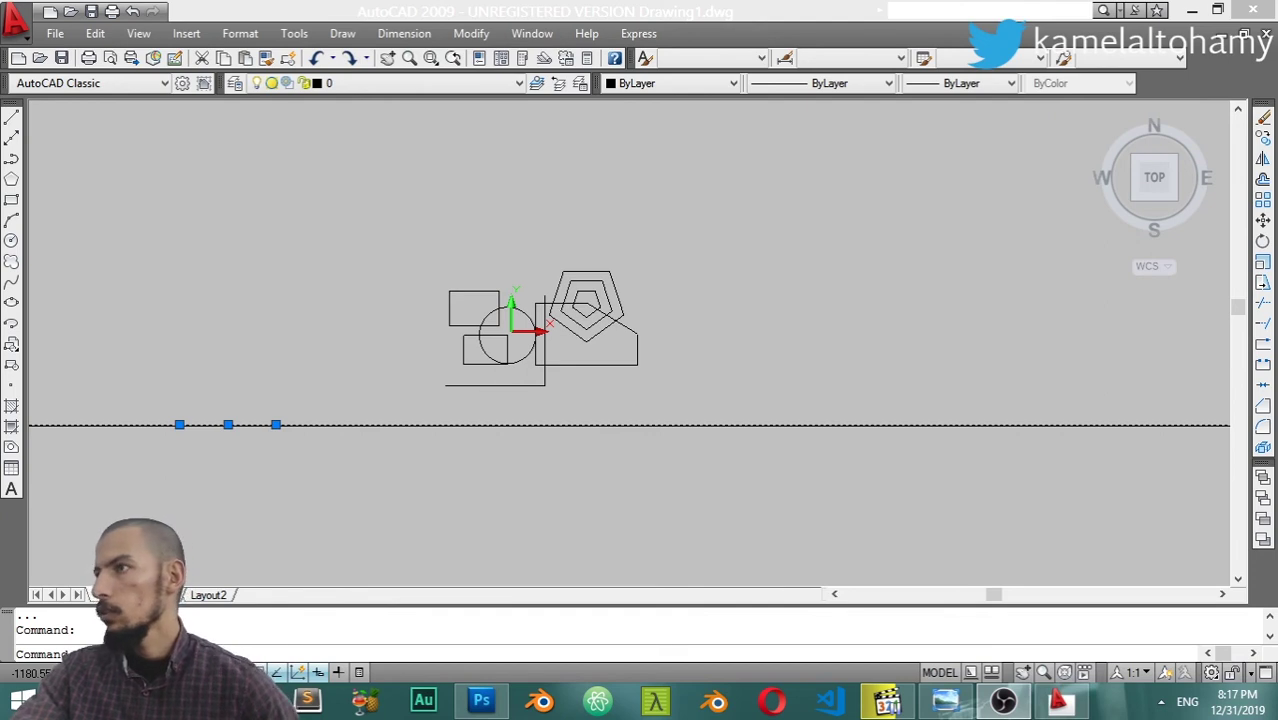
Open the Draw menu over the now-empty drawing area
{"action": "left_click", "coordinate": [360, 34]}
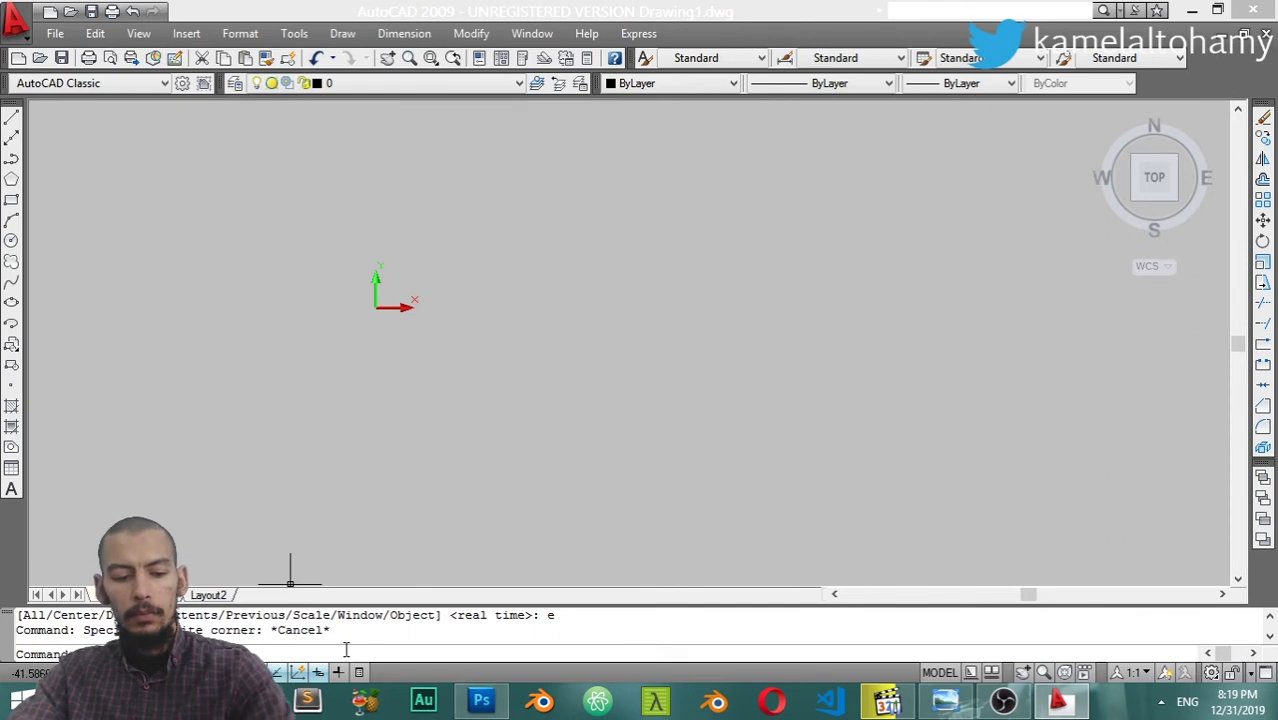
Draw a rectangle with REC and a circle below-right of it with C
{"action": "type", "text": "rec"}
{"action": "key", "text": "Return"}
{"action": "left_click", "coordinate": [199, 176]}
{"action": "left_click", "coordinate": [373, 265]}
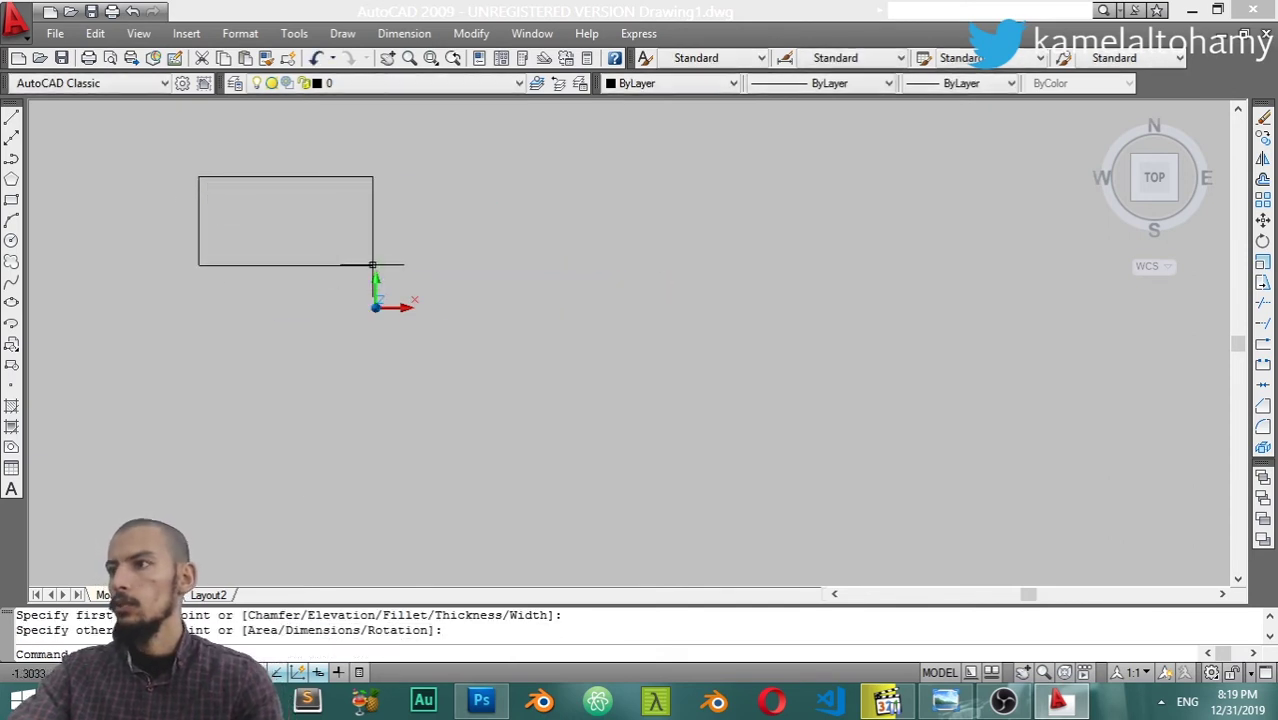
{"action": "type", "text": "c"}
{"action": "key", "text": "Return"}
{"action": "left_click", "coordinate": [497, 326]}
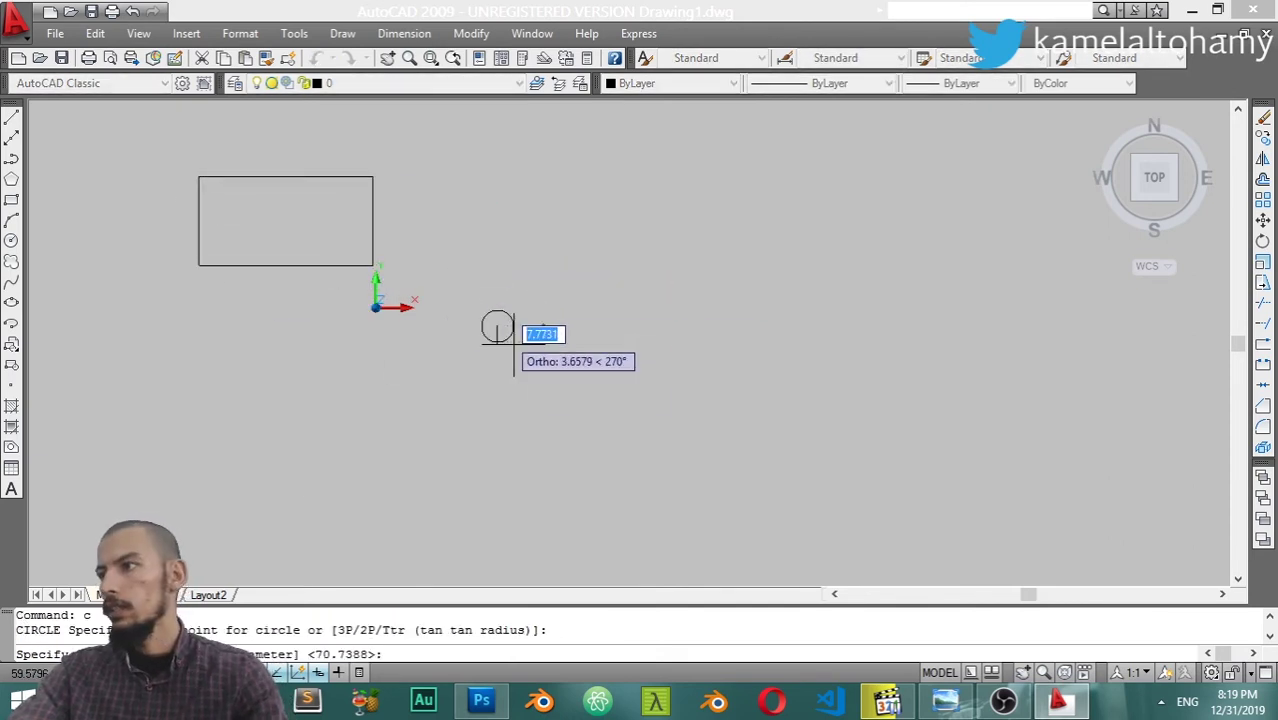
{"action": "left_click", "coordinate": [568, 366]}
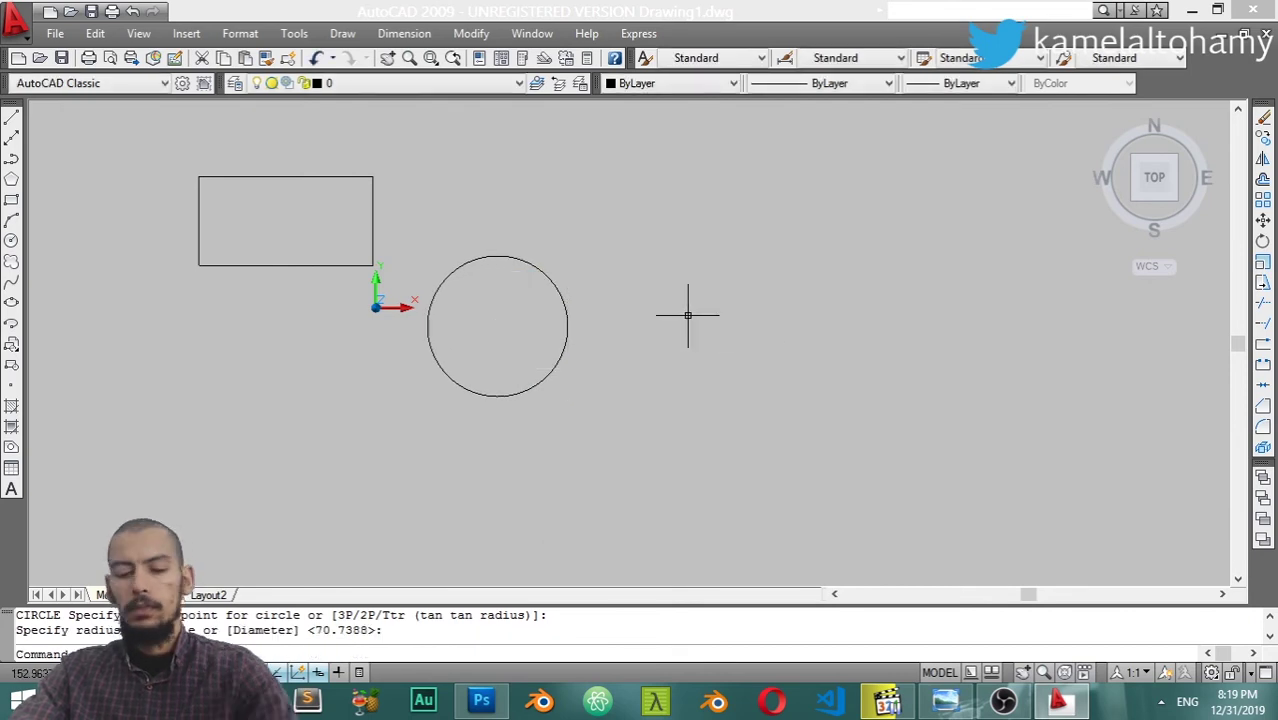
Draw a vertical line, then delete it with Modify > Erase
{"action": "type", "text": "l"}
{"action": "key", "text": "Return"}
{"action": "left_click", "coordinate": [812, 229]}
{"action": "left_click", "coordinate": [812, 493]}
{"action": "key", "text": "Return"}
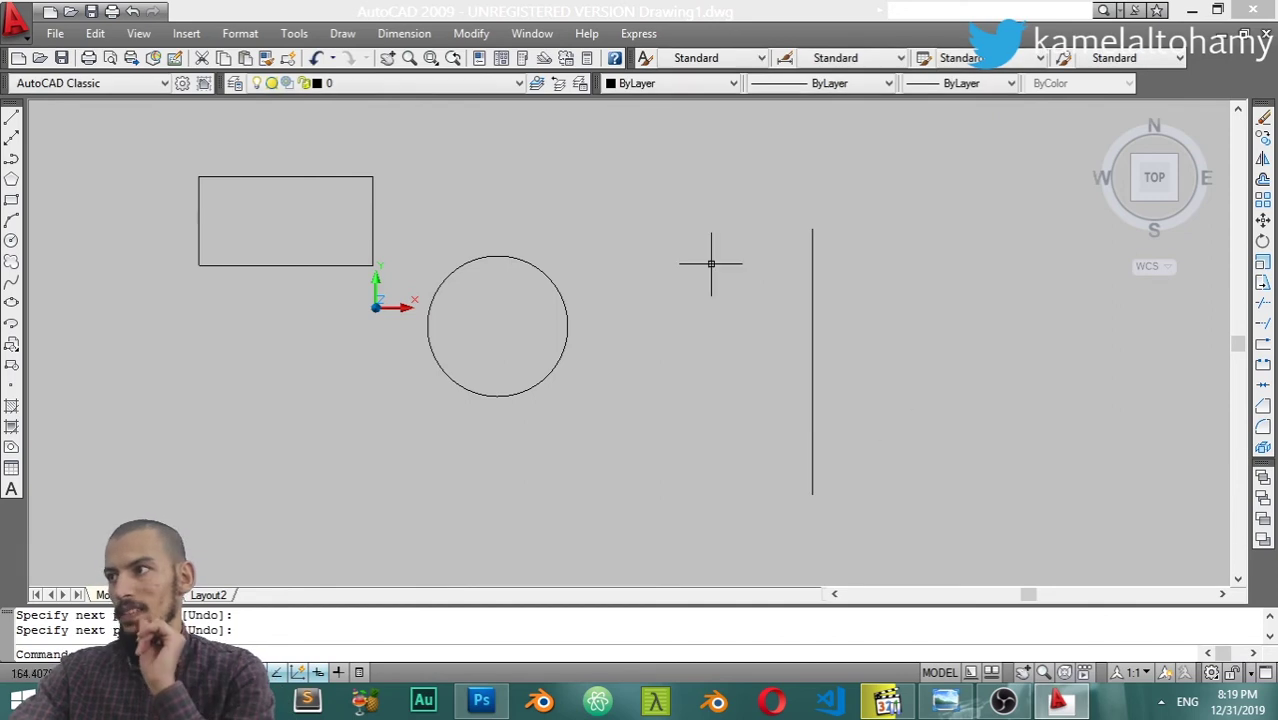
{"action": "left_click", "coordinate": [471, 33]}
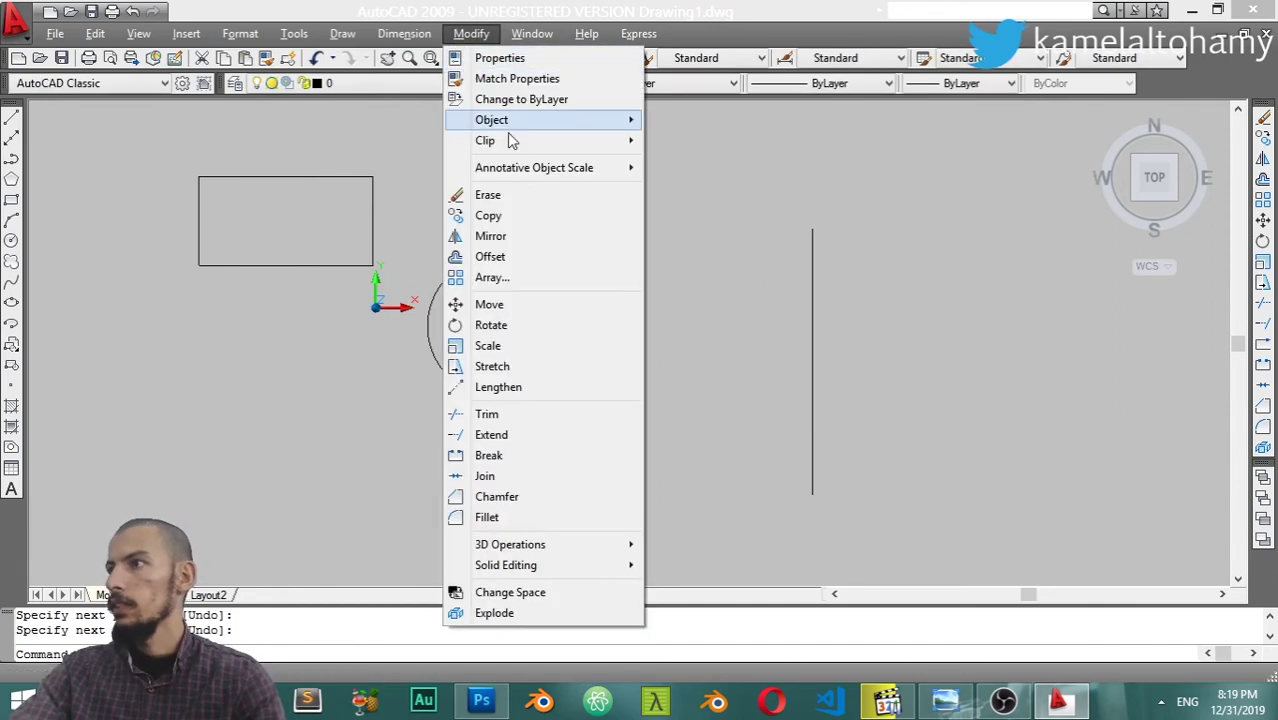
{"action": "left_click", "coordinate": [521, 197]}
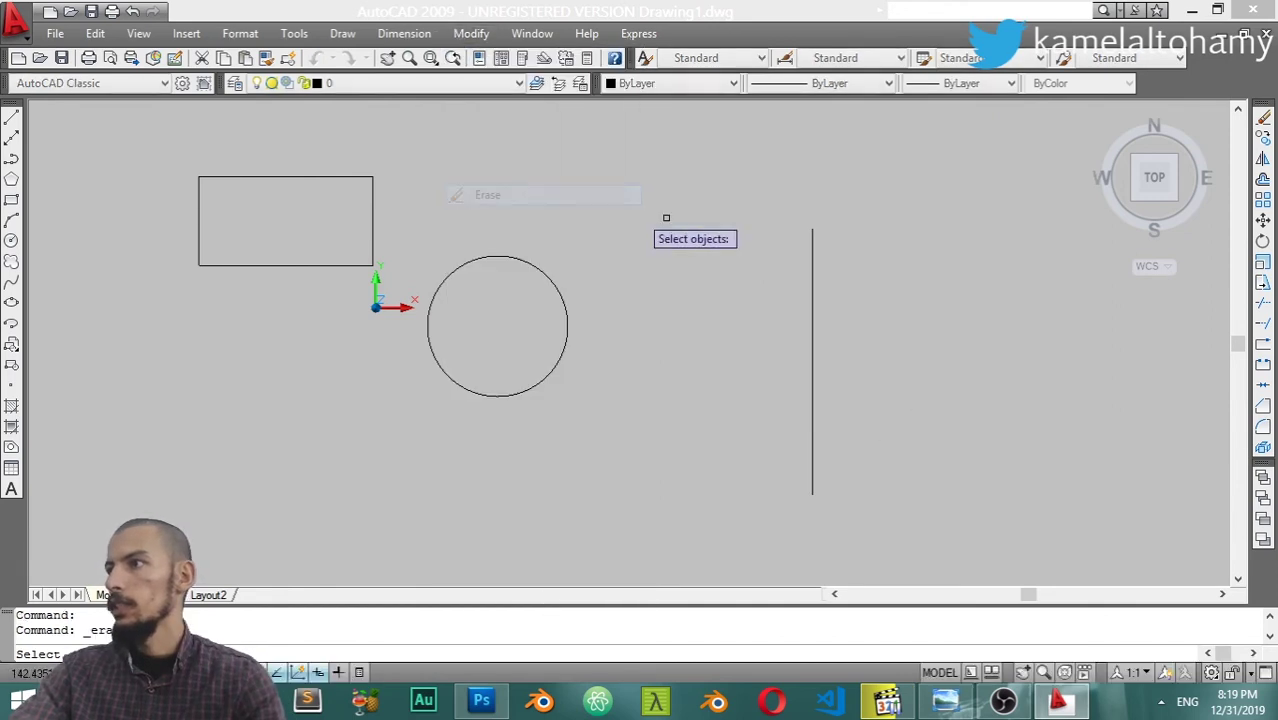
{"action": "left_click", "coordinate": [812, 315]}
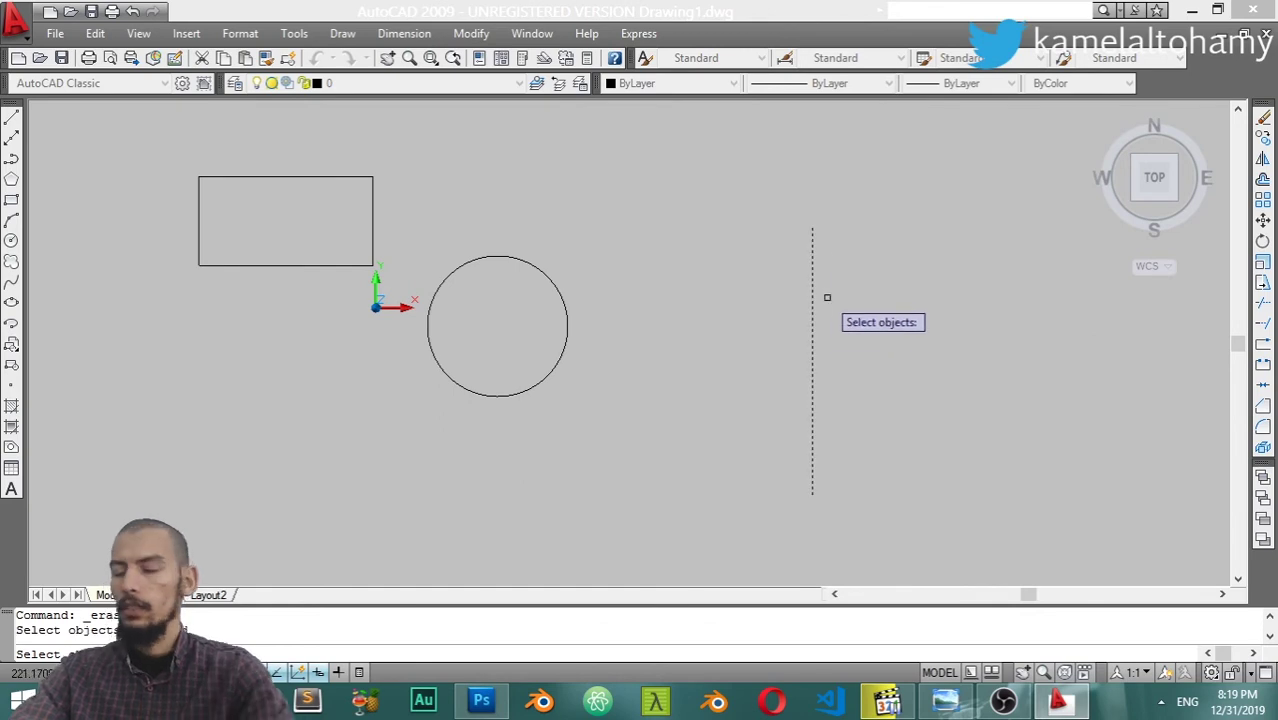
{"action": "key", "text": "Return"}
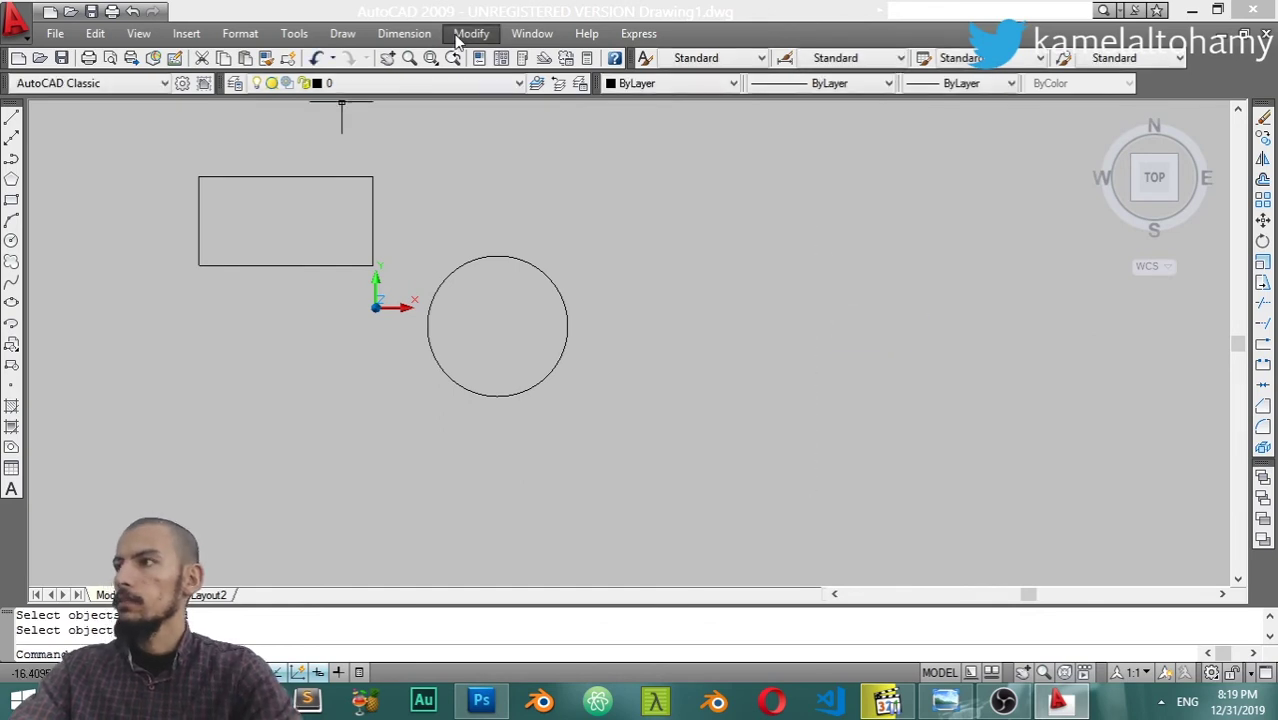
Copy the circle from its centre to two spots on the right and one directly above
{"action": "left_click", "coordinate": [470, 33]}
{"action": "left_click", "coordinate": [485, 214]}
{"action": "left_click", "coordinate": [556, 286]}
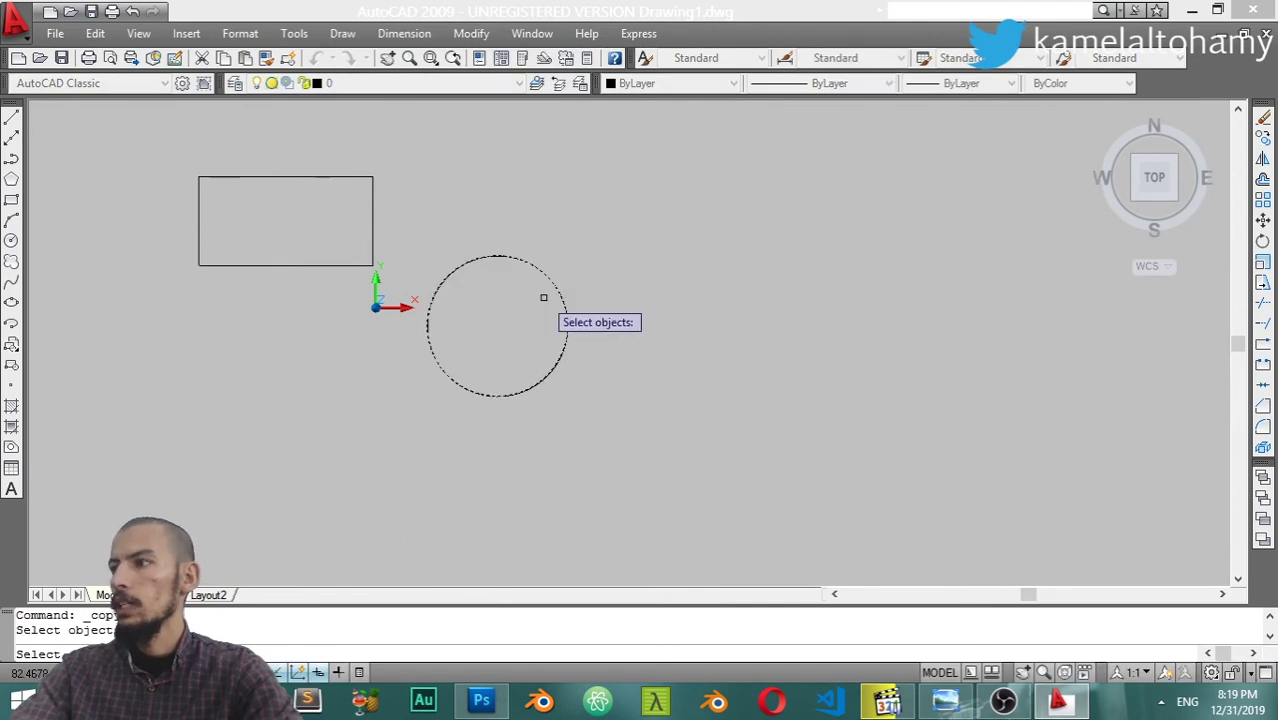
{"action": "key", "text": "Return"}
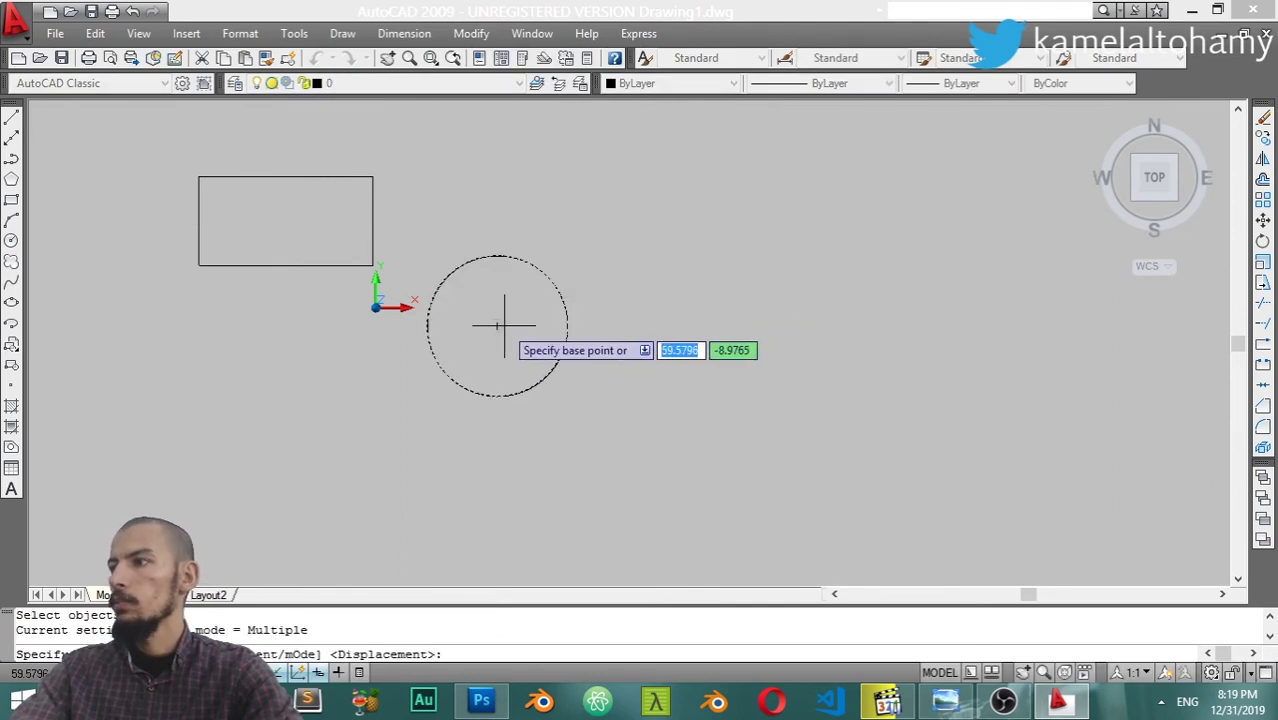
{"action": "left_click", "coordinate": [500, 325]}
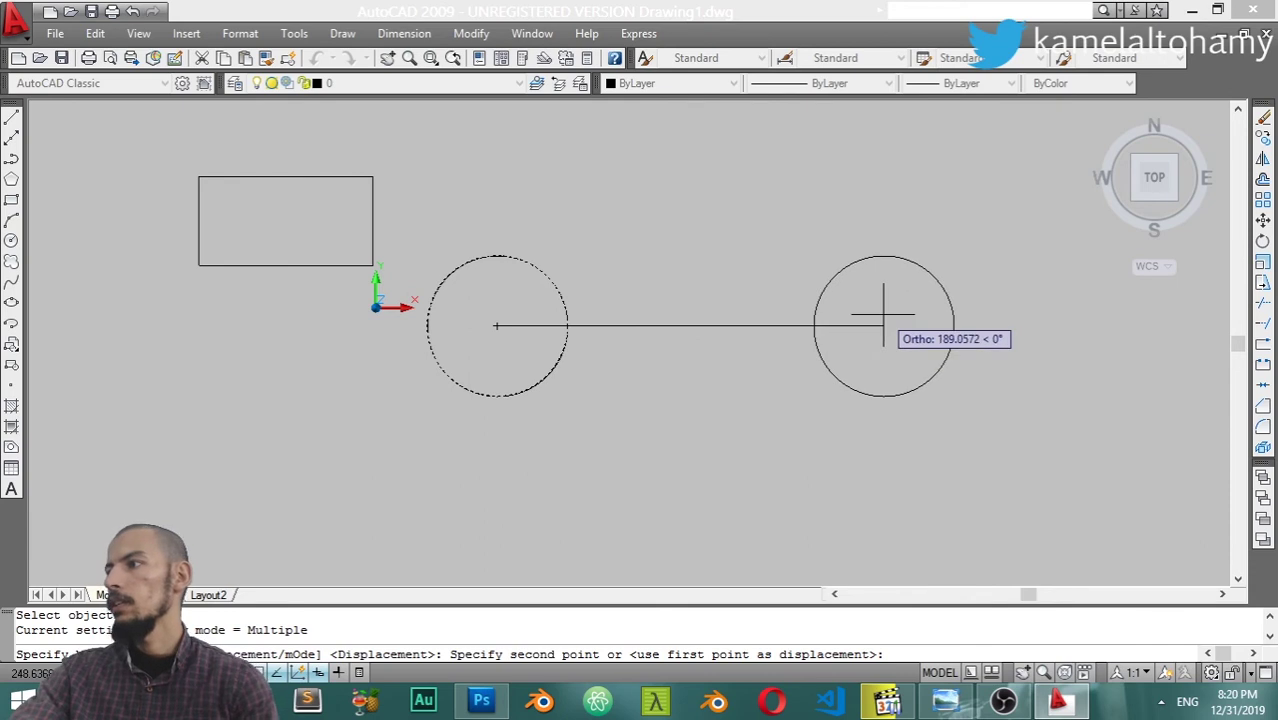
{"action": "left_click", "coordinate": [883, 316]}
{"action": "left_click", "coordinate": [1066, 362]}
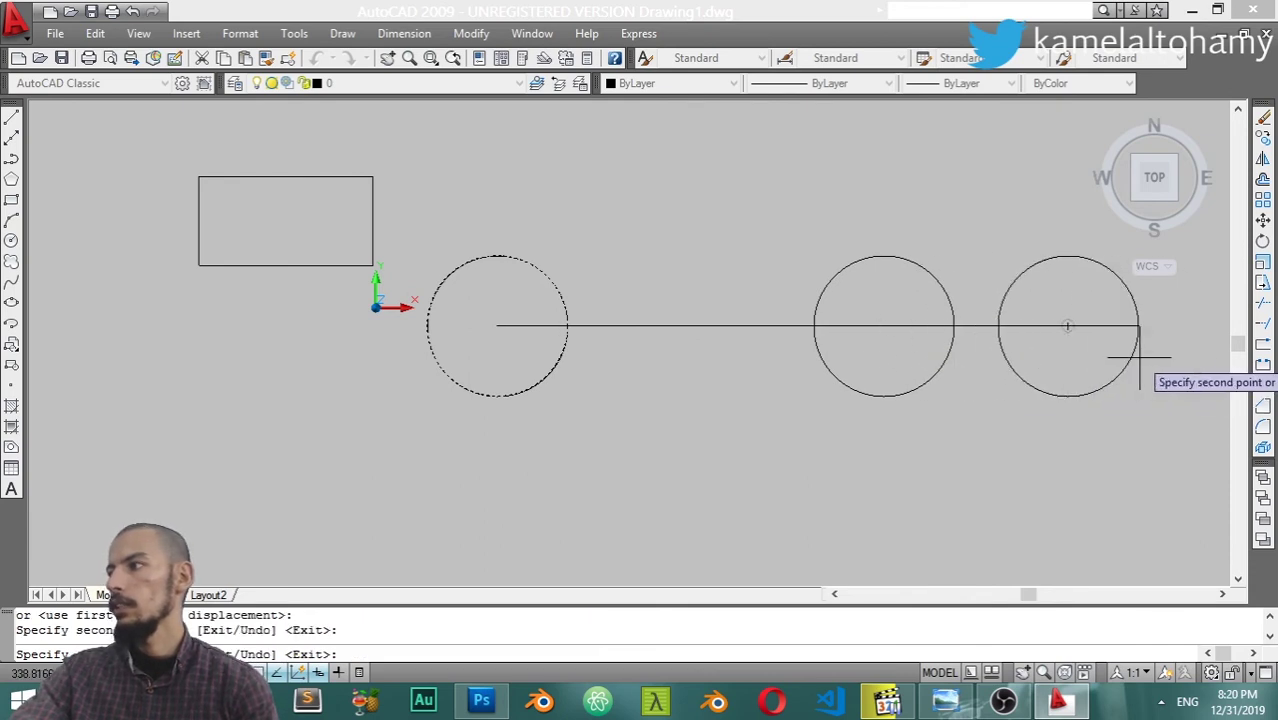
{"action": "left_click", "coordinate": [497, 168]}
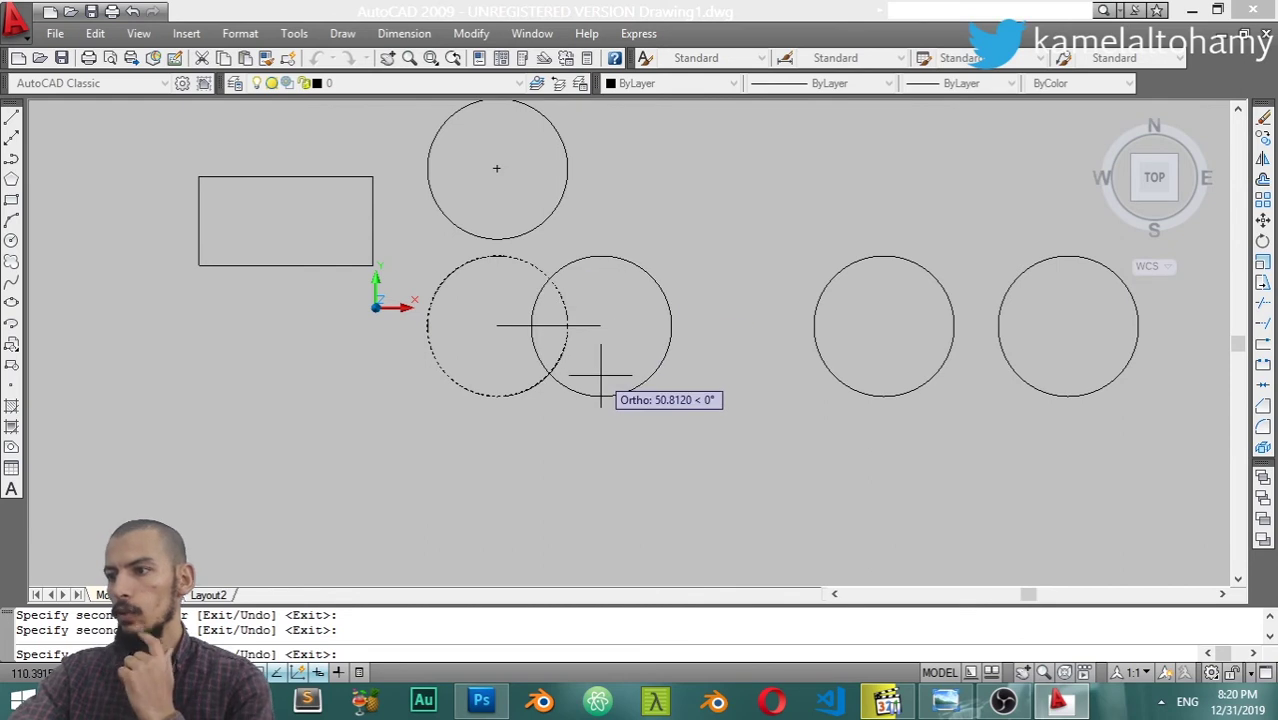
With Ortho off, add diagonal copies and one centred on the rectangle's top-right corner
{"action": "key", "text": "F8"}
{"action": "left_click", "coordinate": [796, 477]}
{"action": "left_click", "coordinate": [785, 181]}
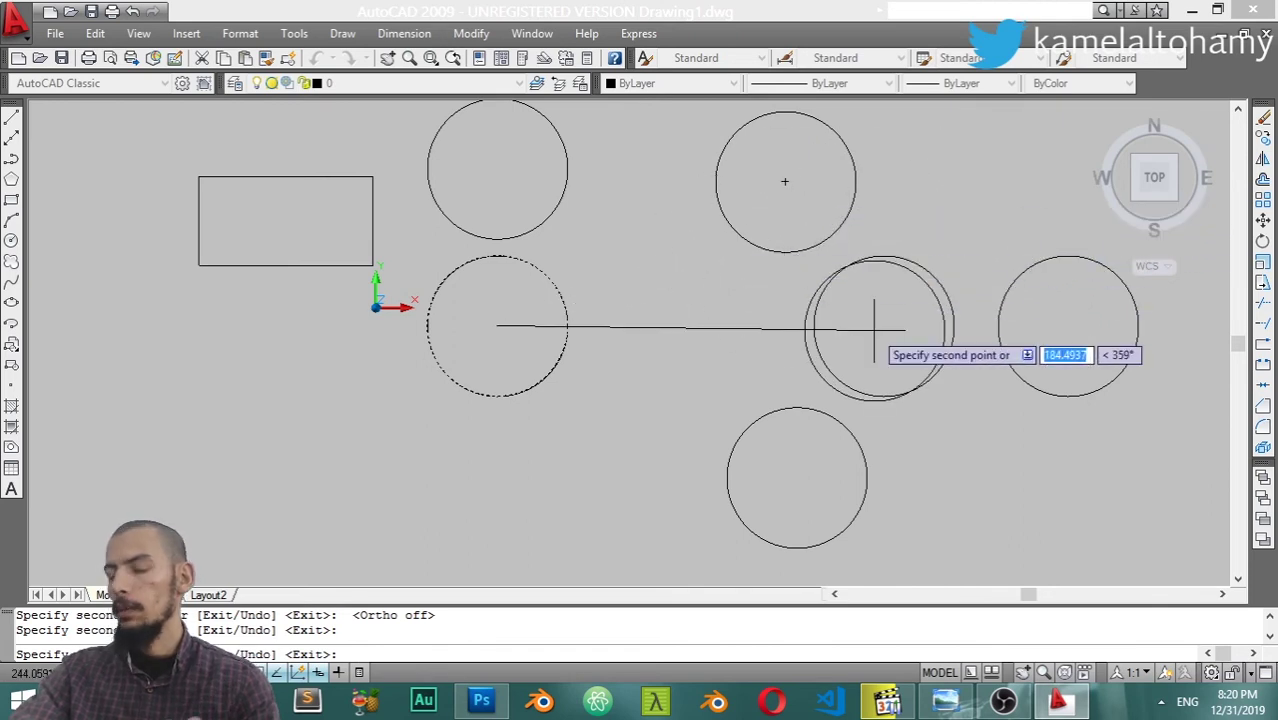
{"action": "right_click", "coordinate": [874, 328], "text": "shift"}
{"action": "left_click", "coordinate": [900, 360]}
{"action": "right_click", "coordinate": [836, 310], "text": "shift"}
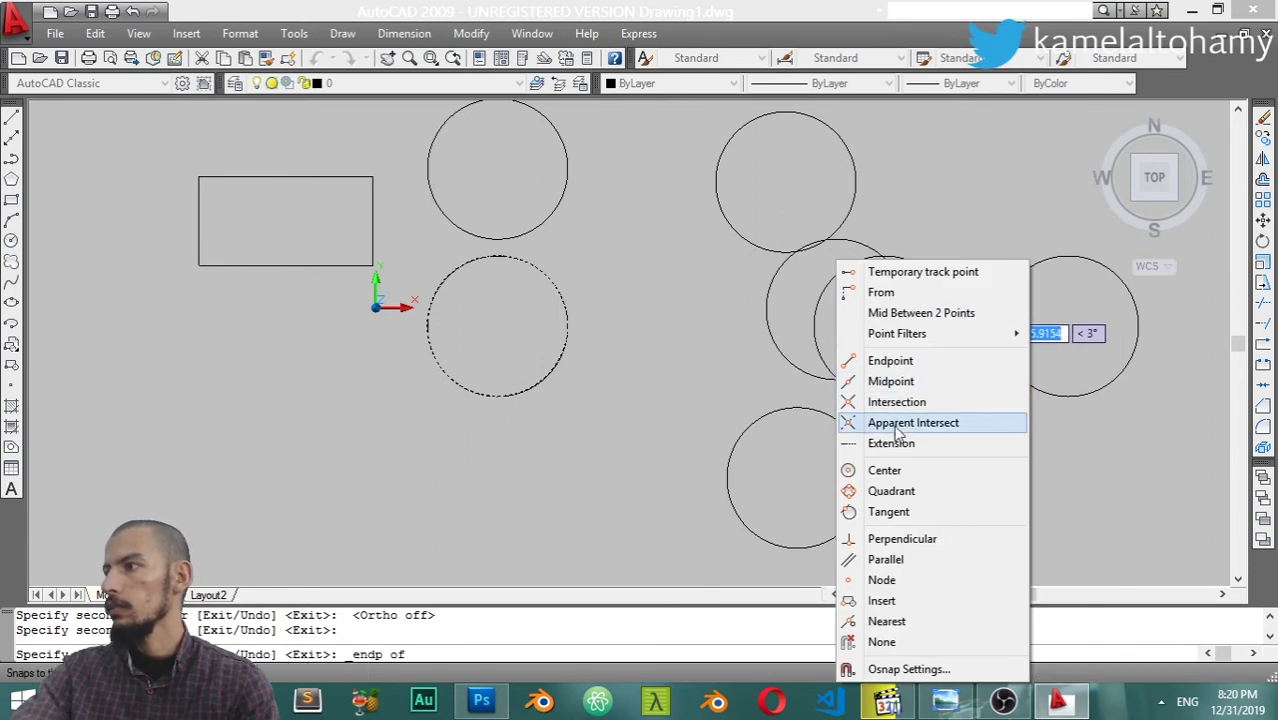
{"action": "left_click", "coordinate": [884, 470]}
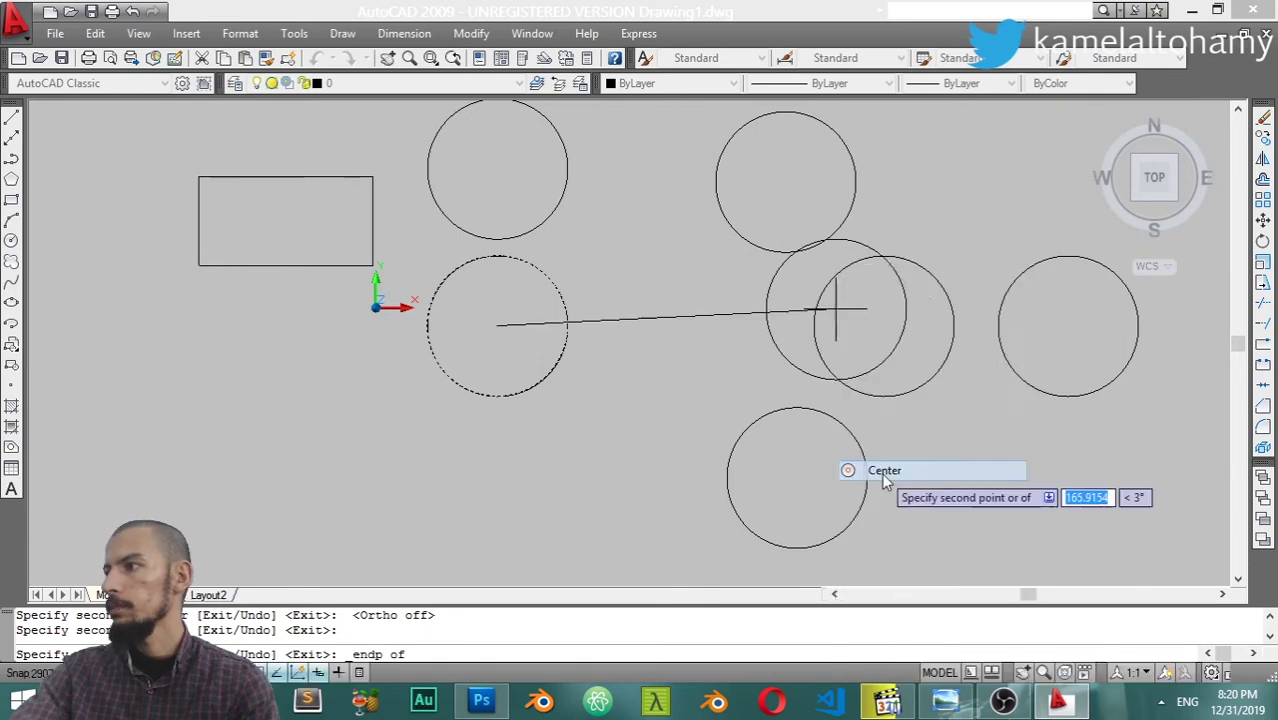
{"action": "left_click", "coordinate": [372, 177]}
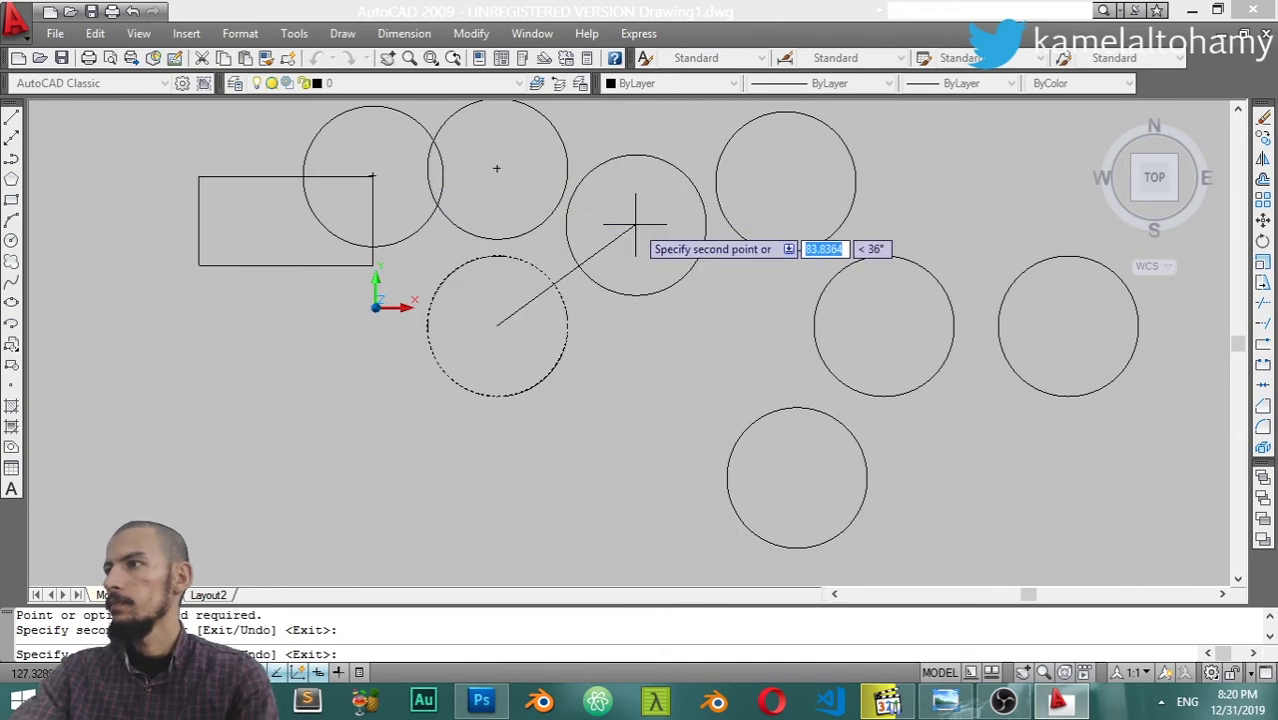
{"action": "key", "text": "Return"}
Abandon a premature Mirror command and draw a five-point zig-zag line
{"action": "left_click", "coordinate": [468, 36]}
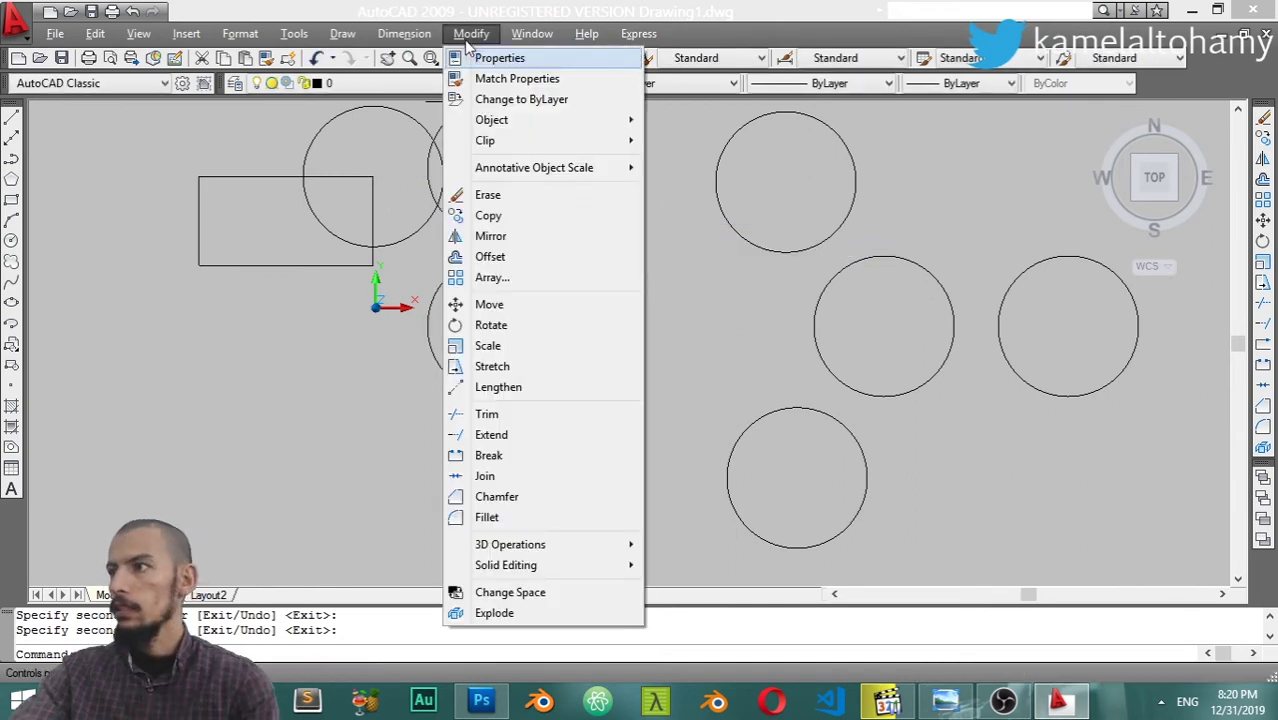
{"action": "left_click", "coordinate": [492, 236]}
{"action": "key", "text": "Escape"}
{"action": "scroll", "coordinate": [414, 348], "scroll_direction": "down", "scroll_amount": 5}
{"action": "scroll", "coordinate": [428, 345], "scroll_direction": "up", "scroll_amount": 1}
{"action": "scroll", "coordinate": [422, 277], "scroll_direction": "up", "scroll_amount": 3}
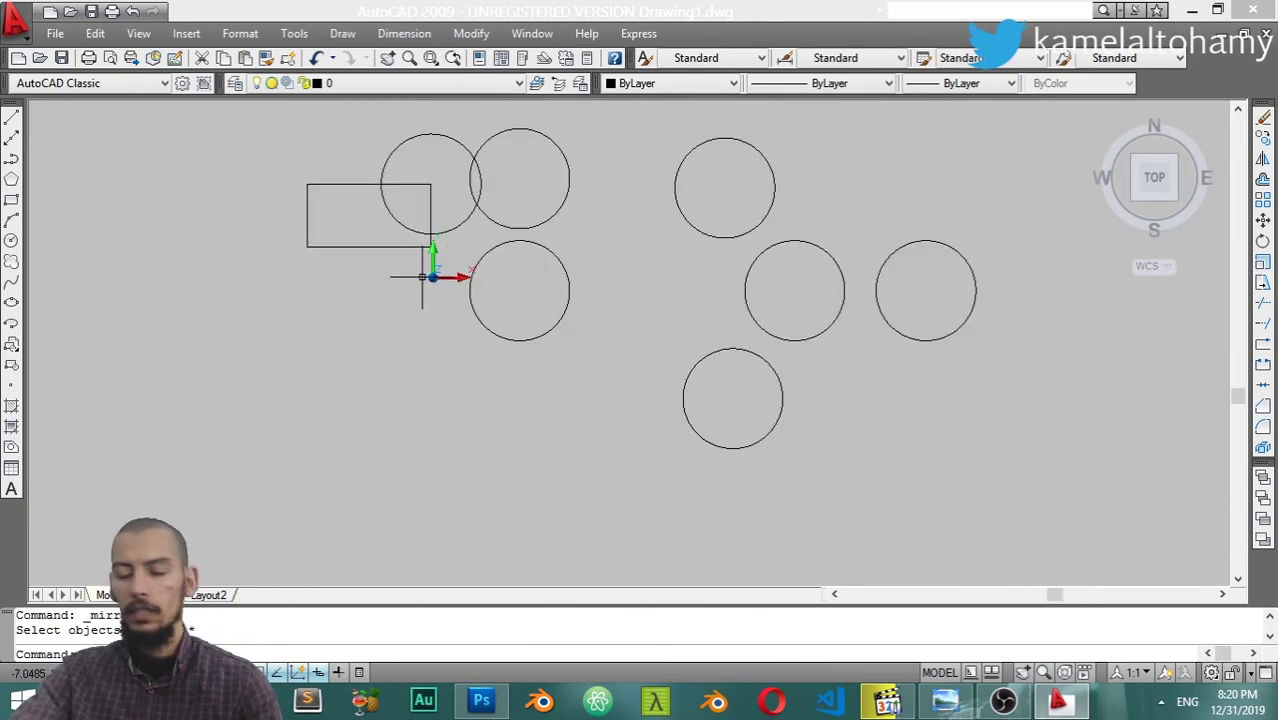
{"action": "key", "text": "Return"}
{"action": "left_click", "coordinate": [200, 261]}
{"action": "left_click", "coordinate": [400, 412]}
{"action": "left_click", "coordinate": [310, 512]}
{"action": "left_click", "coordinate": [401, 543]}
{"action": "middle_click_drag", "start_coordinate": [401, 543], "coordinate": [440, 370]}
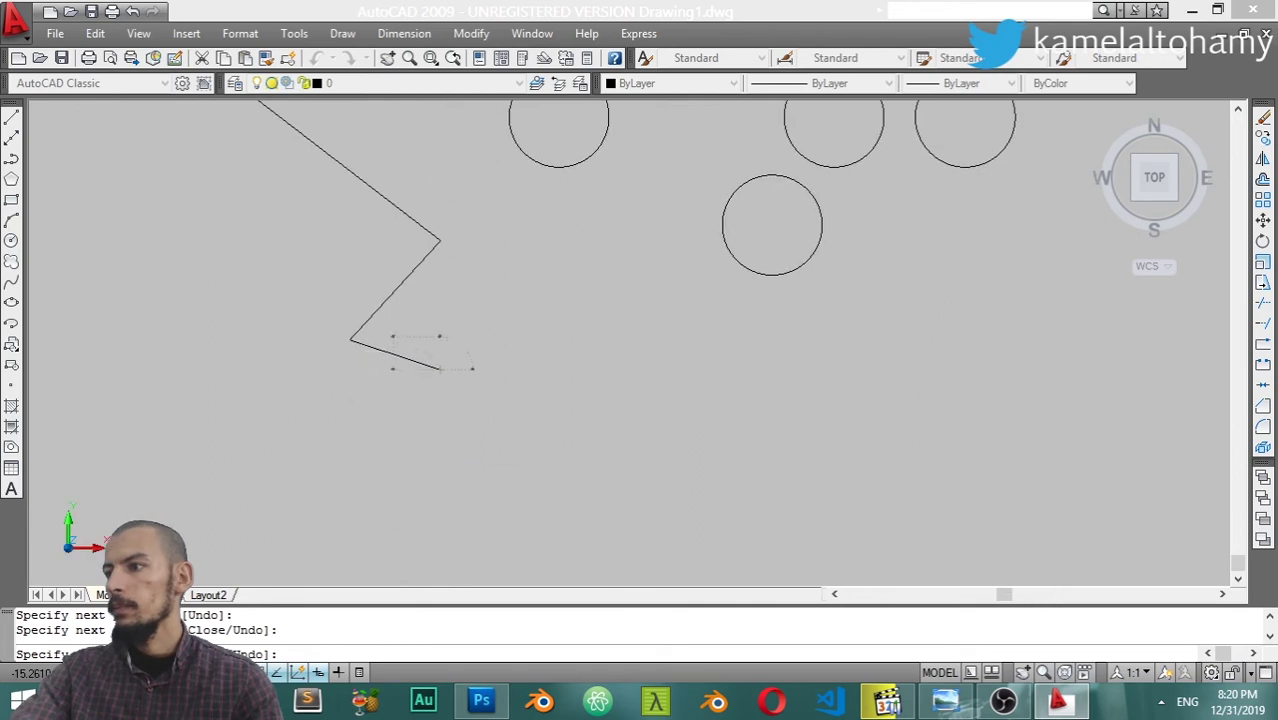
{"action": "left_click", "coordinate": [275, 497]}
{"action": "key", "text": "Return"}
Select all the zig-zag segments with a window
{"action": "scroll", "coordinate": [275, 497], "scroll_direction": "down", "scroll_amount": 5}
{"action": "middle_click_drag", "start_coordinate": [365, 390], "coordinate": [420, 405]}
{"action": "scroll", "coordinate": [576, 367], "scroll_direction": "up", "scroll_amount": 4}
{"action": "left_click", "coordinate": [415, 378]}
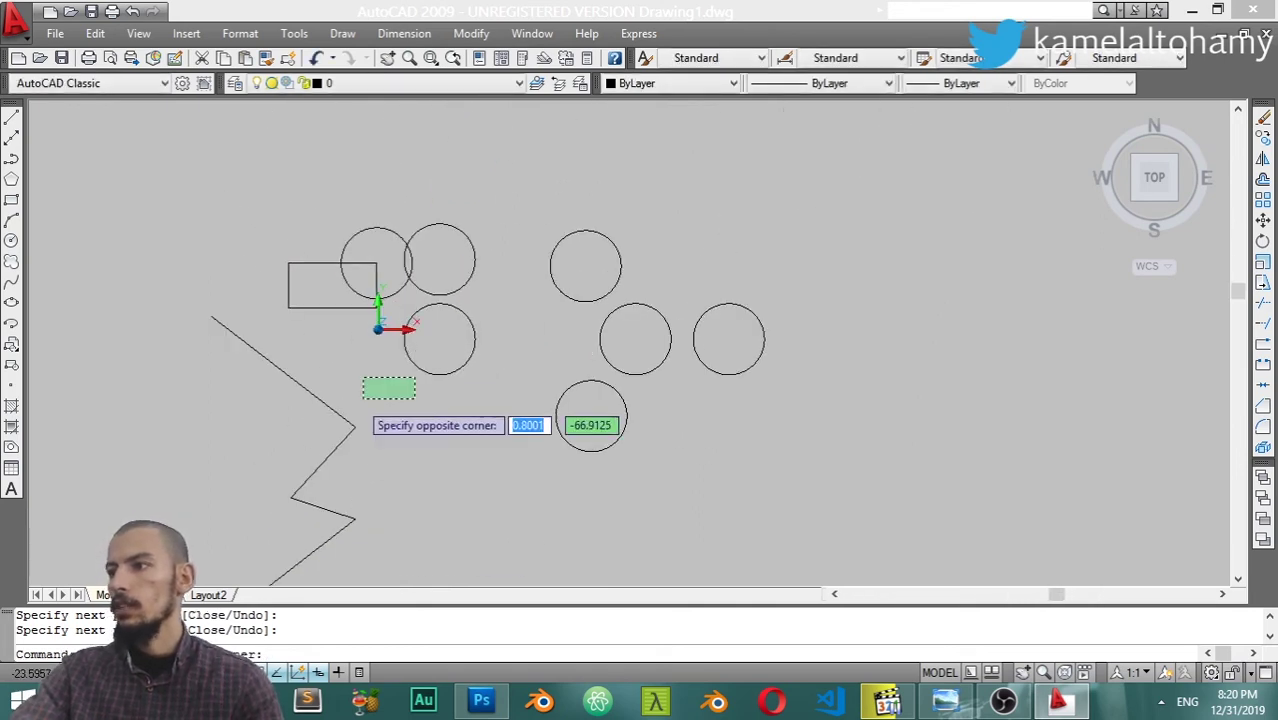
{"action": "left_click", "coordinate": [294, 542]}
{"action": "scroll", "coordinate": [294, 542], "scroll_direction": "down", "scroll_amount": 4}
{"action": "middle_click_drag", "start_coordinate": [365, 442], "coordinate": [462, 400]}
{"action": "scroll", "coordinate": [462, 400], "scroll_direction": "up", "scroll_amount": 5}
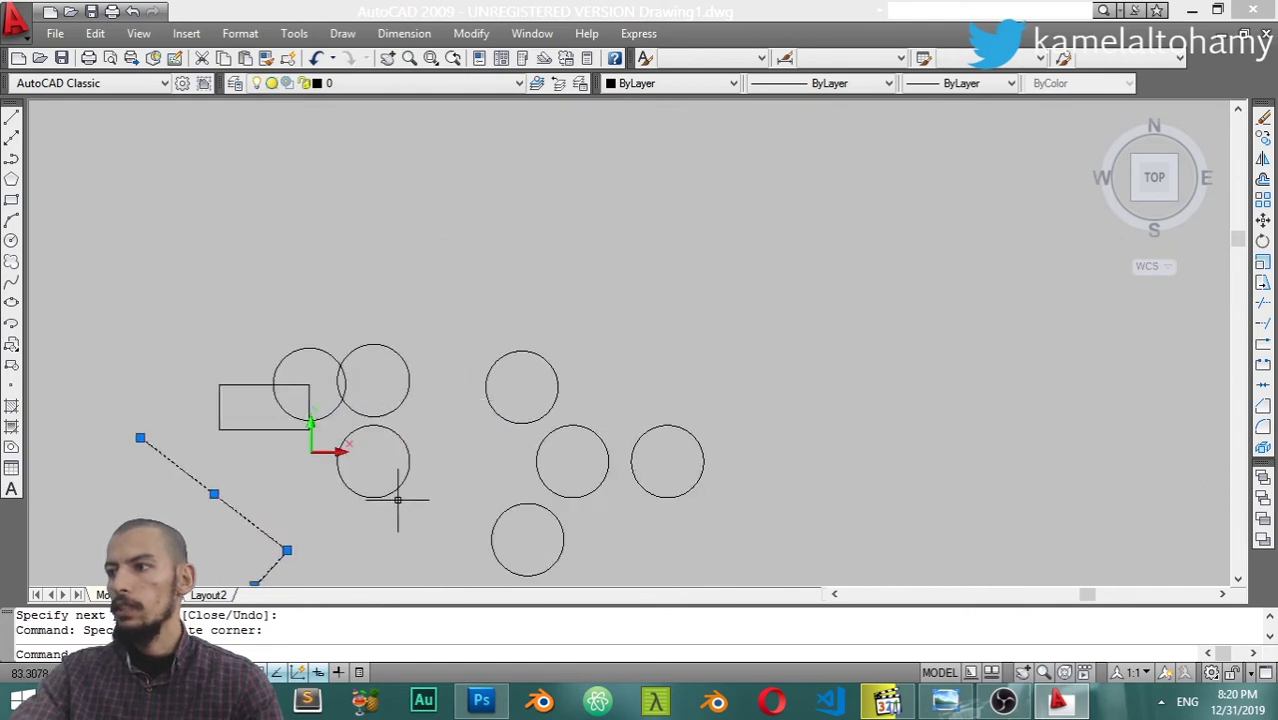
{"action": "middle_click_drag", "start_coordinate": [400, 500], "coordinate": [510, 313]}
Mirror the zig-zag about a vertical axis with Ortho on, keeping the original
{"action": "key", "text": "Return"}
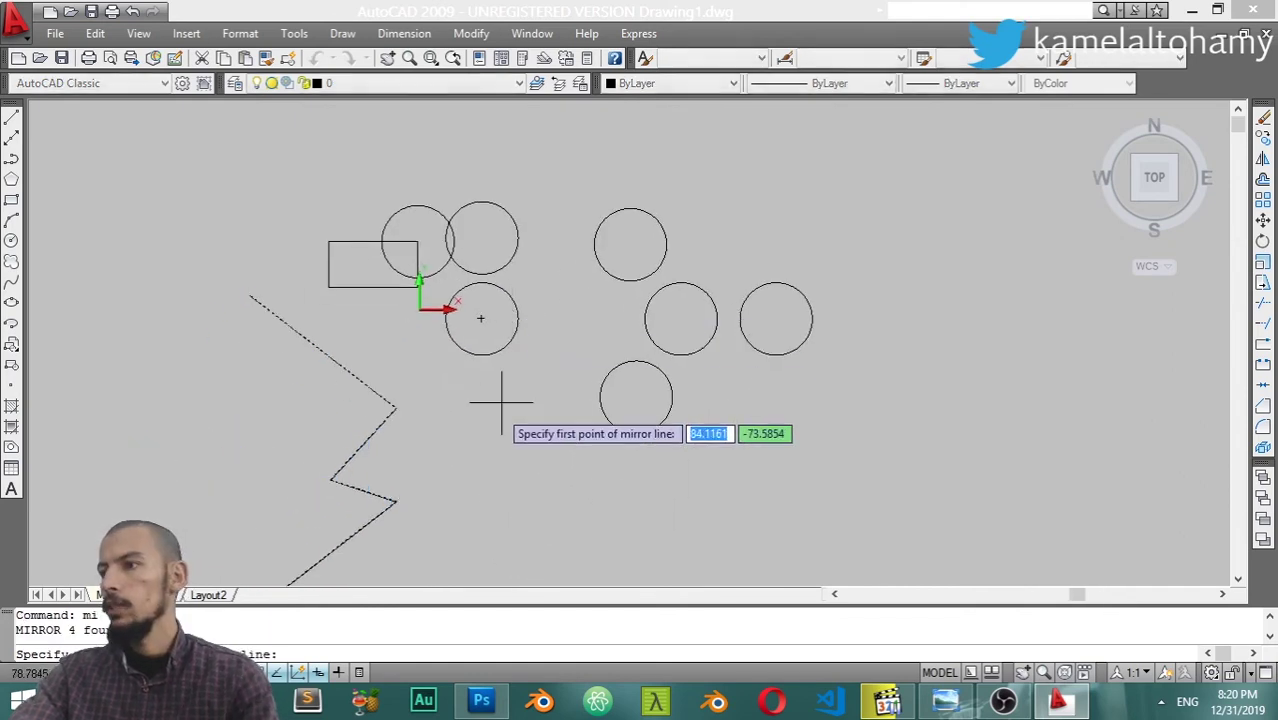
{"action": "scroll", "coordinate": [456, 448], "scroll_direction": "down", "scroll_amount": 3}
{"action": "scroll", "coordinate": [334, 511], "scroll_direction": "up", "scroll_amount": 5}
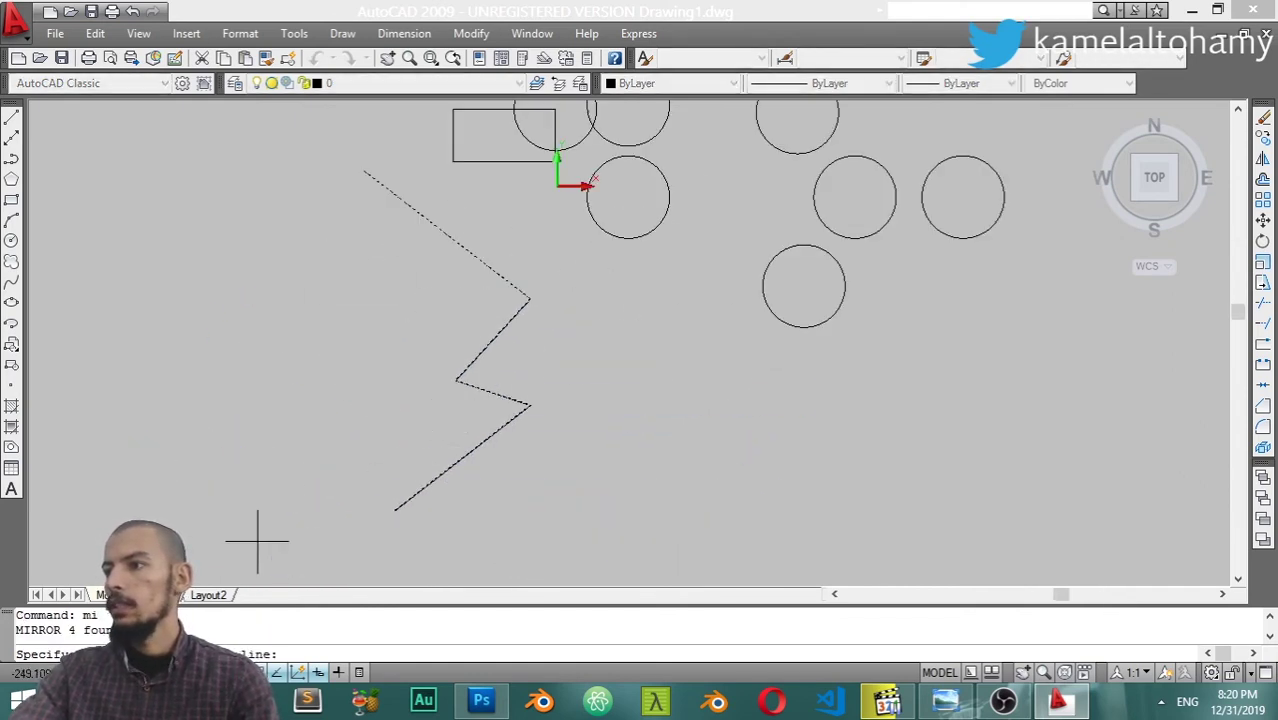
{"action": "left_click", "coordinate": [258, 538]}
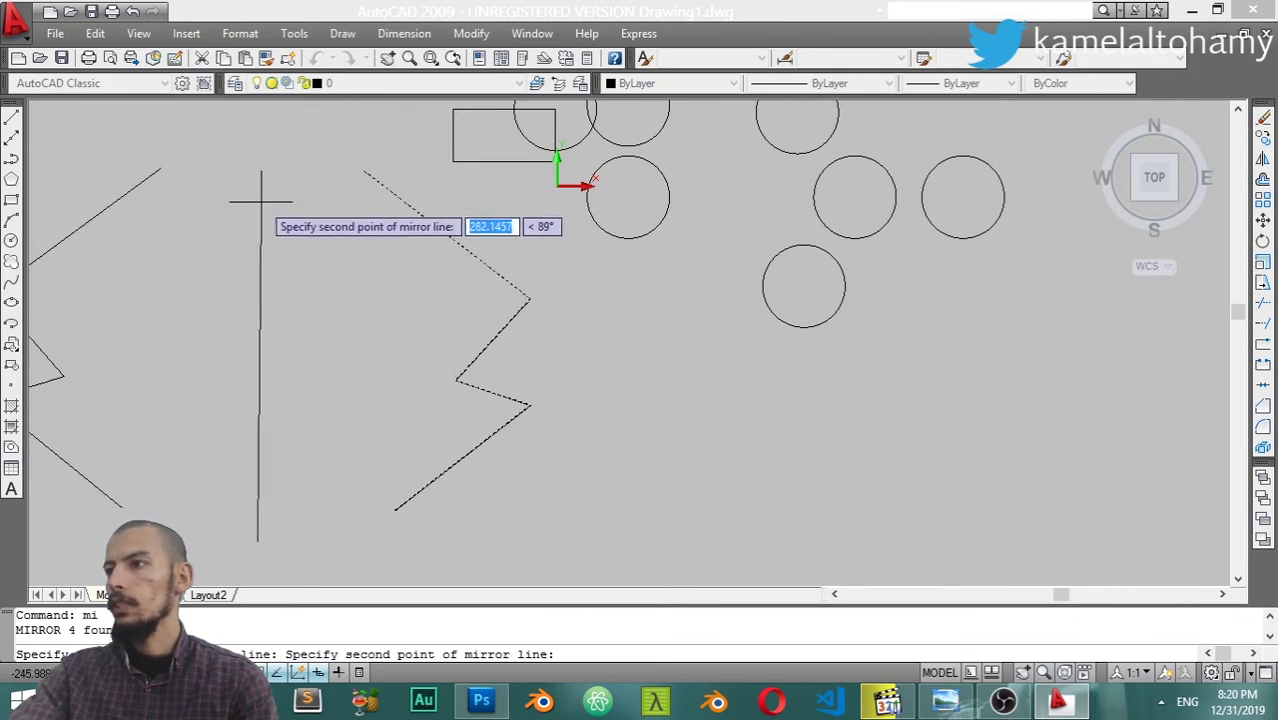
{"action": "key", "text": "F8"}
{"action": "left_click", "coordinate": [256, 171]}
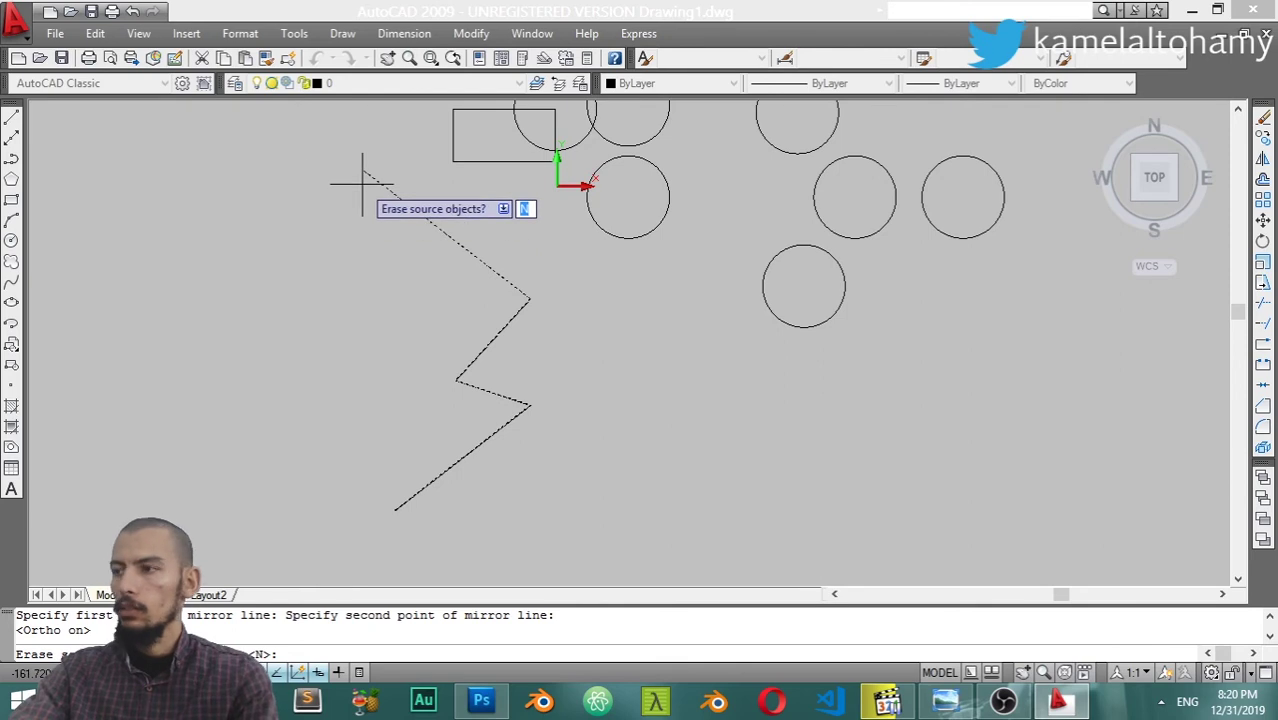
{"action": "key", "text": "Return"}
{"action": "scroll", "coordinate": [360, 240], "scroll_direction": "down", "scroll_amount": 3}
{"action": "scroll", "coordinate": [296, 224], "scroll_direction": "up", "scroll_amount": 2}
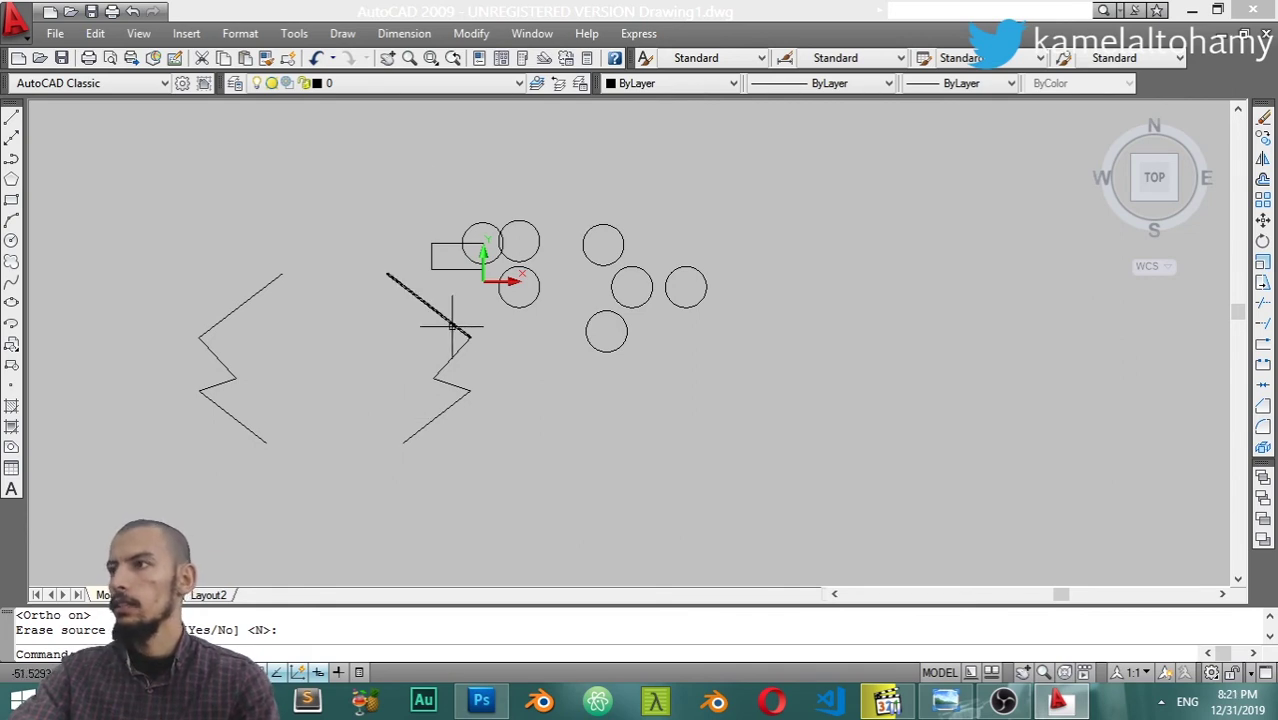
Select the left circle, abandoning stray Offset and Circle commands along the way
{"action": "left_click", "coordinate": [462, 33]}
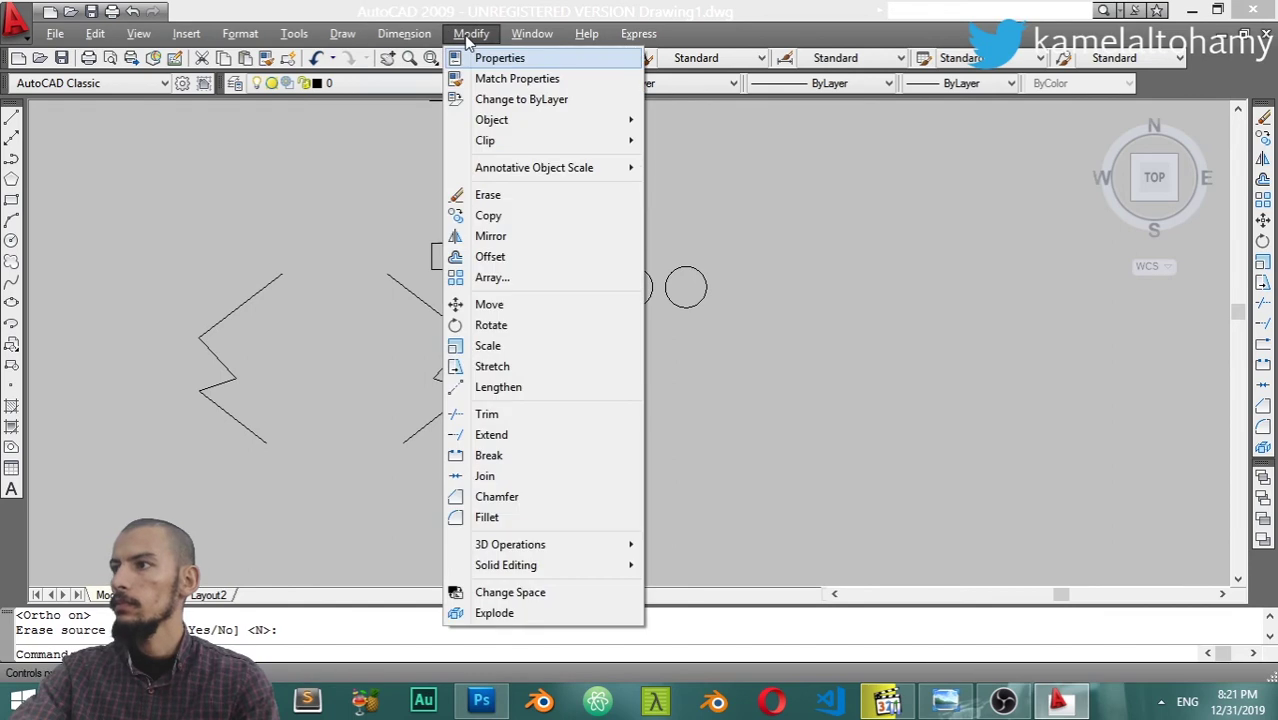
{"action": "left_click", "coordinate": [480, 256]}
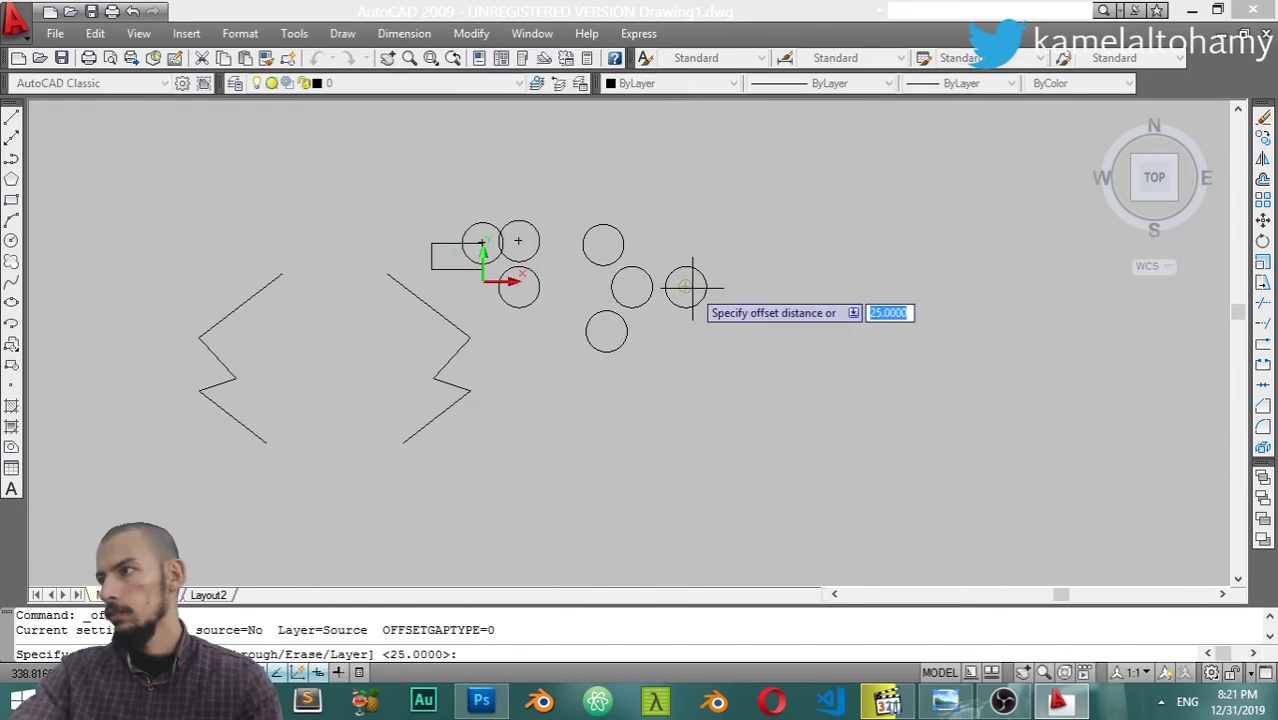
{"action": "key", "text": "Escape"}
{"action": "scroll", "coordinate": [685, 287], "scroll_direction": "up", "scroll_amount": 5}
{"action": "scroll", "coordinate": [684, 285], "scroll_direction": "up", "scroll_amount": 2}
{"action": "left_click", "coordinate": [585, 180]}
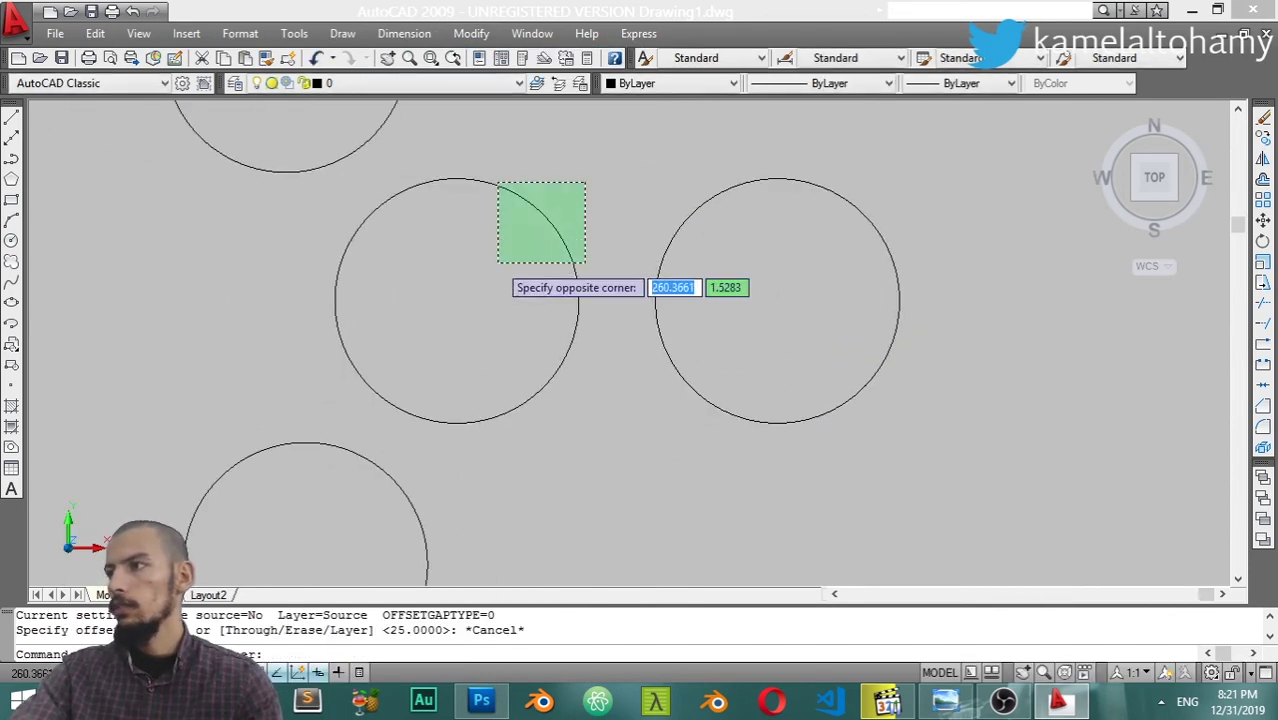
{"action": "left_click", "coordinate": [497, 263]}
{"action": "type", "text": "c"}
{"action": "key", "text": "Return"}
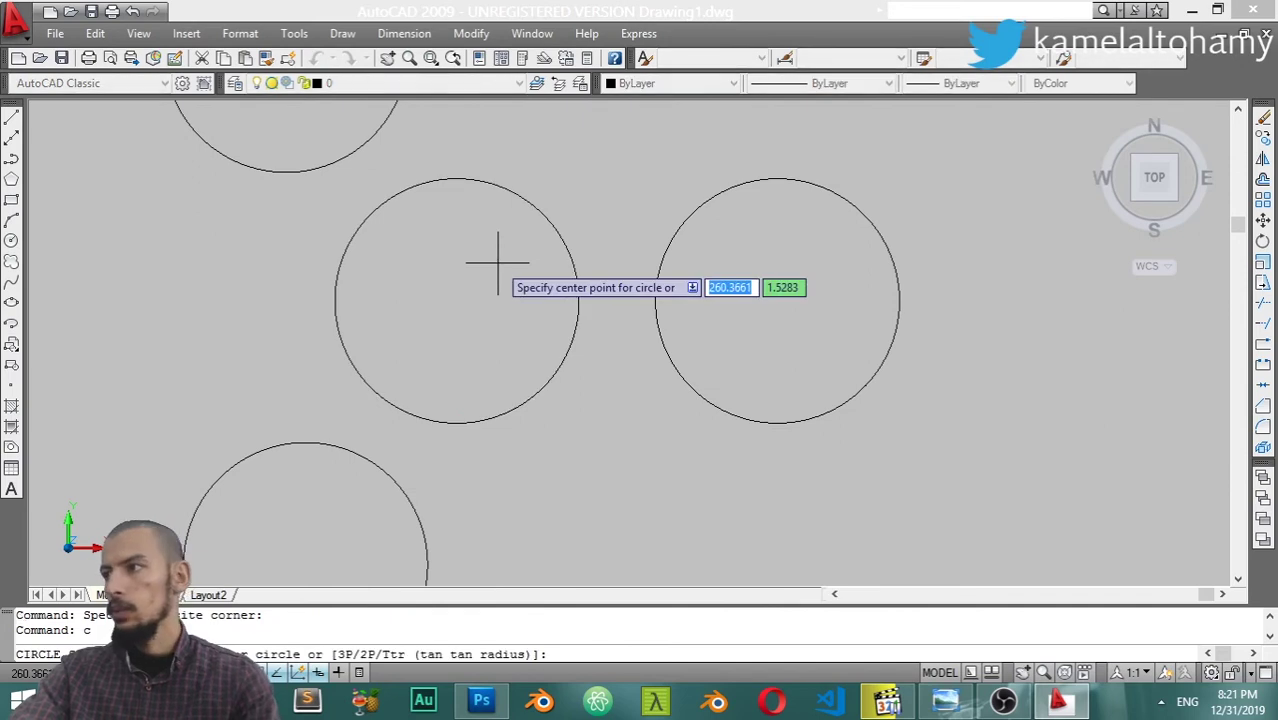
{"action": "key", "text": "Escape"}
{"action": "left_click", "coordinate": [553, 166]}
{"action": "left_click", "coordinate": [517, 226]}
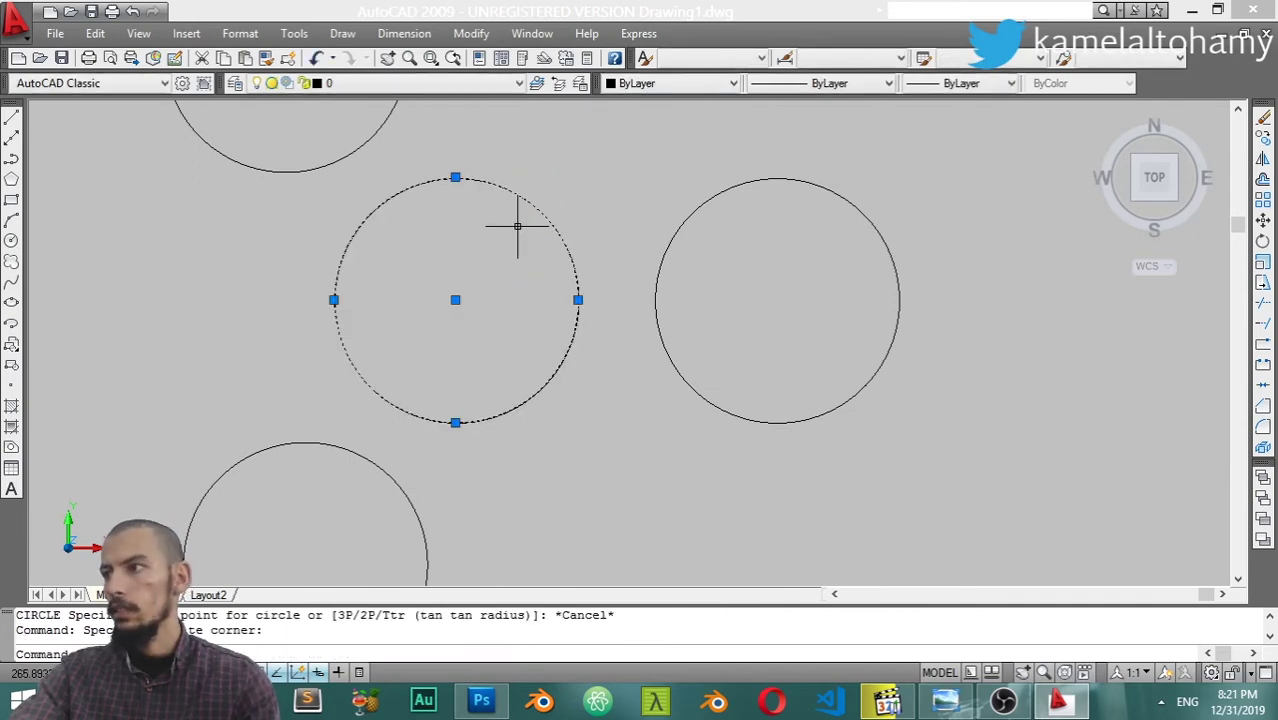
{"action": "type", "text": "o"}
Offset the left circle 45 units, then the middle circle outward twice into concentric rings
{"action": "key", "text": "Return"}
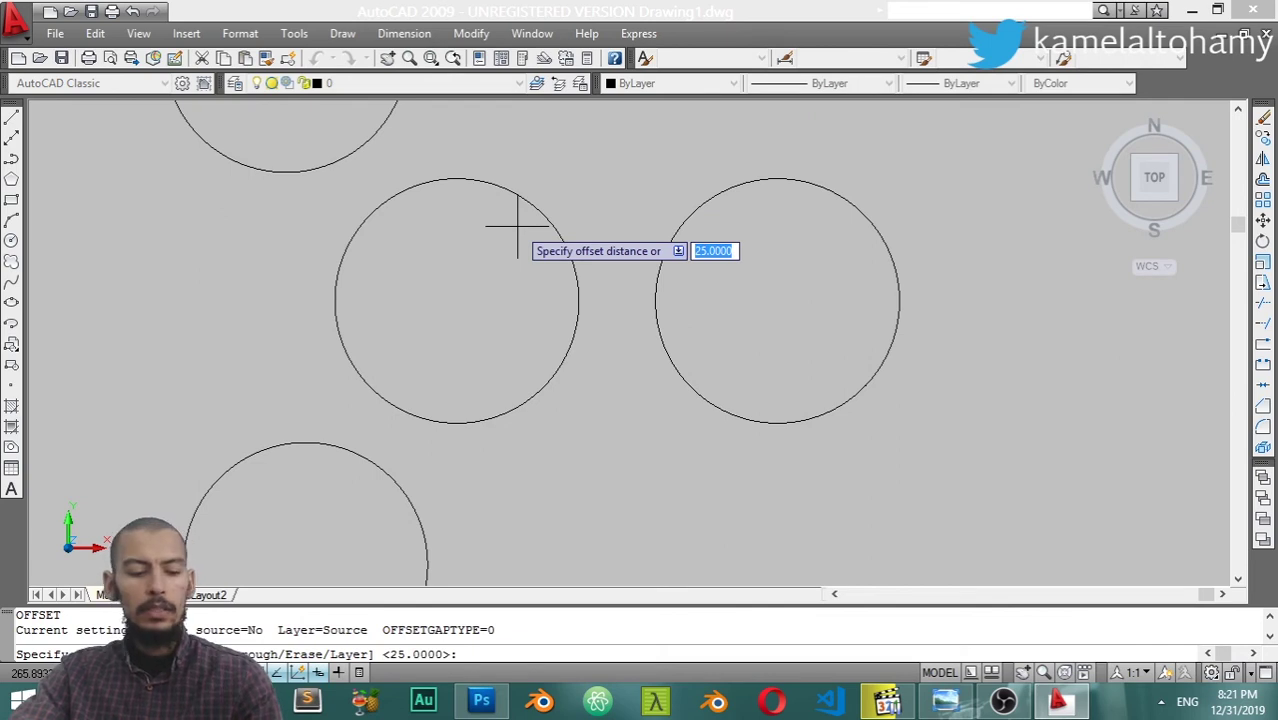
{"action": "key", "text": "Return"}
{"action": "left_click", "coordinate": [535, 210]}
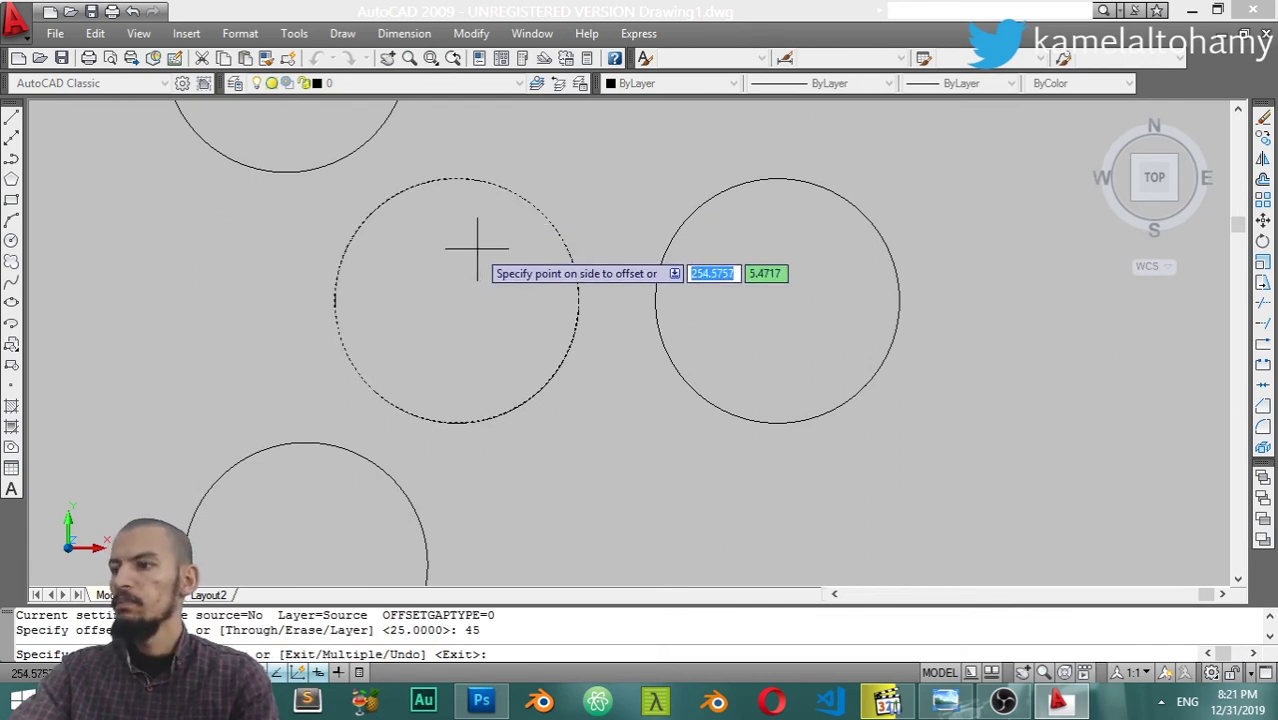
{"action": "left_click", "coordinate": [477, 249]}
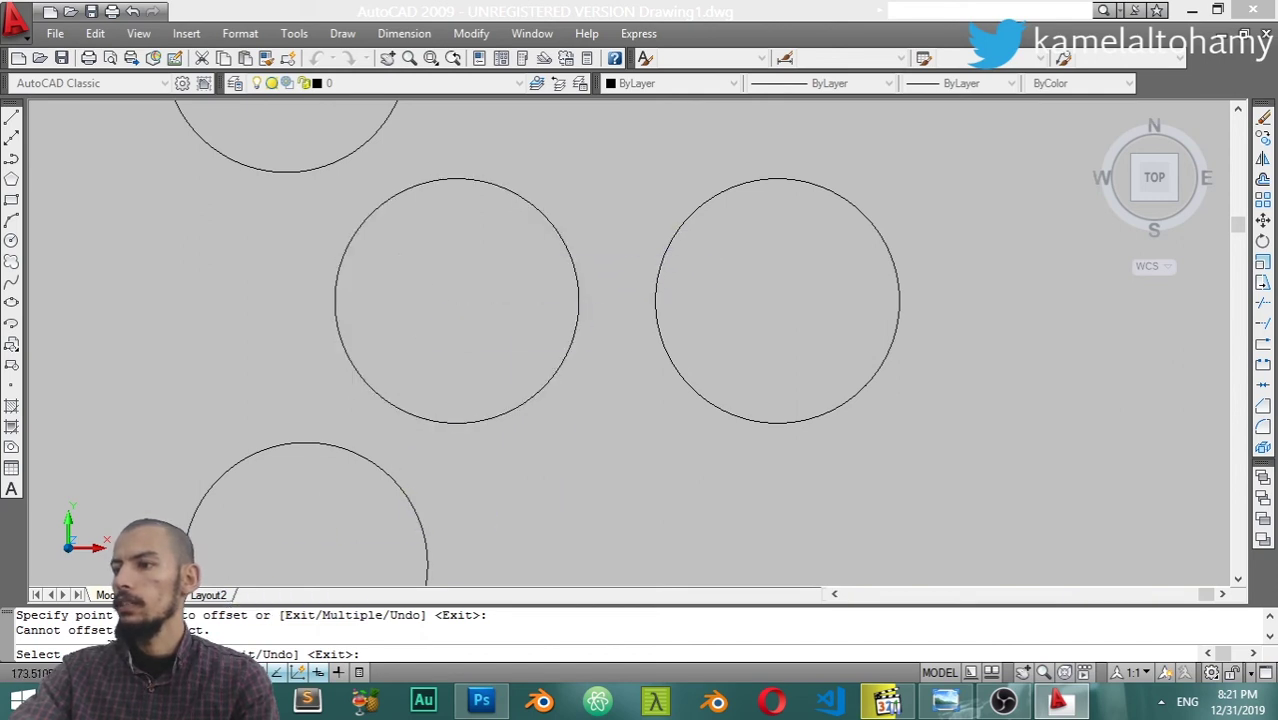
{"action": "left_click", "coordinate": [536, 210]}
{"action": "scroll", "coordinate": [600, 215], "scroll_direction": "down", "scroll_amount": 2}
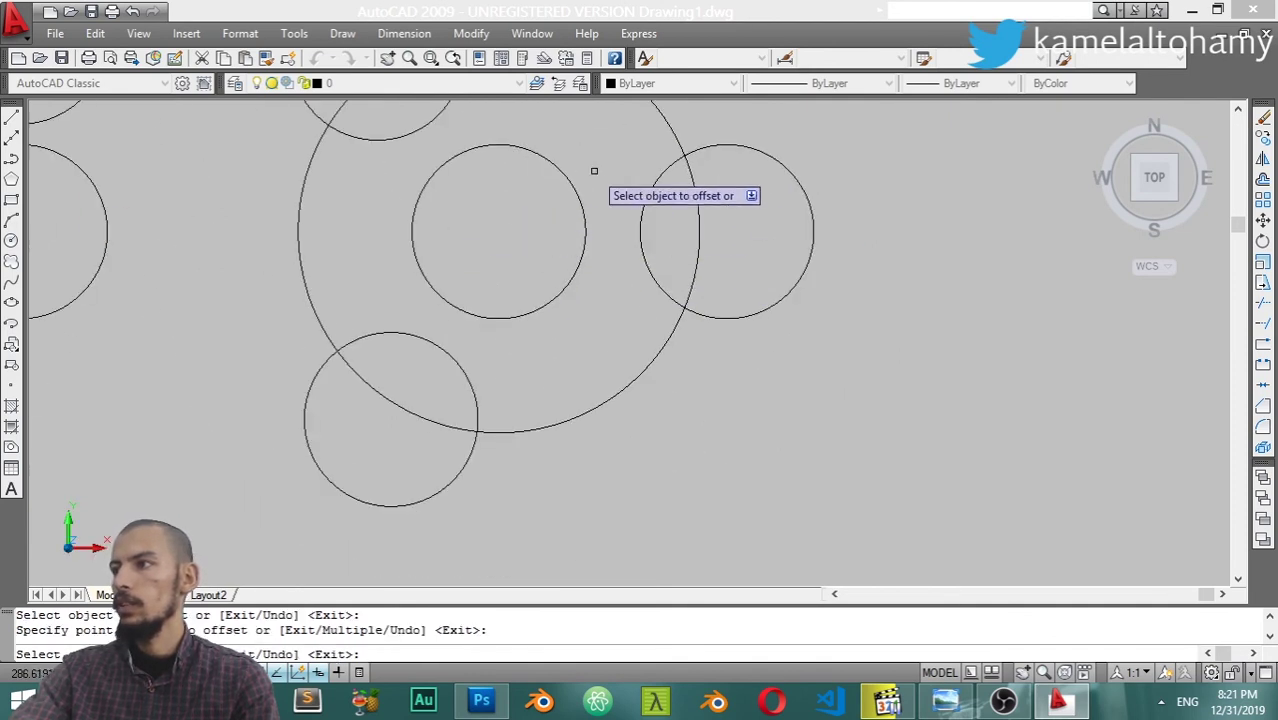
{"action": "left_click", "coordinate": [662, 143]}
{"action": "left_click", "coordinate": [800, 165]}
{"action": "key", "text": "Escape"}
Pan toward the rectangle and select it with a crossing window
{"action": "scroll", "coordinate": [570, 265], "scroll_direction": "down", "scroll_amount": 2}
{"action": "scroll", "coordinate": [600, 290], "scroll_direction": "up", "scroll_amount": 3}
{"action": "middle_click_drag", "start_coordinate": [172, 198], "coordinate": [340, 251]}
{"action": "scroll", "coordinate": [400, 270], "scroll_direction": "up", "scroll_amount": 5}
{"action": "middle_click_drag", "start_coordinate": [421, 279], "coordinate": [733, 368]}
{"action": "scroll", "coordinate": [600, 320], "scroll_direction": "down", "scroll_amount": 4}
{"action": "middle_click_drag", "start_coordinate": [399, 251], "coordinate": [466, 325]}
{"action": "left_click_drag", "start_coordinate": [248, 173], "coordinate": [228, 204]}
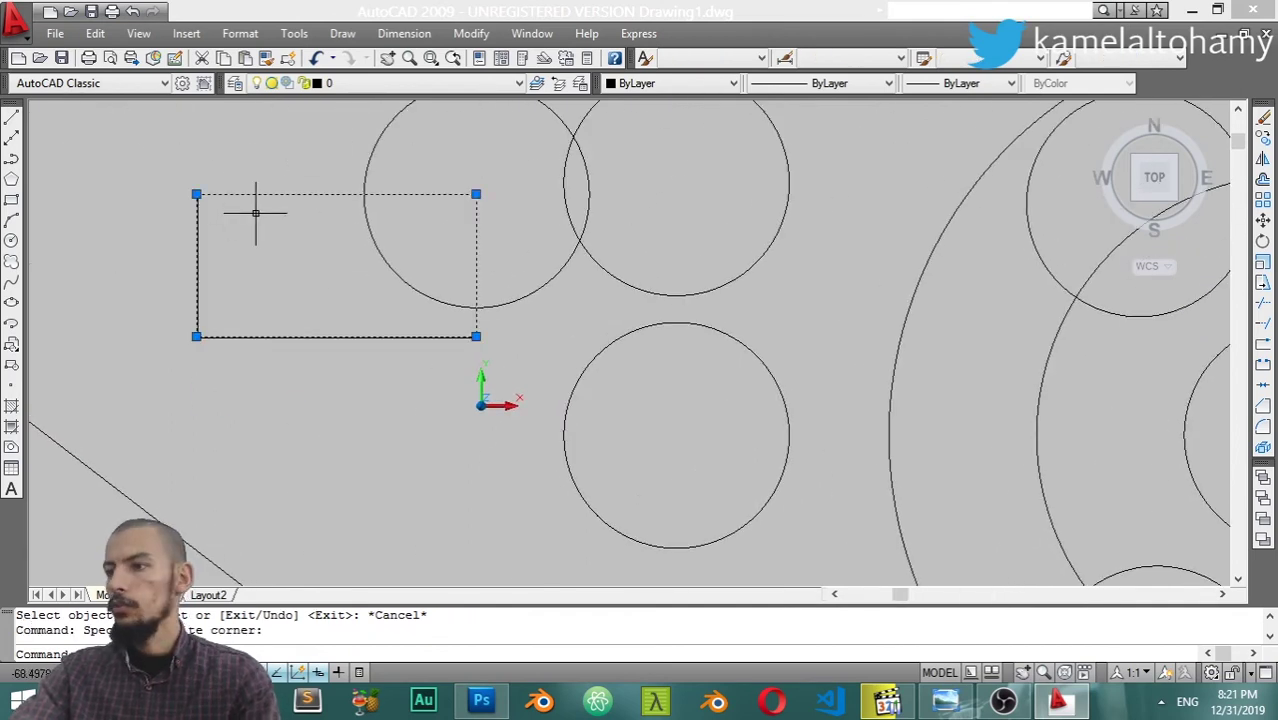
Attempt an offset of the rectangle at the default distance, then cancel it
{"action": "type", "text": "o"}
{"action": "key", "text": "Return"}
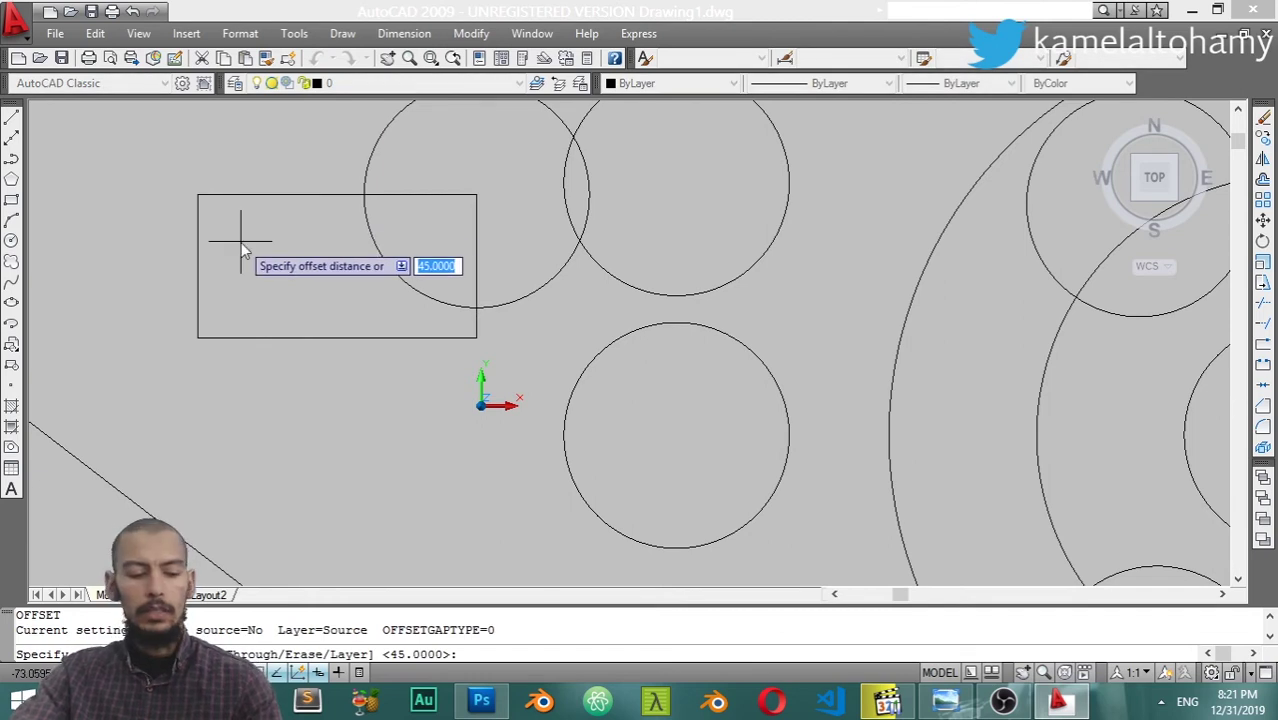
{"action": "key", "text": "Return"}
{"action": "left_click", "coordinate": [240, 240]}
{"action": "left_click", "coordinate": [255, 266]}
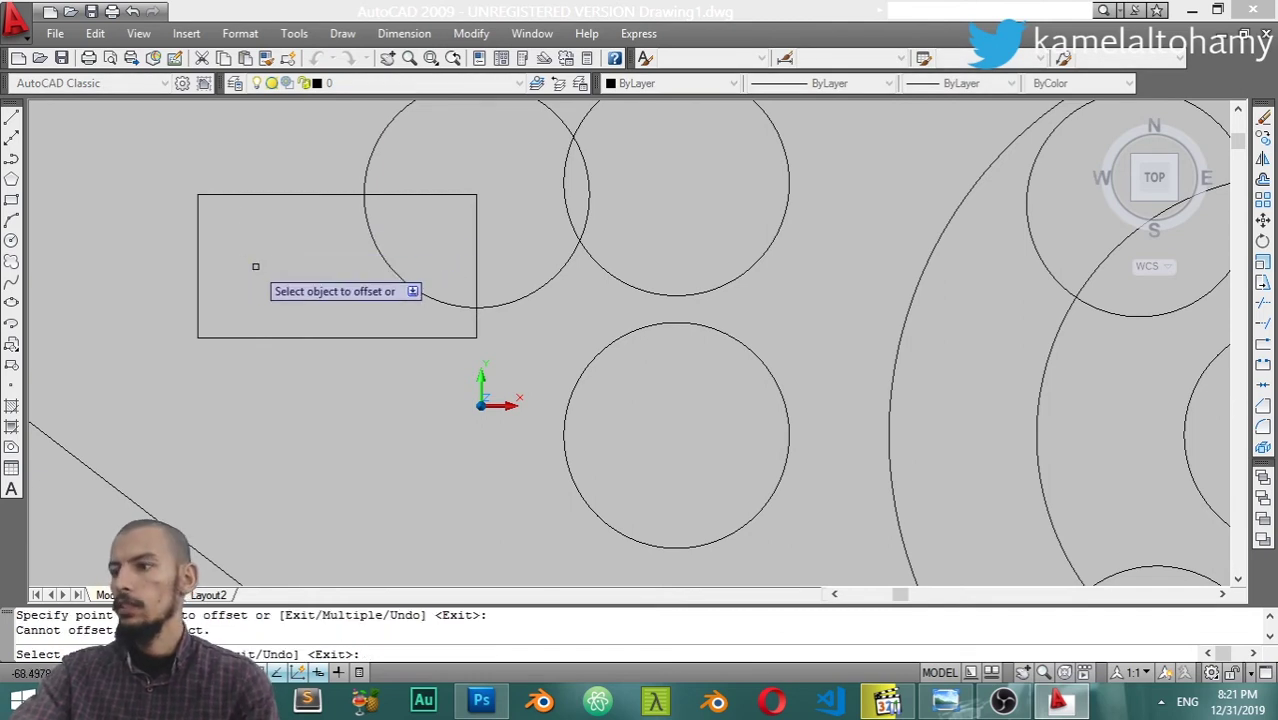
{"action": "key", "text": "Escape"}
Offset the rectangle inward twice at 10 units, creating two nested copies
{"action": "left_click_drag", "start_coordinate": [265, 175], "coordinate": [222, 202]}
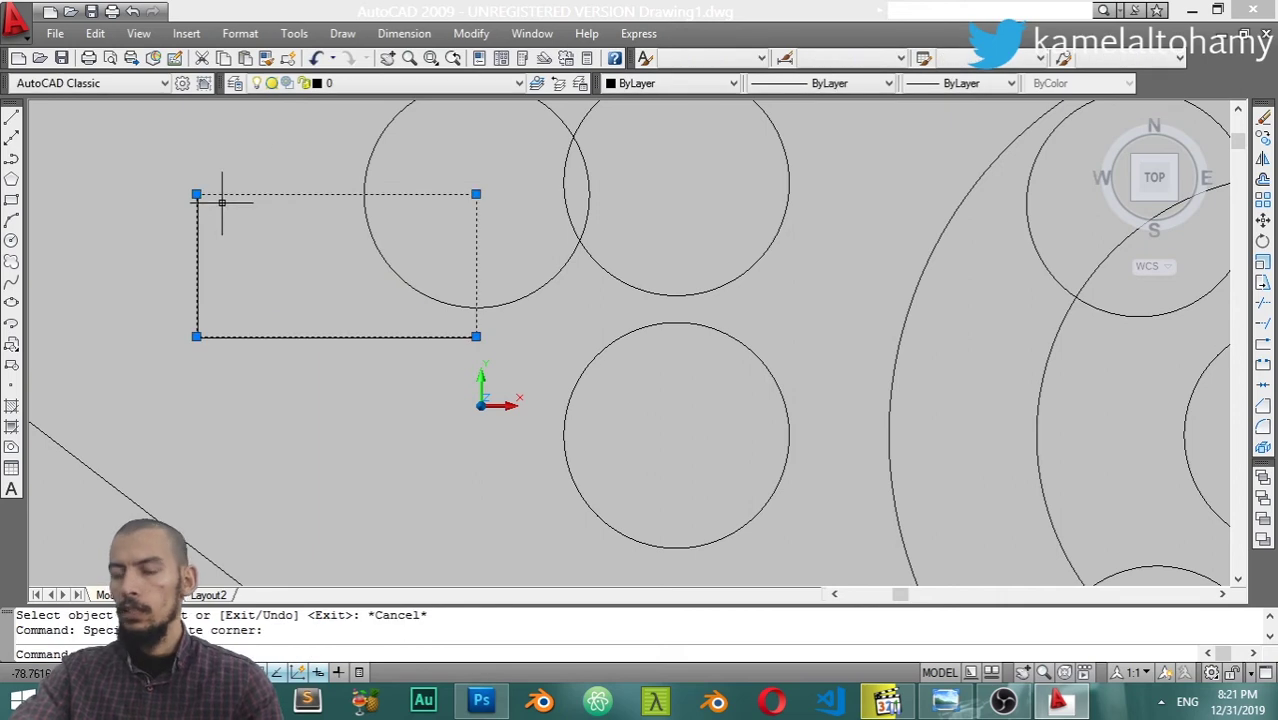
{"action": "type", "text": "o"}
{"action": "key", "text": "Return"}
{"action": "type", "text": "10"}
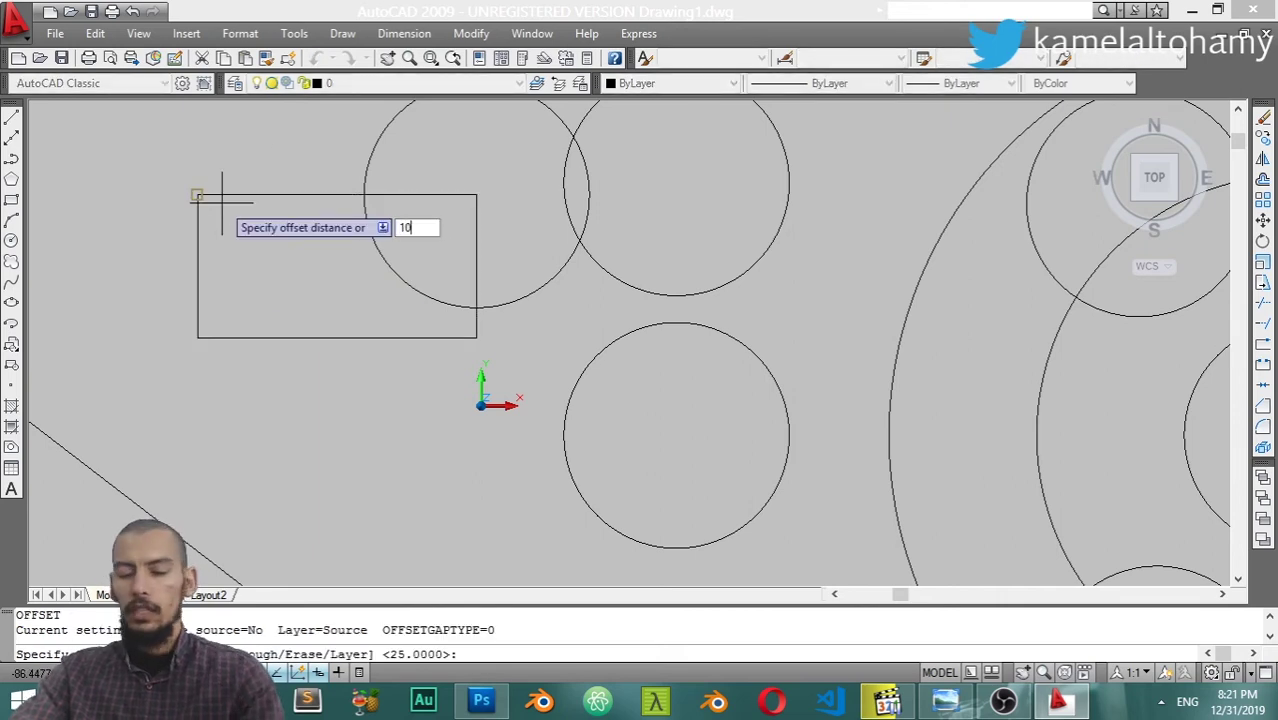
{"action": "key", "text": "Return"}
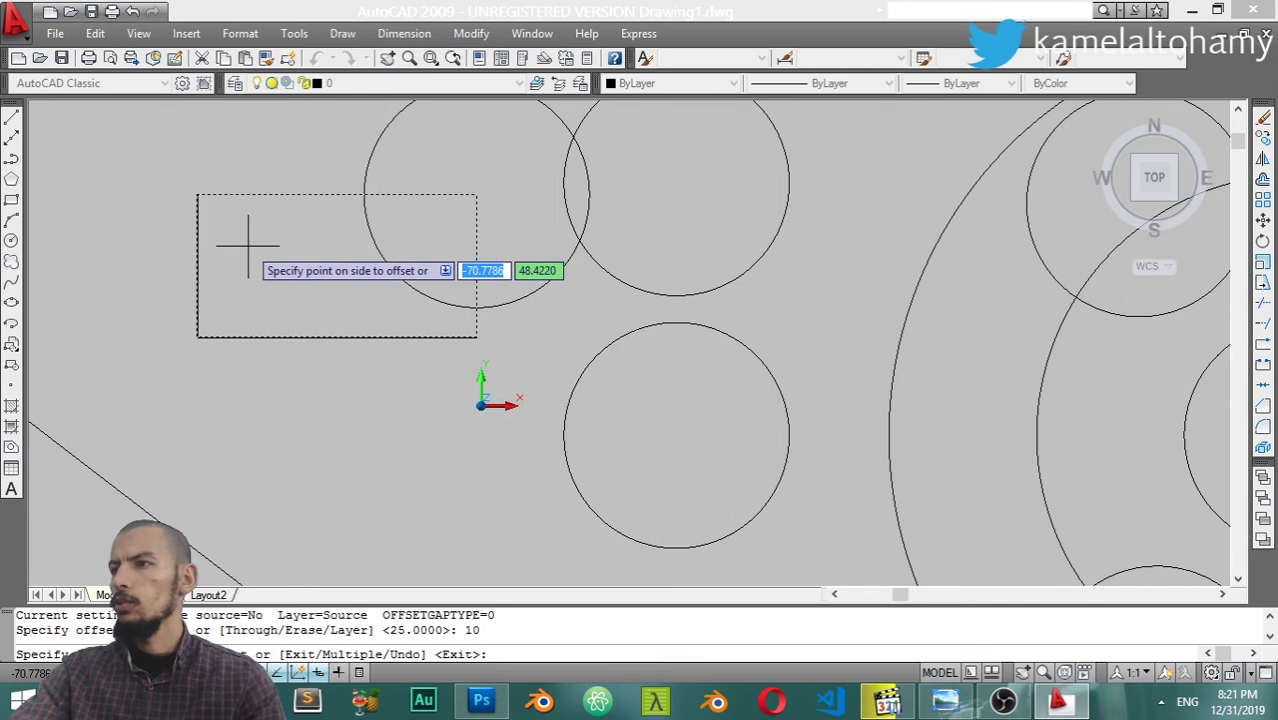
{"action": "left_click", "coordinate": [248, 245]}
{"action": "left_click", "coordinate": [257, 228]}
{"action": "left_click", "coordinate": [300, 268]}
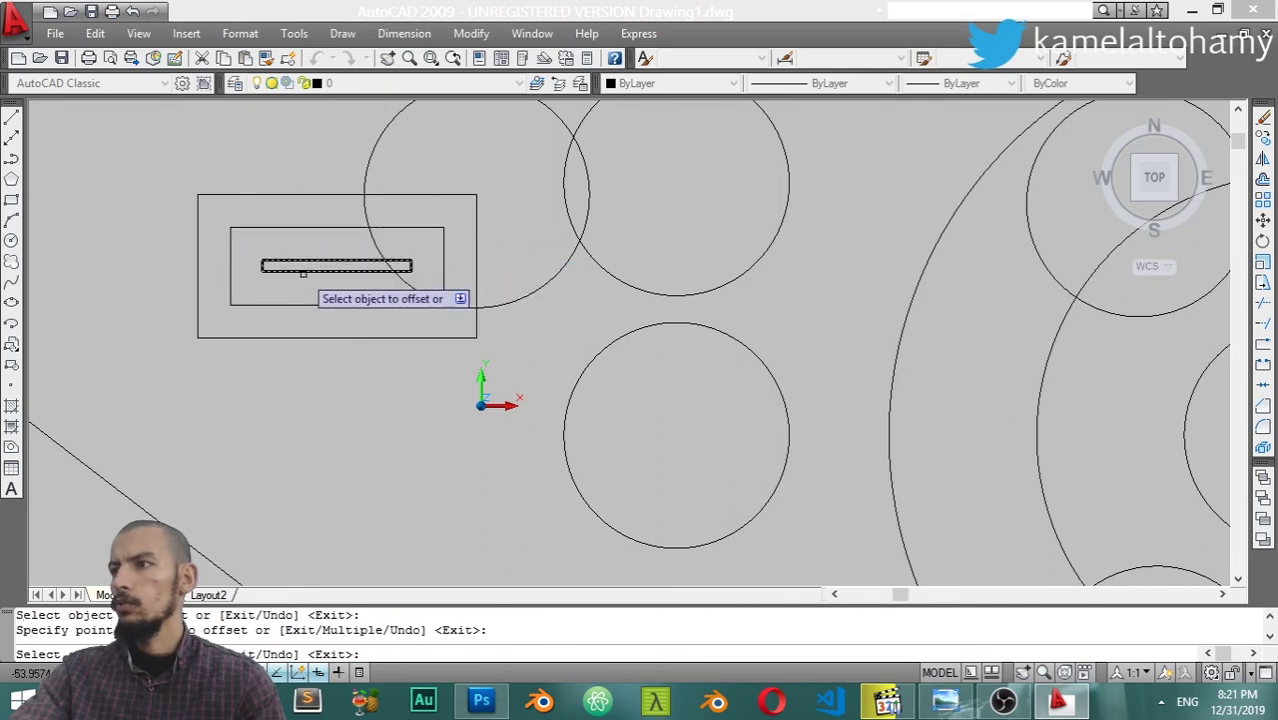
{"action": "key", "text": "Escape"}
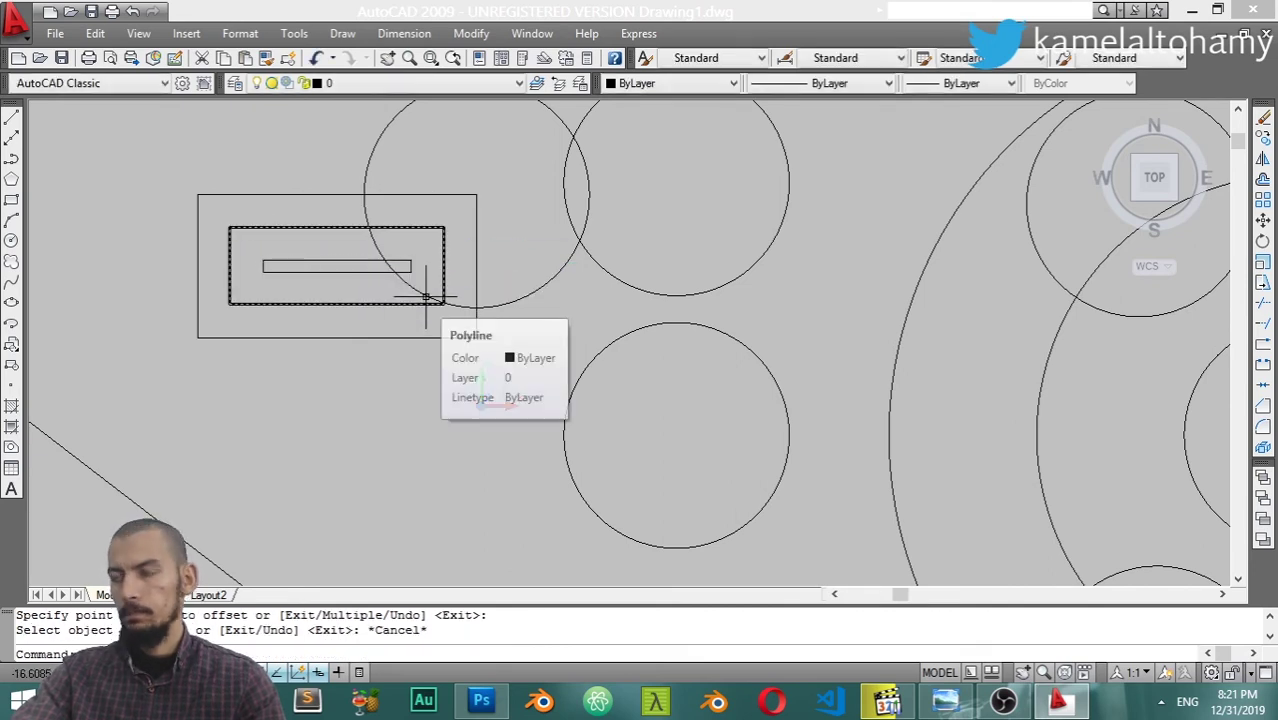
Open the Modify menu and adjust the view, cancelling stray selection windows
{"action": "left_click", "coordinate": [471, 33]}
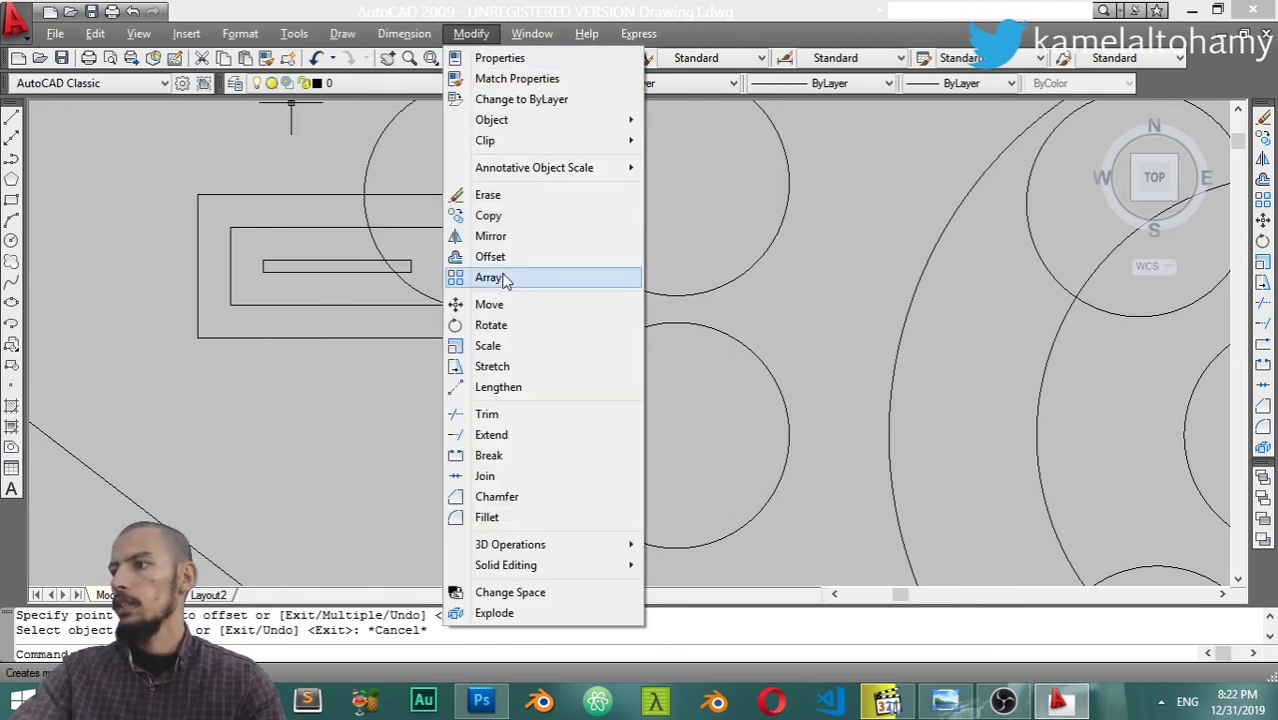
{"action": "left_click", "coordinate": [492, 277]}
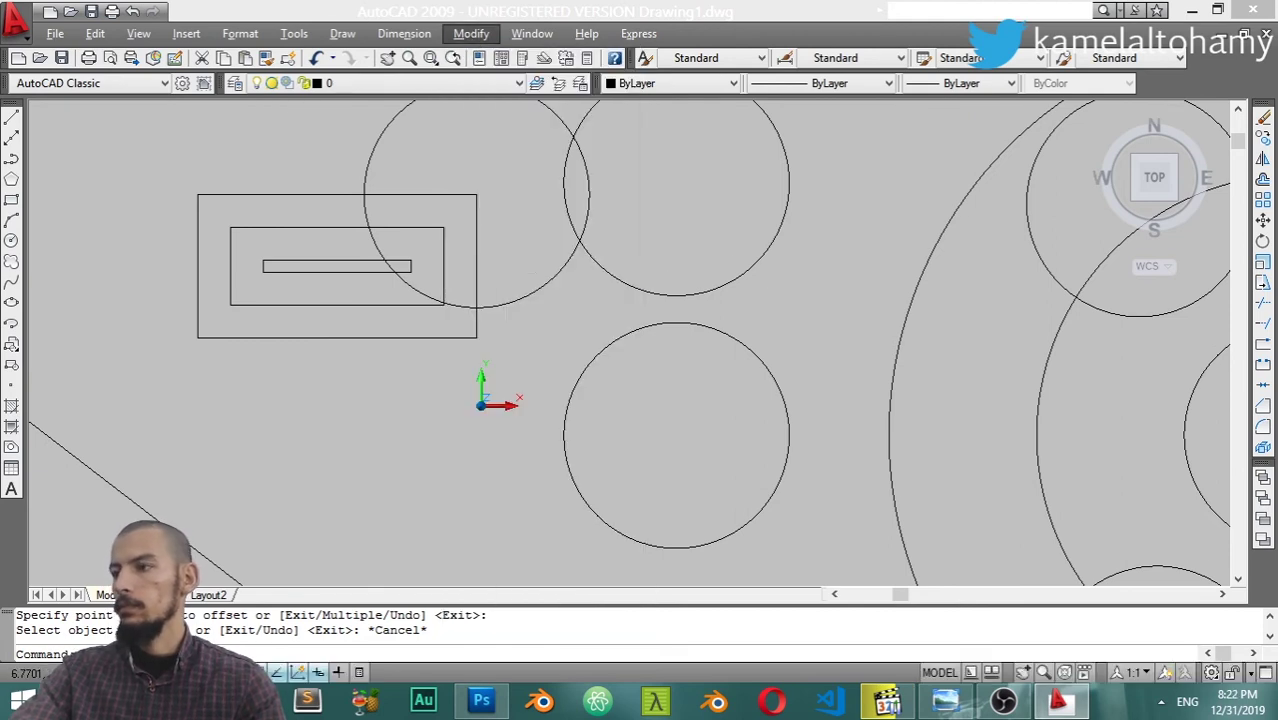
{"action": "left_click", "coordinate": [790, 425]}
{"action": "scroll", "coordinate": [790, 425], "scroll_direction": "down", "scroll_amount": 5}
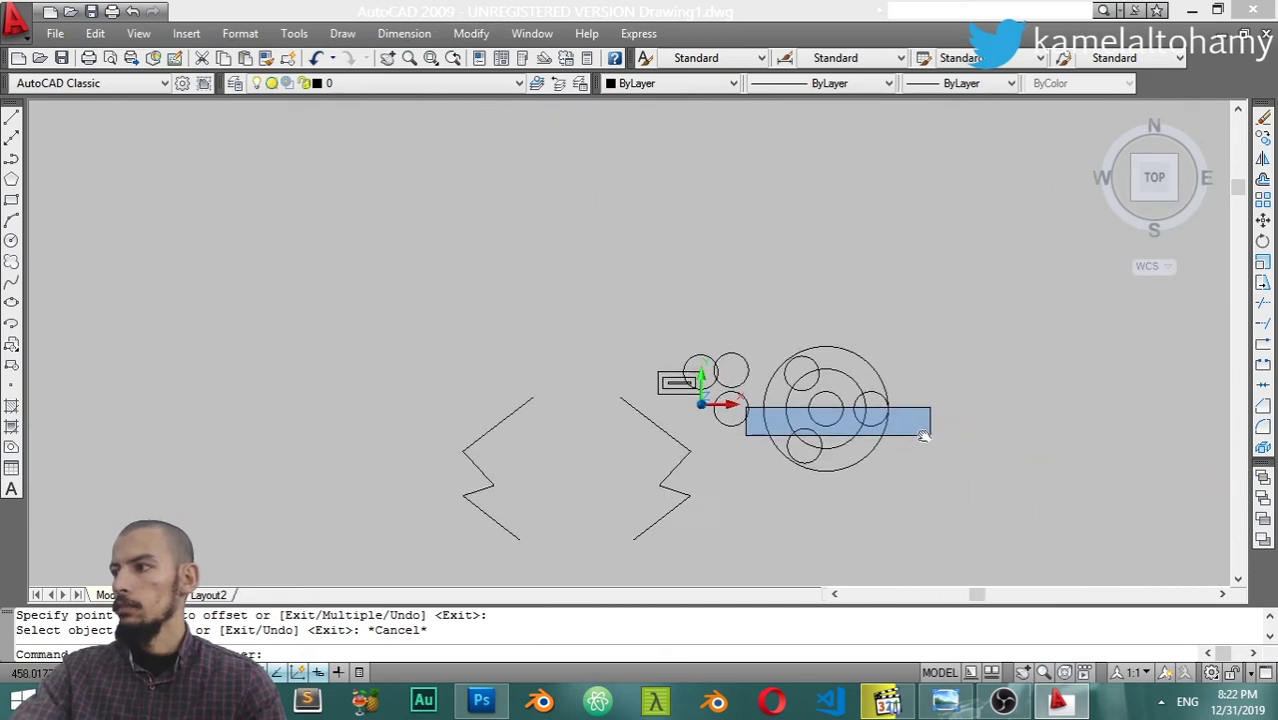
{"action": "key", "text": "Escape"}
{"action": "scroll", "coordinate": [593, 377], "scroll_direction": "up", "scroll_amount": 3}
{"action": "scroll", "coordinate": [700, 360], "scroll_direction": "up", "scroll_amount": 3}
{"action": "scroll", "coordinate": [773, 350], "scroll_direction": "up", "scroll_amount": 2}
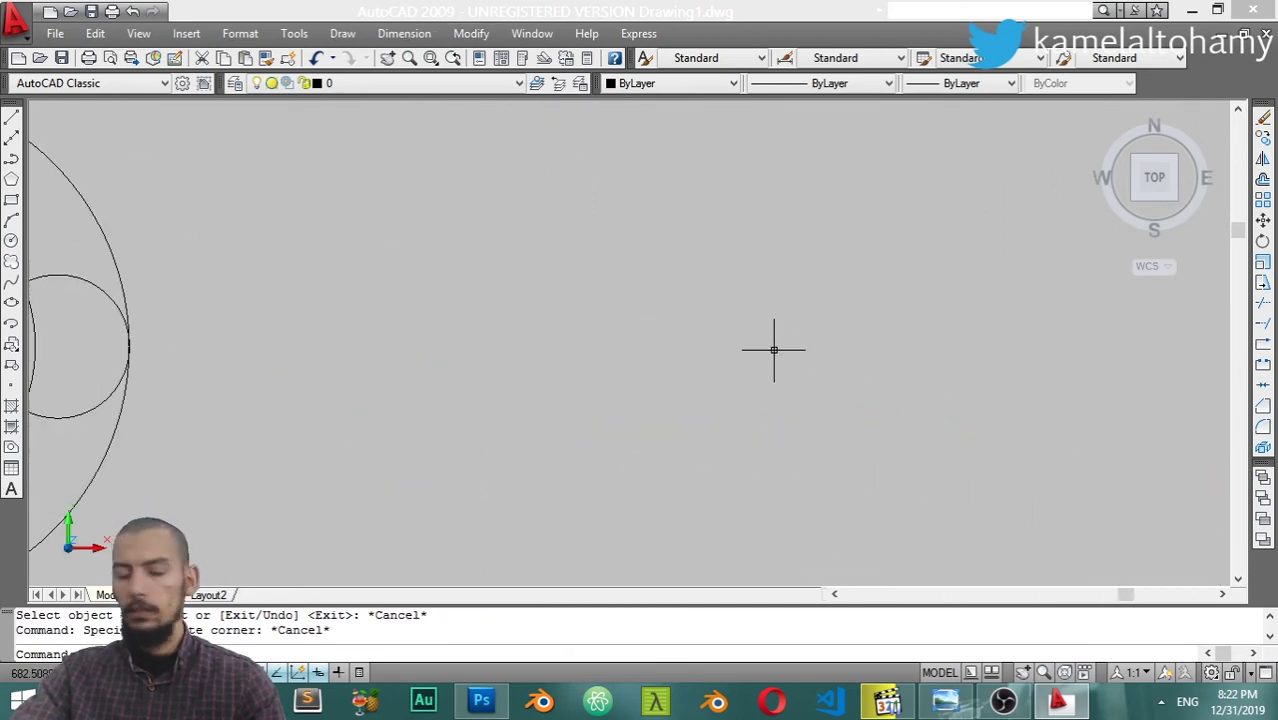
{"action": "type", "text": "c"}
{"action": "left_click", "coordinate": [750, 315]}
{"action": "key", "text": "Escape"}
Draw a new circle and a rectangle whose corner overlaps inside it
{"action": "type", "text": "c"}
{"action": "key", "text": "Return"}
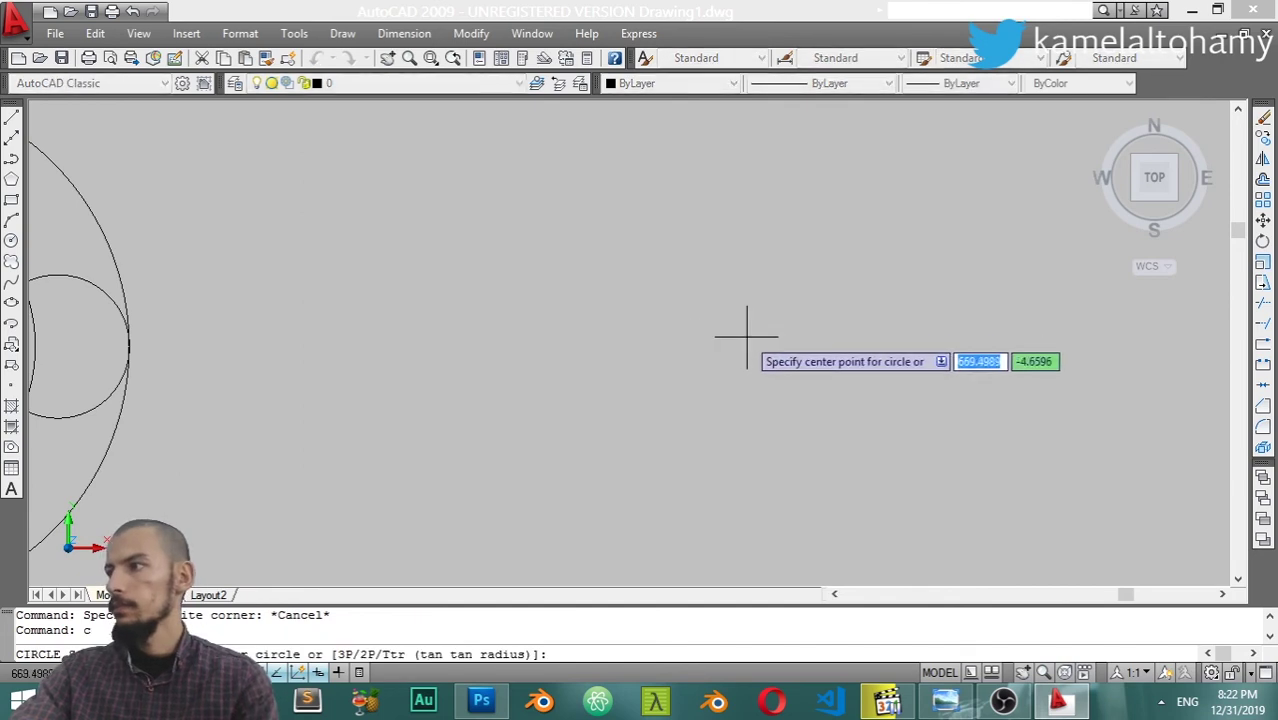
{"action": "key", "text": "Escape"}
{"action": "type", "text": "c"}
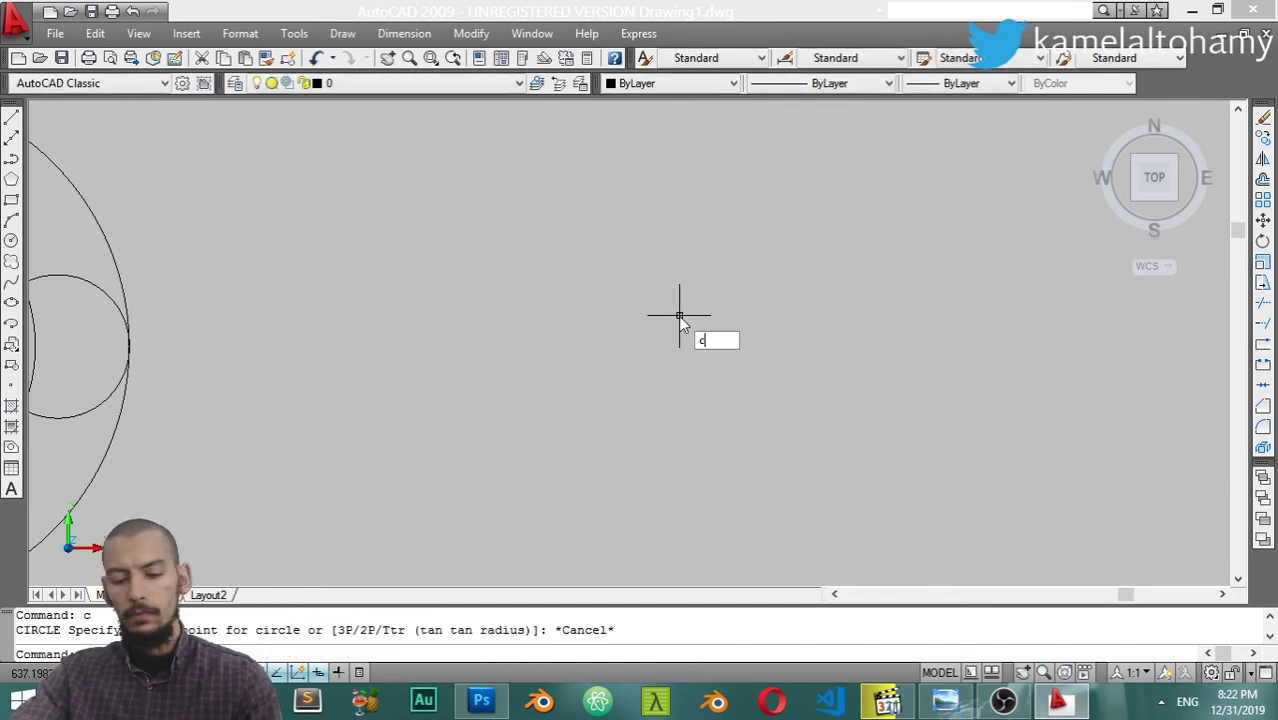
{"action": "key", "text": "Return"}
{"action": "left_click", "coordinate": [750, 329]}
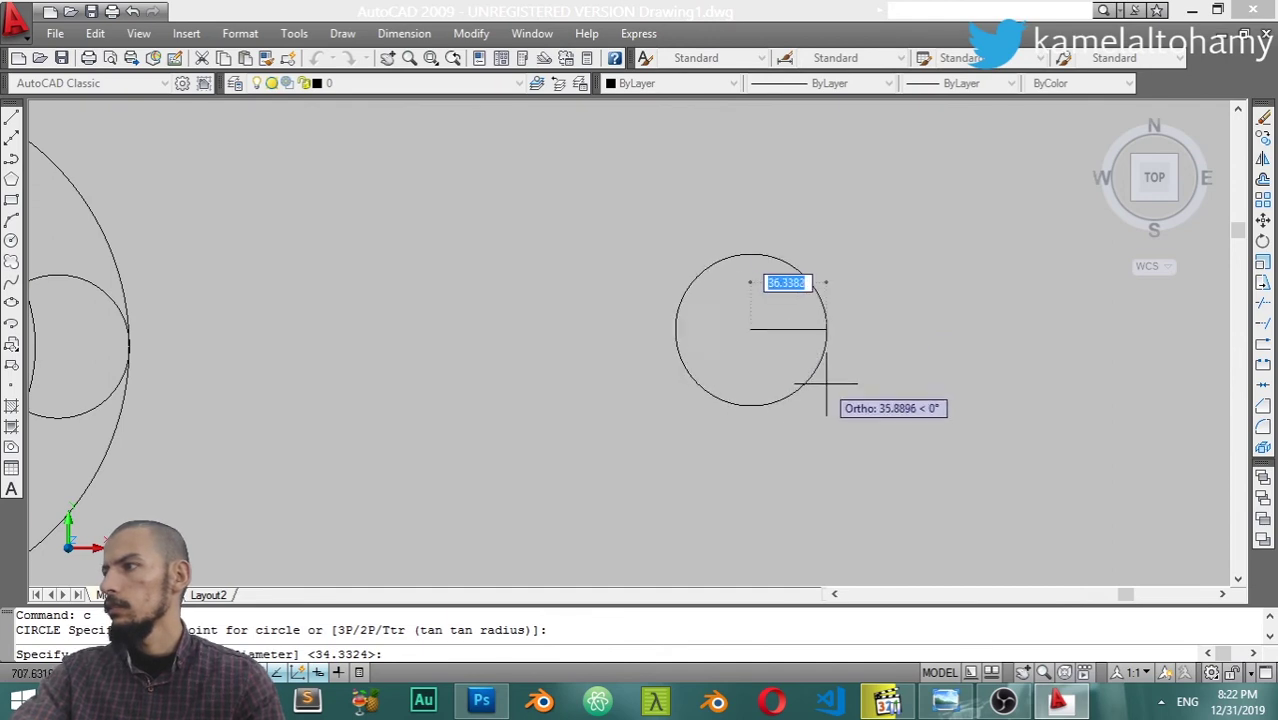
{"action": "left_click", "coordinate": [798, 350]}
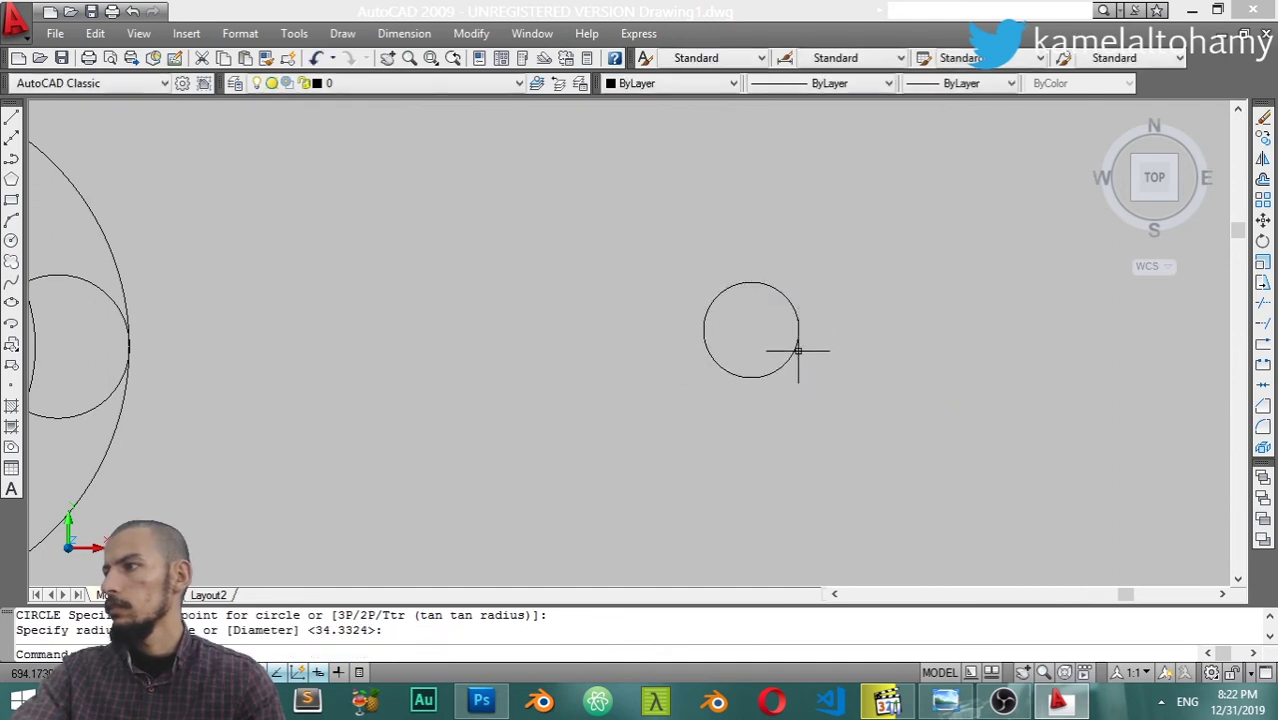
{"action": "scroll", "coordinate": [822, 329], "scroll_direction": "up", "scroll_amount": 3}
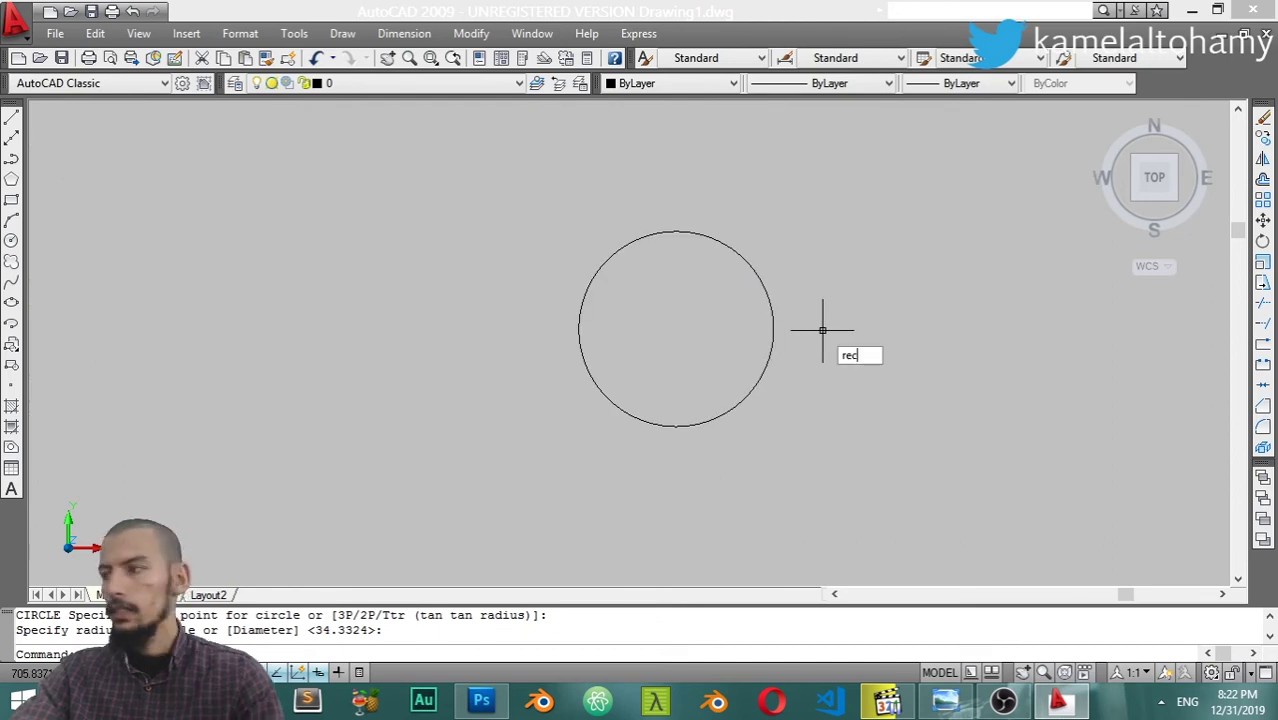
{"action": "key", "text": "Return"}
{"action": "left_click", "coordinate": [637, 208]}
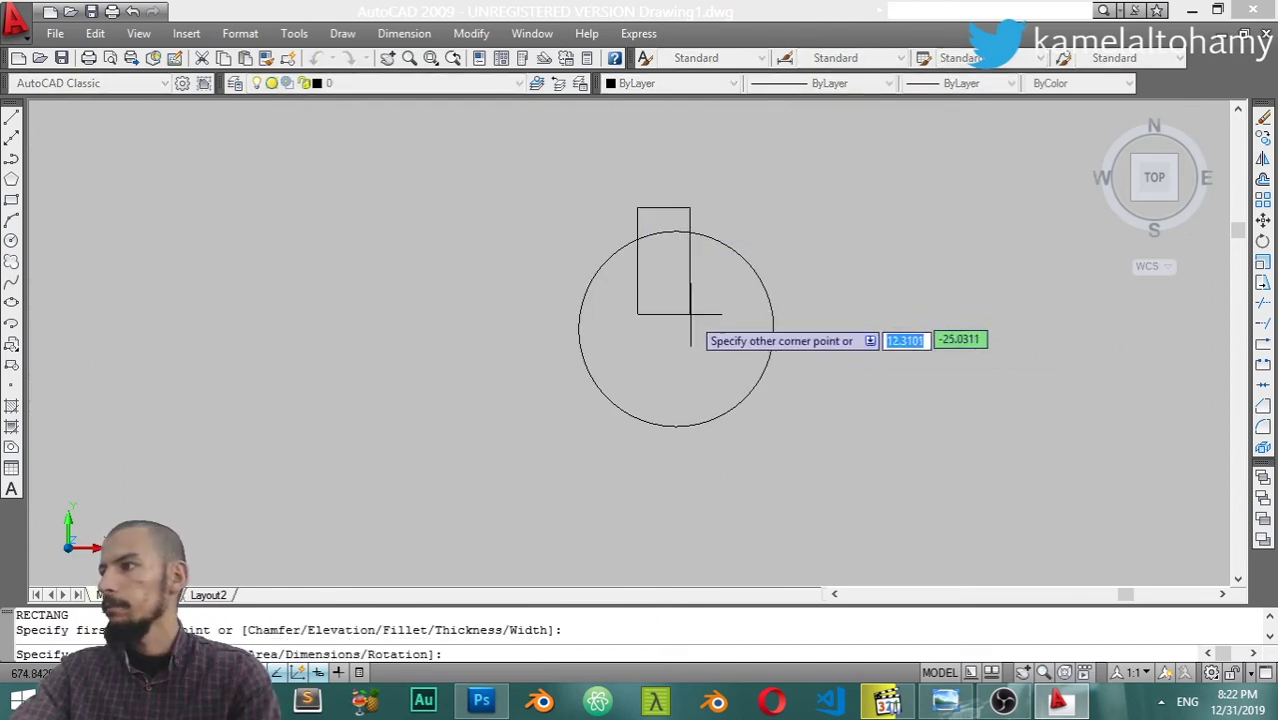
{"action": "left_click", "coordinate": [737, 346]}
Trim the rectangle edges and arc overlapping inside the circle
{"action": "type", "text": "t"}
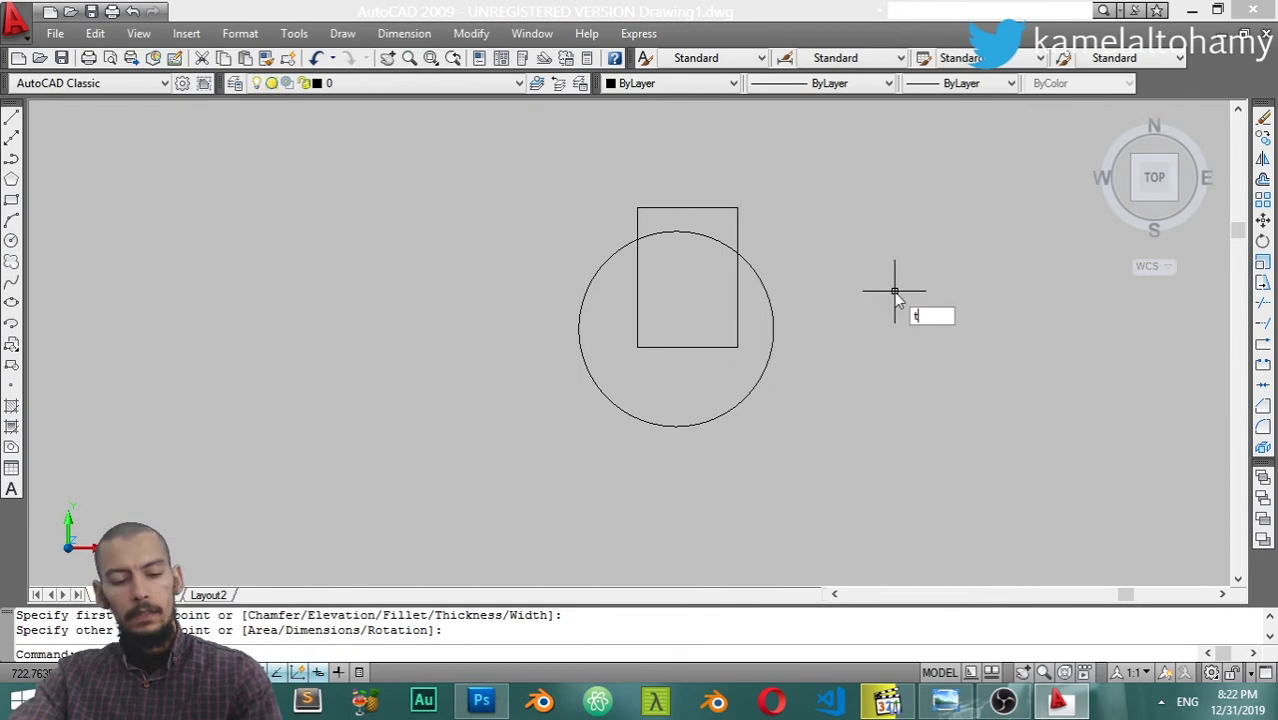
{"action": "type", "text": "r"}
{"action": "key", "text": "Return"}
{"action": "key", "text": "Return"}
{"action": "left_click", "coordinate": [745, 318]}
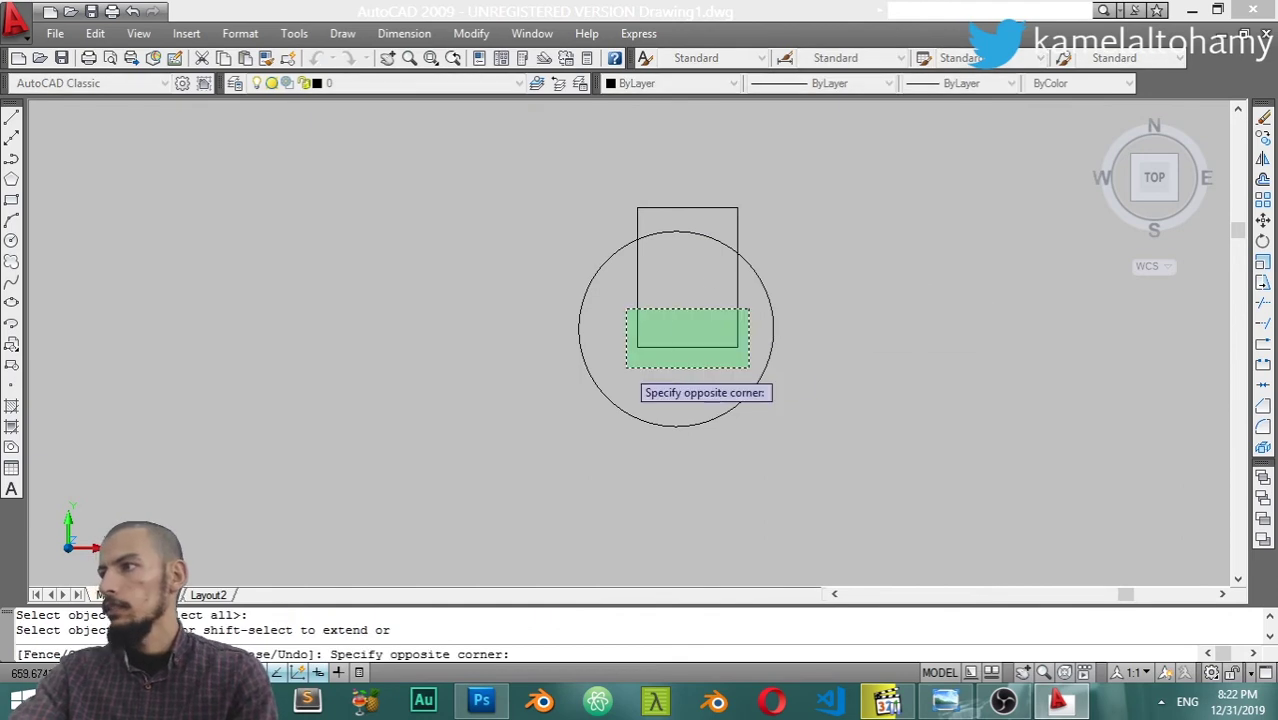
{"action": "left_click", "coordinate": [630, 358]}
{"action": "left_click", "coordinate": [700, 234]}
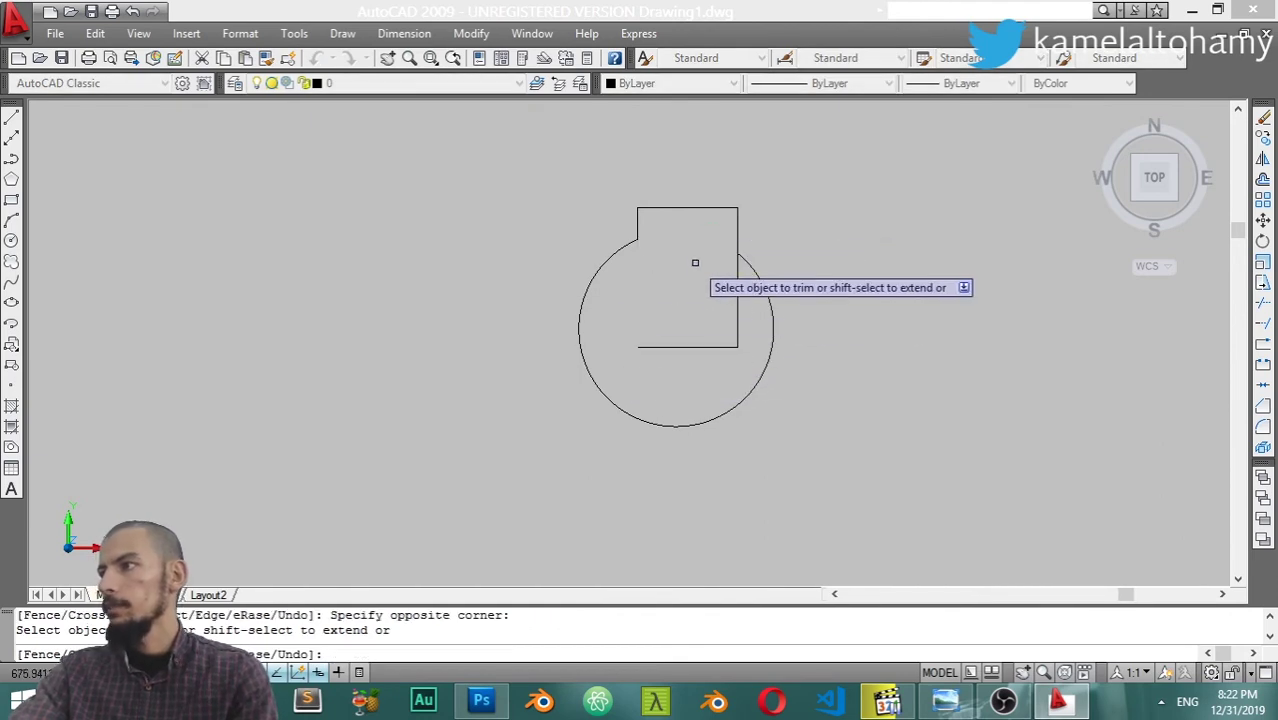
{"action": "left_click", "coordinate": [741, 303]}
{"action": "left_click", "coordinate": [742, 297]}
{"action": "key", "text": "Escape"}
Erase the leftover inner horizontal line and select the keyhole shape
{"action": "left_click", "coordinate": [628, 322]}
{"action": "left_click", "coordinate": [782, 370]}
{"action": "key", "text": "Return"}
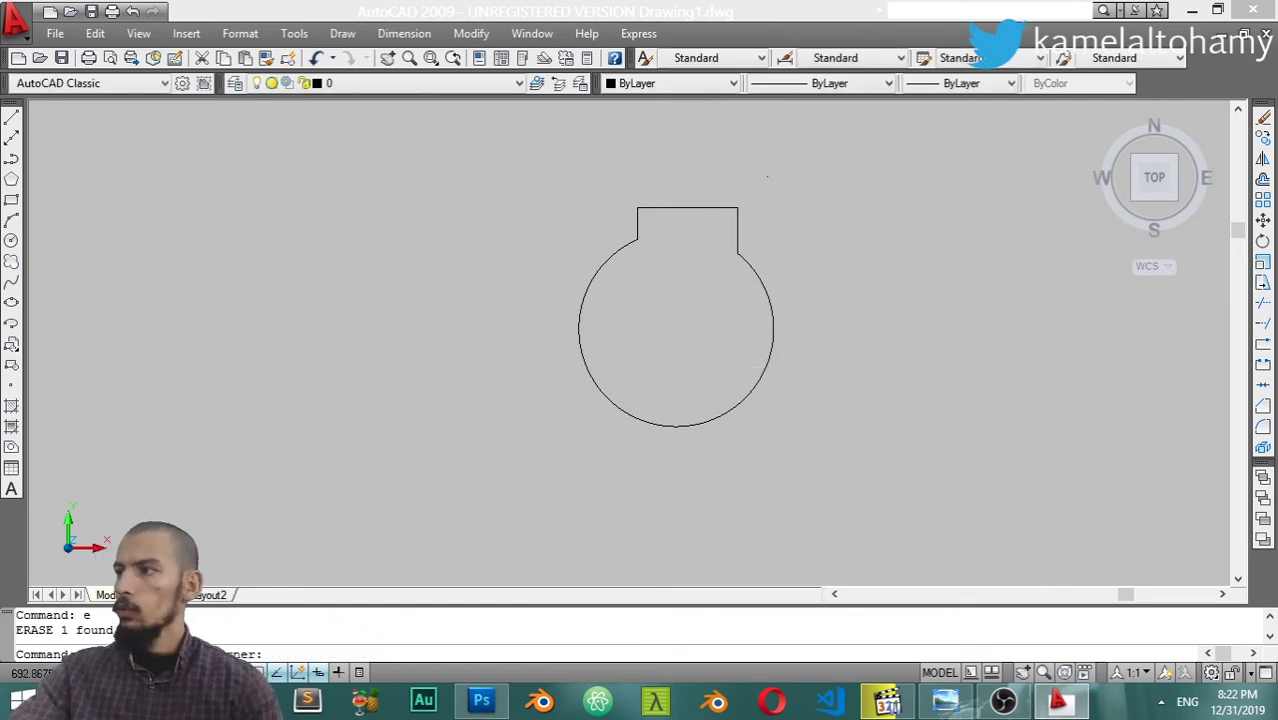
{"action": "left_click", "coordinate": [767, 177]}
{"action": "left_click", "coordinate": [692, 263]}
Try an offset at the default distance, cancel, and select the keyhole shape
{"action": "type", "text": "o"}
{"action": "key", "text": "Return"}
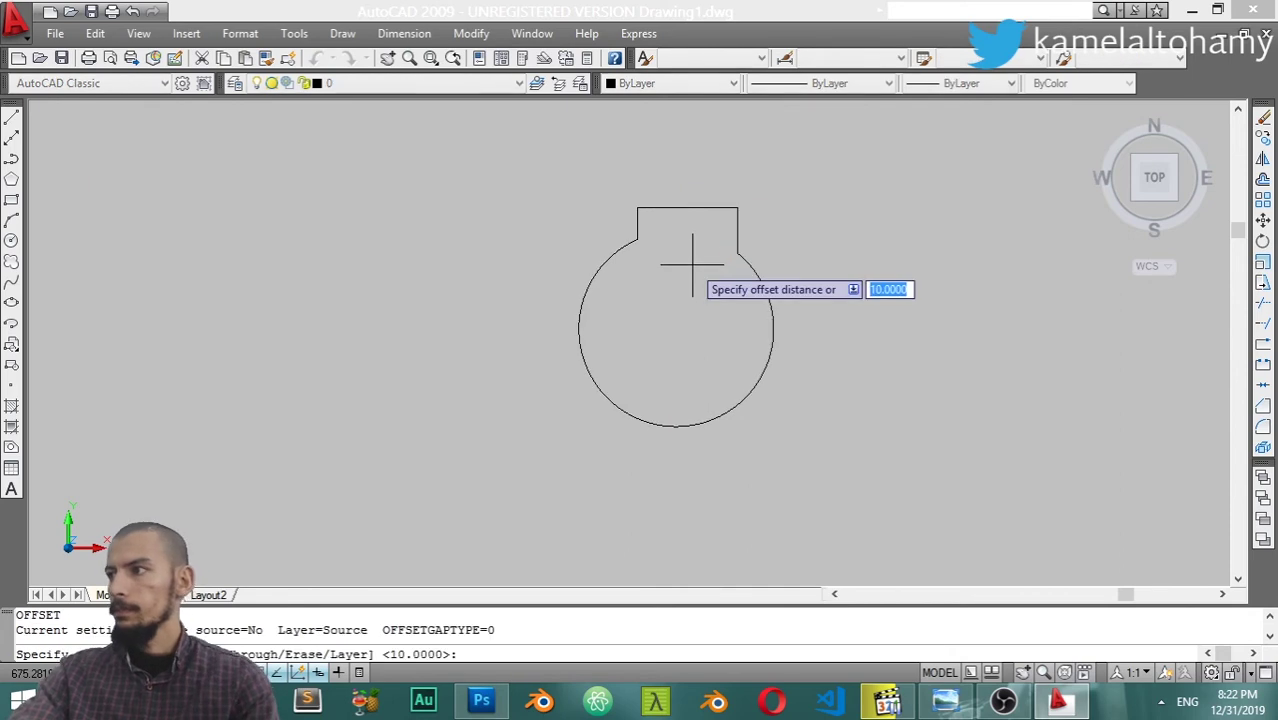
{"action": "key", "text": "Return"}
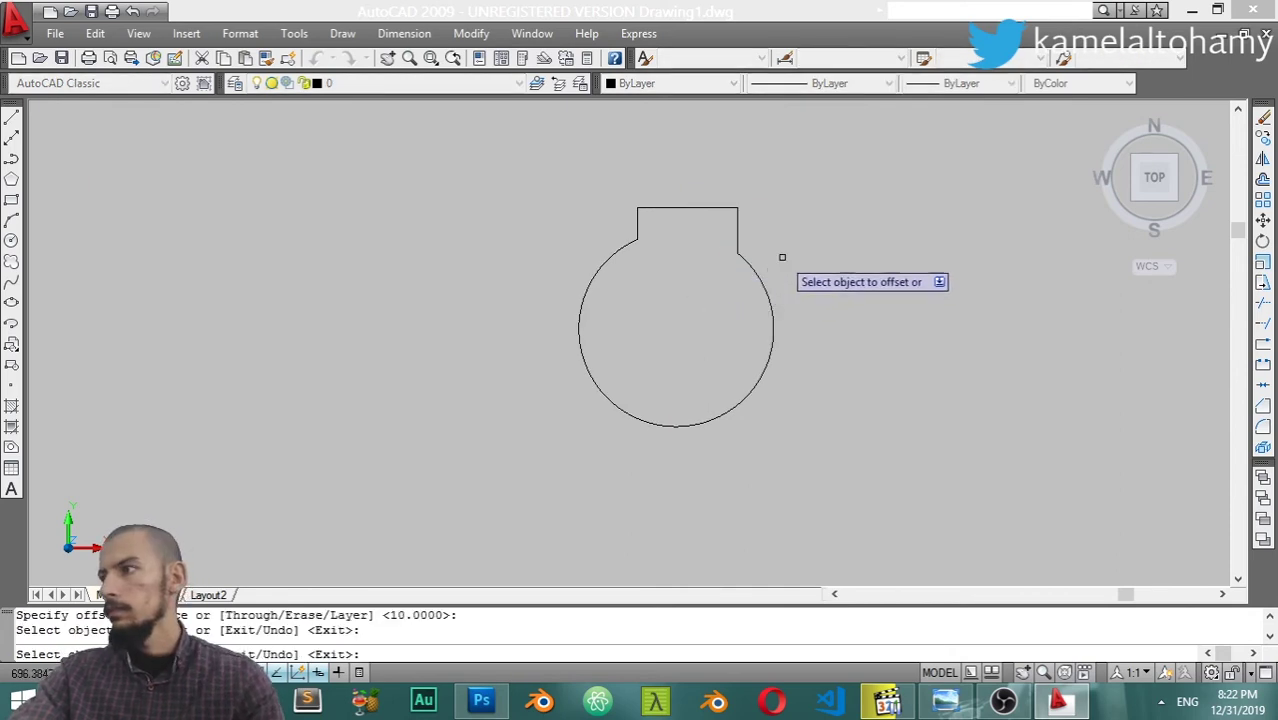
{"action": "key", "text": "Escape"}
{"action": "left_click", "coordinate": [807, 171]}
{"action": "left_click", "coordinate": [512, 462]}
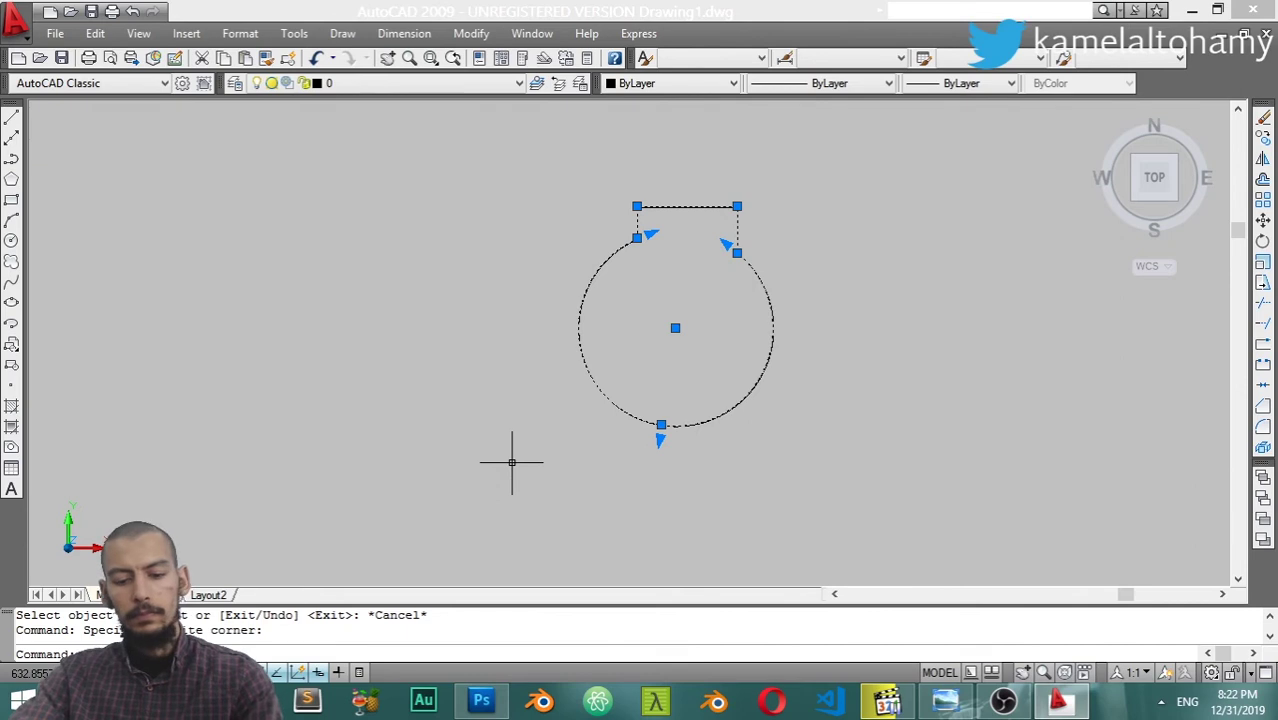
Attempt an offset of the outline at distance 4, then cancel it
{"action": "type", "text": "o"}
{"action": "key", "text": "Return"}
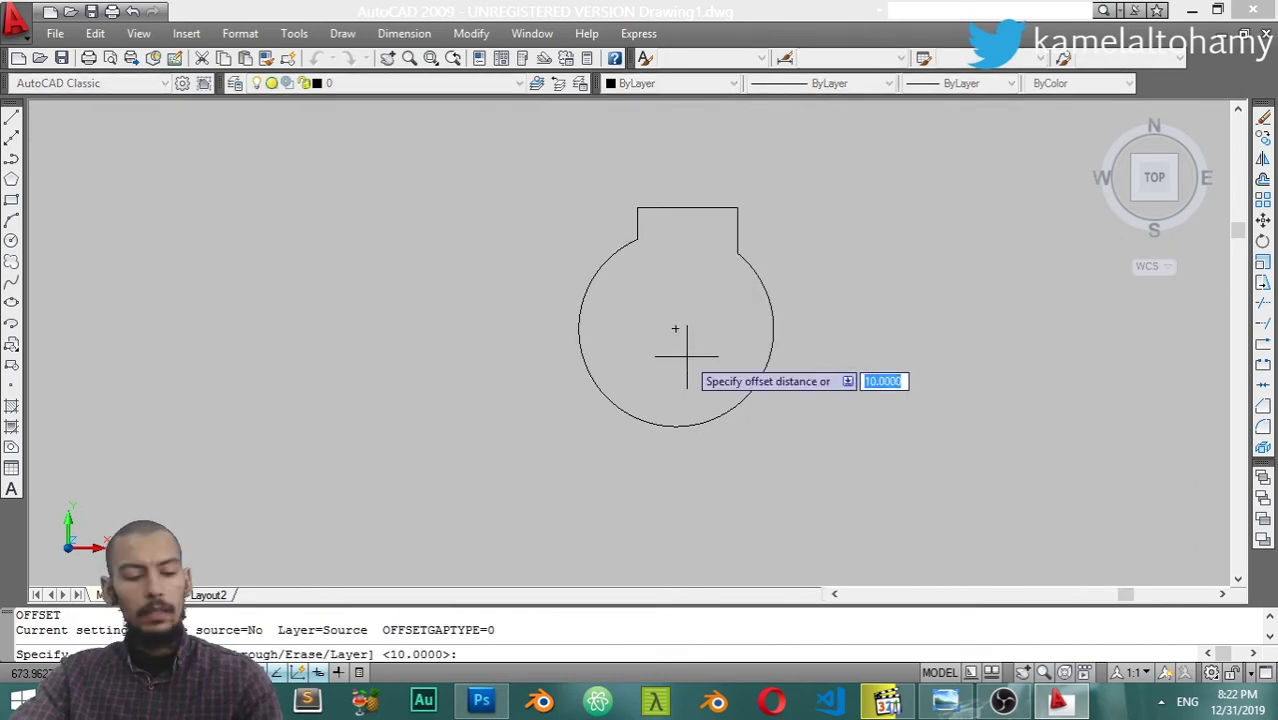
{"action": "type", "text": "4"}
{"action": "key", "text": "Return"}
{"action": "left_click", "coordinate": [685, 350]}
{"action": "left_click", "coordinate": [819, 171]}
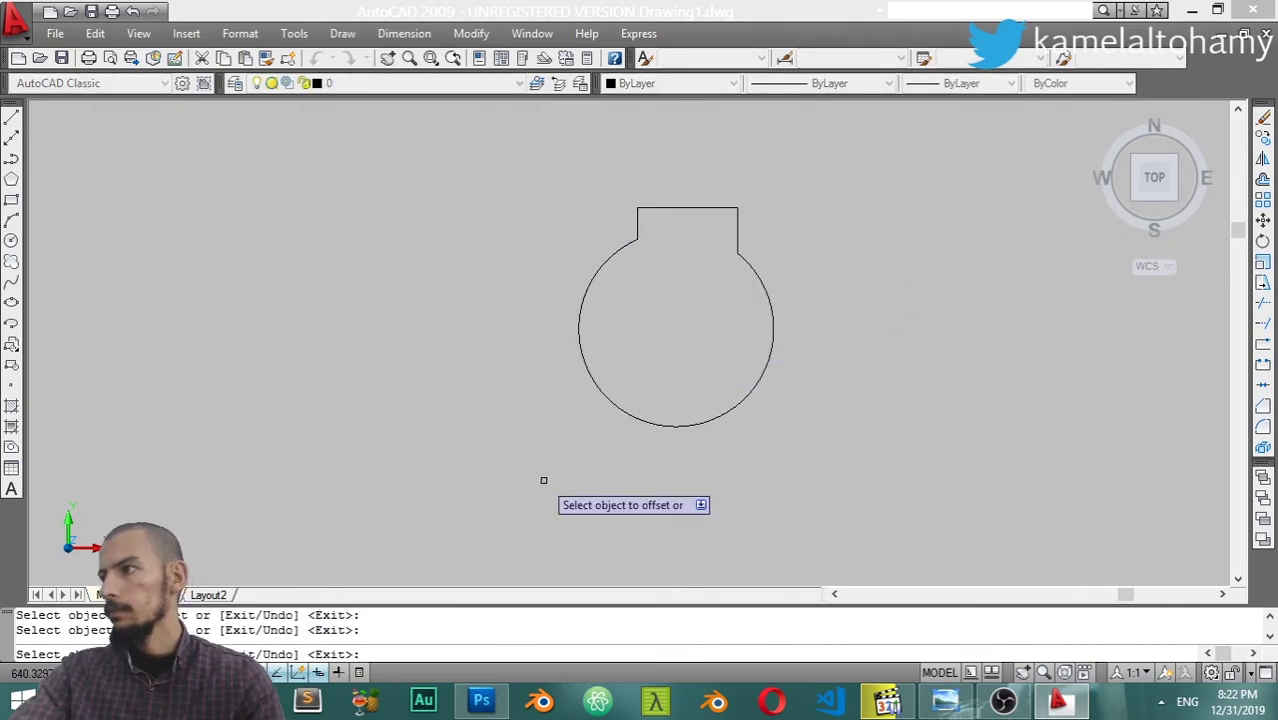
{"action": "key", "text": "Escape"}
Reselect the circle and keyhole top and retry the offset at 4, then cancel
{"action": "left_click", "coordinate": [828, 173]}
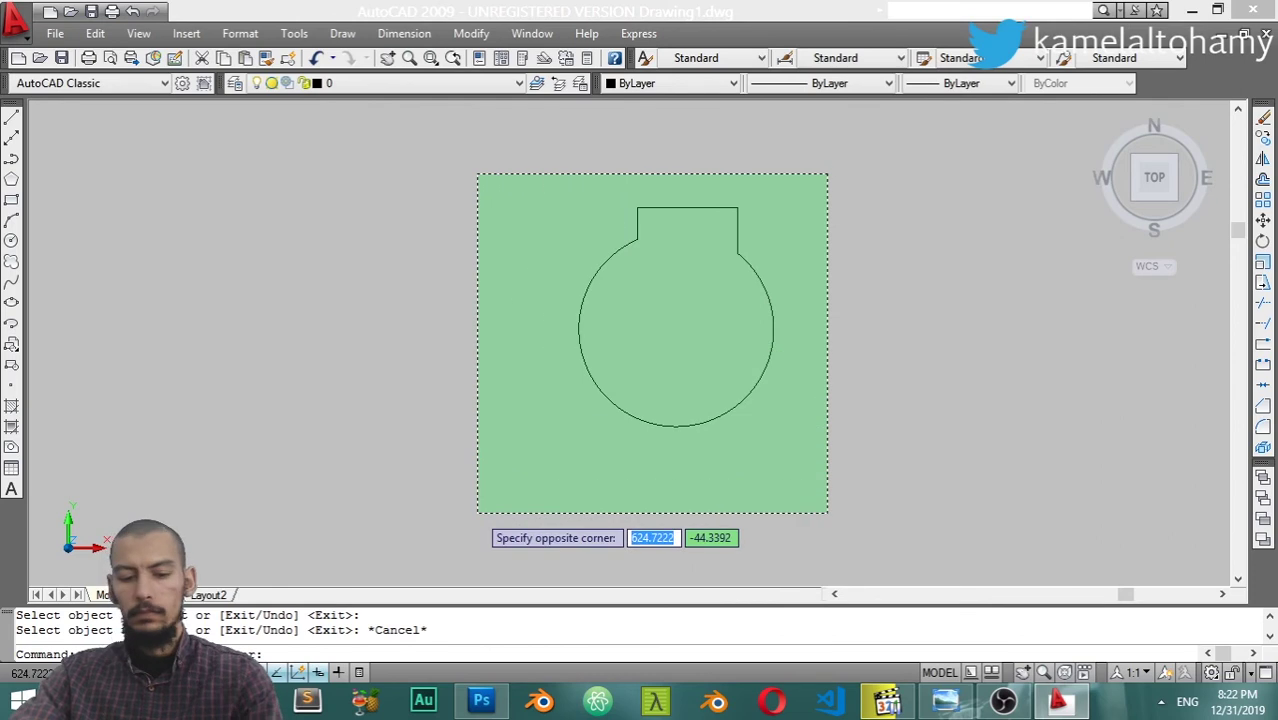
{"action": "left_click", "coordinate": [477, 512]}
{"action": "key", "text": "Return"}
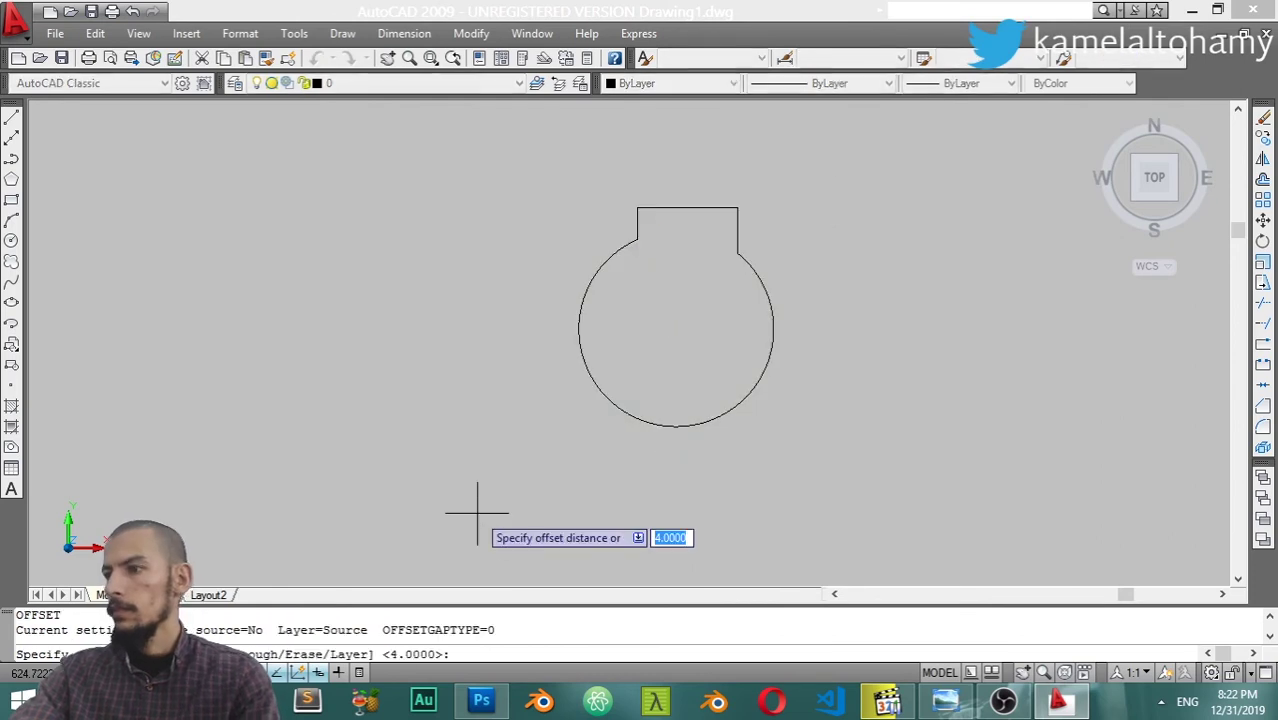
{"action": "key", "text": "Return"}
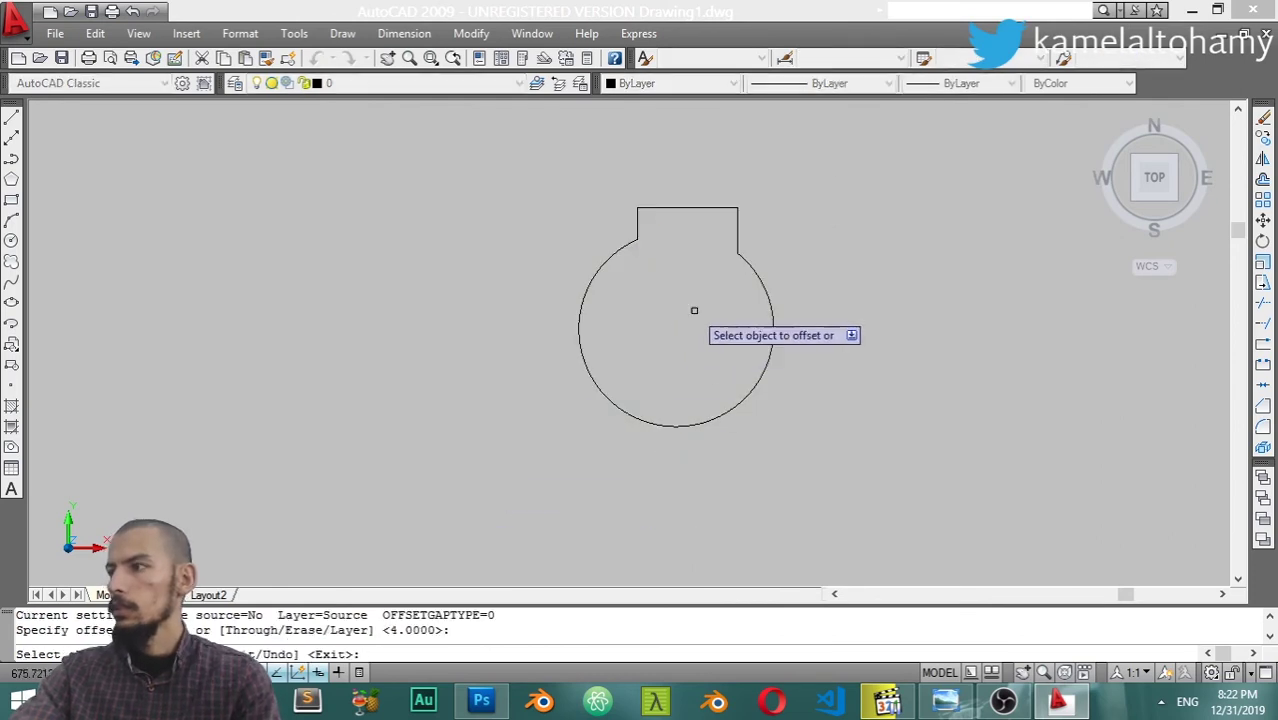
{"action": "left_click", "coordinate": [527, 152]}
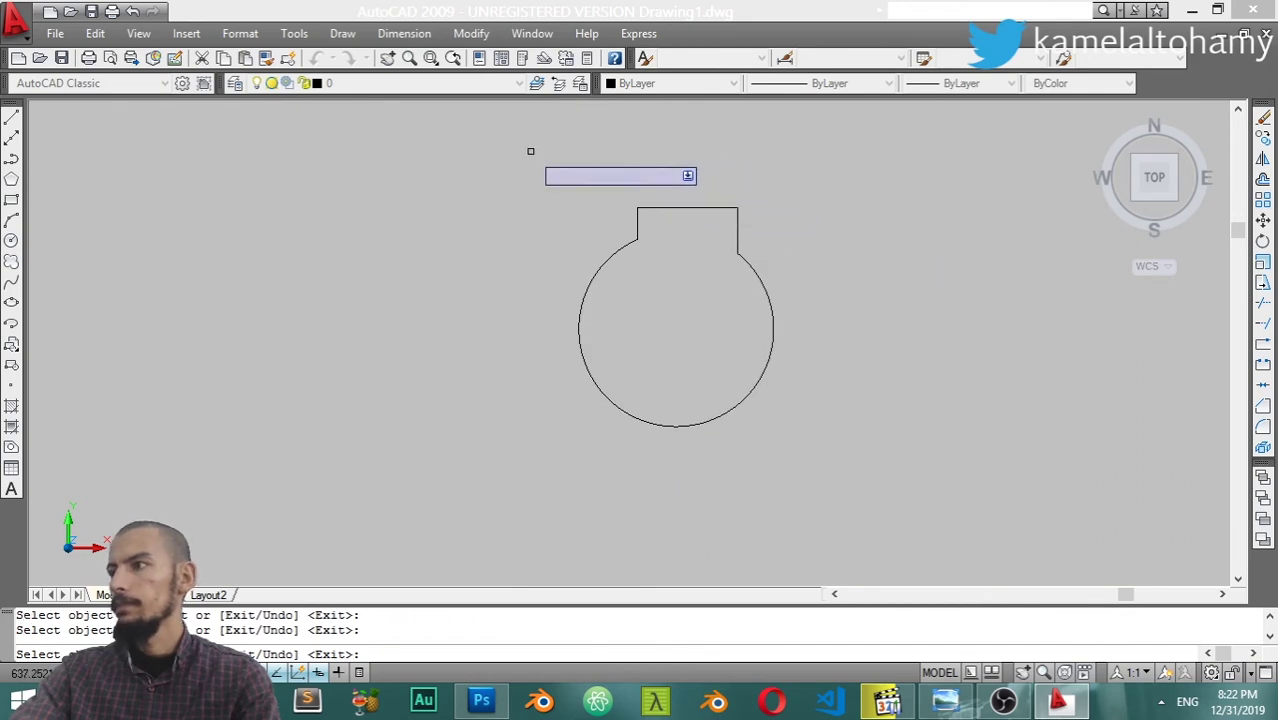
{"action": "key", "text": "Escape"}
Offset the keyhole top and the circle 2 units inward
{"action": "left_click", "coordinate": [880, 148]}
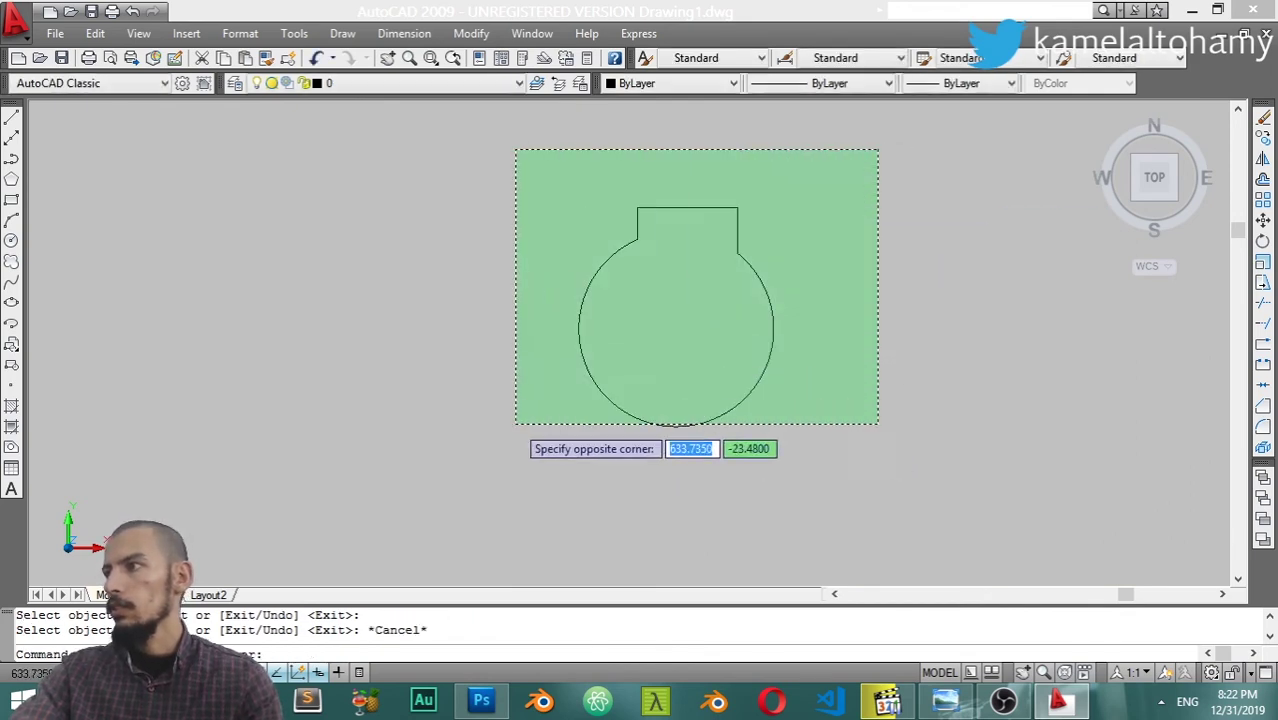
{"action": "left_click", "coordinate": [508, 436]}
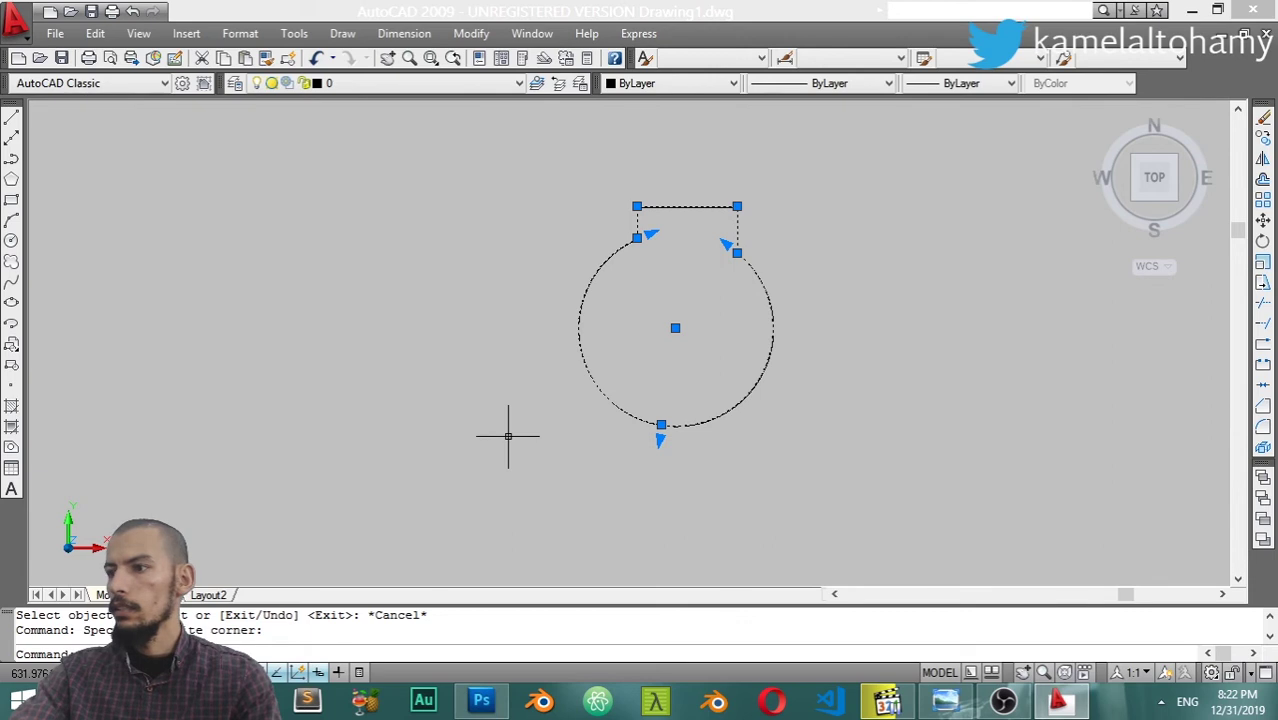
{"action": "type", "text": "o"}
{"action": "key", "text": "Return"}
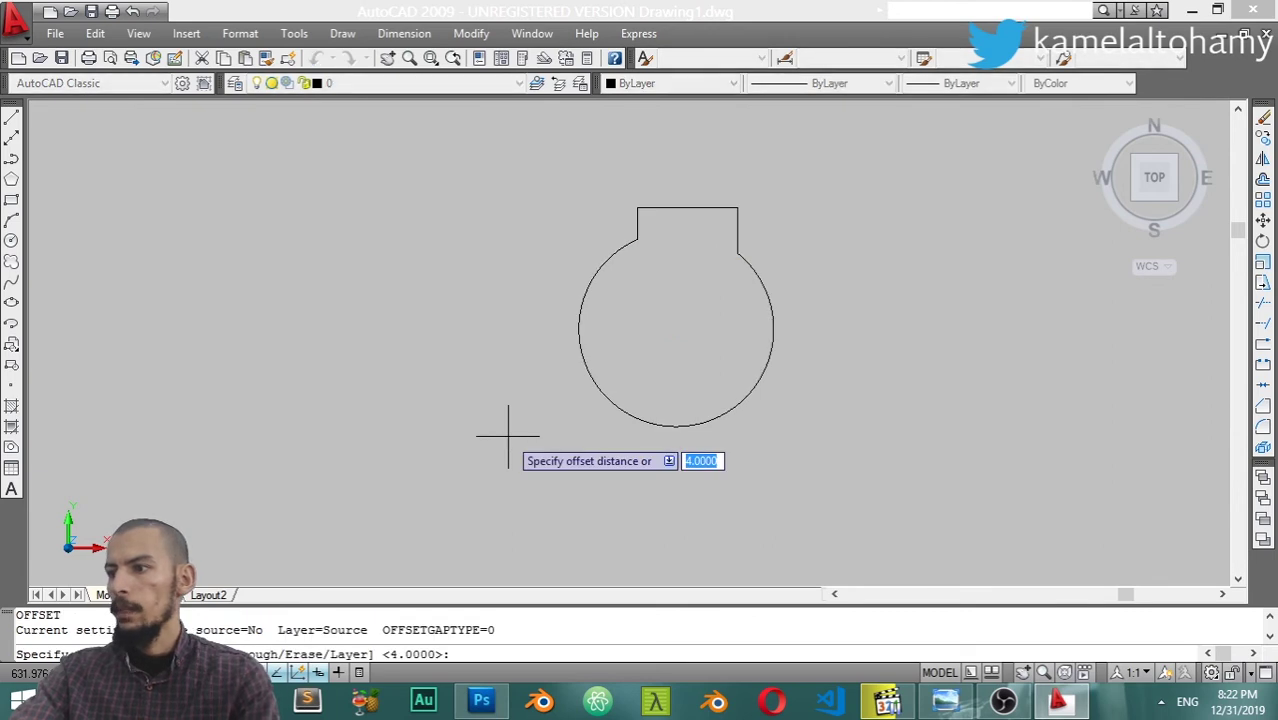
{"action": "type", "text": "2"}
{"action": "key", "text": "Return"}
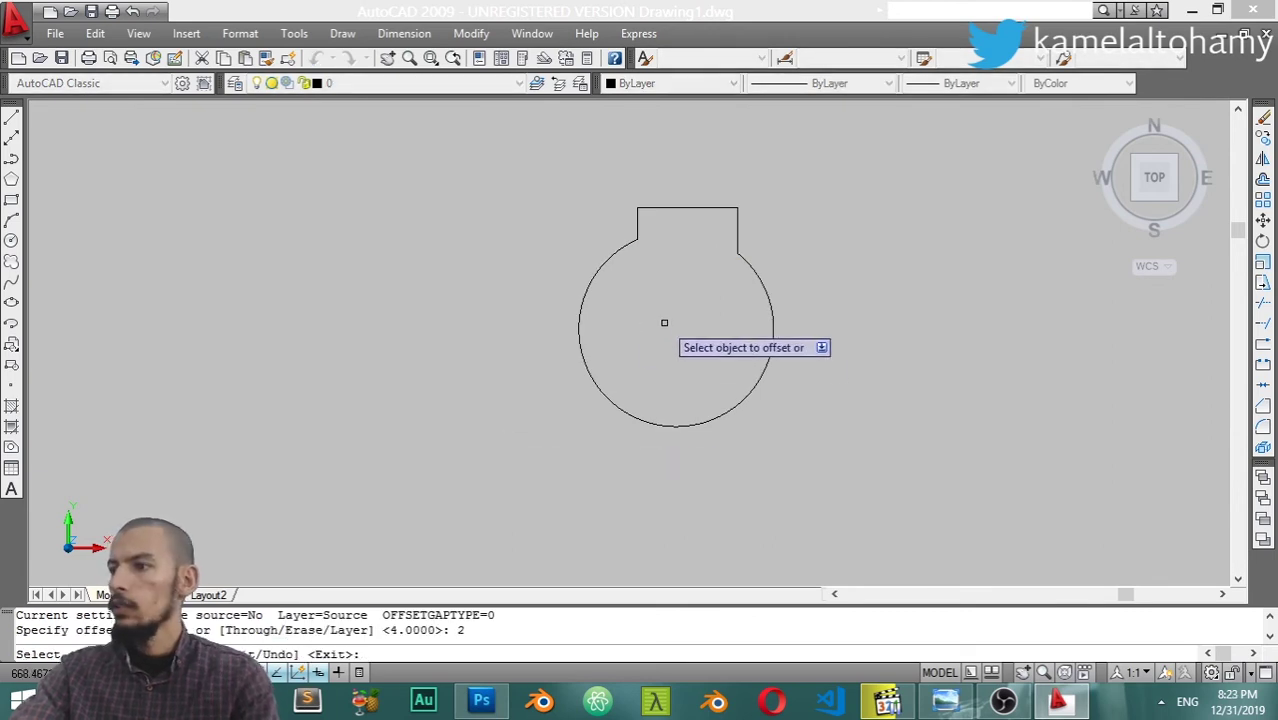
{"action": "left_click", "coordinate": [665, 208]}
{"action": "left_click", "coordinate": [679, 285]}
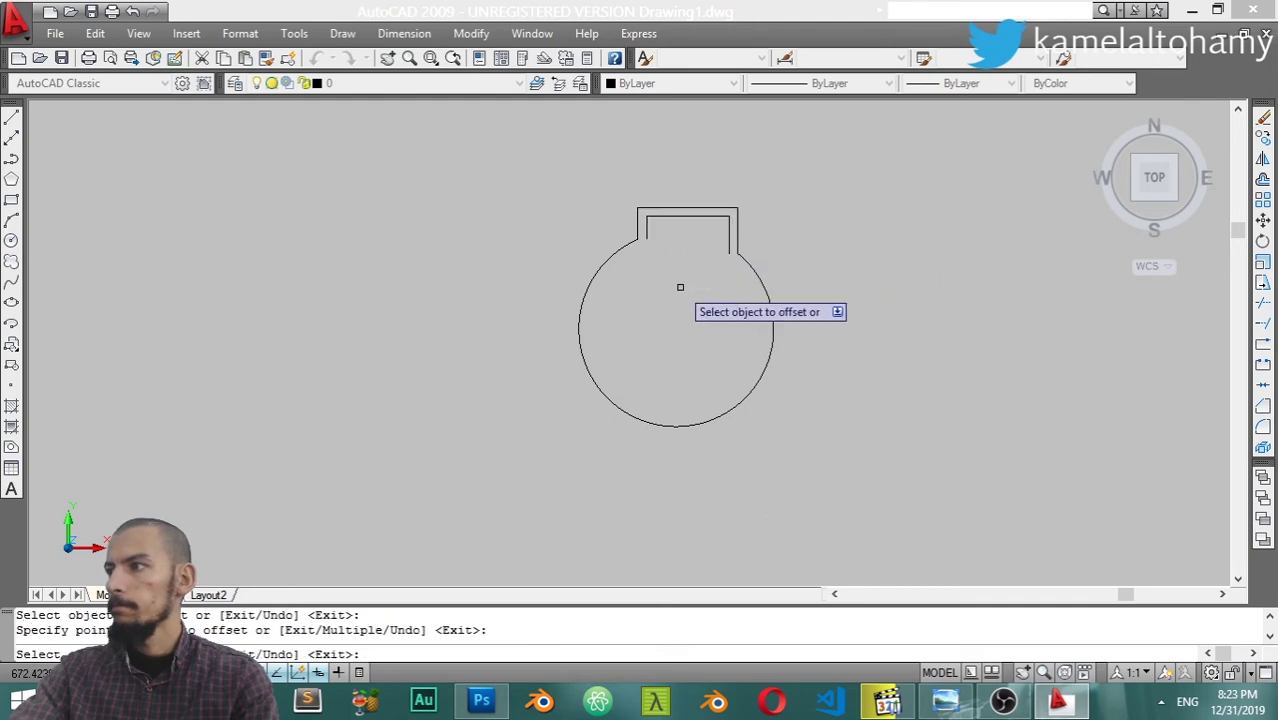
{"action": "left_click", "coordinate": [633, 244]}
{"action": "left_click", "coordinate": [673, 325]}
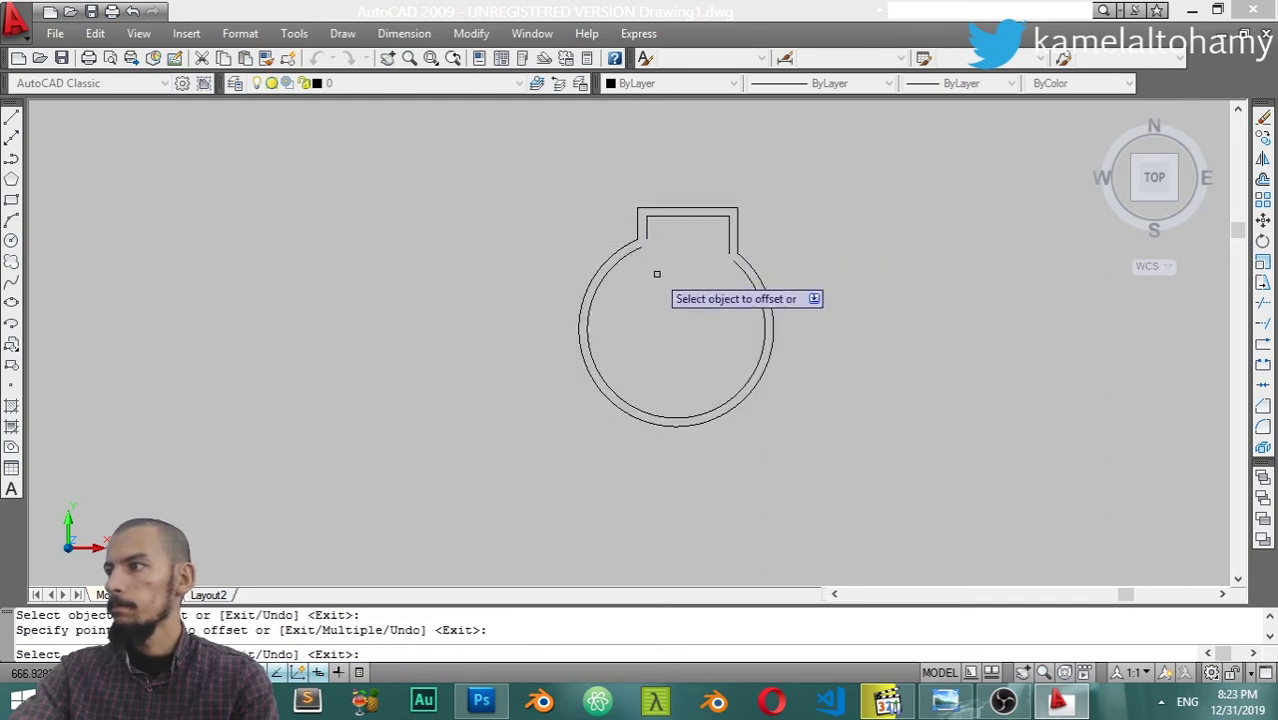
{"action": "scroll", "coordinate": [756, 251], "scroll_direction": "up", "scroll_amount": 2}
{"action": "scroll", "coordinate": [756, 251], "scroll_direction": "up", "scroll_amount": 3}
{"action": "key", "text": "Escape"}
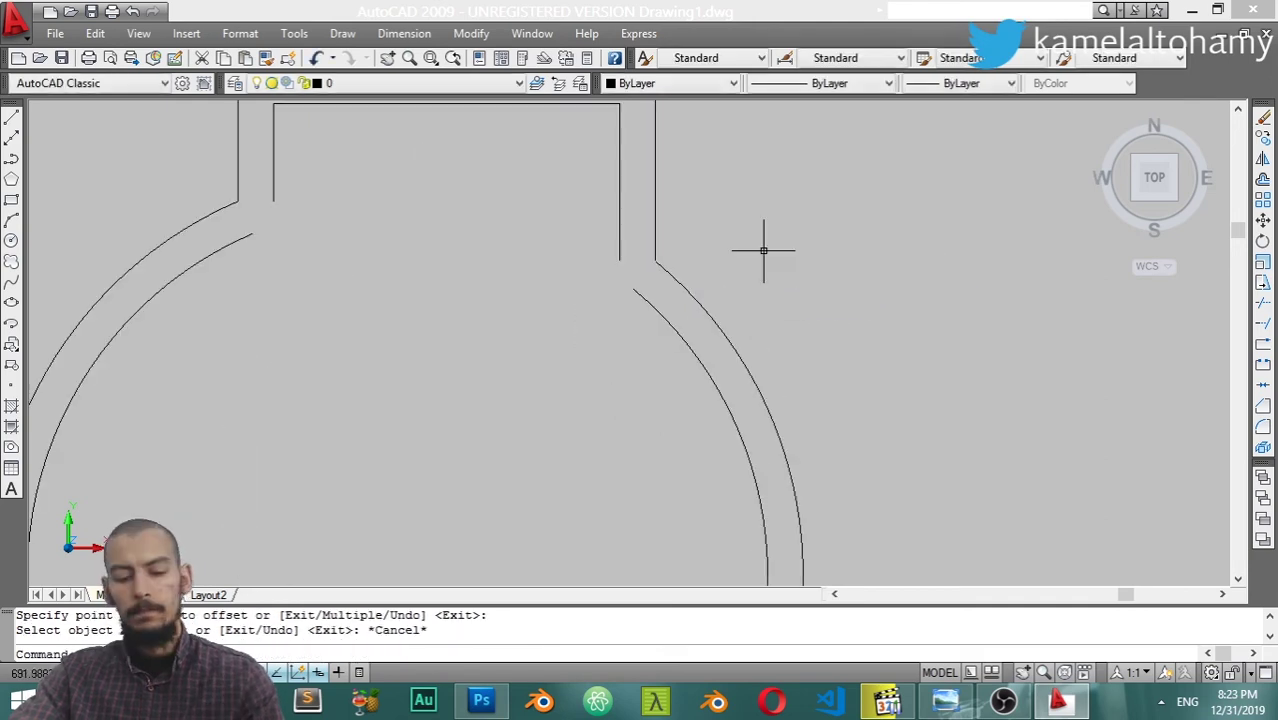
{"action": "type", "text": "l"}
Draw short lines joining the neck ends to the inner arc, then select the double outline
{"action": "key", "text": "Return"}
{"action": "left_click", "coordinate": [633, 290]}
{"action": "left_click", "coordinate": [620, 260]}
{"action": "key", "text": "Return"}
{"action": "key", "text": "Return"}
{"action": "left_click", "coordinate": [253, 235]}
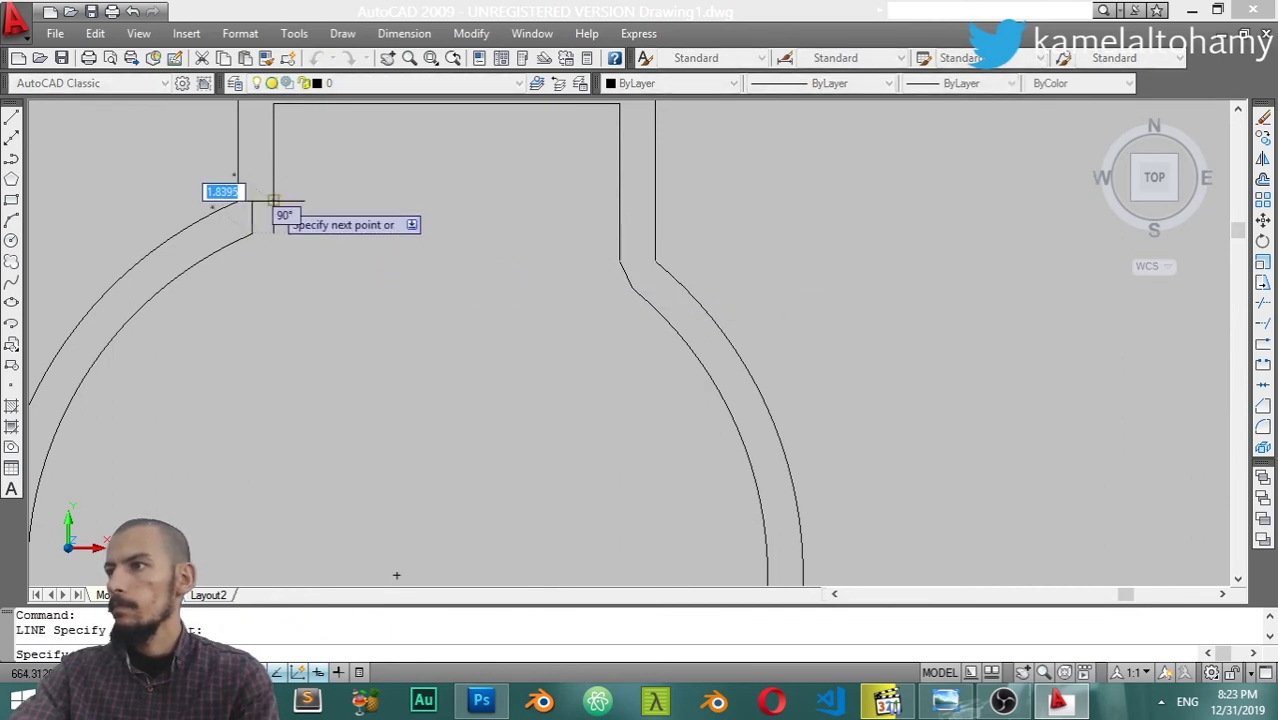
{"action": "left_click", "coordinate": [273, 200]}
{"action": "key", "text": "Return"}
{"action": "scroll", "coordinate": [451, 217], "scroll_direction": "down", "scroll_amount": 5}
{"action": "left_click_drag", "start_coordinate": [570, 190], "coordinate": [274, 350]}
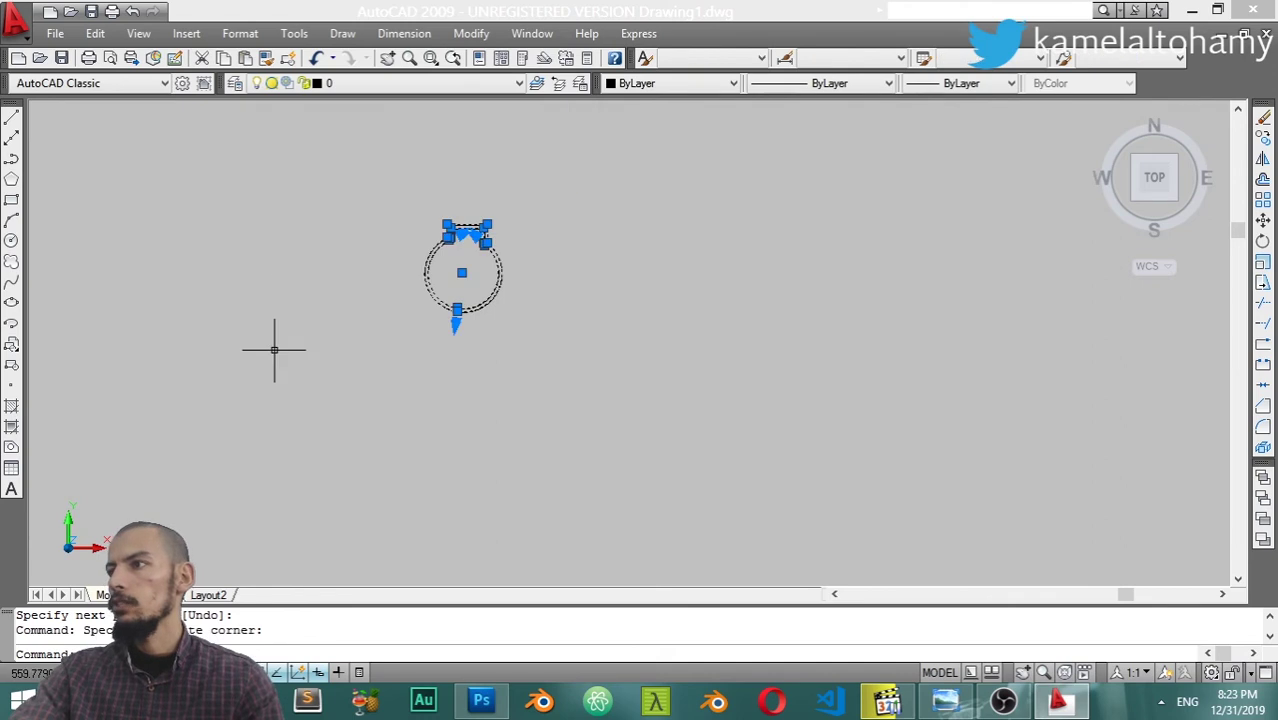
{"action": "left_click", "coordinate": [471, 33]}
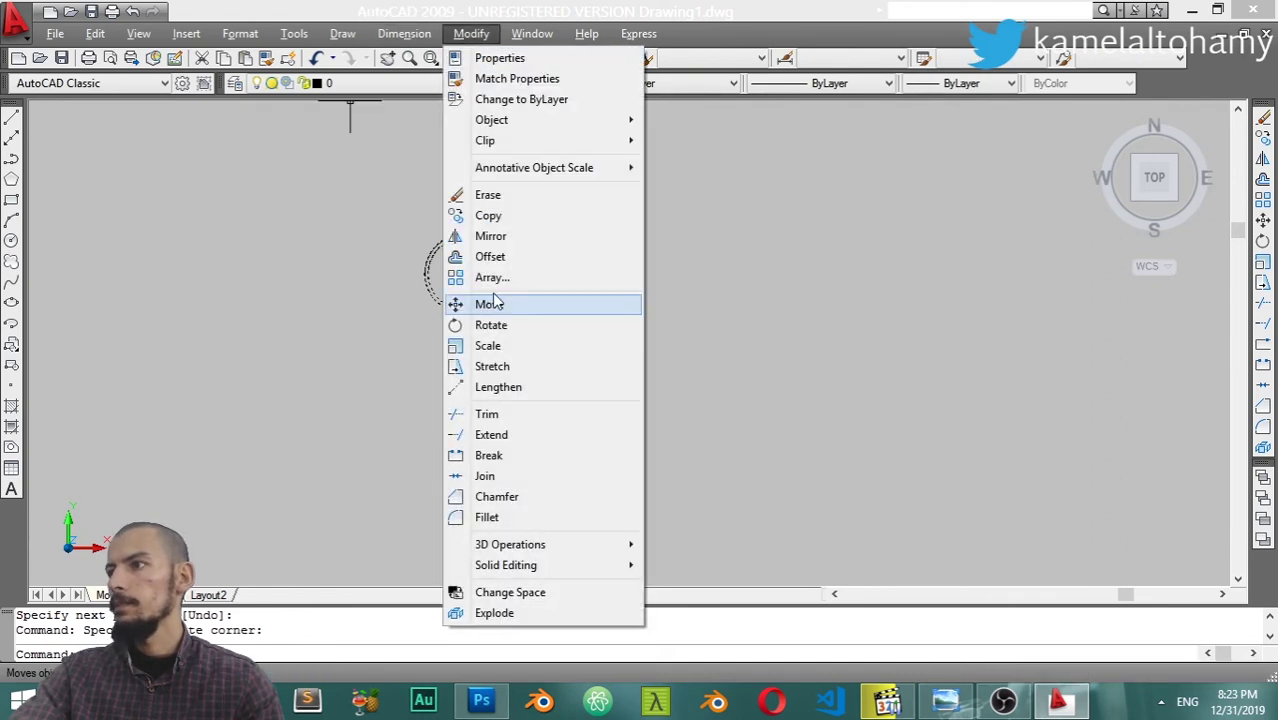
{"action": "left_click", "coordinate": [485, 277]}
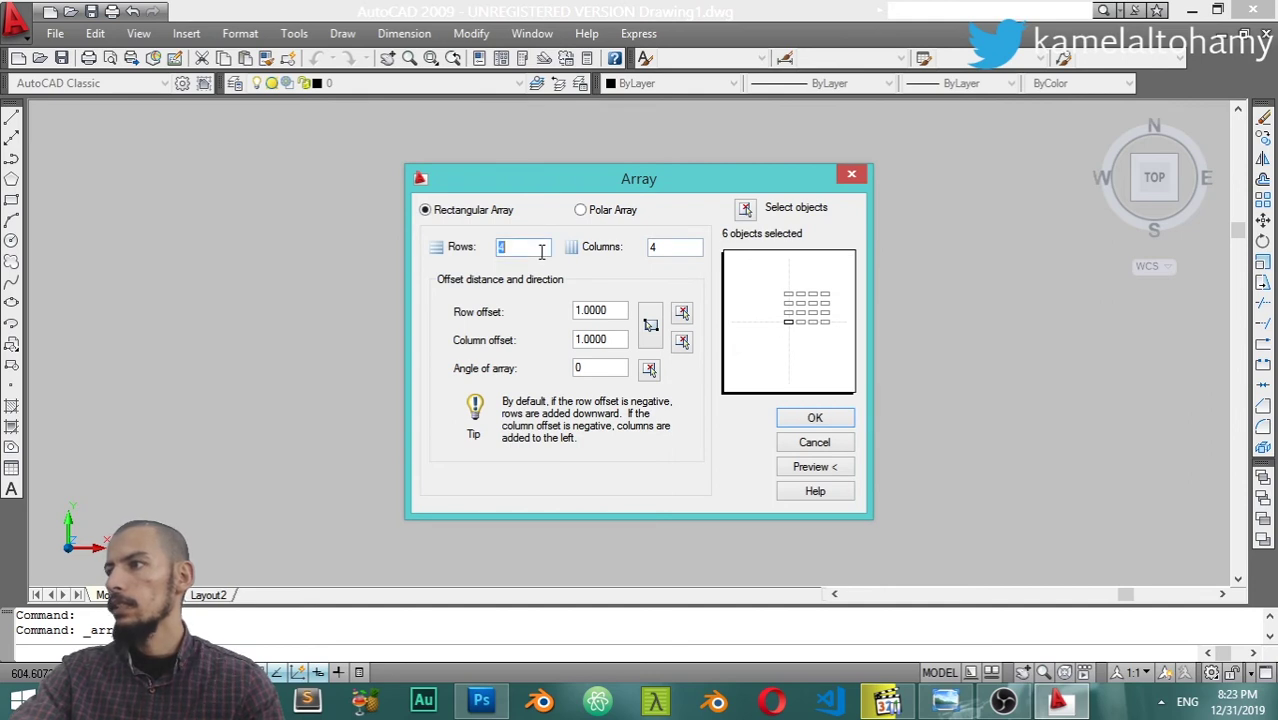
{"action": "key", "text": "Escape"}
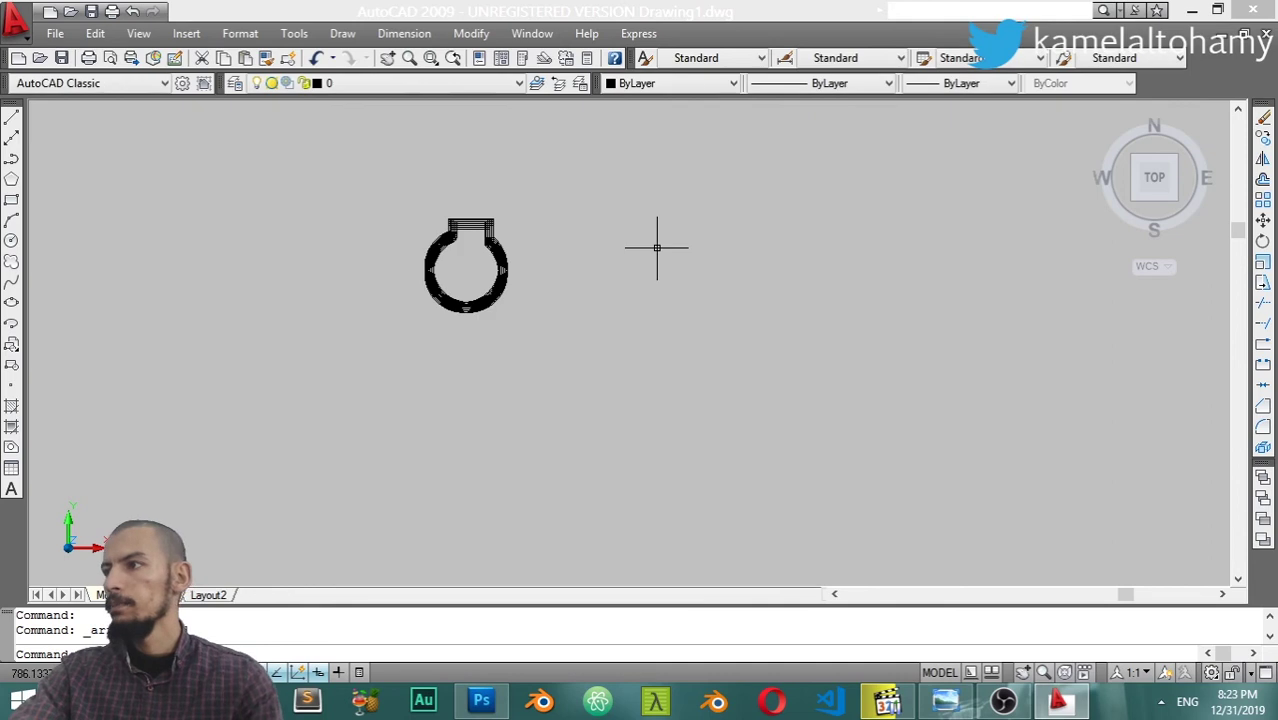
{"action": "scroll", "coordinate": [523, 247], "scroll_direction": "up", "scroll_amount": 5}
{"action": "scroll", "coordinate": [523, 247], "scroll_direction": "down", "scroll_amount": 6}
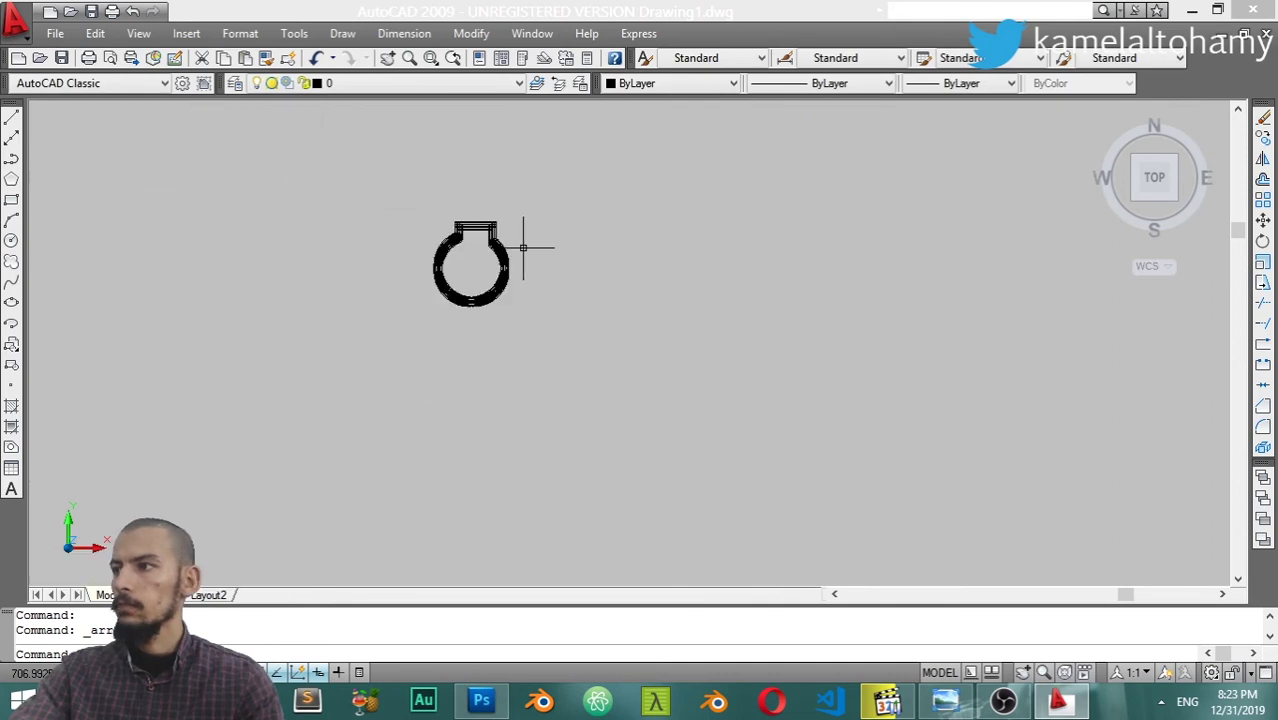
{"action": "key", "text": "ctrl+z"}
{"action": "key", "text": "ctrl+z"}
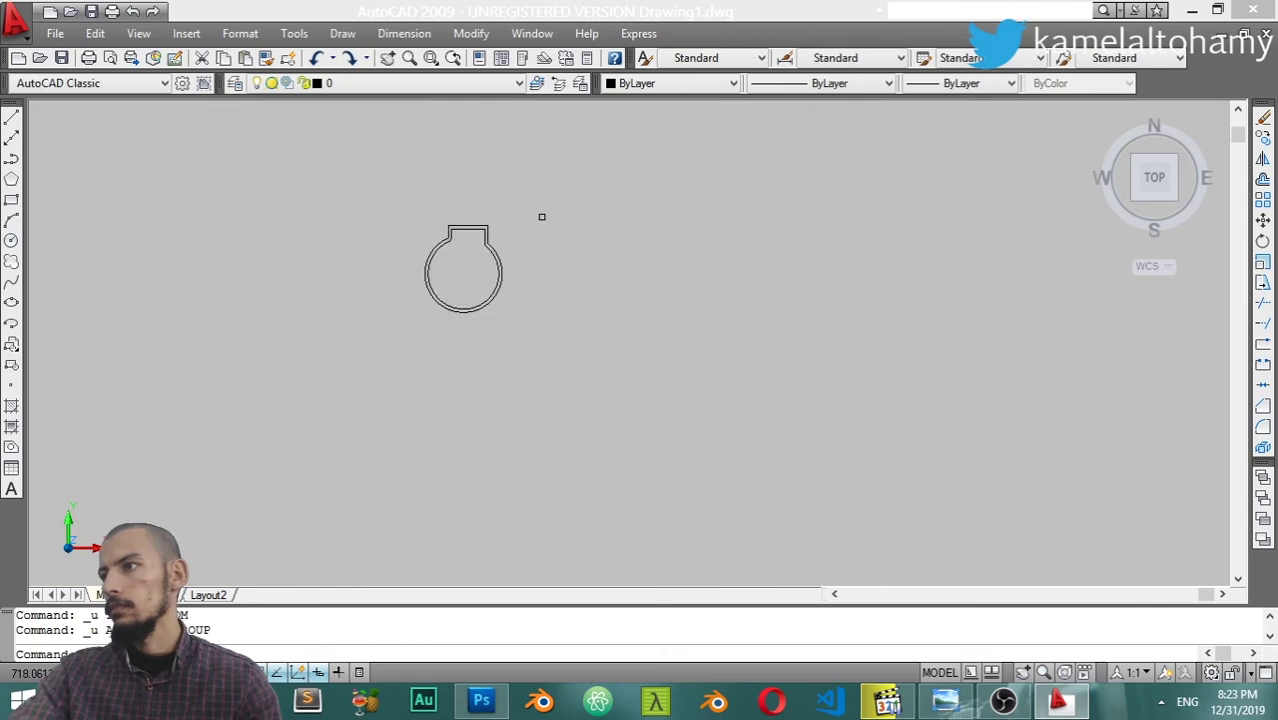
Select the keyhole outline and start a rectangular array with 5 rows
{"action": "left_click", "coordinate": [538, 204]}
{"action": "left_click", "coordinate": [338, 340]}
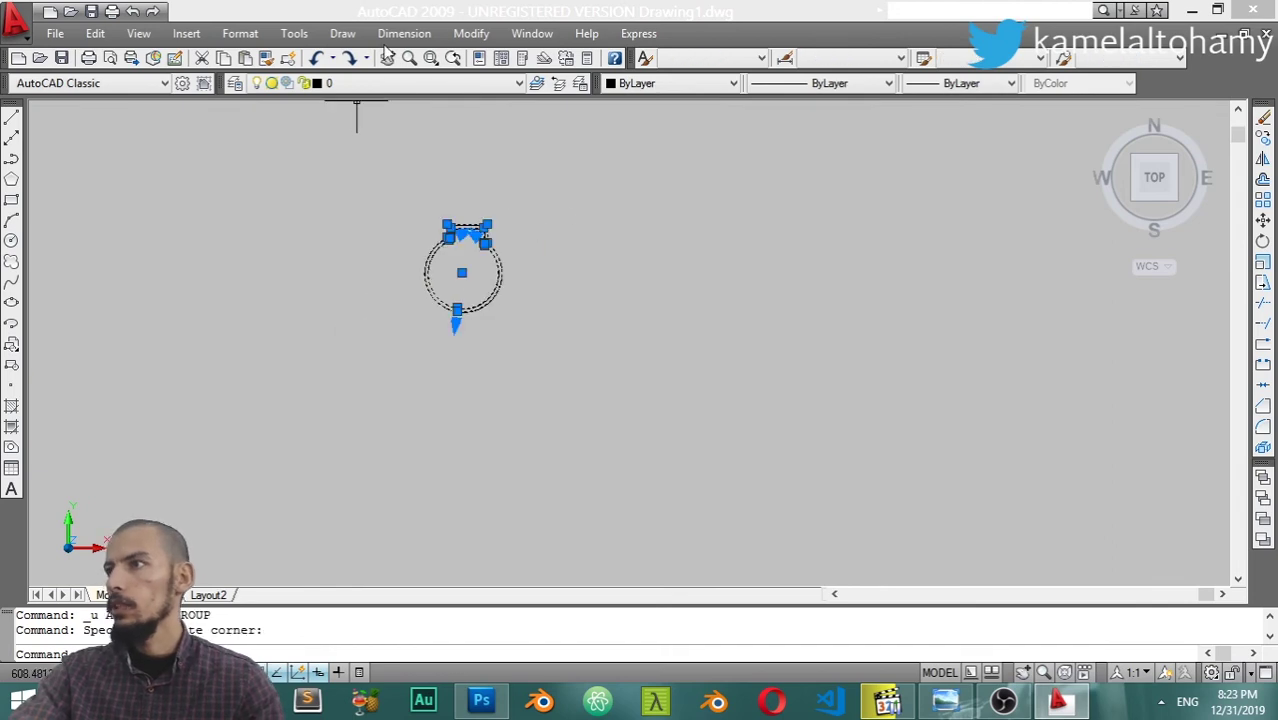
{"action": "left_click", "coordinate": [468, 34]}
{"action": "left_click", "coordinate": [490, 277]}
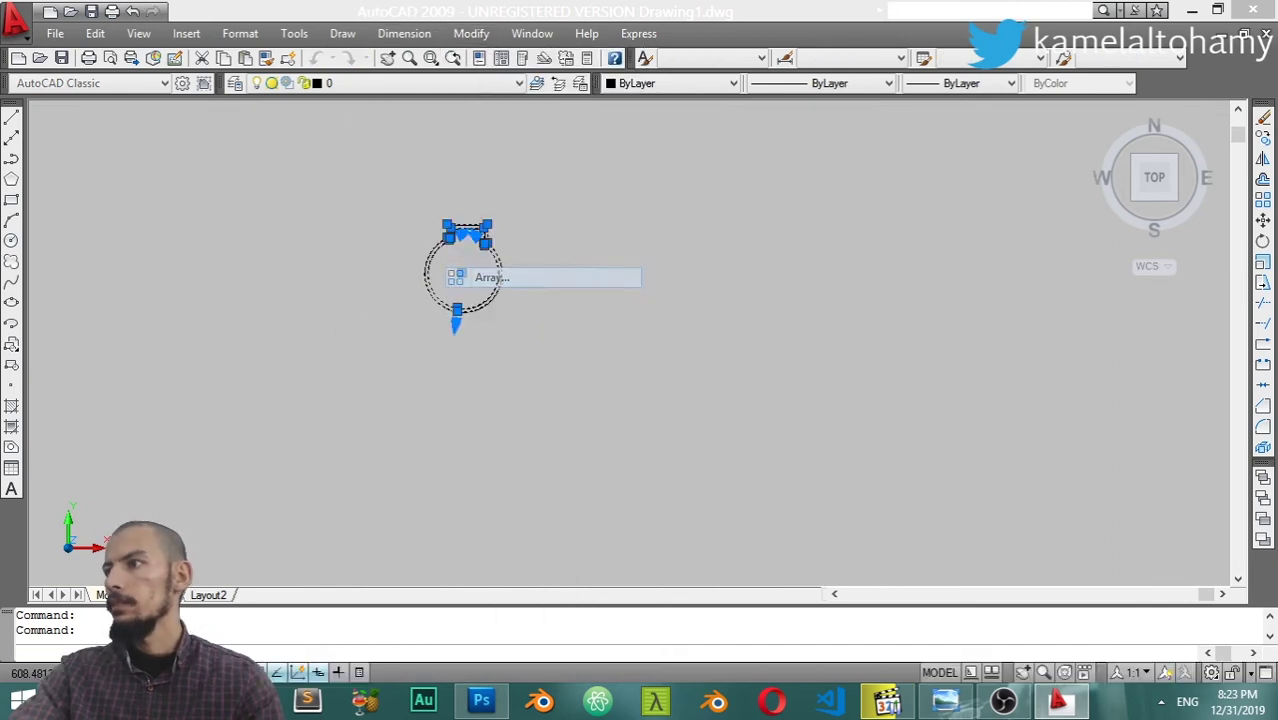
{"action": "type", "text": "5"}
{"action": "double_click", "coordinate": [540, 247]}
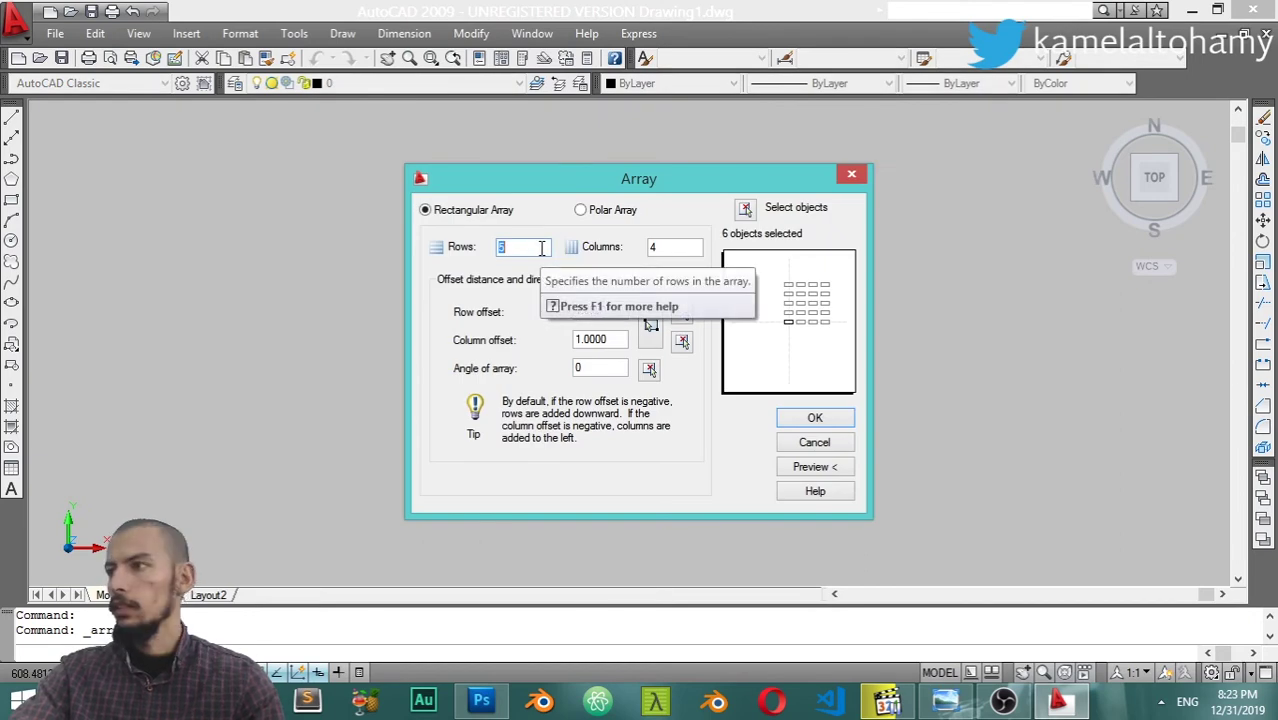
{"action": "type", "text": "5"}
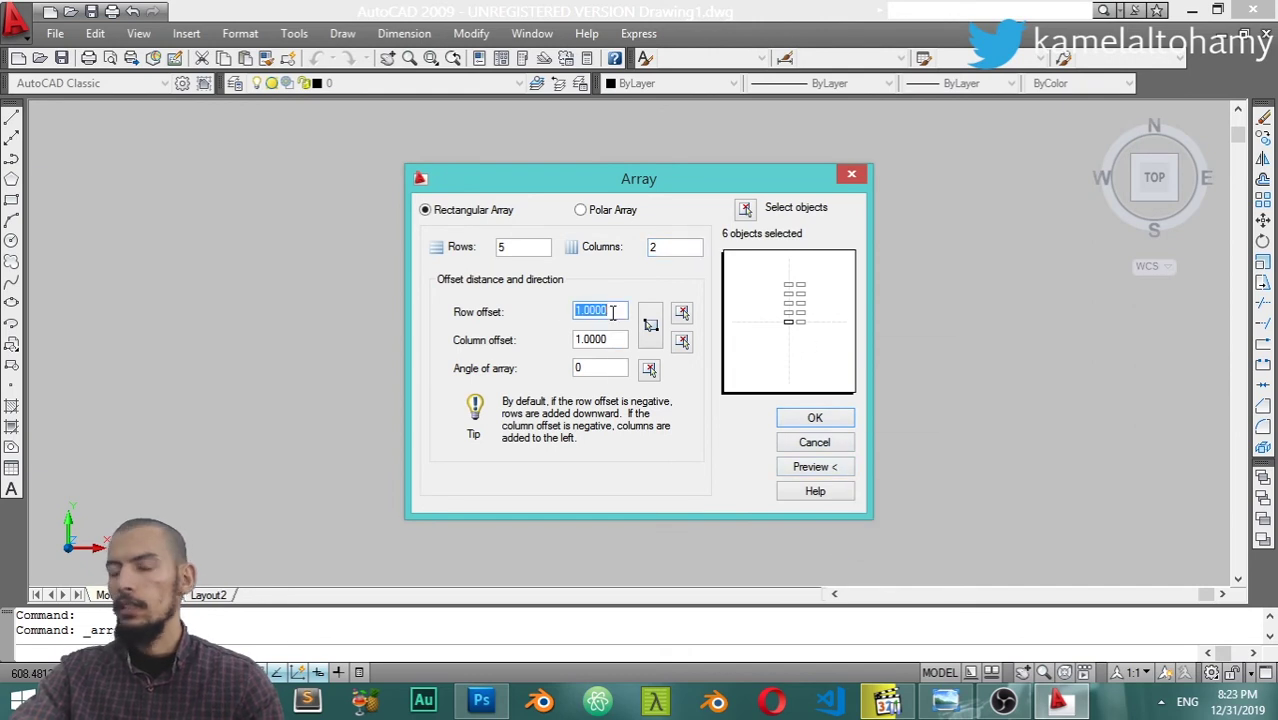
Enter trial offset values 253 and 1000 and preview the array
{"action": "type", "text": "25"}
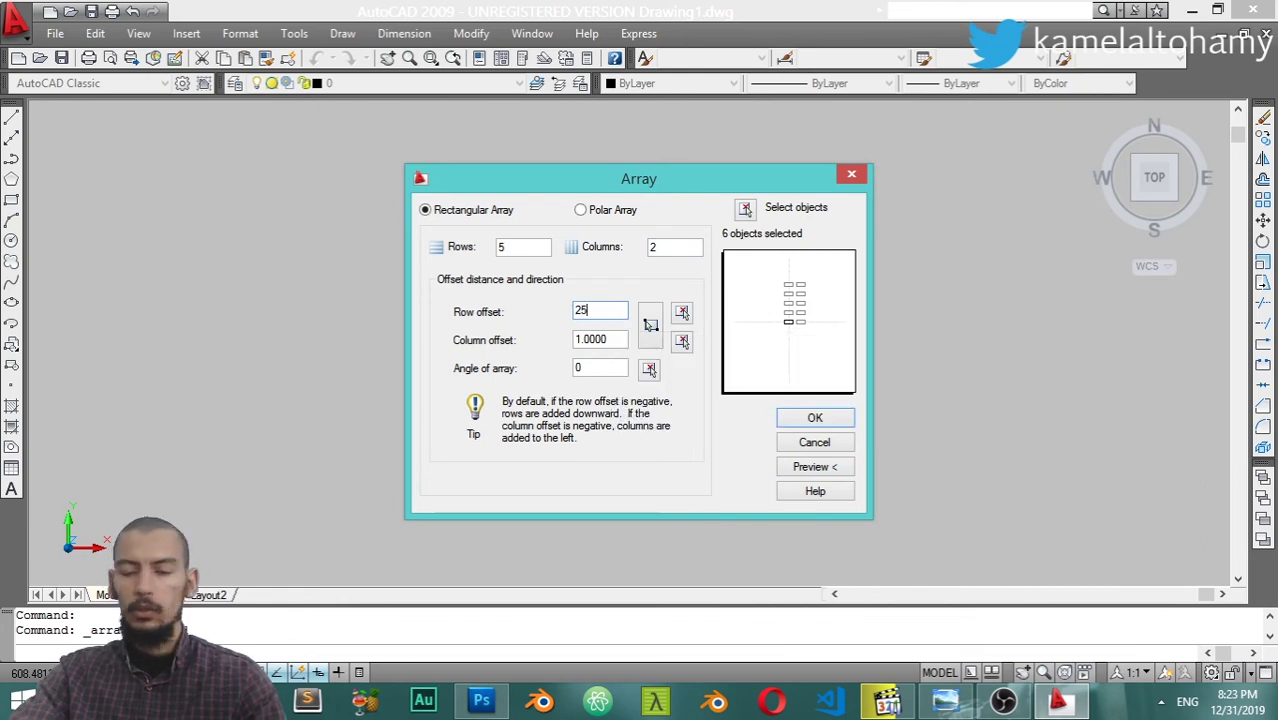
{"action": "mouse_move", "coordinate": [600, 340]}
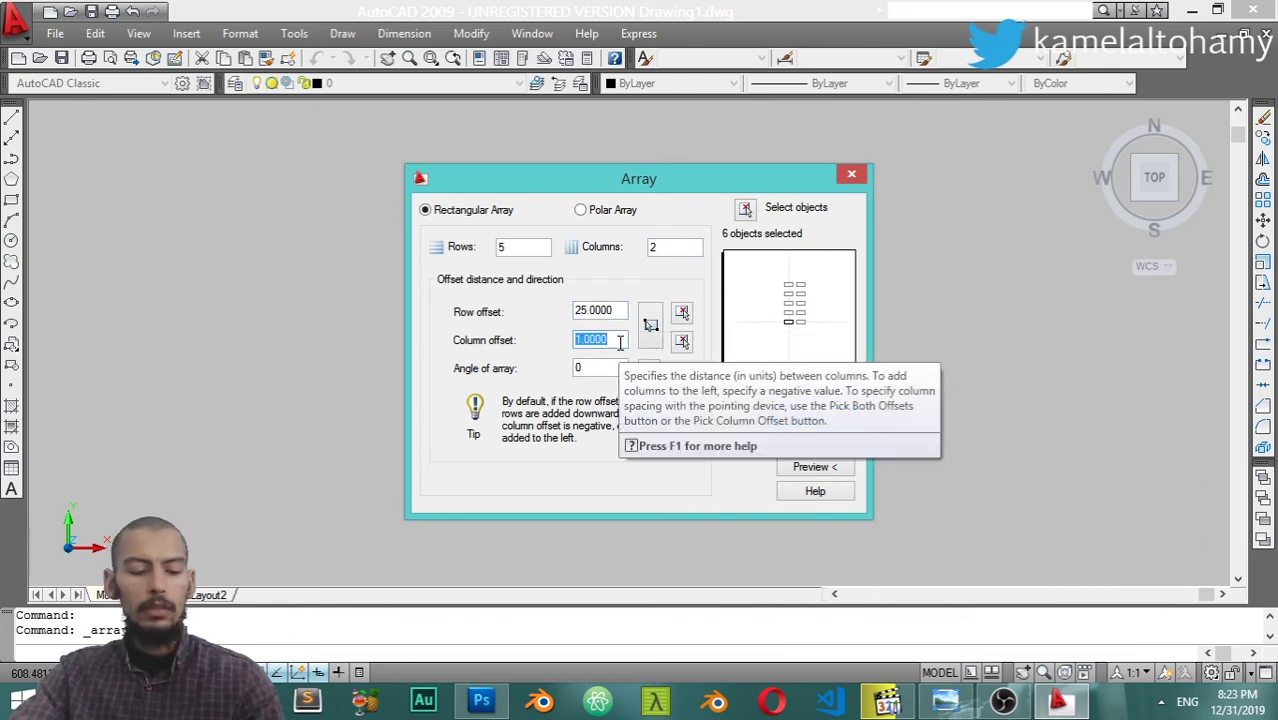
{"action": "type", "text": "35"}
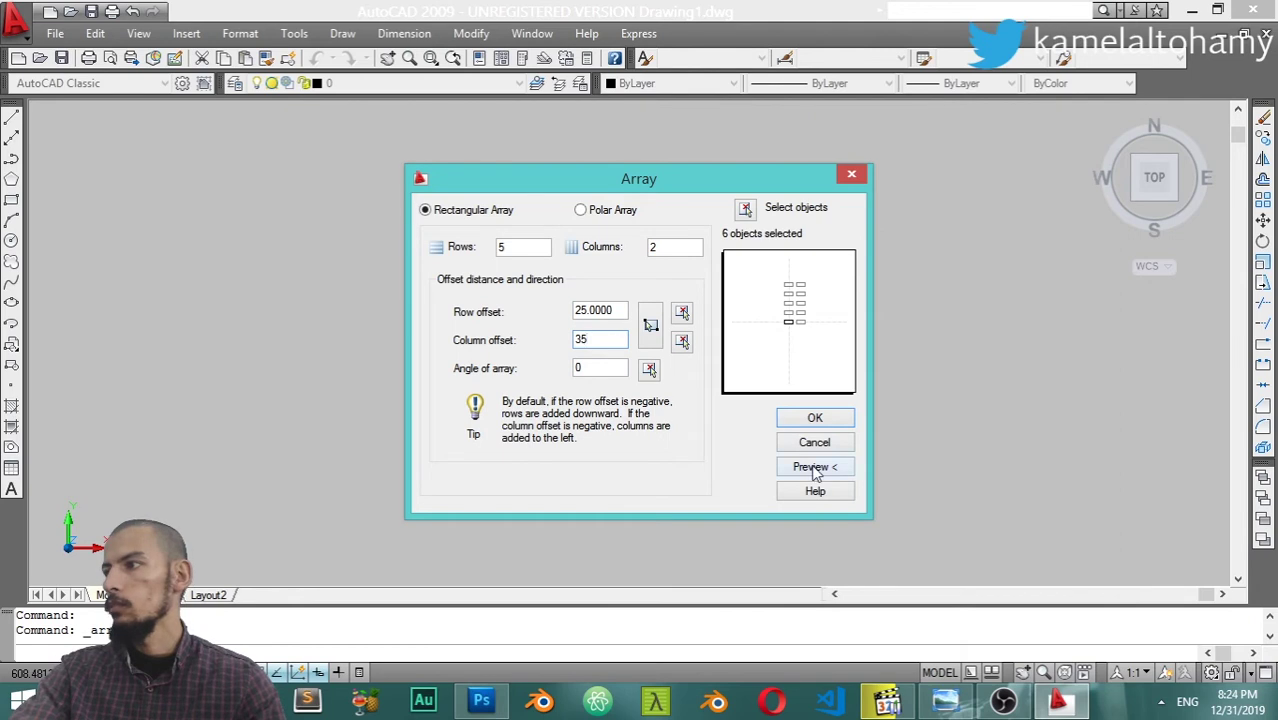
{"action": "left_click", "coordinate": [814, 467]}
{"action": "left_click", "coordinate": [479, 229]}
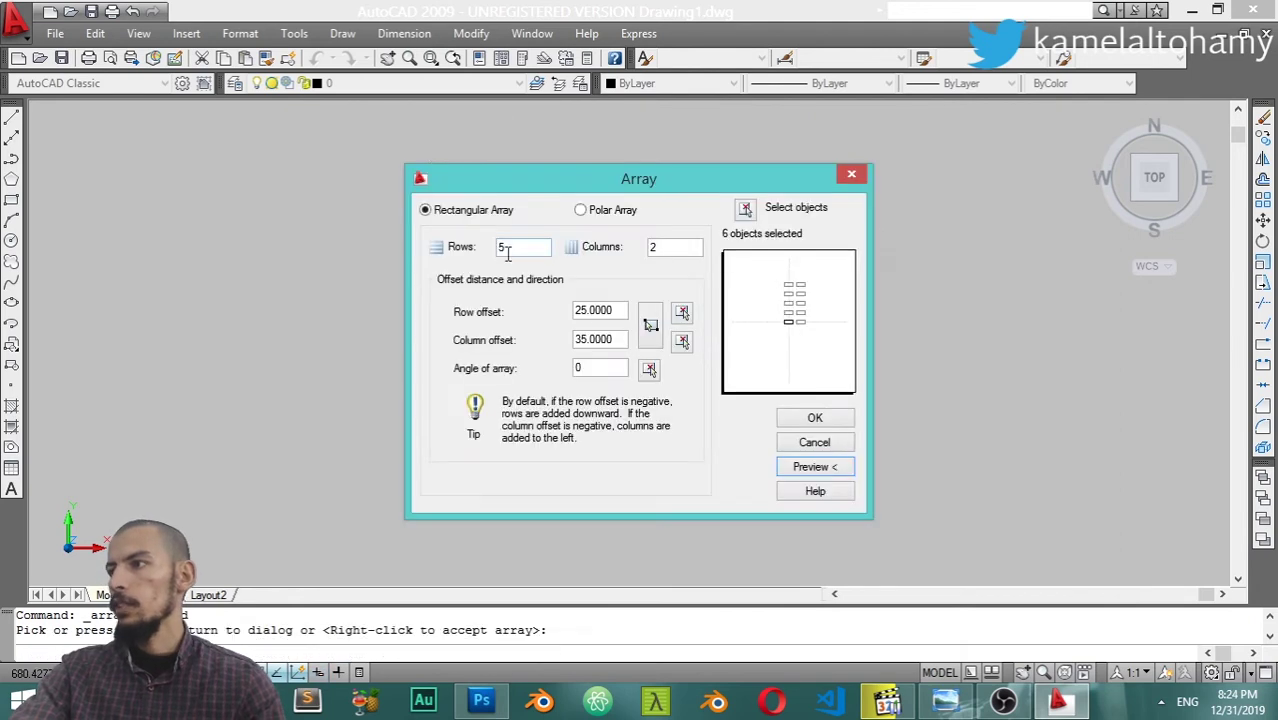
{"action": "double_click", "coordinate": [600, 311]}
{"action": "type", "text": "1000"}
{"action": "left_click", "coordinate": [815, 466]}
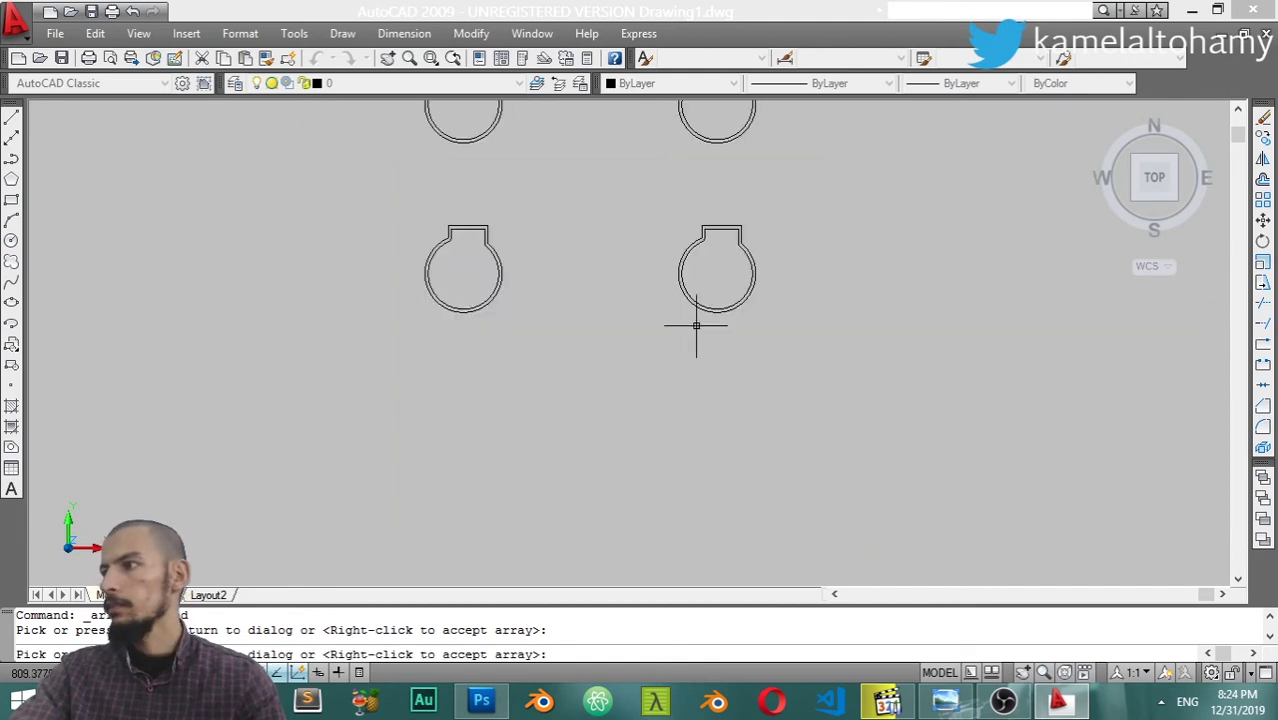
Zoom and pan the preview to frame the arrayed keyhole copies
{"action": "scroll", "coordinate": [696, 325], "scroll_direction": "down", "scroll_amount": 5}
{"action": "scroll", "coordinate": [719, 277], "scroll_direction": "up", "scroll_amount": 1}
{"action": "scroll", "coordinate": [673, 386], "scroll_direction": "up", "scroll_amount": 2}
{"action": "scroll", "coordinate": [593, 251], "scroll_direction": "up", "scroll_amount": 3}
{"action": "middle_click_drag", "start_coordinate": [593, 251], "coordinate": [609, 313]}
{"action": "middle_click_drag", "start_coordinate": [599, 434], "coordinate": [633, 454]}
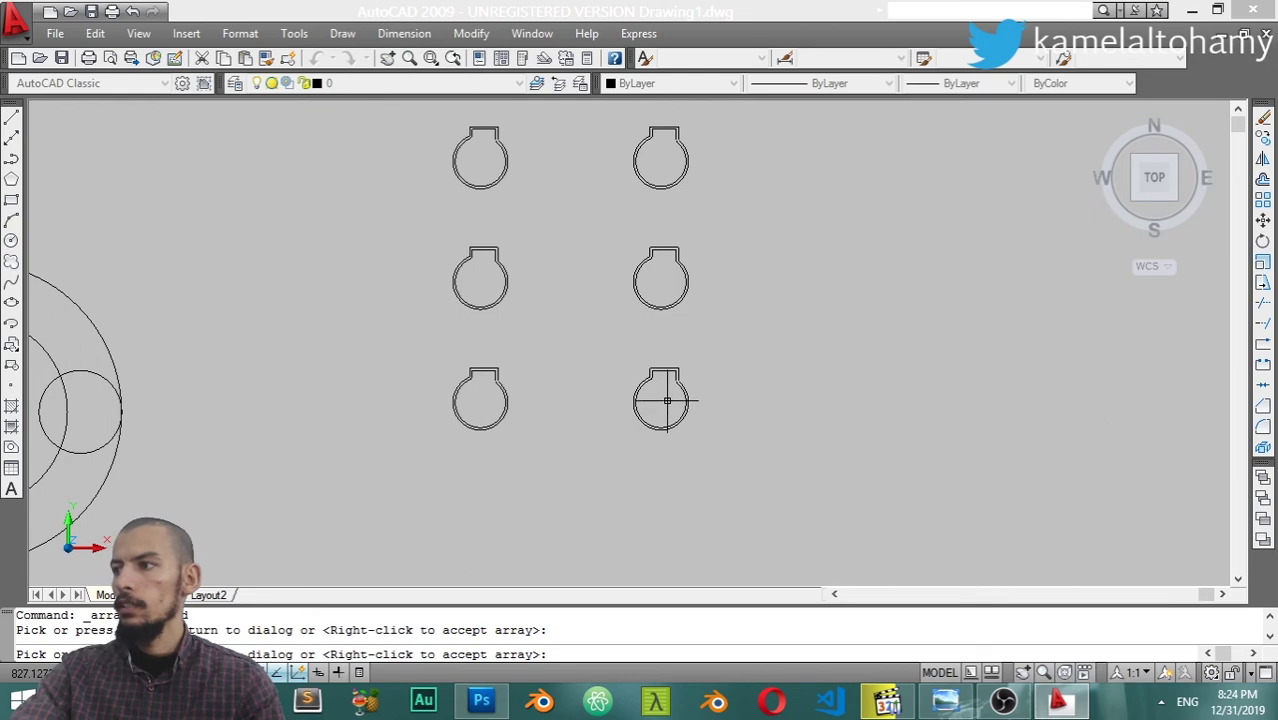
{"action": "key", "text": "Escape"}
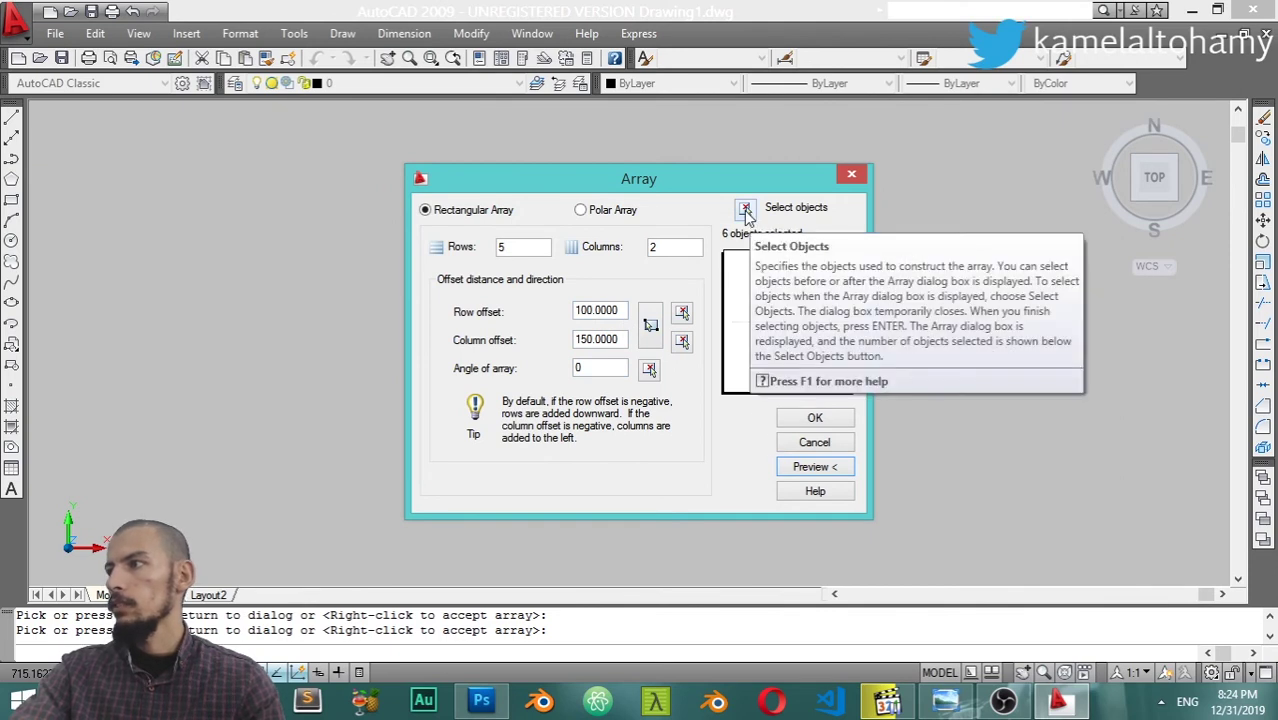
Preview with row offset 100 and column offset 150, then create the 5 by 2 array
{"action": "left_click", "coordinate": [812, 467]}
{"action": "key", "text": "Escape"}
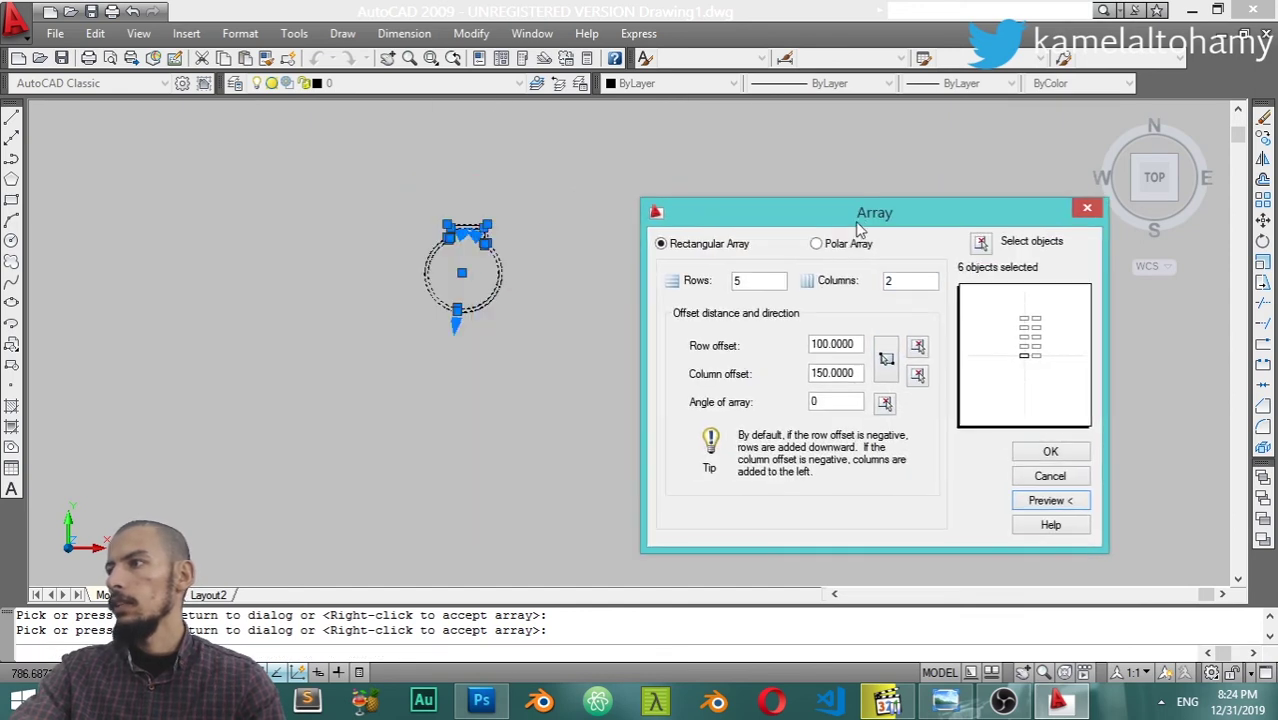
{"action": "left_click_drag", "start_coordinate": [640, 180], "coordinate": [913, 215]}
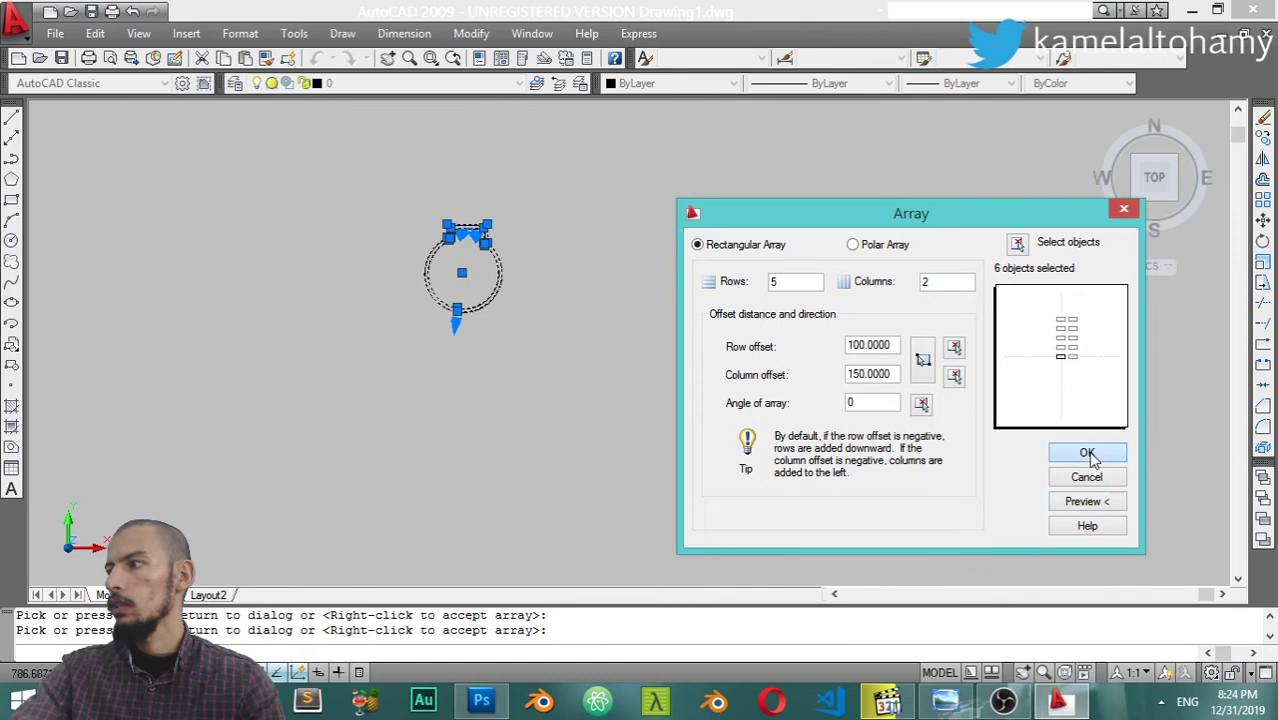
{"action": "left_click", "coordinate": [1087, 452]}
{"action": "scroll", "coordinate": [573, 346], "scroll_direction": "down", "scroll_amount": 1}
{"action": "scroll", "coordinate": [590, 340], "scroll_direction": "down", "scroll_amount": 3}
{"action": "scroll", "coordinate": [640, 330], "scroll_direction": "up", "scroll_amount": 3}
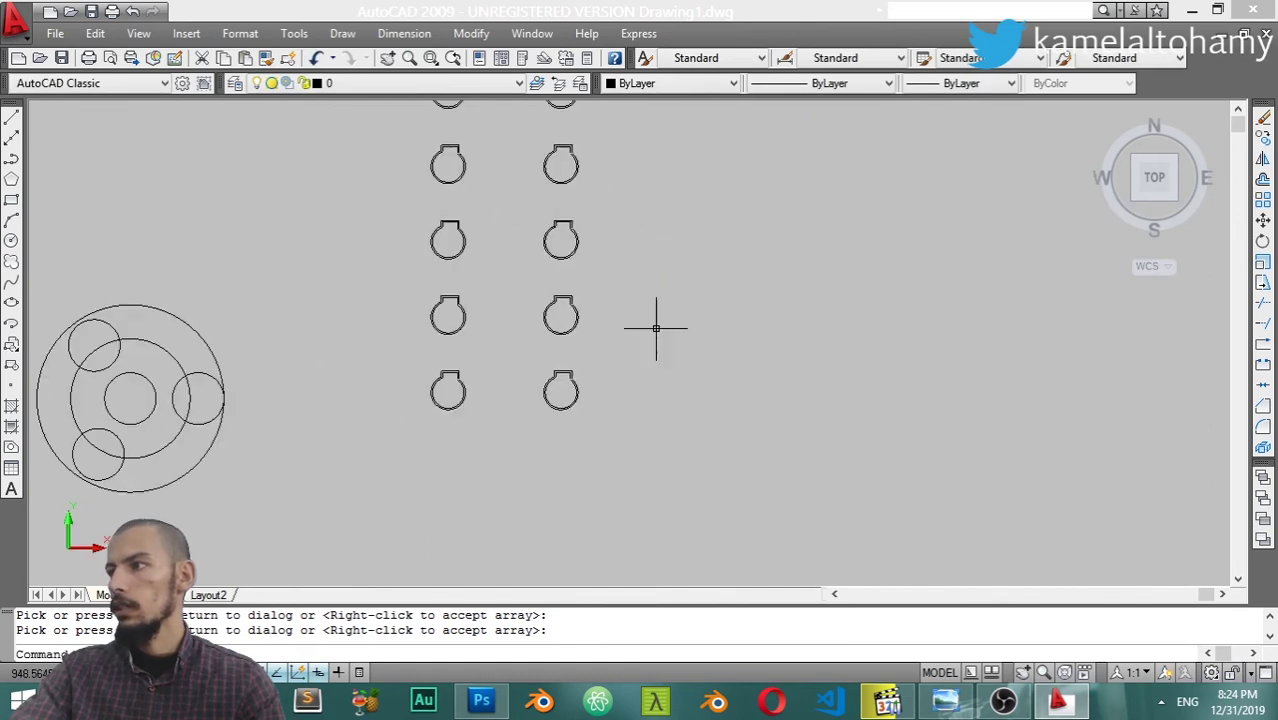
Erase the rectangular-array keyhole copies and the leftover pieces using window selections
{"action": "scroll", "coordinate": [660, 168], "scroll_direction": "down", "scroll_amount": 5}
{"action": "left_click", "coordinate": [673, 163]}
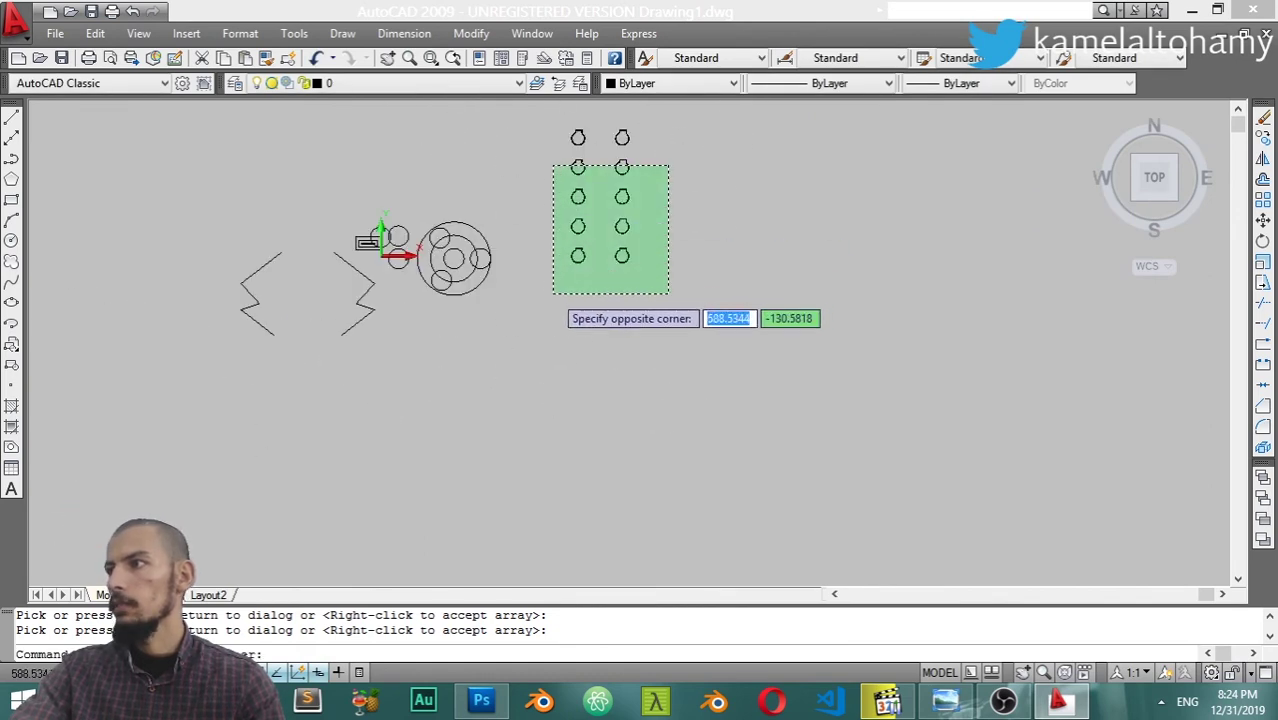
{"action": "left_click", "coordinate": [553, 293]}
{"action": "type", "text": "e"}
{"action": "key", "text": "Return"}
{"action": "scroll", "coordinate": [605, 320], "scroll_direction": "up", "scroll_amount": 5}
{"action": "scroll", "coordinate": [690, 180], "scroll_direction": "up", "scroll_amount": 2}
{"action": "left_click", "coordinate": [690, 180]}
{"action": "left_click", "coordinate": [399, 300]}
{"action": "type", "text": "e"}
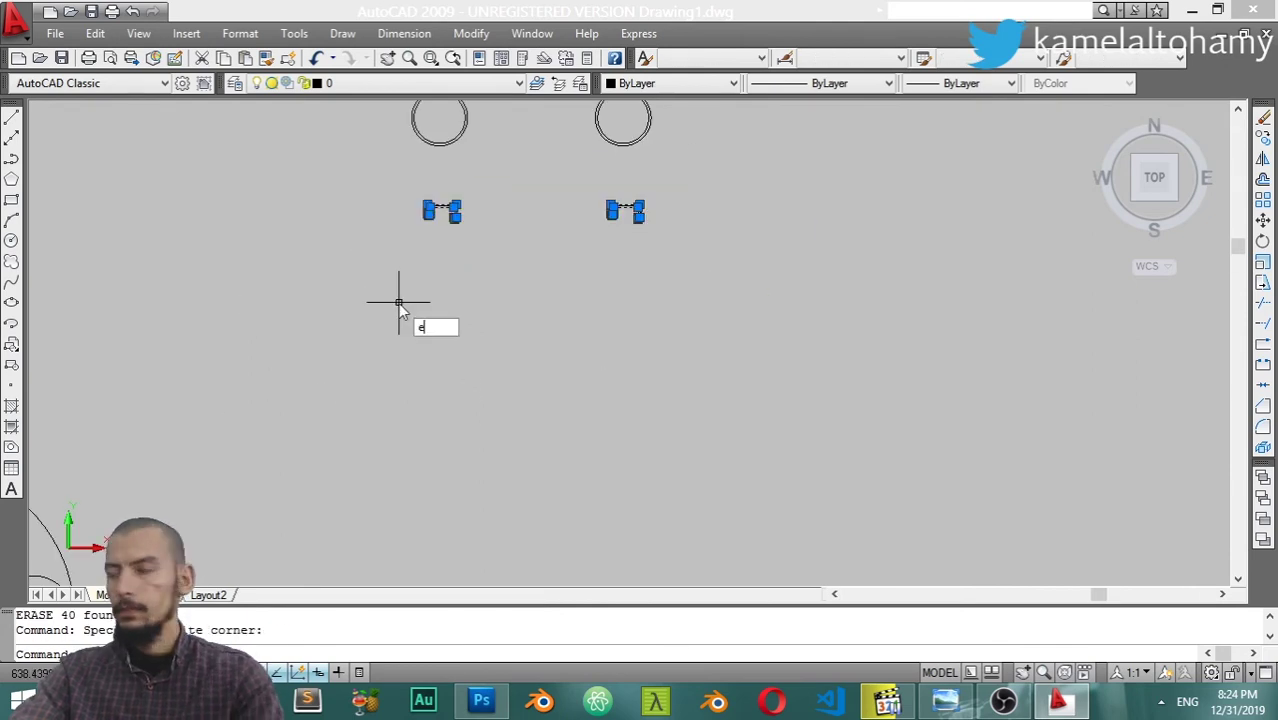
{"action": "key", "text": "Return"}
Erase the remaining right-hand leftover keyhole copy
{"action": "middle_click_drag", "start_coordinate": [530, 246], "coordinate": [498, 393]}
{"action": "left_click", "coordinate": [707, 206]}
{"action": "left_click", "coordinate": [546, 365]}
{"action": "type", "text": "e"}
{"action": "key", "text": "Return"}
Set up a polar array of the original keyhole with a picked centre and 6 items
{"action": "left_click", "coordinate": [457, 229]}
{"action": "left_click", "coordinate": [334, 337]}
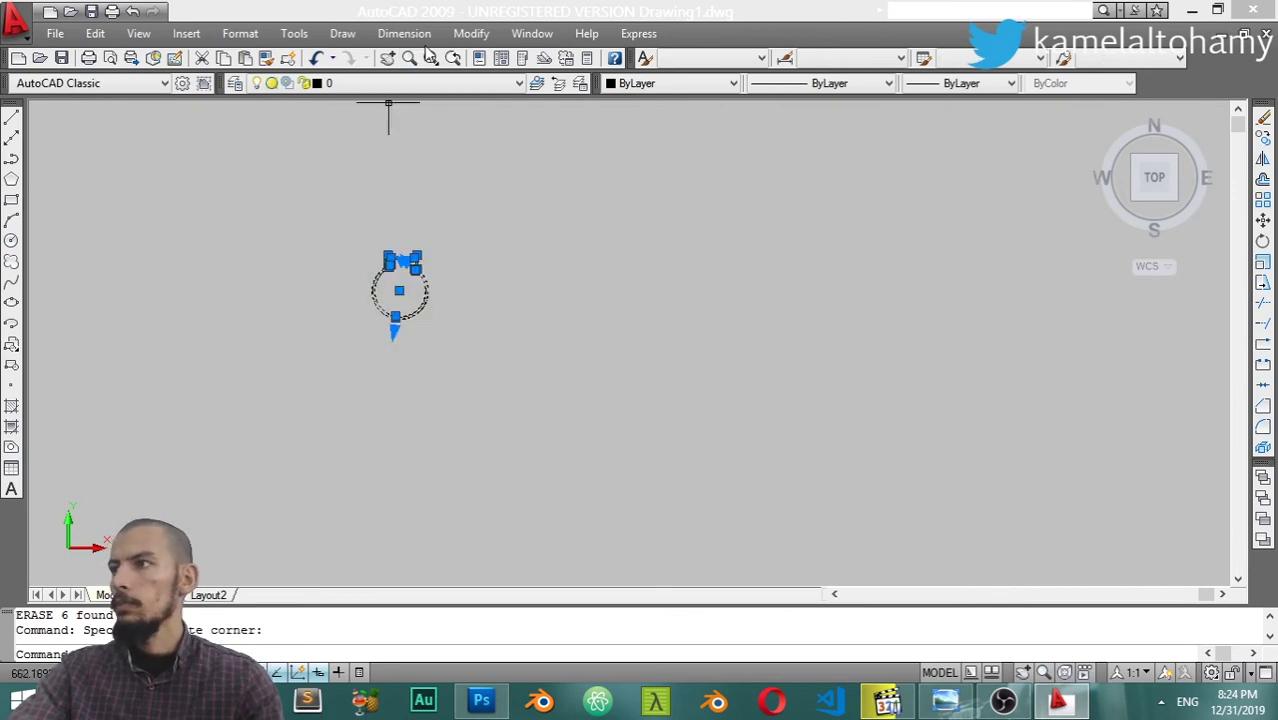
{"action": "left_click", "coordinate": [470, 34]}
{"action": "left_click", "coordinate": [505, 277]}
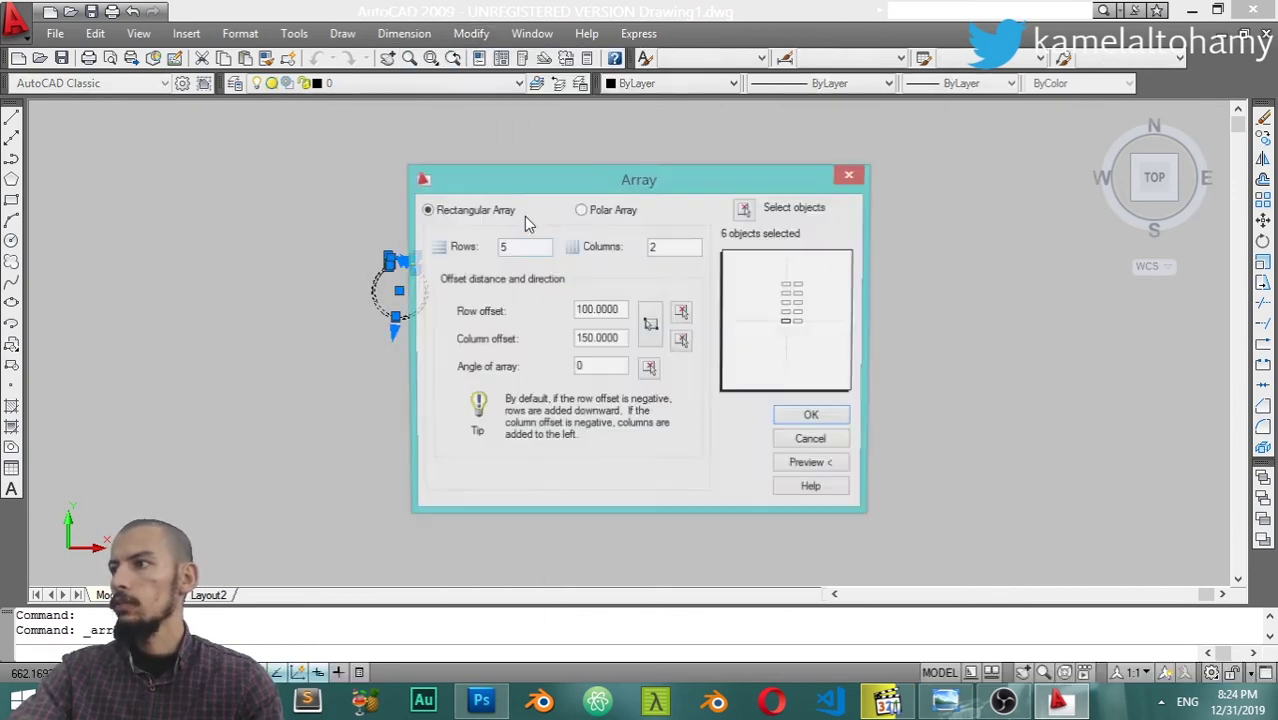
{"action": "left_click", "coordinate": [603, 219]}
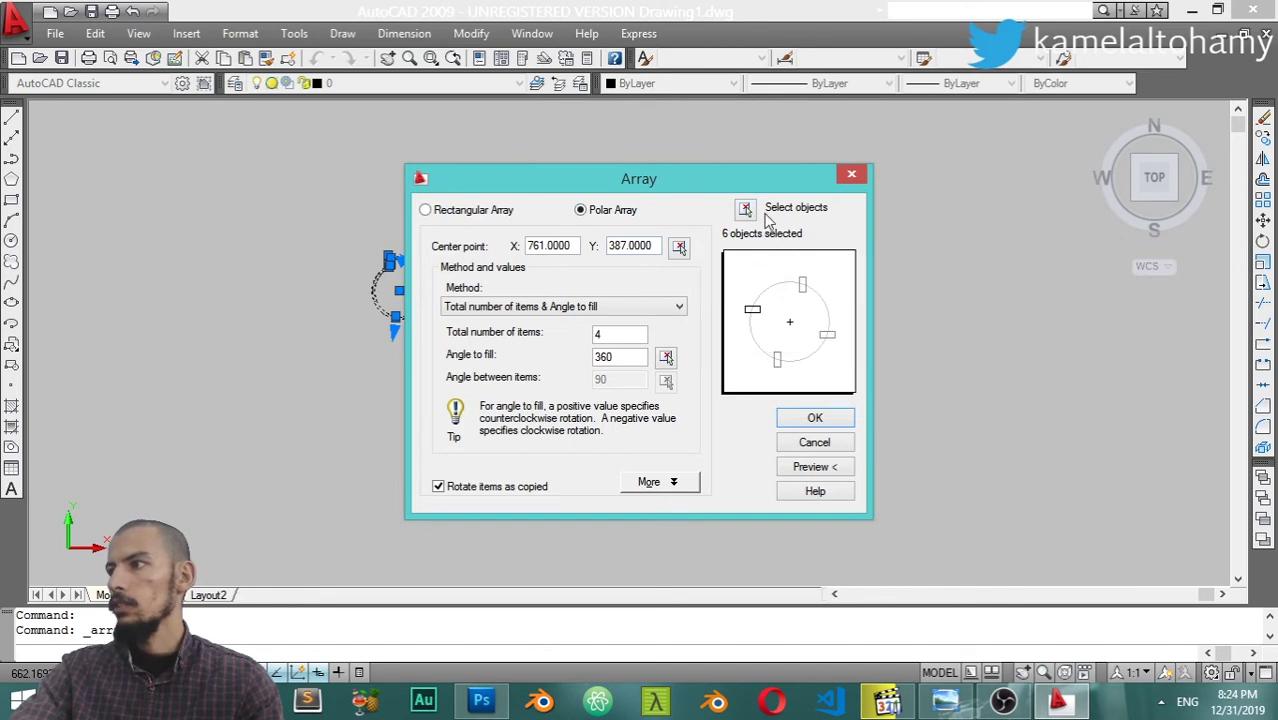
{"action": "left_click", "coordinate": [679, 247]}
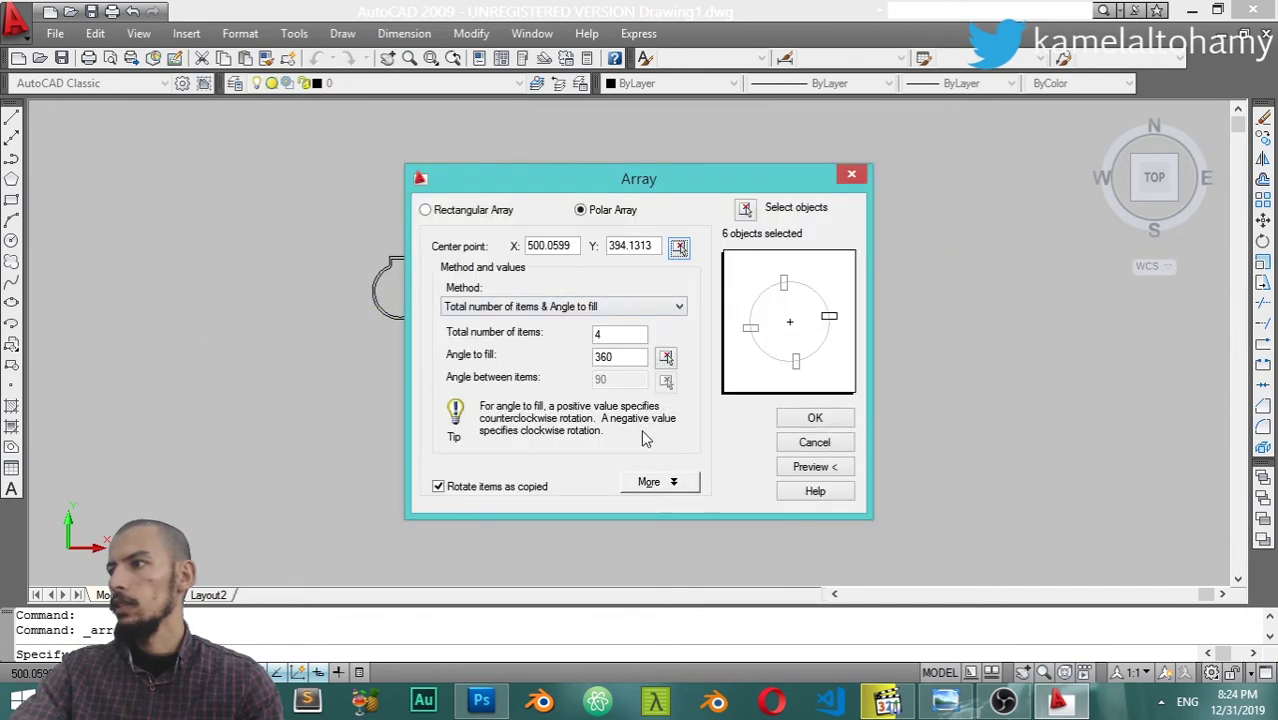
{"action": "type", "text": "6"}
{"action": "left_click", "coordinate": [633, 357]}
{"action": "double_click", "coordinate": [635, 360]}
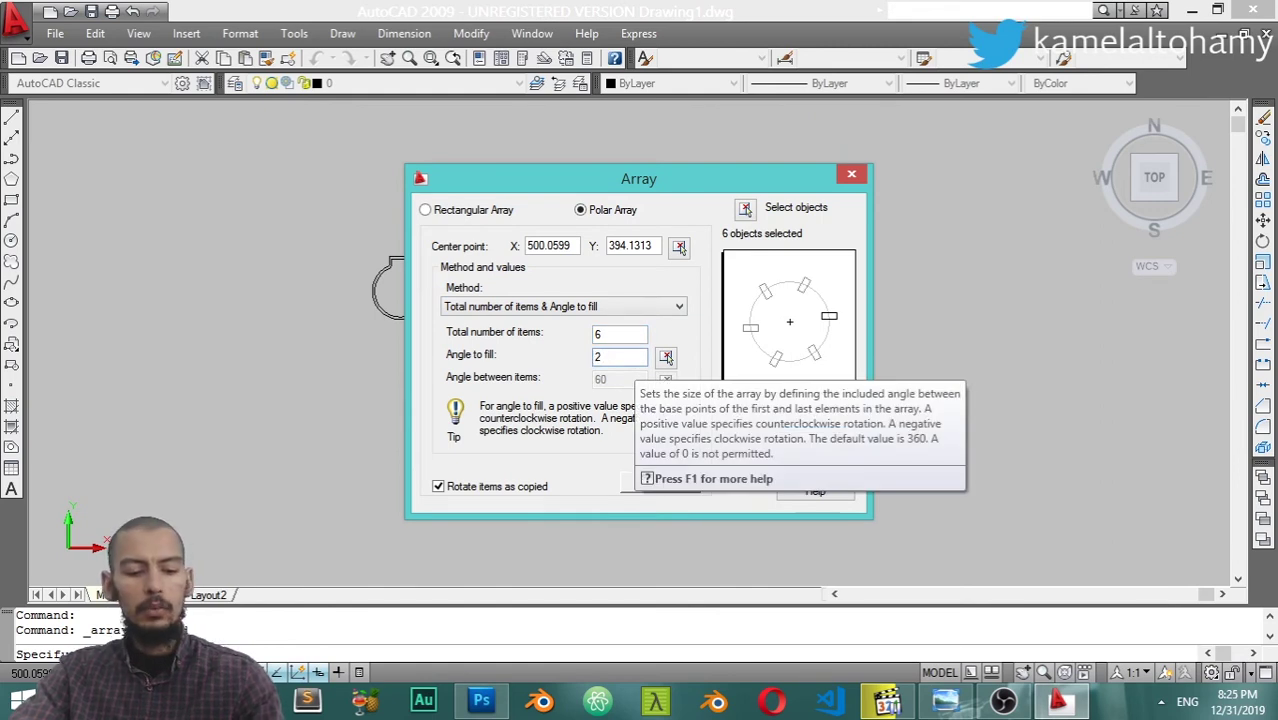
{"action": "type", "text": "70"}
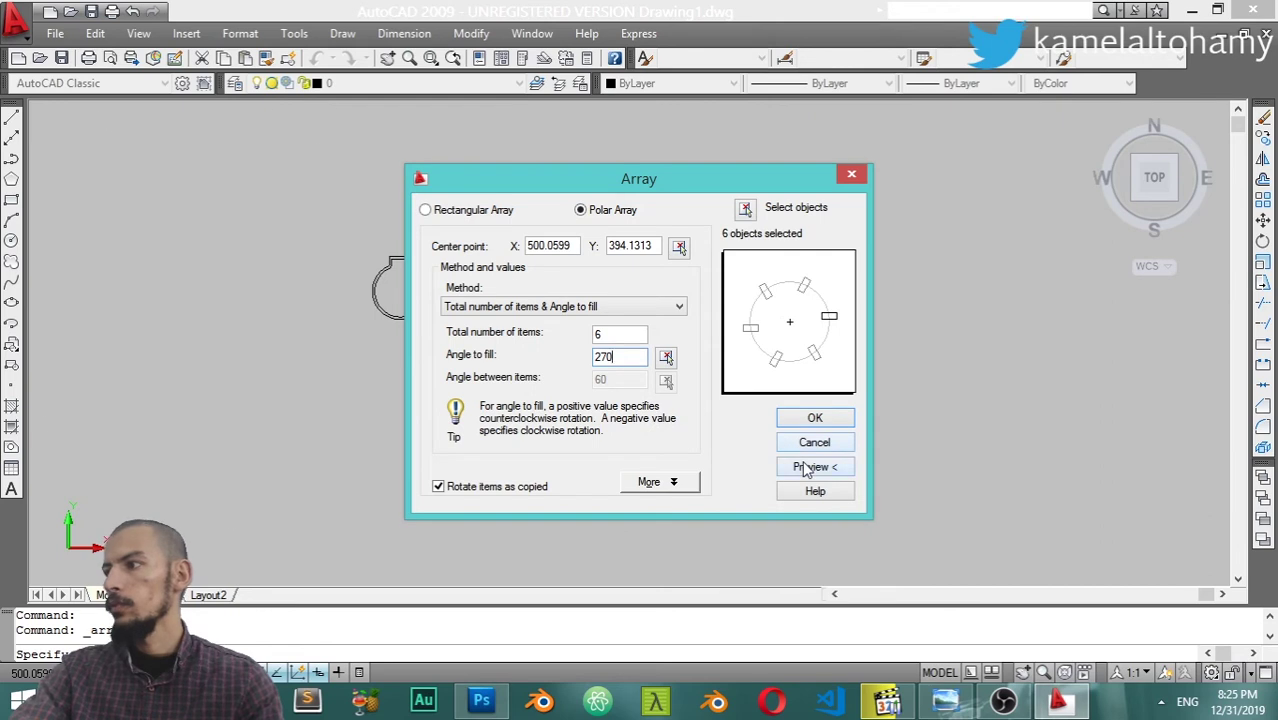
{"action": "left_click", "coordinate": [815, 467]}
Correct the angle to fill to 360° and create the six-item polar array
{"action": "scroll", "coordinate": [402, 305], "scroll_direction": "down", "scroll_amount": 5}
{"action": "scroll", "coordinate": [399, 297], "scroll_direction": "up", "scroll_amount": 3}
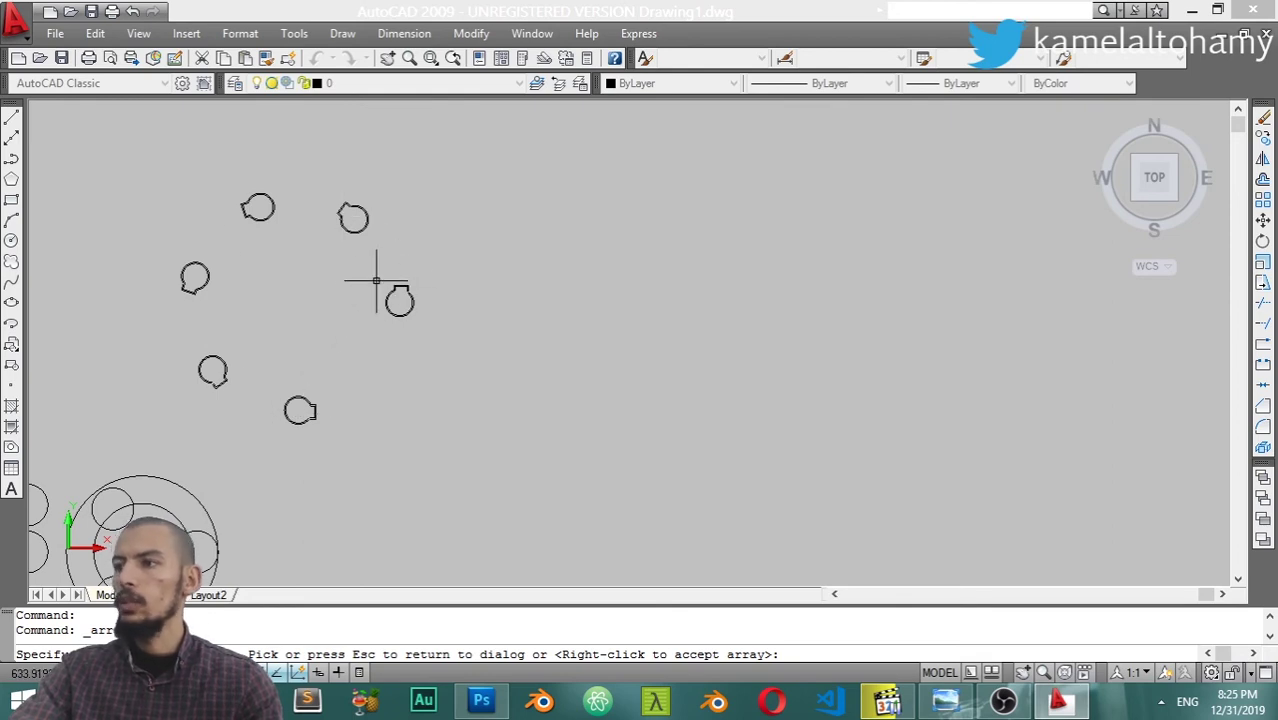
{"action": "left_click", "coordinate": [376, 281]}
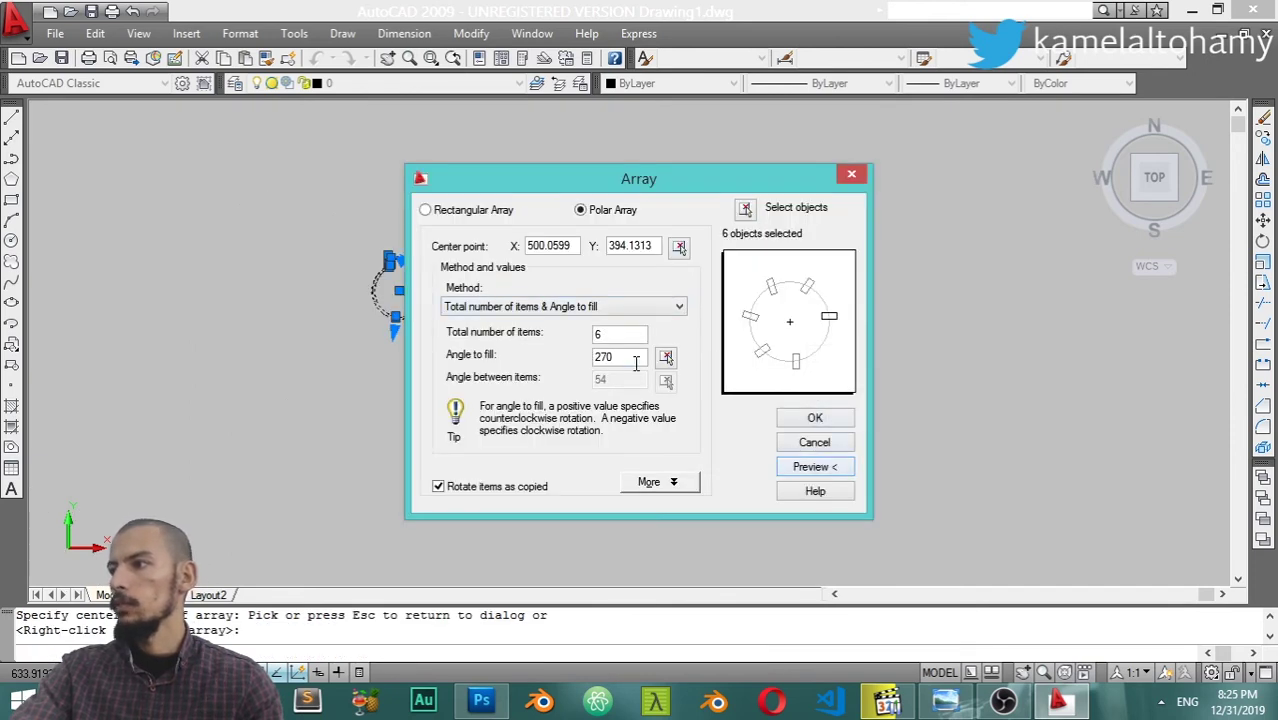
{"action": "type", "text": "360"}
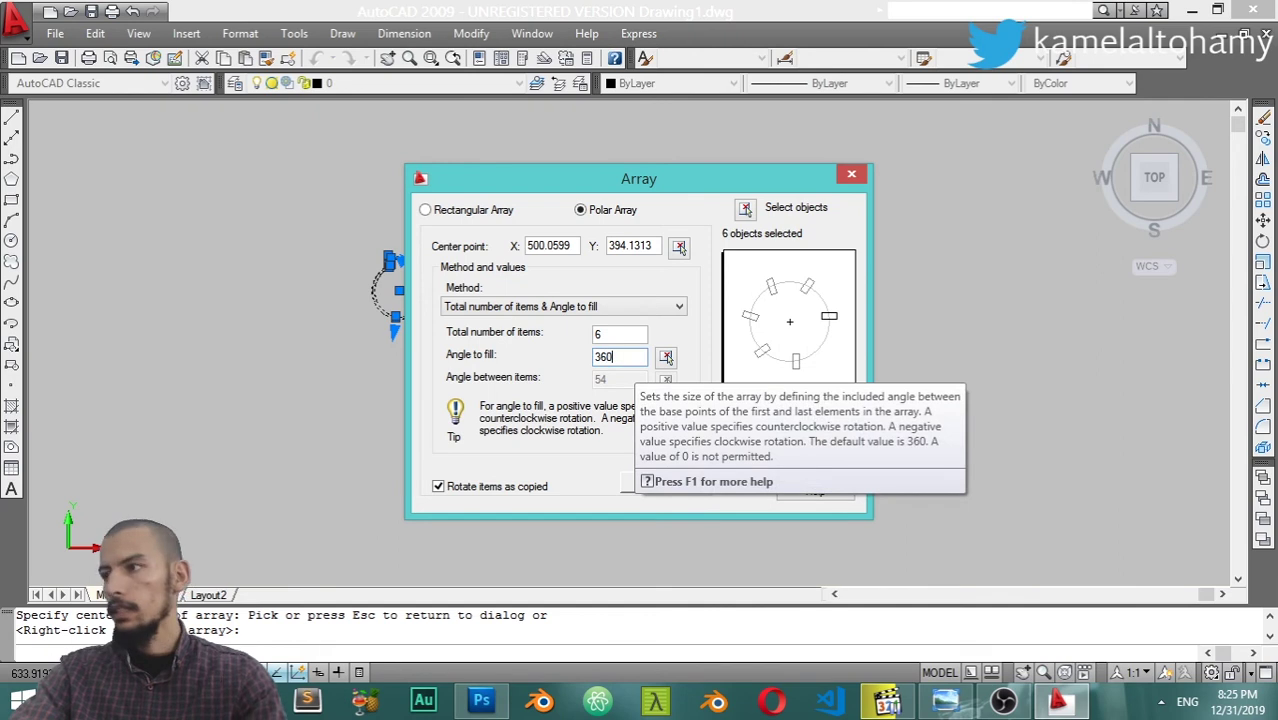
{"action": "left_click", "coordinate": [626, 333]}
{"action": "left_click", "coordinate": [800, 470]}
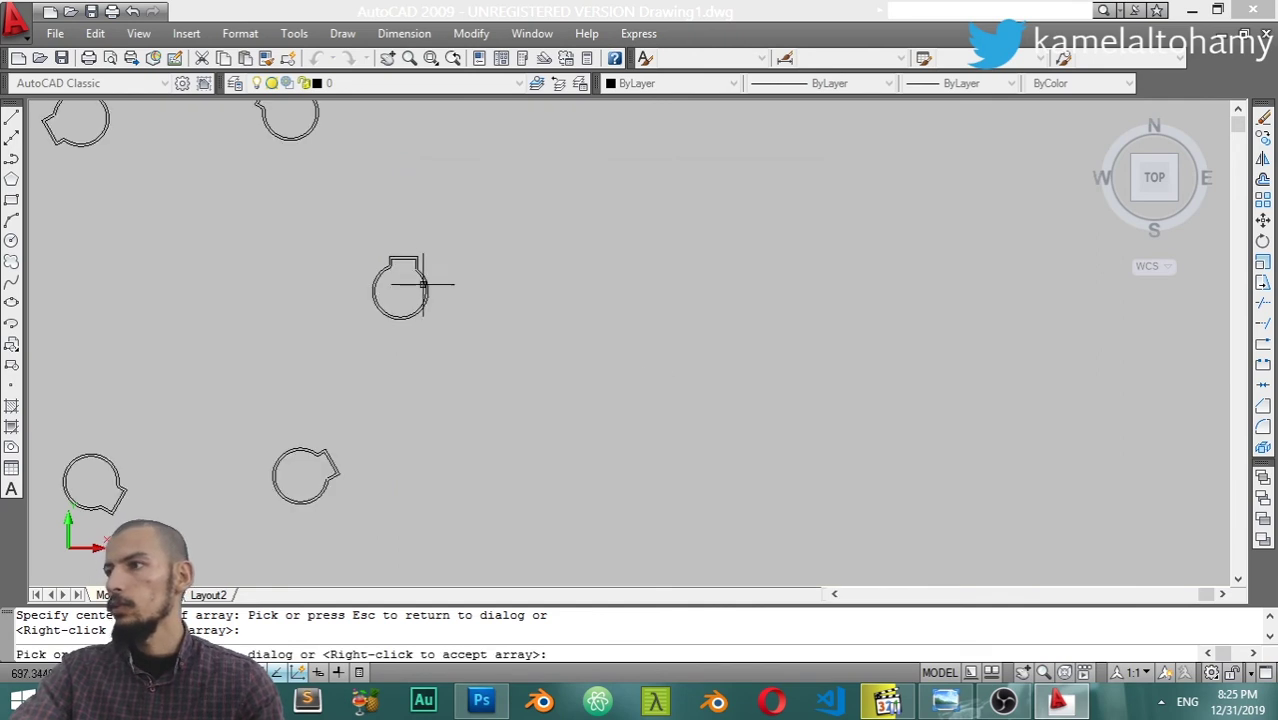
{"action": "key", "text": "Escape"}
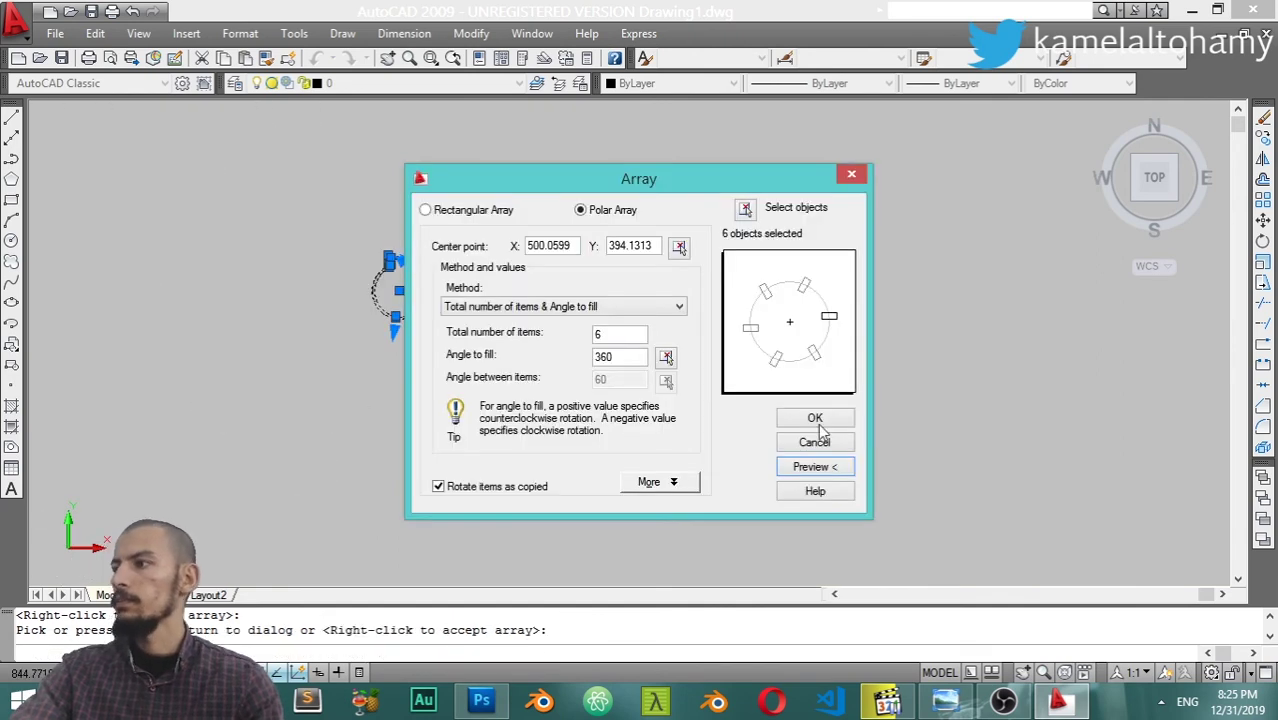
{"action": "left_click", "coordinate": [818, 425]}
{"action": "scroll", "coordinate": [422, 262], "scroll_direction": "down", "scroll_amount": 3}
{"action": "middle_click_drag", "start_coordinate": [448, 305], "coordinate": [606, 298]}
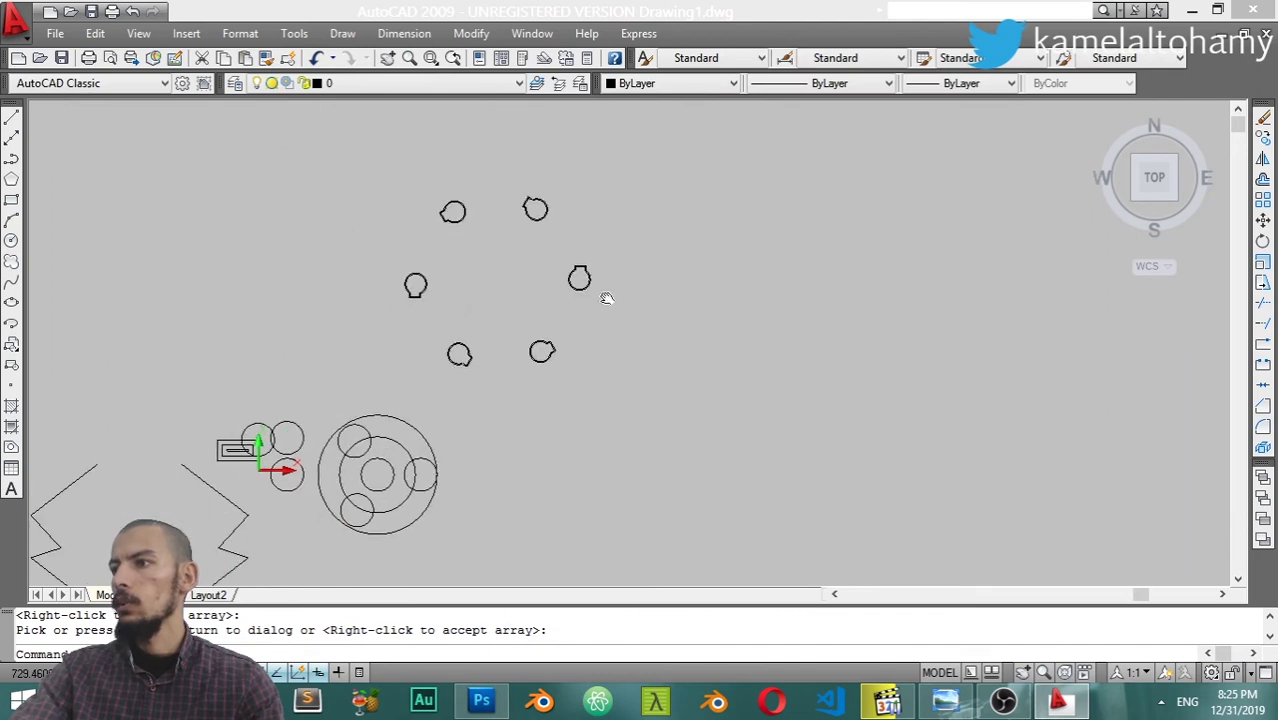
Select all six arrayed keyholes, then clear the selection
{"action": "left_click", "coordinate": [650, 187]}
{"action": "left_click", "coordinate": [381, 381]}
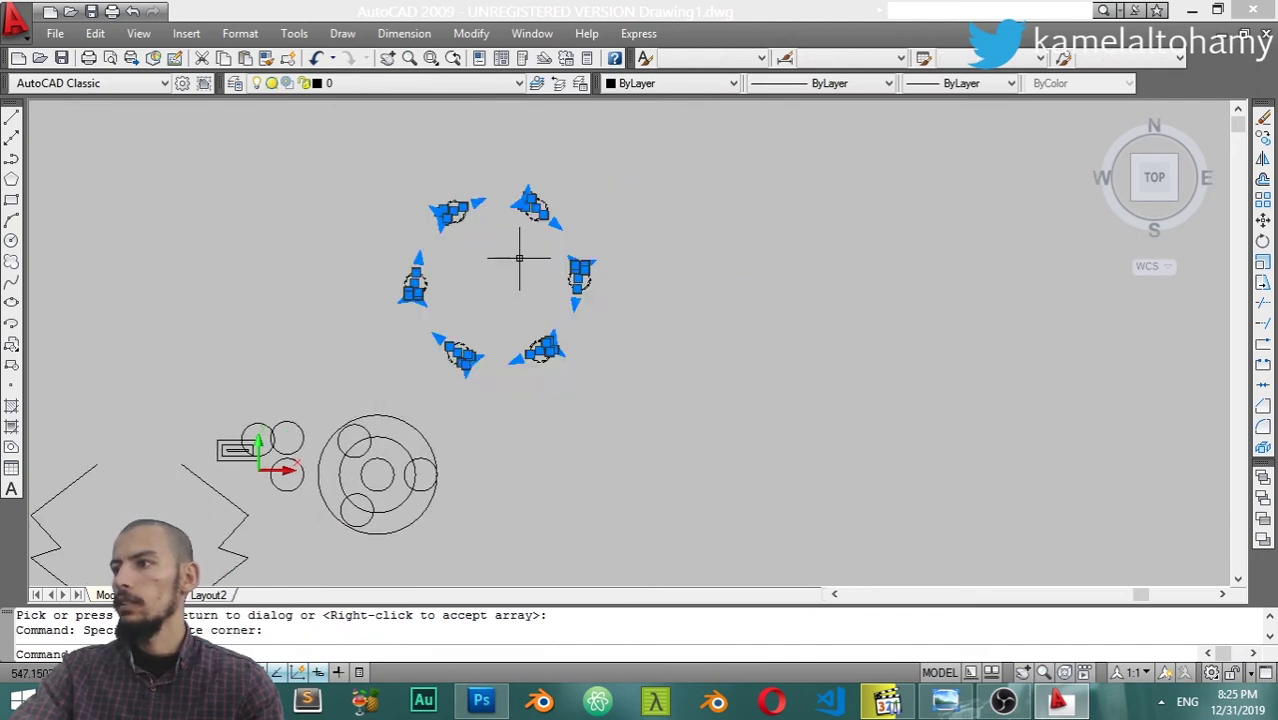
{"action": "scroll", "coordinate": [519, 259], "scroll_direction": "up", "scroll_amount": 5}
{"action": "key", "text": "Escape"}
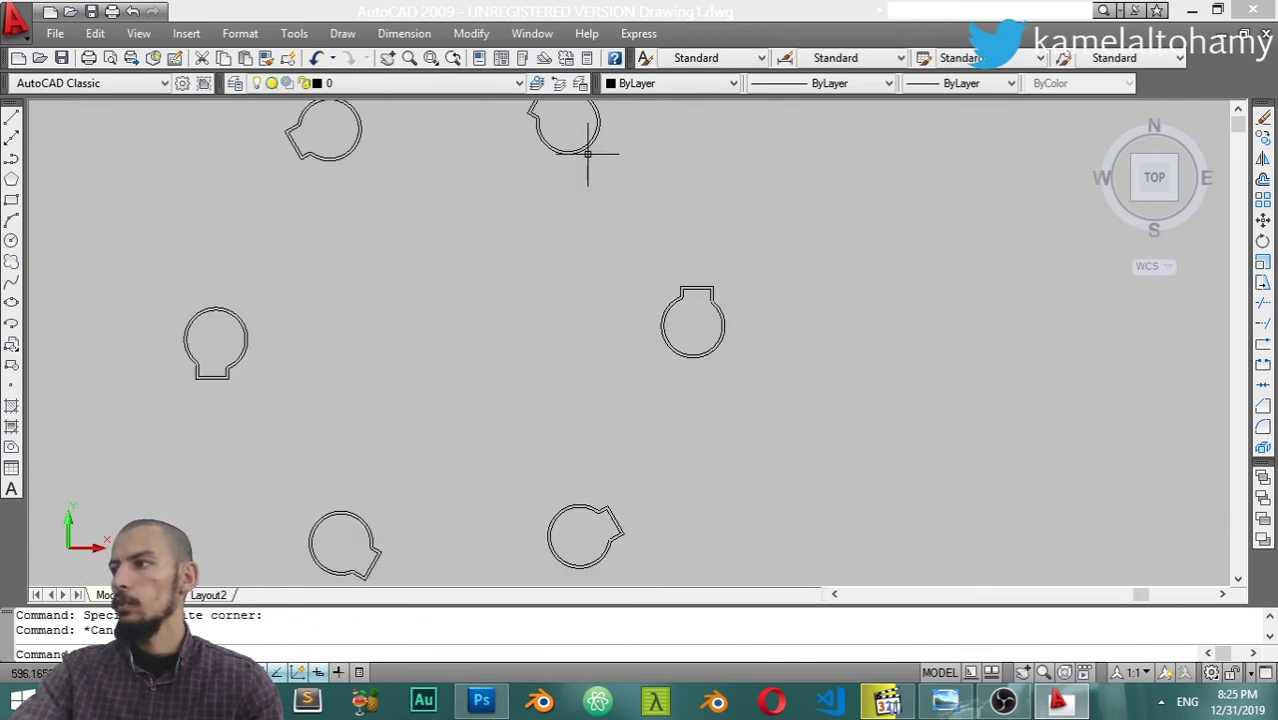
Move the right-hand keyhole from its circle centre diagonally up and to the right
{"action": "scroll", "coordinate": [677, 298], "scroll_direction": "down", "scroll_amount": 2}
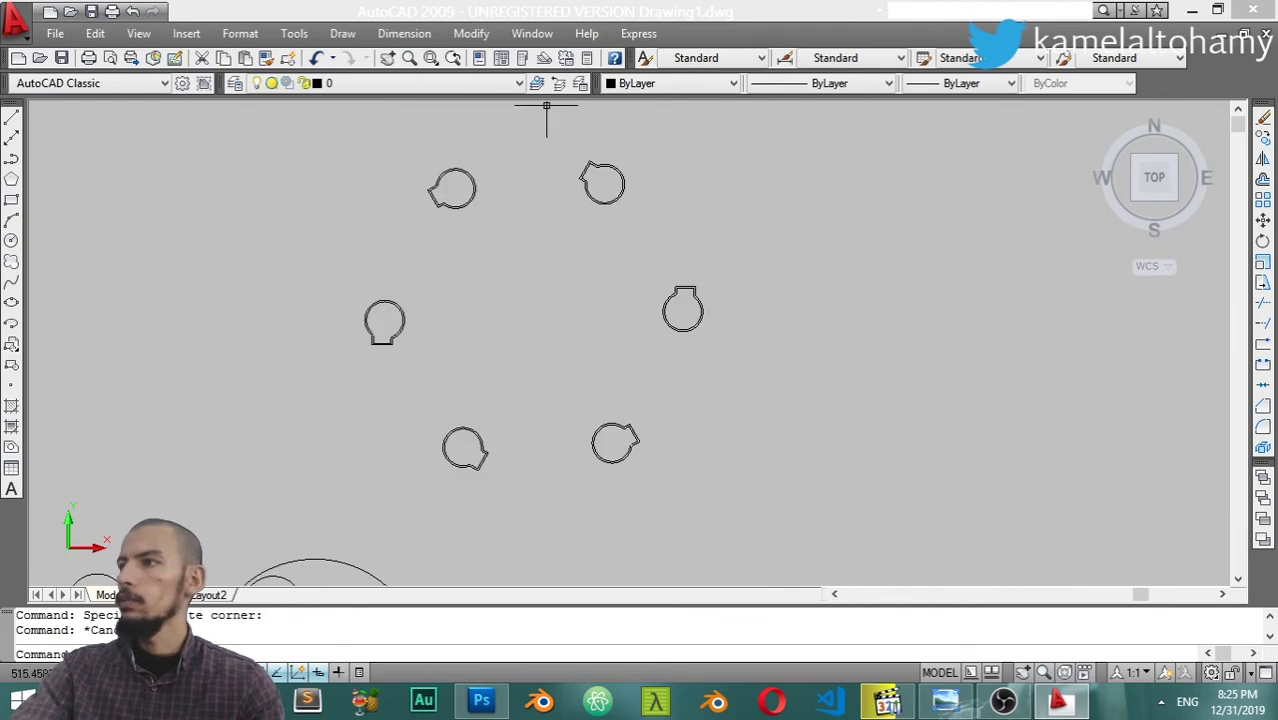
{"action": "left_click", "coordinate": [471, 33]}
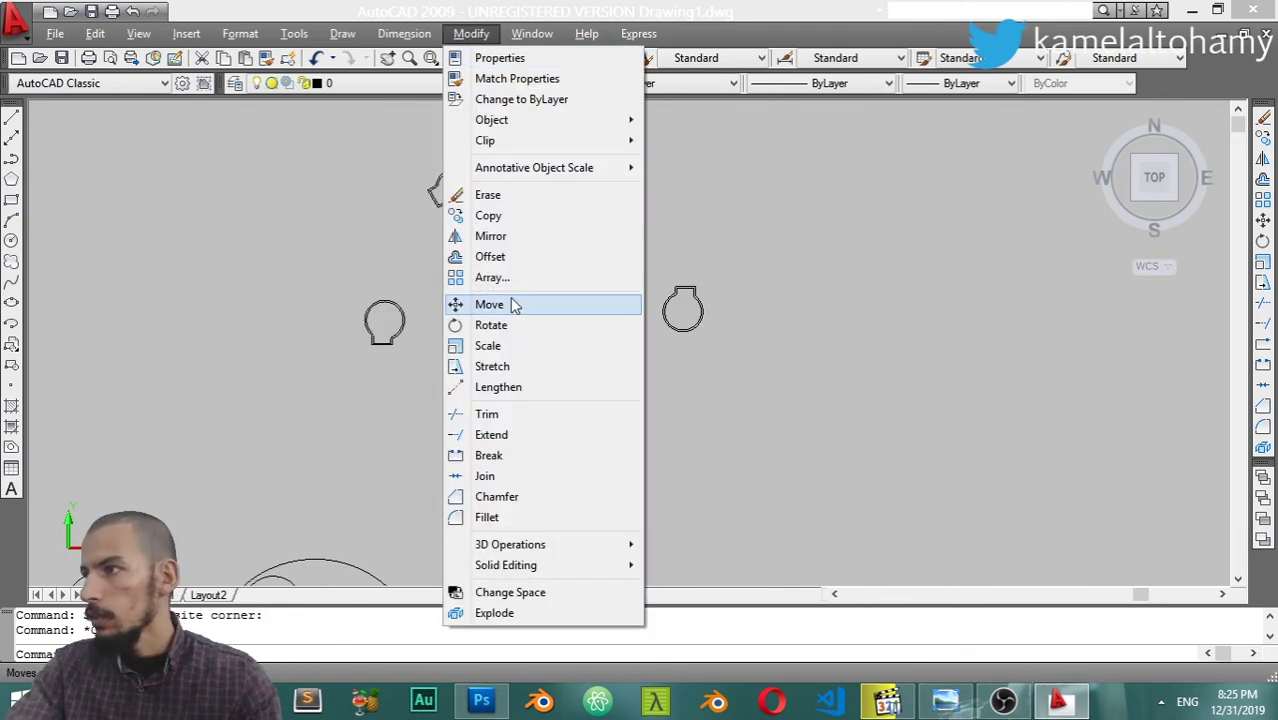
{"action": "left_click", "coordinate": [513, 304]}
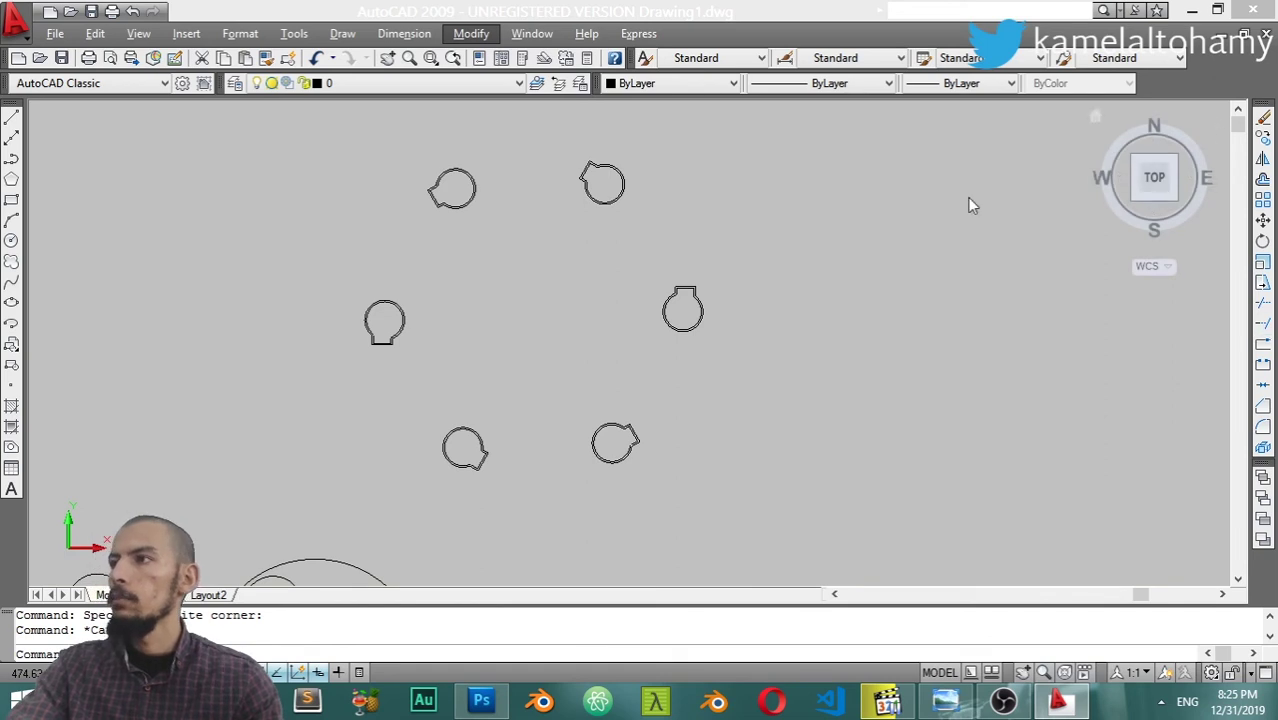
{"action": "left_click", "coordinate": [472, 34]}
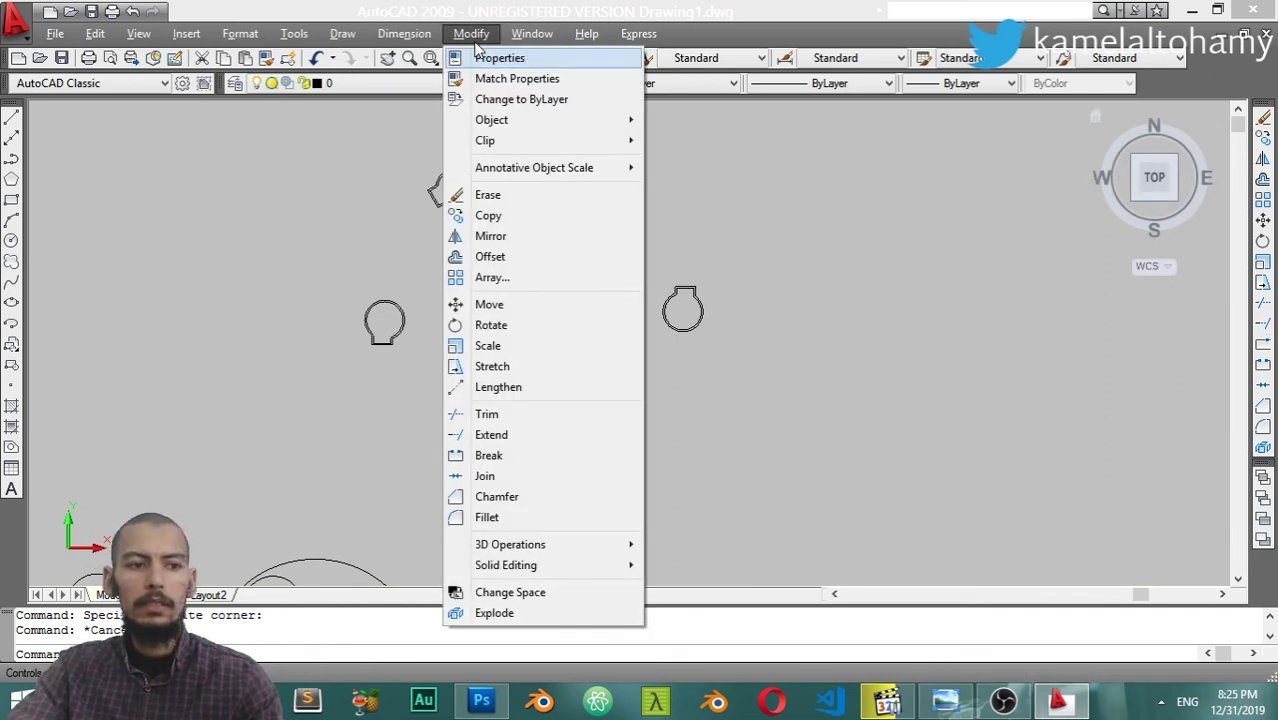
{"action": "left_click", "coordinate": [489, 304]}
{"action": "left_click", "coordinate": [757, 263]}
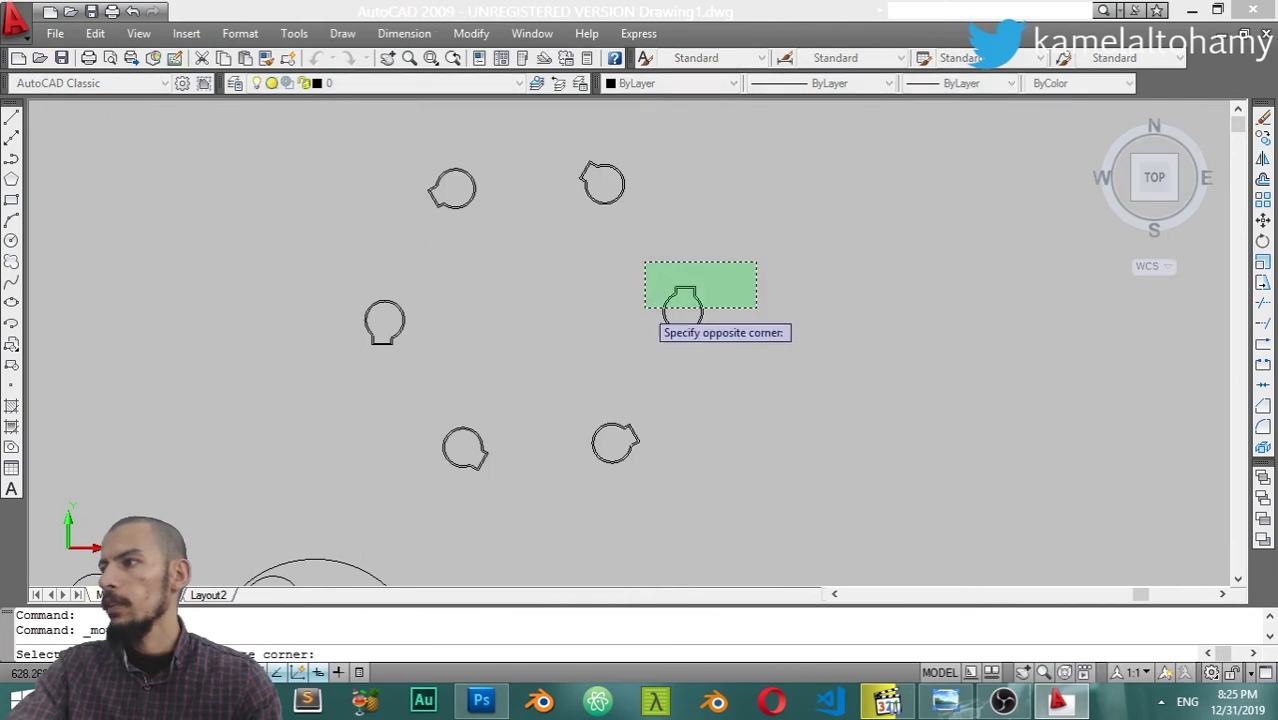
{"action": "left_click", "coordinate": [643, 309]}
{"action": "key", "text": "Return"}
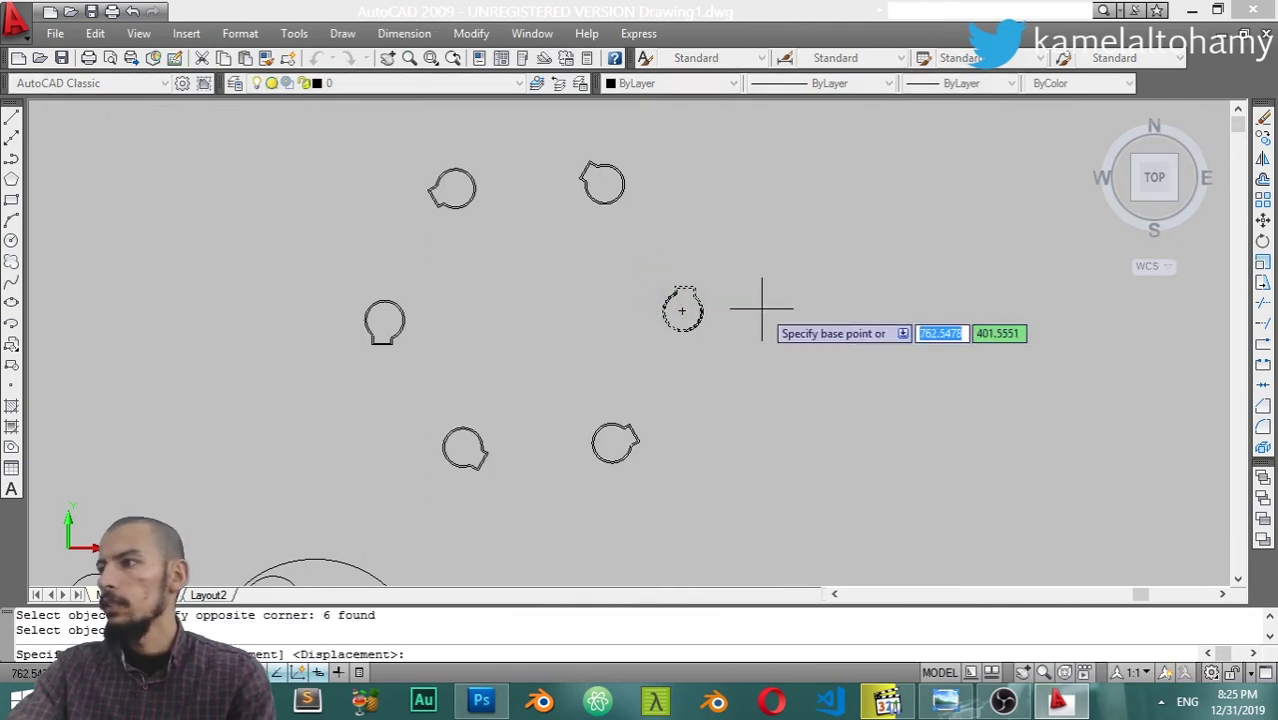
{"action": "scroll", "coordinate": [764, 308], "scroll_direction": "up", "scroll_amount": 4}
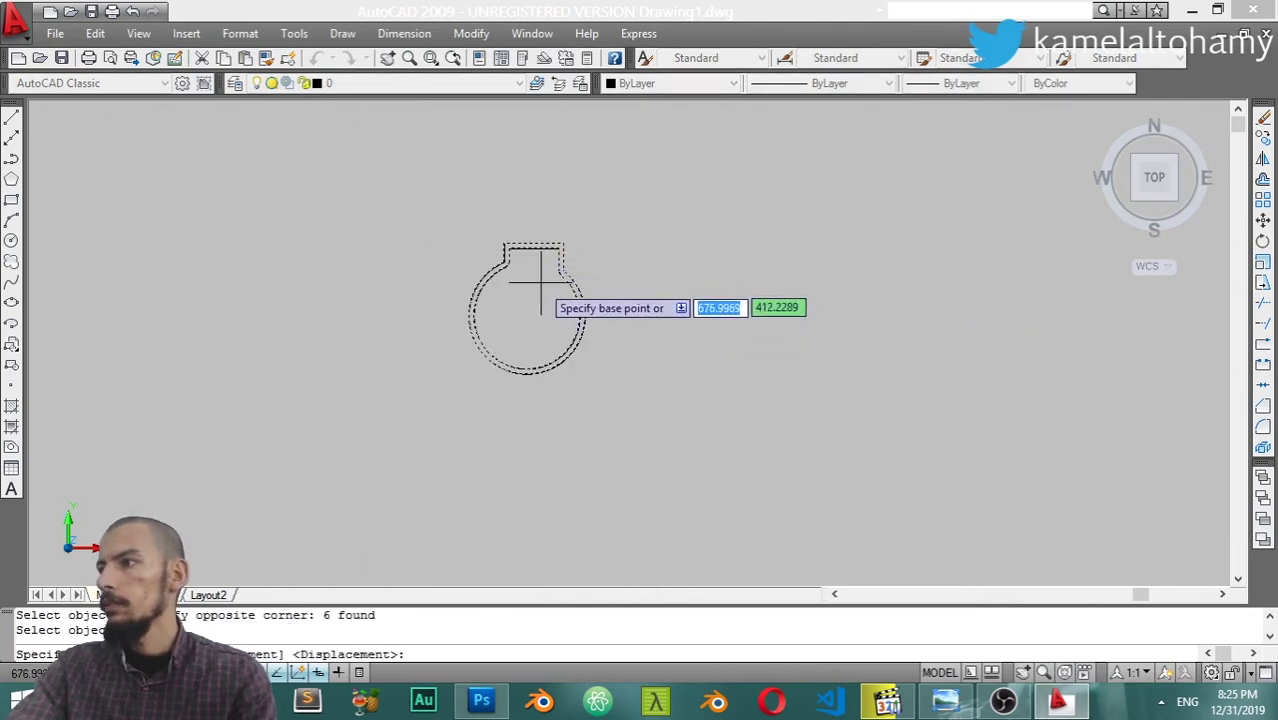
{"action": "left_click", "coordinate": [526, 316]}
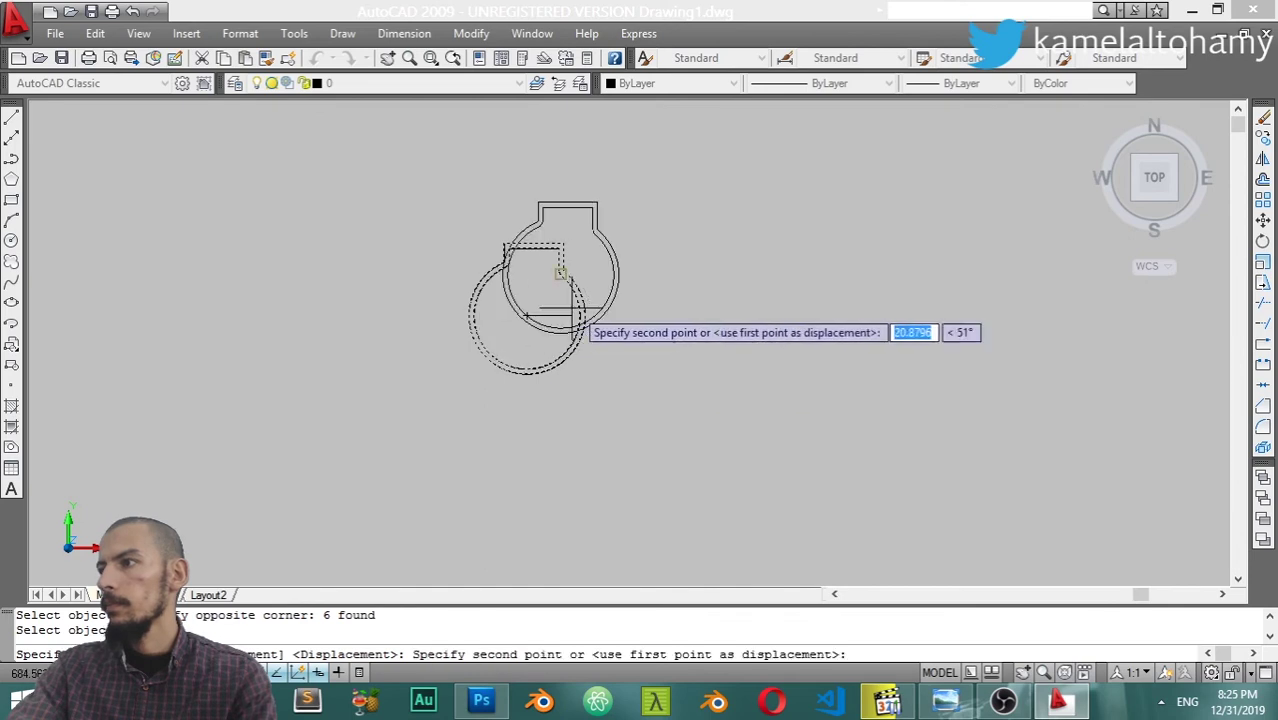
{"action": "left_click", "coordinate": [824, 316]}
Reselect the moved keyhole for the next edit
{"action": "left_click", "coordinate": [895, 201]}
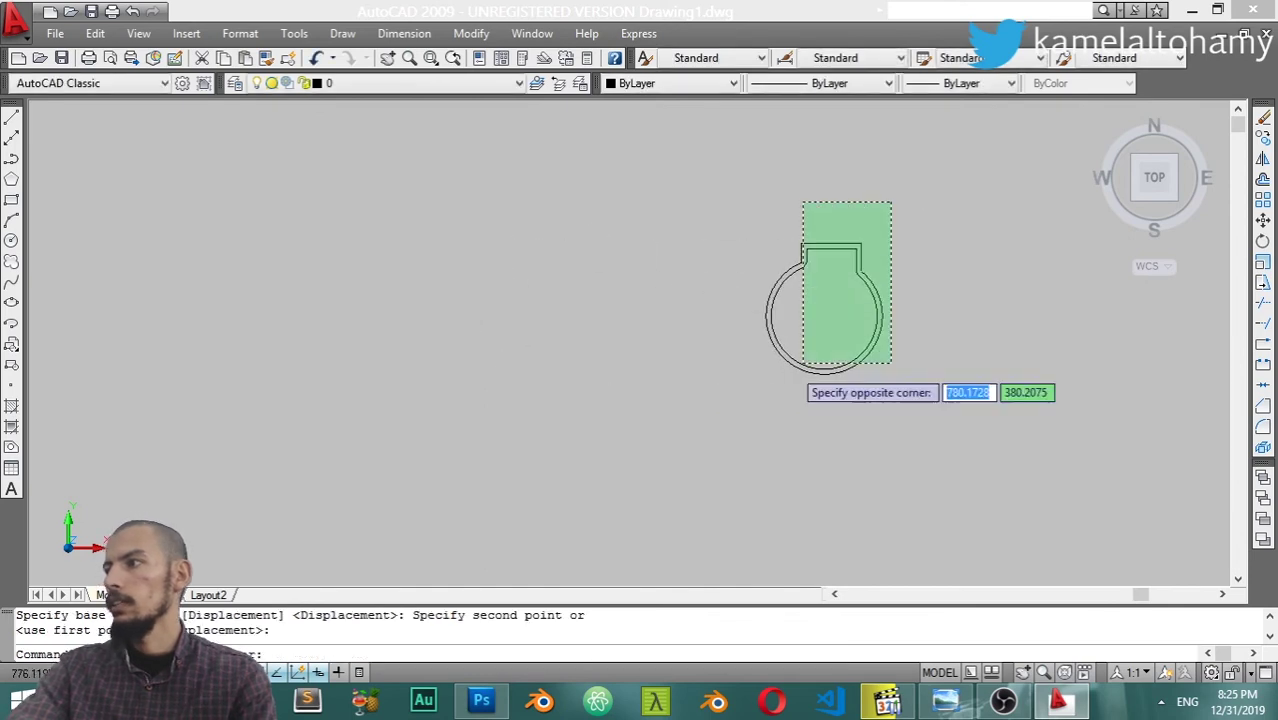
{"action": "left_click", "coordinate": [801, 367]}
{"action": "key", "text": "Escape"}
{"action": "left_click", "coordinate": [912, 207]}
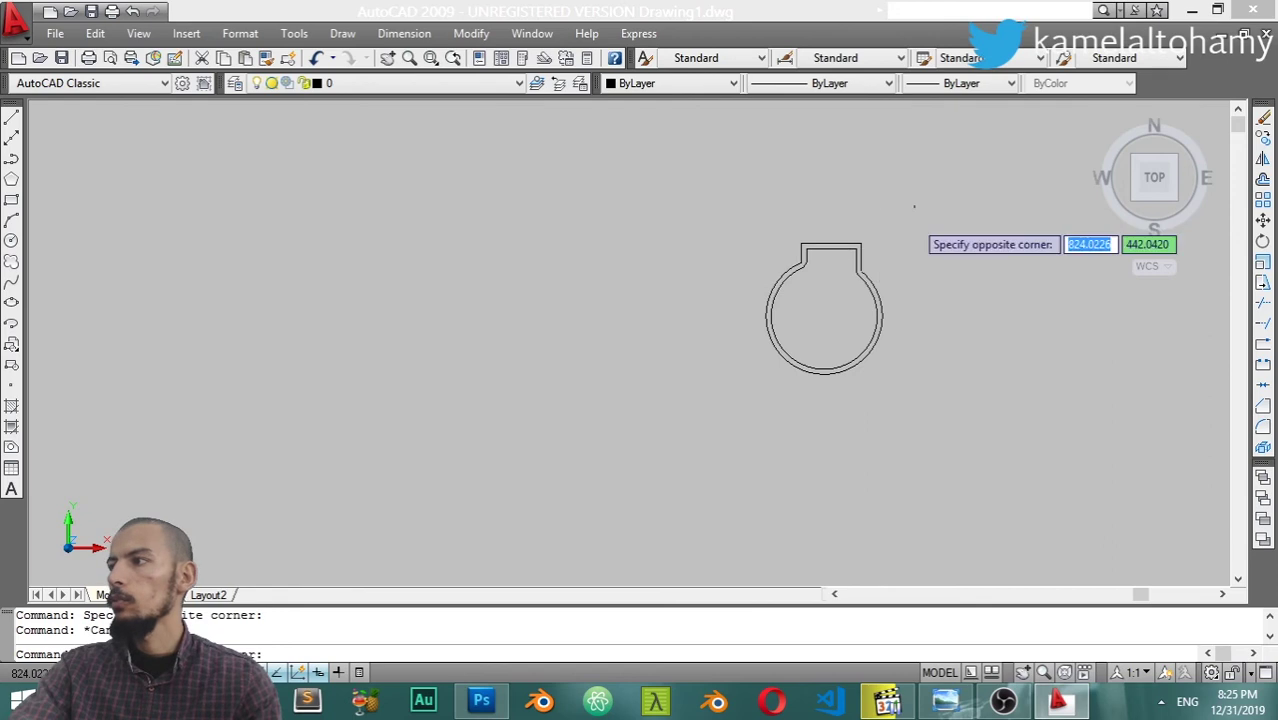
{"action": "left_click", "coordinate": [818, 382]}
{"action": "left_click", "coordinate": [458, 34]}
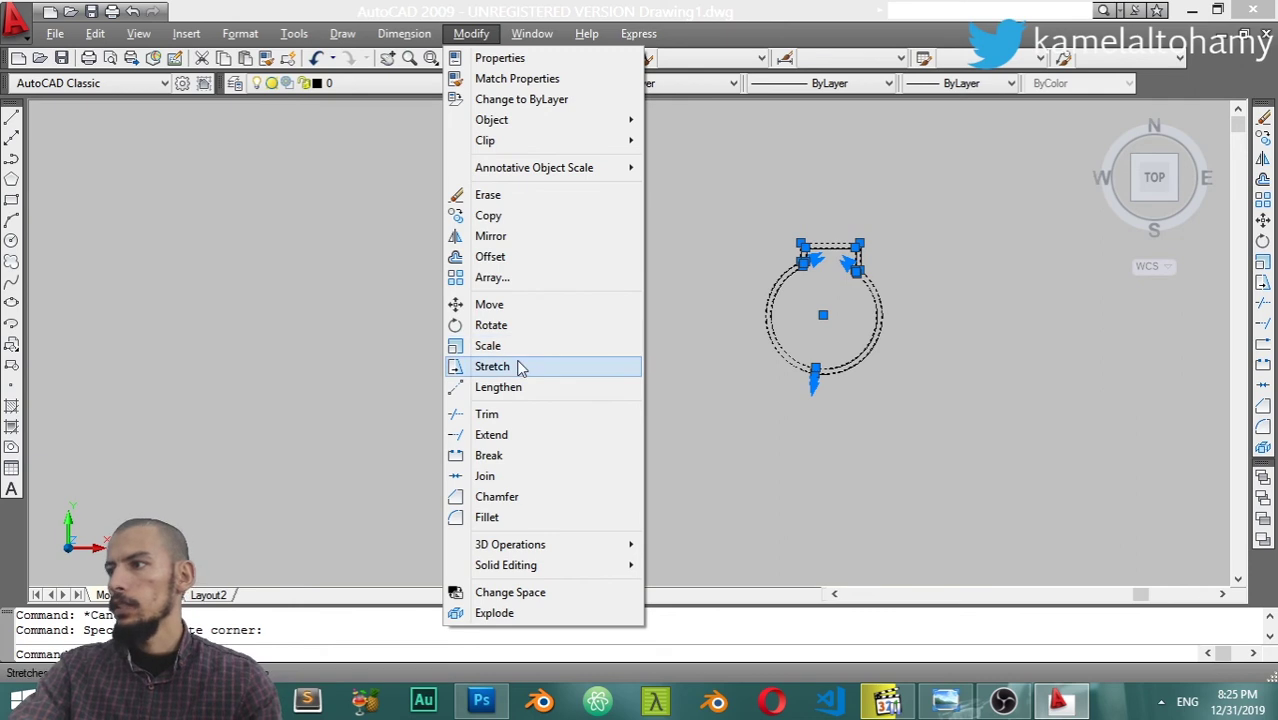
Start Rotate on the selected keyhole, then cancel it
{"action": "key", "text": "Escape"}
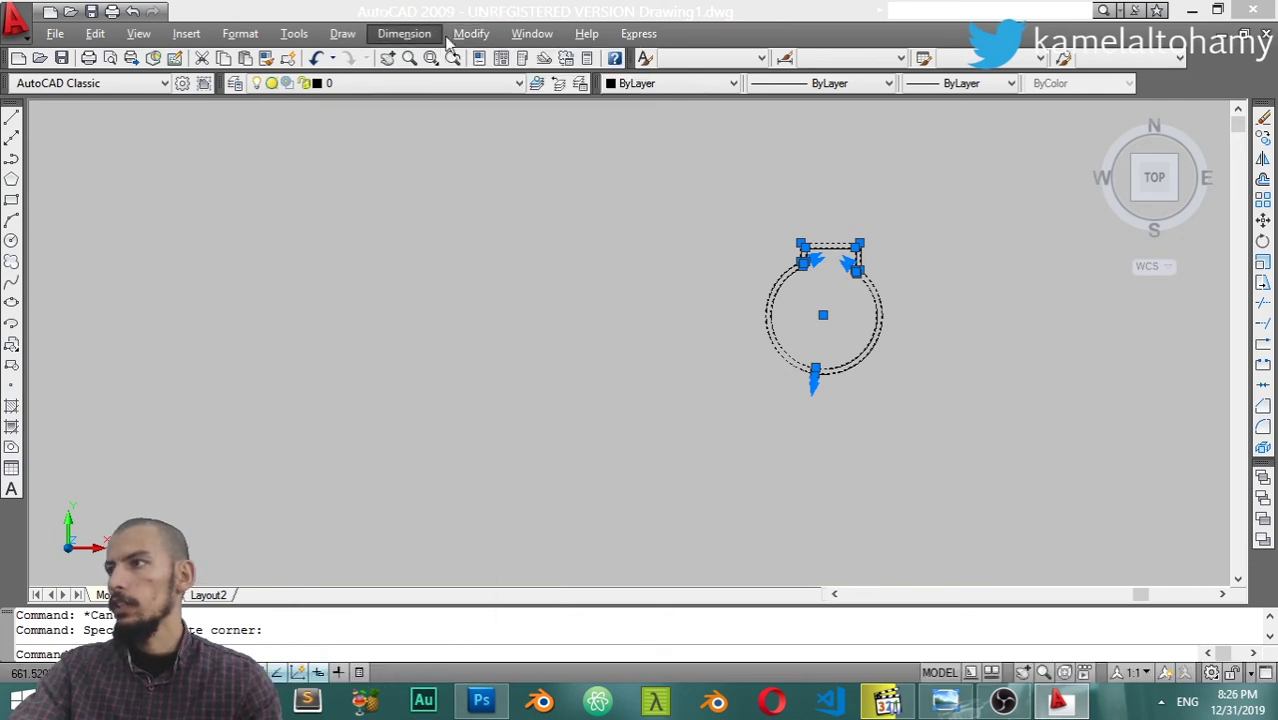
{"action": "left_click", "coordinate": [450, 35]}
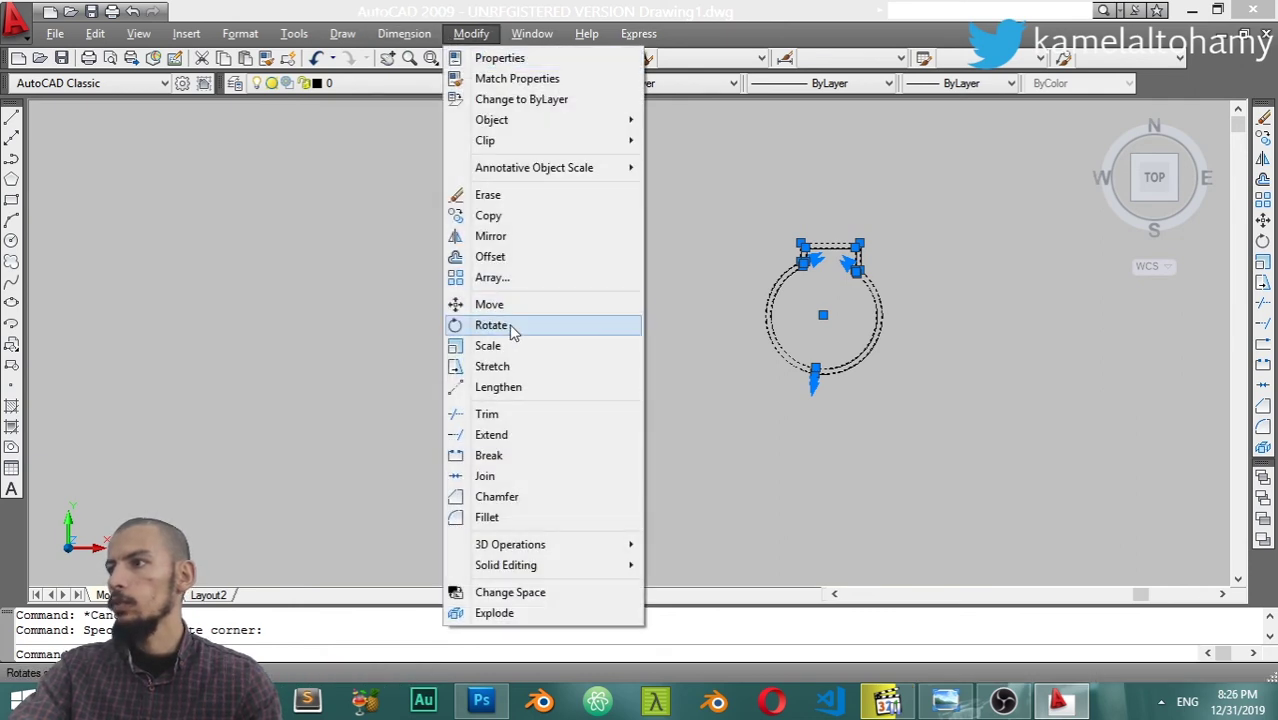
{"action": "left_click", "coordinate": [508, 327]}
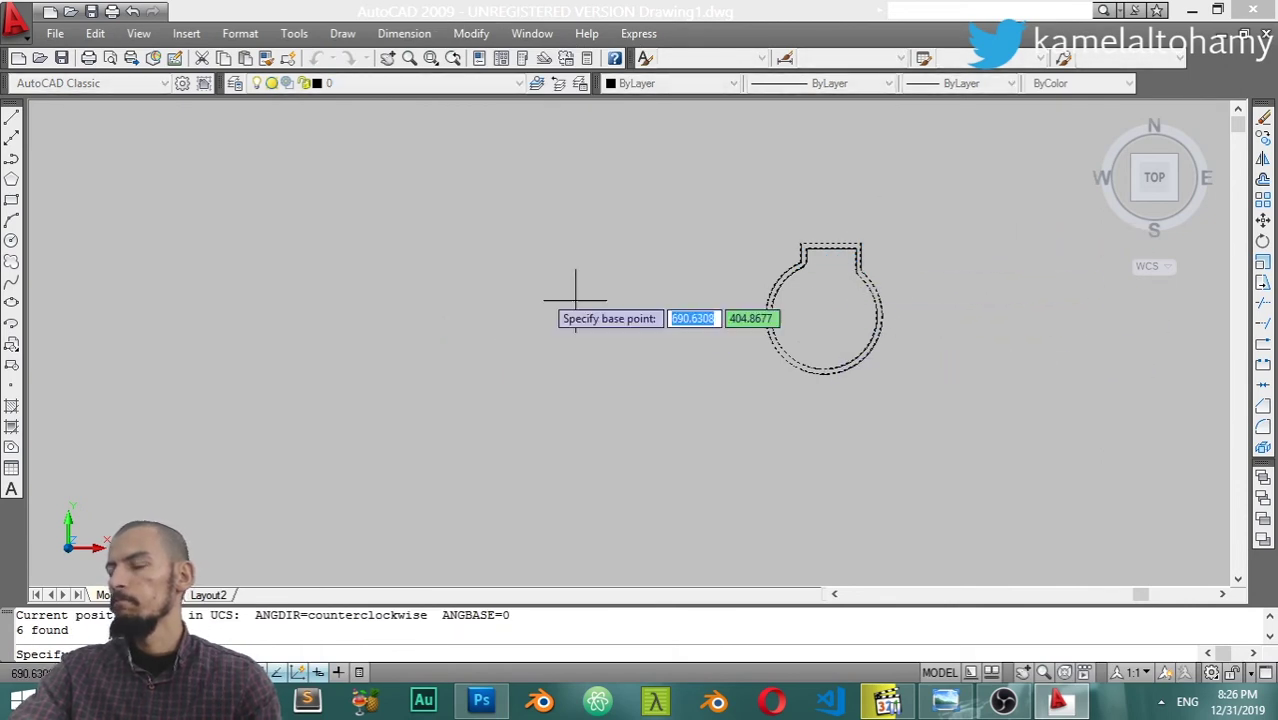
{"action": "scroll", "coordinate": [540, 280], "scroll_direction": "down", "scroll_amount": 5}
{"action": "scroll", "coordinate": [485, 270], "scroll_direction": "up", "scroll_amount": 3}
{"action": "scroll", "coordinate": [500, 290], "scroll_direction": "down", "scroll_amount": 4}
{"action": "scroll", "coordinate": [512, 304], "scroll_direction": "up", "scroll_amount": 1}
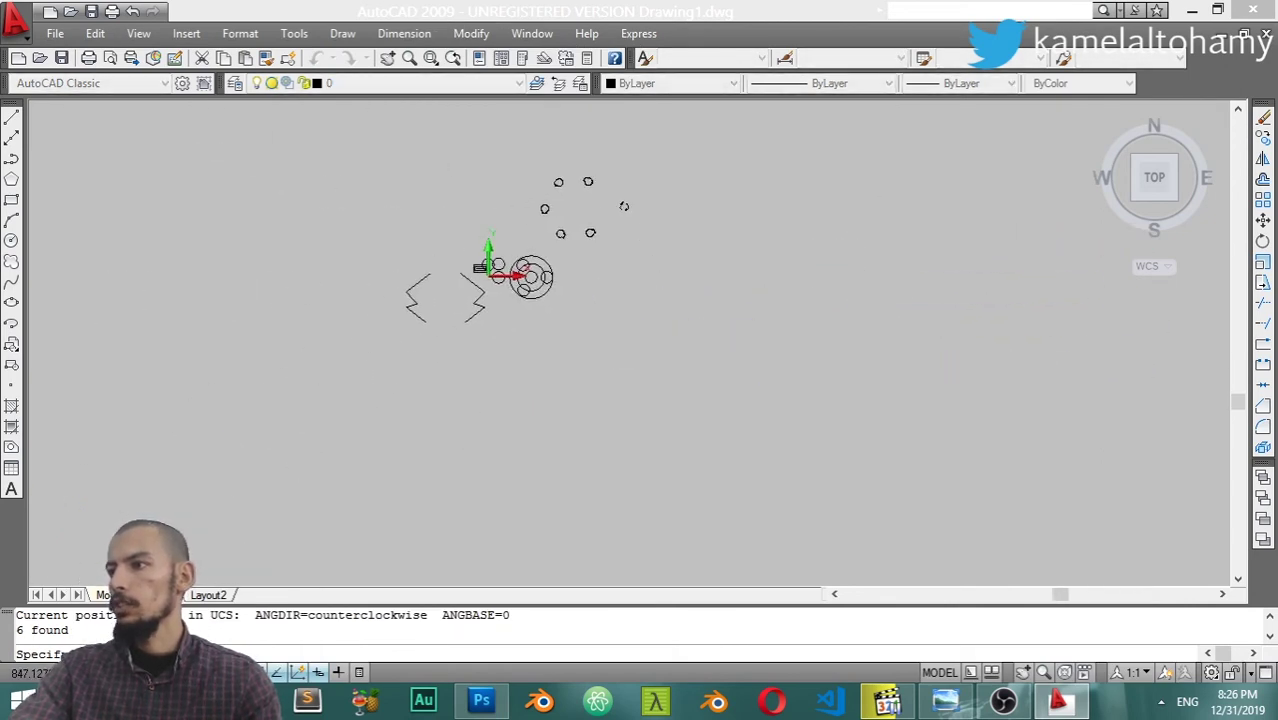
{"action": "scroll", "coordinate": [345, 290], "scroll_direction": "up", "scroll_amount": 3}
{"action": "scroll", "coordinate": [462, 242], "scroll_direction": "up", "scroll_amount": 2}
{"action": "scroll", "coordinate": [470, 266], "scroll_direction": "up", "scroll_amount": 2}
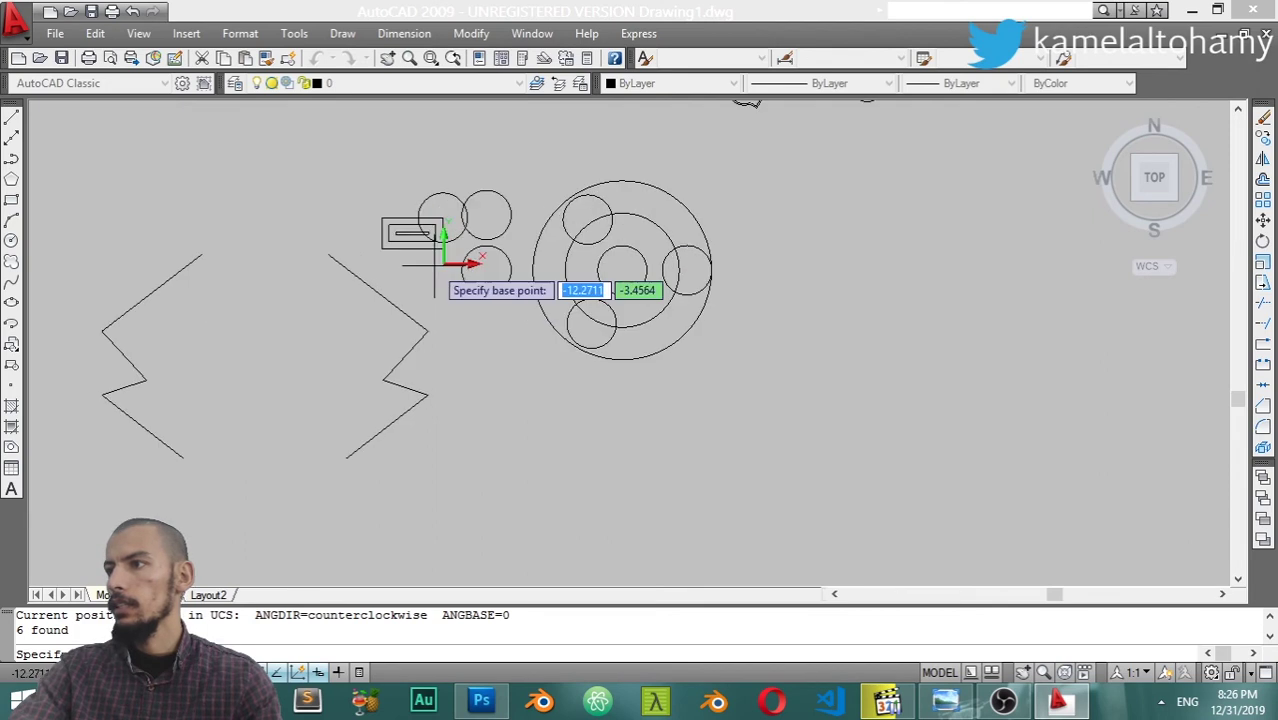
{"action": "key", "text": "Escape"}
Rotate the upper-right zigzag line 120° about its top endpoint
{"action": "left_click_drag", "start_coordinate": [395, 268], "coordinate": [347, 298]}
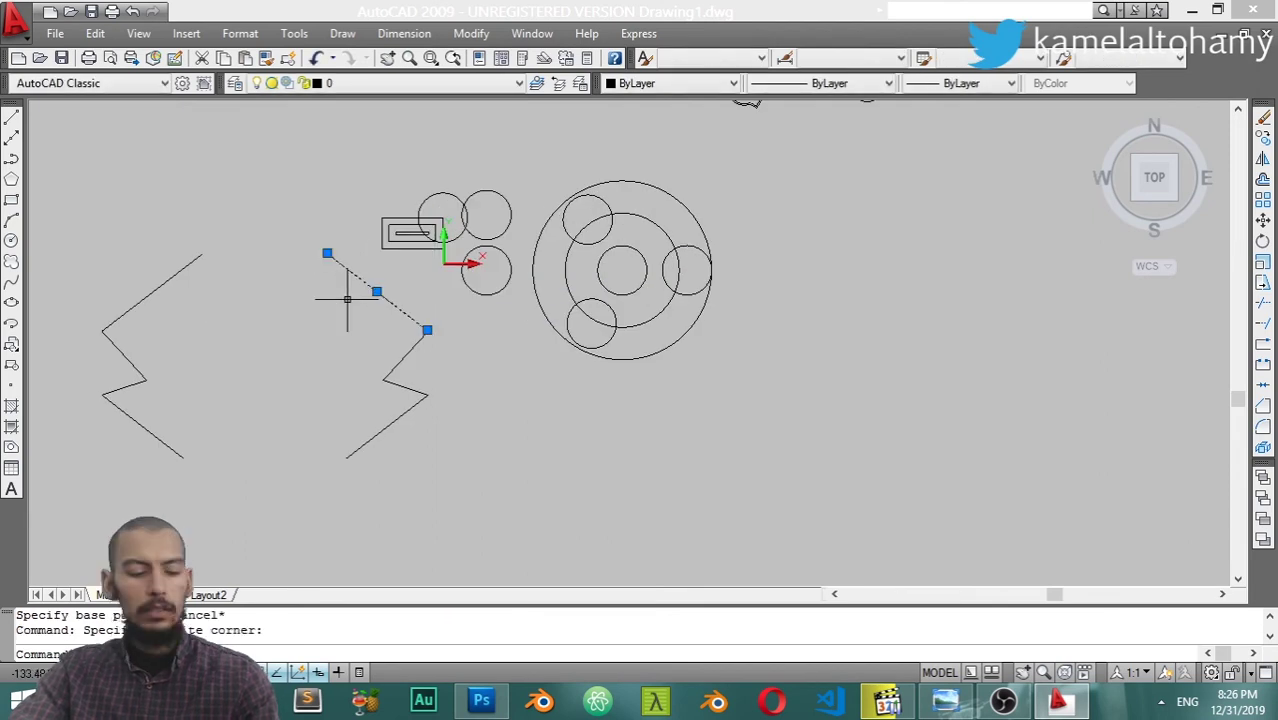
{"action": "type", "text": "ro"}
{"action": "key", "text": "Return"}
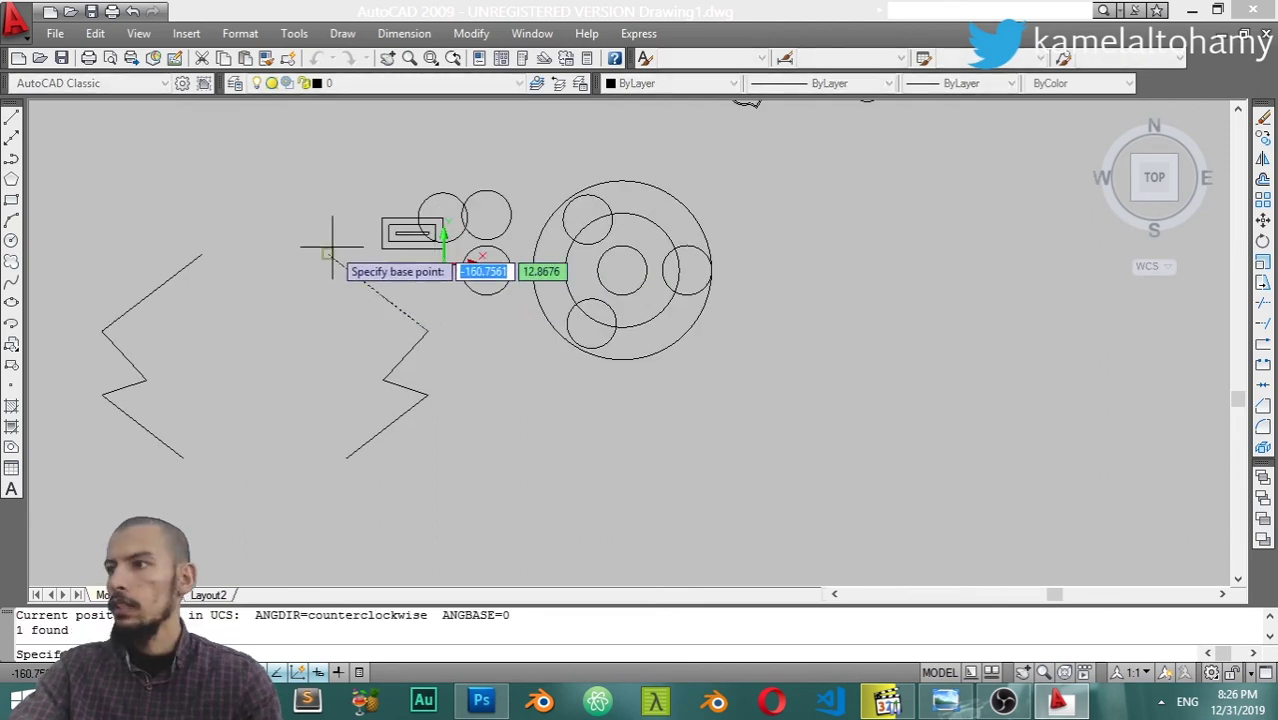
{"action": "left_click", "coordinate": [327, 253]}
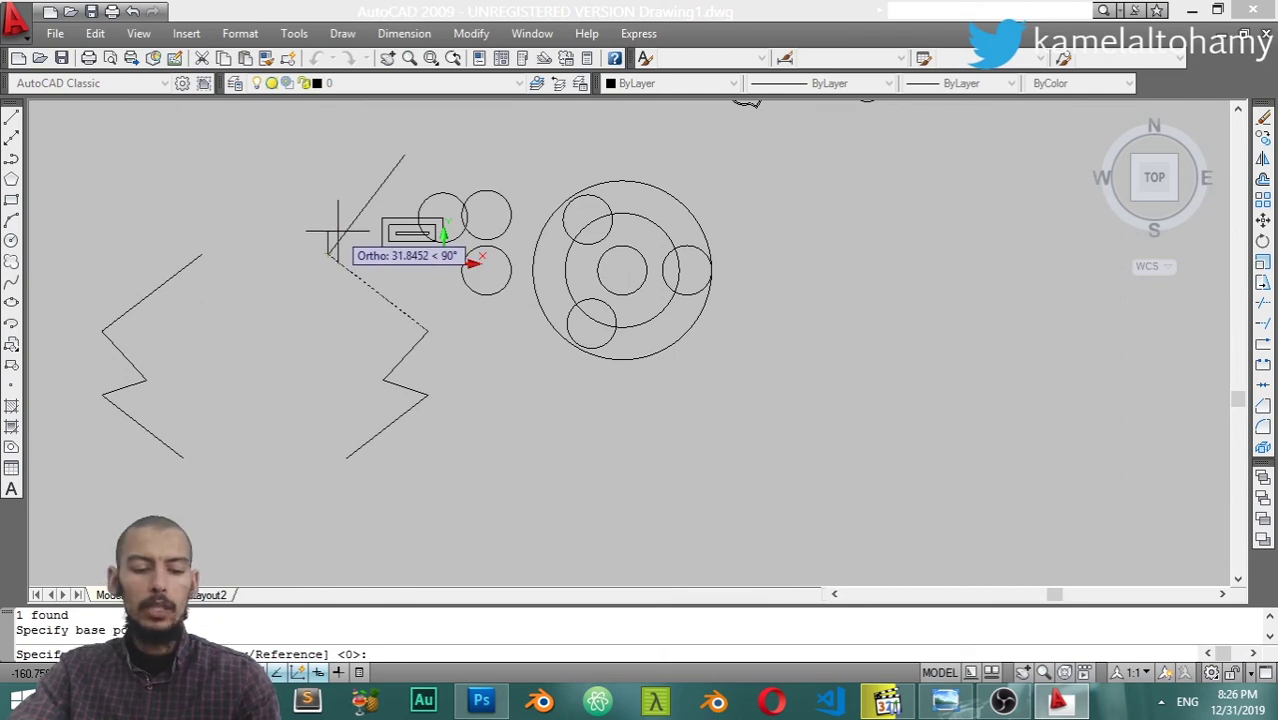
{"action": "type", "text": "12"}
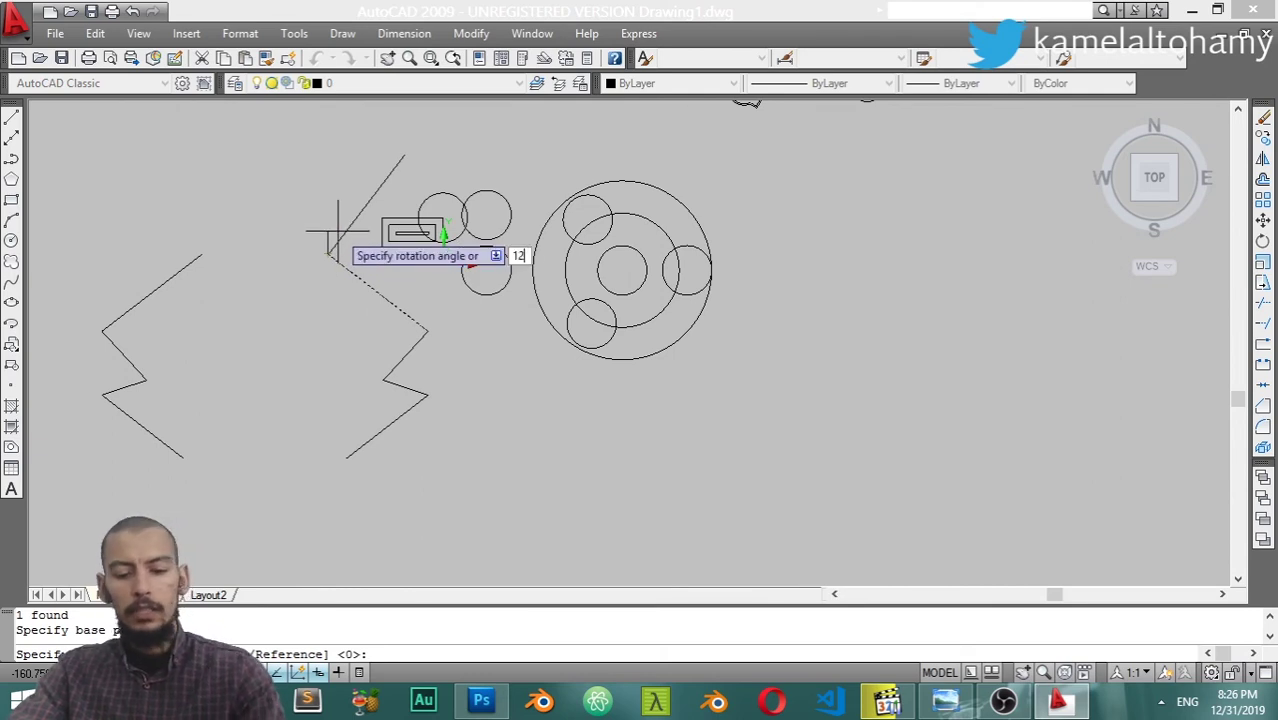
{"action": "type", "text": "0"}
{"action": "key", "text": "Return"}
Check the rotated line, then pan to show the whole drawing
{"action": "left_click", "coordinate": [366, 127]}
{"action": "left_click", "coordinate": [312, 293]}
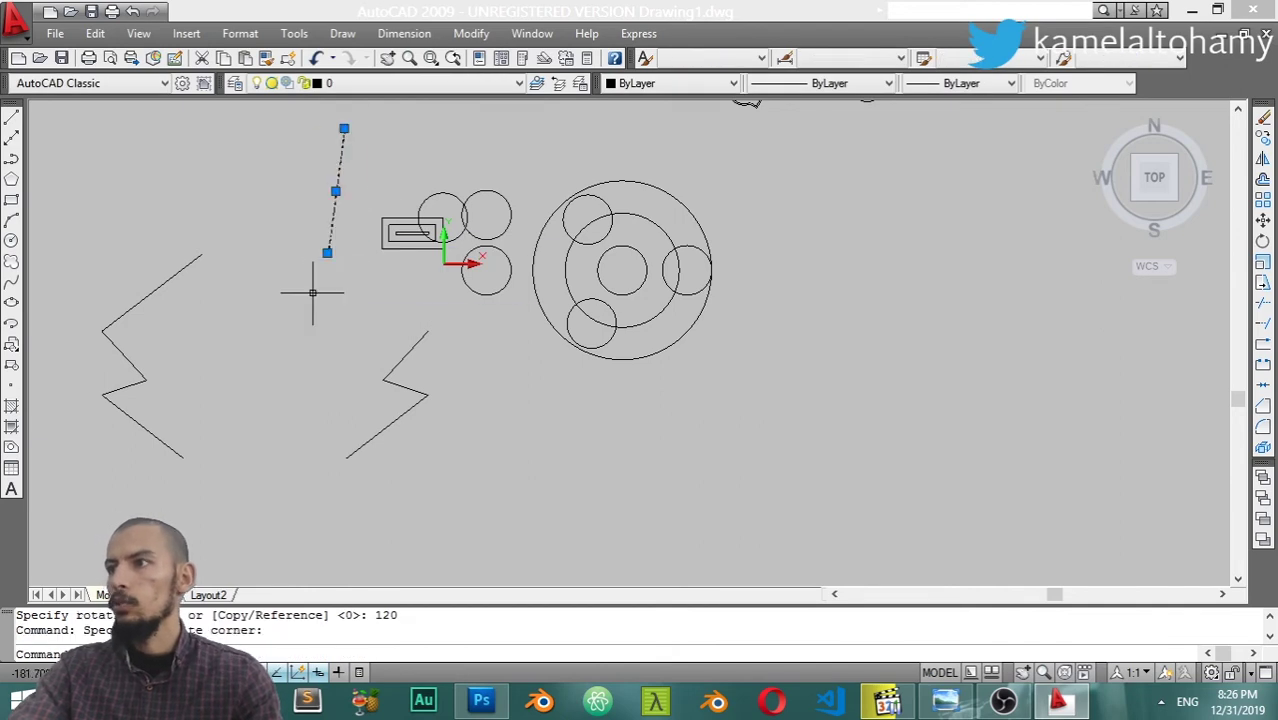
{"action": "scroll", "coordinate": [297, 258], "scroll_direction": "up", "scroll_amount": 3}
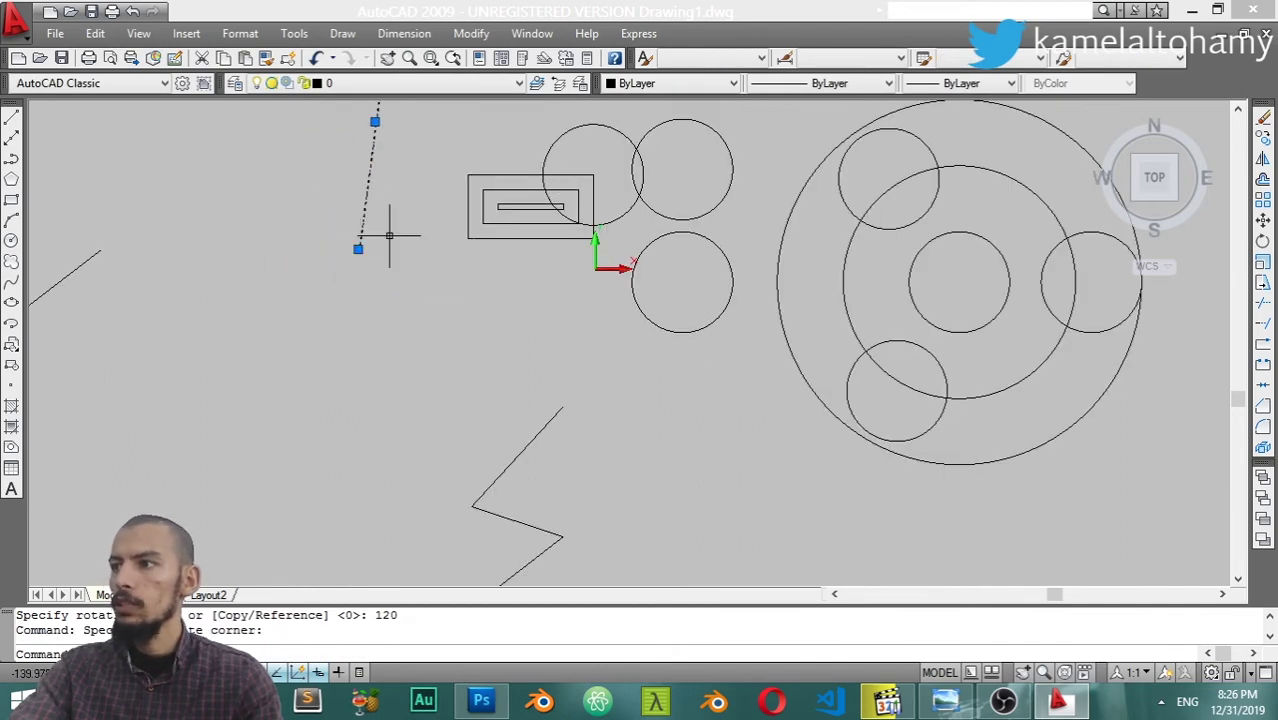
{"action": "scroll", "coordinate": [391, 228], "scroll_direction": "down", "scroll_amount": 6}
{"action": "scroll", "coordinate": [408, 286], "scroll_direction": "up", "scroll_amount": 5}
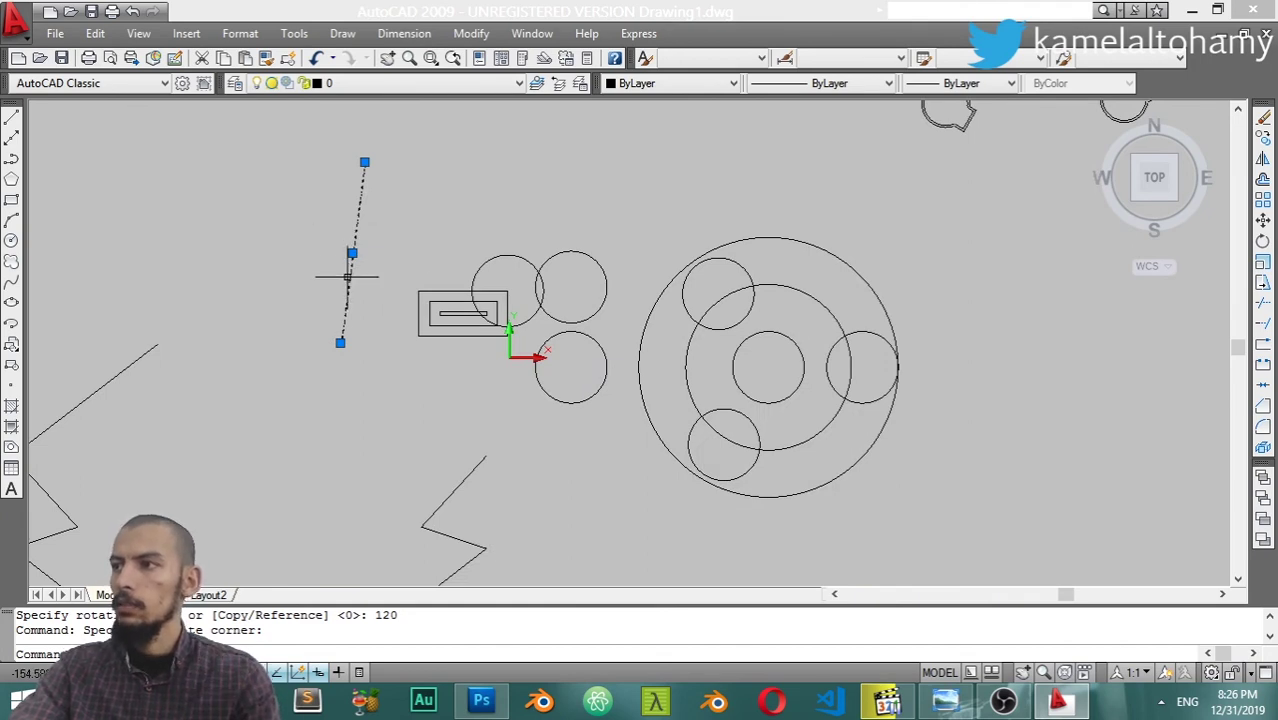
{"action": "key", "text": "Escape"}
{"action": "scroll", "coordinate": [602, 184], "scroll_direction": "down", "scroll_amount": 2}
{"action": "scroll", "coordinate": [650, 200], "scroll_direction": "down", "scroll_amount": 3}
{"action": "scroll", "coordinate": [653, 277], "scroll_direction": "up", "scroll_amount": 4}
{"action": "mouse_move", "coordinate": [551, 328]}
{"action": "middle_mouse_down"}
{"action": "mouse_move", "coordinate": [597, 178]}
{"action": "mouse_move", "coordinate": [414, 381]}
{"action": "middle_mouse_up"}
{"action": "scroll", "coordinate": [604, 276], "scroll_direction": "down", "scroll_amount": 2}
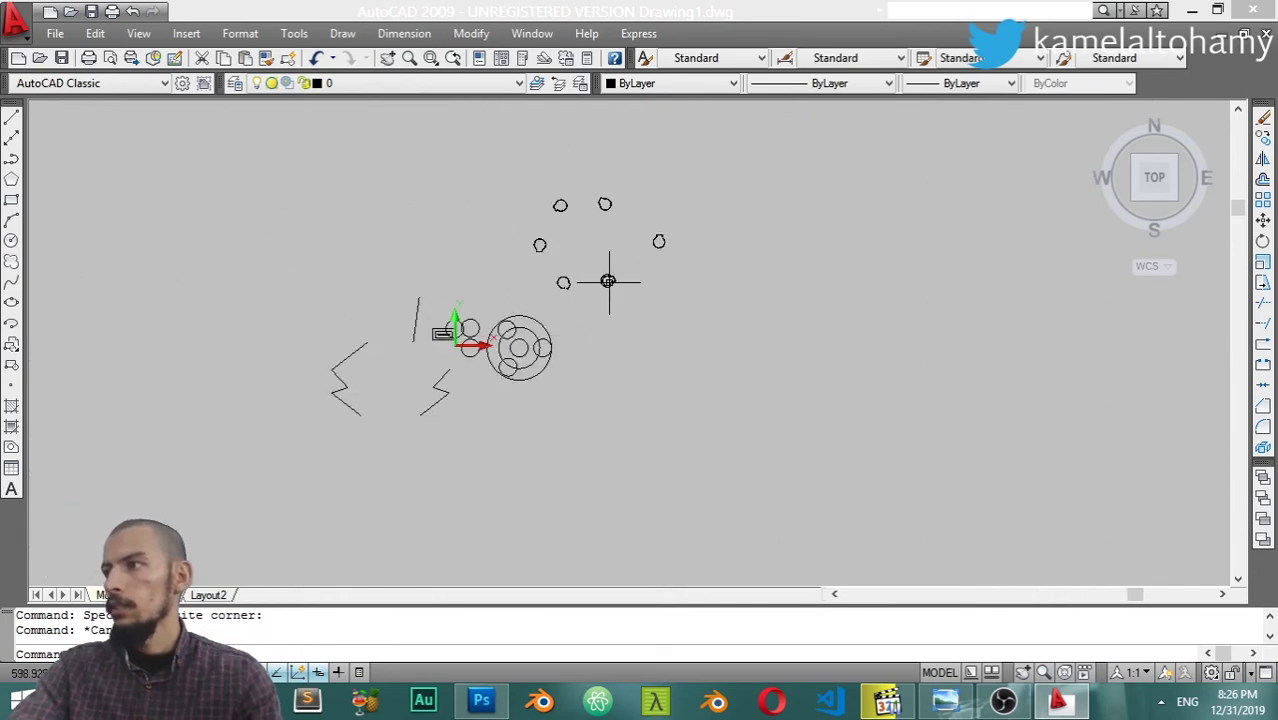
{"action": "scroll", "coordinate": [560, 300], "scroll_direction": "up", "scroll_amount": 1}
Draw a tall two-corner rectangle in the empty space right of the keyhole array
{"action": "left_click", "coordinate": [471, 33]}
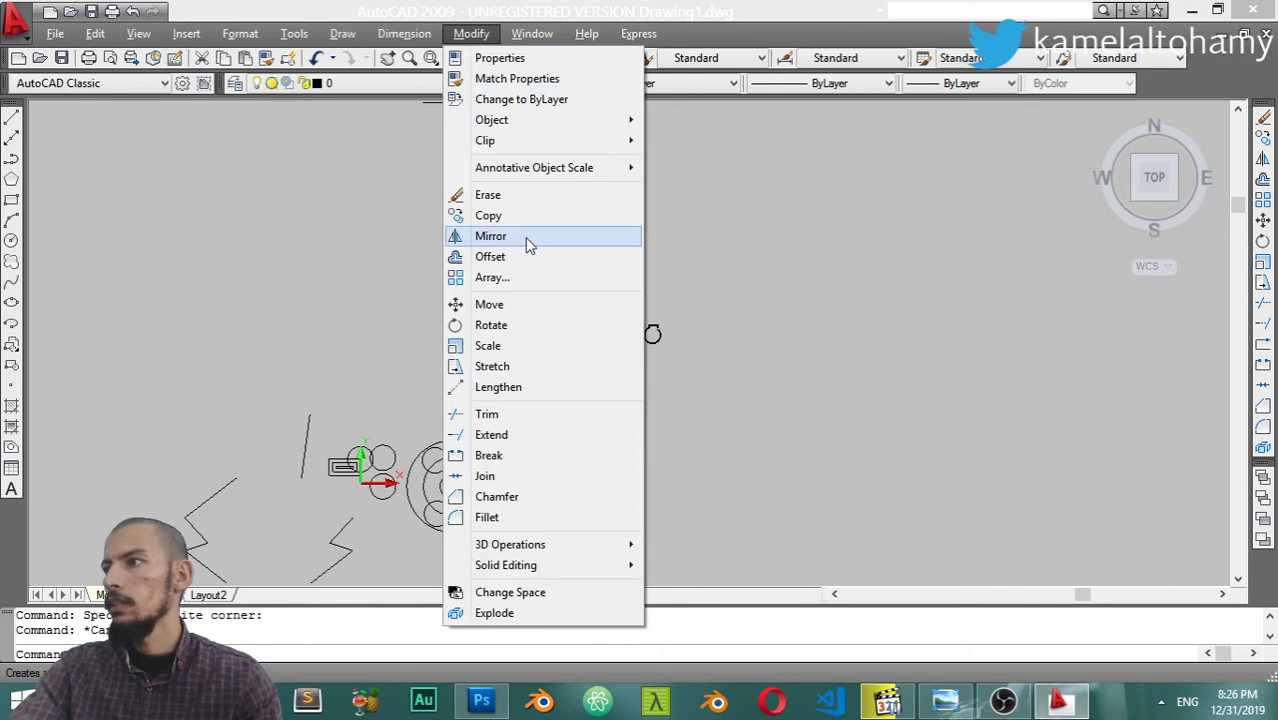
{"action": "key", "text": "Escape"}
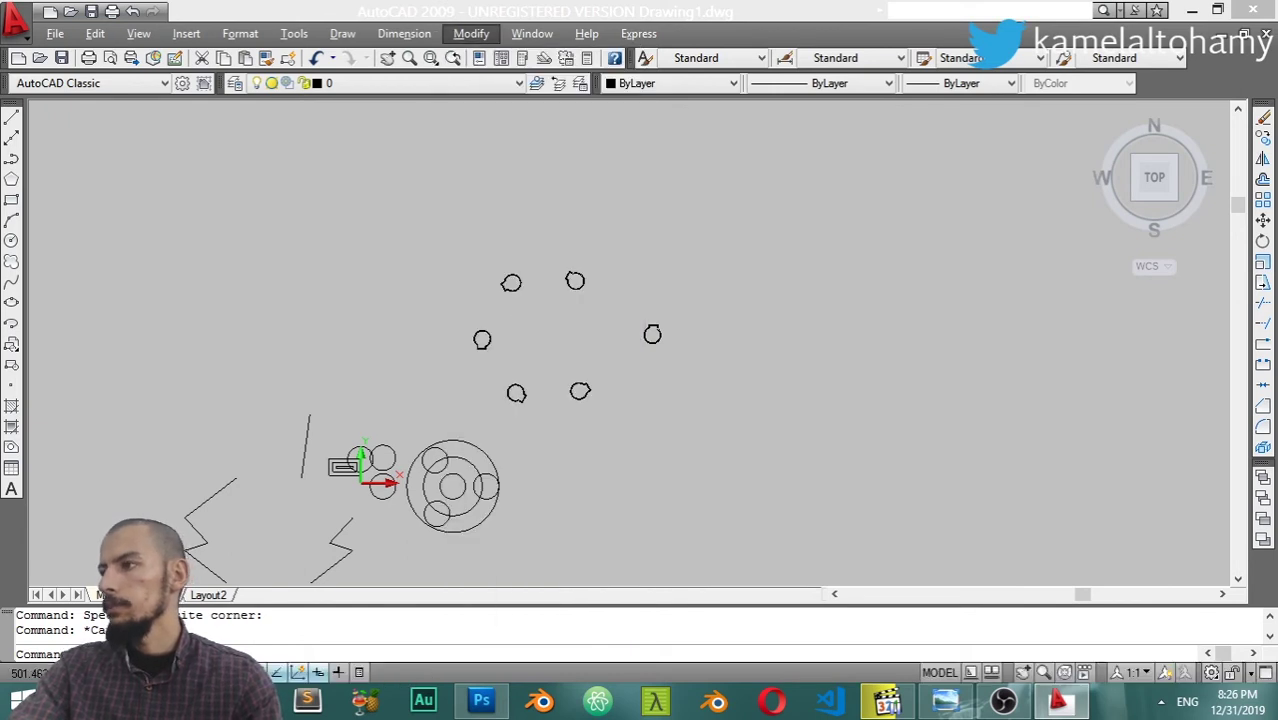
{"action": "type", "text": "ec"}
{"action": "key", "text": "Escape"}
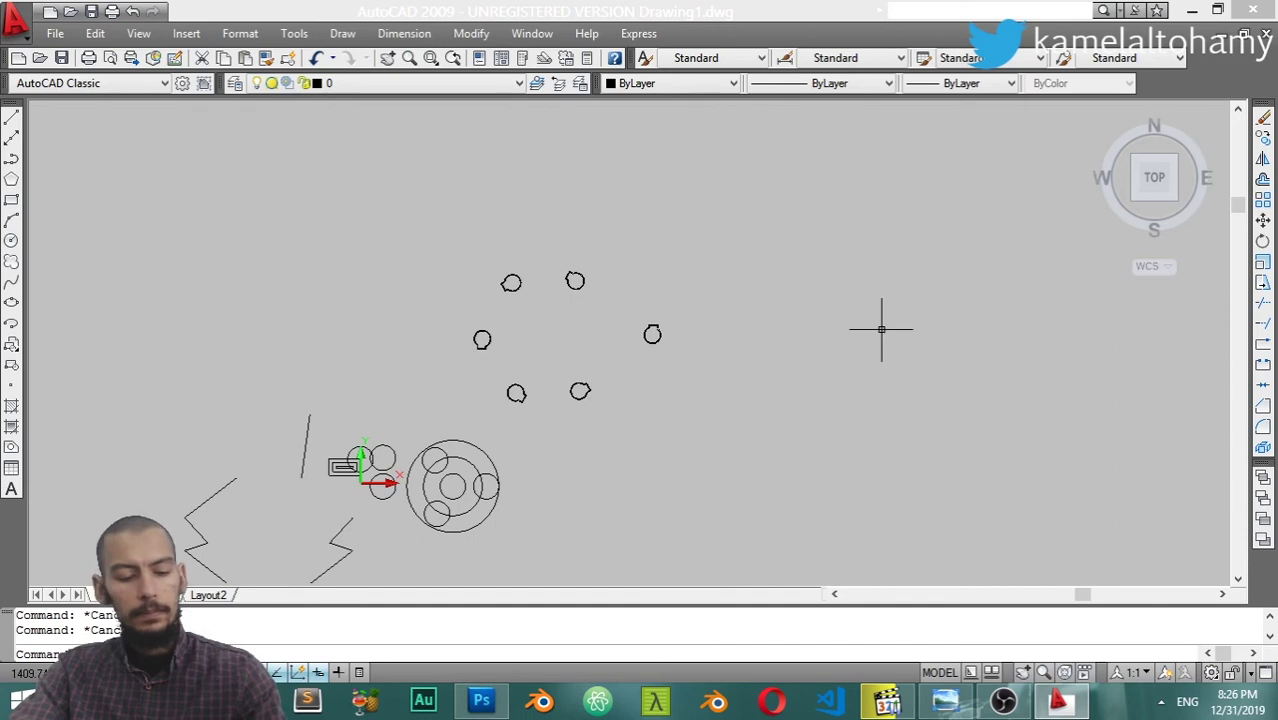
{"action": "type", "text": "rec"}
{"action": "key", "text": "Return"}
{"action": "left_click", "coordinate": [873, 202]}
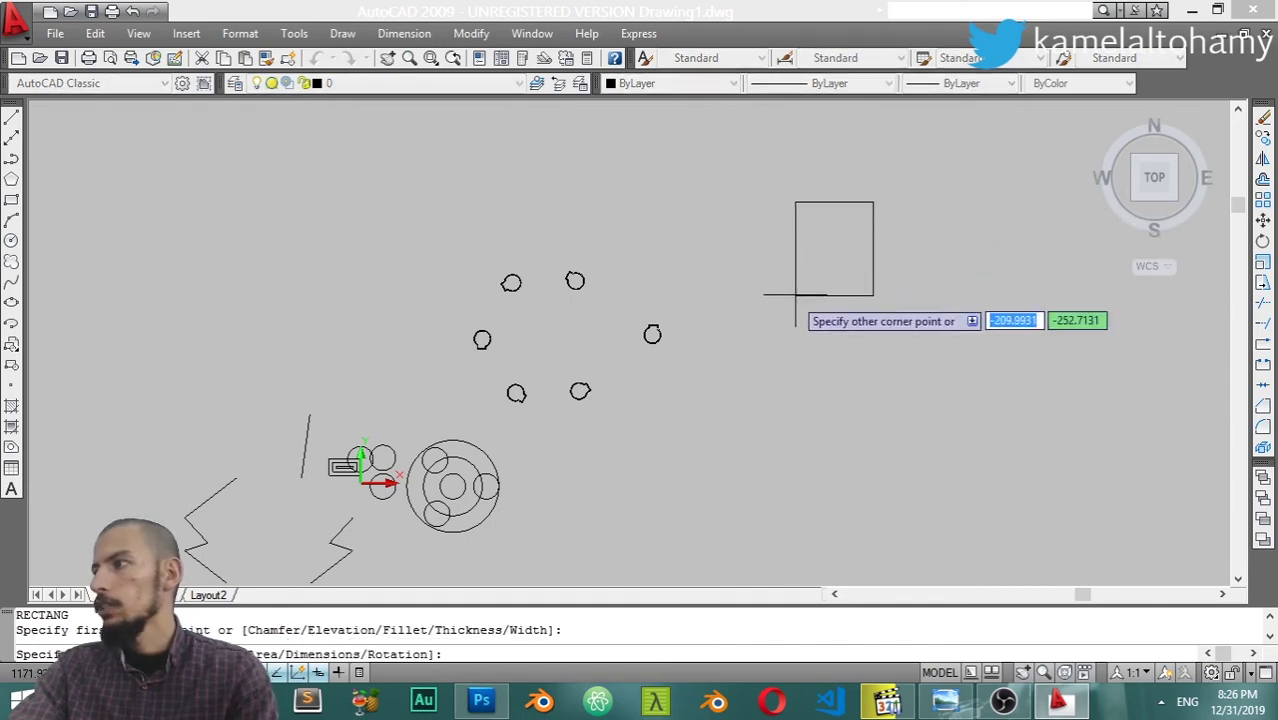
{"action": "left_click", "coordinate": [794, 298]}
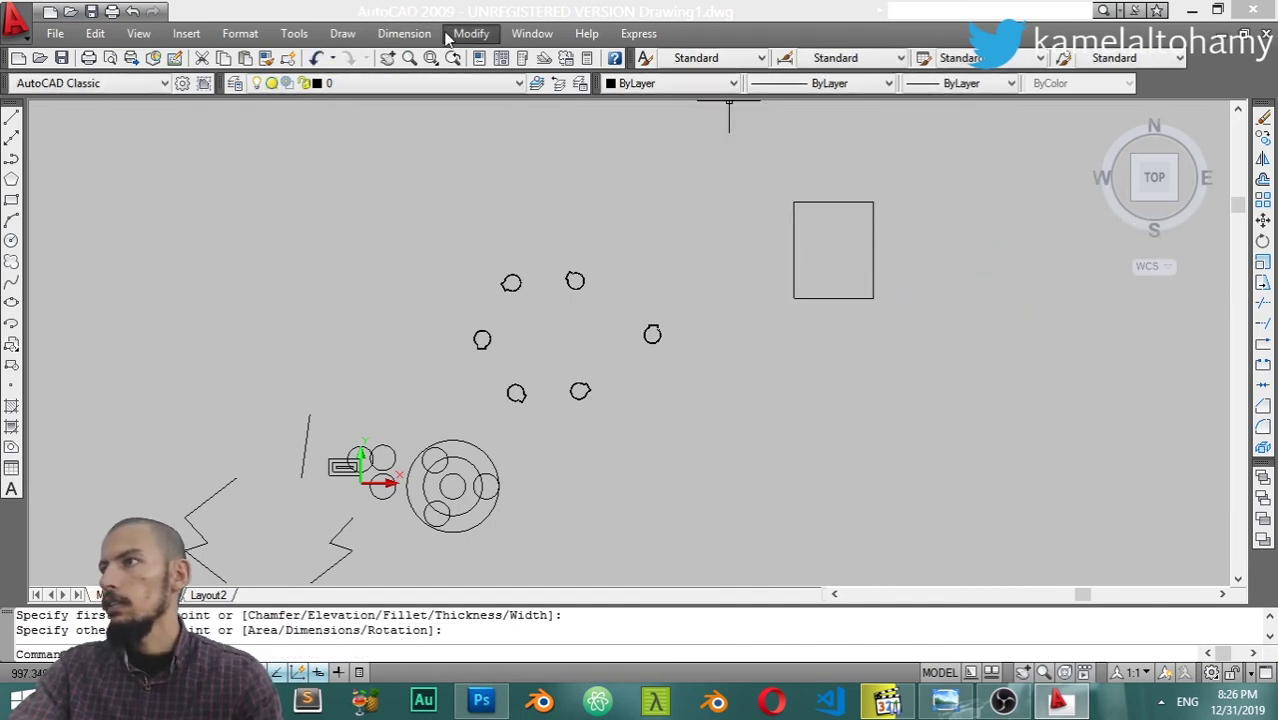
{"action": "left_click", "coordinate": [470, 34]}
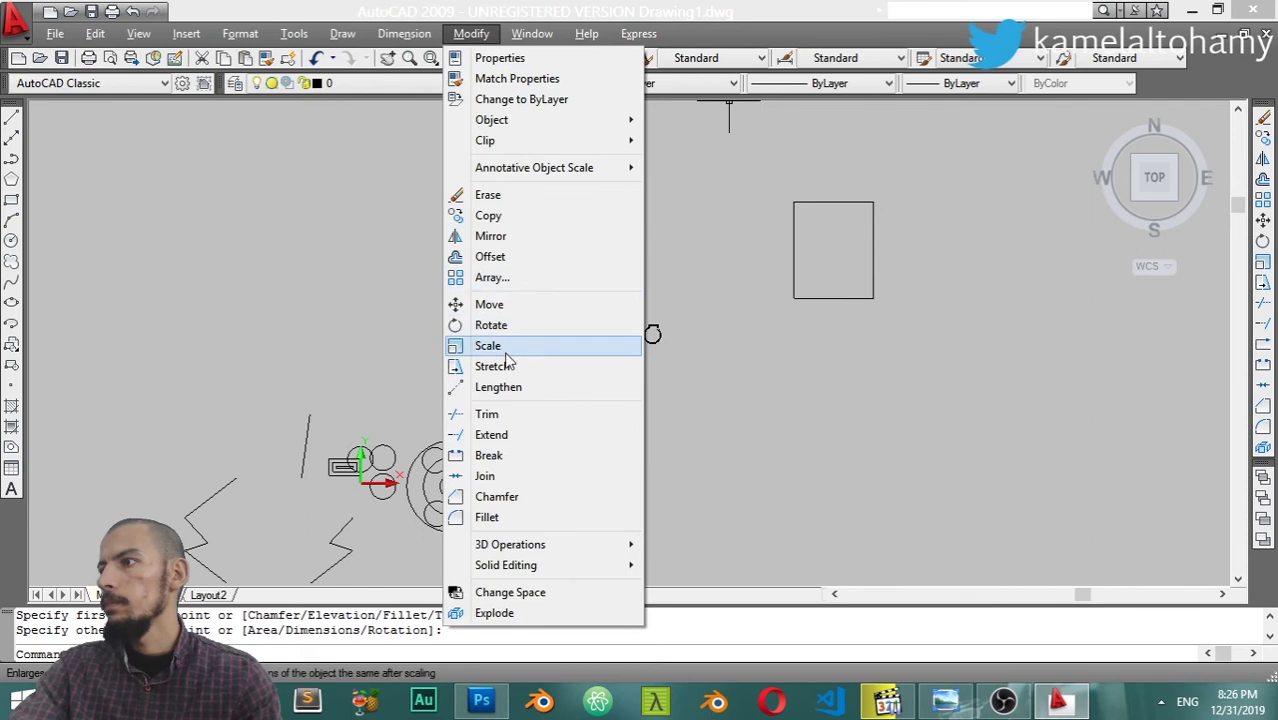
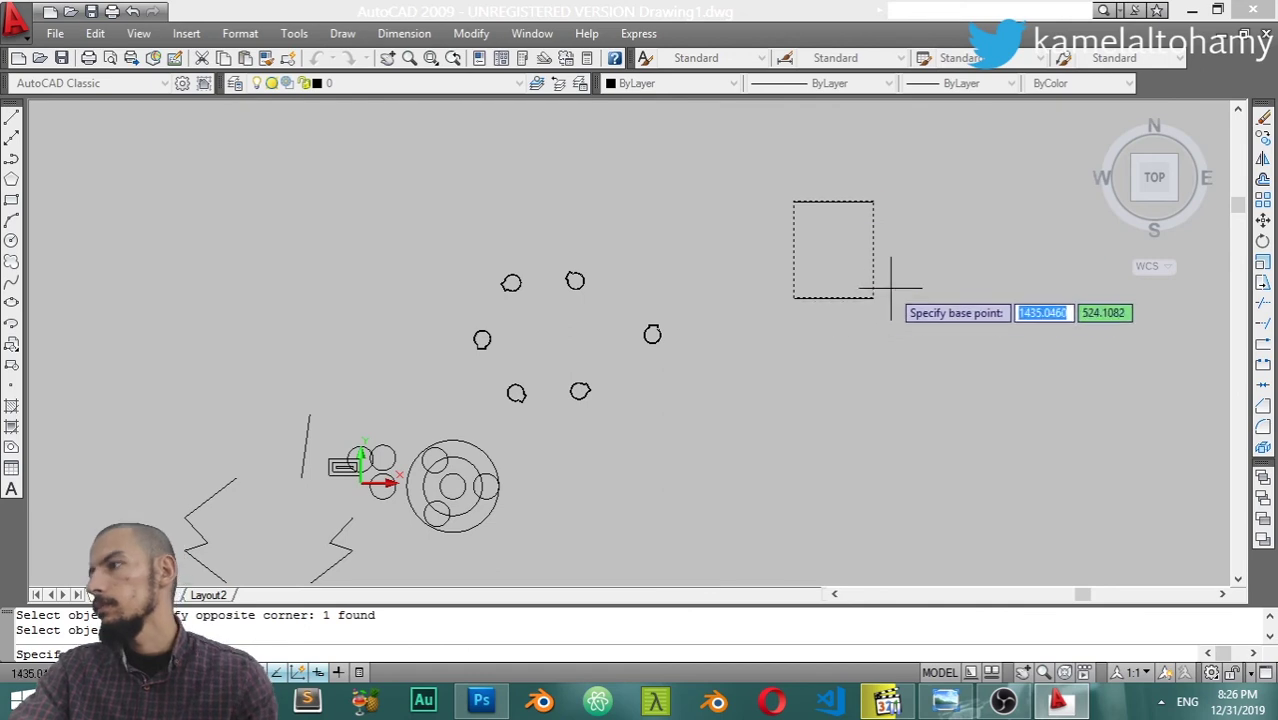
Scale the rectangle by a factor of 2 from its lower-left corner
{"action": "left_click", "coordinate": [799, 297]}
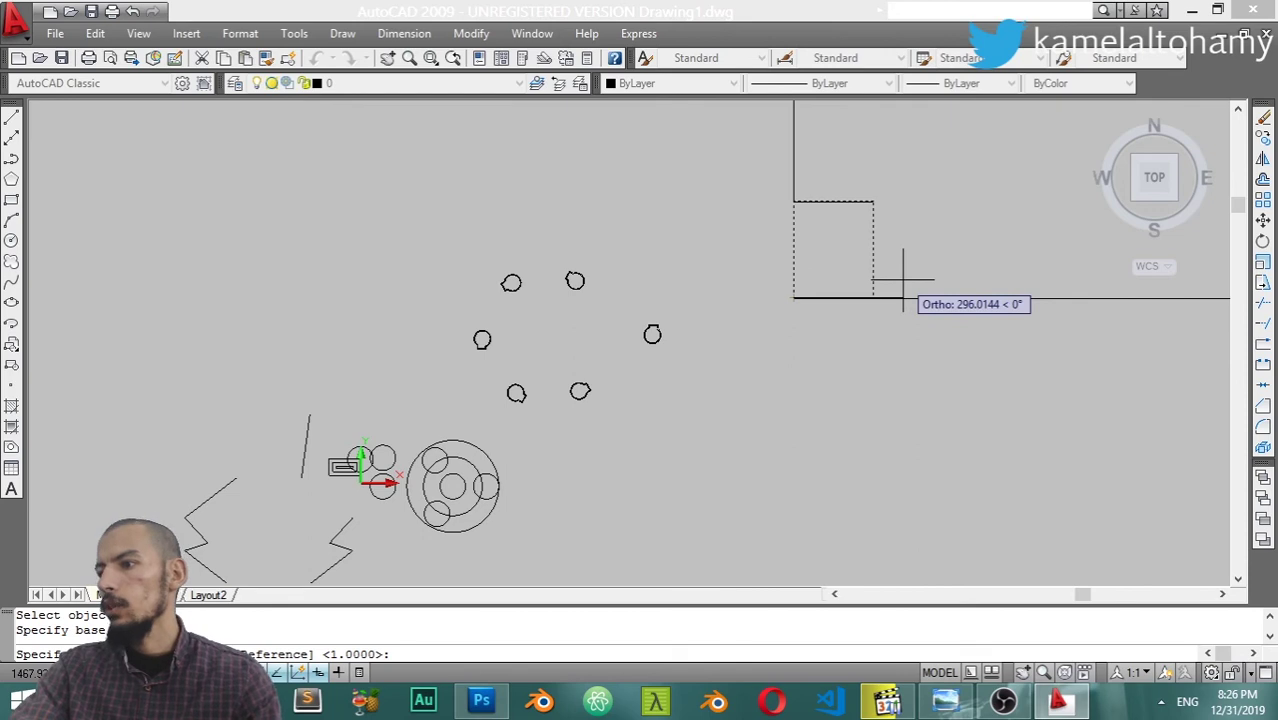
{"action": "type", "text": "2"}
{"action": "key", "text": "Return"}
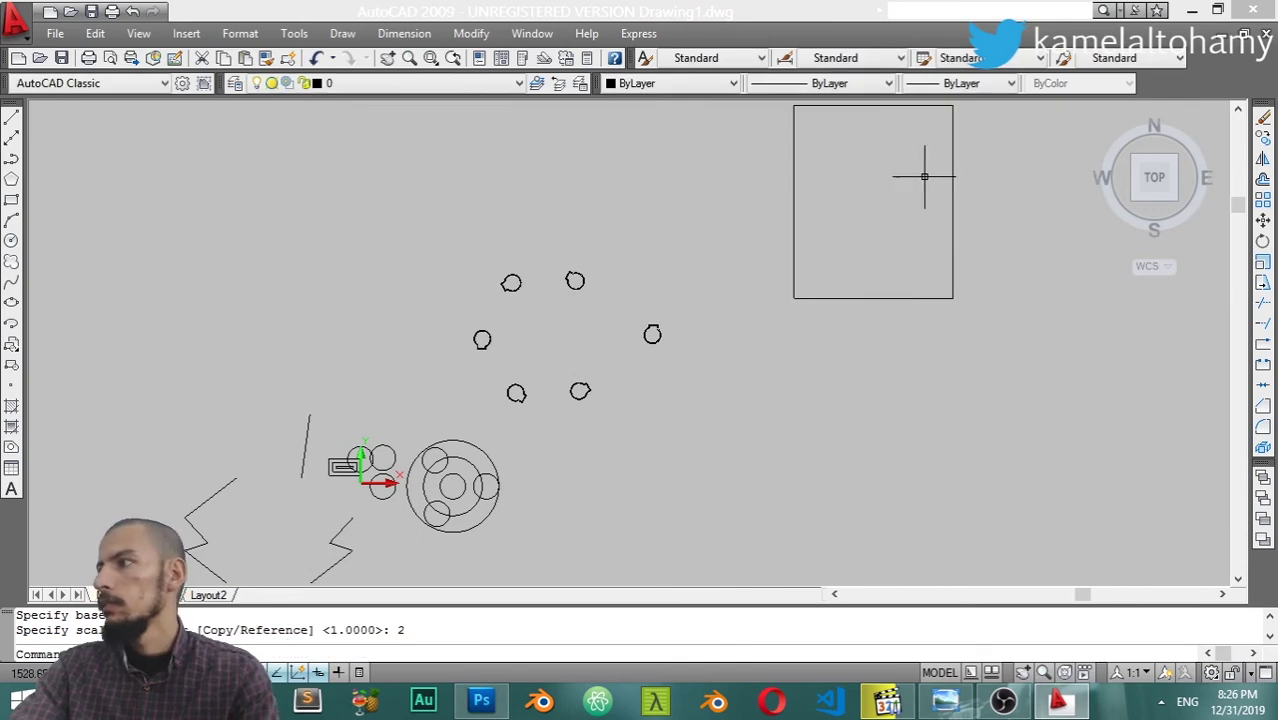
Pan to centre the rectangle, select it twice and clear the selection each time
{"action": "middle_click_drag", "start_coordinate": [924, 177], "coordinate": [801, 322]}
{"action": "left_click", "coordinate": [887, 197]}
{"action": "left_click", "coordinate": [665, 456]}
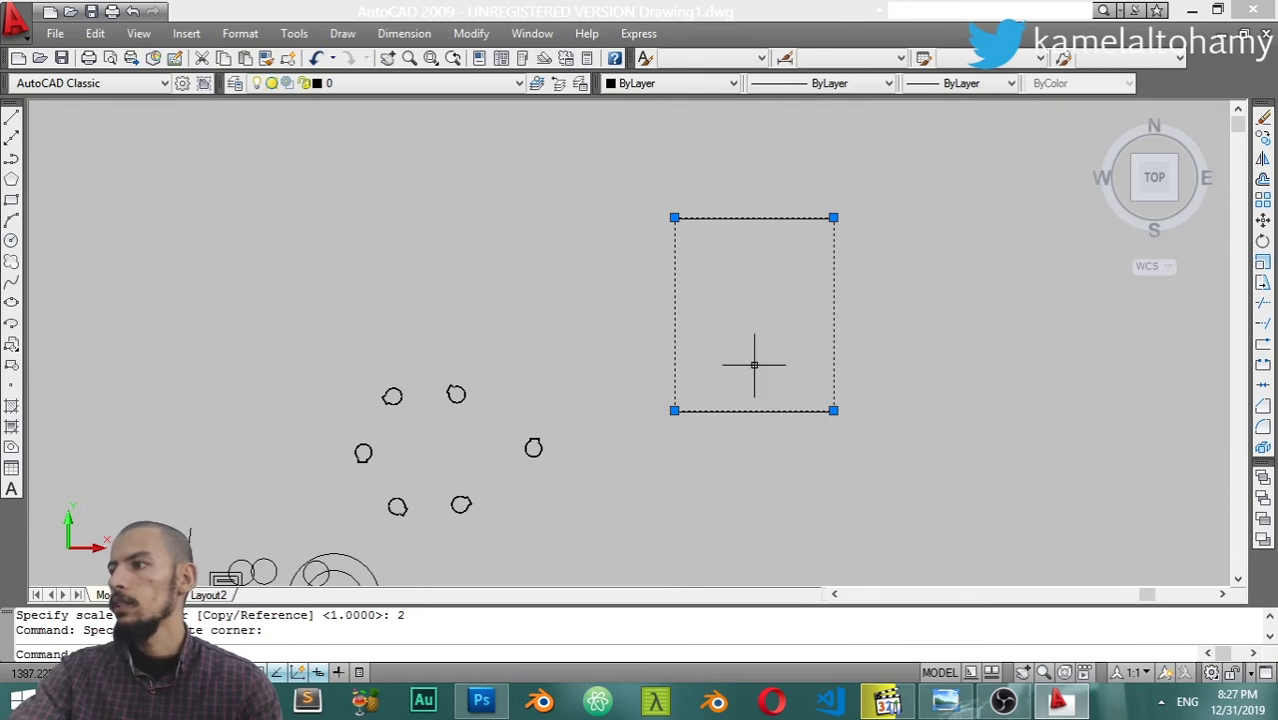
{"action": "key", "text": "Escape"}
{"action": "left_click", "coordinate": [853, 194]}
{"action": "left_click", "coordinate": [688, 436]}
{"action": "key", "text": "Escape"}
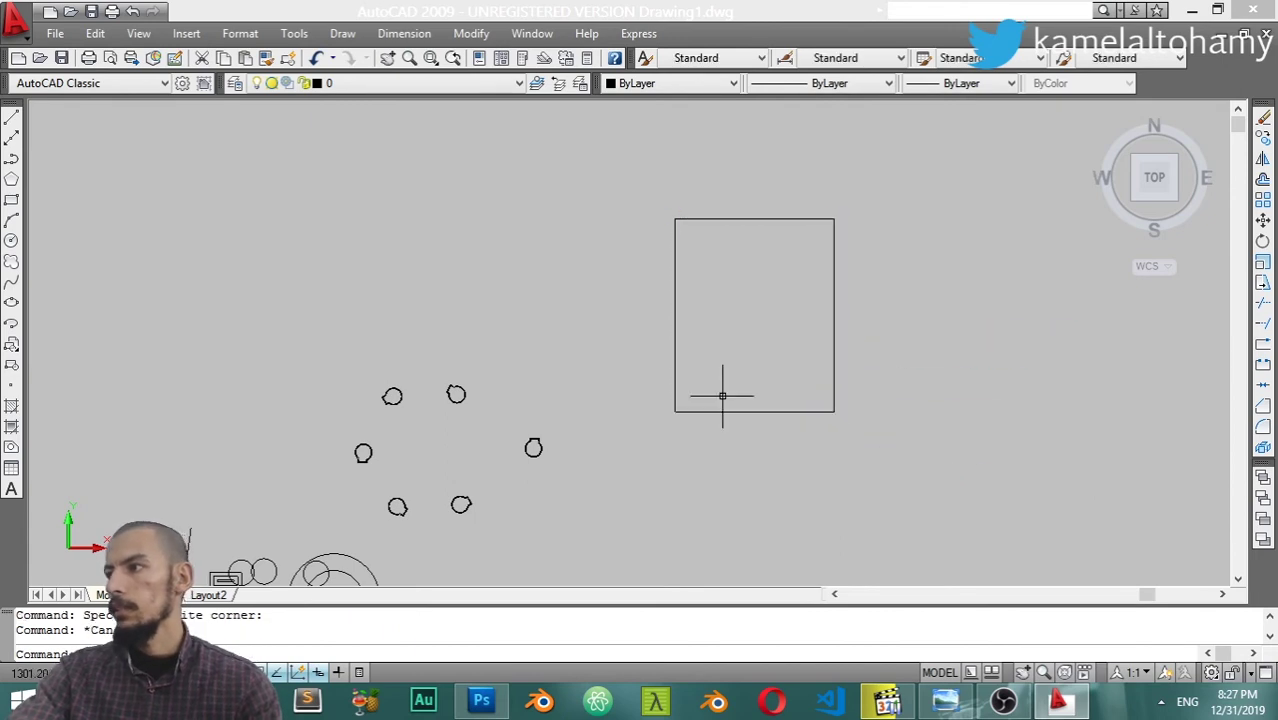
Scale the rectangle by 1.1 about the midpoint of its bottom edge
{"action": "left_click", "coordinate": [886, 208]}
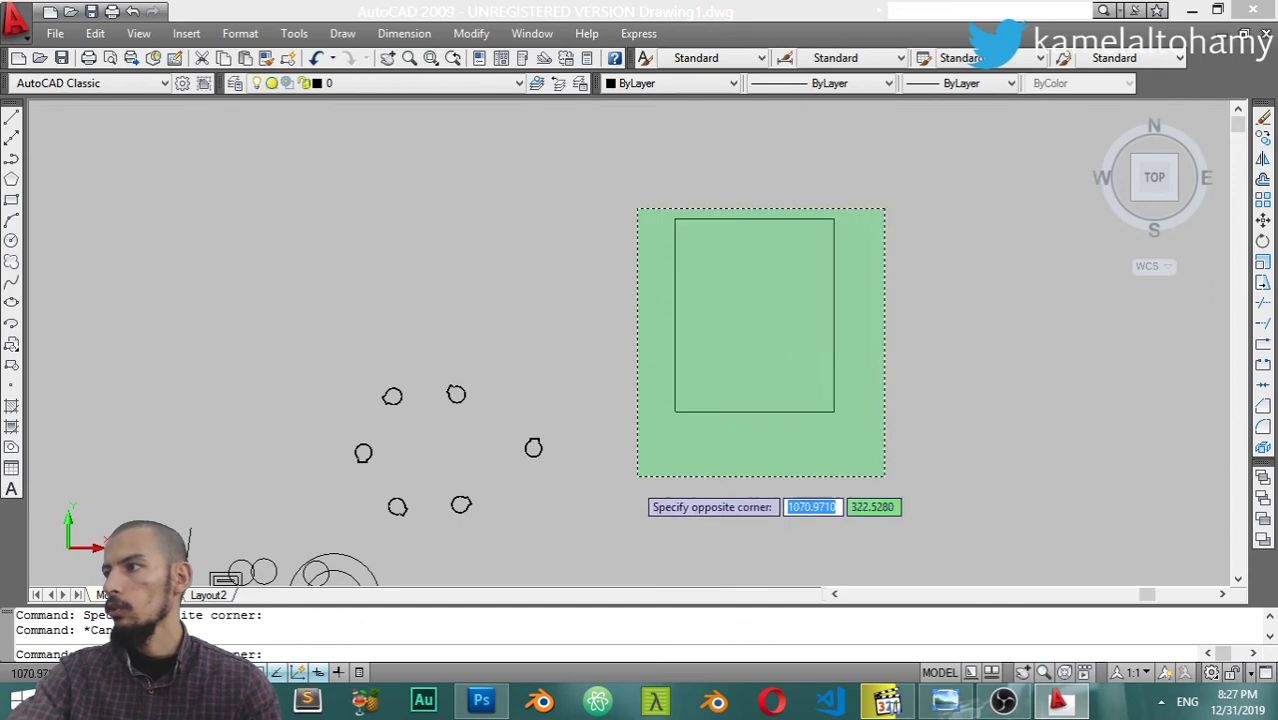
{"action": "left_click", "coordinate": [636, 476]}
{"action": "left_click", "coordinate": [470, 34]}
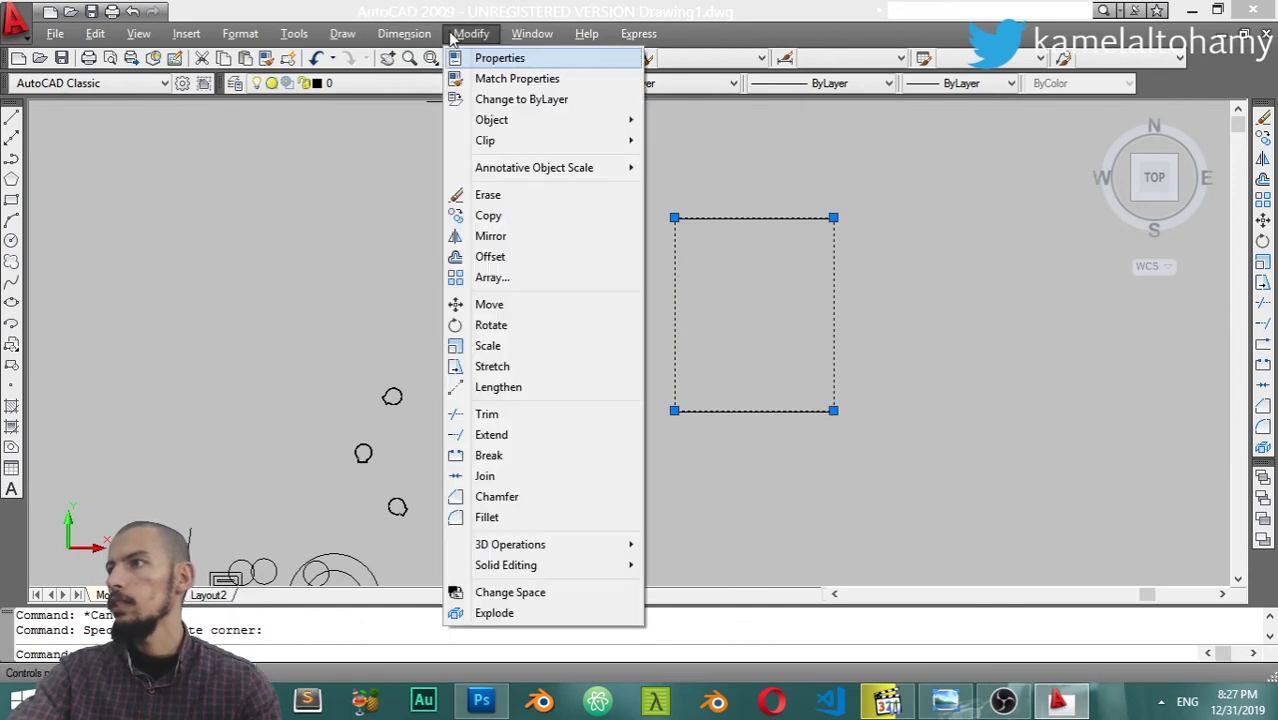
{"action": "left_click", "coordinate": [500, 347]}
{"action": "right_click", "coordinate": [764, 398], "text": "shift"}
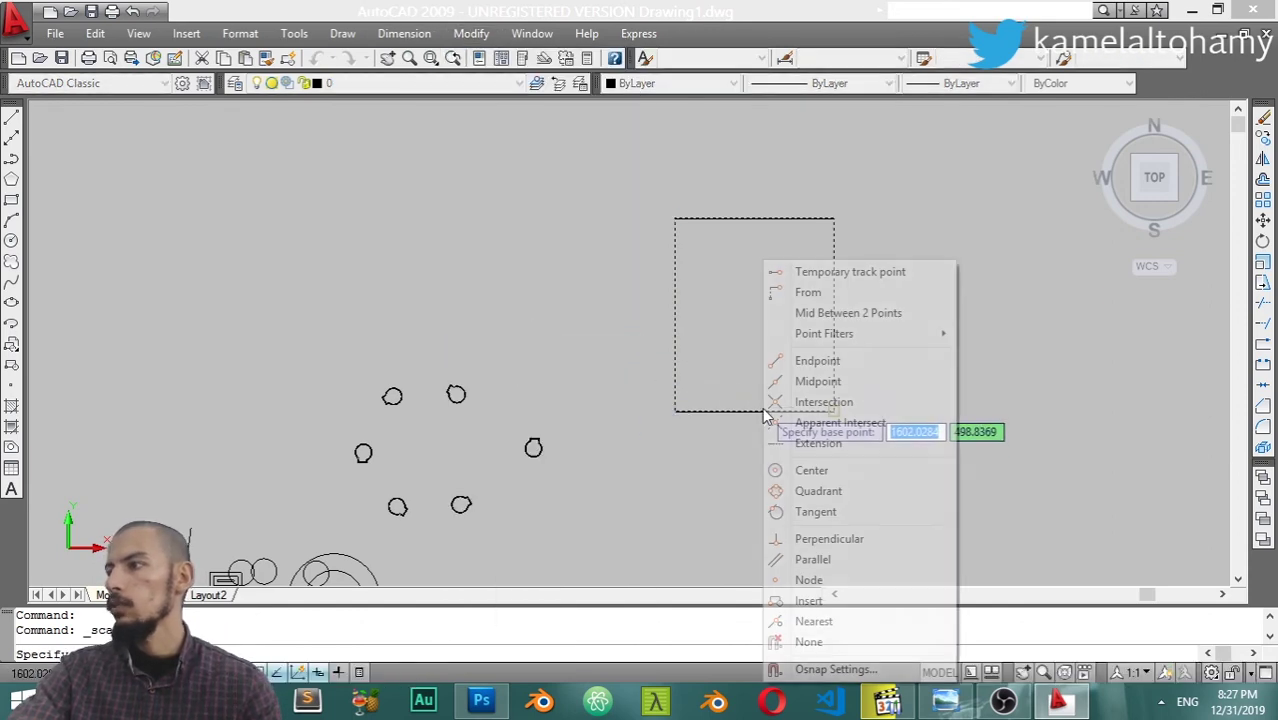
{"action": "left_click", "coordinate": [818, 381]}
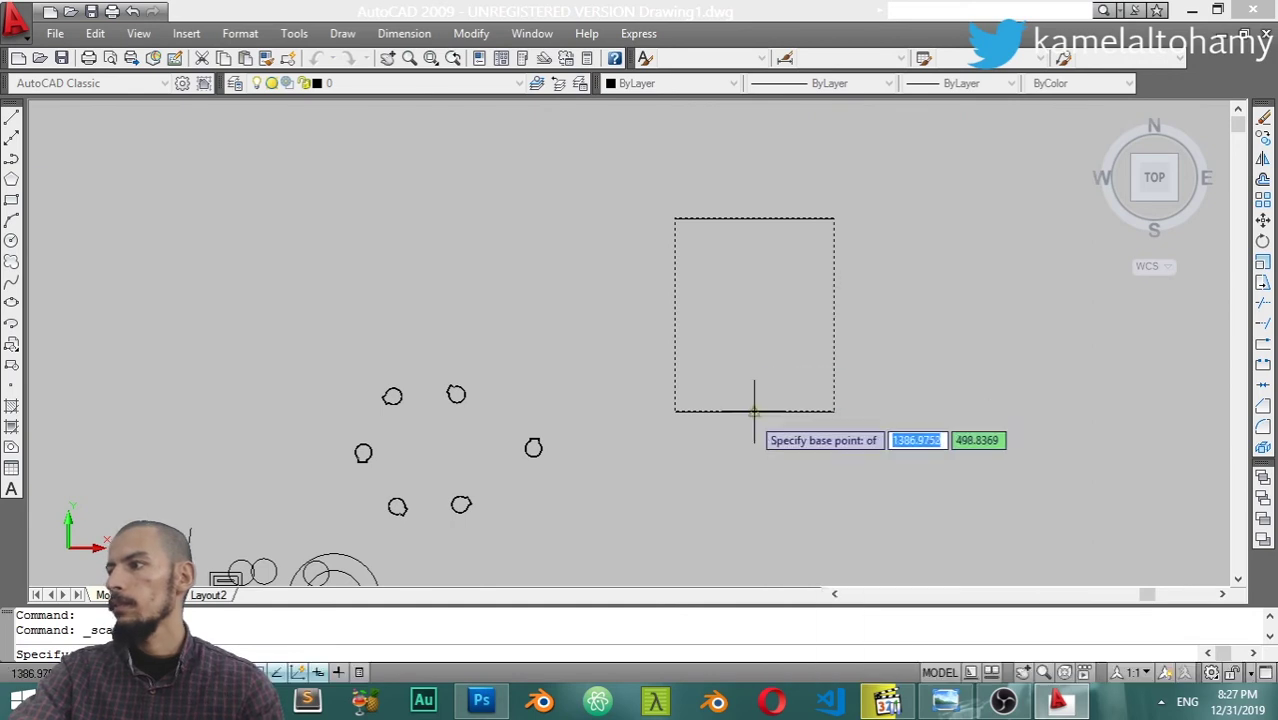
{"action": "left_click", "coordinate": [754, 411]}
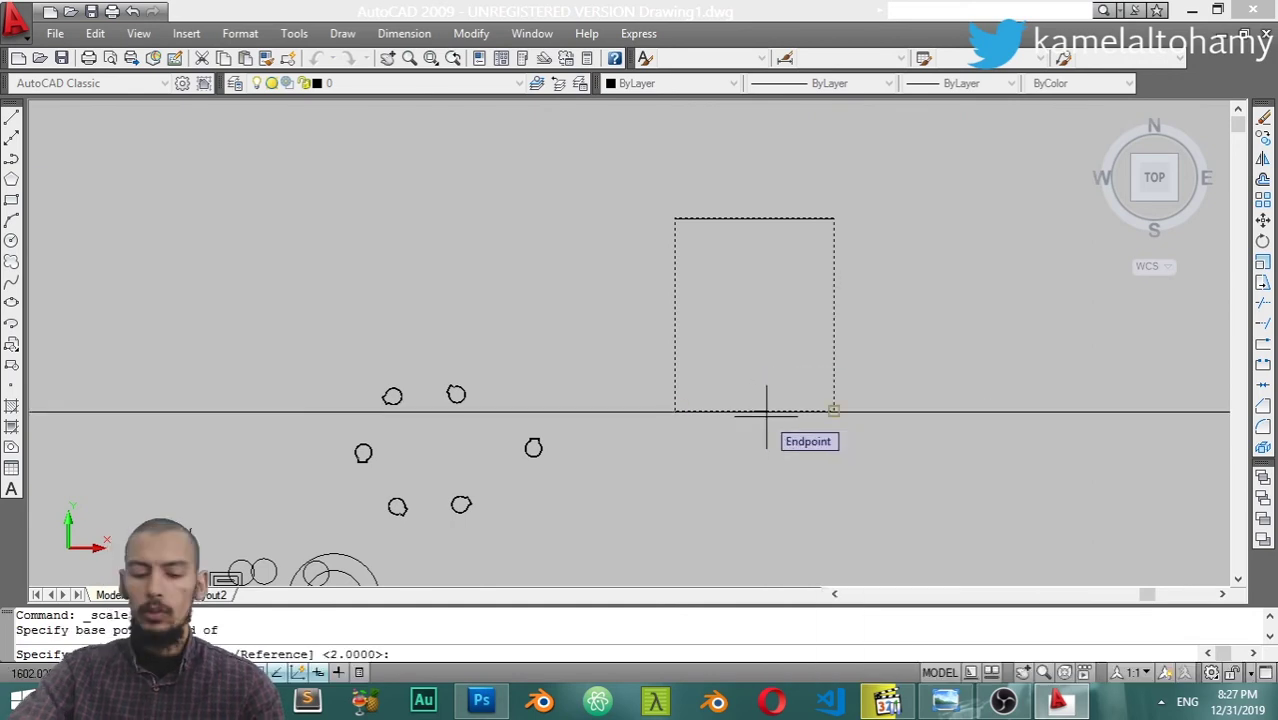
{"action": "type", "text": "1"}
{"action": "key", "text": "Return"}
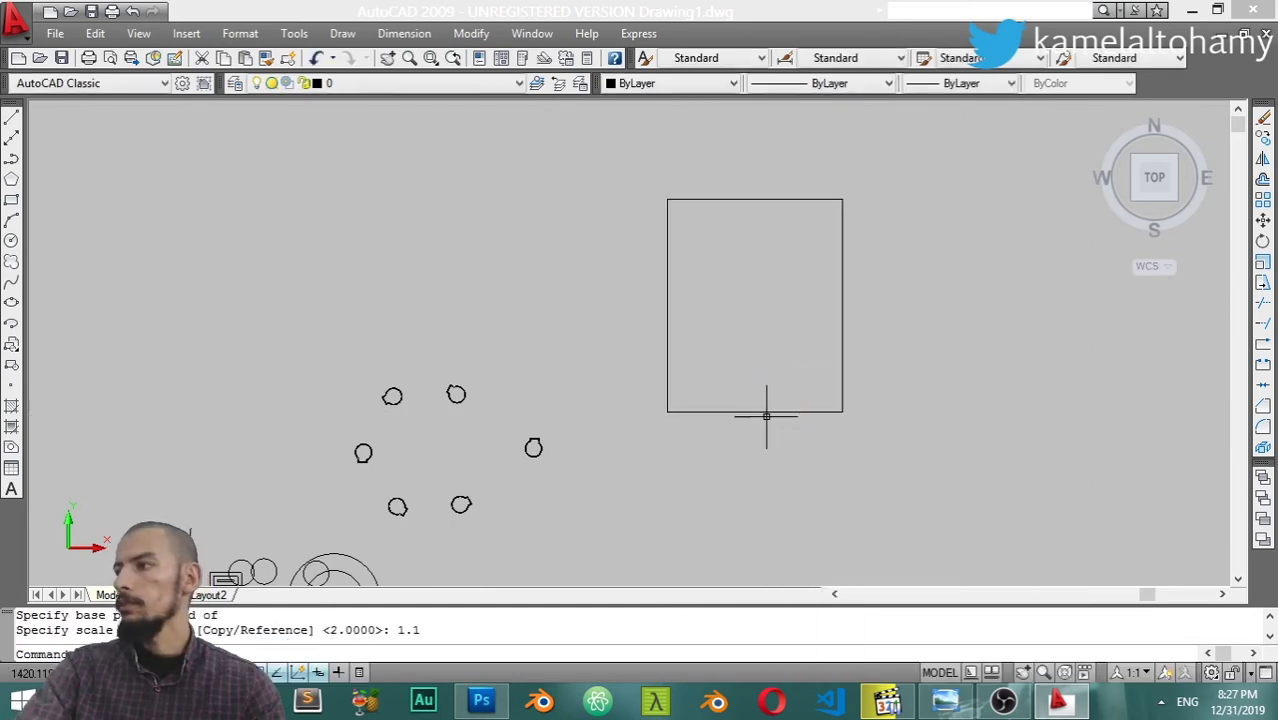
Reselect the rectangle, then clear the selection
{"action": "left_click", "coordinate": [889, 180]}
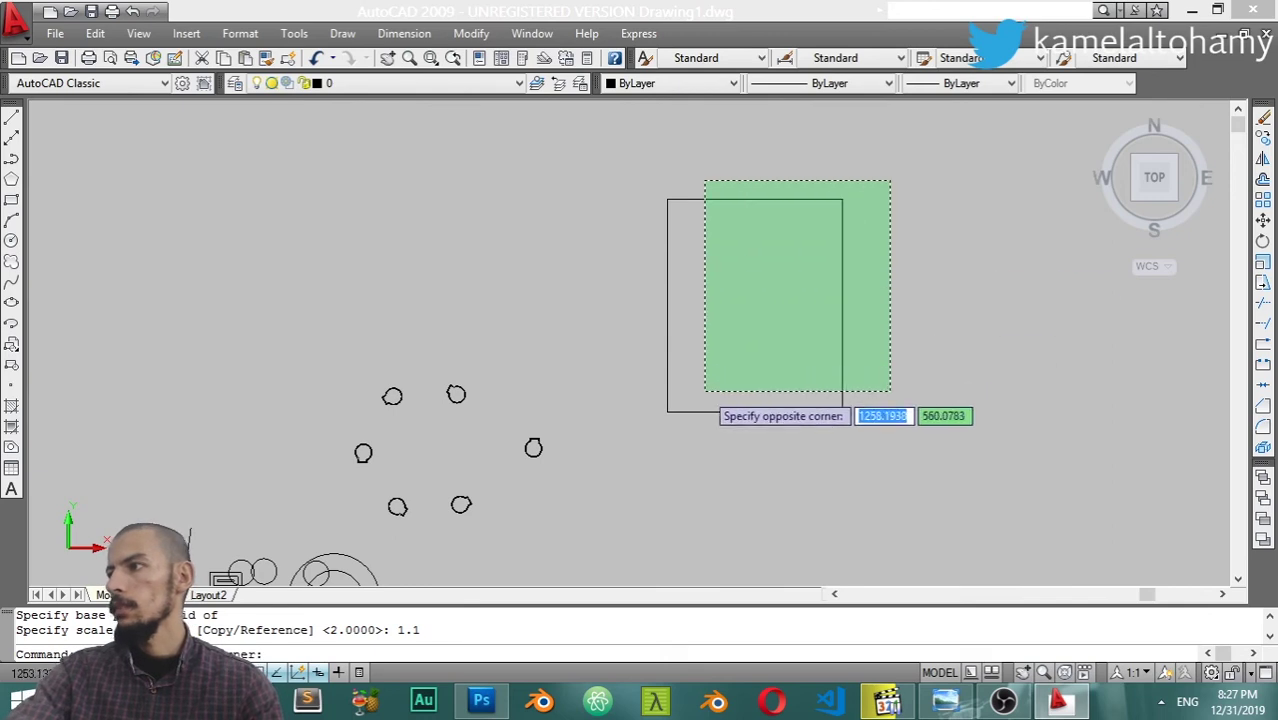
{"action": "left_click", "coordinate": [597, 469]}
{"action": "key", "text": "Escape"}
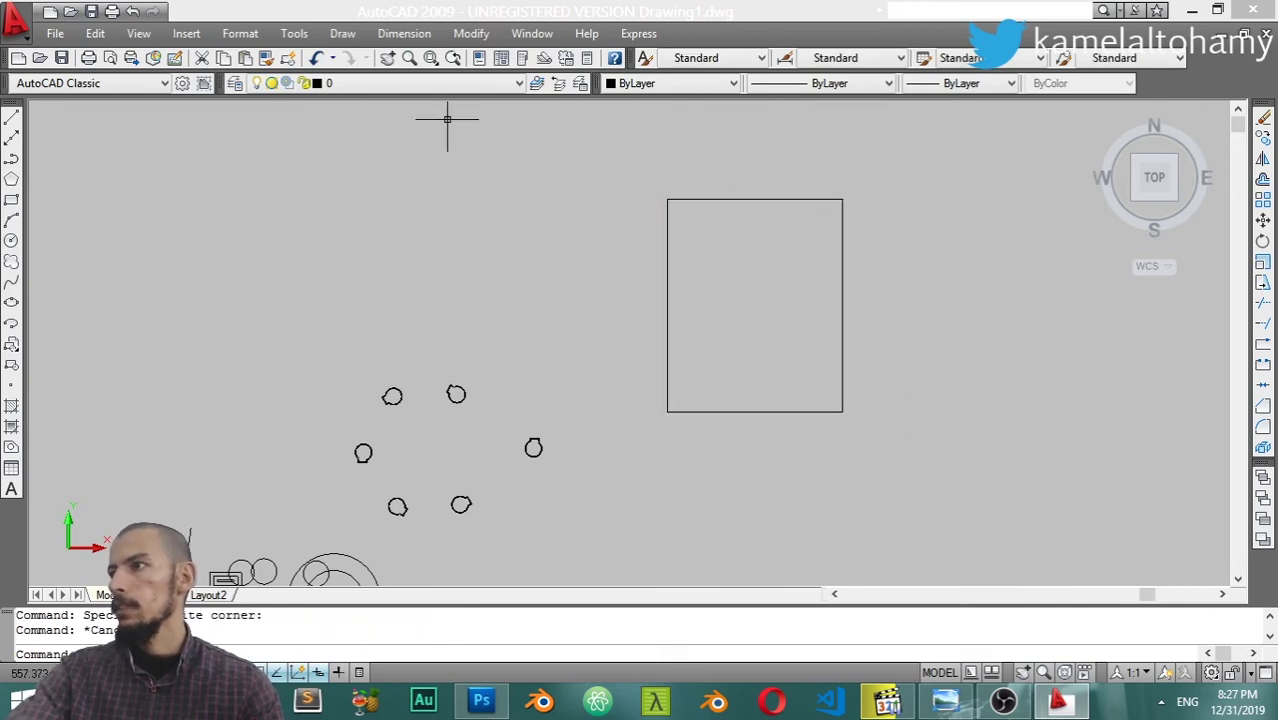
{"action": "left_click", "coordinate": [404, 33]}
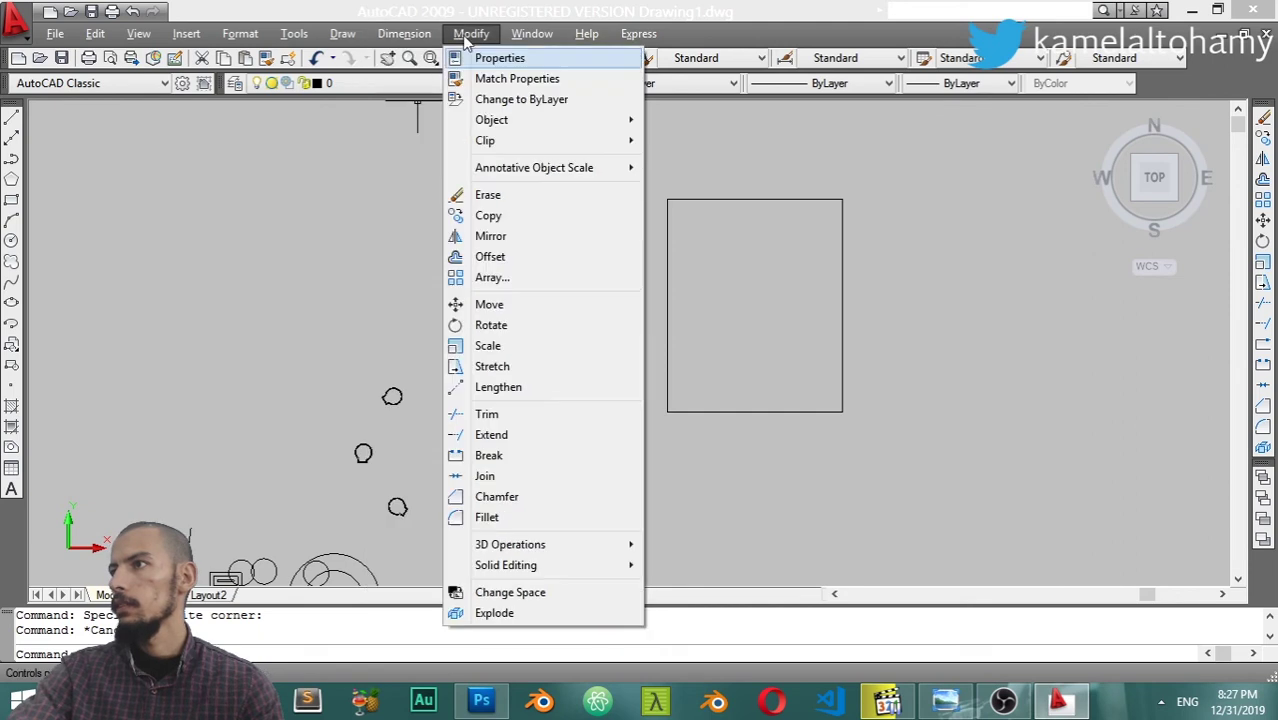
Draw a horizontal line to the left of the rectangle with the L command
{"action": "key", "text": "Escape"}
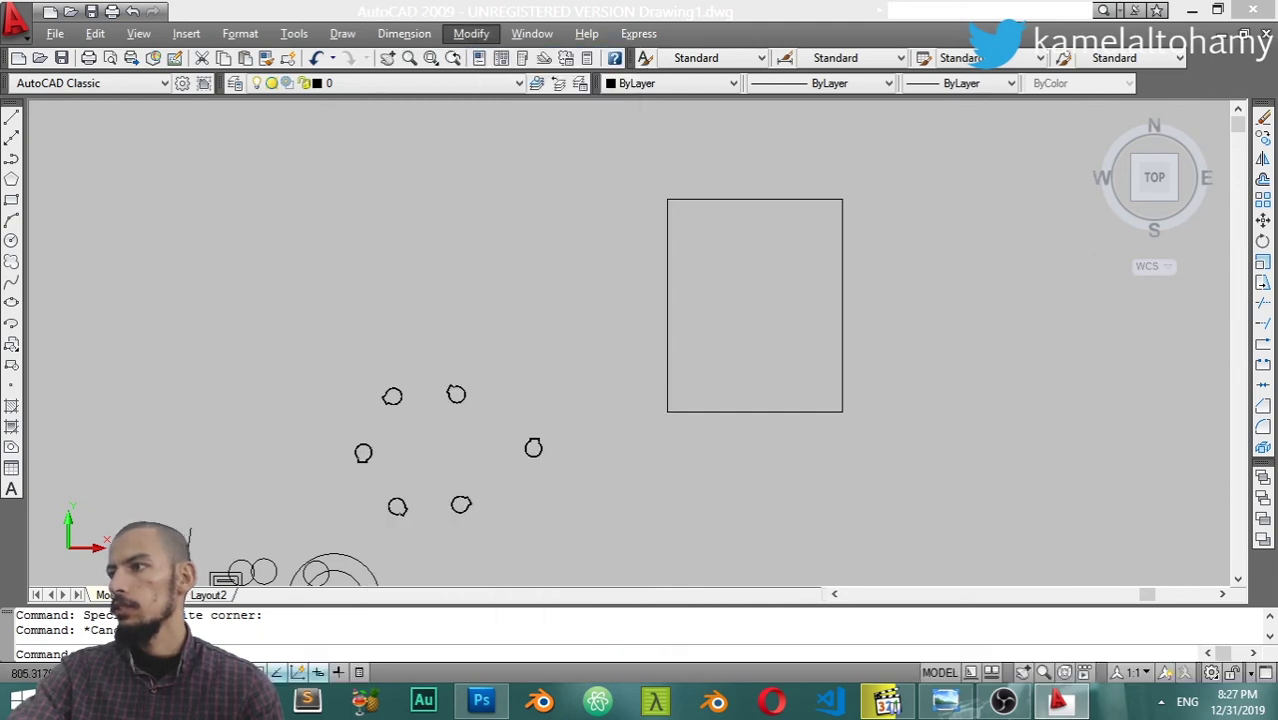
{"action": "type", "text": "sc"}
{"action": "key", "text": "Return"}
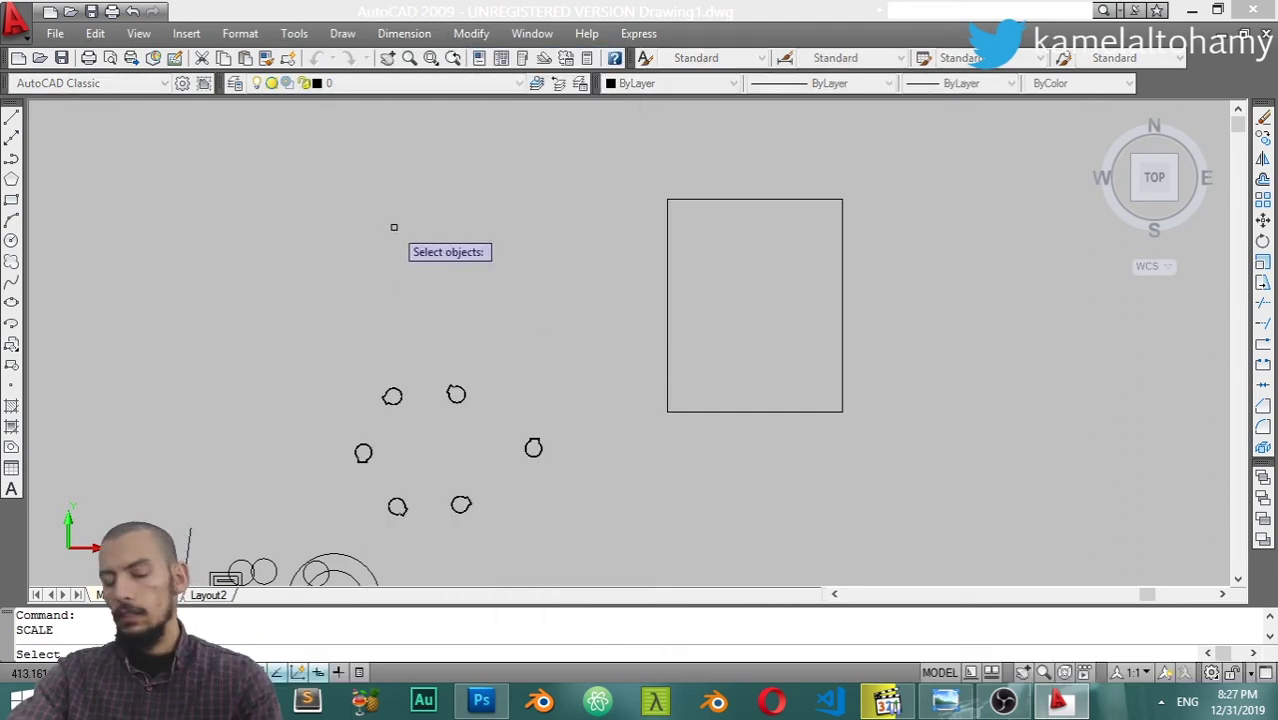
{"action": "key", "text": "Escape"}
{"action": "type", "text": "l"}
{"action": "key", "text": "Return"}
{"action": "left_click", "coordinate": [435, 290]}
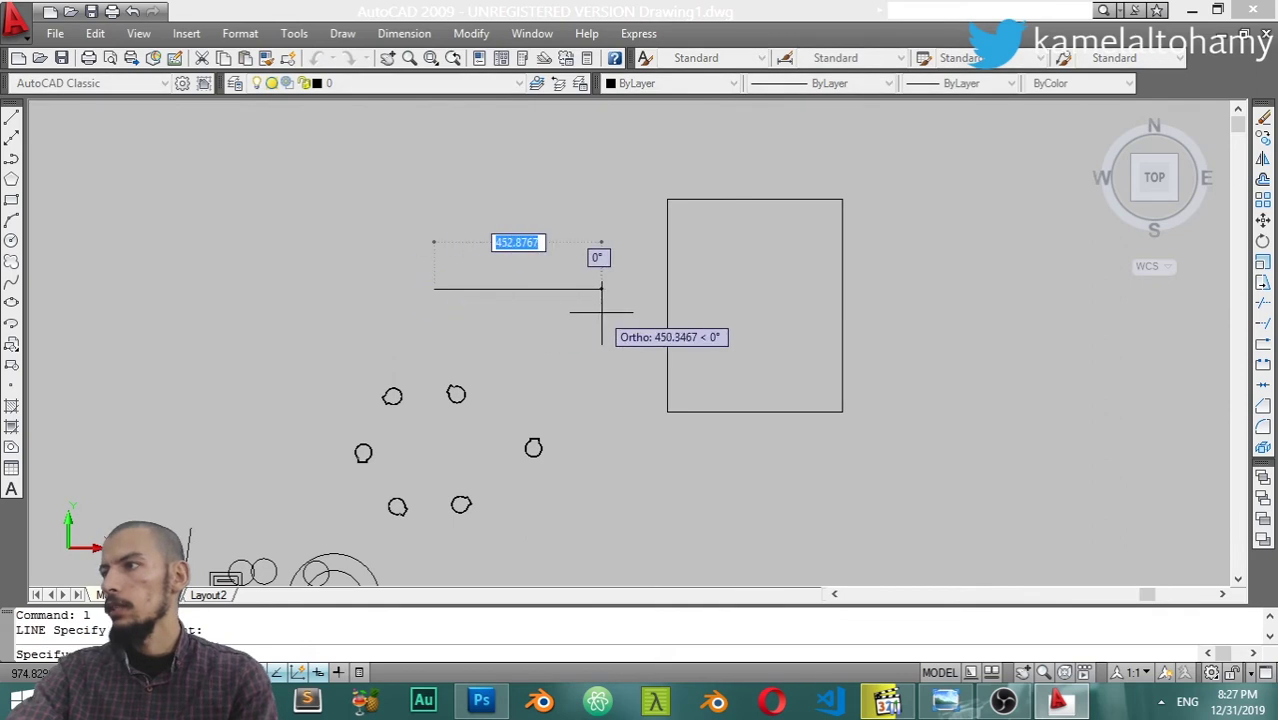
{"action": "left_click", "coordinate": [602, 290]}
Try stretching the line from its left end to the rectangle's top-left corner, then deselect it
{"action": "left_click", "coordinate": [545, 262]}
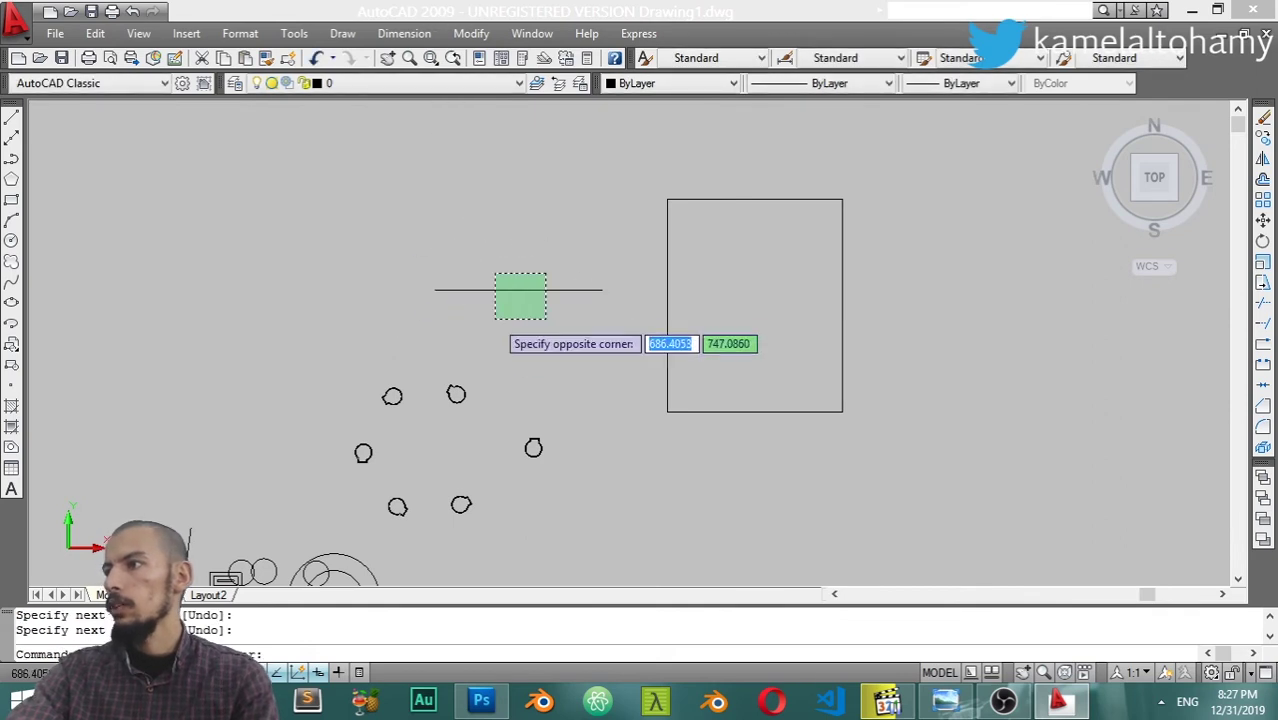
{"action": "left_click", "coordinate": [494, 318]}
{"action": "left_click", "coordinate": [474, 33]}
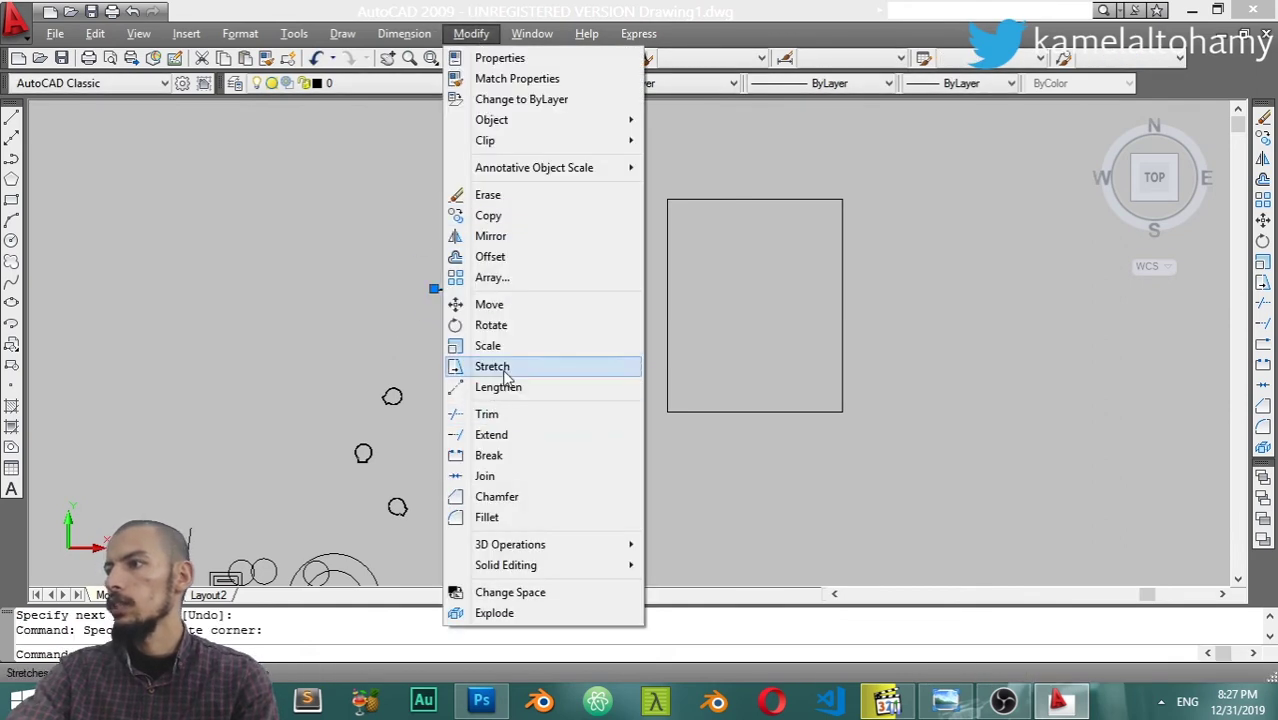
{"action": "left_click", "coordinate": [500, 366]}
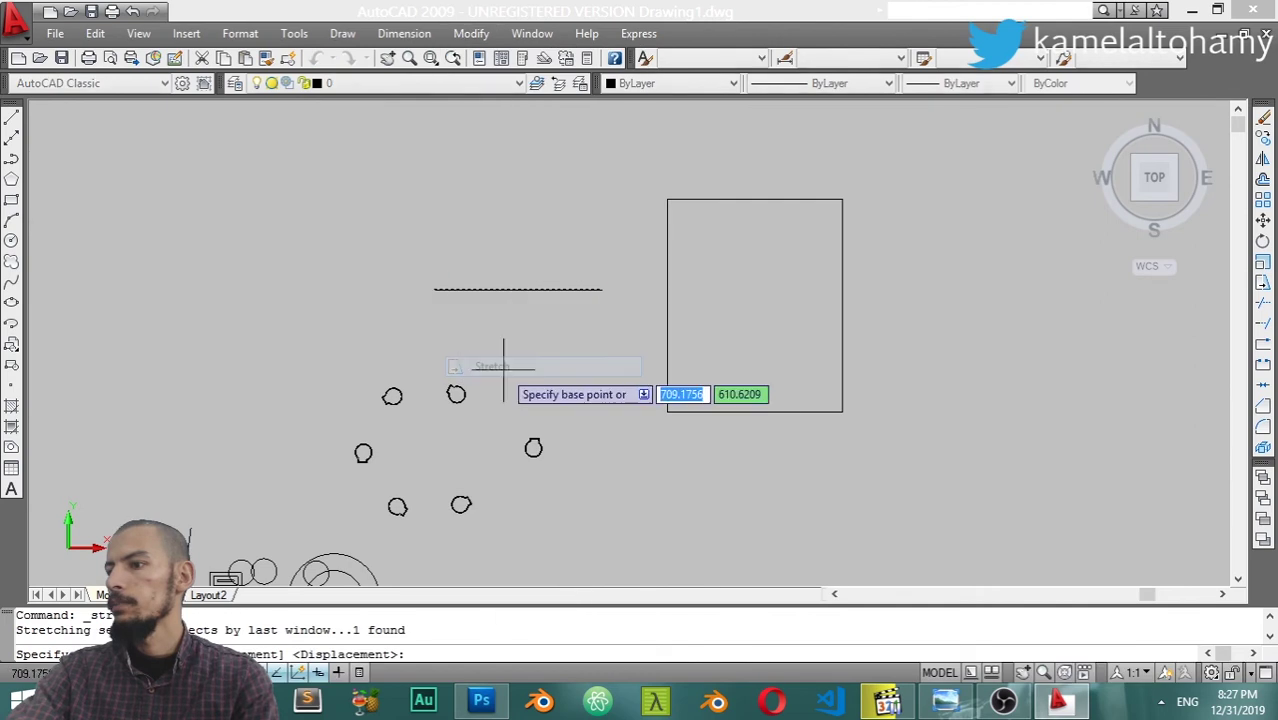
{"action": "left_click", "coordinate": [434, 289]}
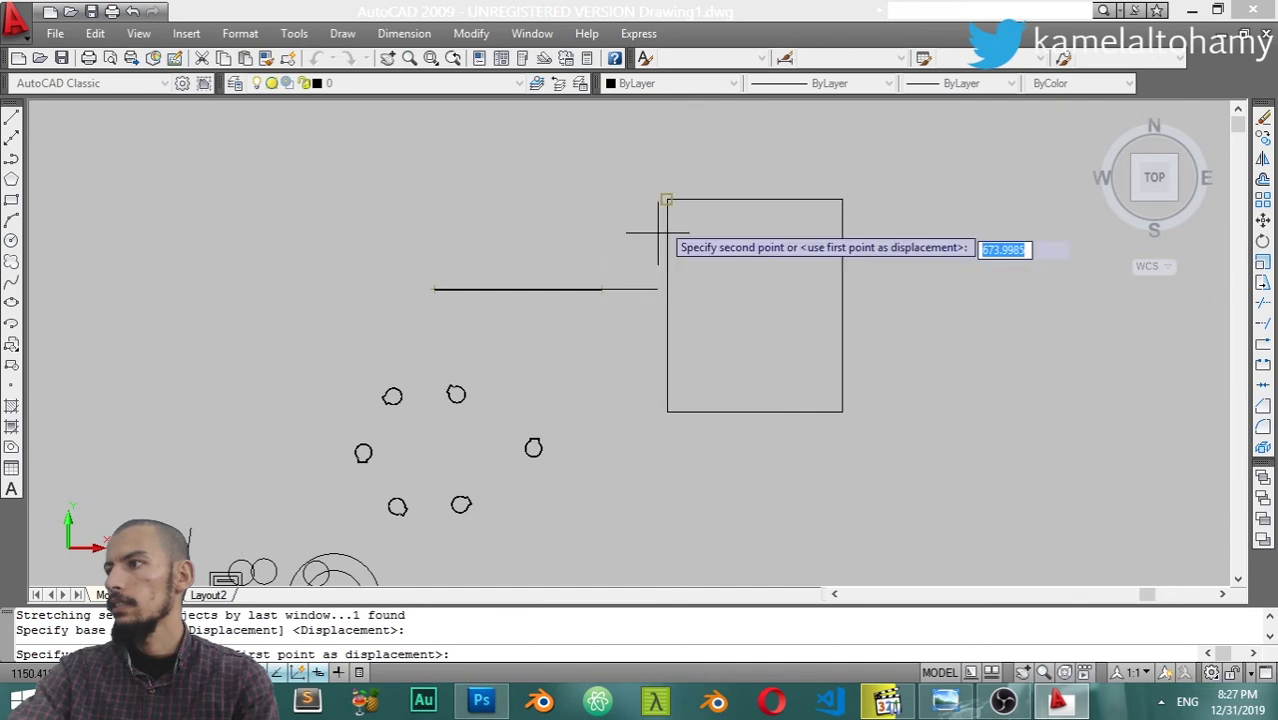
{"action": "left_click", "coordinate": [667, 191]}
{"action": "left_click", "coordinate": [633, 215]}
{"action": "left_click", "coordinate": [528, 300]}
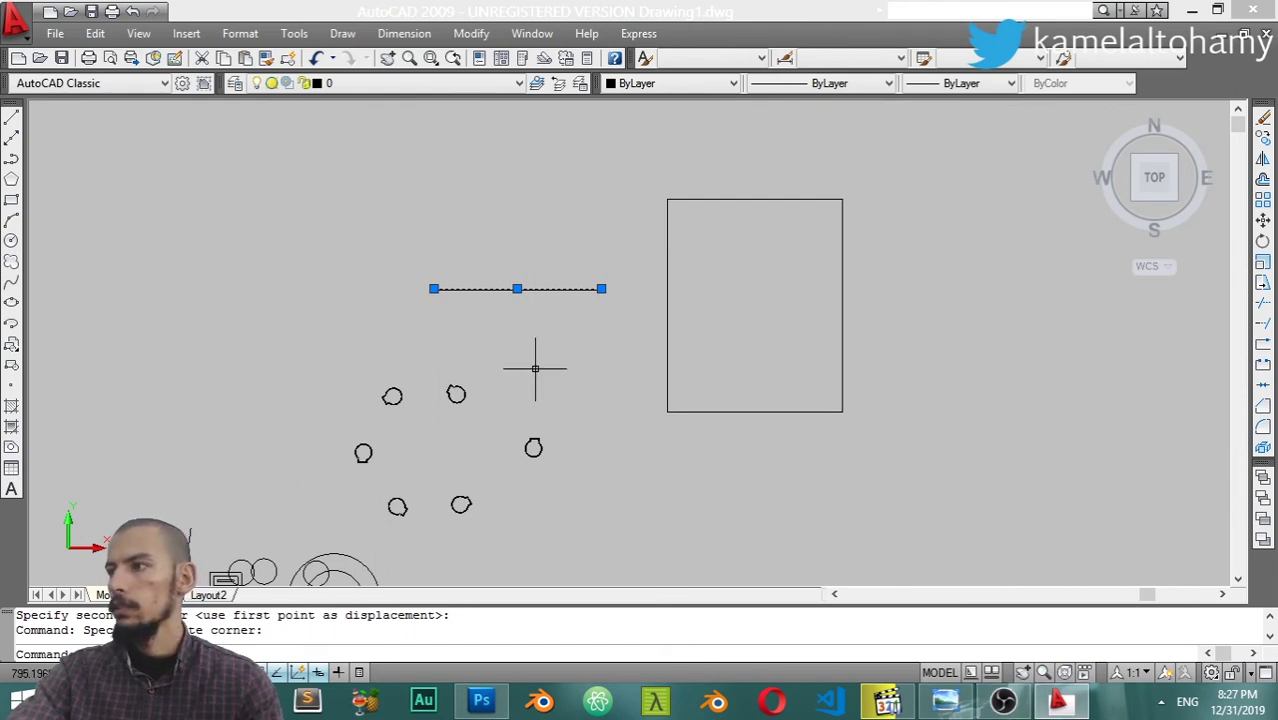
{"action": "key", "text": "Escape"}
Select the horizontal line and attempt an extend with a crossing window over the rectangle
{"action": "left_click", "coordinate": [443, 338]}
{"action": "left_click", "coordinate": [553, 222]}
{"action": "left_click", "coordinate": [599, 220]}
{"action": "left_click", "coordinate": [512, 310]}
{"action": "type", "text": "exten"}
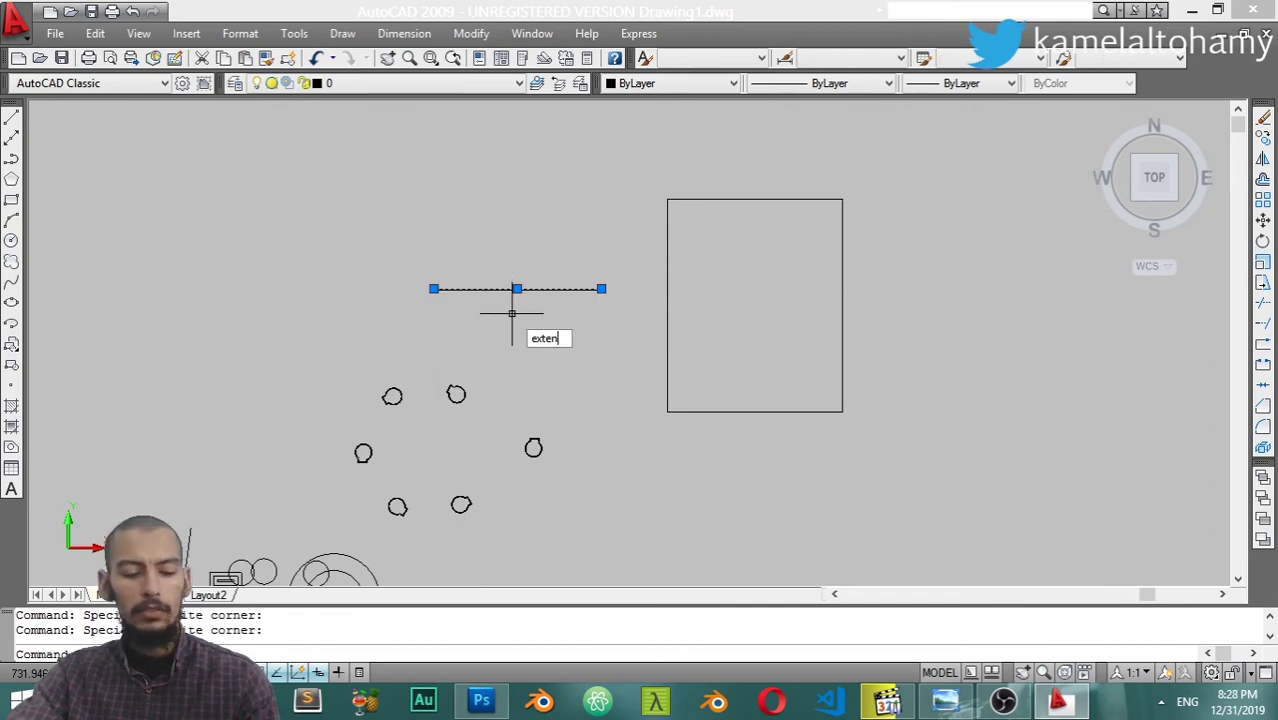
{"action": "type", "text": "d"}
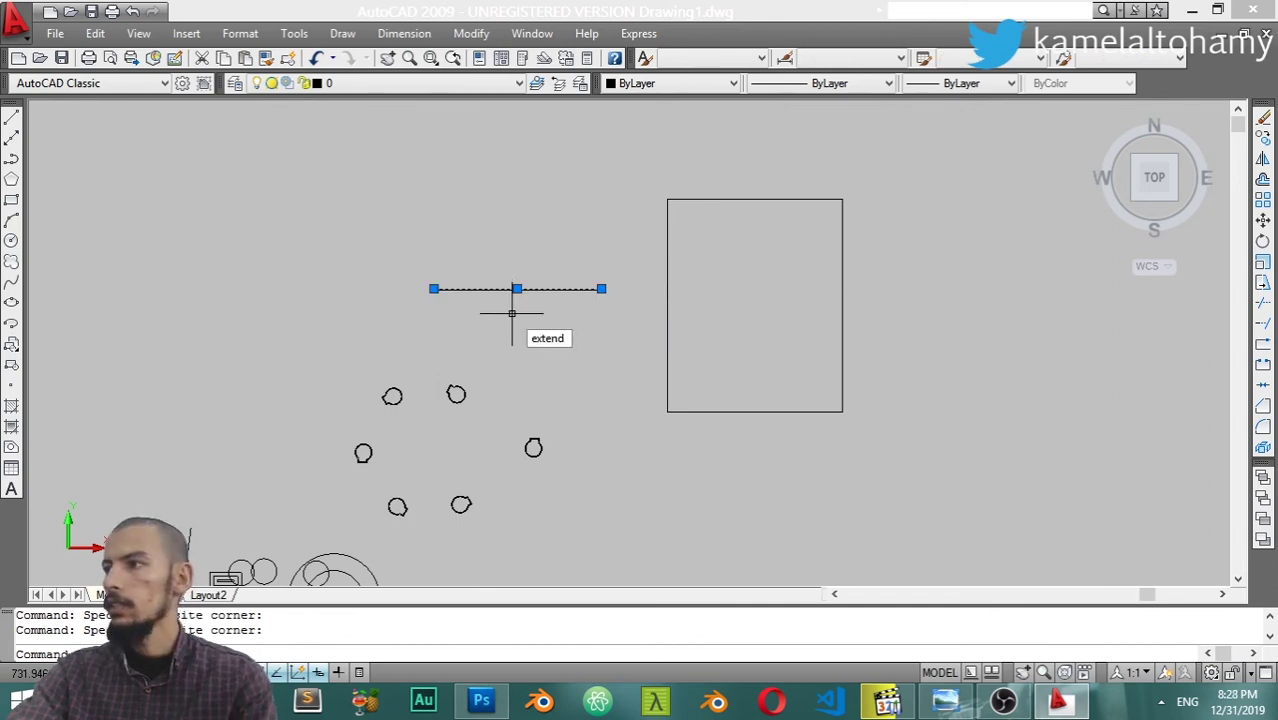
{"action": "key", "text": "Return"}
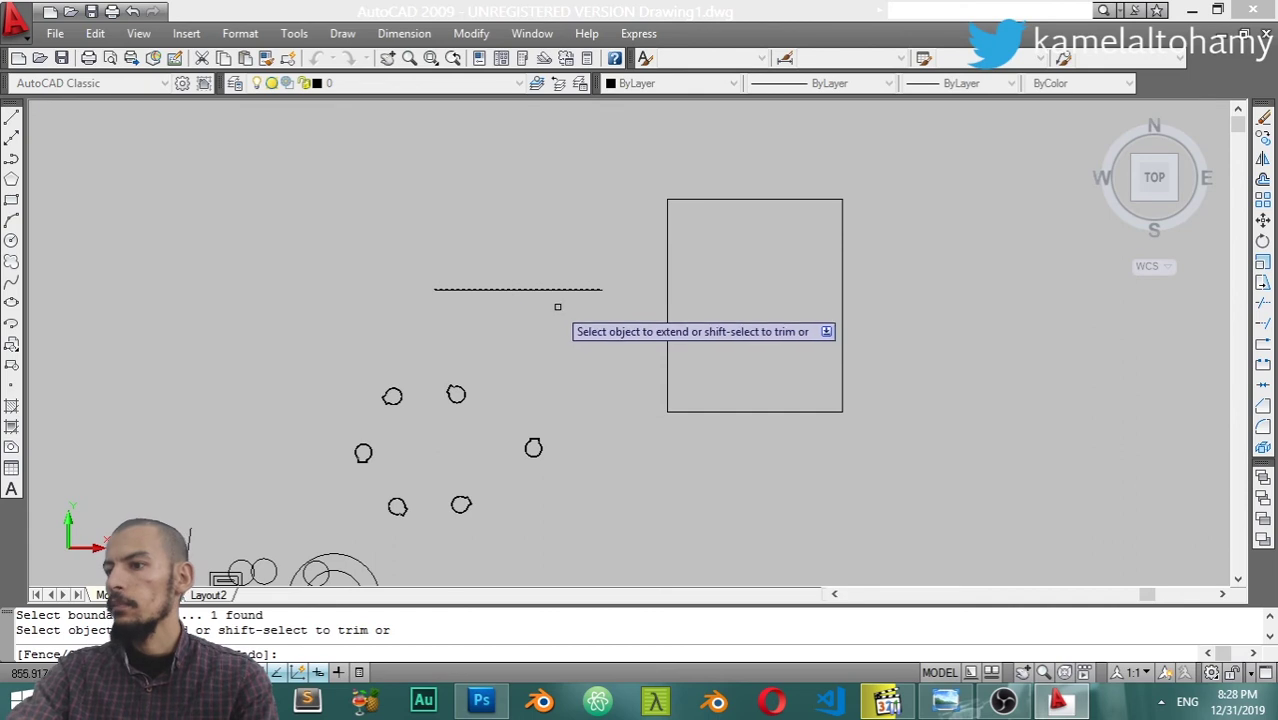
{"action": "left_click", "coordinate": [907, 163]}
{"action": "left_click", "coordinate": [657, 400]}
{"action": "key", "text": "Return"}
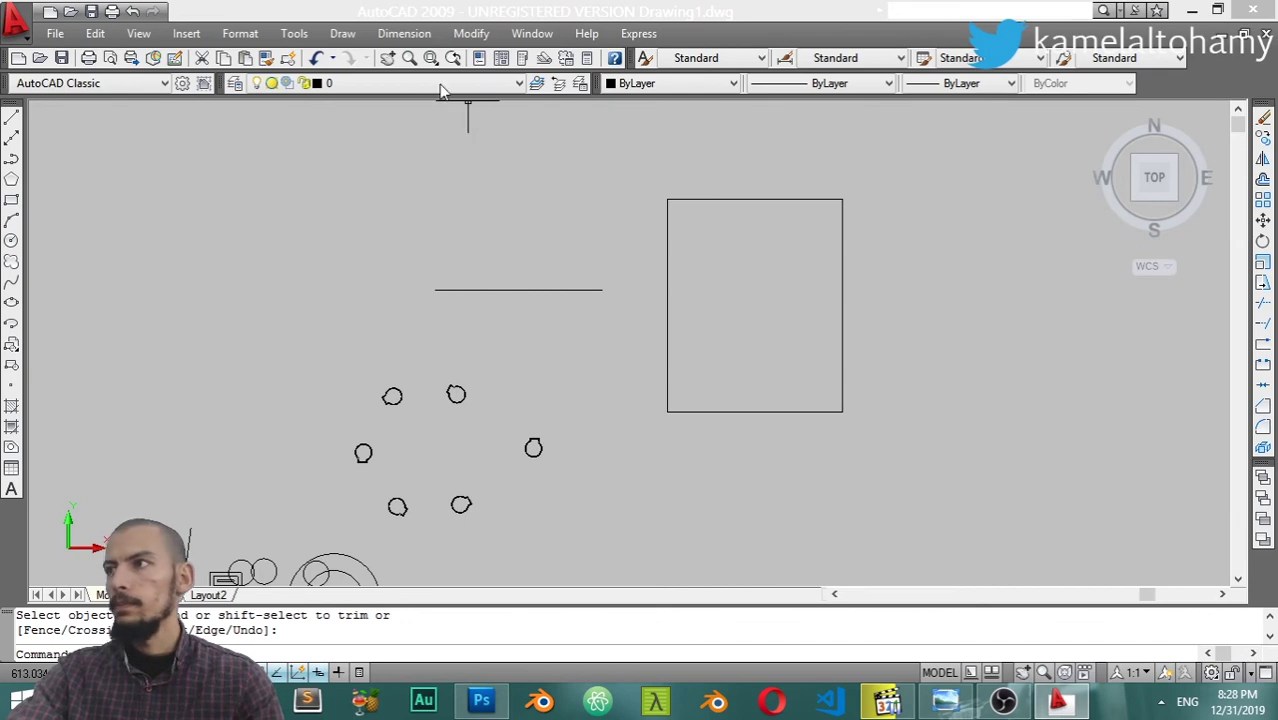
Extend the rectangle's left edge using the horizontal line as the boundary
{"action": "left_click", "coordinate": [471, 33]}
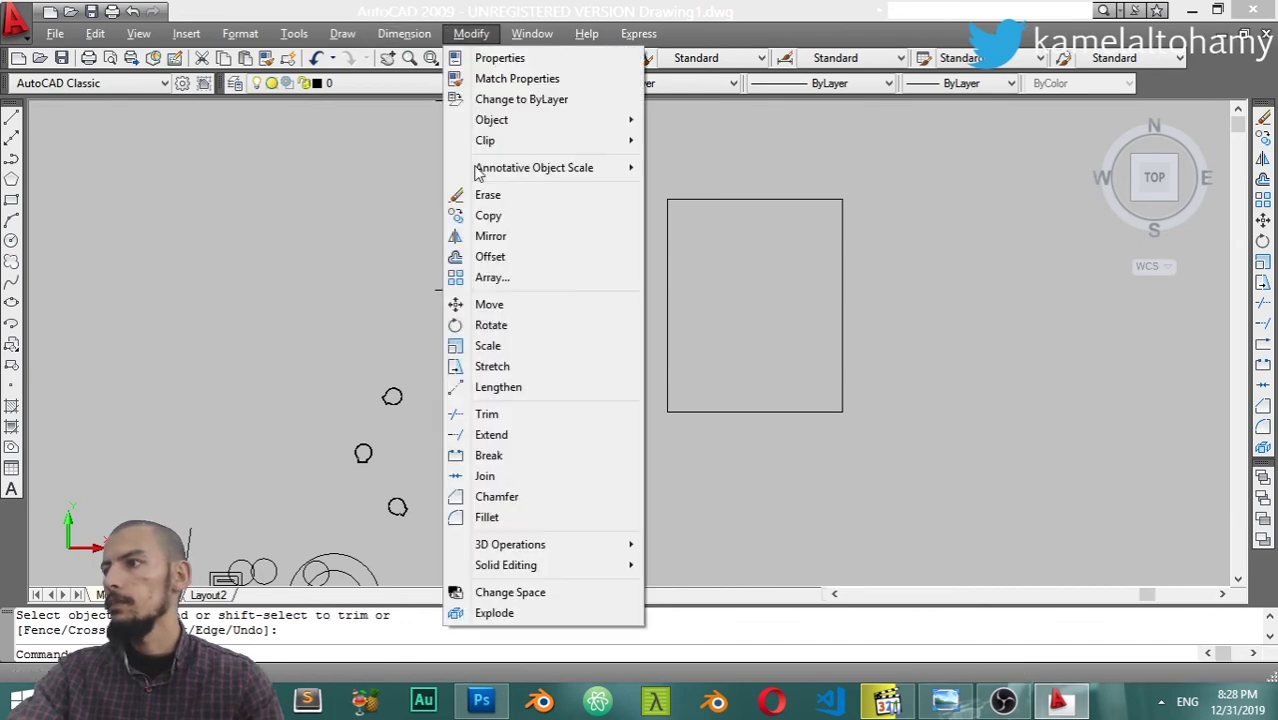
{"action": "left_click", "coordinate": [517, 434]}
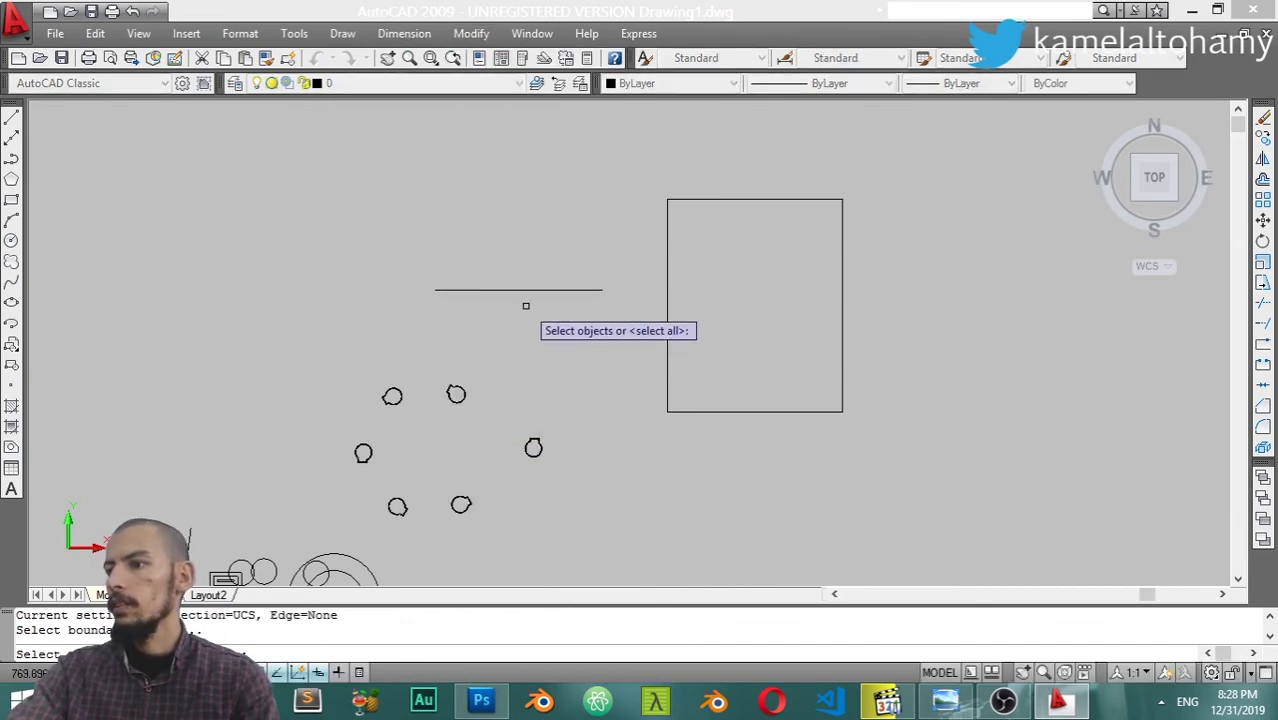
{"action": "left_click", "coordinate": [579, 290]}
{"action": "key", "text": "Return"}
{"action": "left_click", "coordinate": [668, 237]}
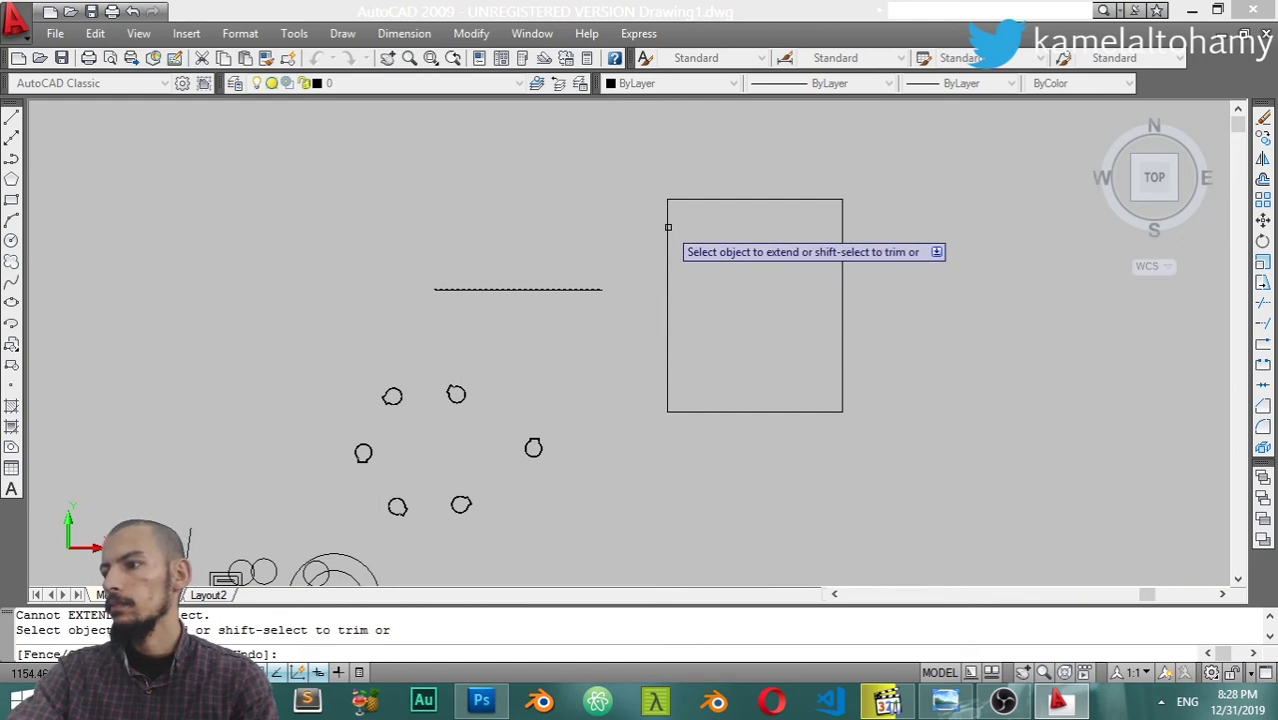
{"action": "key", "text": "Return"}
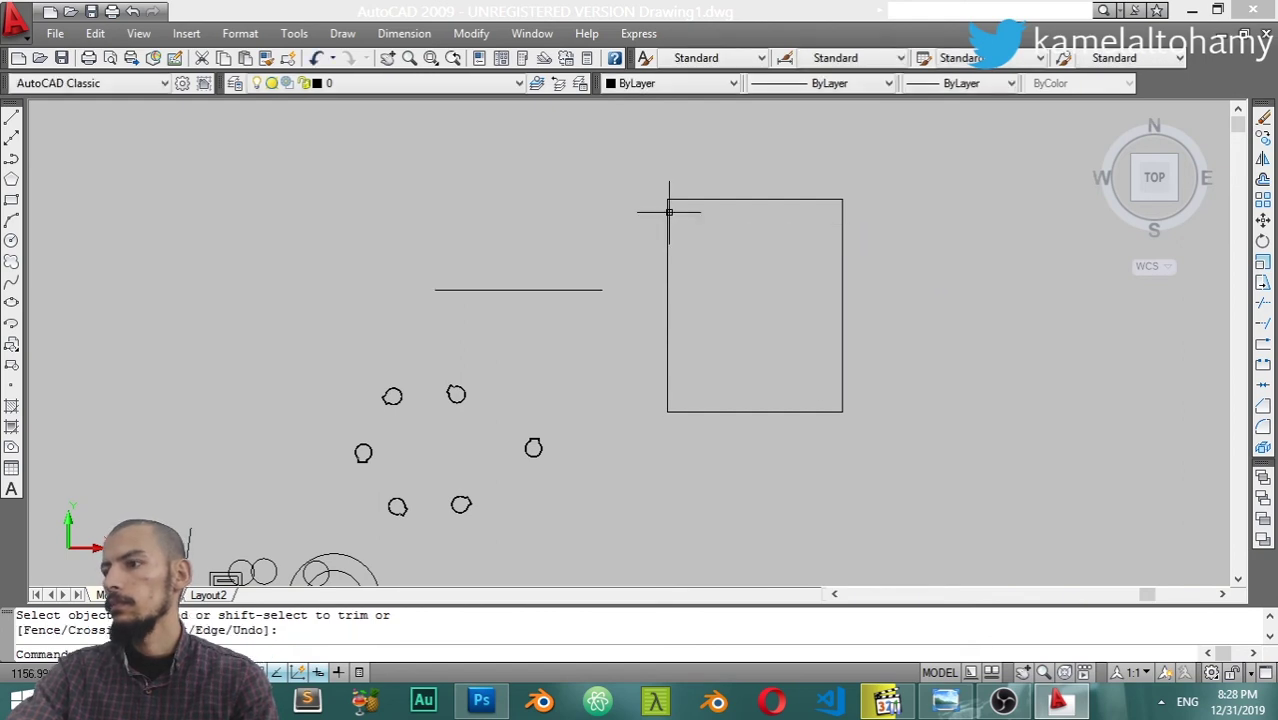
After cancelling Trim, extend the line to the rectangle's right edge, using the rectangle as the boundary
{"action": "left_click", "coordinate": [470, 33]}
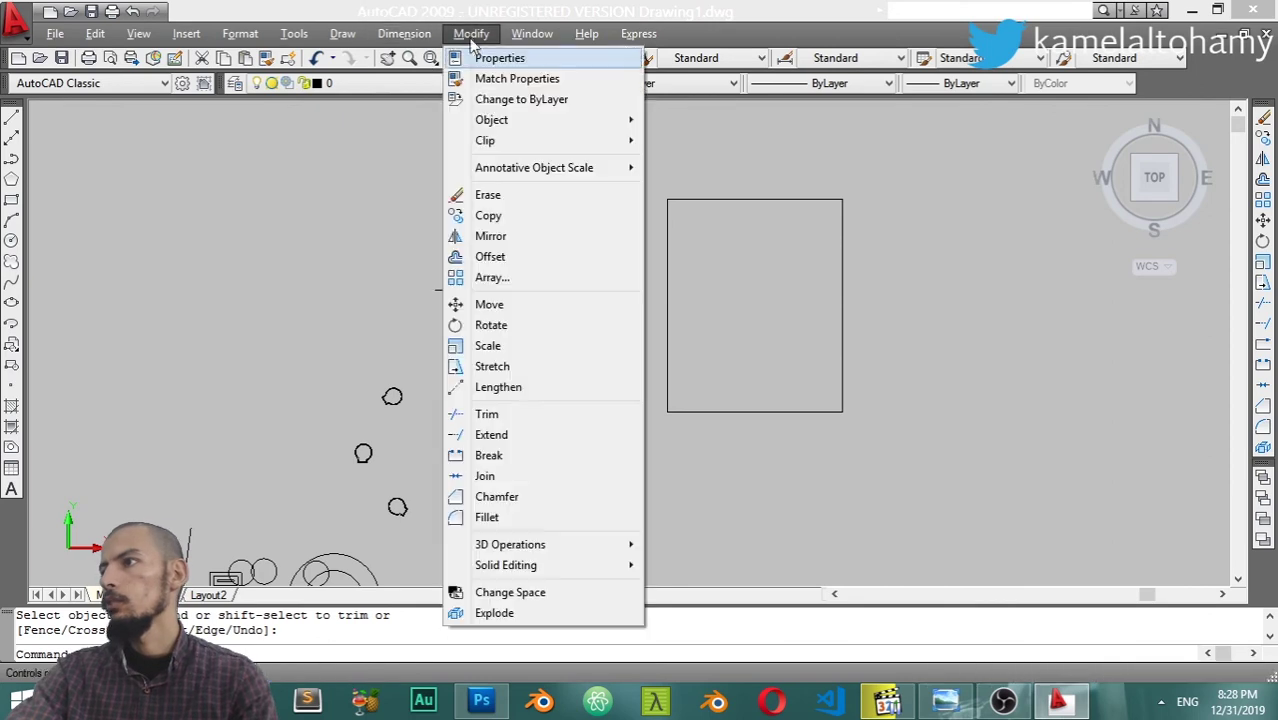
{"action": "left_click", "coordinate": [506, 418]}
{"action": "key", "text": "Escape"}
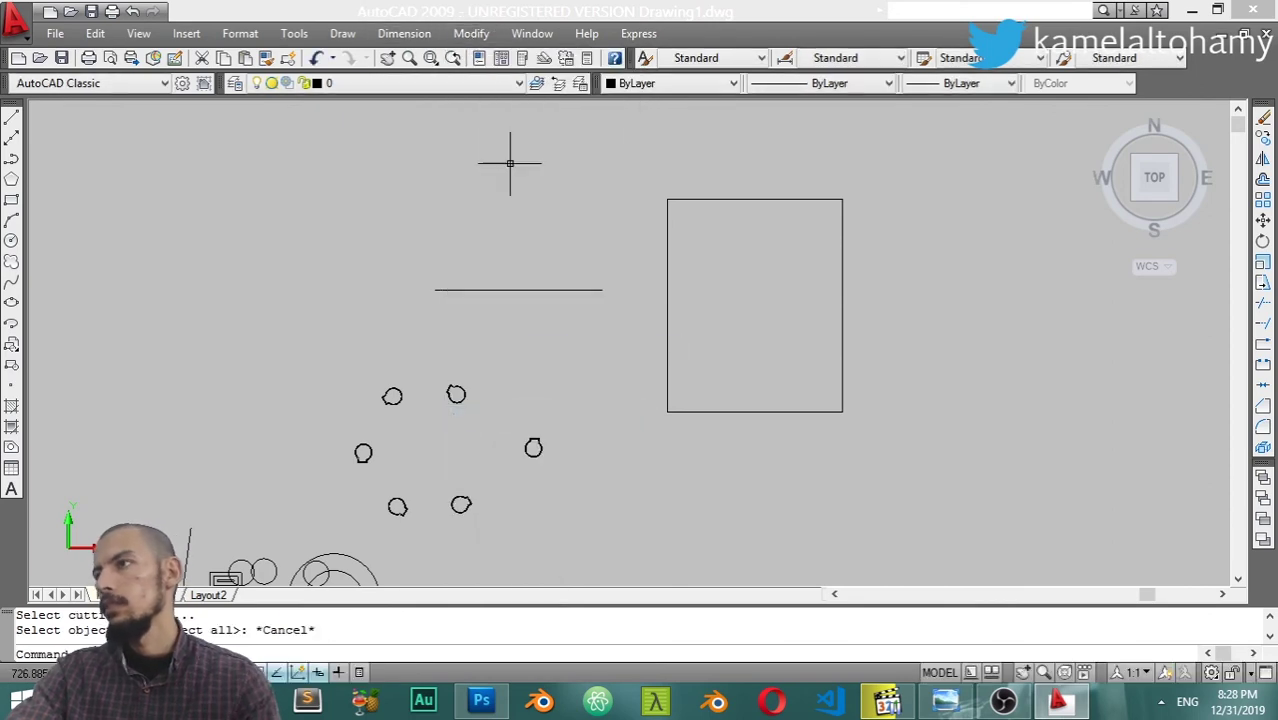
{"action": "left_click", "coordinate": [470, 33]}
{"action": "left_click", "coordinate": [507, 434]}
{"action": "left_click", "coordinate": [884, 128]}
{"action": "left_click", "coordinate": [655, 434]}
{"action": "key", "text": "Return"}
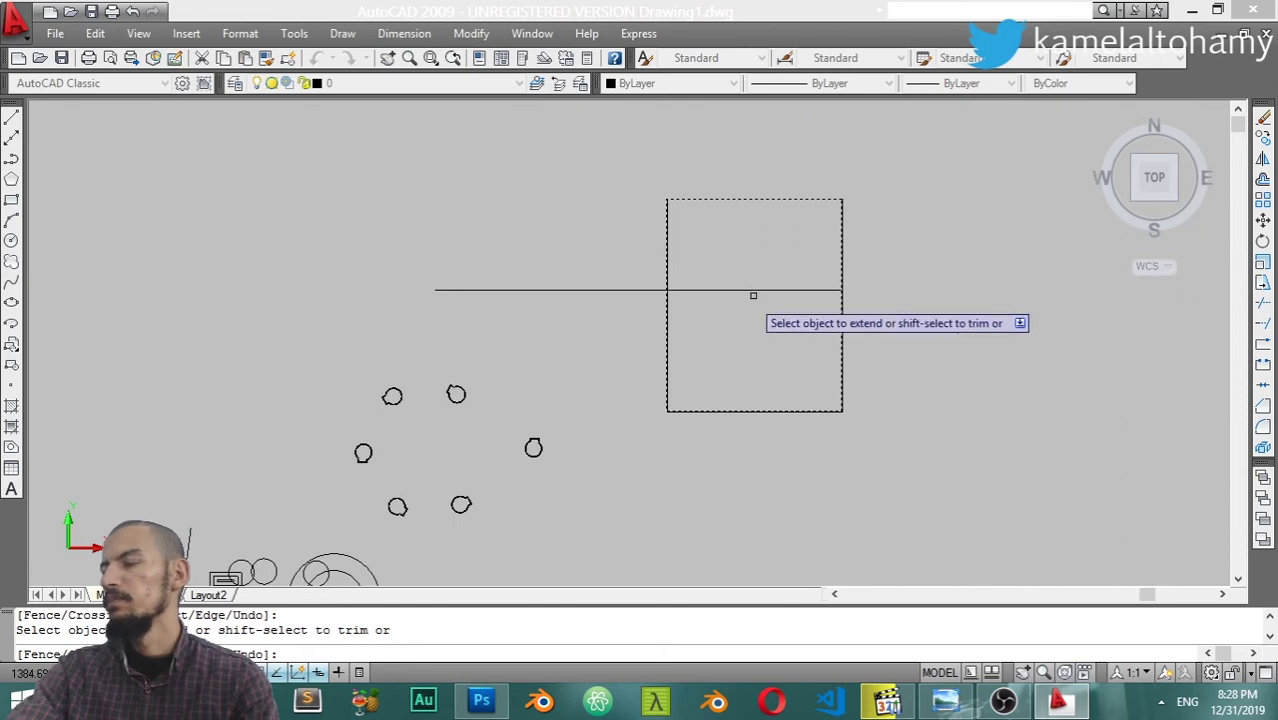
{"action": "key", "text": "Escape"}
{"action": "left_click", "coordinate": [471, 33]}
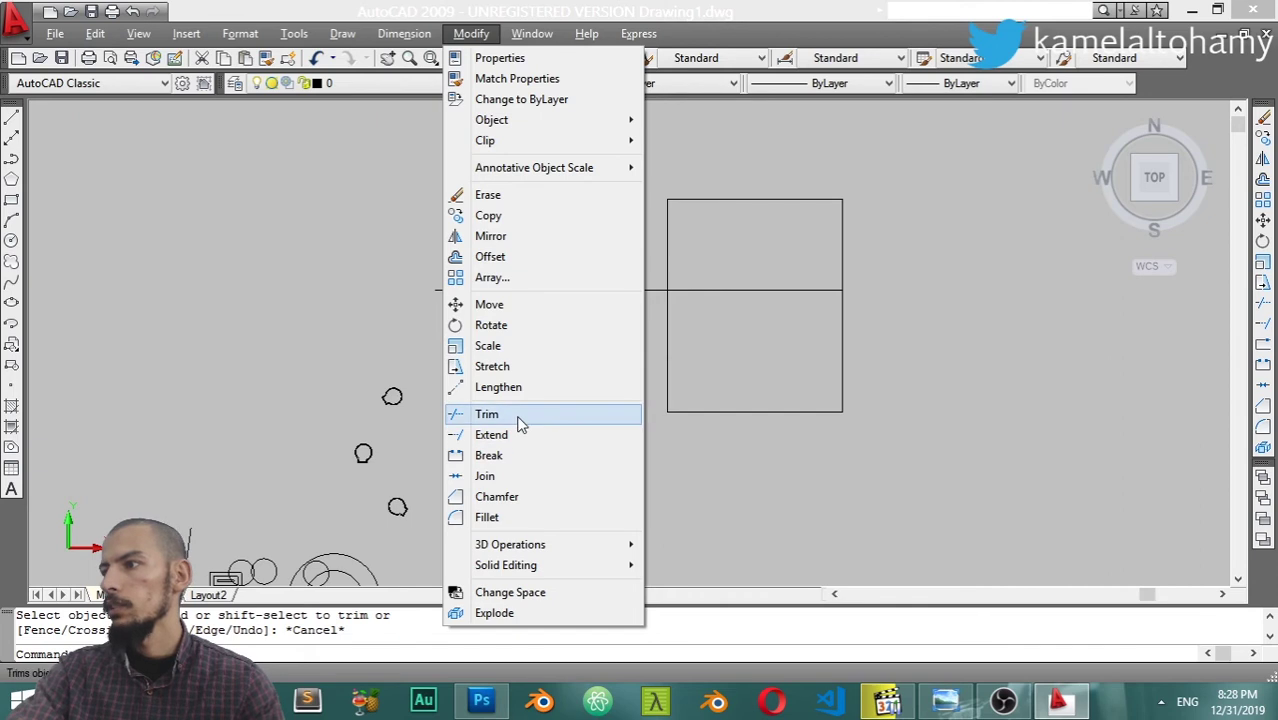
Run EX (Extend), then acknowledge the fatal error message after AutoCAD crashes
{"action": "left_click", "coordinate": [520, 423]}
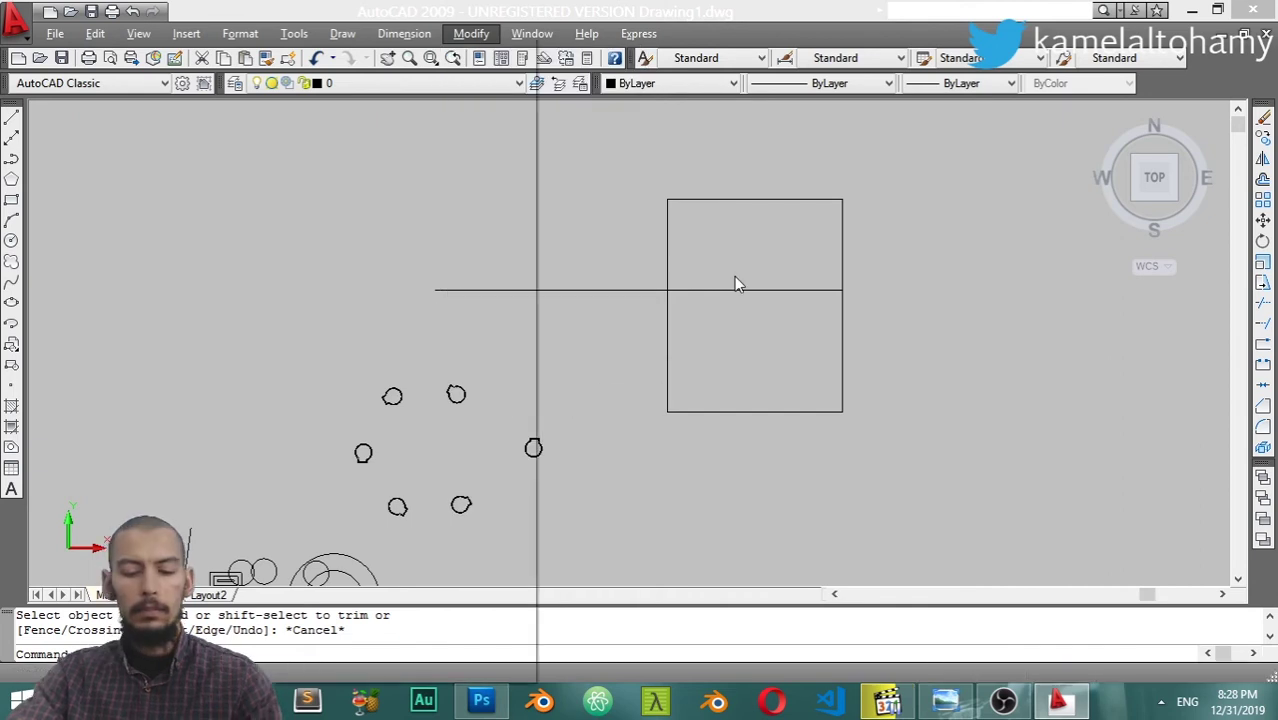
{"action": "type", "text": "ex"}
{"action": "key", "text": "Return"}
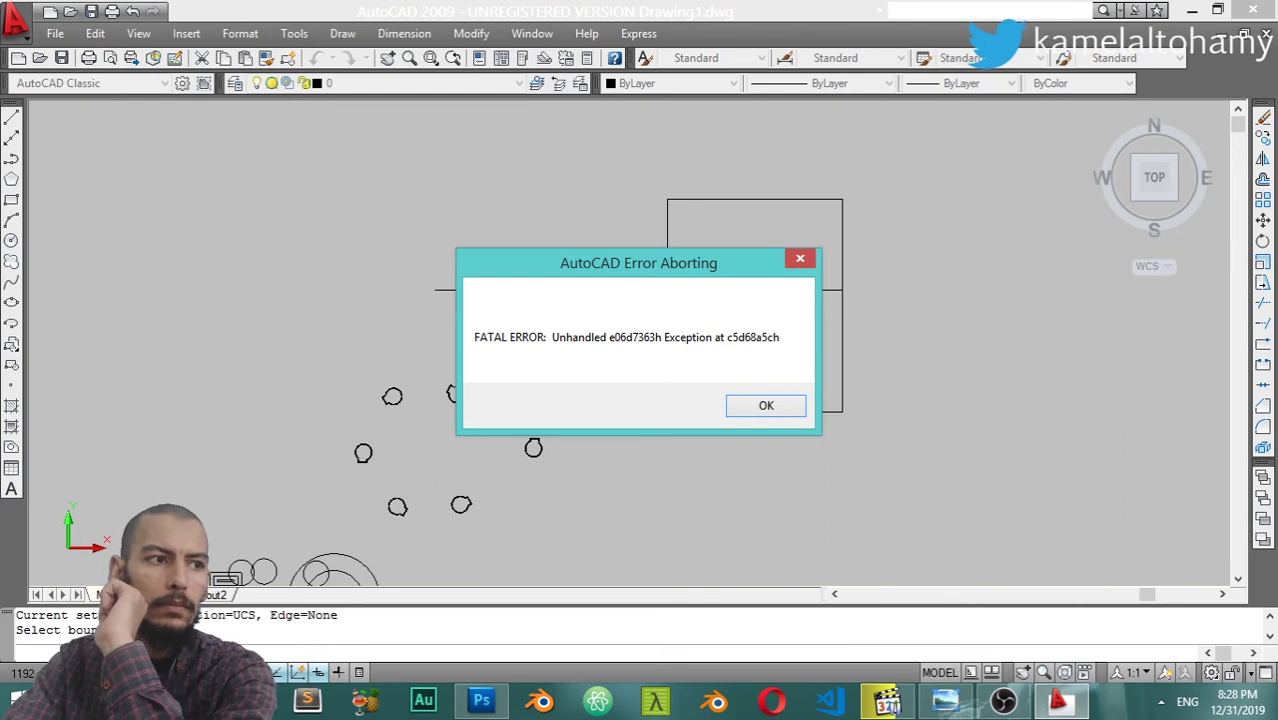
{"action": "left_click", "coordinate": [766, 406]}
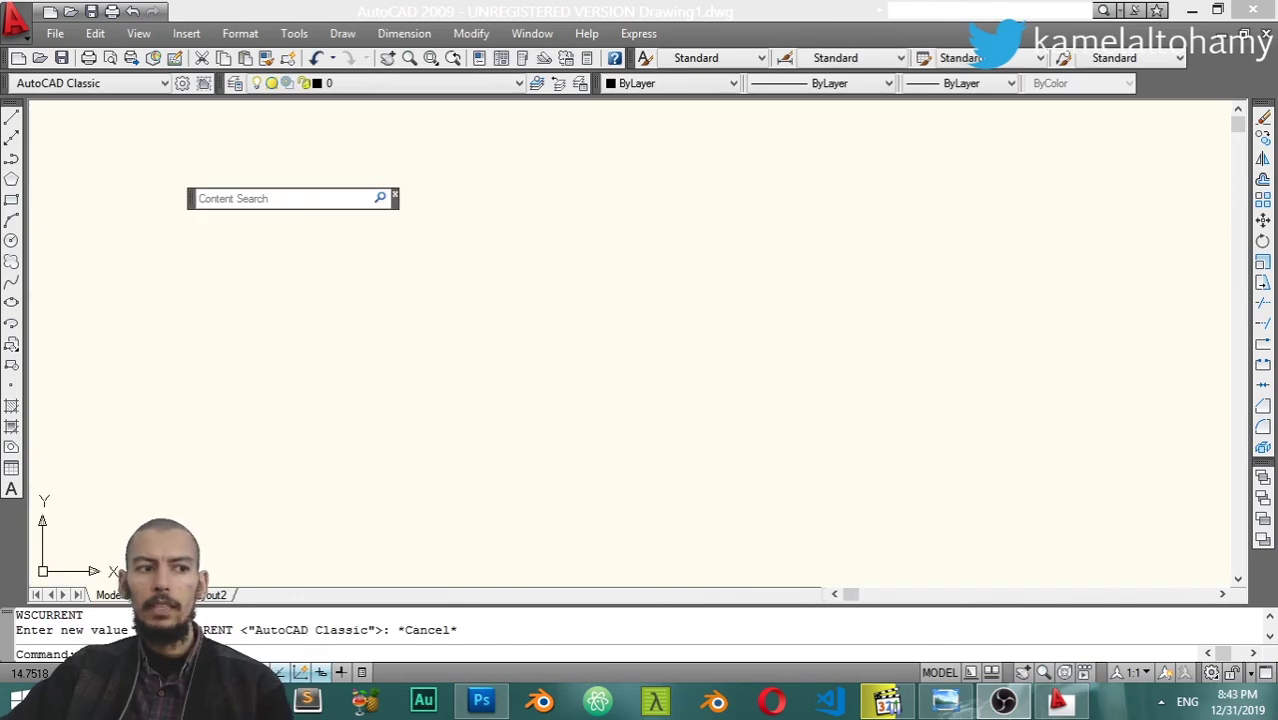
Close the Content Search bar and draw a large rectangle with REC
{"action": "left_click", "coordinate": [396, 196]}
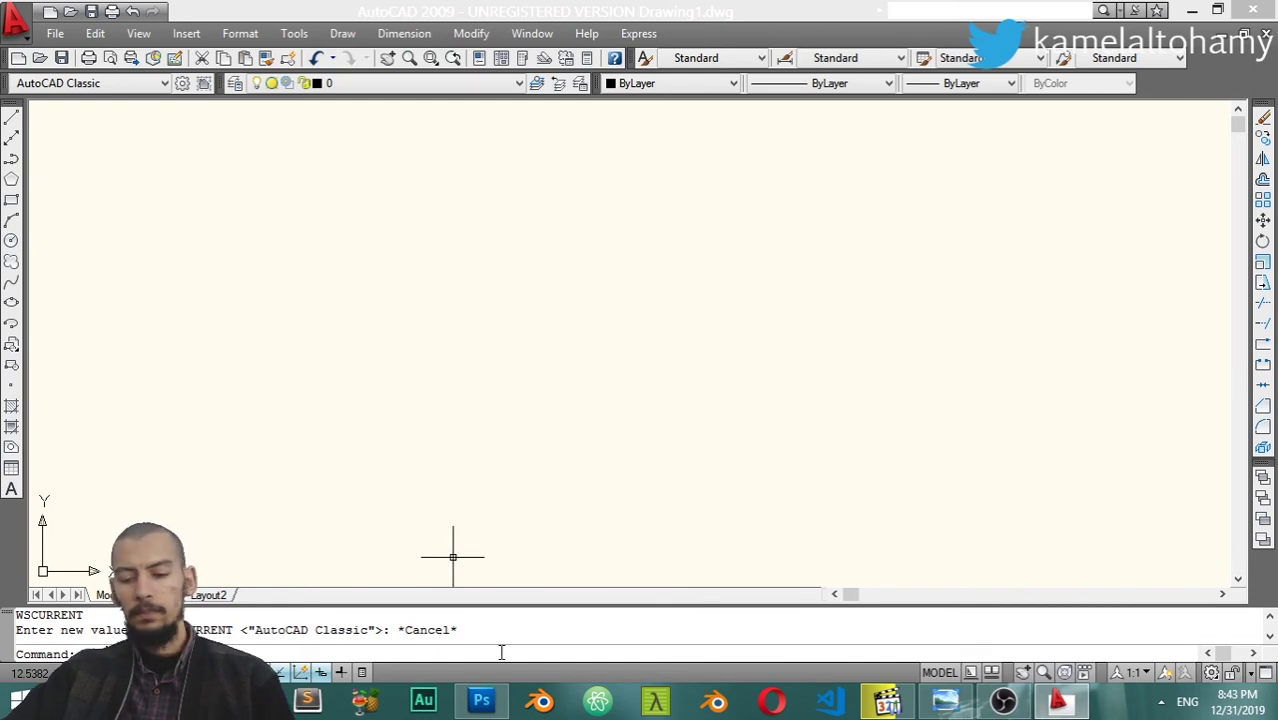
{"action": "type", "text": "rec"}
{"action": "key", "text": "Return"}
{"action": "left_click", "coordinate": [485, 268]}
{"action": "left_click", "coordinate": [1037, 543]}
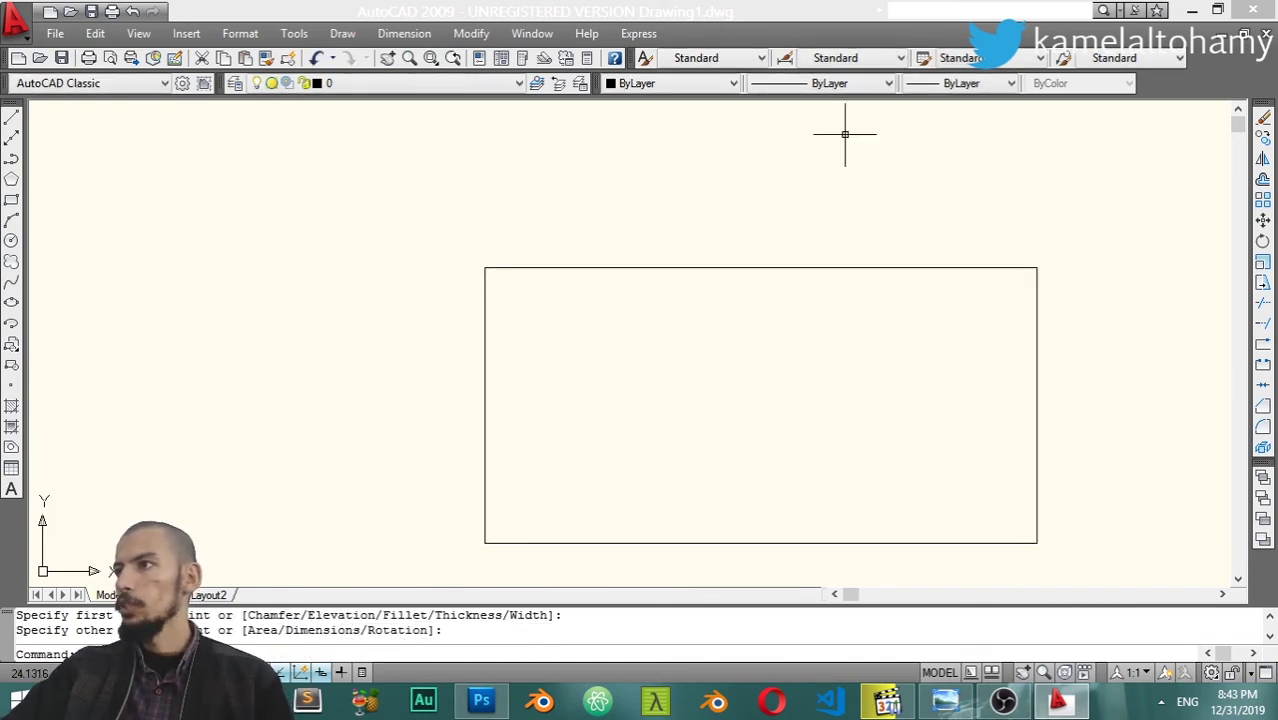
Fillet the rectangle's top-left corner edges with a radius of 10
{"action": "left_click", "coordinate": [486, 35]}
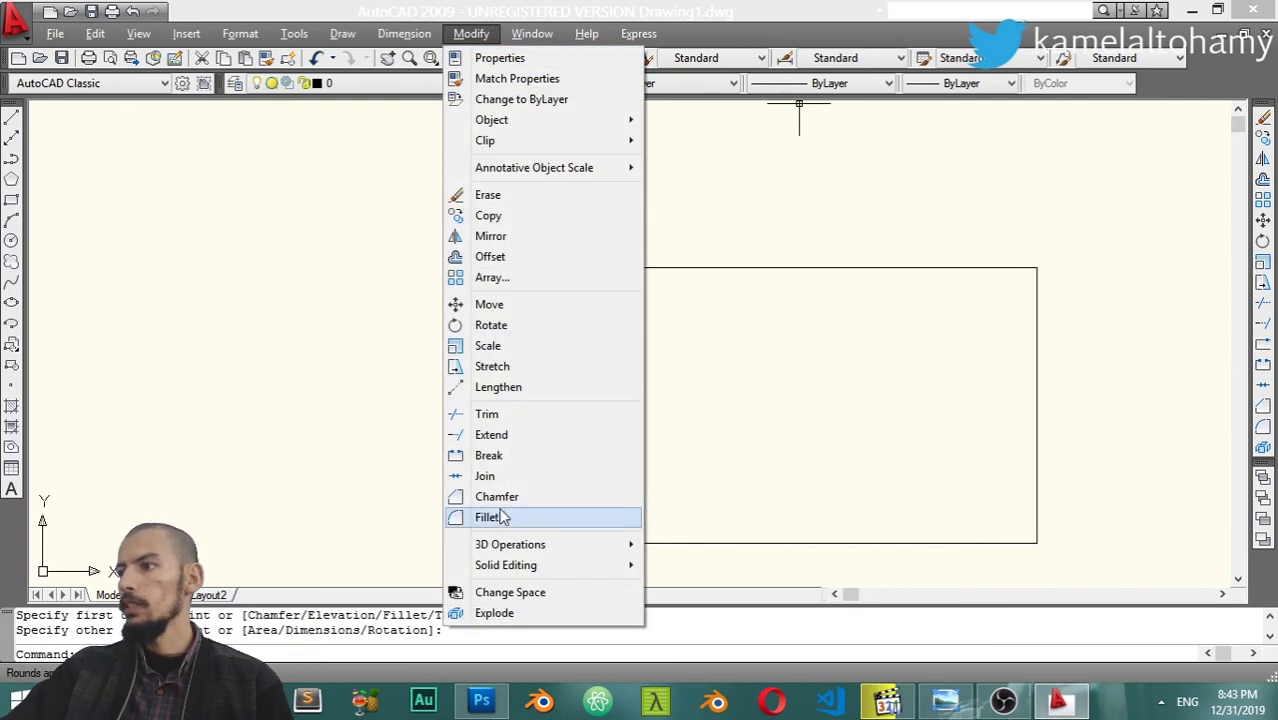
{"action": "left_click", "coordinate": [503, 517]}
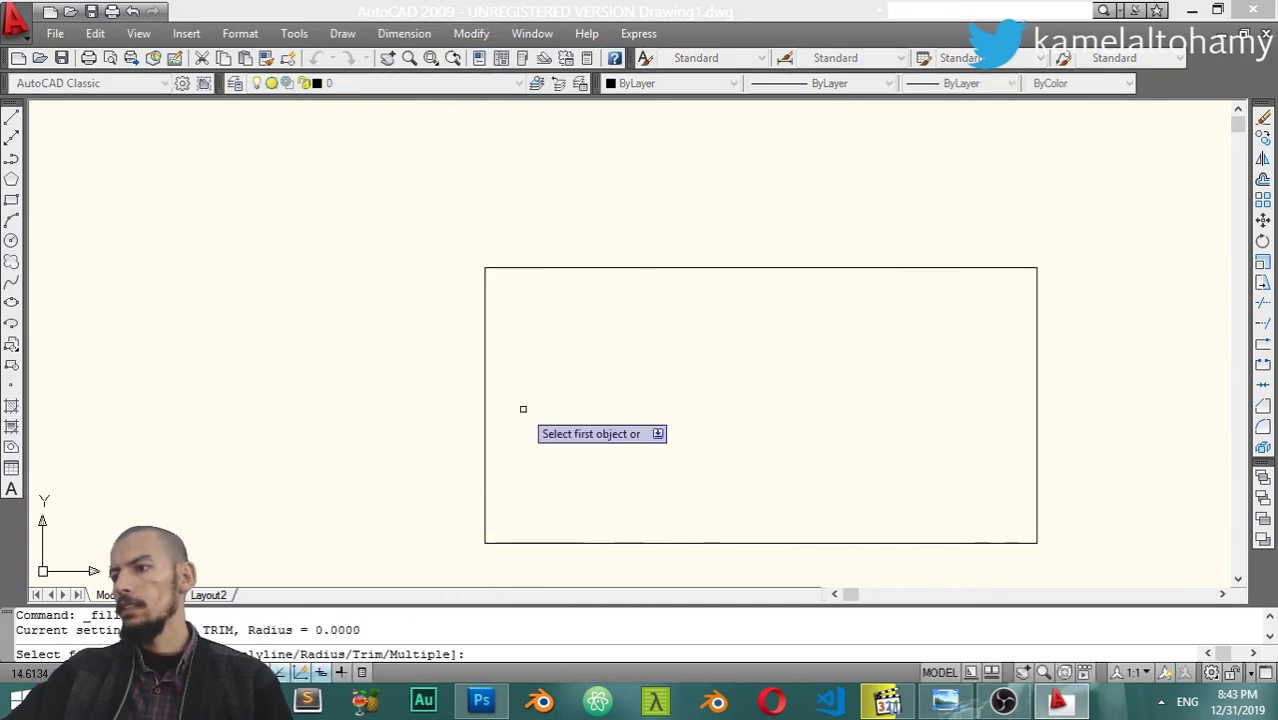
{"action": "type", "text": "r"}
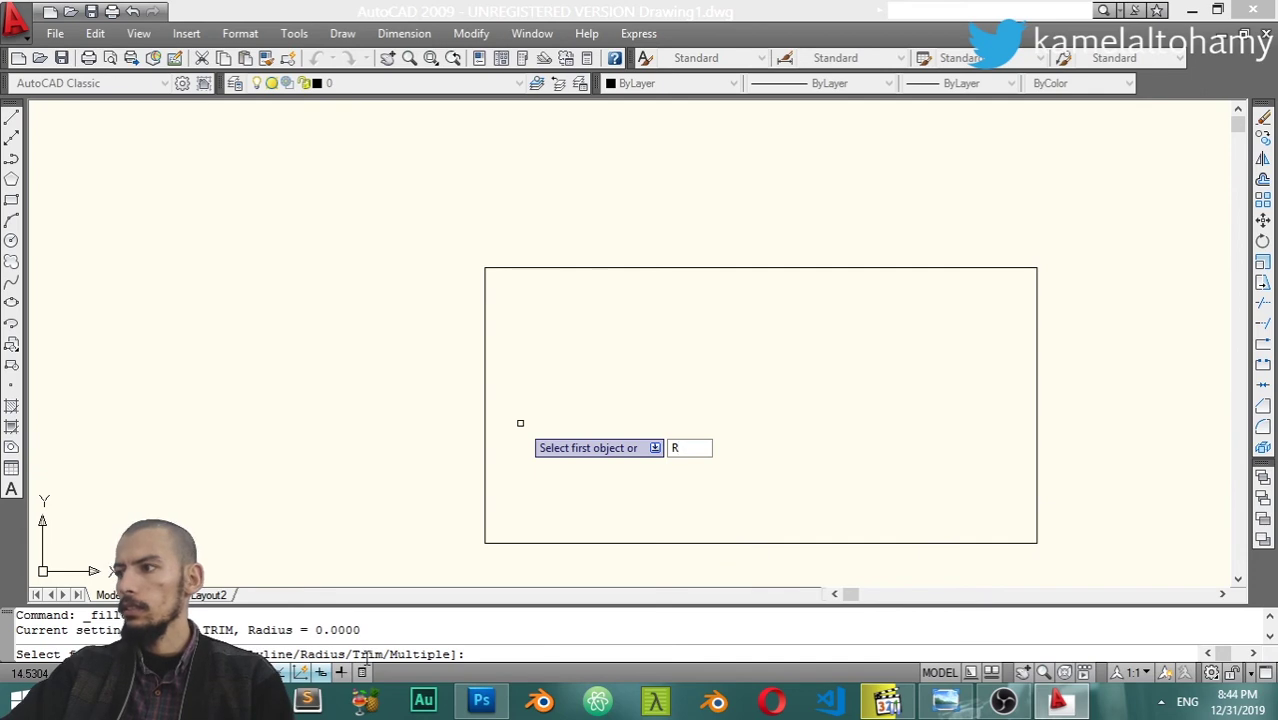
{"action": "key", "text": "Return"}
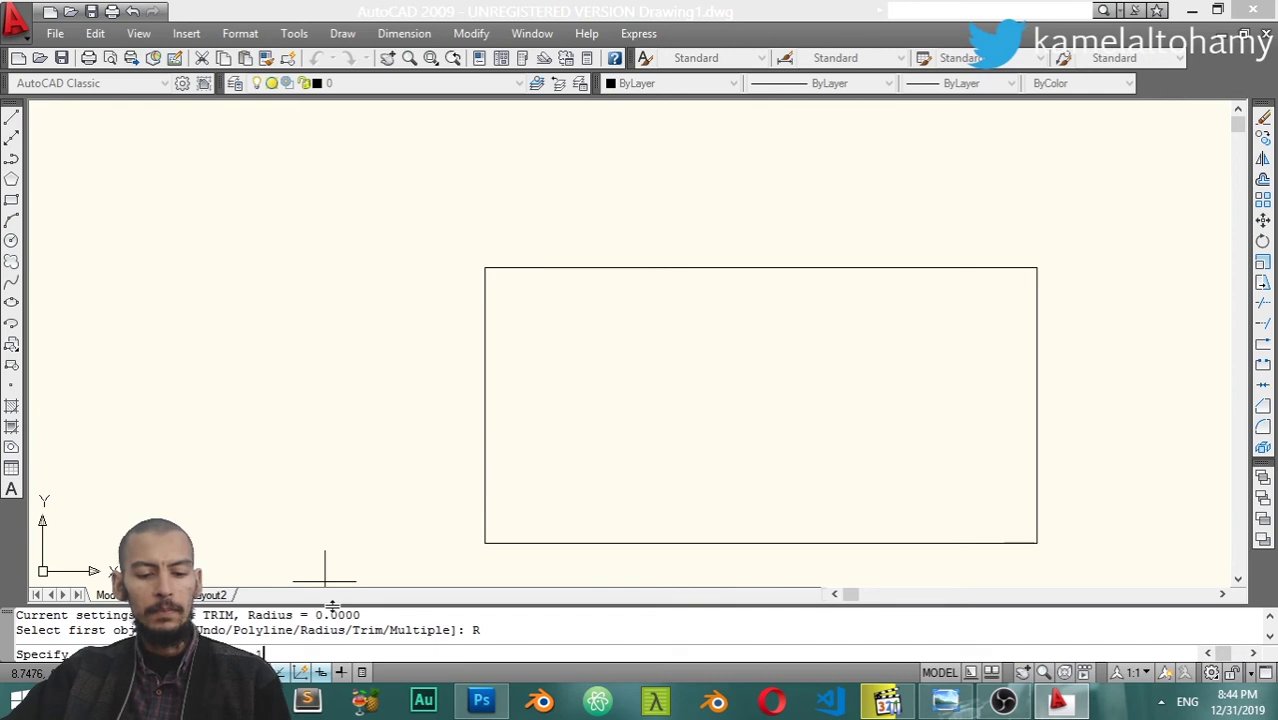
{"action": "type", "text": "10"}
{"action": "key", "text": "Return"}
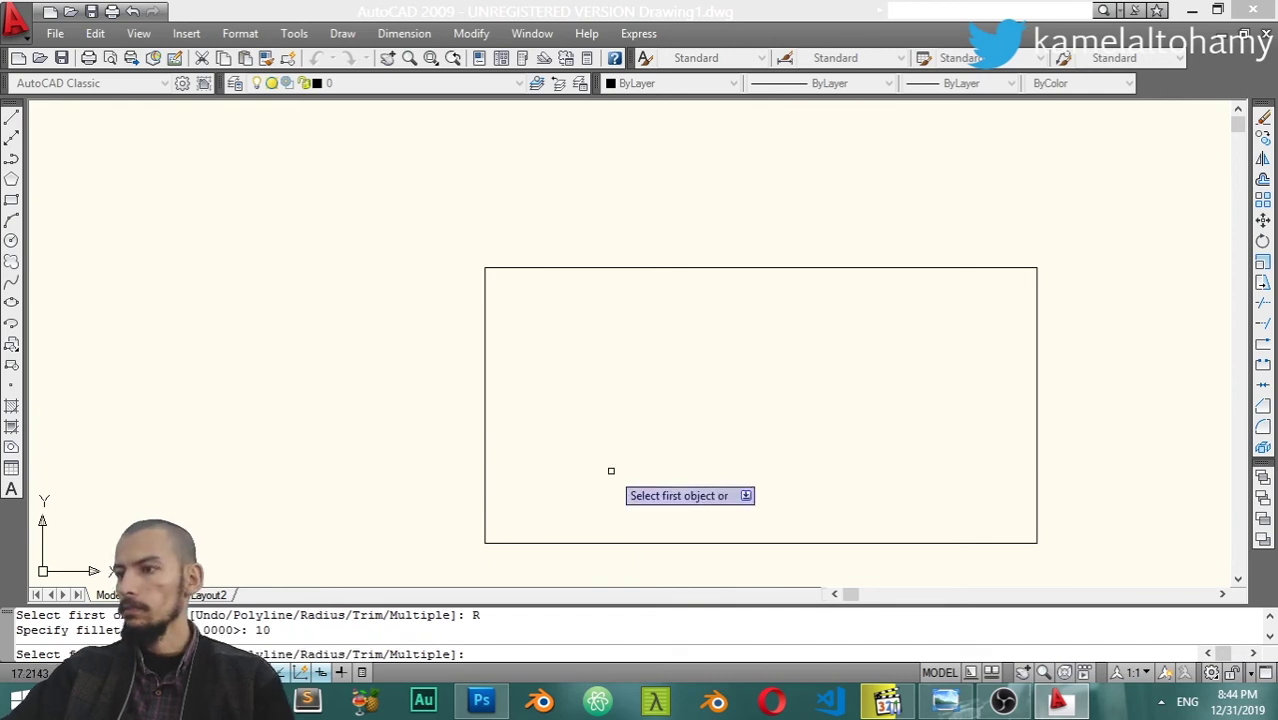
{"action": "left_click", "coordinate": [485, 305]}
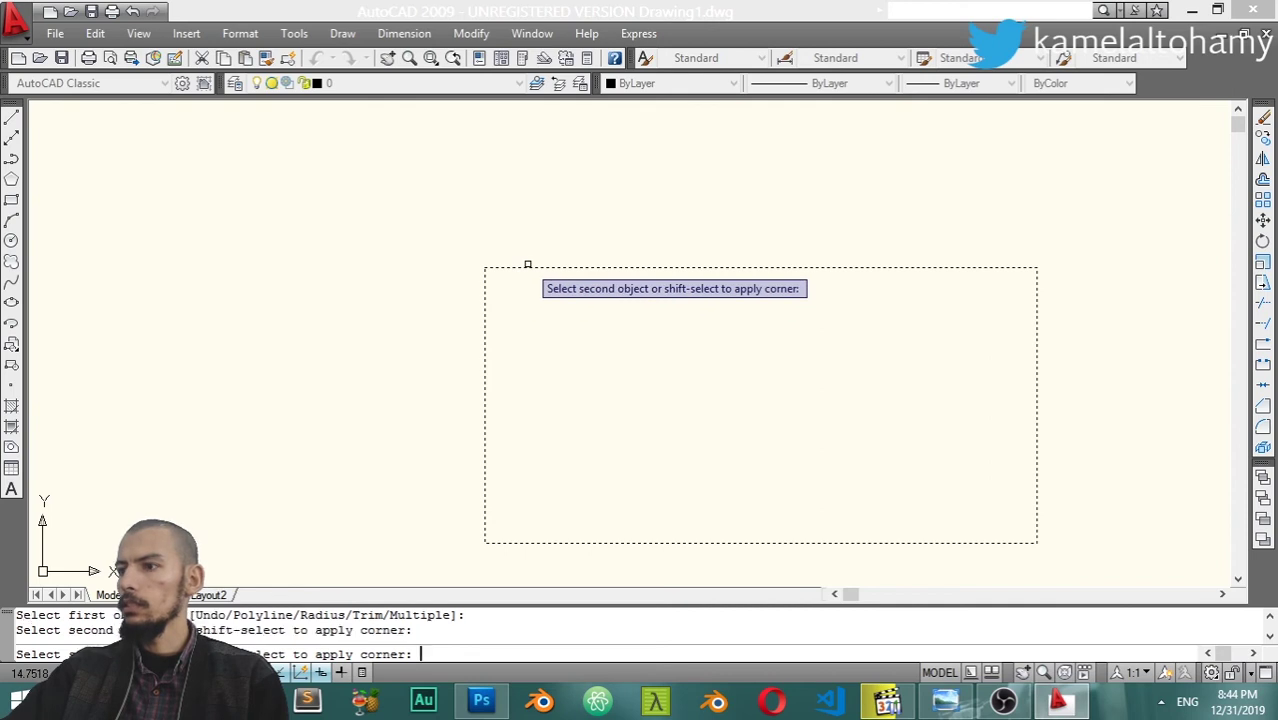
{"action": "left_click", "coordinate": [522, 267]}
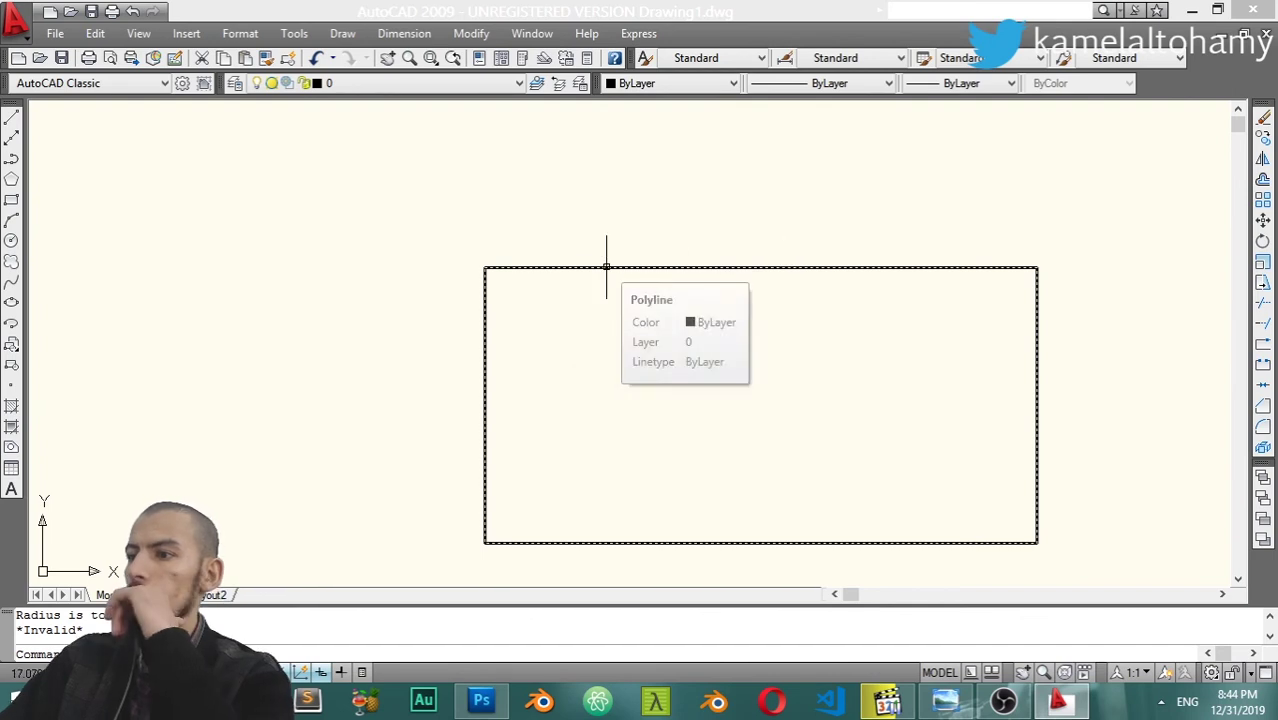
Select the rectangle, start and cancel an X command, then reselect the rectangle
{"action": "left_click", "coordinate": [674, 241]}
{"action": "left_click", "coordinate": [474, 318]}
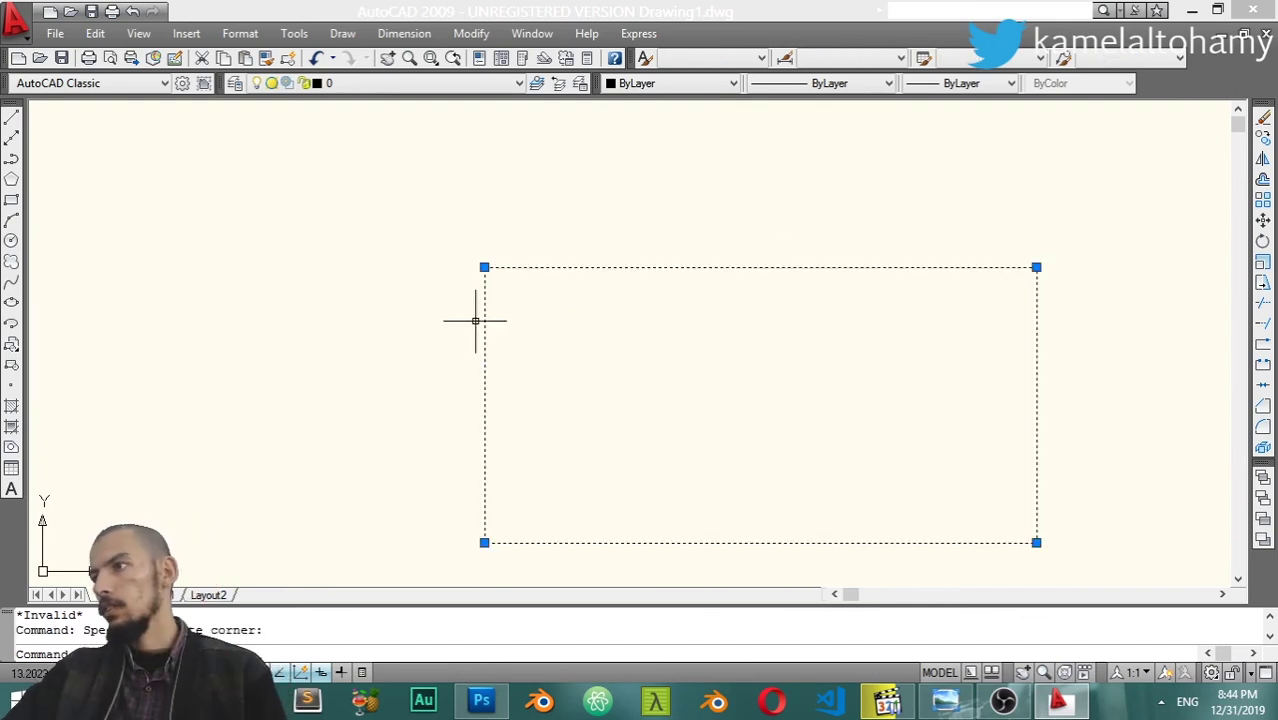
{"action": "type", "text": "ex"}
{"action": "key", "text": "Return"}
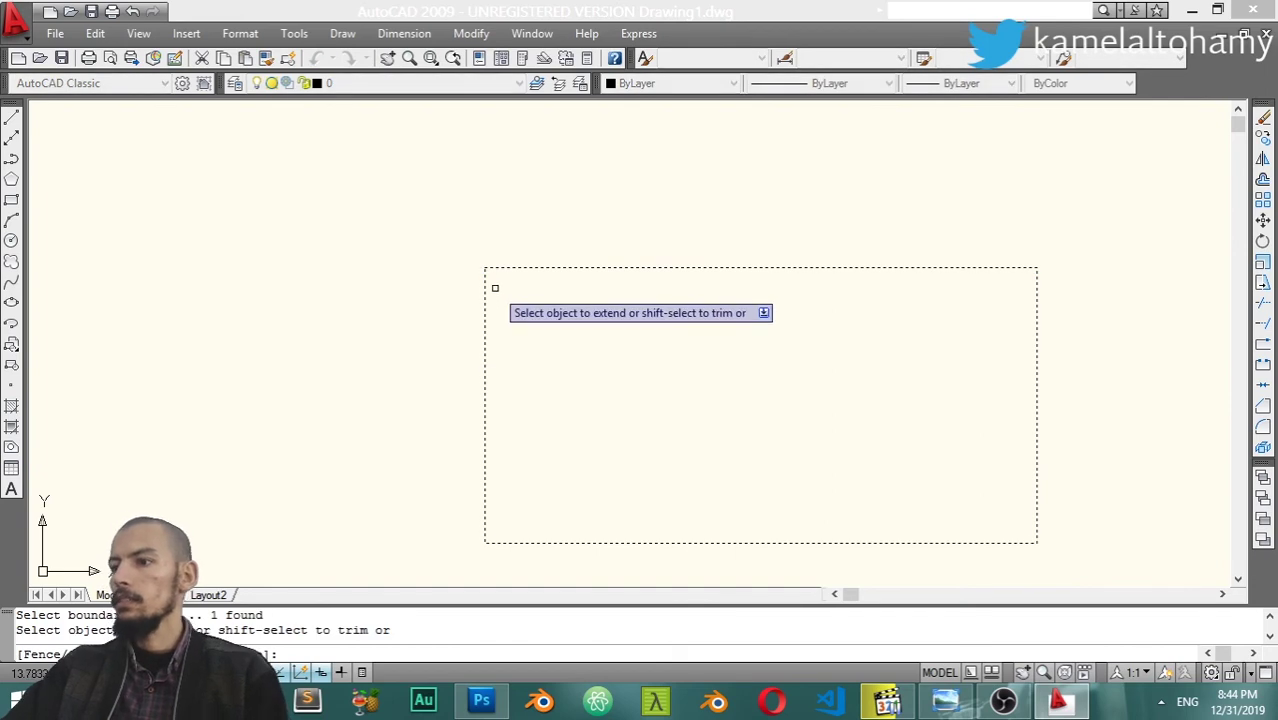
{"action": "key", "text": "Return"}
{"action": "left_click", "coordinate": [546, 245]}
{"action": "left_click", "coordinate": [428, 295]}
{"action": "key", "text": "Escape"}
{"action": "left_click", "coordinate": [499, 328]}
{"action": "left_click", "coordinate": [450, 350]}
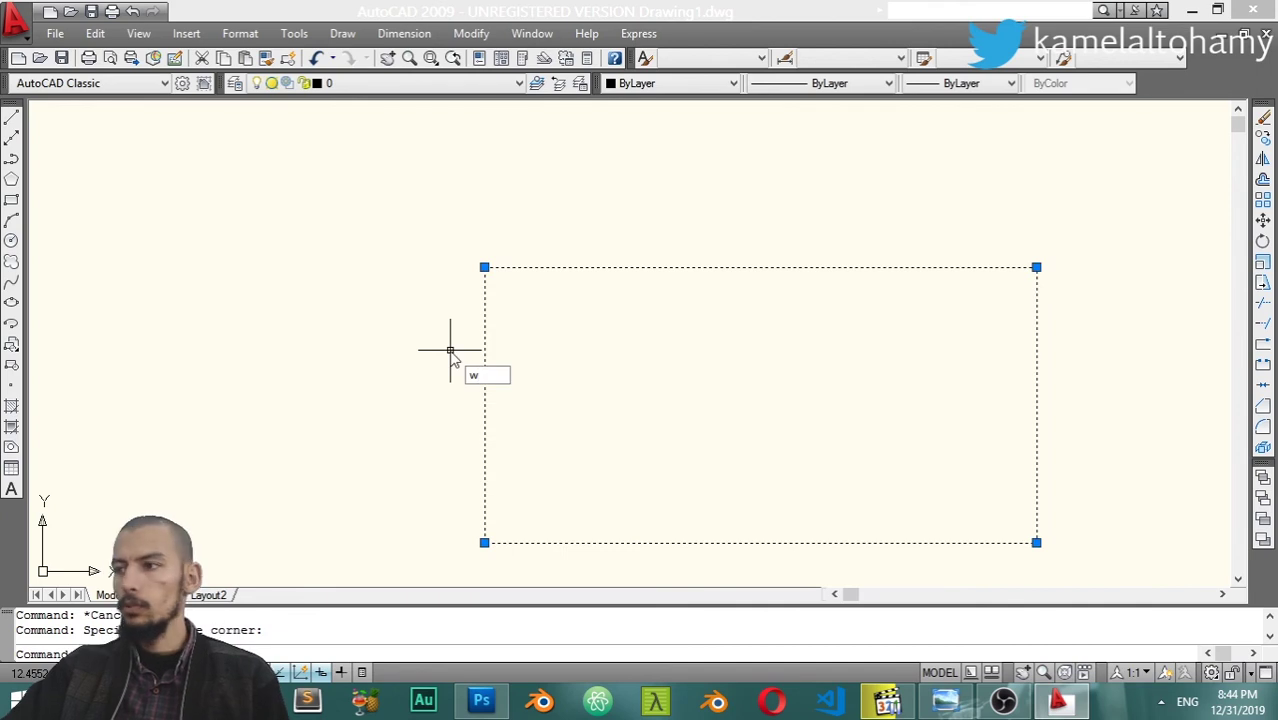
Explode the rectangle into separate edge lines
{"action": "key", "text": "BackSpace"}
{"action": "type", "text": "exp"}
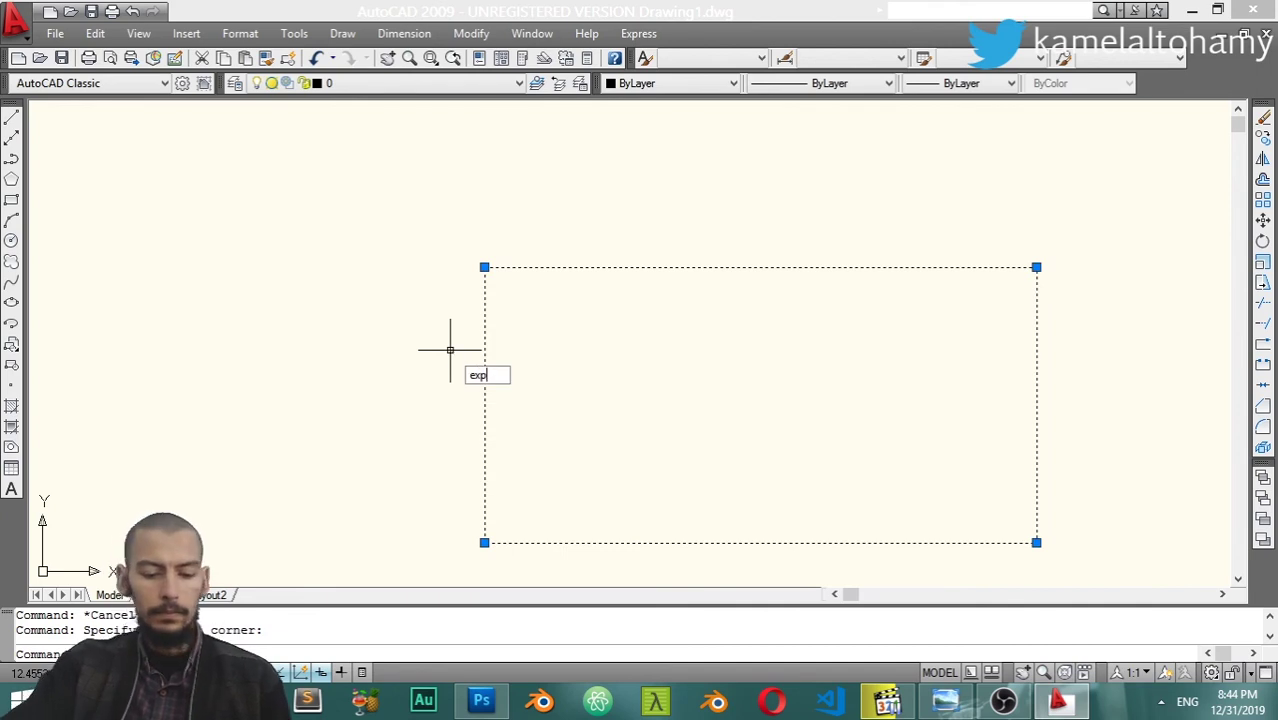
{"action": "type", "text": "e"}
{"action": "key", "text": "Return"}
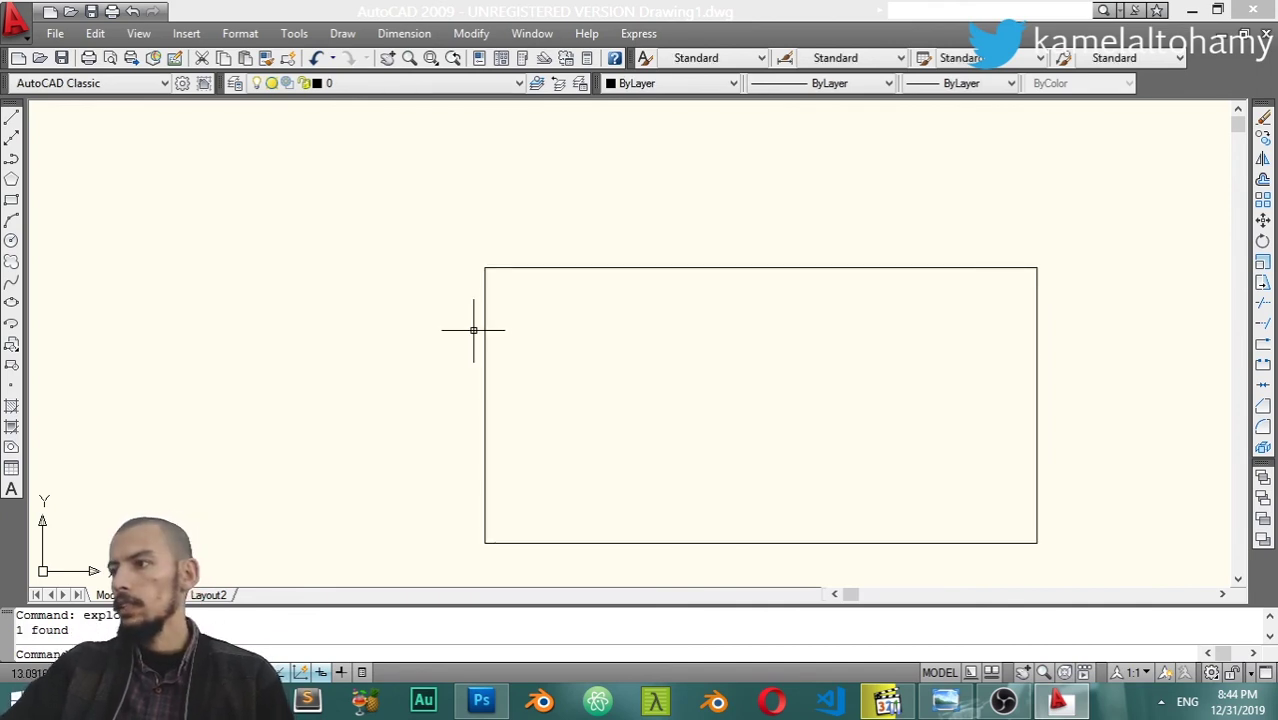
{"action": "left_click", "coordinate": [486, 349]}
{"action": "key", "text": "Escape"}
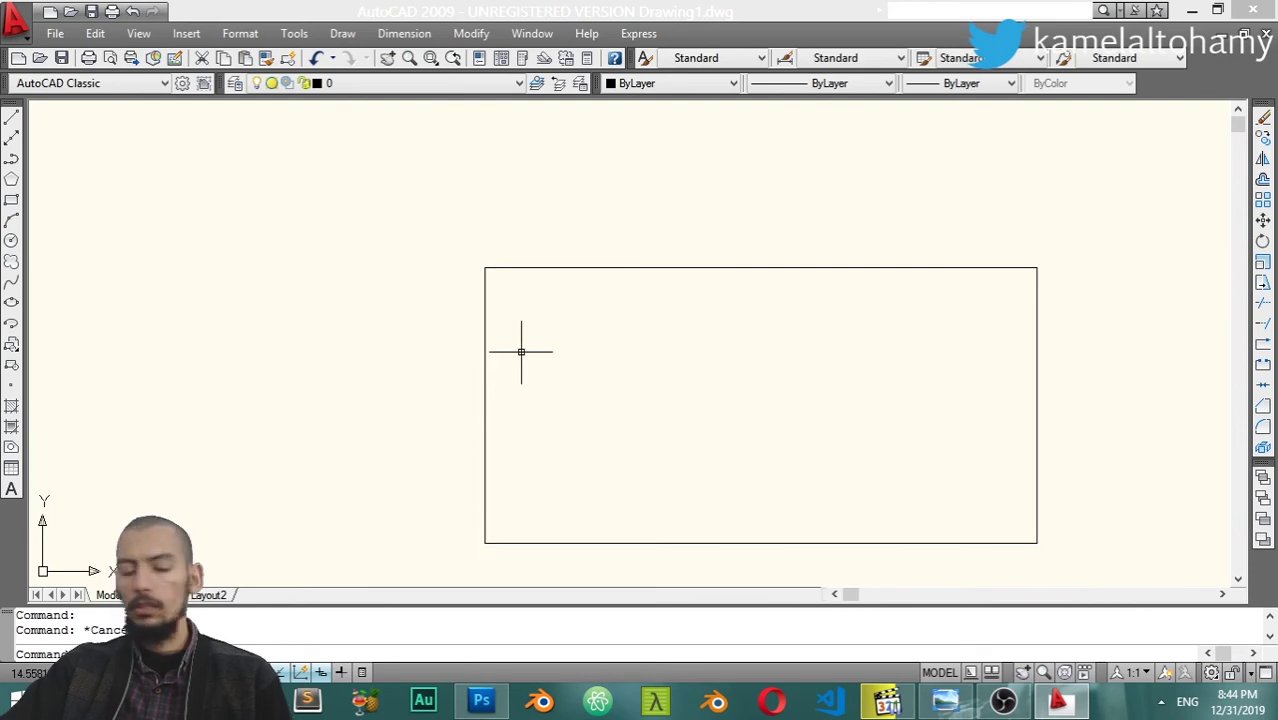
Round the top-left corner with a radius-2 fillet between the left and top edges
{"action": "left_click", "coordinate": [471, 33]}
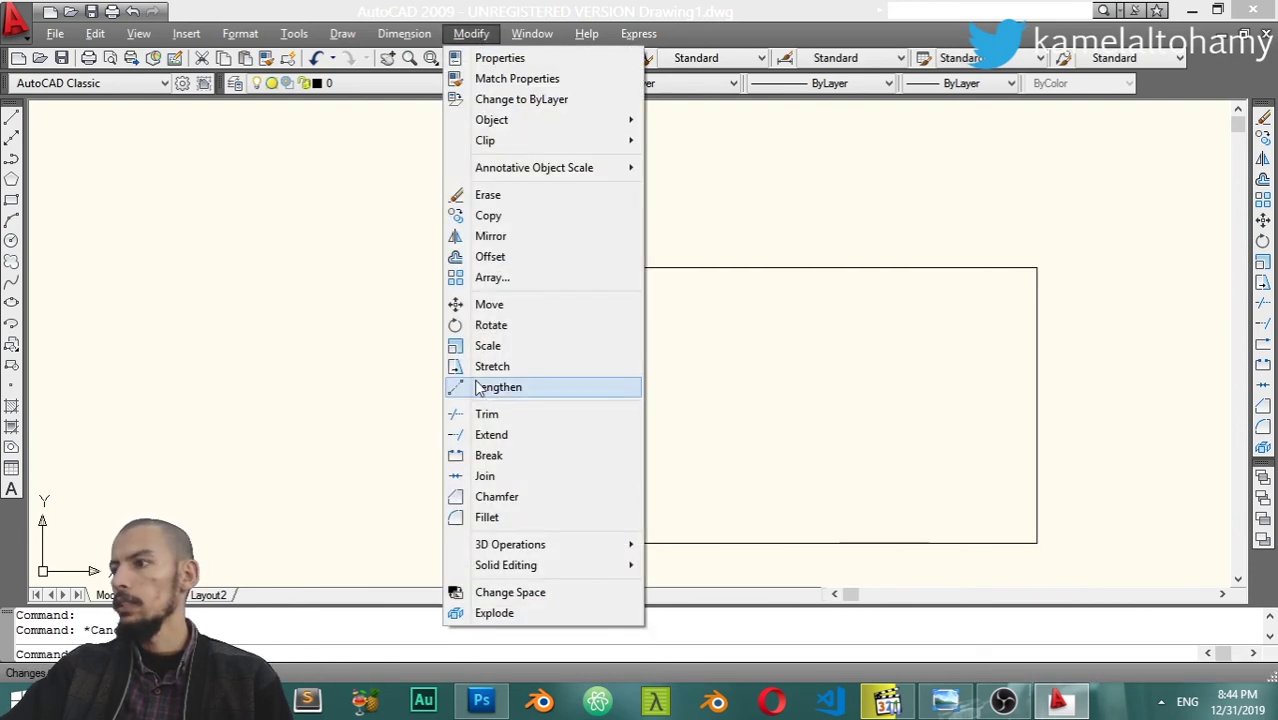
{"action": "left_click", "coordinate": [488, 516]}
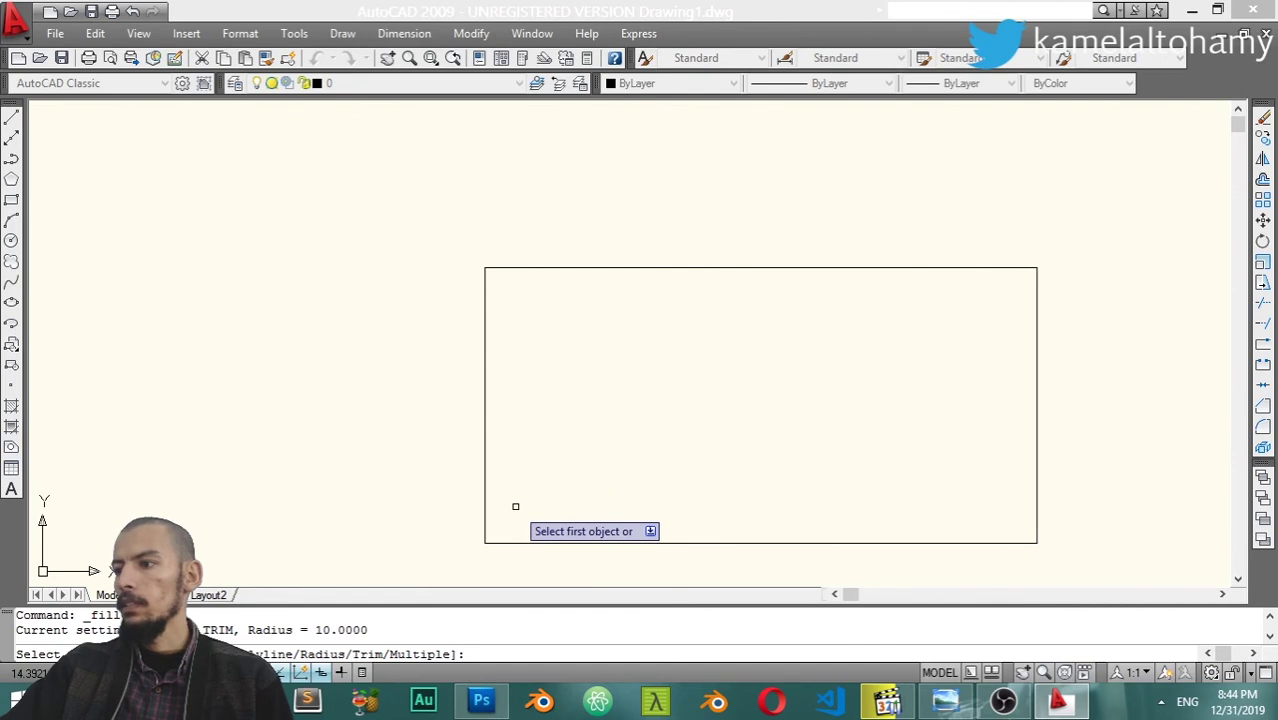
{"action": "type", "text": "R"}
{"action": "key", "text": "Return"}
{"action": "type", "text": "2"}
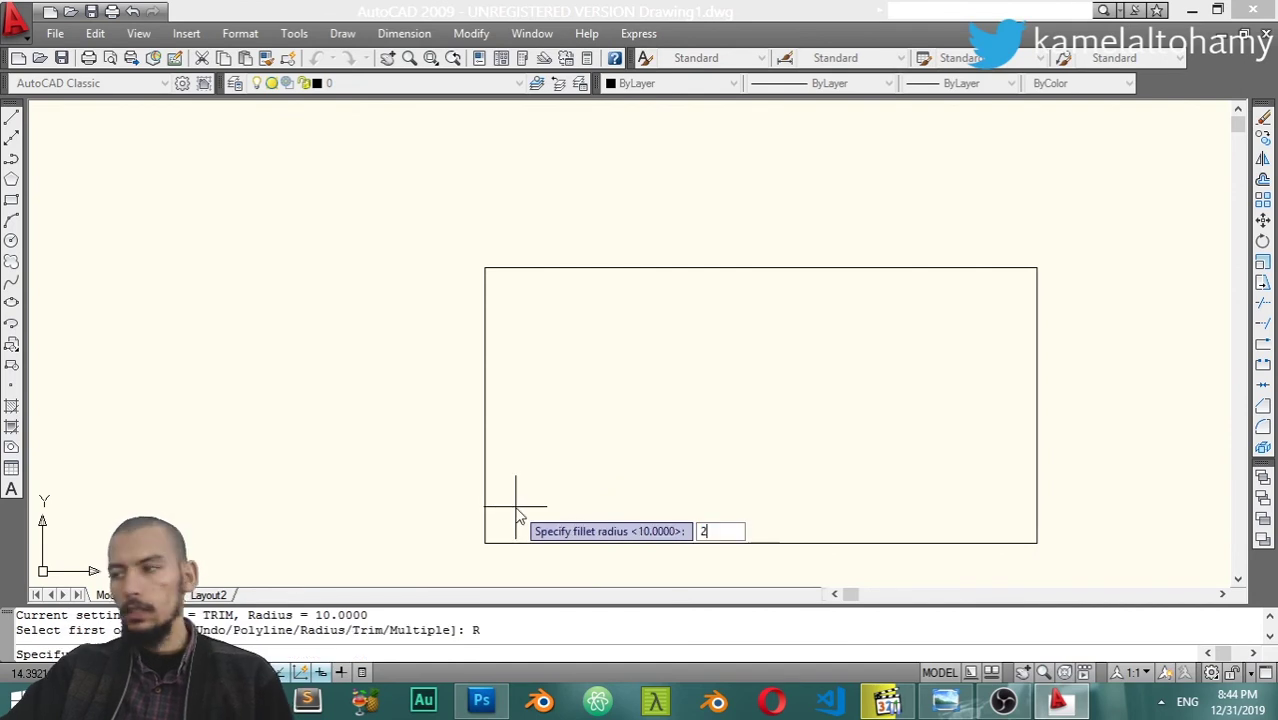
{"action": "key", "text": "Return"}
{"action": "left_click", "coordinate": [485, 345]}
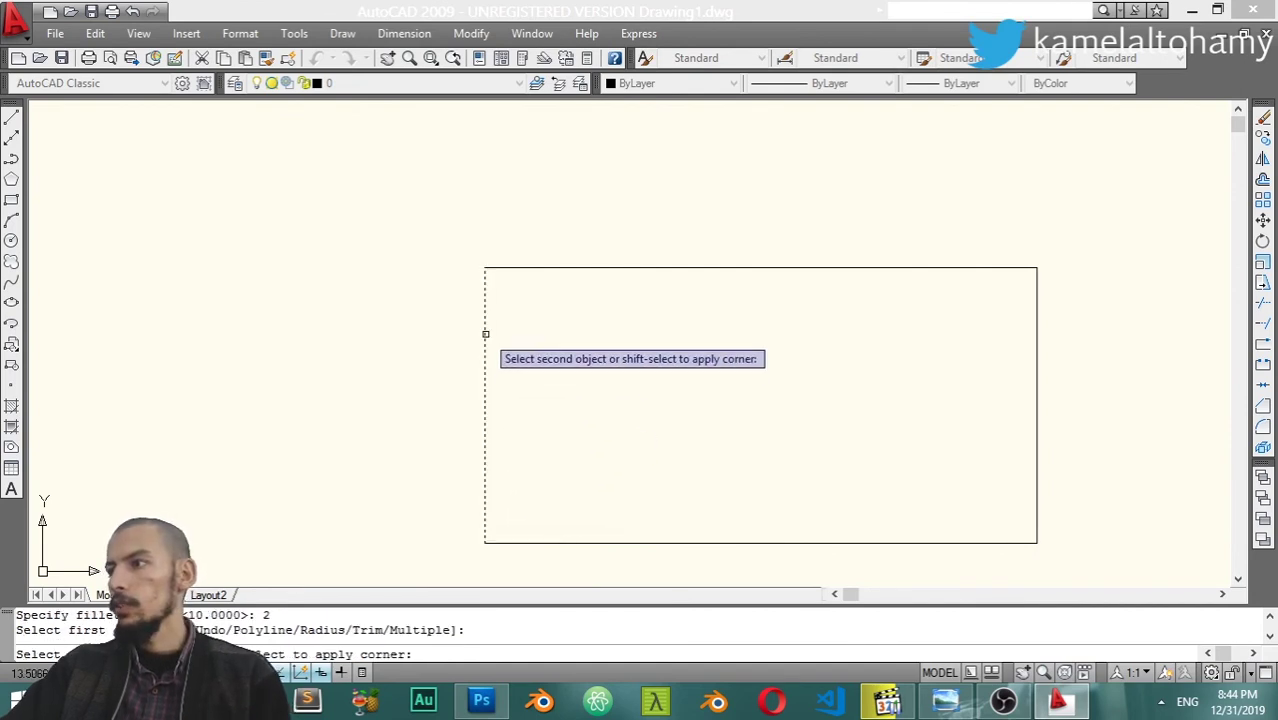
{"action": "left_click", "coordinate": [531, 268]}
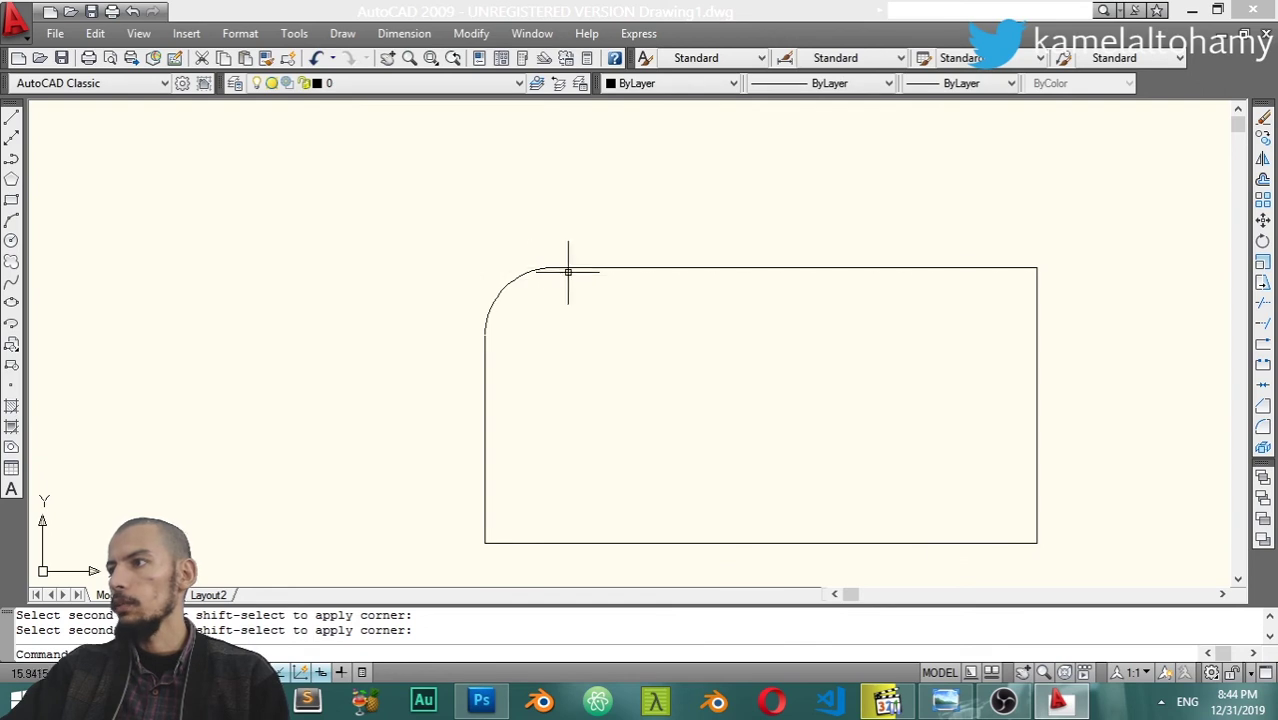
{"action": "key", "text": "Escape"}
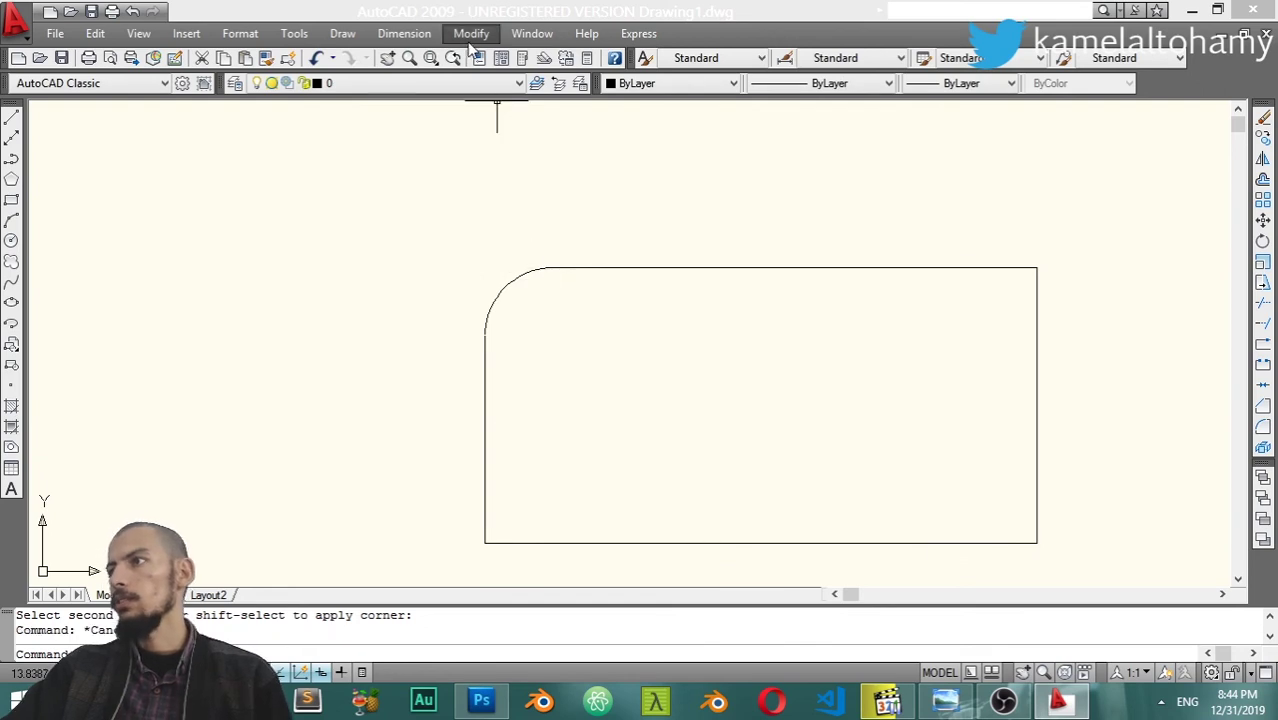
{"action": "left_click", "coordinate": [471, 33]}
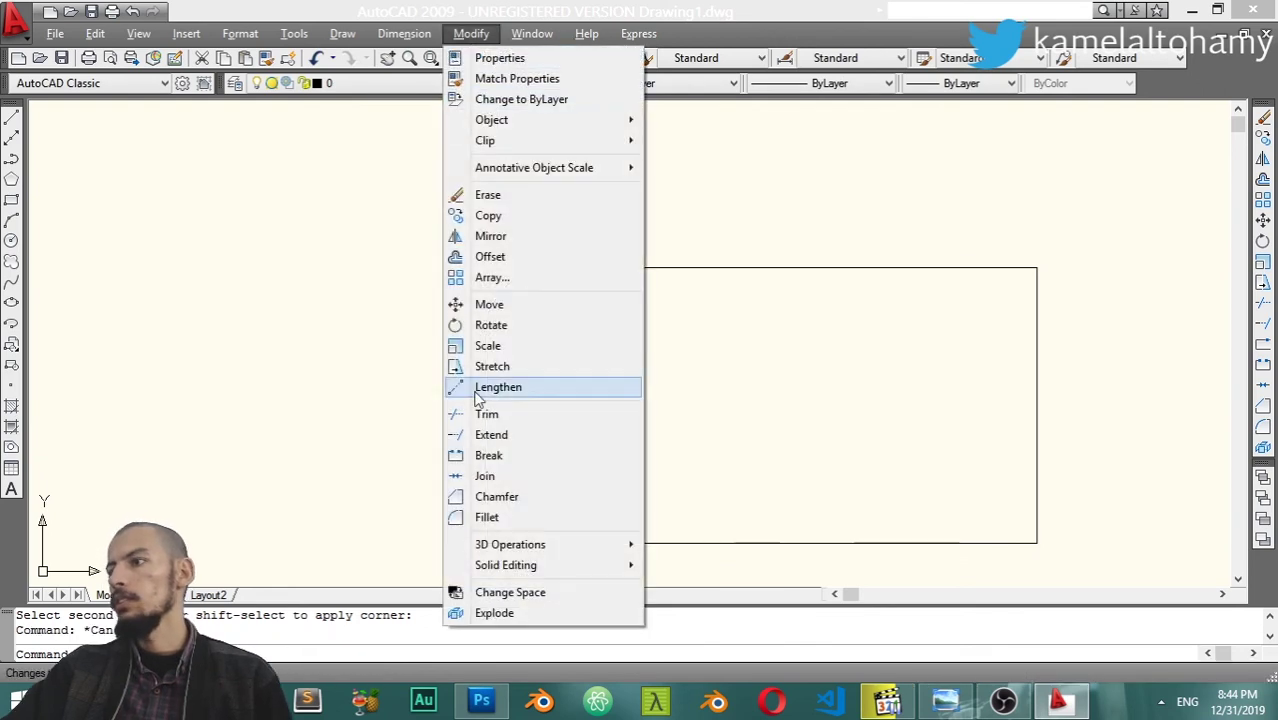
Chamfer the bottom-left corner with distances 1 and 2.2 on the left and bottom edges
{"action": "left_click", "coordinate": [476, 506]}
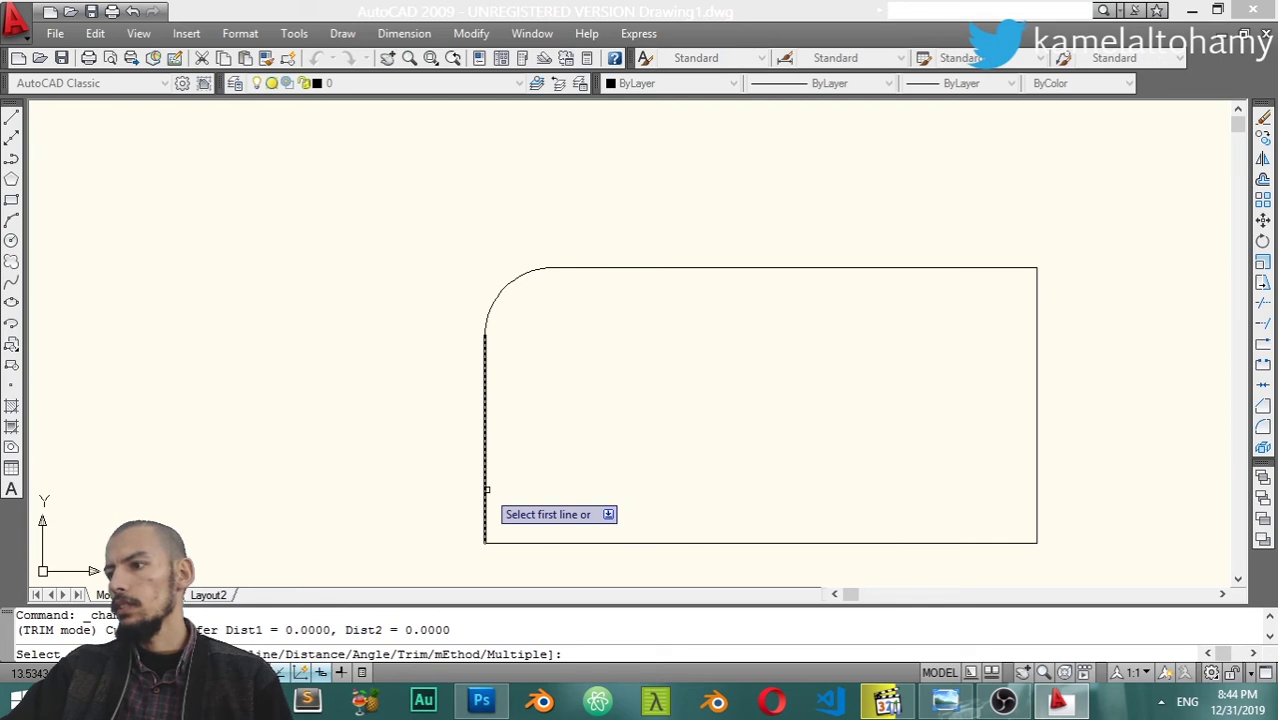
{"action": "type", "text": "D"}
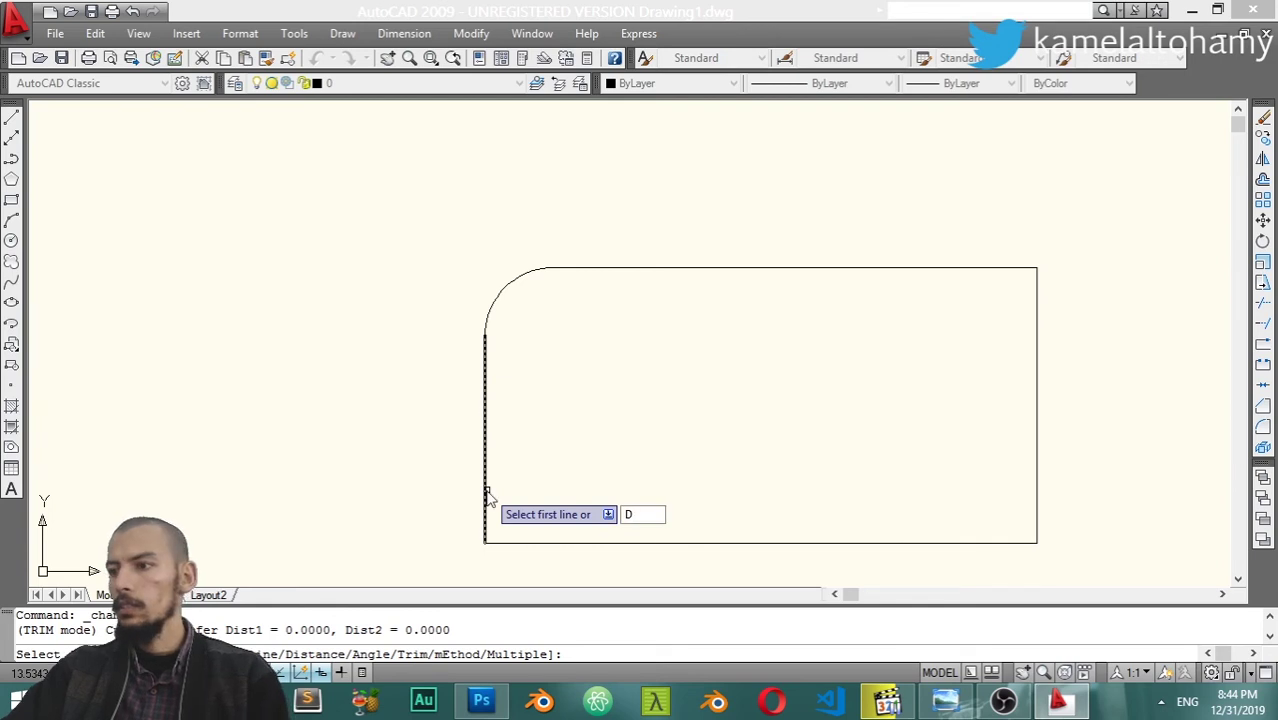
{"action": "key", "text": "Return"}
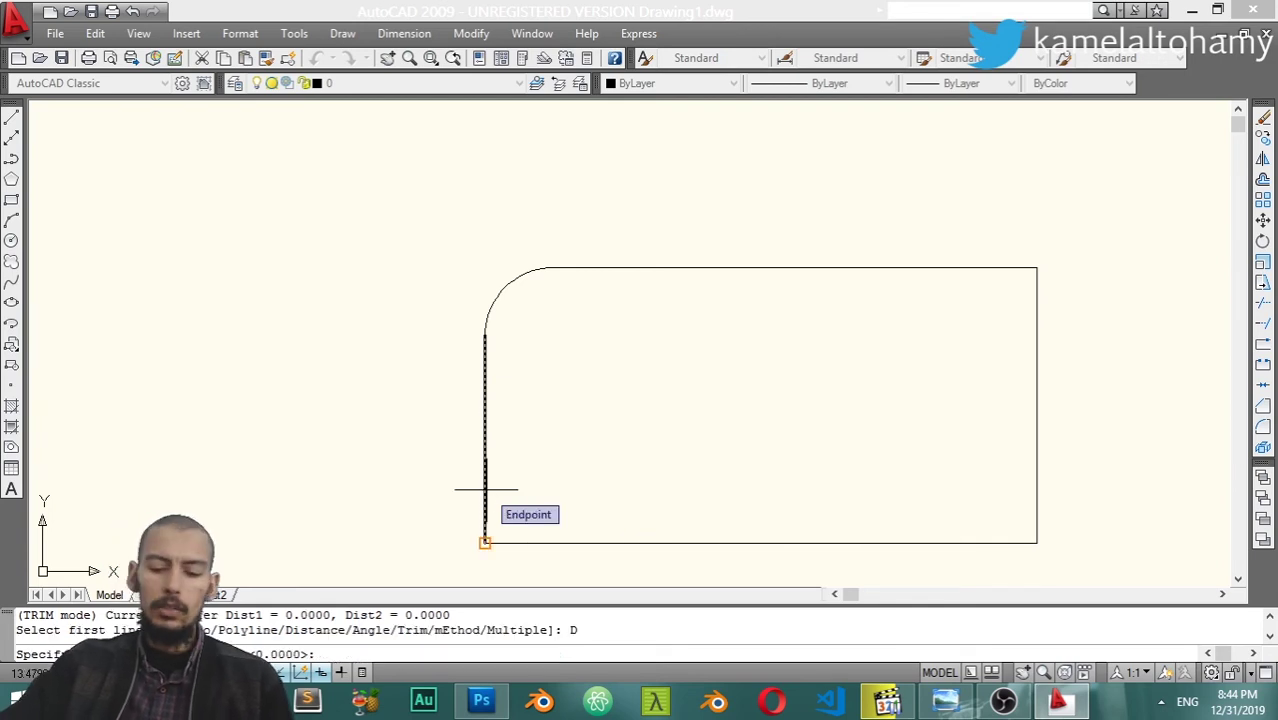
{"action": "type", "text": "1"}
{"action": "key", "text": "Return"}
{"action": "type", "text": "2.2"}
{"action": "key", "text": "Return"}
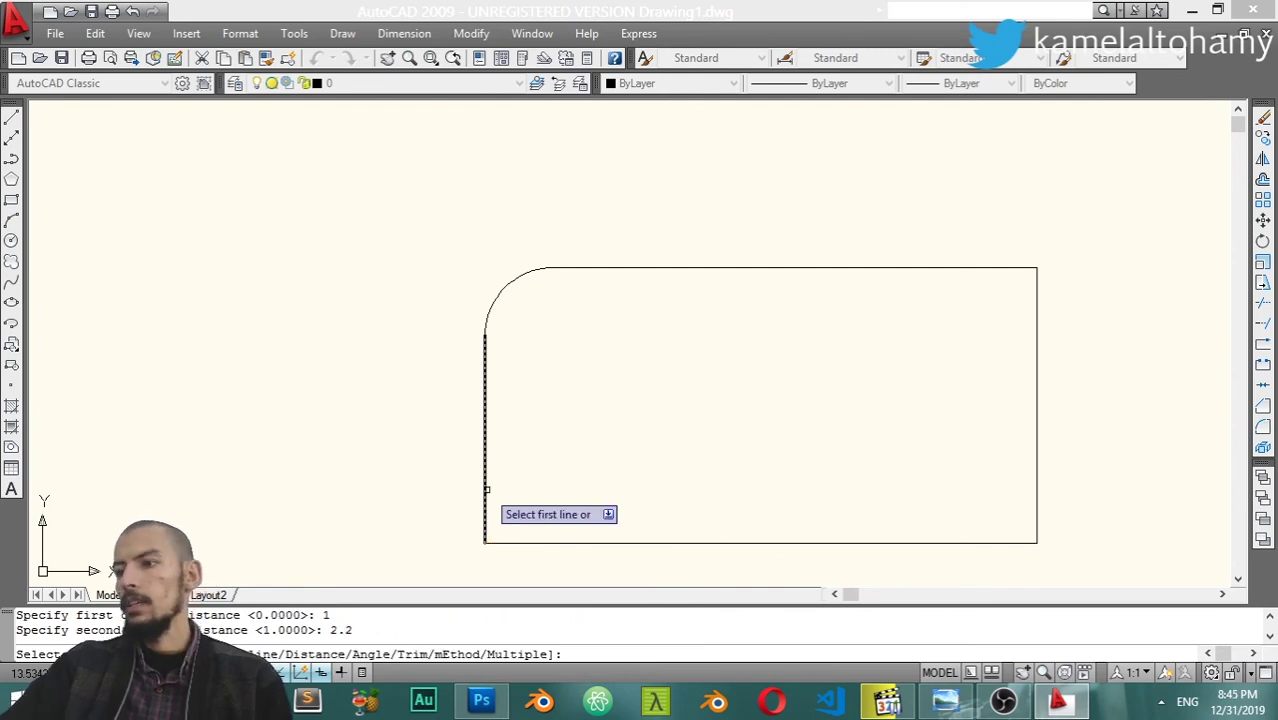
{"action": "left_click", "coordinate": [487, 489]}
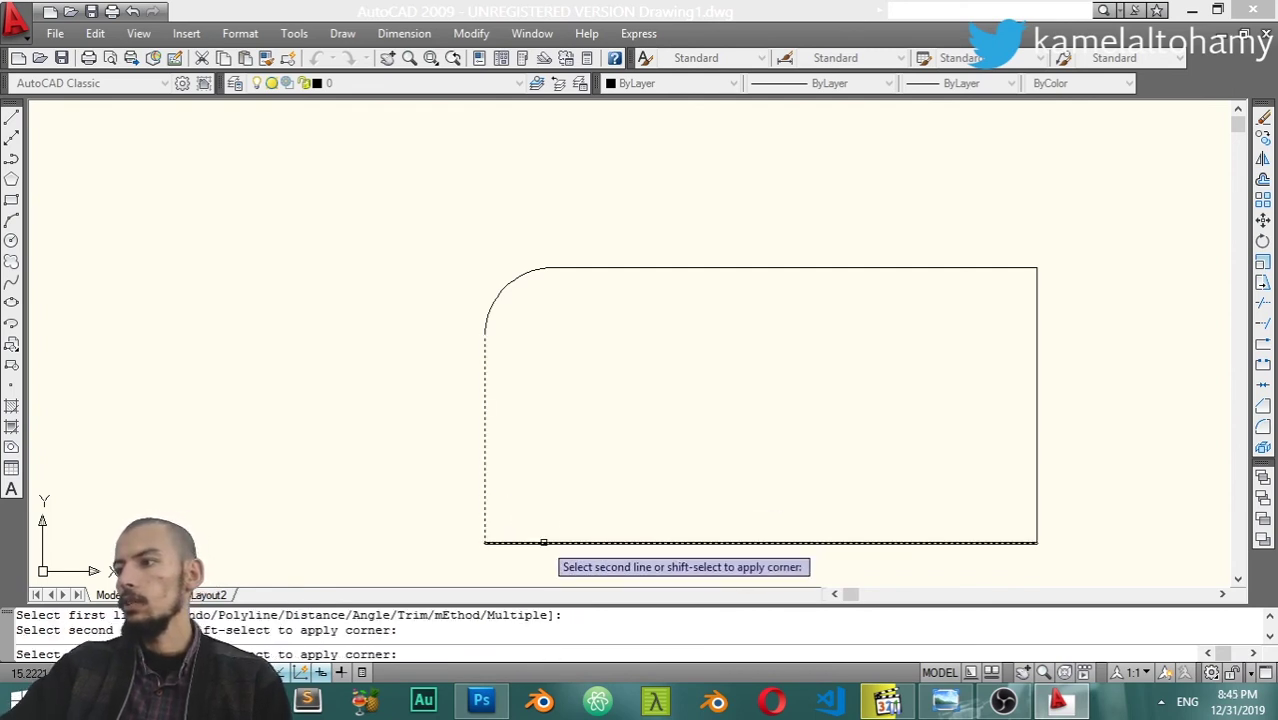
{"action": "left_click", "coordinate": [543, 542]}
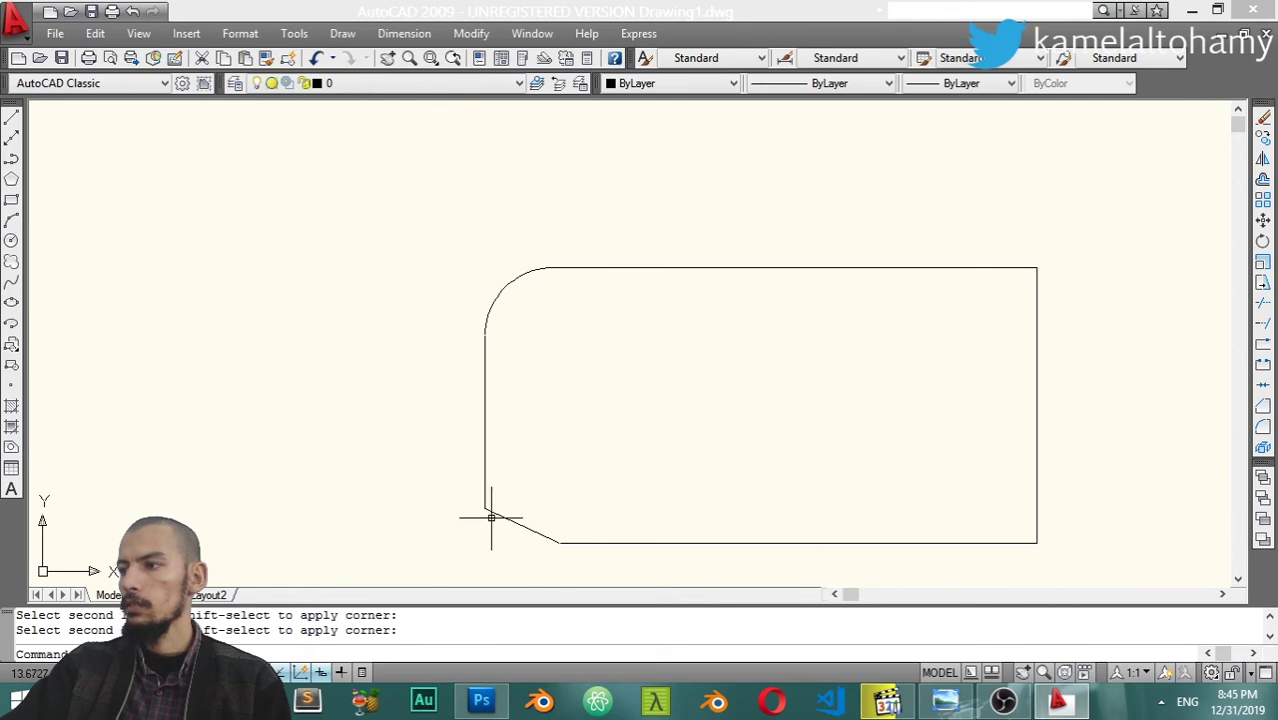
{"action": "left_click", "coordinate": [471, 33]}
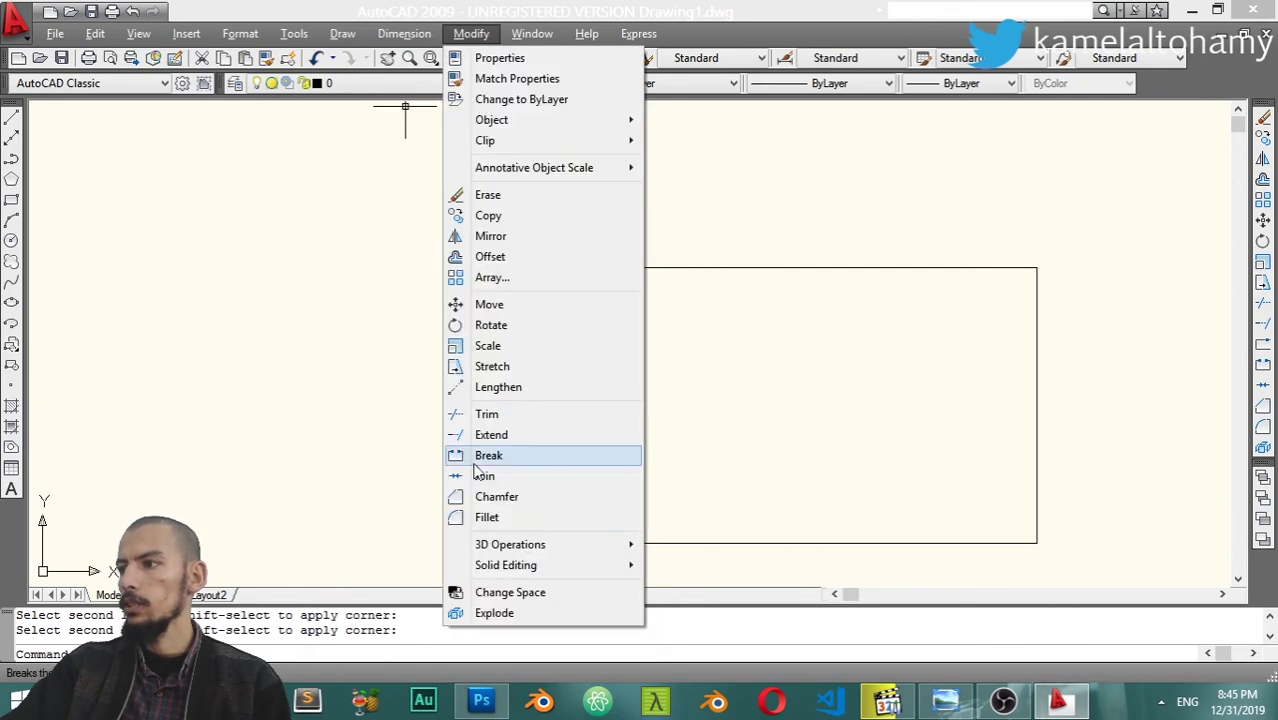
Chamfer the top-right corner with both distances 2.5, between the top and right edges
{"action": "left_click", "coordinate": [501, 505]}
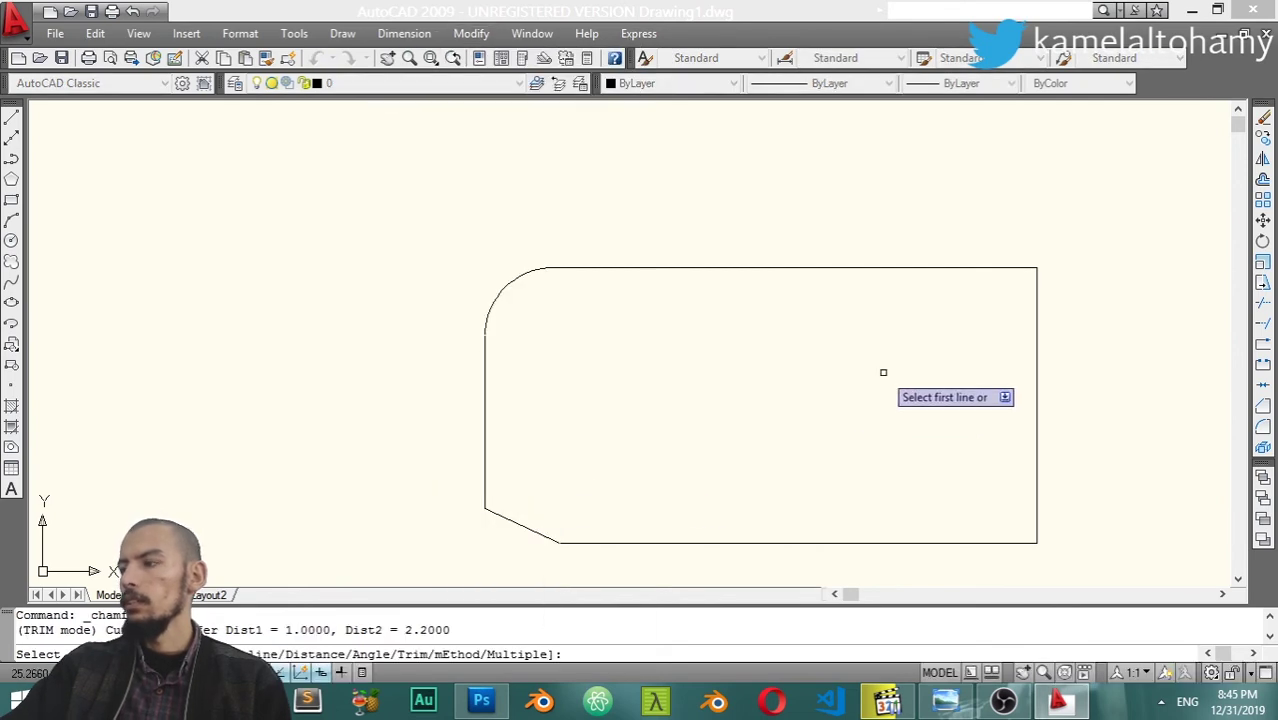
{"action": "type", "text": "D"}
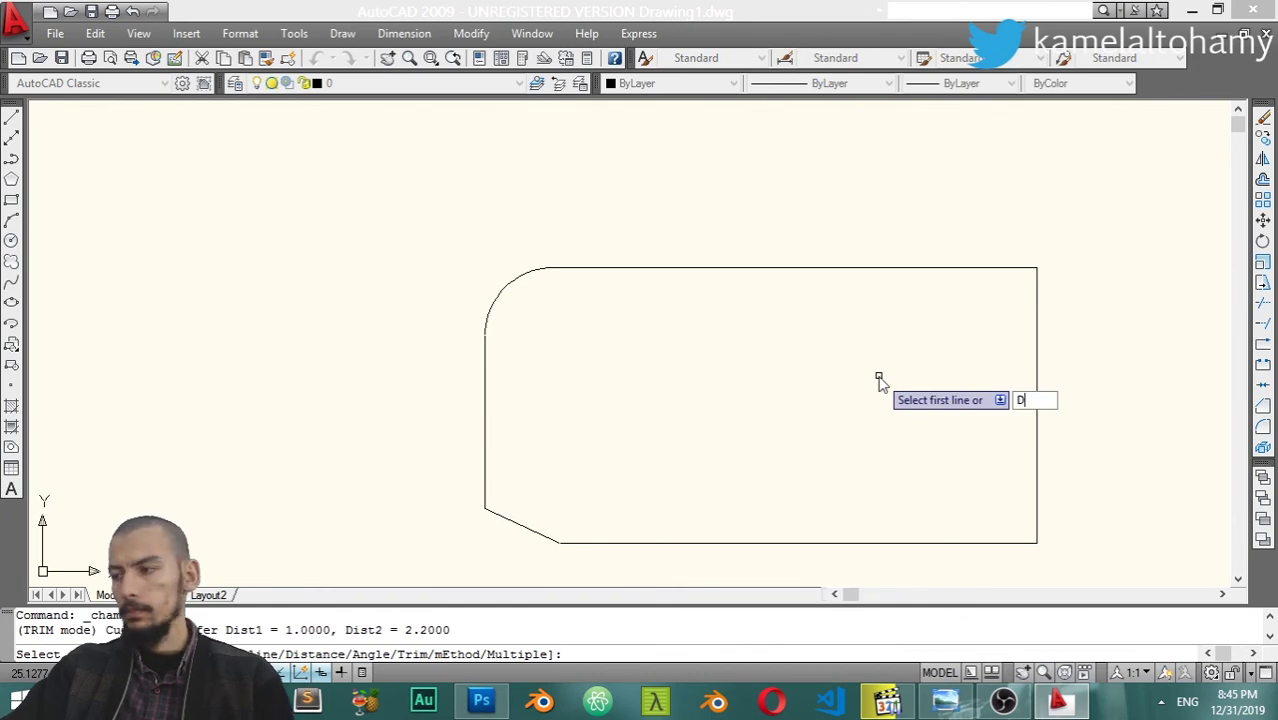
{"action": "key", "text": "Return"}
{"action": "type", "text": "2.5"}
{"action": "key", "text": "Return"}
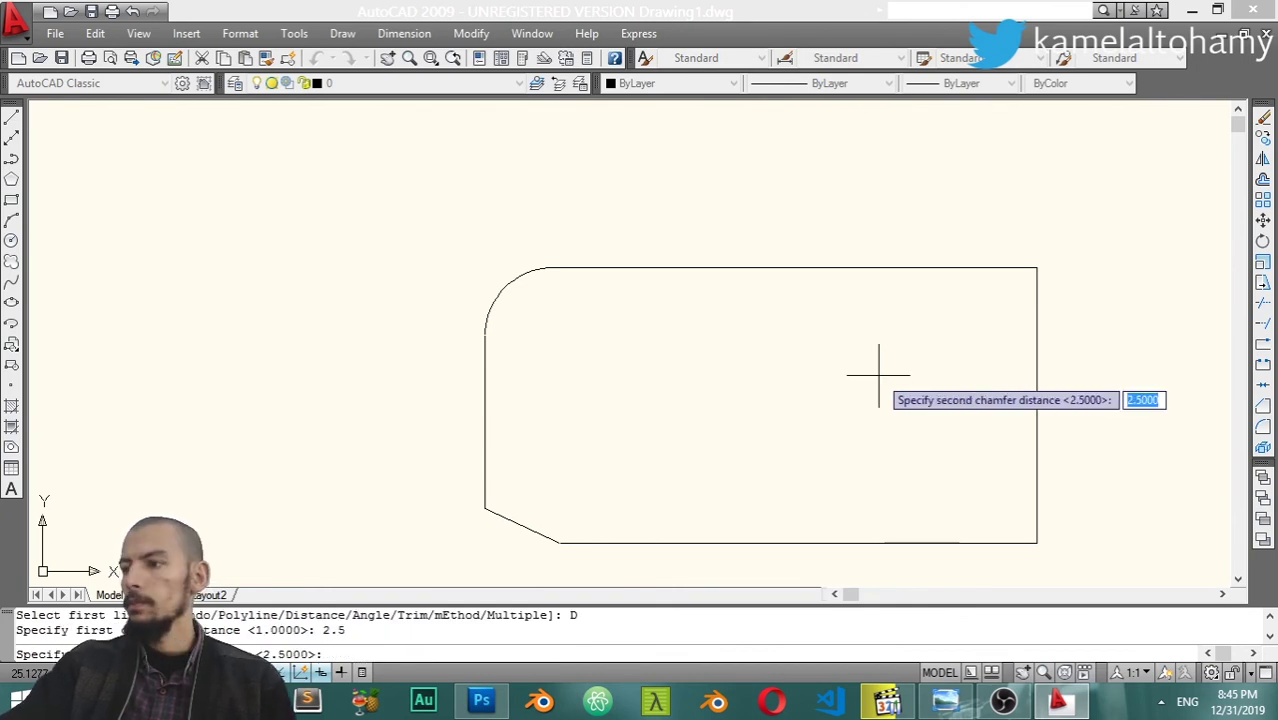
{"action": "type", "text": "2.5"}
{"action": "key", "text": "Return"}
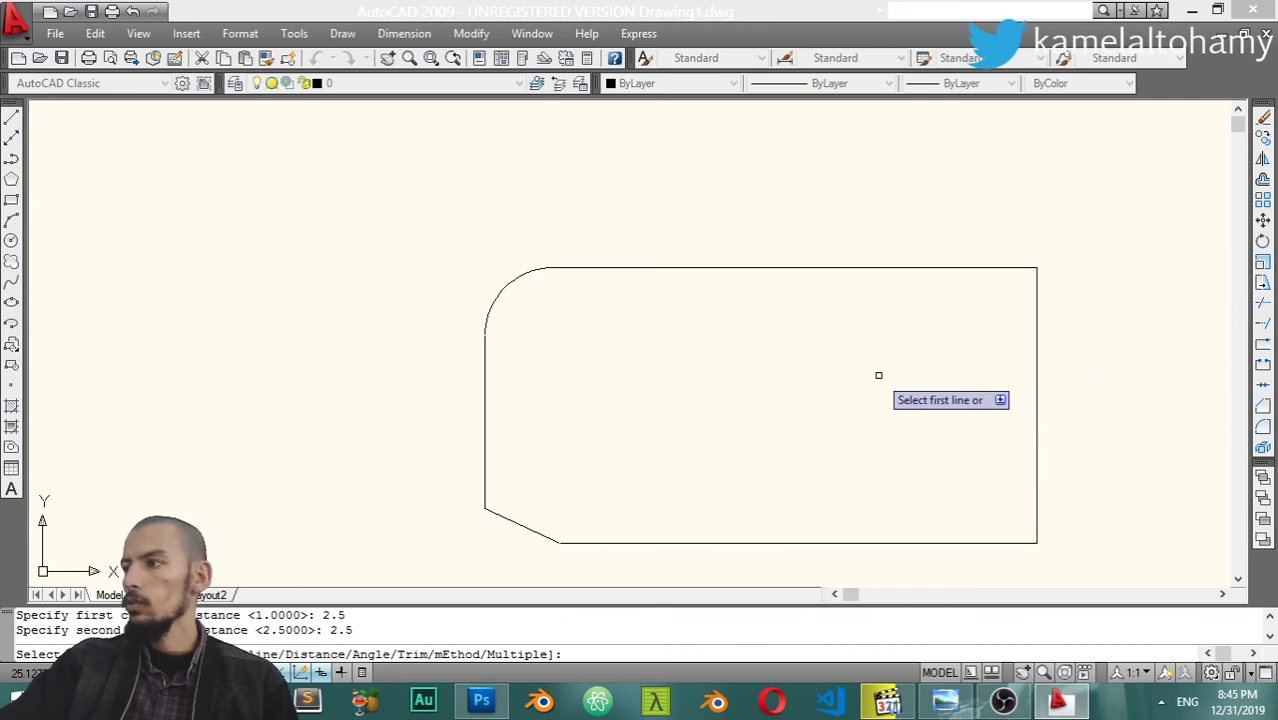
{"action": "left_click", "coordinate": [1005, 266]}
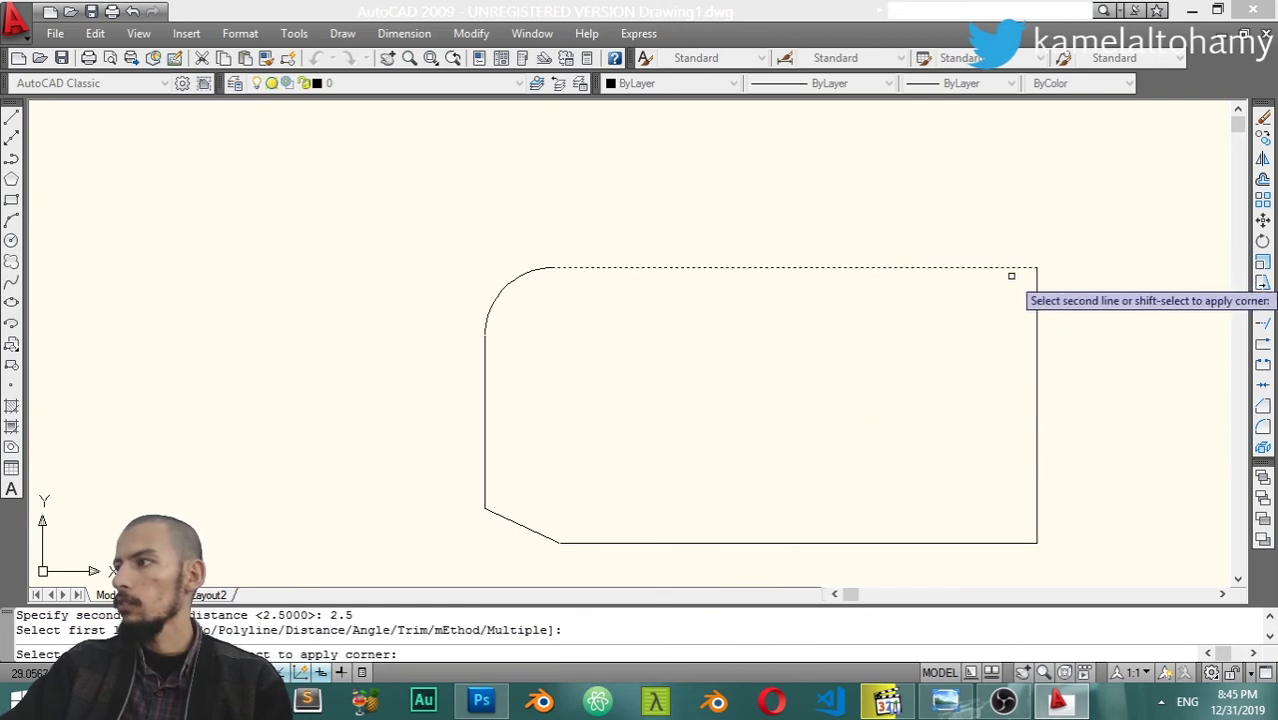
{"action": "left_click", "coordinate": [1036, 340]}
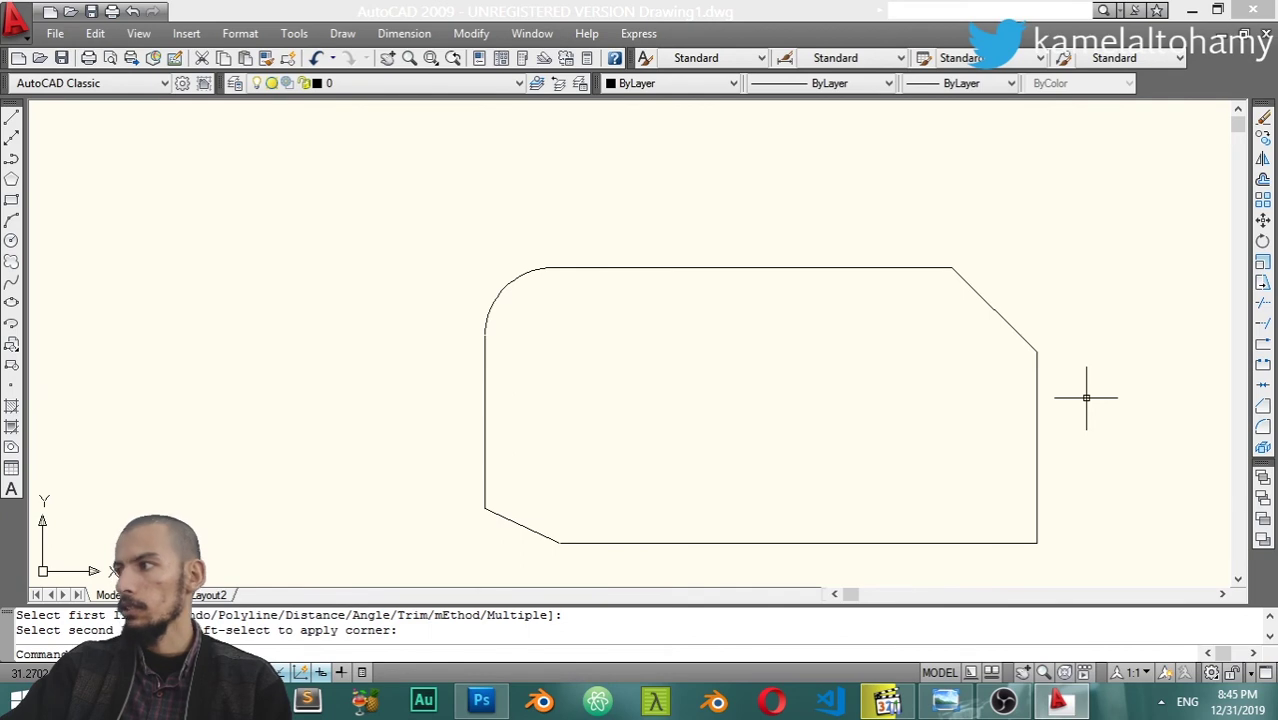
{"action": "left_click", "coordinate": [470, 34]}
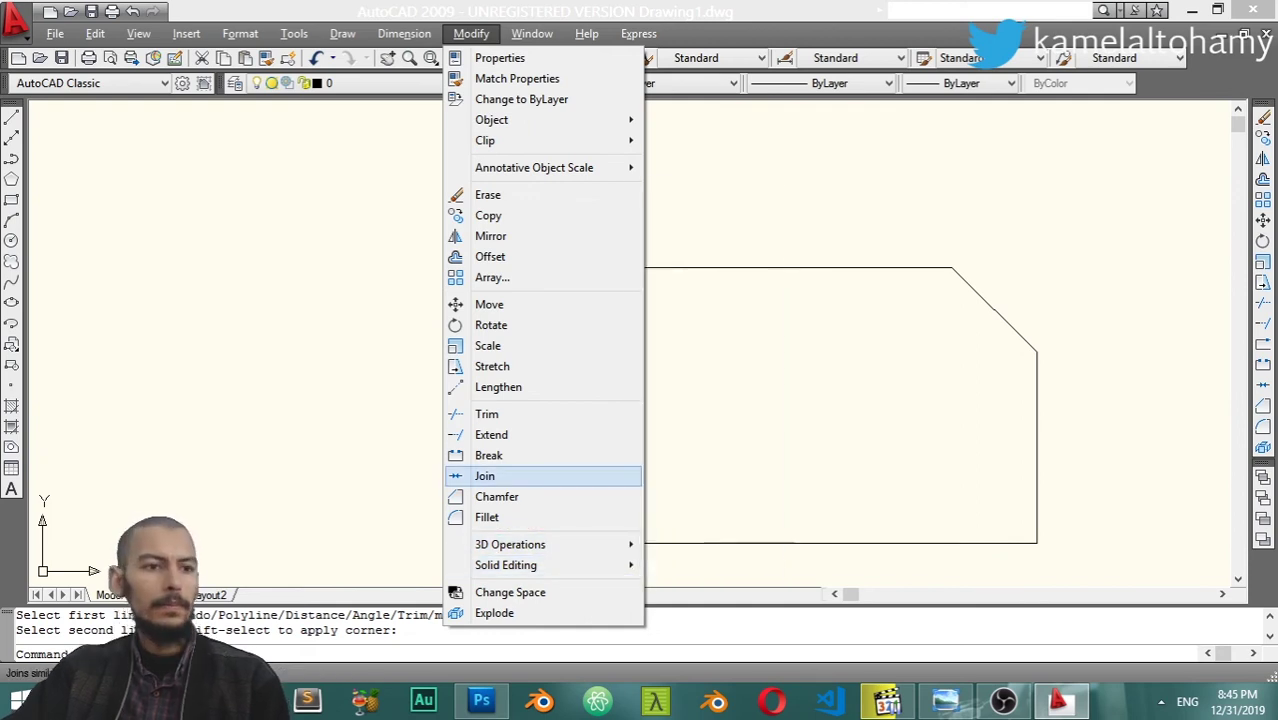
{"action": "left_click", "coordinate": [61, 465]}
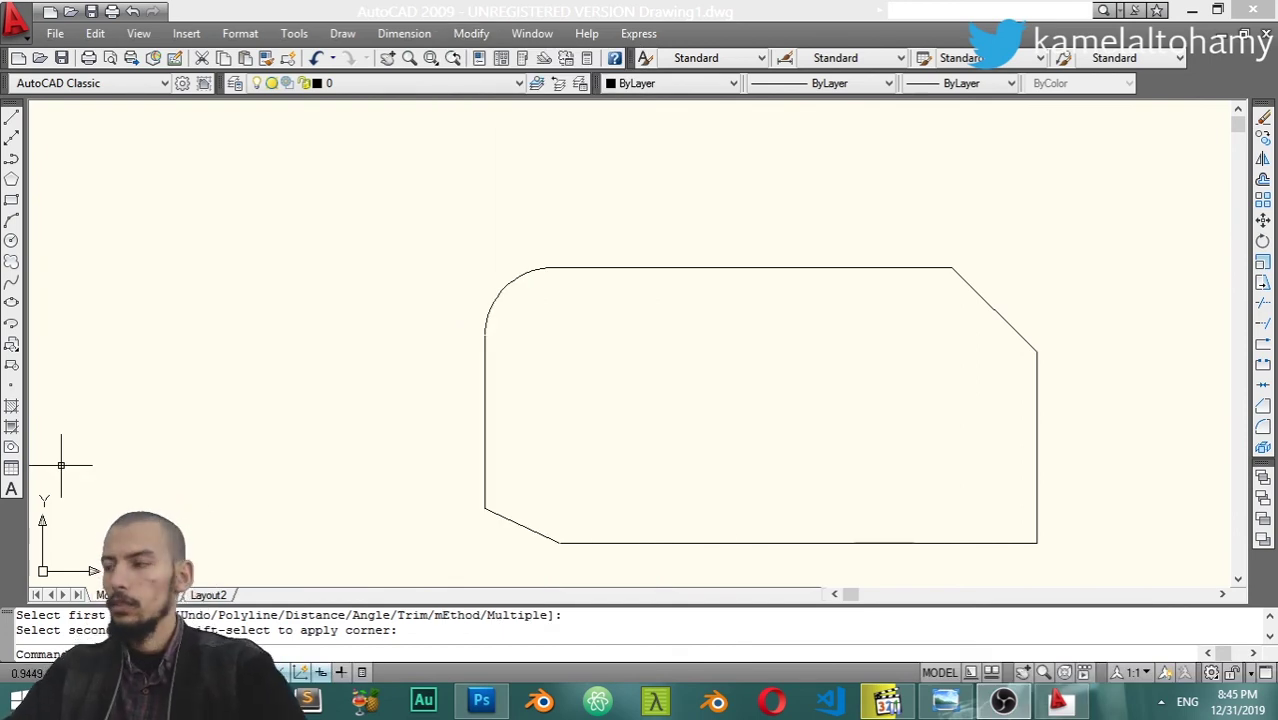
Switch to the 3D Modeling workspace and select the whole outline
{"action": "left_click", "coordinate": [1211, 675]}
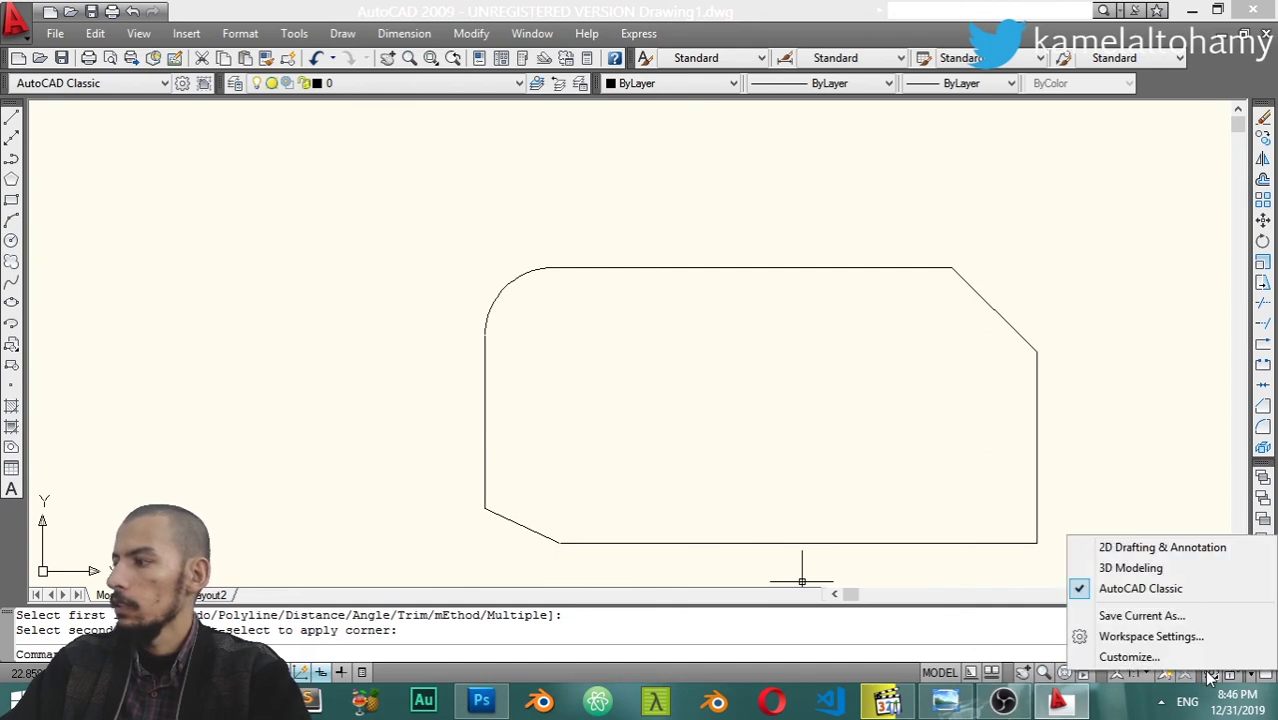
{"action": "left_click", "coordinate": [1131, 568]}
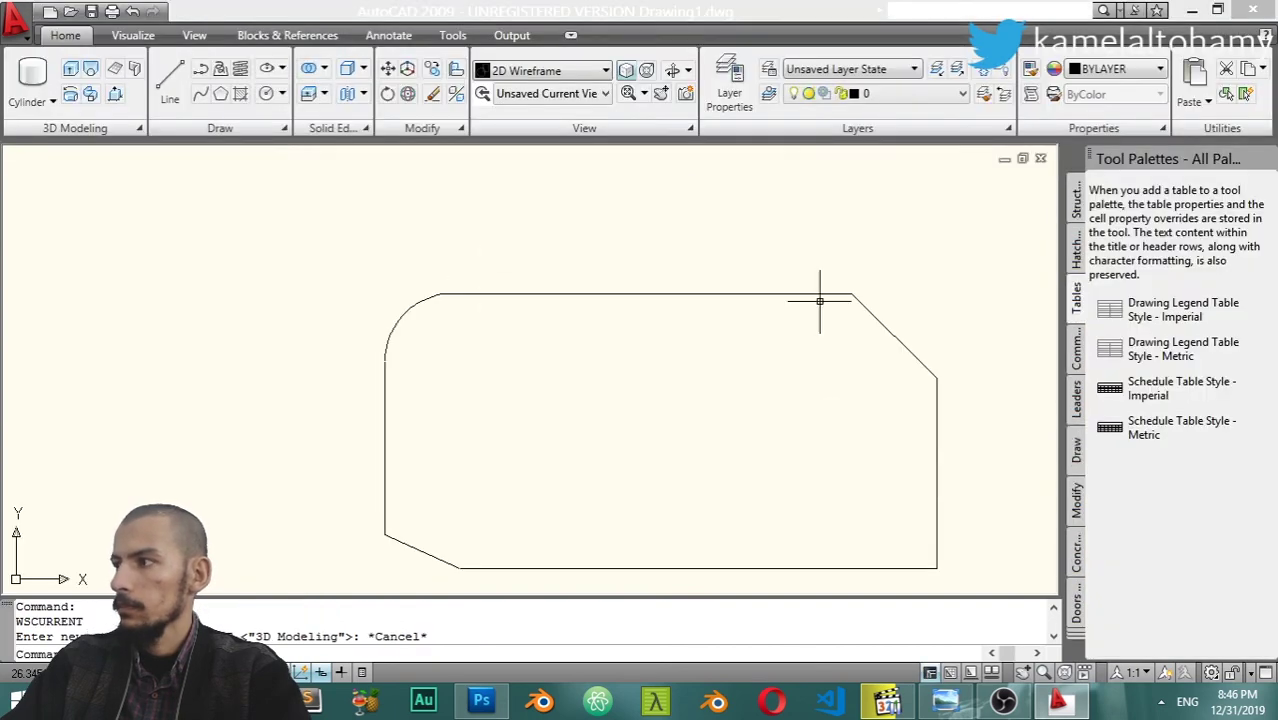
{"action": "left_click", "coordinate": [984, 274]}
{"action": "left_click", "coordinate": [301, 580]}
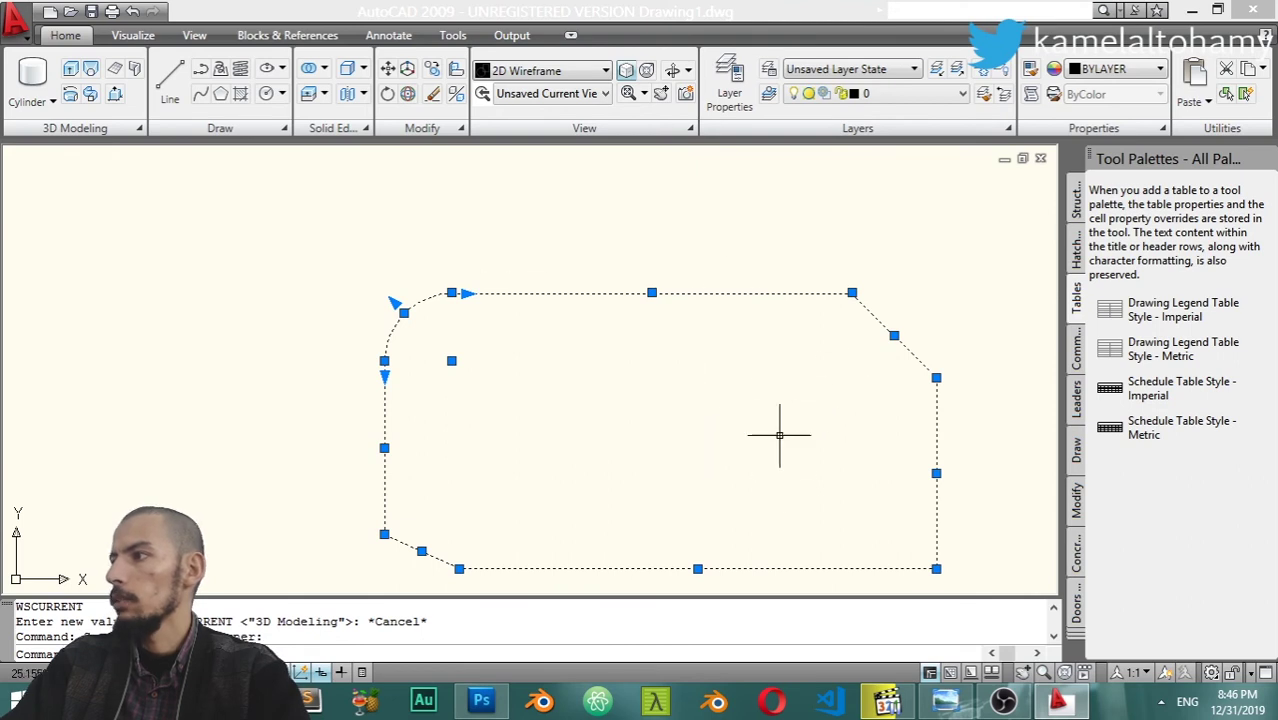
Apply the Conceptual visual style, orbit the view into 3D, and select the outline
{"action": "left_click", "coordinate": [578, 77]}
{"action": "left_click", "coordinate": [560, 180]}
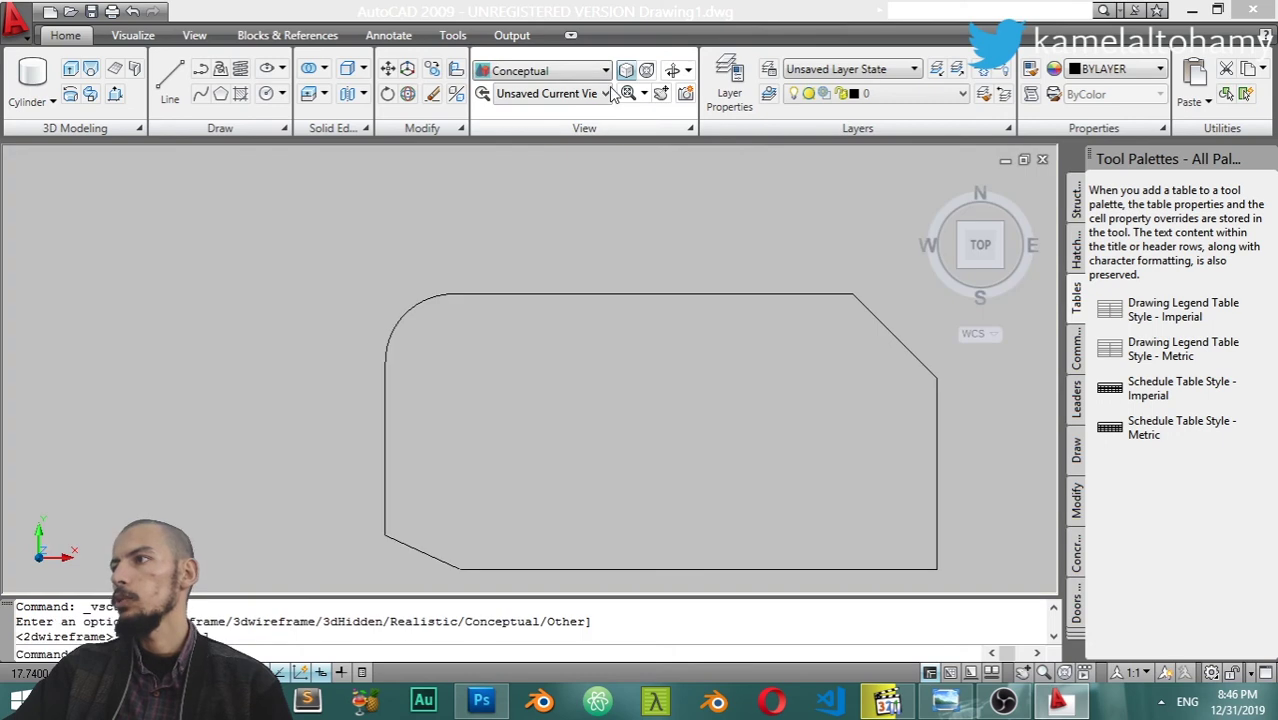
{"action": "left_click", "coordinate": [630, 70]}
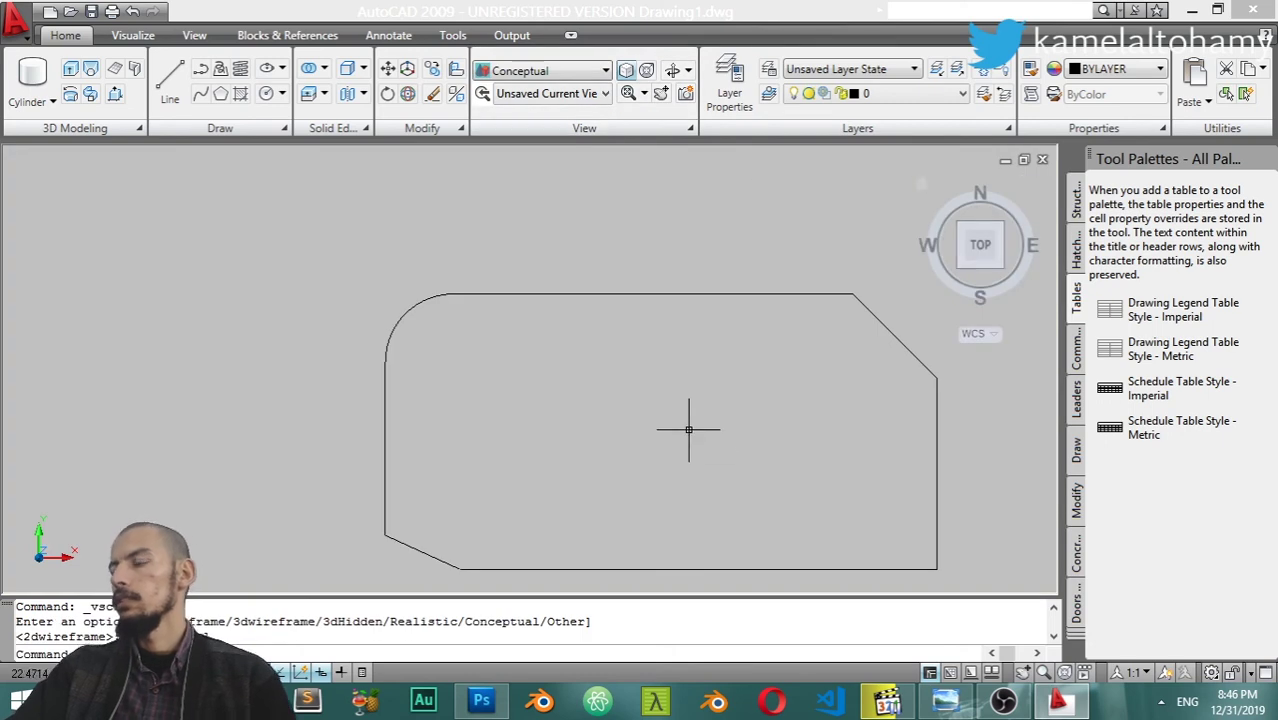
{"action": "middle_click_drag", "start_coordinate": [700, 449], "coordinate": [782, 357], "text": "shift"}
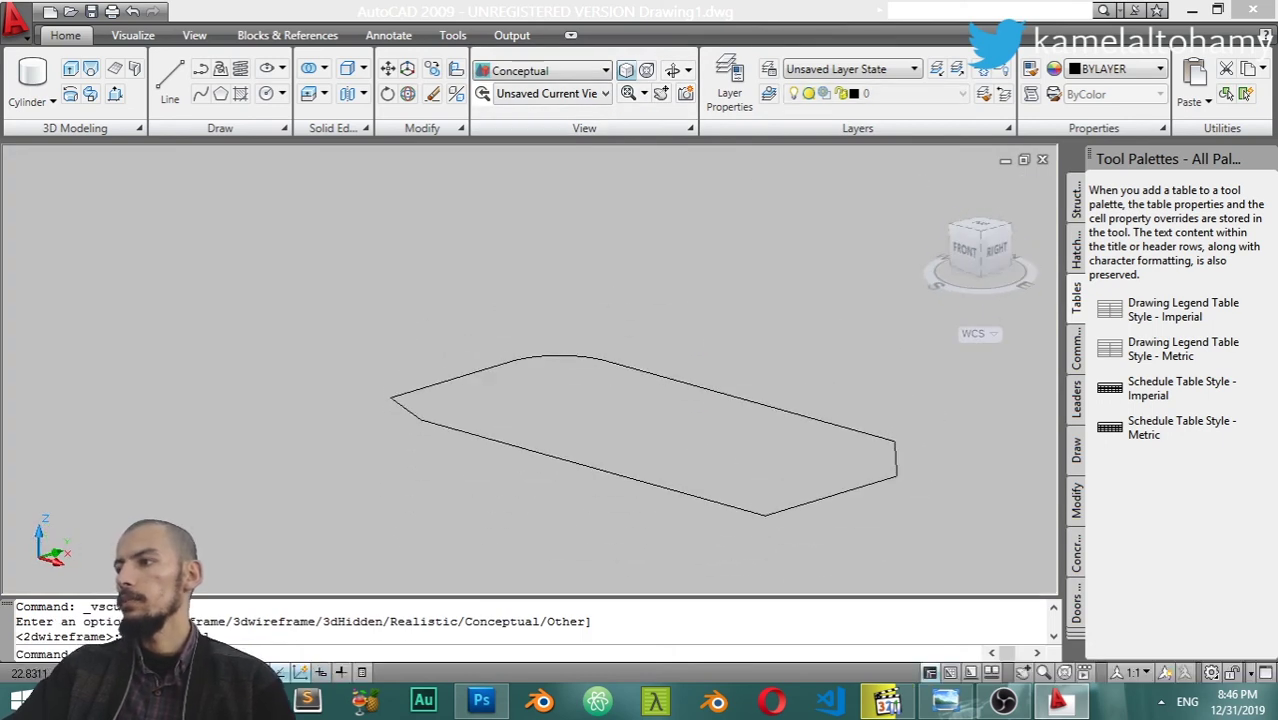
{"action": "left_click", "coordinate": [919, 370]}
{"action": "left_click", "coordinate": [386, 532]}
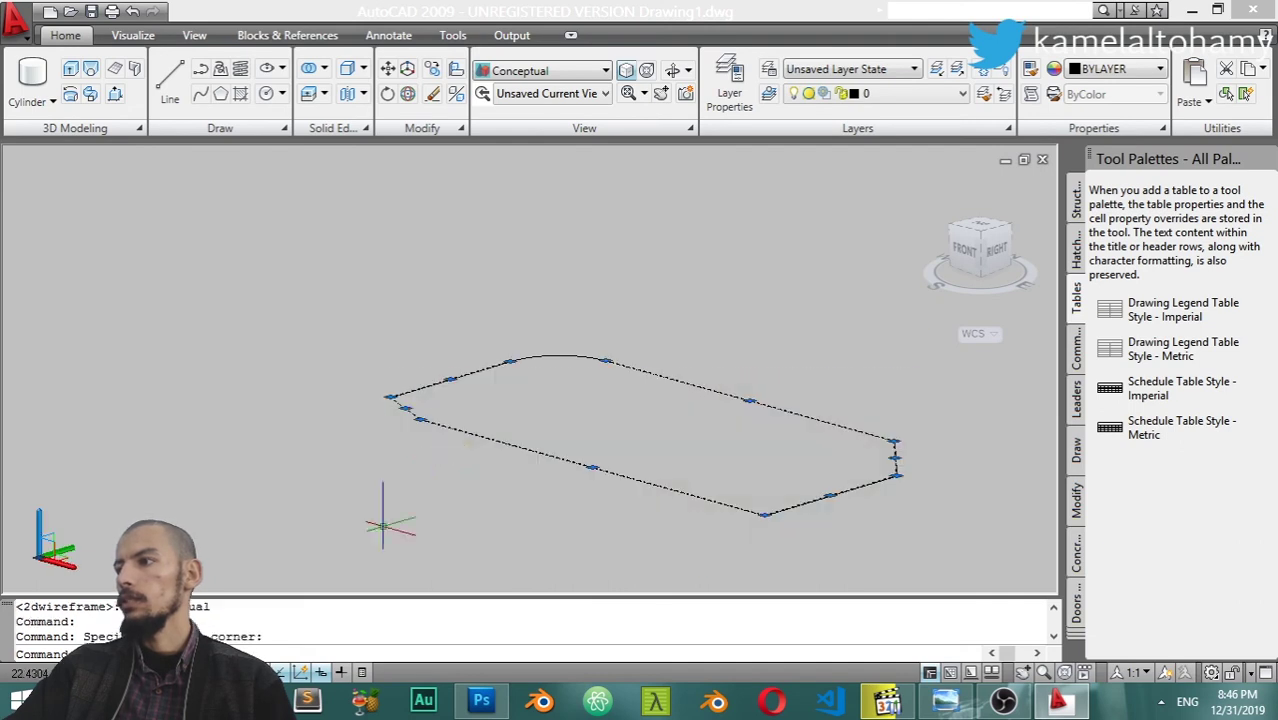
{"action": "left_click", "coordinate": [258, 304]}
{"action": "left_click", "coordinate": [816, 514]}
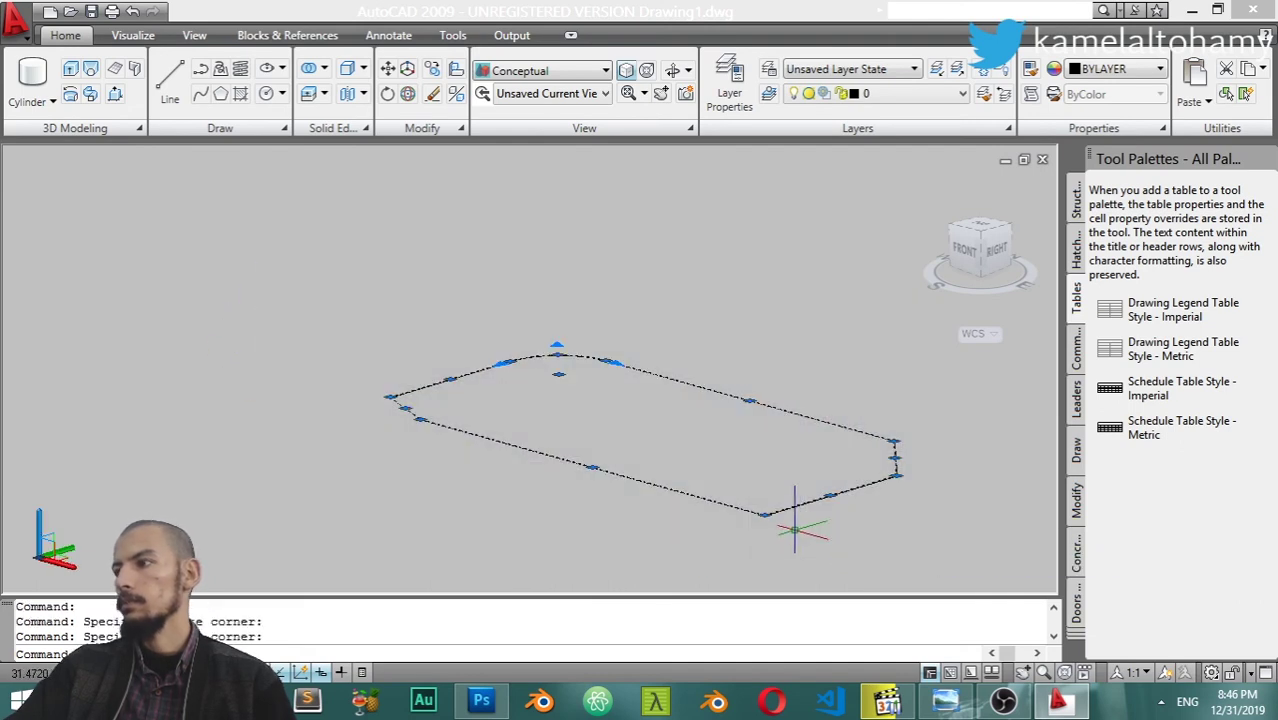
Extrude the chamfered, filleted outline 12 units upward into a tall walled shape
{"action": "left_click", "coordinate": [72, 70]}
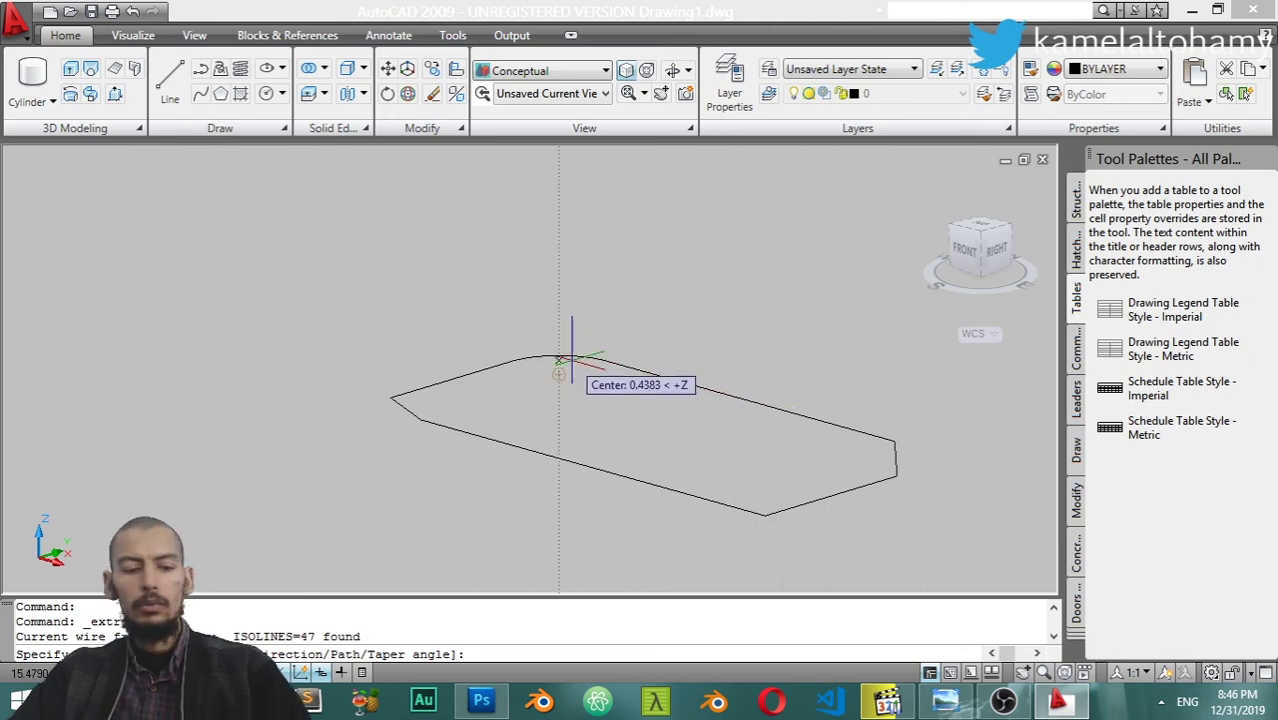
{"action": "type", "text": "12"}
{"action": "key", "text": "Return"}
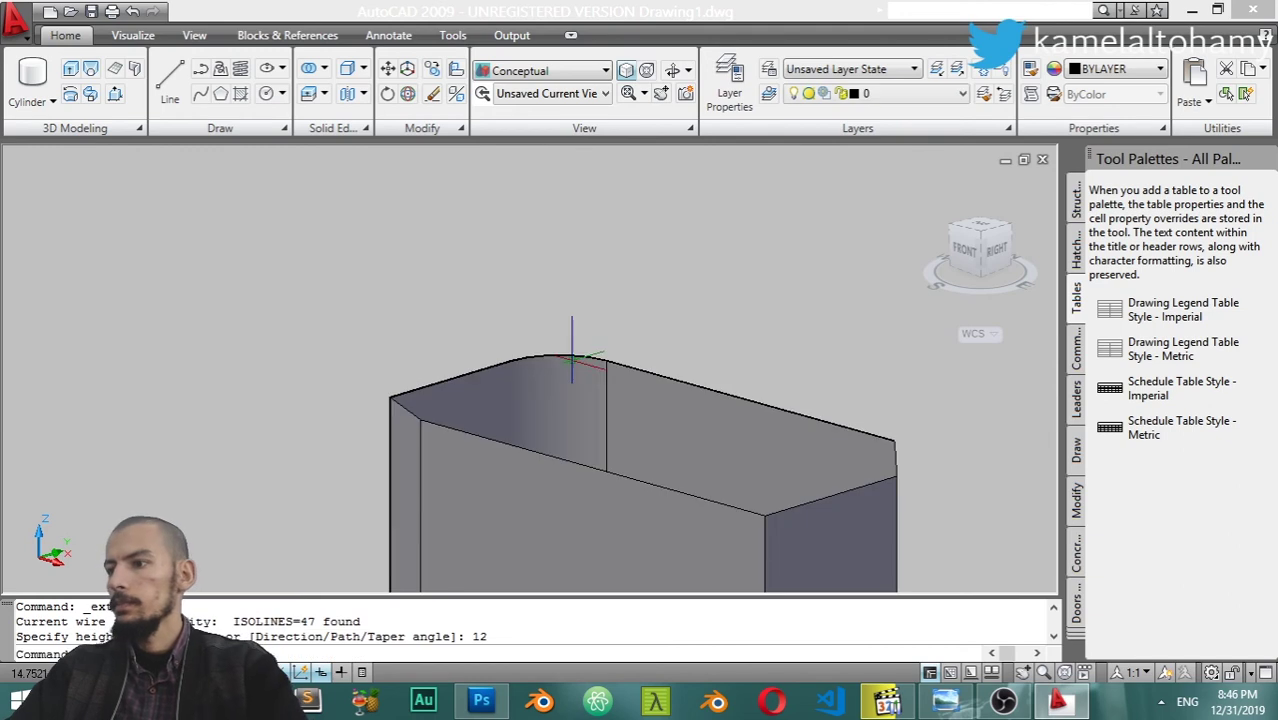
{"action": "scroll", "coordinate": [588, 425], "scroll_direction": "down", "scroll_amount": 2}
{"action": "scroll", "coordinate": [667, 468], "scroll_direction": "down", "scroll_amount": 3}
{"action": "scroll", "coordinate": [660, 470], "scroll_direction": "up", "scroll_amount": 3}
{"action": "scroll", "coordinate": [618, 419], "scroll_direction": "down", "scroll_amount": 1}
{"action": "scroll", "coordinate": [640, 295], "scroll_direction": "up", "scroll_amount": 1}
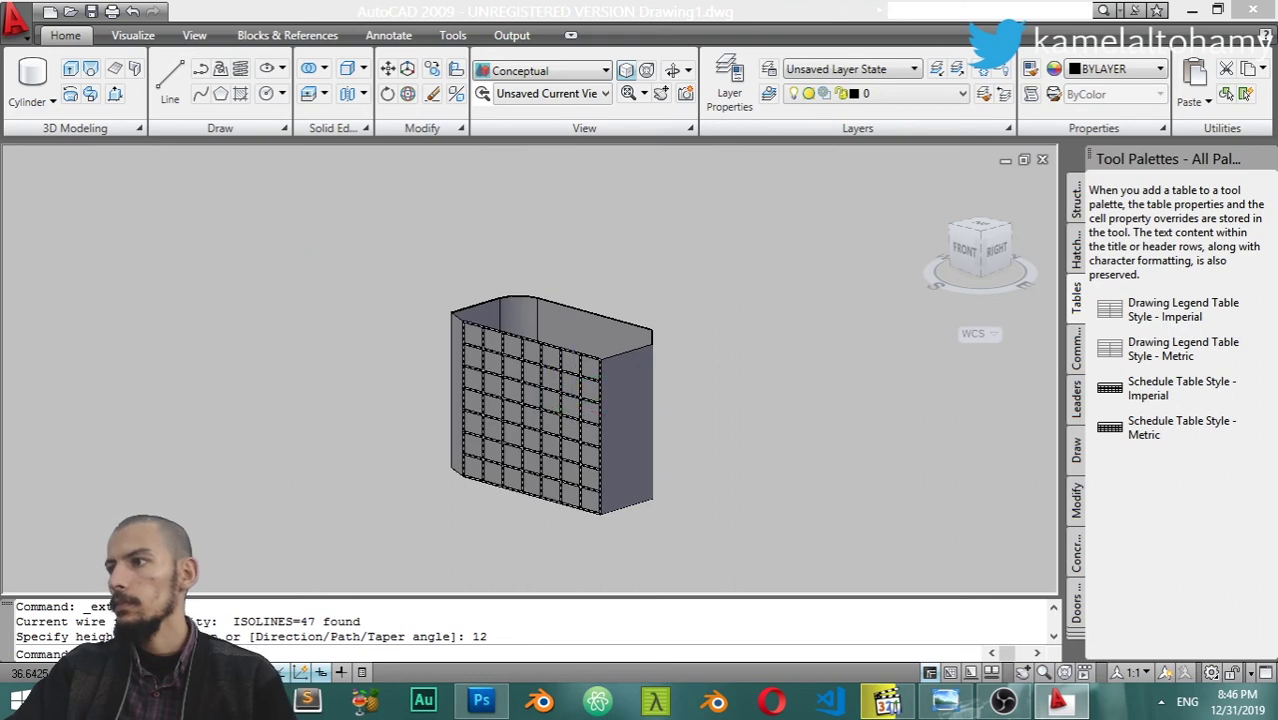
{"action": "scroll", "coordinate": [570, 385], "scroll_direction": "up", "scroll_amount": 4}
{"action": "scroll", "coordinate": [570, 375], "scroll_direction": "up", "scroll_amount": 1}
{"action": "type", "text": "c"}
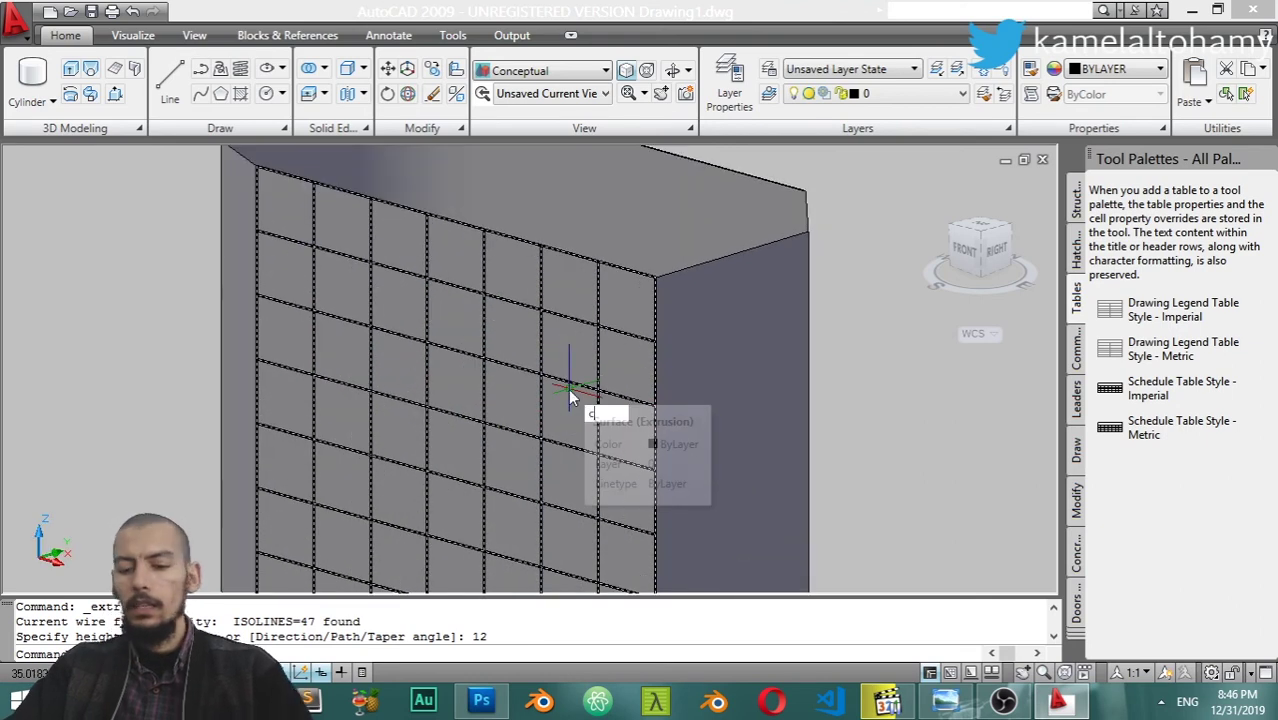
{"action": "key", "text": "Return"}
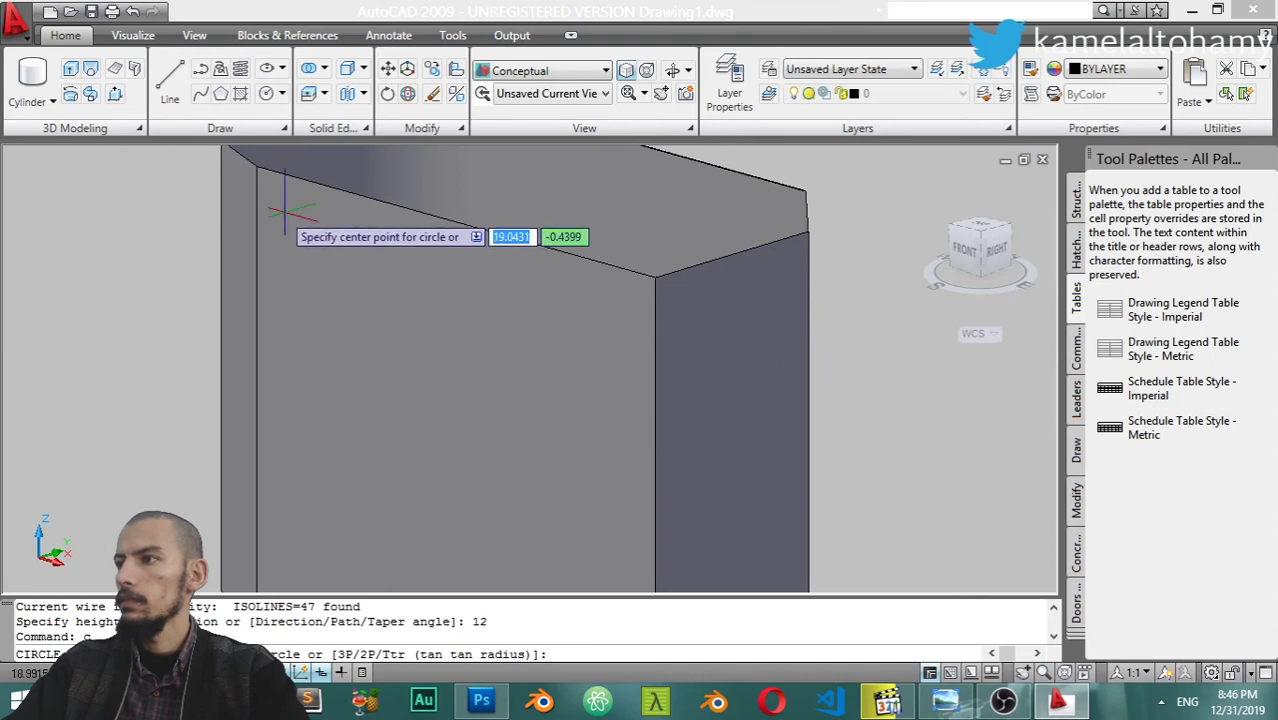
Draw a circle centred on the extrusion's rounded top-left corner, spanning its upper rim
{"action": "left_click", "coordinate": [258, 168]}
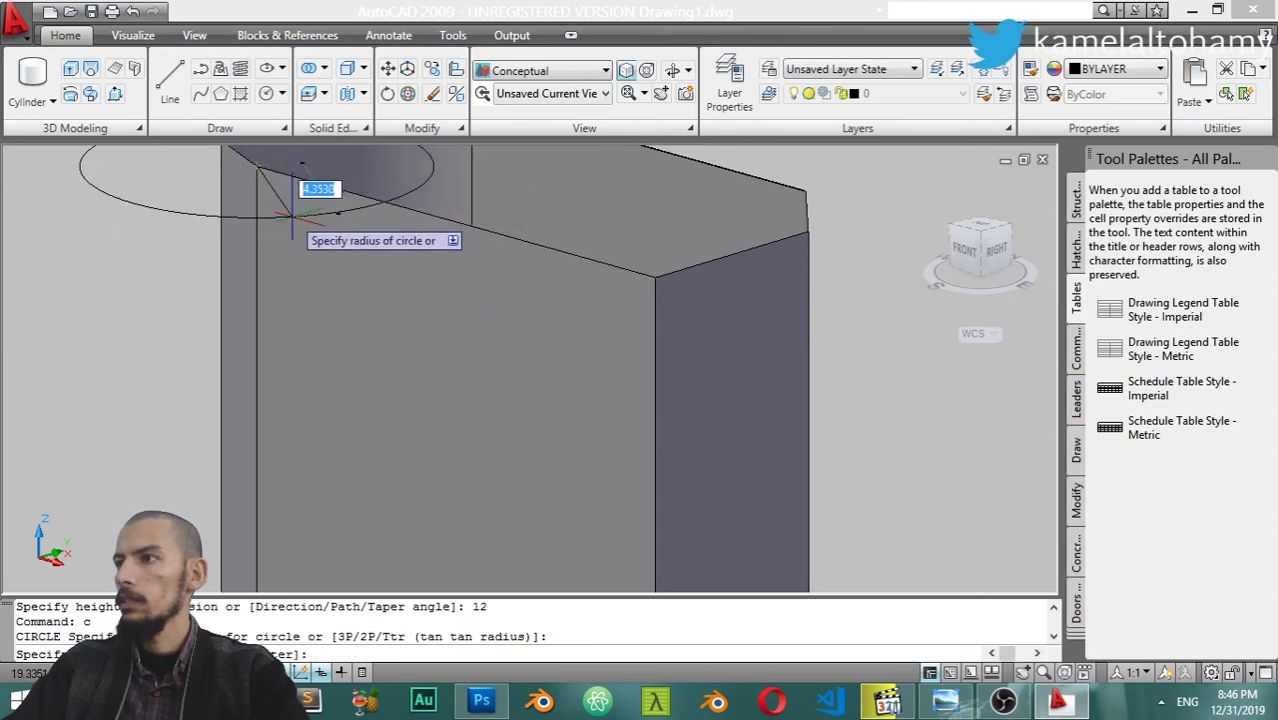
{"action": "left_click", "coordinate": [309, 212]}
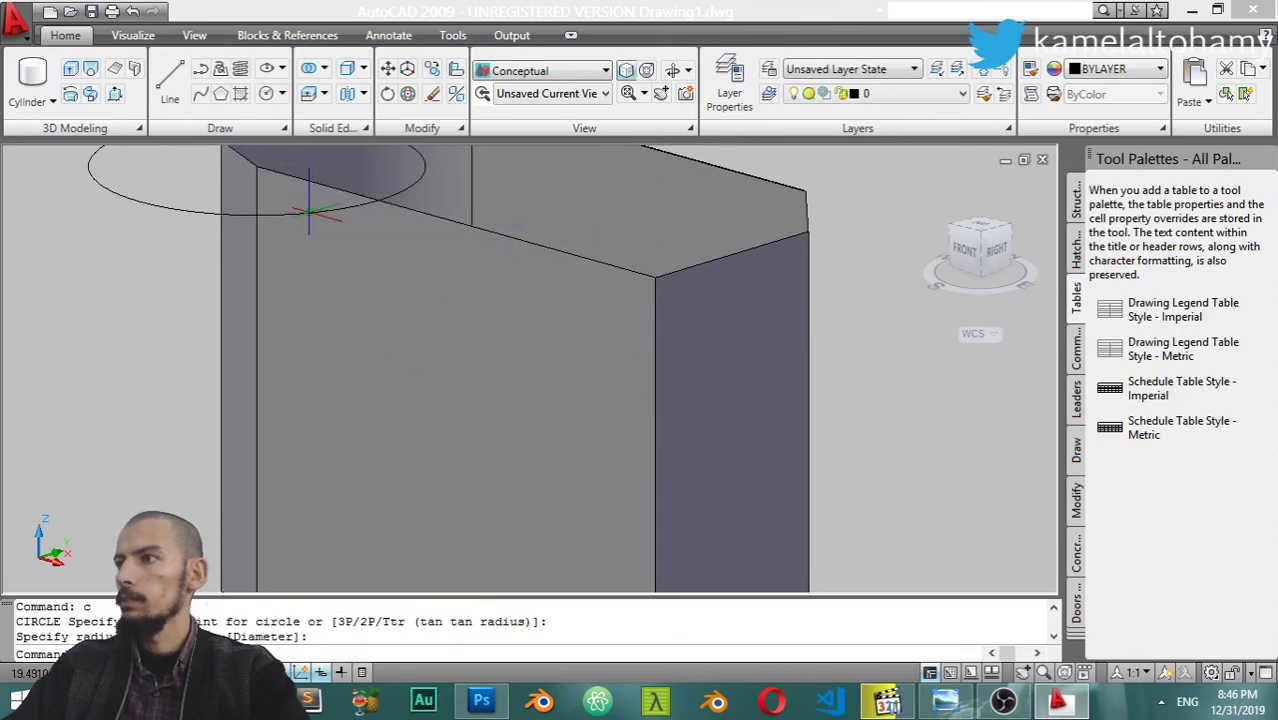
{"action": "scroll", "coordinate": [309, 212], "scroll_direction": "down", "scroll_amount": 2}
{"action": "left_click", "coordinate": [240, 158]}
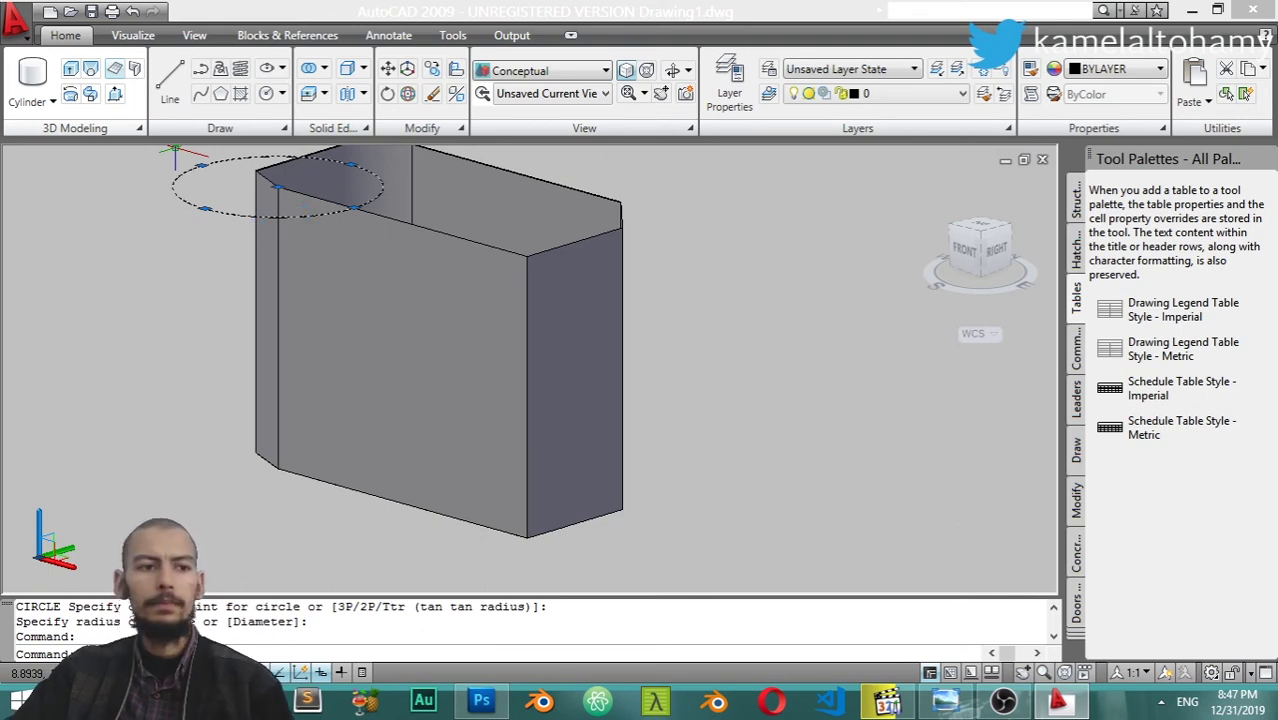
Extrude the corner circle 6 units into a cylinder, cancel the stray loft, and shift the model left
{"action": "left_click", "coordinate": [114, 68]}
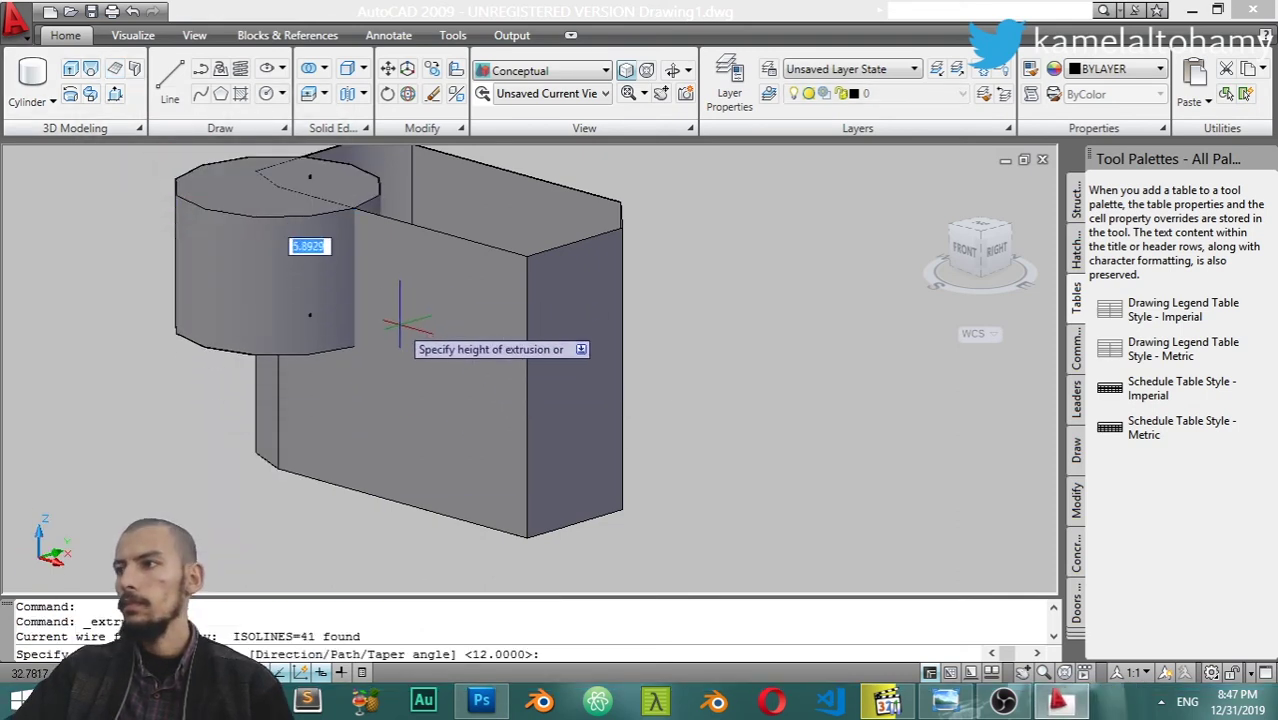
{"action": "type", "text": "6"}
{"action": "key", "text": "Return"}
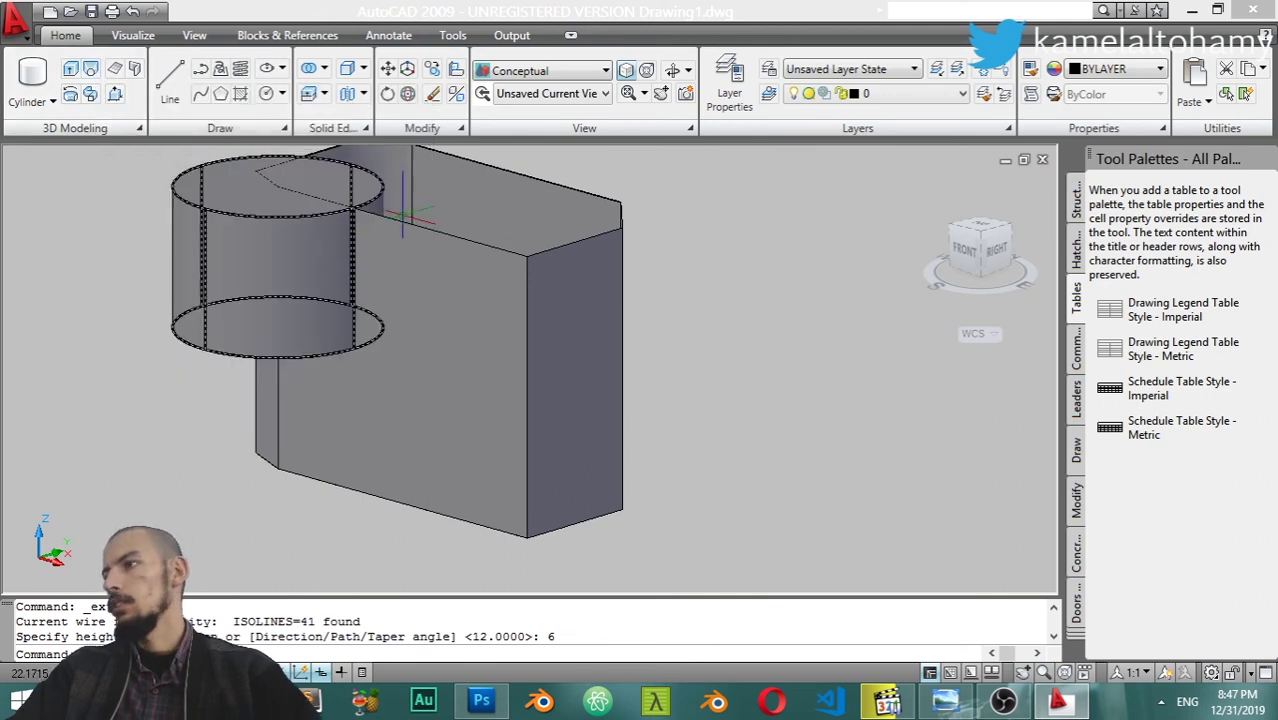
{"action": "key", "text": "Escape"}
{"action": "scroll", "coordinate": [784, 354], "scroll_direction": "down", "scroll_amount": 5}
{"action": "scroll", "coordinate": [784, 354], "scroll_direction": "up", "scroll_amount": 3}
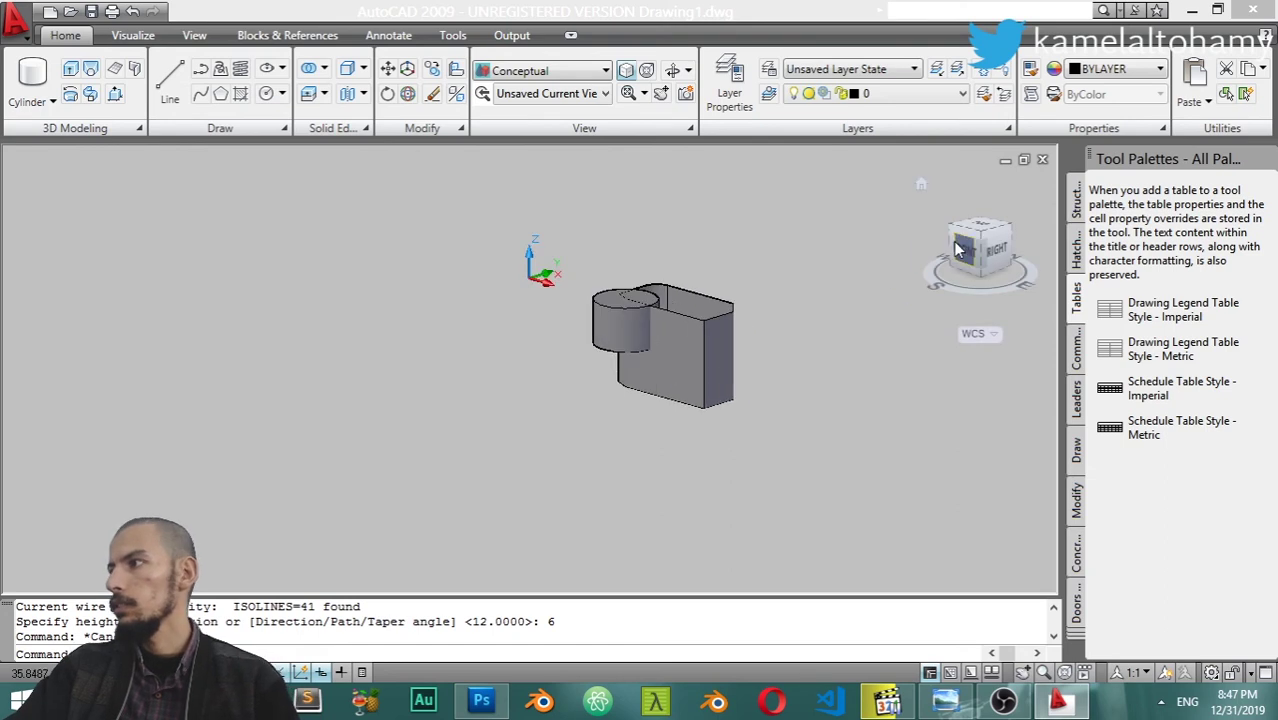
{"action": "middle_click_drag", "start_coordinate": [822, 365], "coordinate": [597, 360]}
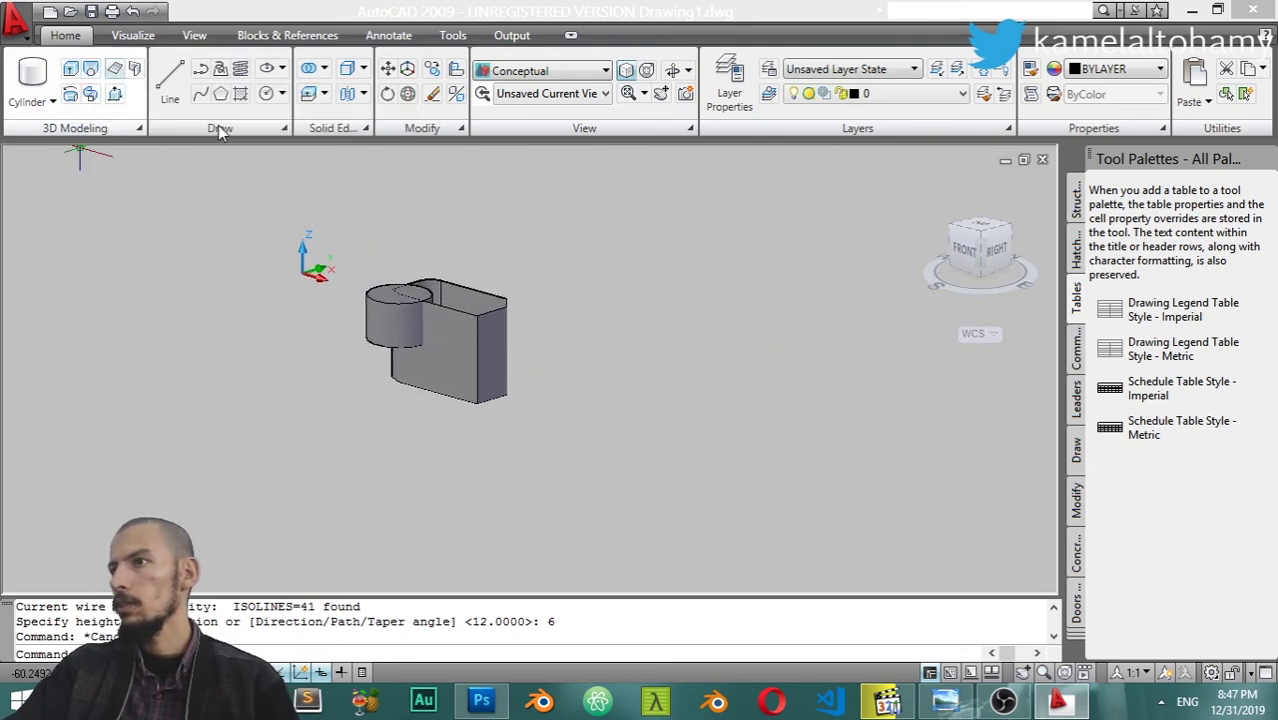
Switch to top view and draw a small circle just right of the model
{"action": "left_click", "coordinate": [991, 228]}
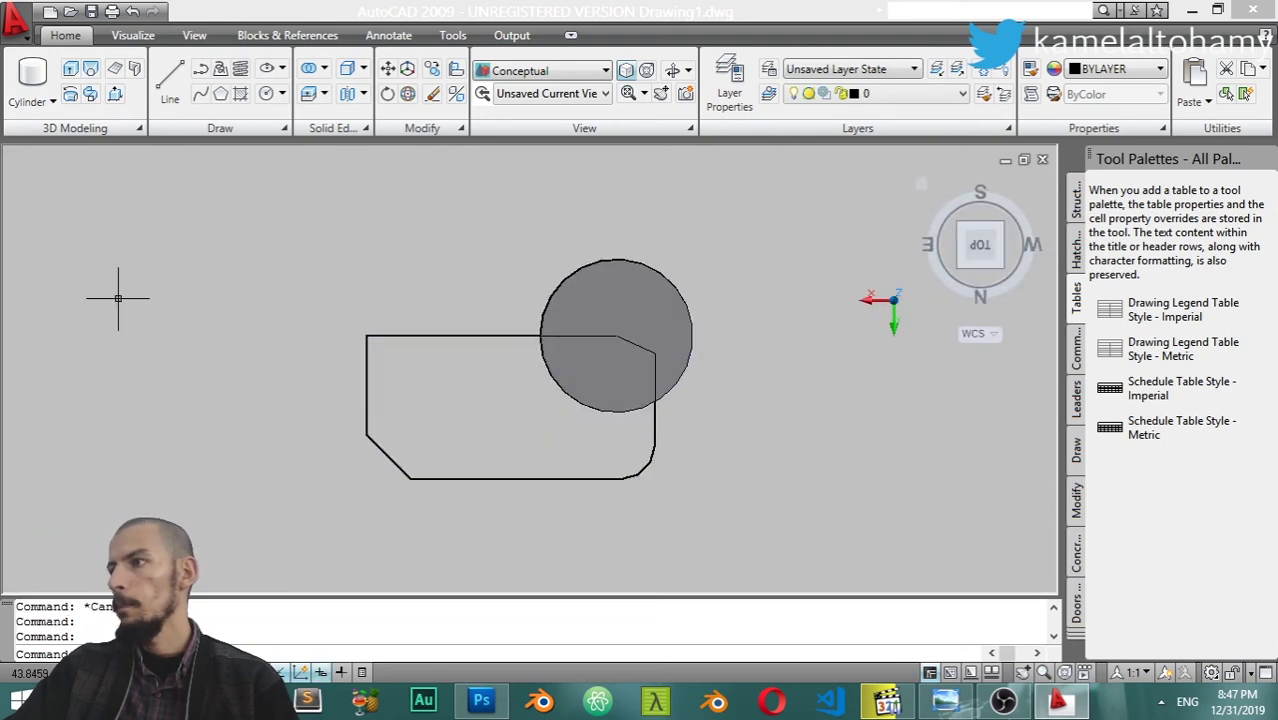
{"action": "type", "text": "c"}
{"action": "key", "text": "Return"}
{"action": "left_click", "coordinate": [819, 424]}
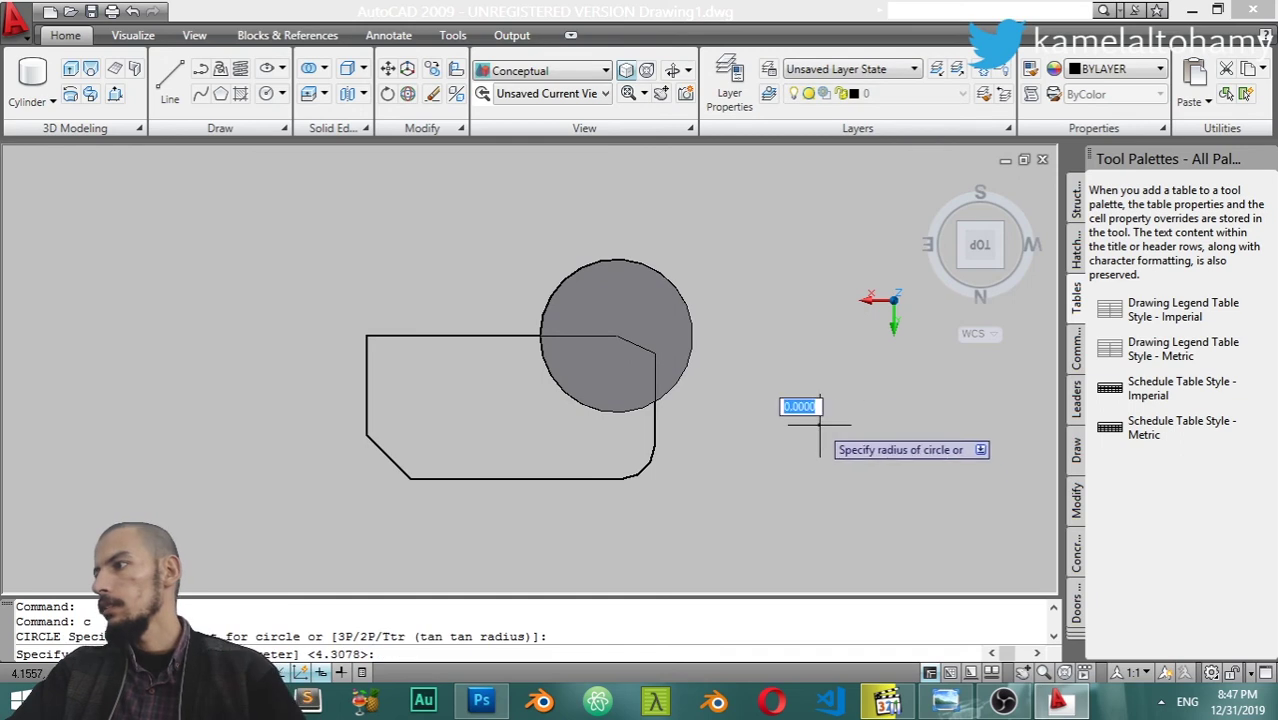
{"action": "left_click", "coordinate": [845, 452]}
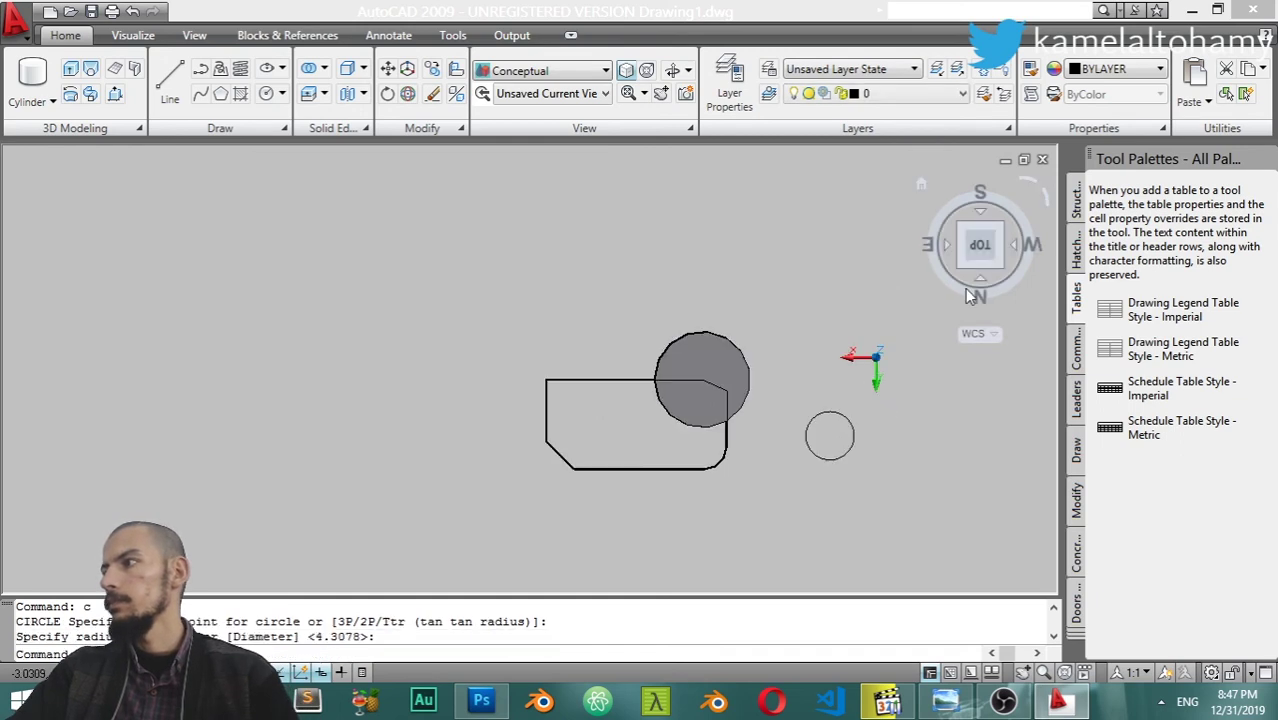
Orbit into a 3D view, select the small circle, and frame it closer
{"action": "mouse_move", "coordinate": [827, 470]}
{"action": "middle_mouse_down", "text": "shift"}
{"action": "mouse_move", "coordinate": [790, 362]}
{"action": "mouse_move", "coordinate": [773, 410]}
{"action": "middle_mouse_up", "text": "shift"}
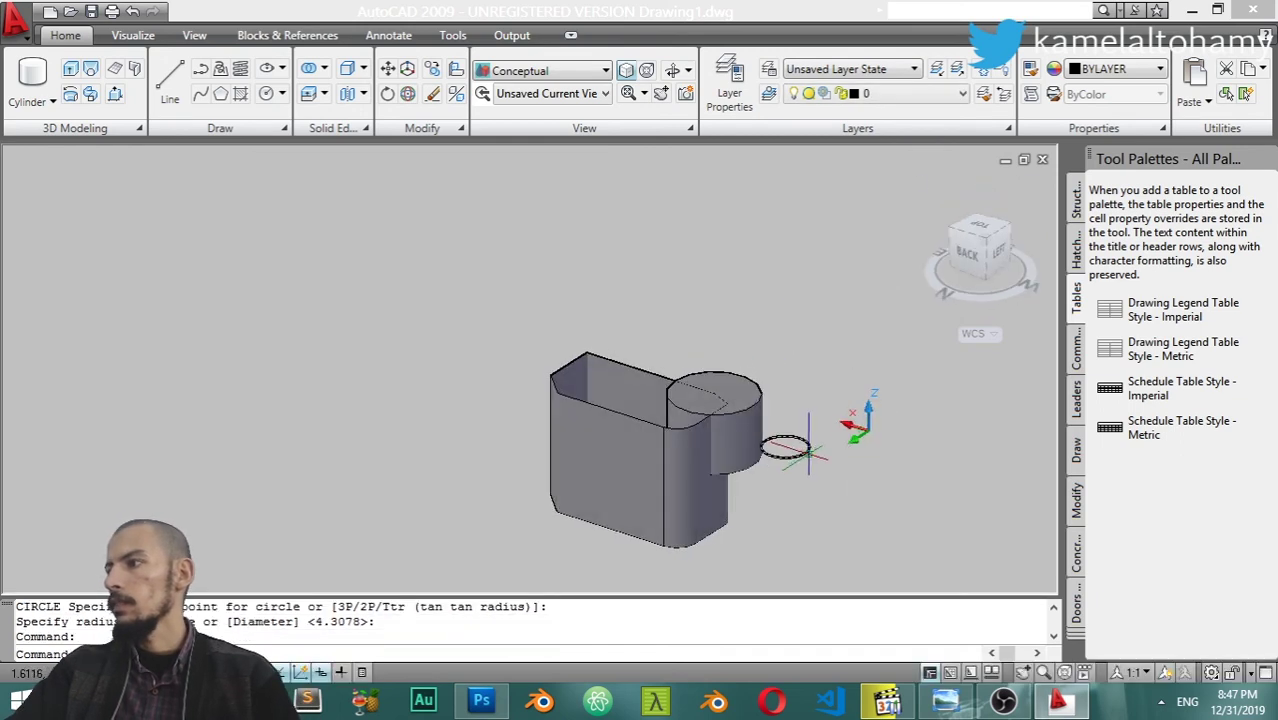
{"action": "left_click", "coordinate": [770, 440]}
{"action": "middle_click_drag", "start_coordinate": [730, 468], "coordinate": [670, 440]}
{"action": "scroll", "coordinate": [700, 435], "scroll_direction": "up", "scroll_amount": 2}
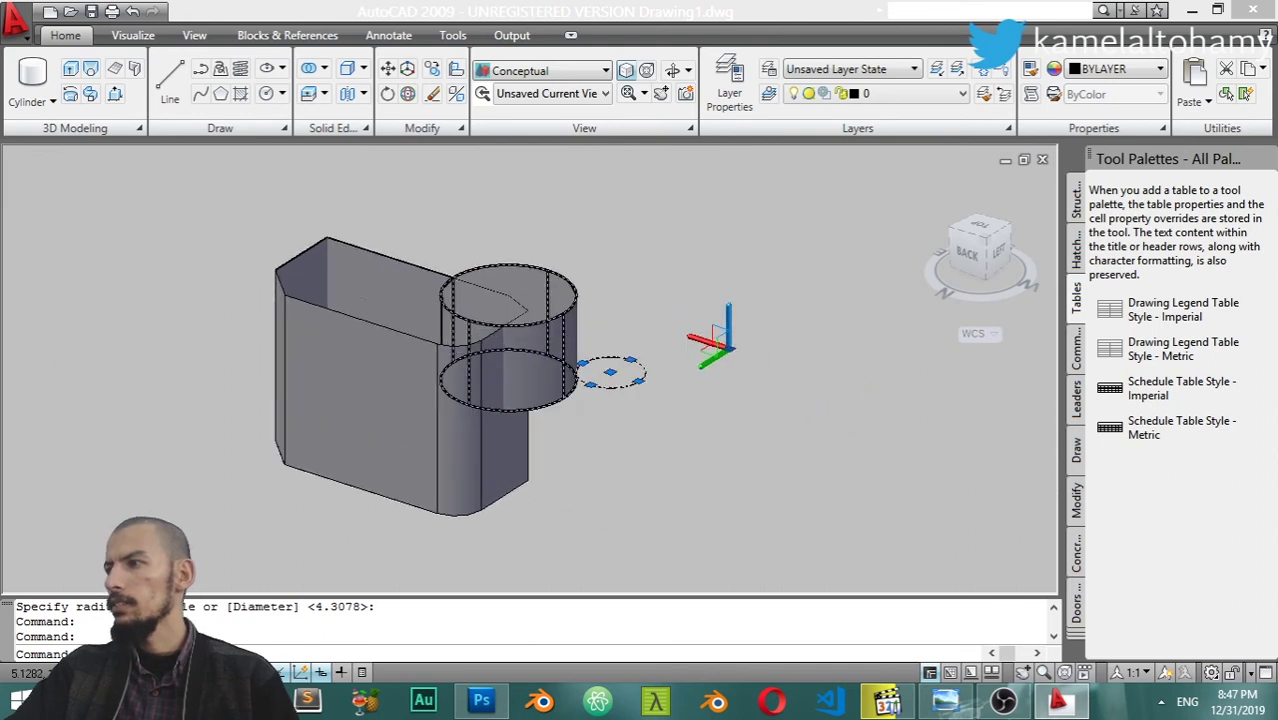
{"action": "scroll", "coordinate": [725, 425], "scroll_direction": "up", "scroll_amount": 1}
Copy the small circle straight above and below it with Ortho on
{"action": "type", "text": "co"}
{"action": "key", "text": "Return"}
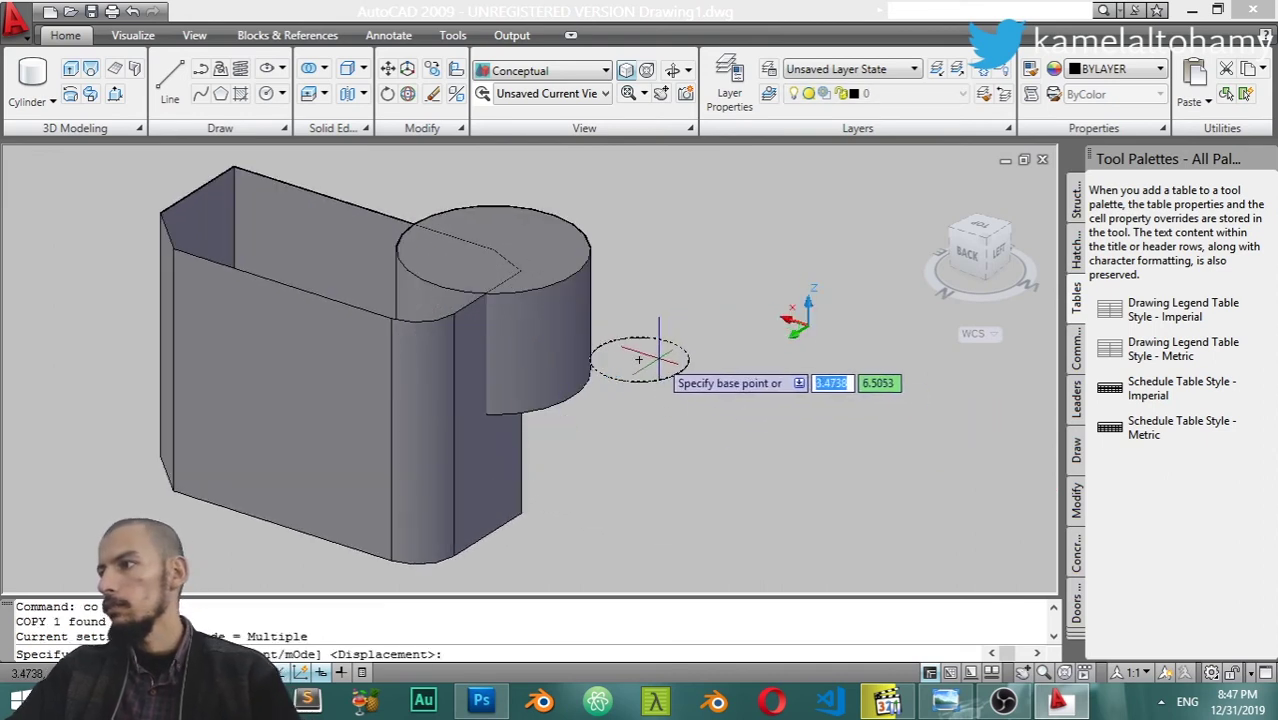
{"action": "left_click", "coordinate": [638, 360]}
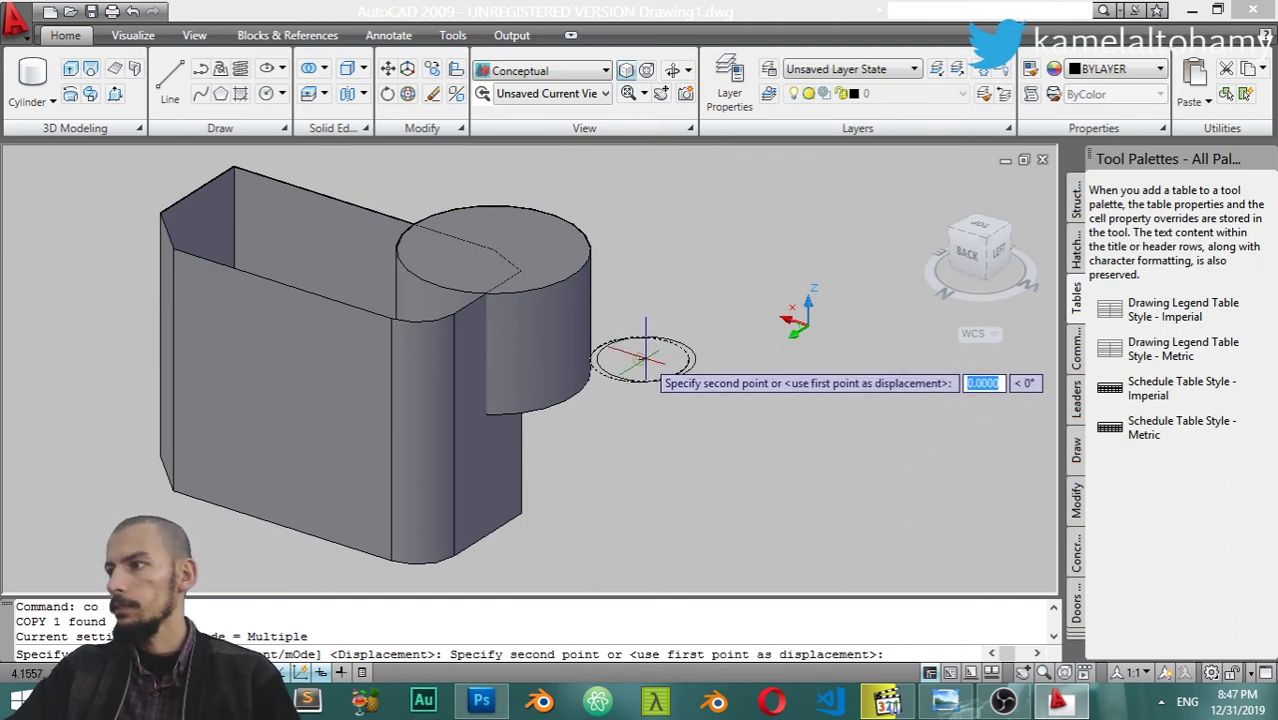
{"action": "key", "text": "F8"}
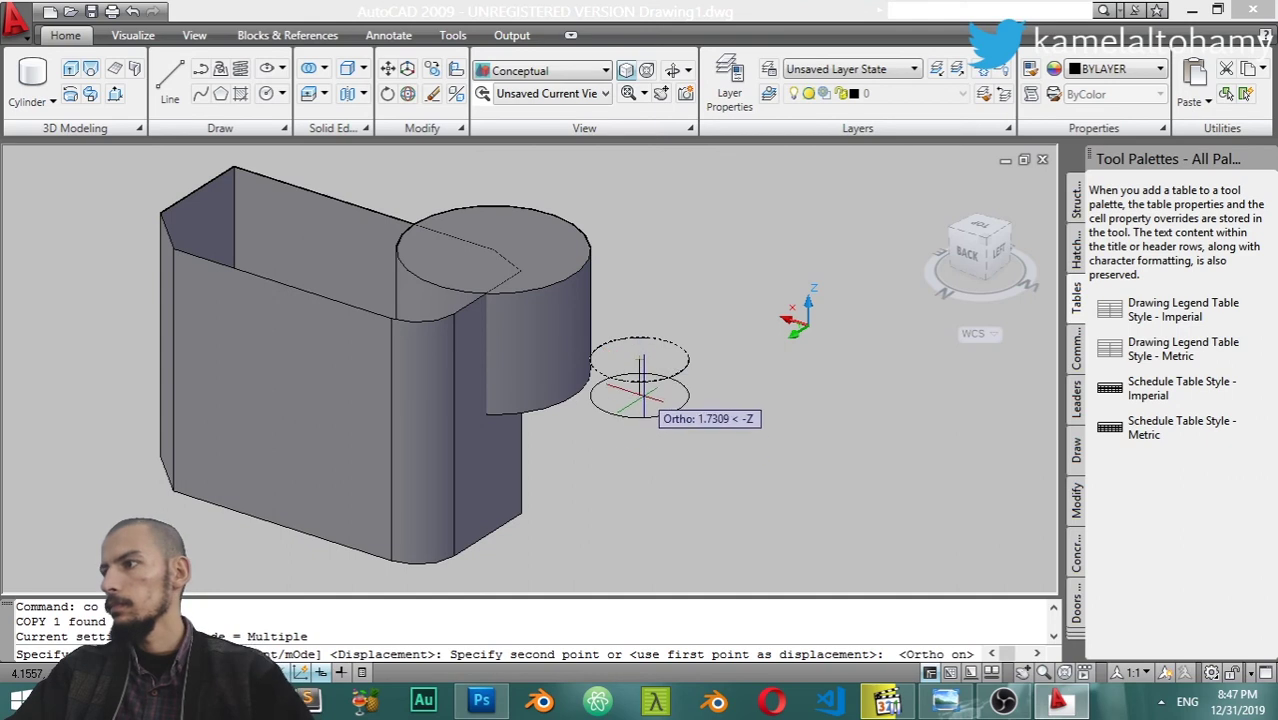
{"action": "left_click", "coordinate": [638, 457]}
{"action": "left_click", "coordinate": [642, 190]}
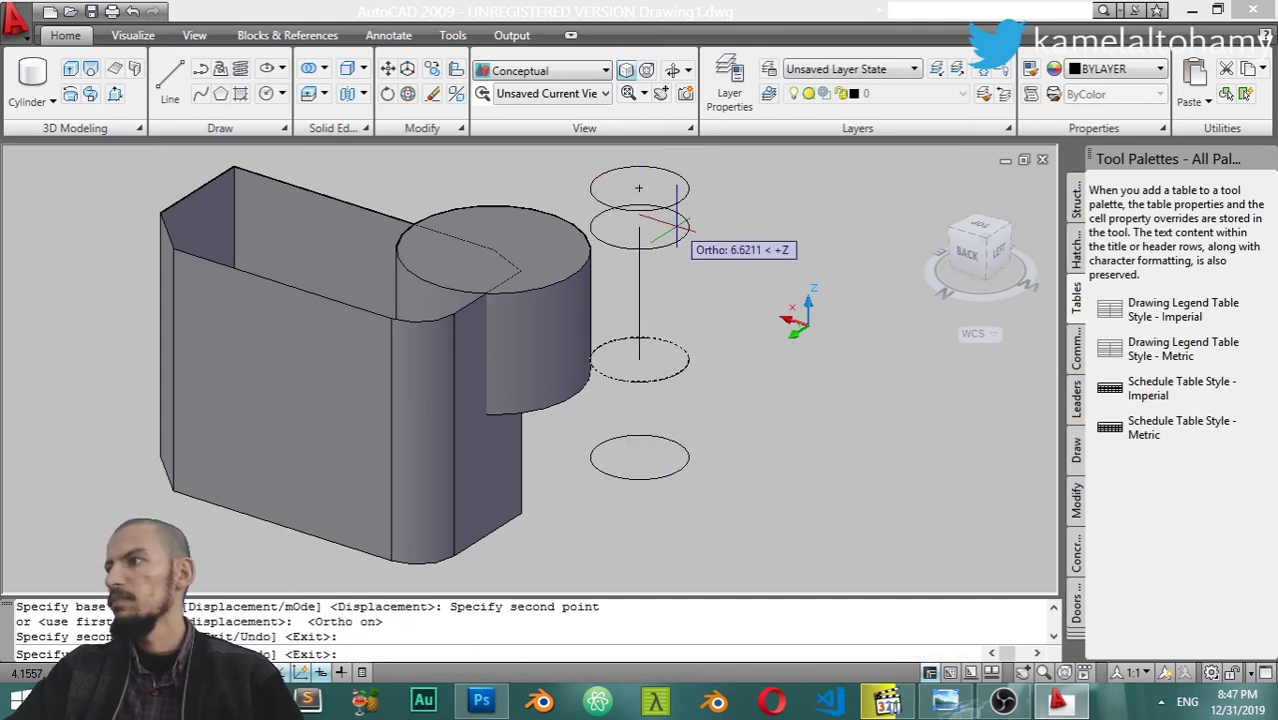
{"action": "key", "text": "Return"}
{"action": "key", "text": "Escape"}
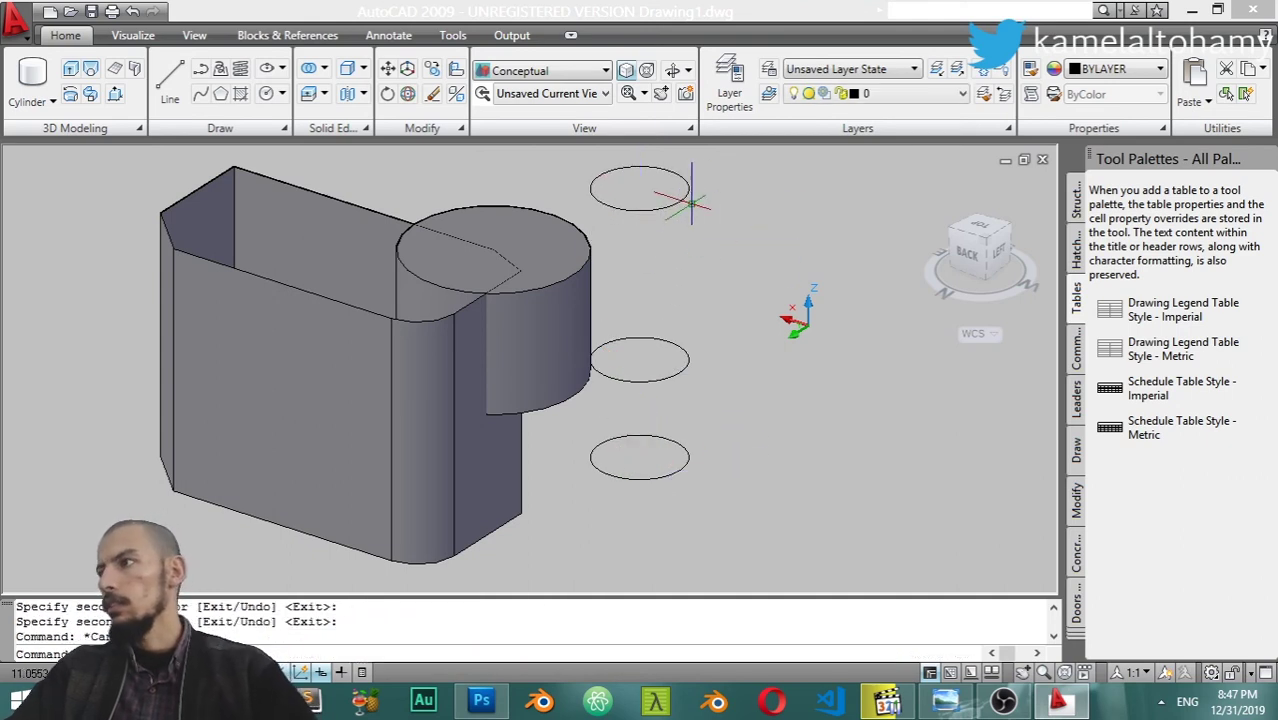
Scale the top circle by 2 and the bottom circle by 0.5 about their centres
{"action": "left_click", "coordinate": [688, 191]}
{"action": "type", "text": "sc"}
{"action": "key", "text": "Return"}
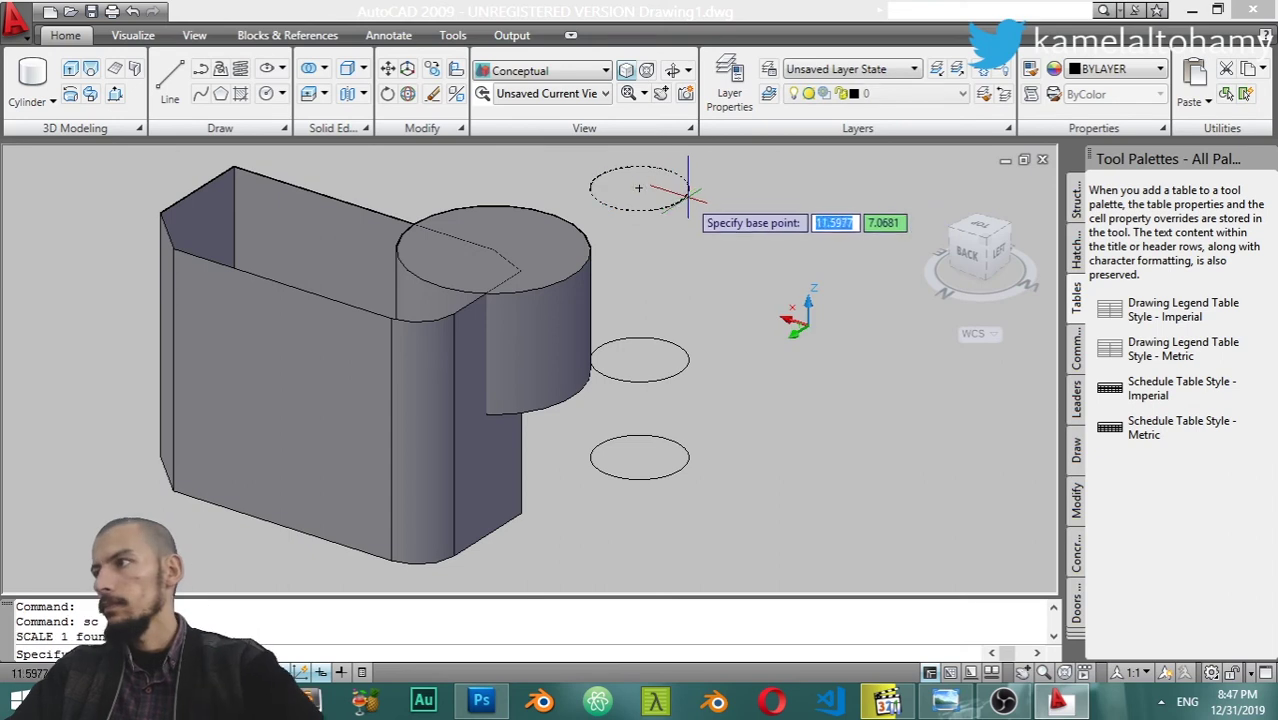
{"action": "left_click", "coordinate": [639, 188]}
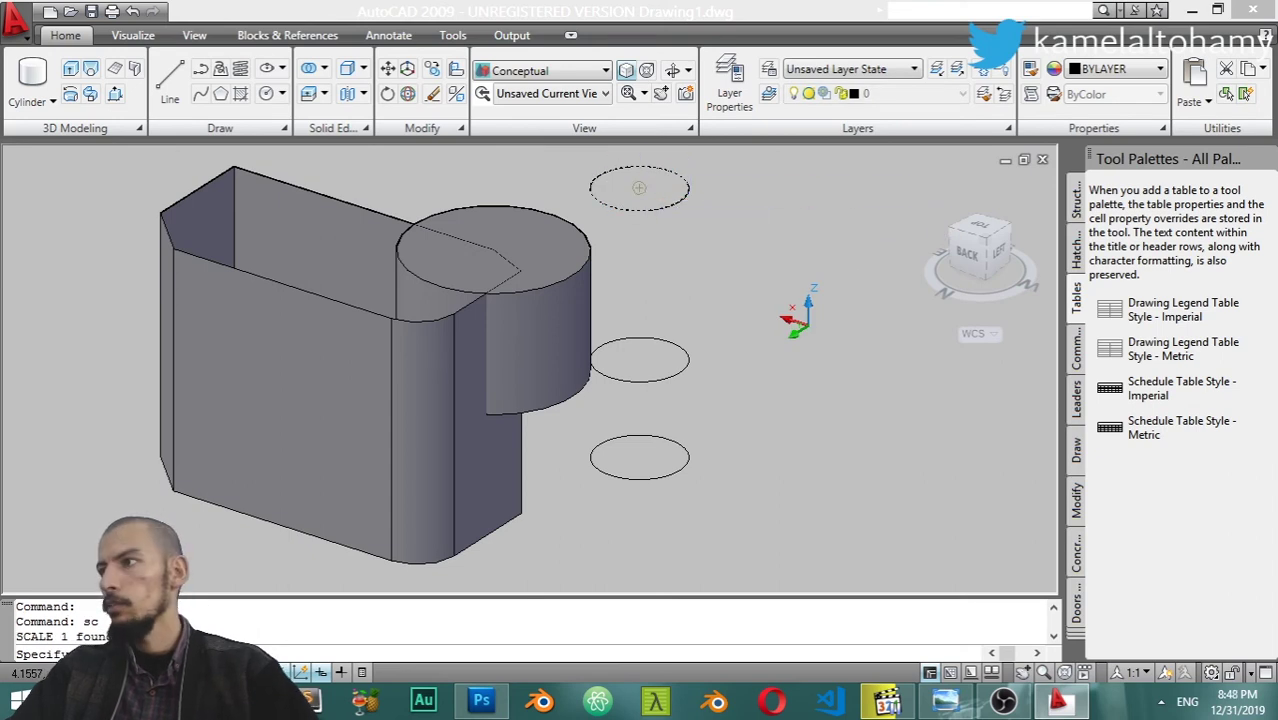
{"action": "type", "text": "2"}
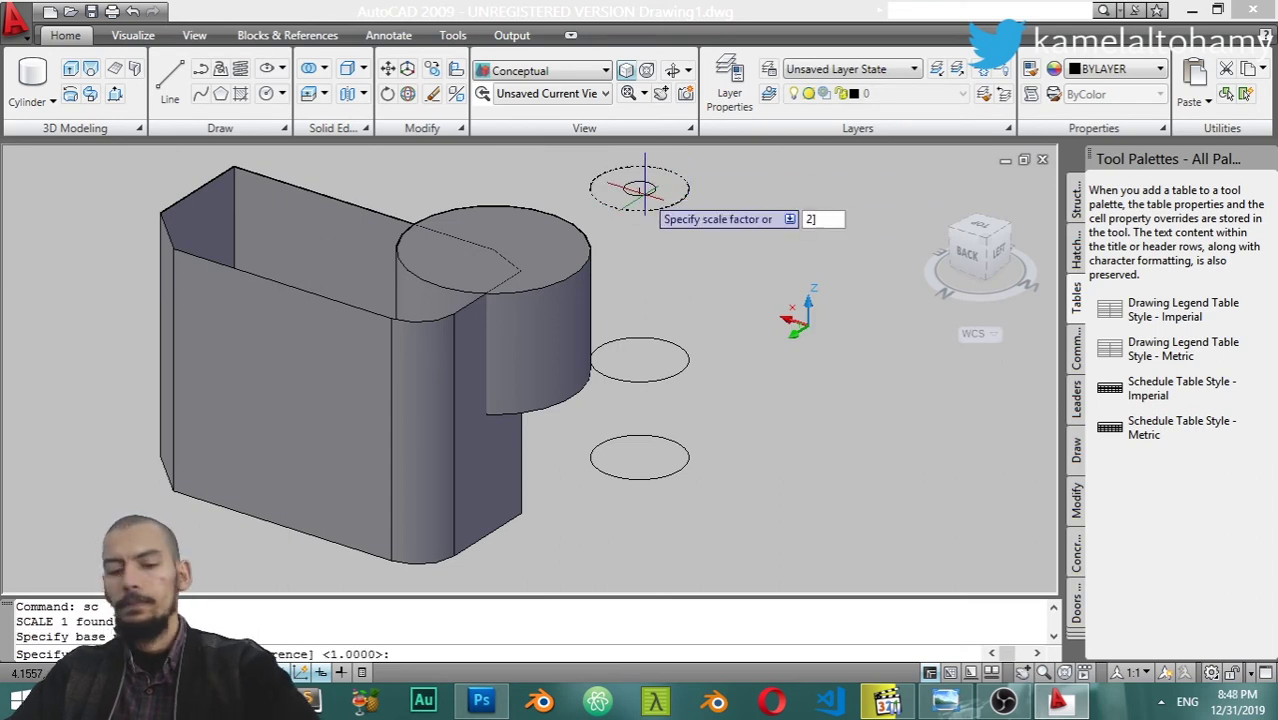
{"action": "key", "text": "Return"}
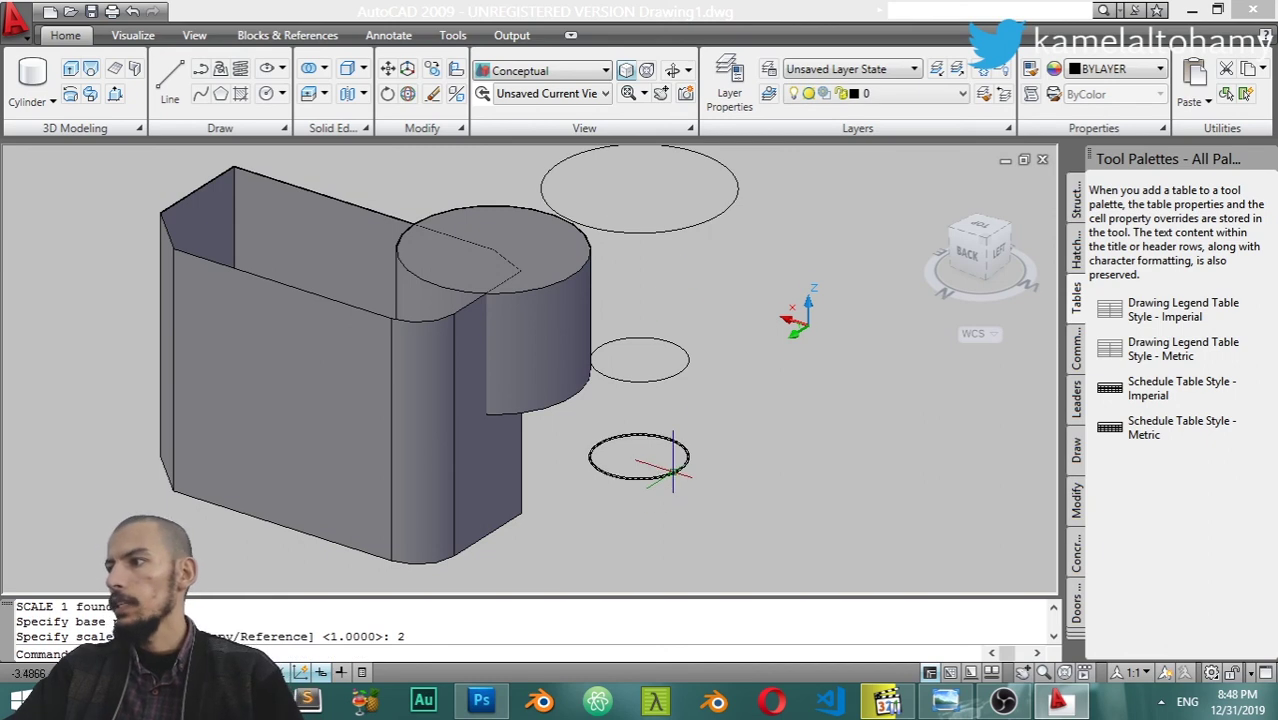
{"action": "left_click", "coordinate": [673, 462]}
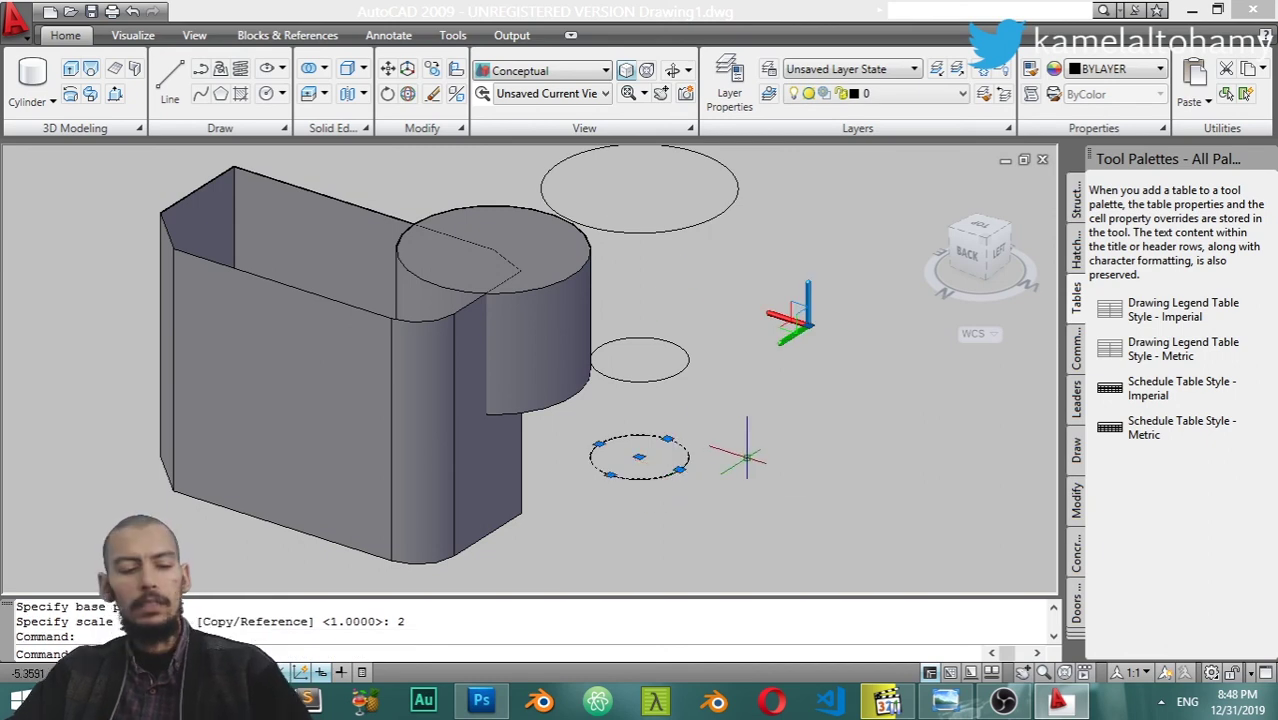
{"action": "type", "text": "sc"}
{"action": "key", "text": "Return"}
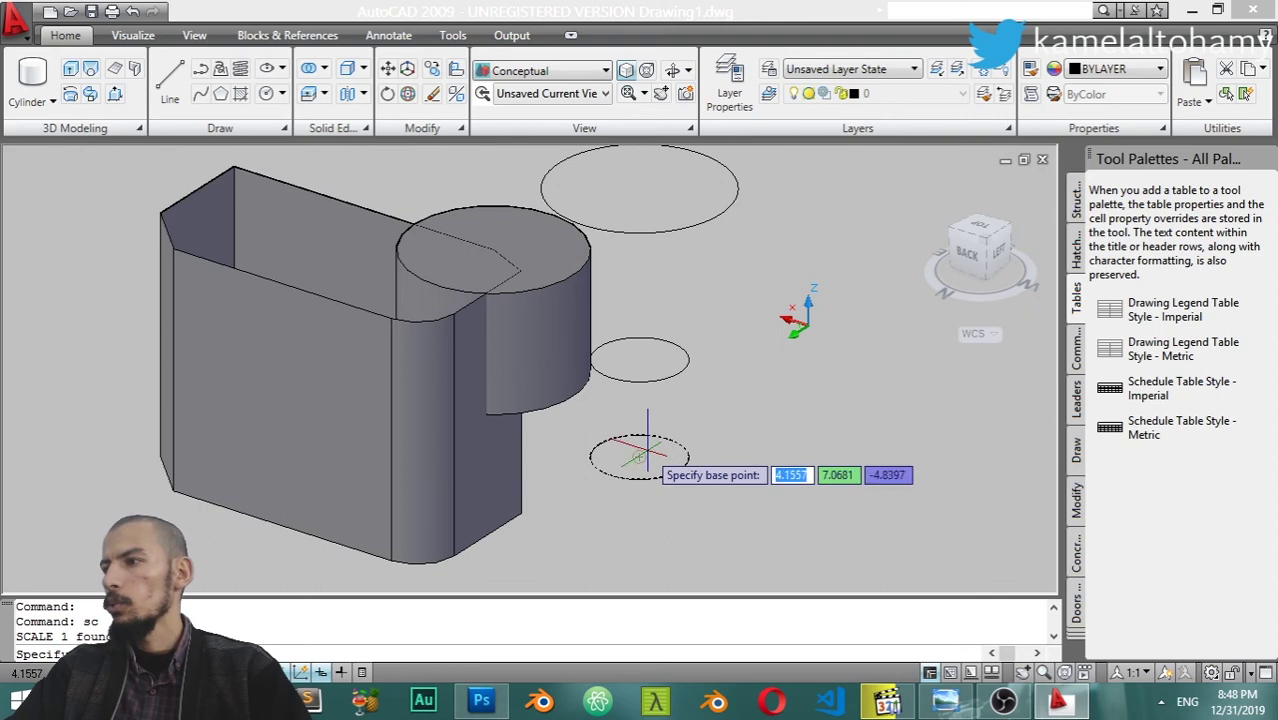
{"action": "left_click", "coordinate": [640, 457]}
{"action": "type", "text": ".5"}
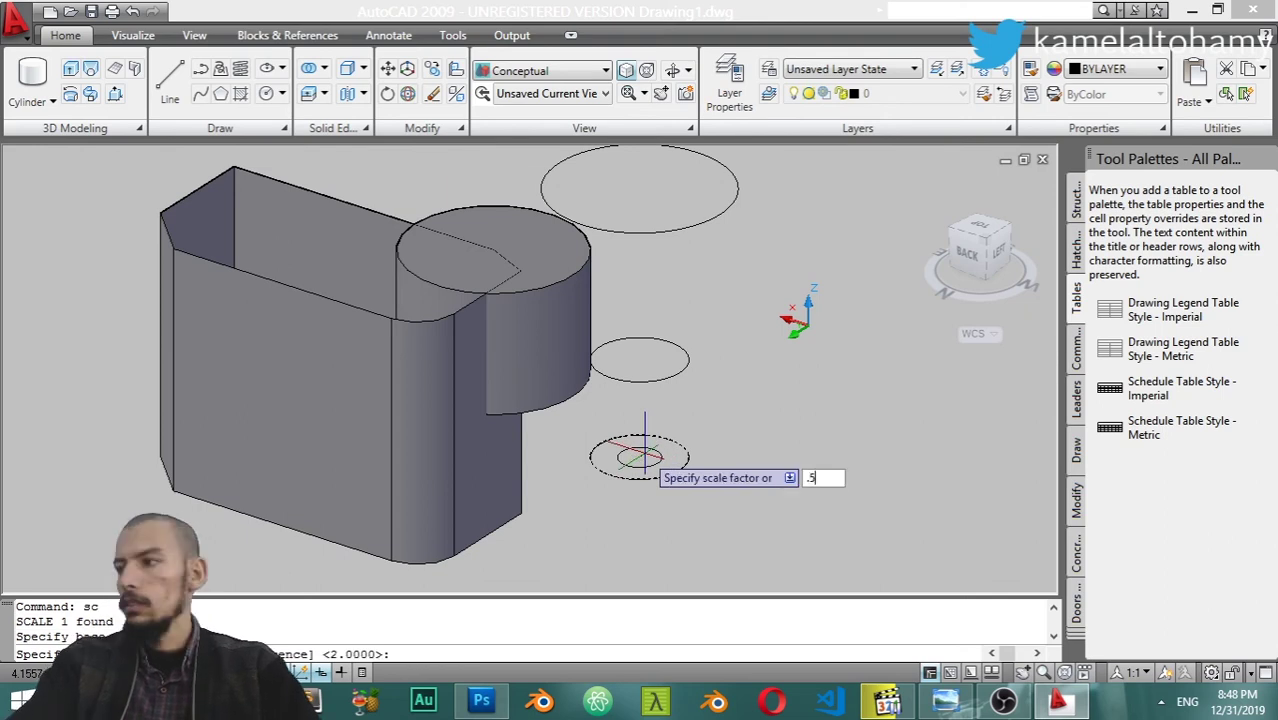
{"action": "key", "text": "Return"}
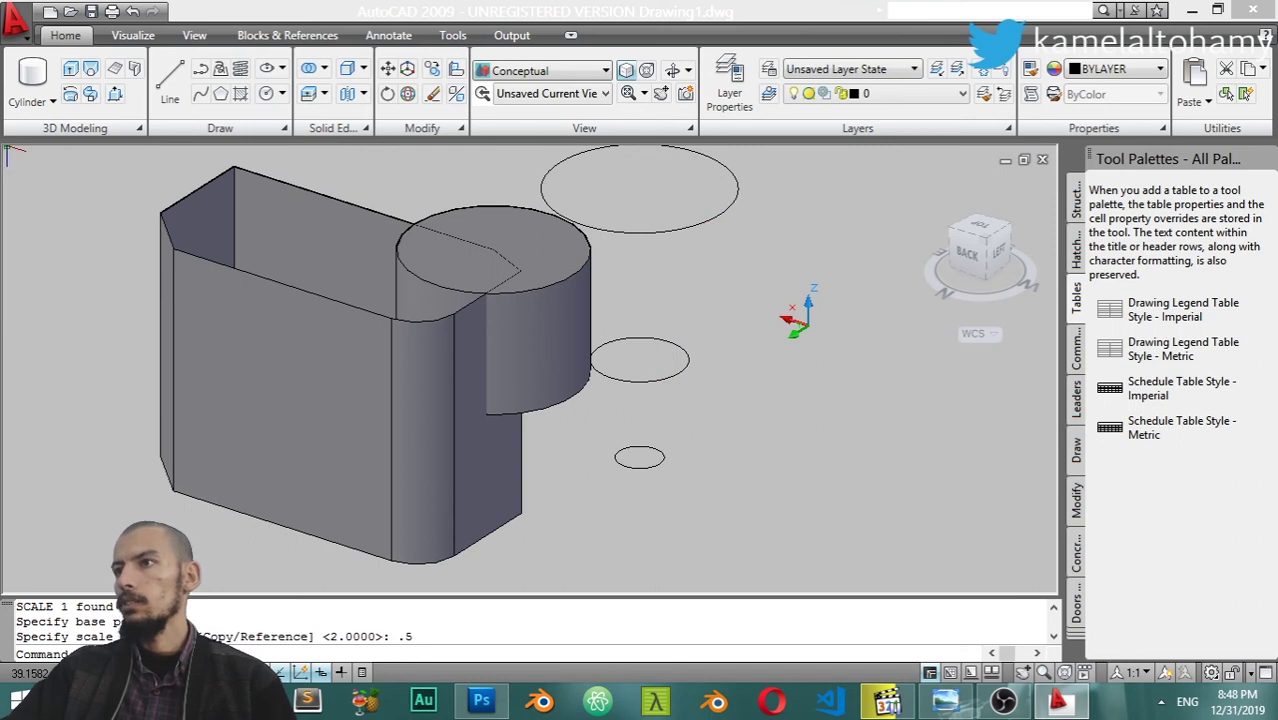
Loft the three circles top to bottom, cross sections only, into a tapering cone
{"action": "left_click", "coordinate": [91, 70]}
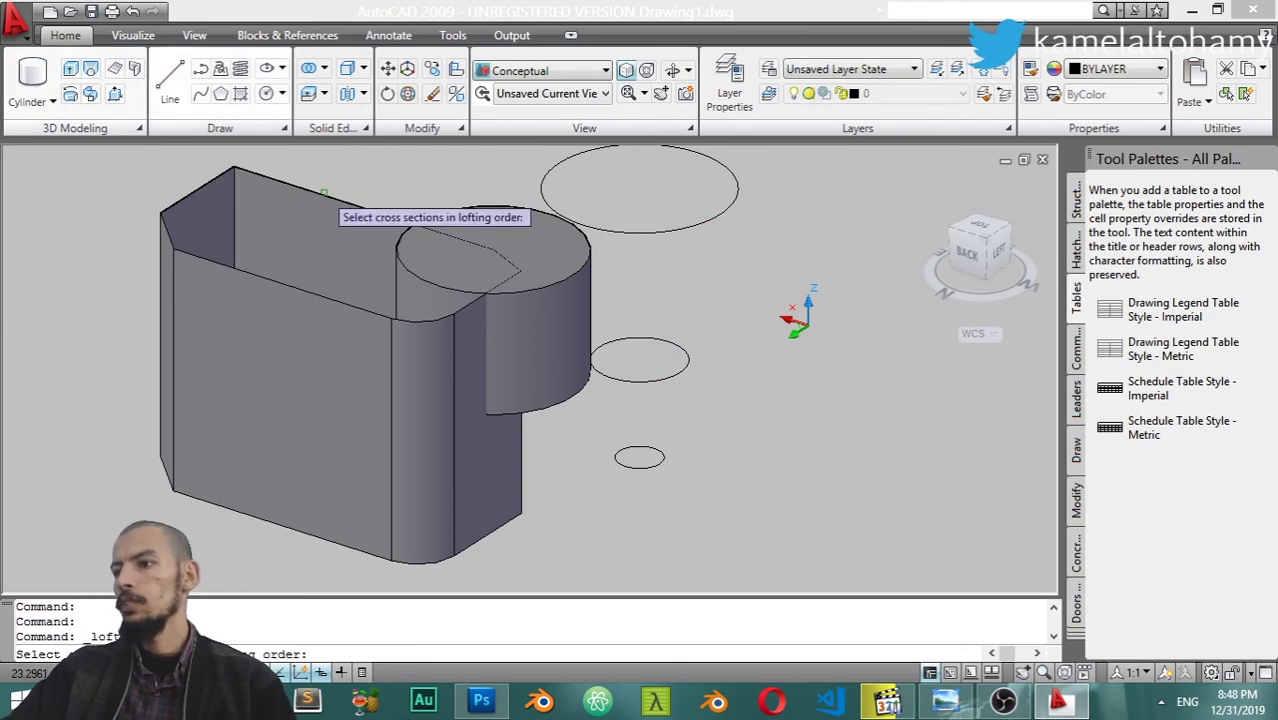
{"action": "left_click", "coordinate": [640, 231]}
{"action": "left_click", "coordinate": [672, 375]}
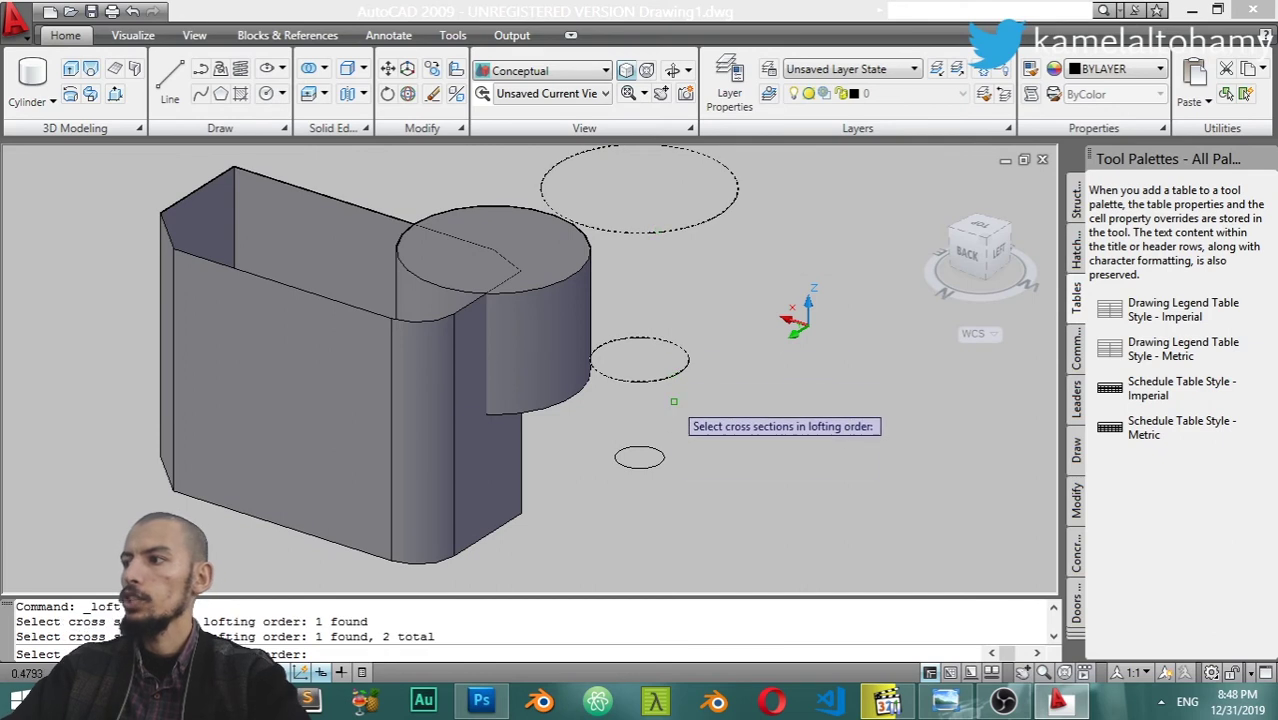
{"action": "left_click", "coordinate": [662, 462]}
{"action": "key", "text": "Return"}
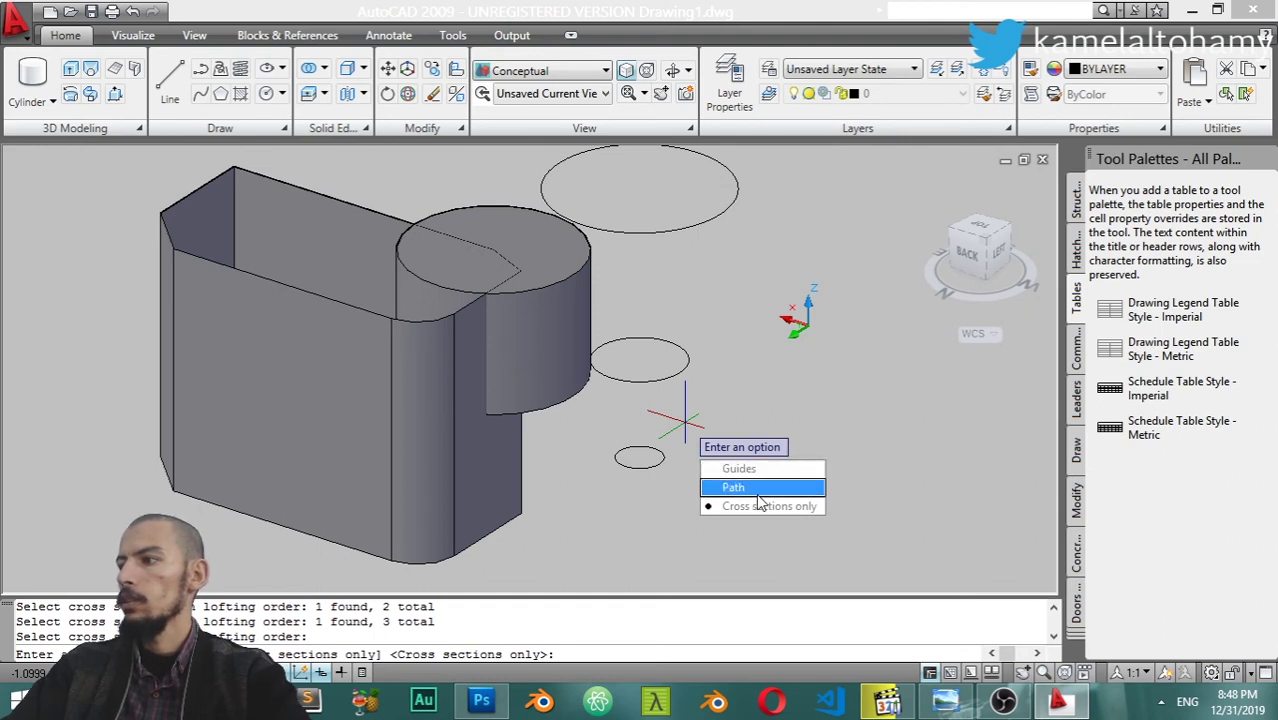
{"action": "left_click", "coordinate": [762, 506]}
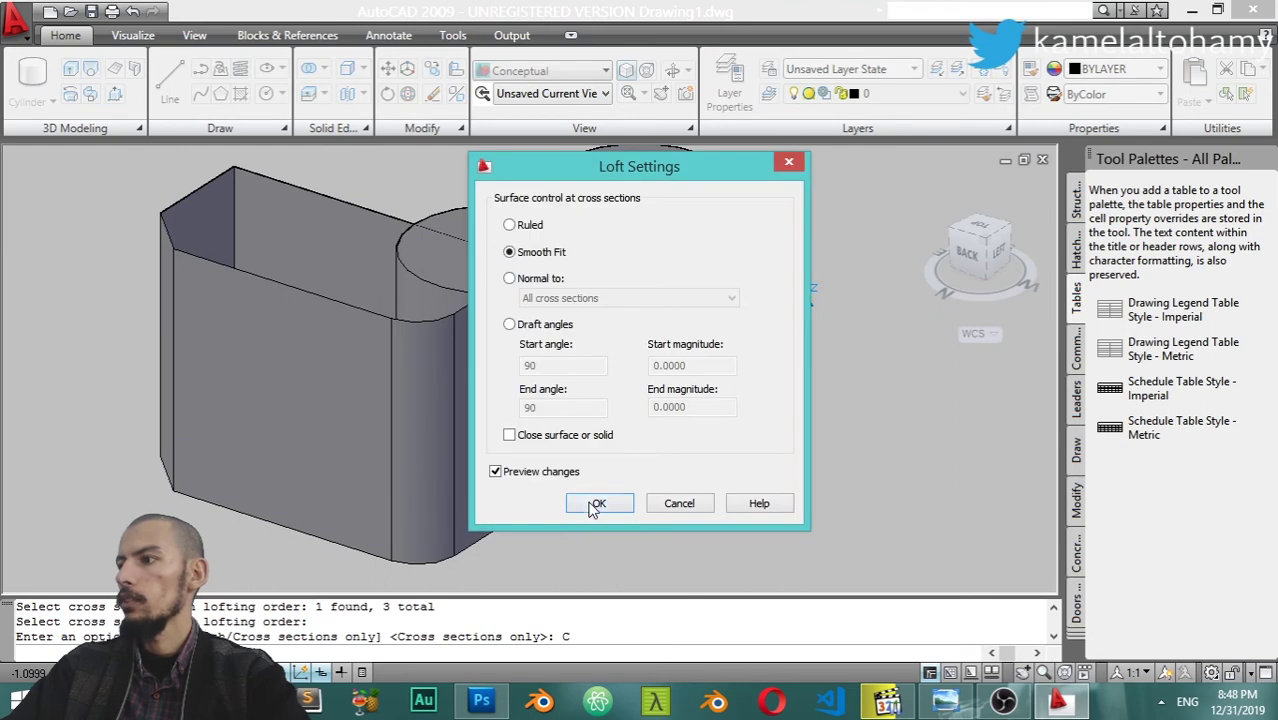
{"action": "left_click", "coordinate": [596, 504]}
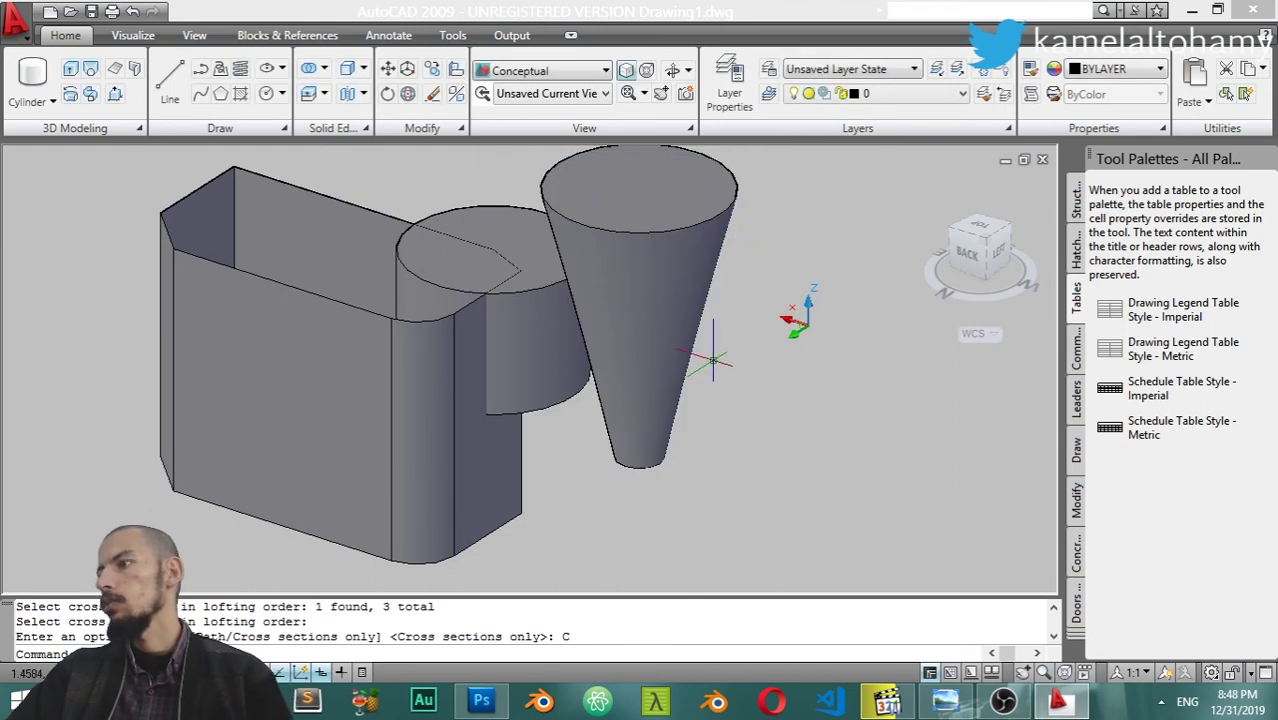
{"action": "middle_click_drag", "start_coordinate": [822, 452], "coordinate": [800, 384]}
{"action": "mouse_move", "coordinate": [815, 465]}
{"action": "middle_mouse_down", "text": "shift"}
{"action": "mouse_move", "coordinate": [708, 300]}
{"action": "mouse_move", "coordinate": [708, 257]}
{"action": "mouse_move", "coordinate": [791, 466]}
{"action": "middle_mouse_up", "text": "shift"}
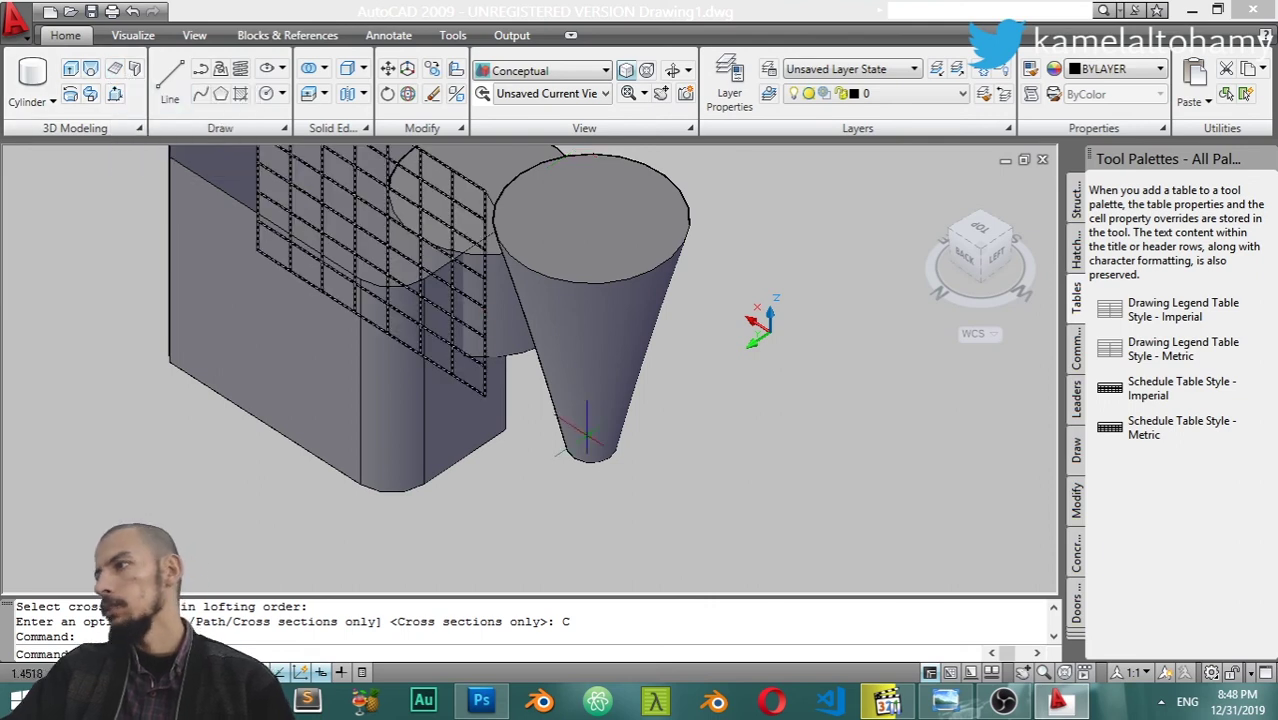
In Top view, draw a rectangle to the right of the cone
{"action": "middle_click_drag", "start_coordinate": [700, 488], "coordinate": [525, 400]}
{"action": "scroll", "coordinate": [525, 400], "scroll_direction": "down", "scroll_amount": 5}
{"action": "scroll", "coordinate": [685, 422], "scroll_direction": "up", "scroll_amount": 5}
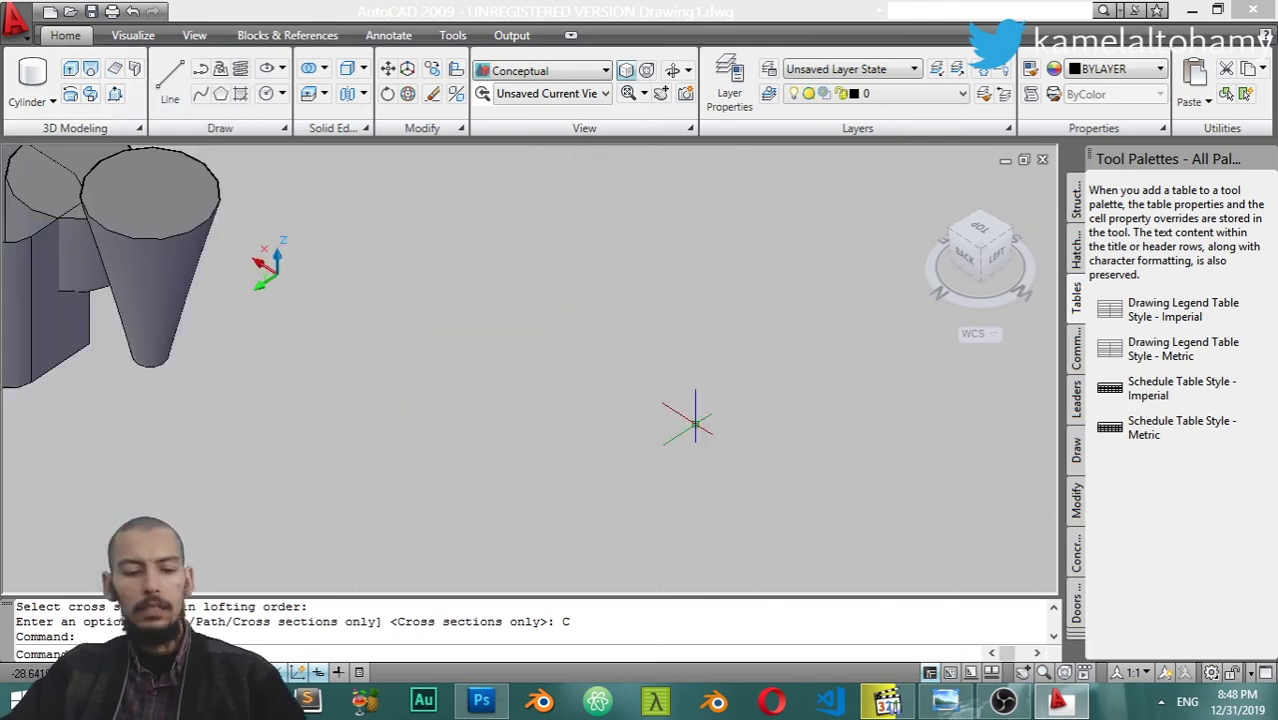
{"action": "left_click", "coordinate": [988, 233]}
{"action": "type", "text": "rec"}
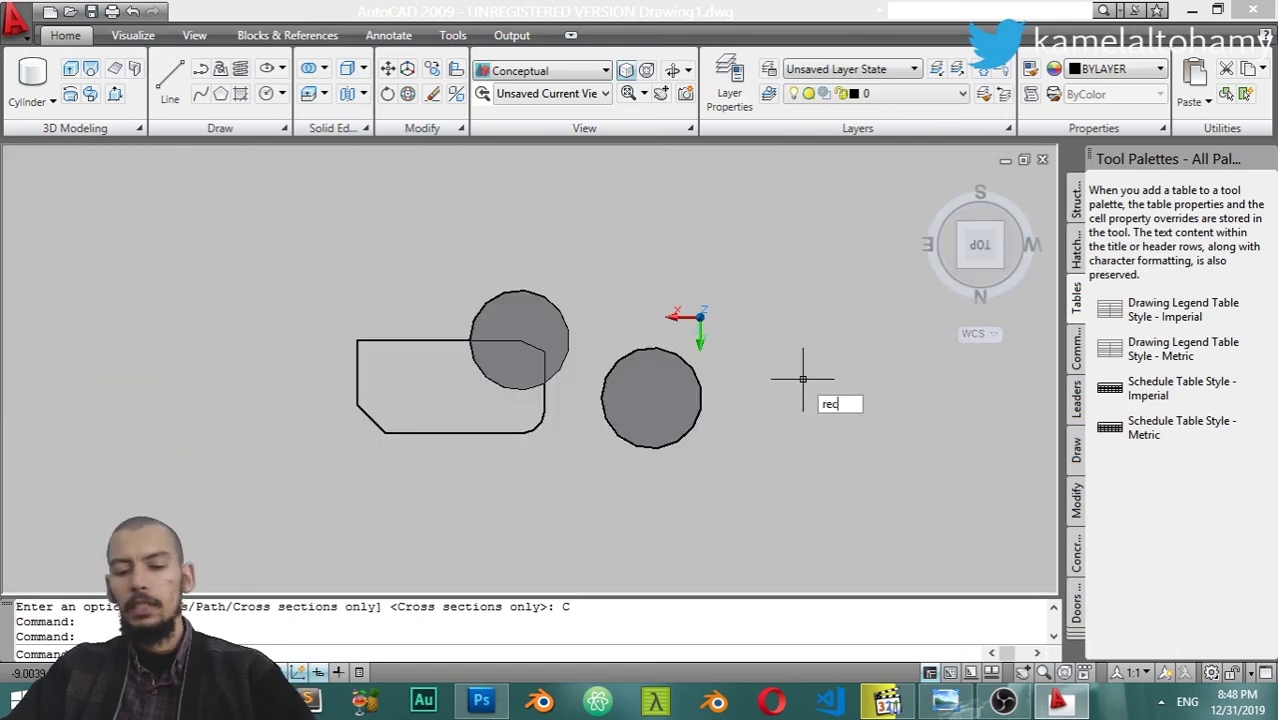
{"action": "key", "text": "Return"}
{"action": "left_click", "coordinate": [791, 338]}
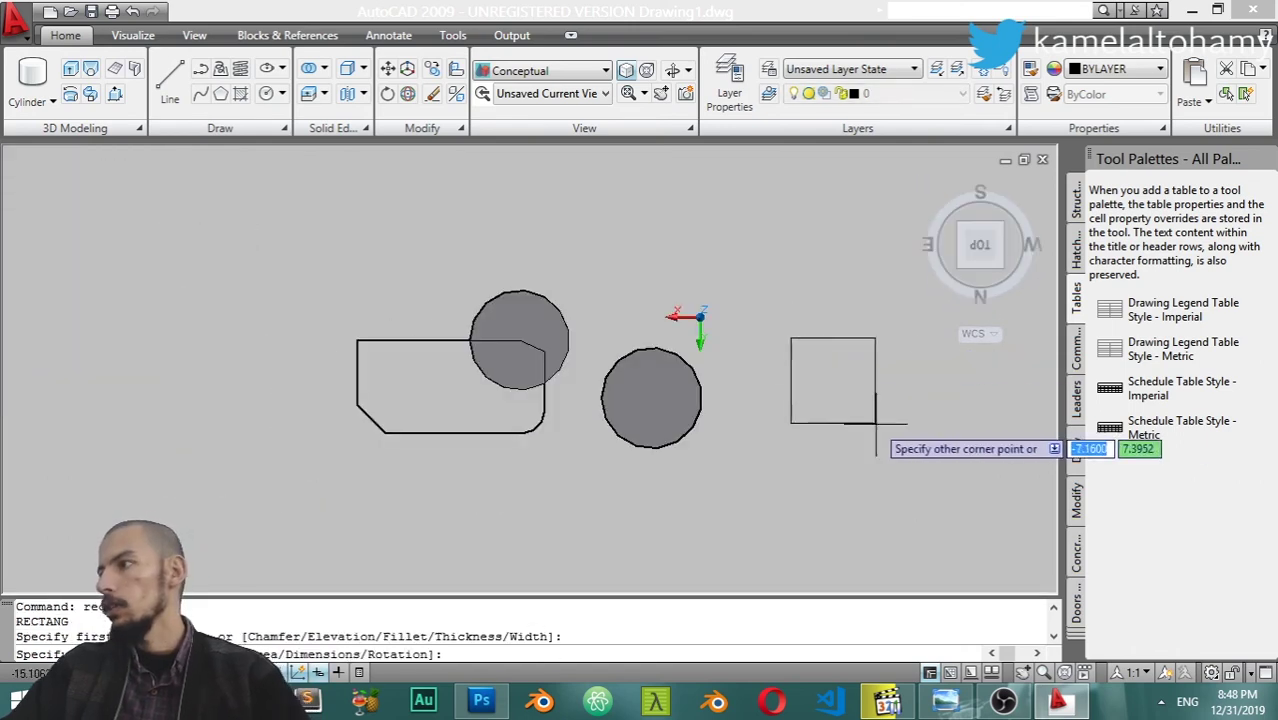
{"action": "left_click", "coordinate": [952, 425]}
Create a flat planar surface over the rectangle by picking its opposite corners
{"action": "scroll", "coordinate": [991, 497], "scroll_direction": "down", "scroll_amount": 2}
{"action": "middle_click_drag", "start_coordinate": [878, 448], "coordinate": [585, 351]}
{"action": "left_click", "coordinate": [702, 297]}
{"action": "left_click", "coordinate": [565, 434]}
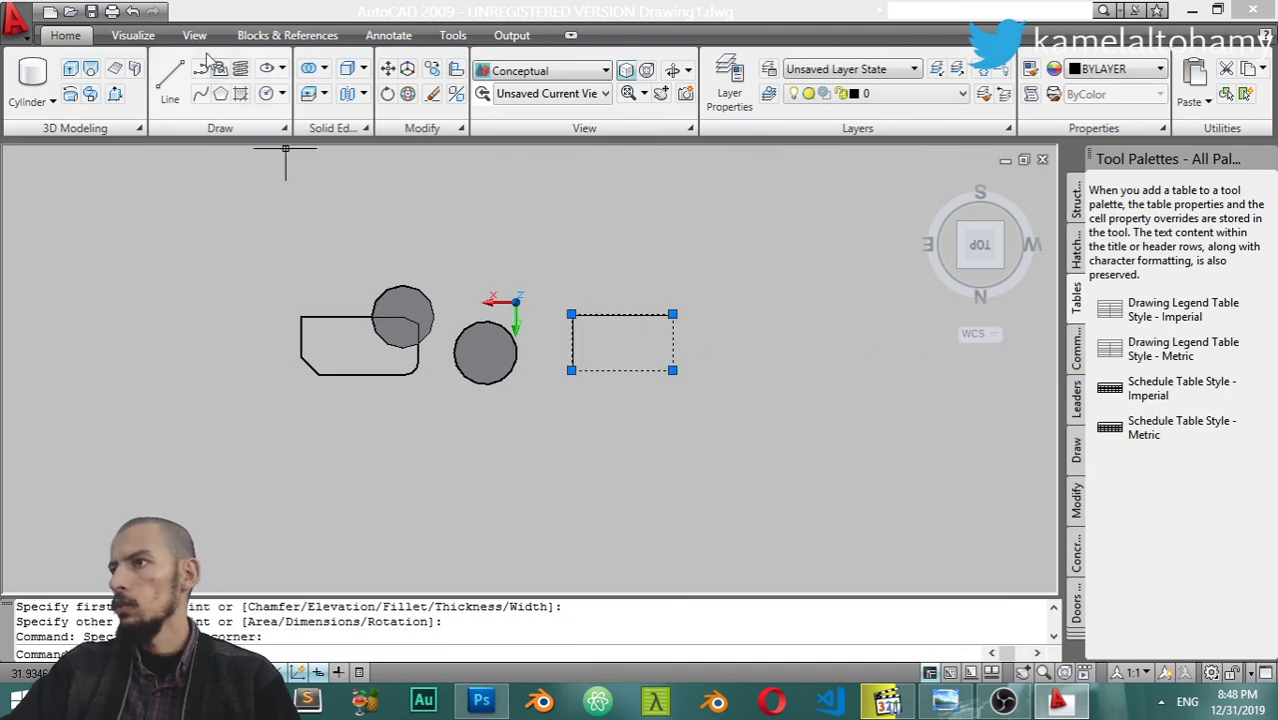
{"action": "left_click", "coordinate": [115, 68]}
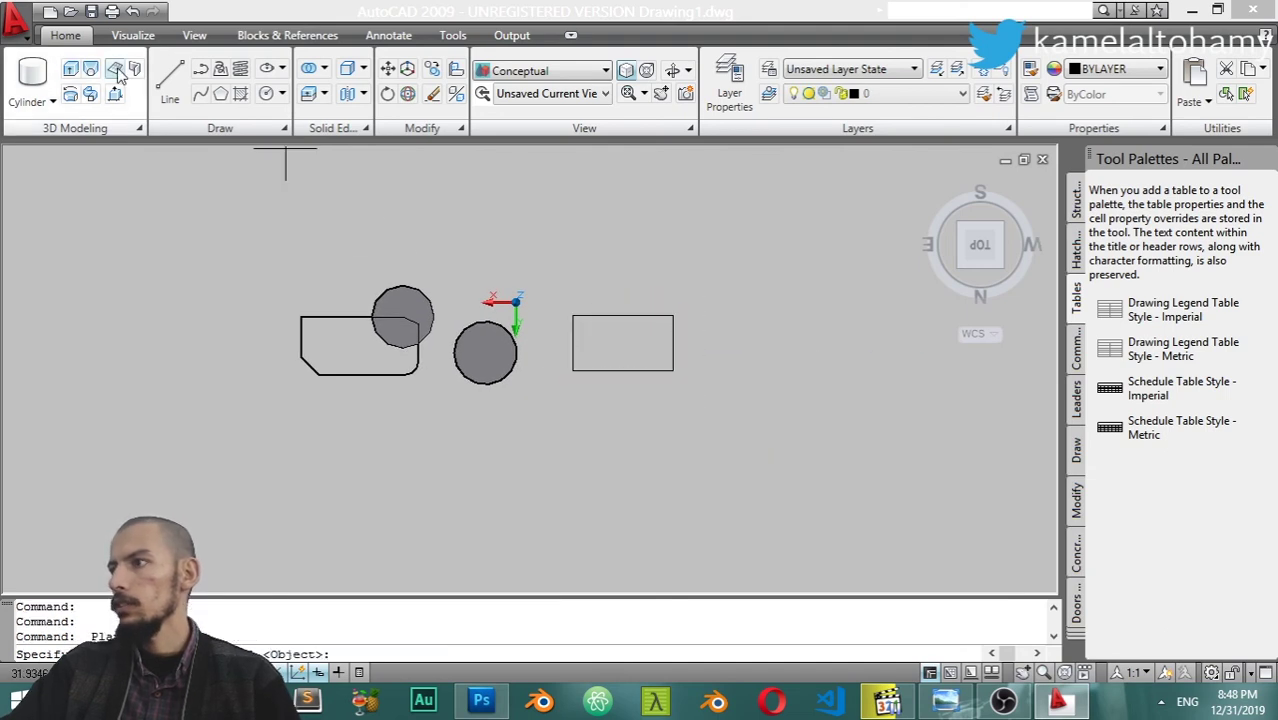
{"action": "left_click", "coordinate": [572, 370]}
{"action": "left_click", "coordinate": [673, 315]}
{"action": "left_click", "coordinate": [671, 315]}
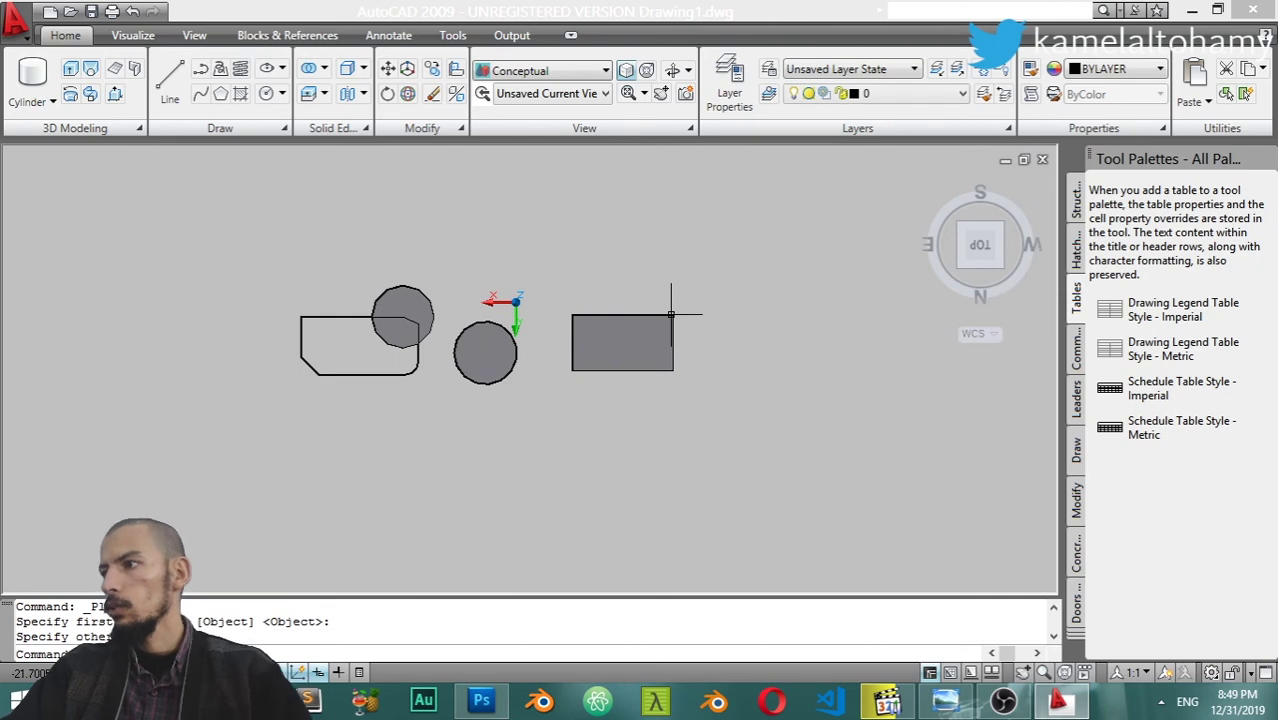
Add a thin planar surface strip inside the cone's circular outline
{"action": "key", "text": "Return"}
{"action": "scroll", "coordinate": [600, 345], "scroll_direction": "up", "scroll_amount": 2}
{"action": "scroll", "coordinate": [527, 322], "scroll_direction": "up", "scroll_amount": 2}
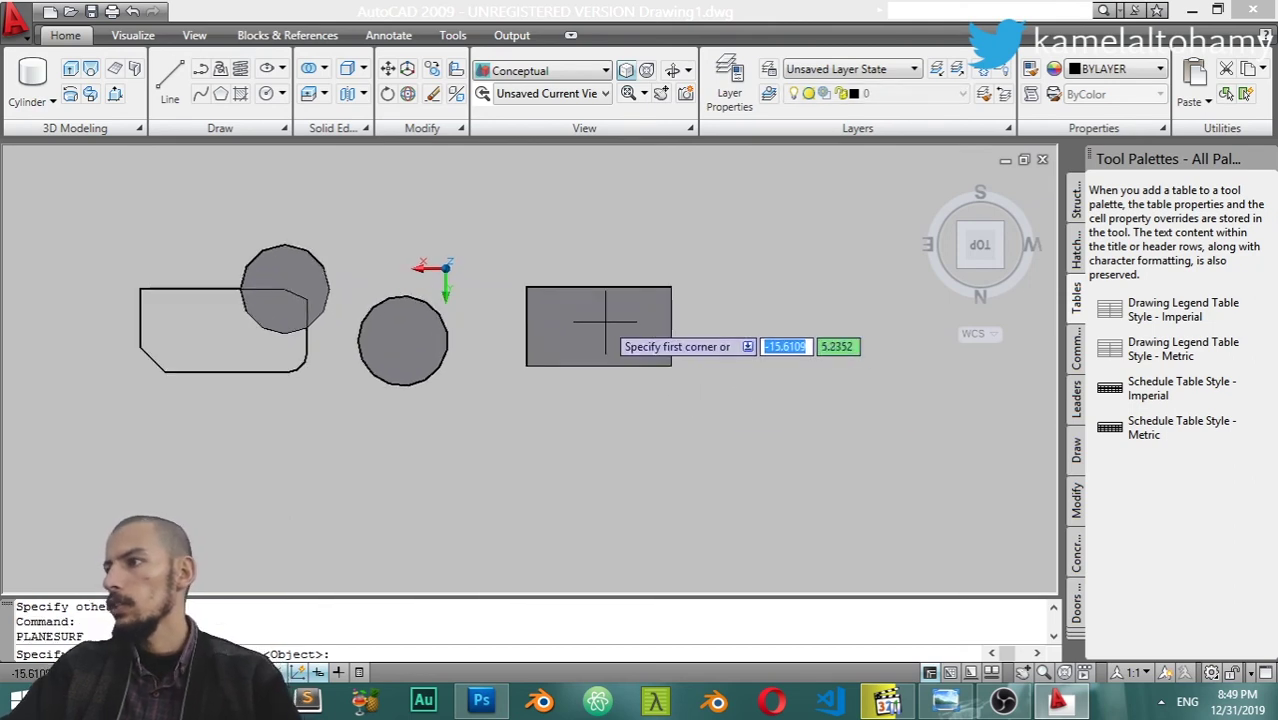
{"action": "scroll", "coordinate": [510, 325], "scroll_direction": "up", "scroll_amount": 2}
{"action": "left_click", "coordinate": [364, 363]}
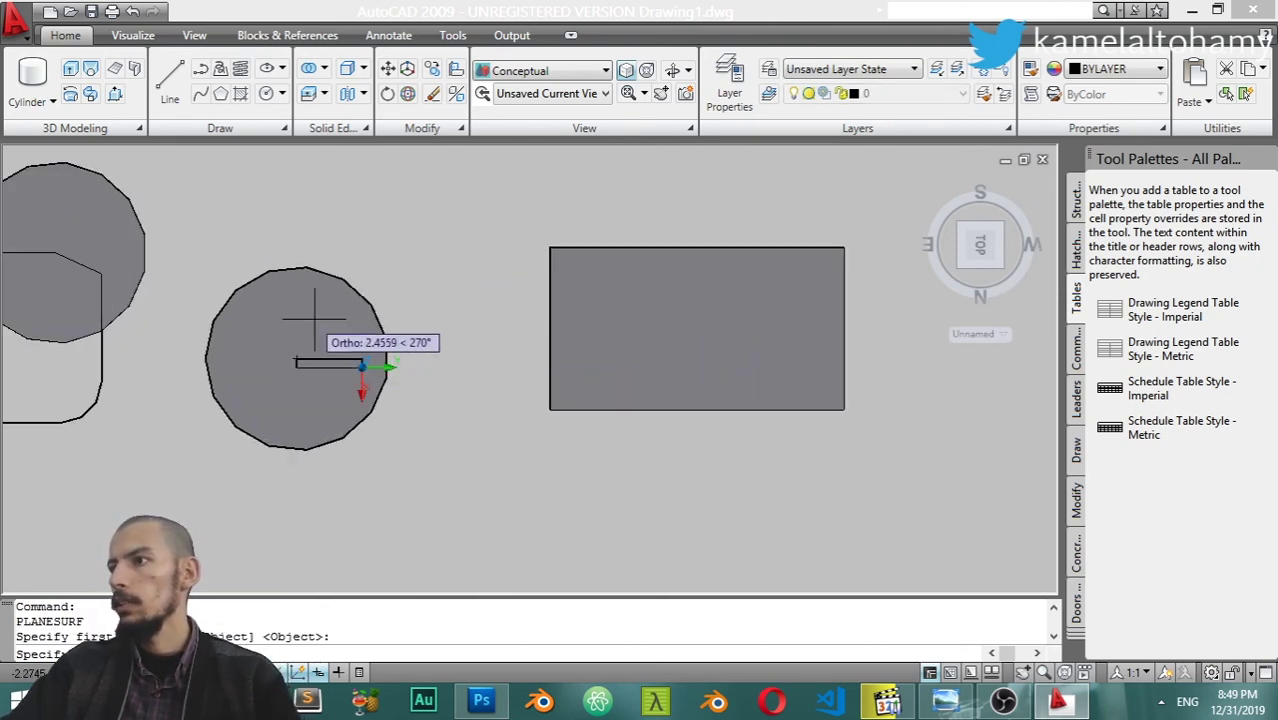
{"action": "left_click", "coordinate": [362, 368]}
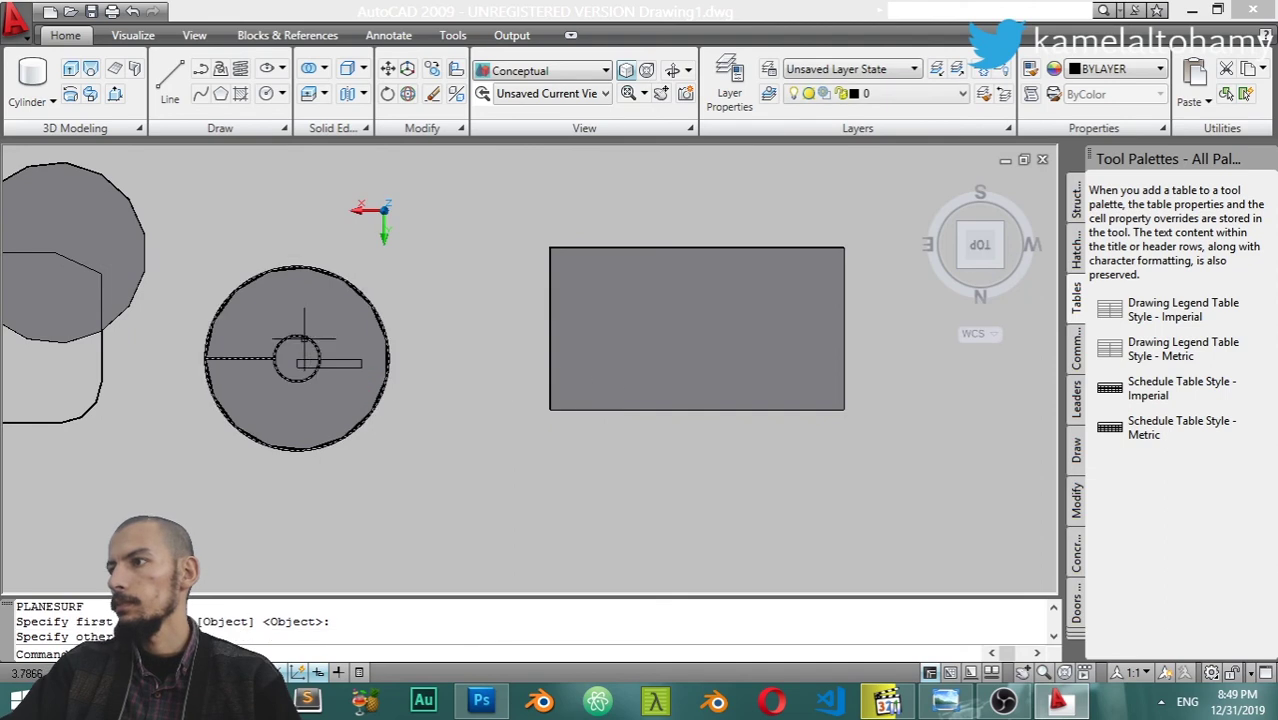
{"action": "left_click", "coordinate": [360, 365]}
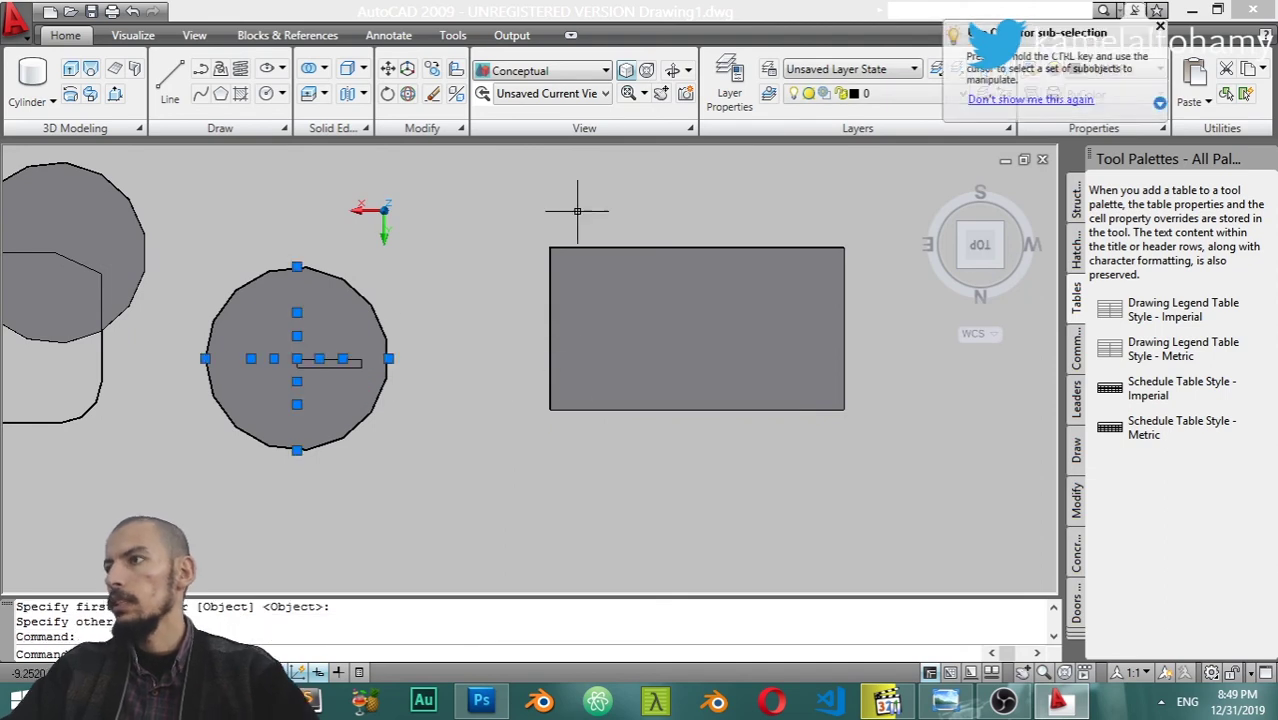
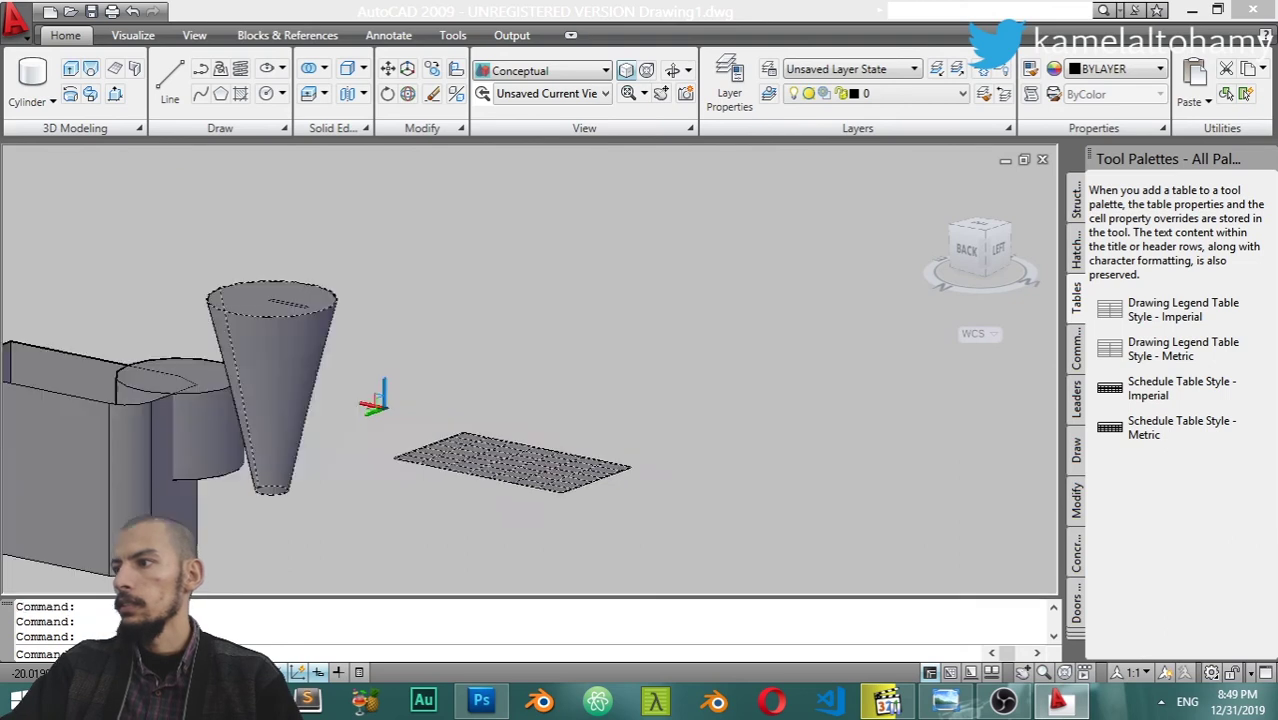
{"action": "scroll", "coordinate": [605, 472], "scroll_direction": "down", "scroll_amount": 2}
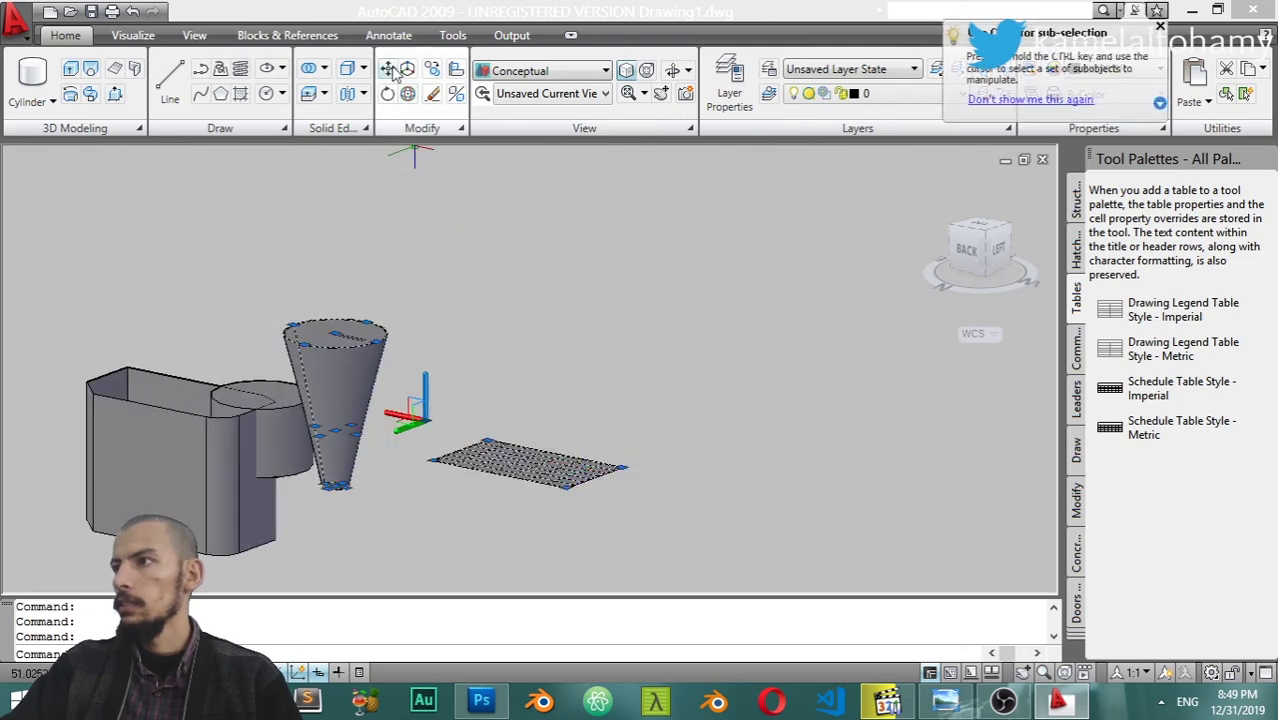
Move the planar surface by its left corner so it slices through the cone
{"action": "left_click", "coordinate": [395, 75]}
{"action": "left_click", "coordinate": [430, 462]}
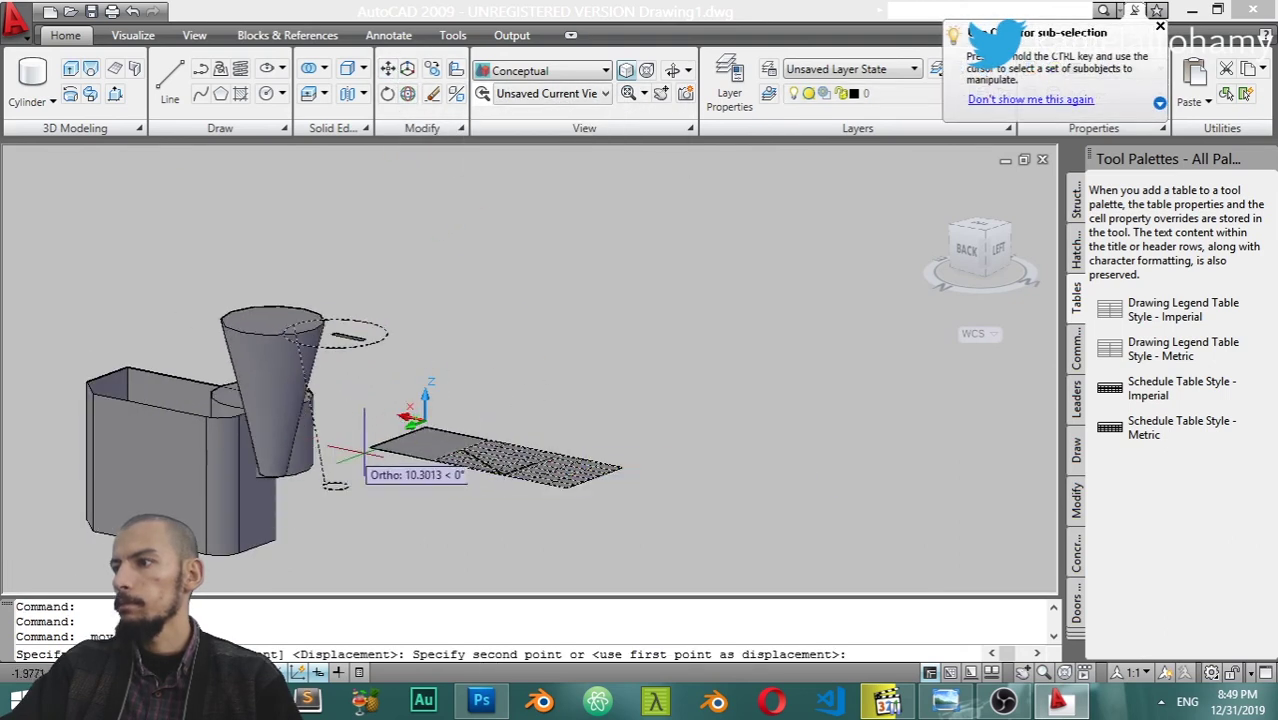
{"action": "key", "text": "Escape"}
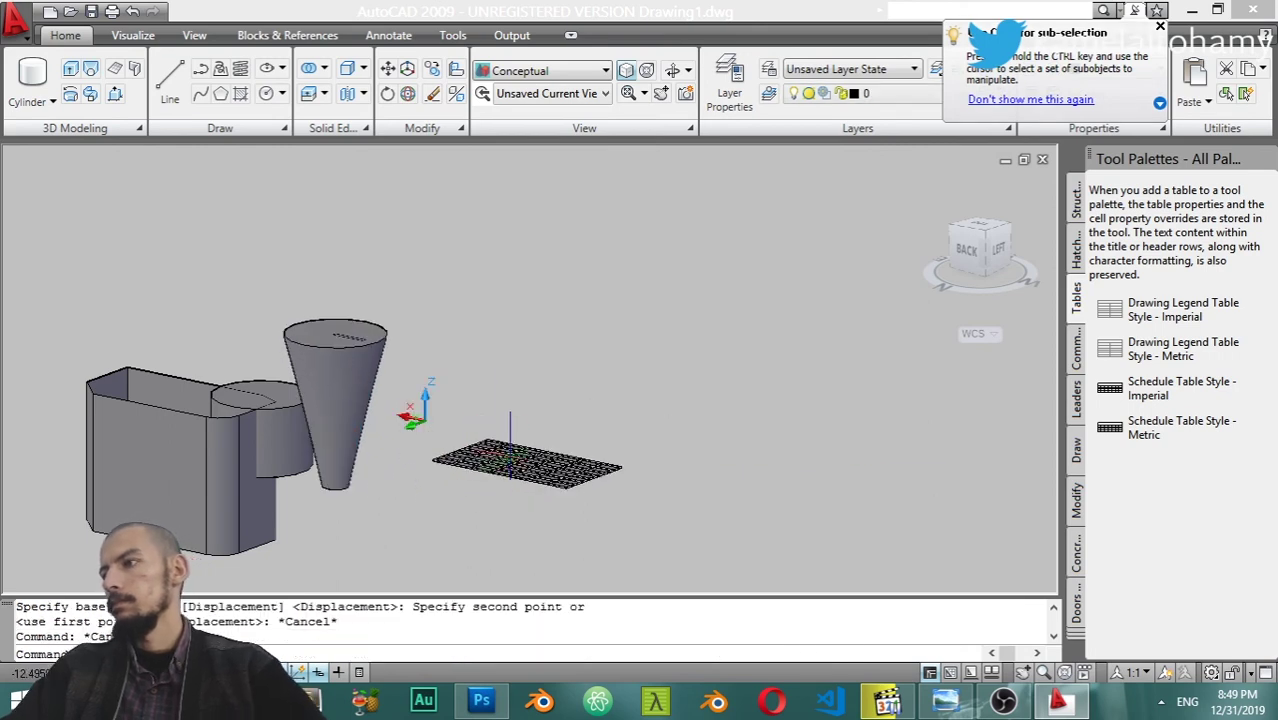
{"action": "left_click", "coordinate": [510, 458]}
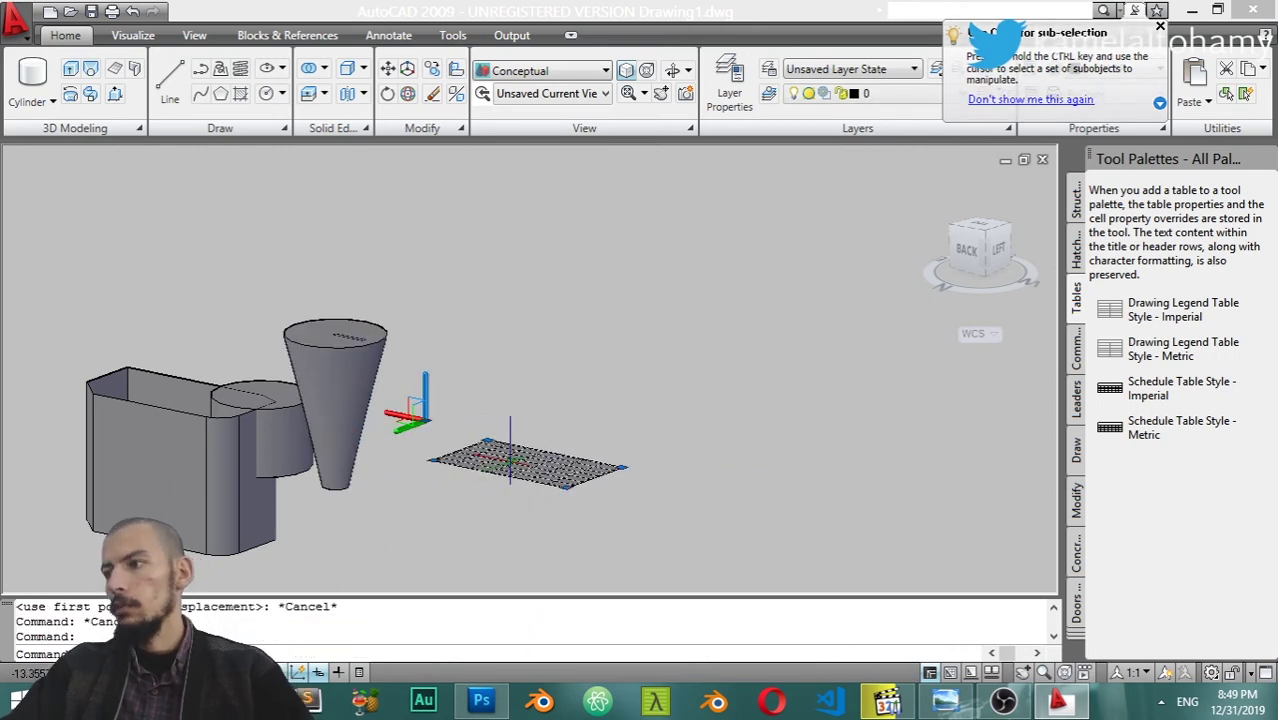
{"action": "left_click", "coordinate": [387, 68]}
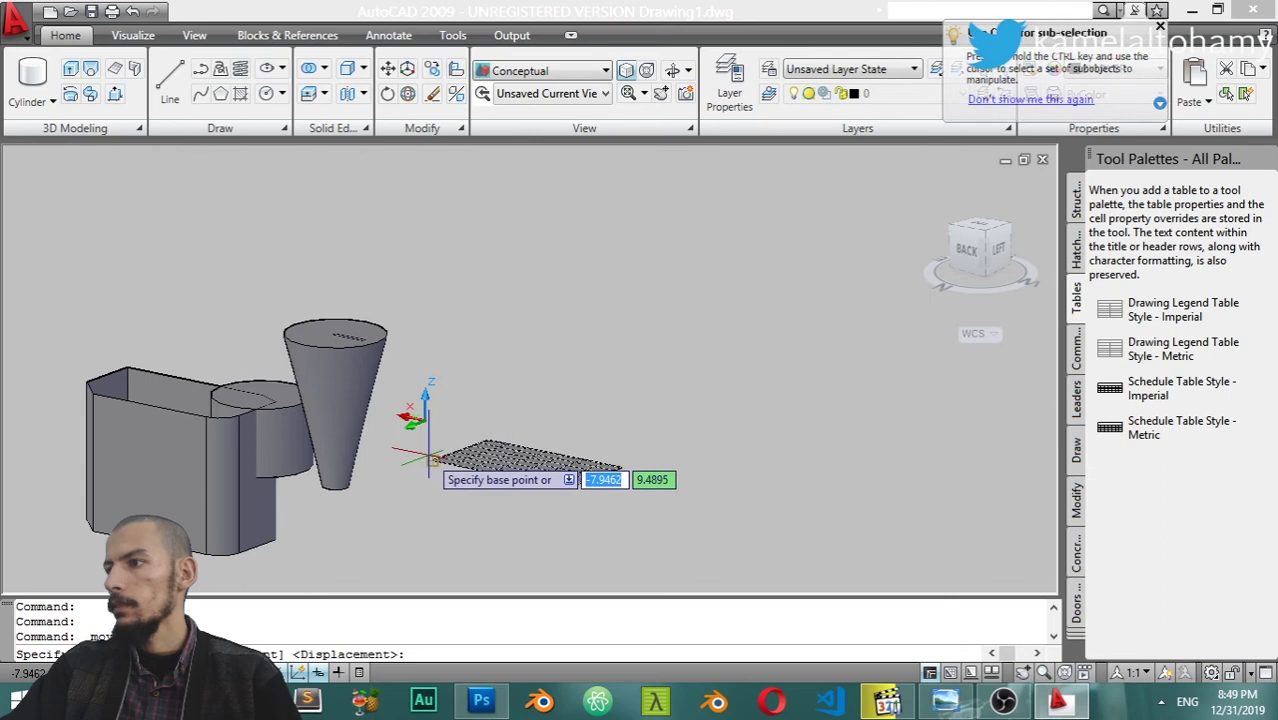
{"action": "left_click", "coordinate": [430, 460]}
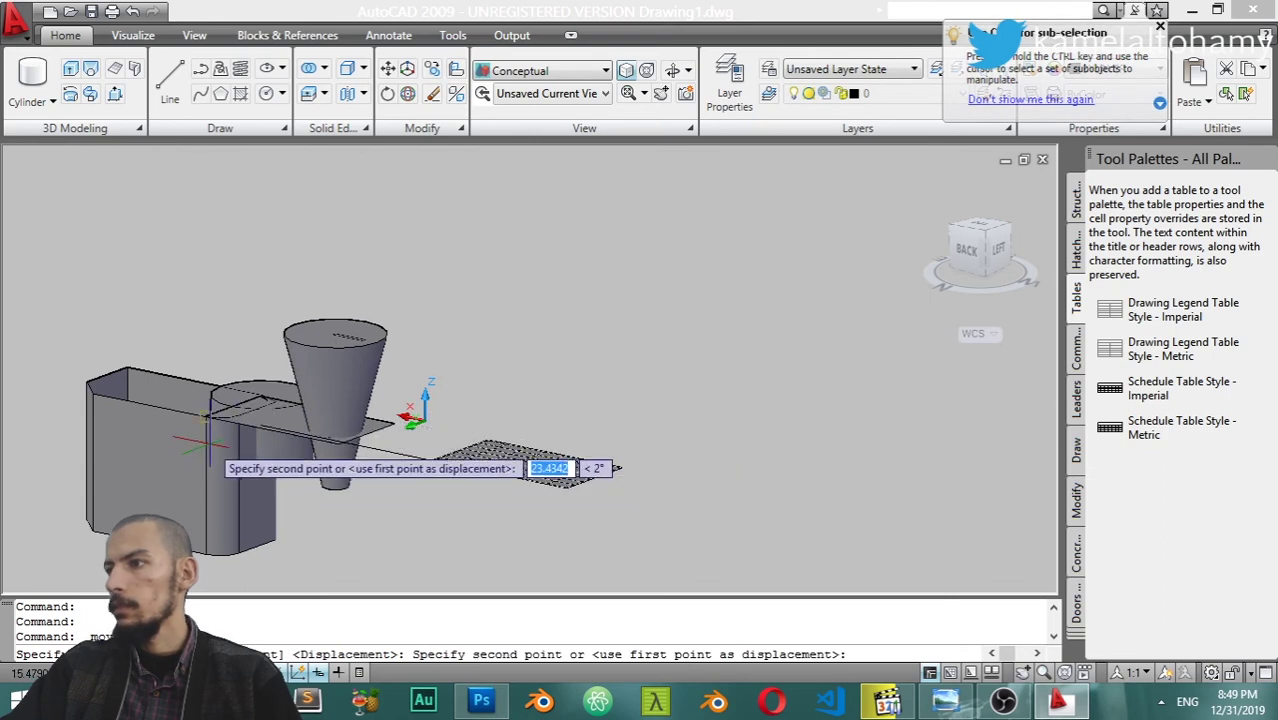
{"action": "left_click", "coordinate": [378, 437]}
{"action": "scroll", "coordinate": [478, 455], "scroll_direction": "up", "scroll_amount": 3}
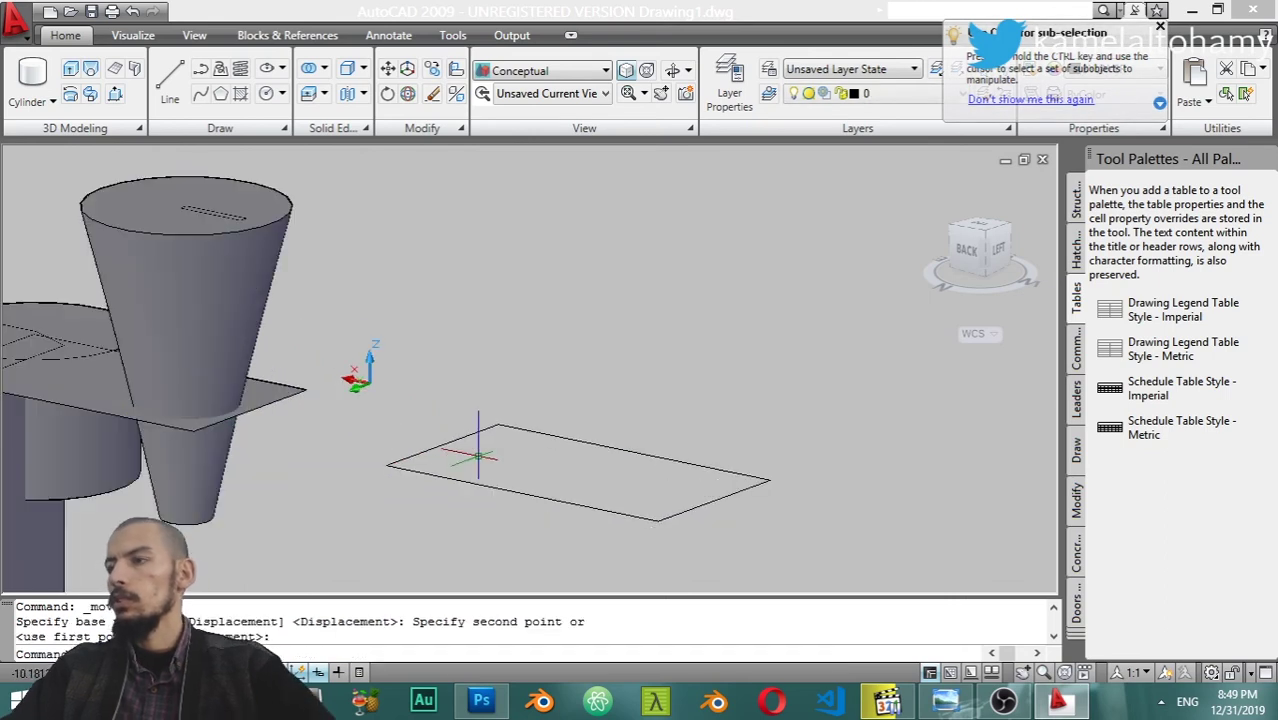
Select the cone and begin typing the split command
{"action": "key", "text": "Escape"}
{"action": "key", "text": "Escape"}
{"action": "left_click", "coordinate": [268, 230]}
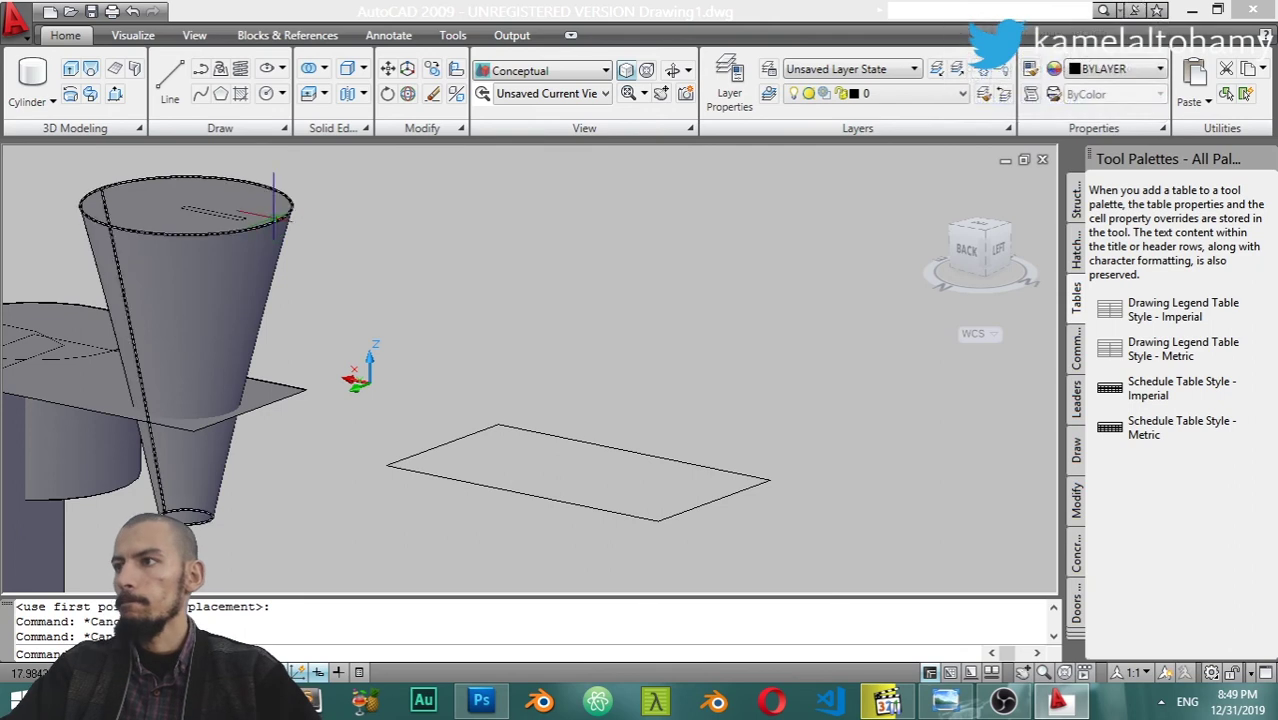
{"action": "left_click", "coordinate": [276, 215]}
{"action": "type", "text": "split"}
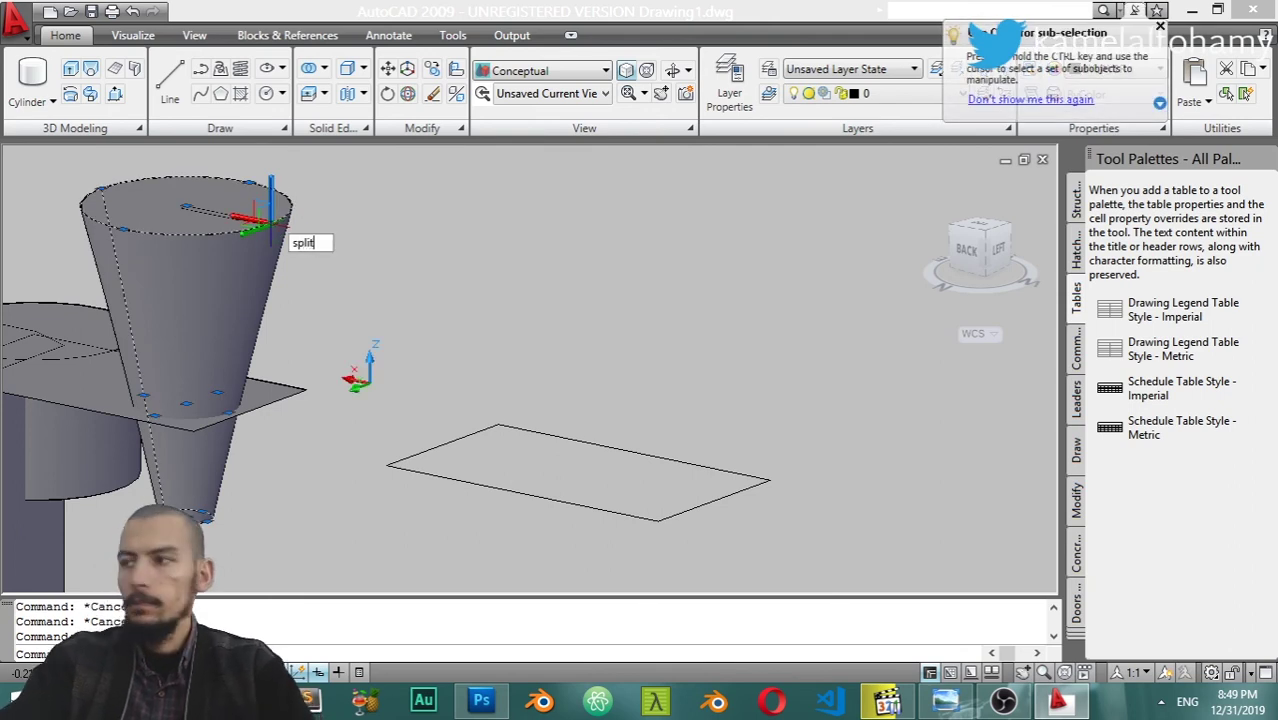
Try splitting the cone twice, cancel both attempts, and reselect the cone
{"action": "key", "text": "Return"}
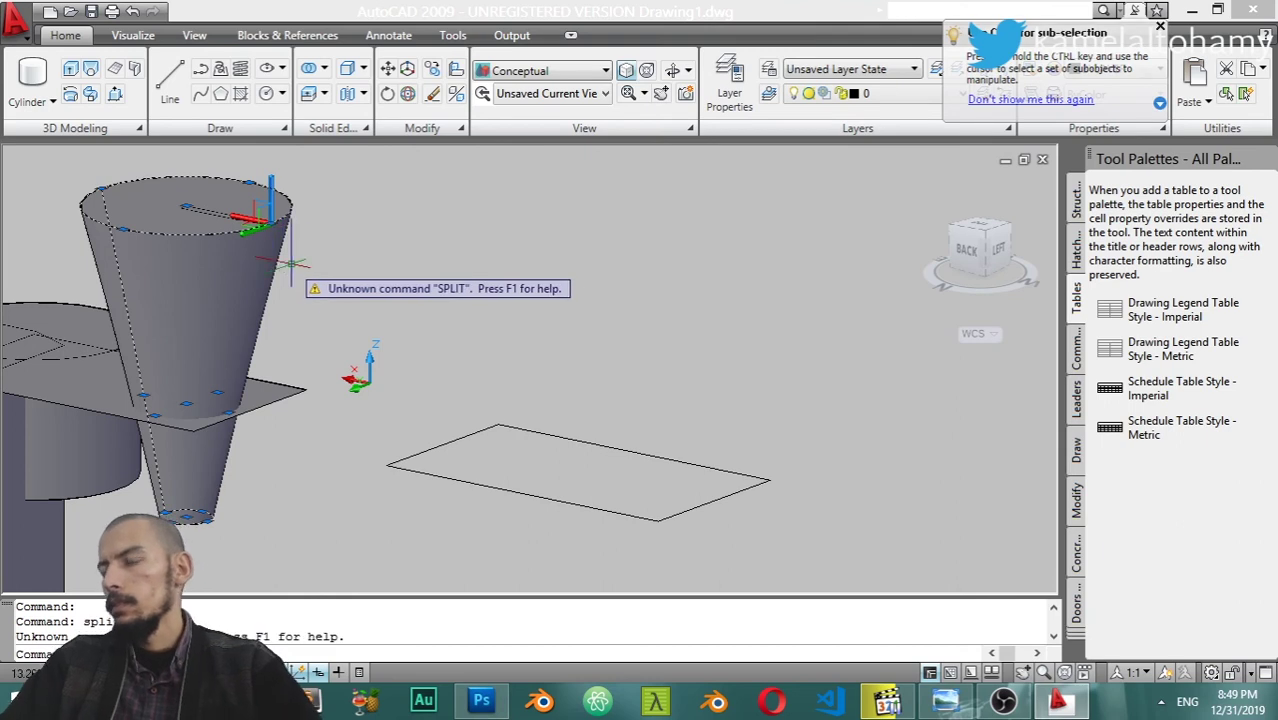
{"action": "key", "text": "Escape"}
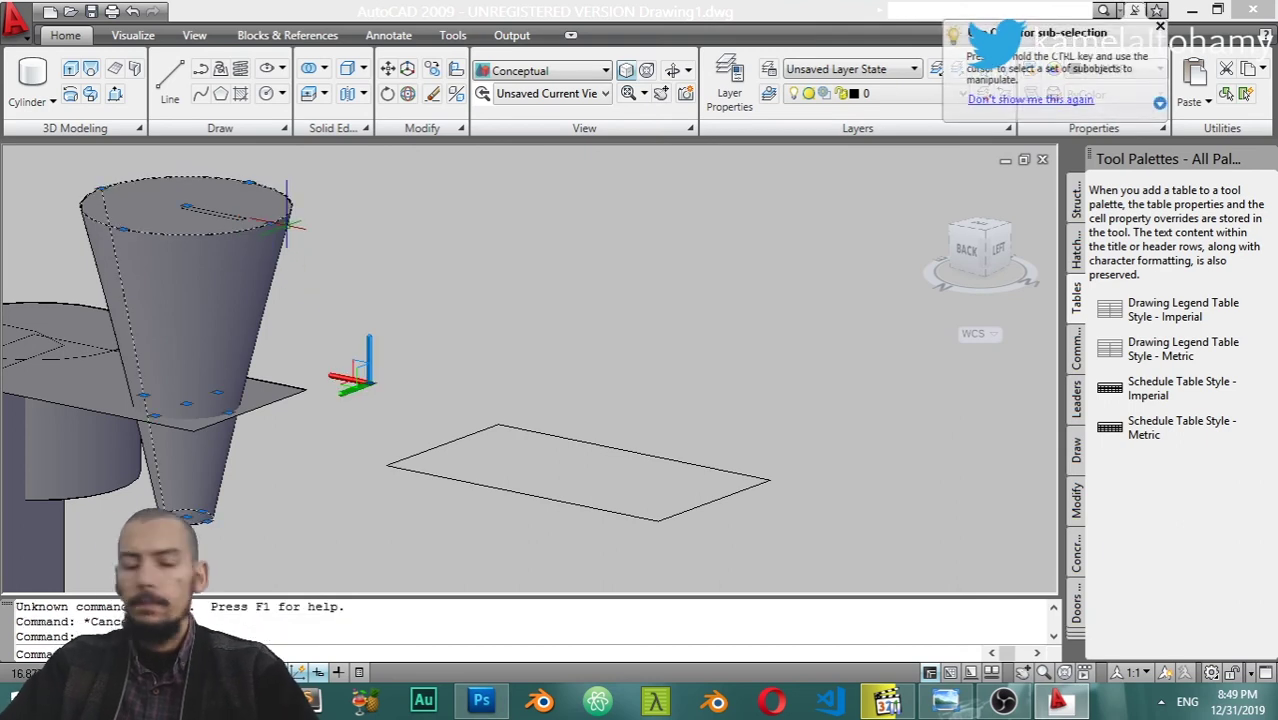
{"action": "type", "text": "split"}
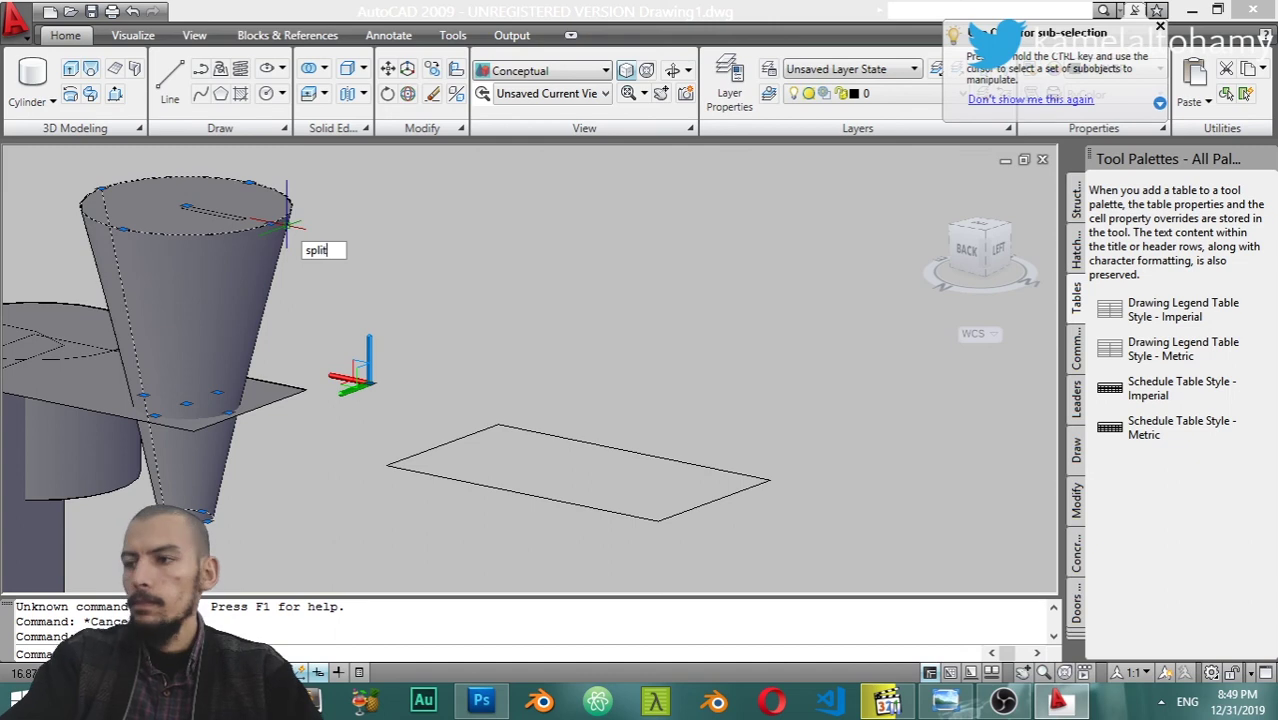
{"action": "key", "text": "Return"}
{"action": "key", "text": "Escape"}
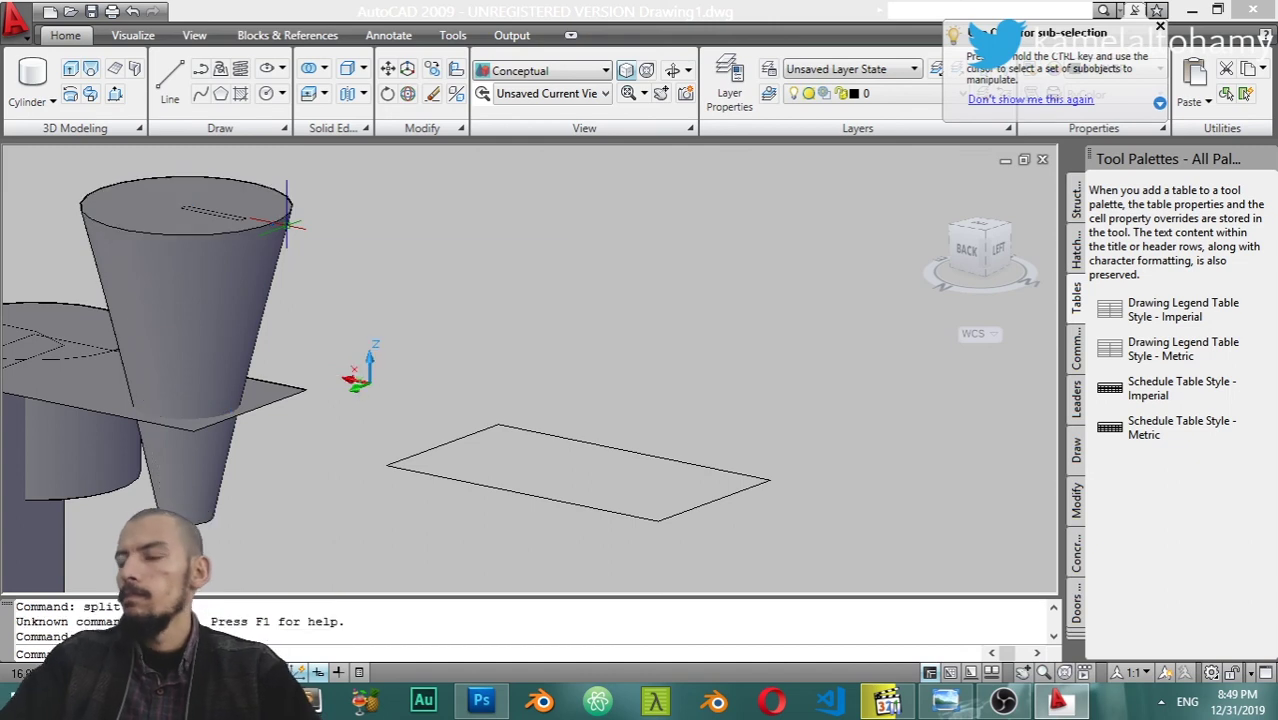
{"action": "left_click", "coordinate": [288, 188]}
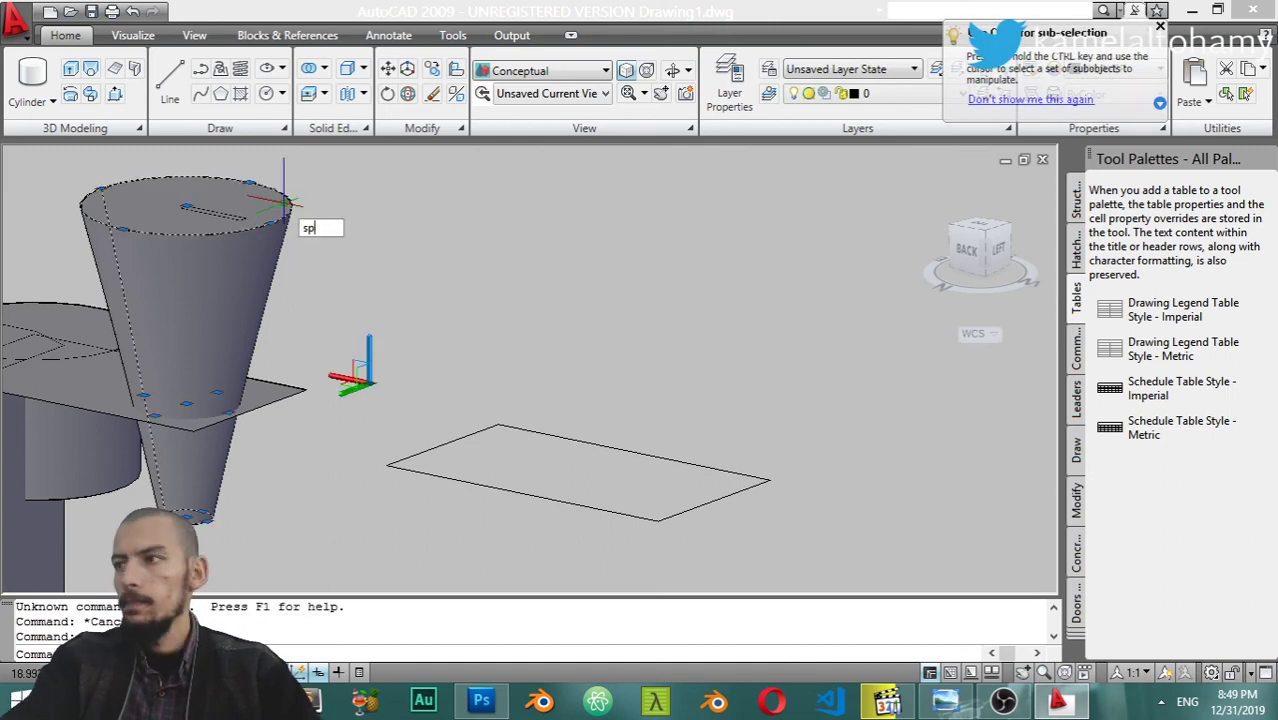
Close the spelling check that SP started by mistake, then expand the Modify panel slide-out
{"action": "type", "text": "sp"}
{"action": "key", "text": "Return"}
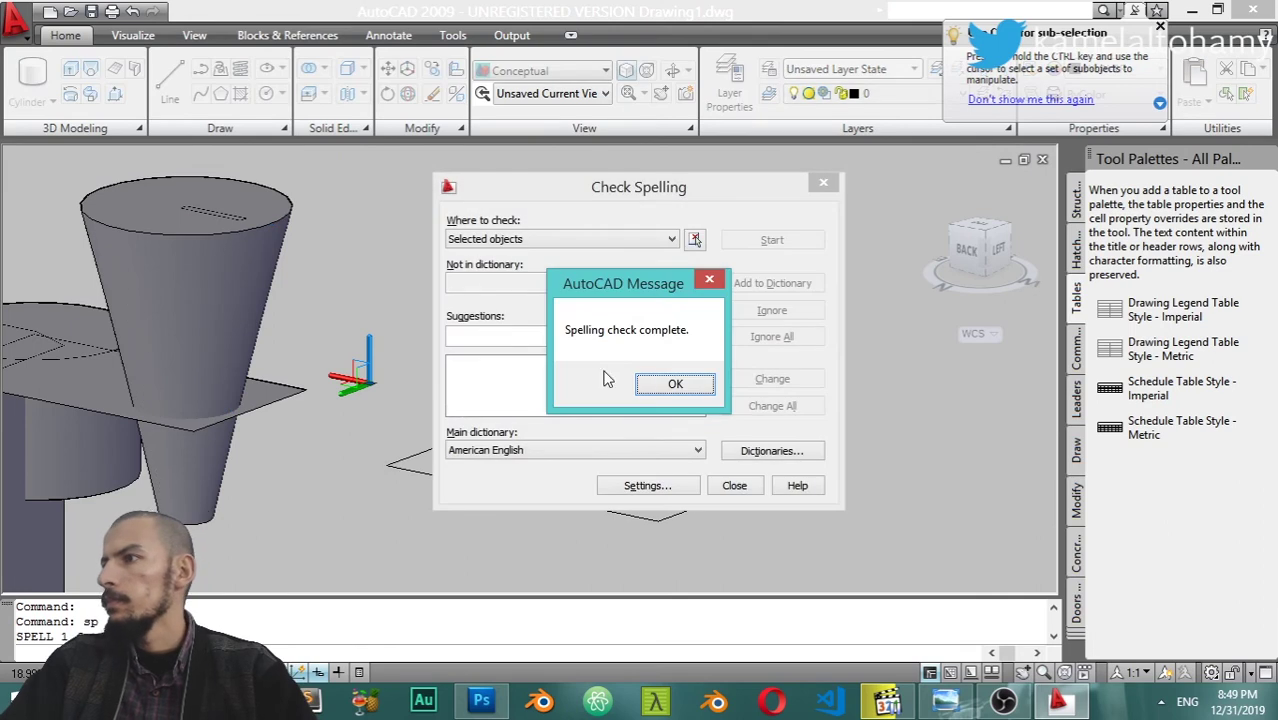
{"action": "left_click", "coordinate": [676, 385]}
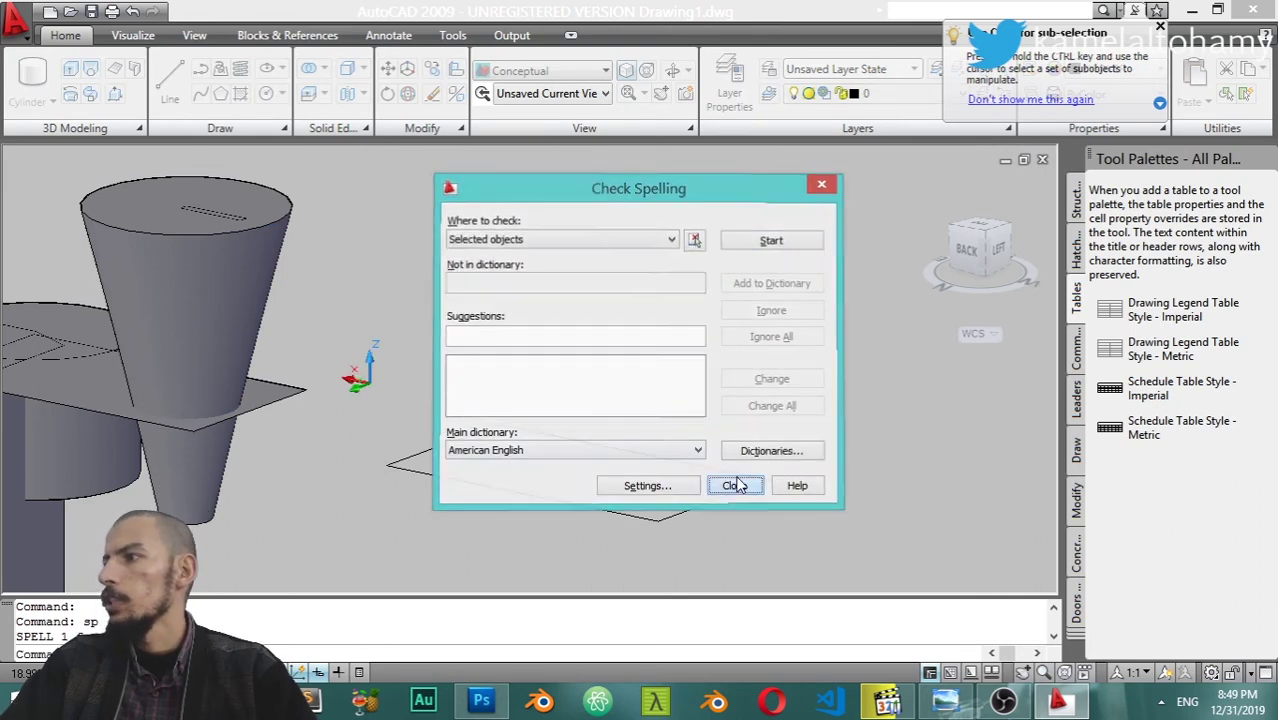
{"action": "left_click", "coordinate": [734, 485]}
{"action": "left_click", "coordinate": [462, 129]}
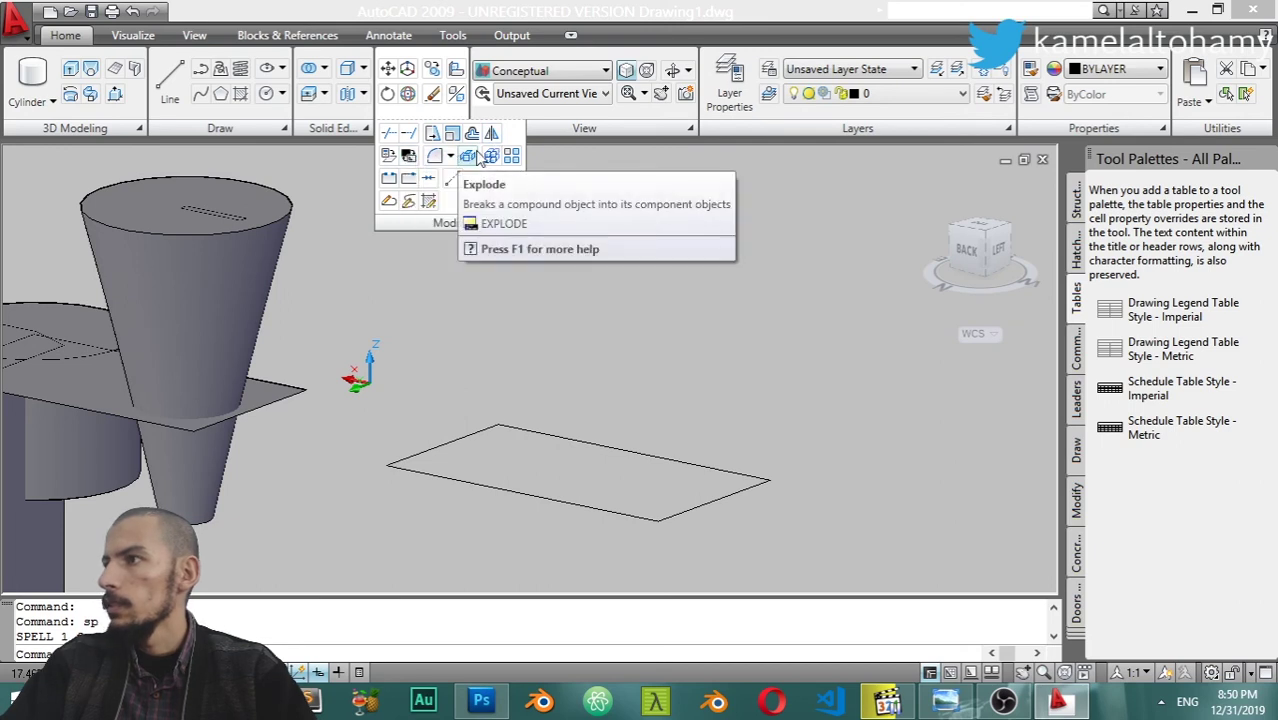
Switch to the Back view and pan the drawing, abandoning a started line
{"action": "scroll", "coordinate": [365, 178], "scroll_direction": "down", "scroll_amount": 5}
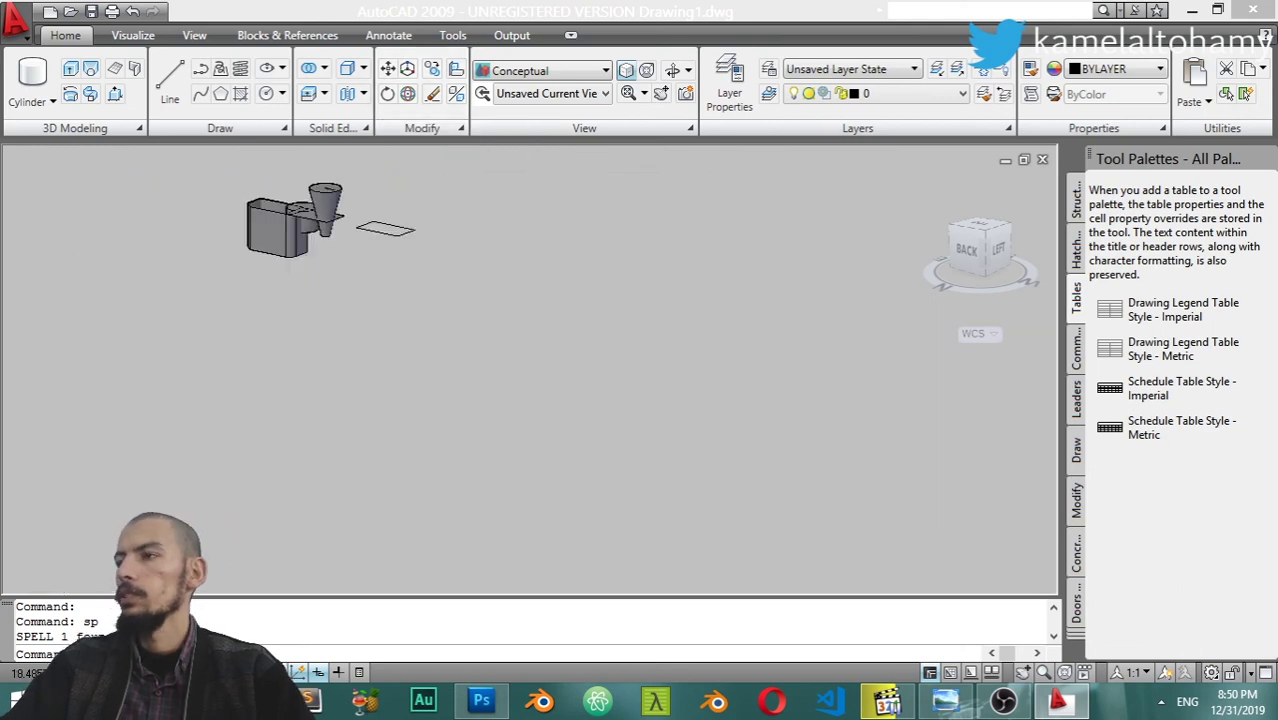
{"action": "scroll", "coordinate": [258, 214], "scroll_direction": "up", "scroll_amount": 1}
{"action": "scroll", "coordinate": [258, 214], "scroll_direction": "up", "scroll_amount": 2}
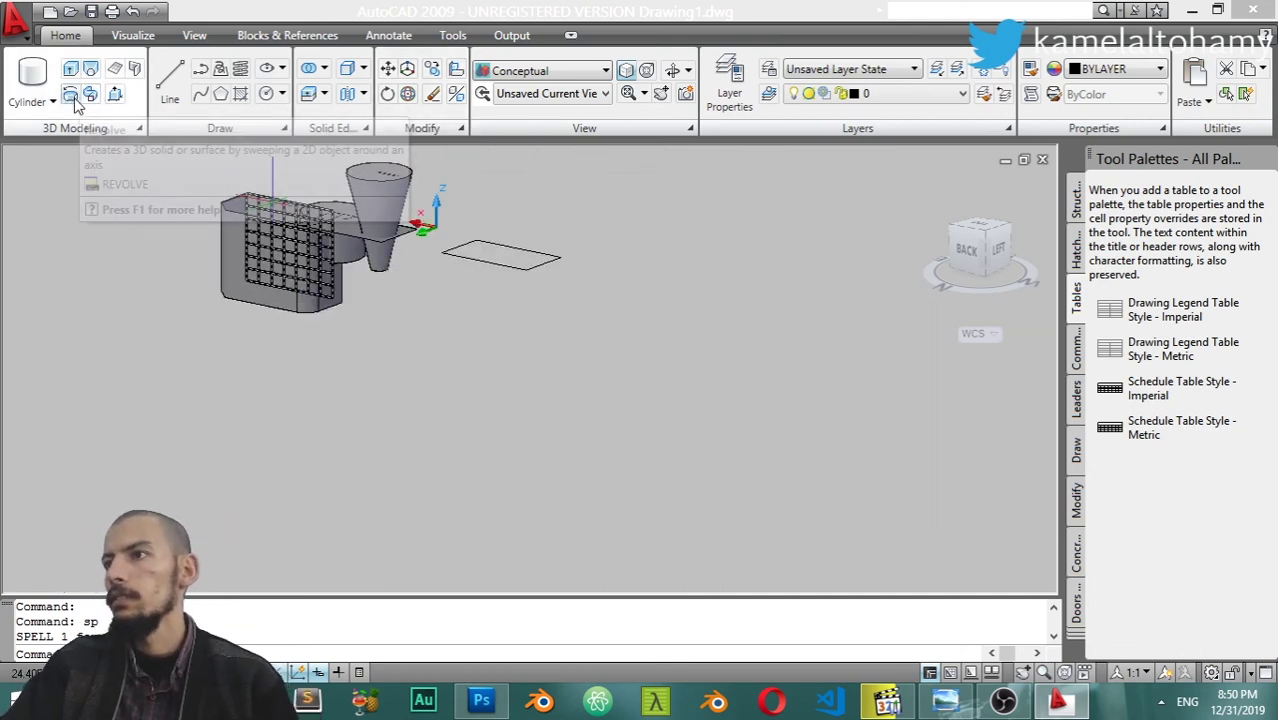
{"action": "mouse_move", "coordinate": [70, 94]}
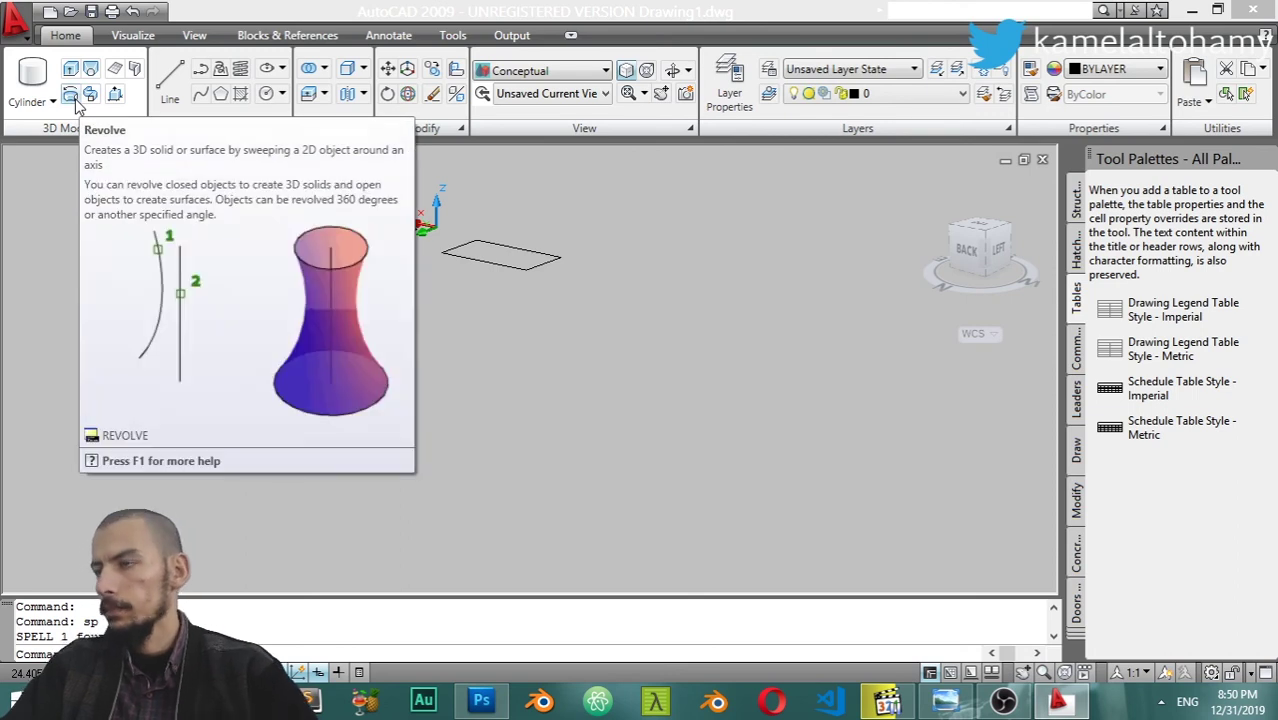
{"action": "scroll", "coordinate": [688, 277], "scroll_direction": "down", "scroll_amount": 2}
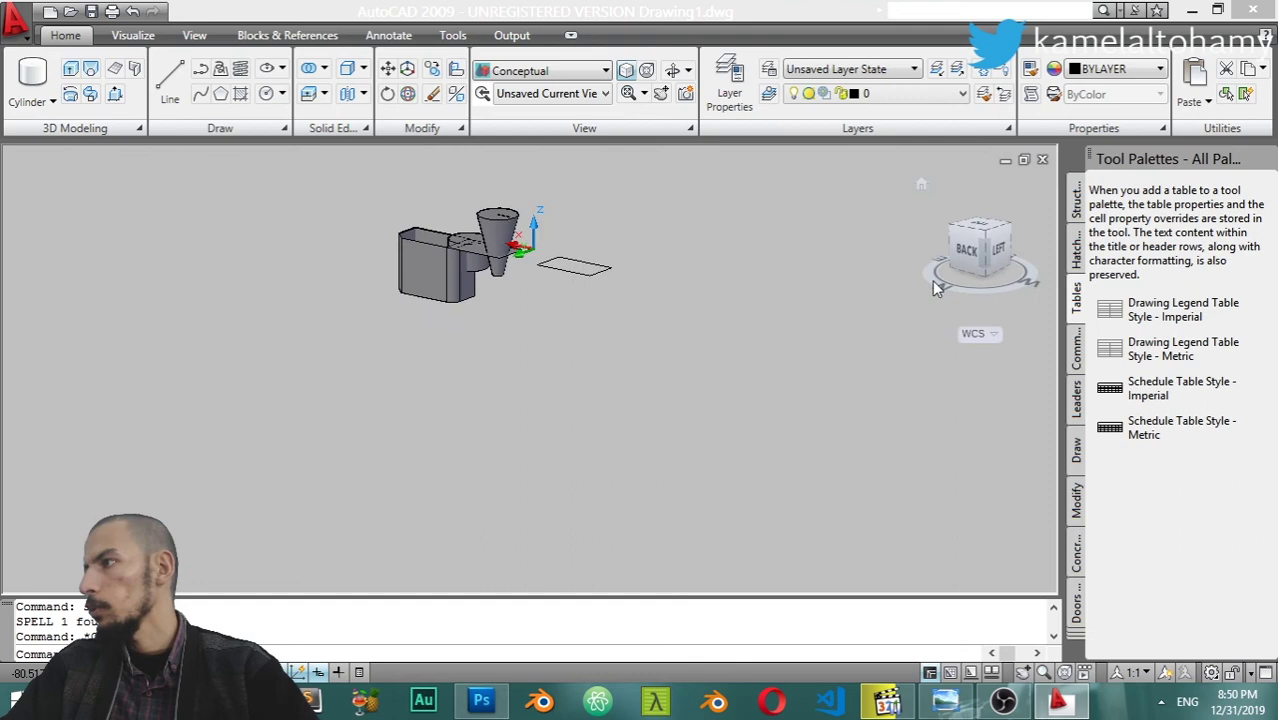
{"action": "left_click", "coordinate": [977, 253]}
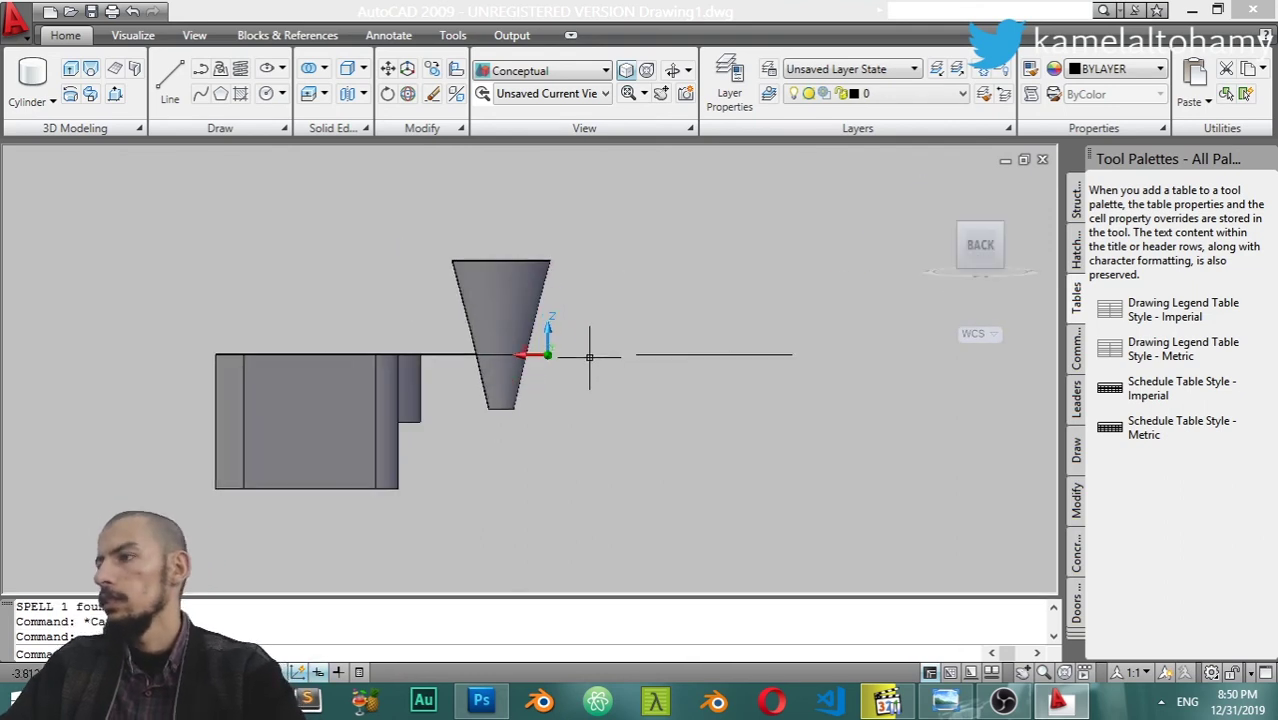
{"action": "middle_click_drag", "start_coordinate": [541, 336], "coordinate": [508, 316]}
{"action": "type", "text": "l"}
{"action": "key", "text": "Return"}
{"action": "left_click", "coordinate": [800, 450]}
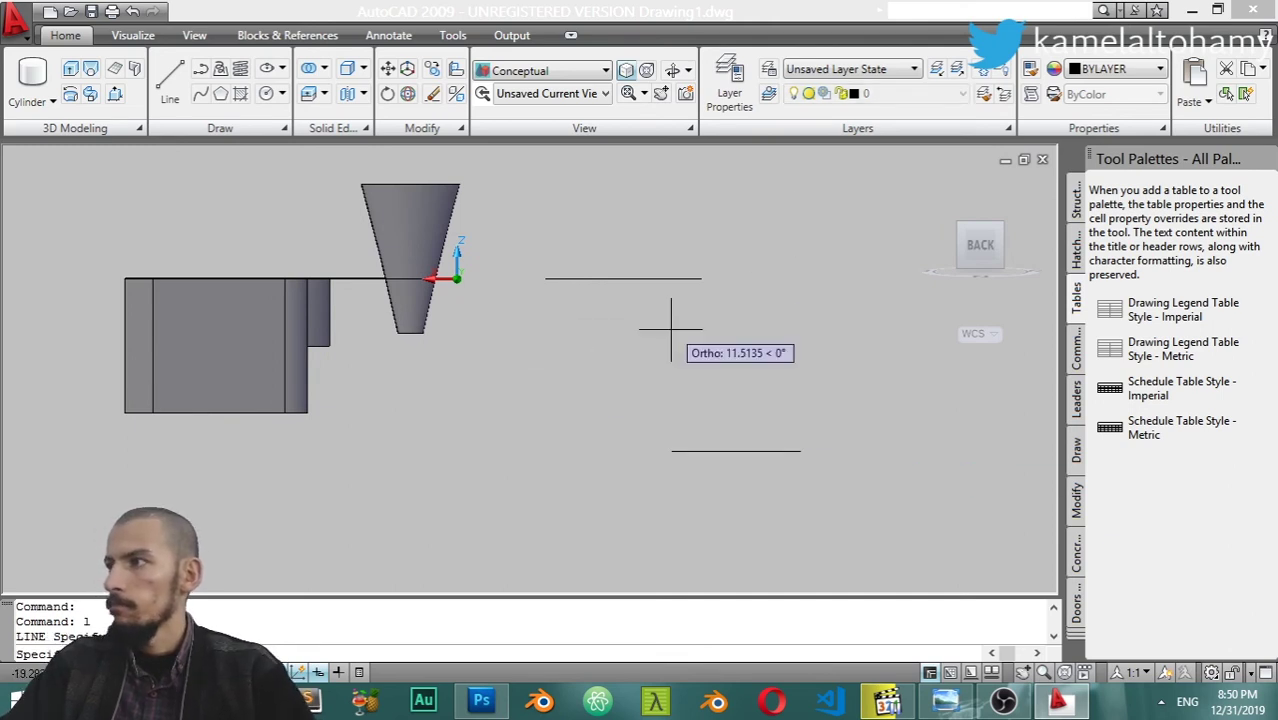
{"action": "key", "text": "Escape"}
{"action": "mouse_move", "coordinate": [980, 245]}
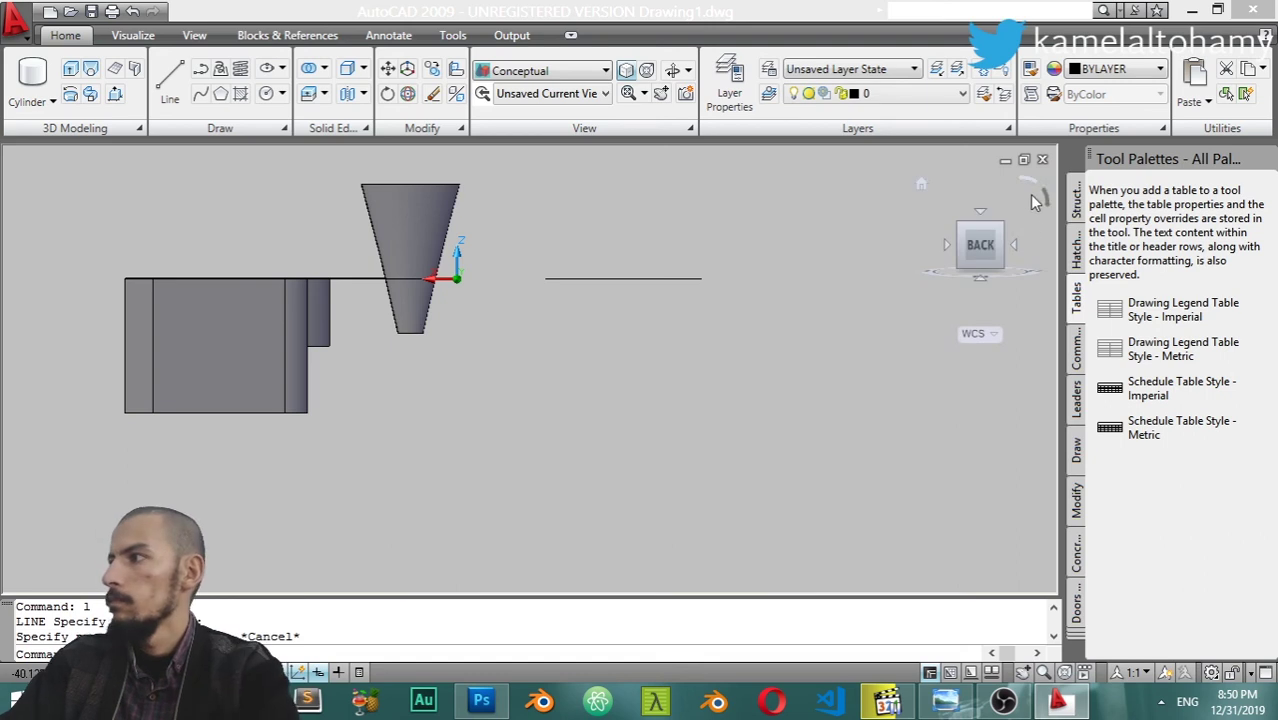
Switch to Top view, pan left, and draw a vertical line
{"action": "left_click", "coordinate": [981, 209]}
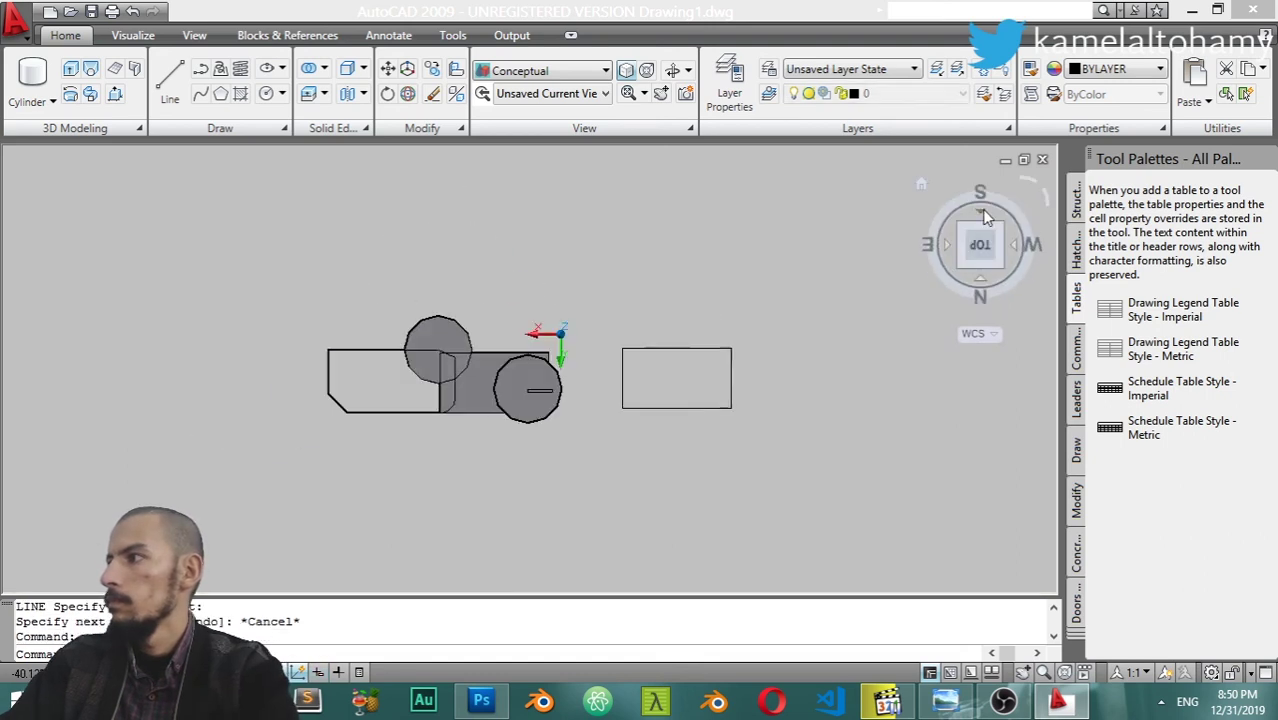
{"action": "middle_click_drag", "start_coordinate": [720, 408], "coordinate": [490, 399]}
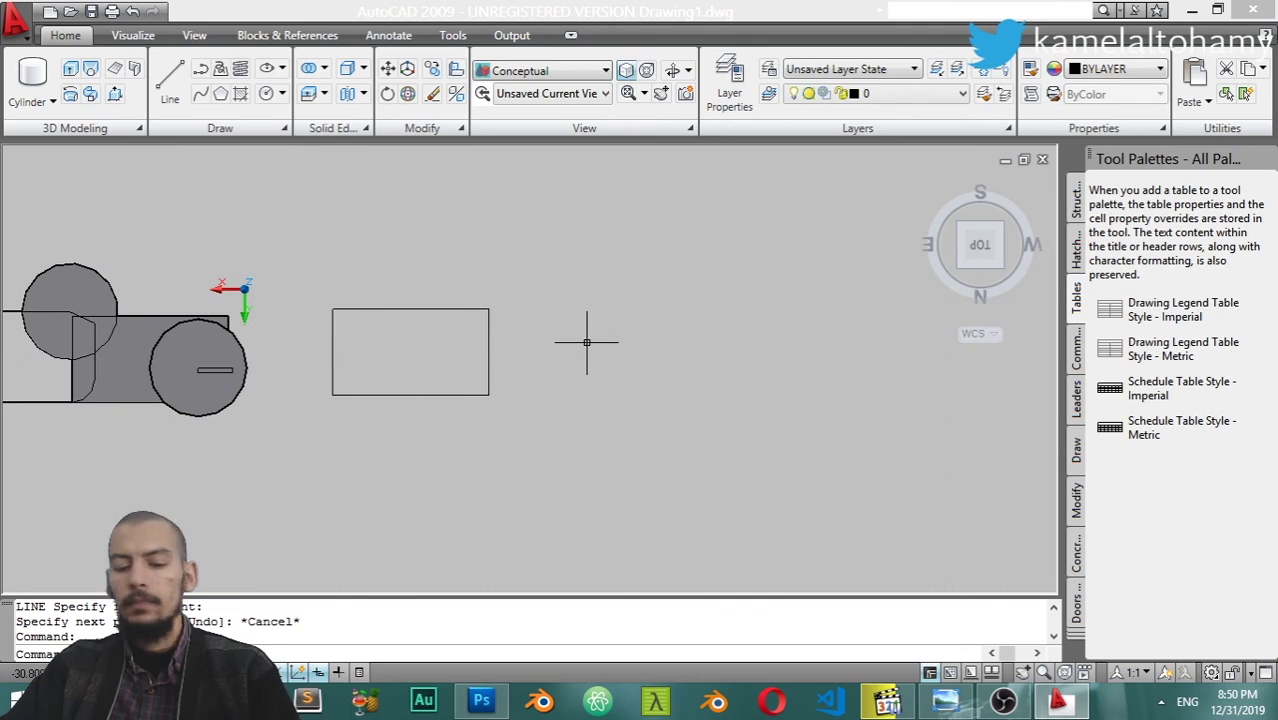
{"action": "type", "text": "l"}
{"action": "key", "text": "Return"}
{"action": "left_click", "coordinate": [709, 435]}
{"action": "left_click", "coordinate": [709, 240]}
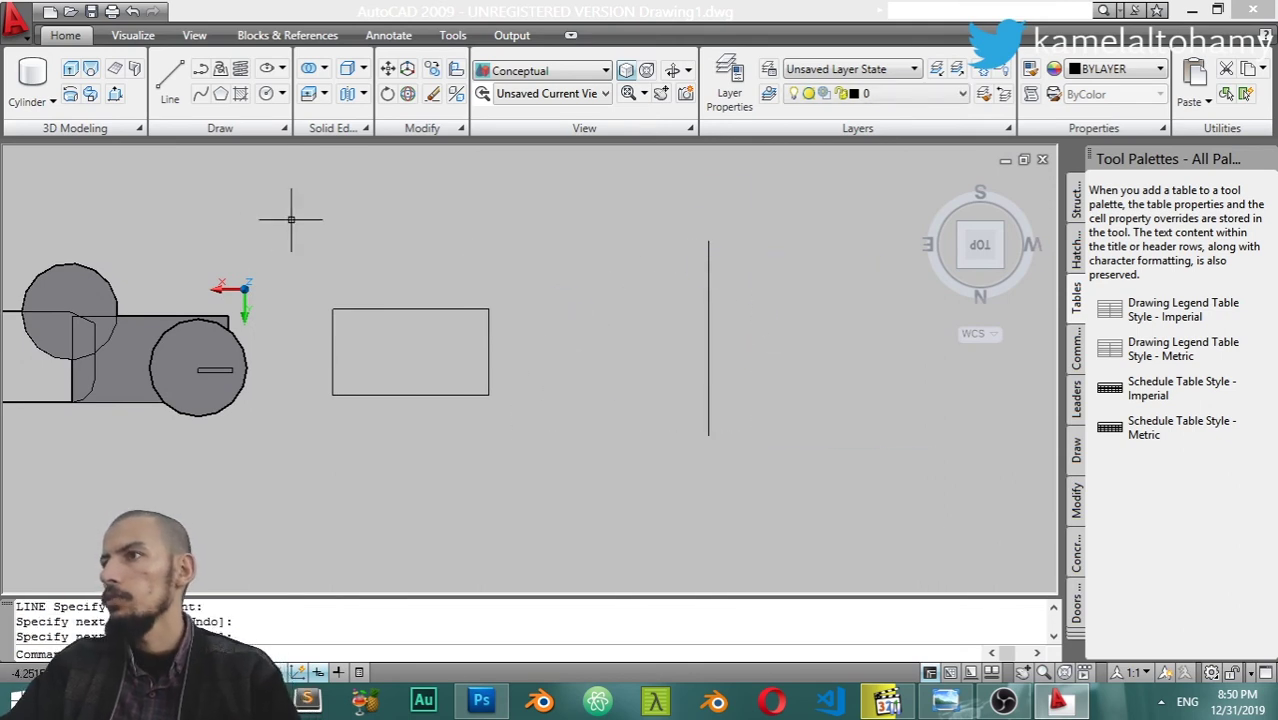
Draw a three-point S-shaped spline left of the line with ortho off, then select it
{"action": "left_click", "coordinate": [200, 94]}
{"action": "left_click", "coordinate": [619, 247]}
{"action": "key", "text": "F8"}
{"action": "left_click", "coordinate": [645, 300]}
{"action": "left_click", "coordinate": [615, 390]}
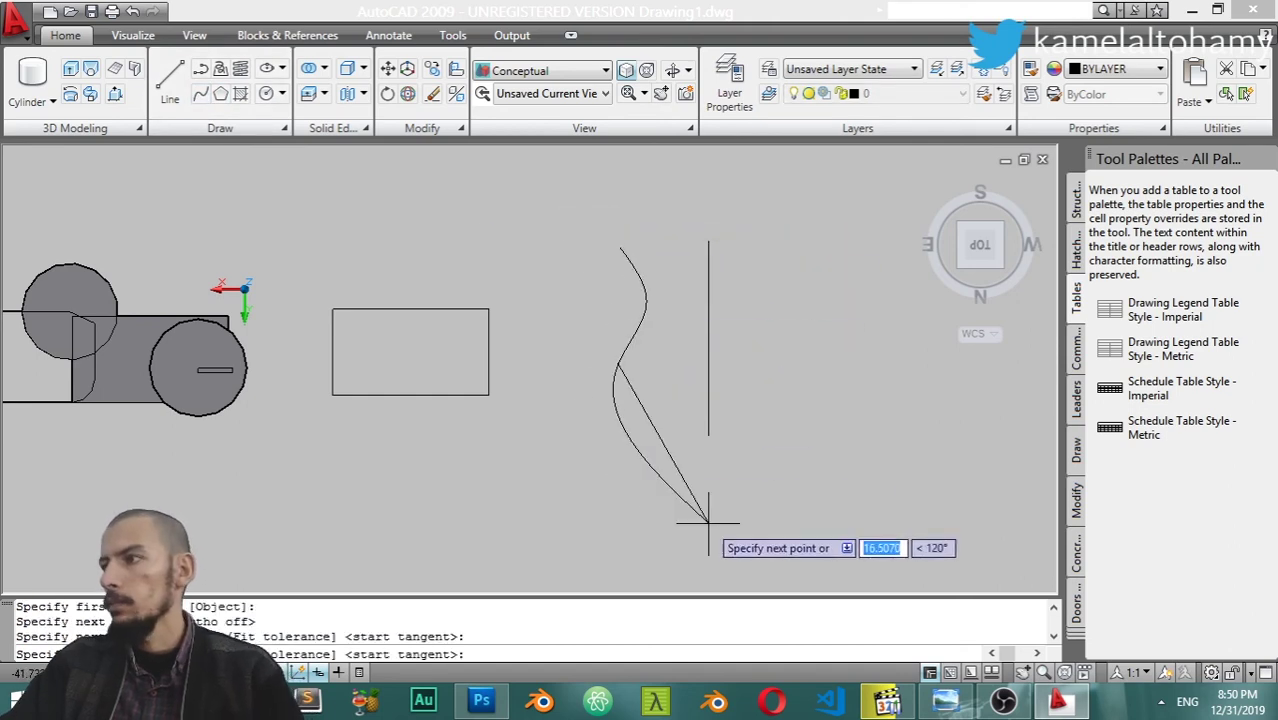
{"action": "key", "text": "Return"}
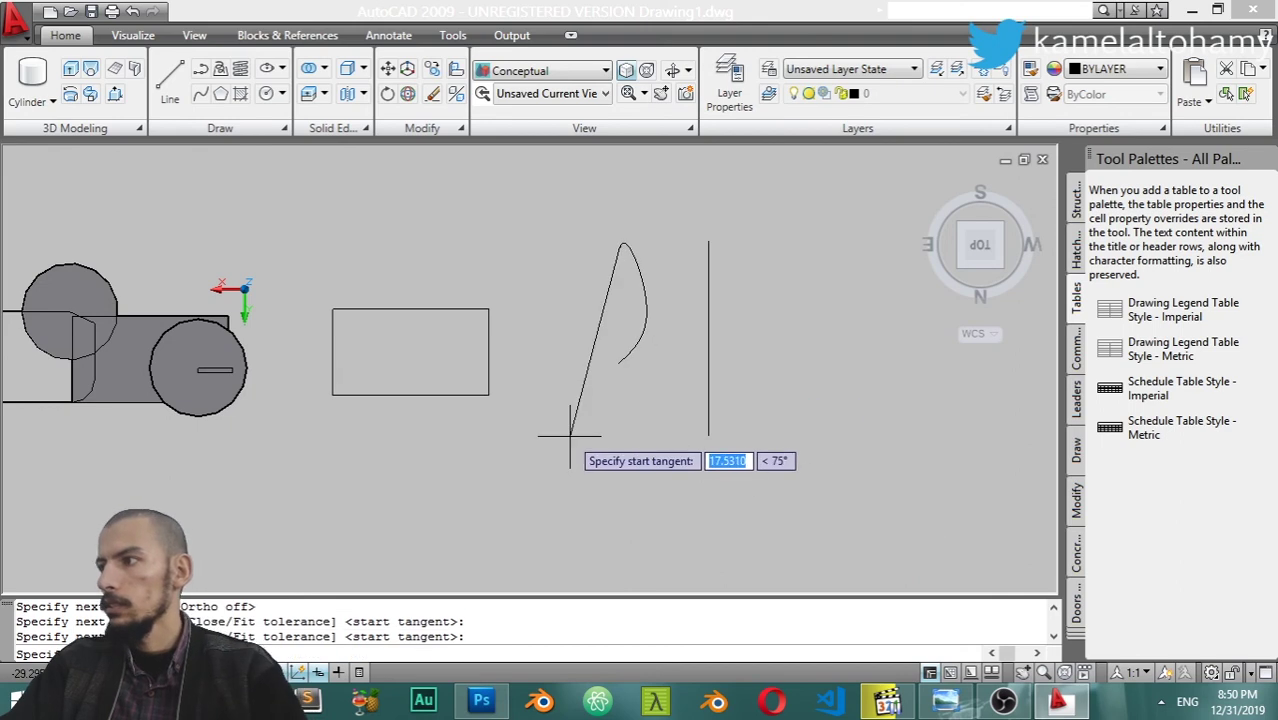
{"action": "left_click", "coordinate": [572, 400]}
{"action": "left_click", "coordinate": [632, 474]}
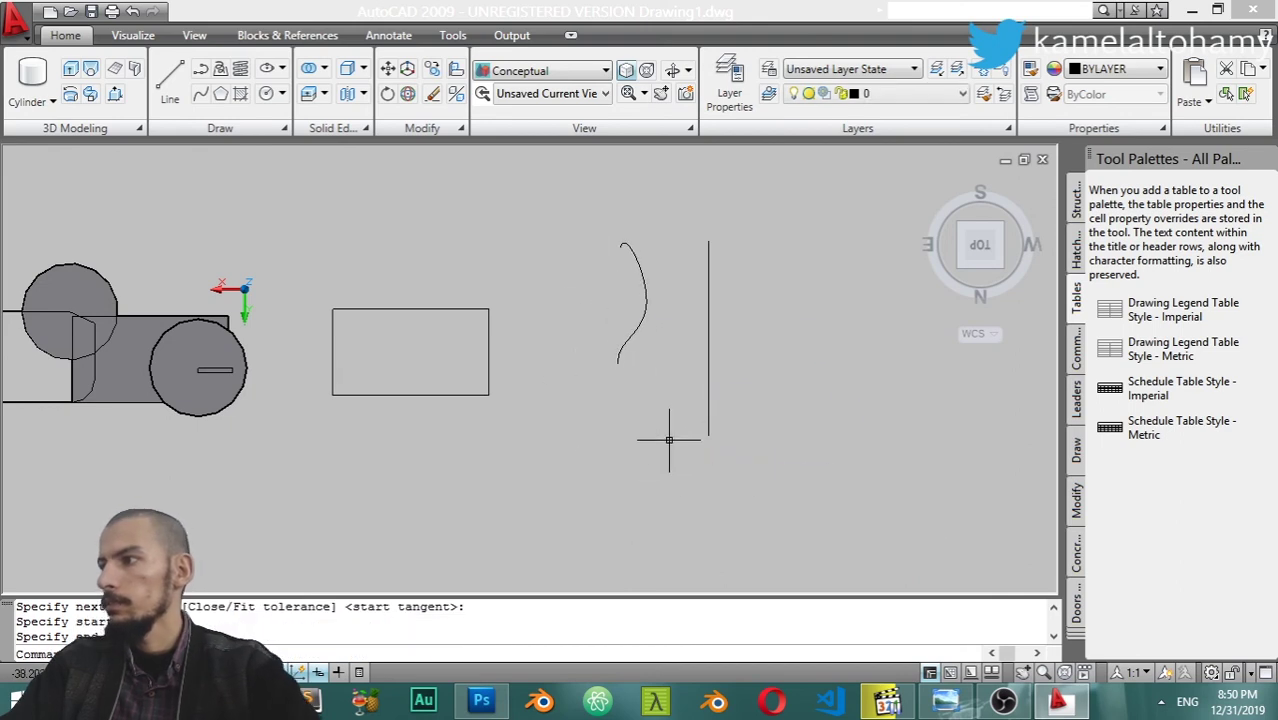
{"action": "left_click", "coordinate": [681, 257]}
{"action": "left_click", "coordinate": [599, 357]}
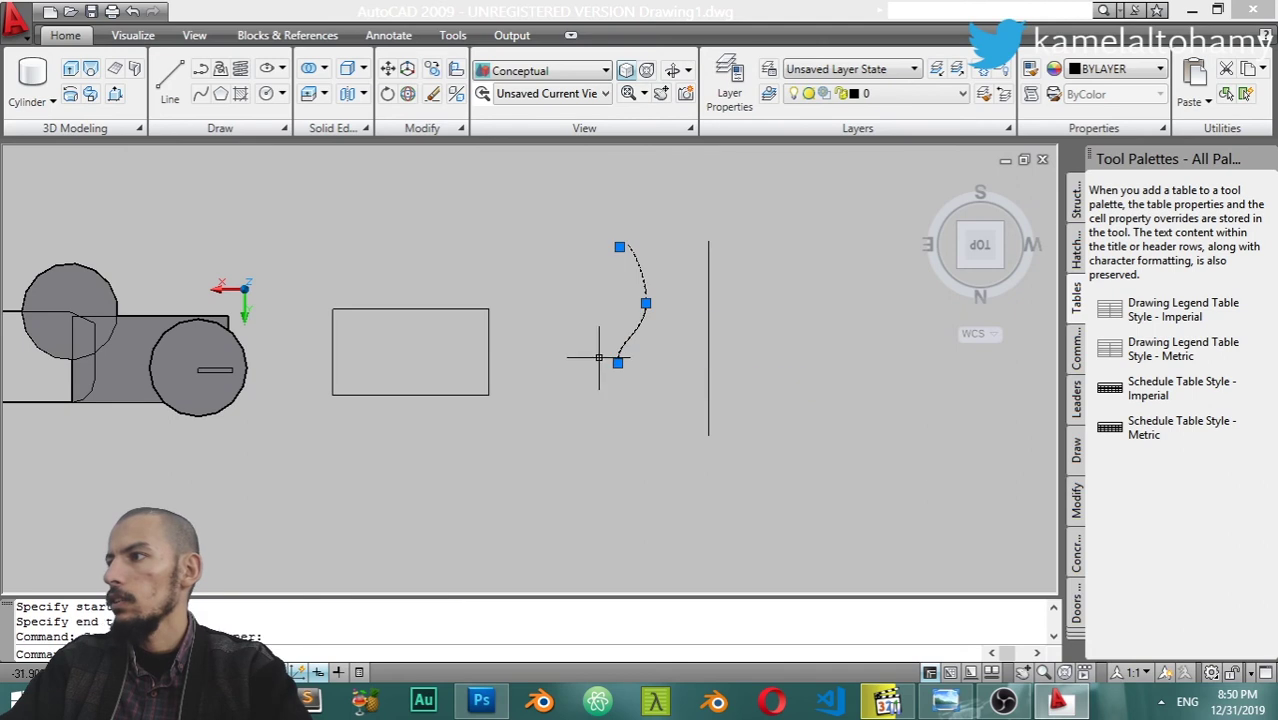
Revolve the spline 360° about the vertical line's endpoints into a spool solid, then orbit to view it
{"action": "left_click", "coordinate": [70, 95]}
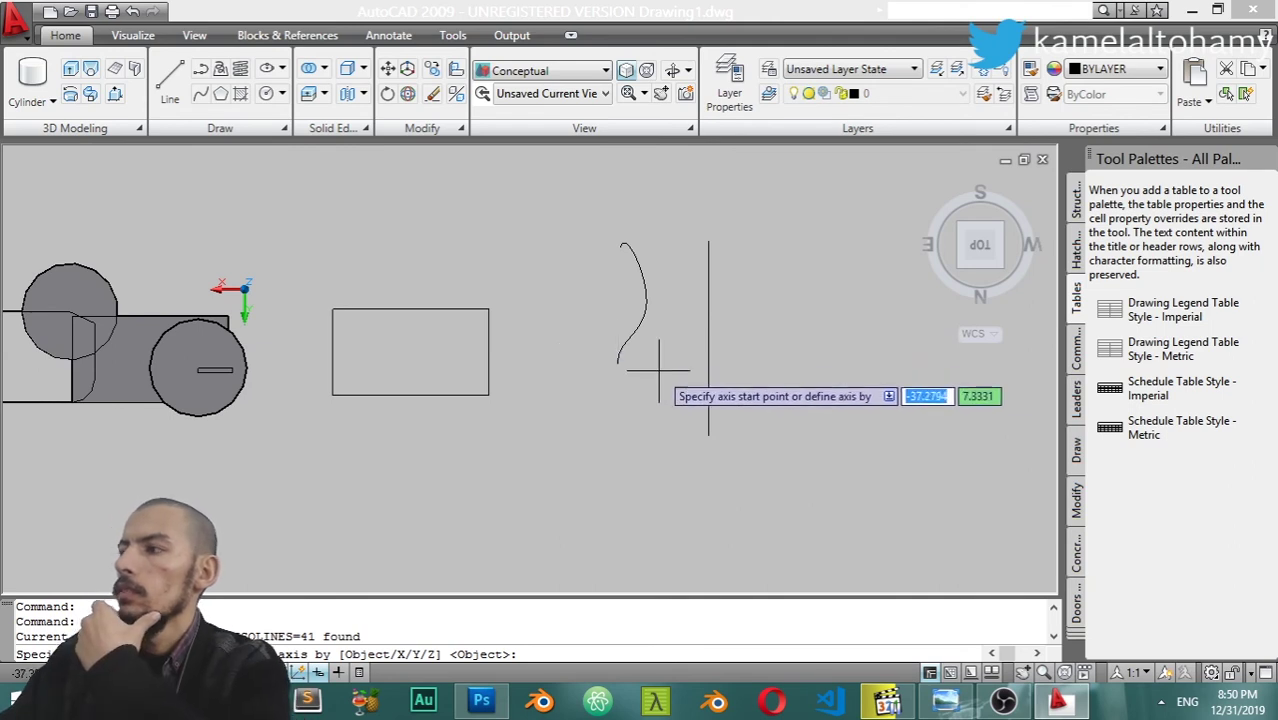
{"action": "left_click", "coordinate": [708, 435]}
{"action": "left_click", "coordinate": [708, 240]}
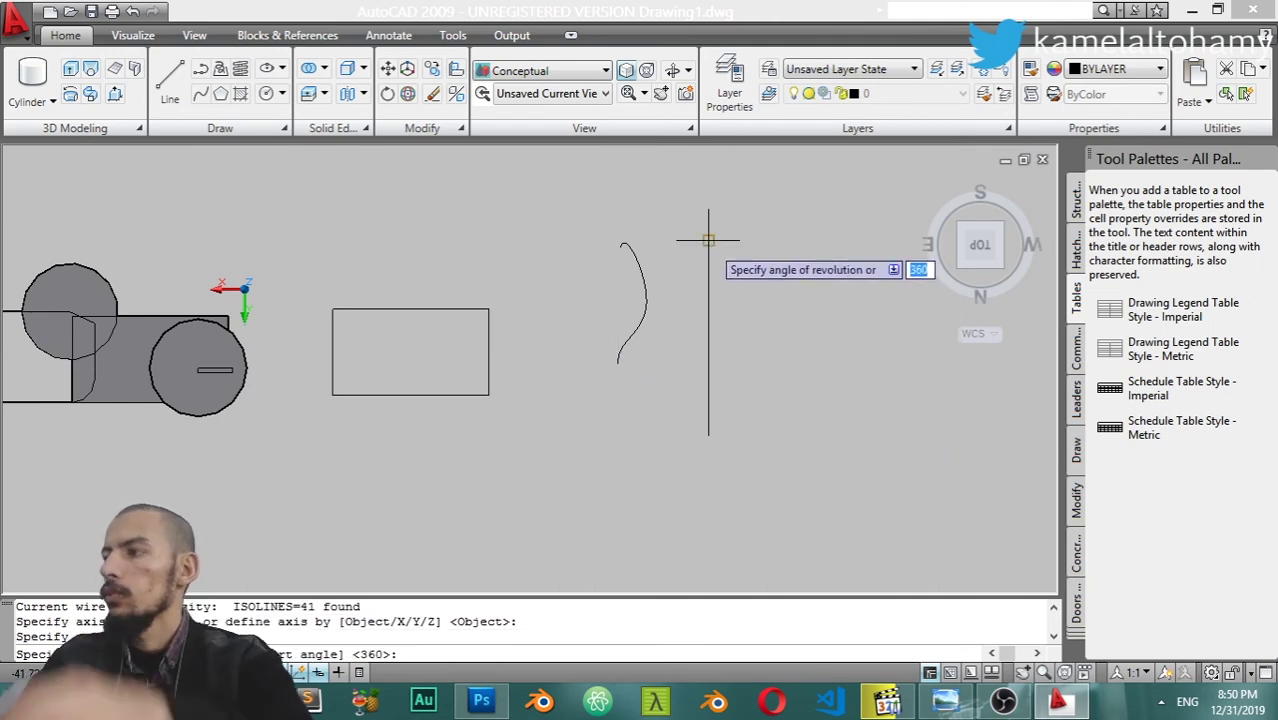
{"action": "key", "text": "Return"}
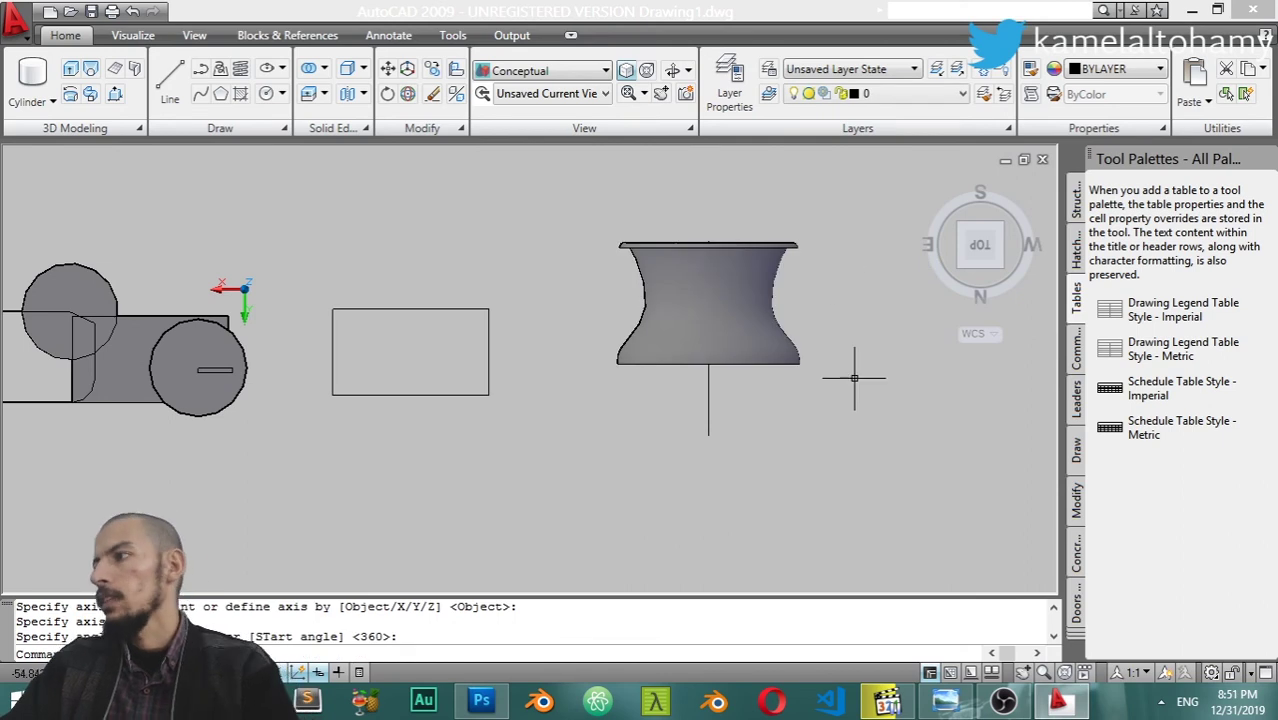
{"action": "mouse_move", "coordinate": [845, 437]}
{"action": "middle_mouse_down", "text": "shift"}
{"action": "mouse_move", "coordinate": [815, 308]}
{"action": "mouse_move", "coordinate": [756, 248]}
{"action": "middle_mouse_up", "text": "shift"}
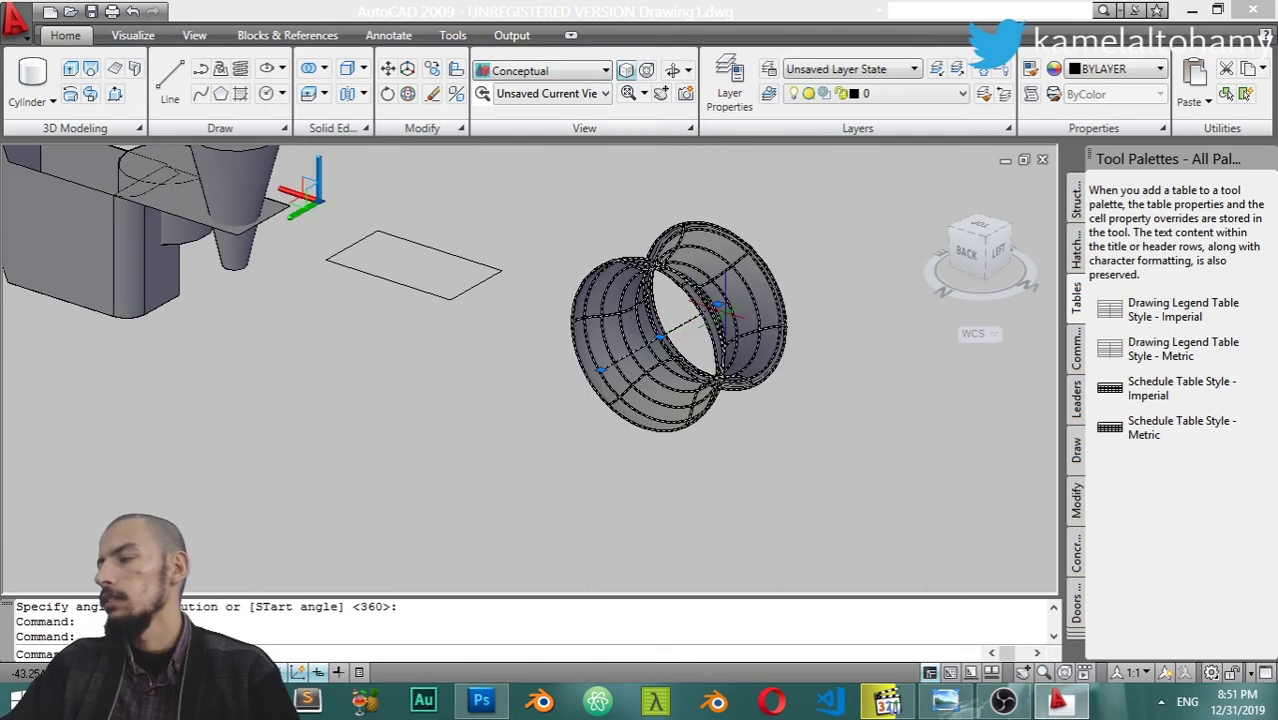
Deselect the solid, then zoom and orbit for a close view of the revolved tube beside the rectangle
{"action": "key", "text": "Escape"}
{"action": "scroll", "coordinate": [726, 316], "scroll_direction": "down", "scroll_amount": 2}
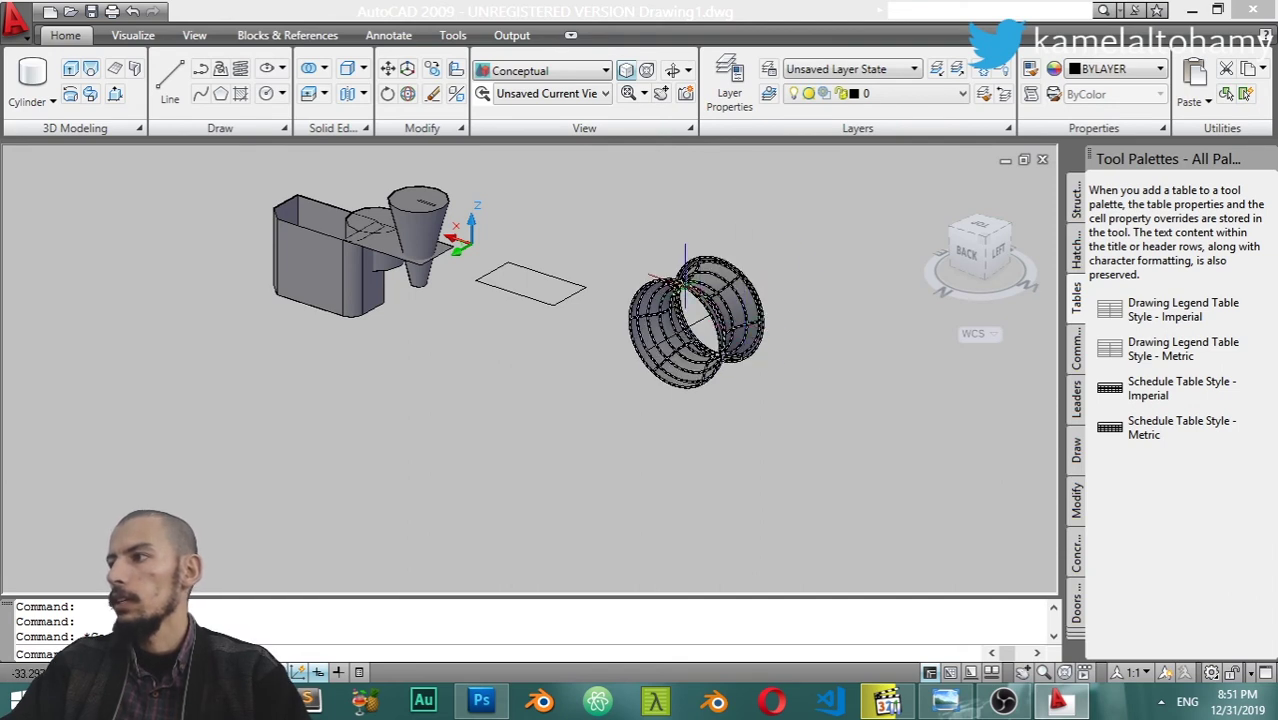
{"action": "scroll", "coordinate": [680, 277], "scroll_direction": "up", "scroll_amount": 2}
{"action": "scroll", "coordinate": [700, 320], "scroll_direction": "up", "scroll_amount": 1}
{"action": "scroll", "coordinate": [706, 330], "scroll_direction": "up", "scroll_amount": 1}
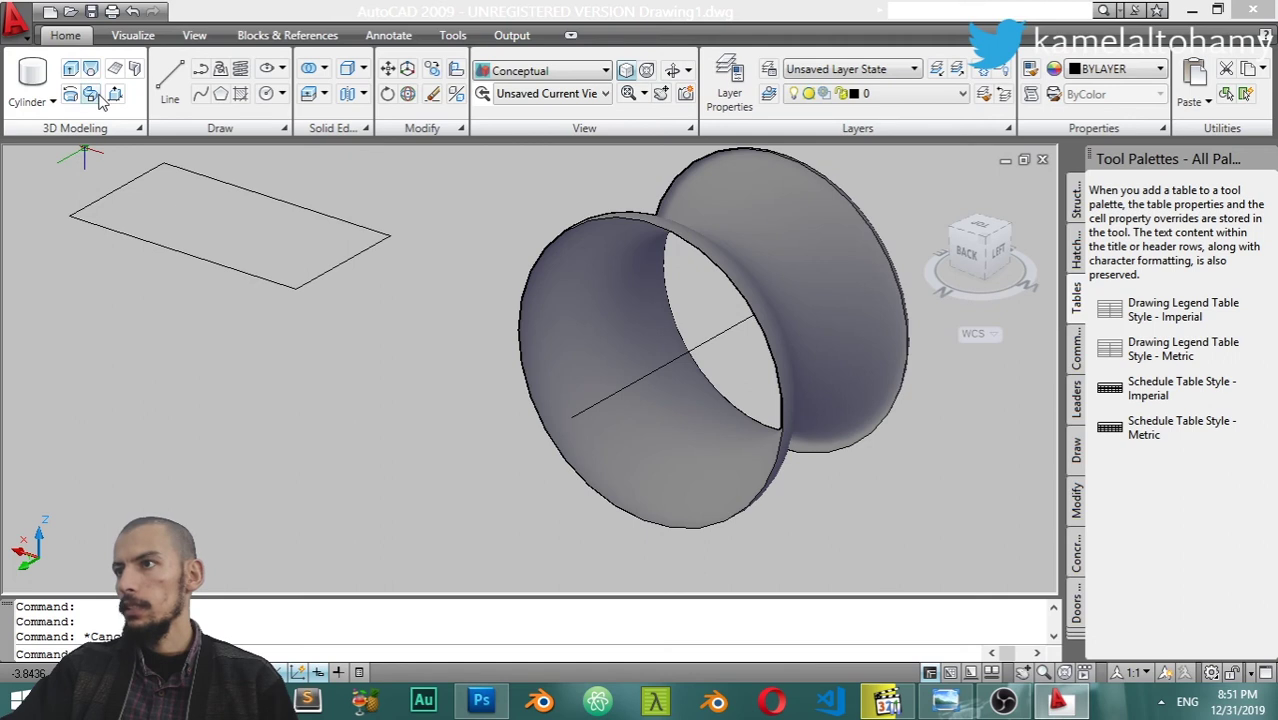
{"action": "scroll", "coordinate": [300, 300], "scroll_direction": "down", "scroll_amount": 2}
{"action": "middle_click_drag", "start_coordinate": [300, 300], "coordinate": [277, 240], "text": "shift"}
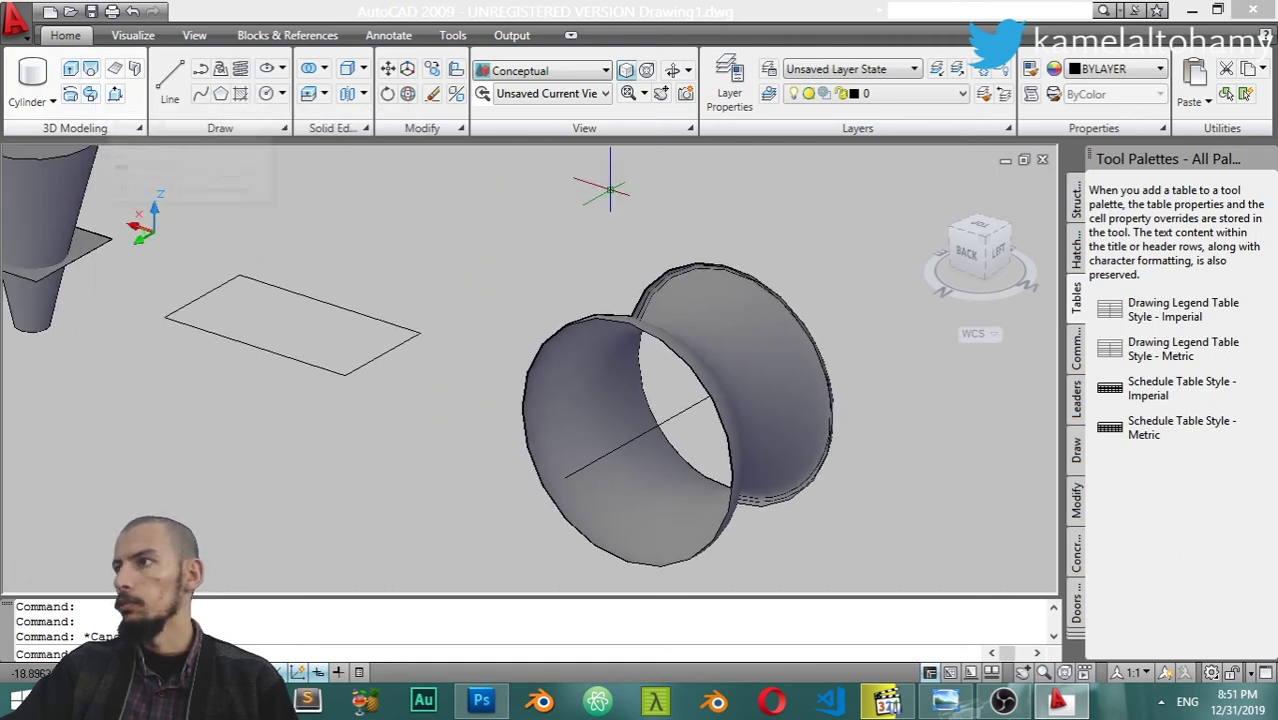
{"action": "type", "text": "c"}
Draw a small circle centred on the rectangle's corner
{"action": "key", "text": "Return"}
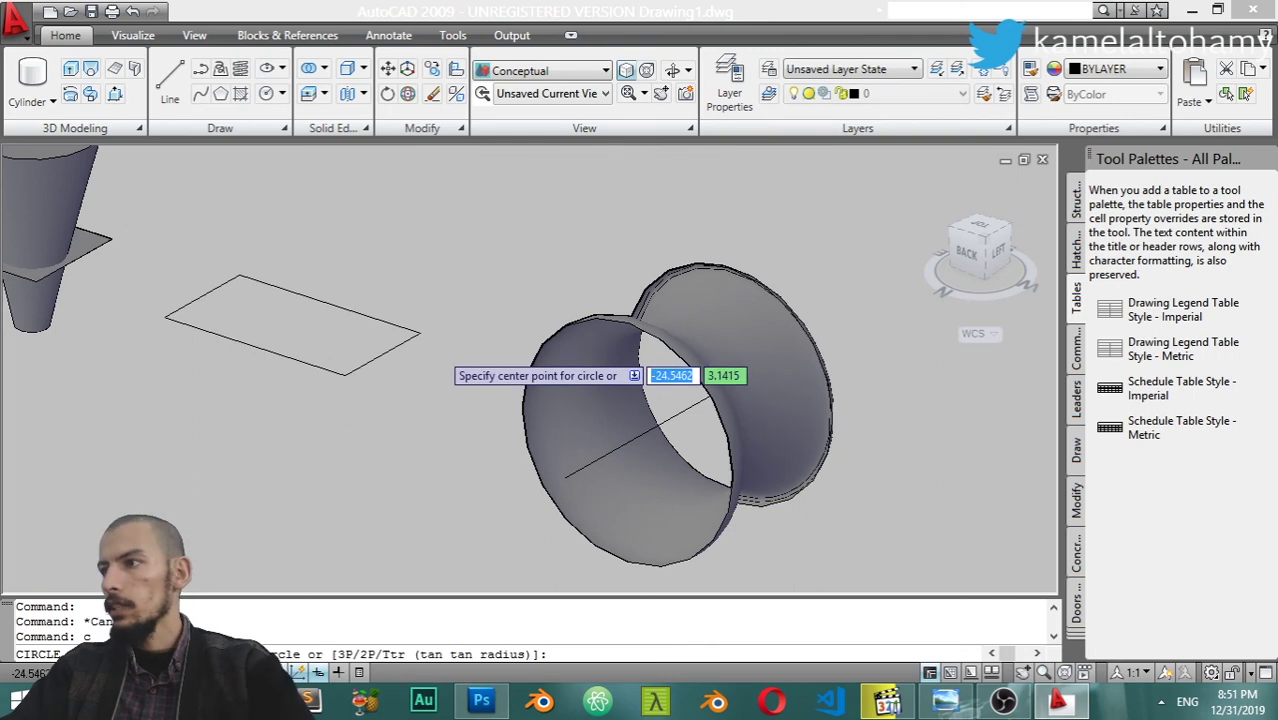
{"action": "scroll", "coordinate": [440, 360], "scroll_direction": "up", "scroll_amount": 2}
{"action": "left_click", "coordinate": [245, 401]}
{"action": "left_click", "coordinate": [291, 423]}
{"action": "left_click", "coordinate": [293, 424]}
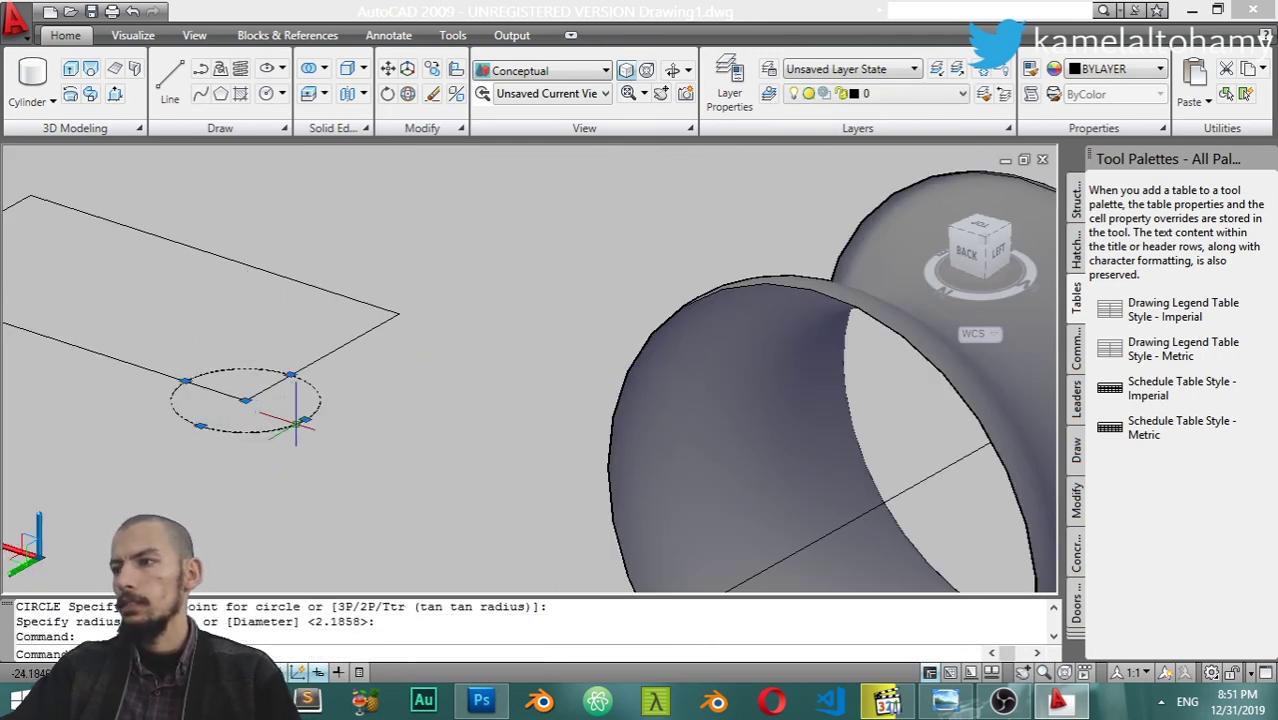
Scale the circle by 0.3 about its centre
{"action": "type", "text": "sc"}
{"action": "key", "text": "Return"}
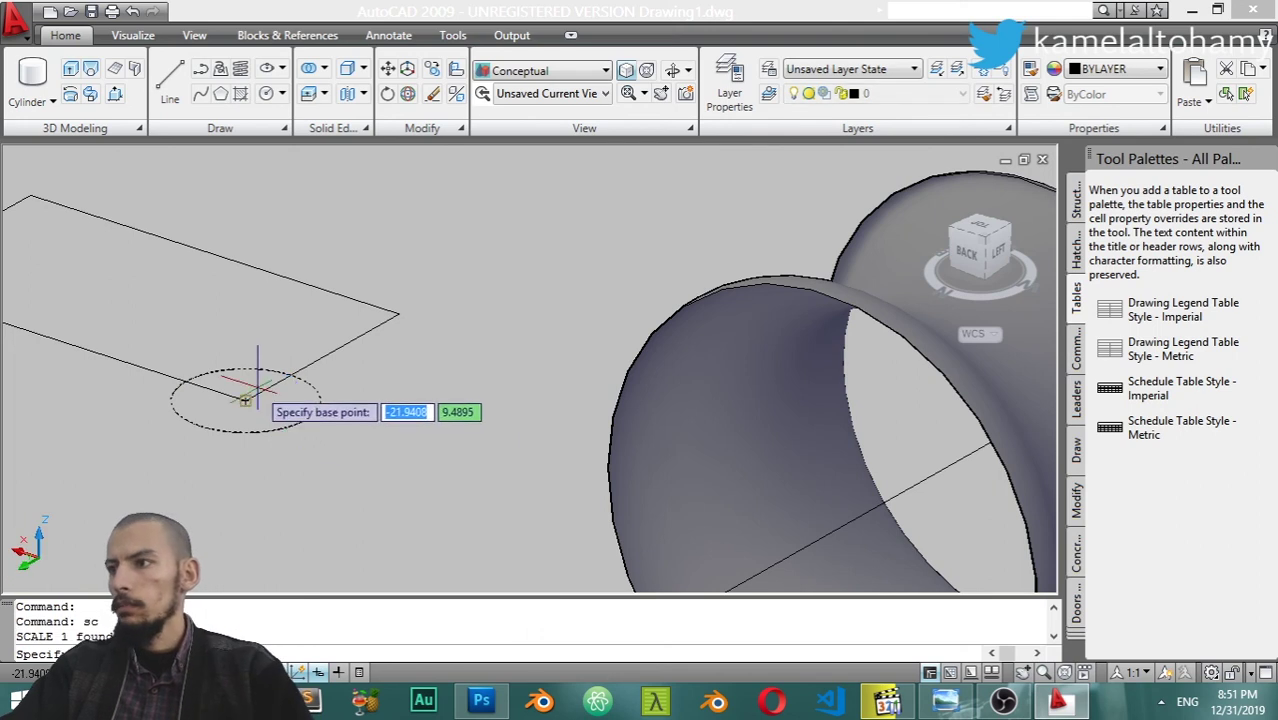
{"action": "left_click", "coordinate": [247, 400]}
{"action": "type", "text": "."}
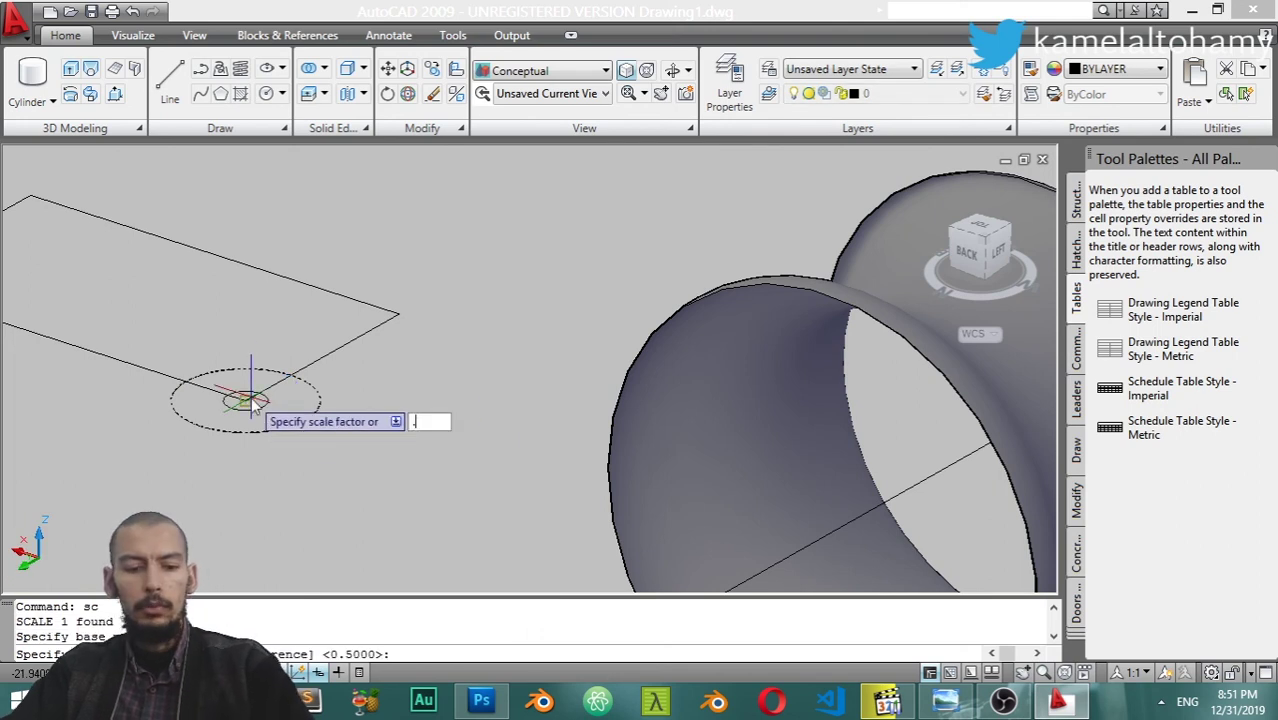
{"action": "key", "text": "Return"}
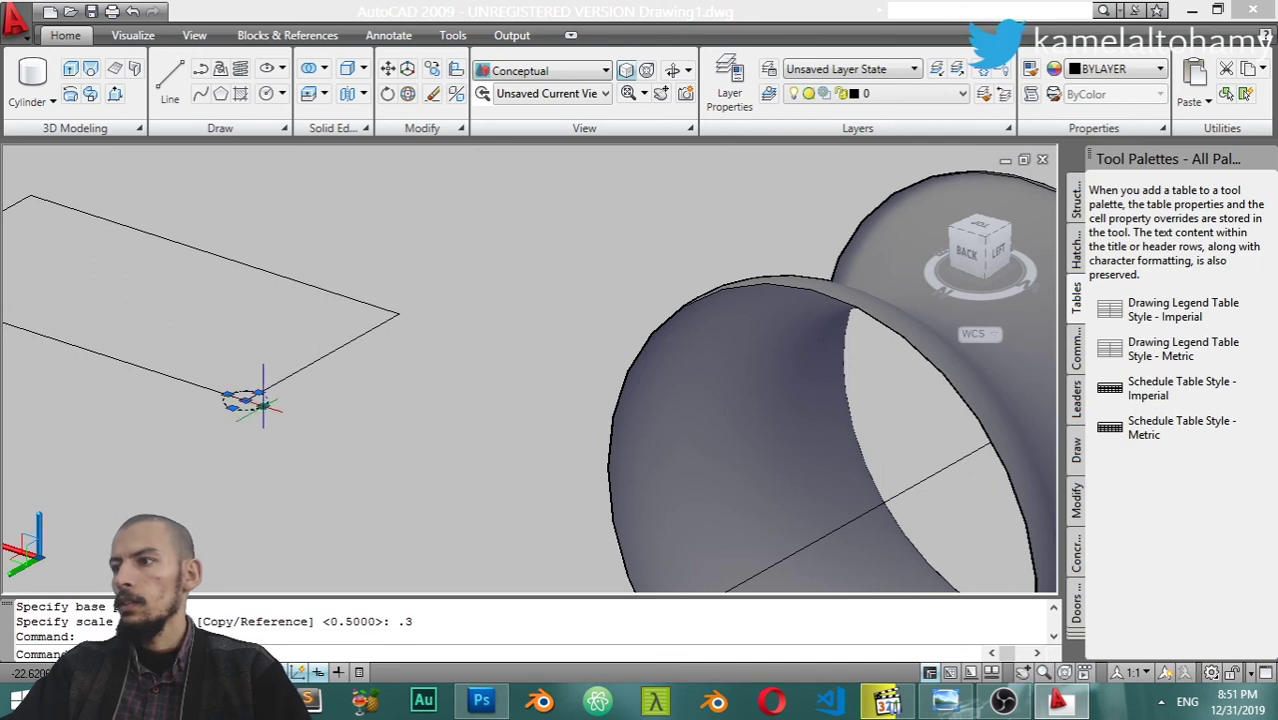
3D-rotate the circle 90° about a horizontal axis so it stands upright
{"action": "left_click", "coordinate": [407, 93]}
{"action": "scroll", "coordinate": [240, 388], "scroll_direction": "up", "scroll_amount": 3}
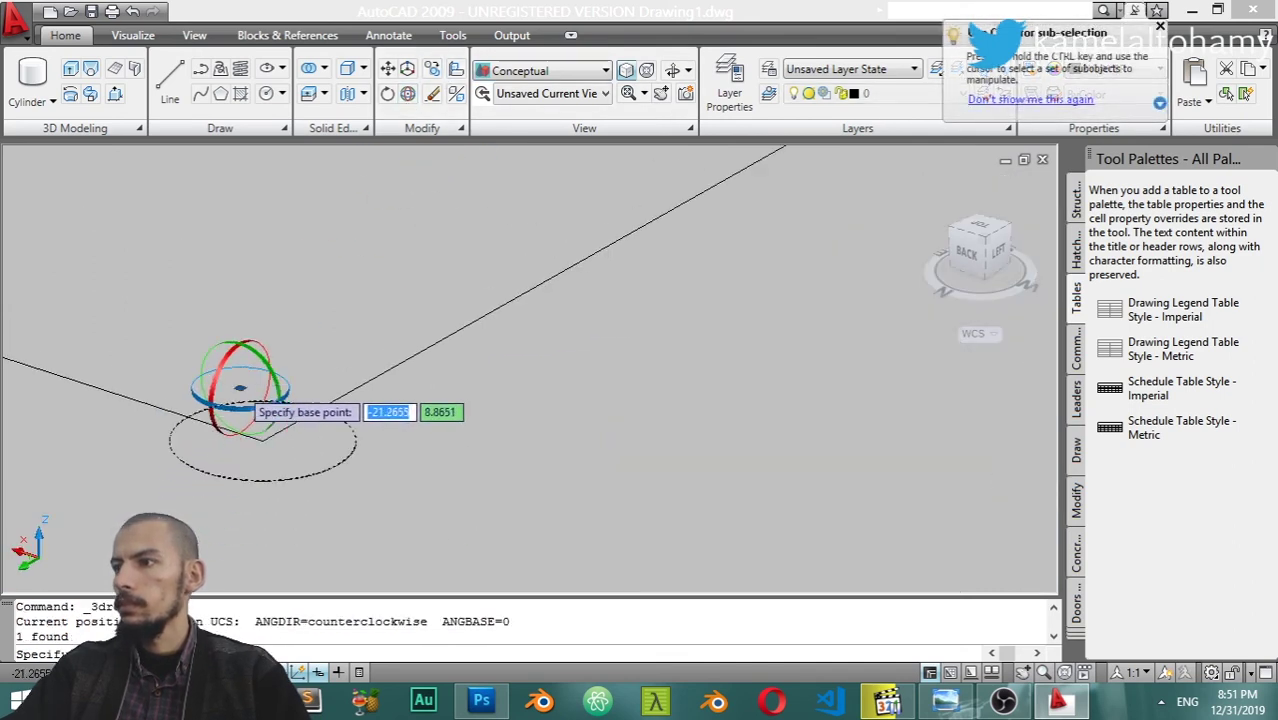
{"action": "left_click", "coordinate": [263, 441]}
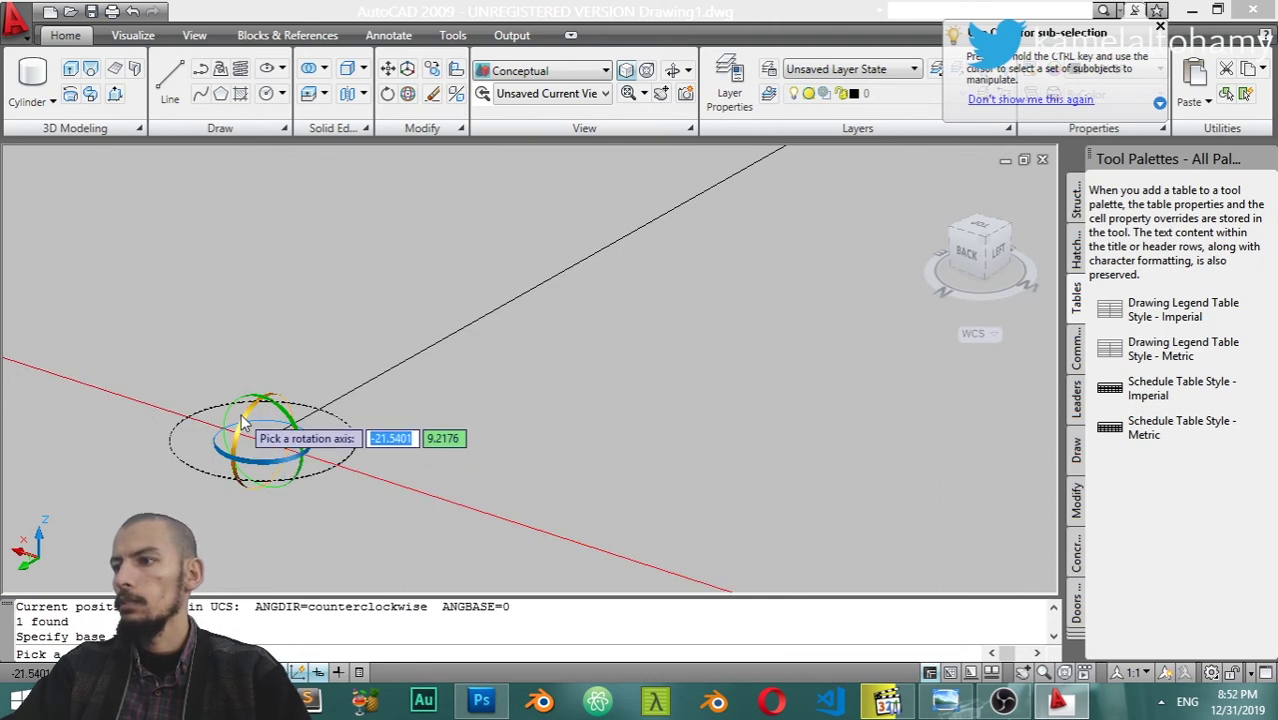
{"action": "left_click", "coordinate": [245, 428]}
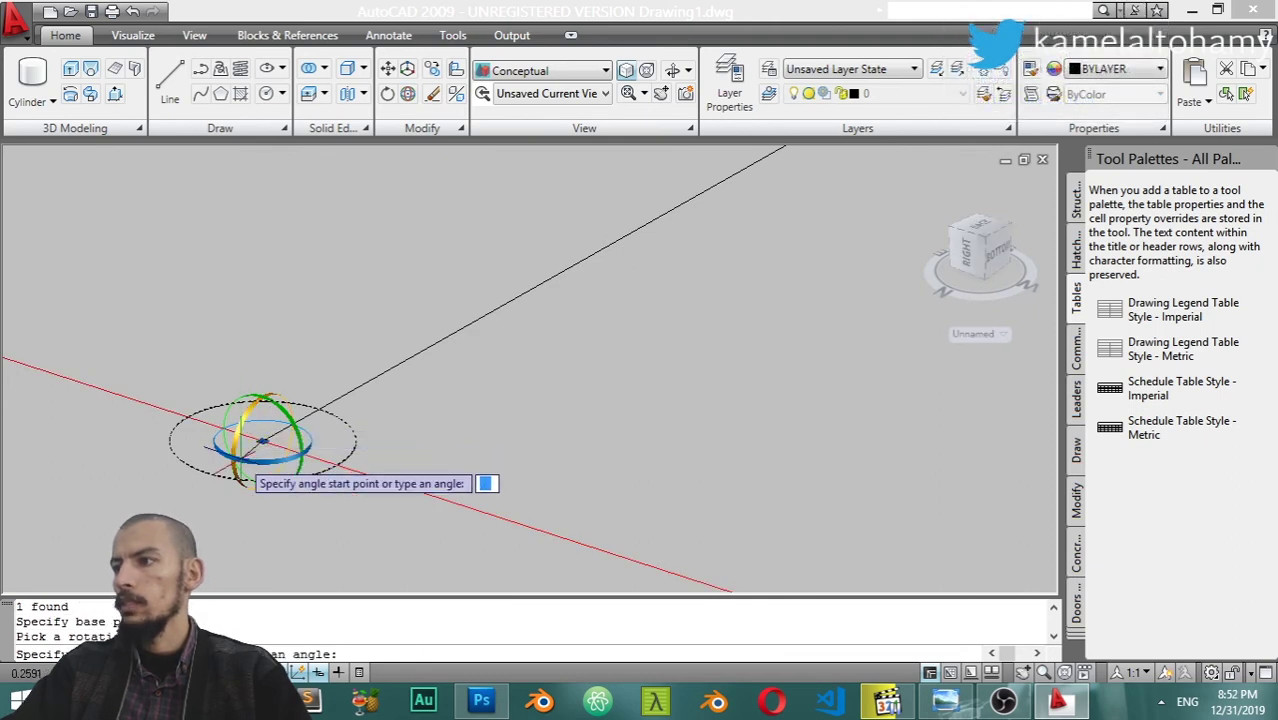
{"action": "type", "text": "90"}
{"action": "key", "text": "Return"}
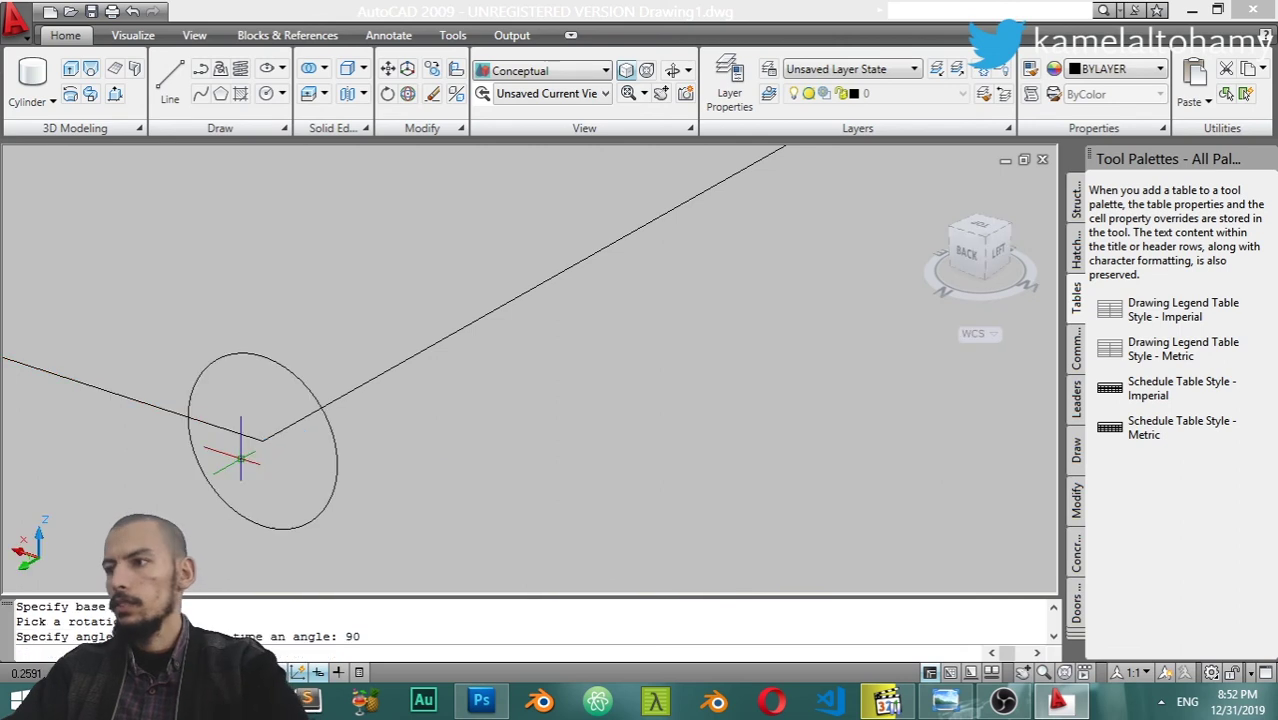
Sweep the upright circle along the rectangle path after one cancelled attempt
{"action": "left_click", "coordinate": [88, 96]}
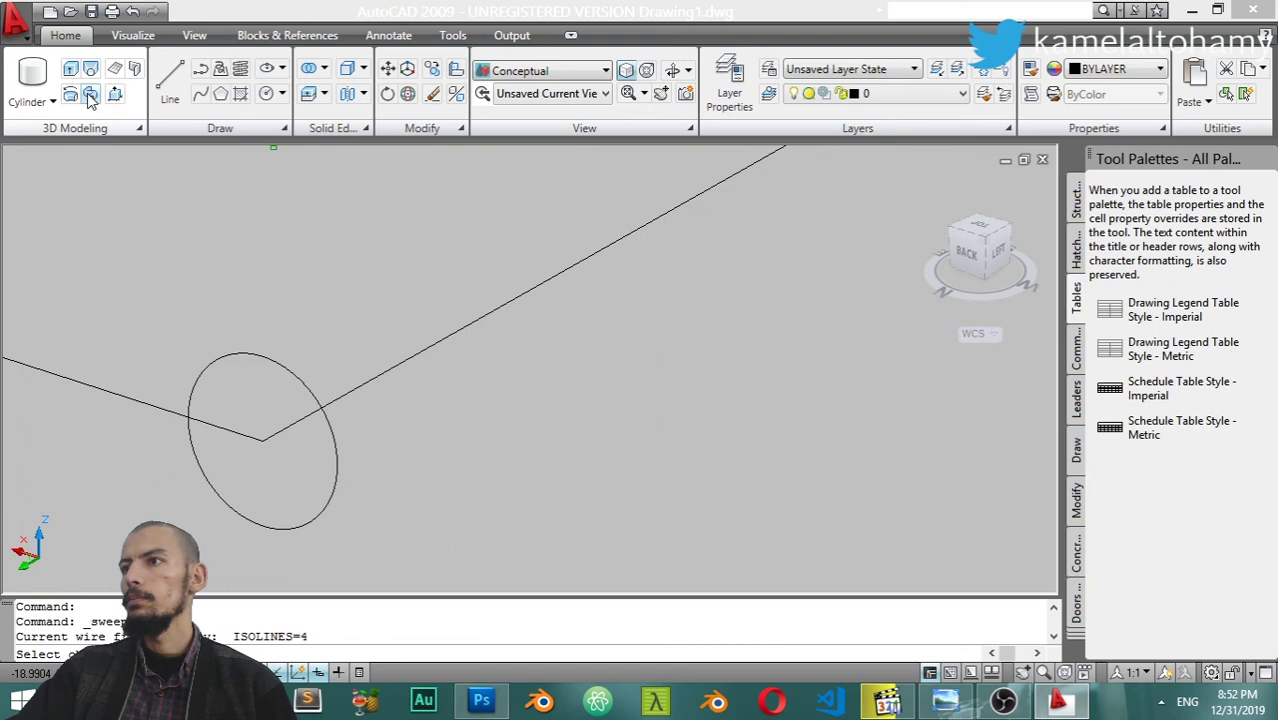
{"action": "left_click", "coordinate": [396, 366]}
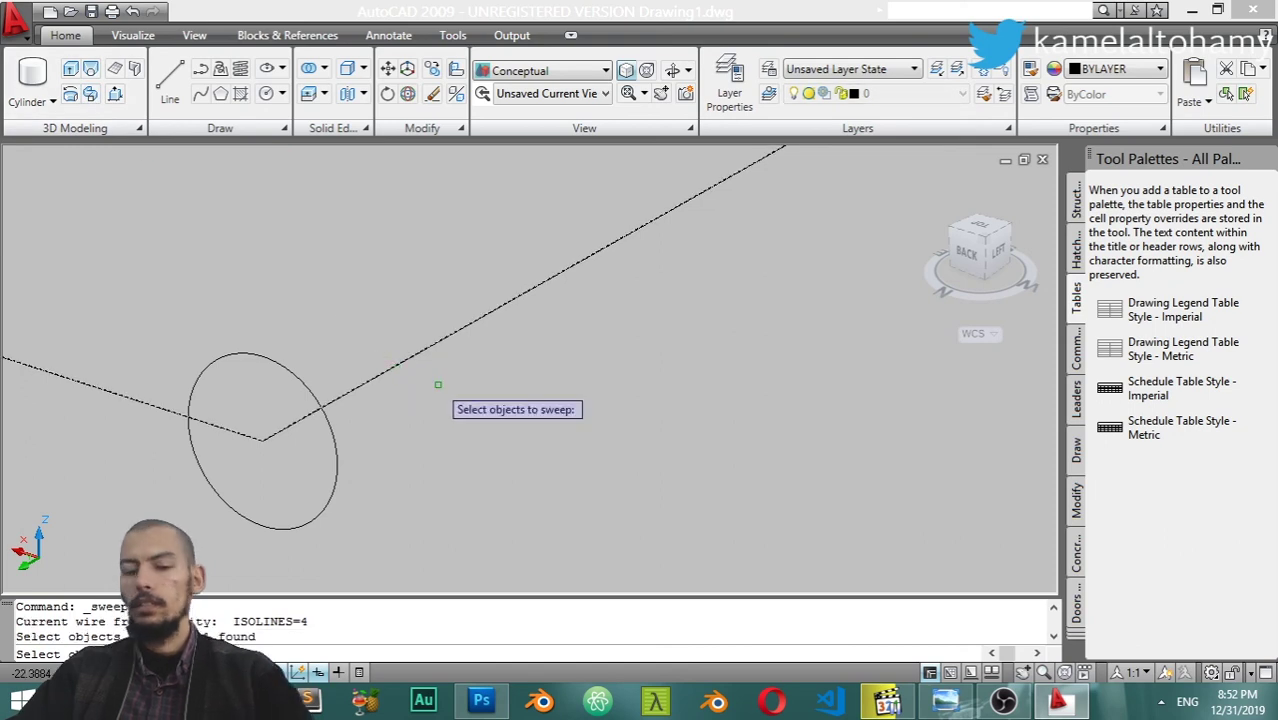
{"action": "key", "text": "Return"}
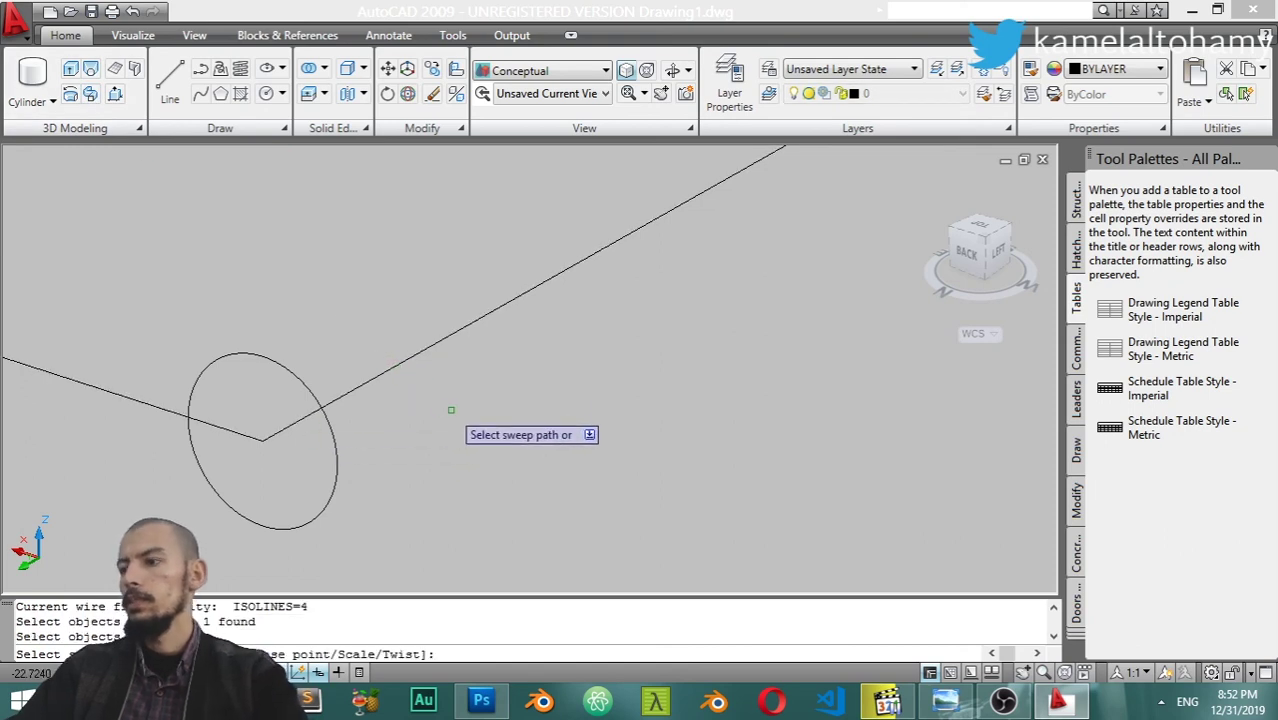
{"action": "key", "text": "Escape"}
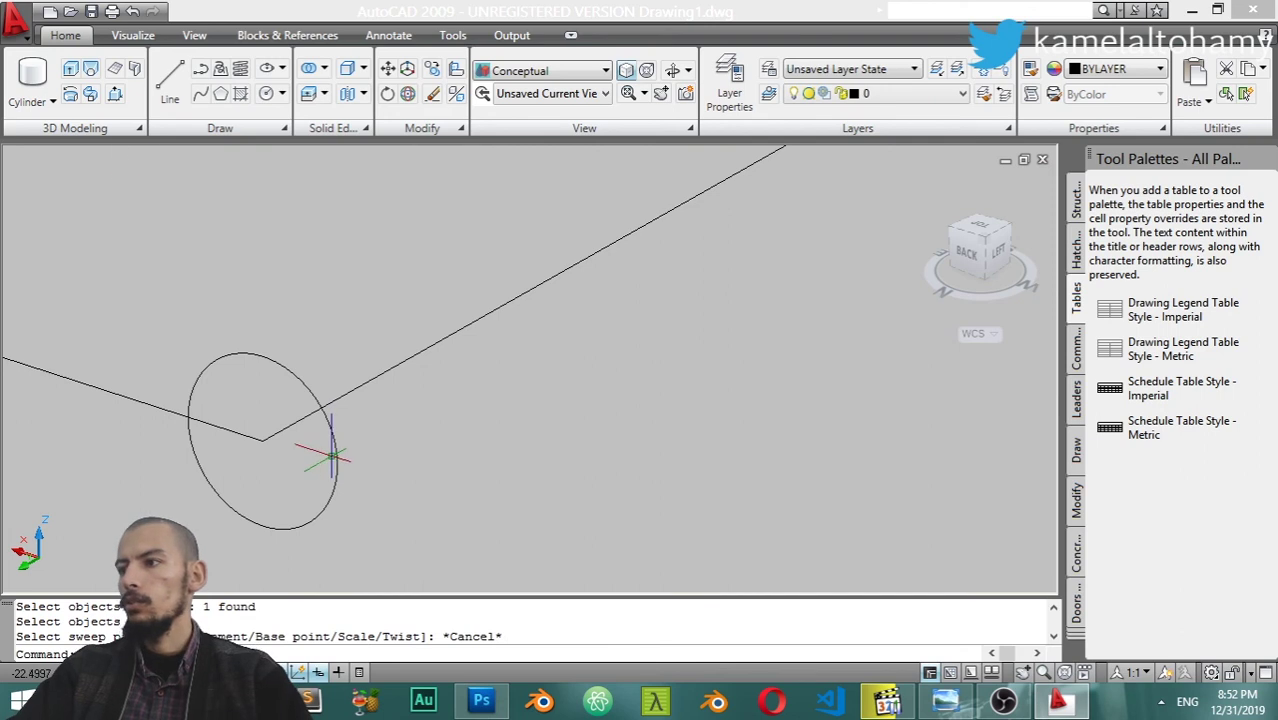
{"action": "left_click", "coordinate": [93, 69]}
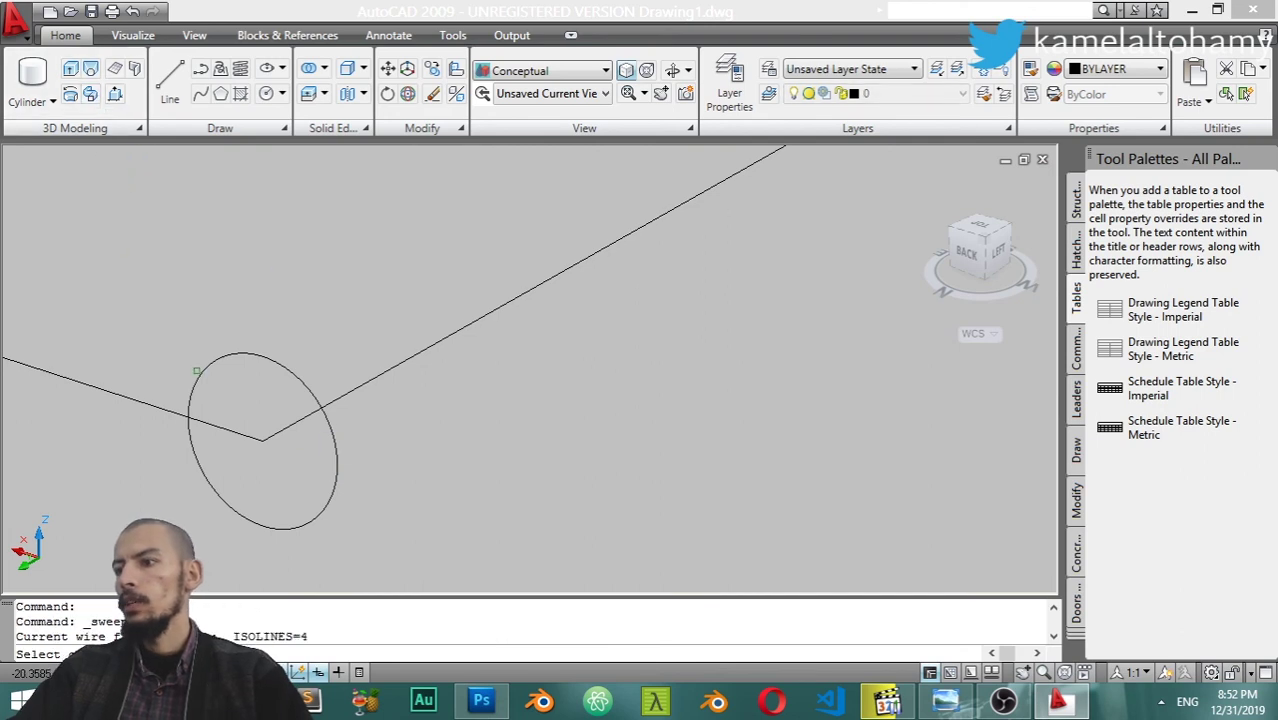
{"action": "left_click", "coordinate": [333, 443]}
{"action": "key", "text": "Return"}
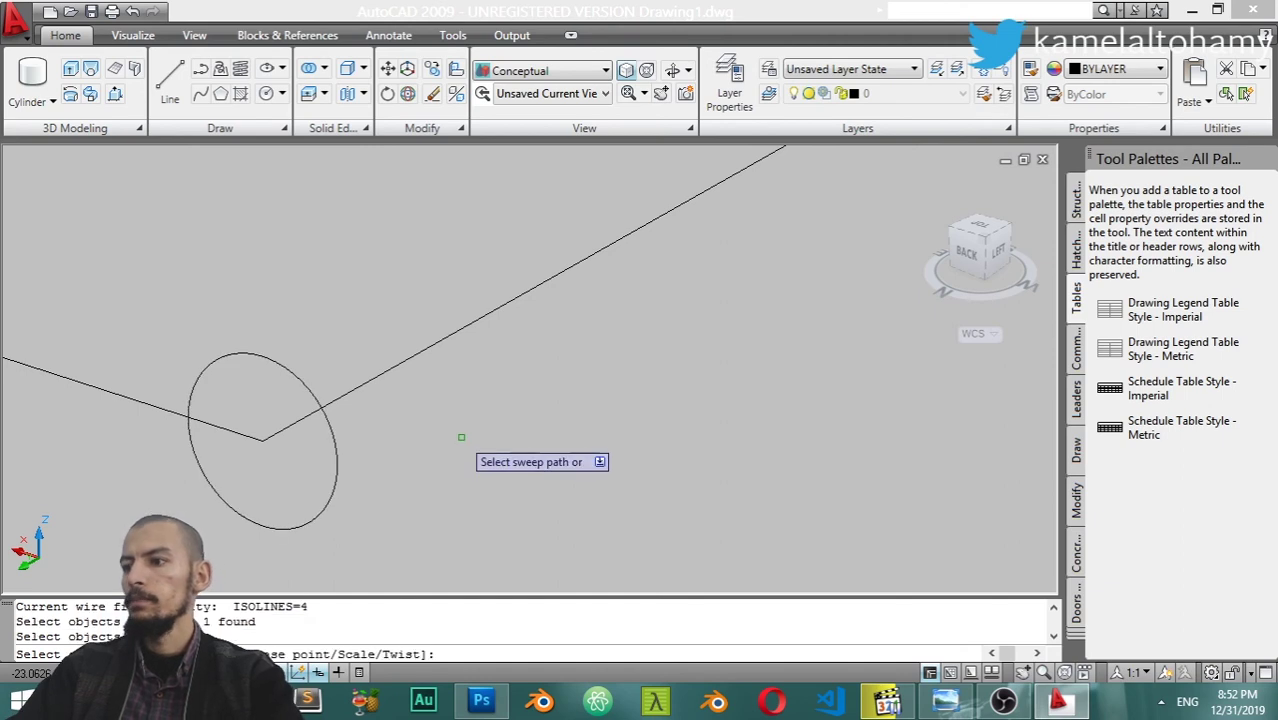
{"action": "left_click", "coordinate": [333, 392]}
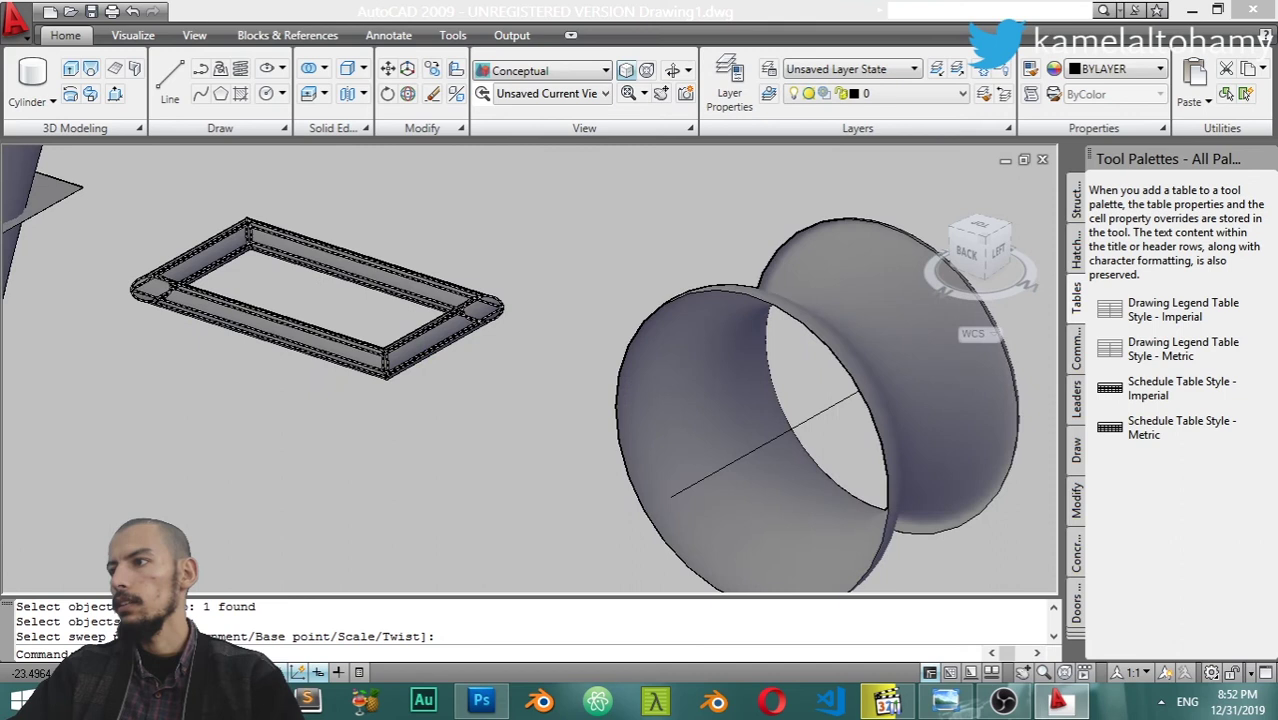
Zoom and orbit to inspect the swept tube frame, briefly selecting it
{"action": "scroll", "coordinate": [482, 290], "scroll_direction": "up", "scroll_amount": 4}
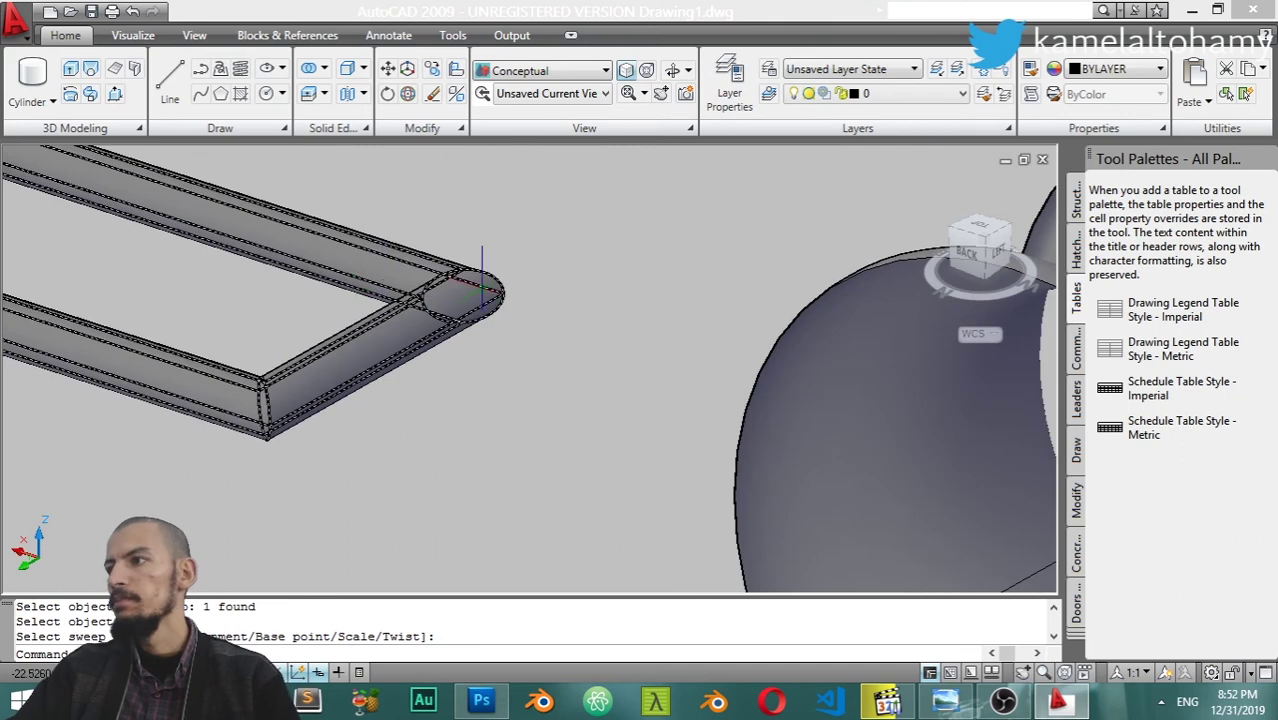
{"action": "scroll", "coordinate": [490, 325], "scroll_direction": "down", "scroll_amount": 2}
{"action": "scroll", "coordinate": [505, 368], "scroll_direction": "down", "scroll_amount": 2}
{"action": "mouse_move", "coordinate": [508, 371]}
{"action": "middle_mouse_down", "text": "shift"}
{"action": "mouse_move", "coordinate": [328, 351]}
{"action": "mouse_move", "coordinate": [414, 384]}
{"action": "mouse_move", "coordinate": [305, 360]}
{"action": "mouse_move", "coordinate": [305, 377]}
{"action": "mouse_move", "coordinate": [420, 372]}
{"action": "middle_mouse_up", "text": "shift"}
{"action": "left_click", "coordinate": [430, 371]}
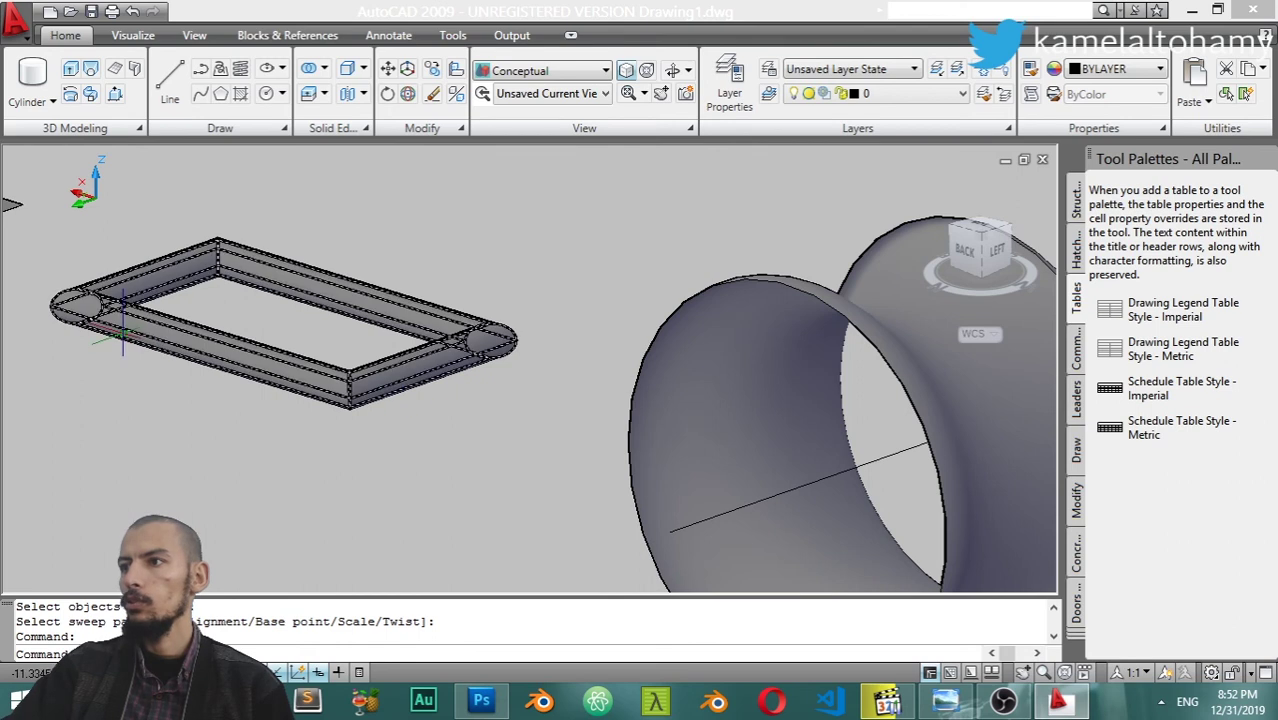
{"action": "key", "text": "Escape"}
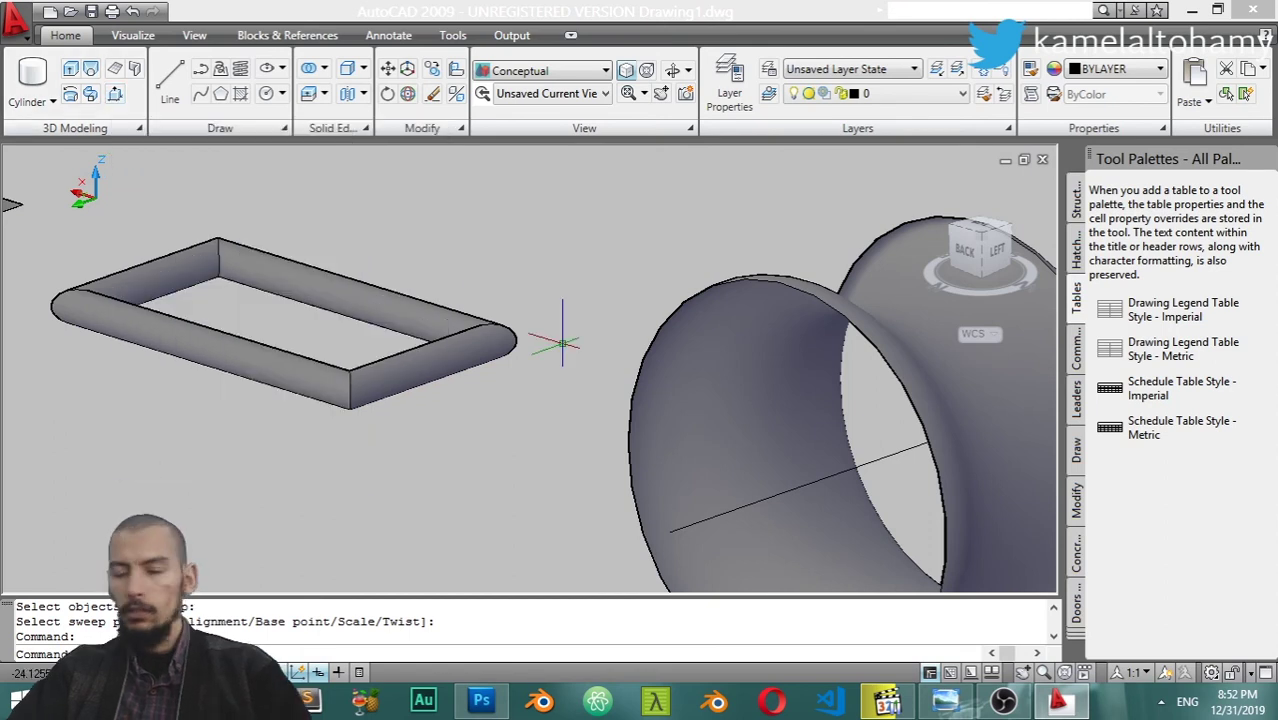
{"action": "scroll", "coordinate": [552, 310], "scroll_direction": "down", "scroll_amount": 3}
{"action": "scroll", "coordinate": [542, 290], "scroll_direction": "up", "scroll_amount": 2}
{"action": "scroll", "coordinate": [560, 310], "scroll_direction": "down", "scroll_amount": 5}
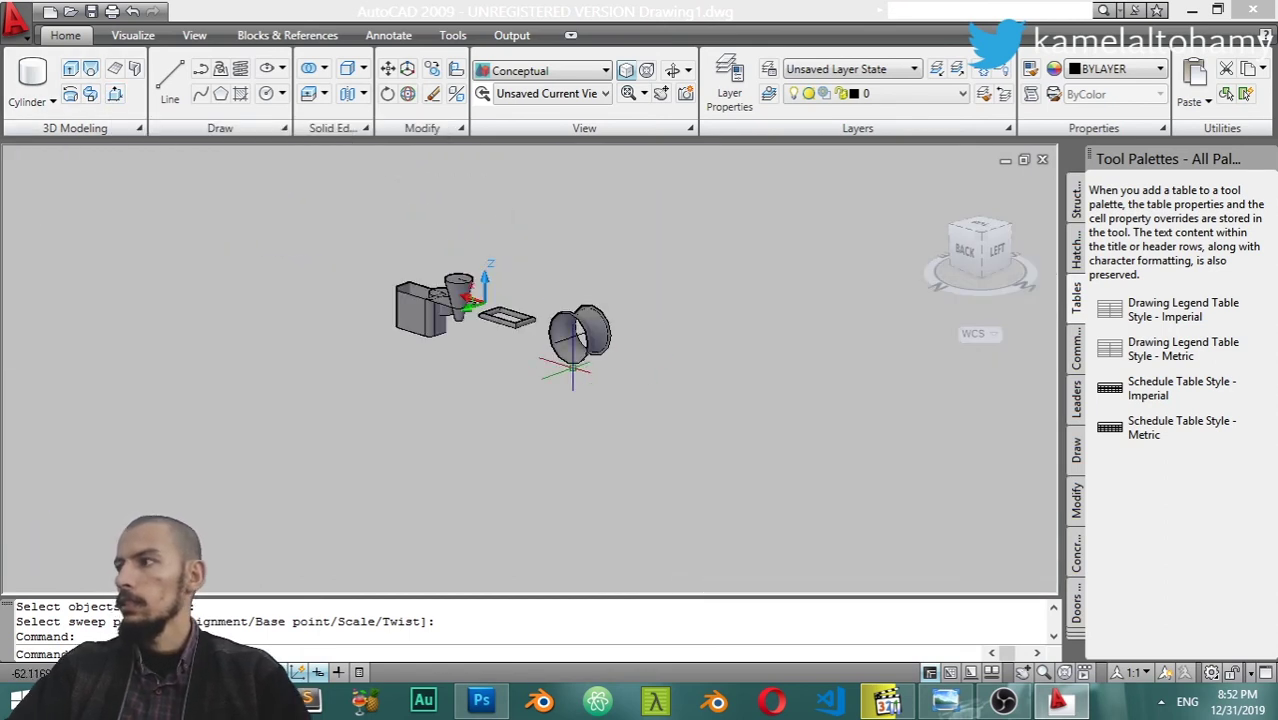
In Top view, draw a rectangle with three circles inside it
{"action": "left_click", "coordinate": [975, 228]}
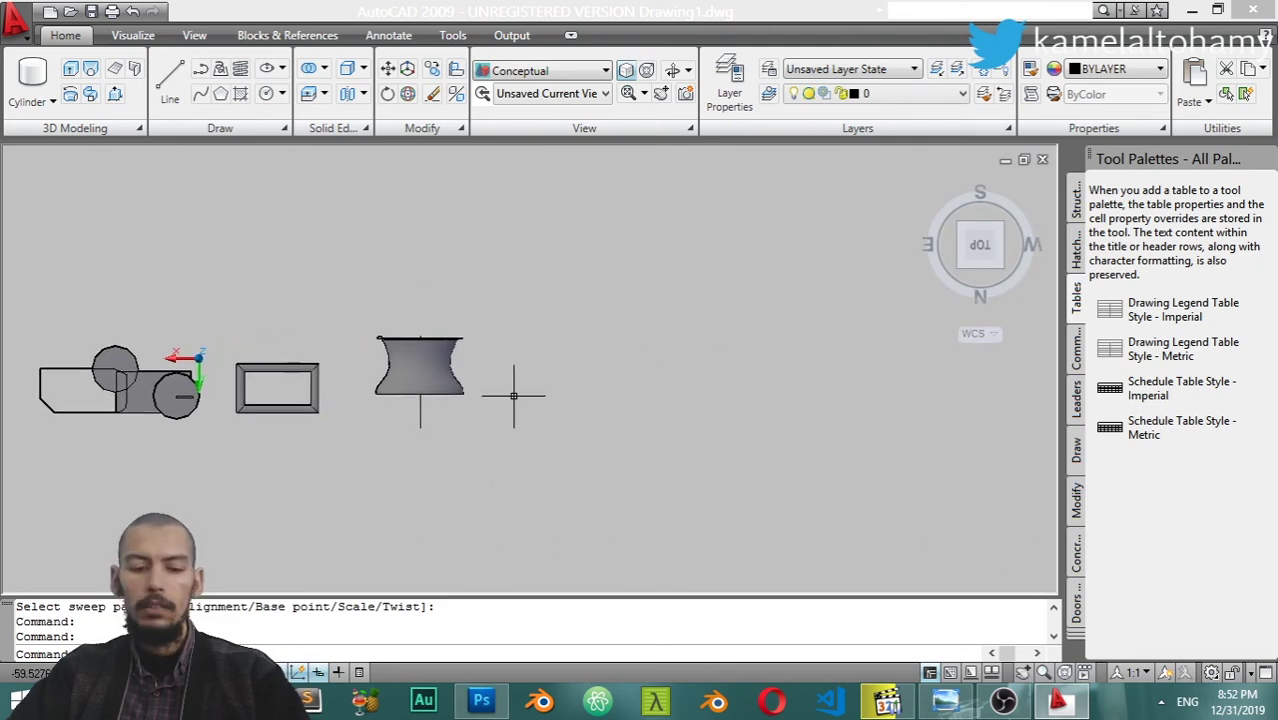
{"action": "type", "text": "rec"}
{"action": "key", "text": "Return"}
{"action": "left_click", "coordinate": [781, 288]}
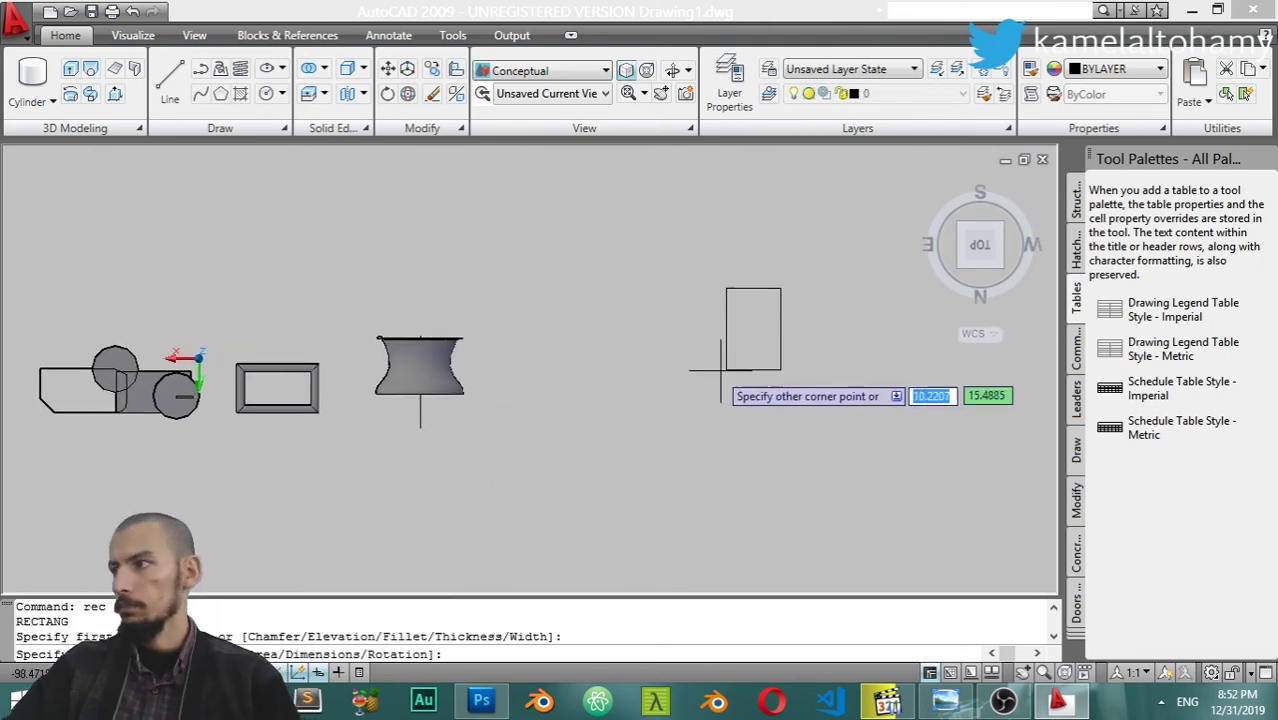
{"action": "left_click", "coordinate": [546, 438]}
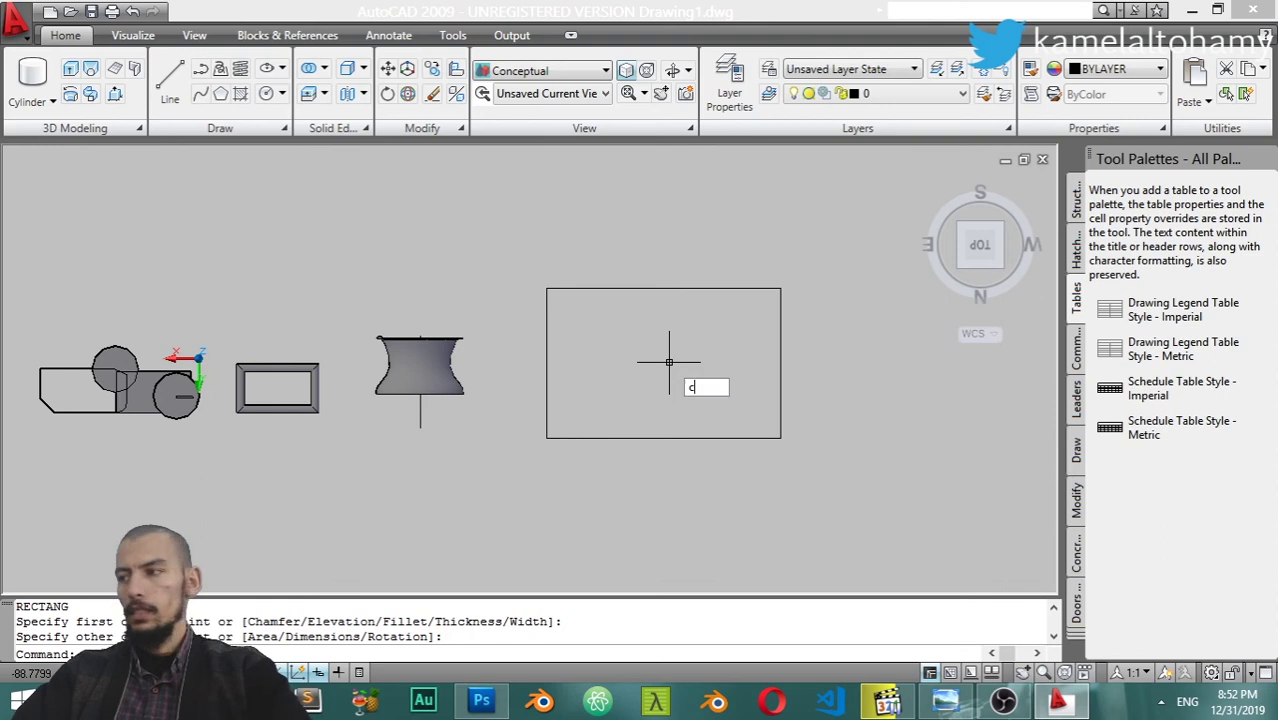
{"action": "key", "text": "Return"}
{"action": "left_click", "coordinate": [580, 404]}
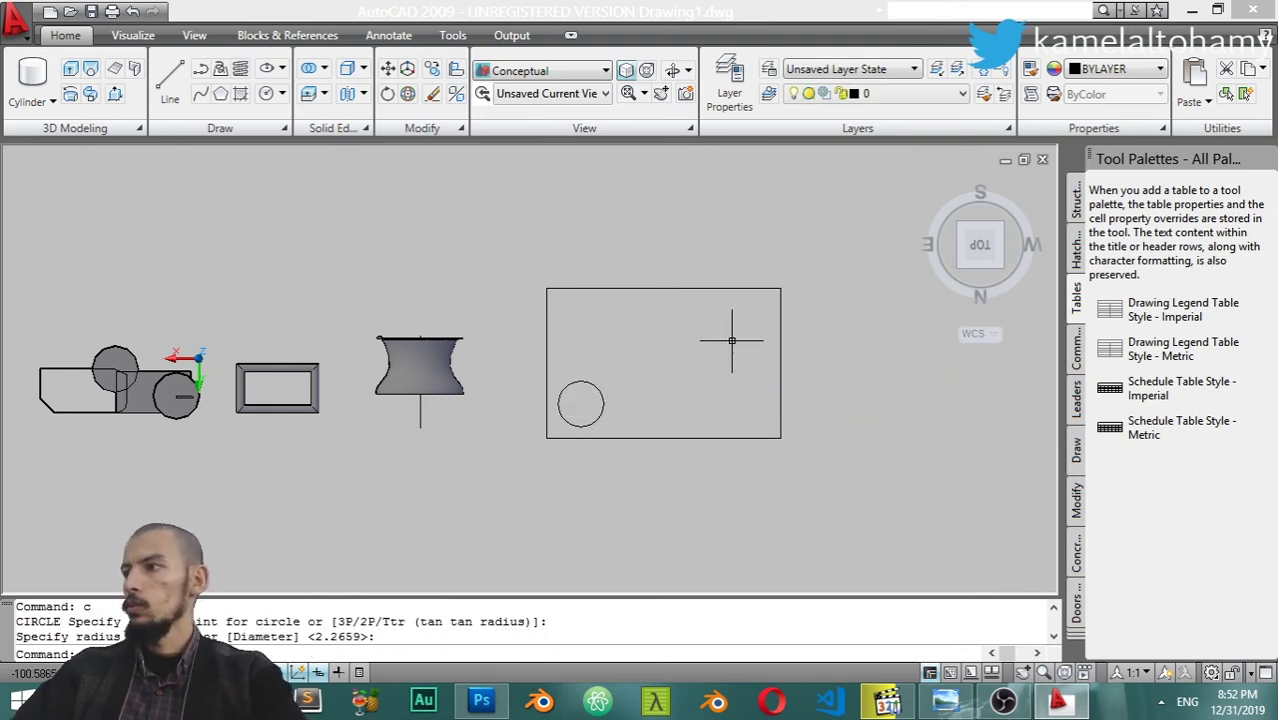
{"action": "key", "text": "Return"}
{"action": "left_click", "coordinate": [701, 327]}
{"action": "left_click", "coordinate": [716, 337]}
{"action": "key", "text": "Return"}
{"action": "left_click", "coordinate": [712, 393]}
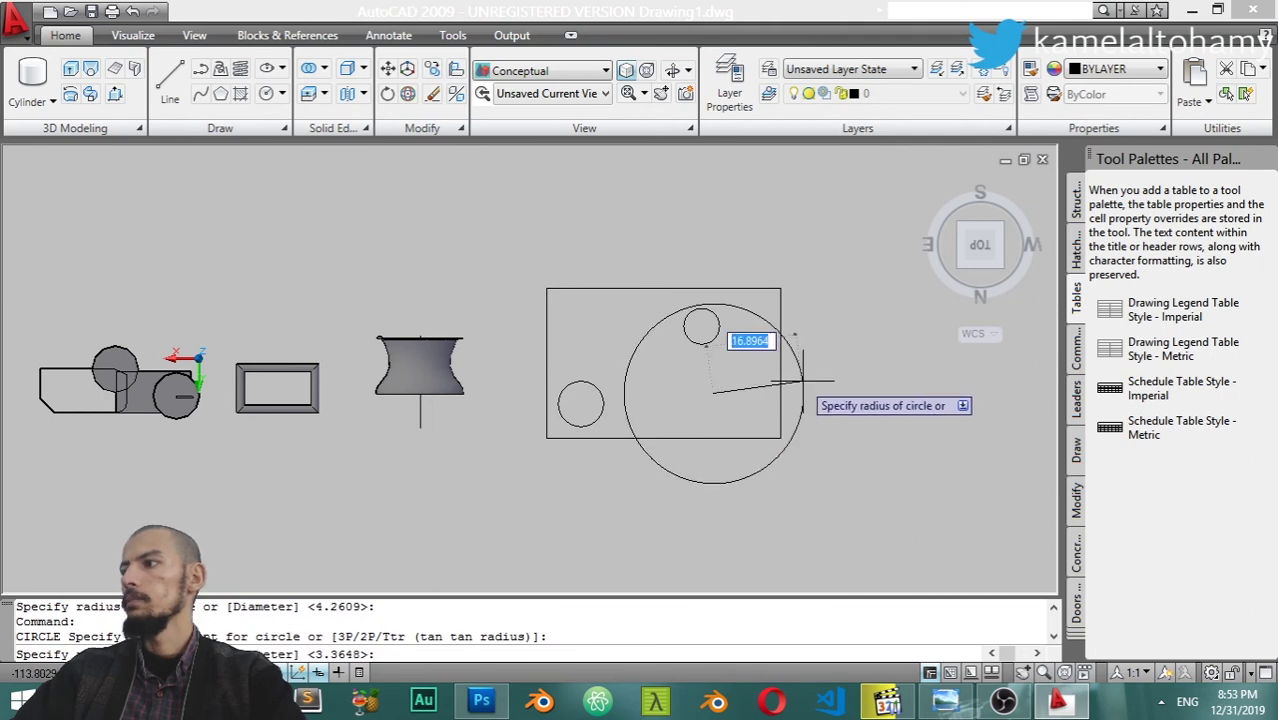
{"action": "left_click", "coordinate": [726, 400]}
Press/pull the plate region to a height of 10, leaving the circles as holes
{"action": "mouse_move", "coordinate": [765, 461]}
{"action": "middle_mouse_down", "text": "shift"}
{"action": "mouse_move", "coordinate": [736, 434]}
{"action": "mouse_move", "coordinate": [700, 340]}
{"action": "middle_mouse_up", "text": "shift"}
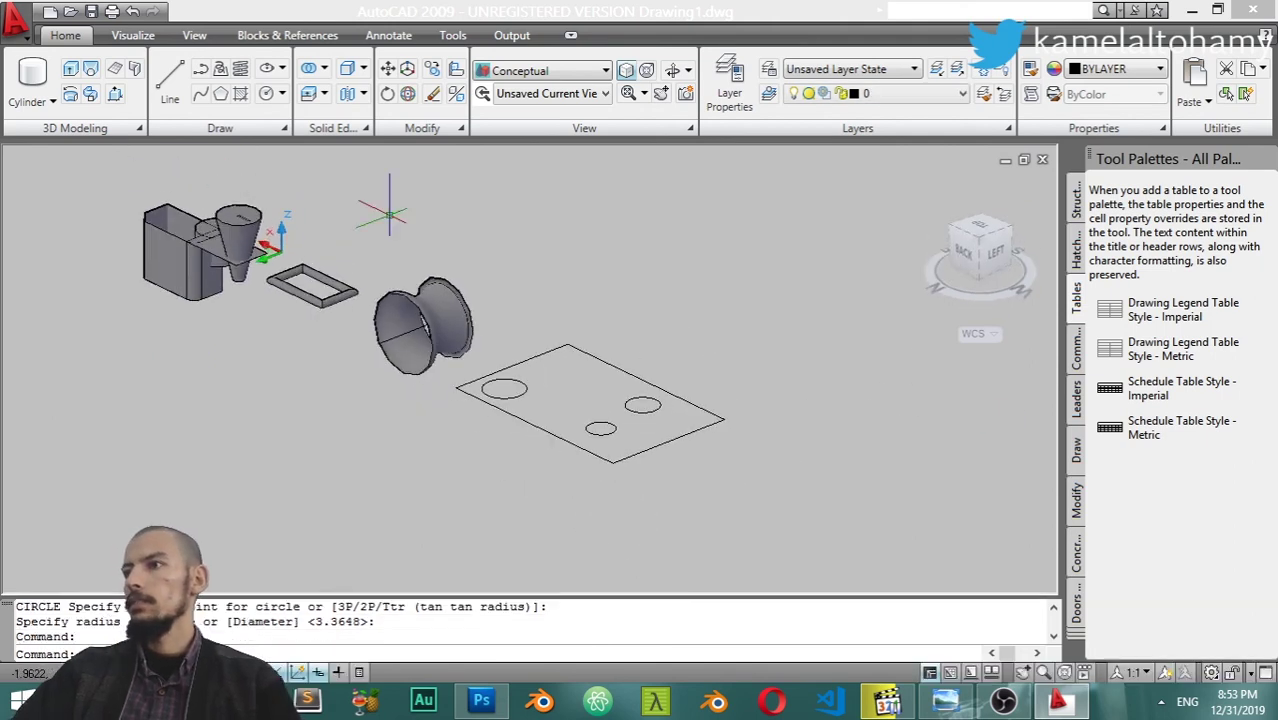
{"action": "left_click", "coordinate": [114, 94]}
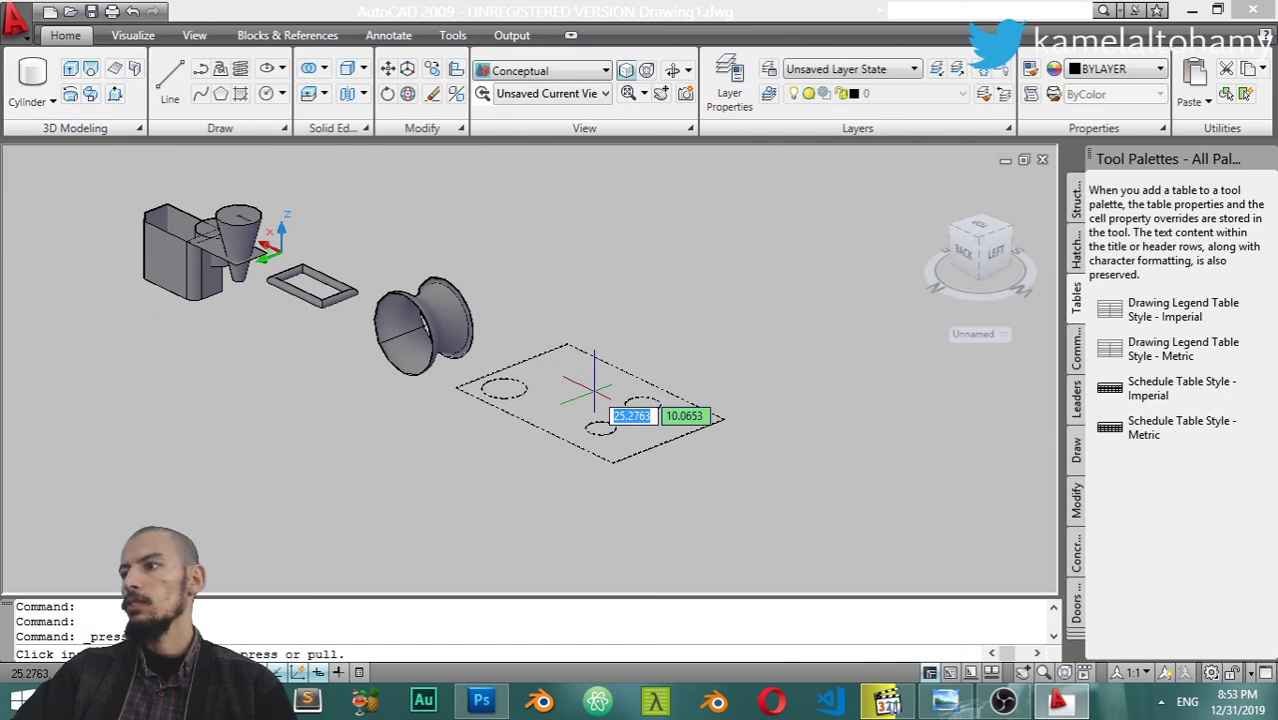
{"action": "scroll", "coordinate": [600, 420], "scroll_direction": "up", "scroll_amount": 3}
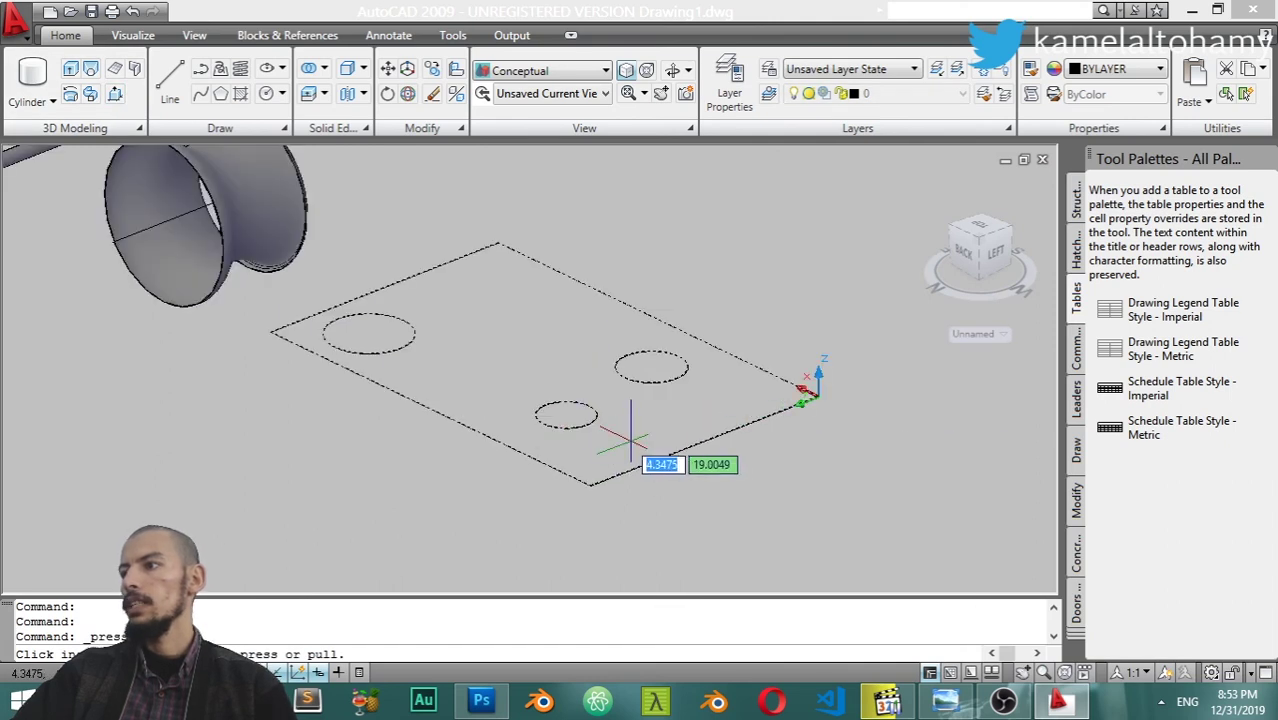
{"action": "left_click", "coordinate": [576, 411]}
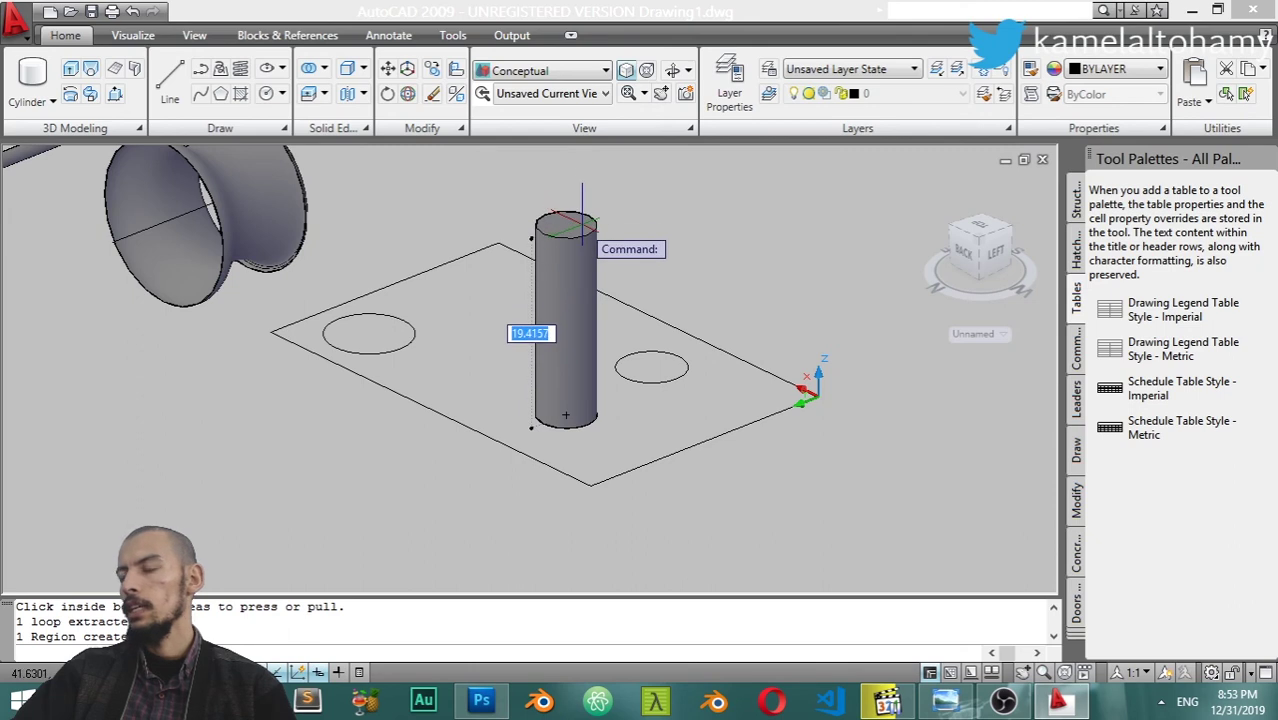
{"action": "key", "text": "Escape"}
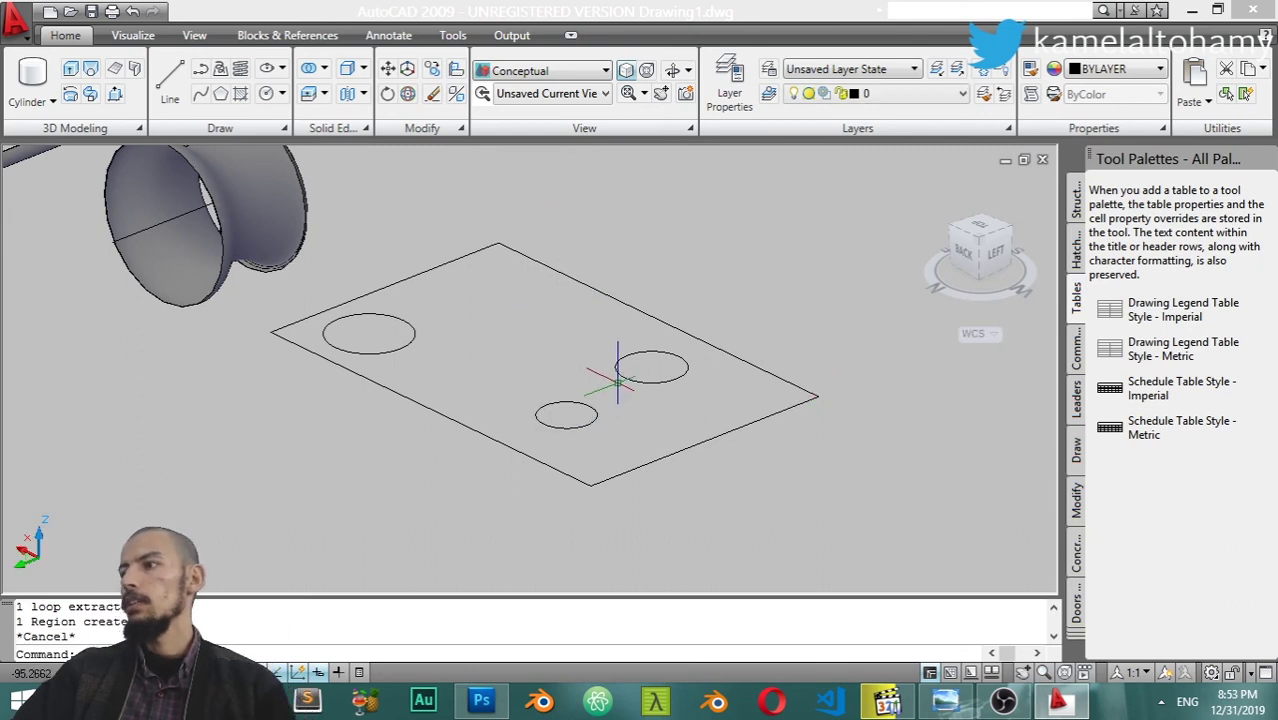
{"action": "left_click", "coordinate": [114, 93]}
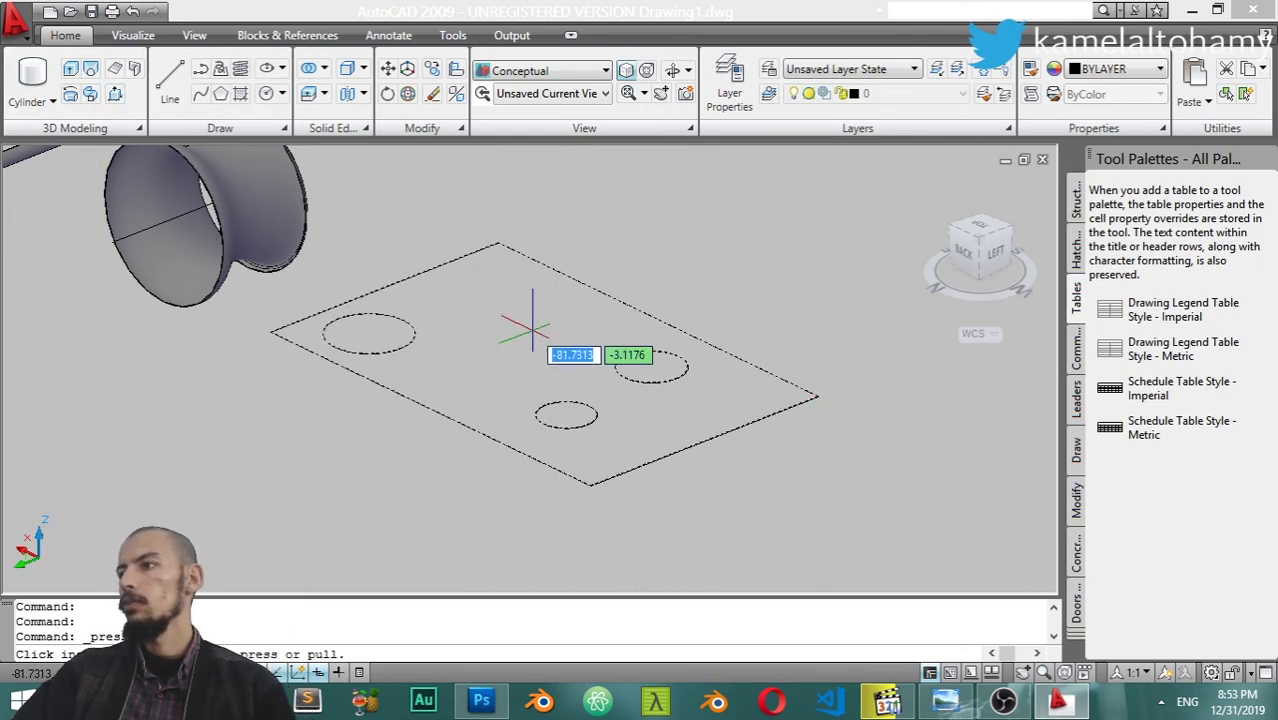
{"action": "left_click", "coordinate": [514, 326]}
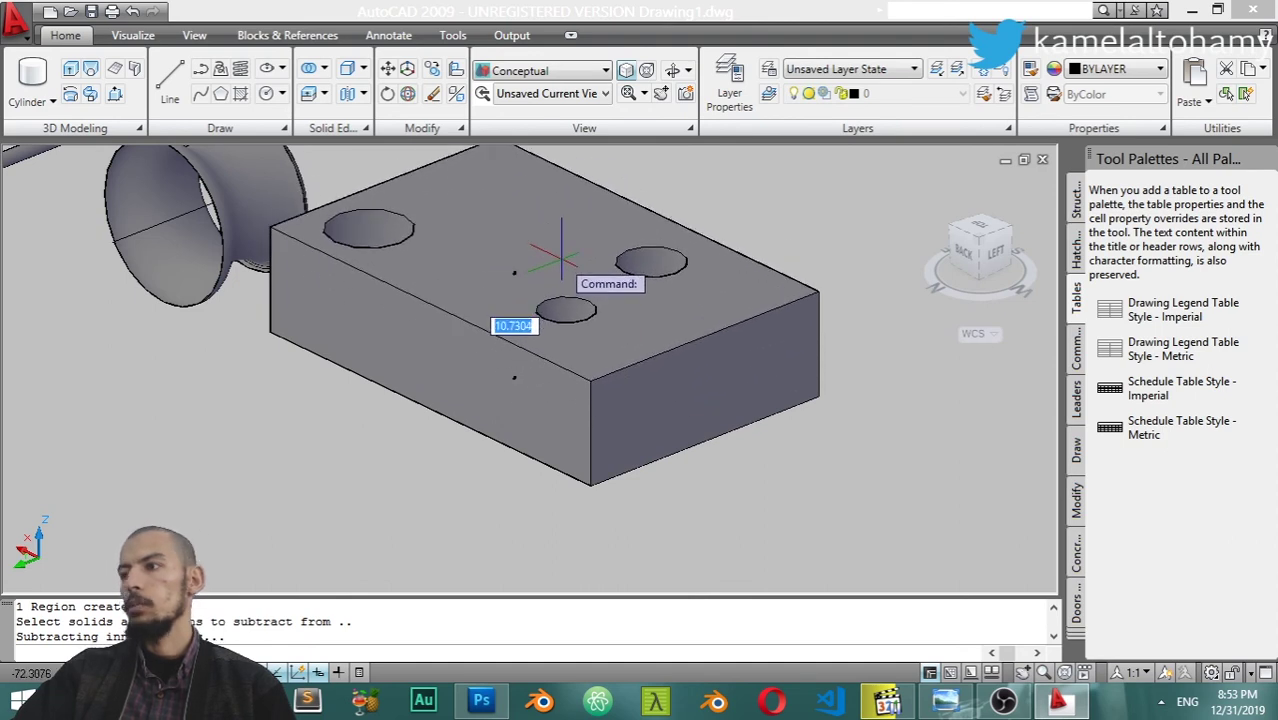
{"action": "type", "text": "10"}
{"action": "key", "text": "Return"}
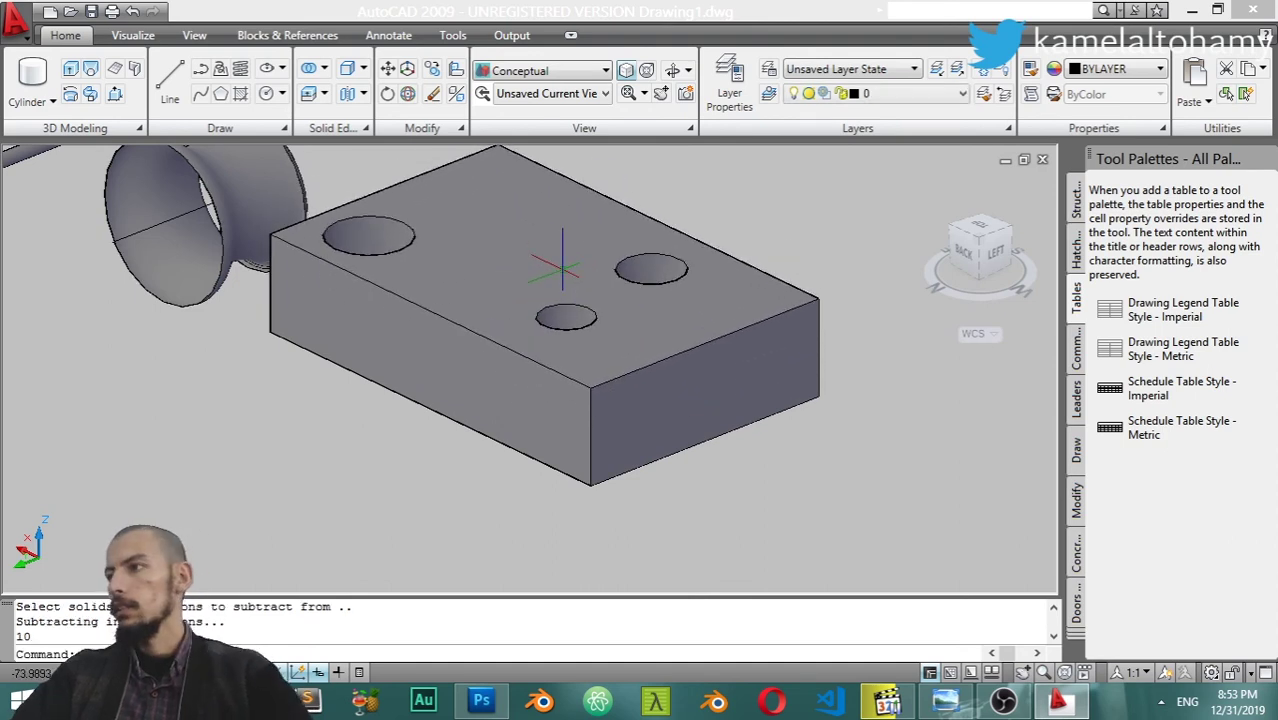
{"action": "mouse_move", "coordinate": [622, 380]}
{"action": "middle_mouse_down", "text": "shift"}
{"action": "mouse_move", "coordinate": [770, 379]}
{"action": "mouse_move", "coordinate": [730, 365]}
{"action": "middle_mouse_up", "text": "shift"}
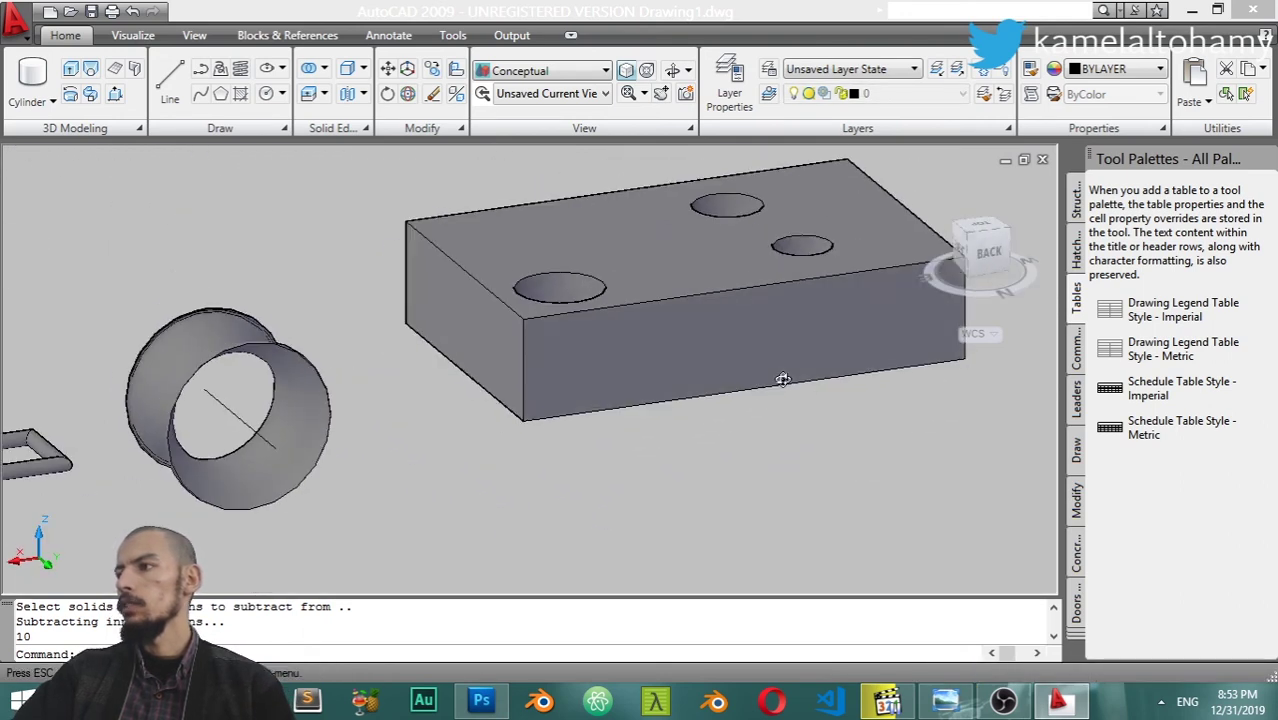
Fillet the box's top front, left and back edges with radius 2
{"action": "left_click", "coordinate": [700, 352]}
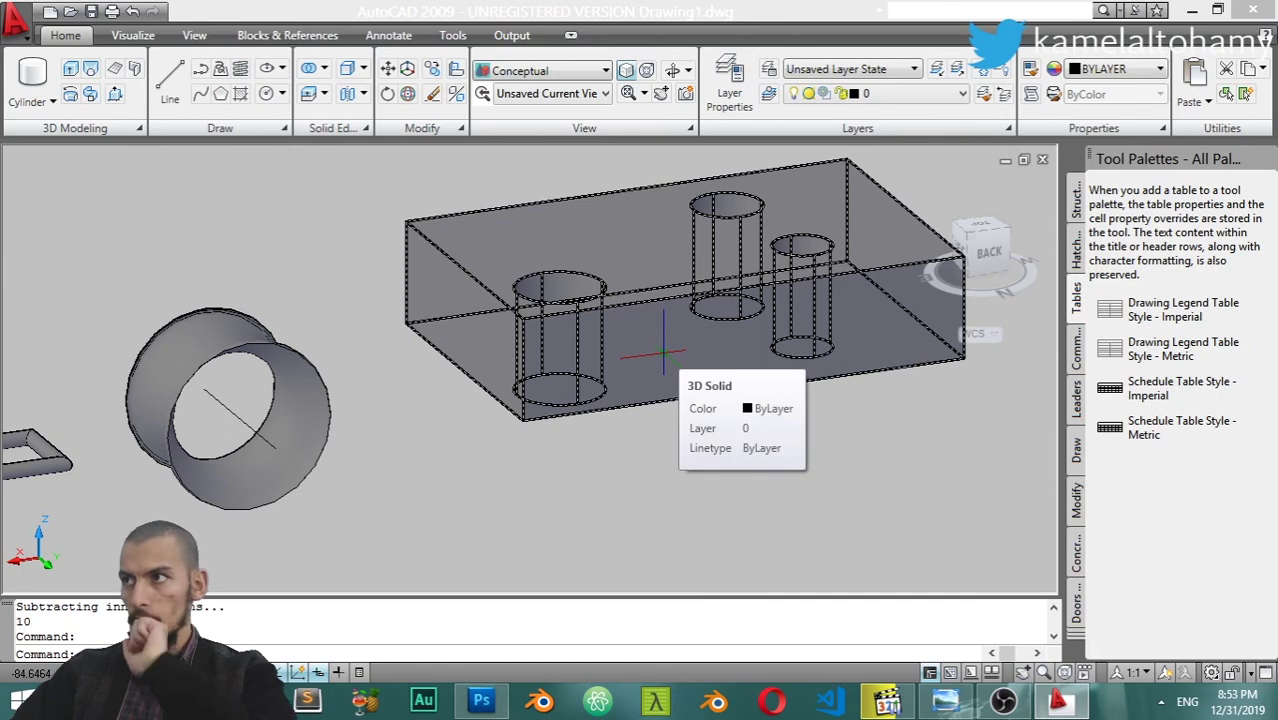
{"action": "middle_click_drag", "start_coordinate": [662, 352], "coordinate": [437, 400], "text": "shift"}
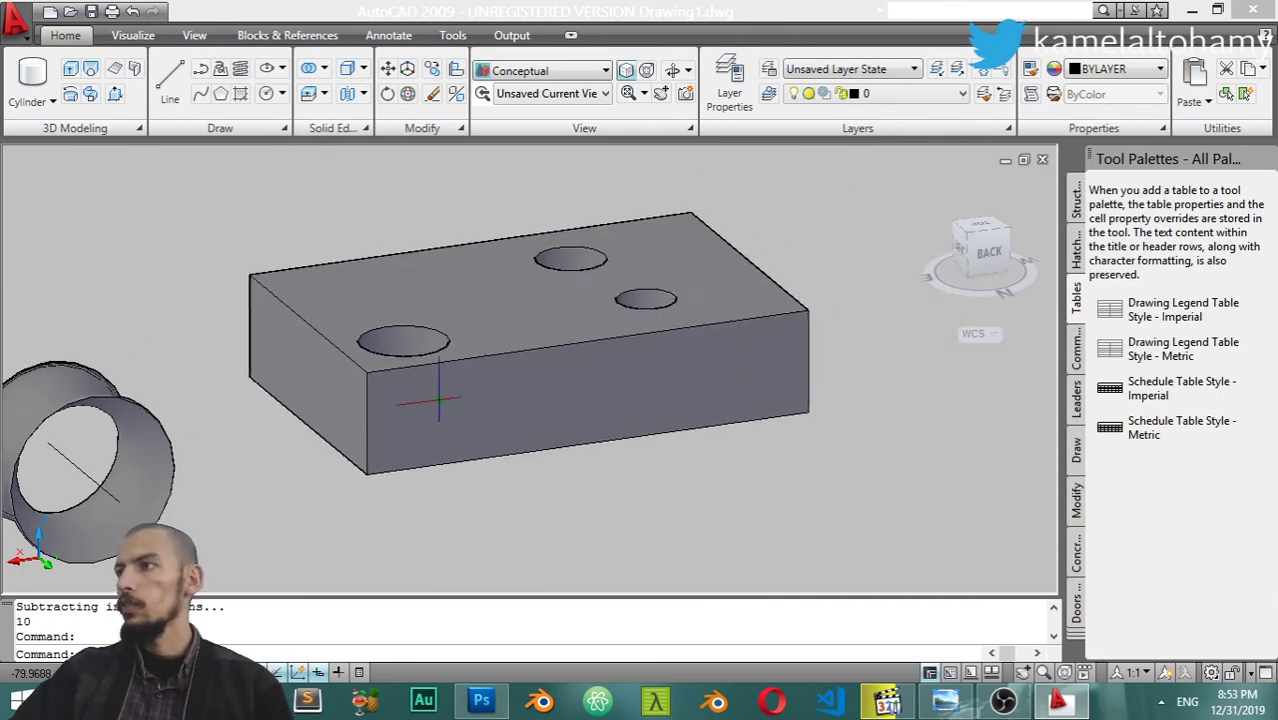
{"action": "left_click", "coordinate": [462, 128]}
{"action": "left_click", "coordinate": [450, 157]}
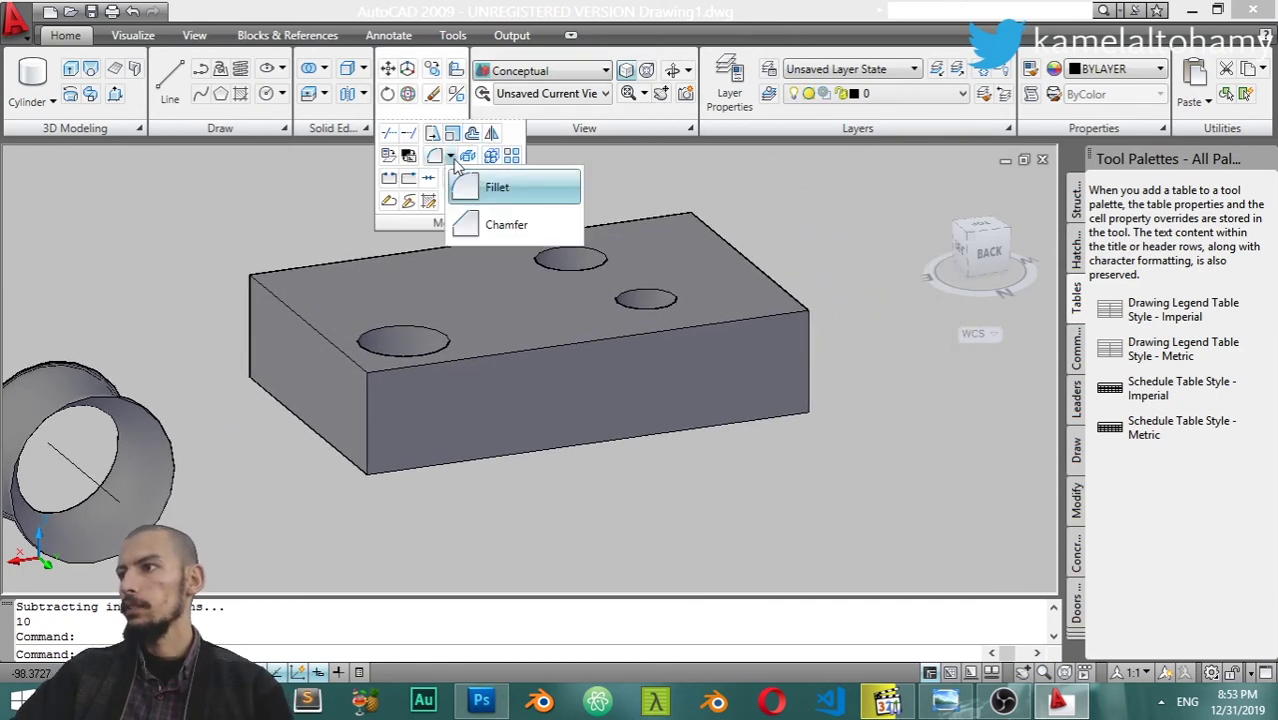
{"action": "left_click", "coordinate": [485, 180]}
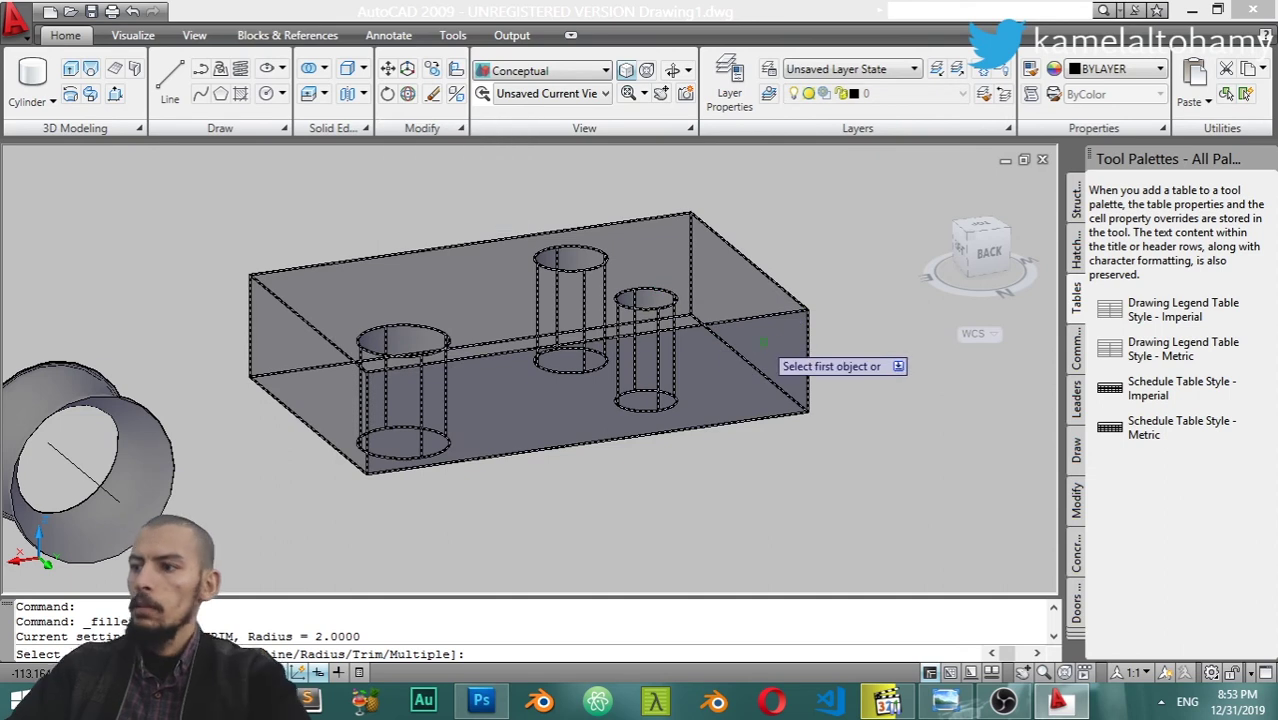
{"action": "left_click", "coordinate": [739, 320]}
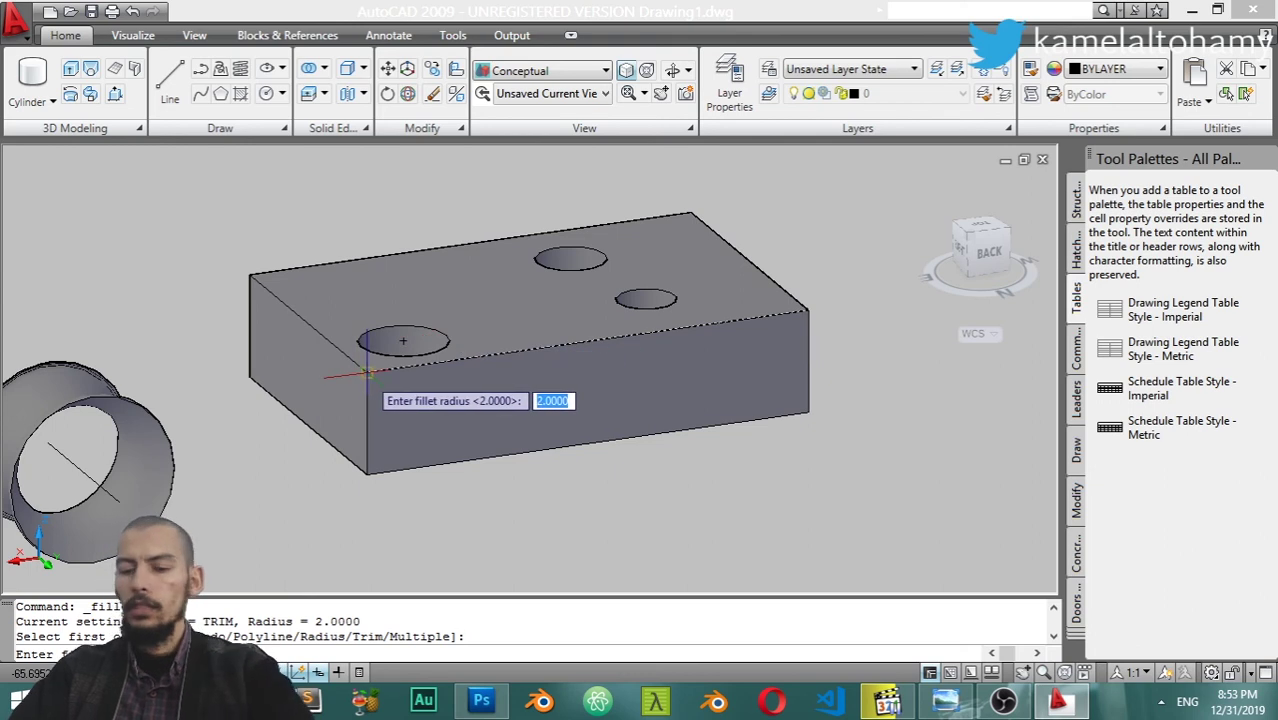
{"action": "key", "text": "Return"}
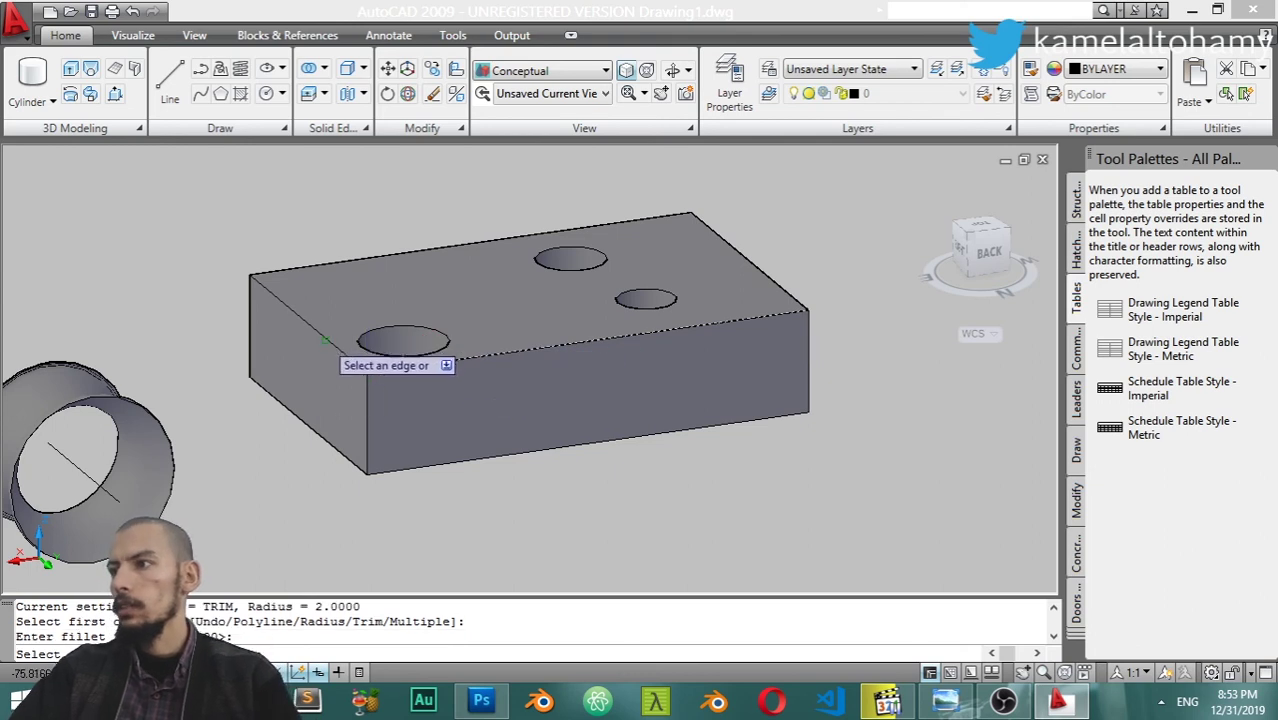
{"action": "left_click", "coordinate": [325, 341]}
{"action": "left_click", "coordinate": [350, 261]}
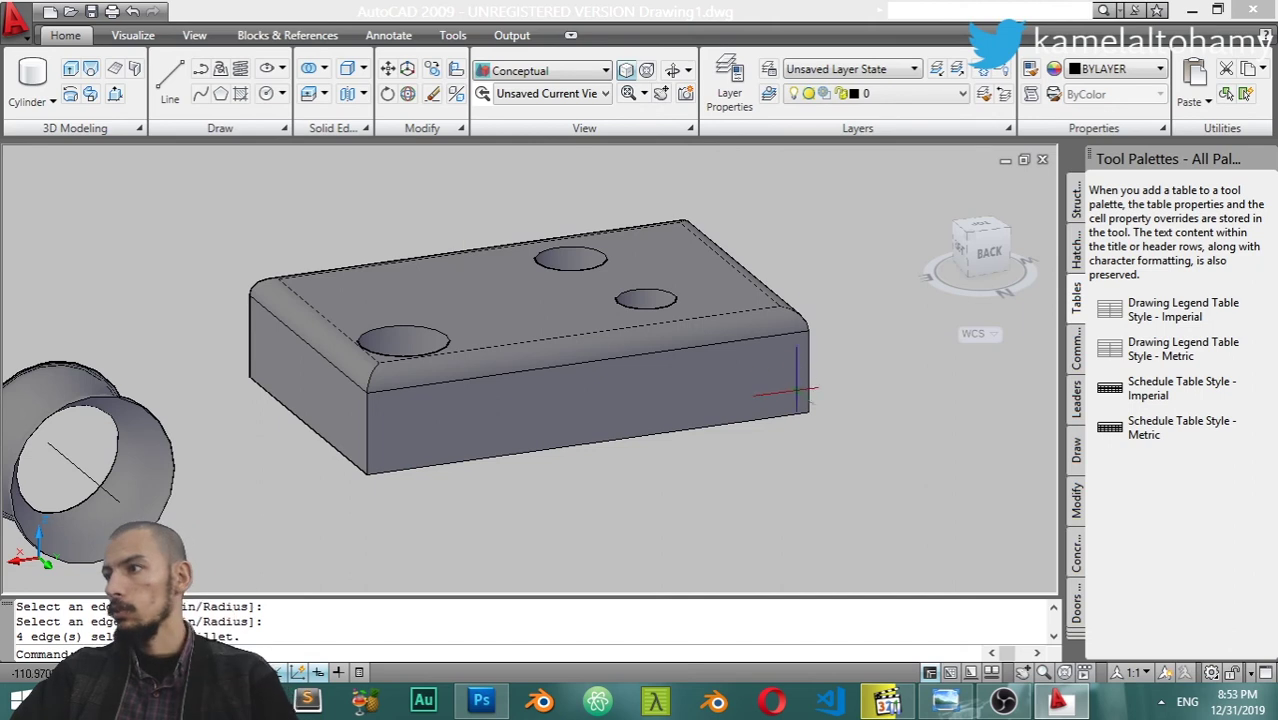
Orbit and zoom toward the holes to inspect the filleted plate
{"action": "mouse_move", "coordinate": [770, 395]}
{"action": "middle_mouse_down", "text": "shift"}
{"action": "mouse_move", "coordinate": [674, 424]}
{"action": "mouse_move", "coordinate": [500, 316]}
{"action": "mouse_move", "coordinate": [806, 354]}
{"action": "mouse_move", "coordinate": [662, 340]}
{"action": "middle_mouse_up", "text": "shift"}
{"action": "scroll", "coordinate": [650, 335], "scroll_direction": "up", "scroll_amount": 3}
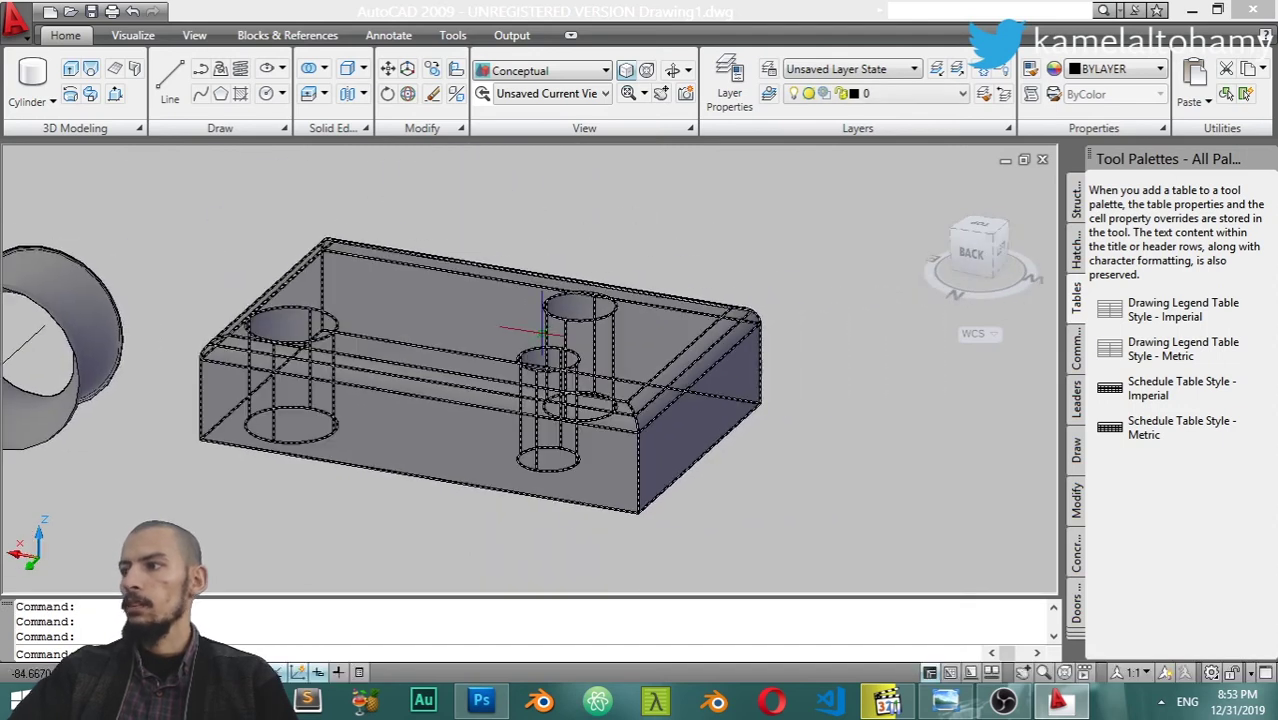
{"action": "scroll", "coordinate": [645, 330], "scroll_direction": "up", "scroll_amount": 4}
{"action": "scroll", "coordinate": [645, 330], "scroll_direction": "down", "scroll_amount": 3}
{"action": "middle_click_drag", "start_coordinate": [582, 296], "coordinate": [582, 342], "text": "shift"}
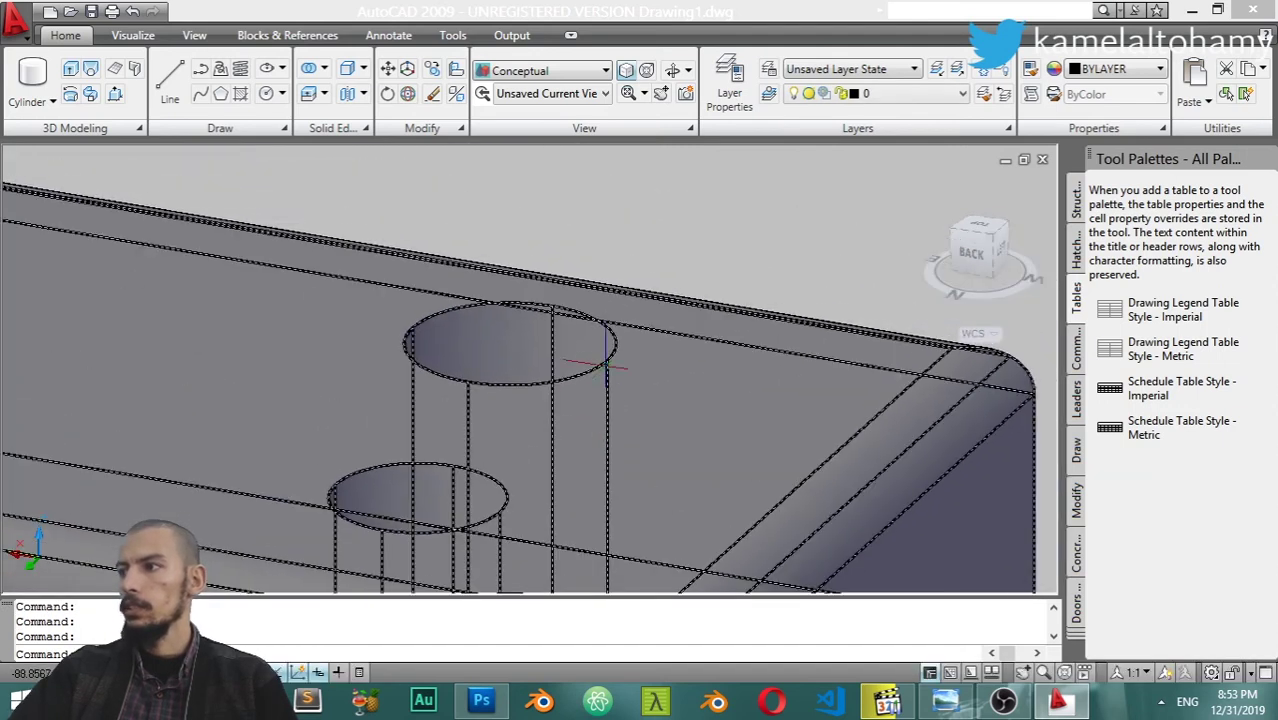
{"action": "scroll", "coordinate": [513, 194], "scroll_direction": "up", "scroll_amount": 4}
{"action": "scroll", "coordinate": [513, 194], "scroll_direction": "up", "scroll_amount": 2}
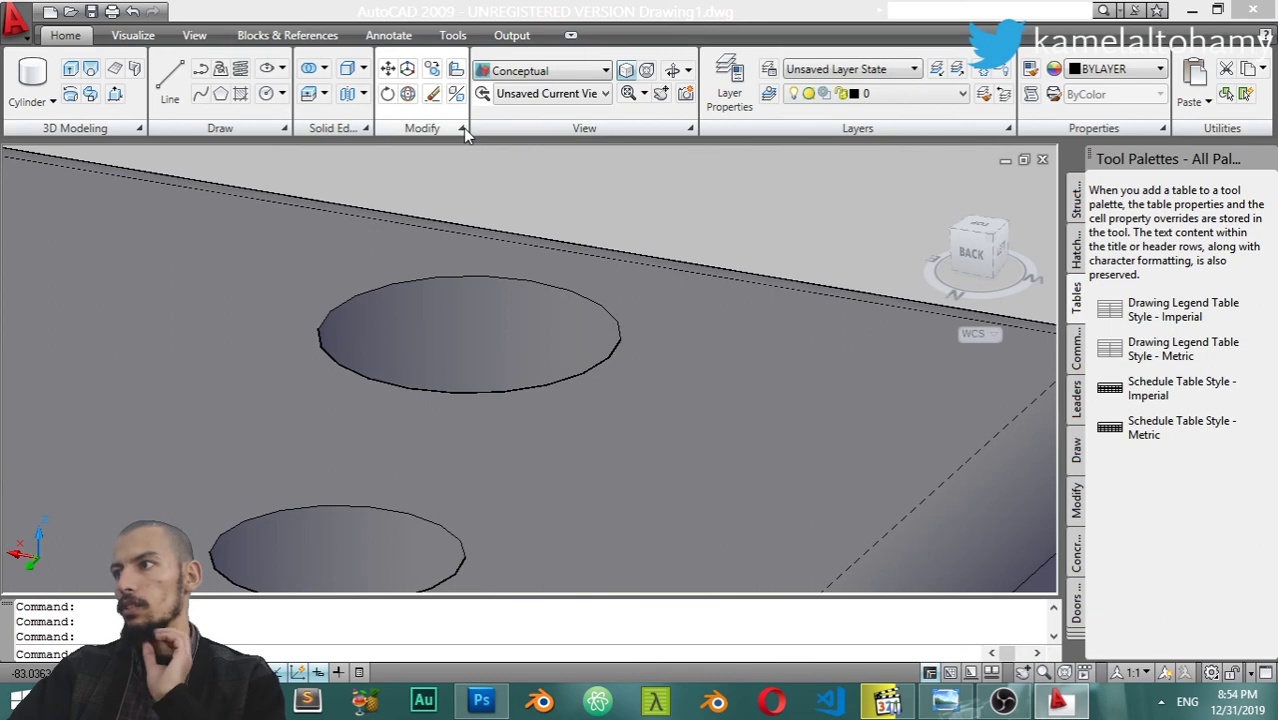
Start a chamfer and set both chamfer distances to 0.25
{"action": "left_click", "coordinate": [465, 130]}
{"action": "left_click", "coordinate": [450, 156]}
{"action": "left_click", "coordinate": [485, 220]}
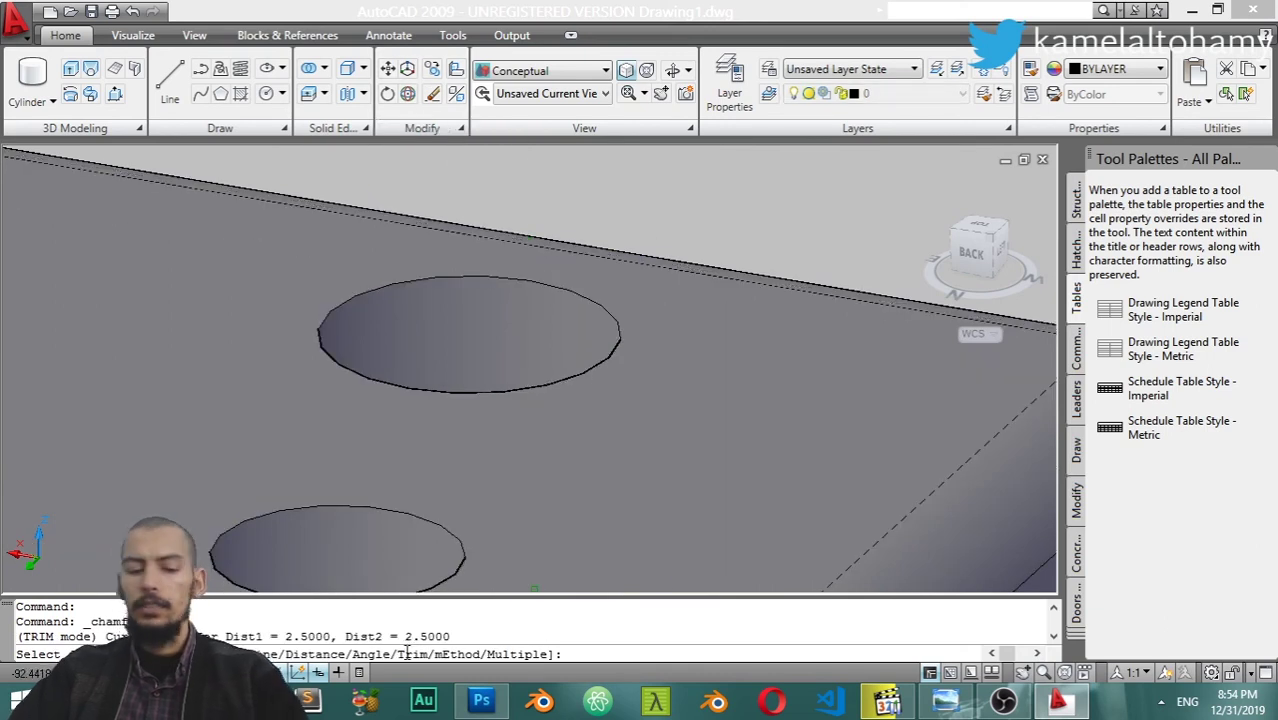
{"action": "type", "text": "D"}
{"action": "key", "text": "Return"}
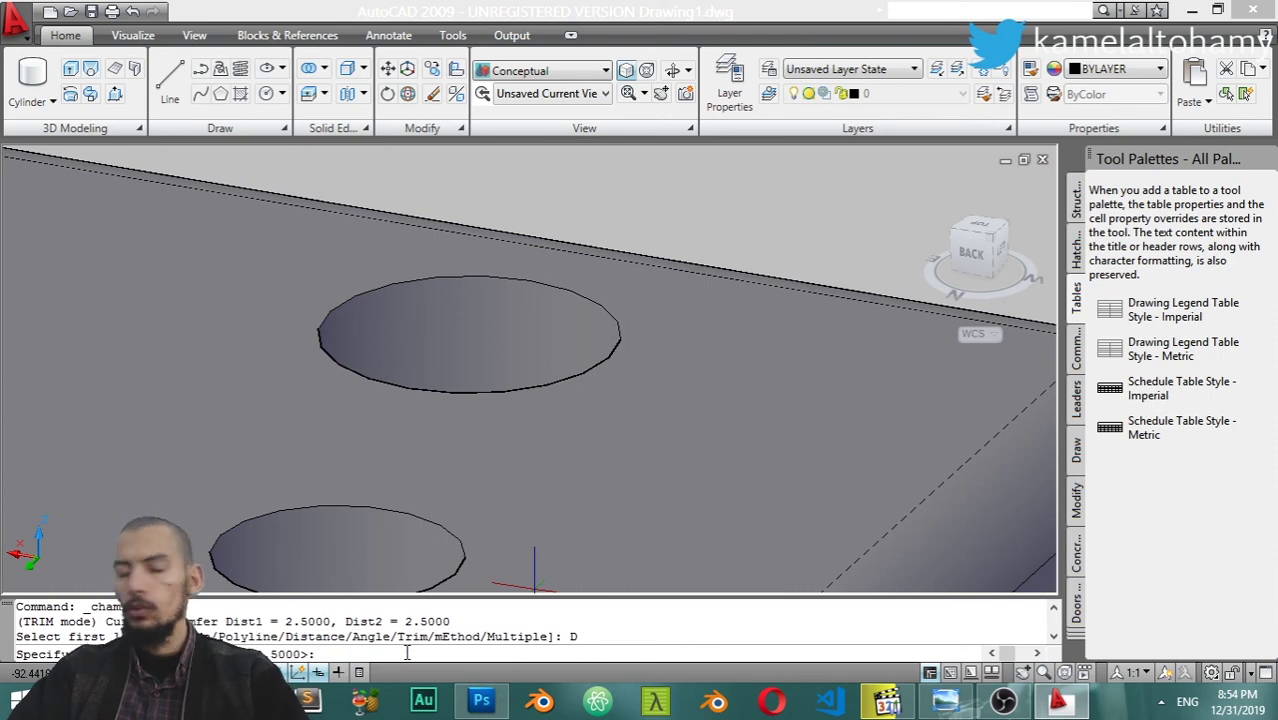
{"action": "type", "text": ".25"}
{"action": "key", "text": "Return"}
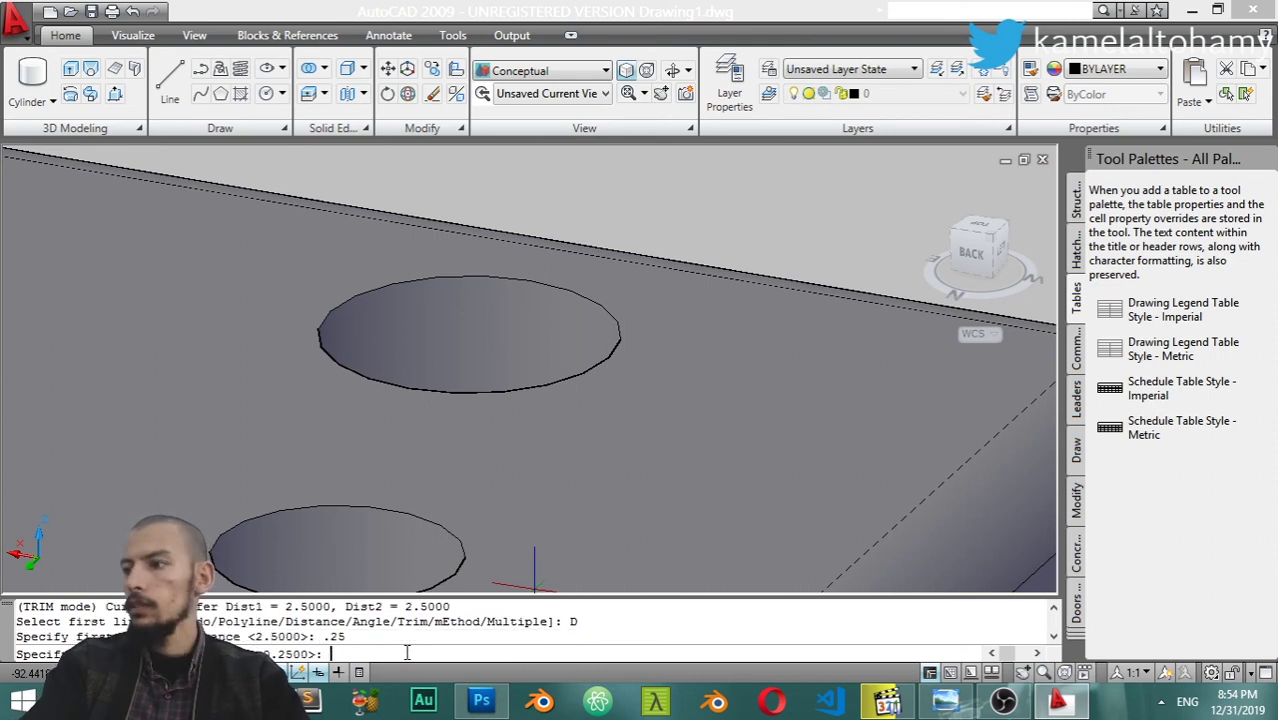
{"action": "type", "text": ".25"}
{"action": "key", "text": "Return"}
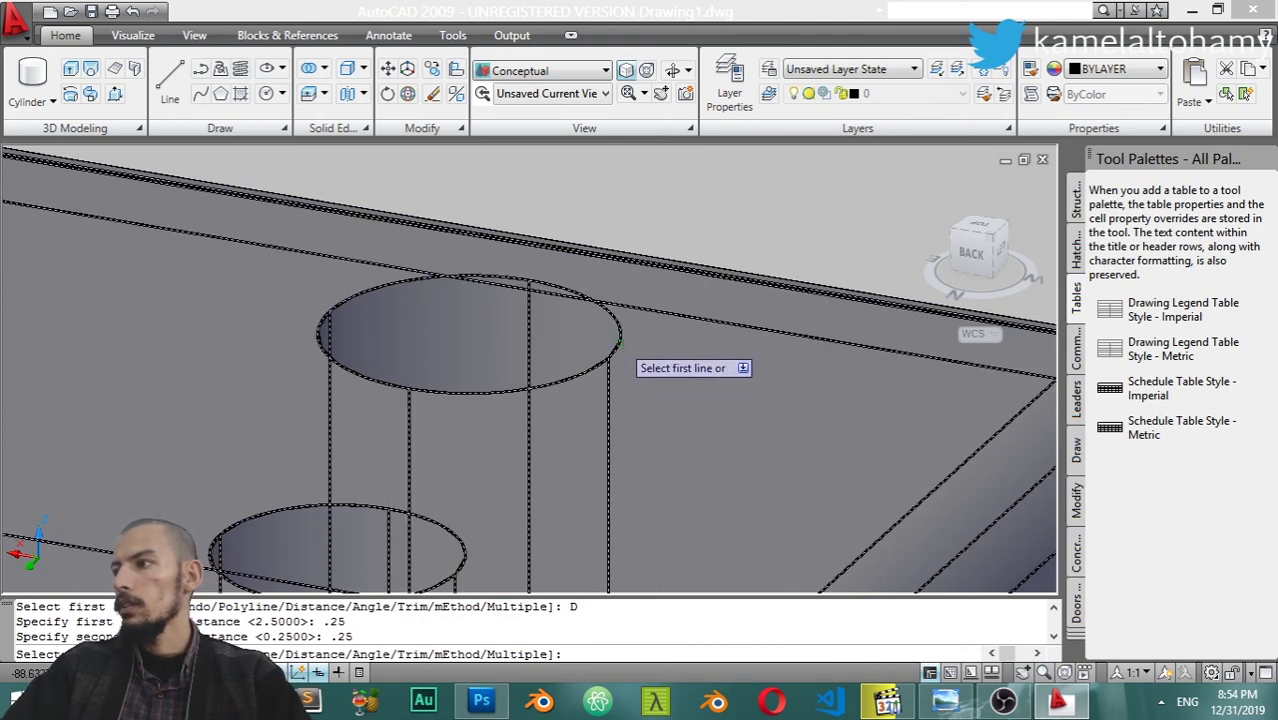
Chamfer the hole's top rim, using the top face as the base surface
{"action": "left_click", "coordinate": [620, 347]}
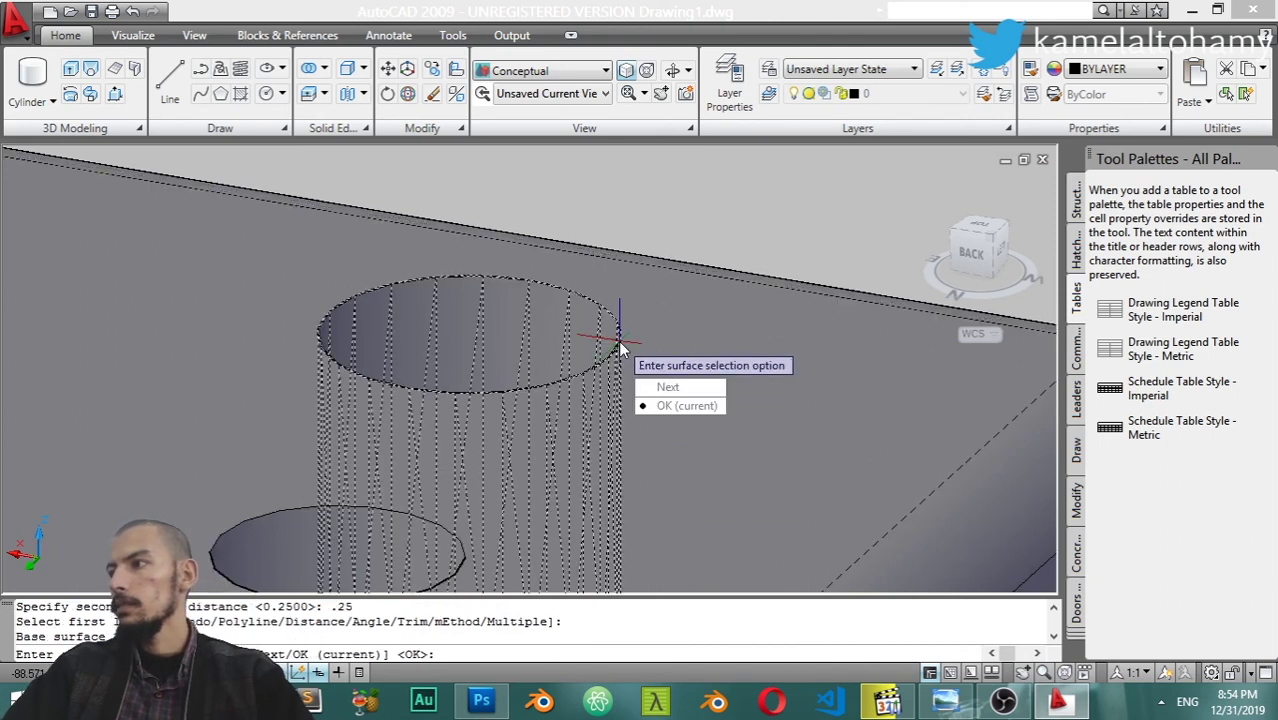
{"action": "left_click", "coordinate": [669, 388]}
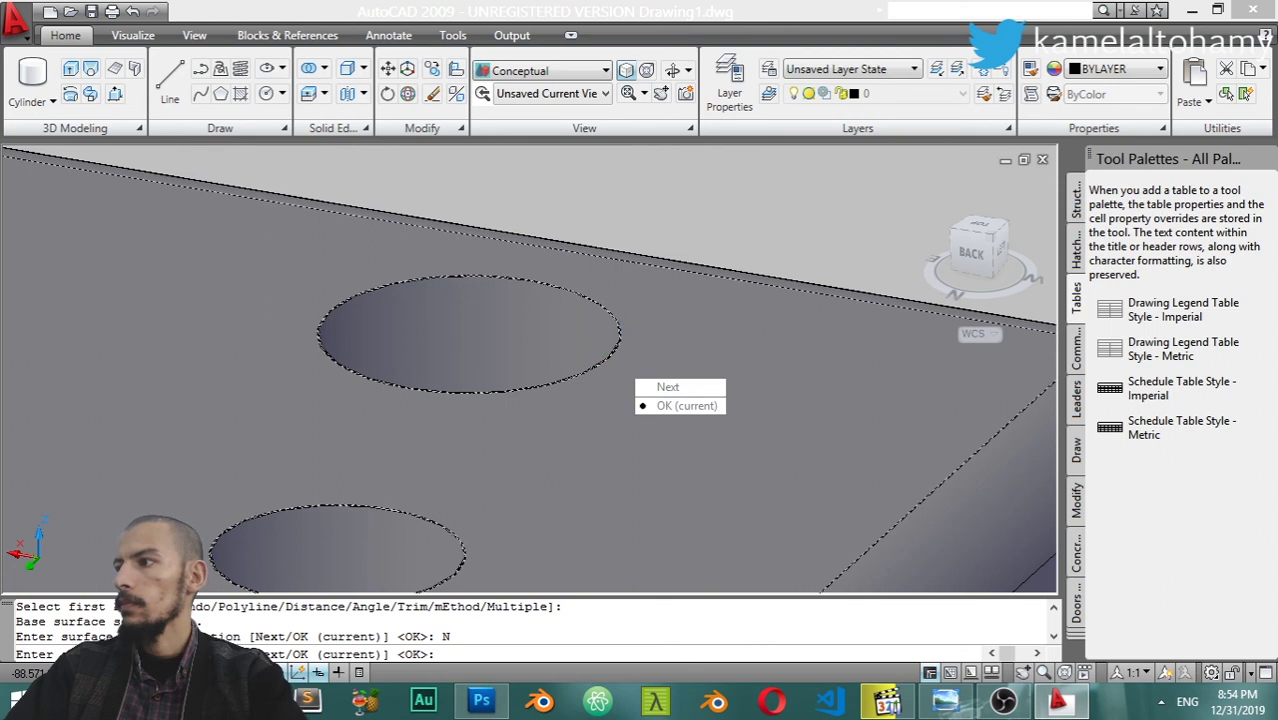
{"action": "left_click", "coordinate": [692, 405]}
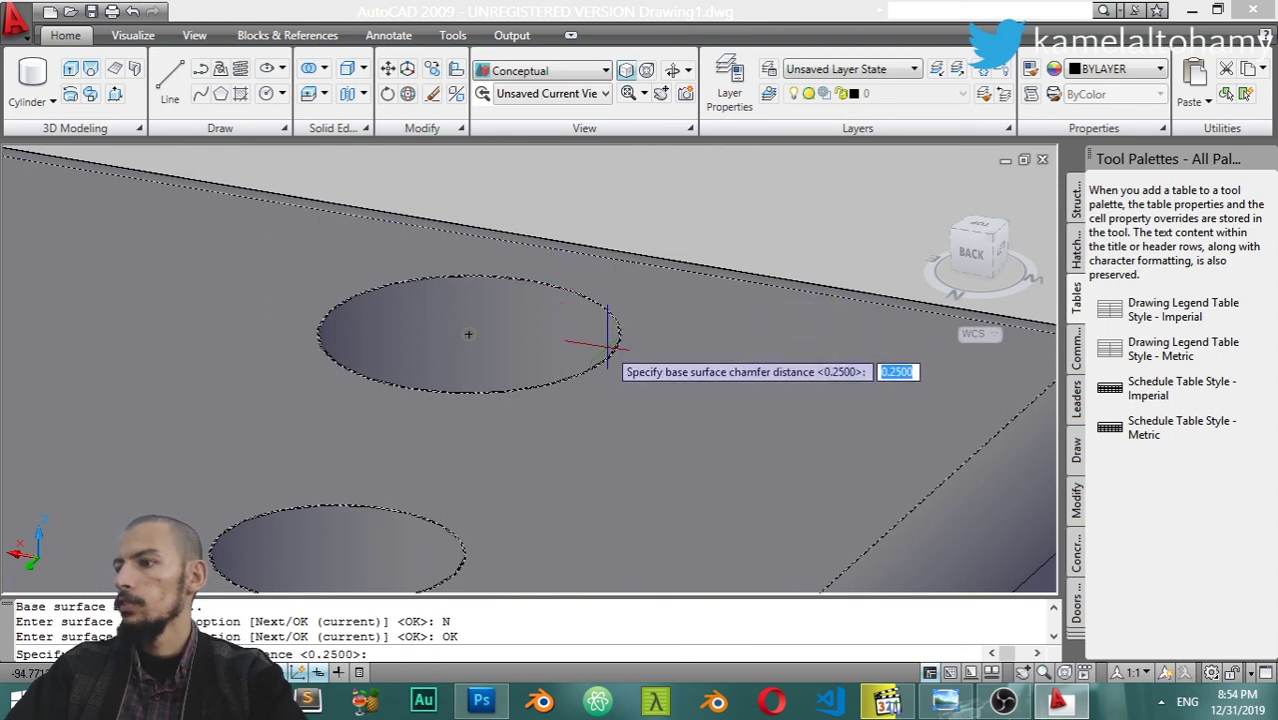
{"action": "key", "text": "Return"}
{"action": "key", "text": "Return"}
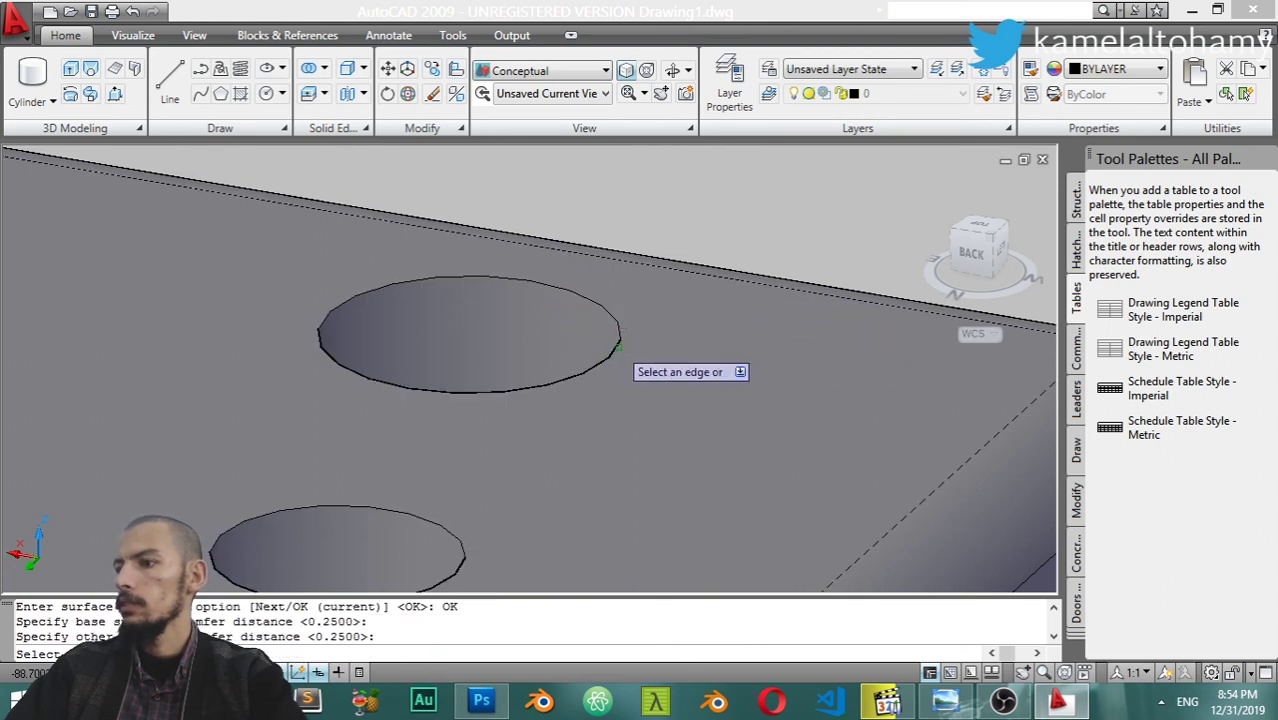
{"action": "left_click", "coordinate": [619, 332]}
{"action": "key", "text": "Return"}
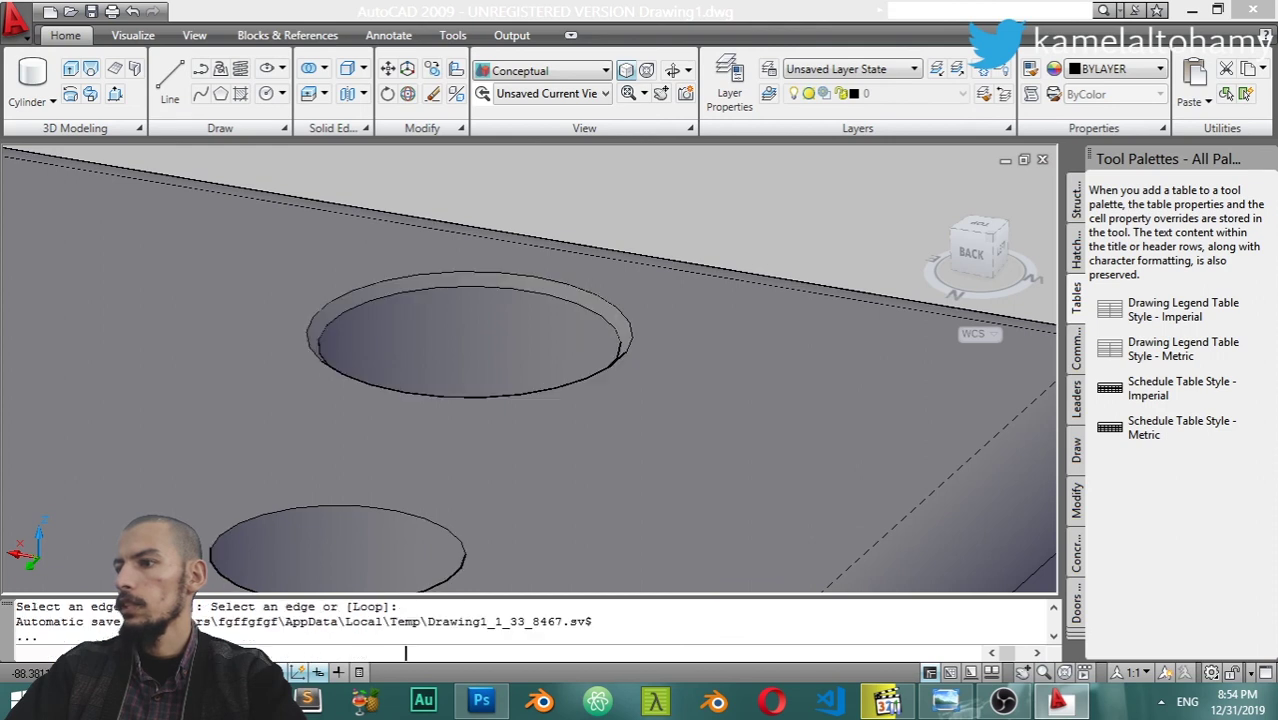
{"action": "key", "text": "Return"}
{"action": "scroll", "coordinate": [654, 285], "scroll_direction": "up", "scroll_amount": 5}
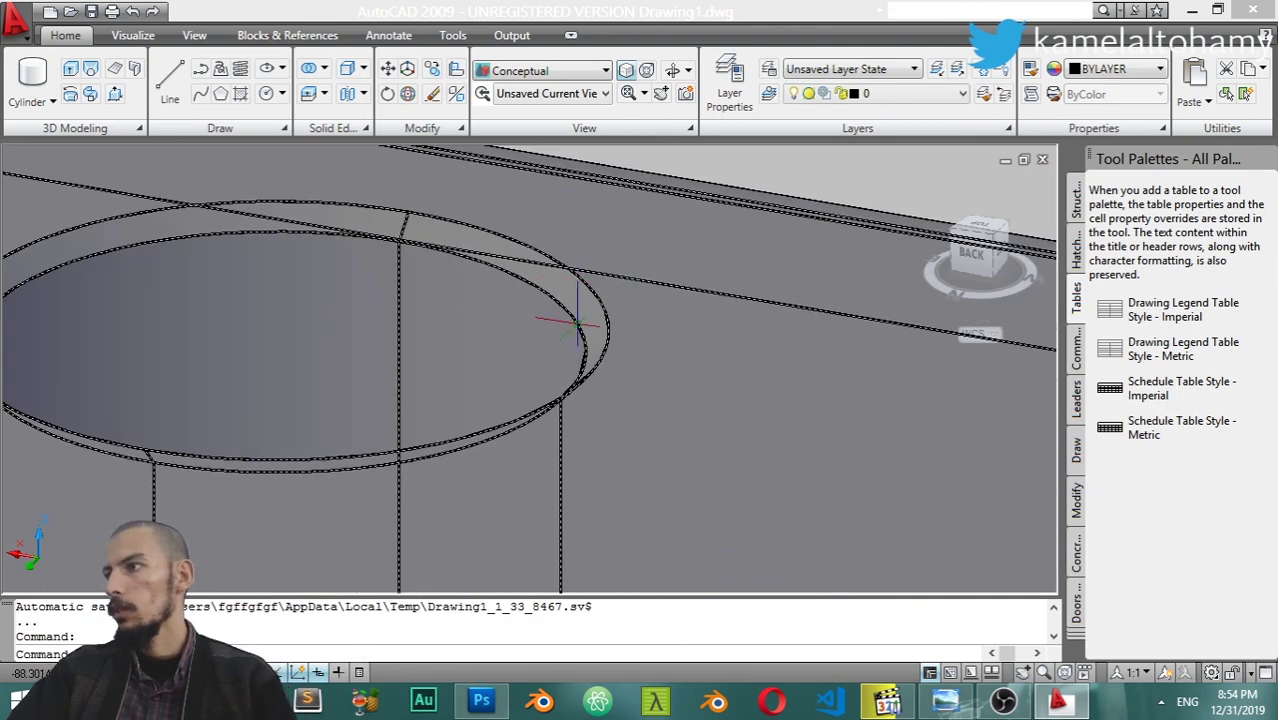
{"action": "scroll", "coordinate": [621, 397], "scroll_direction": "down", "scroll_amount": 3}
{"action": "scroll", "coordinate": [621, 397], "scroll_direction": "down", "scroll_amount": 3}
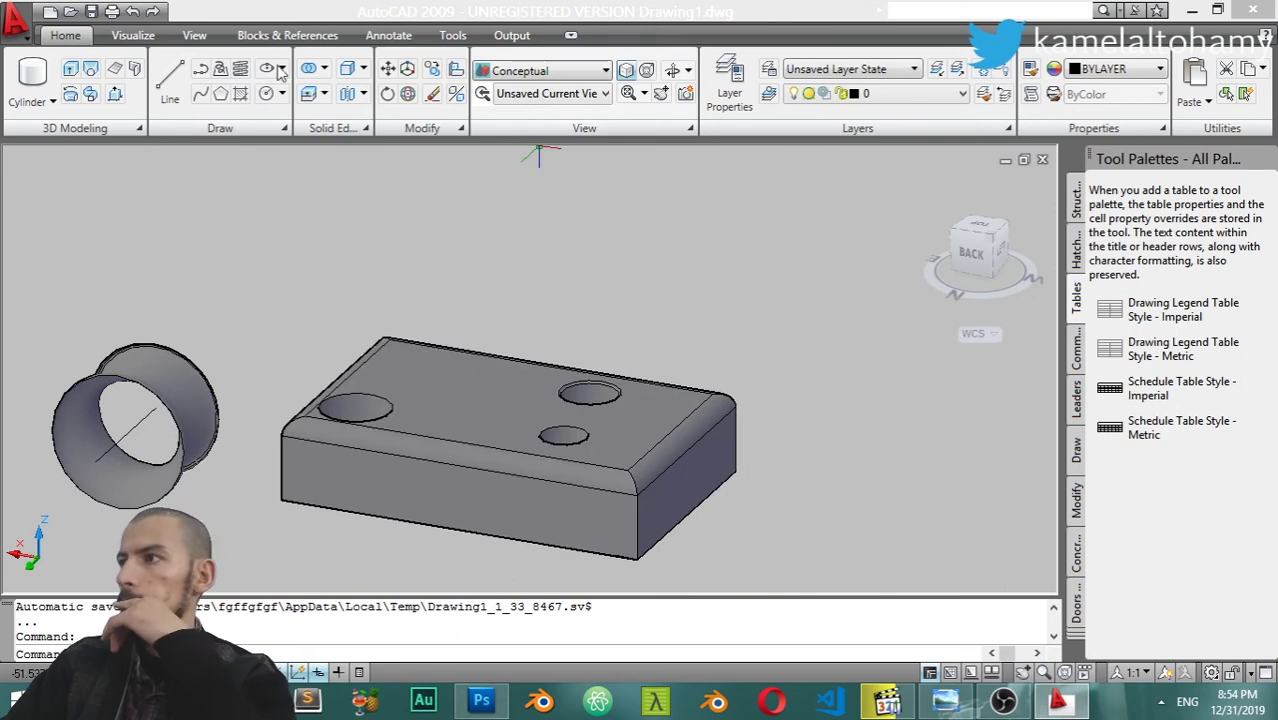
Expand the extra drawing and solid editing tool sets
{"action": "left_click", "coordinate": [279, 129]}
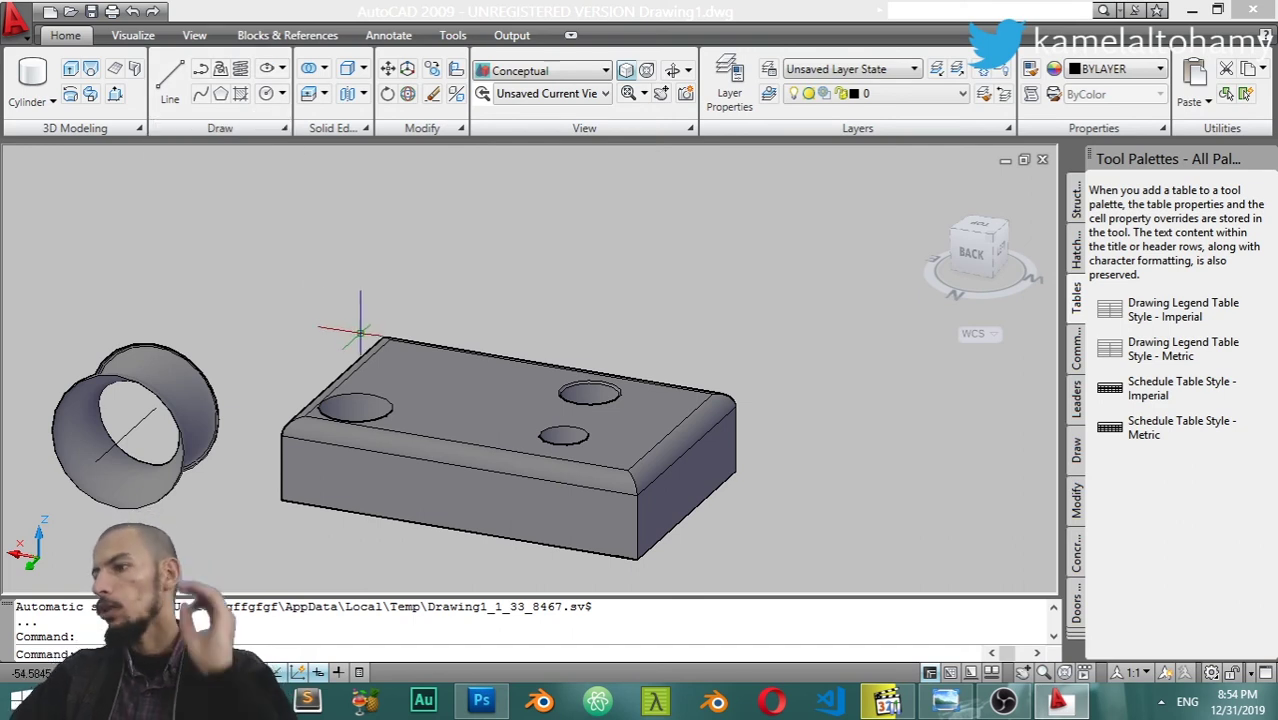
{"action": "left_click", "coordinate": [365, 130]}
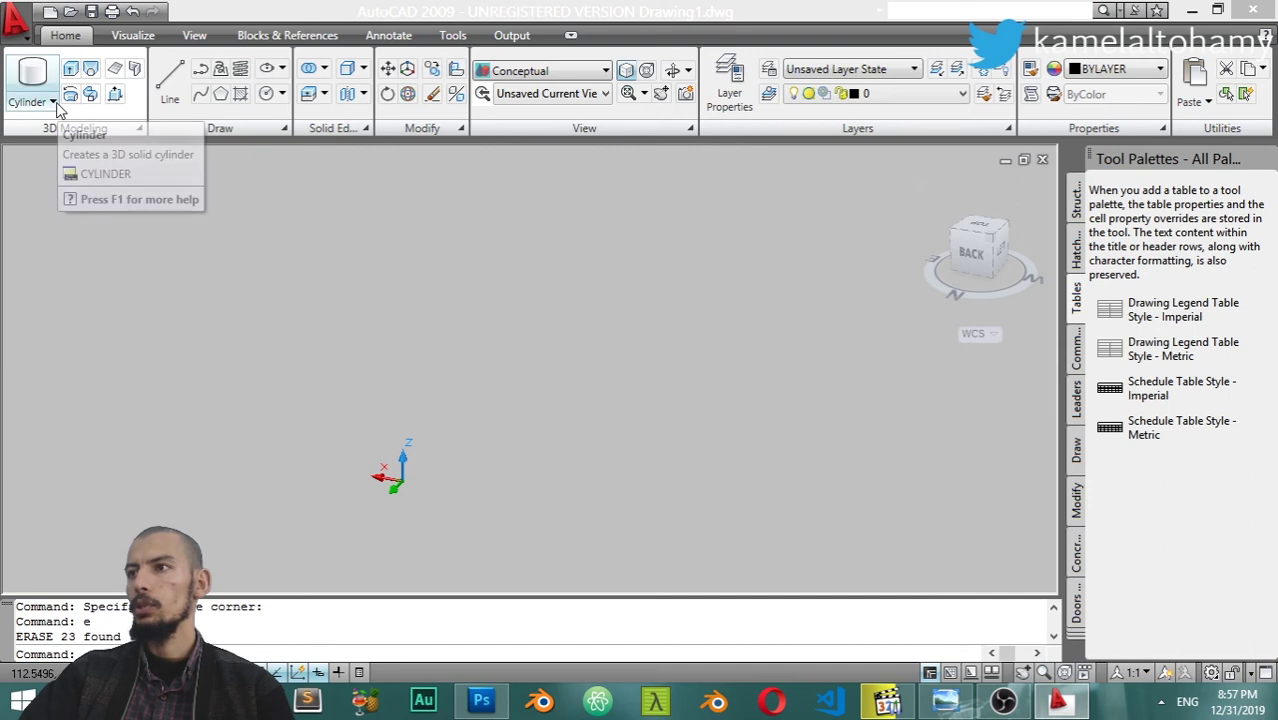
Draw a sphere by picking its centre point and radius
{"action": "left_click", "coordinate": [54, 103]}
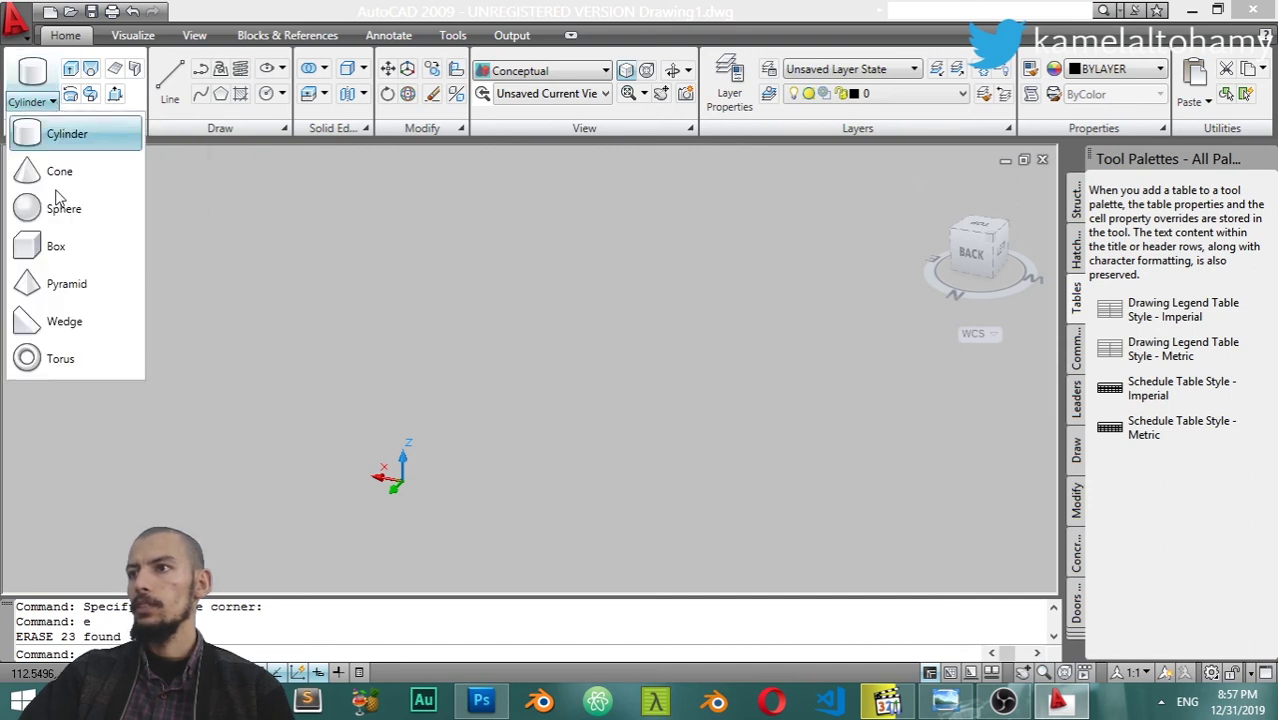
{"action": "left_click", "coordinate": [86, 209]}
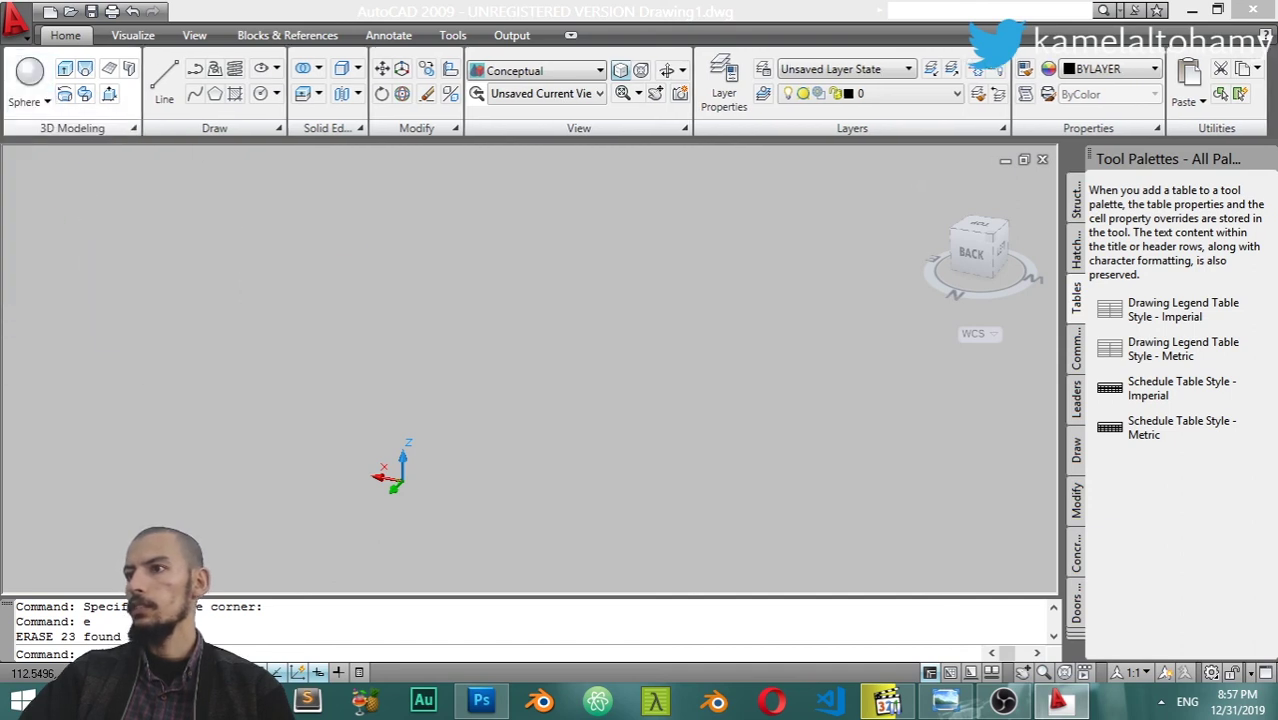
{"action": "left_click", "coordinate": [456, 326]}
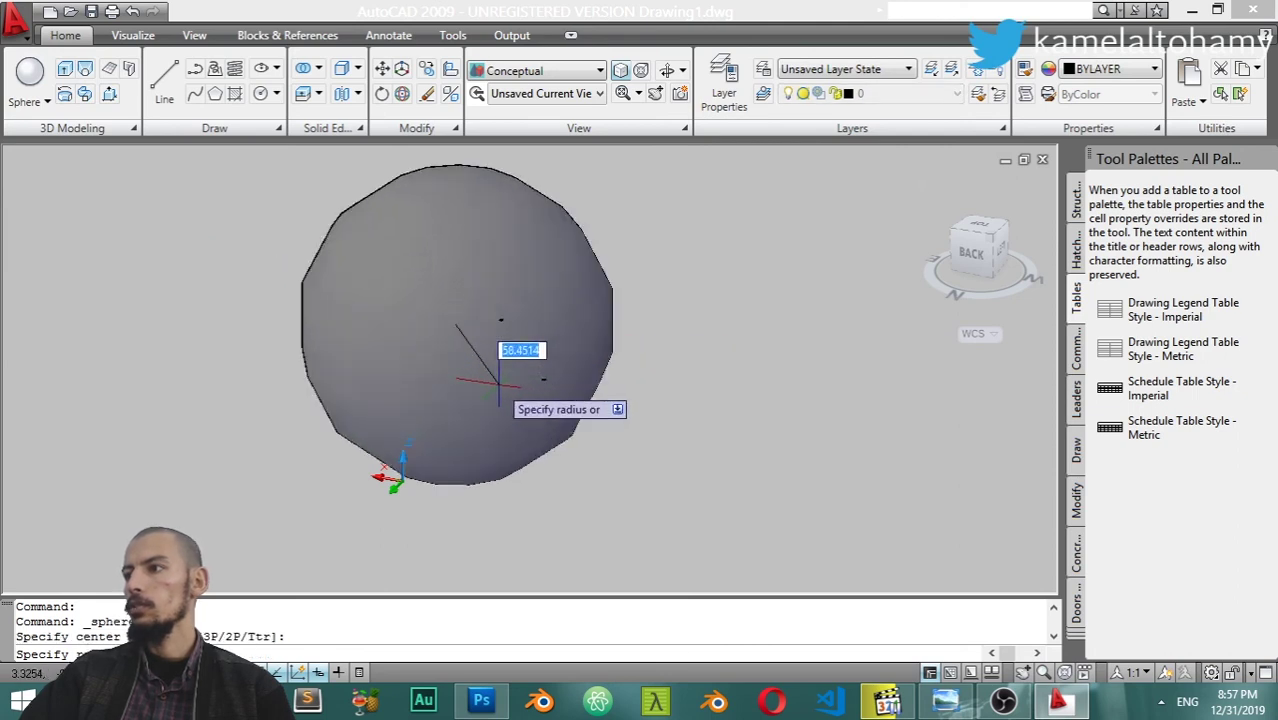
{"action": "left_click", "coordinate": [622, 364]}
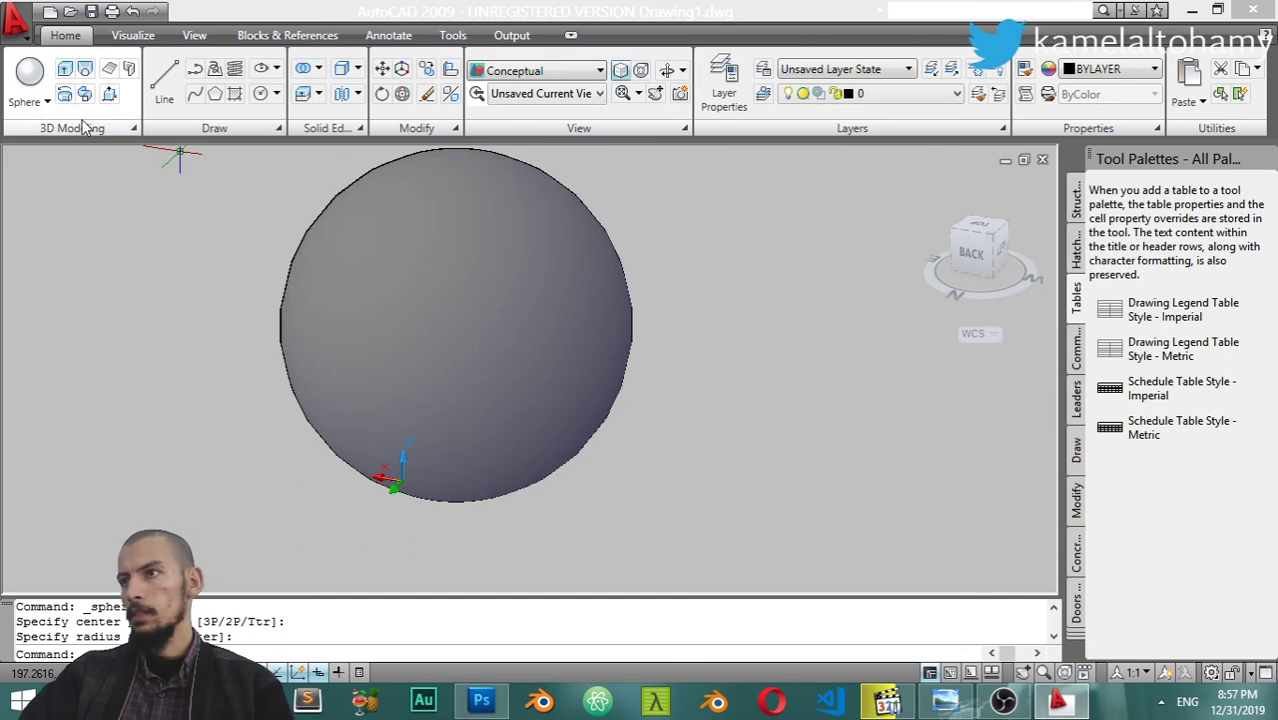
Add a cylinder beside the sphere with base radius 45 and height 55
{"action": "left_click", "coordinate": [47, 102]}
{"action": "left_click", "coordinate": [30, 132]}
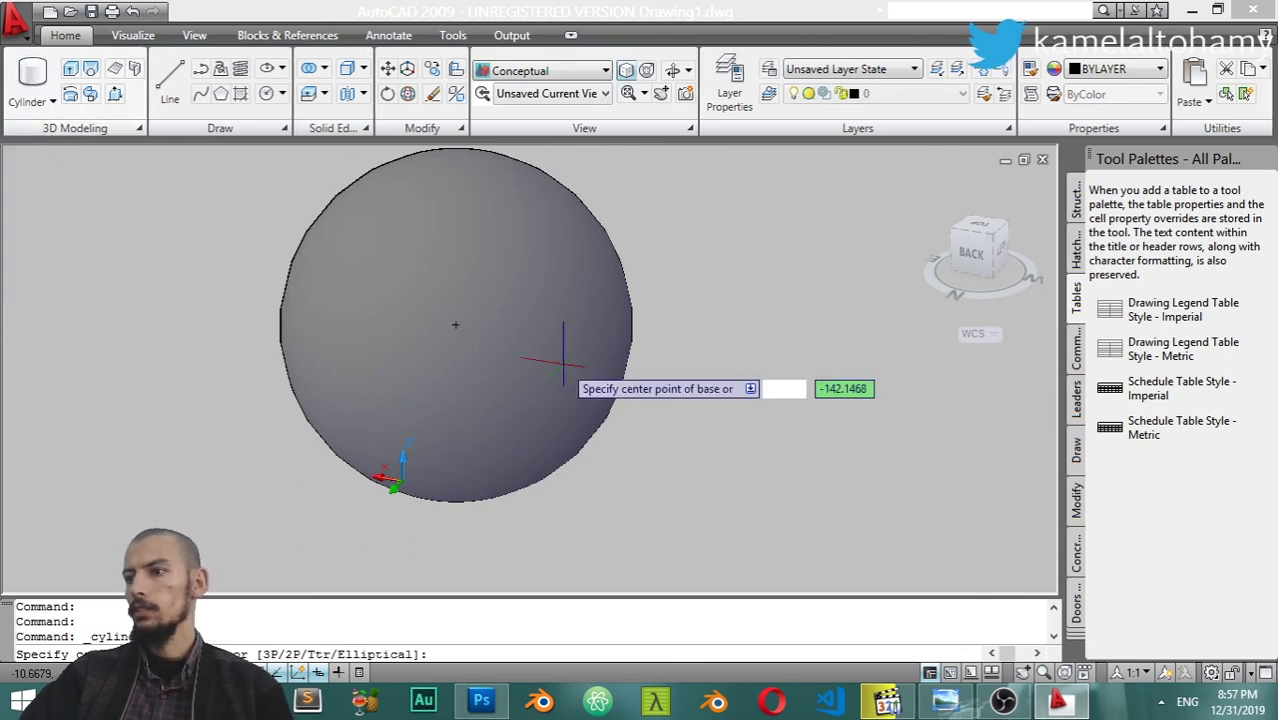
{"action": "left_click", "coordinate": [758, 396]}
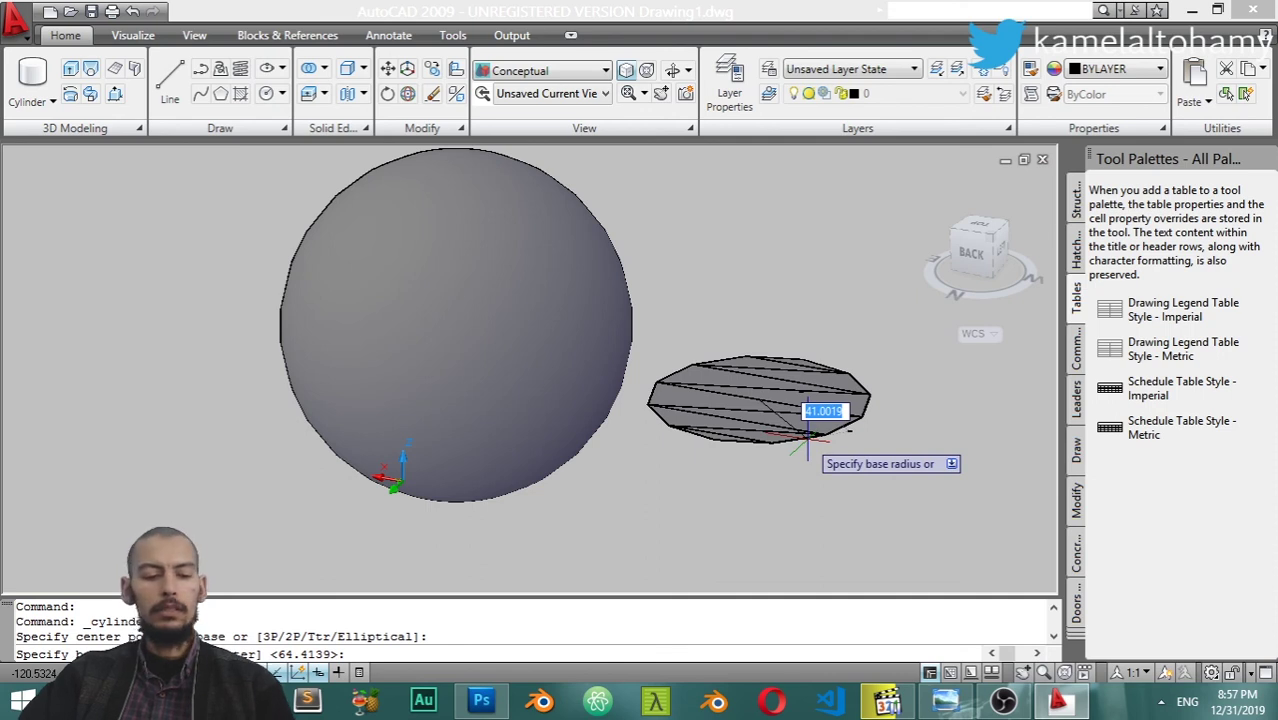
{"action": "key", "text": "Return"}
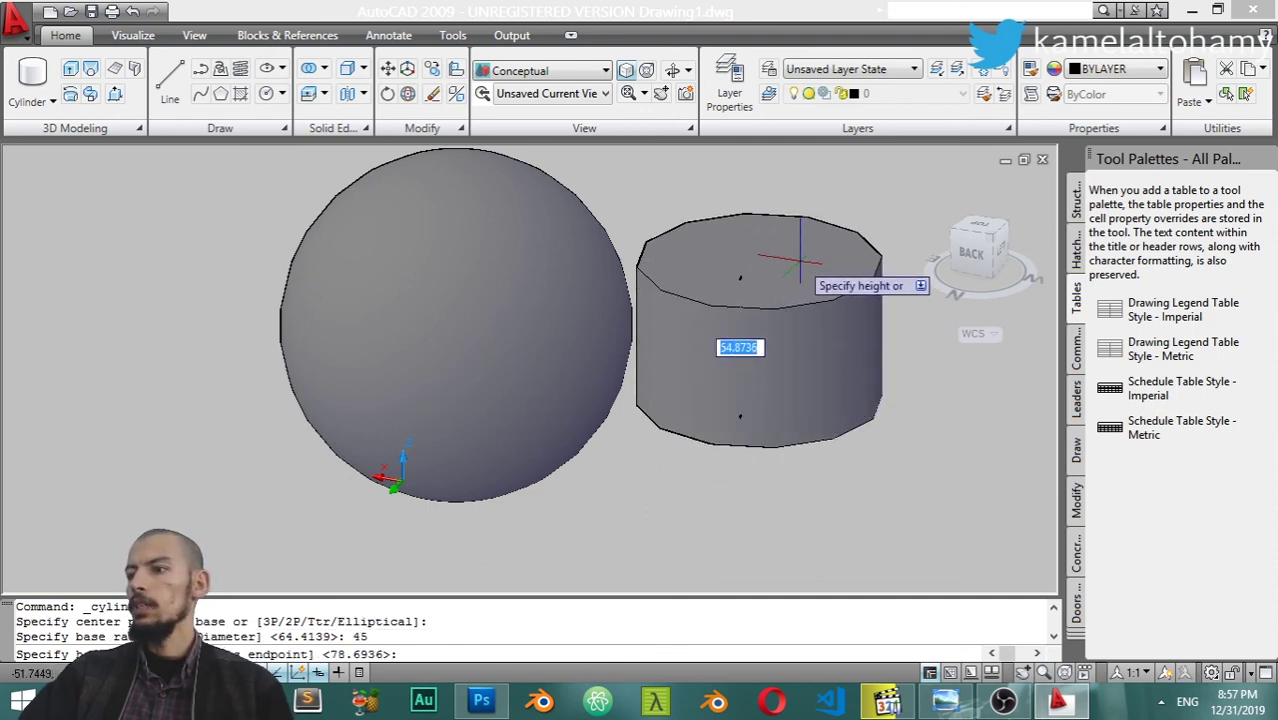
{"action": "type", "text": "55"}
{"action": "key", "text": "Return"}
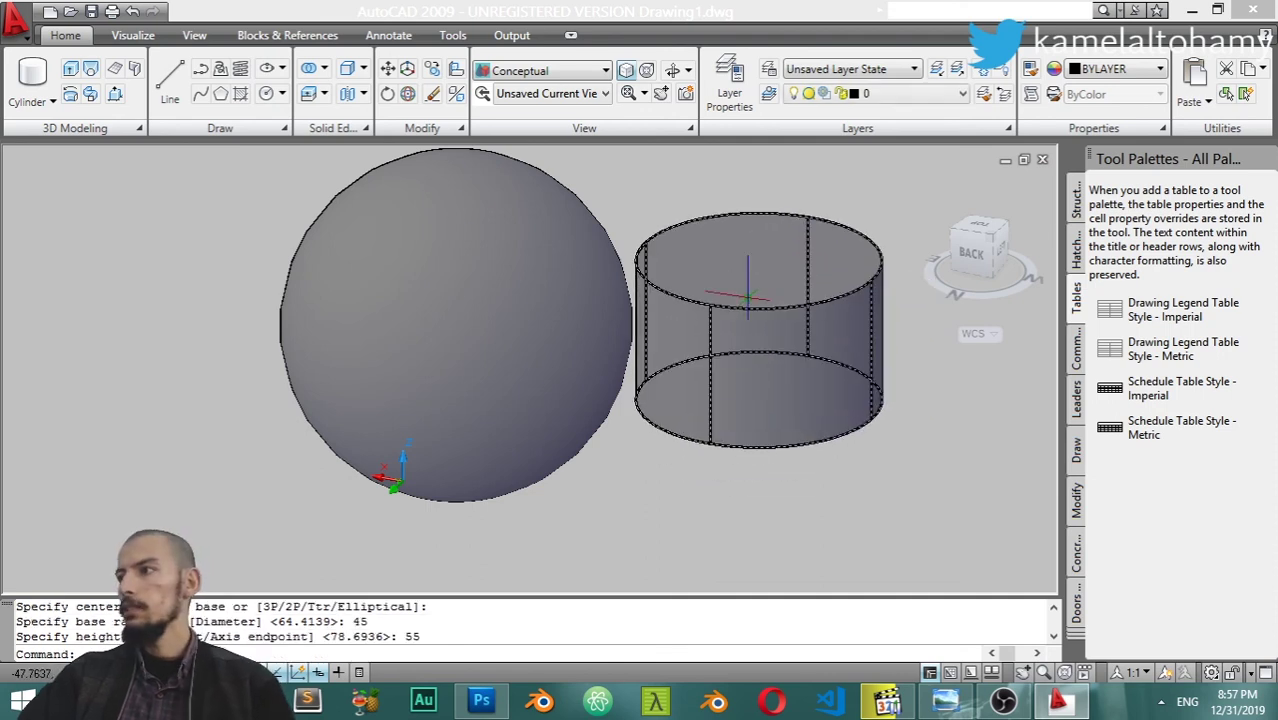
Snap a cone of radius 25, height 100 to the cylinder top's centre
{"action": "left_click", "coordinate": [53, 101]}
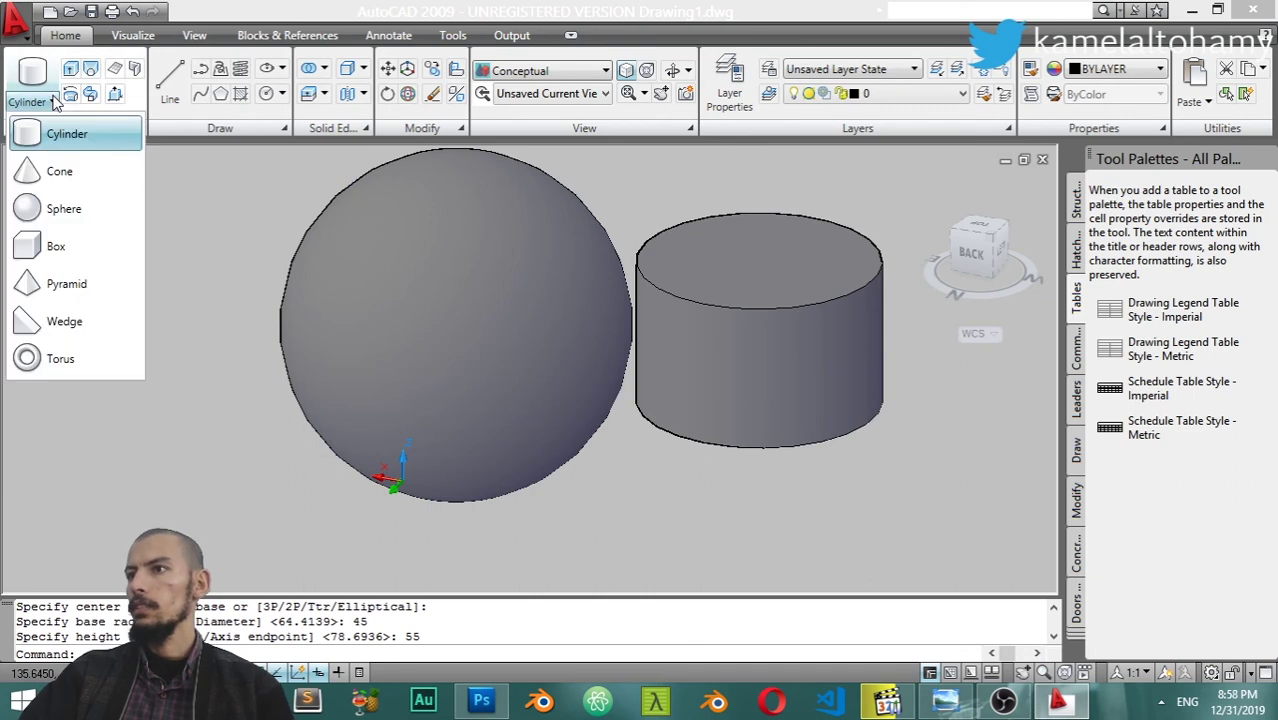
{"action": "left_click", "coordinate": [60, 172]}
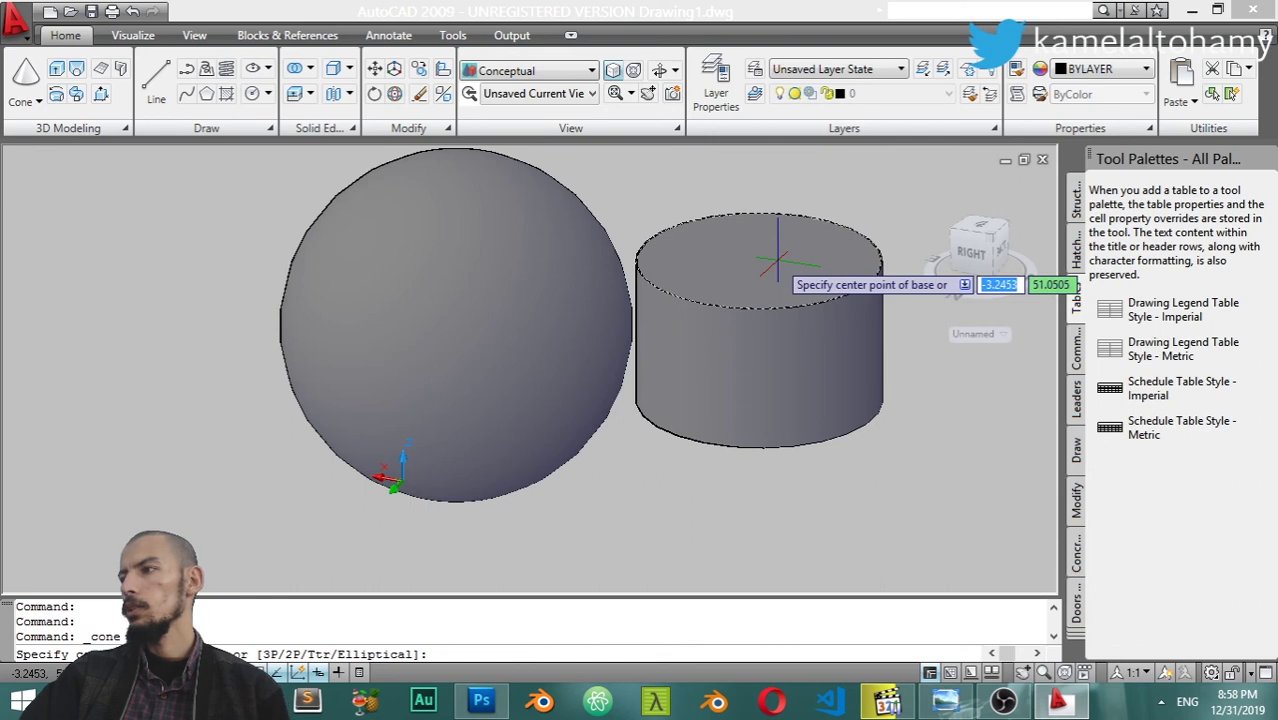
{"action": "right_click", "coordinate": [778, 262], "text": "shift"}
{"action": "left_click", "coordinate": [812, 468]}
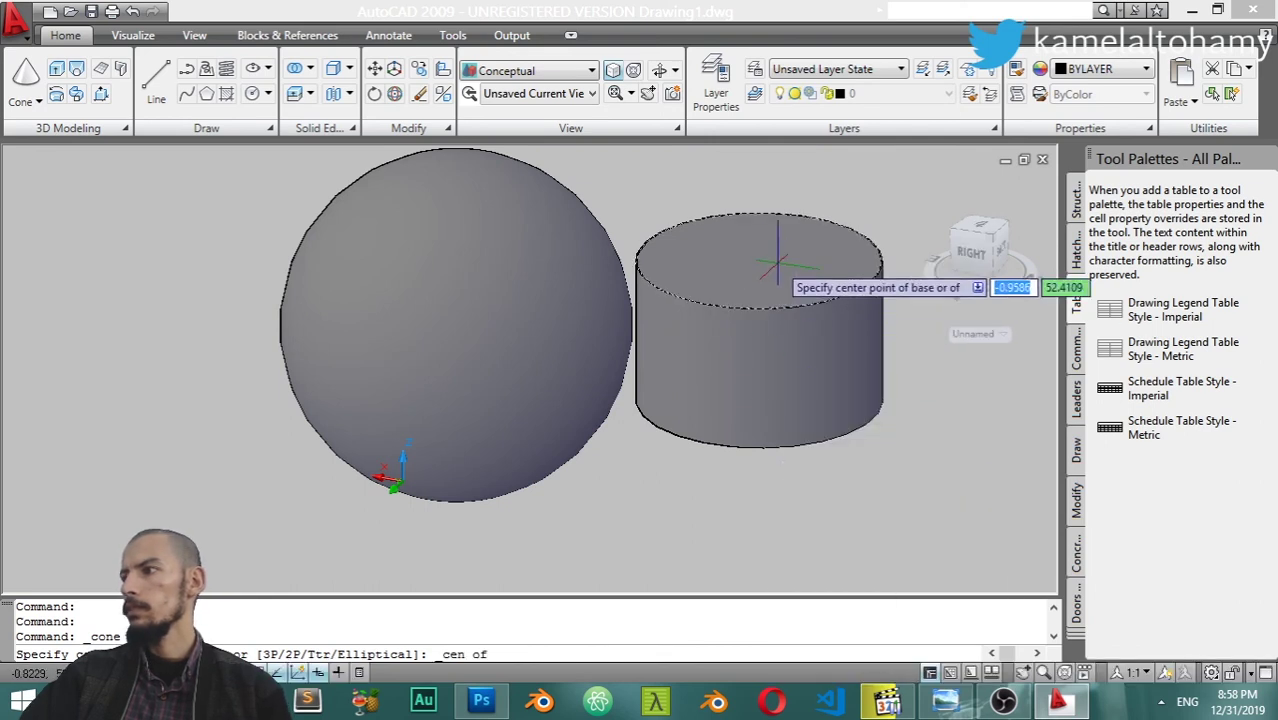
{"action": "left_click", "coordinate": [680, 268]}
{"action": "type", "text": "25"}
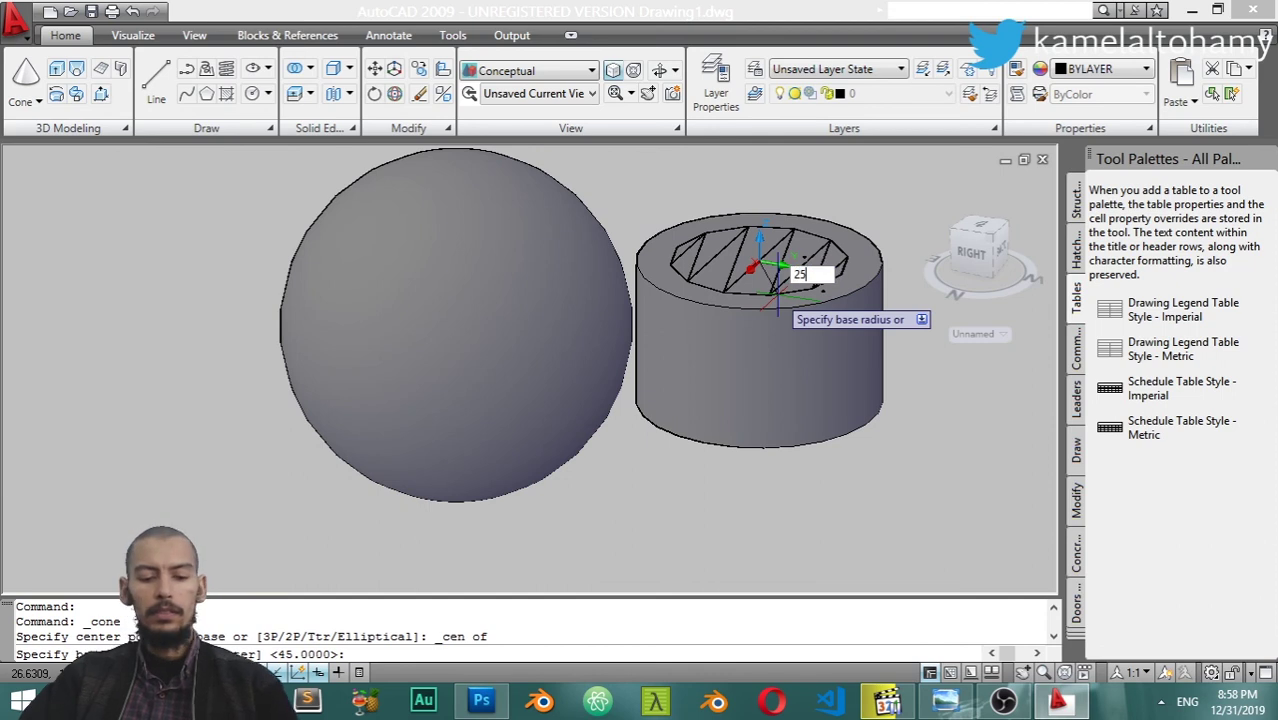
{"action": "key", "text": "Return"}
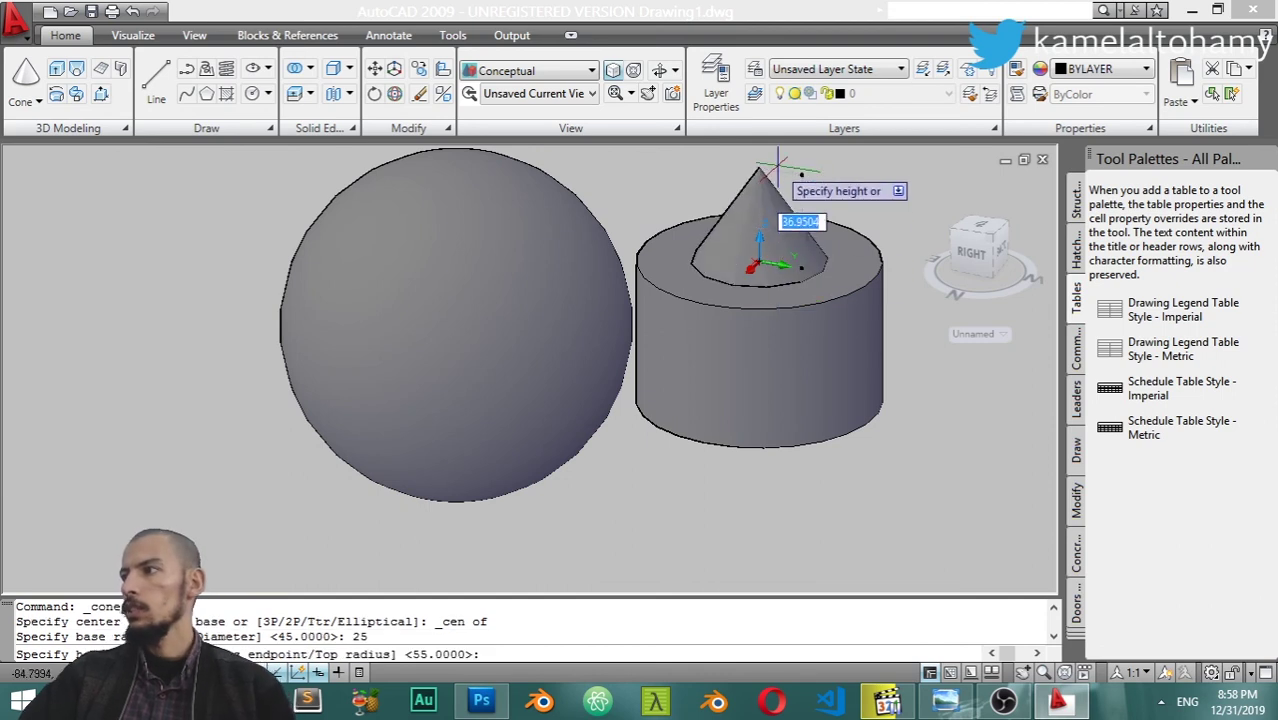
{"action": "type", "text": "1"}
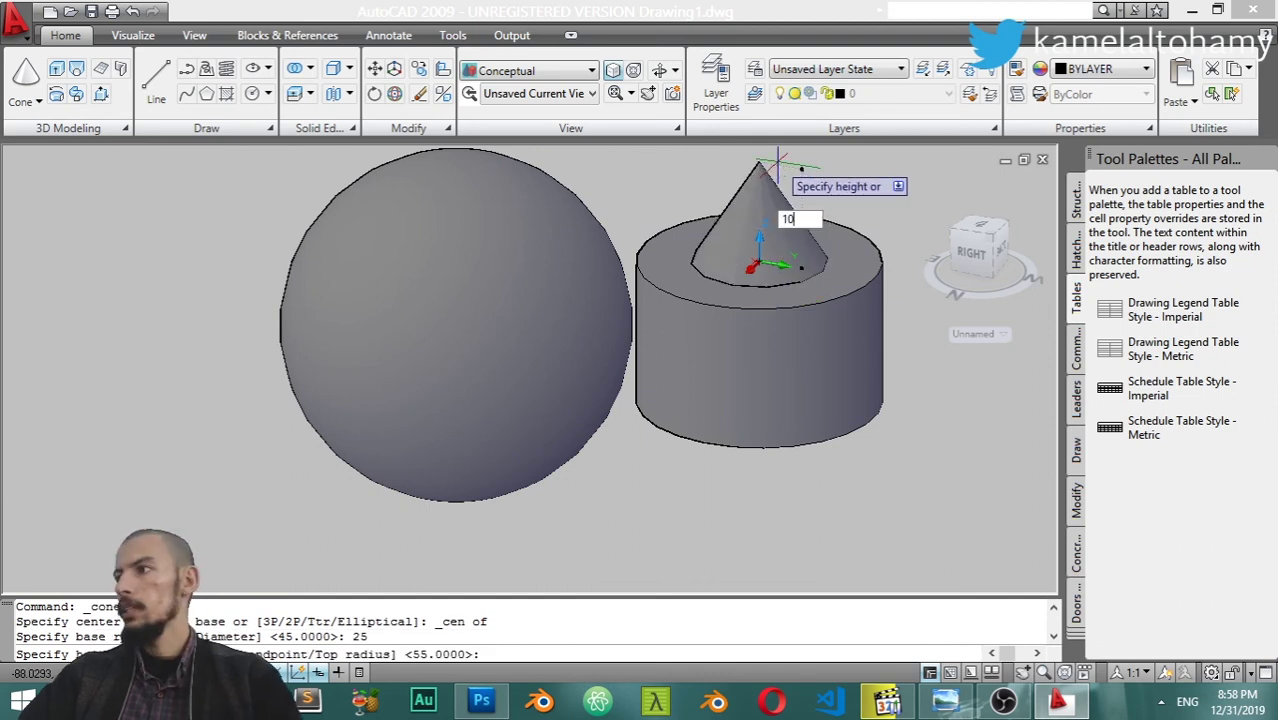
{"action": "type", "text": "0"}
{"action": "key", "text": "Return"}
{"action": "scroll", "coordinate": [622, 357], "scroll_direction": "down", "scroll_amount": 3}
{"action": "left_click", "coordinate": [692, 412]}
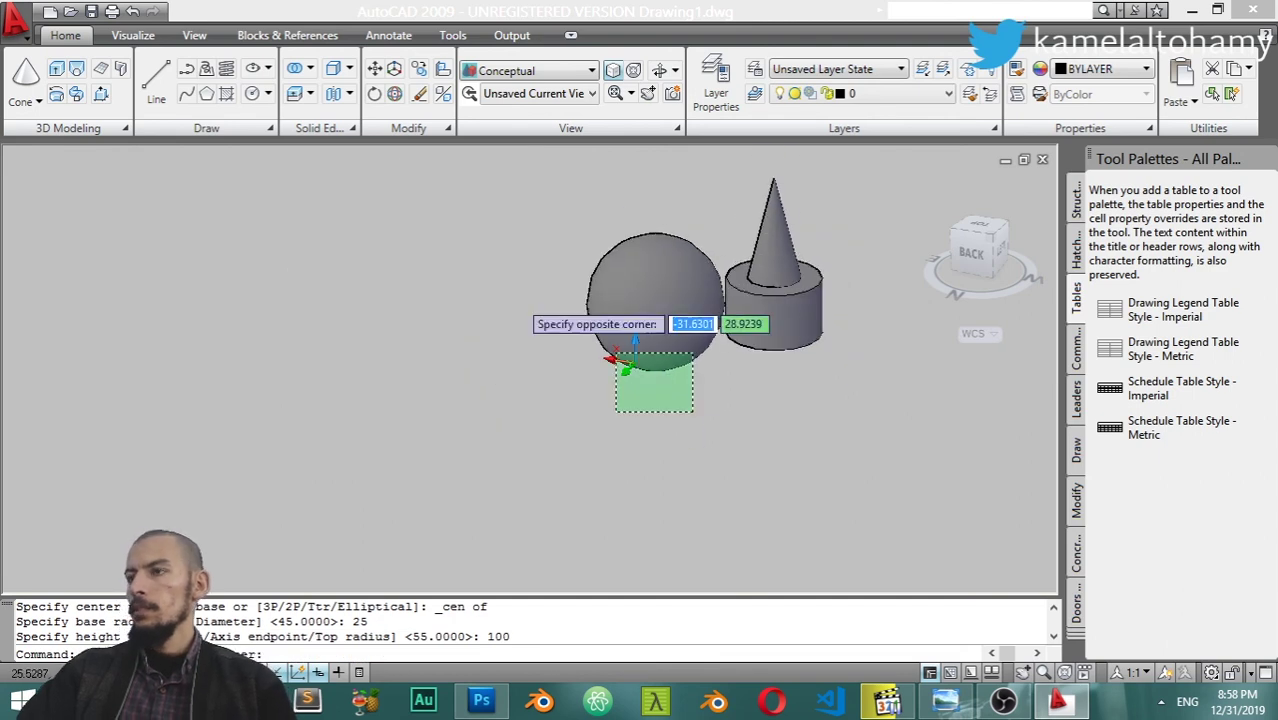
{"action": "key", "text": "Escape"}
Draw a long box starting on the sphere, picking two corners and a height
{"action": "left_click", "coordinate": [40, 102]}
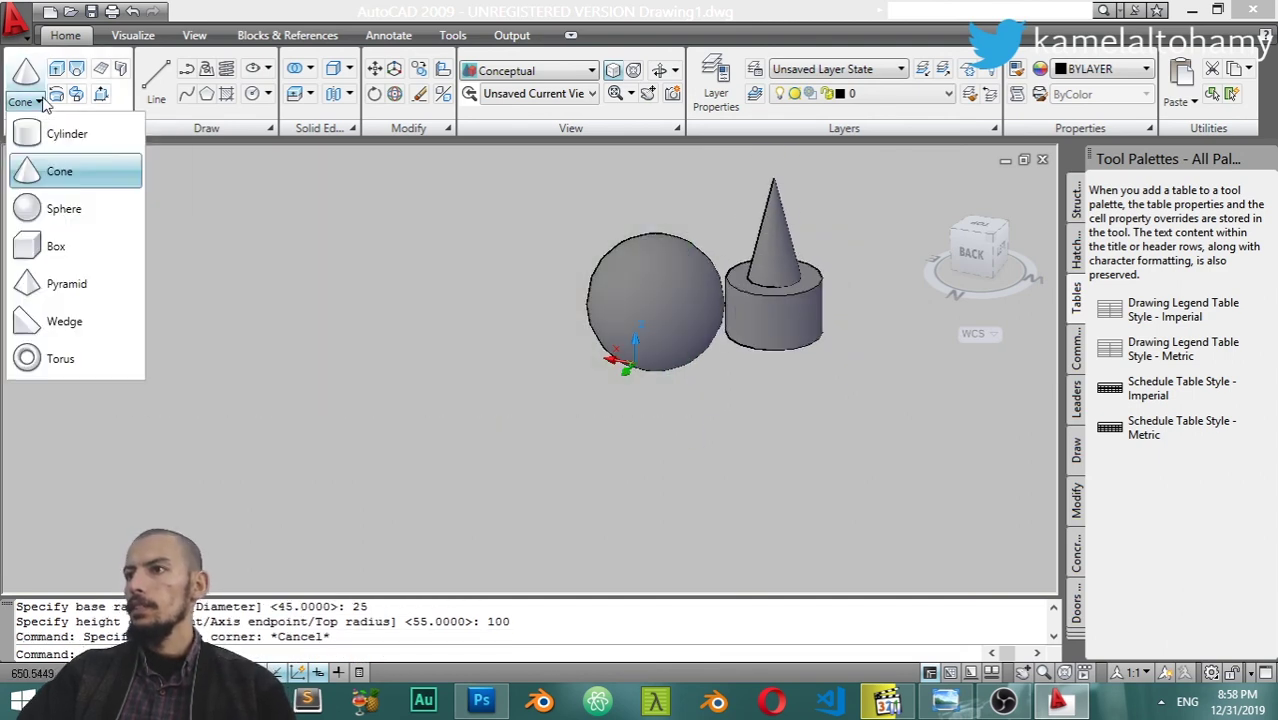
{"action": "left_click", "coordinate": [57, 245]}
{"action": "scroll", "coordinate": [592, 322], "scroll_direction": "up", "scroll_amount": 3}
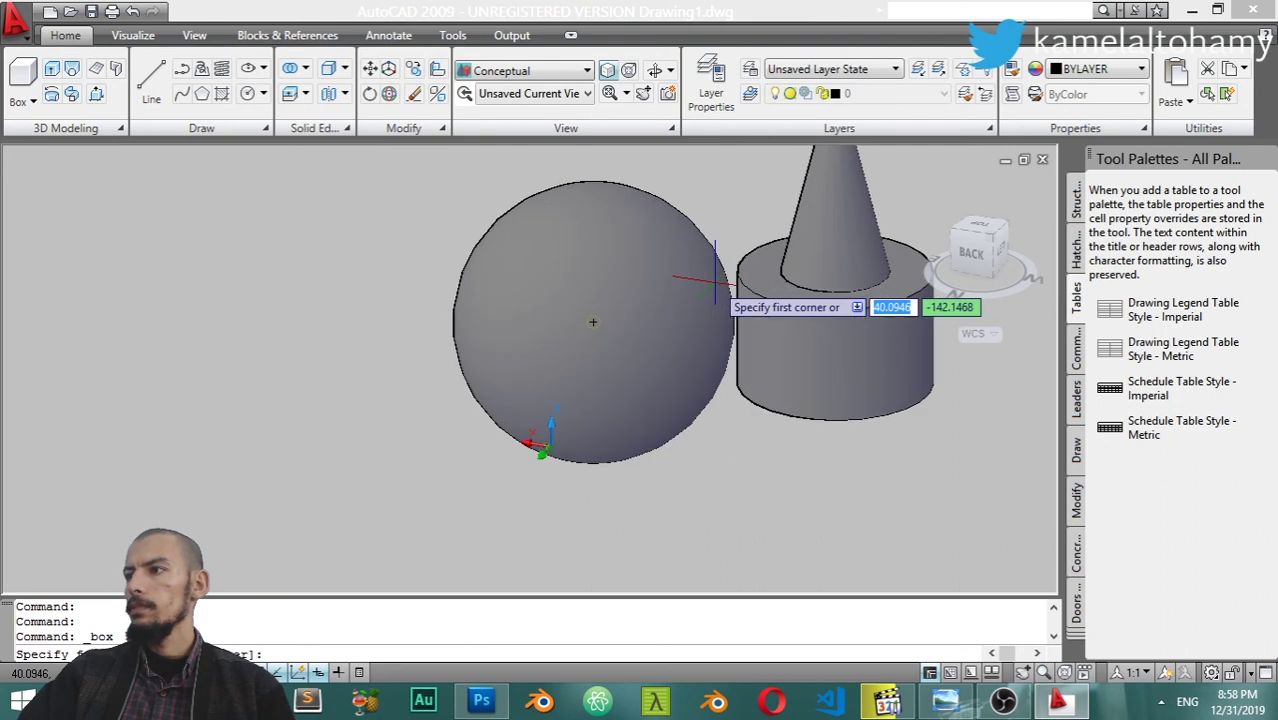
{"action": "left_click", "coordinate": [592, 318]}
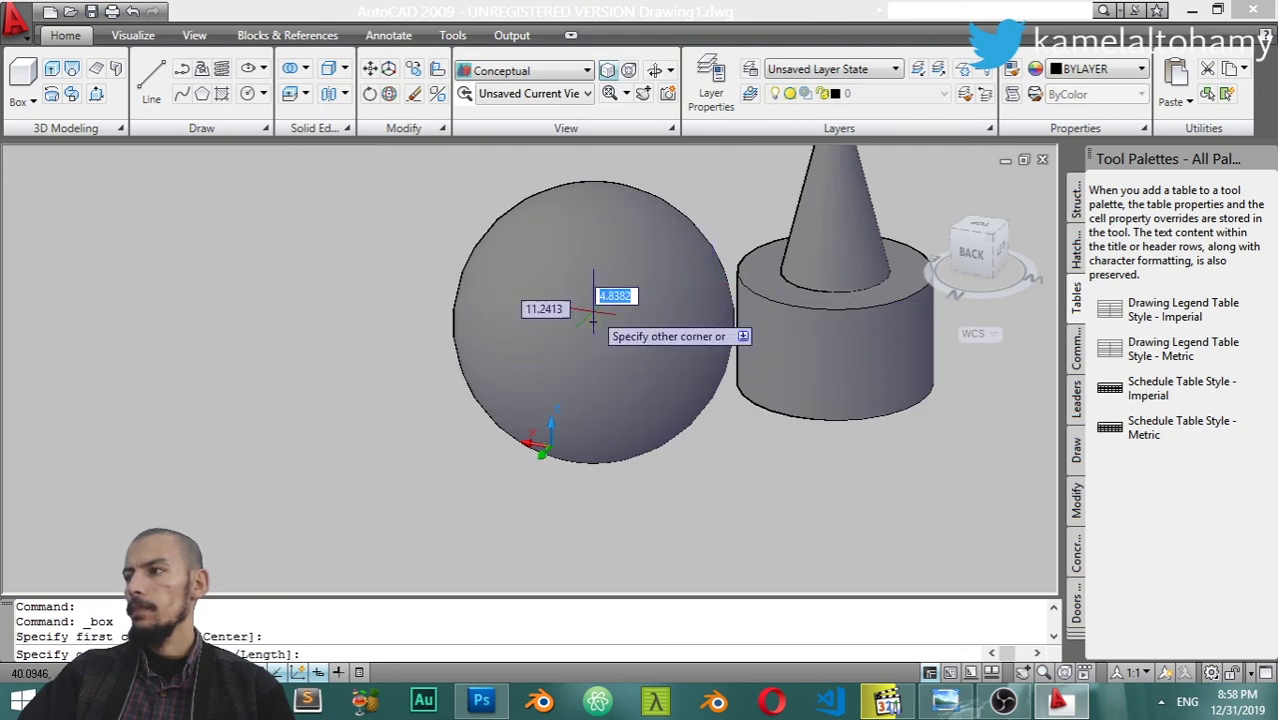
{"action": "left_click", "coordinate": [90, 320]}
{"action": "left_click", "coordinate": [89, 205]}
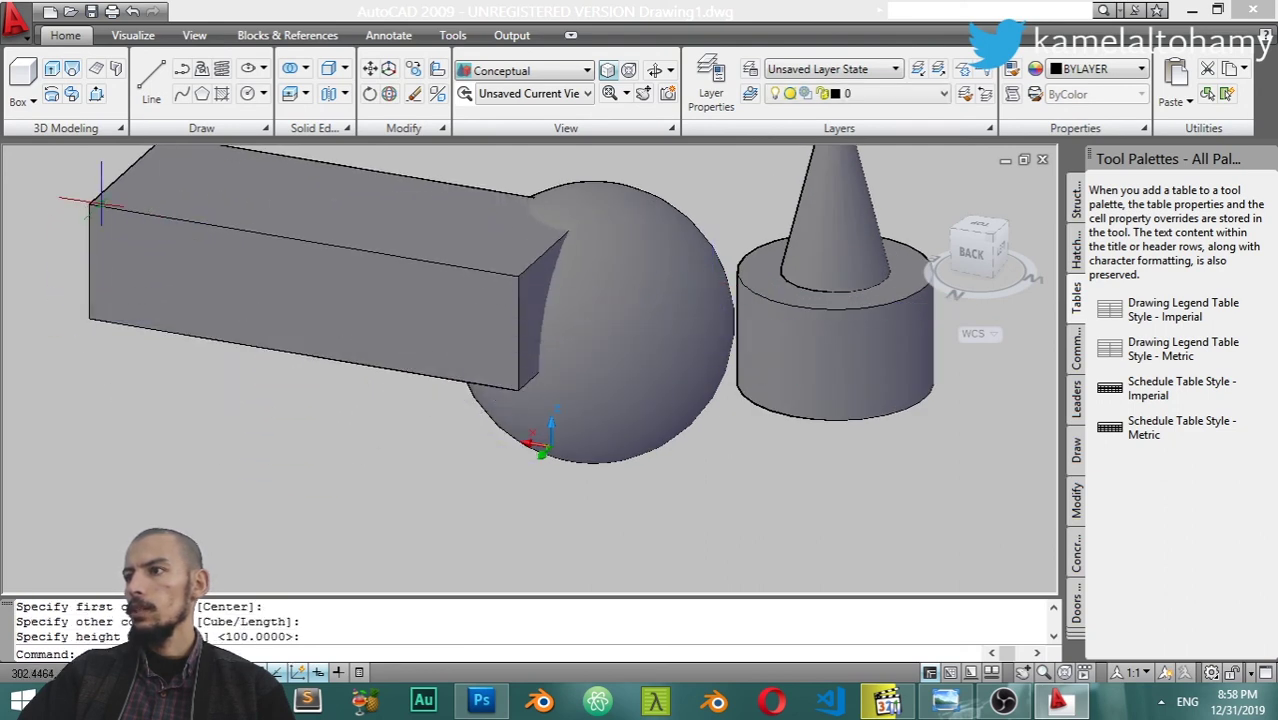
Add a pyramid at lower left with base radius 20 and height 25
{"action": "left_click", "coordinate": [36, 103]}
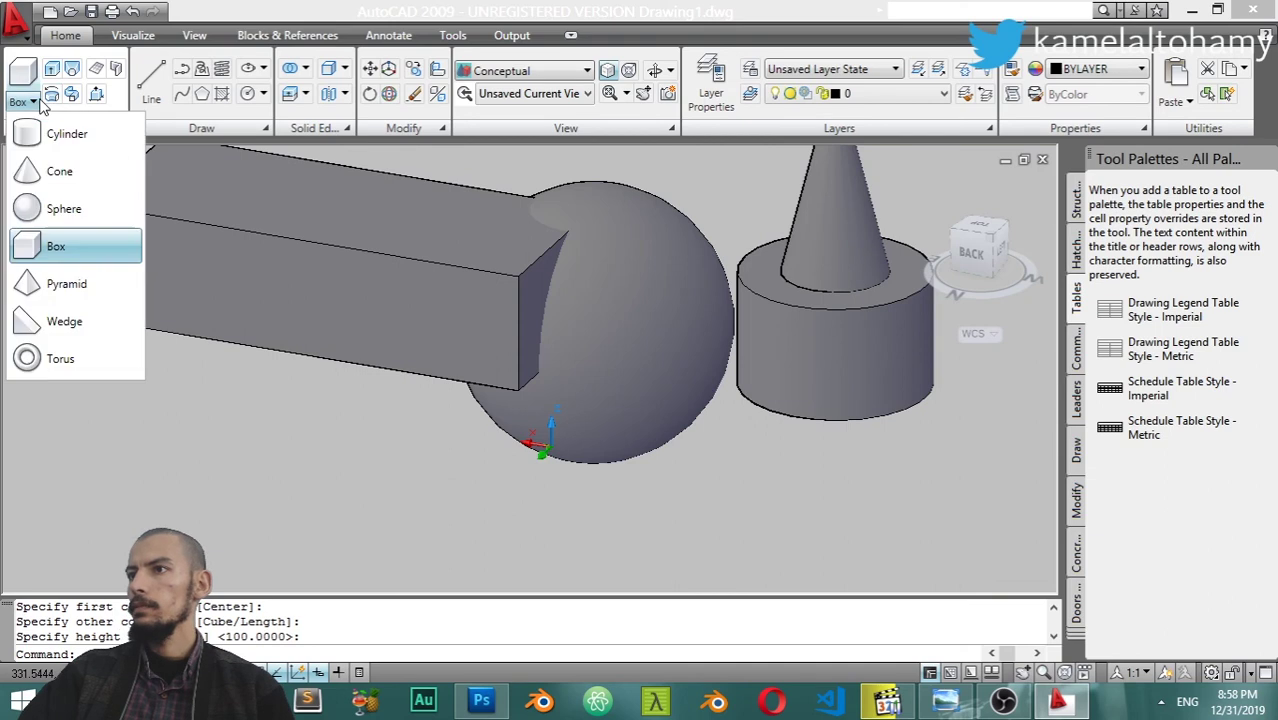
{"action": "left_click", "coordinate": [57, 277]}
{"action": "left_click", "coordinate": [88, 426]}
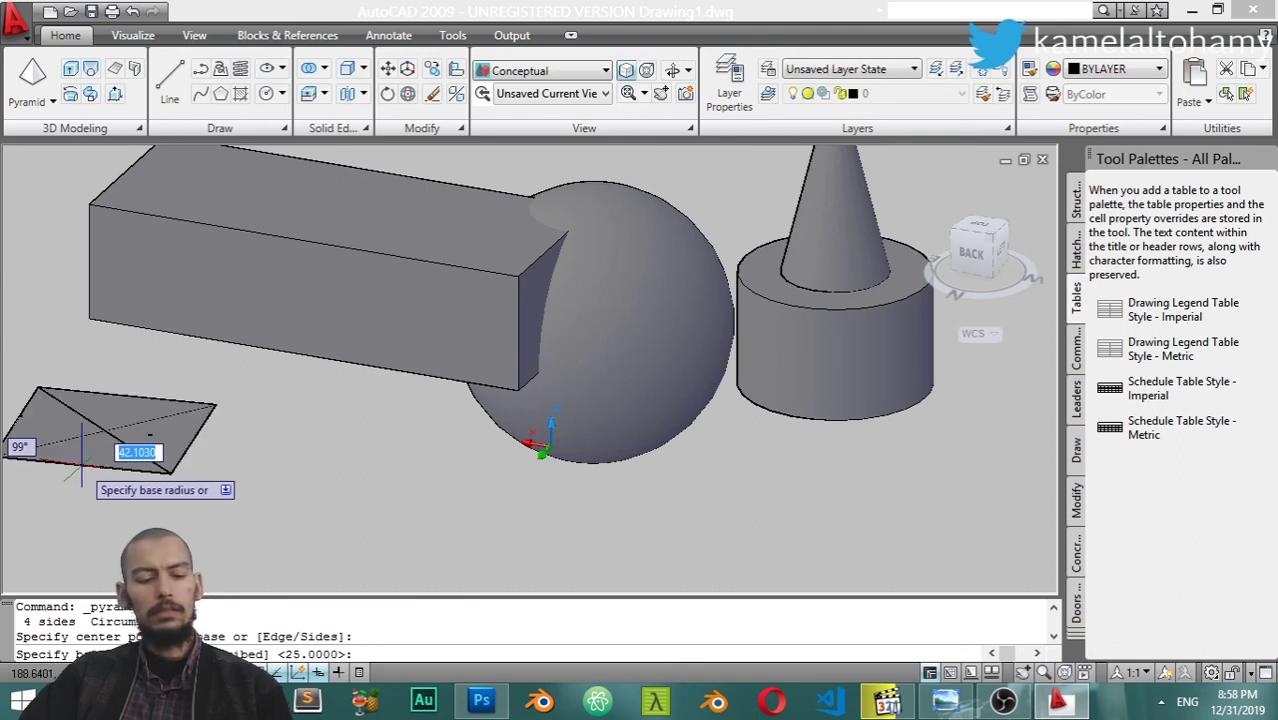
{"action": "type", "text": "20"}
{"action": "key", "text": "Return"}
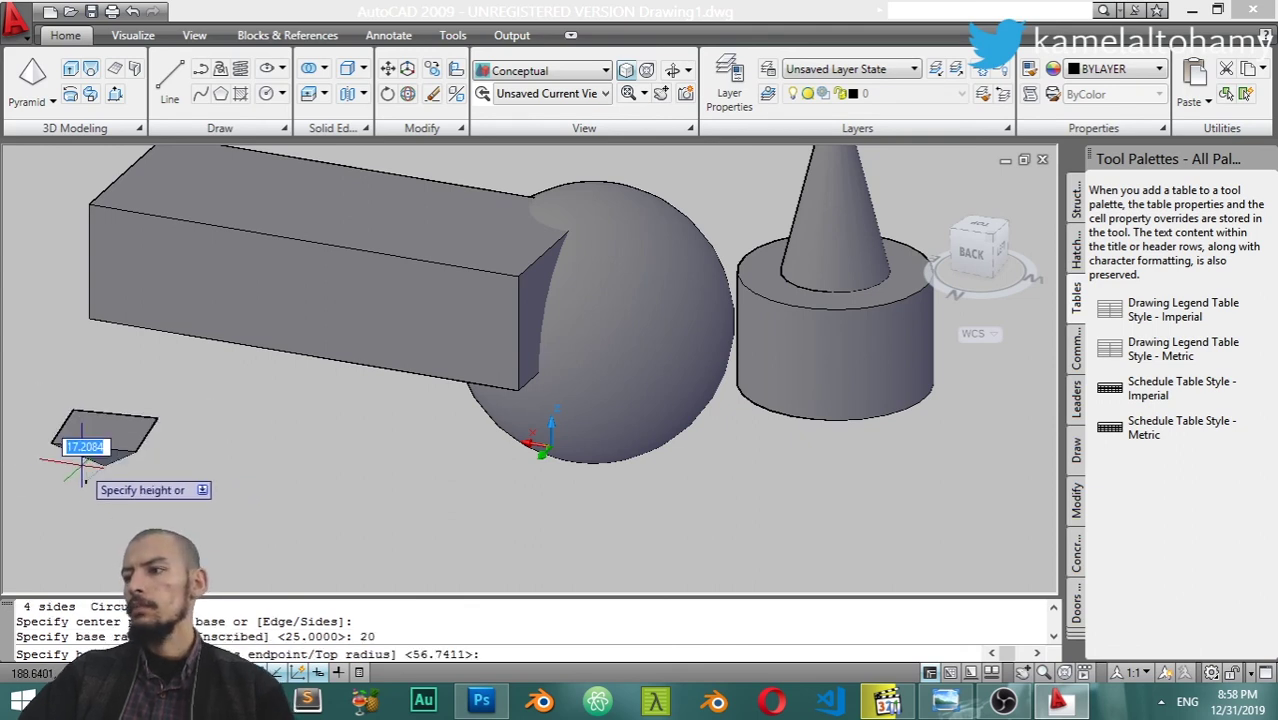
{"action": "type", "text": "25"}
{"action": "key", "text": "Return"}
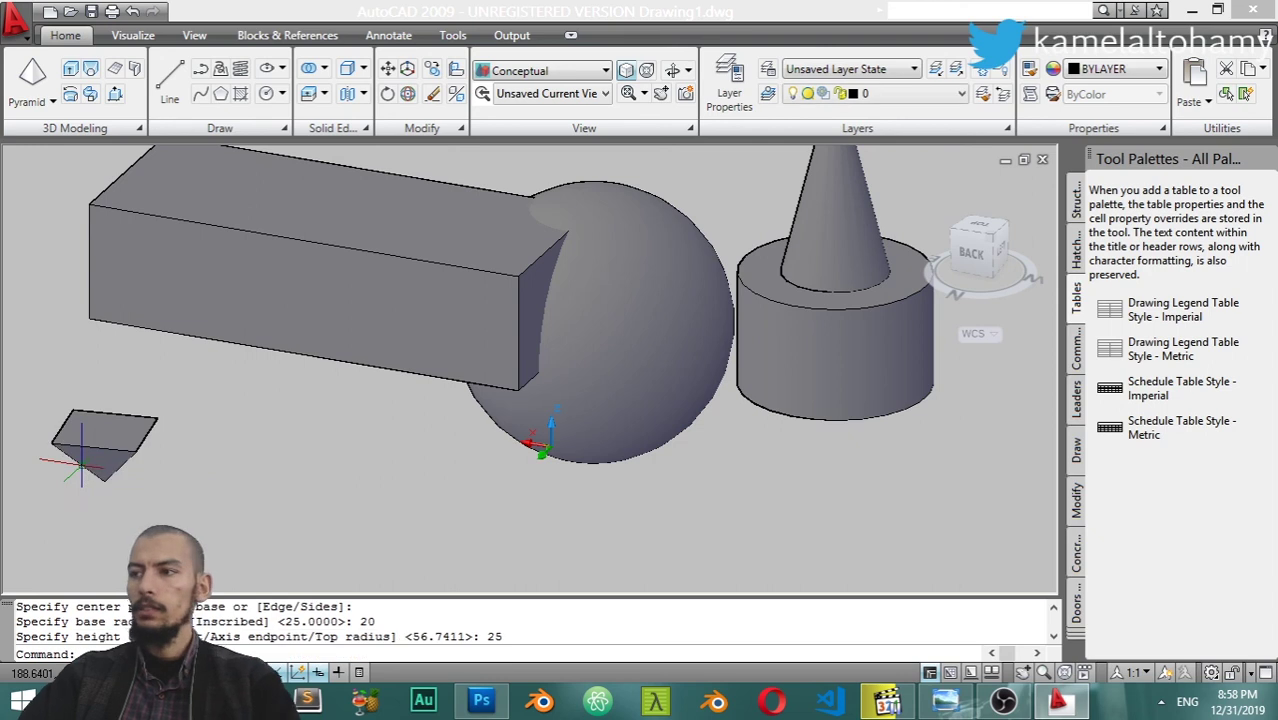
{"action": "left_click", "coordinate": [53, 102]}
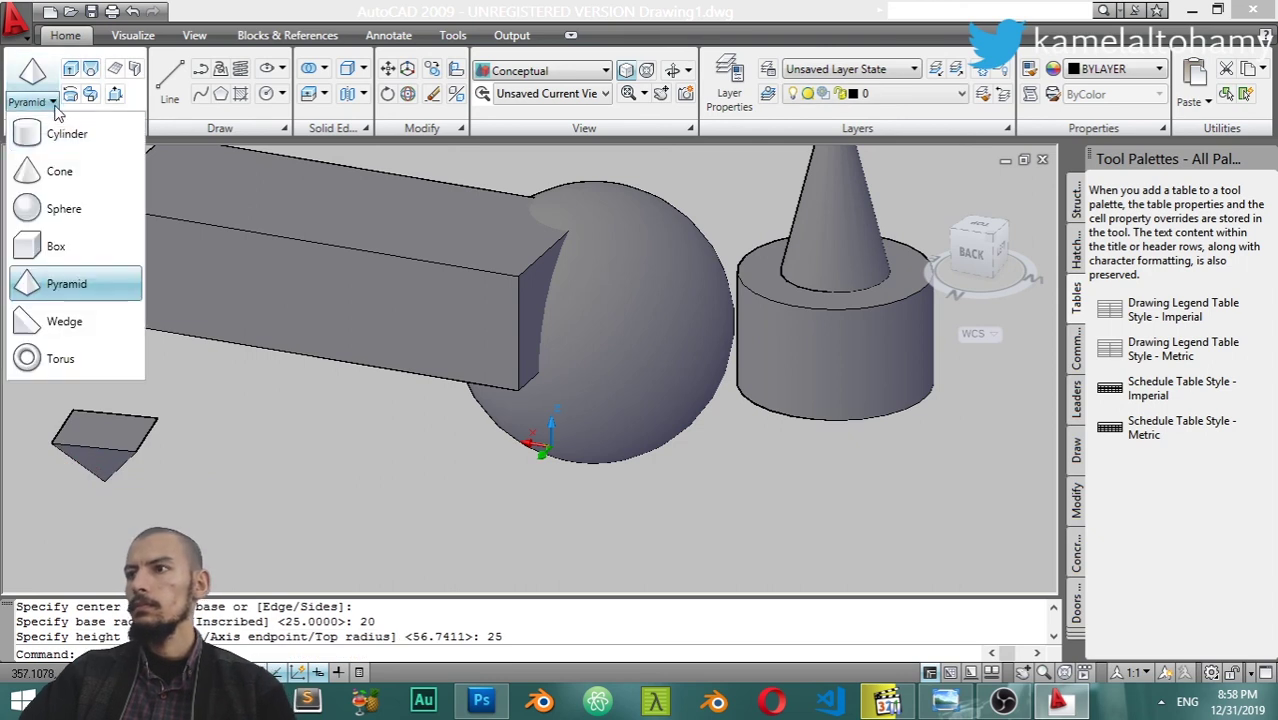
Draw a wedge by picking two base corners and a height of 15
{"action": "left_click", "coordinate": [50, 321]}
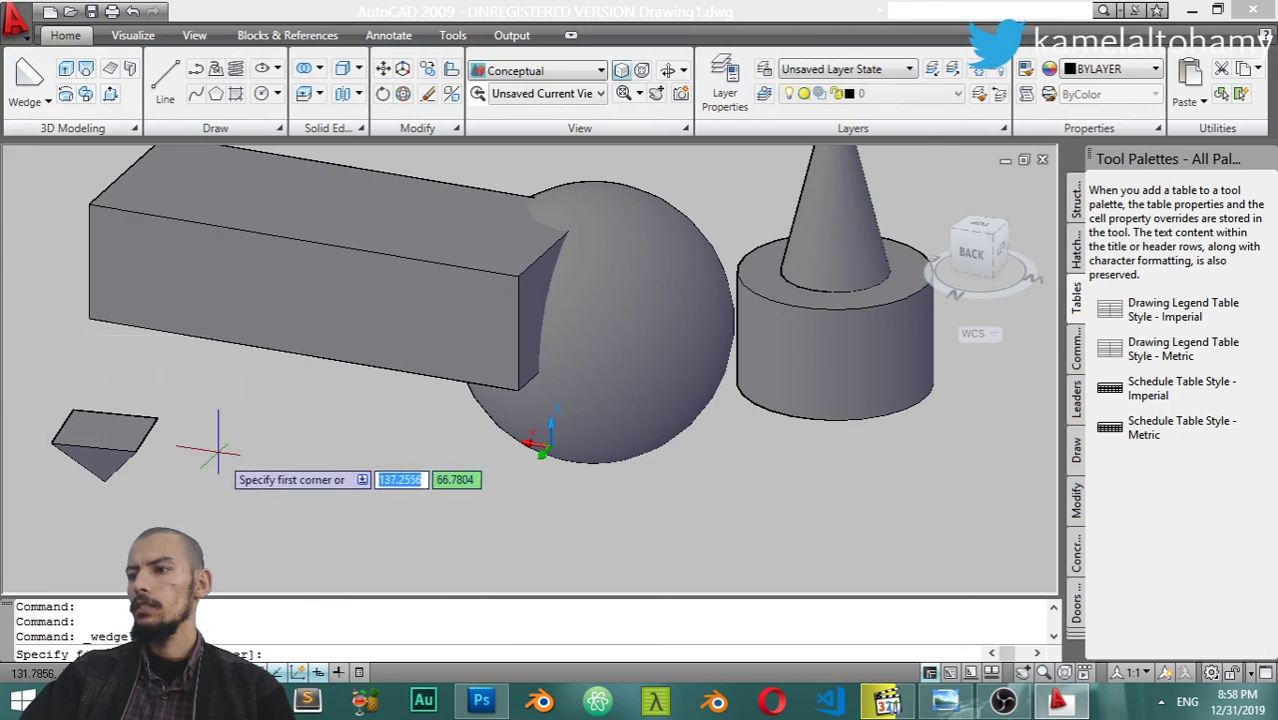
{"action": "left_click", "coordinate": [252, 523]}
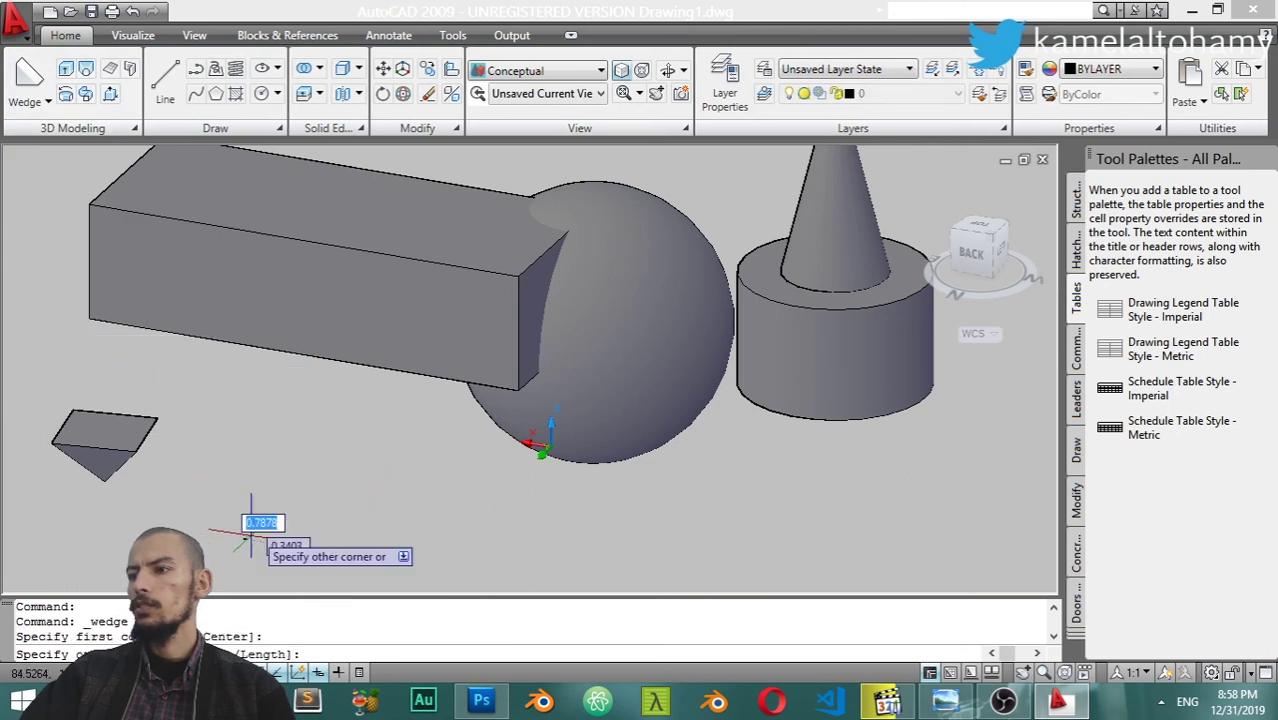
{"action": "left_click", "coordinate": [405, 490]}
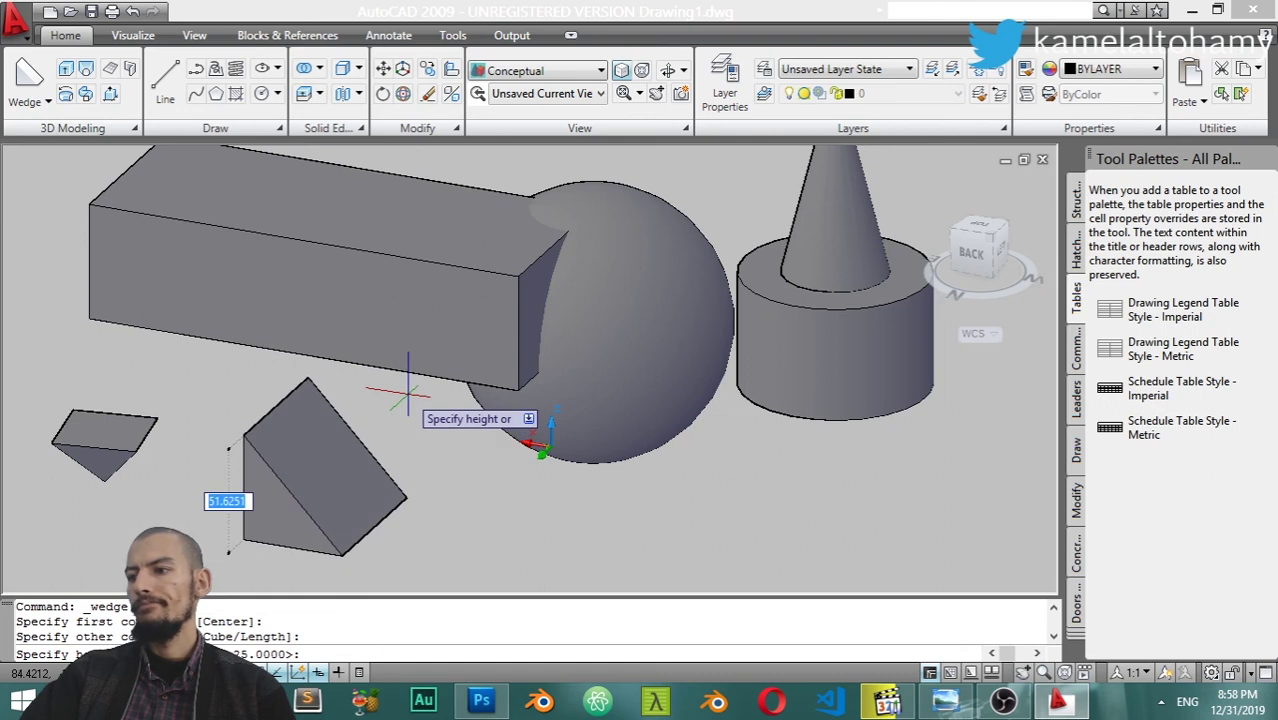
{"action": "type", "text": "15"}
{"action": "key", "text": "Return"}
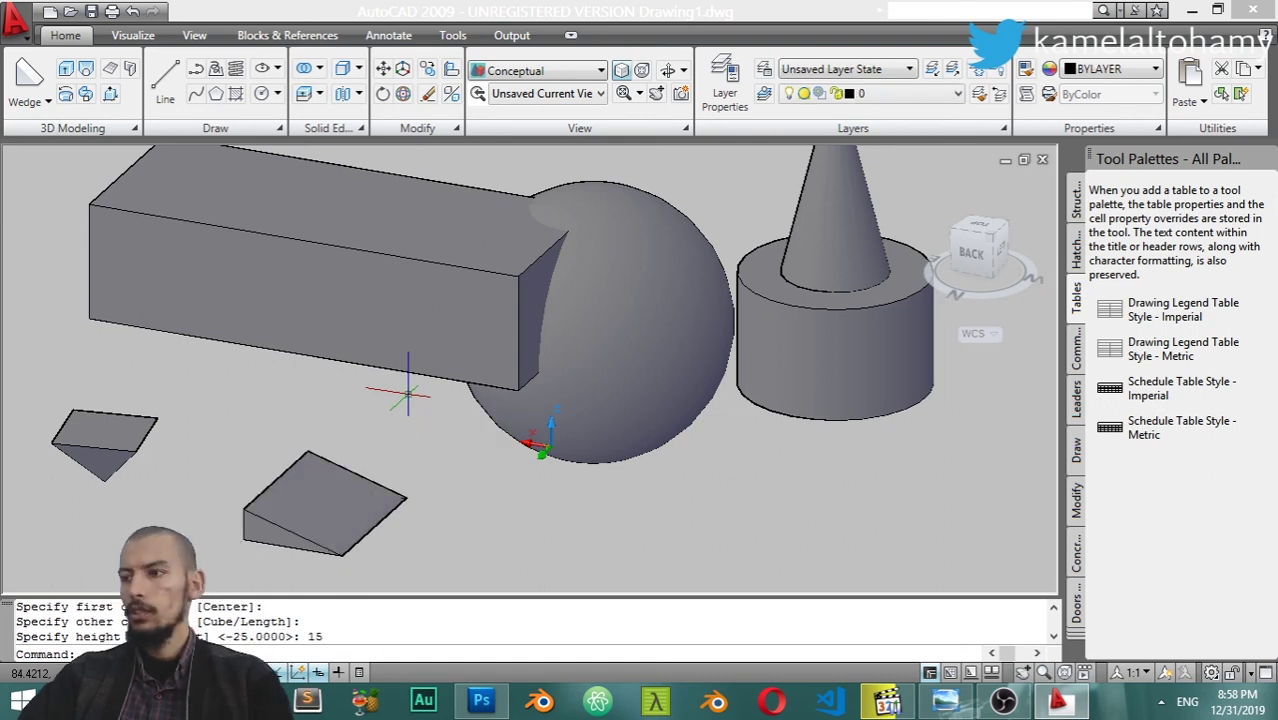
Add a torus below the sphere with radius 15 and tube radius 5
{"action": "left_click", "coordinate": [47, 104]}
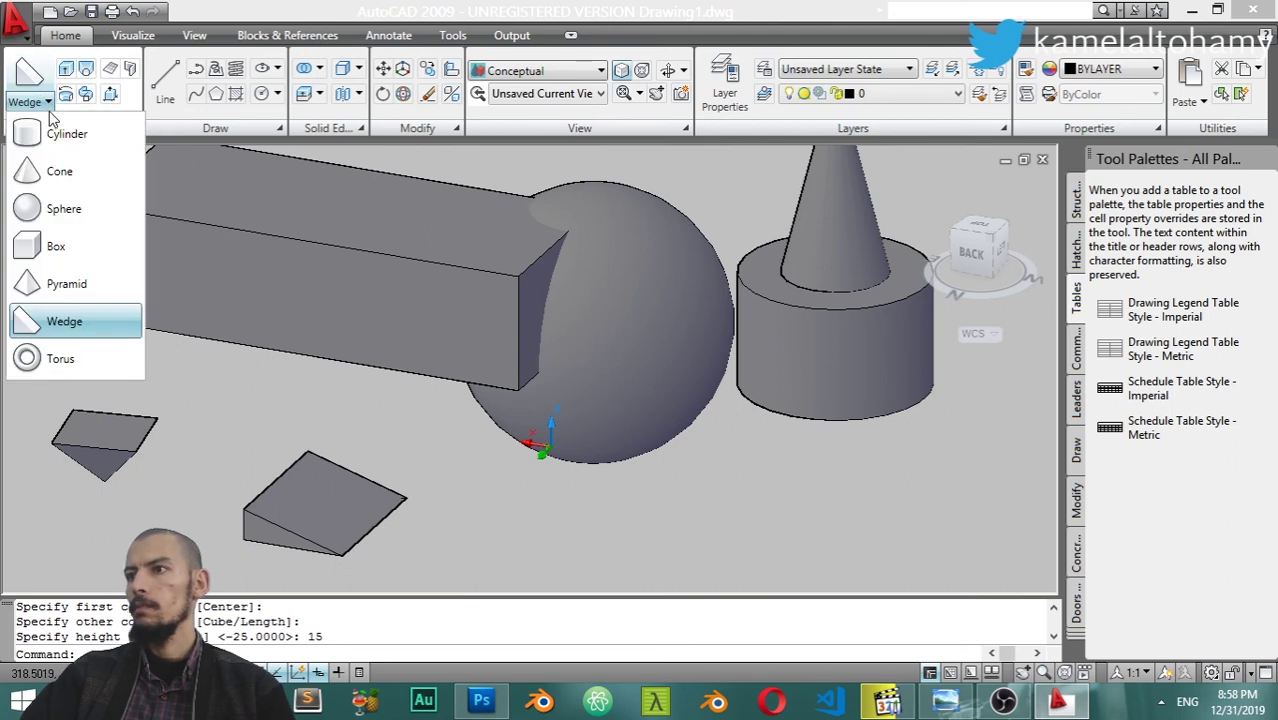
{"action": "left_click", "coordinate": [30, 357]}
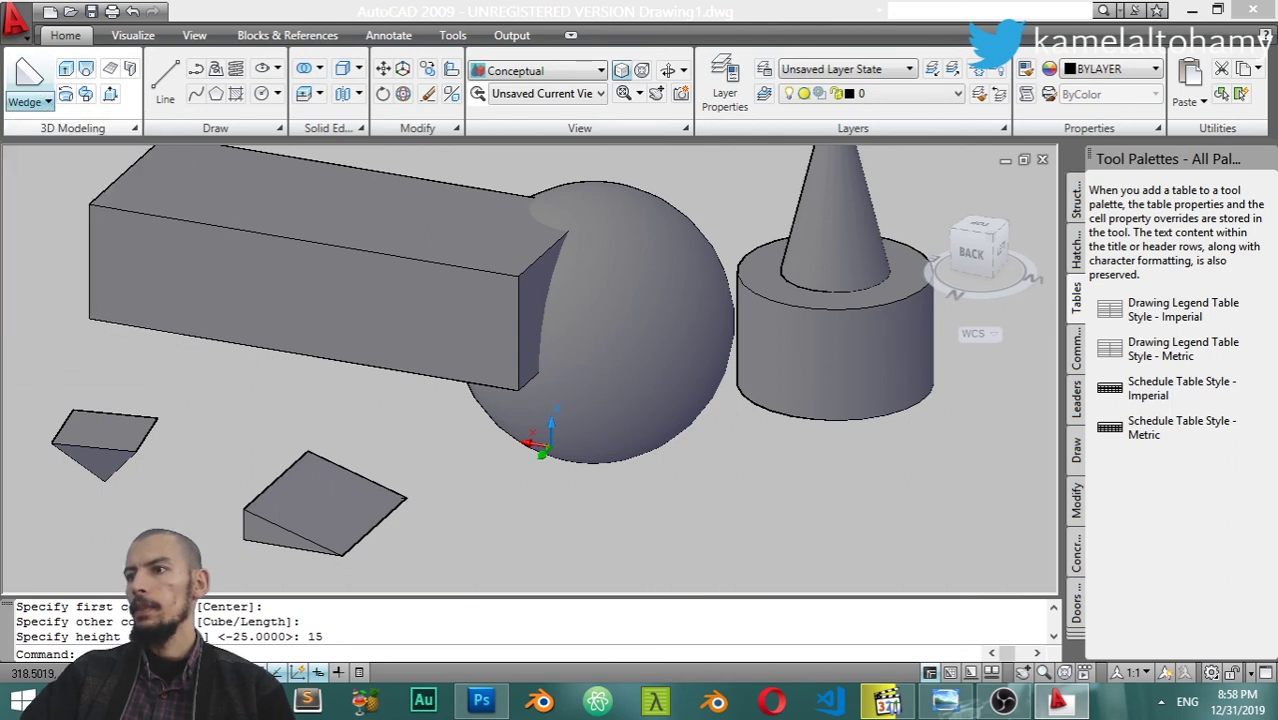
{"action": "left_click", "coordinate": [648, 554]}
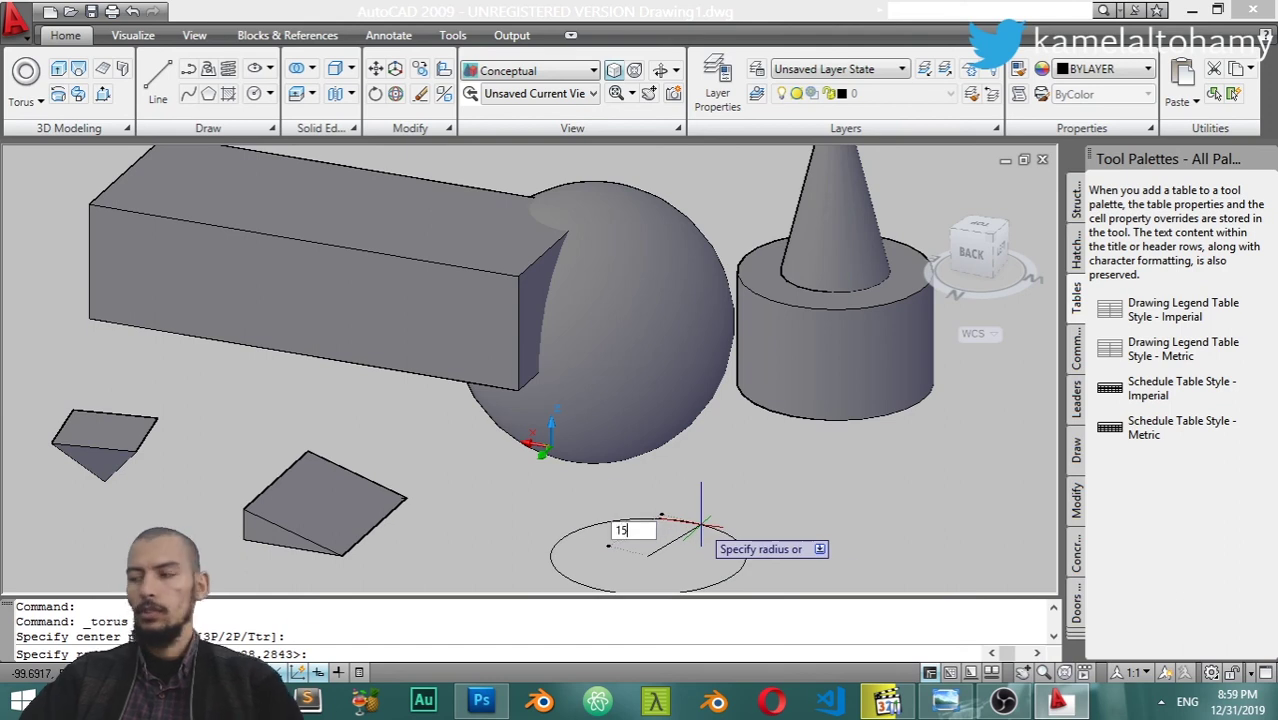
{"action": "key", "text": "Return"}
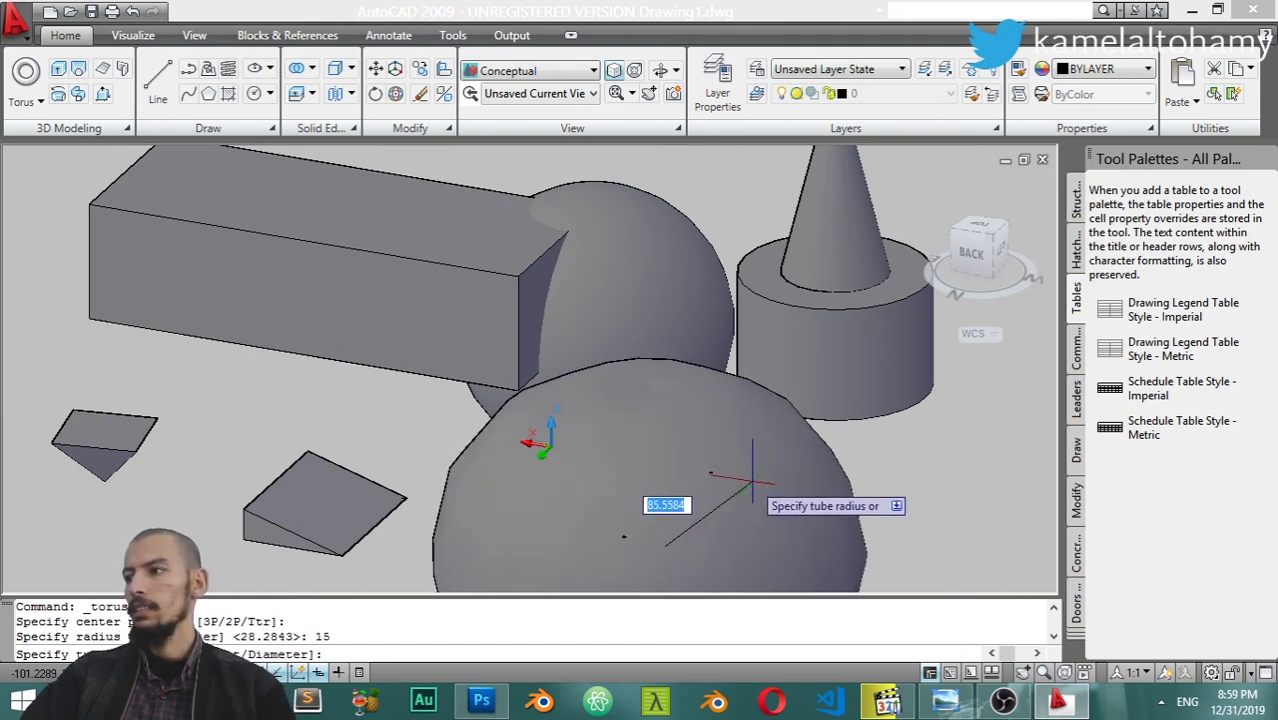
{"action": "type", "text": "5"}
{"action": "key", "text": "Return"}
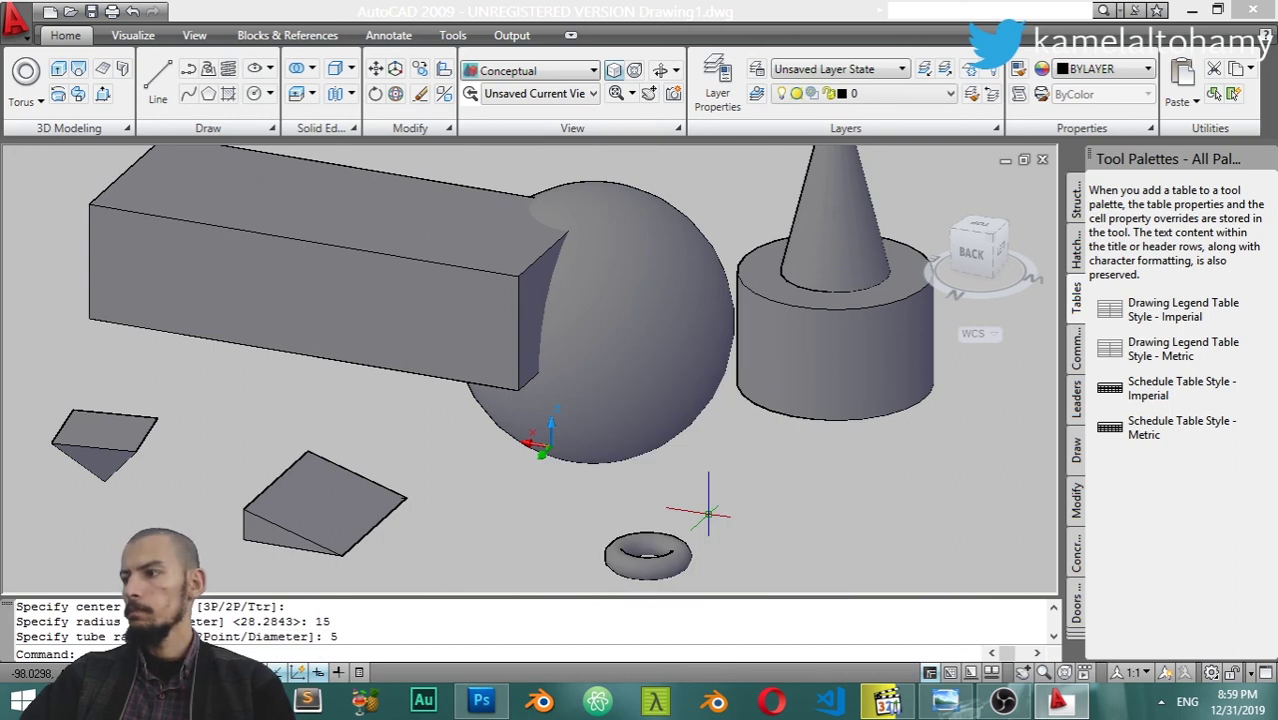
Pan, zoom and orbit to a low side view showing all the solids
{"action": "mouse_move", "coordinate": [645, 550]}
{"action": "middle_mouse_down"}
{"action": "mouse_move", "coordinate": [571, 332]}
{"action": "mouse_move", "coordinate": [648, 422]}
{"action": "middle_mouse_up"}
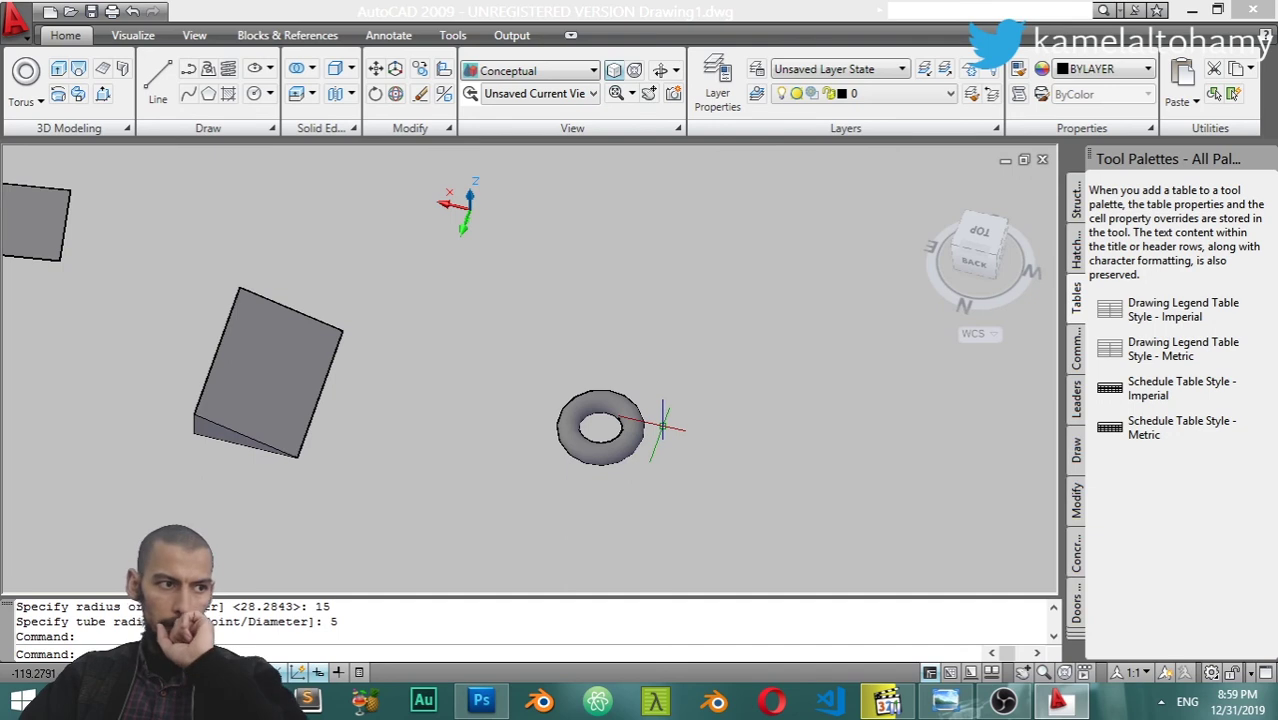
{"action": "scroll", "coordinate": [662, 427], "scroll_direction": "down", "scroll_amount": 5}
{"action": "scroll", "coordinate": [652, 420], "scroll_direction": "down", "scroll_amount": 2}
{"action": "middle_click_drag", "start_coordinate": [650, 390], "coordinate": [634, 350]}
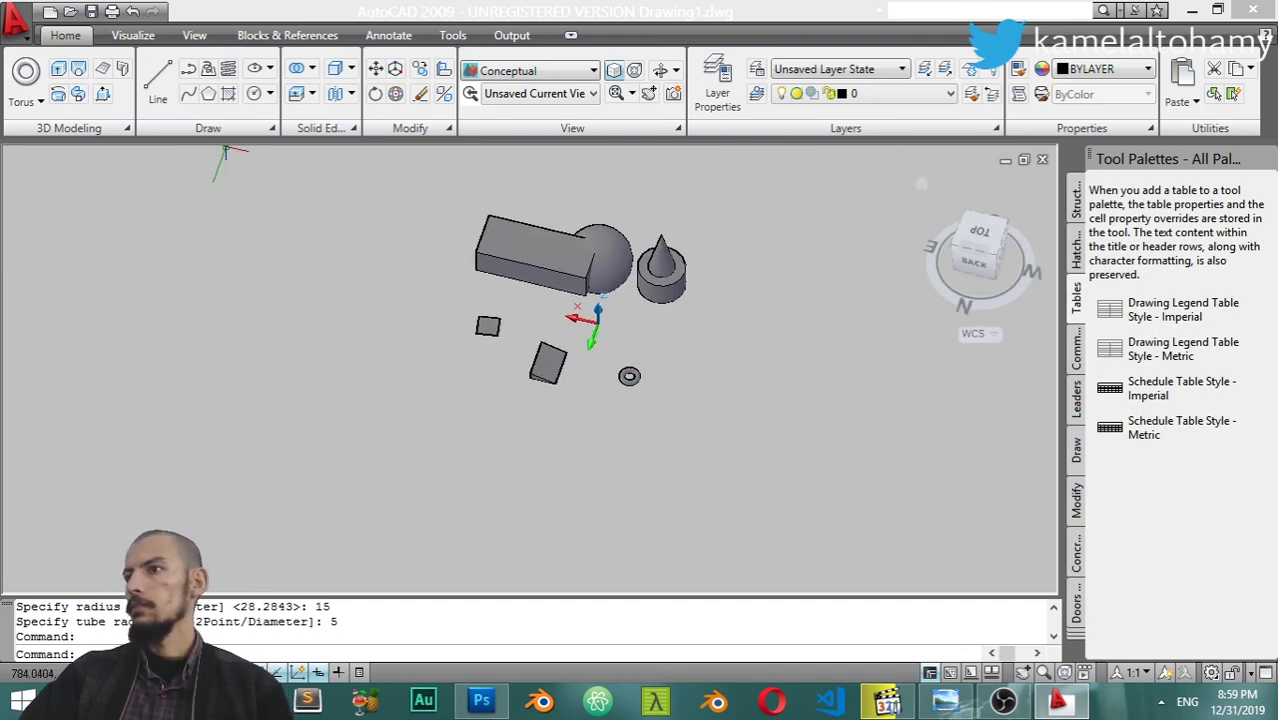
{"action": "scroll", "coordinate": [588, 330], "scroll_direction": "up", "scroll_amount": 1}
{"action": "scroll", "coordinate": [585, 343], "scroll_direction": "up", "scroll_amount": 2}
{"action": "scroll", "coordinate": [586, 343], "scroll_direction": "down", "scroll_amount": 2}
{"action": "middle_click_drag", "start_coordinate": [586, 343], "coordinate": [538, 341], "text": "shift"}
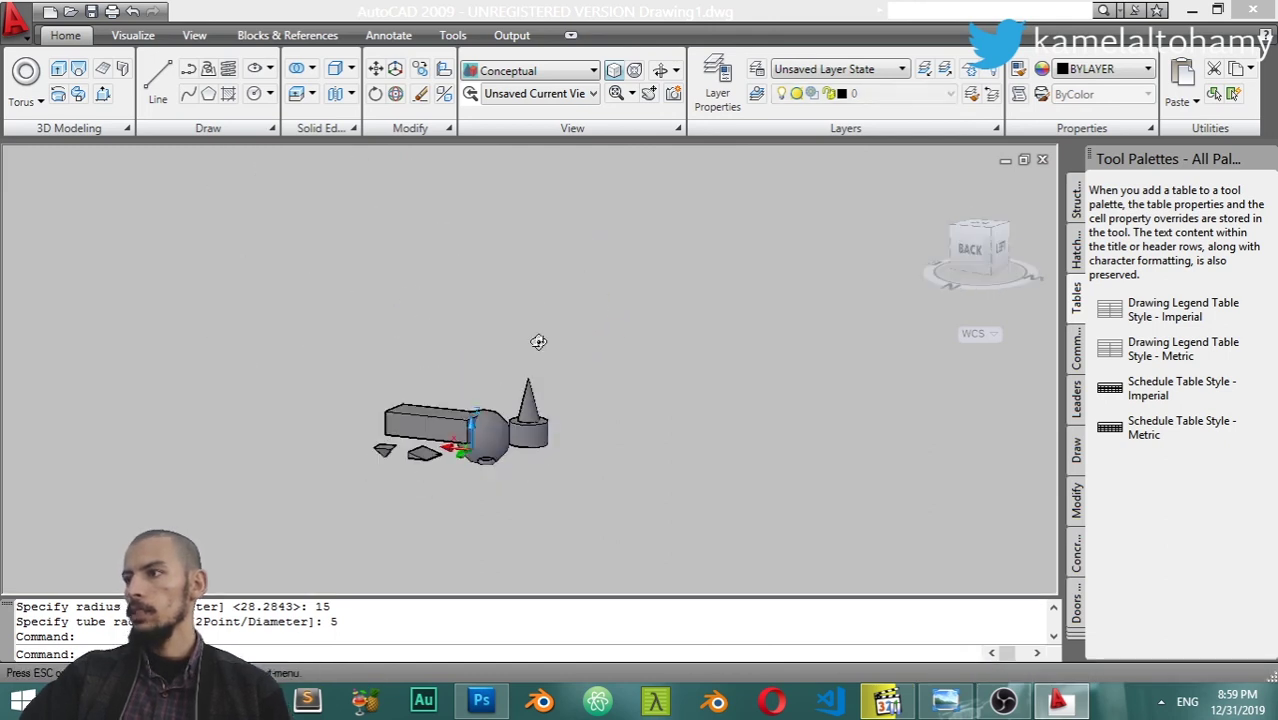
{"action": "scroll", "coordinate": [540, 350], "scroll_direction": "up", "scroll_amount": 4}
{"action": "middle_click_drag", "start_coordinate": [542, 461], "coordinate": [518, 347]}
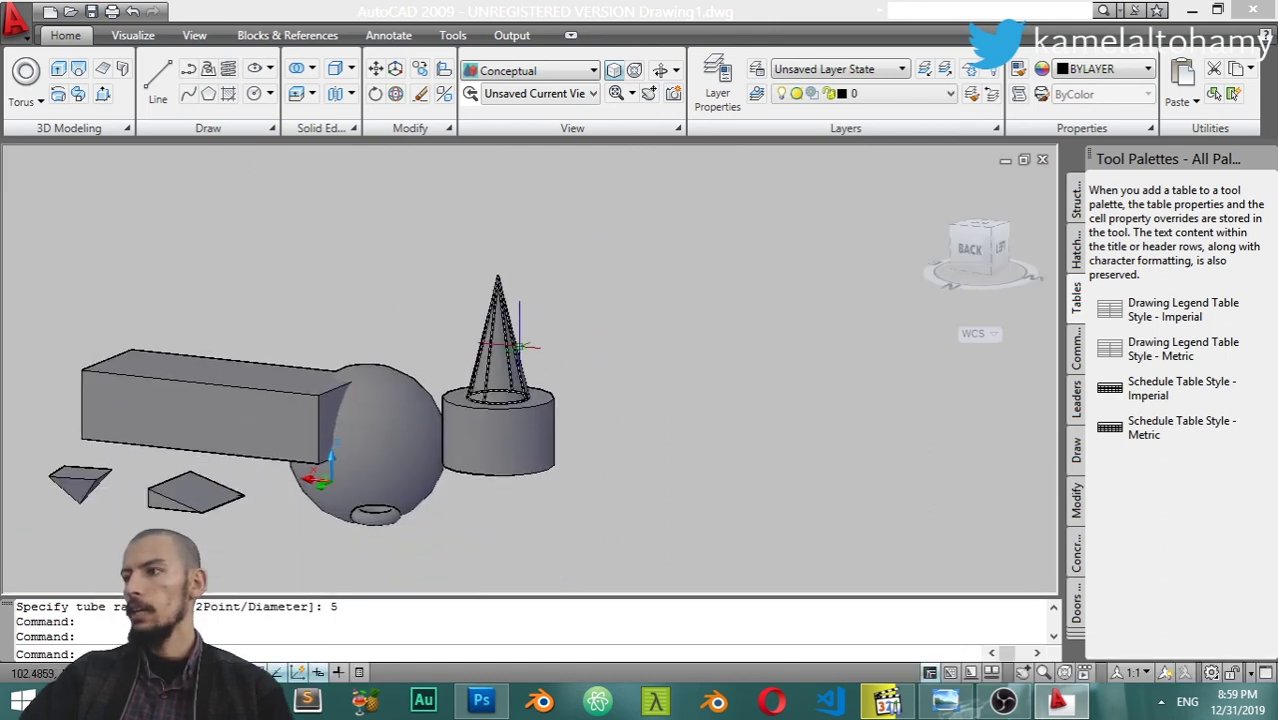
Union the cone with the cylinder beneath it
{"action": "left_click", "coordinate": [487, 333]}
{"action": "key", "text": "Escape"}
{"action": "scroll", "coordinate": [585, 415], "scroll_direction": "up", "scroll_amount": 3}
{"action": "left_click", "coordinate": [521, 413]}
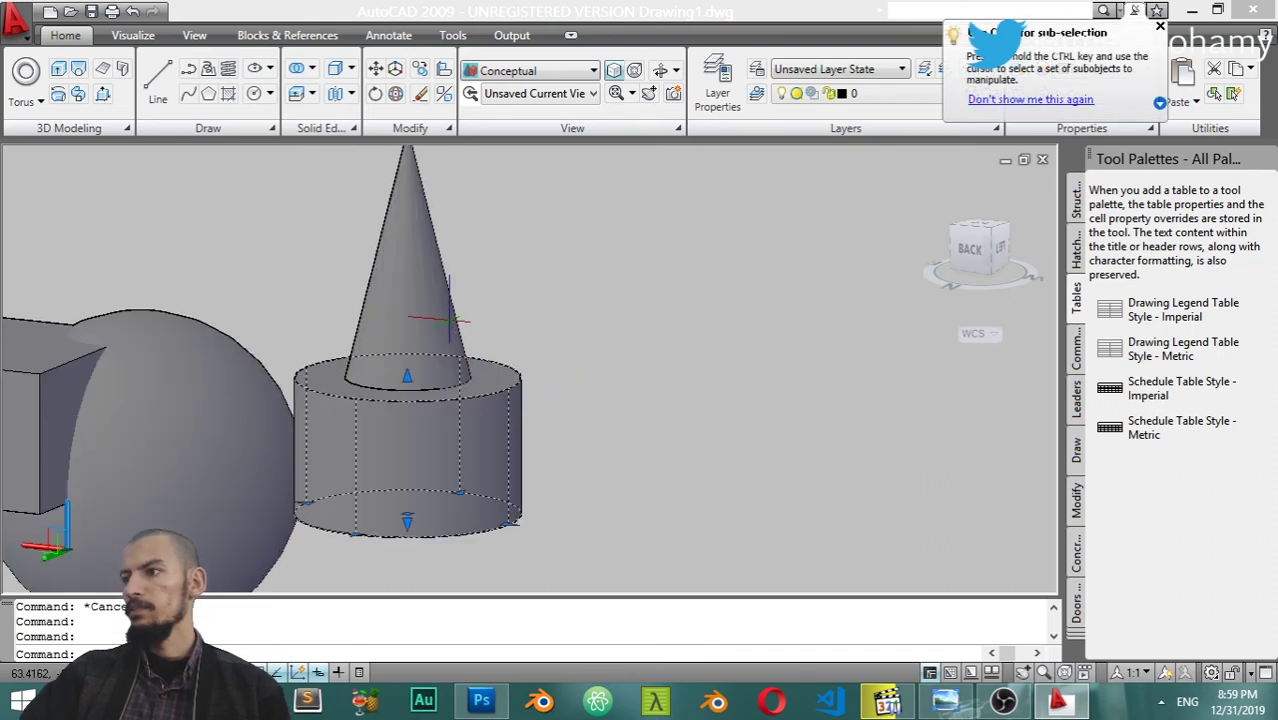
{"action": "left_click", "coordinate": [410, 222]}
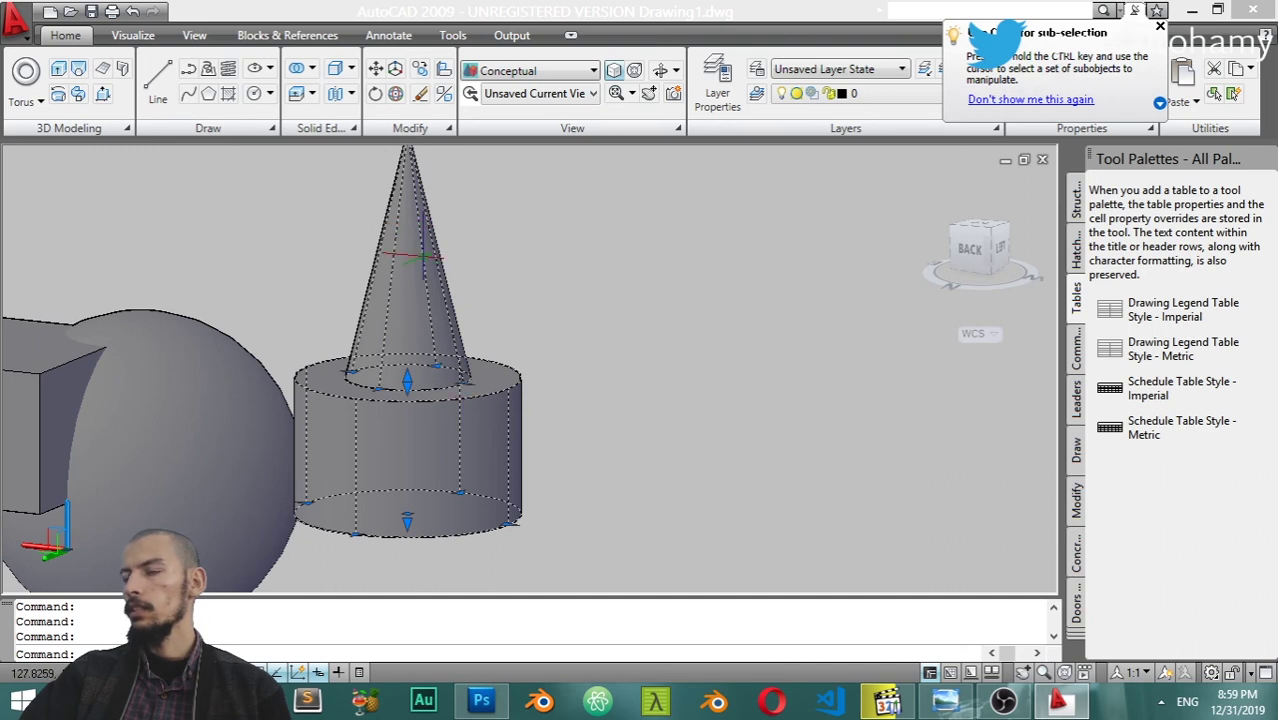
{"action": "left_click", "coordinate": [312, 70]}
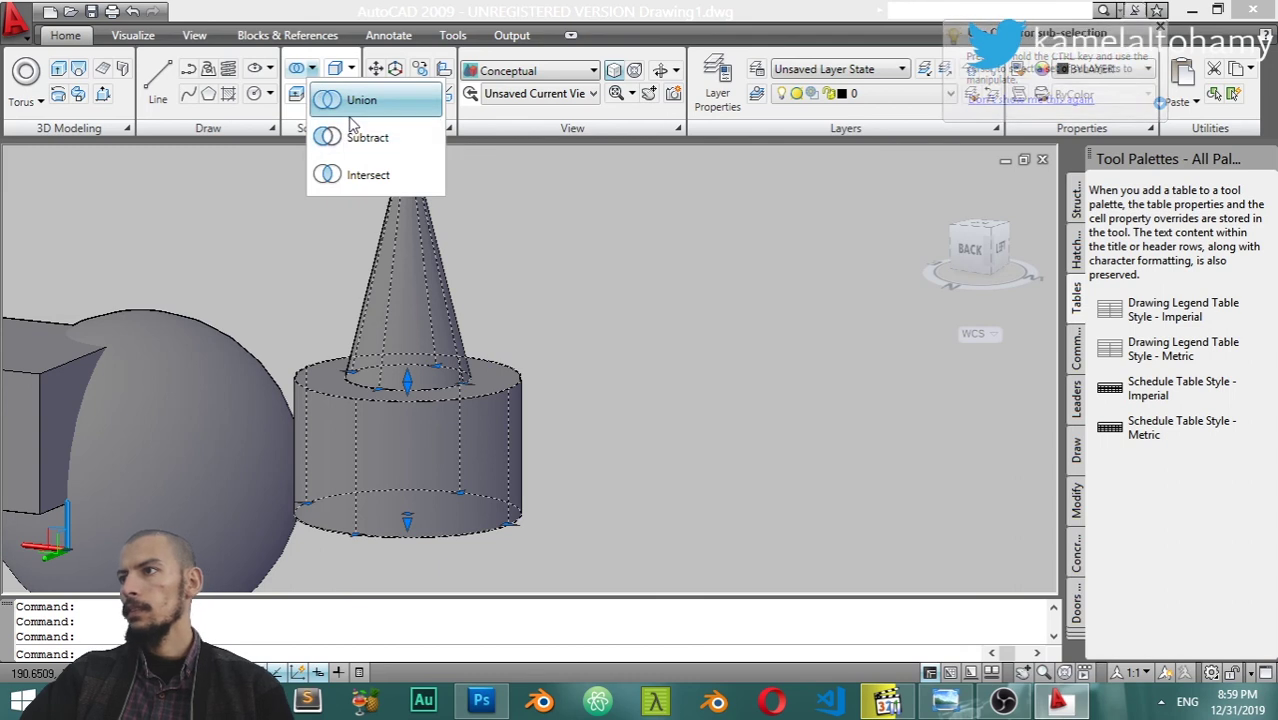
{"action": "left_click", "coordinate": [352, 97]}
{"action": "left_click", "coordinate": [460, 366]}
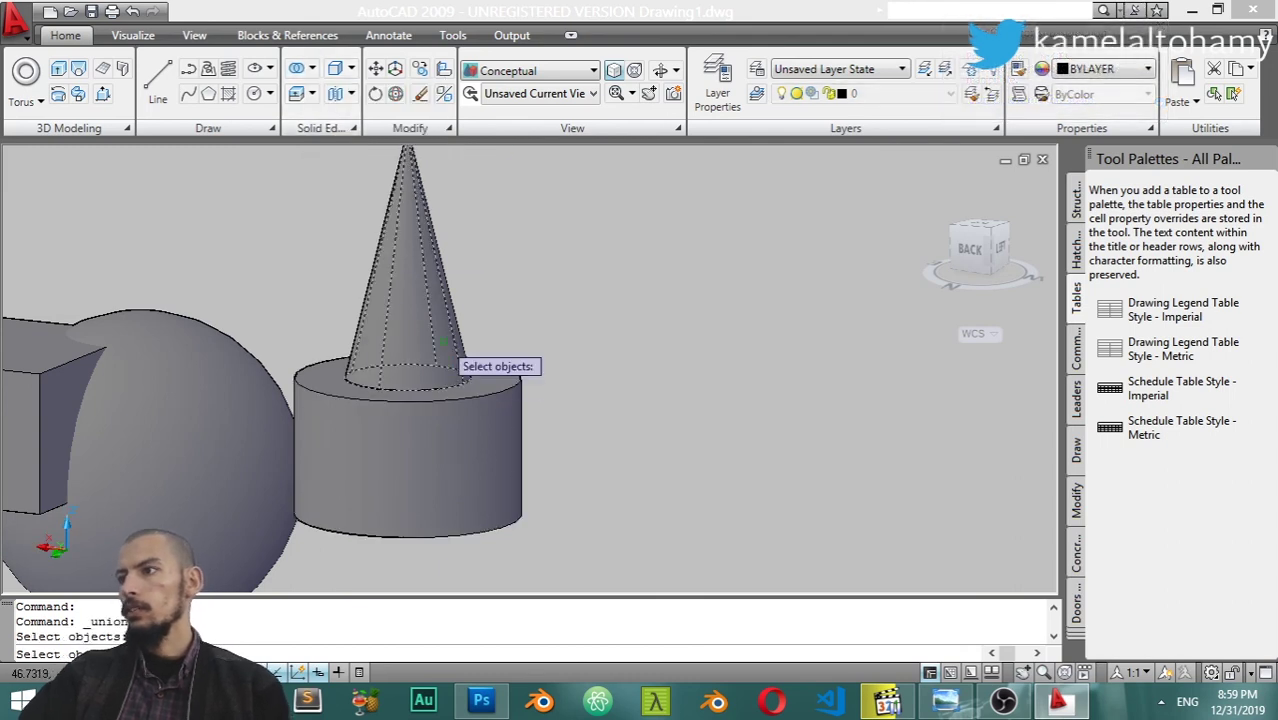
{"action": "left_click", "coordinate": [505, 398]}
{"action": "key", "text": "Return"}
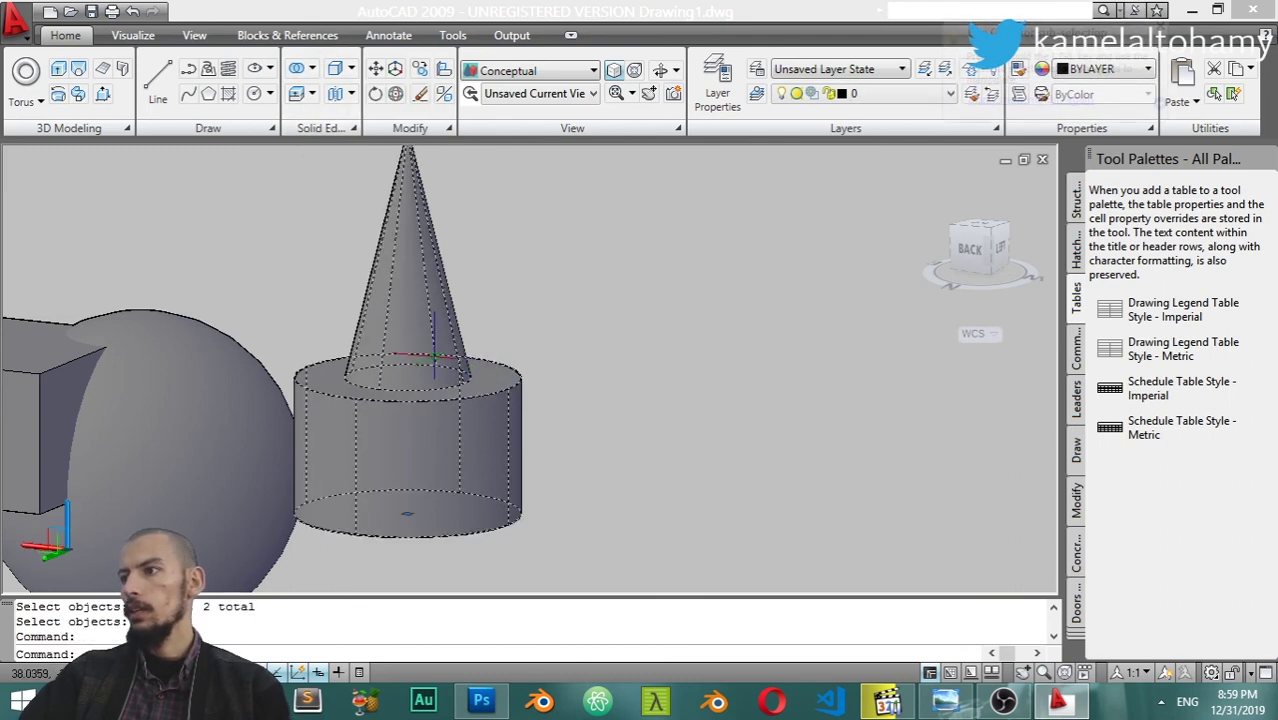
Subtract the sphere from the long box, leaving a curved scoop in its end
{"action": "key", "text": "Escape"}
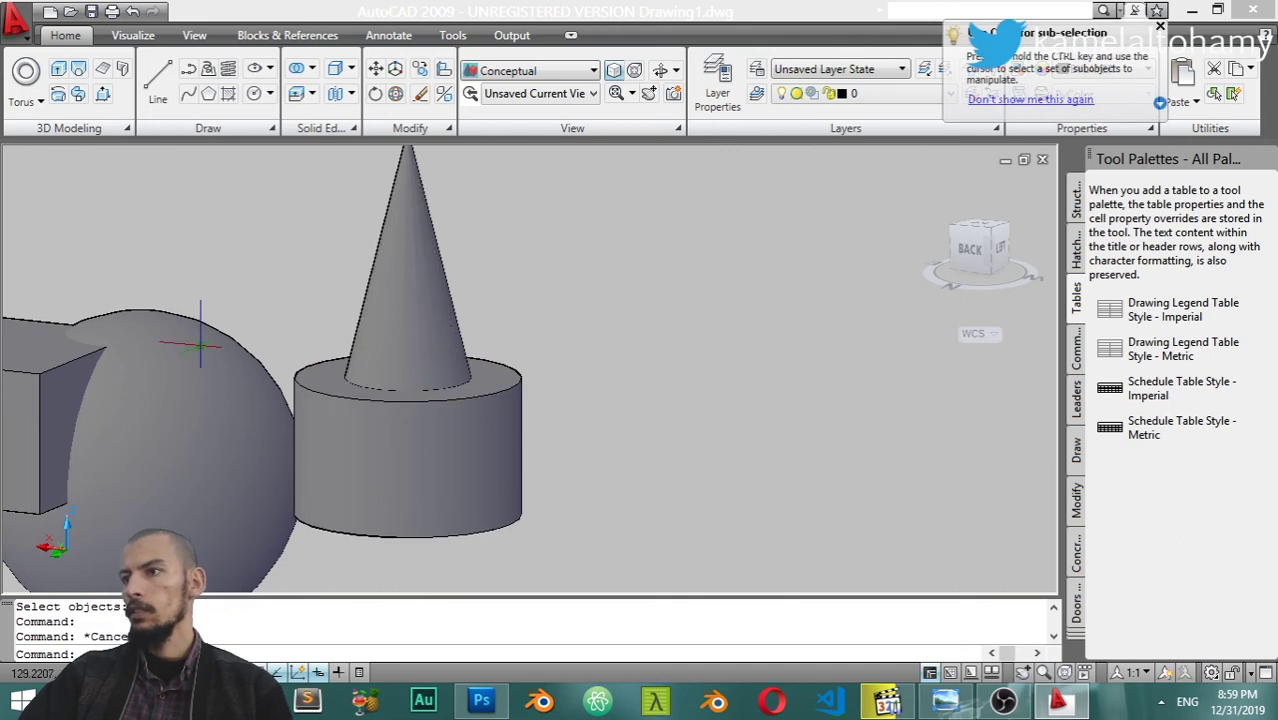
{"action": "left_click", "coordinate": [313, 68]}
{"action": "left_click", "coordinate": [362, 137]}
{"action": "left_click", "coordinate": [190, 376]}
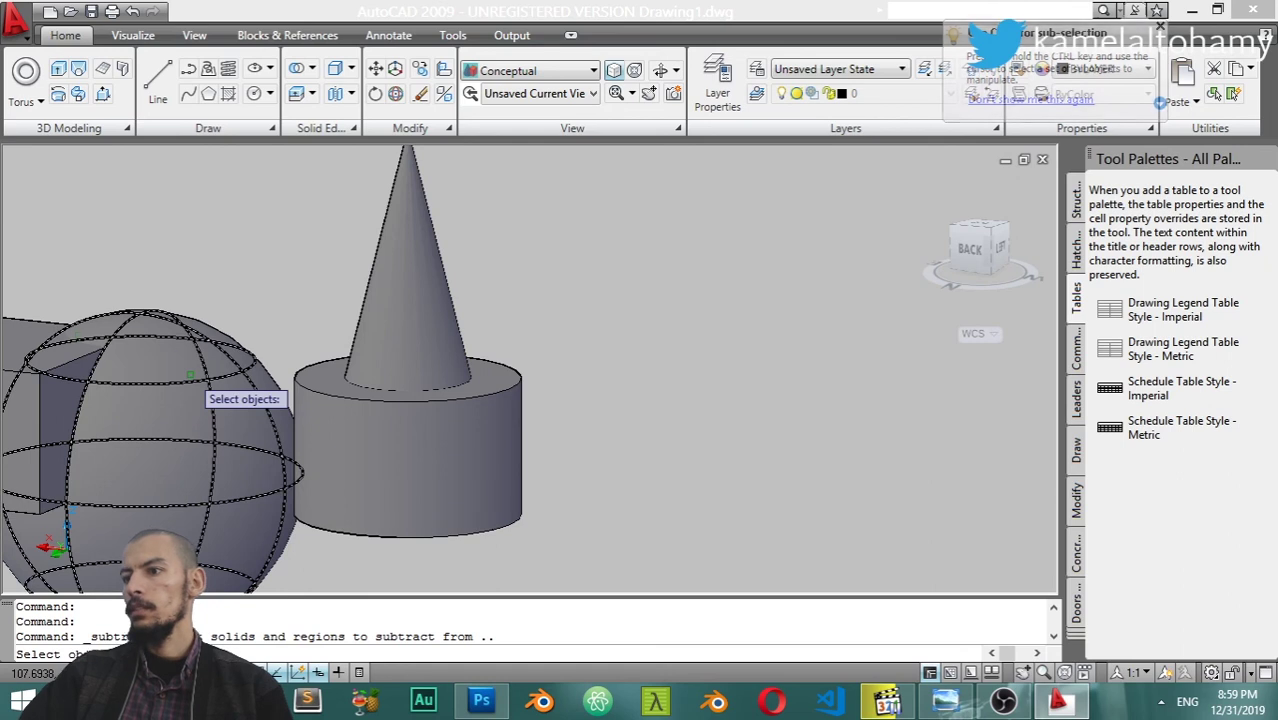
{"action": "key", "text": "Return"}
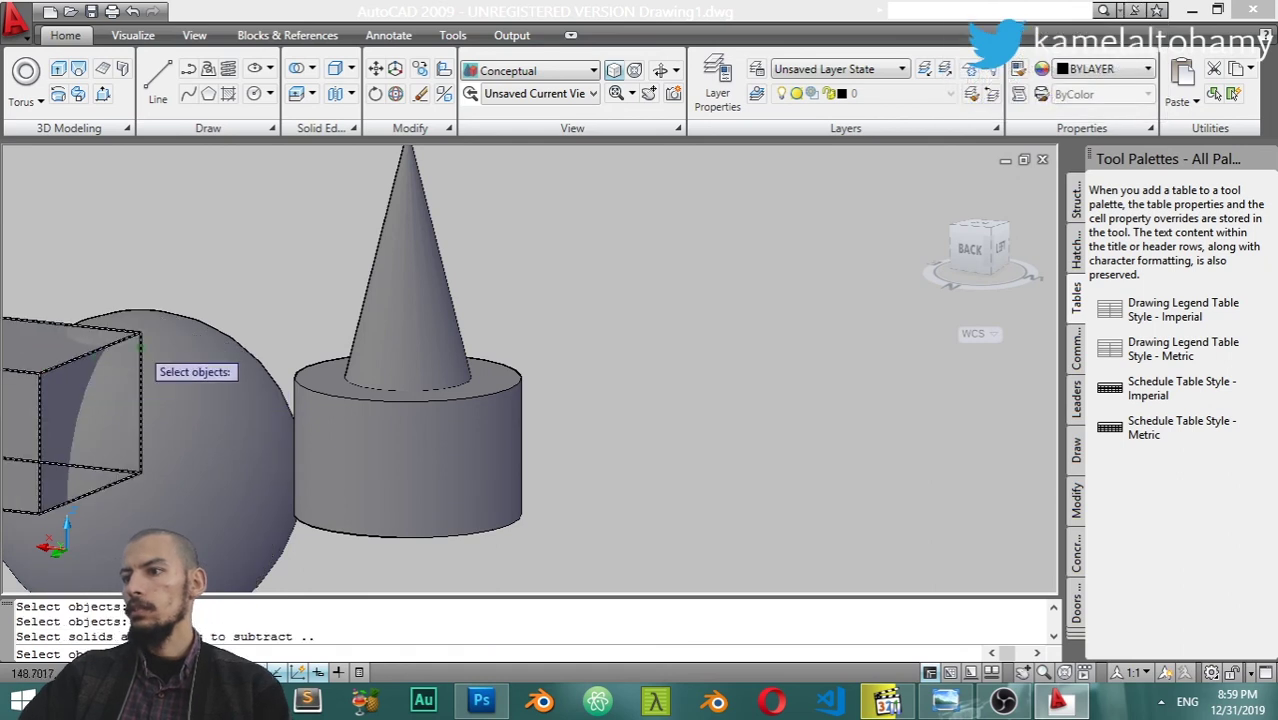
{"action": "left_click", "coordinate": [179, 342]}
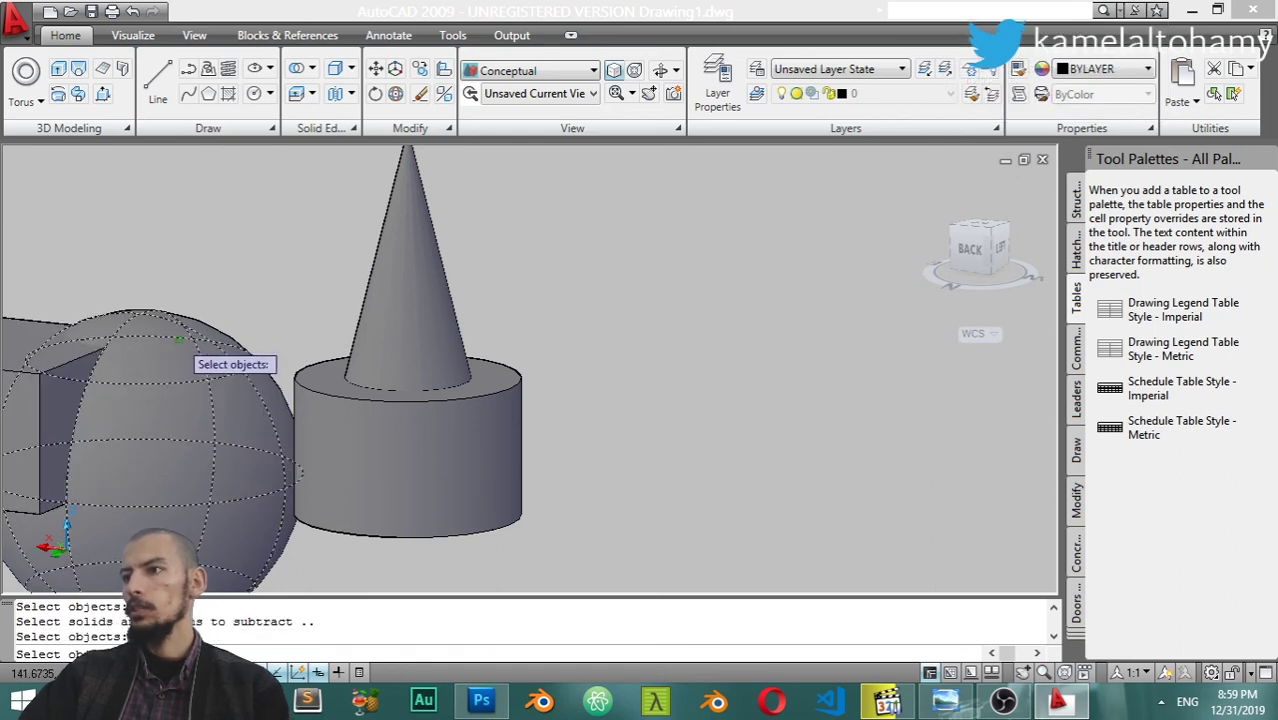
{"action": "key", "text": "Return"}
{"action": "scroll", "coordinate": [179, 340], "scroll_direction": "down", "scroll_amount": 3}
{"action": "mouse_move", "coordinate": [179, 400]}
{"action": "middle_mouse_down", "text": "shift"}
{"action": "mouse_move", "coordinate": [57, 410]}
{"action": "mouse_move", "coordinate": [285, 479]}
{"action": "mouse_move", "coordinate": [262, 362]}
{"action": "mouse_move", "coordinate": [123, 397]}
{"action": "mouse_move", "coordinate": [185, 422]}
{"action": "mouse_move", "coordinate": [200, 410]}
{"action": "middle_mouse_up", "text": "shift"}
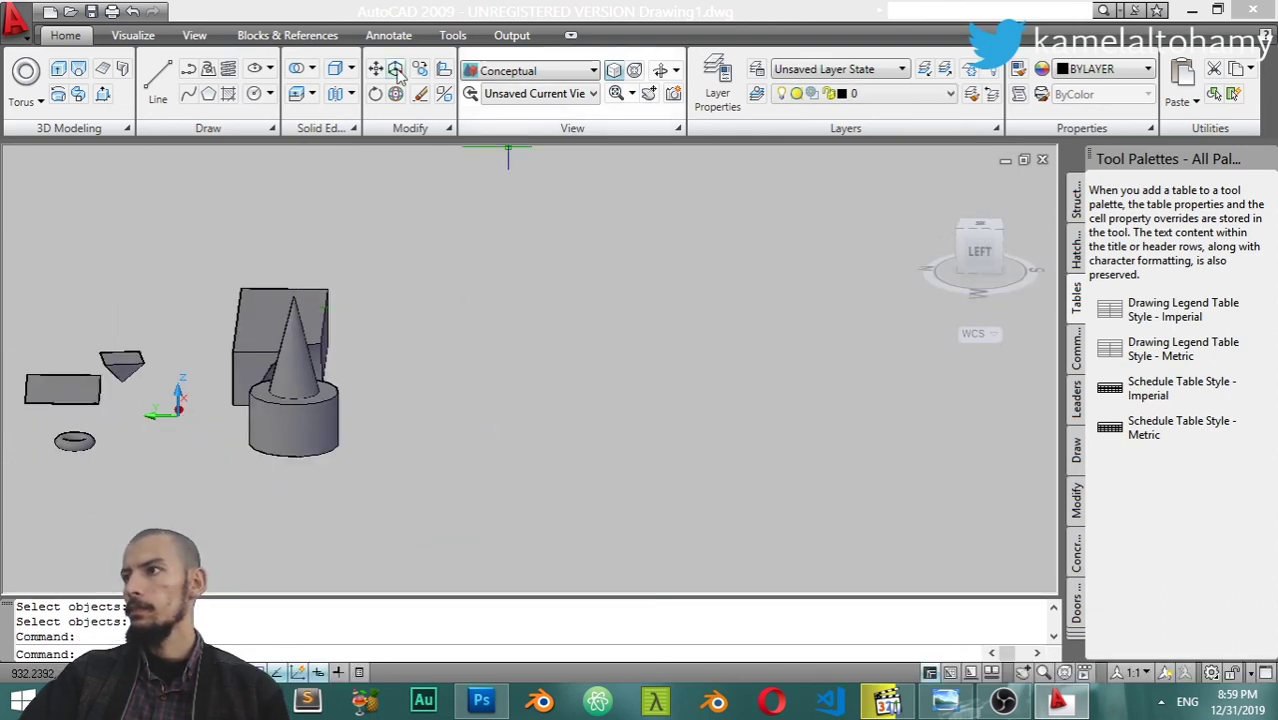
Move the cone-and-cylinder solid into the notched end of the long box
{"action": "left_click", "coordinate": [311, 70]}
{"action": "mouse_move", "coordinate": [330, 300]}
{"action": "middle_mouse_down", "text": "shift"}
{"action": "mouse_move", "coordinate": [538, 406]}
{"action": "mouse_move", "coordinate": [510, 400]}
{"action": "middle_mouse_up", "text": "shift"}
{"action": "left_click", "coordinate": [490, 395]}
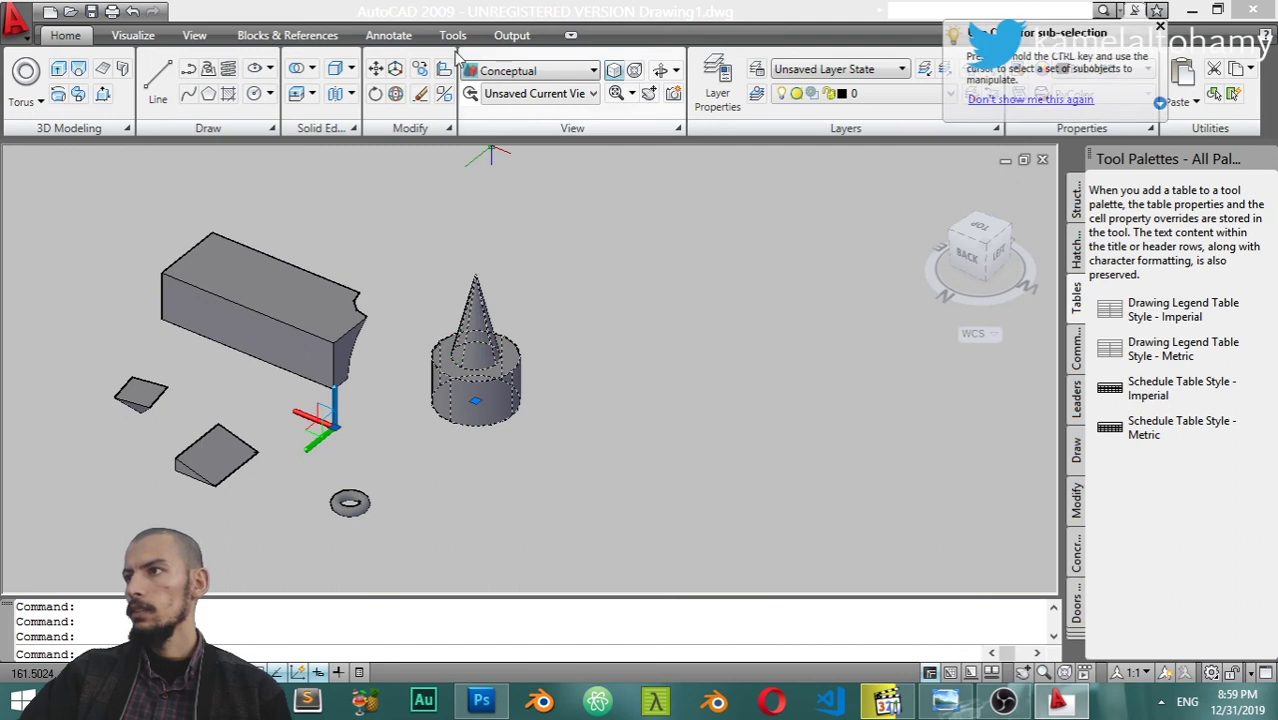
{"action": "left_click", "coordinate": [376, 69]}
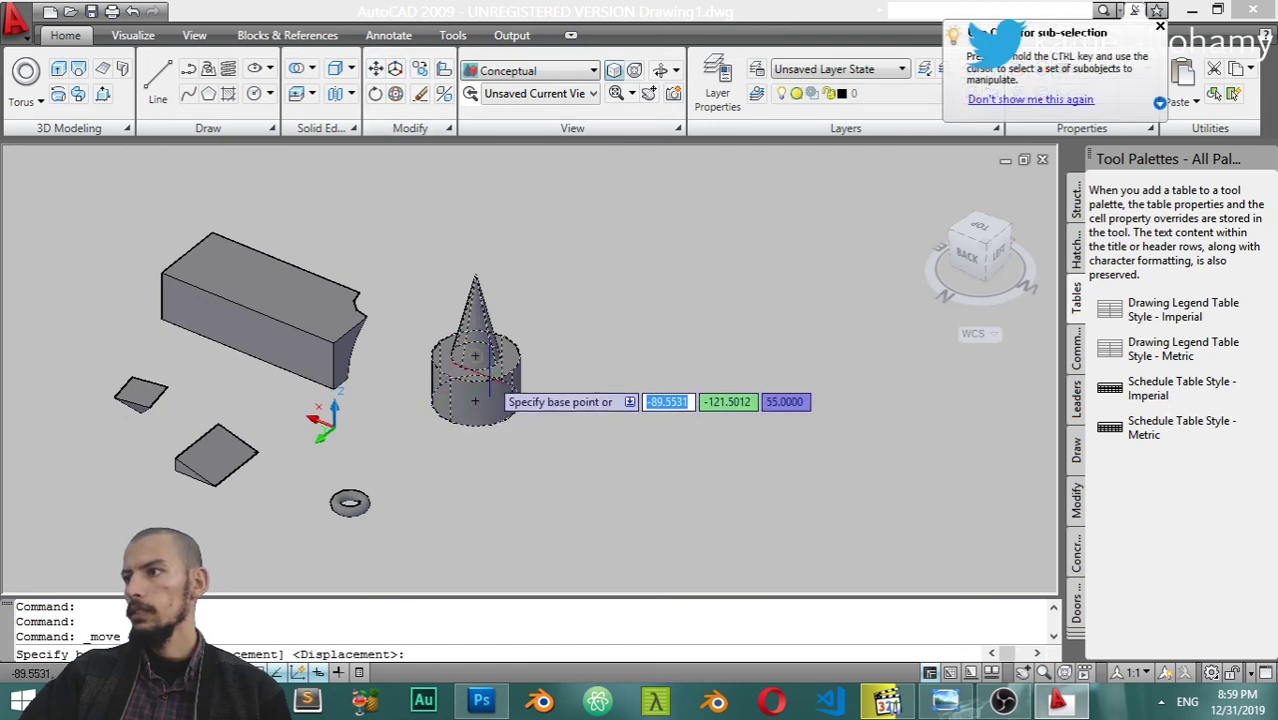
{"action": "left_click", "coordinate": [475, 355]}
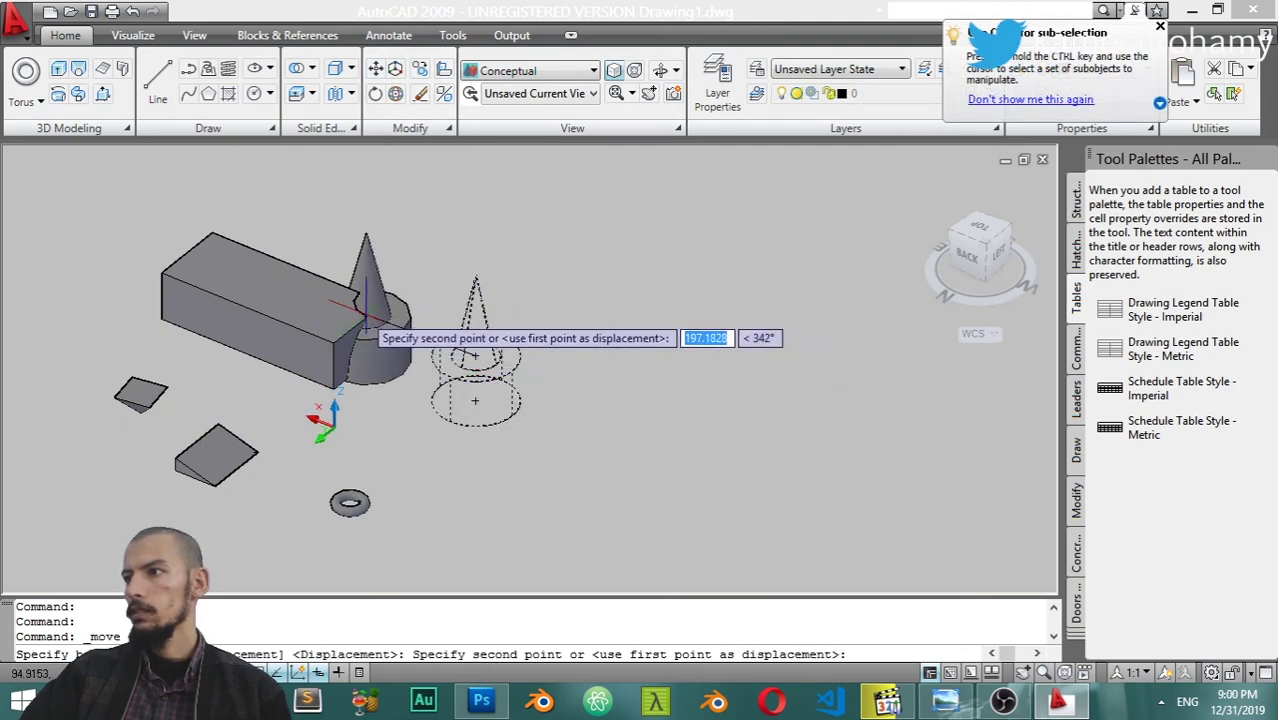
{"action": "left_click", "coordinate": [383, 349]}
{"action": "mouse_move", "coordinate": [519, 371]}
{"action": "middle_mouse_down", "text": "shift"}
{"action": "mouse_move", "coordinate": [328, 285]}
{"action": "mouse_move", "coordinate": [163, 240]}
{"action": "mouse_move", "coordinate": [71, 251]}
{"action": "mouse_move", "coordinate": [175, 375]}
{"action": "middle_mouse_up", "text": "shift"}
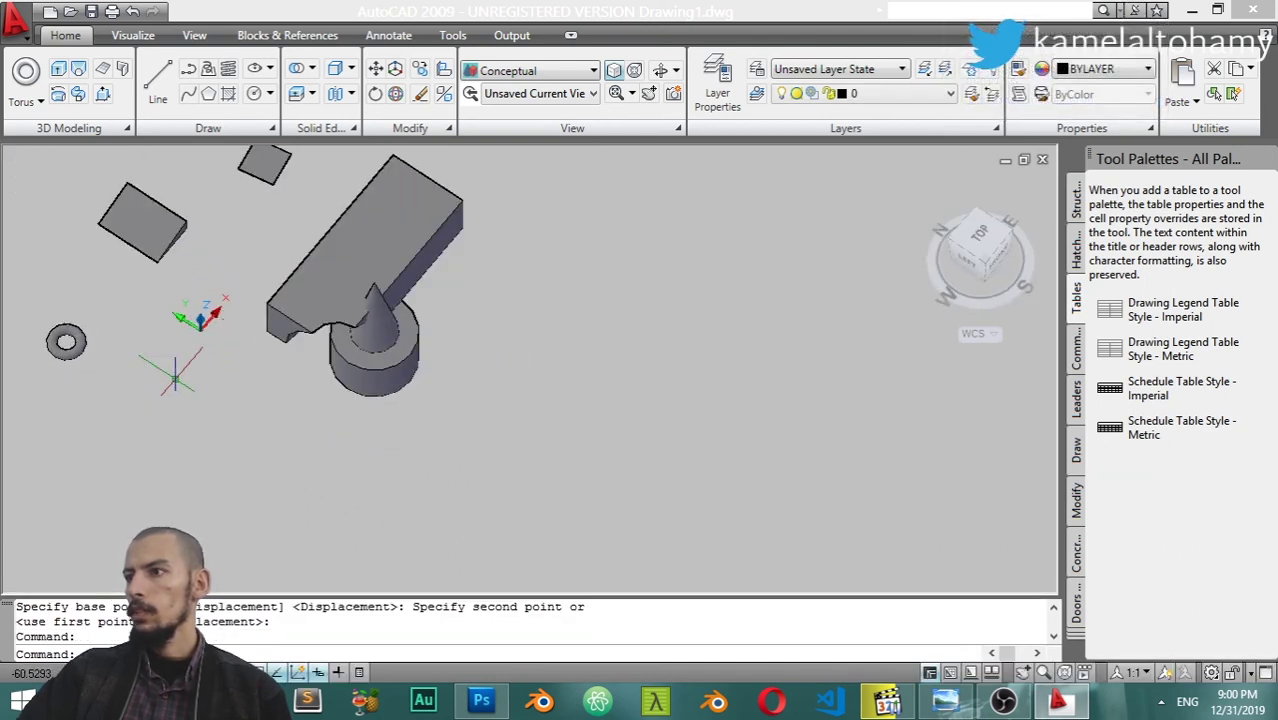
{"action": "middle_click_drag", "start_coordinate": [335, 365], "coordinate": [363, 343]}
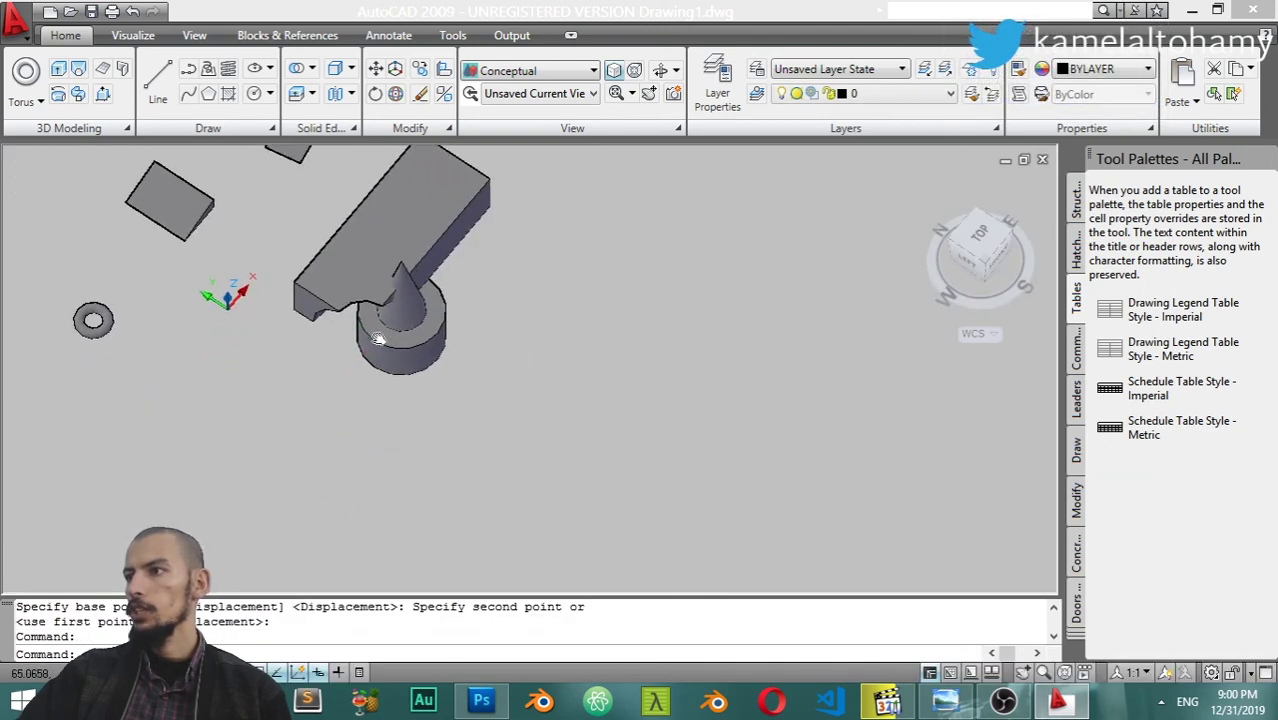
Intersect the long box with the cone-and-cylinder solid, keeping only their overlap
{"action": "left_click", "coordinate": [312, 69]}
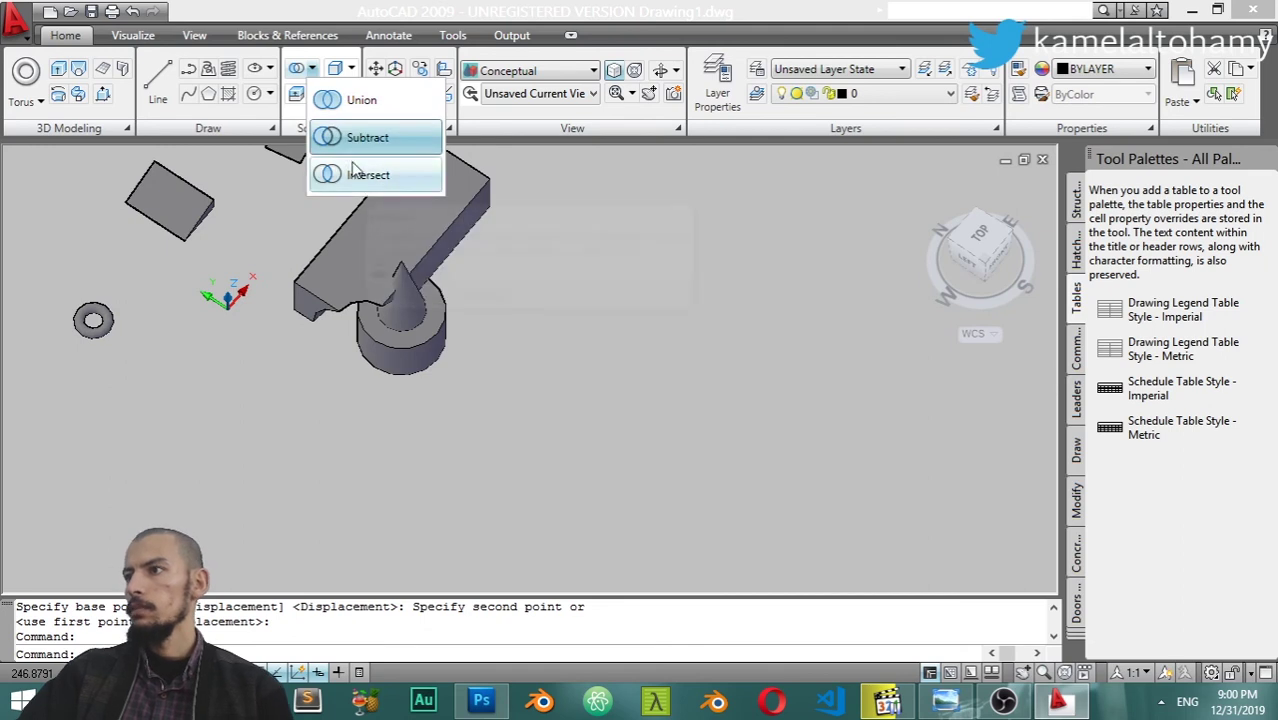
{"action": "left_click", "coordinate": [355, 174]}
{"action": "left_click", "coordinate": [405, 295]}
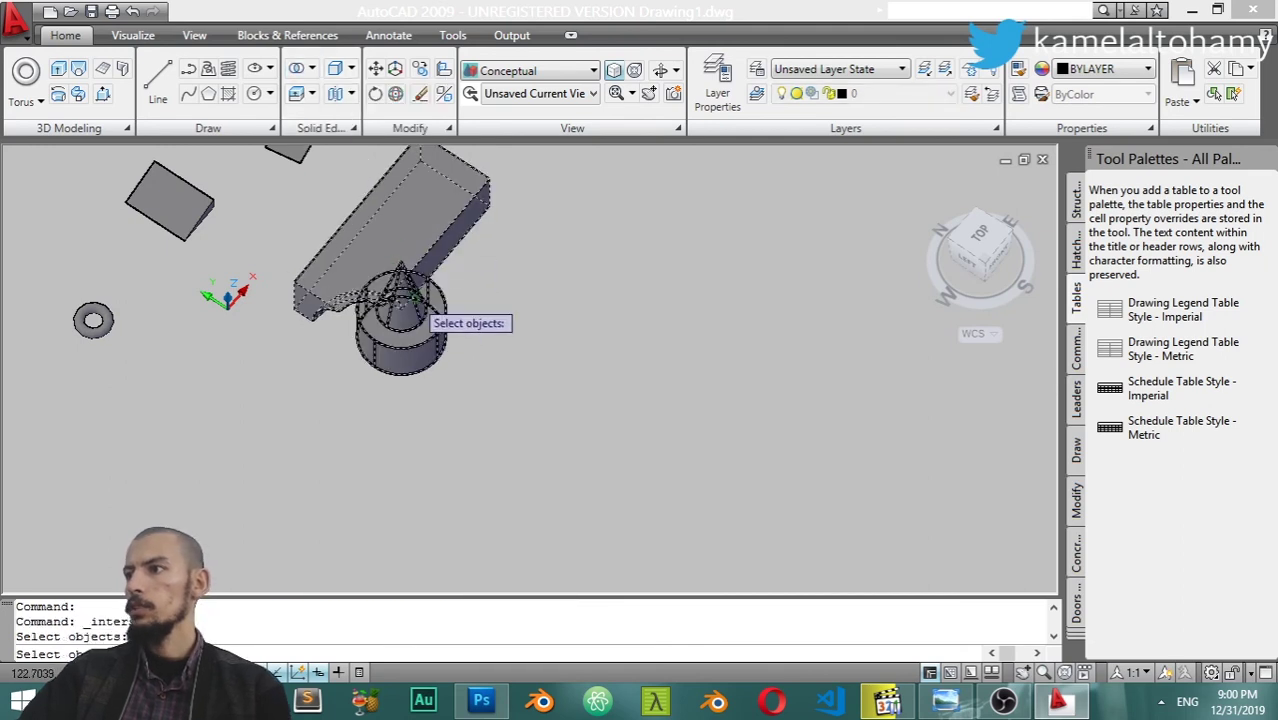
{"action": "key", "text": "Return"}
{"action": "middle_click_drag", "start_coordinate": [418, 344], "coordinate": [571, 191]}
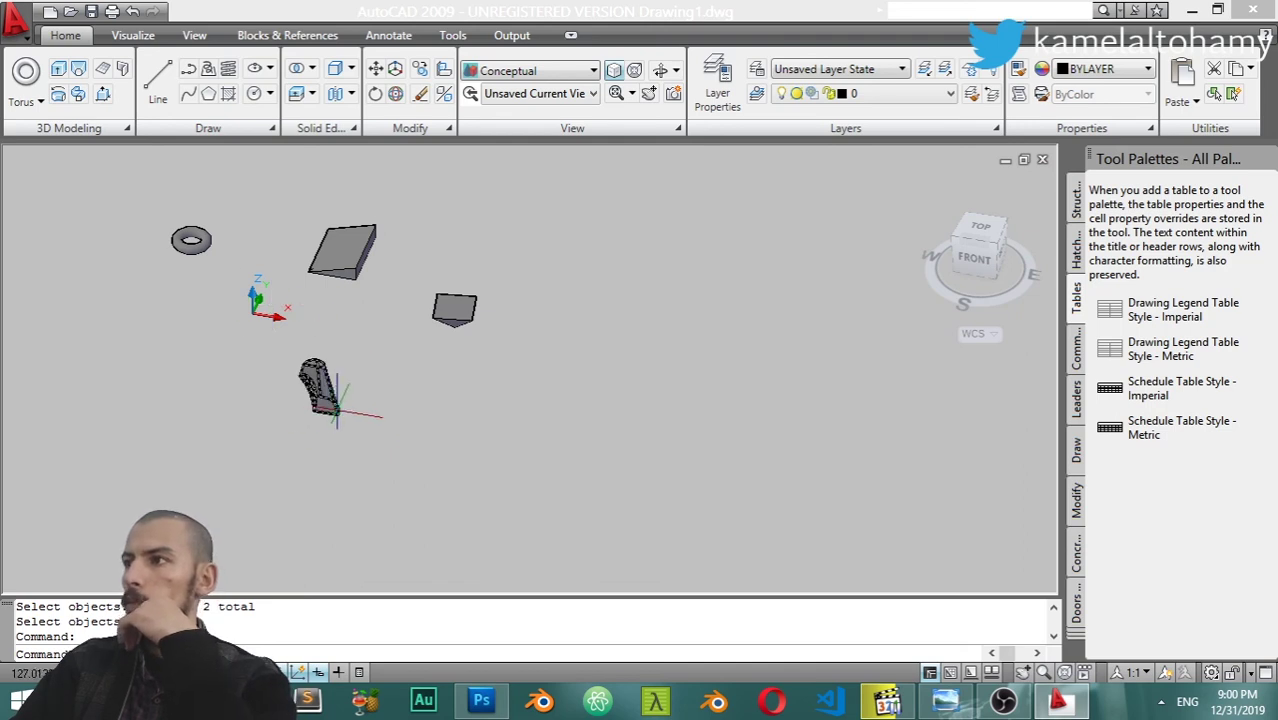
{"action": "left_click", "coordinate": [343, 248]}
{"action": "mouse_move", "coordinate": [320, 128]}
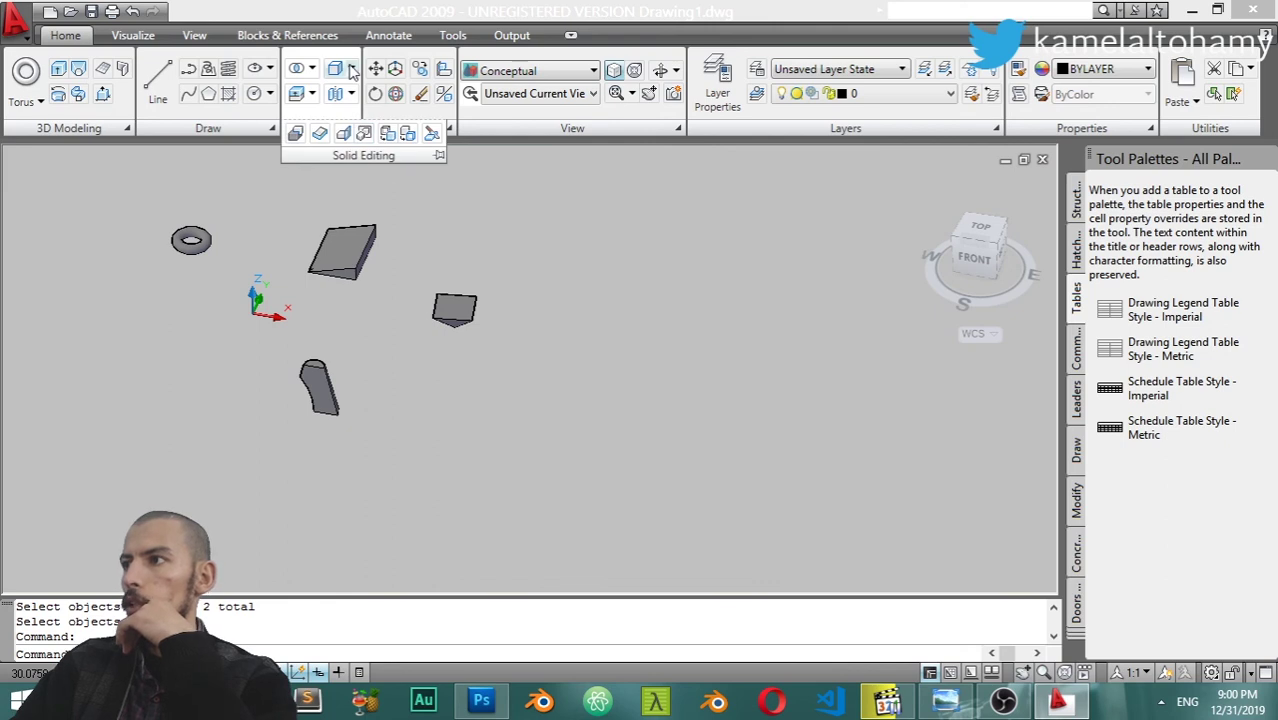
Browse the solid editing options, then window-select all the solids to delete them
{"action": "left_click", "coordinate": [352, 95]}
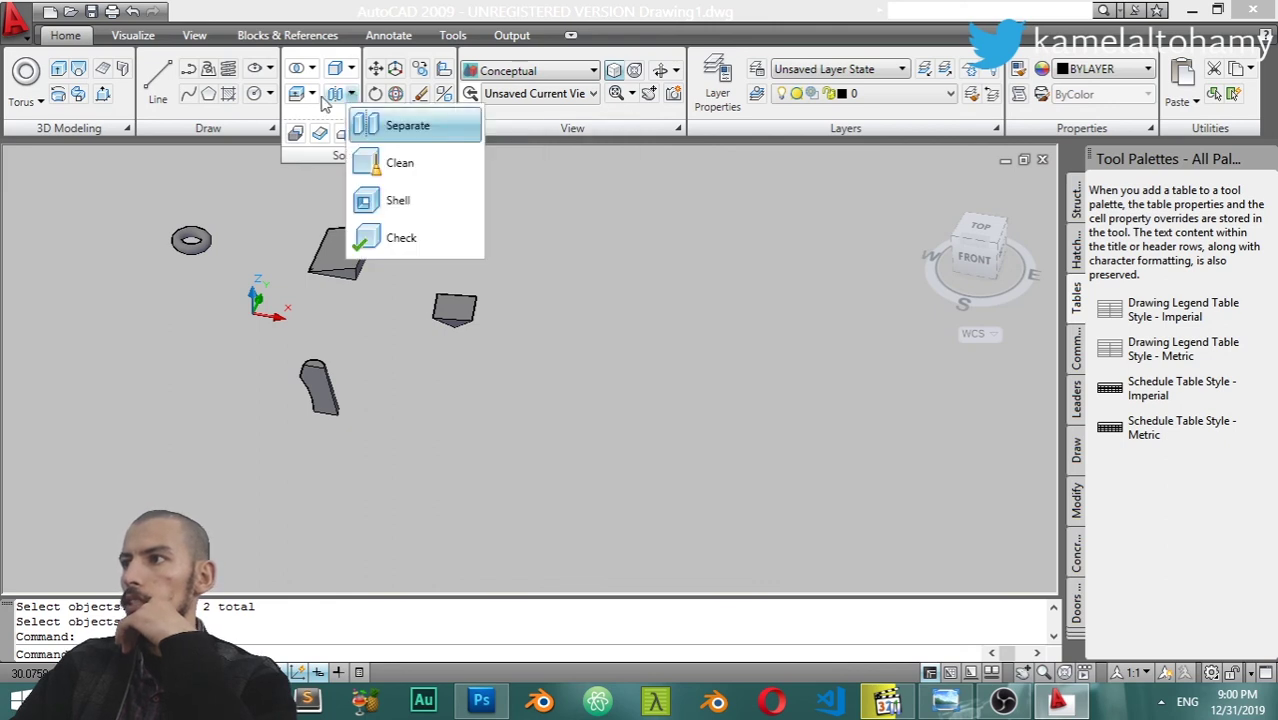
{"action": "left_click", "coordinate": [313, 95]}
{"action": "left_click", "coordinate": [313, 95]}
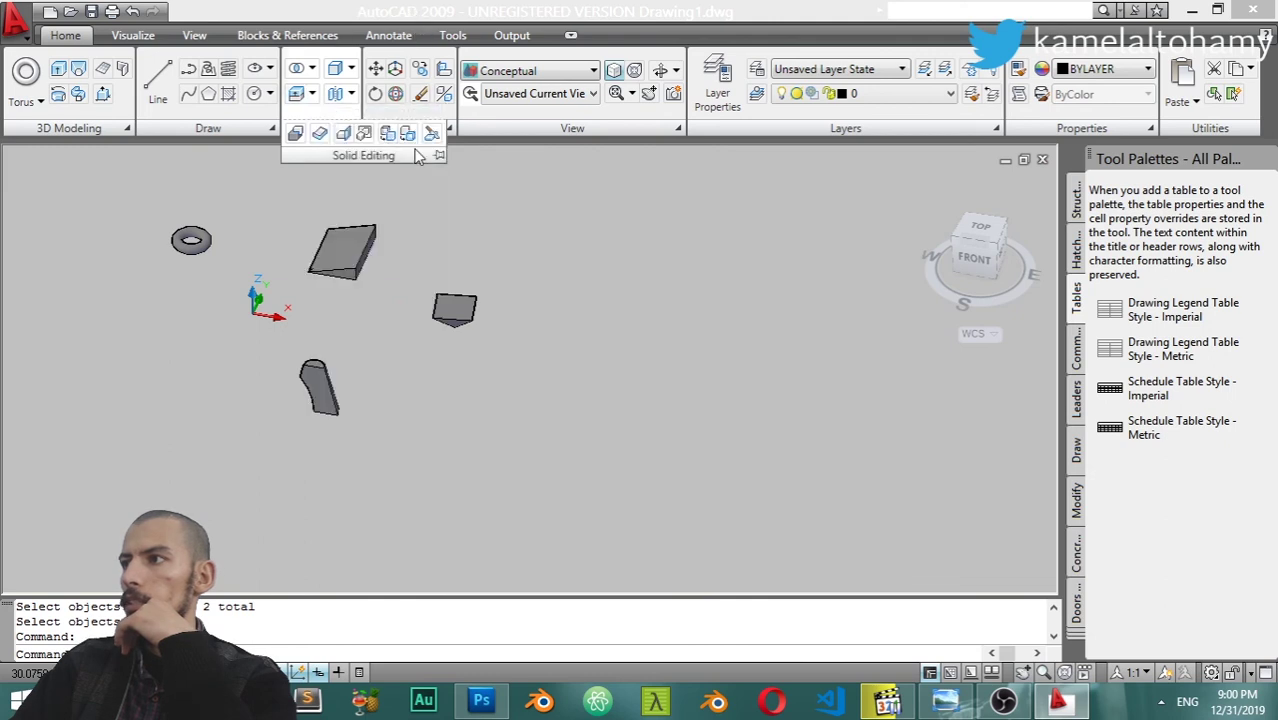
{"action": "left_click", "coordinate": [470, 171]}
{"action": "left_click", "coordinate": [507, 186]}
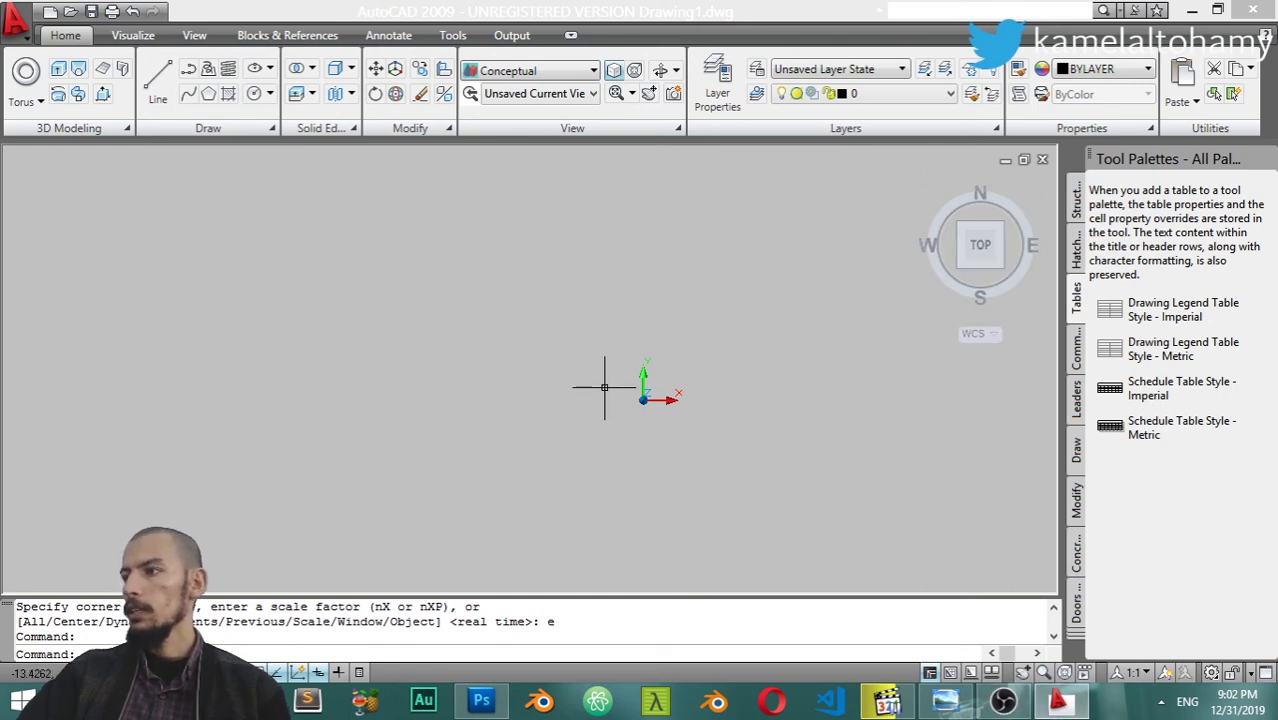
Orbit to an isometric view and draw a tall box from two base corners and a height
{"action": "middle_click_drag", "start_coordinate": [648, 421], "coordinate": [599, 322], "text": "shift"}
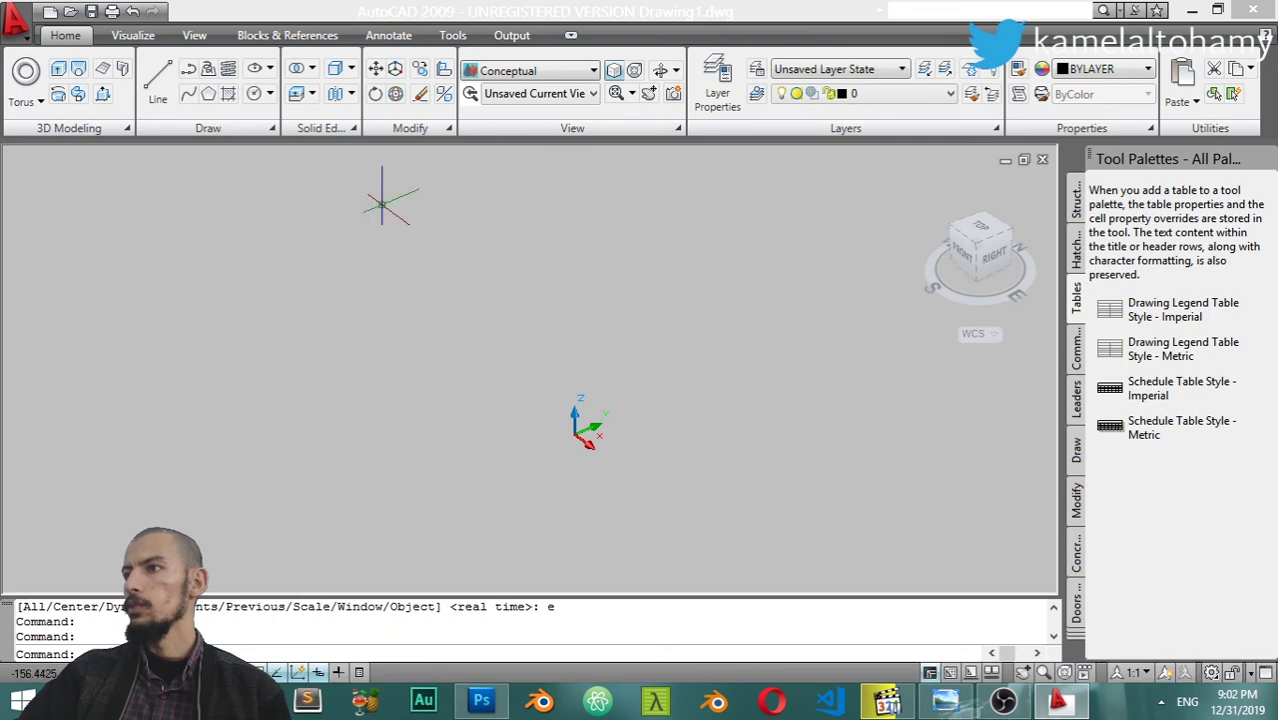
{"action": "left_click", "coordinate": [42, 103]}
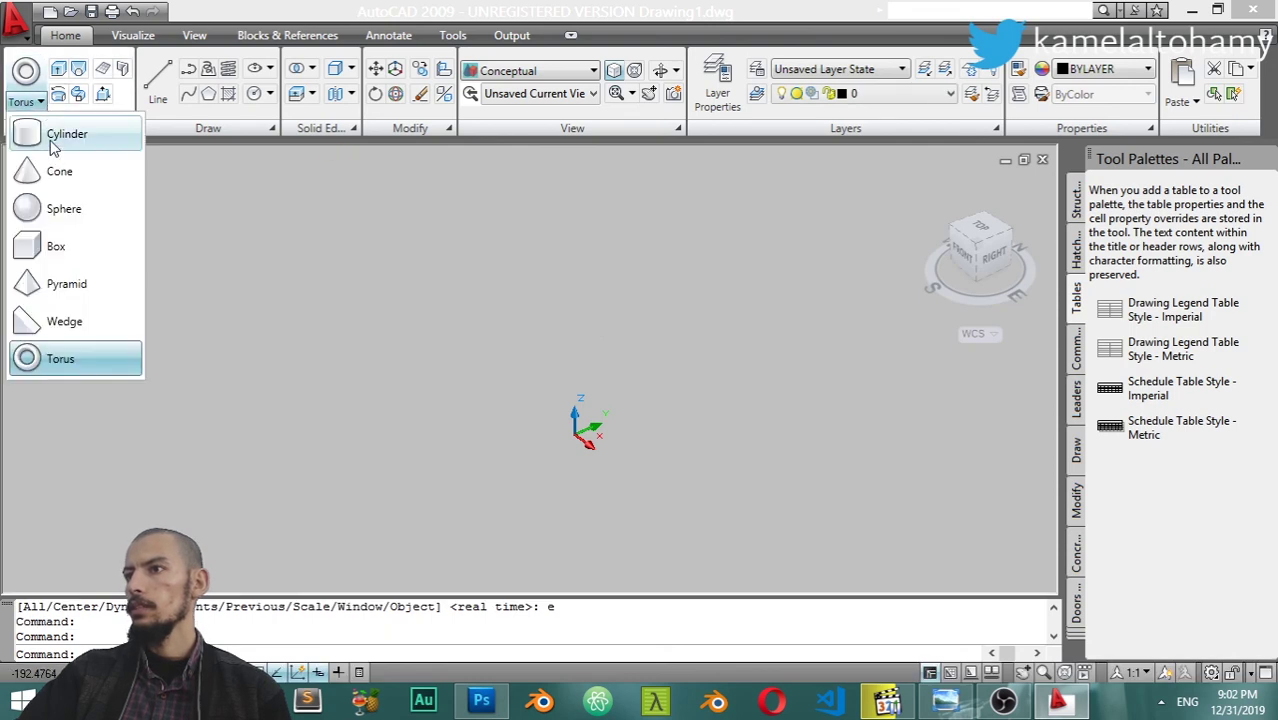
{"action": "left_click", "coordinate": [40, 246]}
{"action": "left_click", "coordinate": [700, 382]}
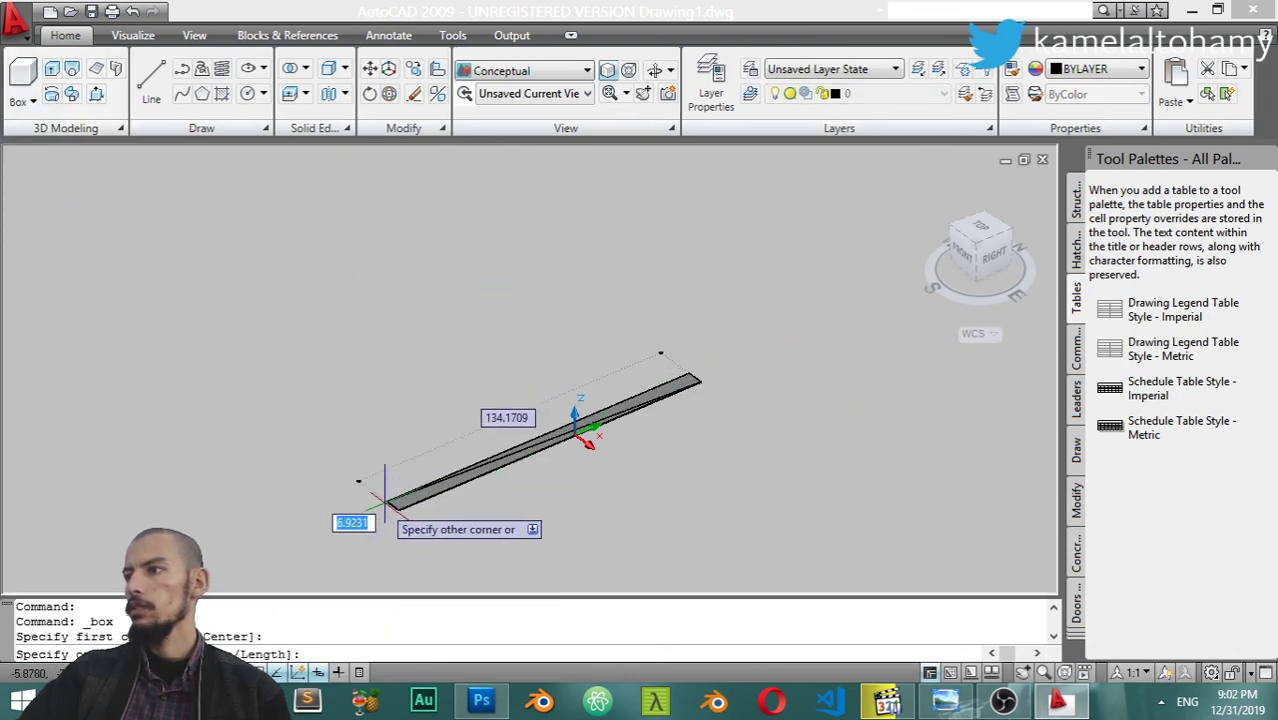
{"action": "left_click", "coordinate": [310, 458]}
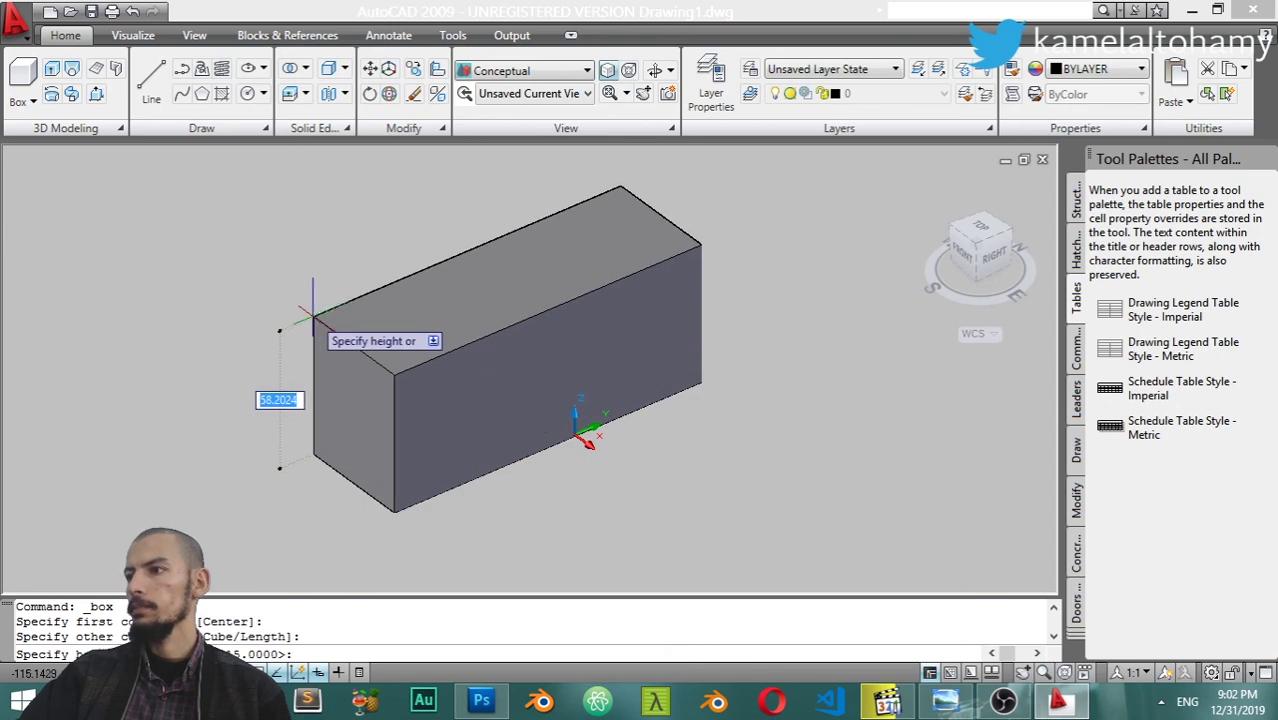
{"action": "left_click", "coordinate": [313, 281]}
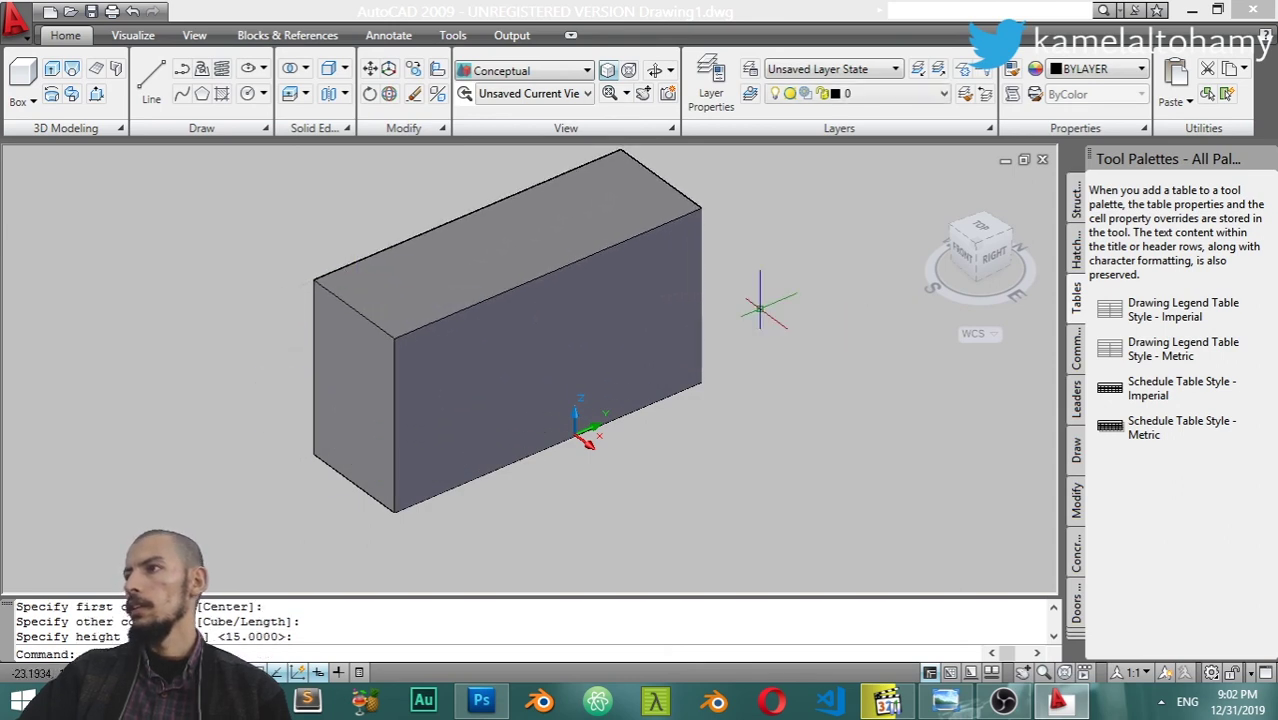
Preview the box in the 2D Wireframe, Realistic and Conceptual visual styles
{"action": "left_click", "coordinate": [577, 82]}
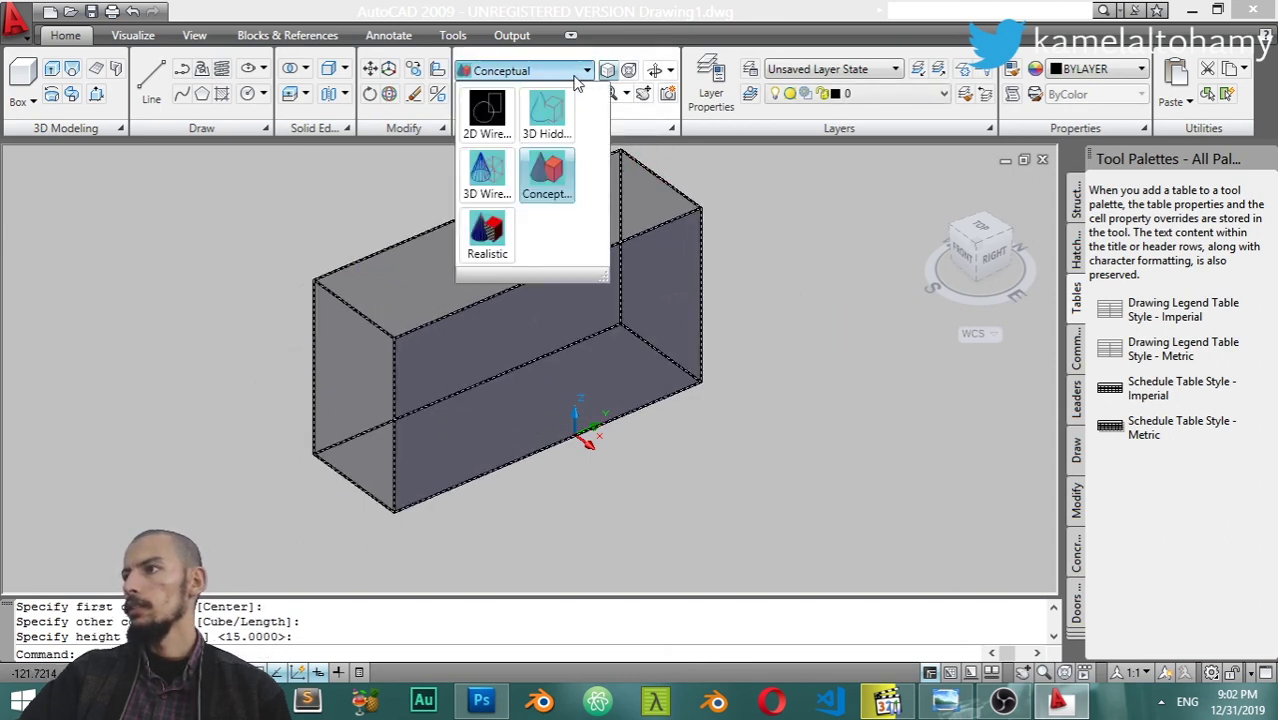
{"action": "left_click", "coordinate": [487, 118]}
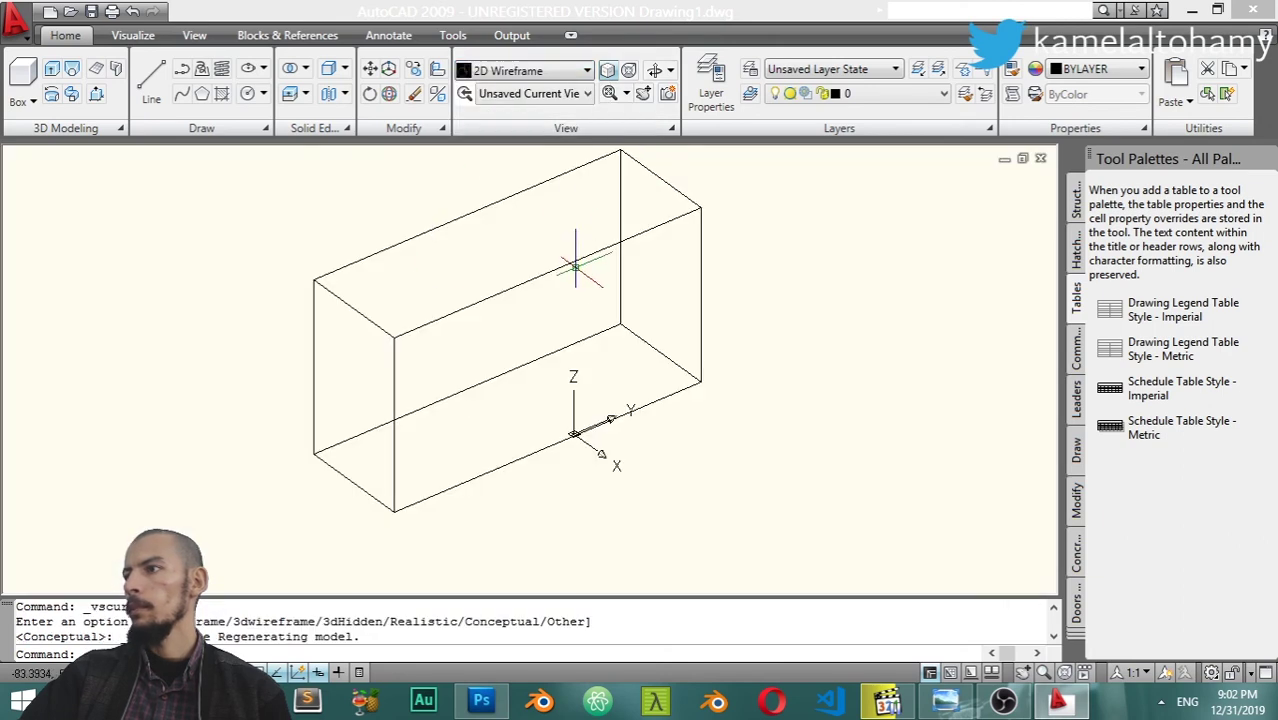
{"action": "left_click", "coordinate": [565, 72]}
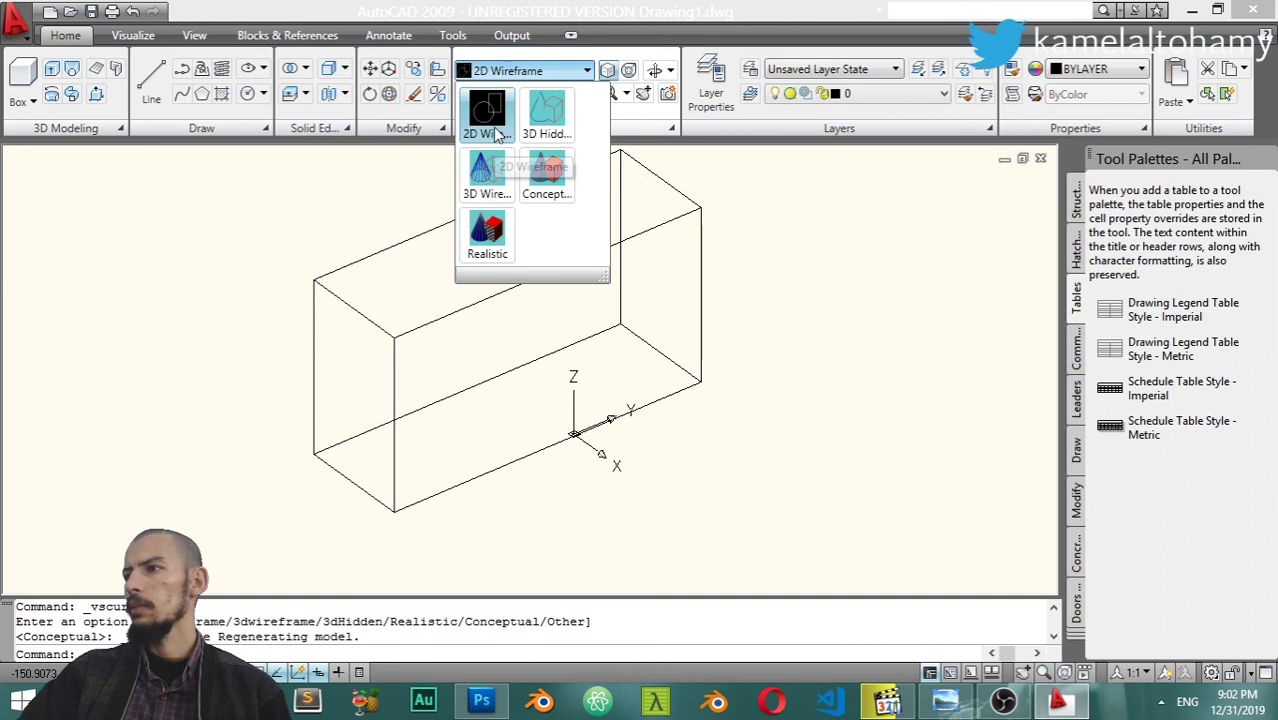
{"action": "left_click", "coordinate": [494, 227]}
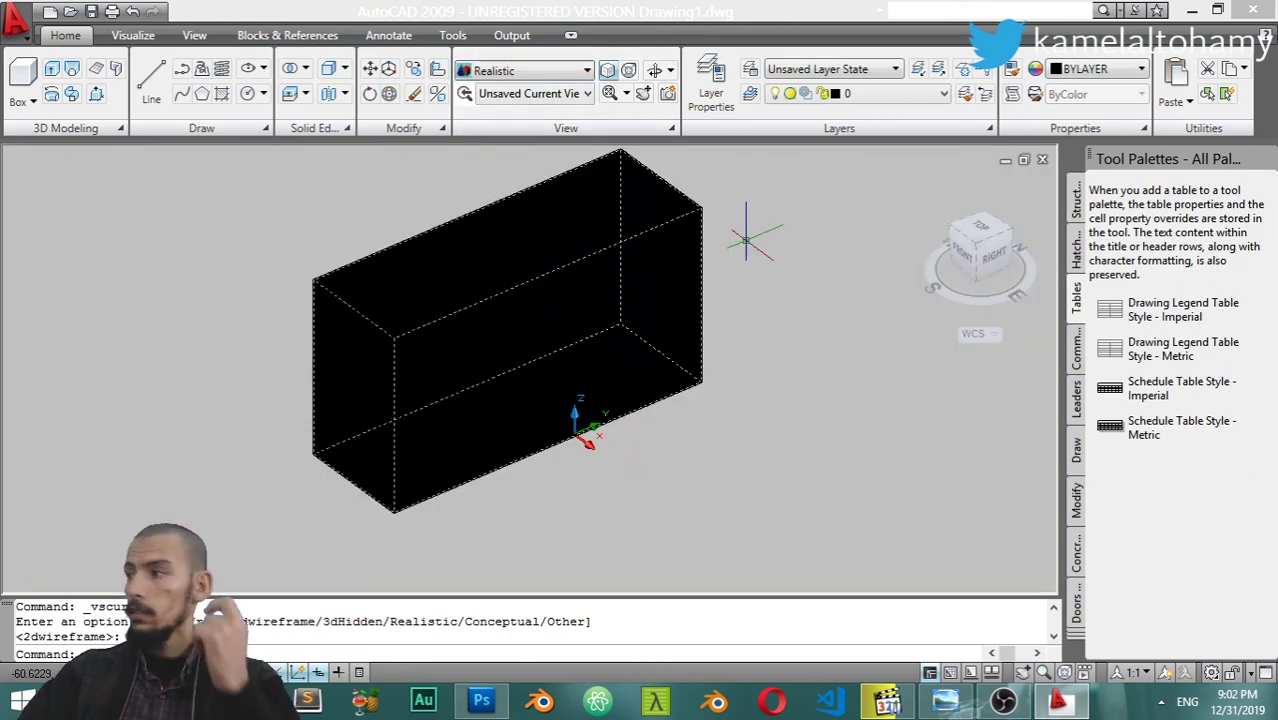
{"action": "left_click", "coordinate": [537, 72]}
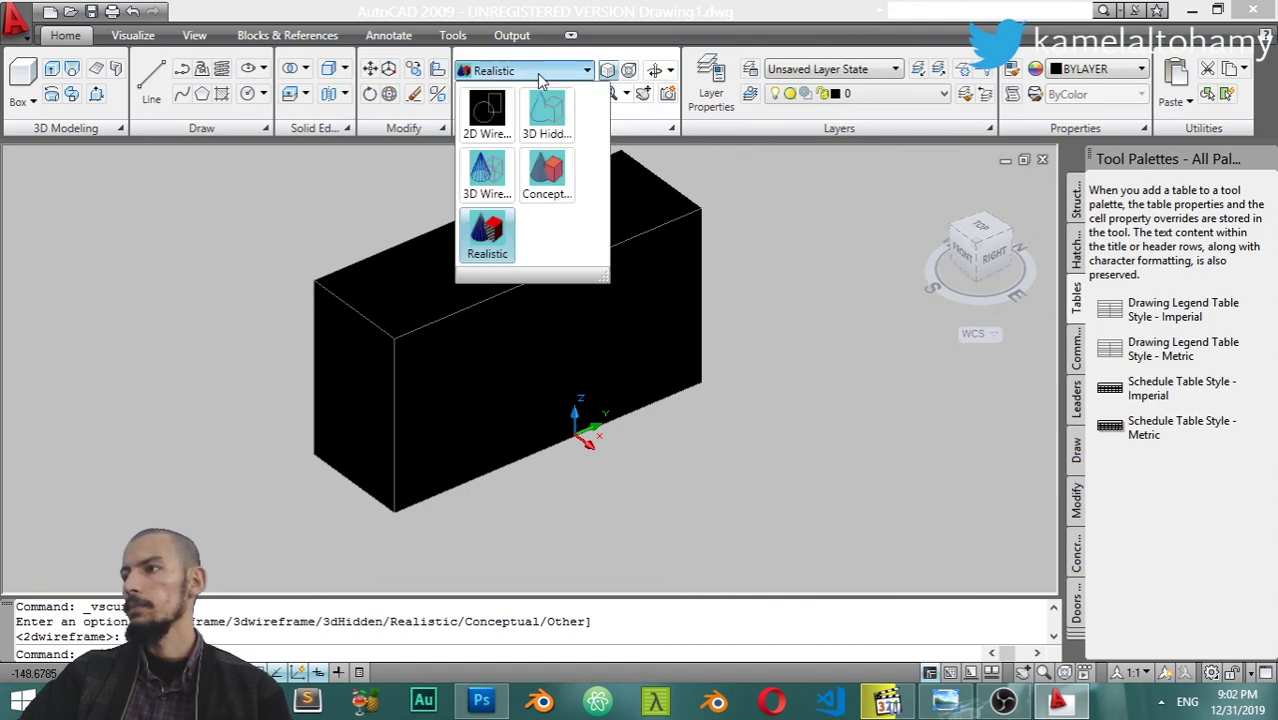
{"action": "left_click", "coordinate": [545, 177]}
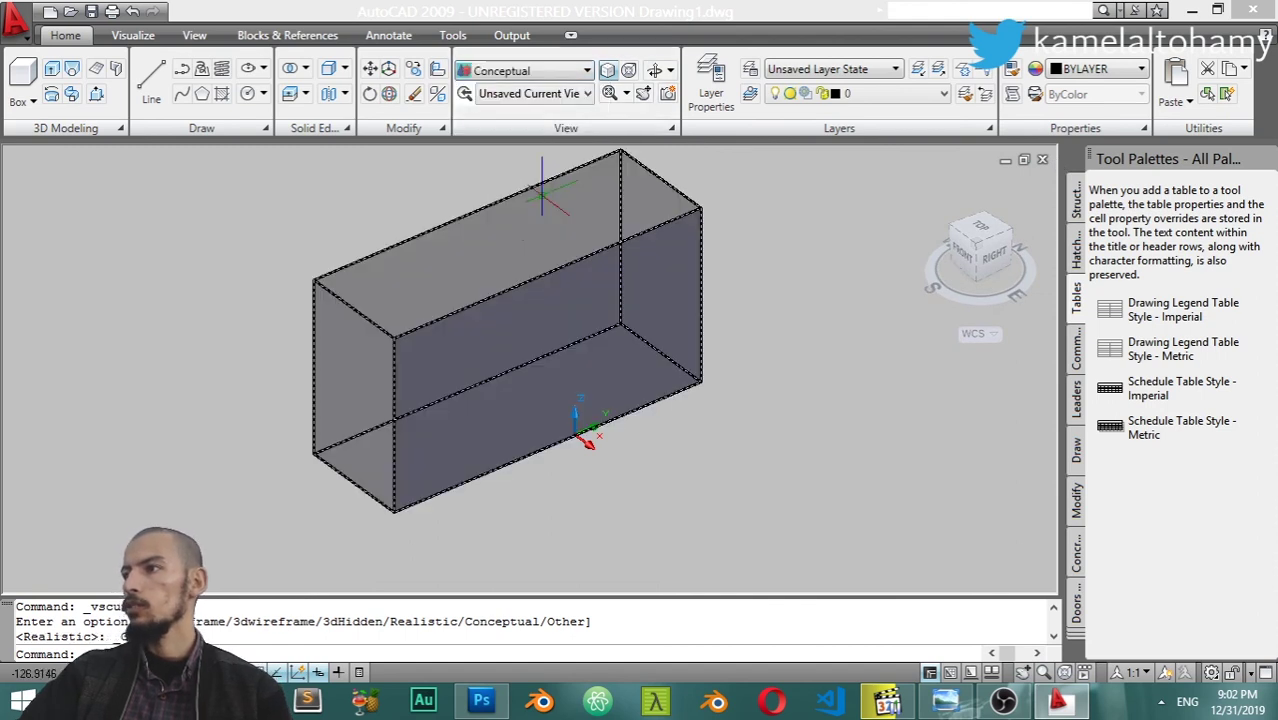
Return to wireframe, orbit around the box, and settle on Conceptual shading
{"action": "left_click", "coordinate": [533, 76]}
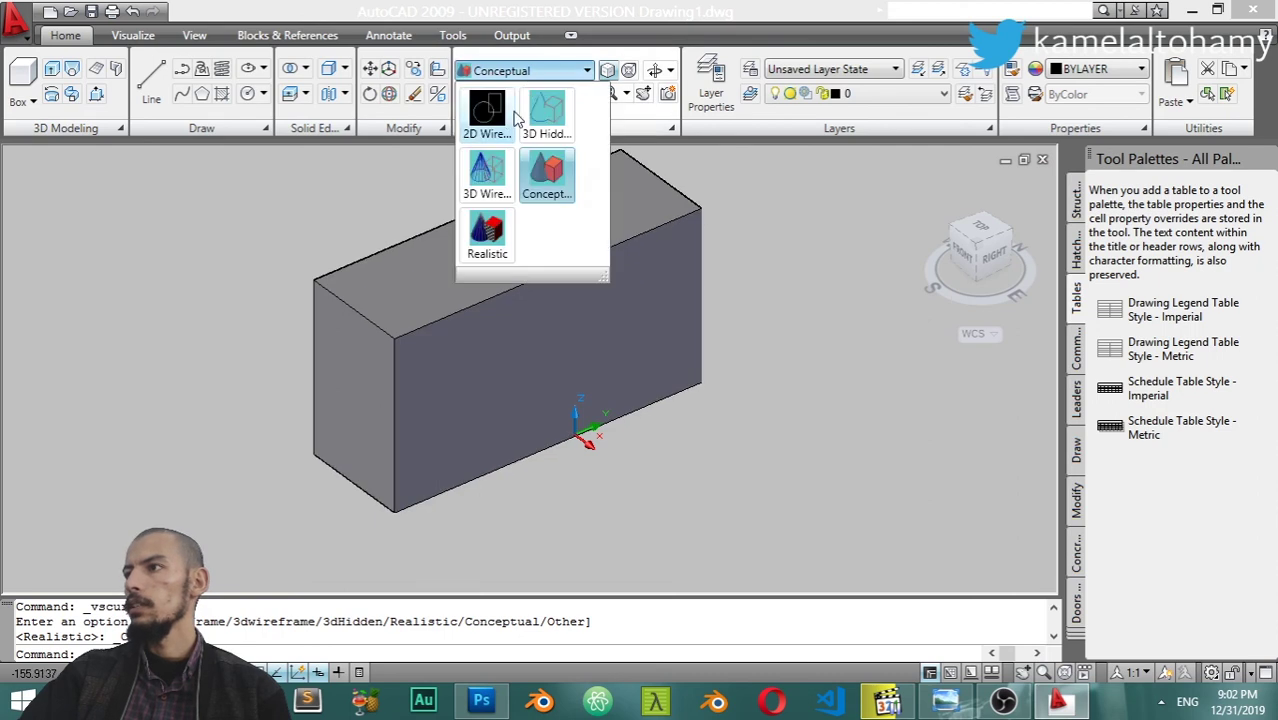
{"action": "left_click", "coordinate": [500, 124]}
{"action": "left_click", "coordinate": [521, 74]}
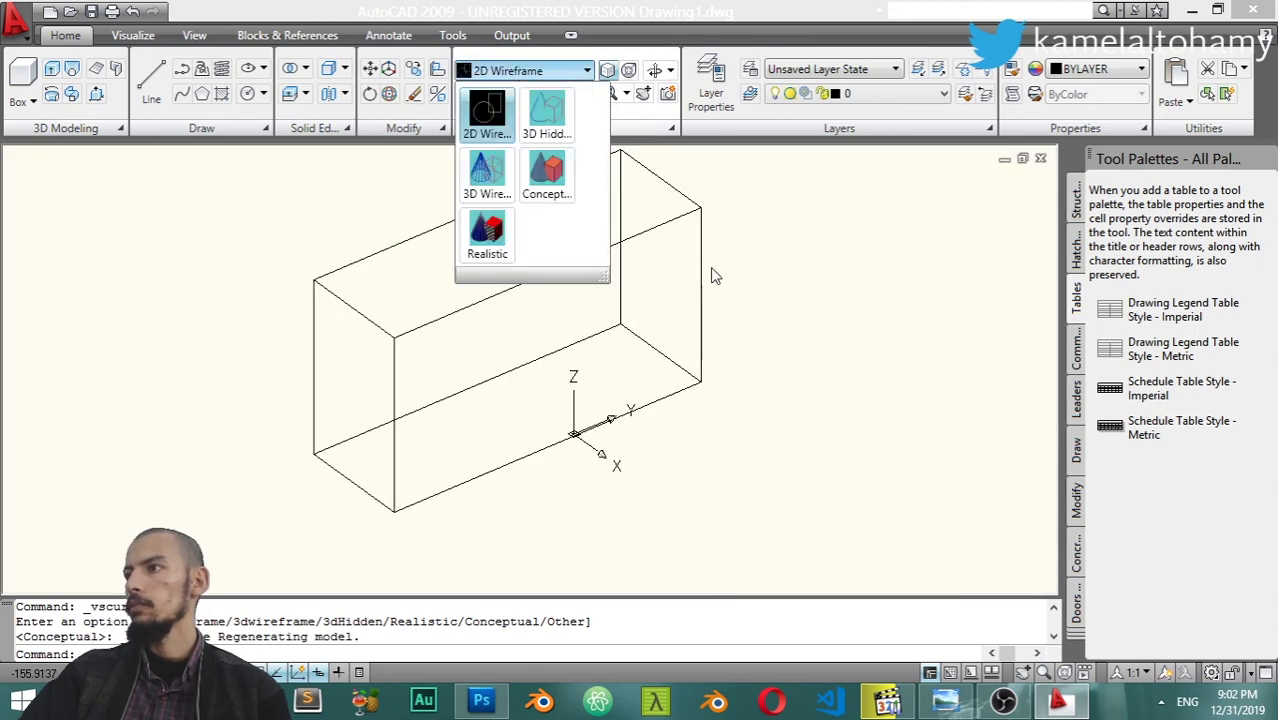
{"action": "mouse_move", "coordinate": [733, 476]}
{"action": "middle_mouse_down", "text": "shift"}
{"action": "mouse_move", "coordinate": [756, 445]}
{"action": "mouse_move", "coordinate": [468, 445]}
{"action": "mouse_move", "coordinate": [599, 451]}
{"action": "middle_mouse_up", "text": "shift"}
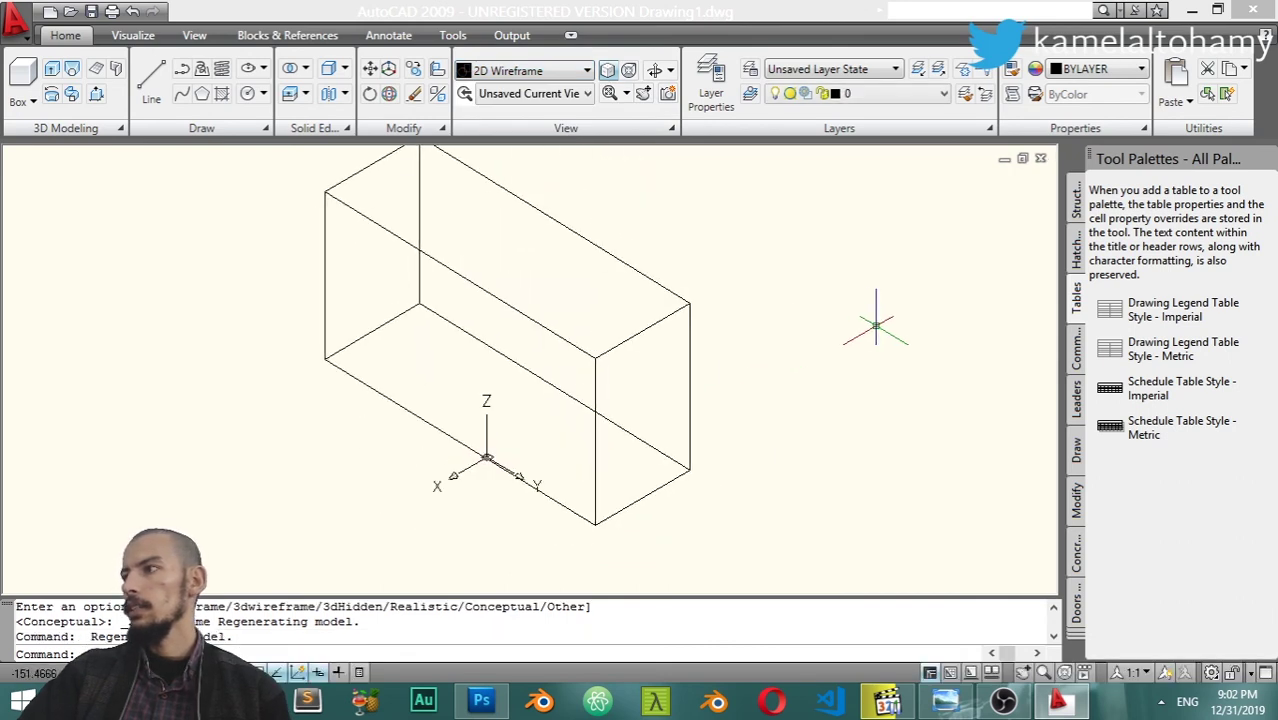
{"action": "left_click", "coordinate": [527, 74]}
{"action": "left_click", "coordinate": [548, 172]}
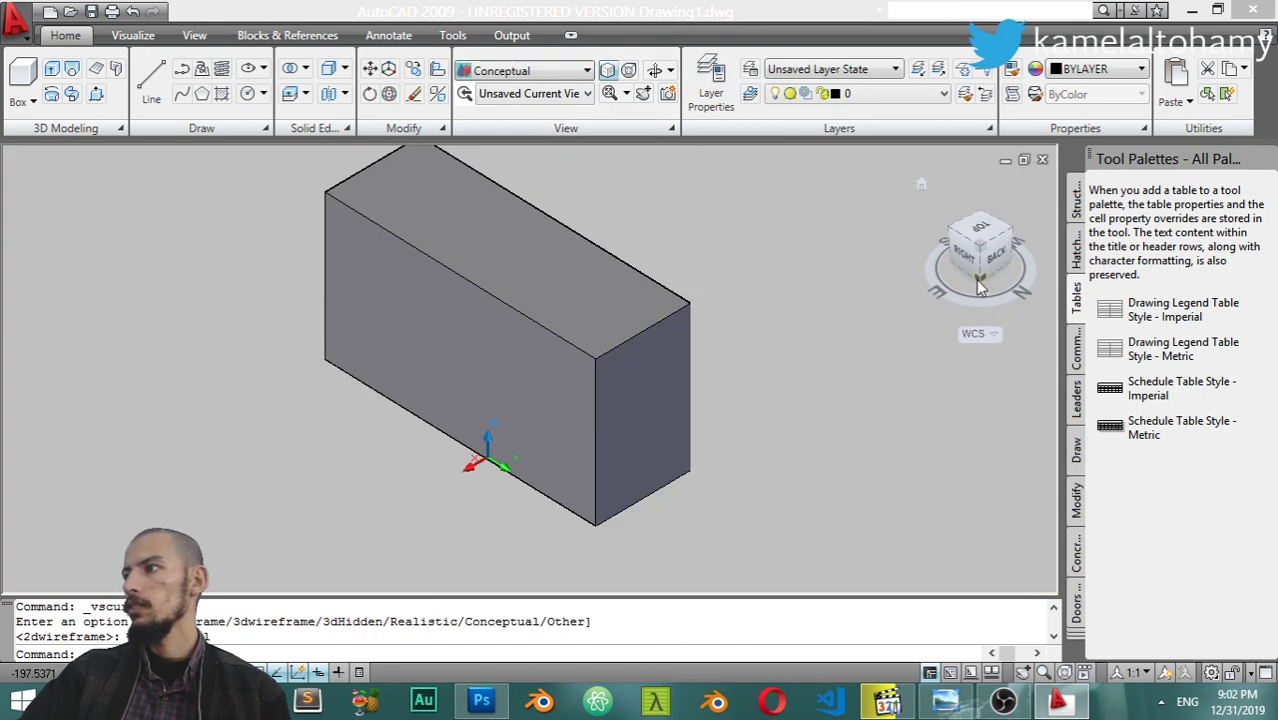
{"action": "mouse_move", "coordinate": [512, 265]}
{"action": "middle_mouse_down", "text": "shift"}
{"action": "mouse_move", "coordinate": [639, 328]}
{"action": "mouse_move", "coordinate": [593, 128]}
{"action": "middle_mouse_up", "text": "shift"}
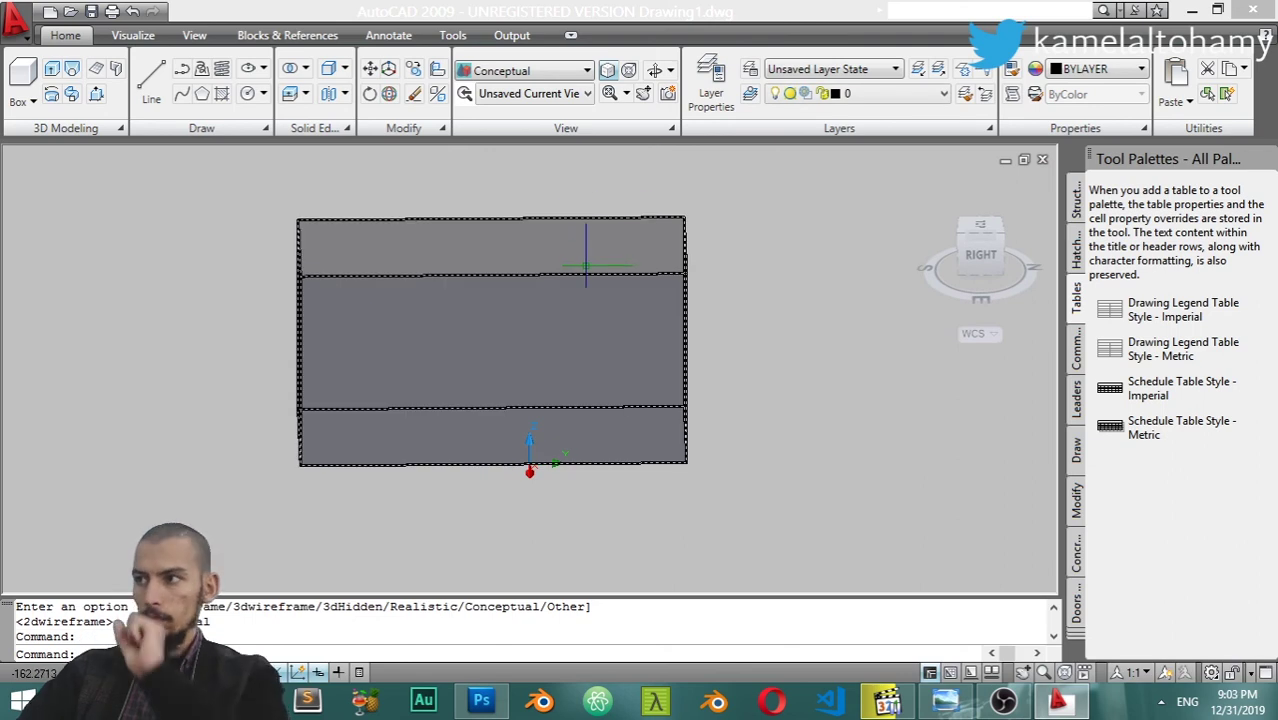
{"action": "mouse_move", "coordinate": [599, 325]}
{"action": "middle_mouse_down", "text": "shift"}
{"action": "mouse_move", "coordinate": [639, 365]}
{"action": "mouse_move", "coordinate": [616, 357]}
{"action": "middle_mouse_up", "text": "shift"}
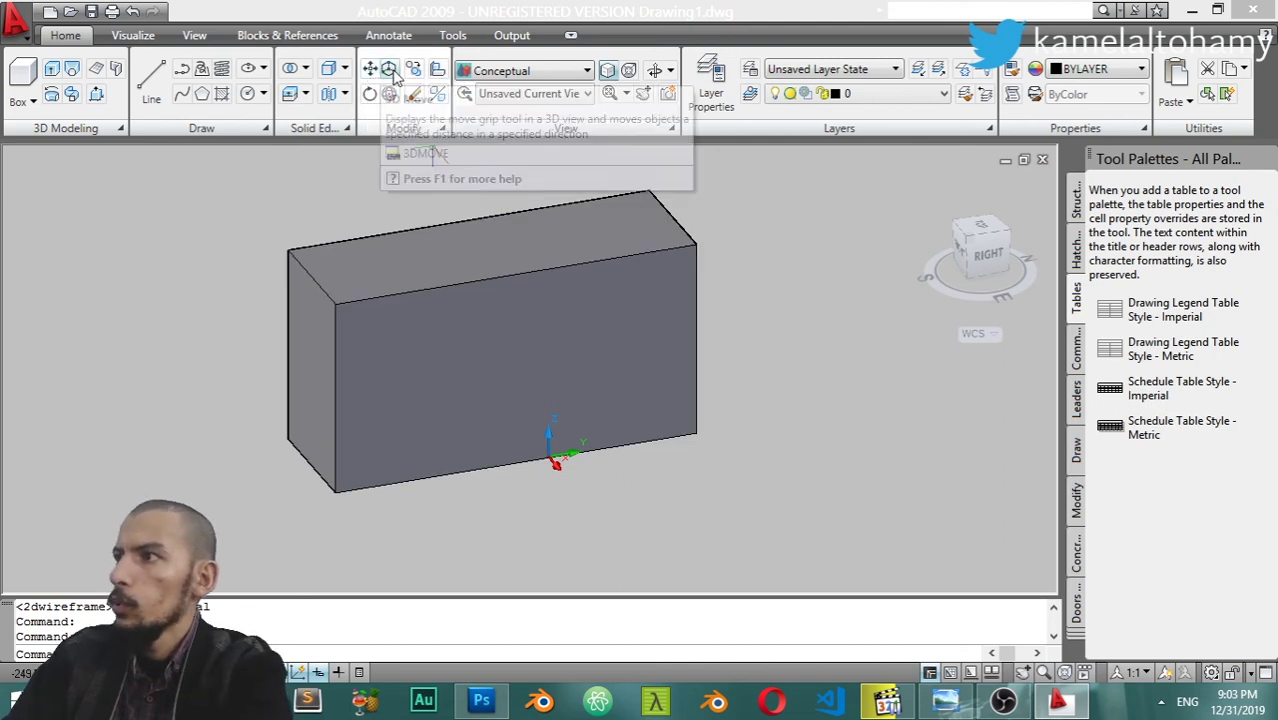
Use 3DMOVE to shift the box further right from its corner
{"action": "left_click", "coordinate": [372, 70]}
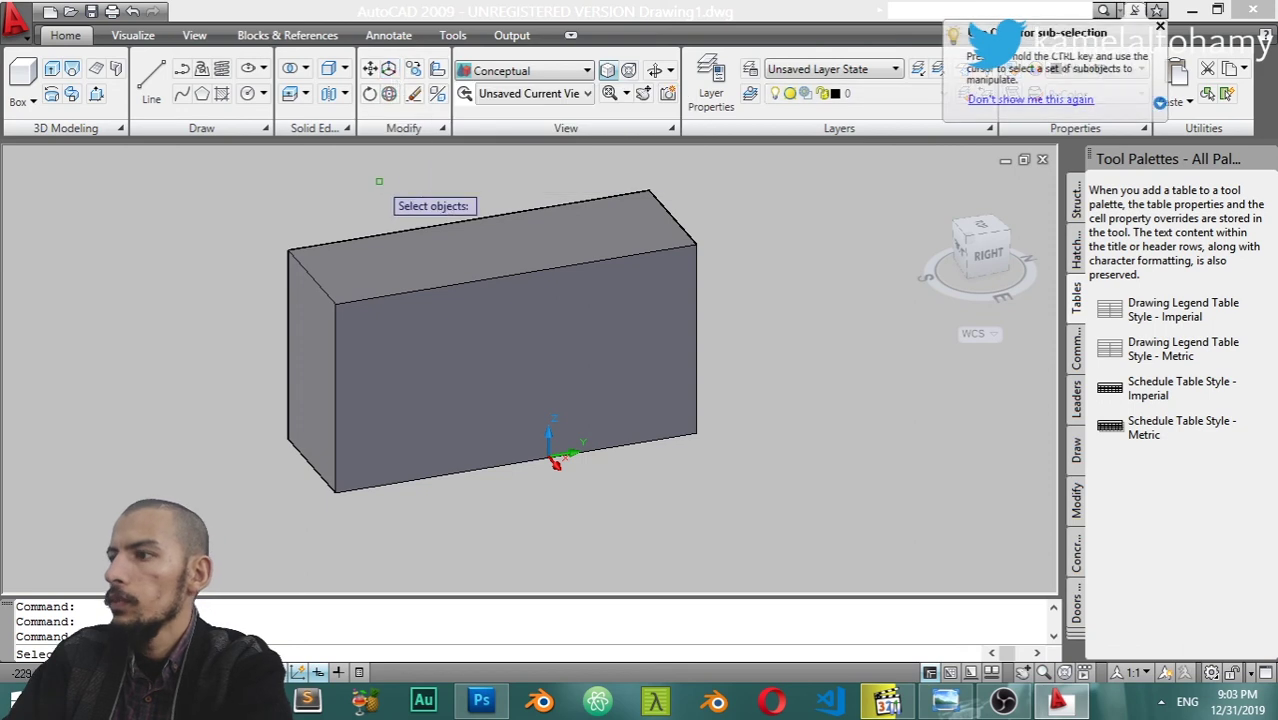
{"action": "left_click", "coordinate": [405, 301]}
{"action": "key", "text": "Return"}
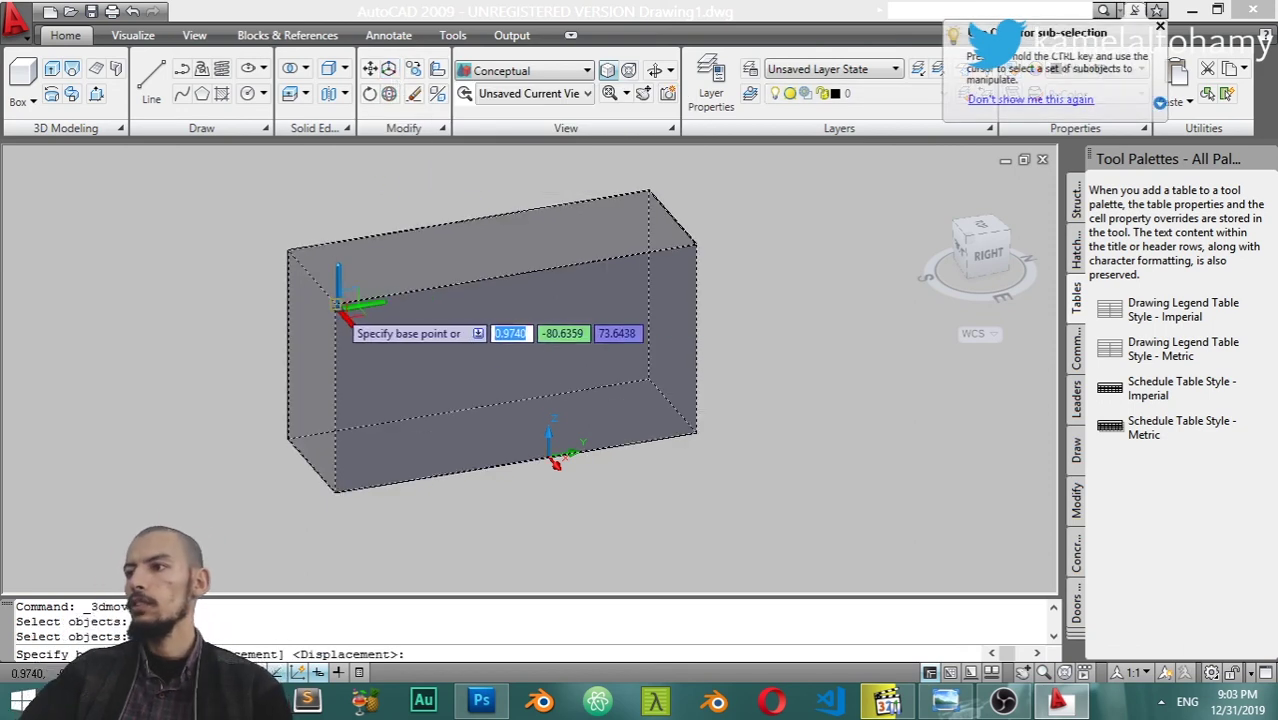
{"action": "left_click", "coordinate": [337, 304]}
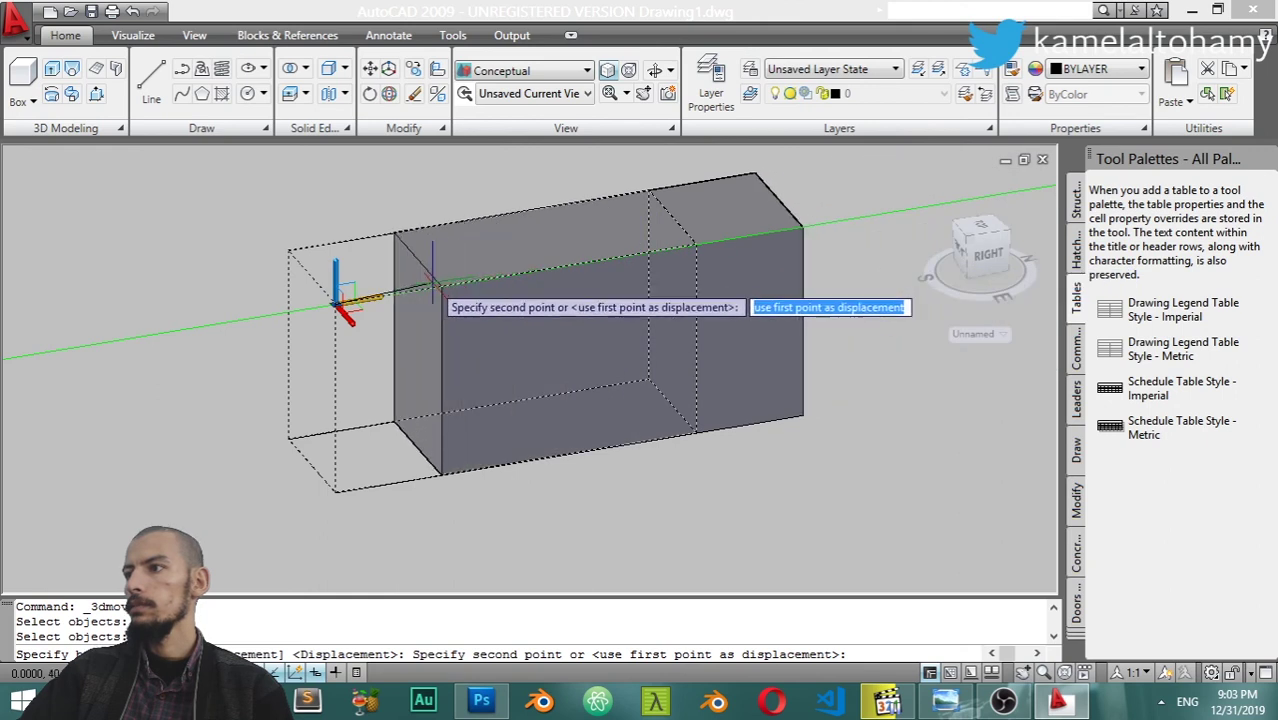
{"action": "left_click", "coordinate": [517, 275]}
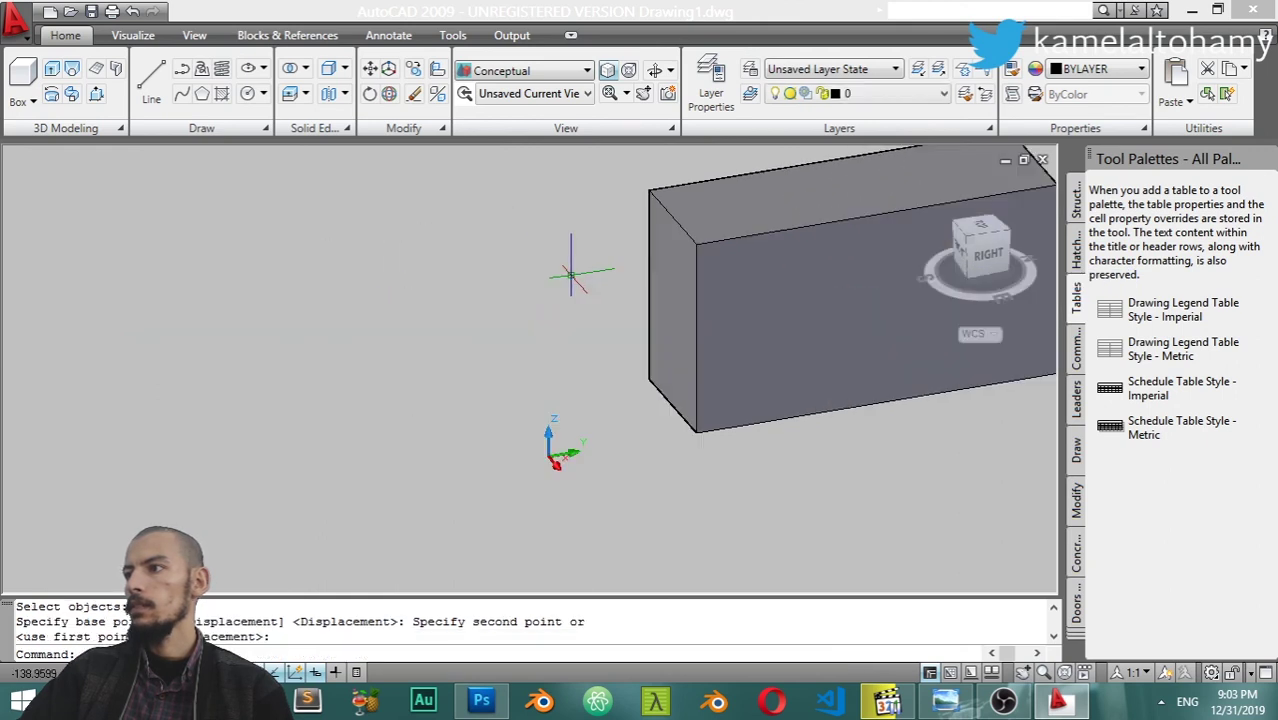
Move the box lower down from its top corner
{"action": "left_click", "coordinate": [701, 248]}
{"action": "key", "text": "Return"}
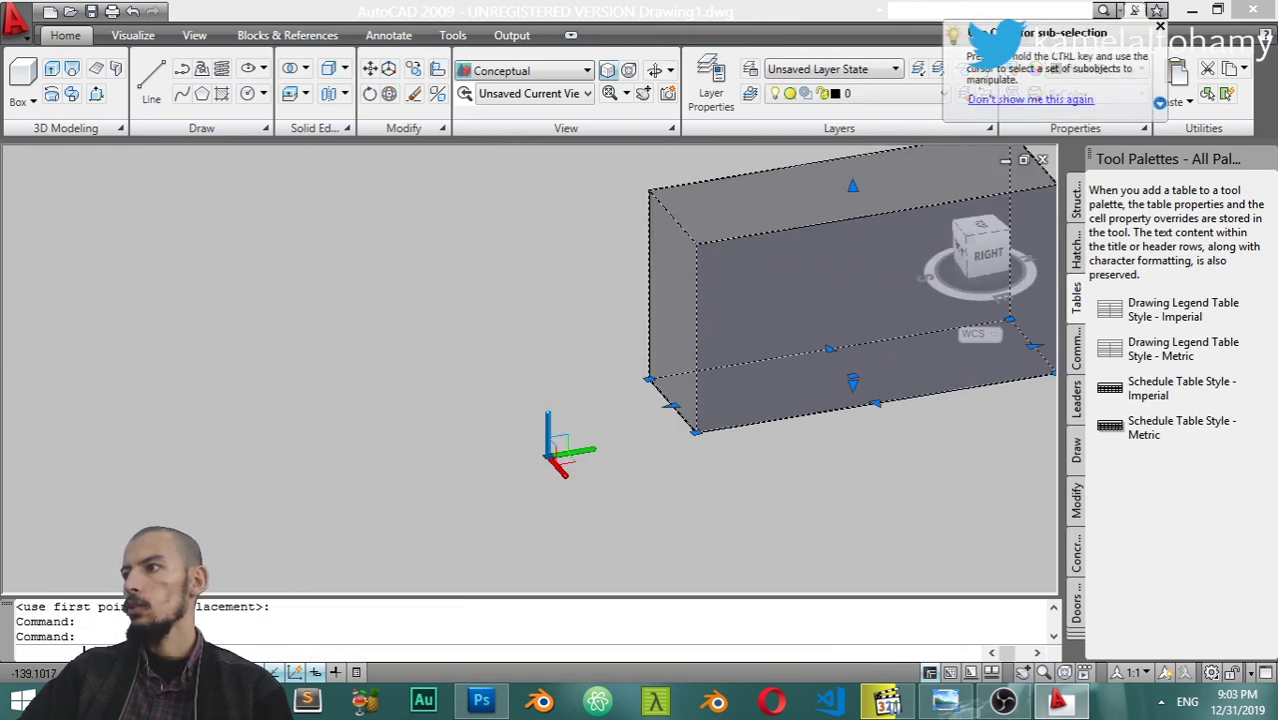
{"action": "left_click", "coordinate": [697, 242]}
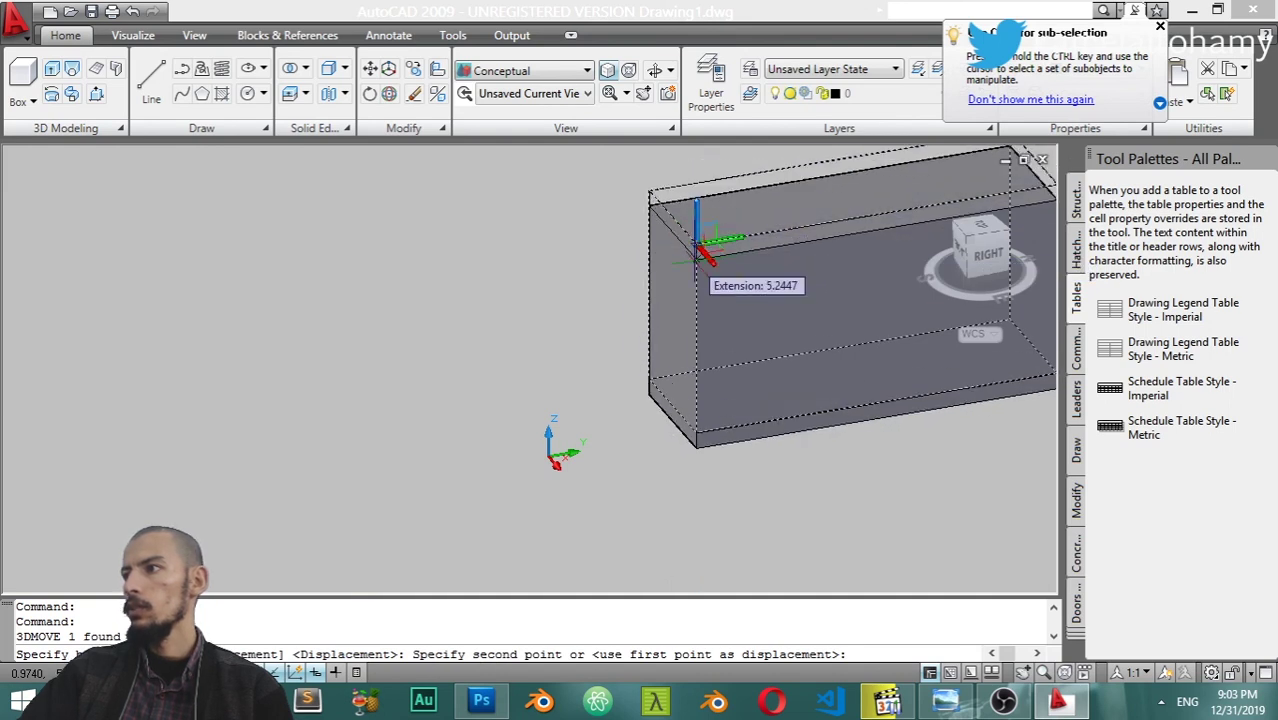
{"action": "left_click", "coordinate": [695, 330]}
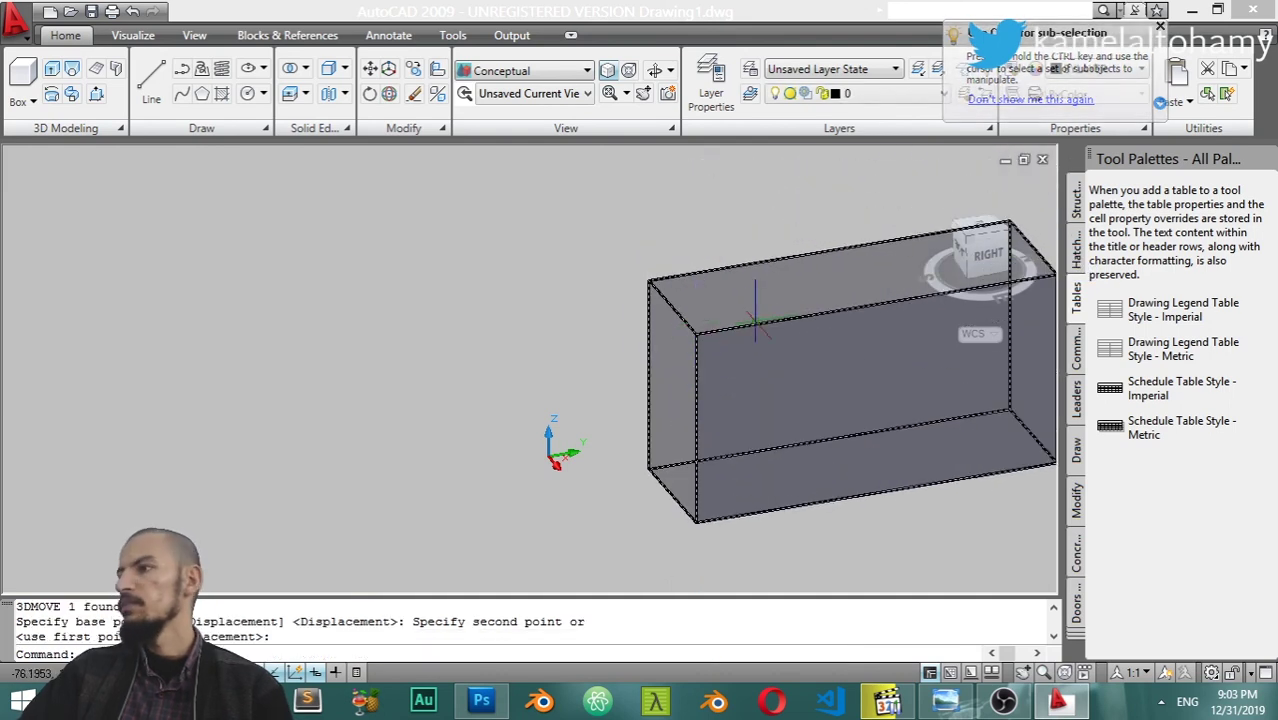
Move the box up and to the left, then recentre the view
{"action": "key", "text": "Return"}
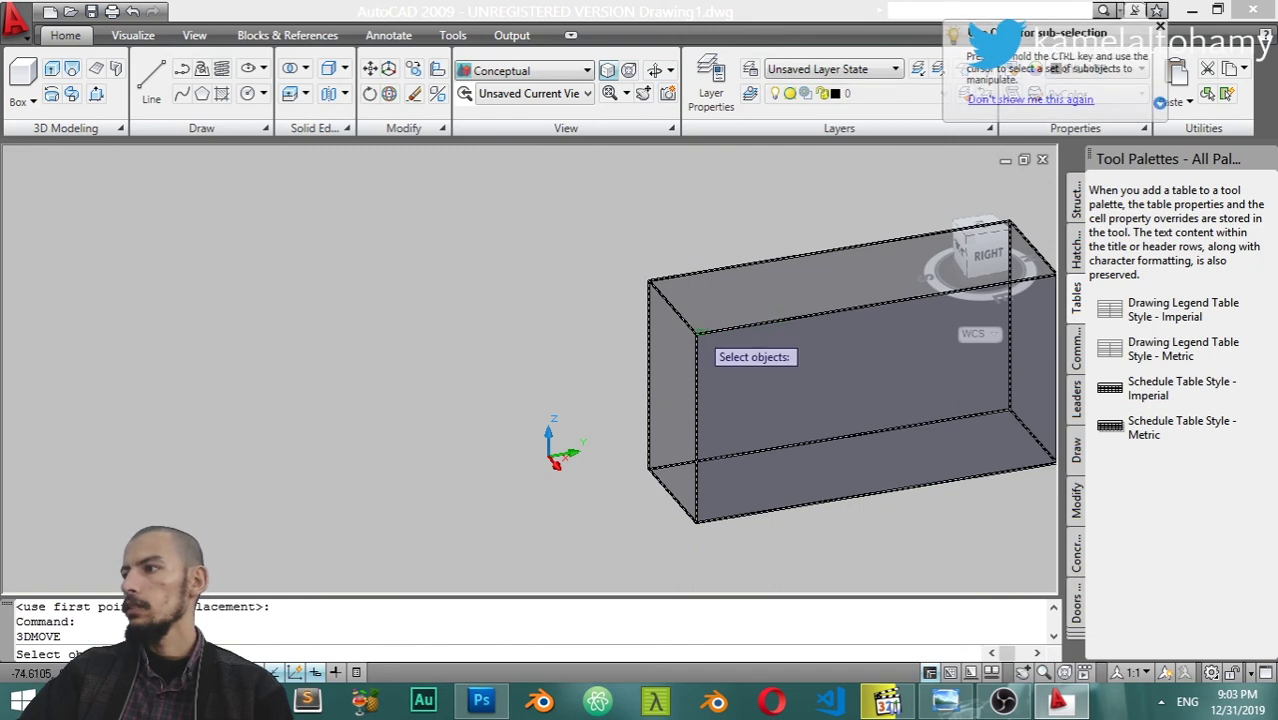
{"action": "left_click", "coordinate": [700, 335]}
{"action": "key", "text": "Return"}
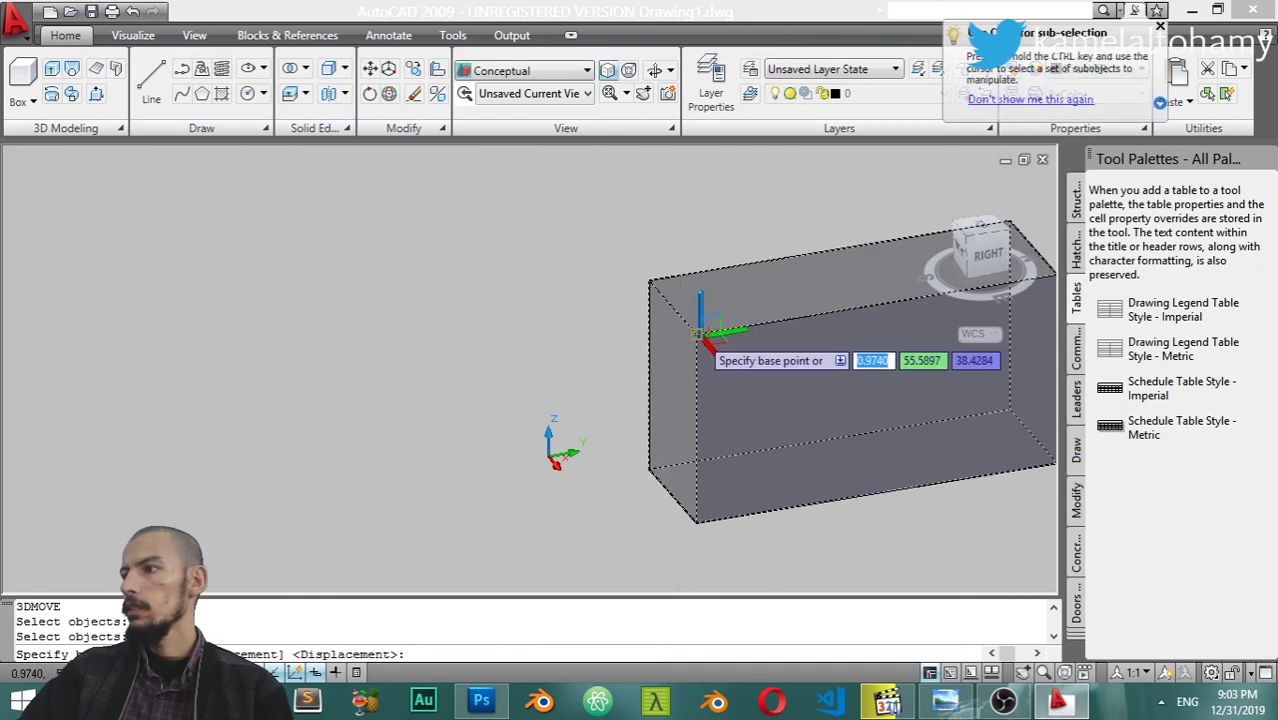
{"action": "left_click", "coordinate": [703, 334]}
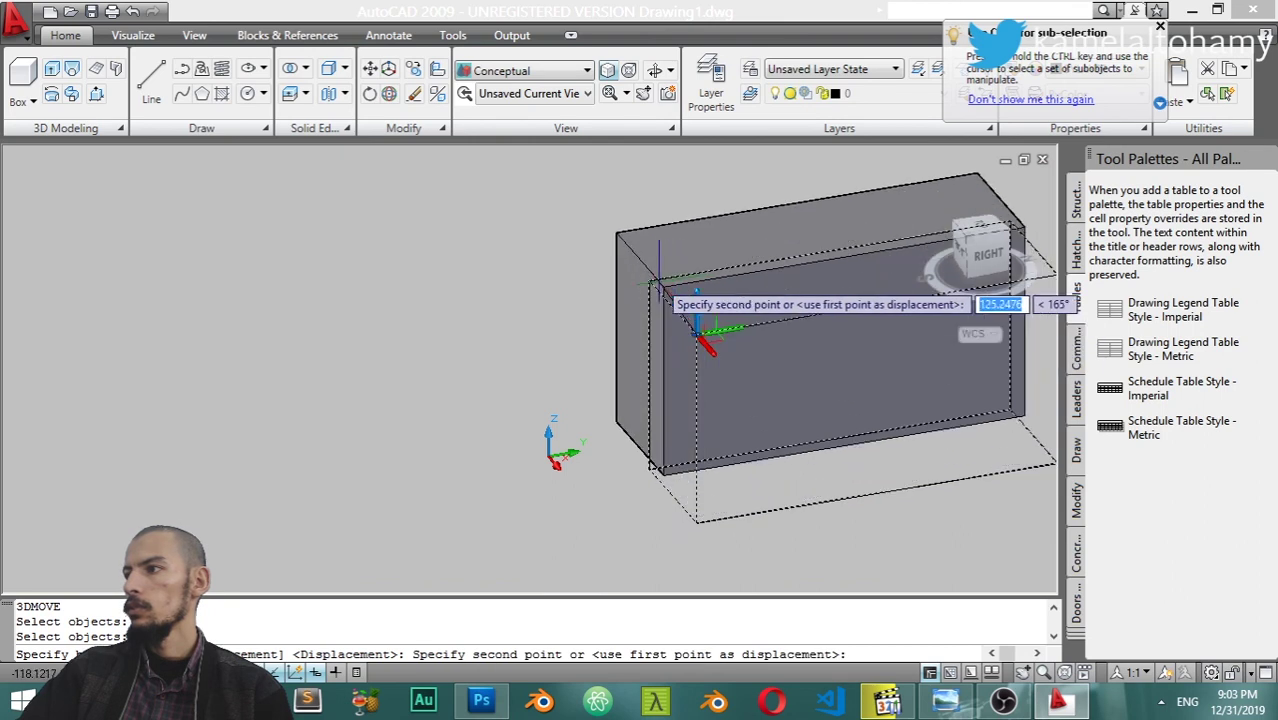
{"action": "left_click", "coordinate": [588, 226]}
{"action": "middle_click_drag", "start_coordinate": [687, 430], "coordinate": [504, 478]}
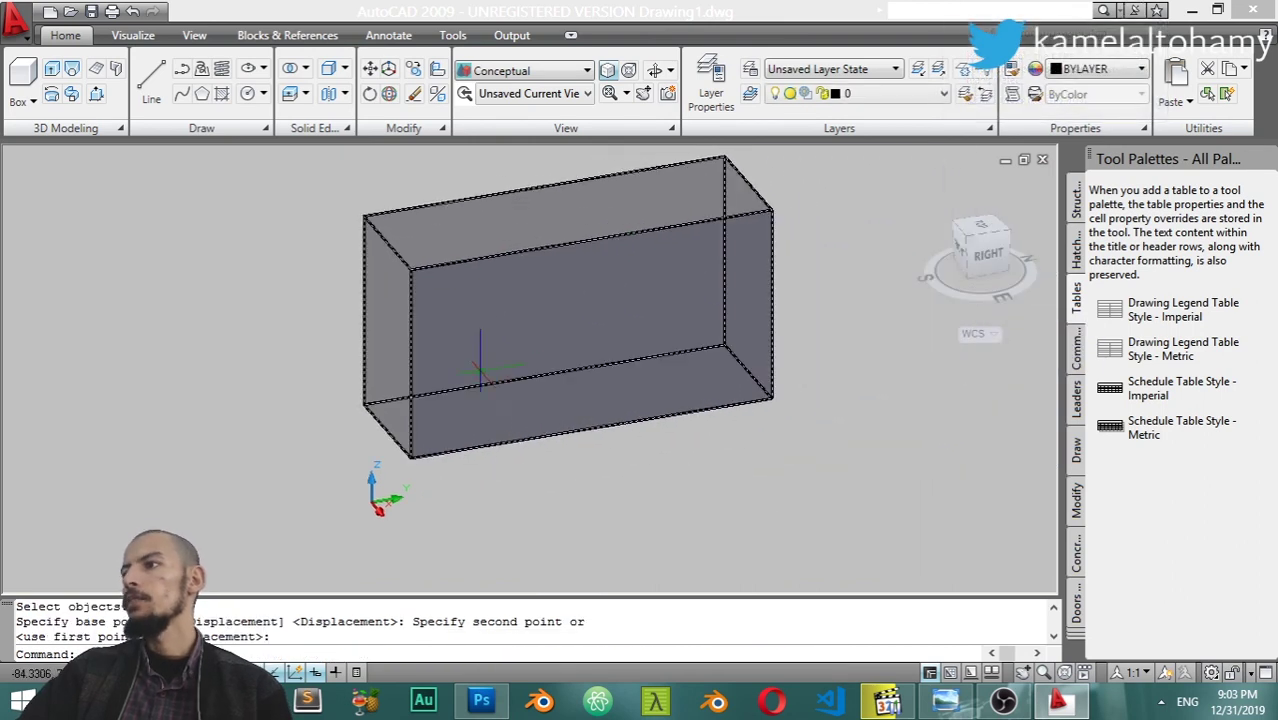
Rotate the box 45 degrees about its X axis with 3DROTATE from its top-left corner
{"action": "left_click", "coordinate": [389, 95]}
{"action": "left_click", "coordinate": [504, 230]}
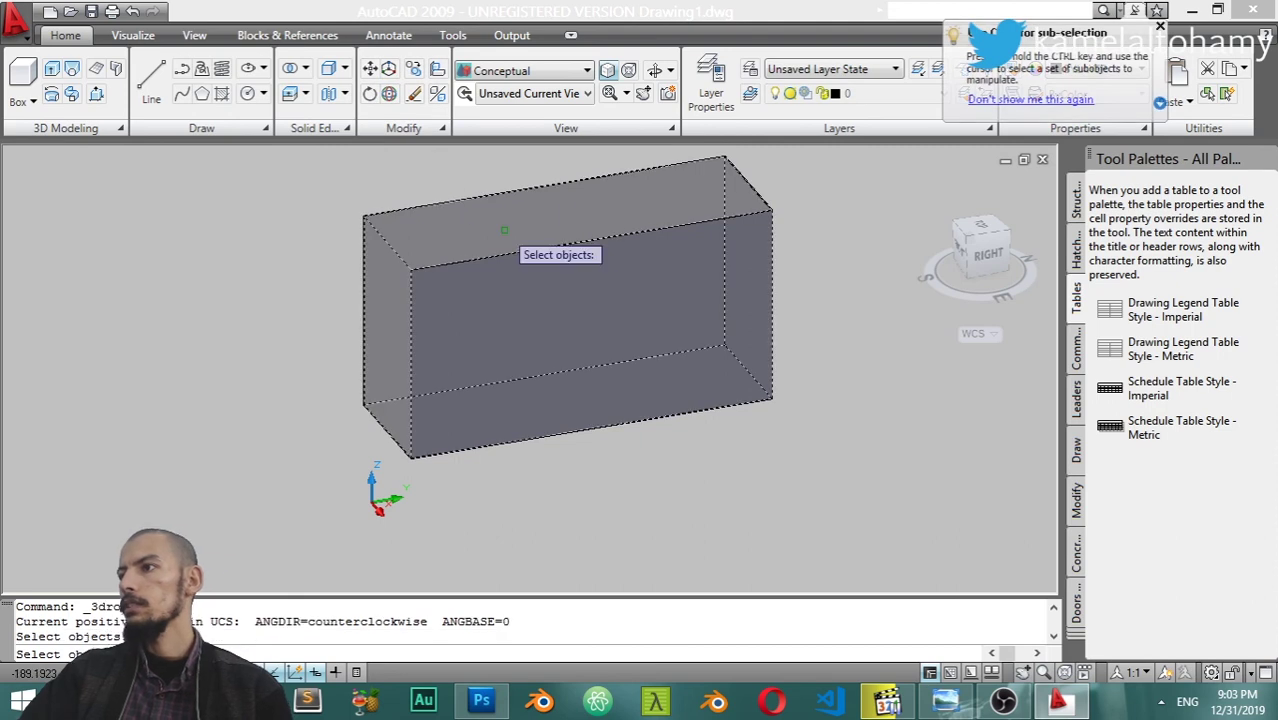
{"action": "key", "text": "Return"}
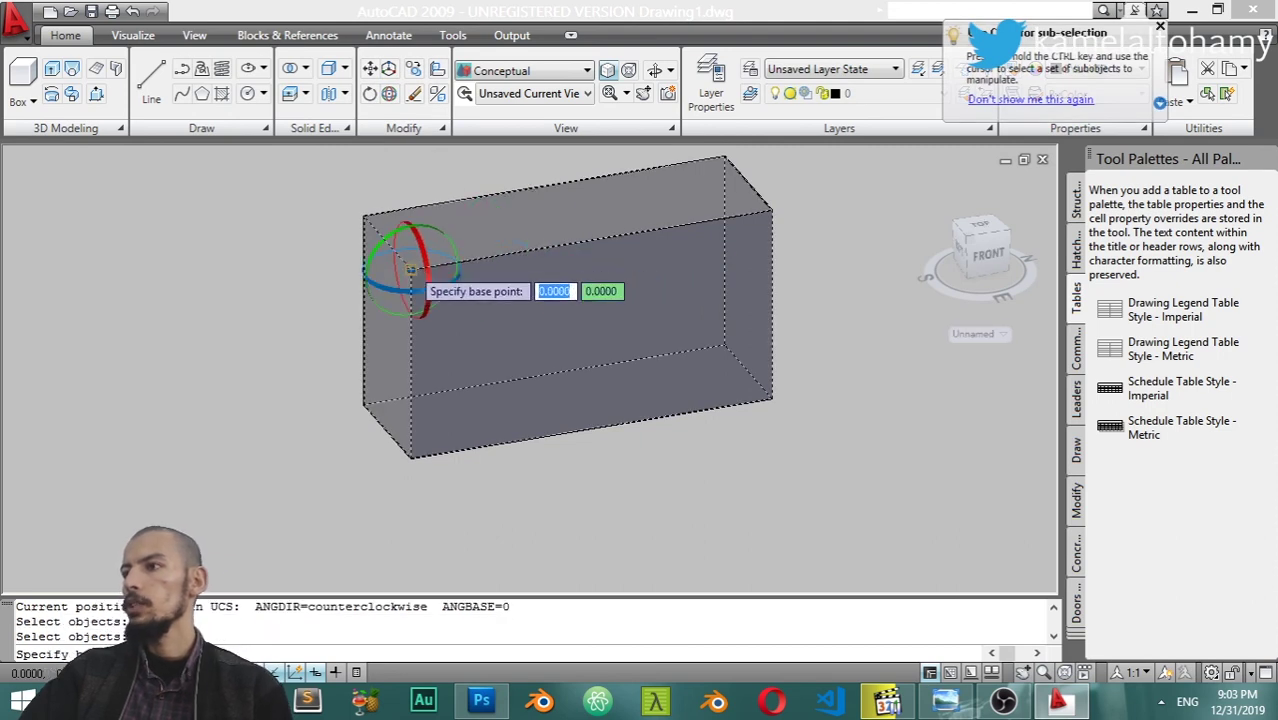
{"action": "left_click", "coordinate": [408, 266]}
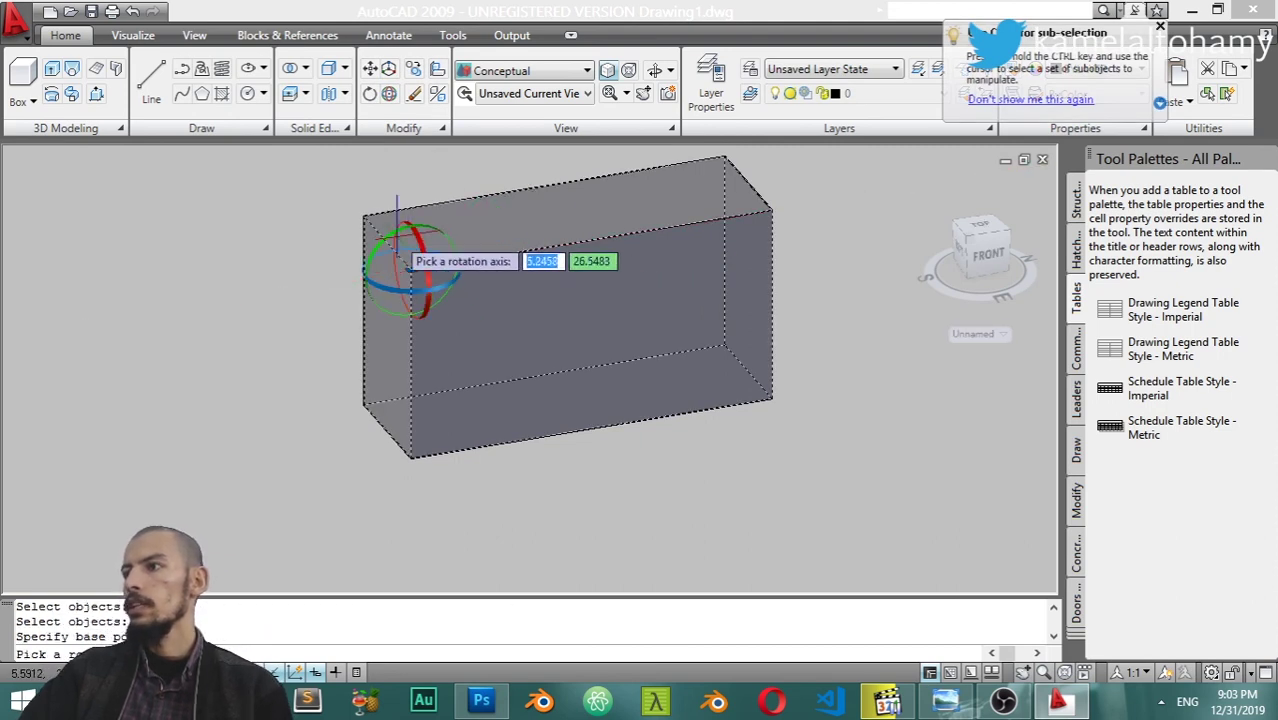
{"action": "scroll", "coordinate": [406, 258], "scroll_direction": "up", "scroll_amount": 3}
{"action": "scroll", "coordinate": [450, 285], "scroll_direction": "up", "scroll_amount": 2}
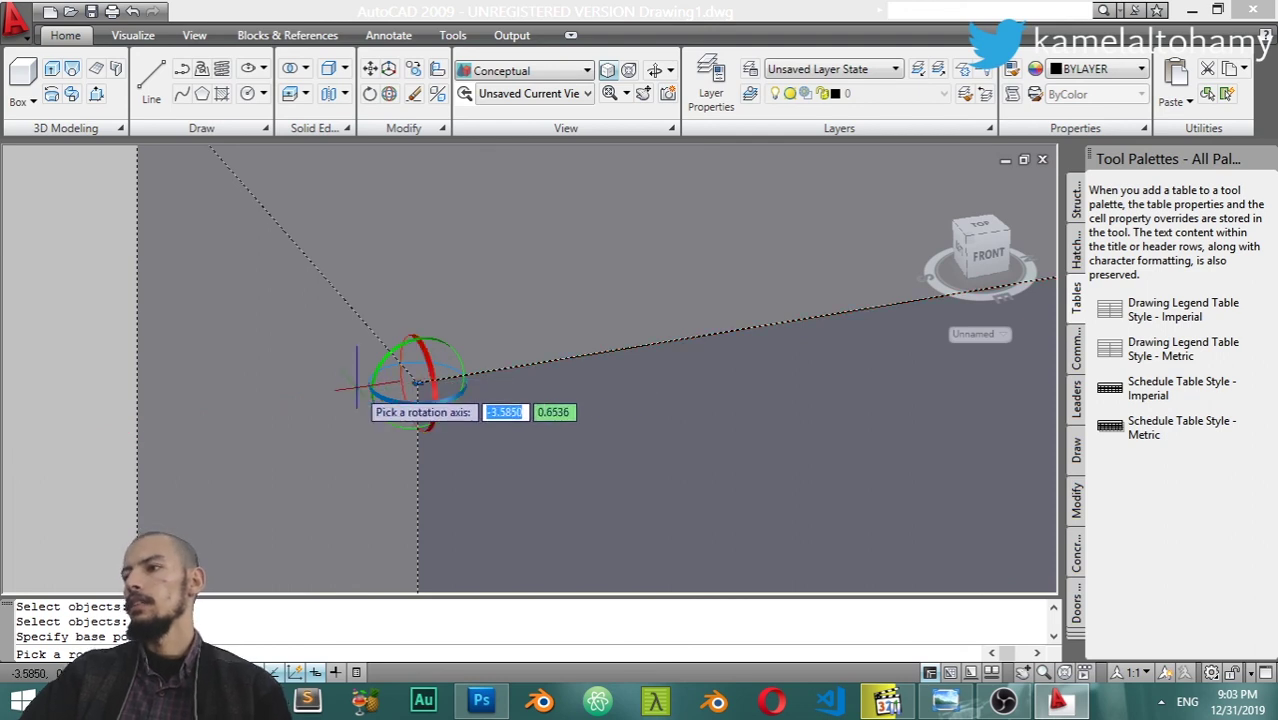
{"action": "left_click", "coordinate": [423, 375]}
{"action": "left_click", "coordinate": [420, 388]}
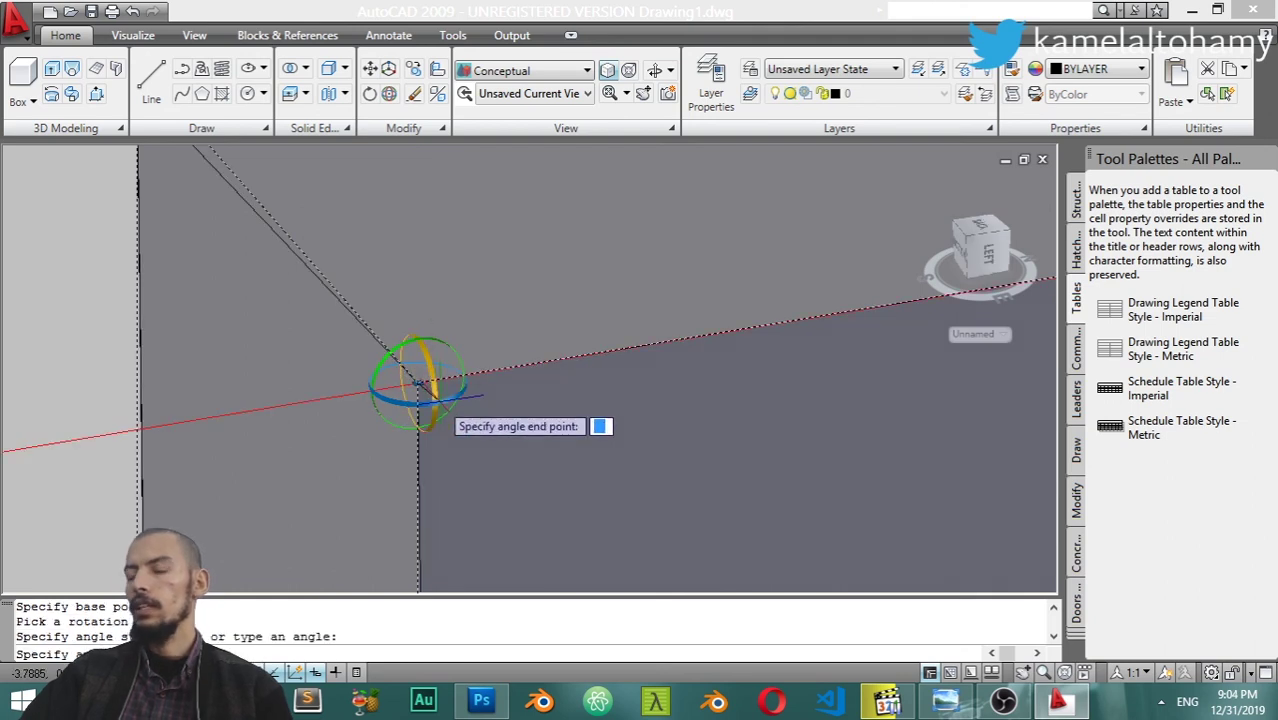
{"action": "type", "text": "45"}
{"action": "key", "text": "Return"}
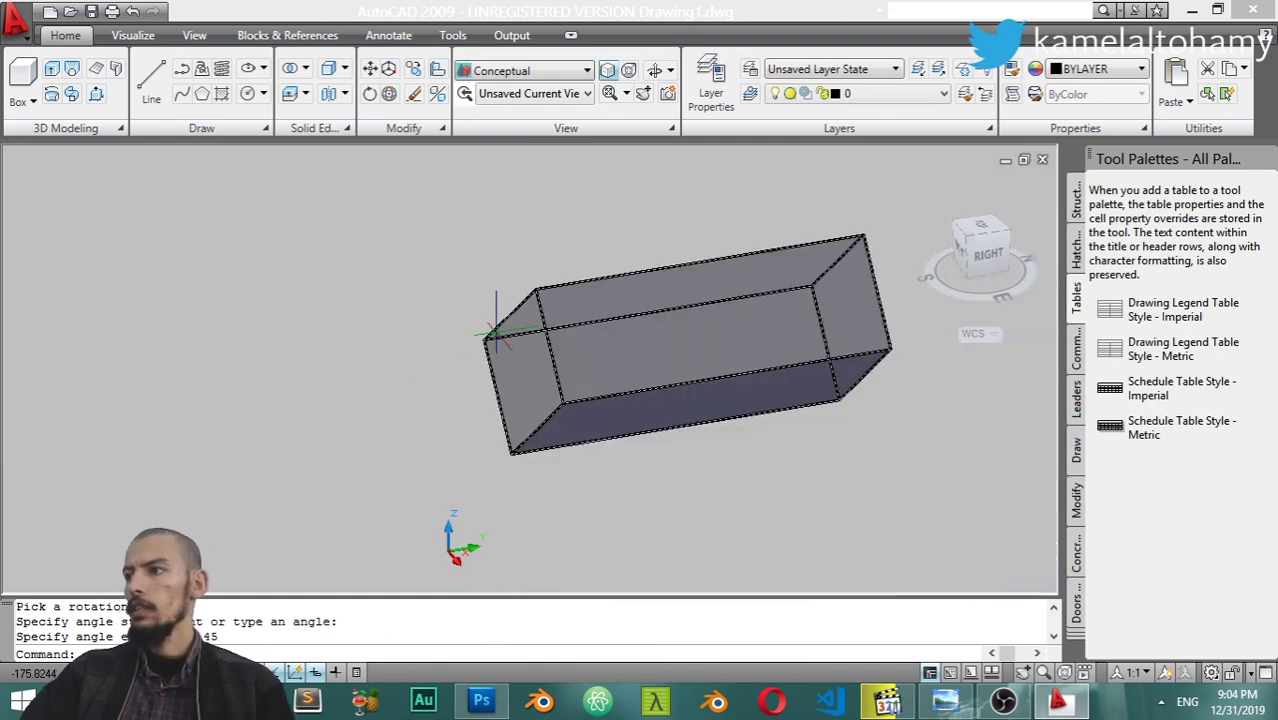
{"action": "scroll", "coordinate": [595, 270], "scroll_direction": "up", "scroll_amount": 2}
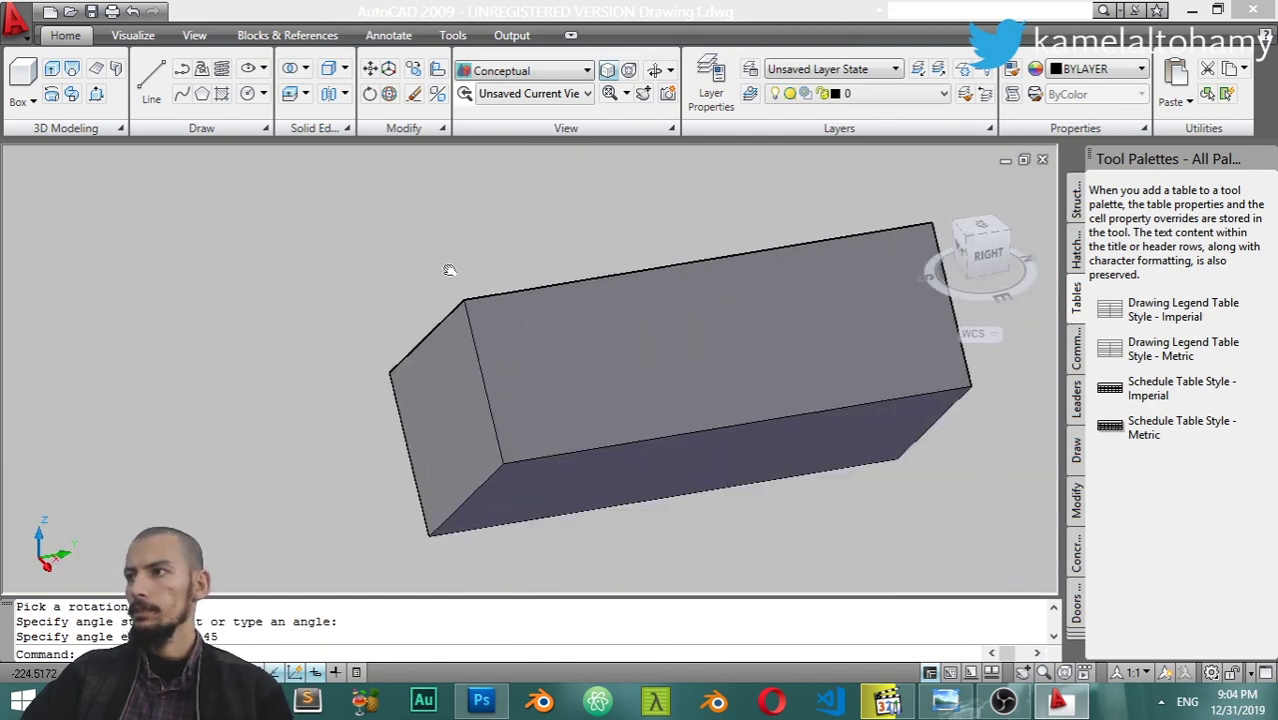
{"action": "middle_click_drag", "start_coordinate": [447, 271], "coordinate": [390, 165]}
{"action": "left_click", "coordinate": [446, 131]}
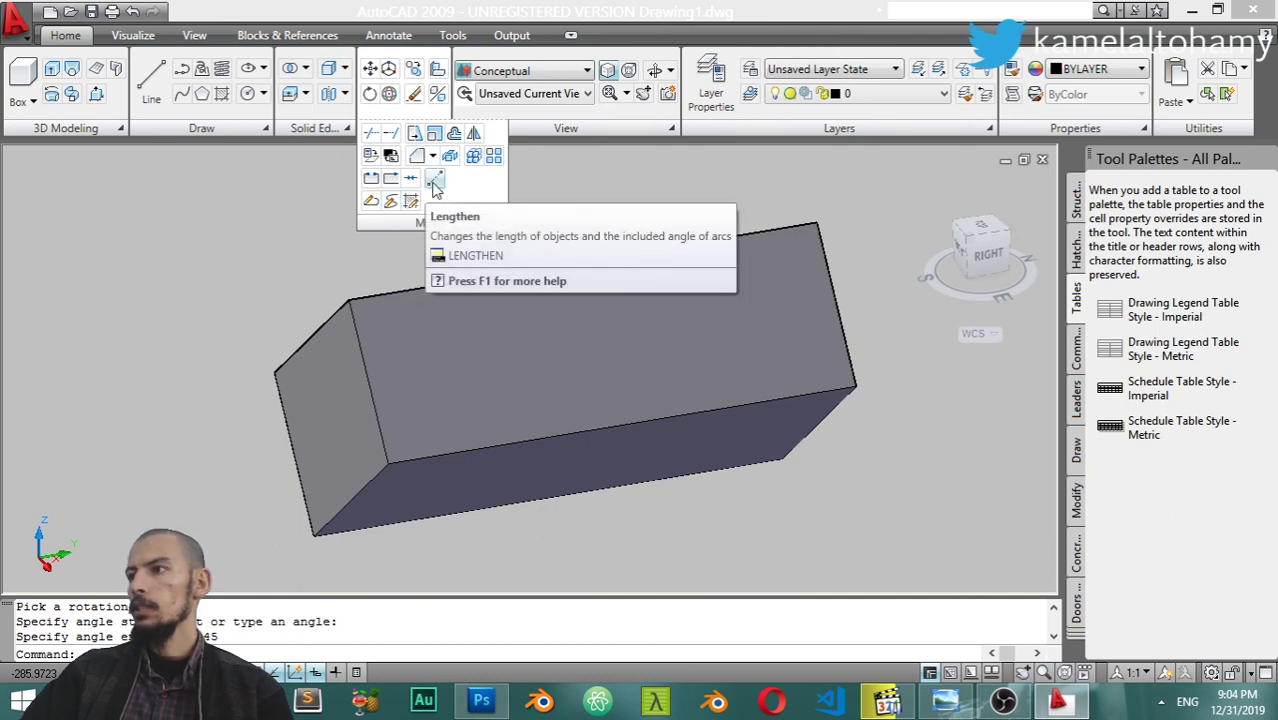
Switch to the AutoCAD Classic workspace and view the drawing from the top
{"action": "left_click", "coordinate": [1226, 677]}
{"action": "left_click", "coordinate": [1103, 587]}
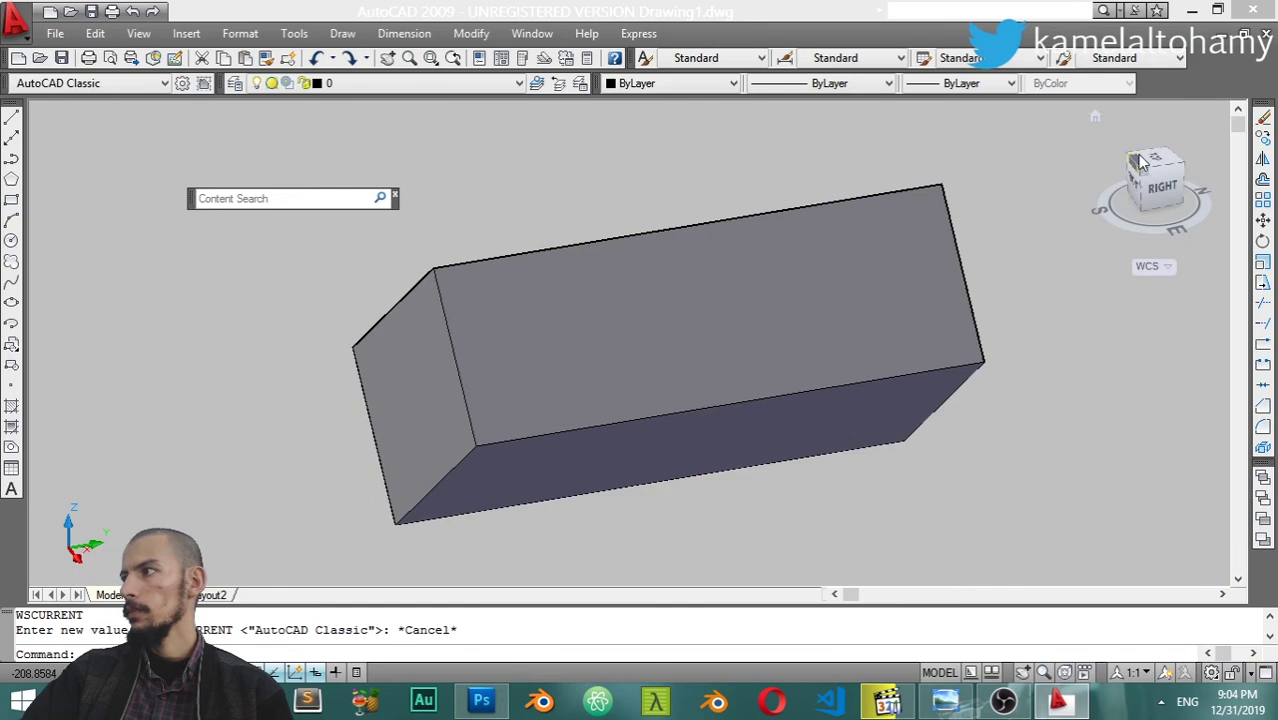
{"action": "left_click", "coordinate": [1138, 168]}
{"action": "type", "text": "rec"}
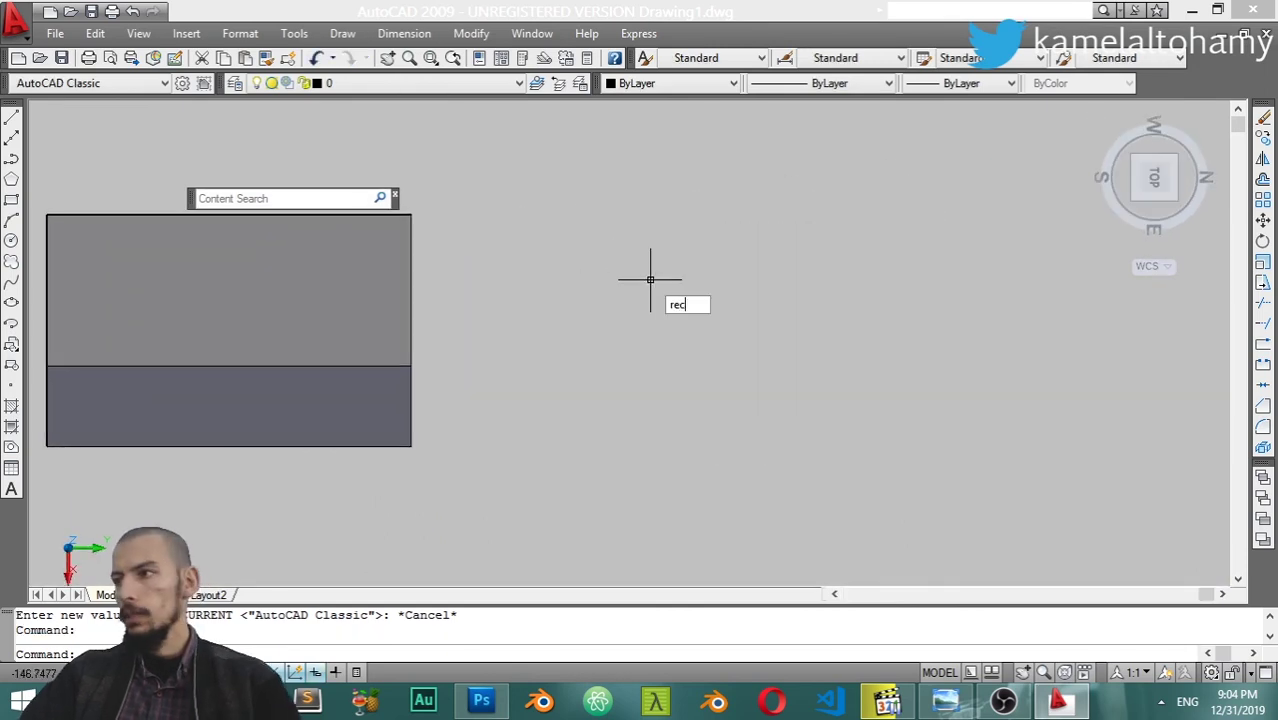
Draw a square rectangle beside the box and start the HATCH command
{"action": "key", "text": "Return"}
{"action": "left_click", "coordinate": [806, 210]}
{"action": "left_click", "coordinate": [562, 456]}
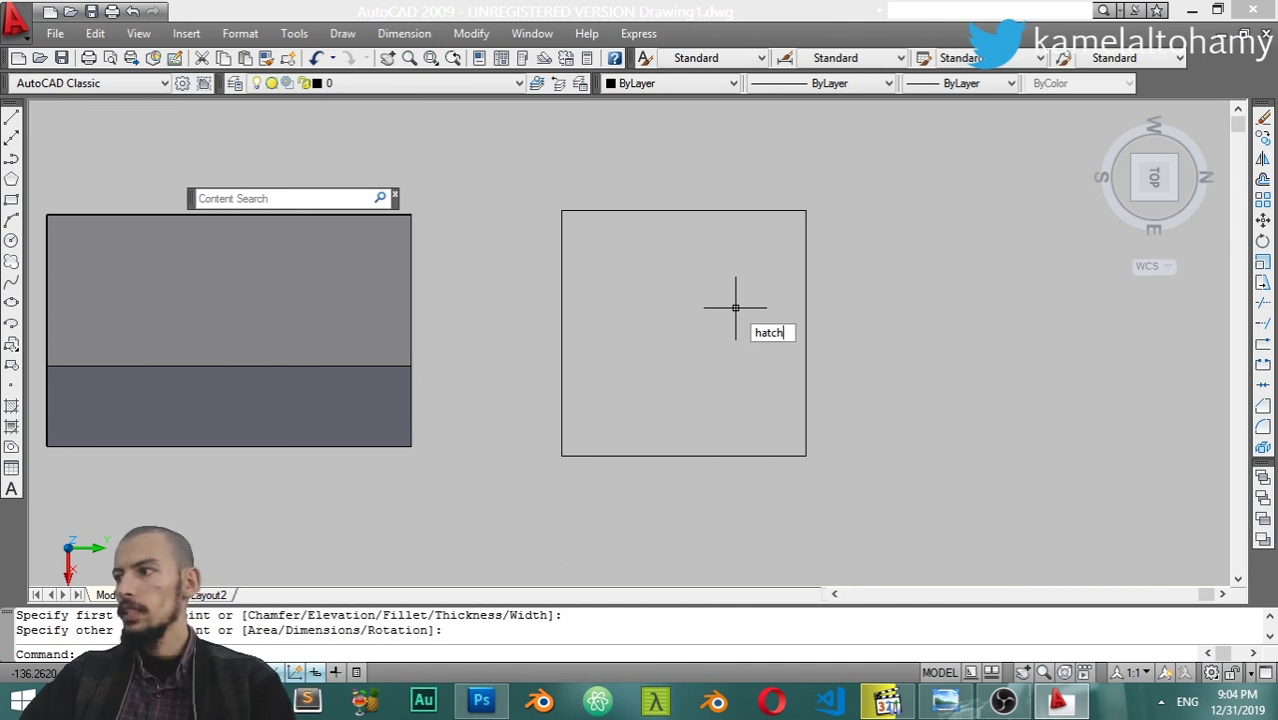
{"action": "key", "text": "Return"}
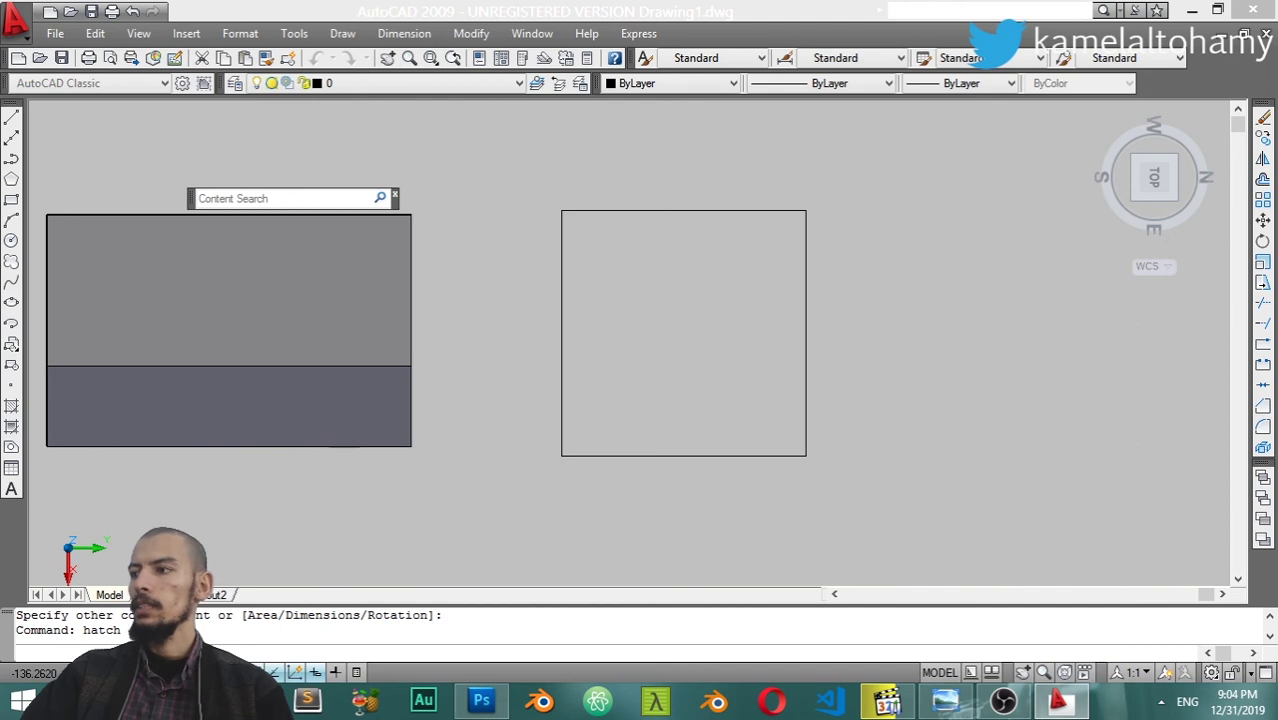
Pick inside the square as the hatch boundary, choose the ANSI37 pattern, and preview it
{"action": "left_click", "coordinate": [730, 140]}
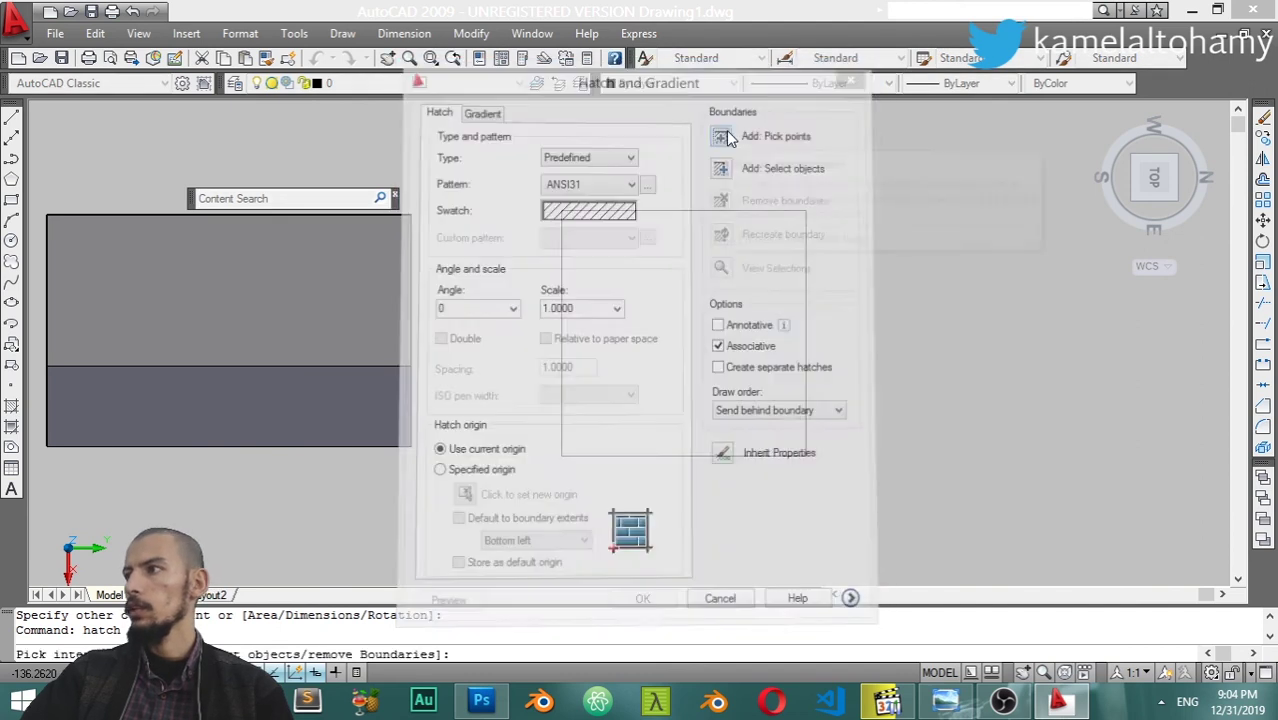
{"action": "left_click", "coordinate": [665, 300]}
{"action": "key", "text": "Return"}
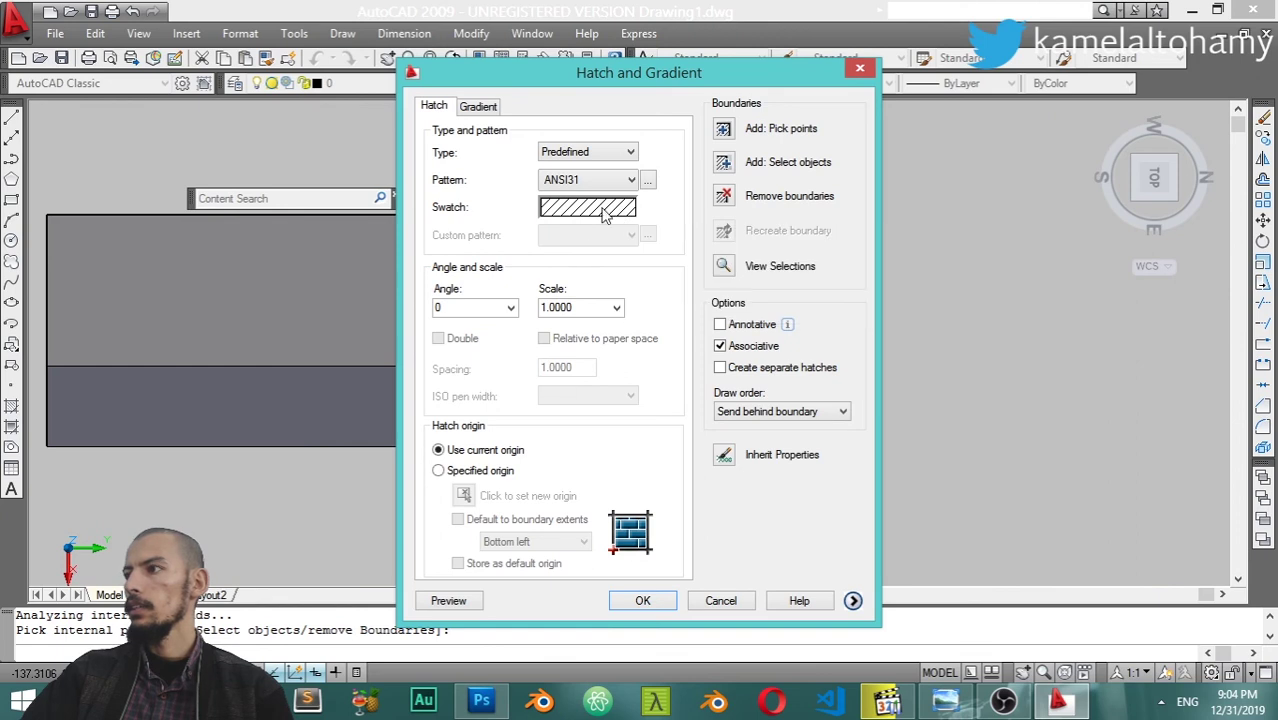
{"action": "left_click", "coordinate": [628, 180]}
{"action": "left_click", "coordinate": [590, 295]}
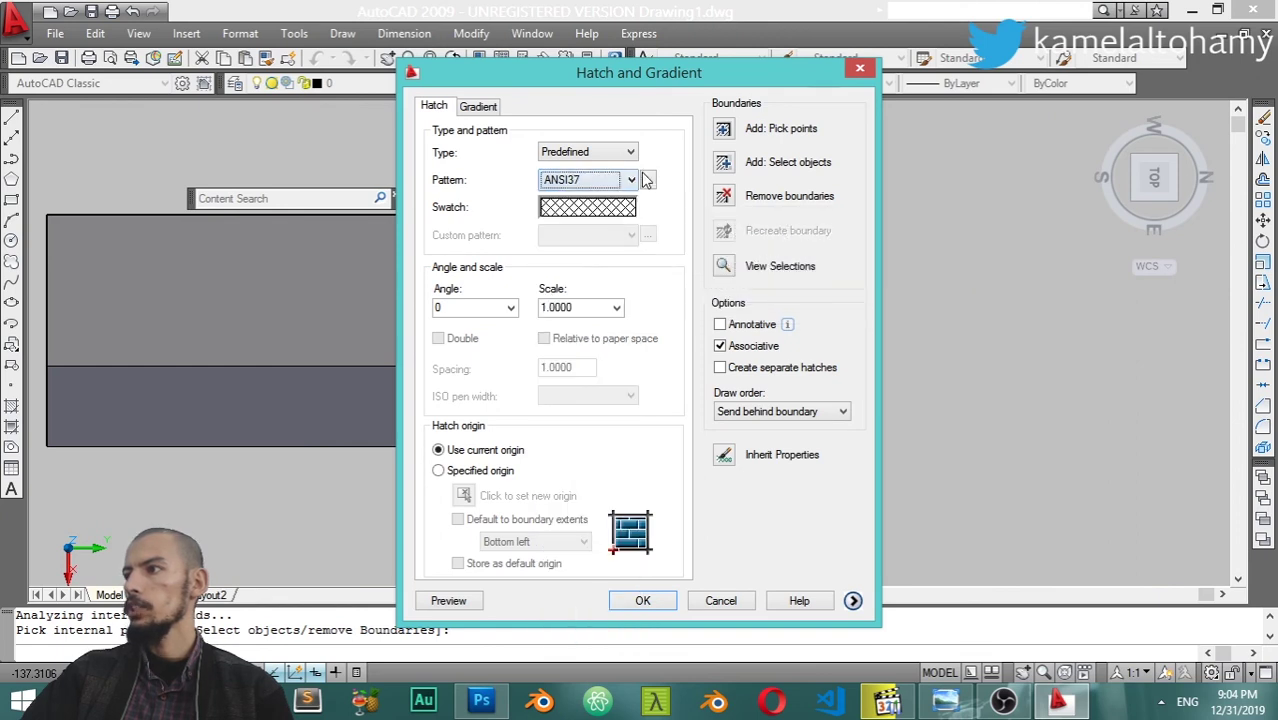
{"action": "left_click", "coordinate": [448, 601]}
{"action": "scroll", "coordinate": [770, 271], "scroll_direction": "up", "scroll_amount": 5}
{"action": "scroll", "coordinate": [770, 271], "scroll_direction": "down", "scroll_amount": 1}
{"action": "scroll", "coordinate": [676, 320], "scroll_direction": "down", "scroll_amount": 2}
{"action": "scroll", "coordinate": [680, 320], "scroll_direction": "down", "scroll_amount": 2}
{"action": "scroll", "coordinate": [680, 320], "scroll_direction": "down", "scroll_amount": 3}
{"action": "scroll", "coordinate": [678, 314], "scroll_direction": "down", "scroll_amount": 1}
{"action": "scroll", "coordinate": [685, 311], "scroll_direction": "up", "scroll_amount": 3}
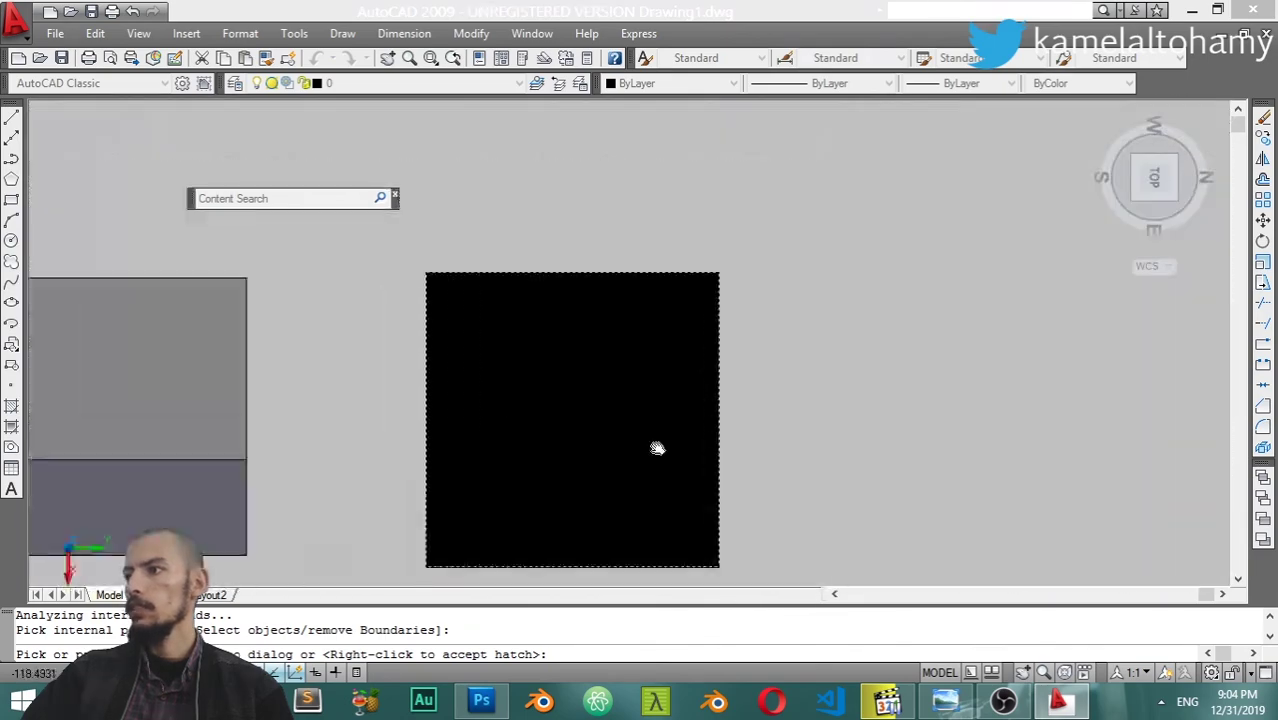
{"action": "middle_click_drag", "start_coordinate": [657, 448], "coordinate": [614, 364]}
Preview scales 10 and 22, then apply the ANSI37 hatch at scale 22
{"action": "key", "text": "Escape"}
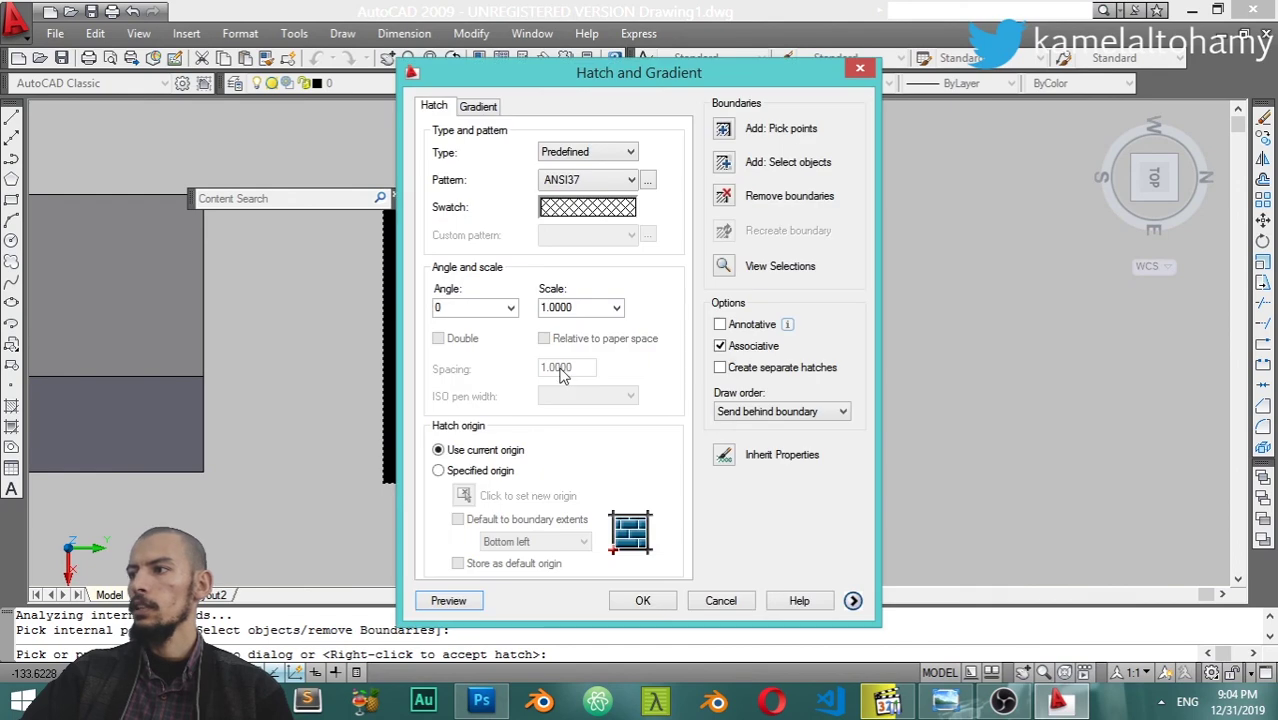
{"action": "type", "text": "10"}
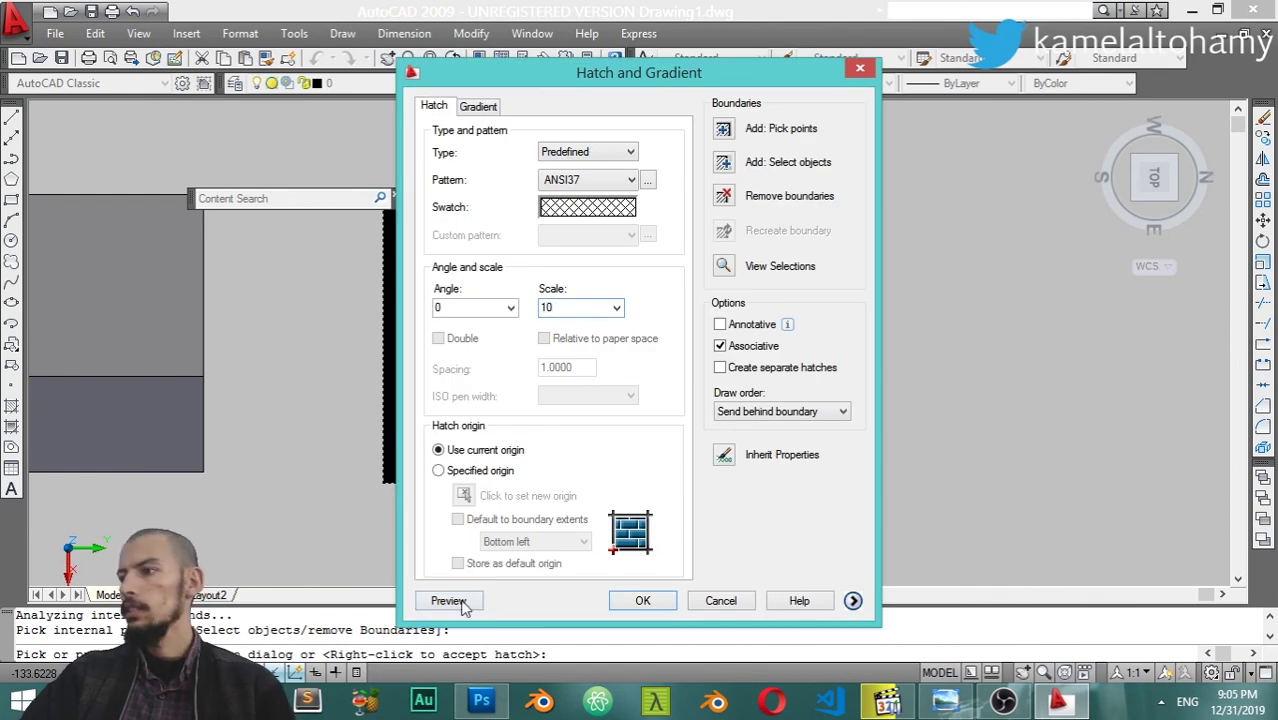
{"action": "left_click", "coordinate": [449, 601]}
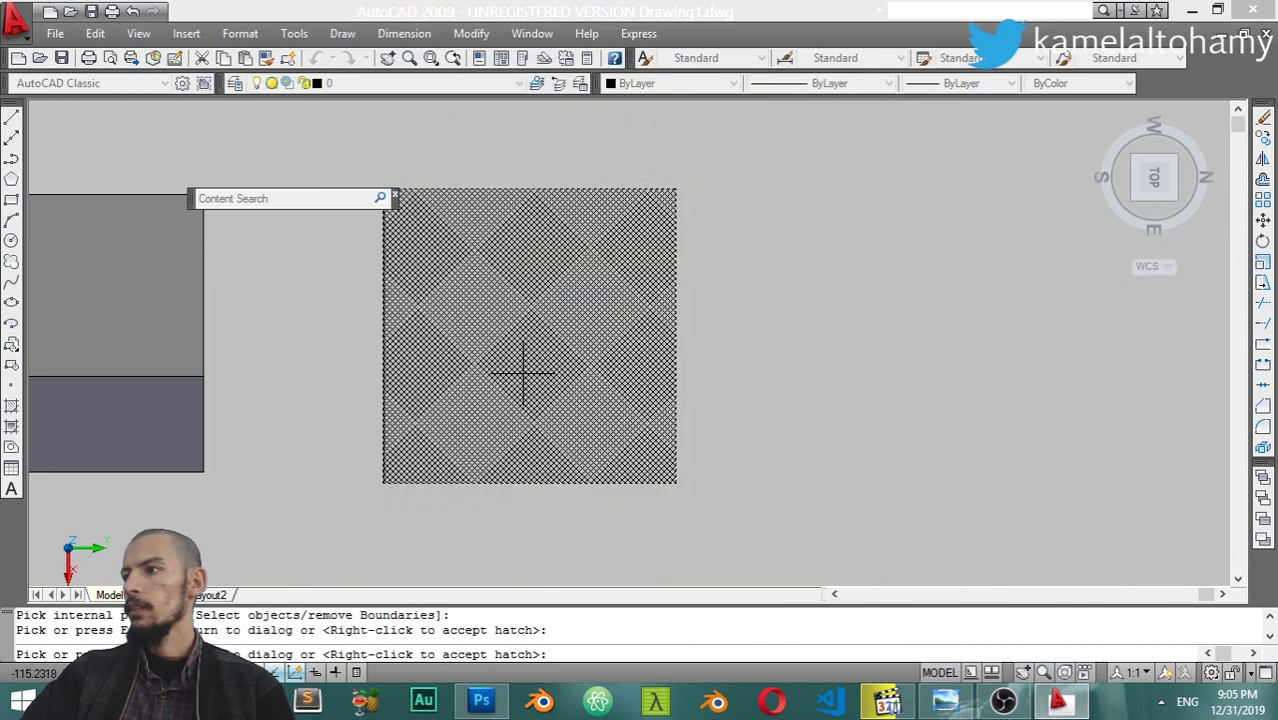
{"action": "key", "text": "Escape"}
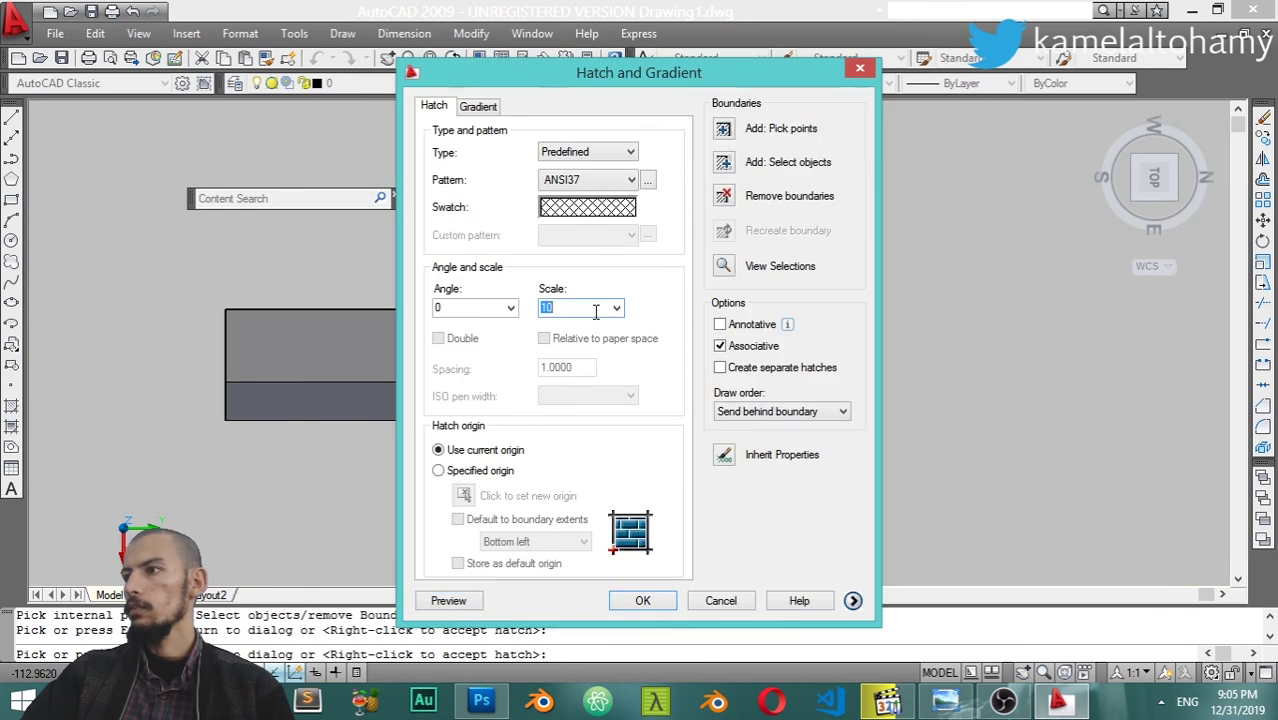
{"action": "left_click", "coordinate": [449, 601]}
{"action": "scroll", "coordinate": [508, 379], "scroll_direction": "up", "scroll_amount": 5}
{"action": "scroll", "coordinate": [581, 365], "scroll_direction": "down", "scroll_amount": 1}
{"action": "middle_click_drag", "start_coordinate": [581, 365], "coordinate": [498, 386]}
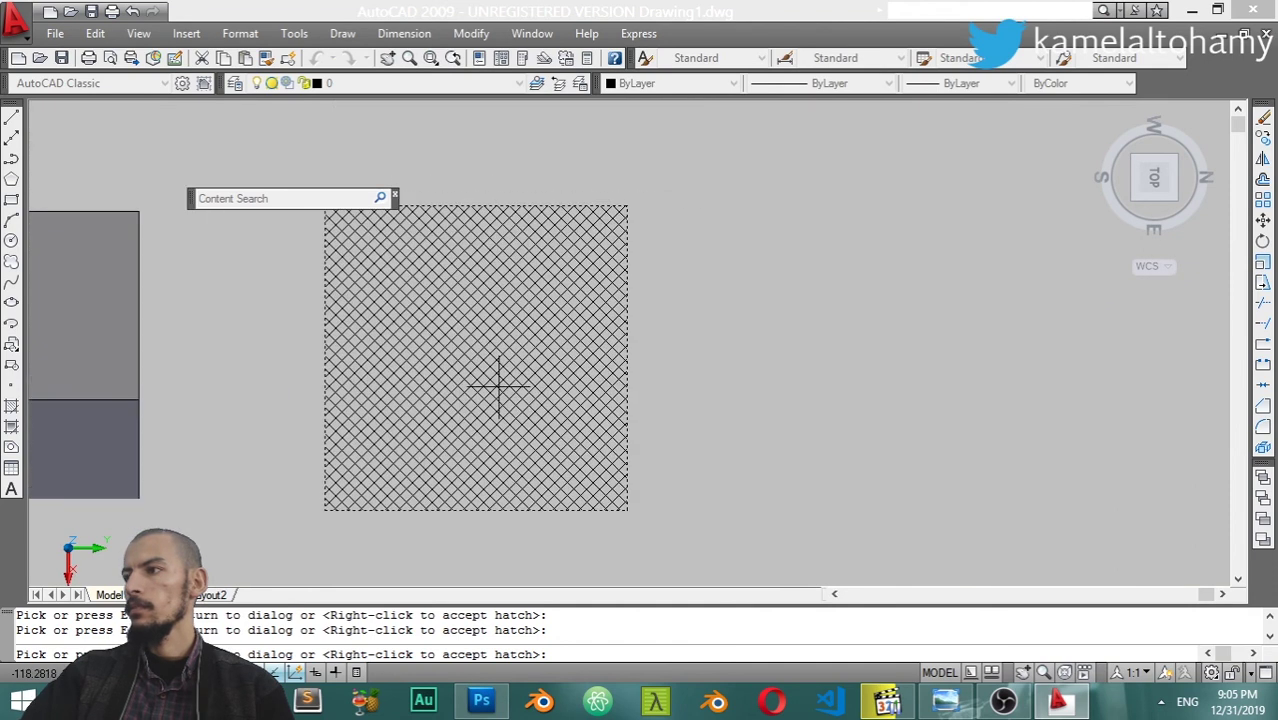
{"action": "key", "text": "Escape"}
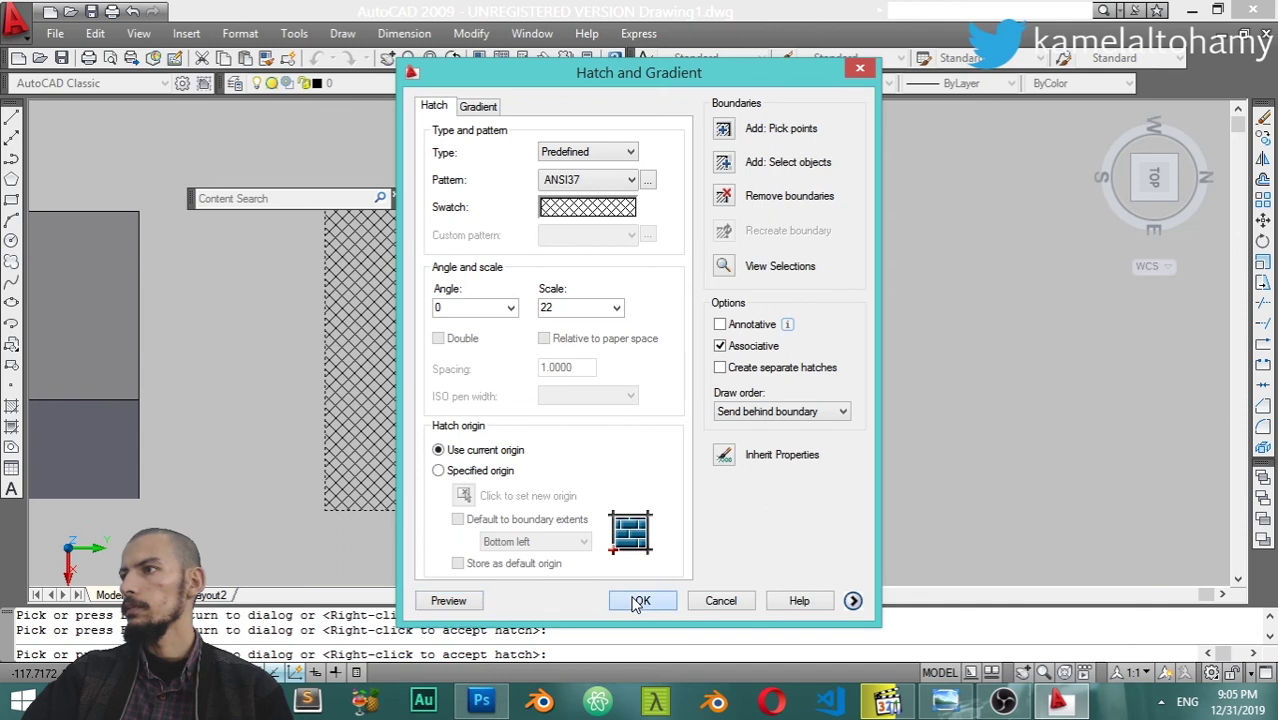
{"action": "left_click", "coordinate": [637, 601]}
{"action": "scroll", "coordinate": [513, 298], "scroll_direction": "down", "scroll_amount": 2}
{"action": "scroll", "coordinate": [500, 320], "scroll_direction": "up", "scroll_amount": 3}
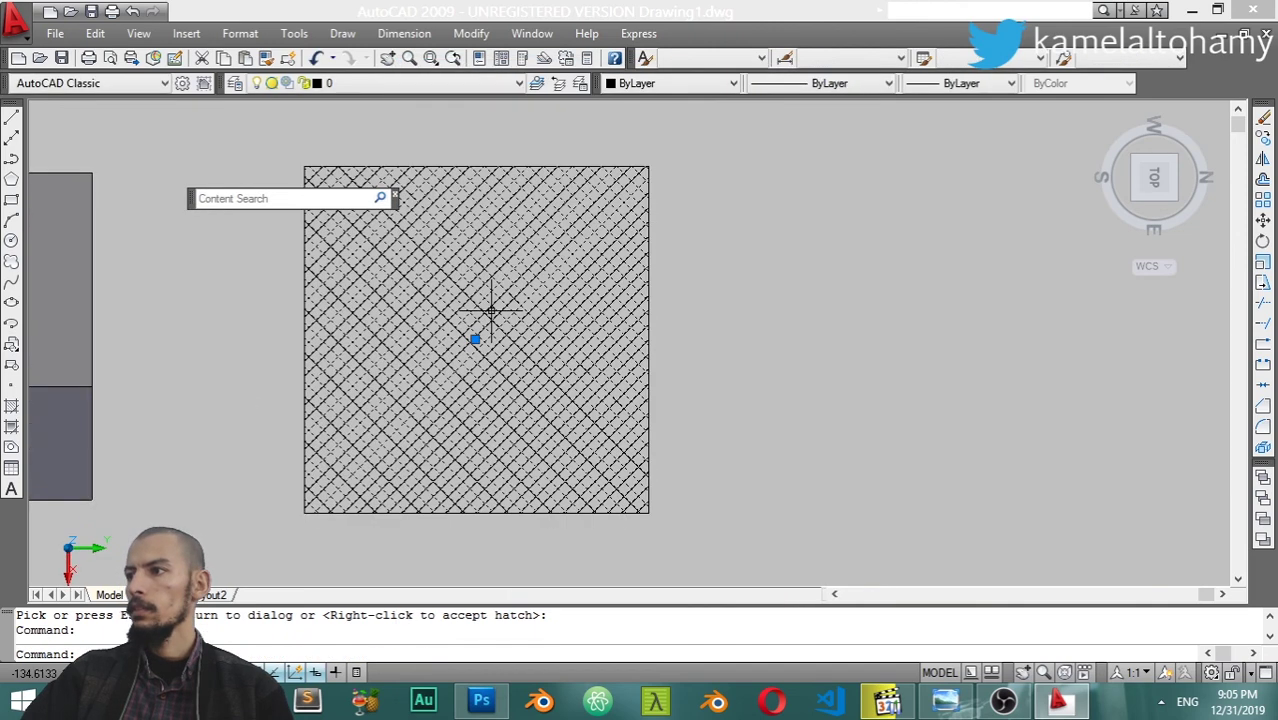
{"action": "mouse_move", "coordinate": [1155, 178]}
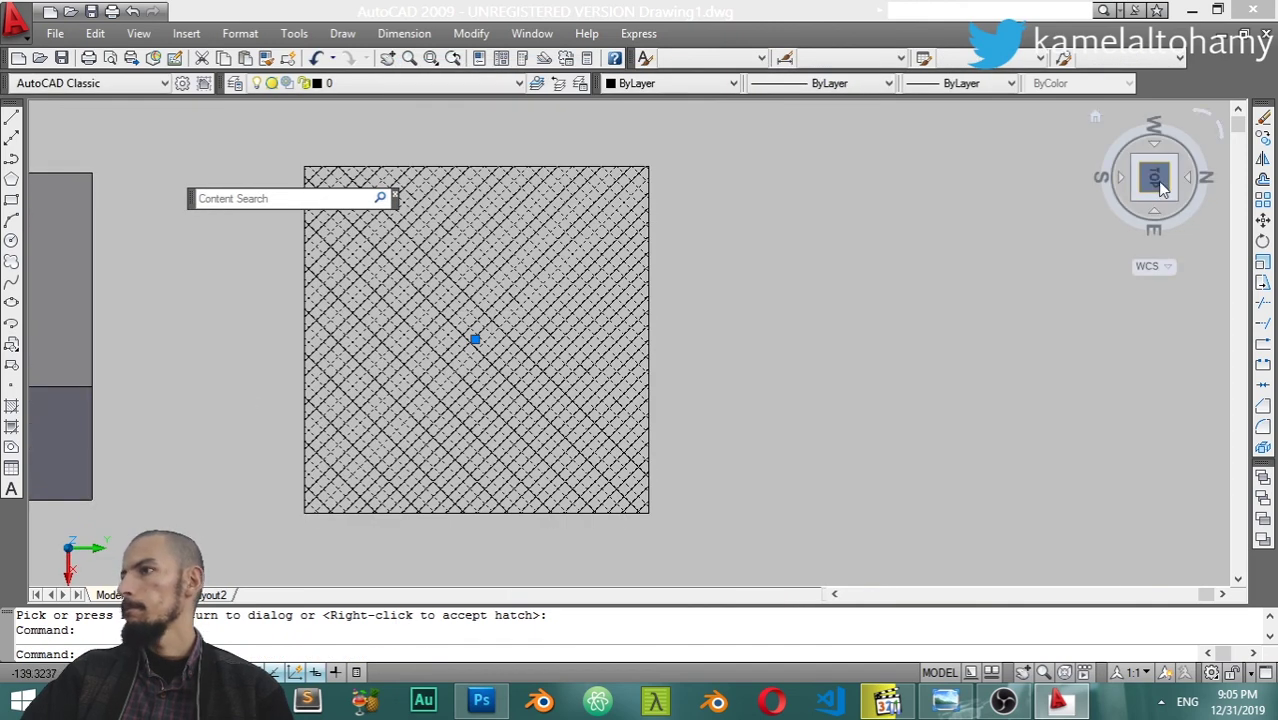
Switch to the 3D Modeling workspace and orbit to a 3D view
{"action": "left_click", "coordinate": [1212, 673]}
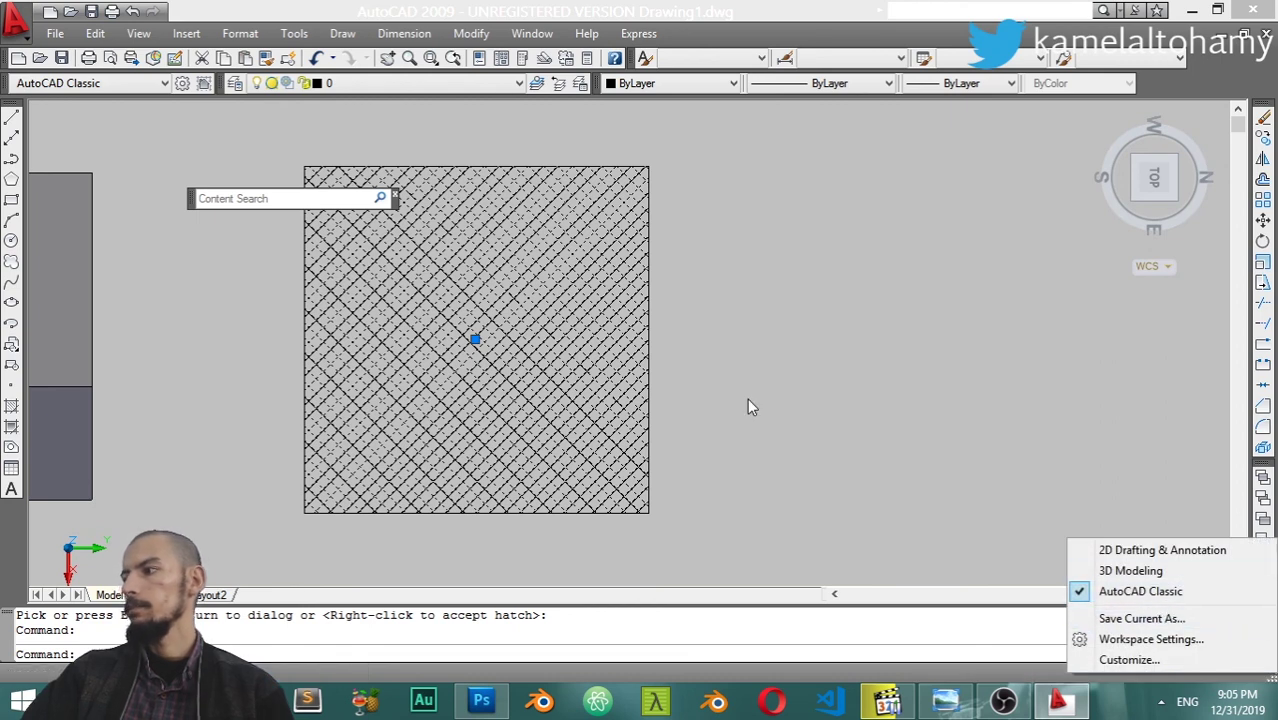
{"action": "left_click", "coordinate": [1128, 570]}
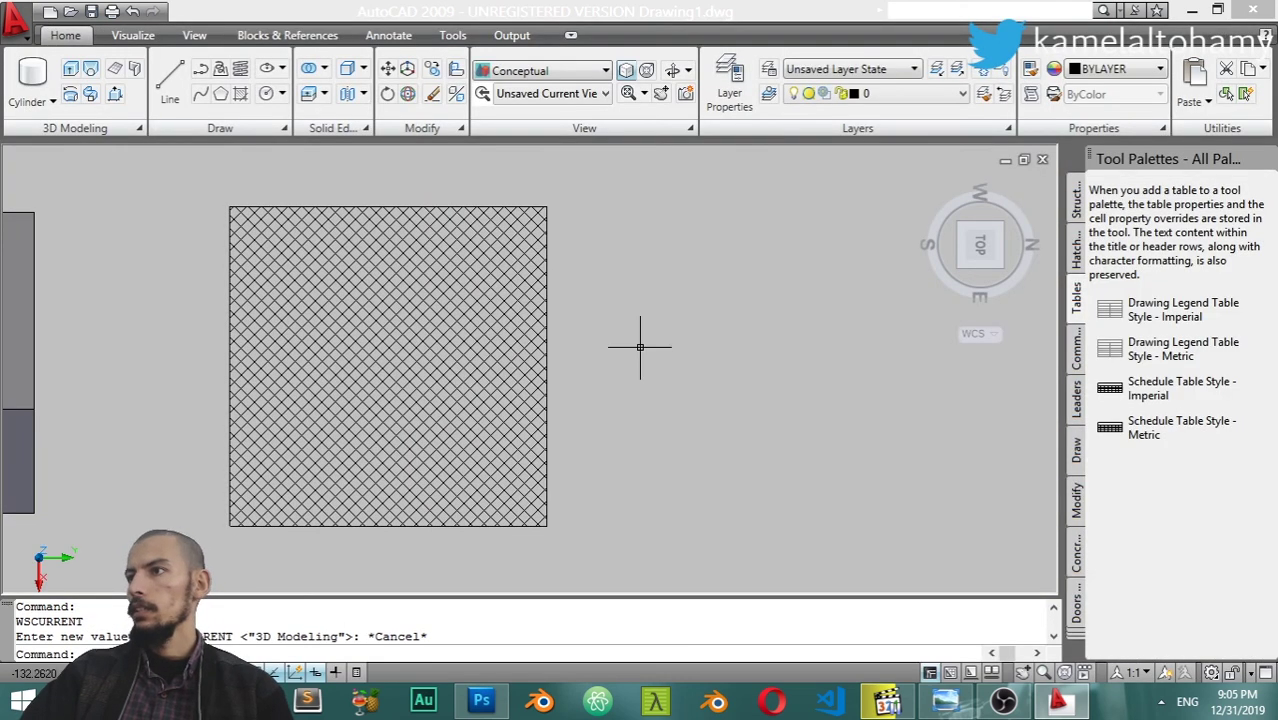
{"action": "mouse_move", "coordinate": [980, 245]}
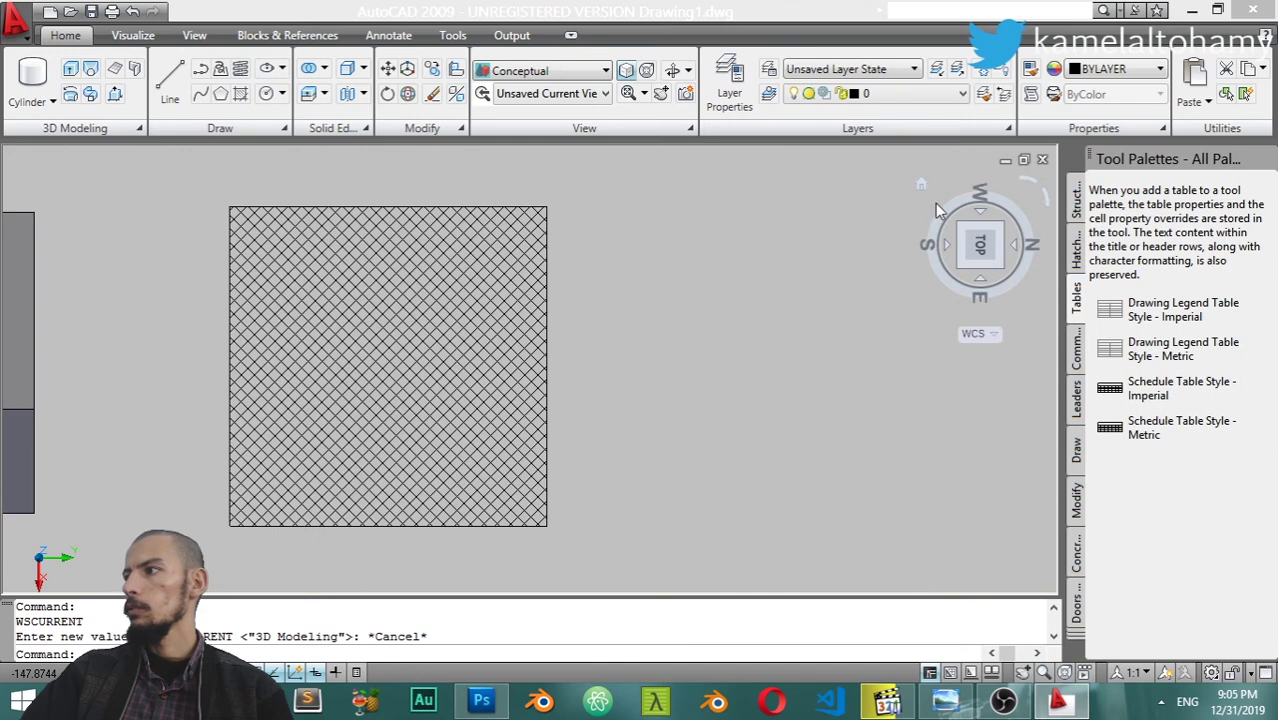
{"action": "mouse_move", "coordinate": [879, 480]}
{"action": "middle_mouse_down", "text": "shift"}
{"action": "mouse_move", "coordinate": [770, 360]}
{"action": "mouse_move", "coordinate": [856, 343]}
{"action": "mouse_move", "coordinate": [603, 370]}
{"action": "middle_mouse_up", "text": "shift"}
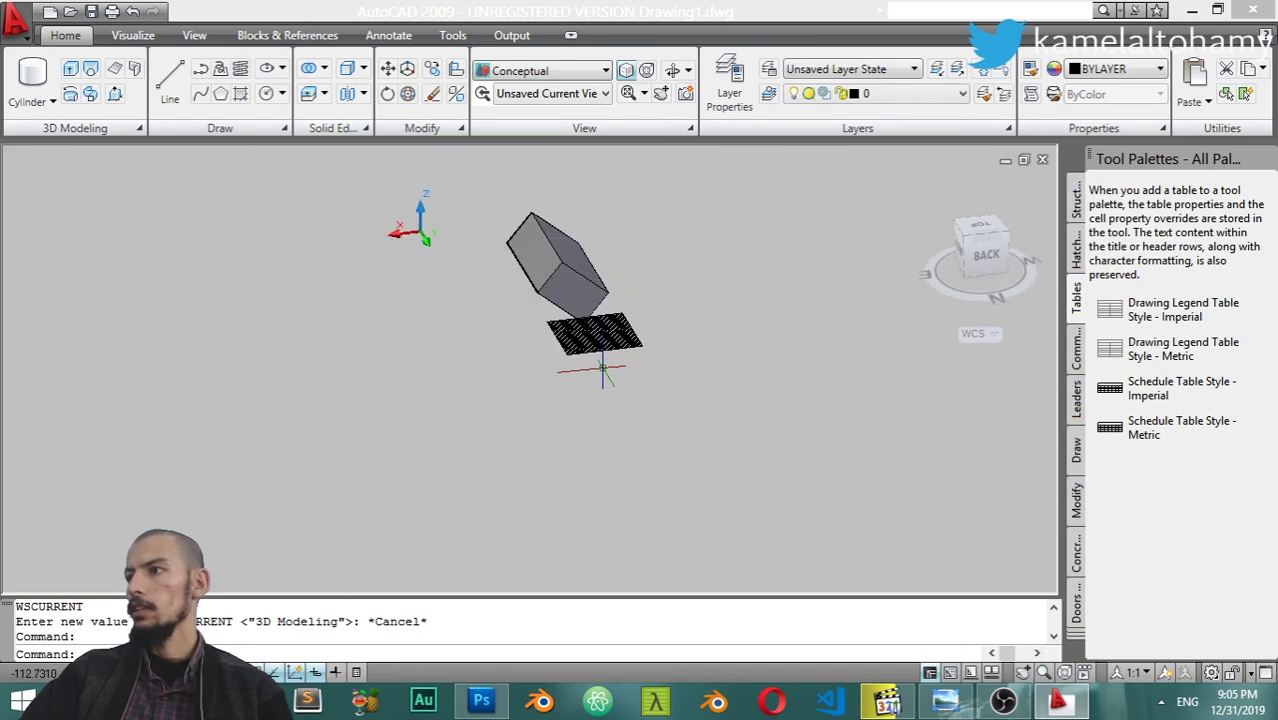
Draw a cylinder of base radius 15 beside the box, picking centre, radius and height
{"action": "left_click", "coordinate": [32, 75]}
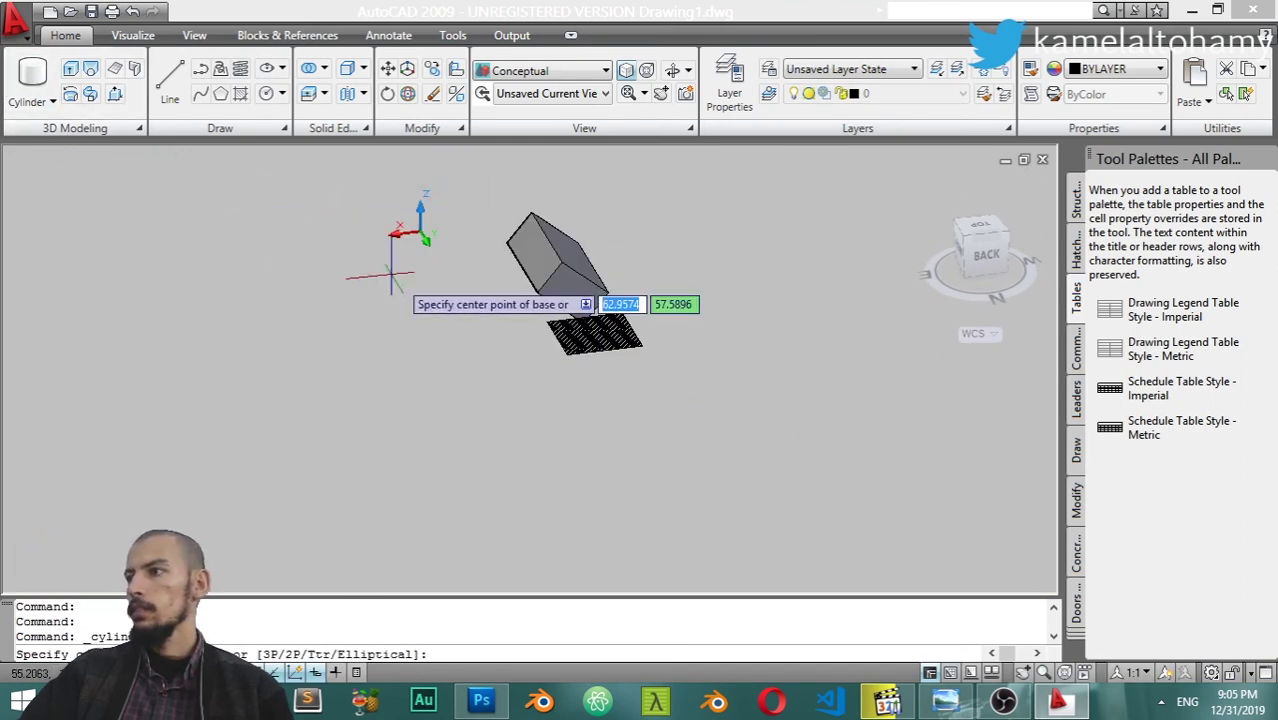
{"action": "left_click", "coordinate": [631, 424]}
{"action": "left_click", "coordinate": [724, 424]}
{"action": "left_click", "coordinate": [700, 290]}
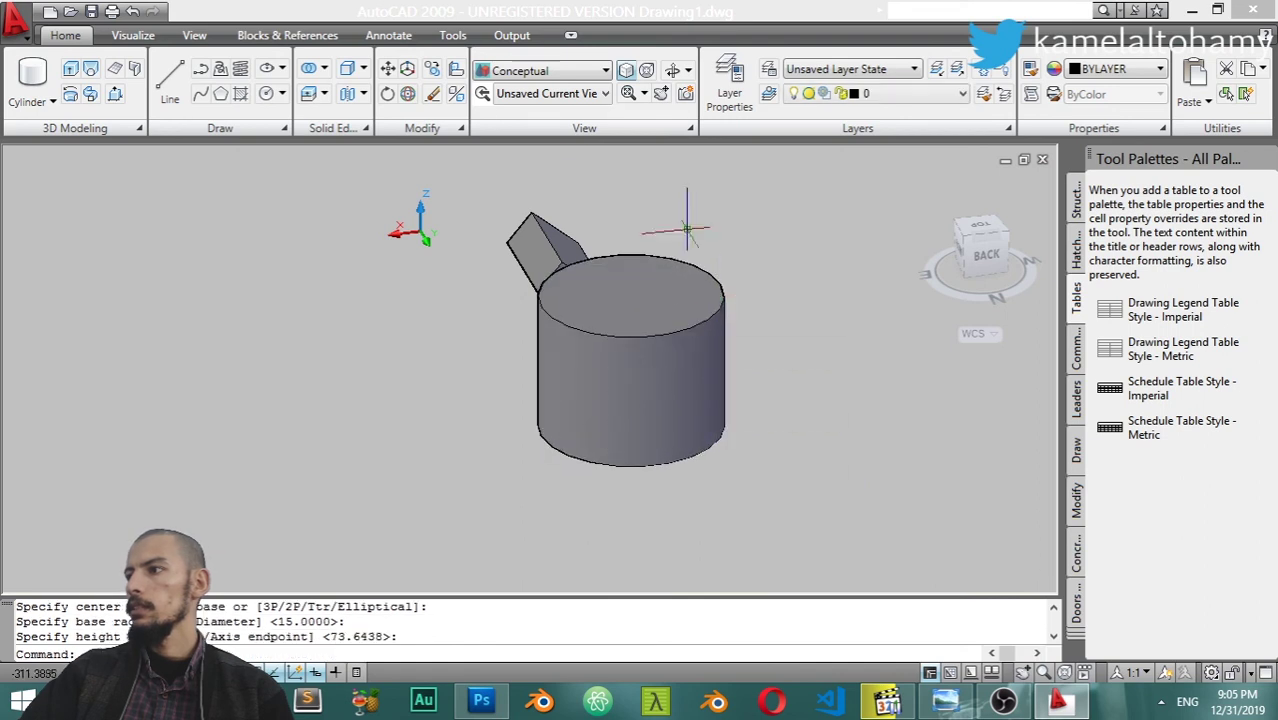
Extract the cylinder's edges using the Solid Editing options
{"action": "left_click", "coordinate": [282, 68]}
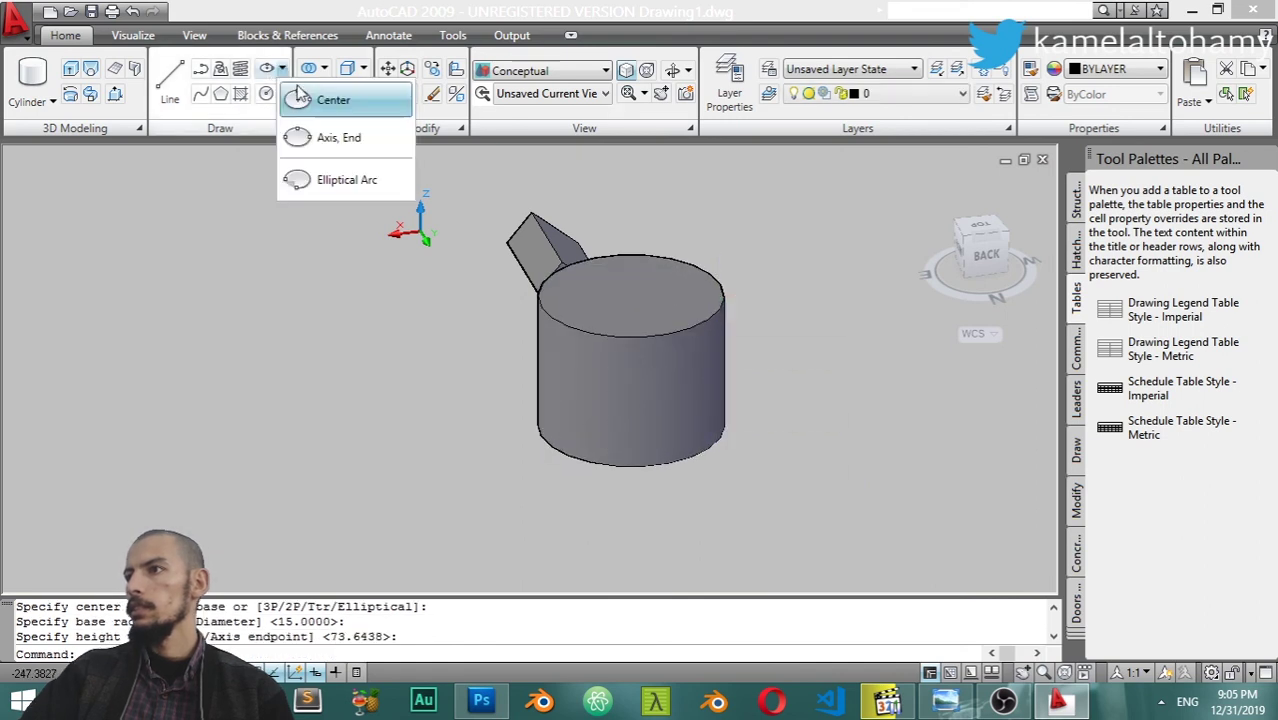
{"action": "left_click", "coordinate": [482, 320]}
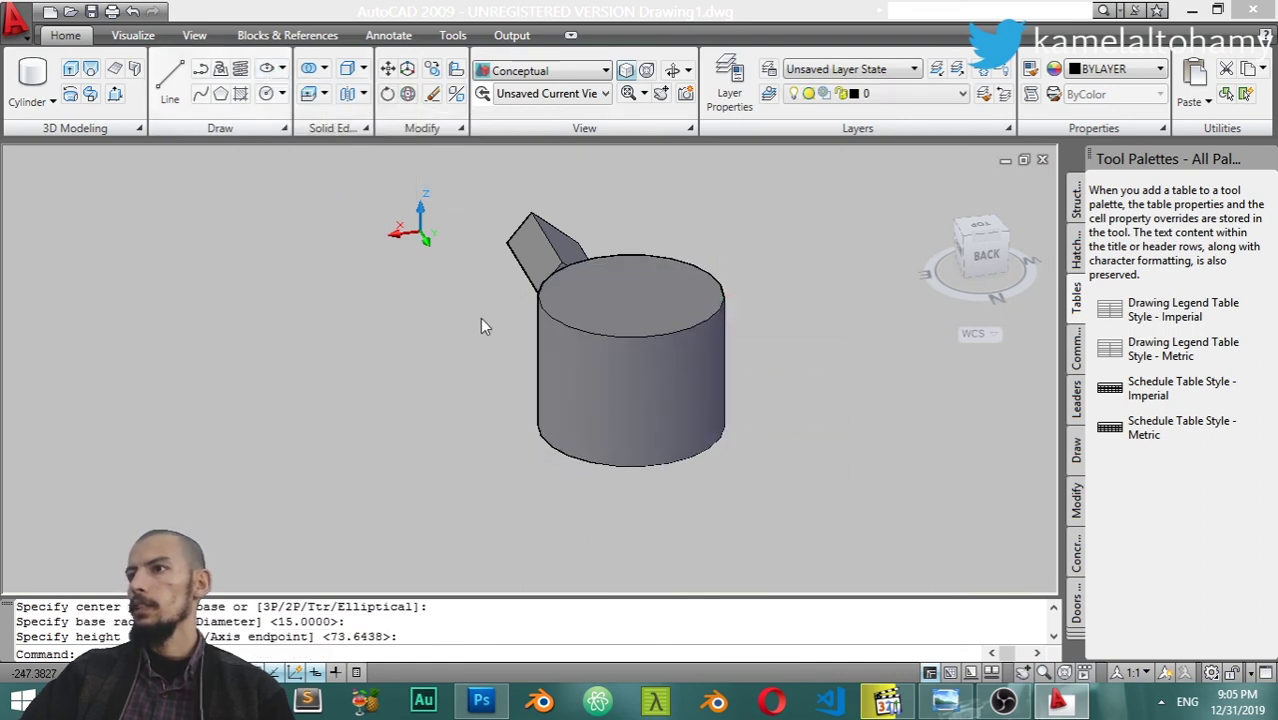
{"action": "left_click", "coordinate": [679, 338]}
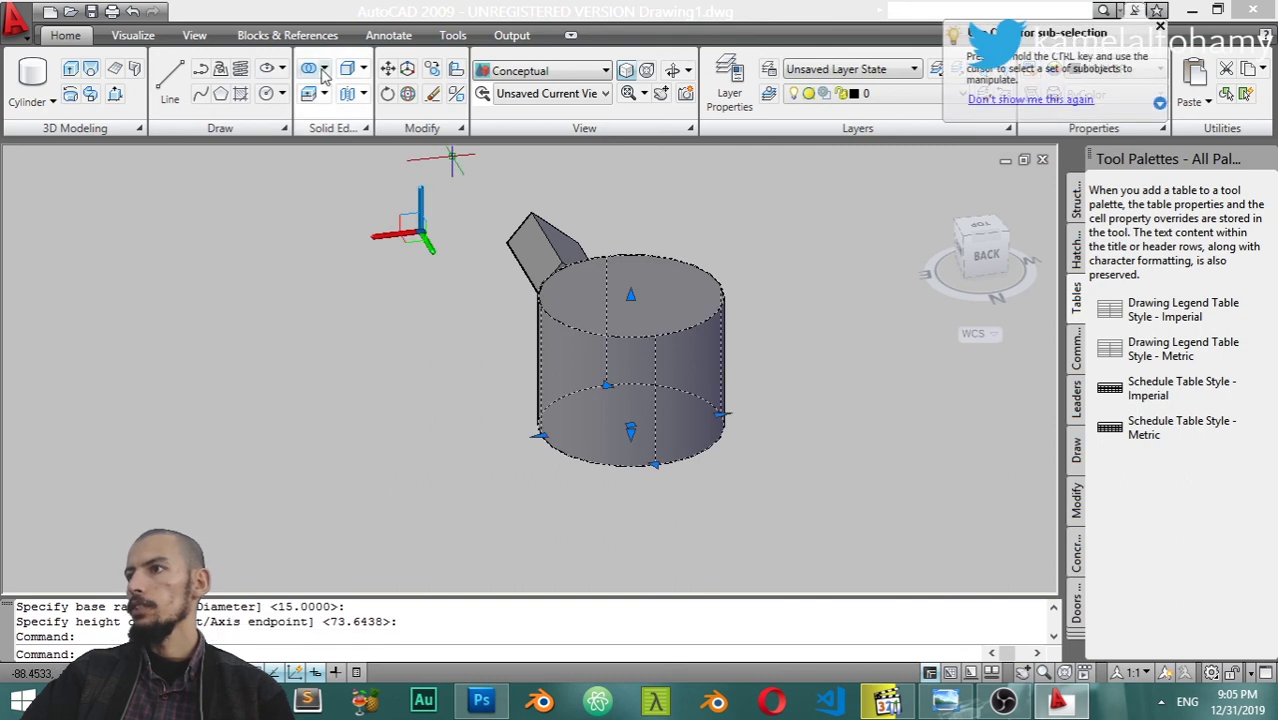
{"action": "left_click", "coordinate": [284, 68]}
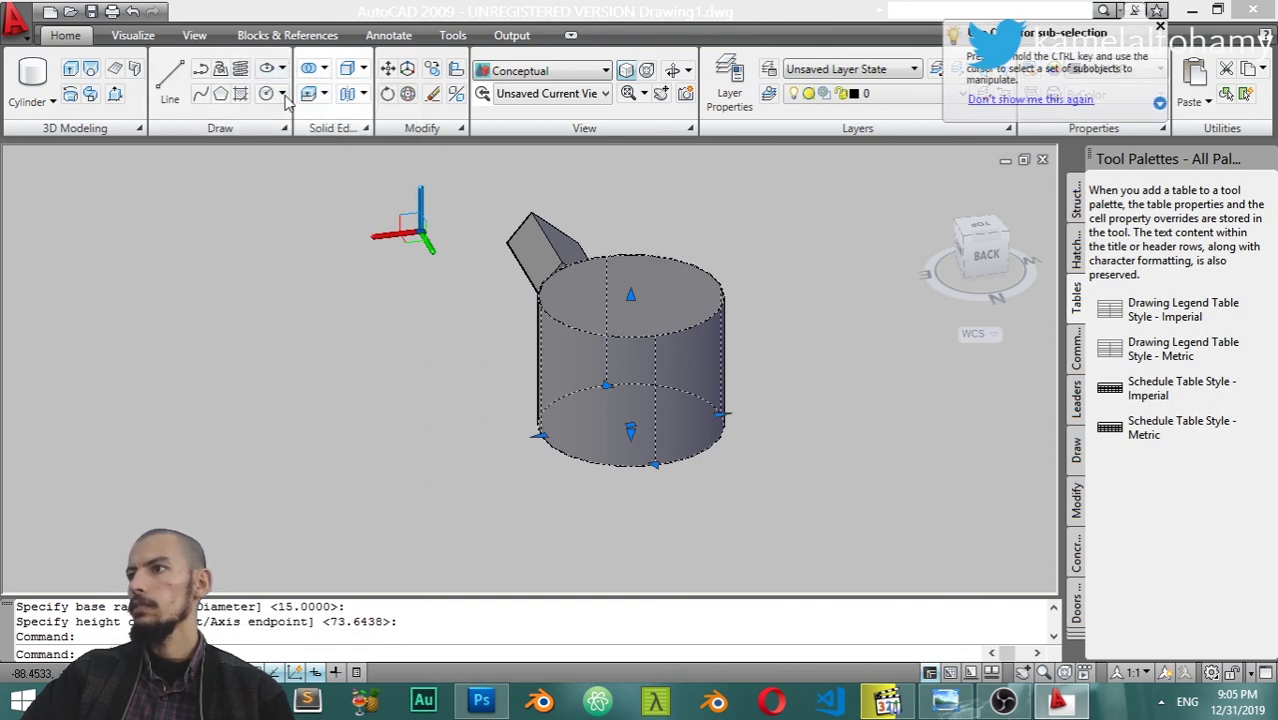
{"action": "left_click", "coordinate": [283, 94]}
{"action": "left_click", "coordinate": [283, 94]}
{"action": "left_click", "coordinate": [365, 94]}
{"action": "left_click", "coordinate": [427, 100]}
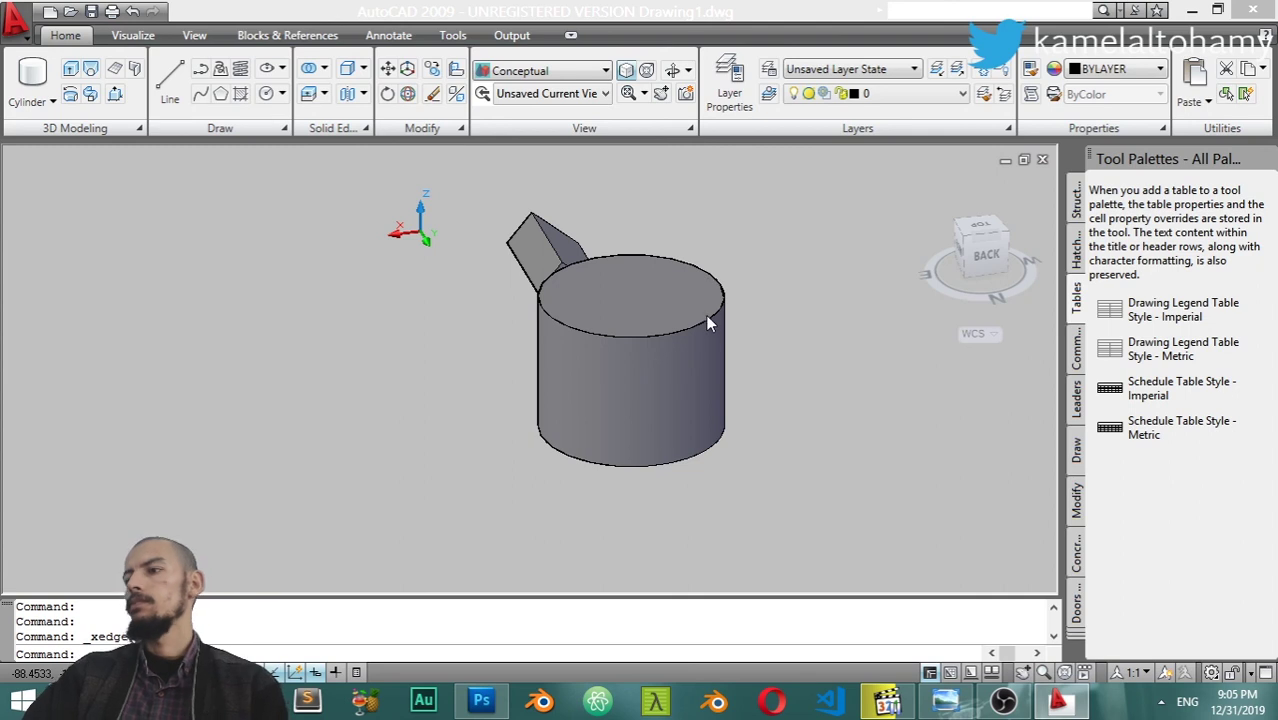
Erase the cylinder solid, leaving only its top and bottom edge circles
{"action": "left_click", "coordinate": [678, 328]}
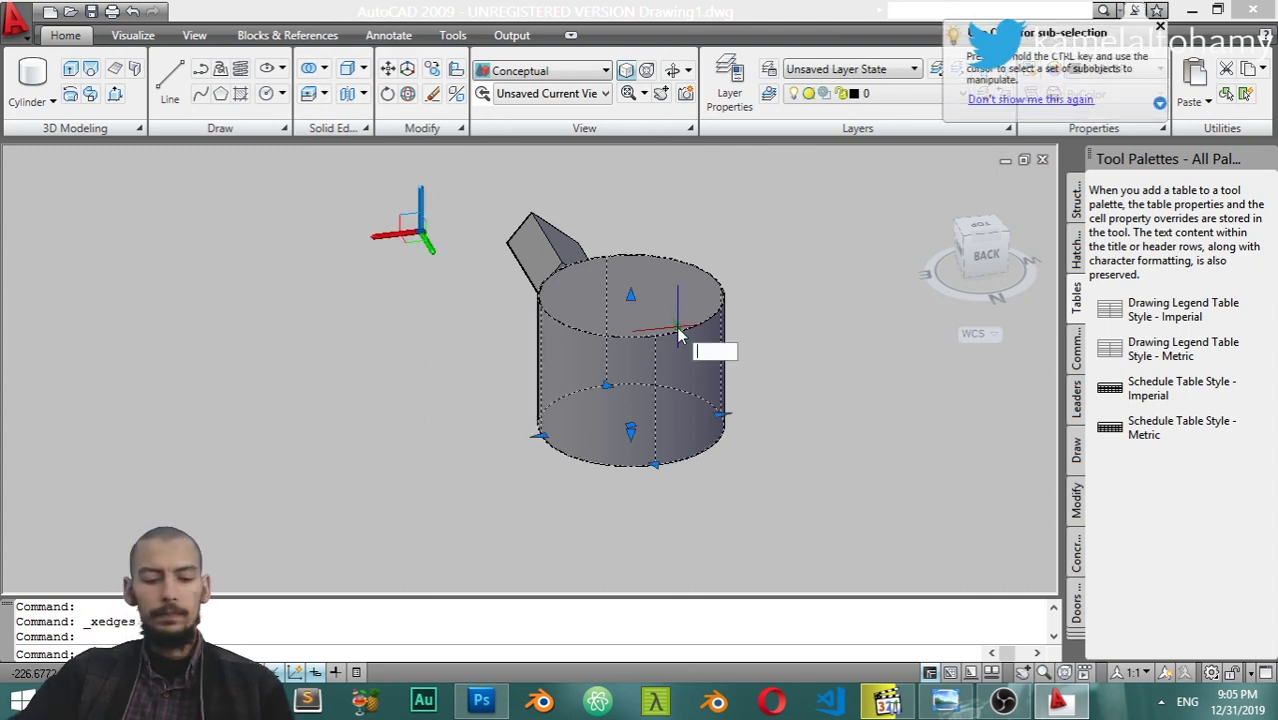
{"action": "key", "text": "Return"}
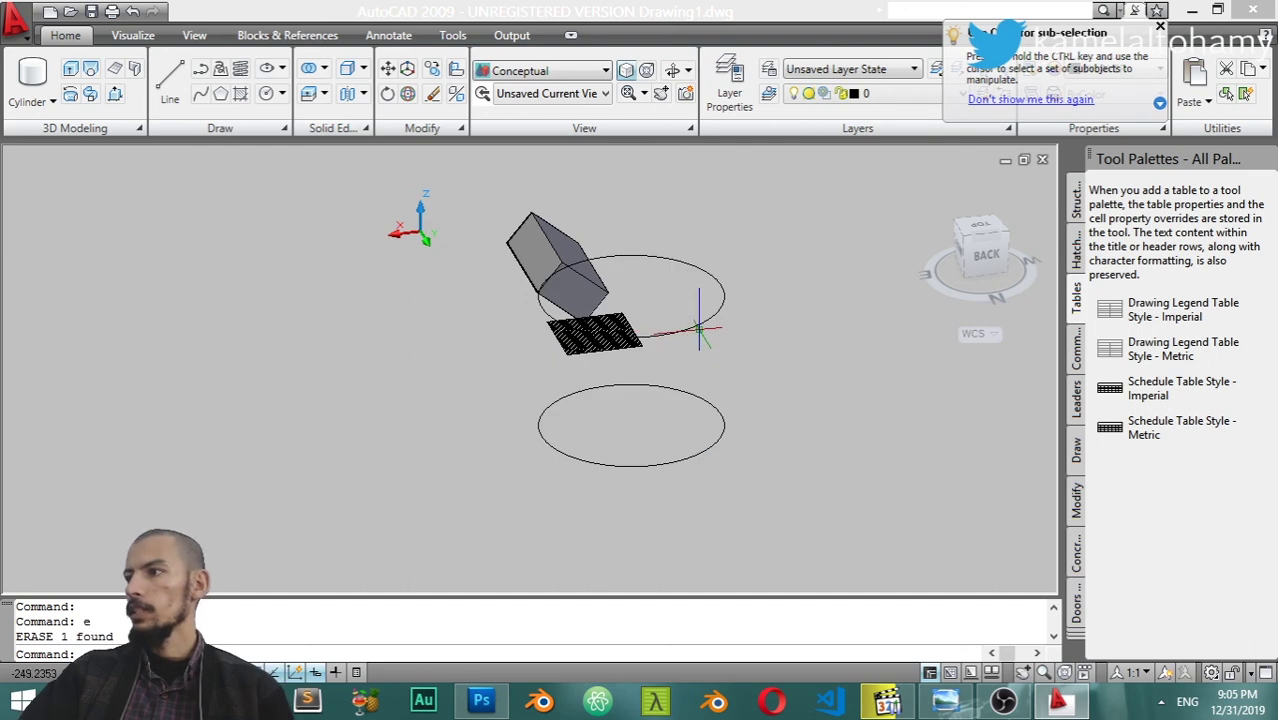
{"action": "left_click", "coordinate": [699, 330]}
{"action": "key", "text": "Escape"}
{"action": "scroll", "coordinate": [705, 380], "scroll_direction": "down", "scroll_amount": 5}
{"action": "scroll", "coordinate": [375, 250], "scroll_direction": "up", "scroll_amount": 3}
{"action": "left_click", "coordinate": [53, 101]}
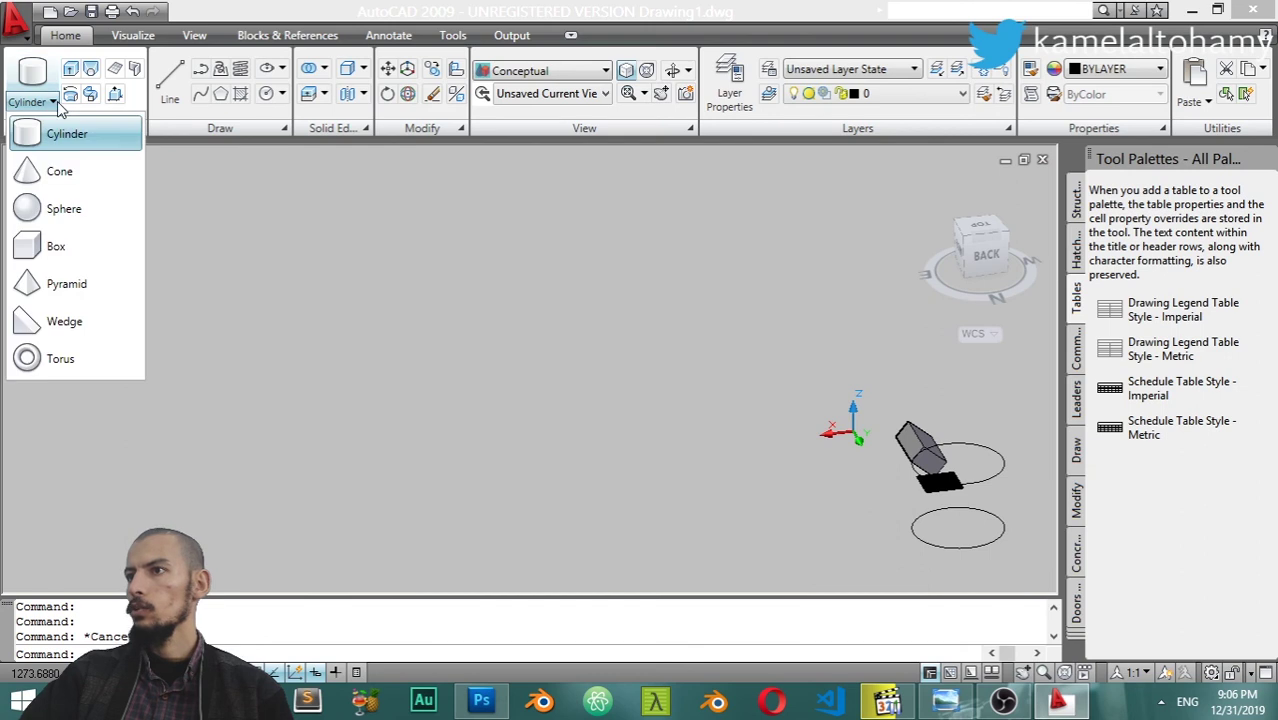
Draw a new box from two base corners and a height
{"action": "left_click", "coordinate": [56, 246]}
{"action": "left_click", "coordinate": [480, 372]}
{"action": "left_click", "coordinate": [577, 403]}
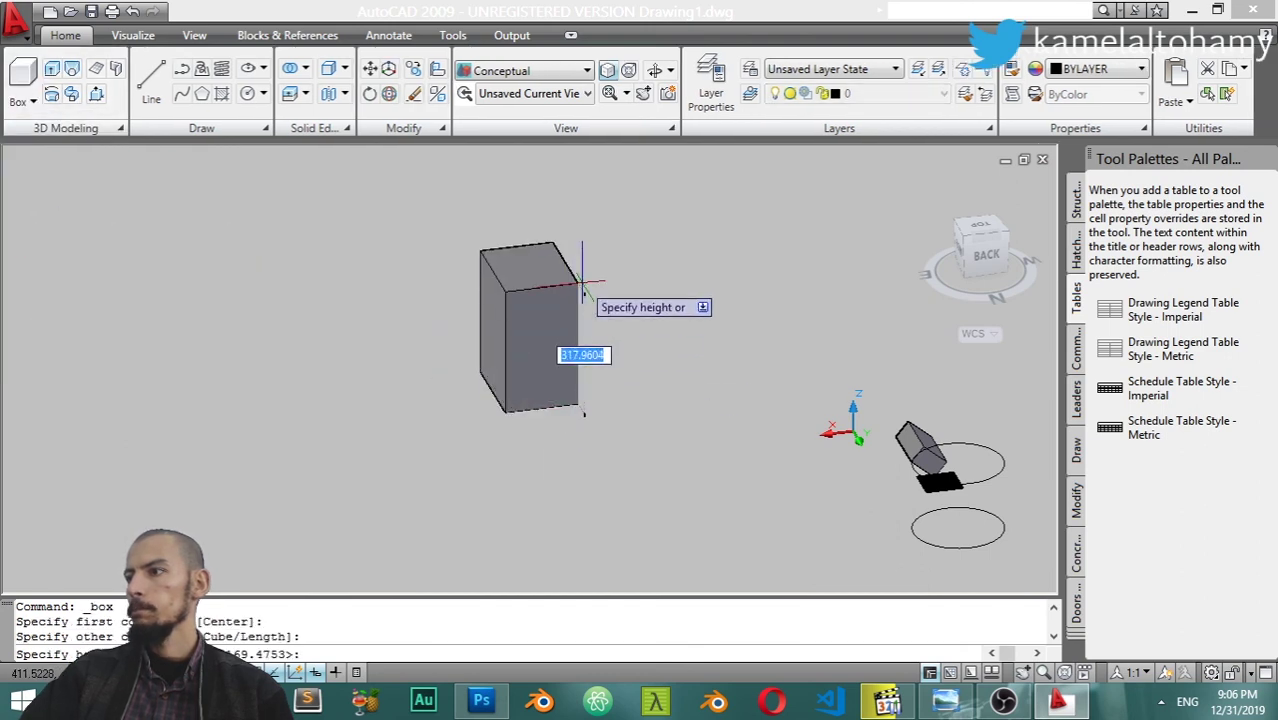
{"action": "left_click", "coordinate": [572, 245]}
Extract the box's edges and erase the box solid, keeping its wireframe
{"action": "left_click", "coordinate": [325, 77]}
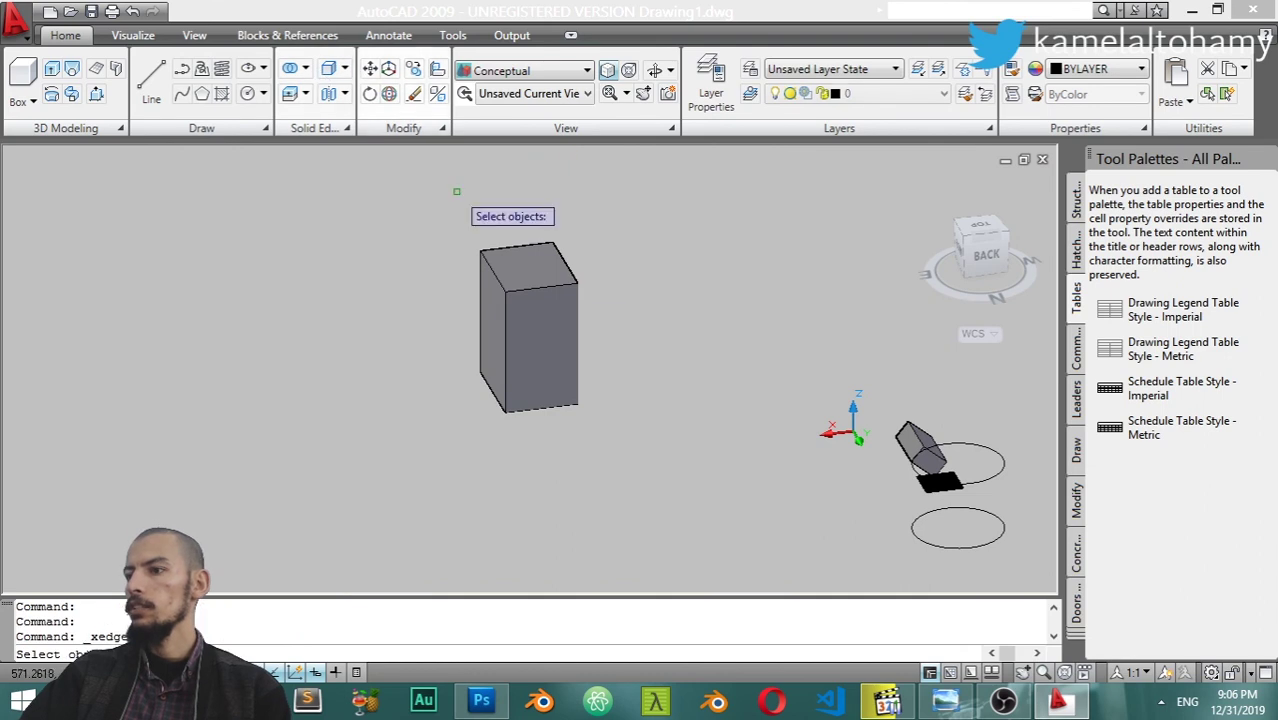
{"action": "left_click", "coordinate": [535, 295]}
{"action": "key", "text": "Return"}
{"action": "left_click", "coordinate": [555, 290]}
{"action": "scroll", "coordinate": [555, 290], "scroll_direction": "up", "scroll_amount": 3}
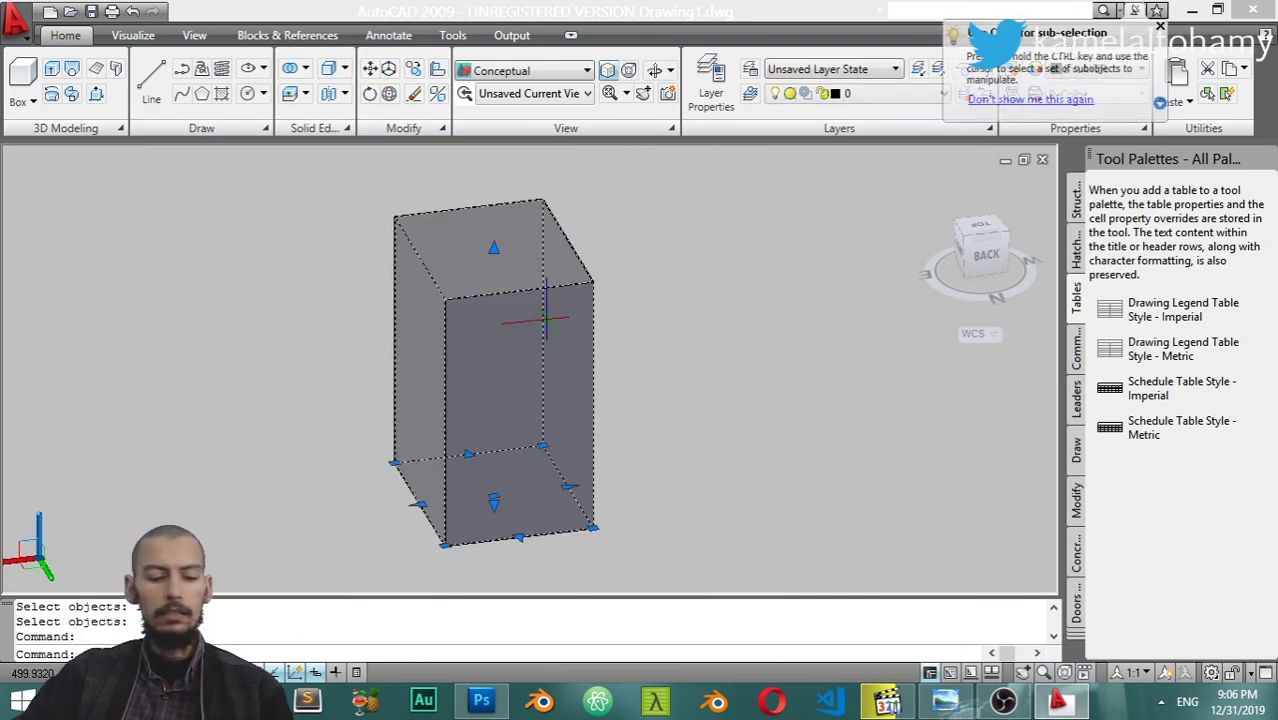
{"action": "type", "text": "e"}
{"action": "key", "text": "Return"}
Crossing-select the box's vertical edges and erase them, leaving two rectangles
{"action": "left_click", "coordinate": [537, 318]}
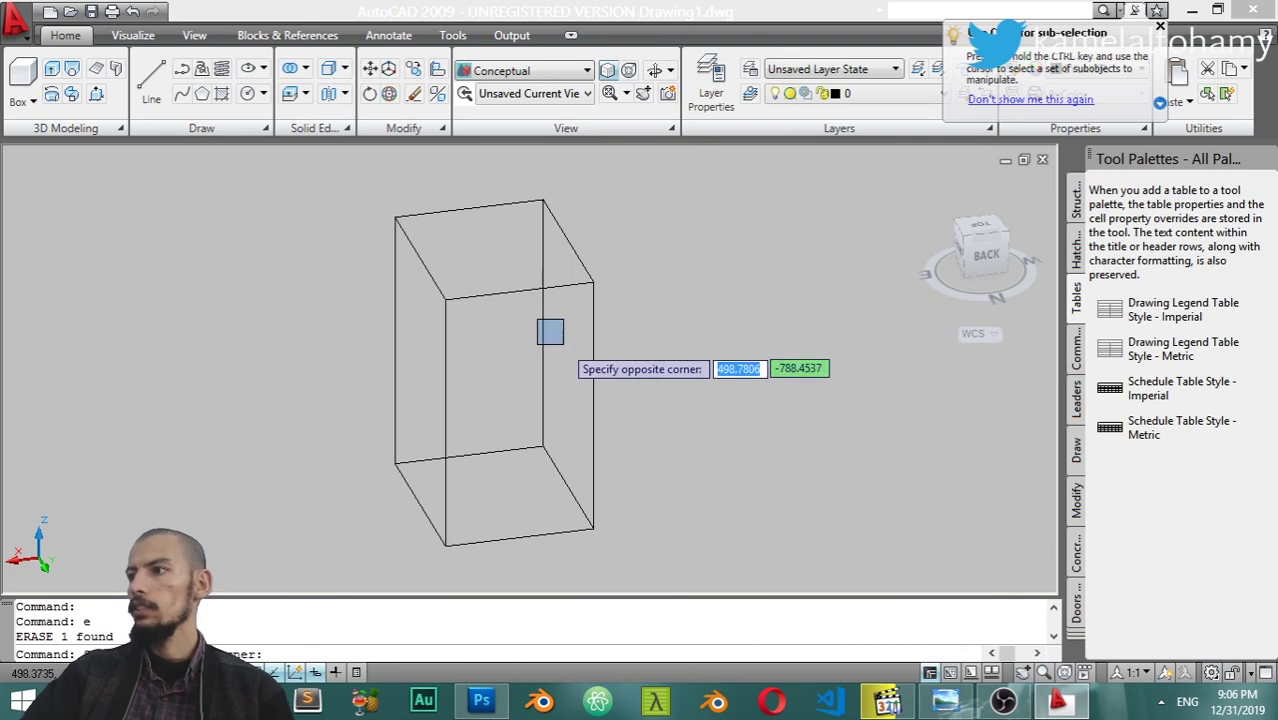
{"action": "left_click", "coordinate": [556, 342]}
{"action": "left_click", "coordinate": [535, 320]}
{"action": "key", "text": "Escape"}
{"action": "left_click", "coordinate": [629, 373]}
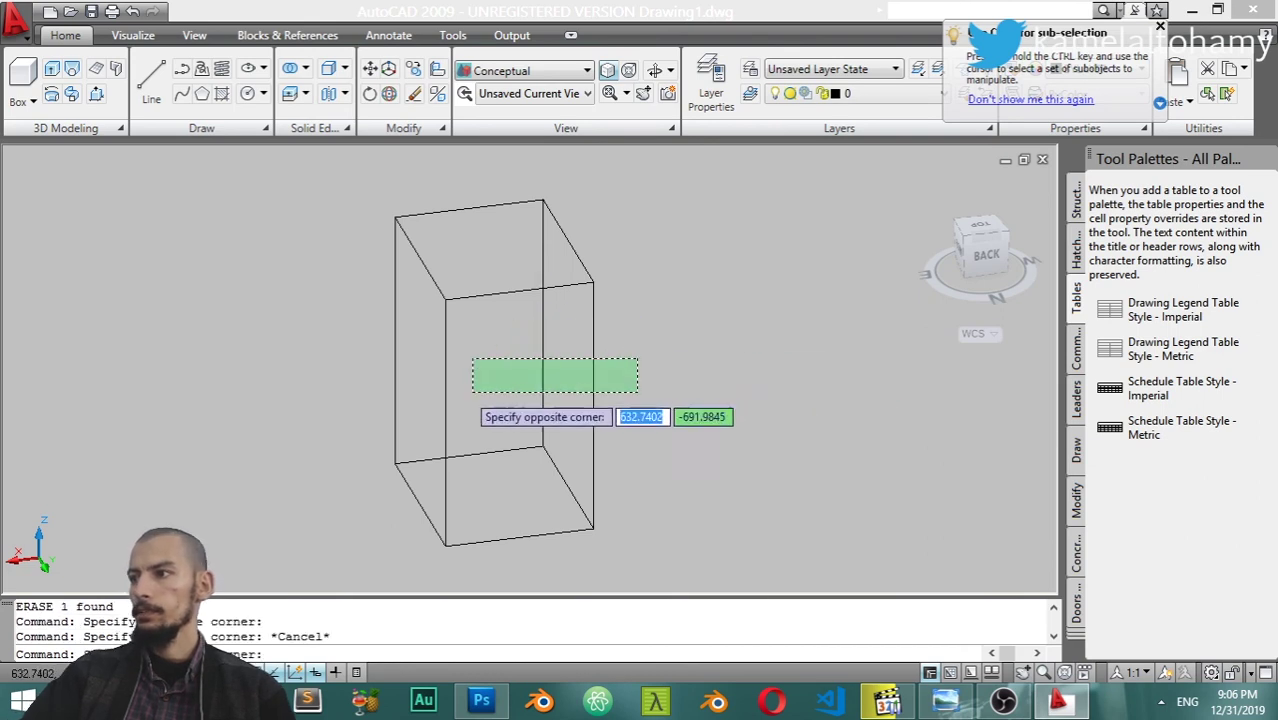
{"action": "left_click", "coordinate": [298, 405]}
{"action": "type", "text": "e"}
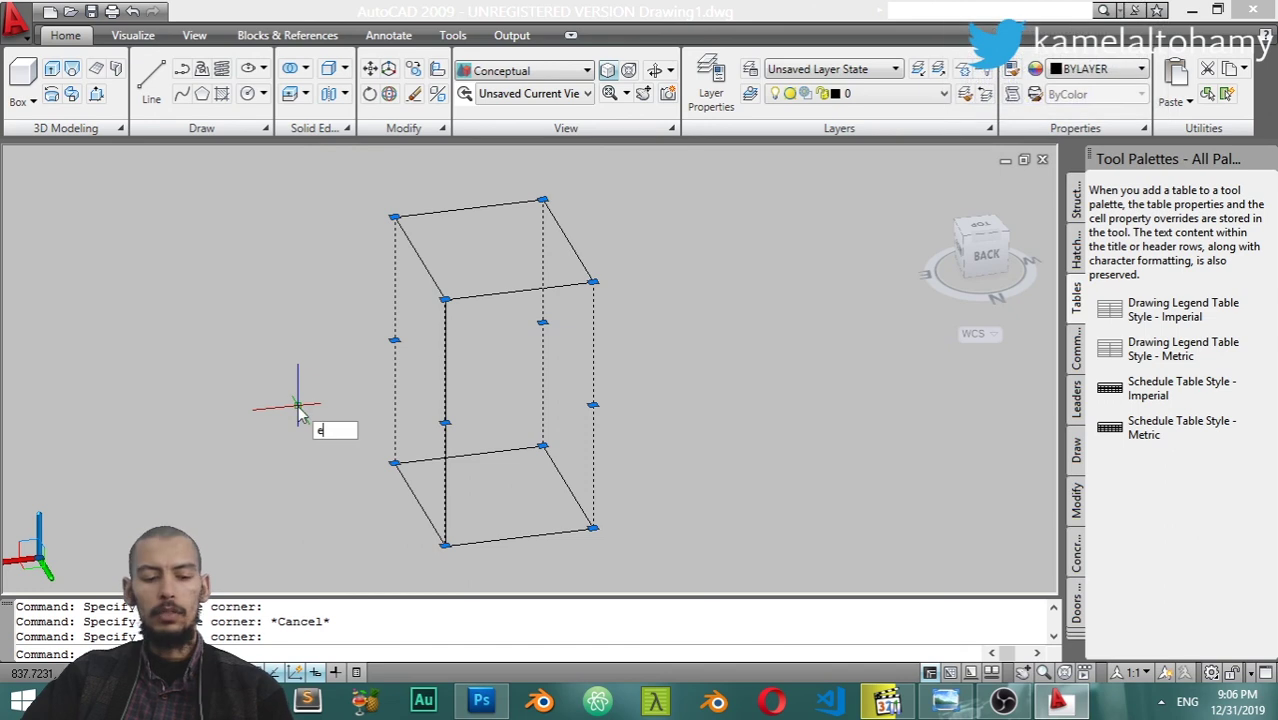
{"action": "key", "text": "Return"}
Presspull the upper rectangle into a shallow solid block
{"action": "left_click", "coordinate": [96, 94]}
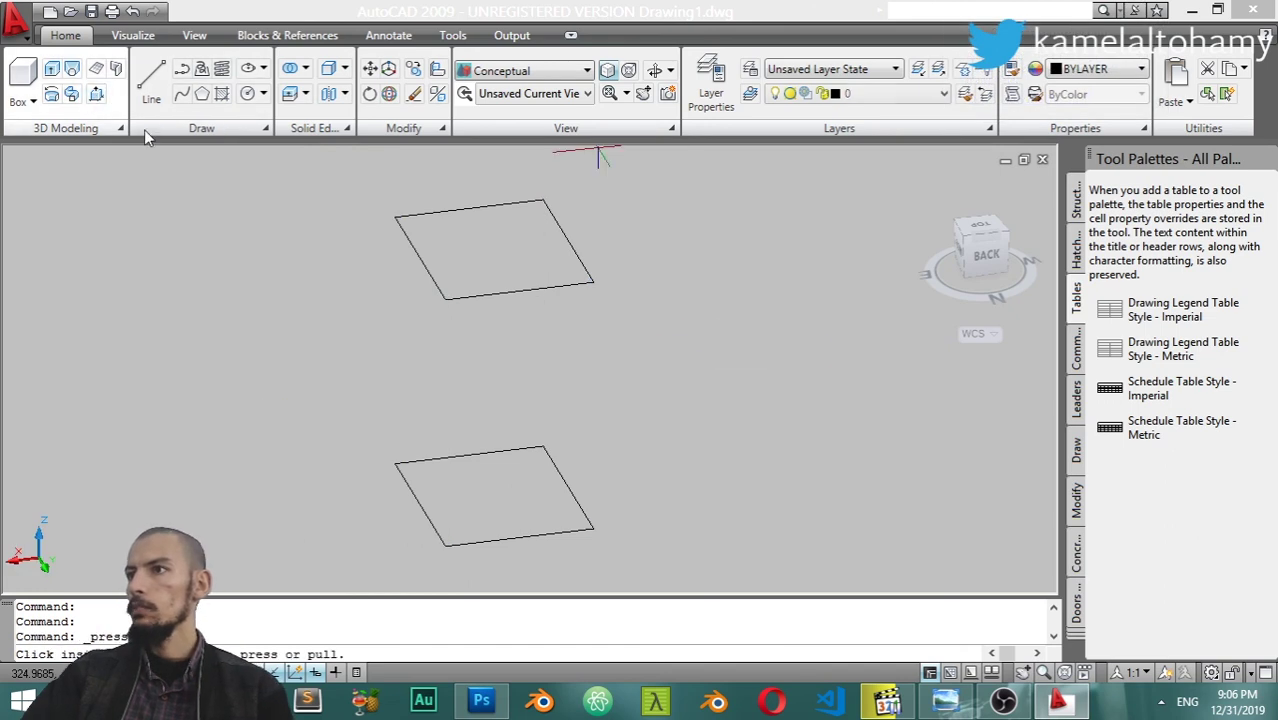
{"action": "left_click", "coordinate": [565, 268]}
{"action": "left_click", "coordinate": [580, 193]}
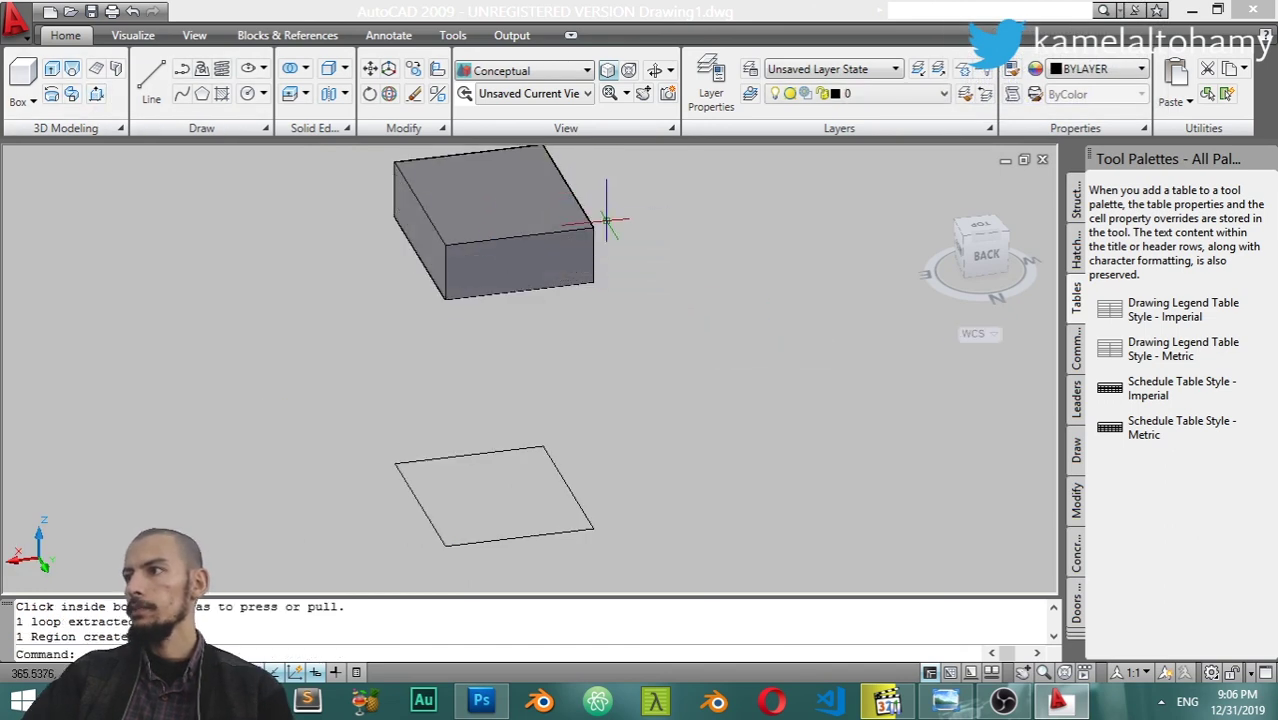
{"action": "scroll", "coordinate": [600, 210], "scroll_direction": "down", "scroll_amount": 5}
{"action": "middle_click_drag", "start_coordinate": [645, 325], "coordinate": [352, 376]}
{"action": "scroll", "coordinate": [409, 309], "scroll_direction": "up", "scroll_amount": 2}
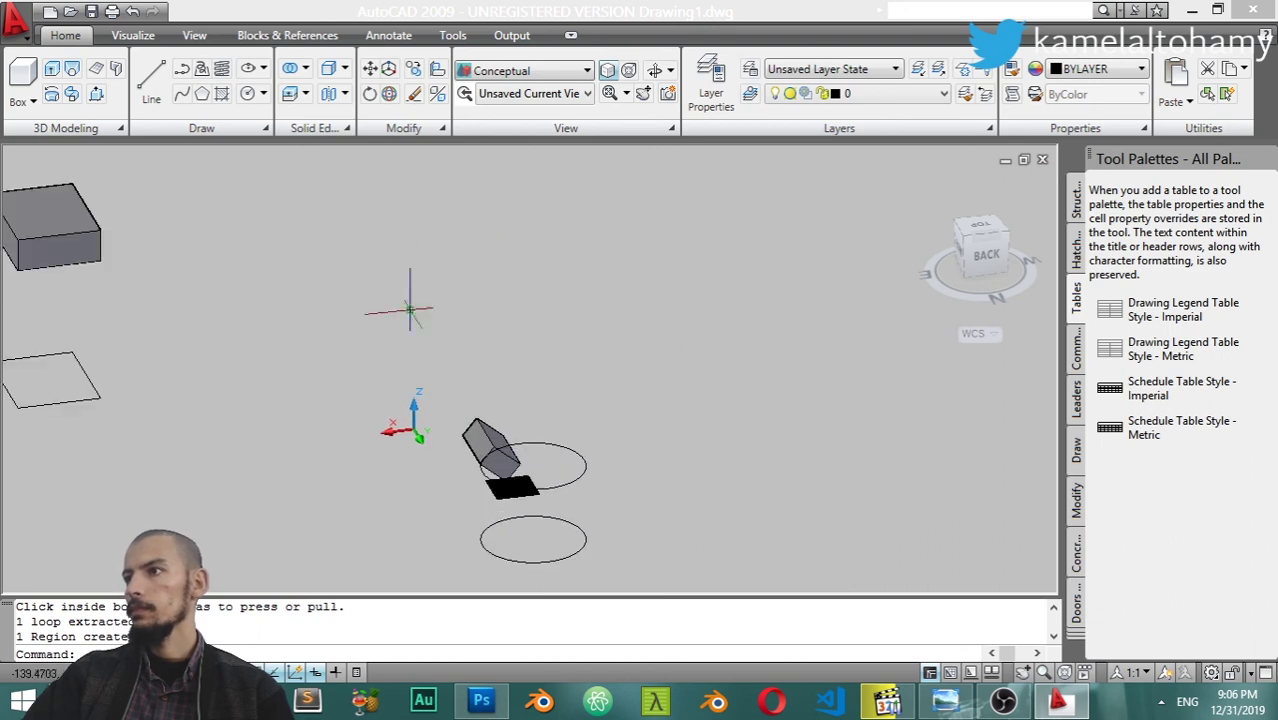
{"action": "left_click", "coordinate": [345, 94]}
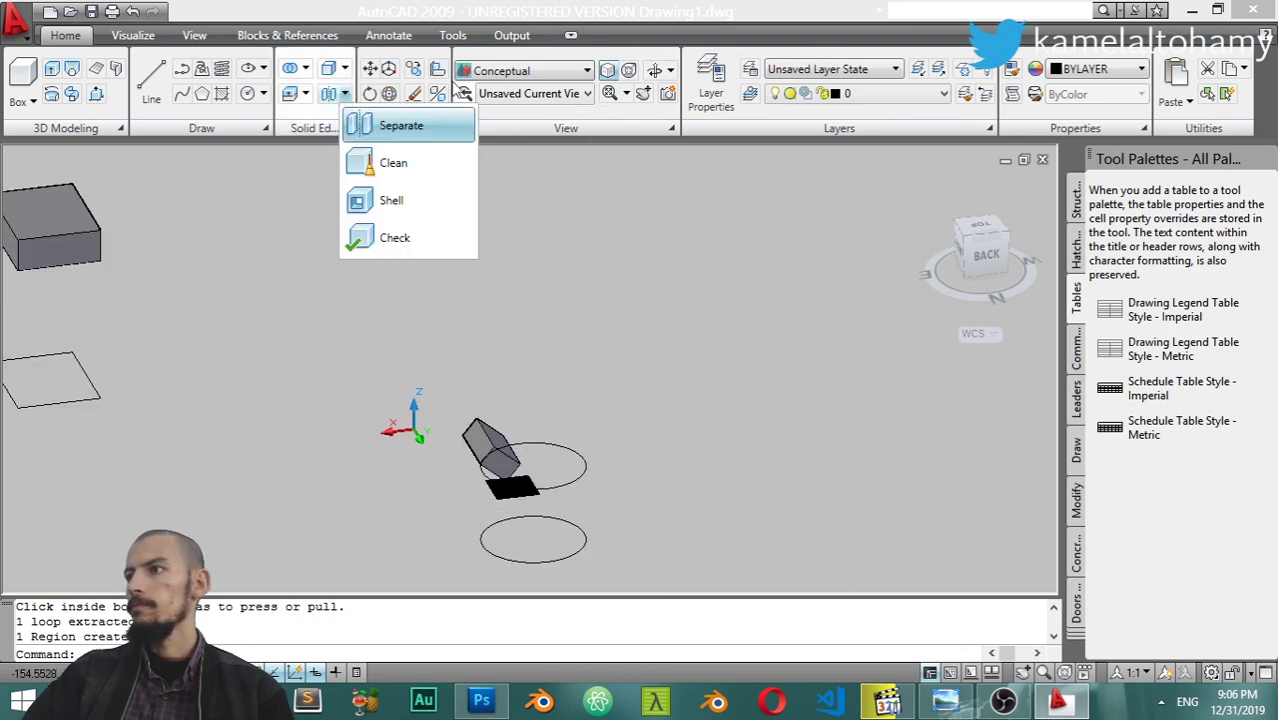
Pan the scene and draw a large rectangle on the ground beside the box
{"action": "left_click", "coordinate": [474, 14]}
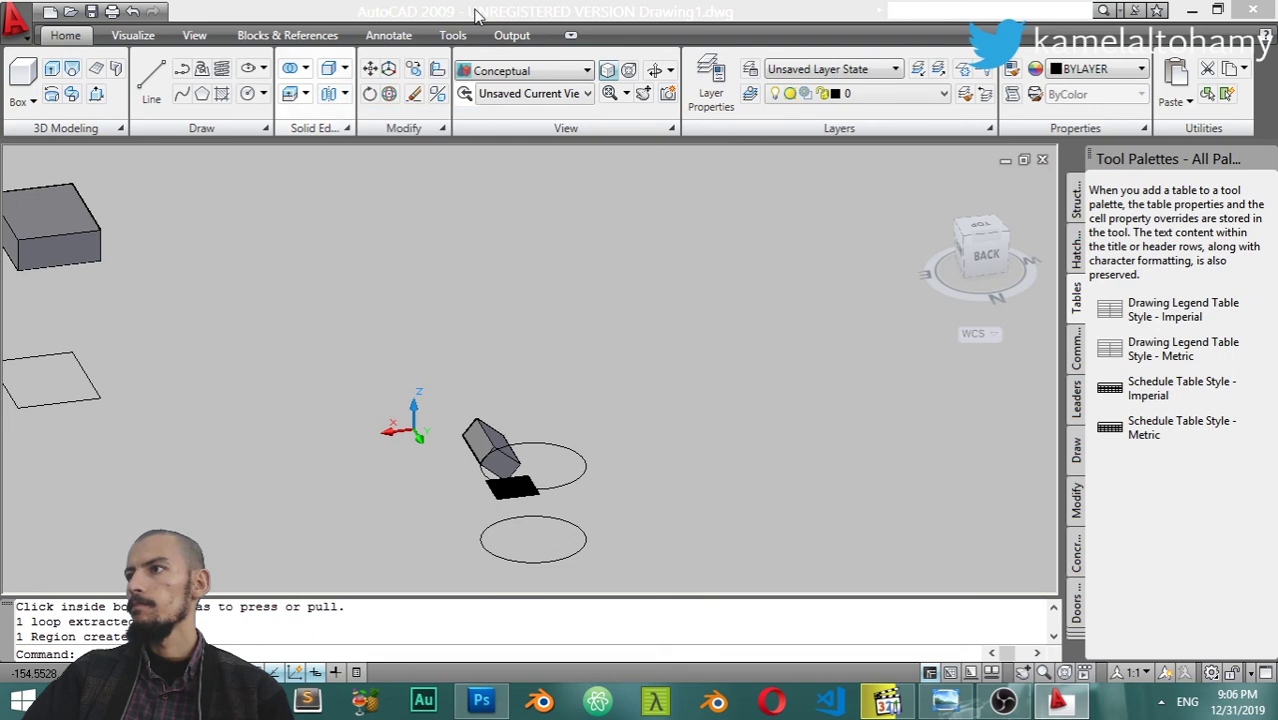
{"action": "left_click", "coordinate": [443, 133]}
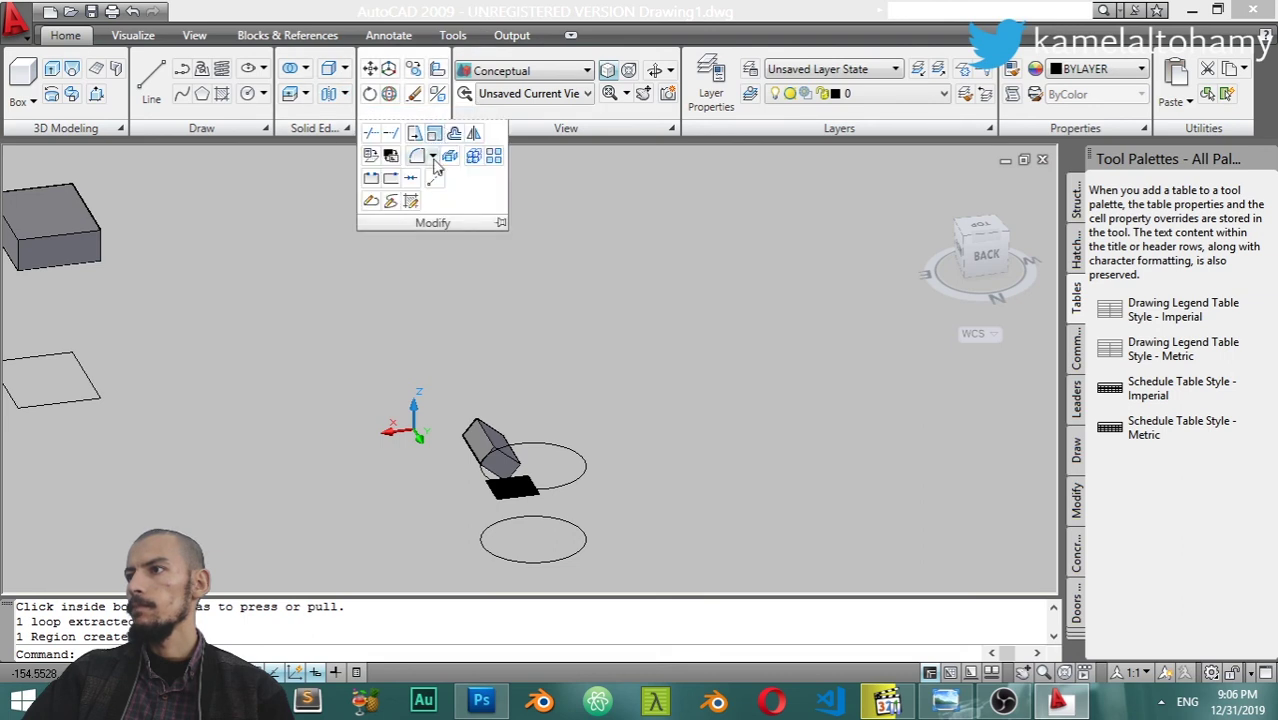
{"action": "left_click", "coordinate": [345, 94]}
{"action": "mouse_move", "coordinate": [194, 272]}
{"action": "middle_mouse_down"}
{"action": "mouse_move", "coordinate": [474, 297]}
{"action": "mouse_move", "coordinate": [485, 320]}
{"action": "mouse_move", "coordinate": [539, 291]}
{"action": "middle_mouse_up"}
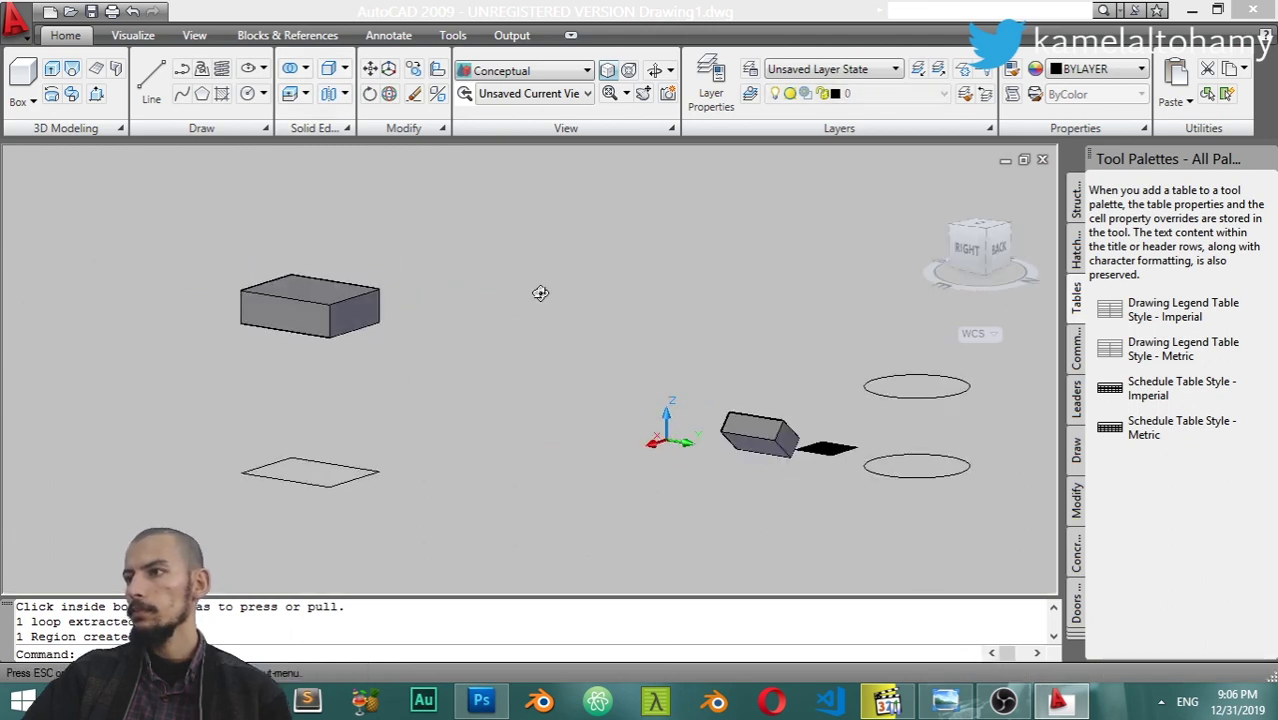
{"action": "scroll", "coordinate": [449, 316], "scroll_direction": "up", "scroll_amount": 3}
{"action": "scroll", "coordinate": [449, 316], "scroll_direction": "down", "scroll_amount": 2}
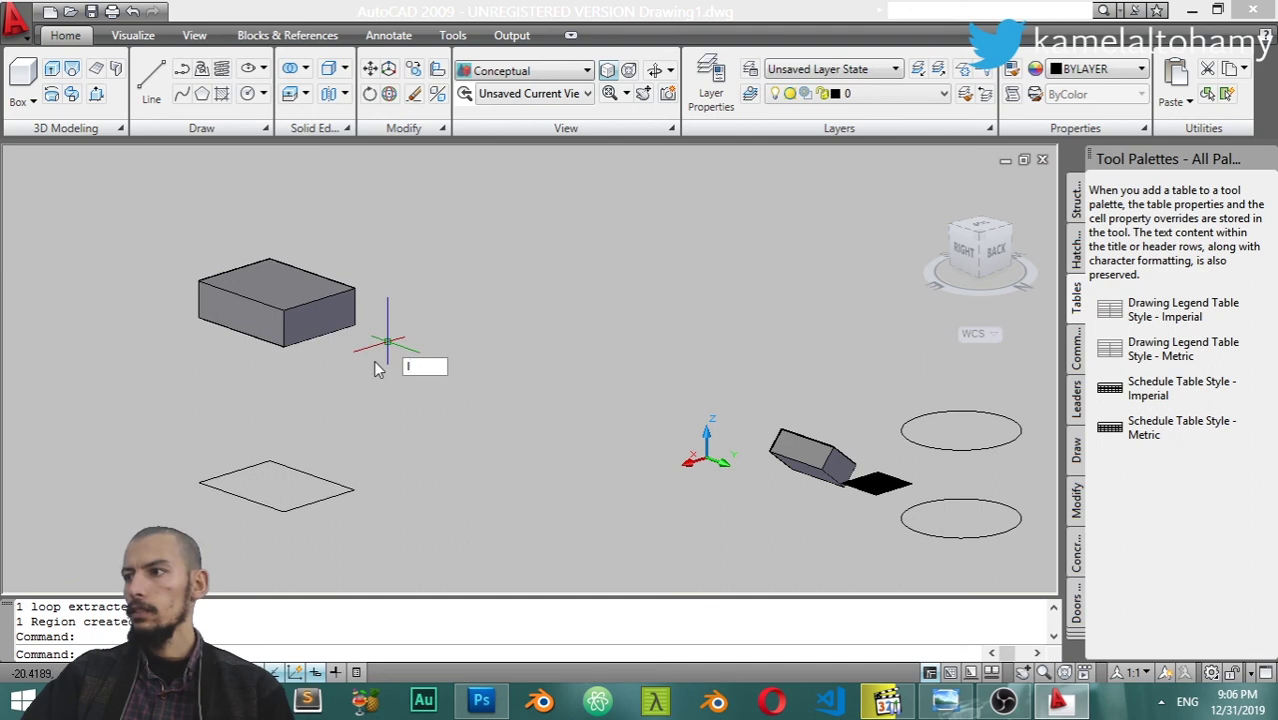
{"action": "key", "text": "Escape"}
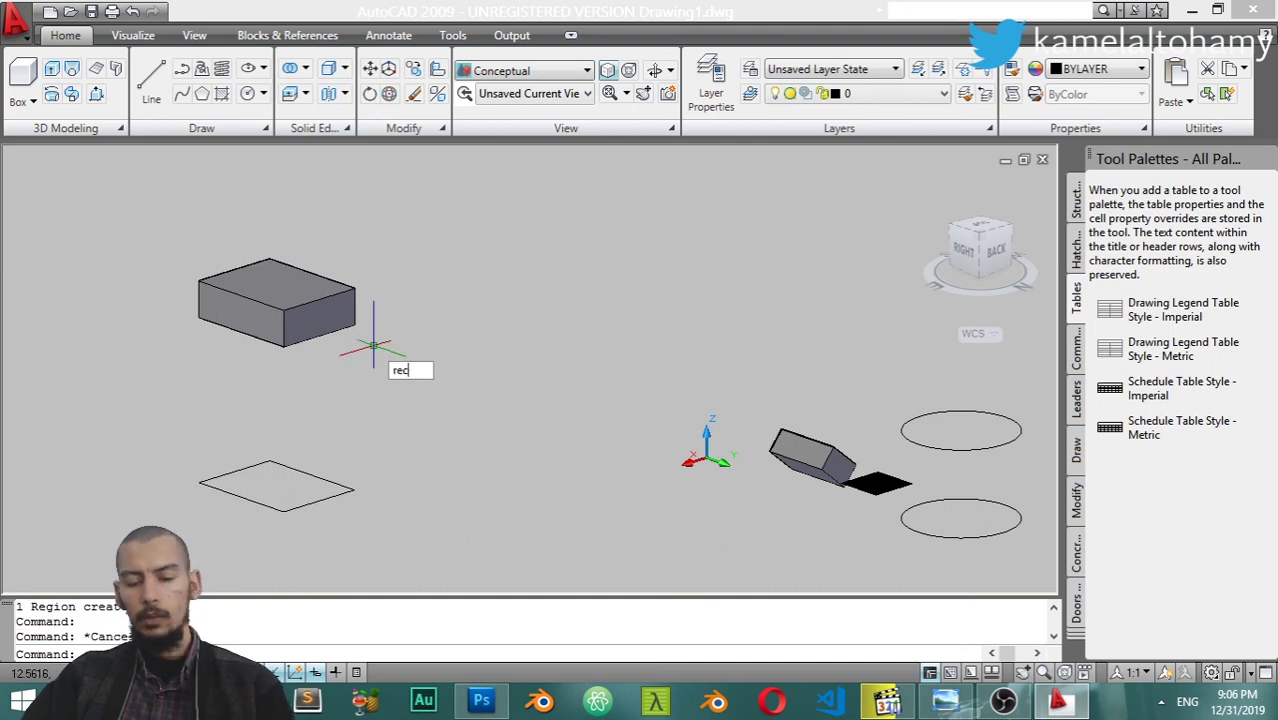
{"action": "key", "text": "Return"}
{"action": "left_click", "coordinate": [413, 328]}
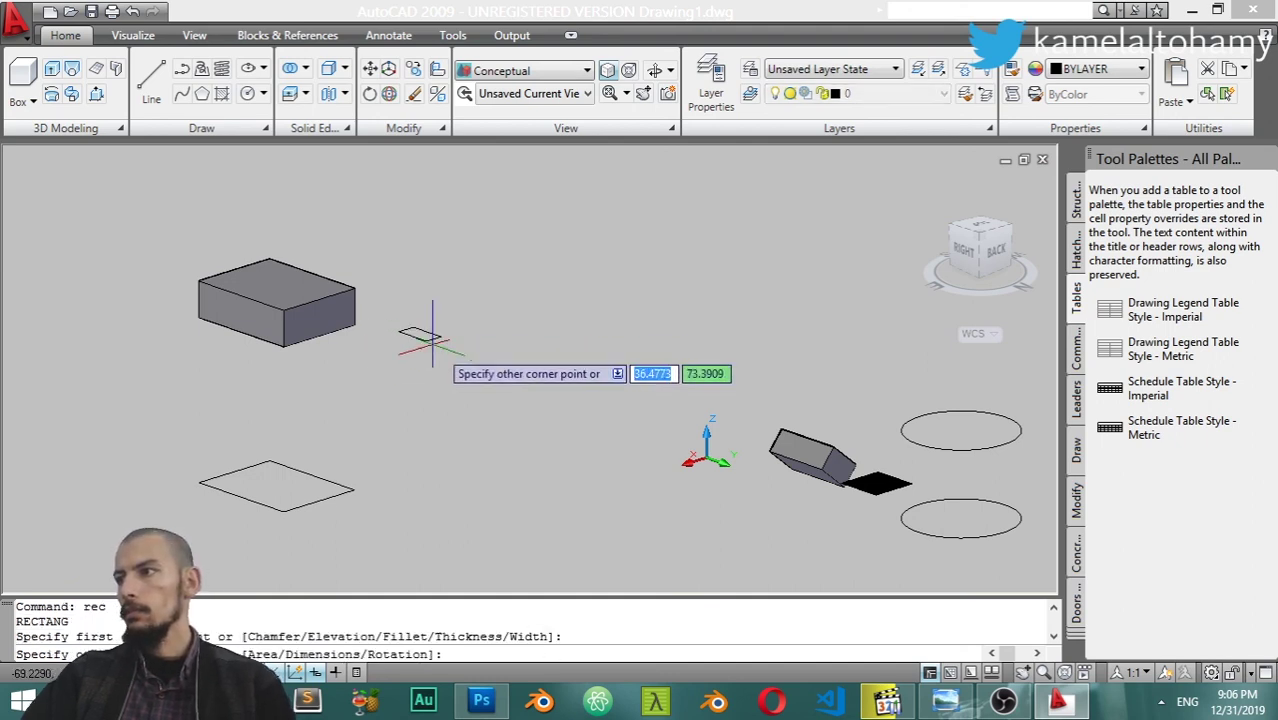
{"action": "left_click", "coordinate": [408, 435]}
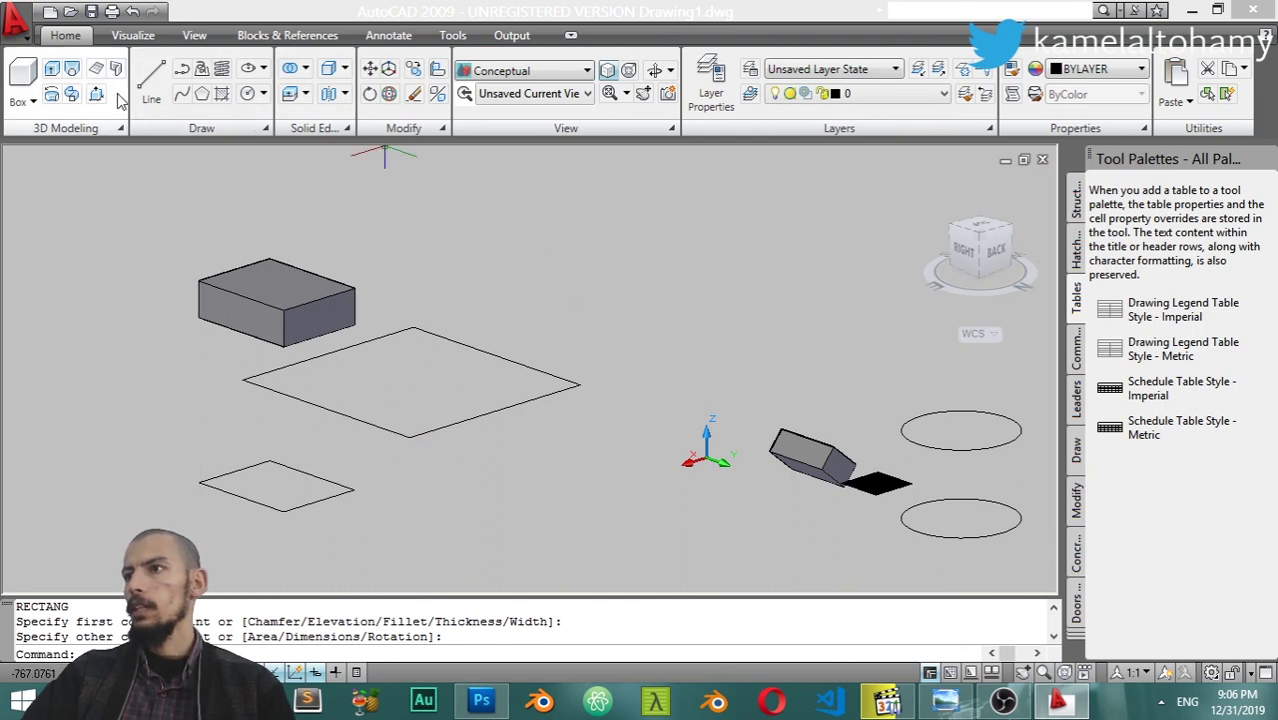
{"action": "left_click", "coordinate": [96, 68]}
Turn the large rectangle into a planar surface and select it
{"action": "left_click", "coordinate": [413, 328]}
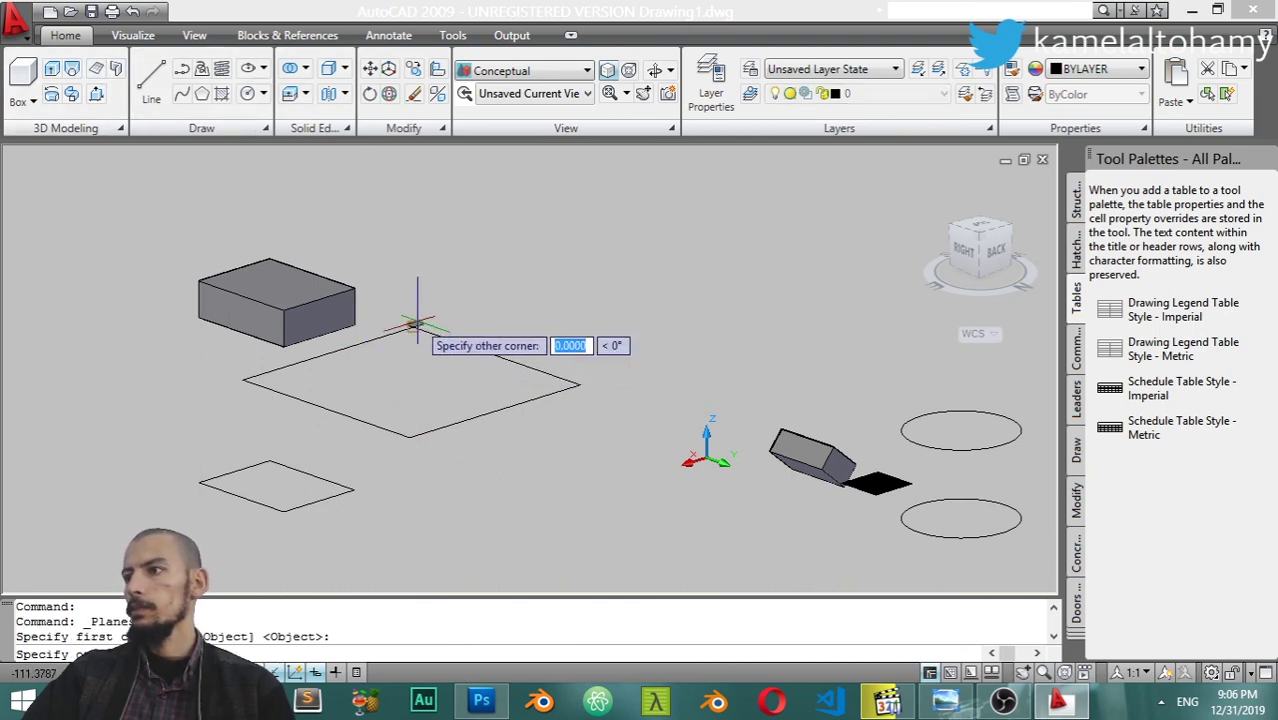
{"action": "left_click", "coordinate": [406, 432]}
{"action": "key", "text": "Return"}
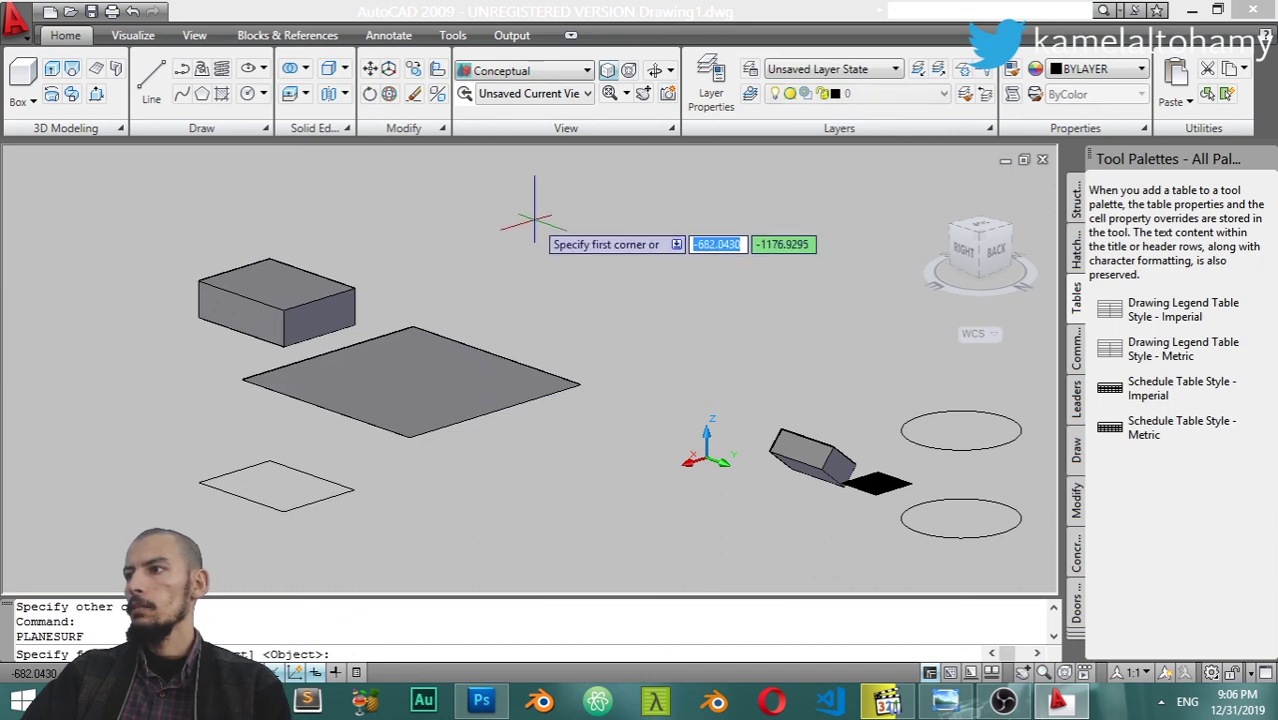
{"action": "left_click", "coordinate": [456, 360]}
{"action": "key", "text": "Escape"}
{"action": "left_click", "coordinate": [445, 375]}
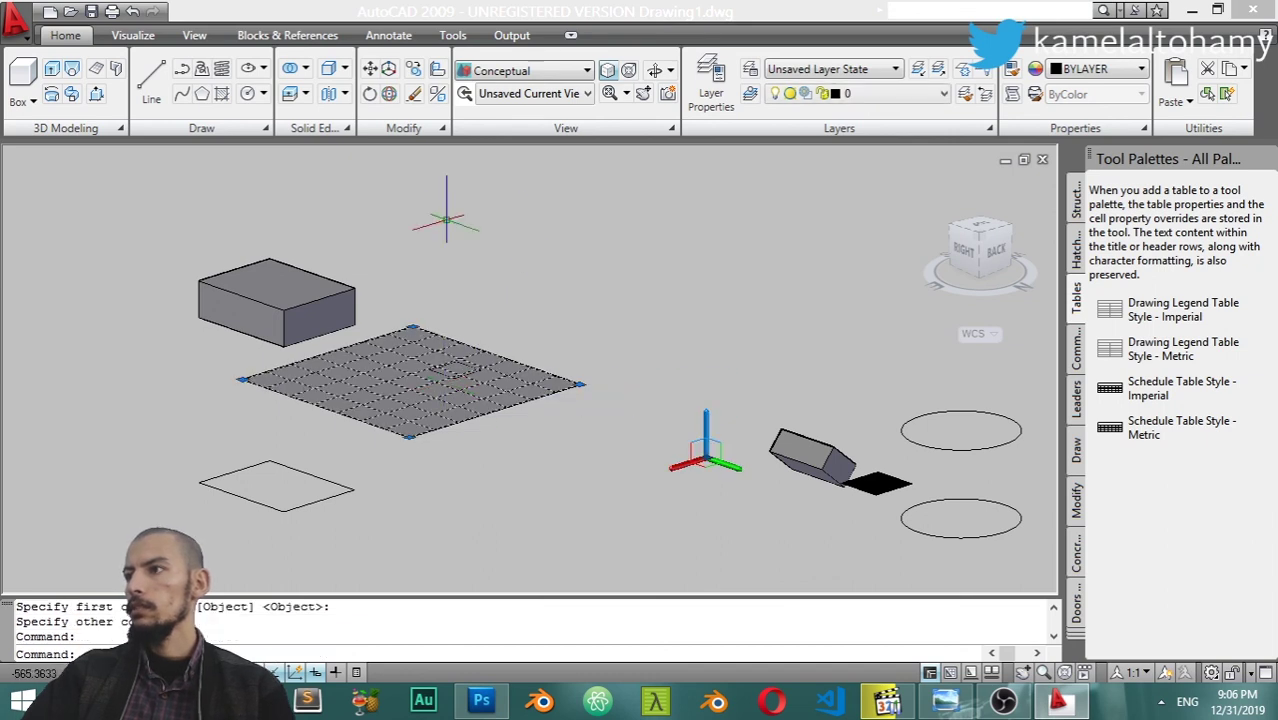
3D-rotate the surface 90° about the X axis from its edge midpoint
{"action": "left_click", "coordinate": [390, 94]}
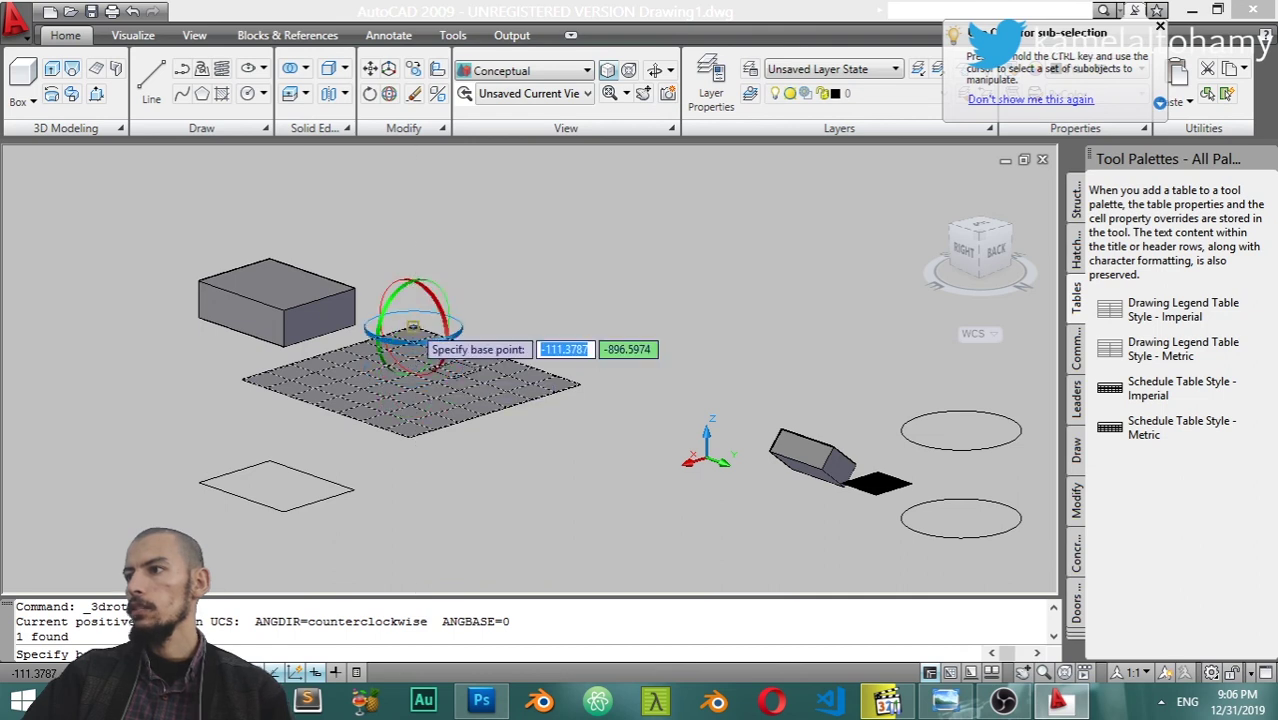
{"action": "right_click", "coordinate": [353, 323], "text": "shift"}
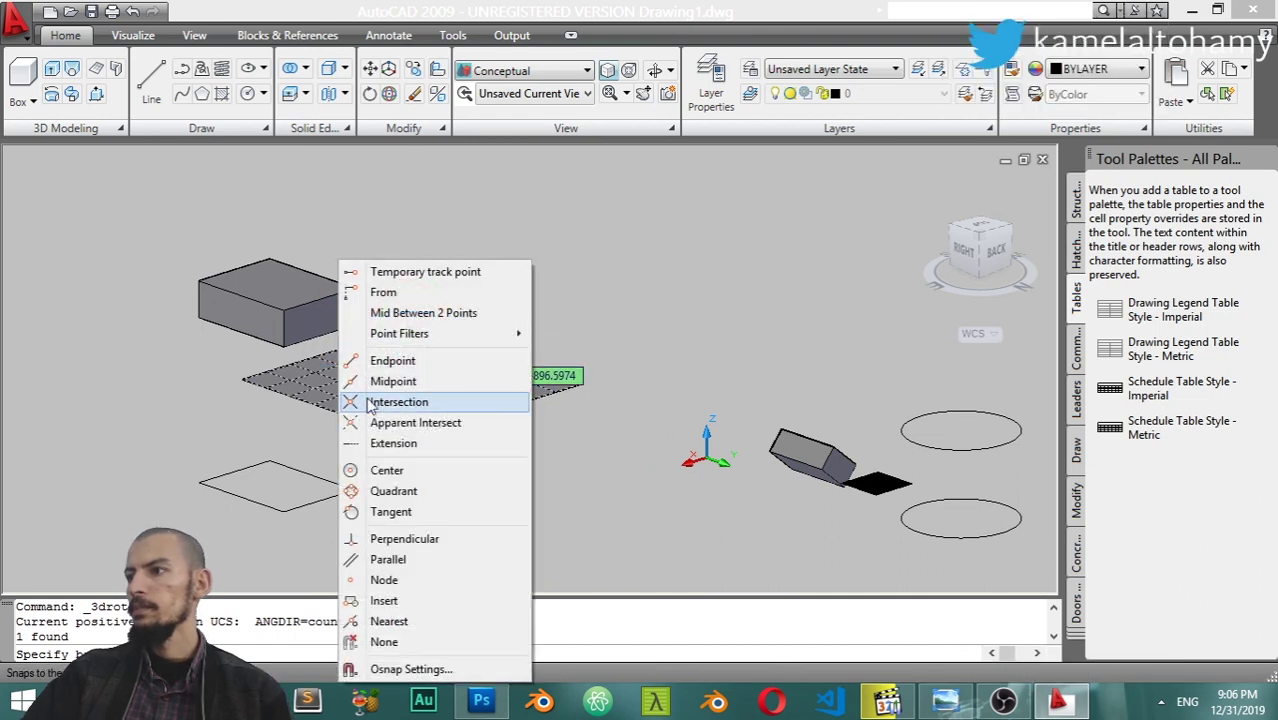
{"action": "left_click", "coordinate": [380, 377]}
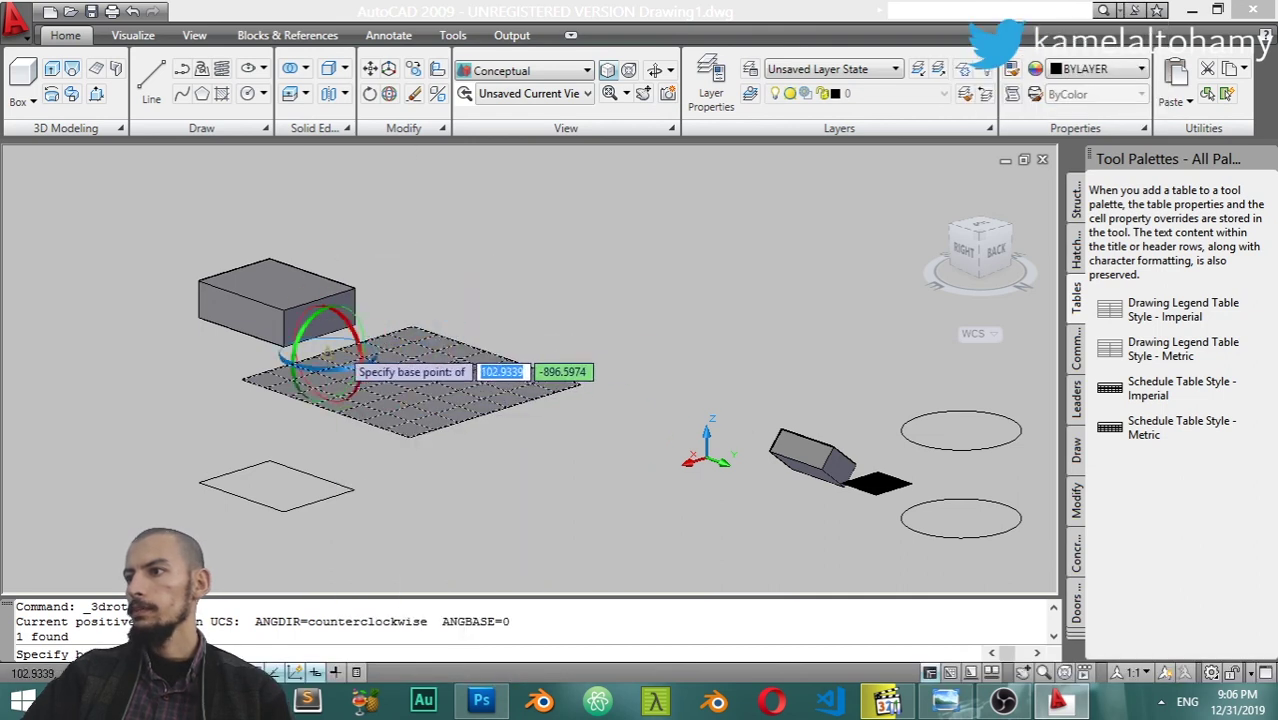
{"action": "left_click", "coordinate": [338, 357]}
{"action": "left_click", "coordinate": [352, 338]}
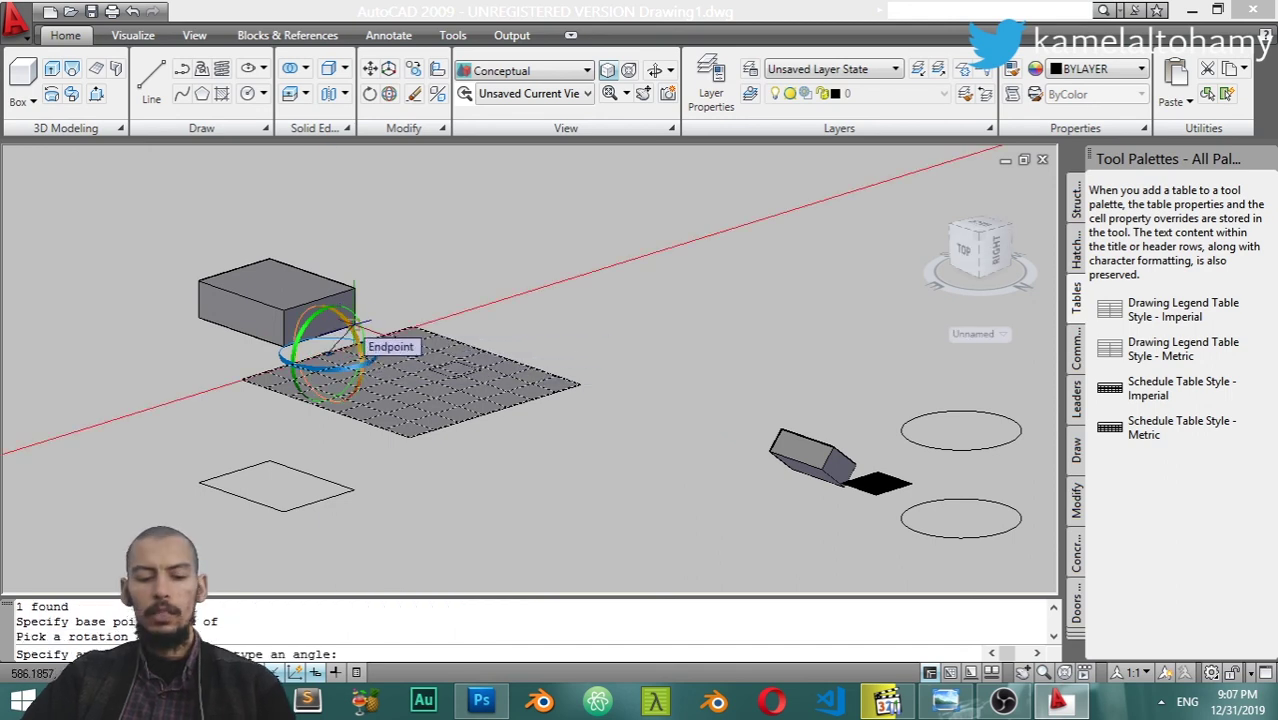
{"action": "type", "text": "90"}
{"action": "key", "text": "Return"}
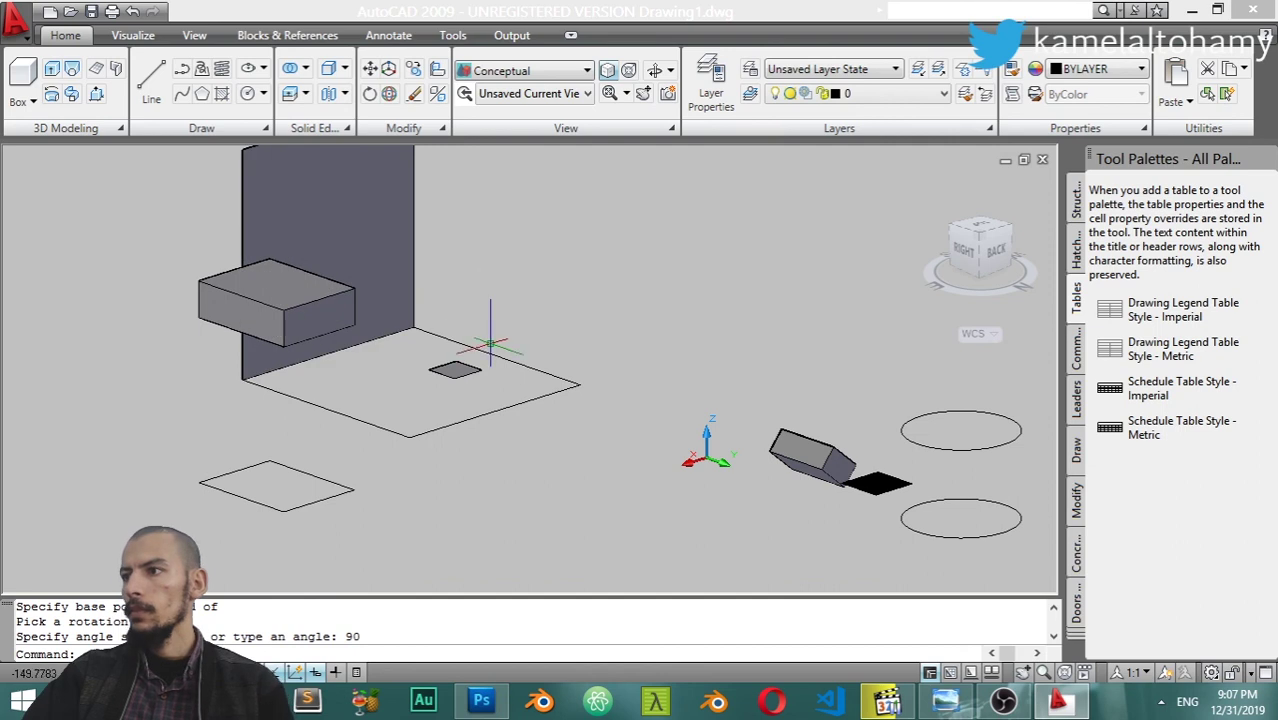
Move the upright surface from its edge midpoint to the box's edge midpoint
{"action": "mouse_move", "coordinate": [625, 370]}
{"action": "middle_mouse_down", "text": "shift"}
{"action": "mouse_move", "coordinate": [494, 377]}
{"action": "mouse_move", "coordinate": [599, 280]}
{"action": "middle_mouse_up", "text": "shift"}
{"action": "left_click", "coordinate": [810, 228]}
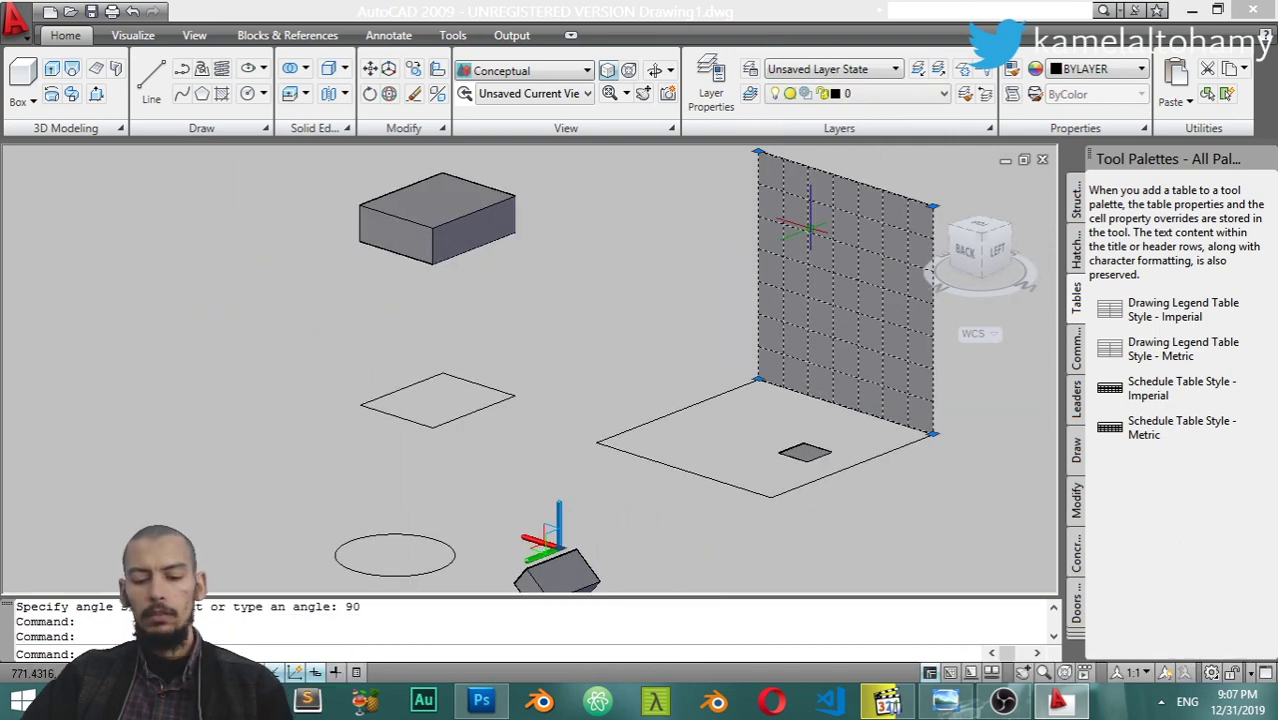
{"action": "type", "text": "m"}
{"action": "key", "text": "Return"}
{"action": "right_click", "coordinate": [760, 282], "text": "shift"}
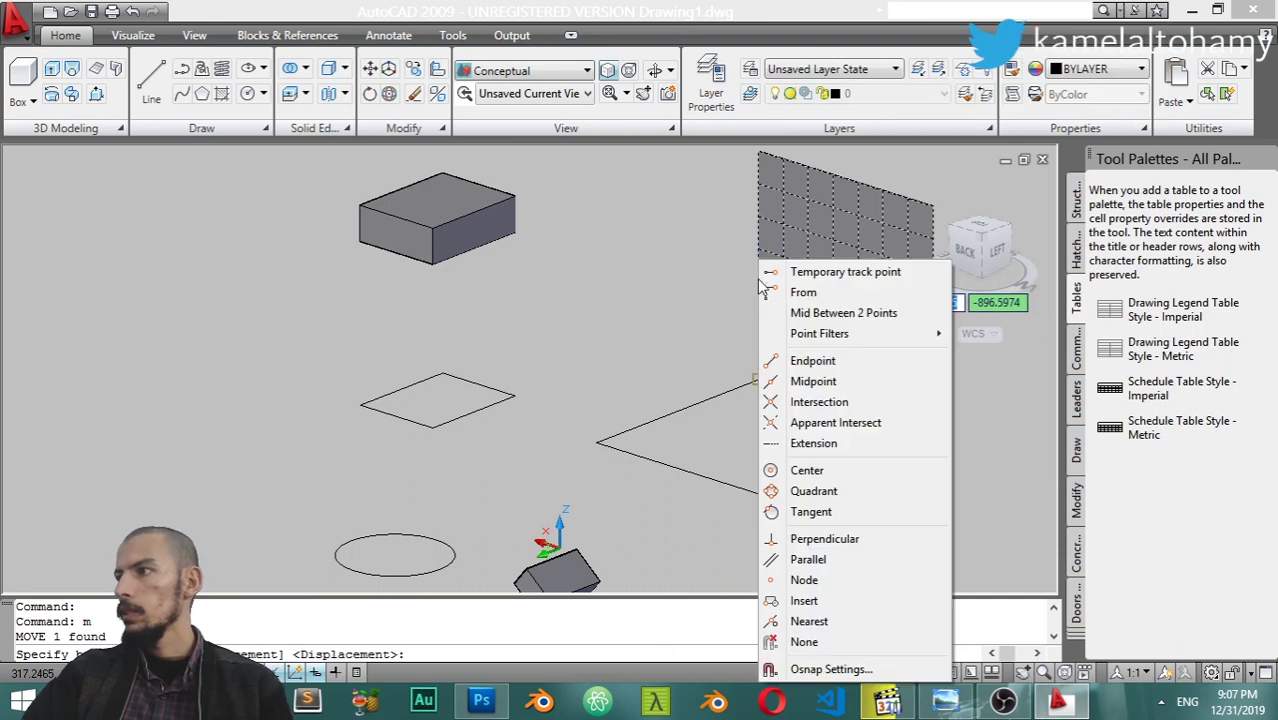
{"action": "left_click", "coordinate": [787, 378]}
{"action": "left_click", "coordinate": [758, 266]}
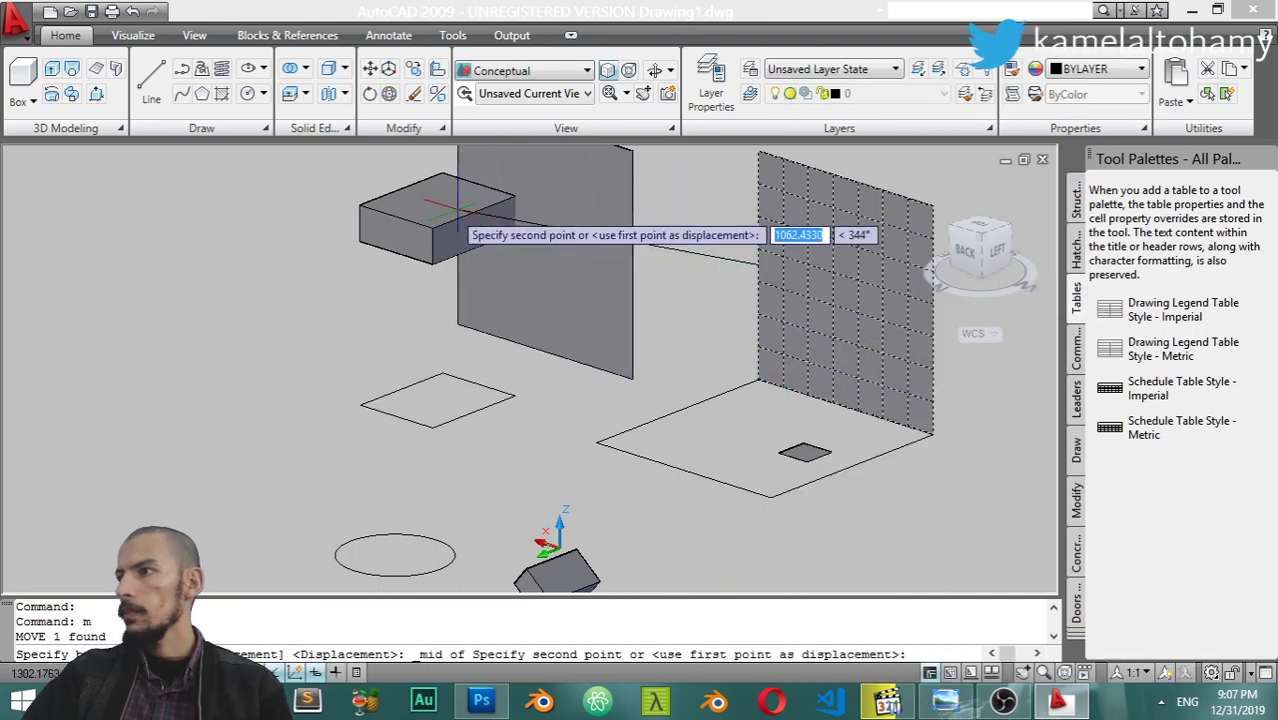
{"action": "right_click", "coordinate": [400, 200], "text": "shift"}
{"action": "left_click", "coordinate": [445, 320]}
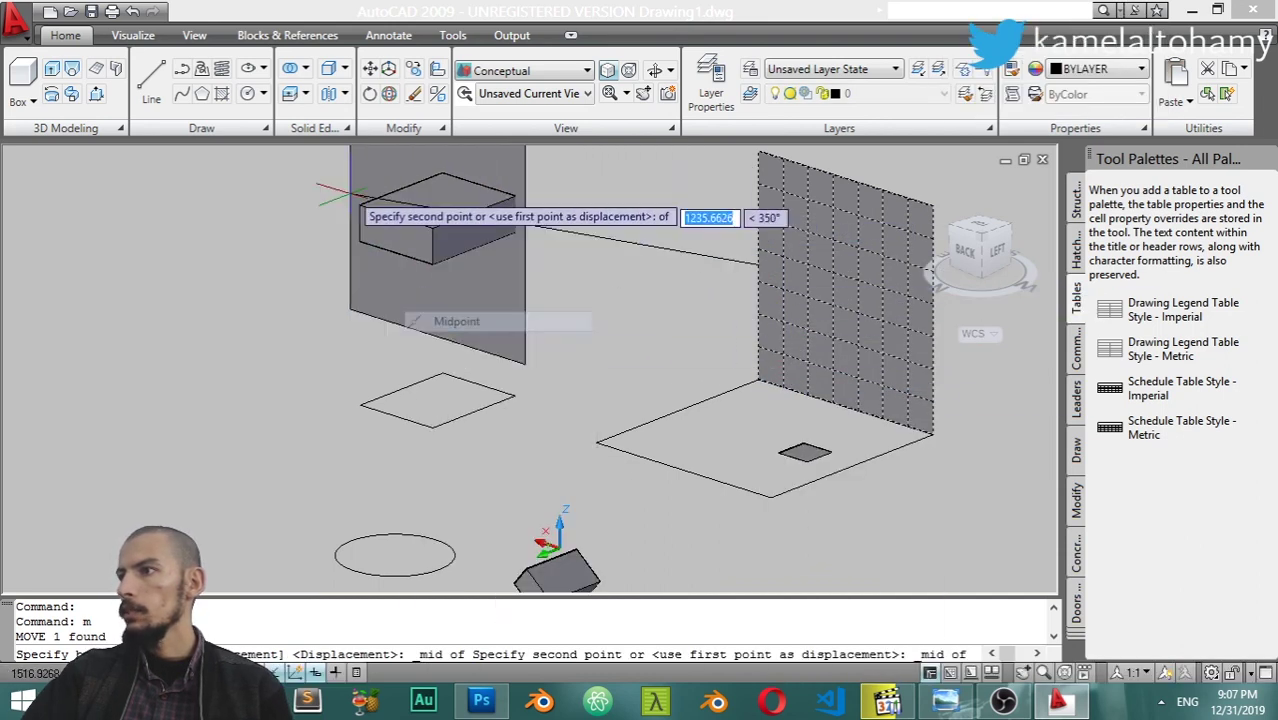
{"action": "left_click", "coordinate": [402, 190]}
{"action": "mouse_move", "coordinate": [435, 255]}
{"action": "middle_mouse_down", "text": "shift"}
{"action": "mouse_move", "coordinate": [585, 337]}
{"action": "mouse_move", "coordinate": [398, 262]}
{"action": "middle_mouse_up", "text": "shift"}
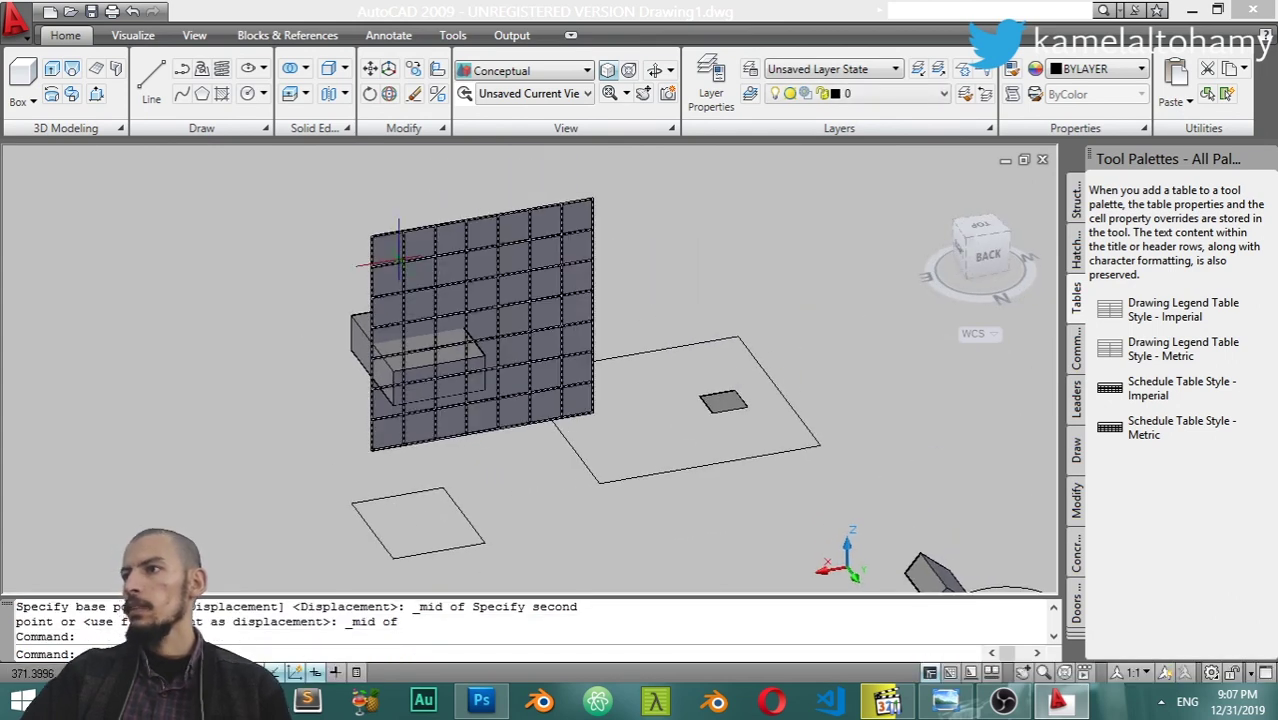
Run the Separate solid edit on the box
{"action": "left_click", "coordinate": [345, 95]}
{"action": "left_click", "coordinate": [379, 123]}
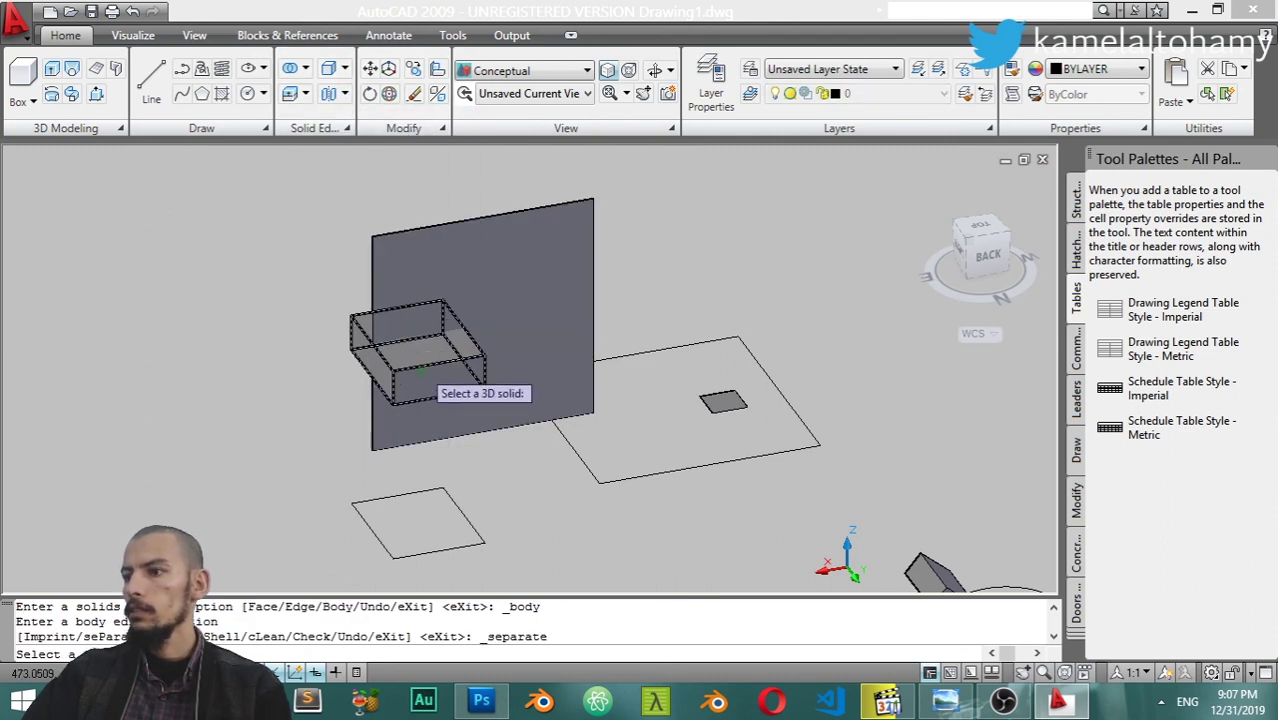
{"action": "left_click", "coordinate": [421, 368]}
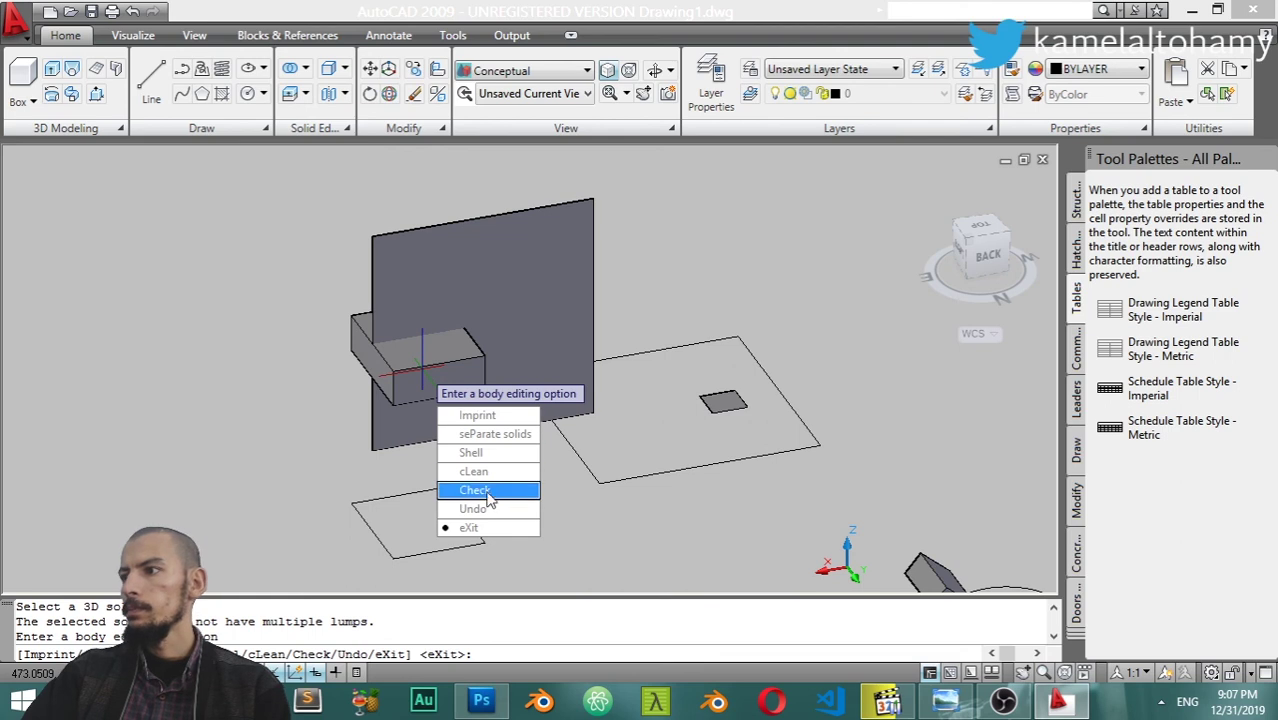
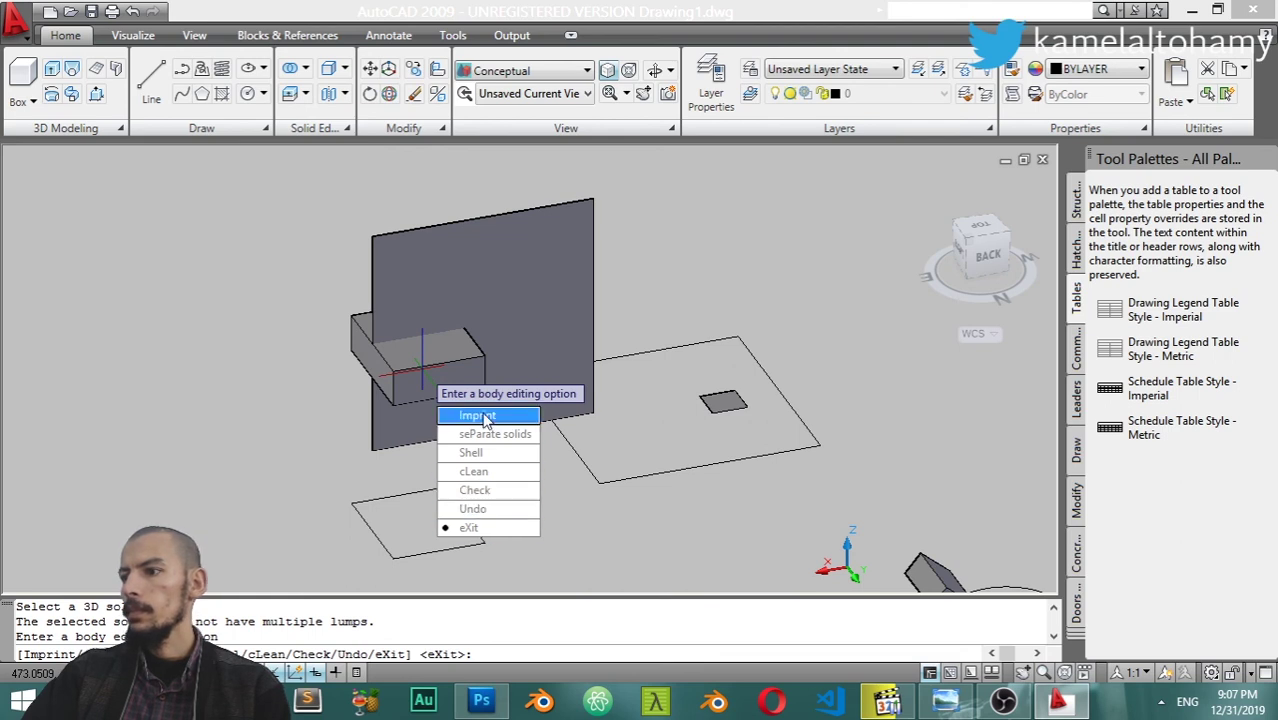
Check the box solid's validity and try imprinting, then cancel and reselect the box
{"action": "left_click", "coordinate": [488, 490]}
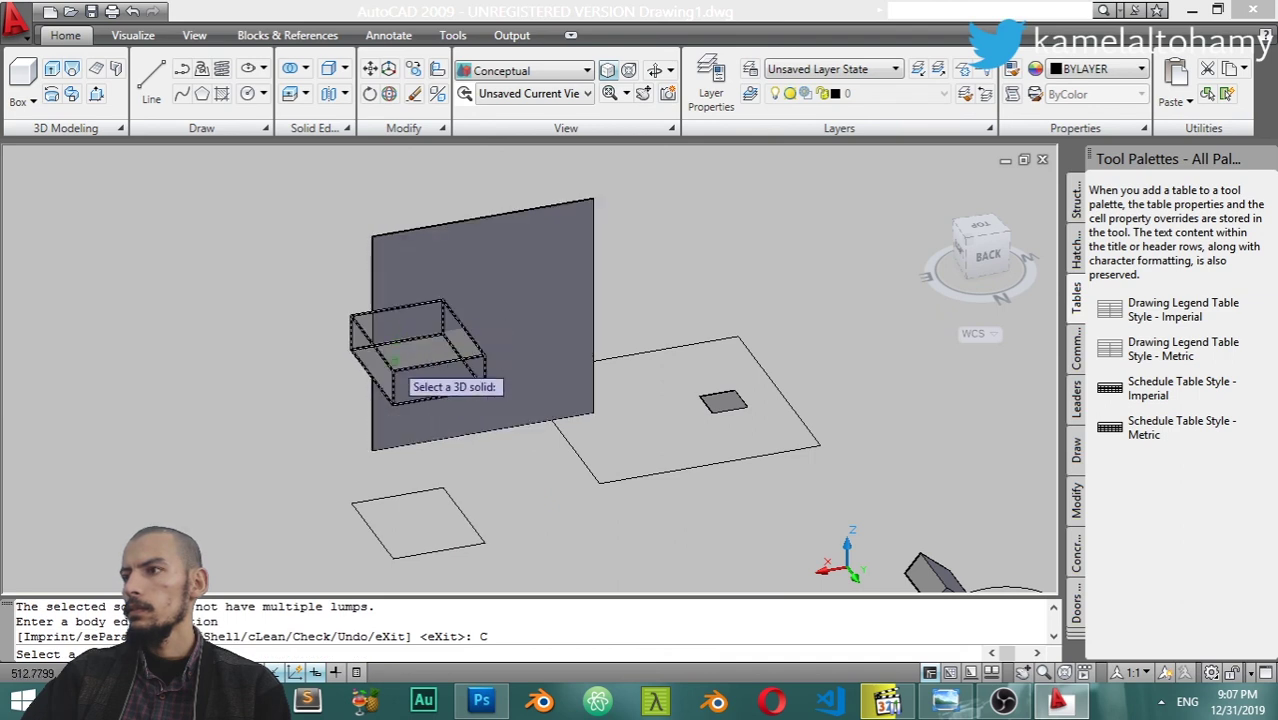
{"action": "left_click", "coordinate": [396, 370]}
{"action": "left_click", "coordinate": [447, 409]}
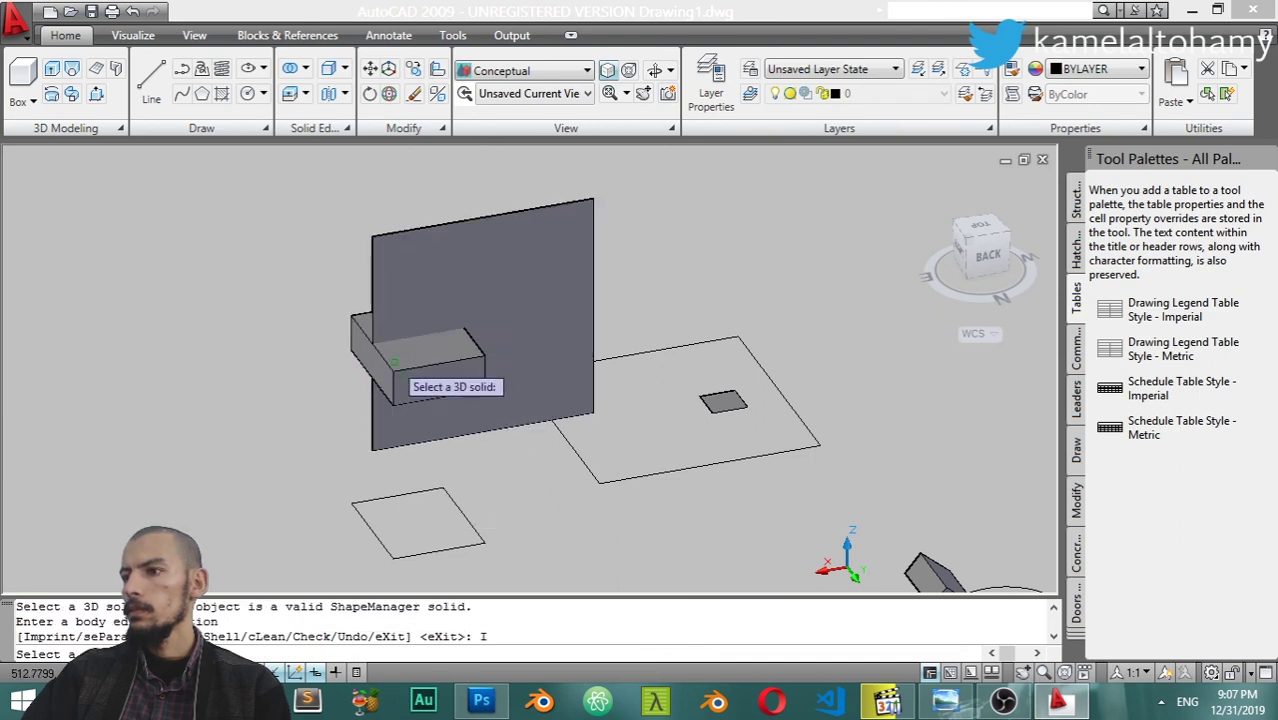
{"action": "key", "text": "Escape"}
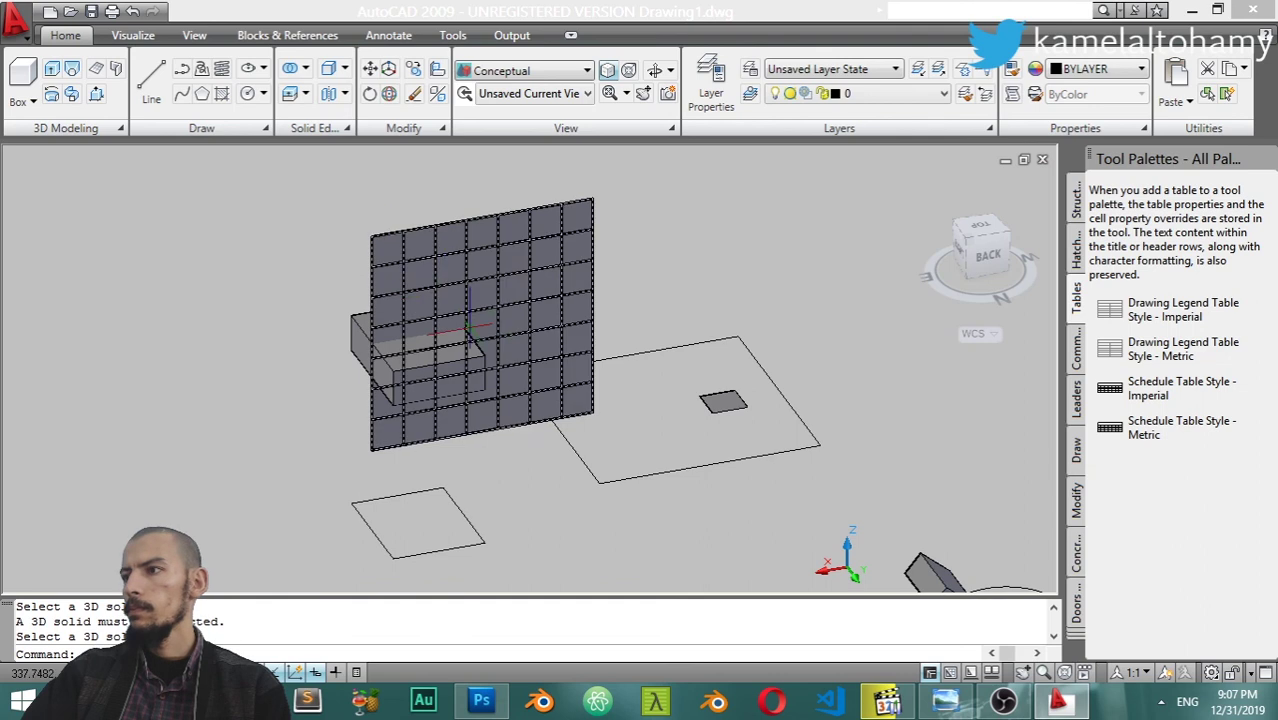
{"action": "left_click", "coordinate": [432, 350]}
{"action": "scroll", "coordinate": [372, 335], "scroll_direction": "up", "scroll_amount": 2}
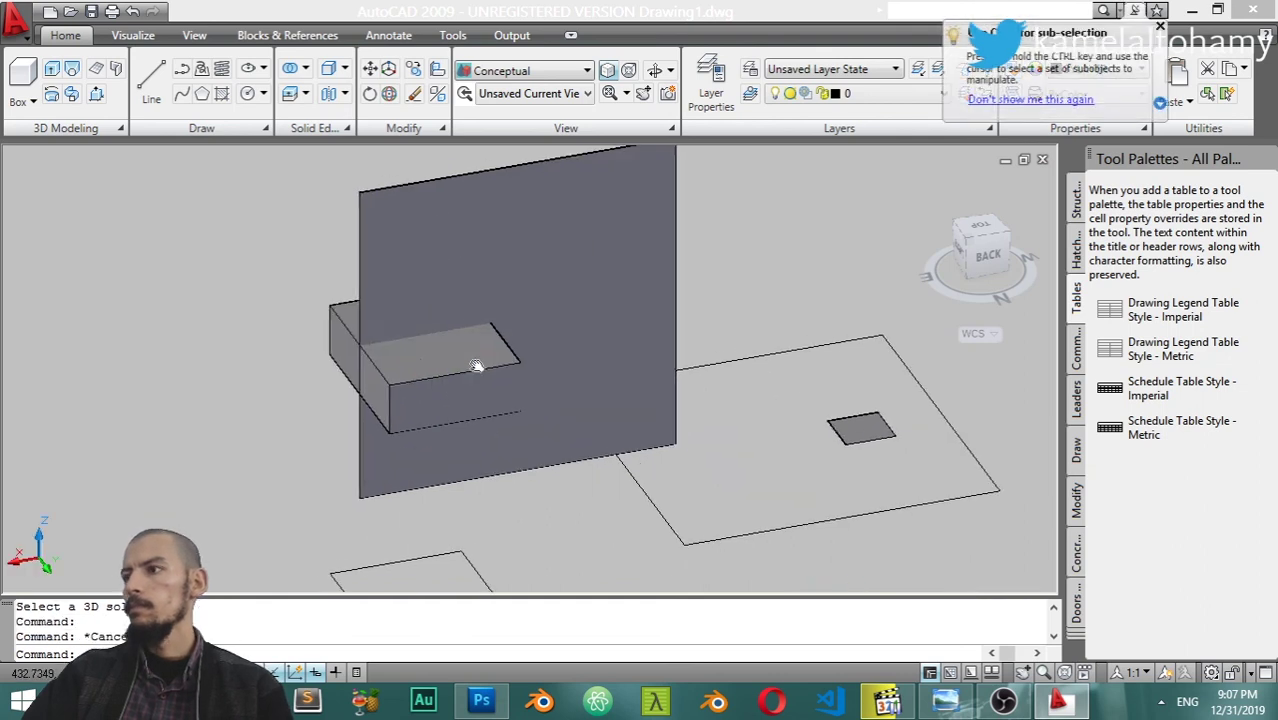
{"action": "scroll", "coordinate": [372, 335], "scroll_direction": "up", "scroll_amount": 2}
{"action": "left_click", "coordinate": [470, 360]}
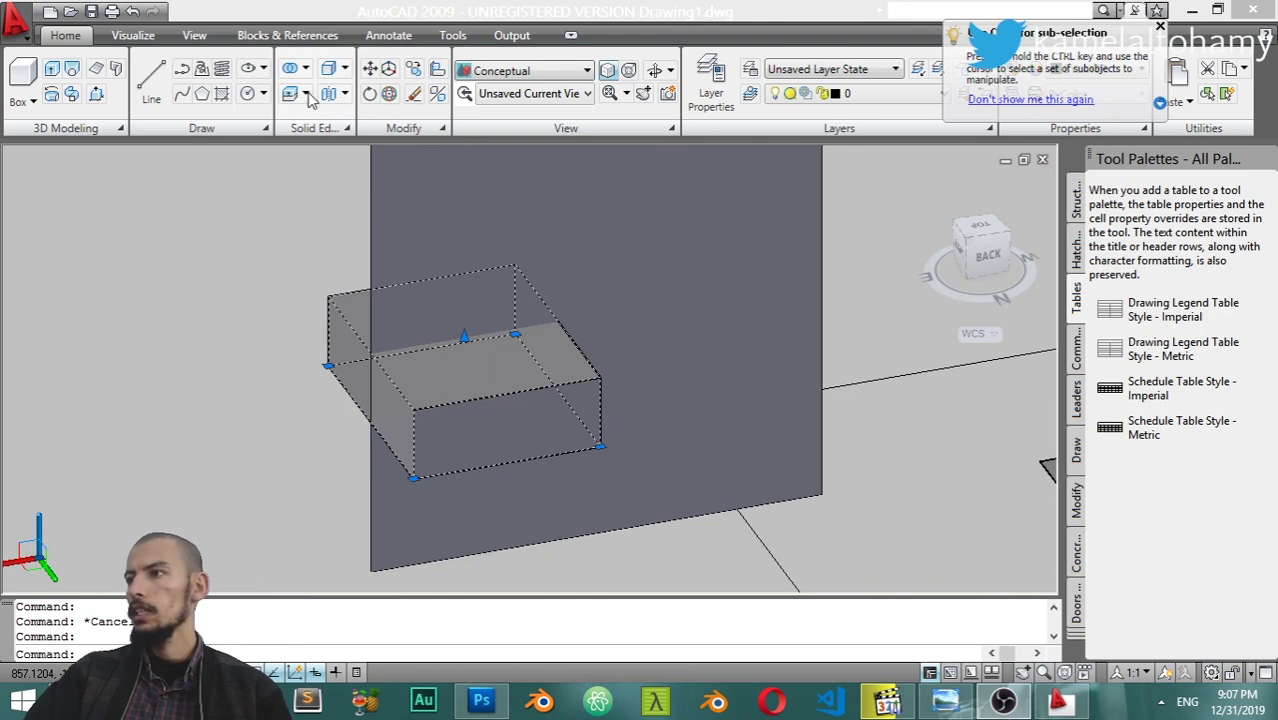
Slice the box with a plane through the wall panel's top-left and lower corners
{"action": "left_click", "coordinate": [445, 130]}
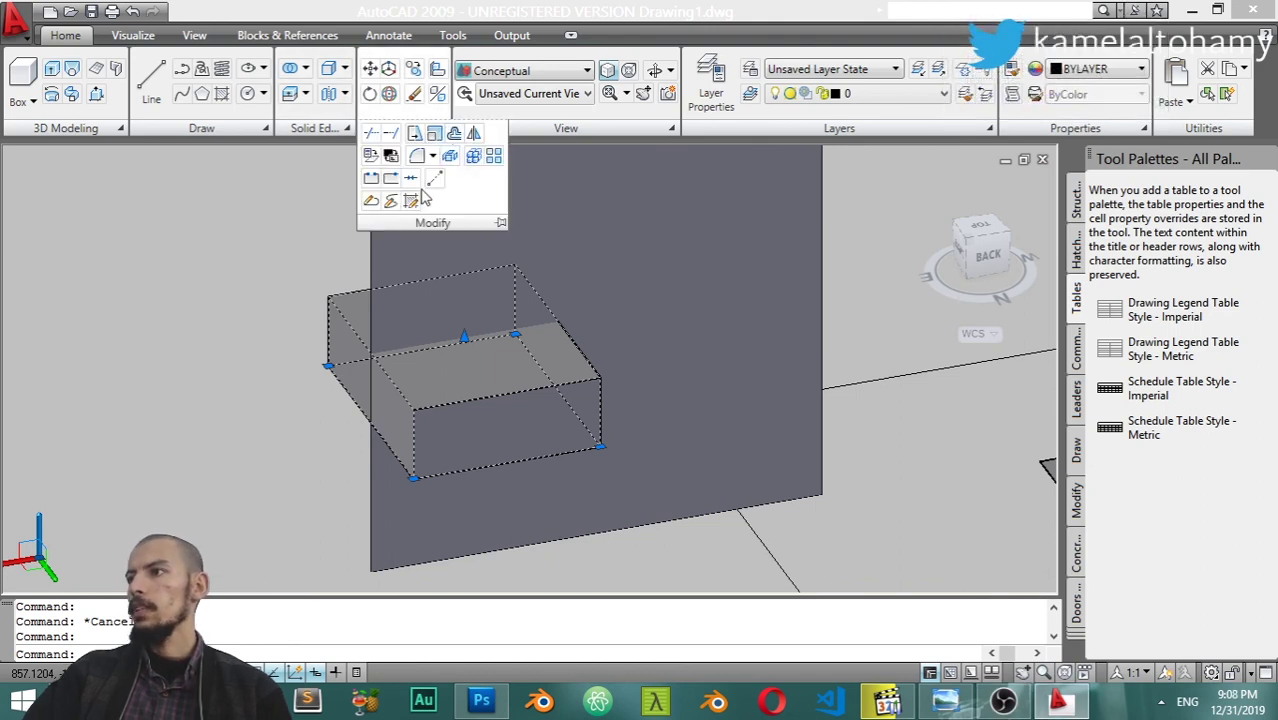
{"action": "left_click", "coordinate": [350, 129]}
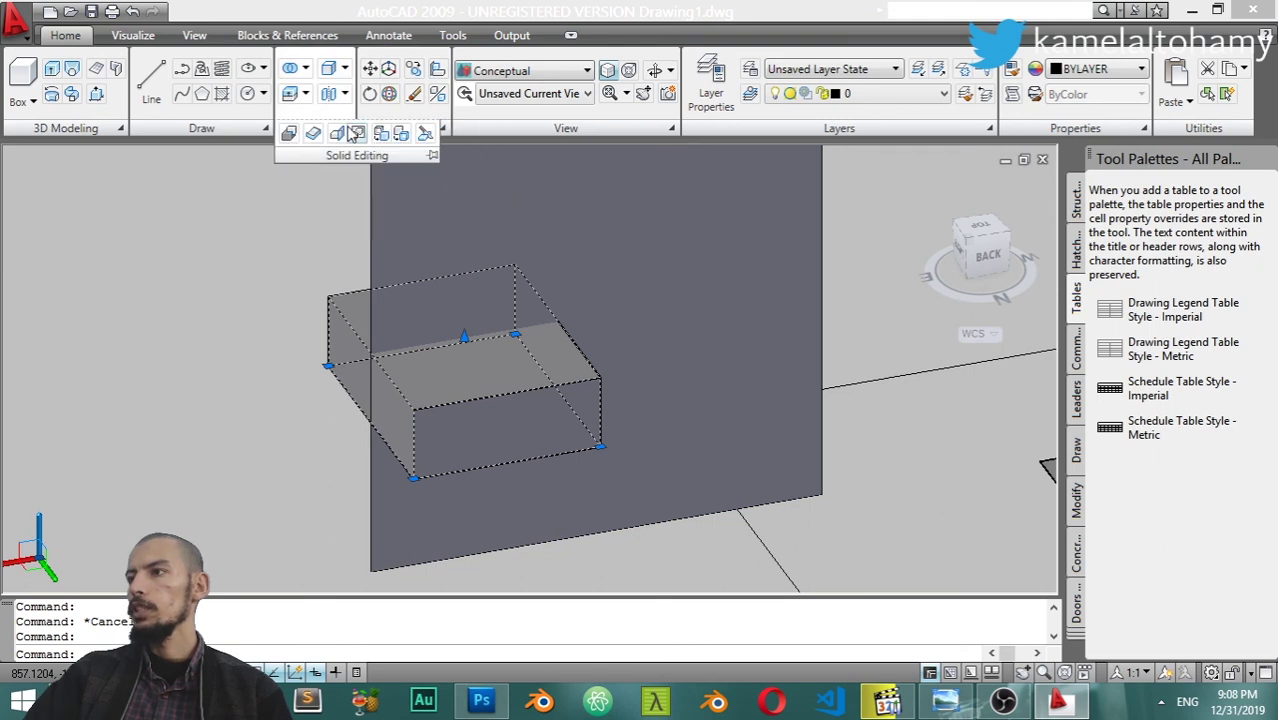
{"action": "left_click", "coordinate": [425, 134]}
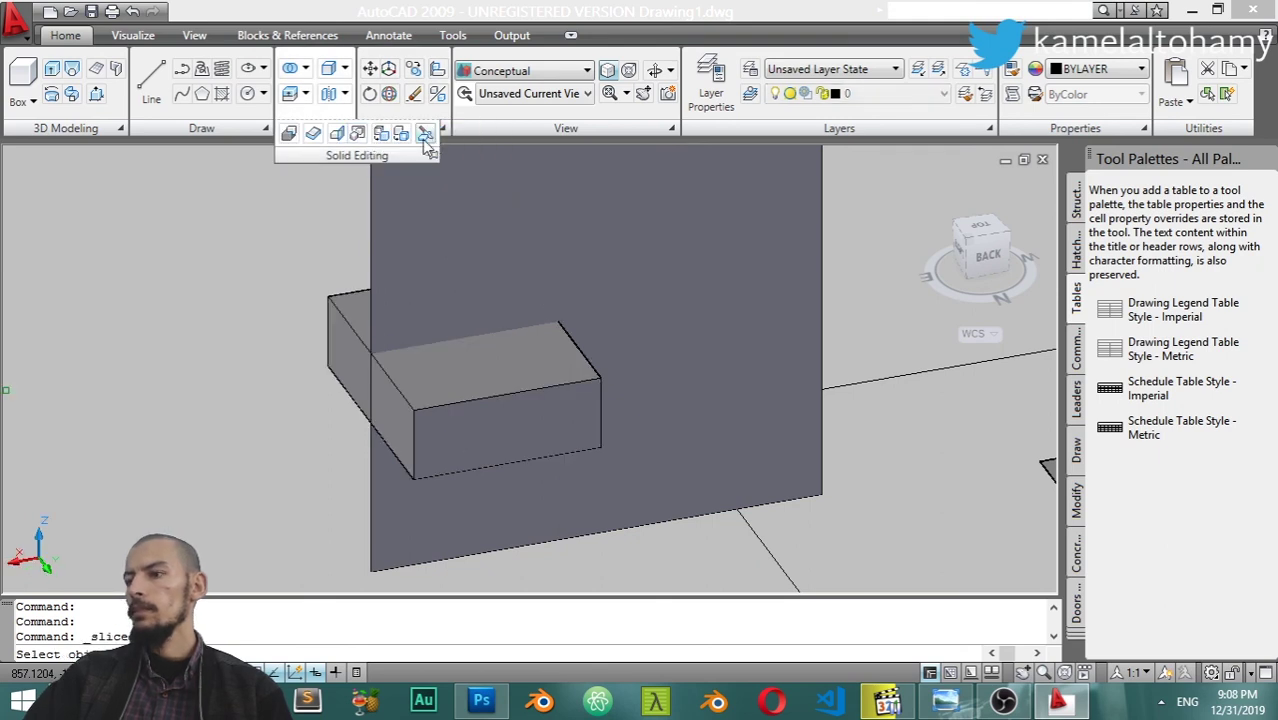
{"action": "left_click", "coordinate": [457, 399]}
{"action": "key", "text": "Return"}
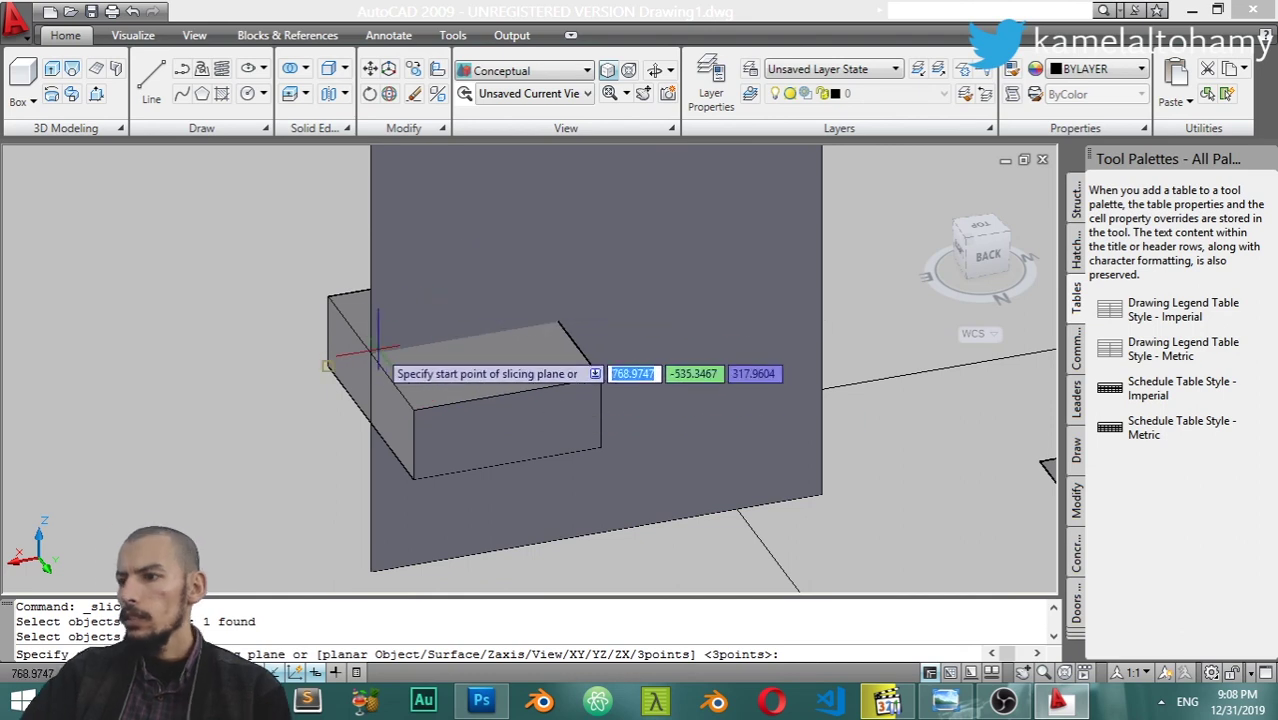
{"action": "scroll", "coordinate": [415, 345], "scroll_direction": "down", "scroll_amount": 2}
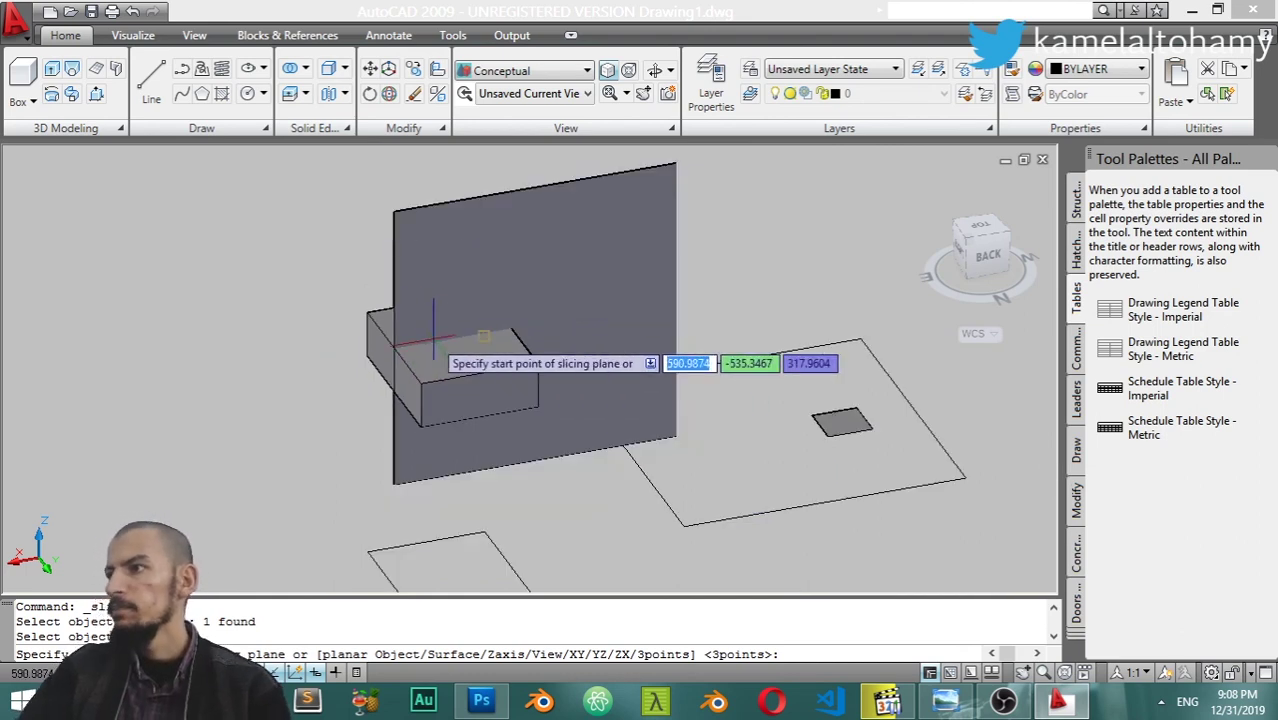
{"action": "left_click", "coordinate": [393, 212]}
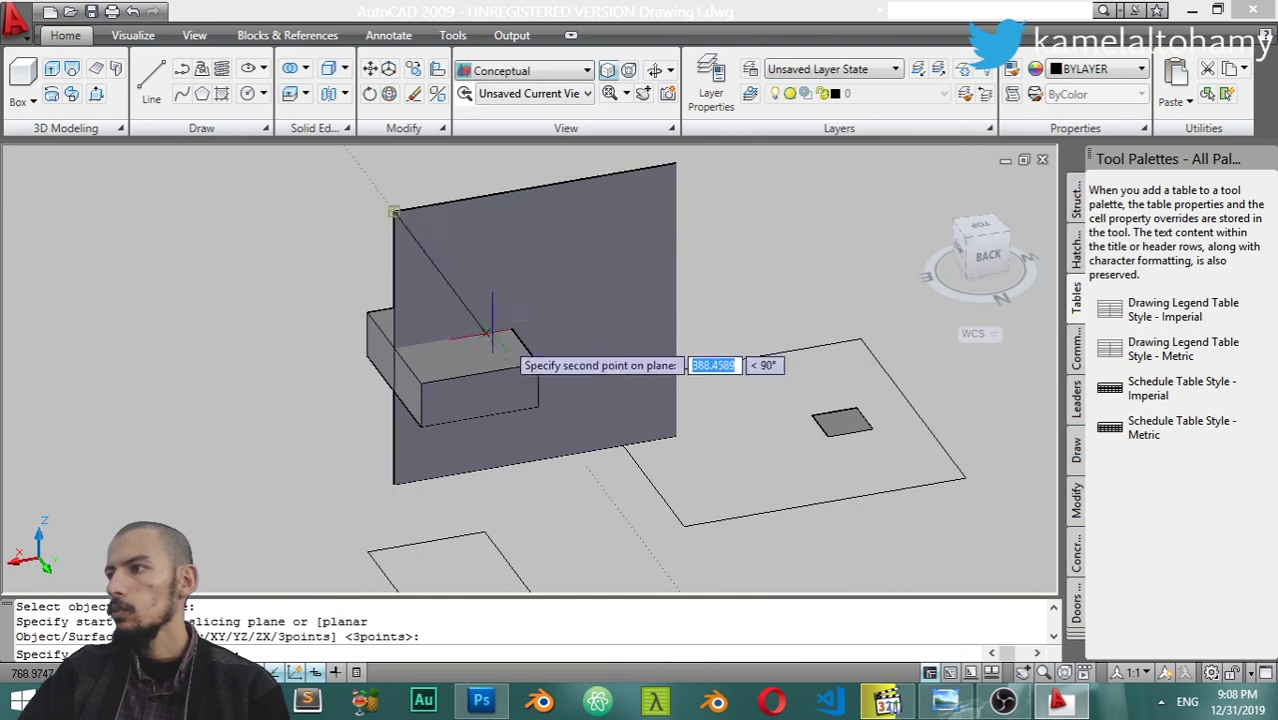
{"action": "left_click", "coordinate": [668, 432]}
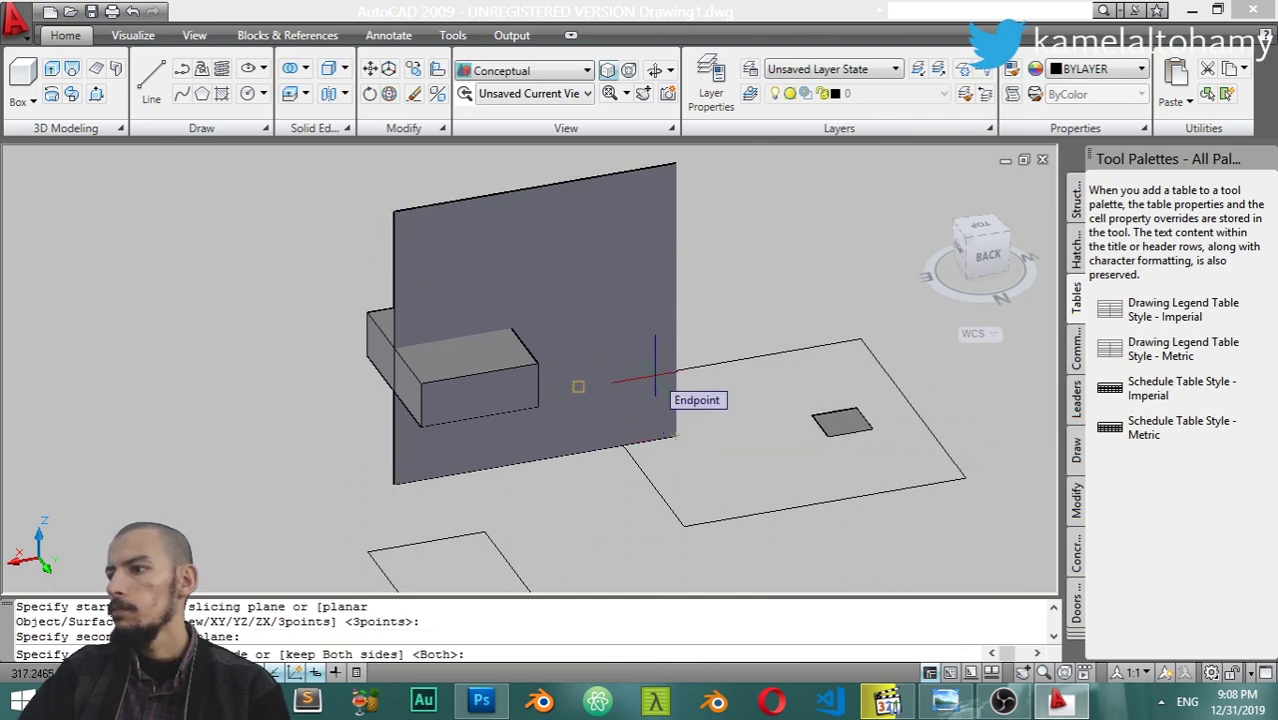
Keep both pieces of the sliced box (option B) and select the front piece
{"action": "left_click", "coordinate": [395, 485]}
{"action": "left_click", "coordinate": [675, 160]}
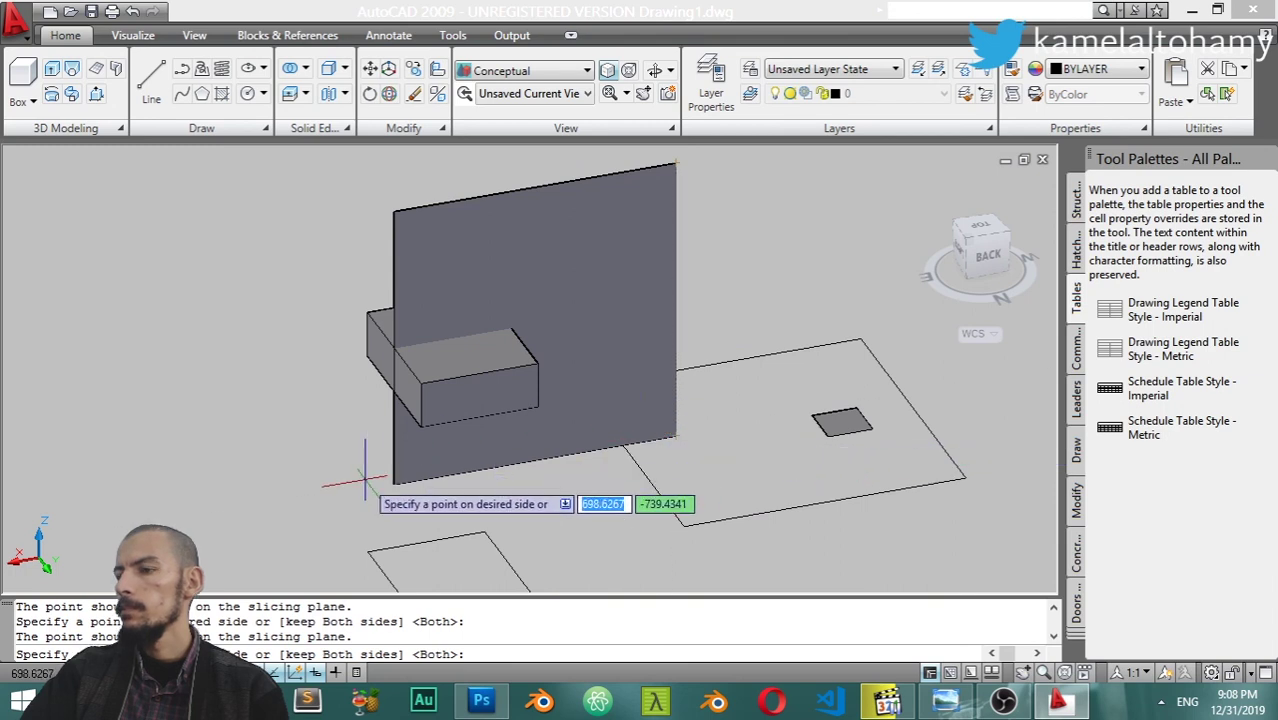
{"action": "type", "text": "B"}
{"action": "key", "text": "Return"}
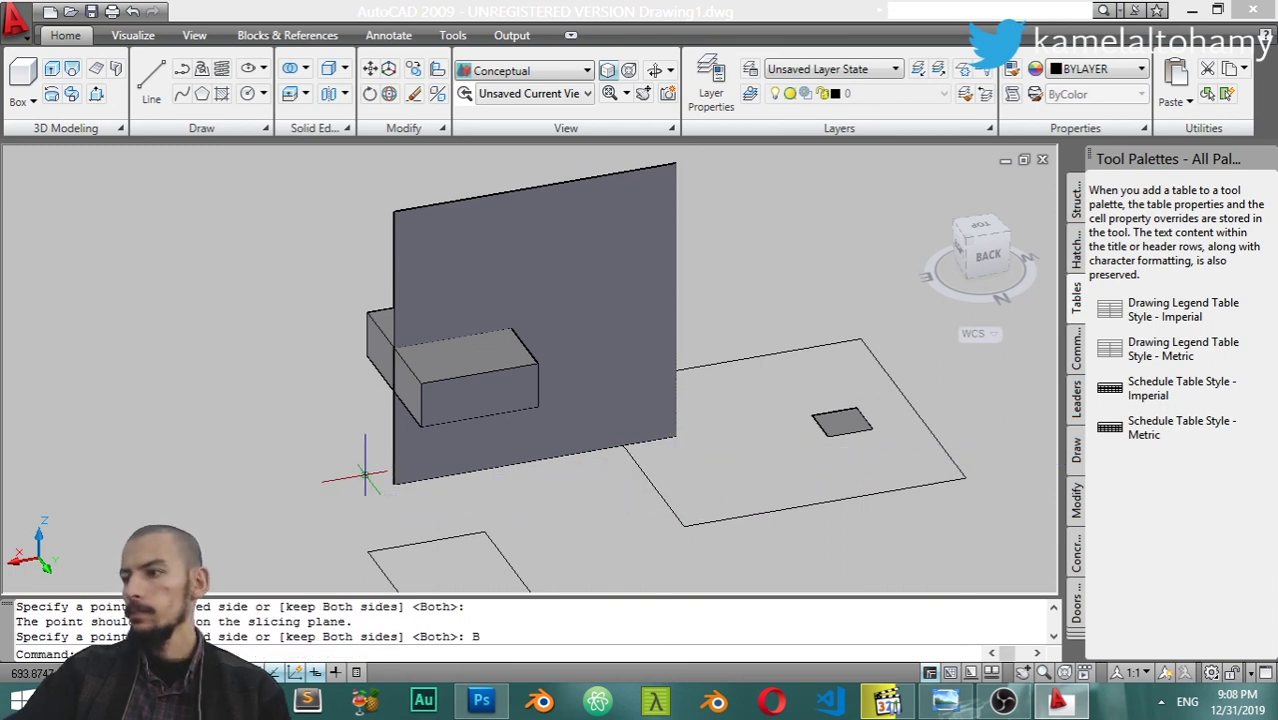
{"action": "left_click", "coordinate": [489, 374]}
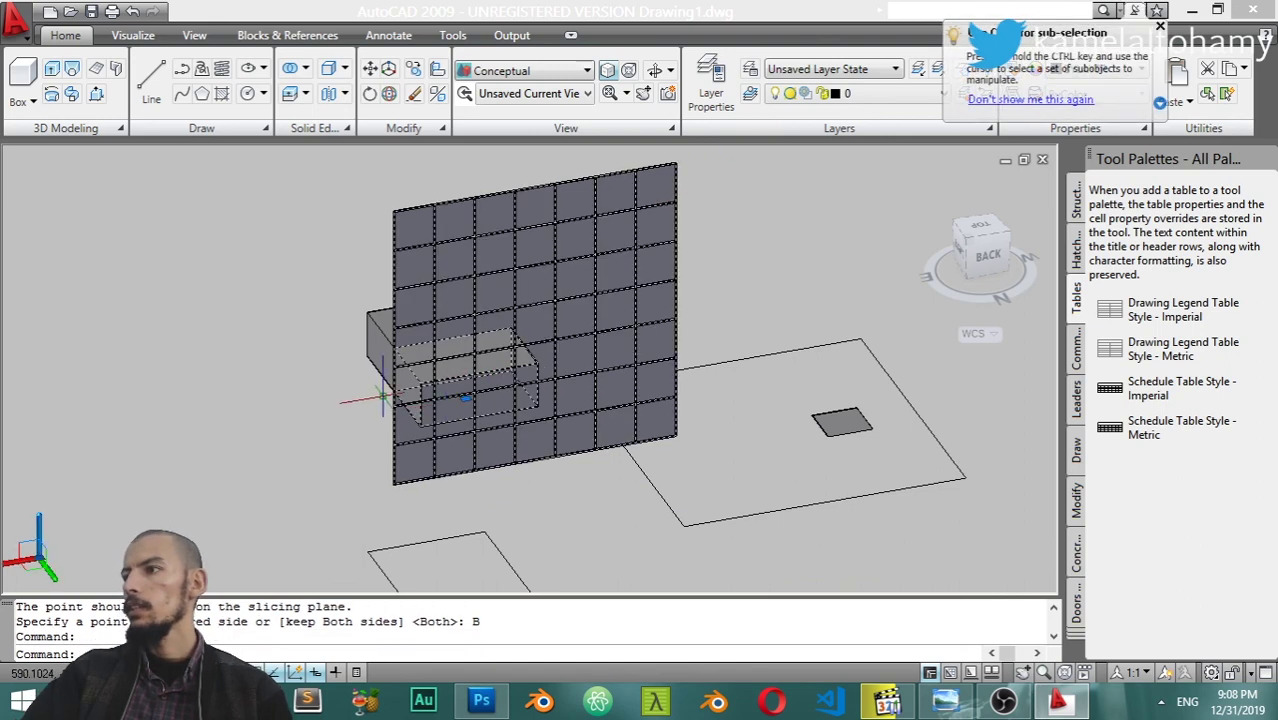
Erase the front piece of the sliced box
{"action": "left_click", "coordinate": [380, 330]}
{"action": "key", "text": "Escape"}
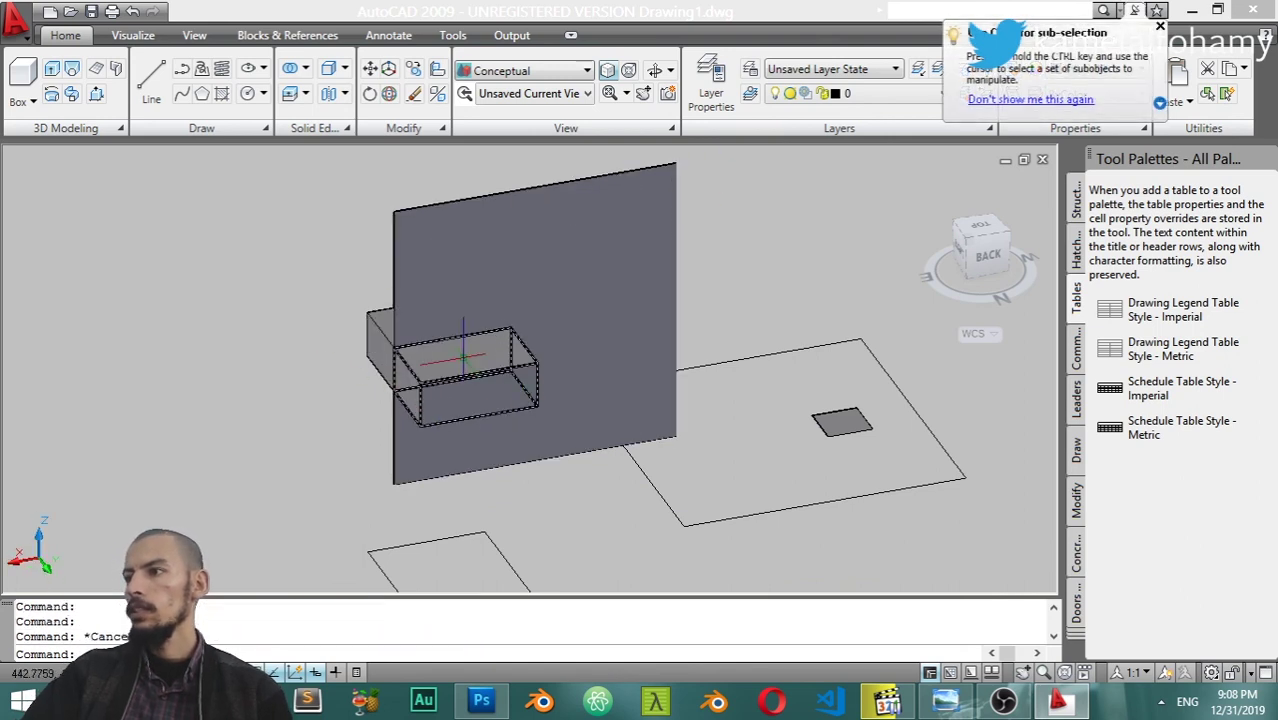
{"action": "type", "text": "e"}
{"action": "key", "text": "Return"}
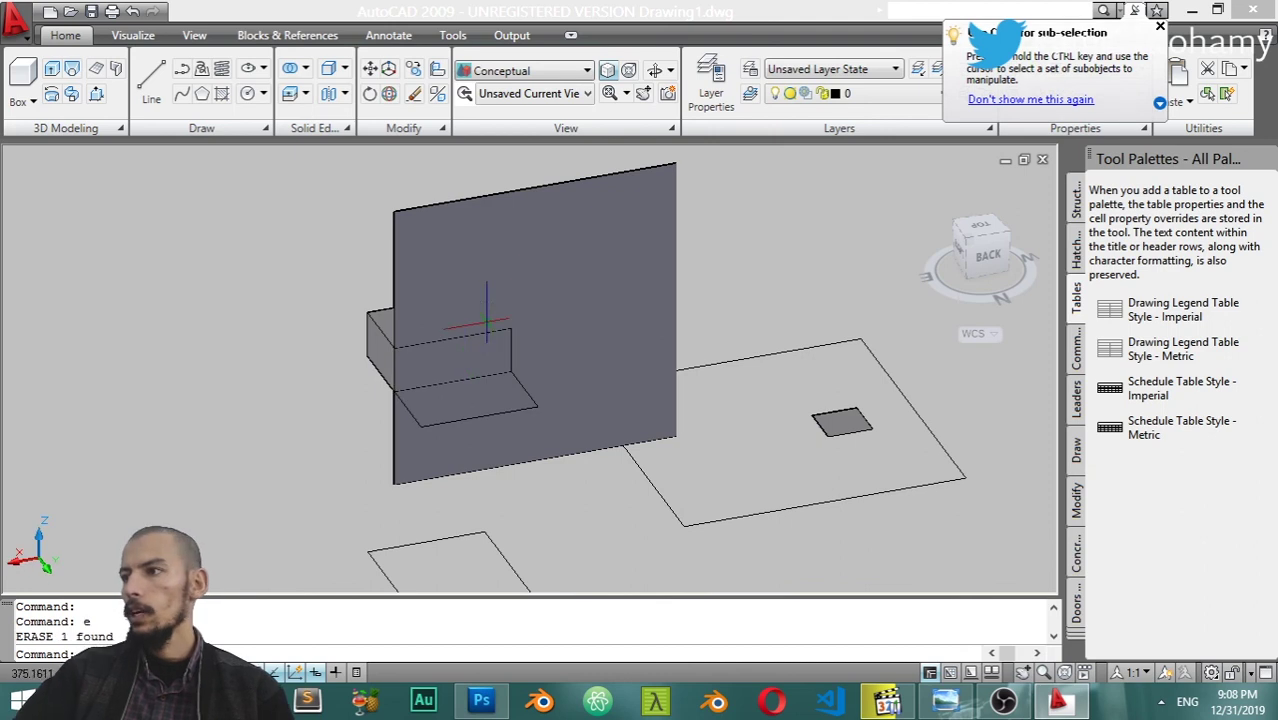
Erase the vertical wall panel and crossing-select the box and both rectangles
{"action": "left_click", "coordinate": [503, 232]}
{"action": "type", "text": "e"}
{"action": "key", "text": "Return"}
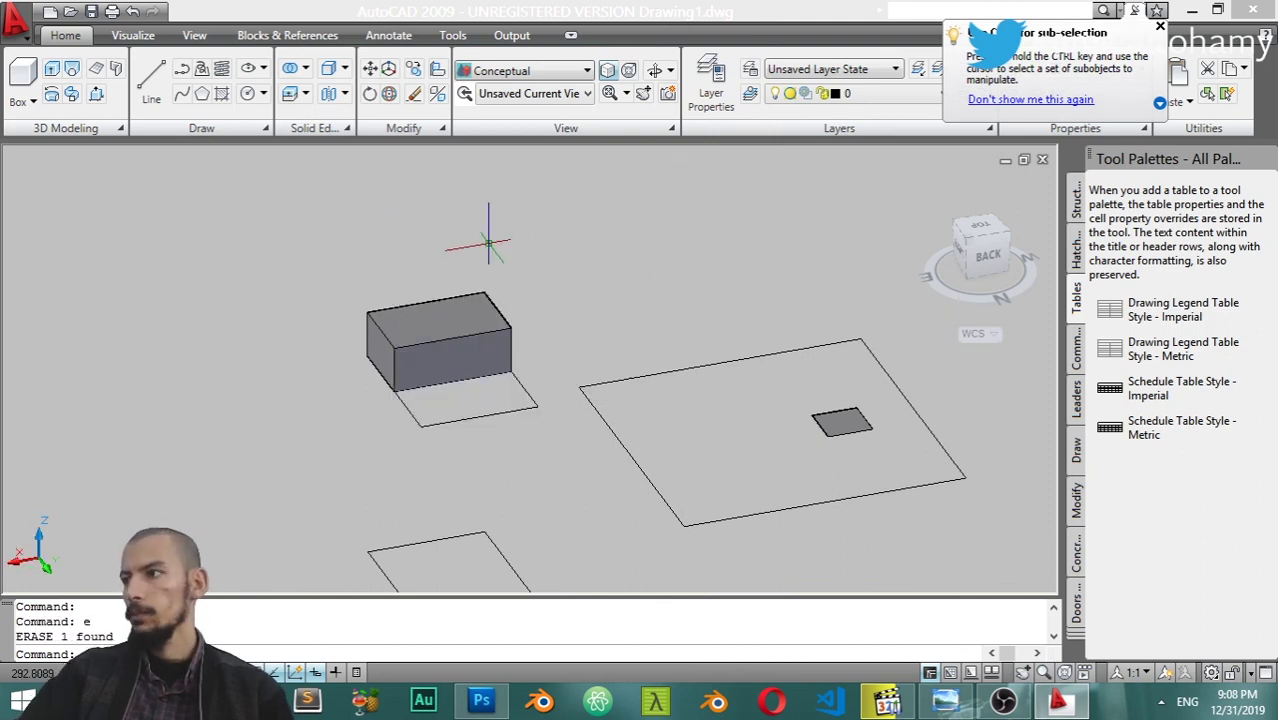
{"action": "left_click", "coordinate": [585, 262]}
{"action": "left_click", "coordinate": [214, 434]}
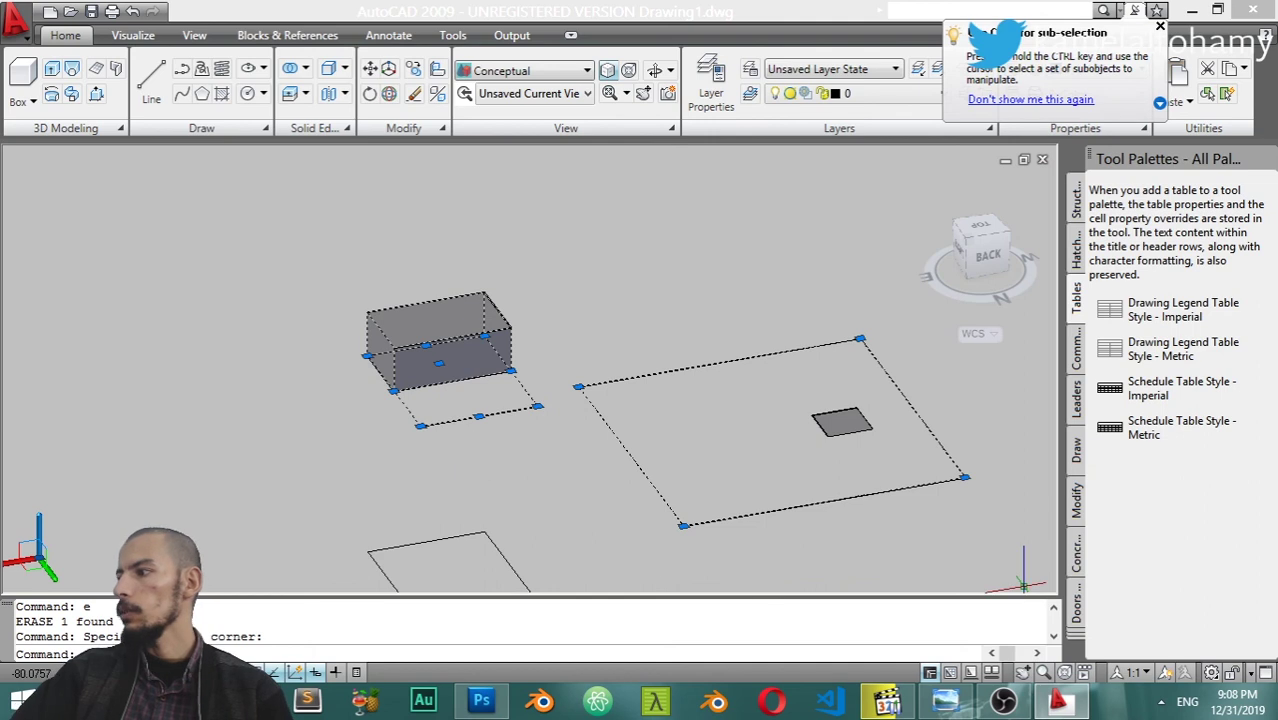
{"action": "left_click", "coordinate": [1211, 673]}
Switch to the AutoCAD Classic workspace, close Tool Palettes, and zoom in on a top view
{"action": "left_click", "coordinate": [1140, 600]}
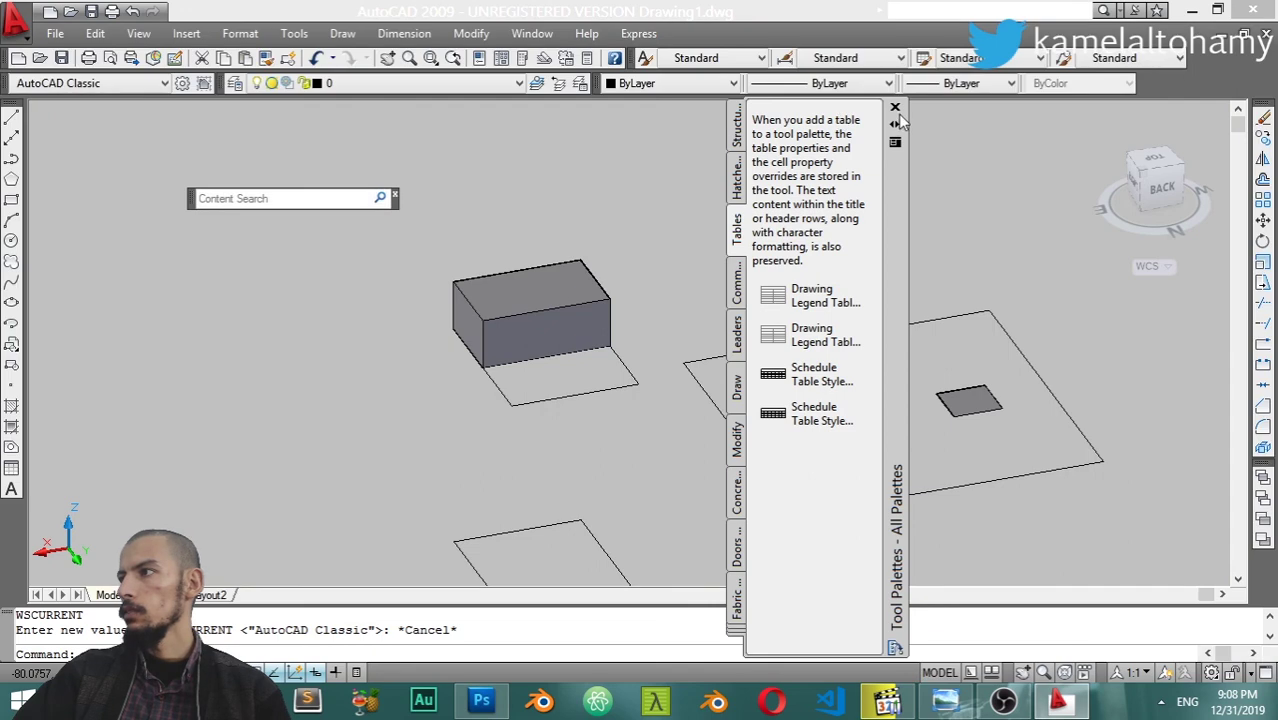
{"action": "left_click", "coordinate": [896, 108]}
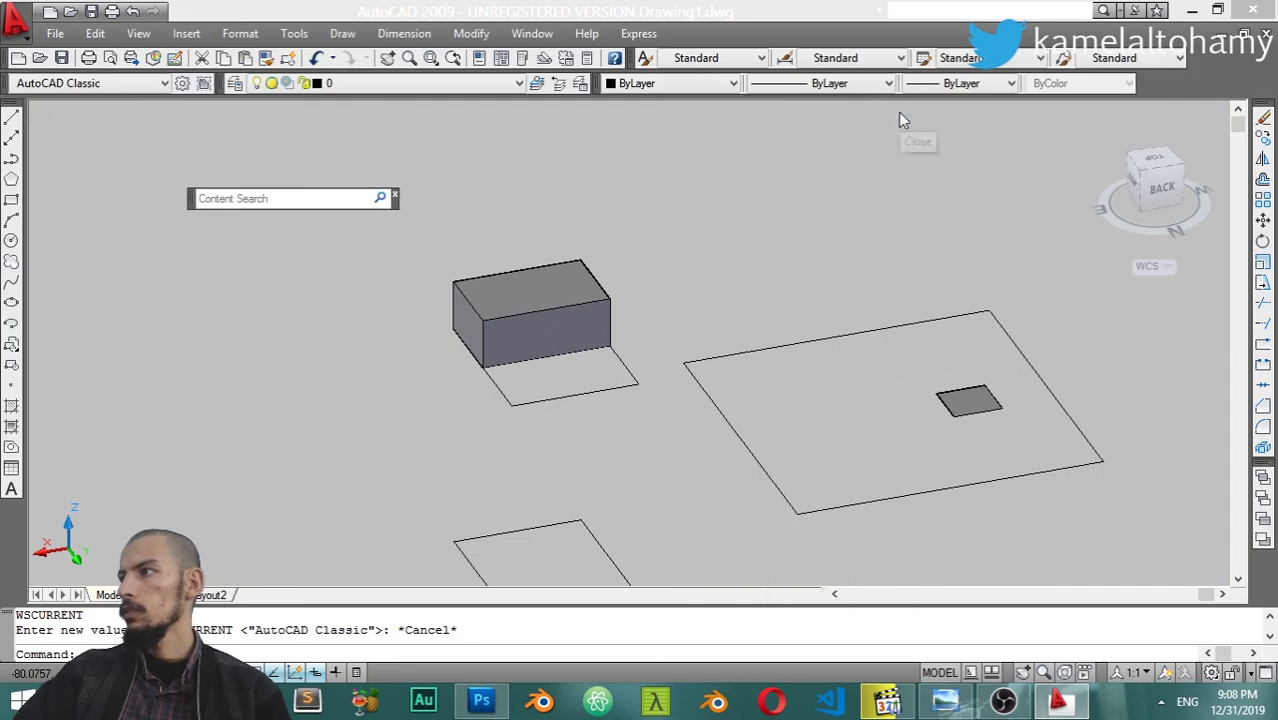
{"action": "left_click", "coordinate": [1163, 155]}
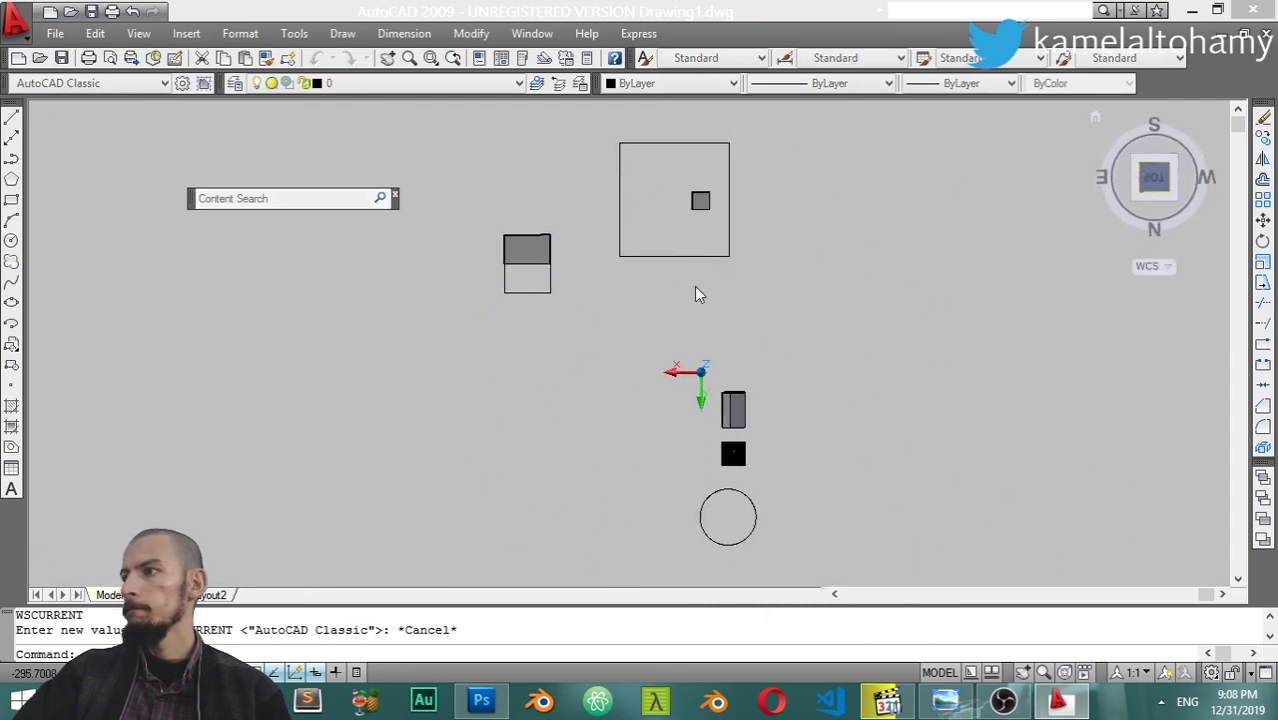
{"action": "scroll", "coordinate": [693, 282], "scroll_direction": "up", "scroll_amount": 3}
{"action": "left_click", "coordinate": [236, 85]}
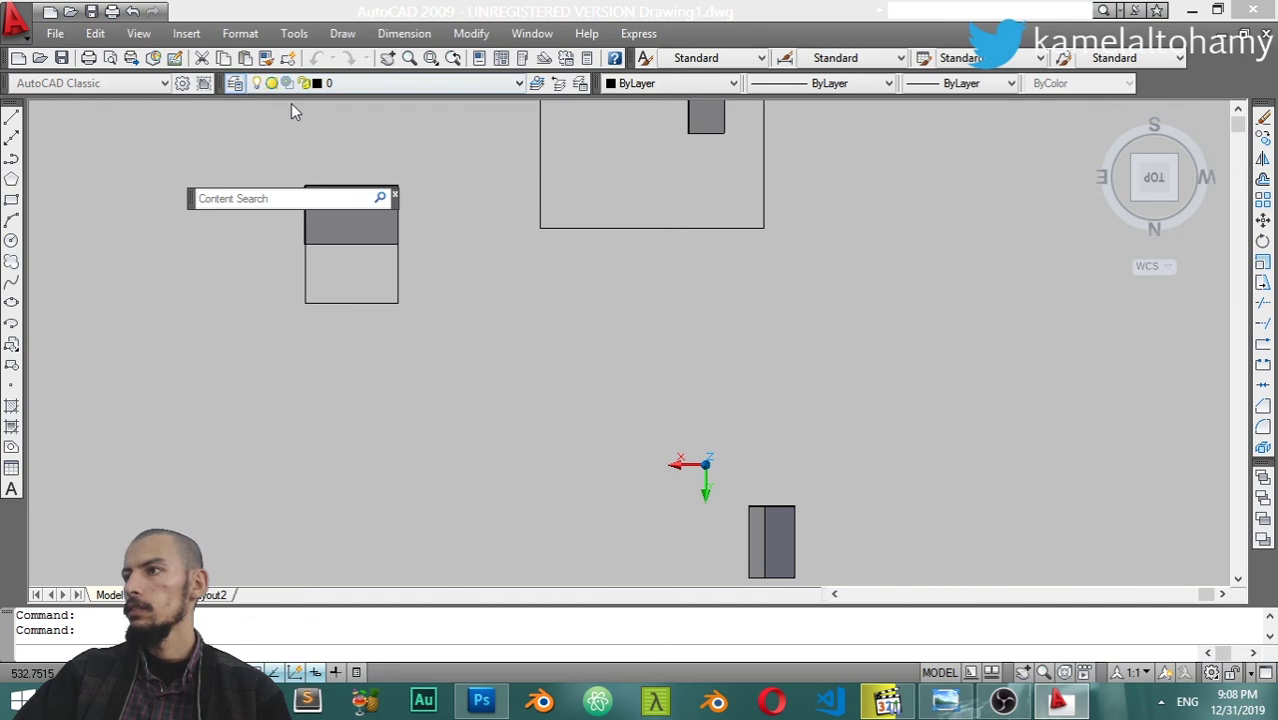
Create a 'lines' layer with colour 180 (blue)
{"action": "left_click", "coordinate": [274, 91]}
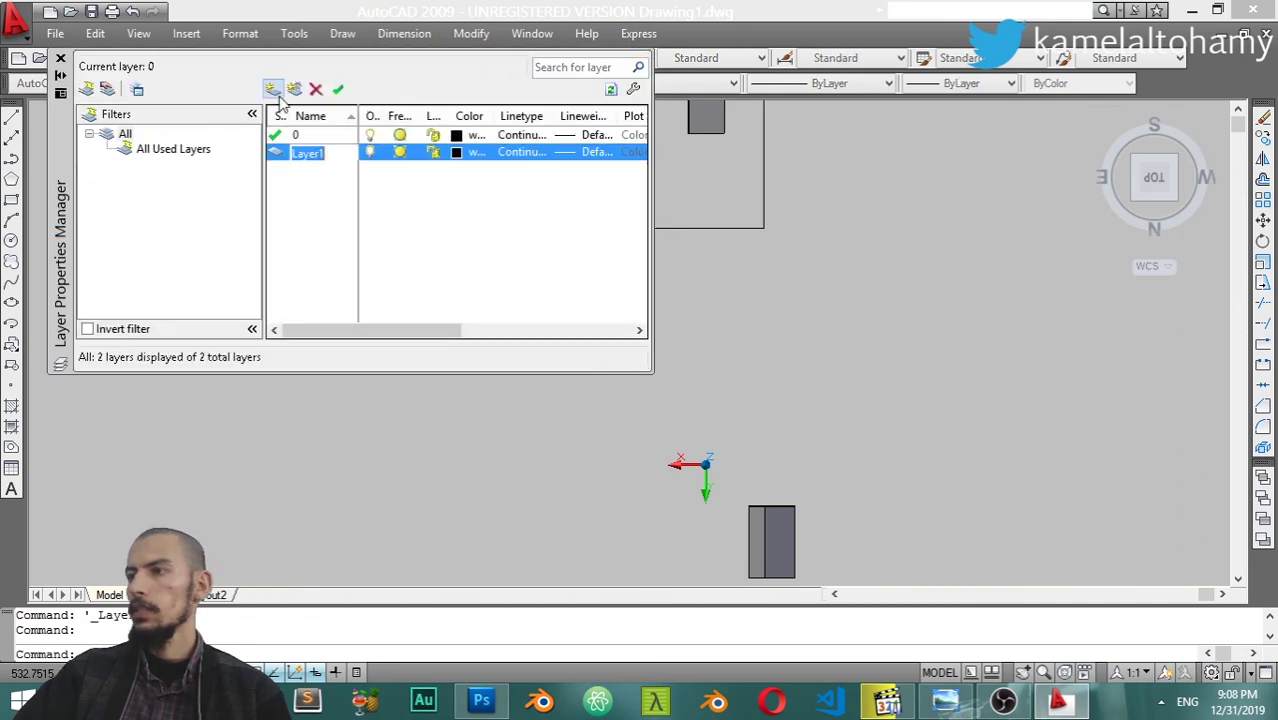
{"action": "type", "text": "lines"}
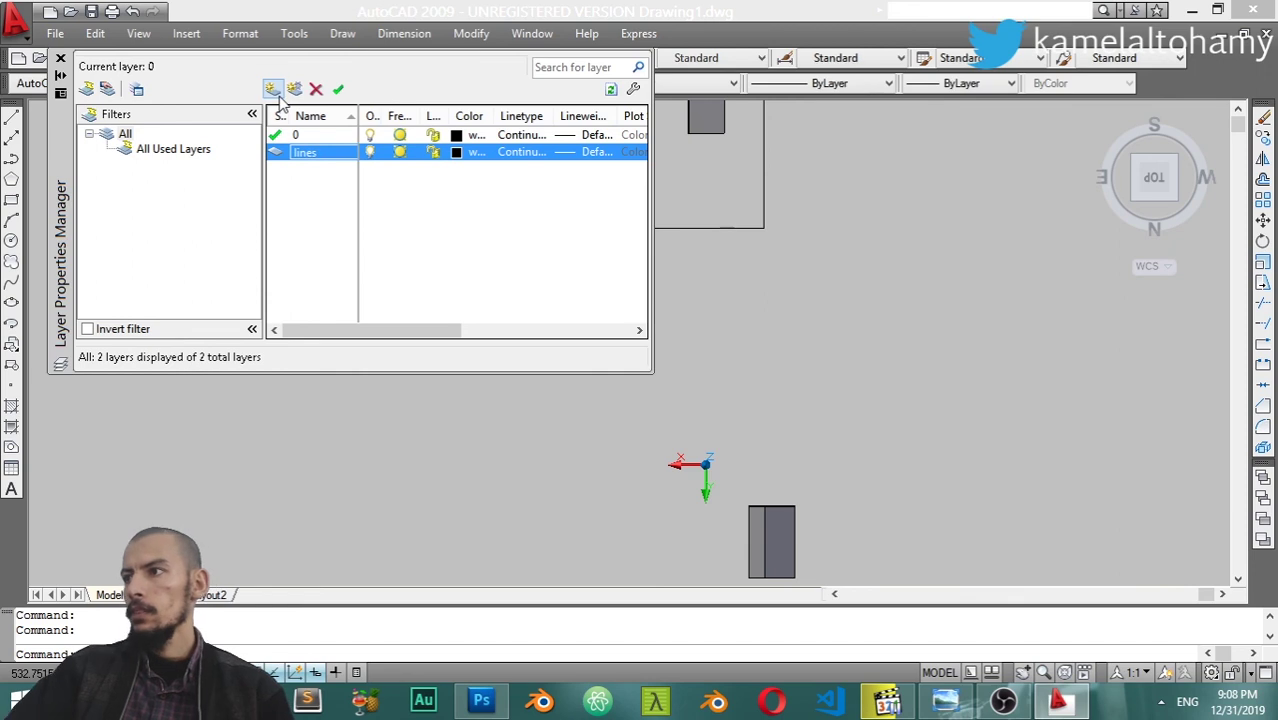
{"action": "left_click", "coordinate": [455, 152]}
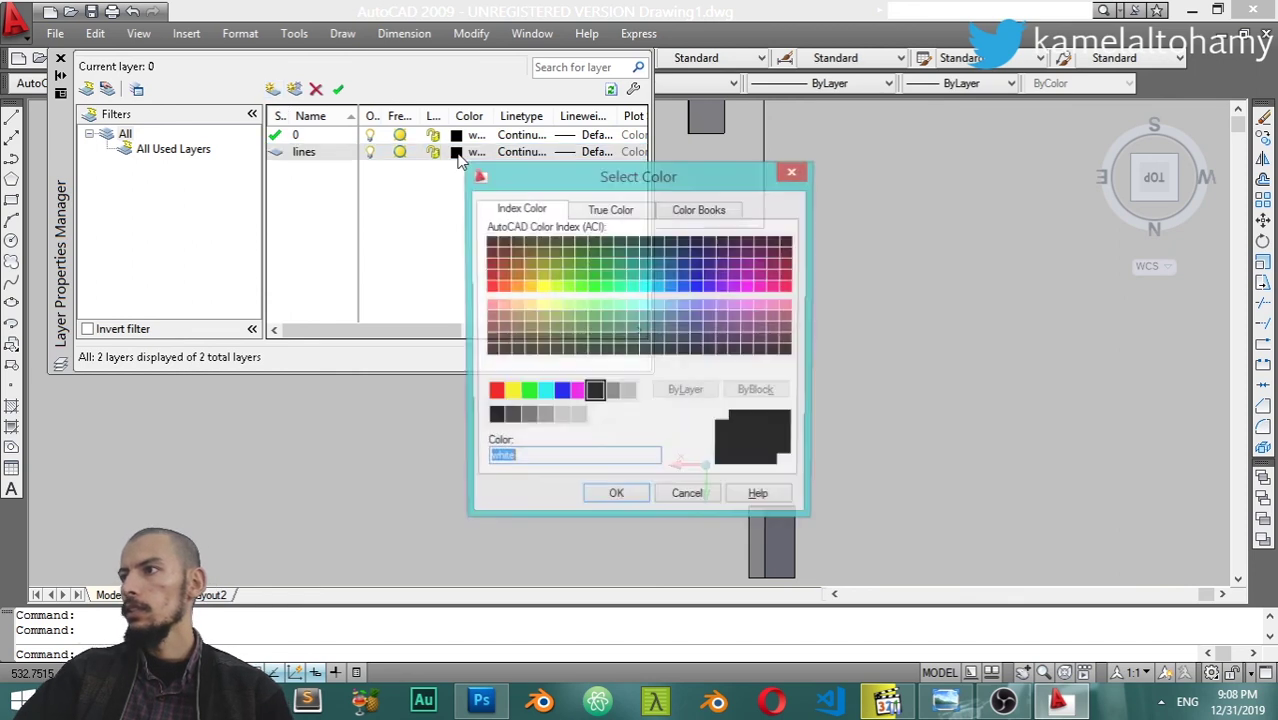
{"action": "left_click", "coordinate": [710, 287]}
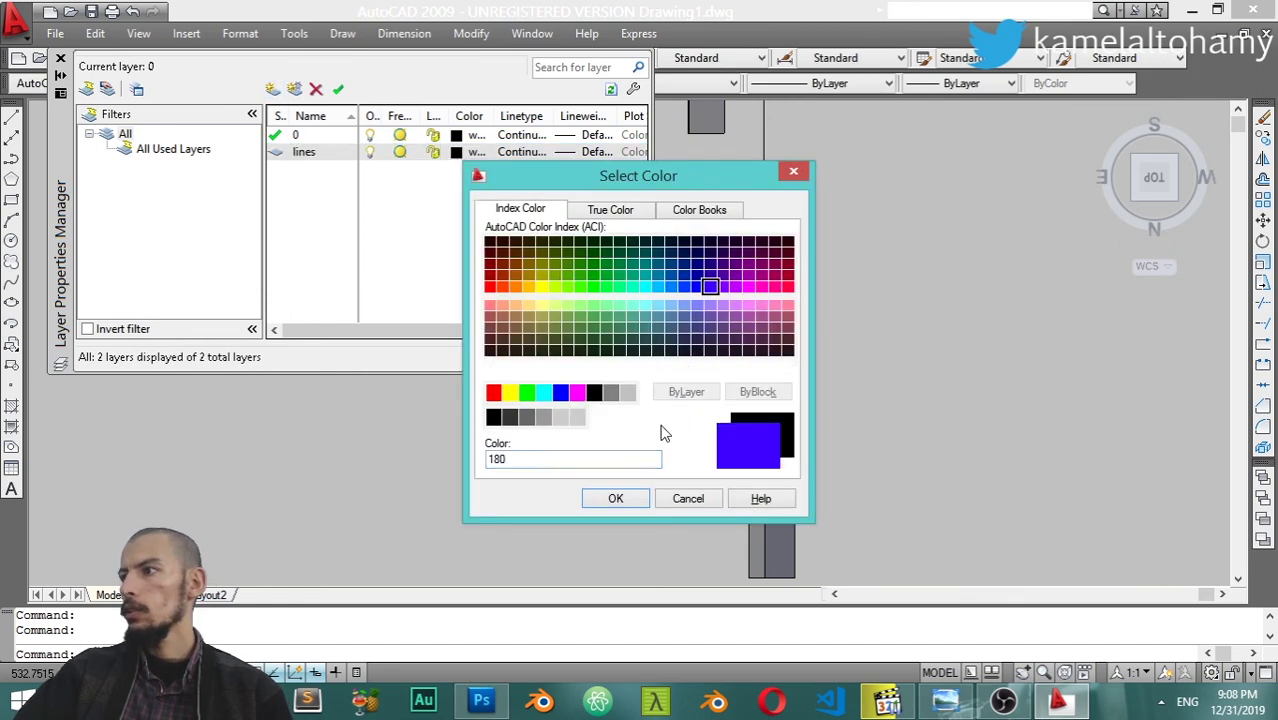
{"action": "left_click", "coordinate": [640, 499]}
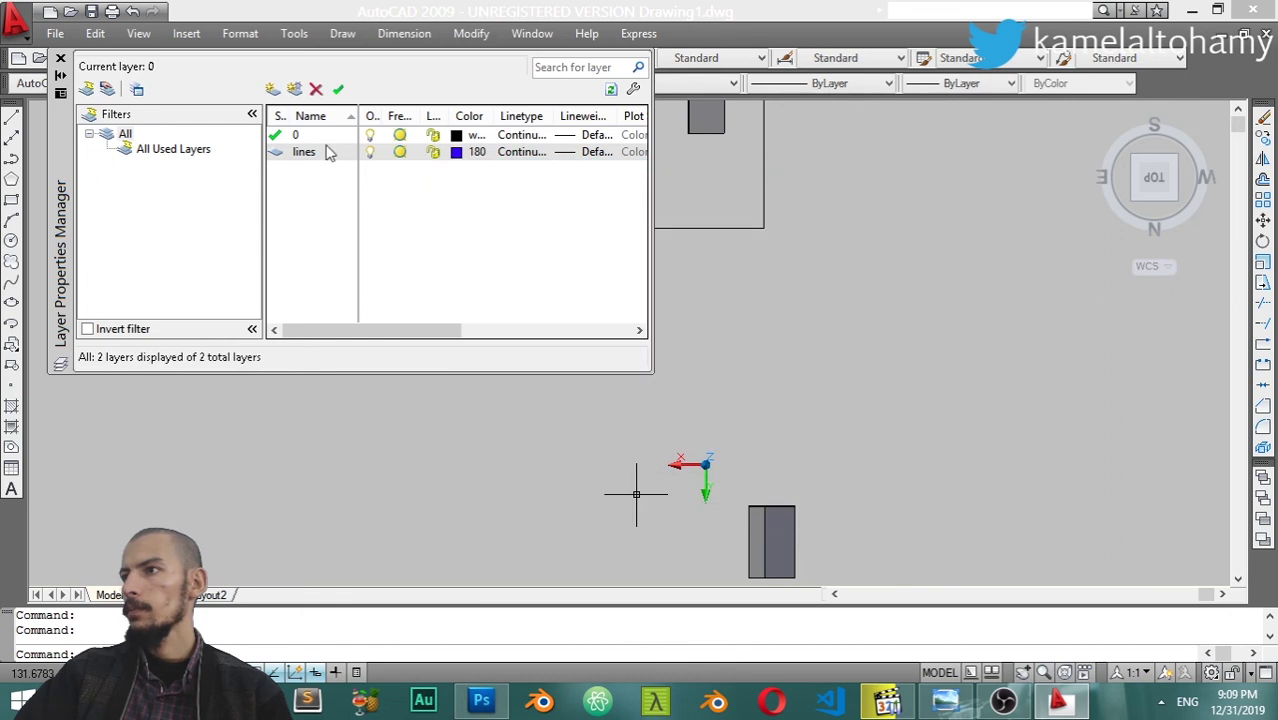
Create an 'objects' layer with colour 10 (red) and close the layer manager
{"action": "left_click", "coordinate": [272, 90]}
{"action": "type", "text": "objec"}
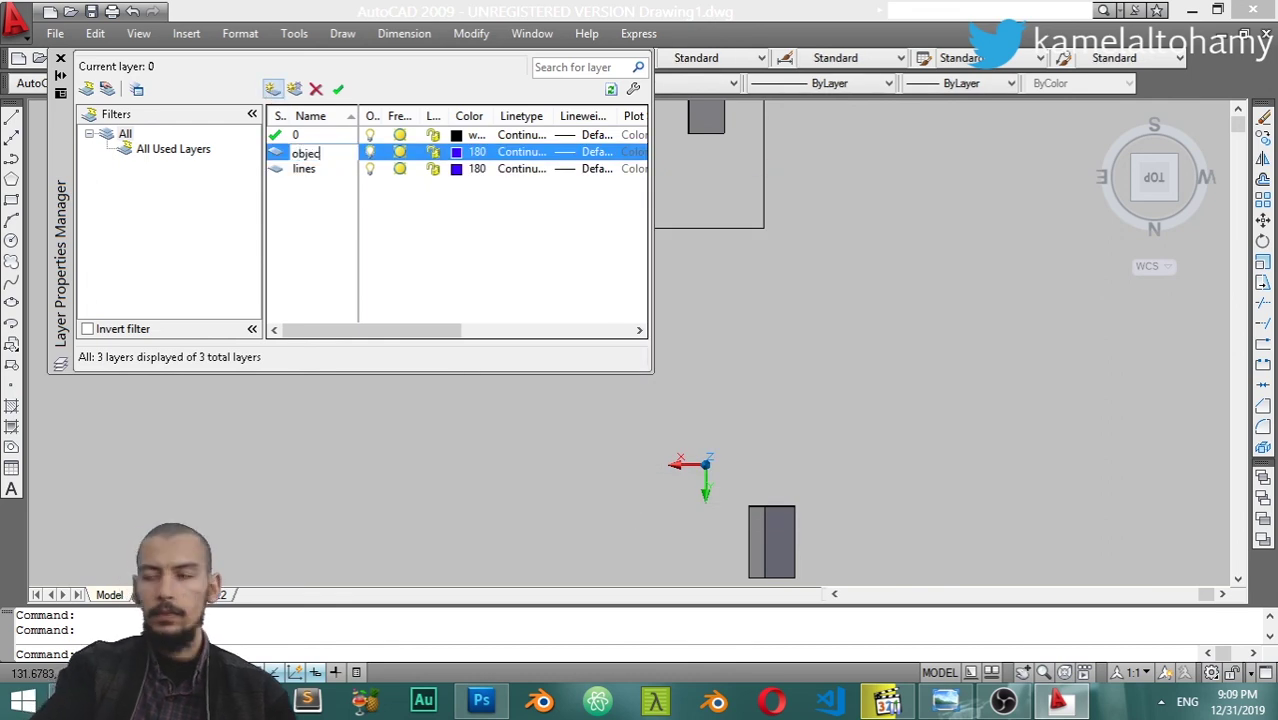
{"action": "type", "text": "ts"}
{"action": "key", "text": "Return"}
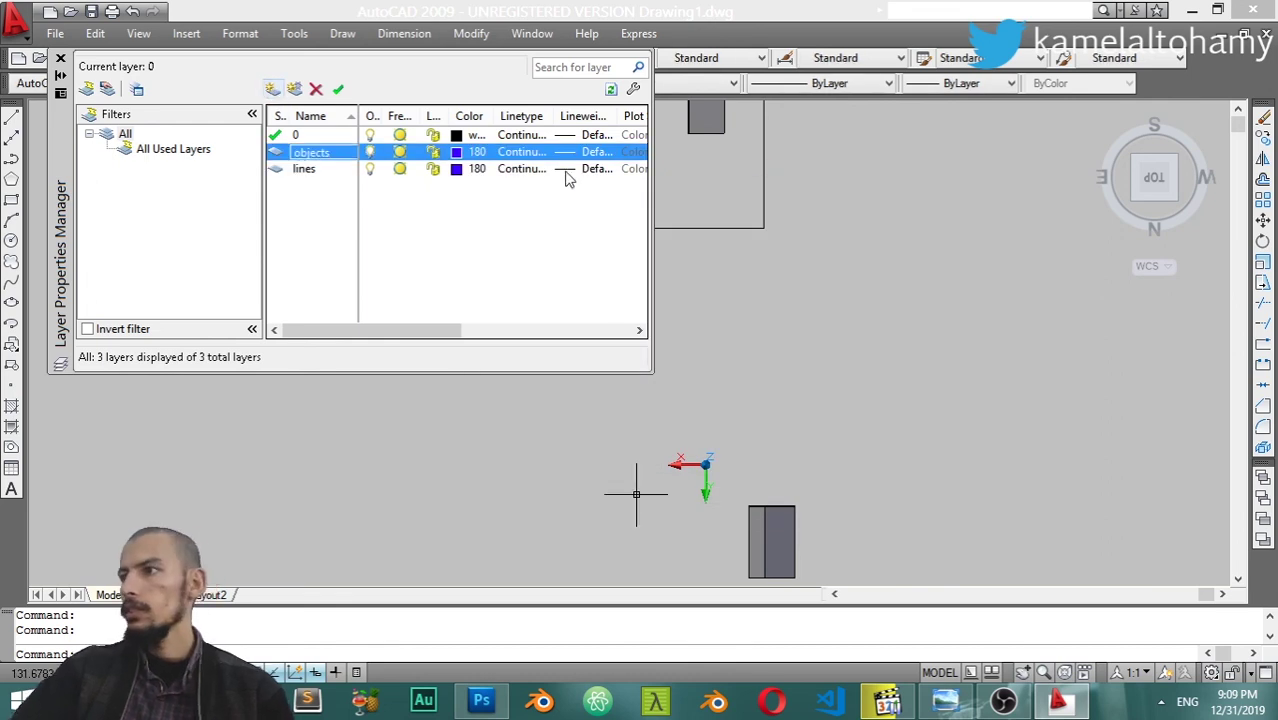
{"action": "left_click", "coordinate": [457, 152]}
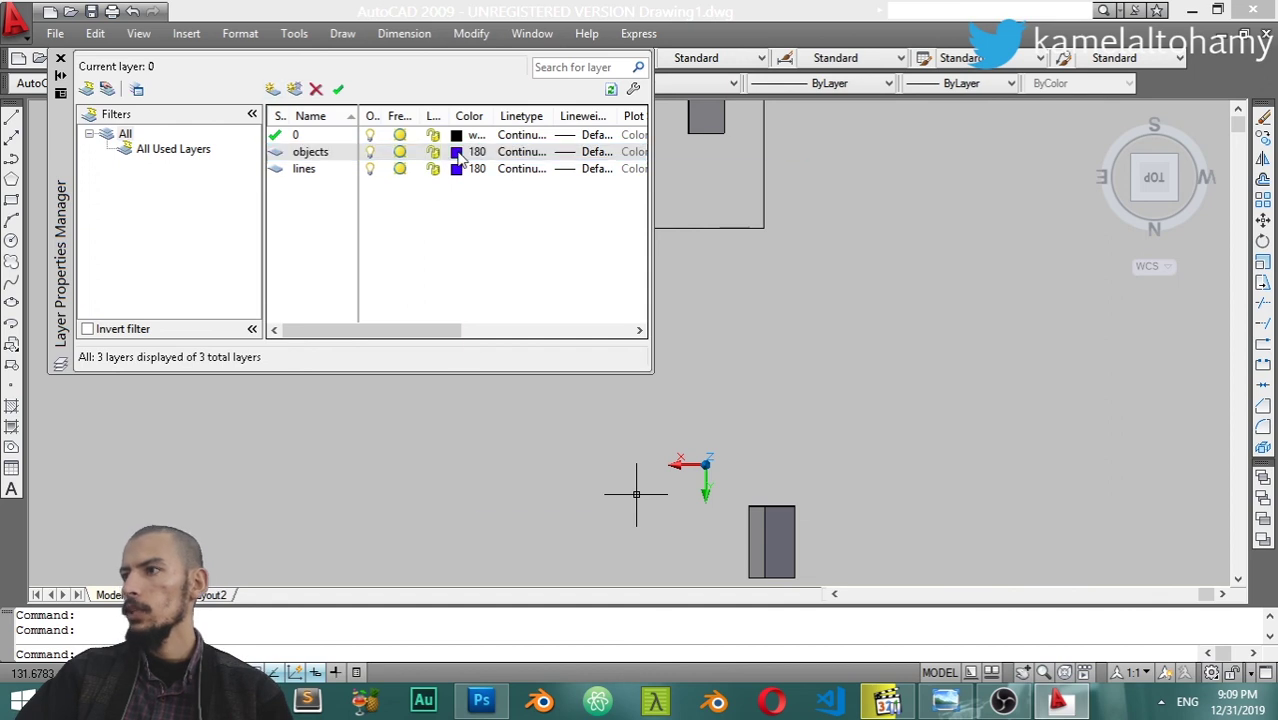
{"action": "left_click", "coordinate": [490, 287]}
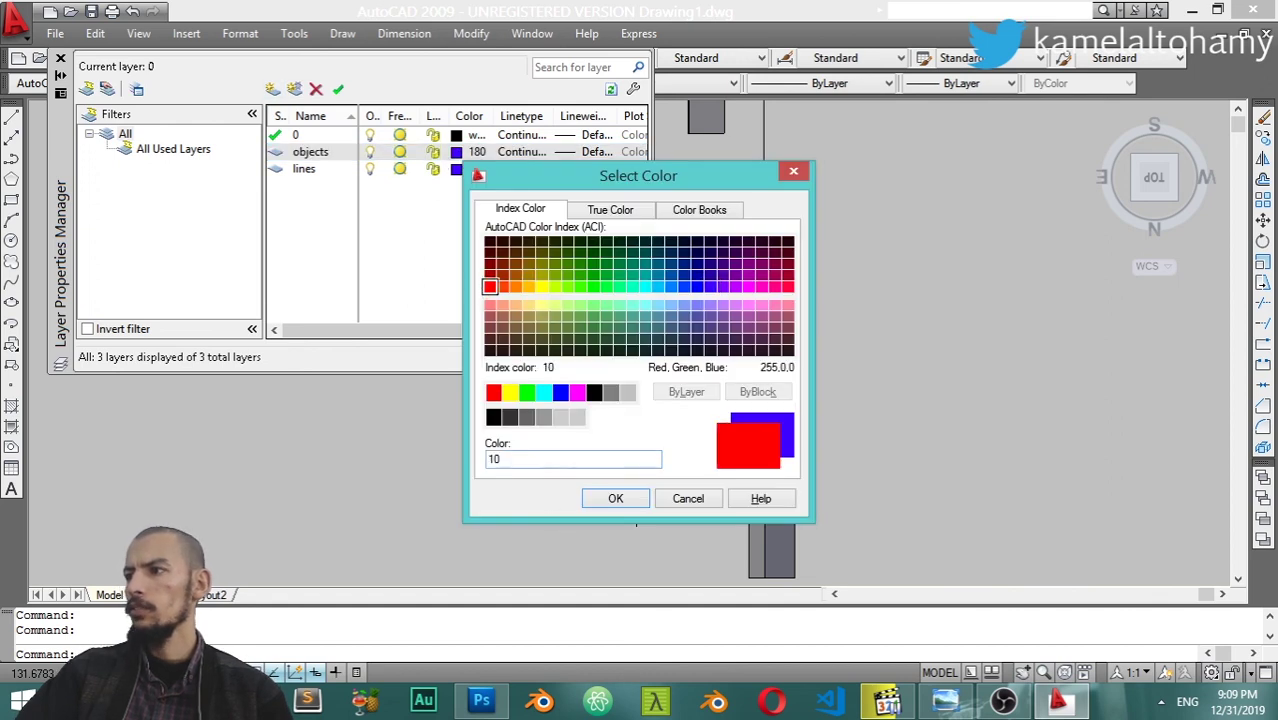
{"action": "left_click", "coordinate": [612, 498]}
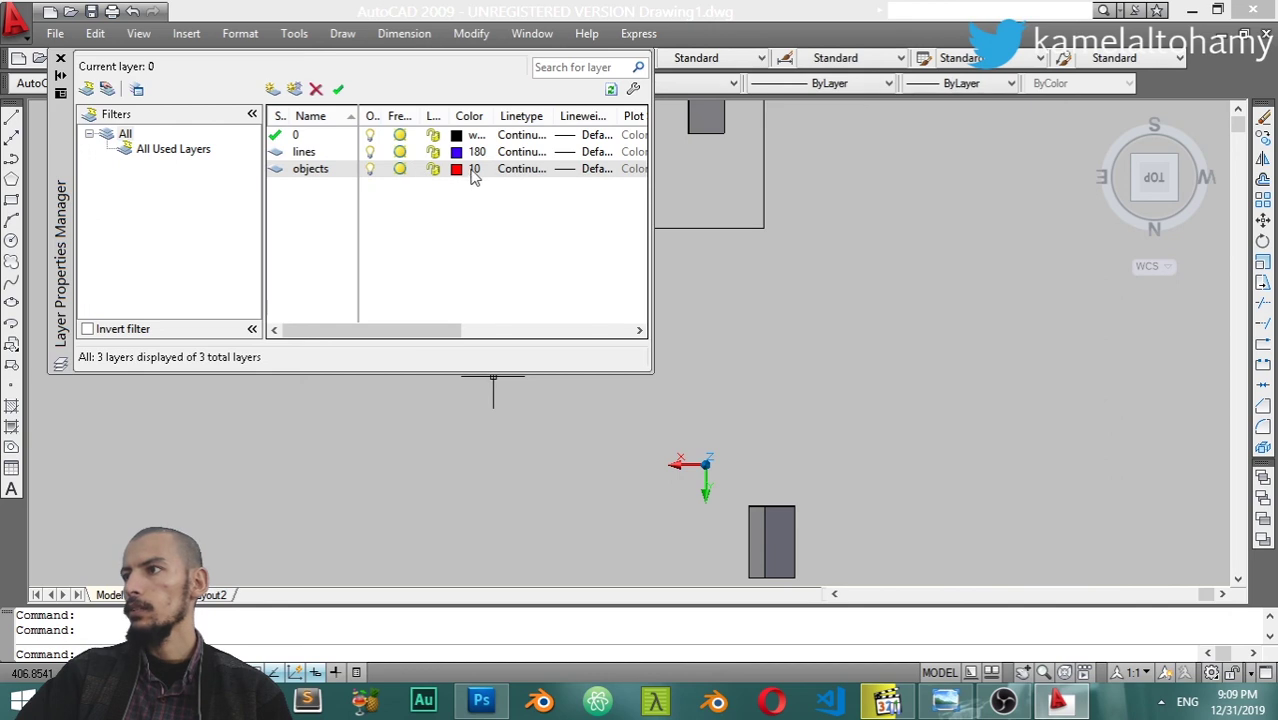
{"action": "left_click", "coordinate": [60, 59]}
Move the upper rectangle onto the red objects layer
{"action": "left_click", "coordinate": [420, 162]}
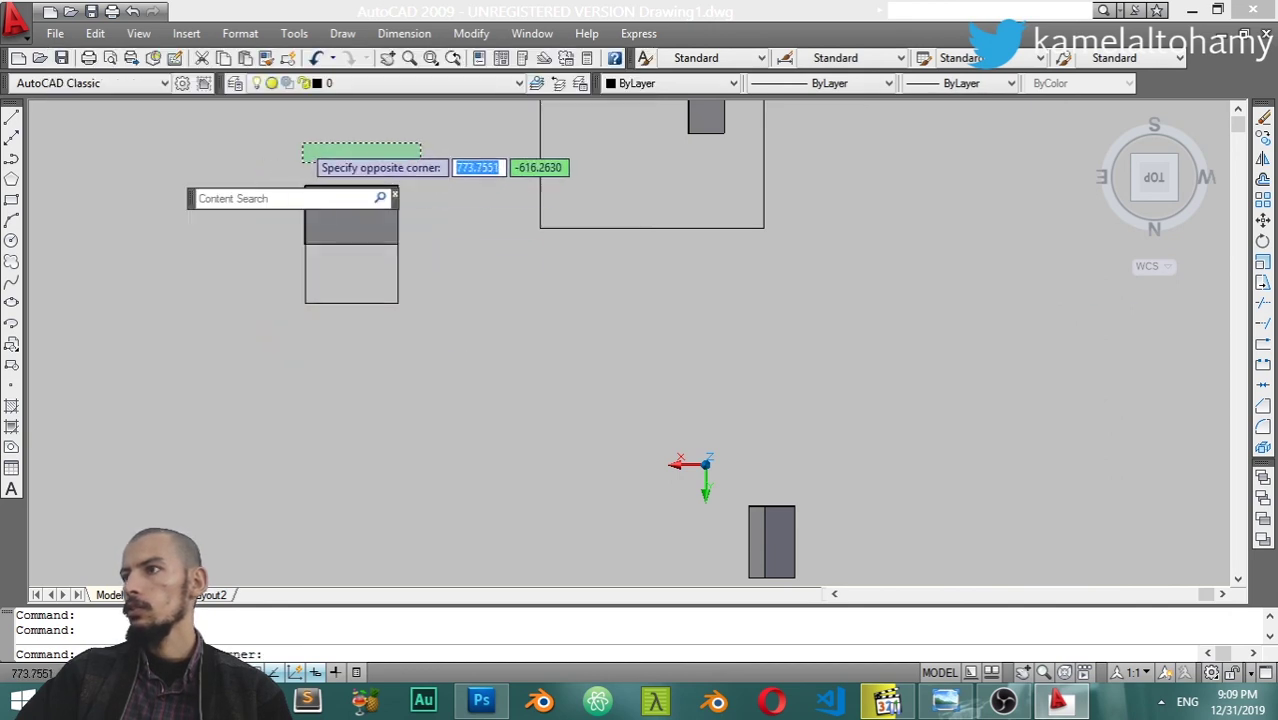
{"action": "key", "text": "Escape"}
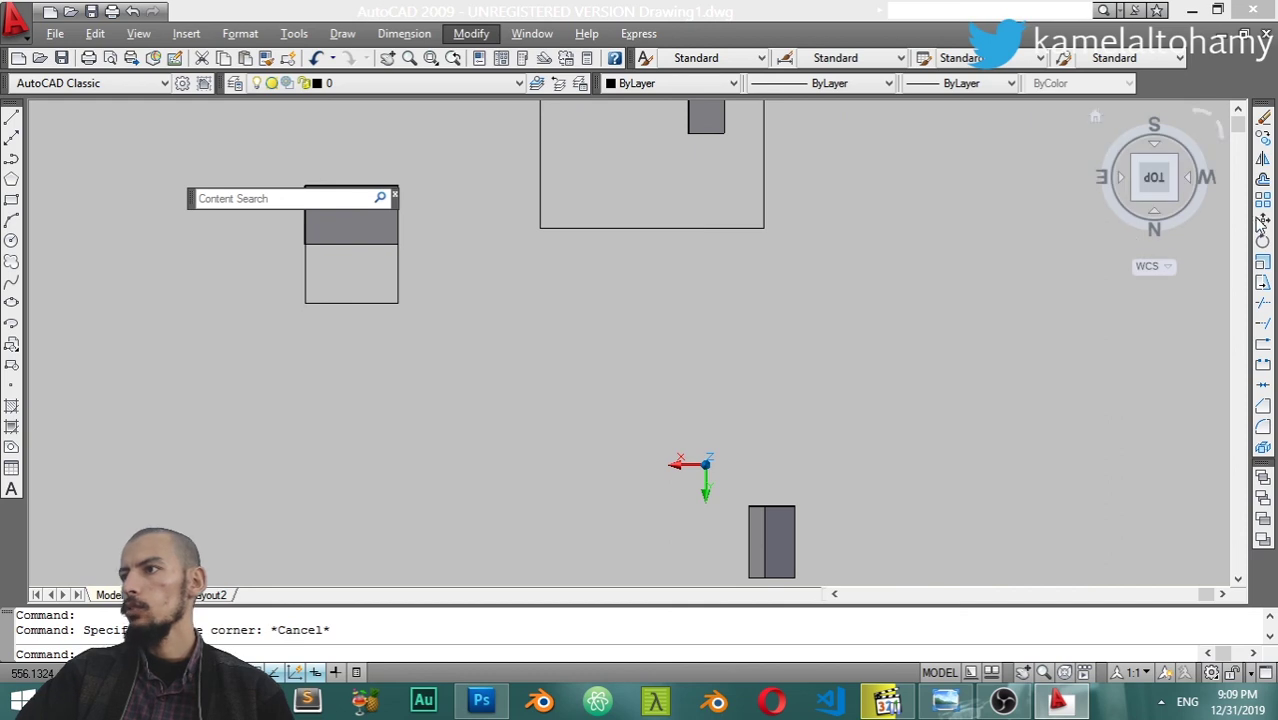
{"action": "left_click", "coordinate": [452, 128]}
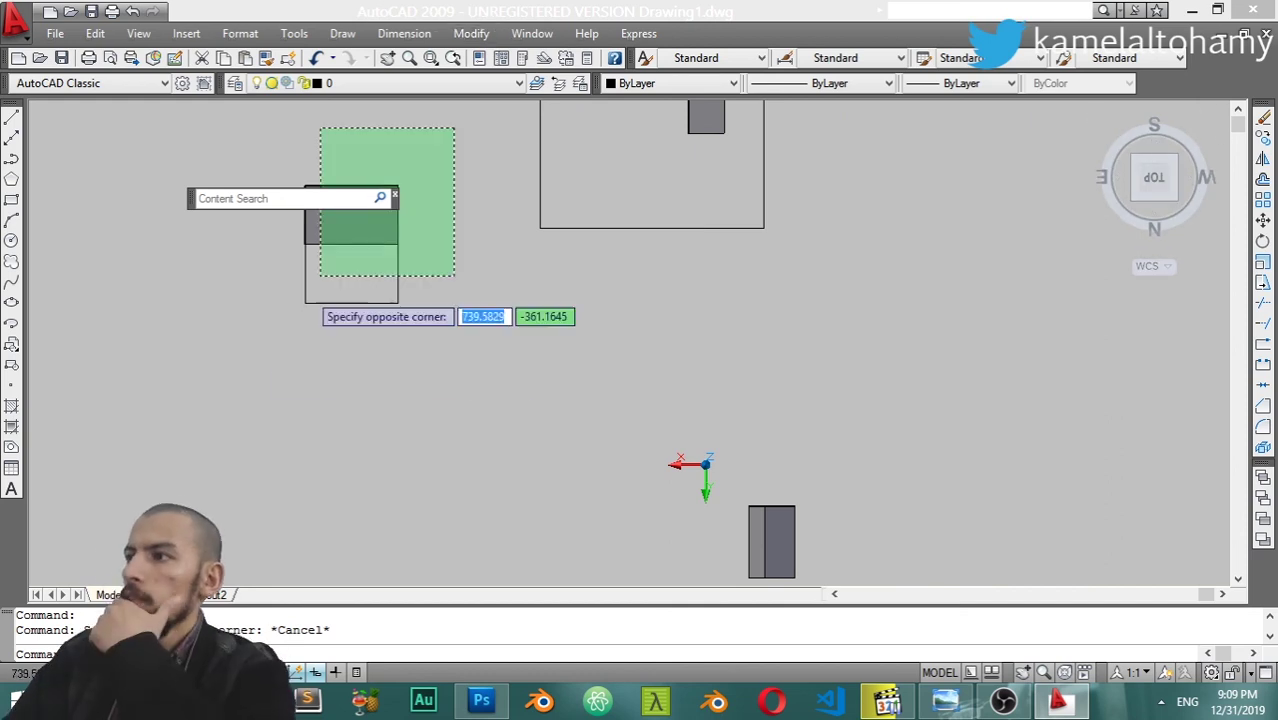
{"action": "left_click", "coordinate": [291, 340]}
{"action": "left_click", "coordinate": [422, 83]}
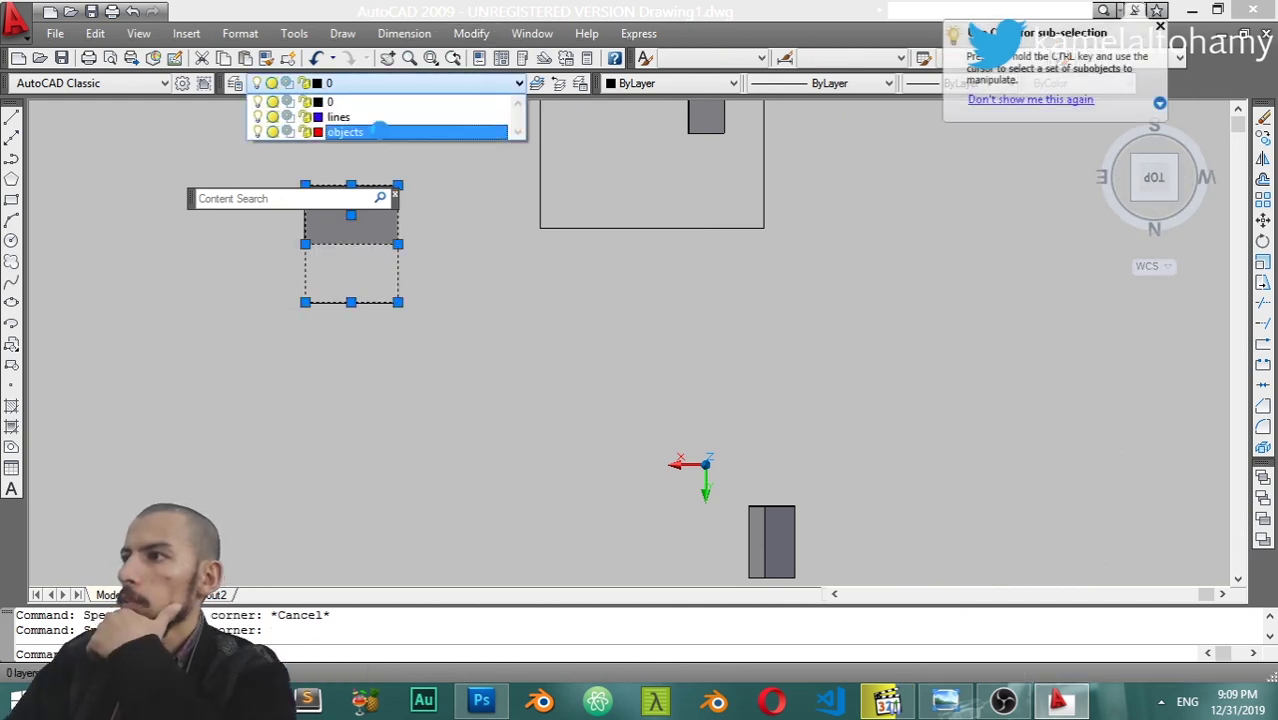
{"action": "left_click", "coordinate": [345, 125]}
Put the remaining rectangle, small block and circle on the blue lines layer
{"action": "left_click", "coordinate": [560, 408]}
{"action": "key", "text": "Escape"}
{"action": "key", "text": "Escape"}
{"action": "scroll", "coordinate": [750, 294], "scroll_direction": "down", "scroll_amount": 5}
{"action": "left_click", "coordinate": [876, 178]}
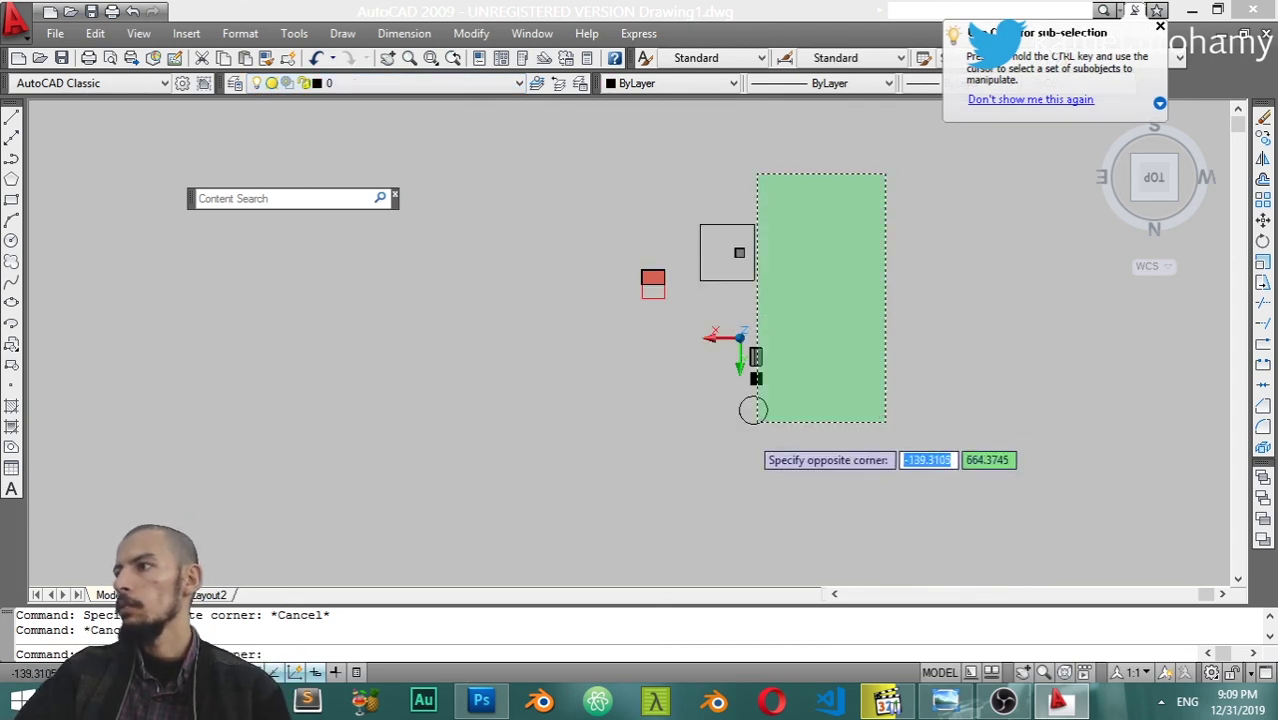
{"action": "left_click", "coordinate": [657, 507]}
{"action": "key", "text": "Escape"}
{"action": "left_click", "coordinate": [804, 196]}
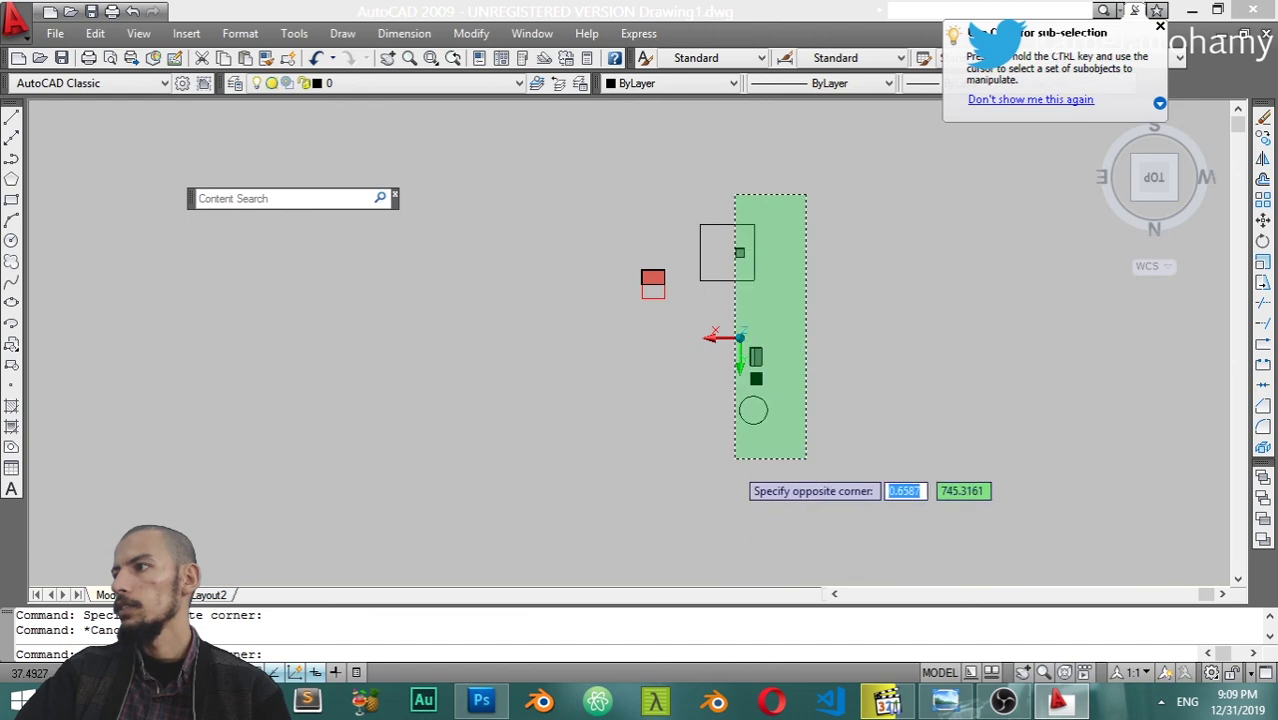
{"action": "left_click", "coordinate": [679, 502]}
{"action": "left_click", "coordinate": [518, 83]}
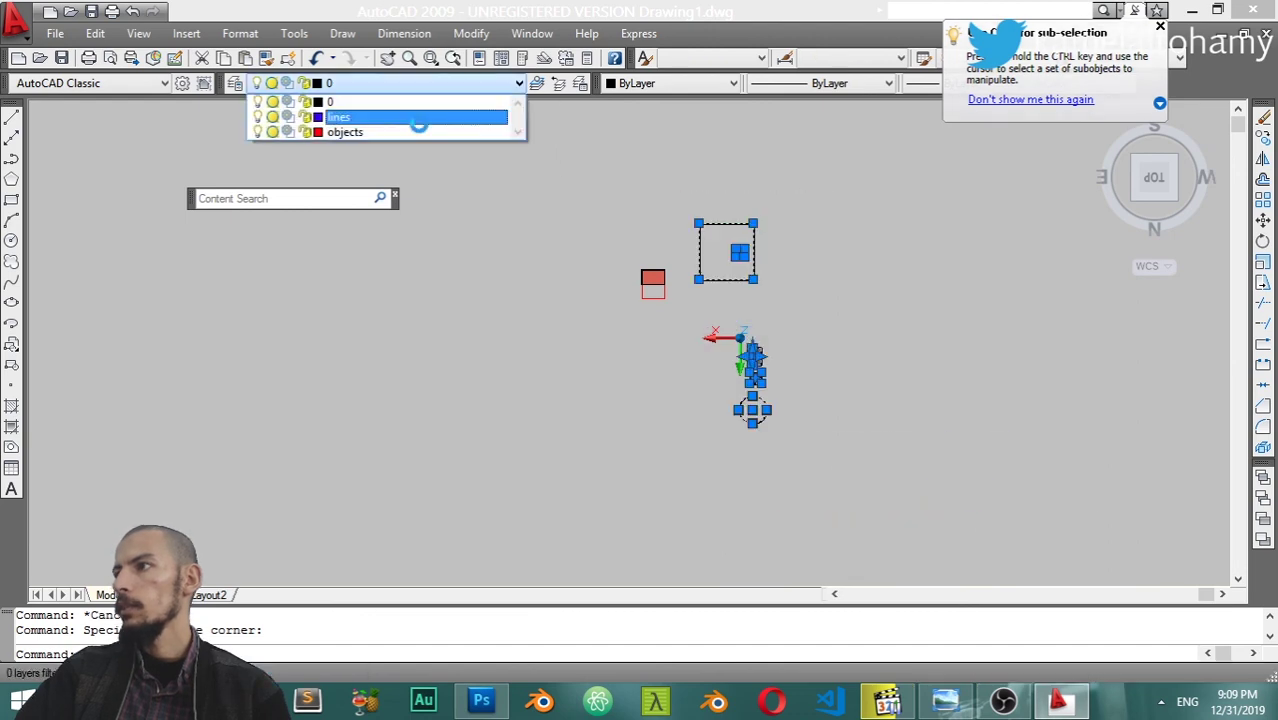
{"action": "left_click", "coordinate": [379, 117]}
{"action": "key", "text": "Escape"}
Orbit the model into a tilted 3D view
{"action": "scroll", "coordinate": [750, 338], "scroll_direction": "up", "scroll_amount": 2}
{"action": "scroll", "coordinate": [750, 338], "scroll_direction": "up", "scroll_amount": 1}
{"action": "scroll", "coordinate": [716, 337], "scroll_direction": "up", "scroll_amount": 1}
{"action": "scroll", "coordinate": [716, 340], "scroll_direction": "down", "scroll_amount": 2}
{"action": "middle_click_drag", "start_coordinate": [716, 340], "coordinate": [686, 212], "text": "shift"}
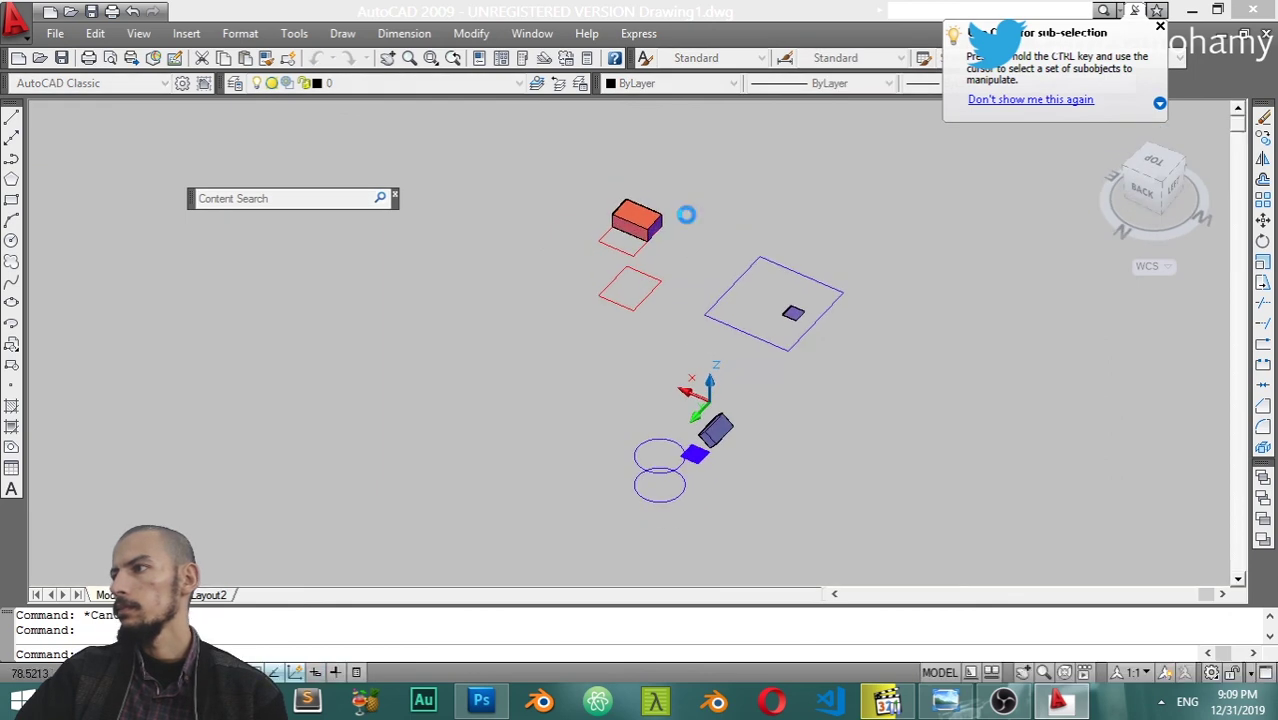
Toggle freeze/thaw and on/off for the lines and objects layers in Layer Properties
{"action": "left_click", "coordinate": [236, 84]}
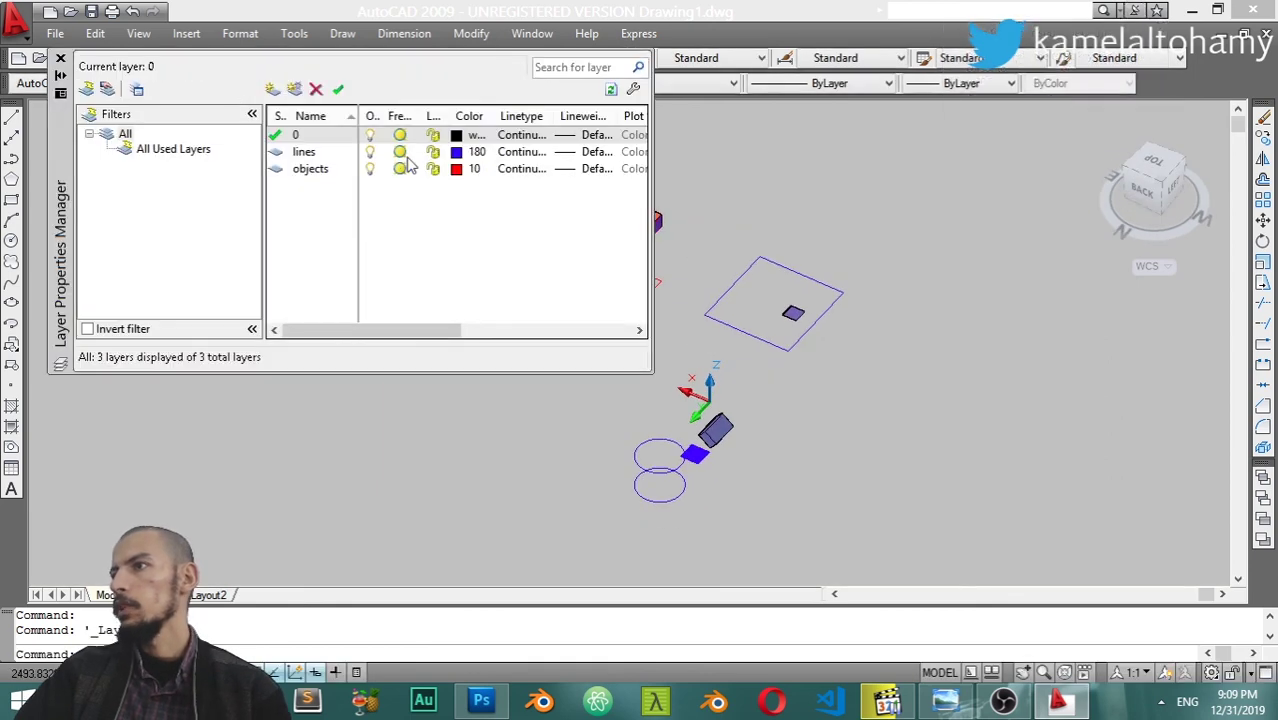
{"action": "left_click", "coordinate": [372, 151]}
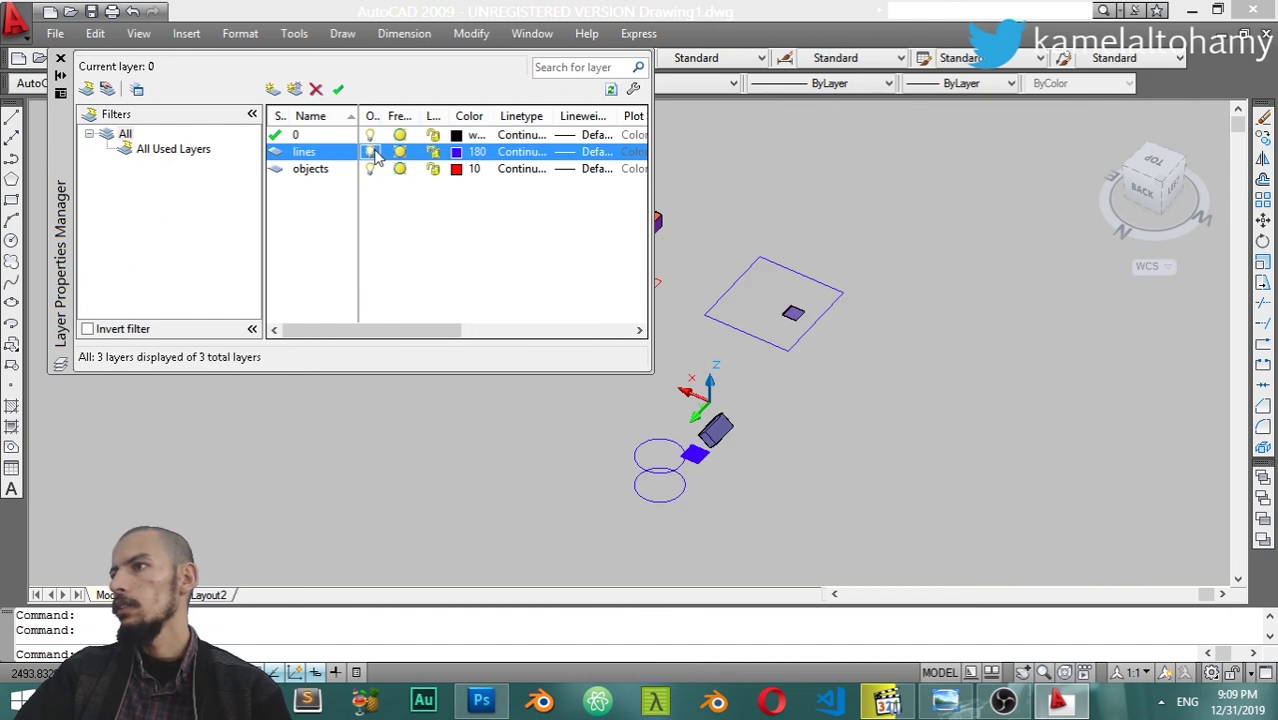
{"action": "left_click", "coordinate": [400, 152]}
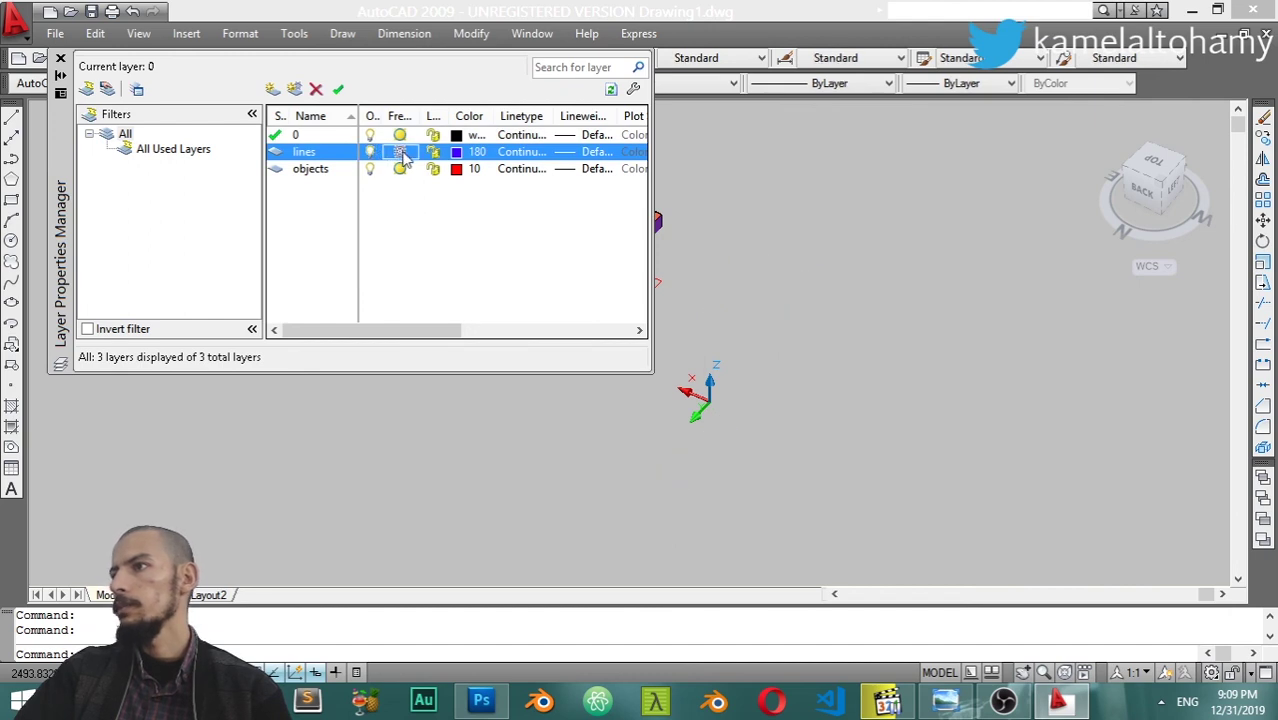
{"action": "left_click", "coordinate": [400, 152]}
{"action": "left_click", "coordinate": [372, 169]}
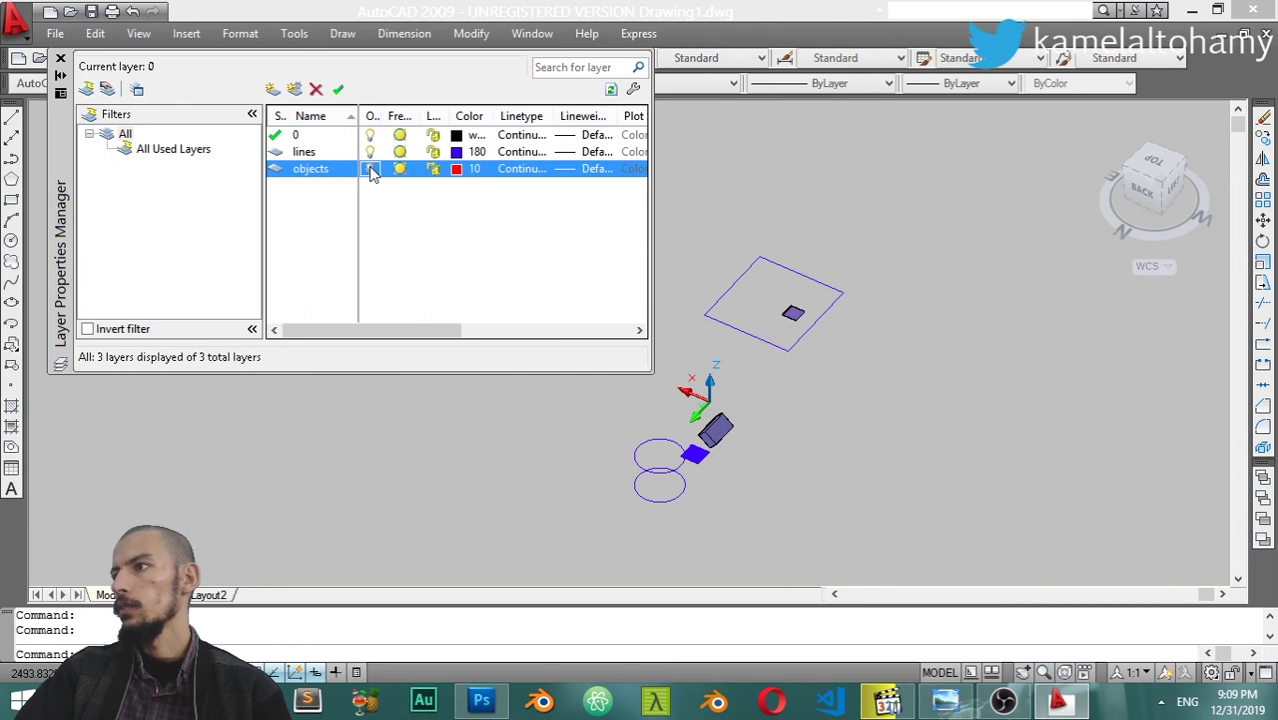
{"action": "left_click", "coordinate": [370, 169]}
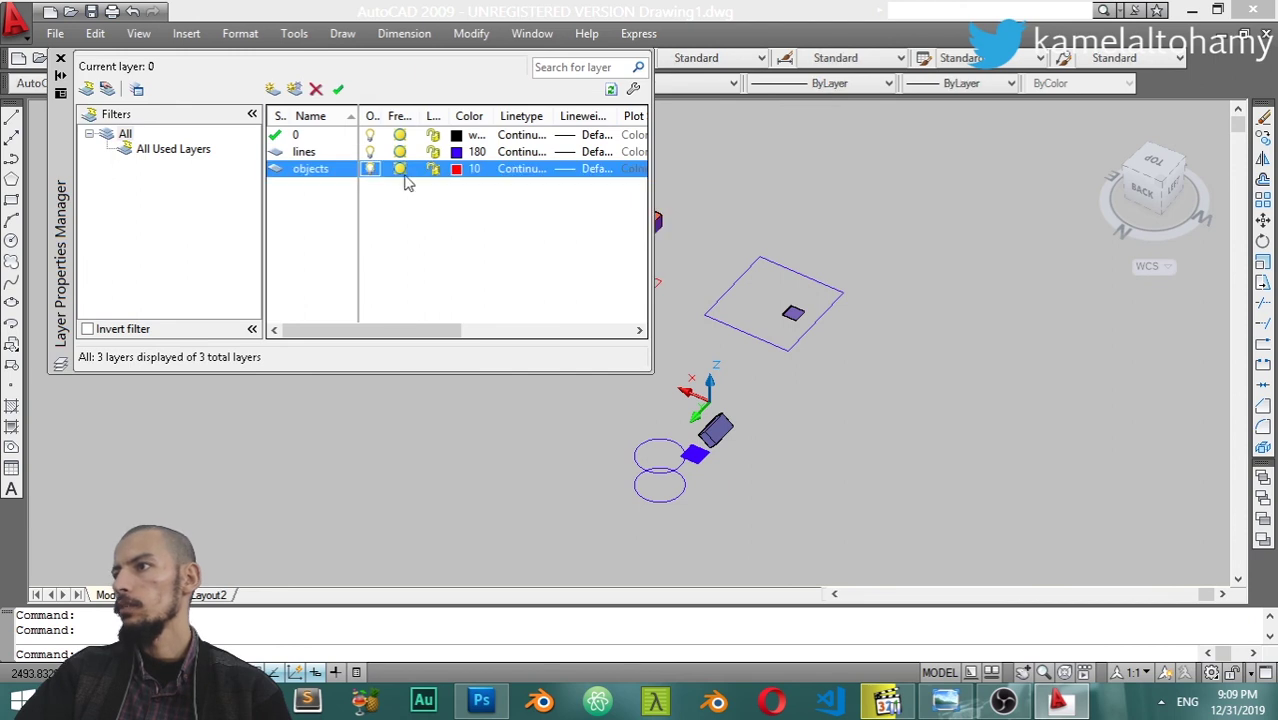
{"action": "left_click", "coordinate": [401, 169]}
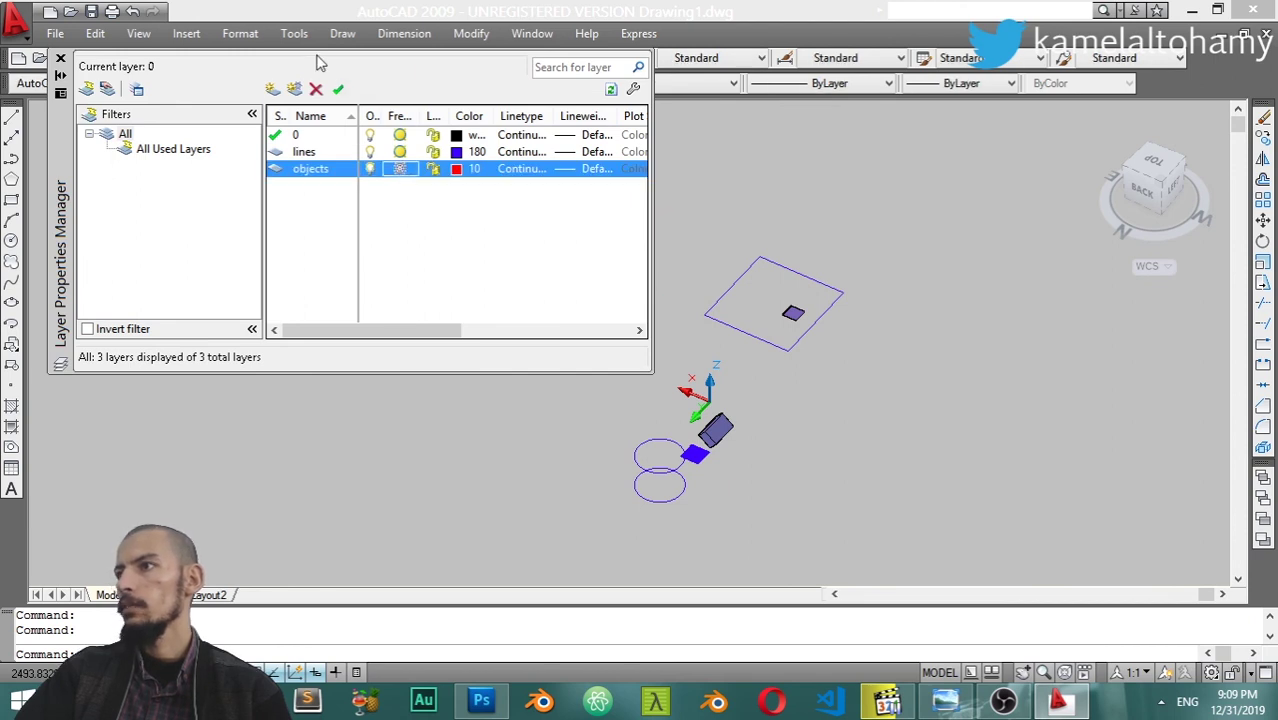
{"action": "left_click", "coordinate": [371, 170]}
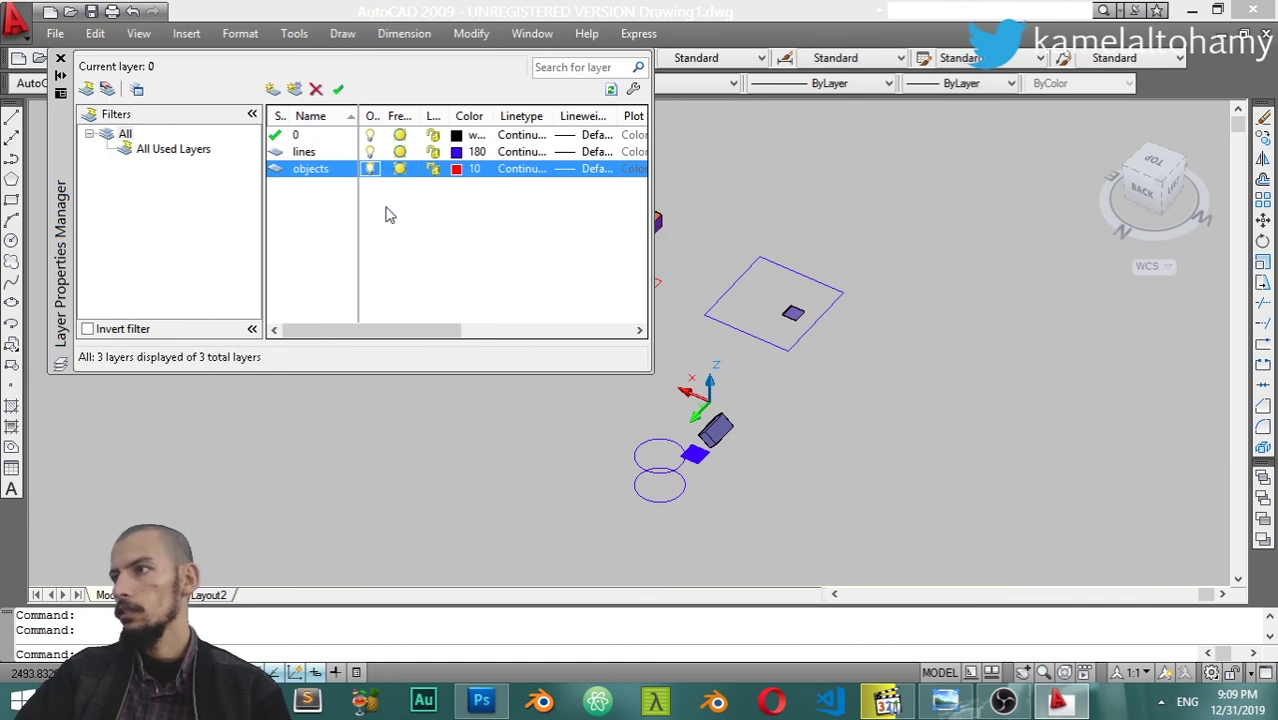
Give the lines layer a 0.18 mm lineweight
{"action": "left_click", "coordinate": [565, 152]}
{"action": "left_click", "coordinate": [560, 299]}
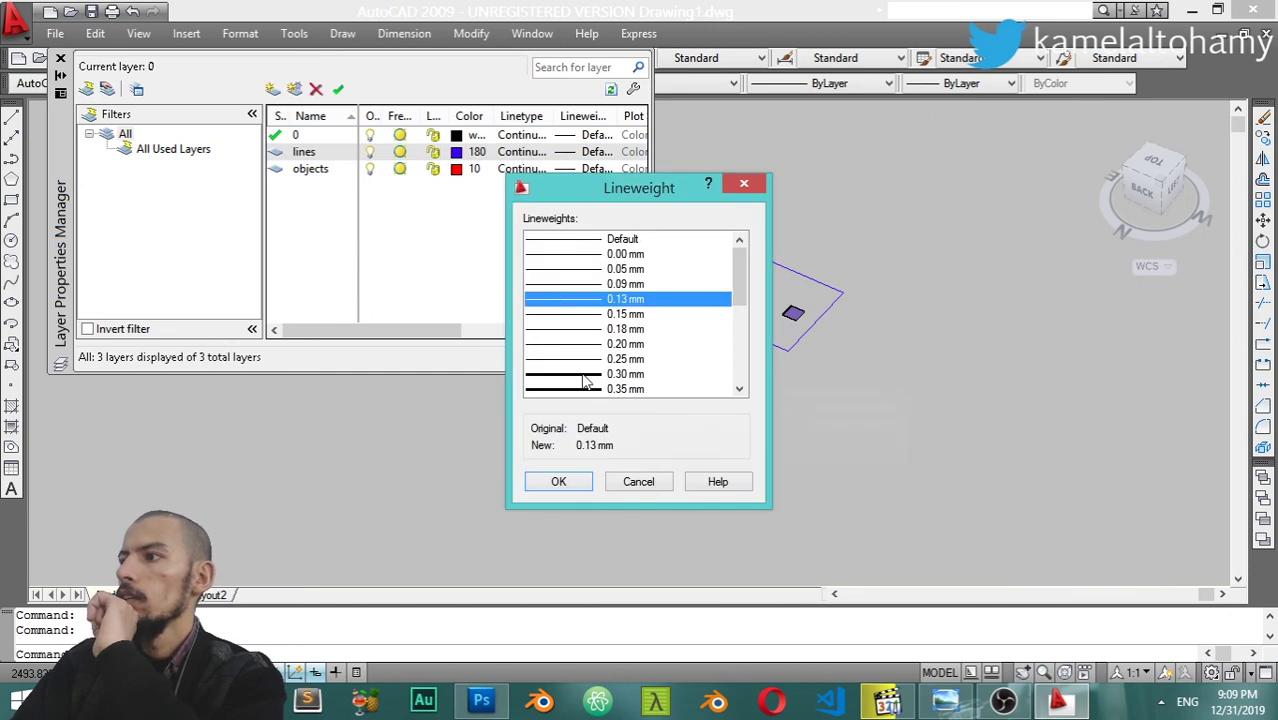
{"action": "left_click", "coordinate": [589, 329]}
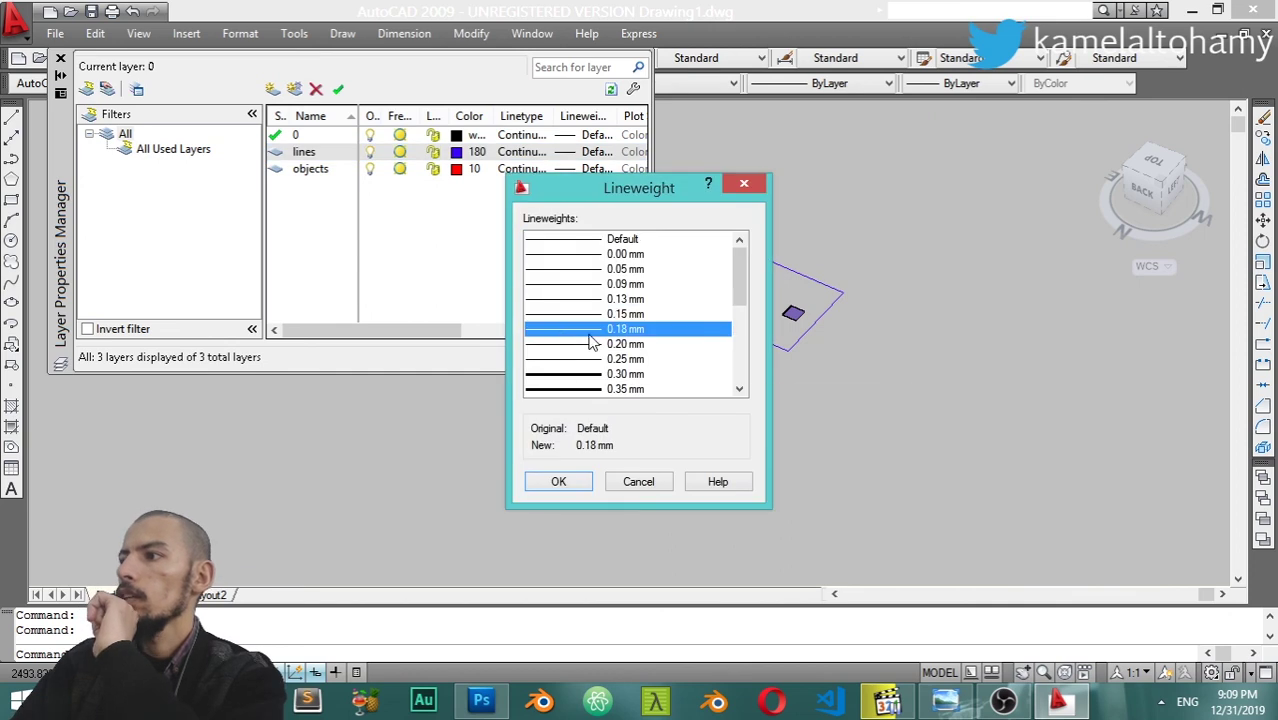
{"action": "left_click", "coordinate": [558, 481]}
Load the ISO linetypes ACAD_ISO02W100 through ACAD_ISO07W100
{"action": "left_click", "coordinate": [519, 155]}
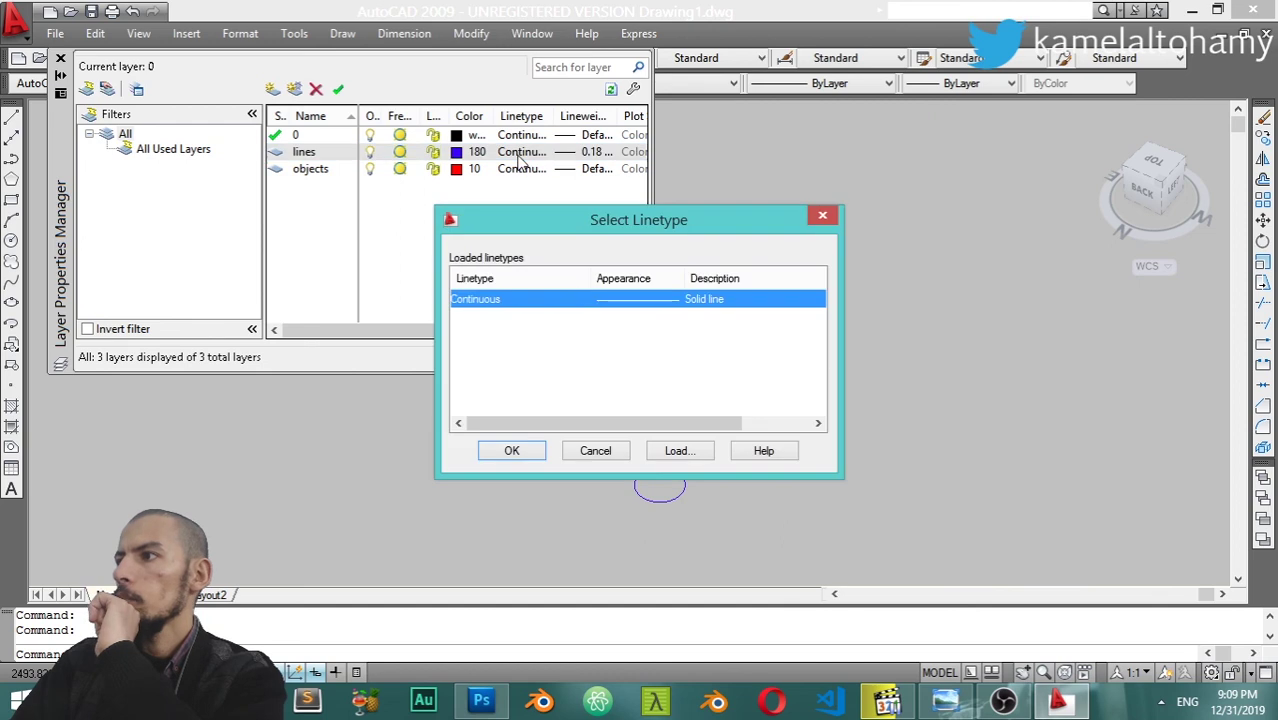
{"action": "left_click", "coordinate": [662, 453]}
{"action": "left_click", "coordinate": [613, 384]}
{"action": "scroll", "coordinate": [618, 393], "scroll_direction": "down", "scroll_amount": 2}
{"action": "scroll", "coordinate": [618, 393], "scroll_direction": "up", "scroll_amount": 10}
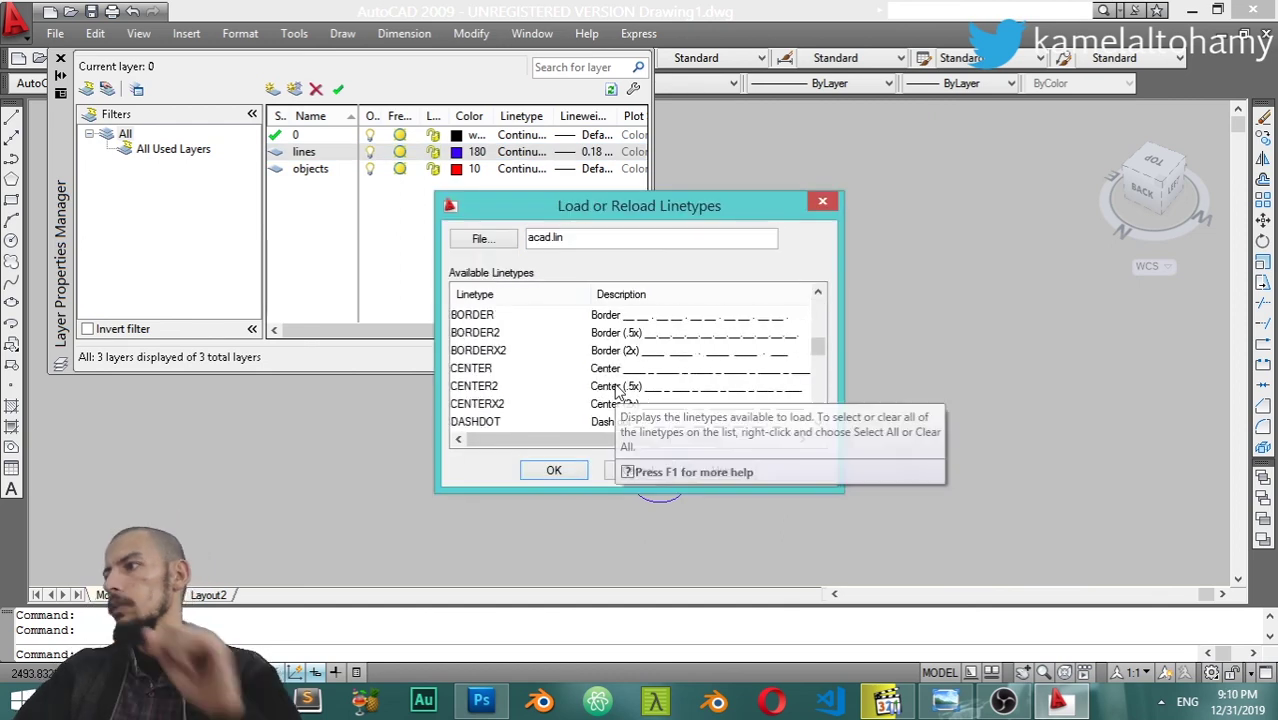
{"action": "left_click", "coordinate": [505, 350]}
{"action": "key", "text": "a"}
{"action": "left_click", "coordinate": [520, 403], "text": "shift"}
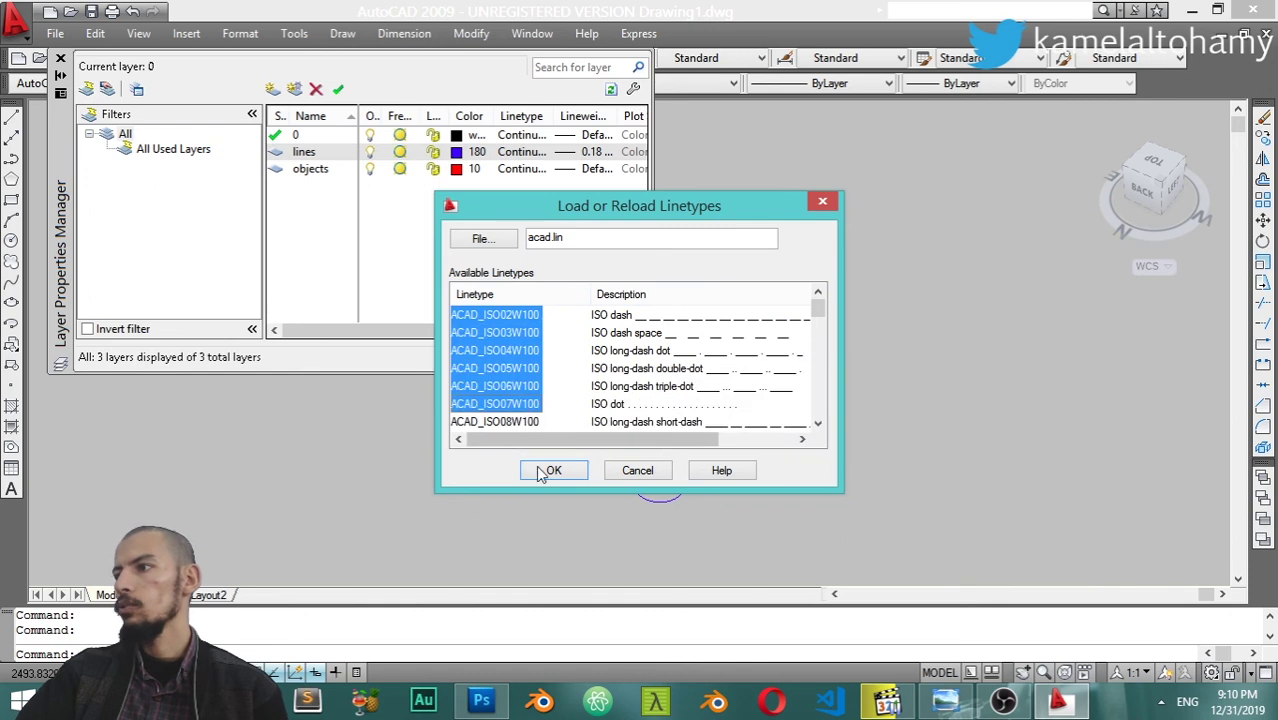
{"action": "left_click", "coordinate": [568, 472]}
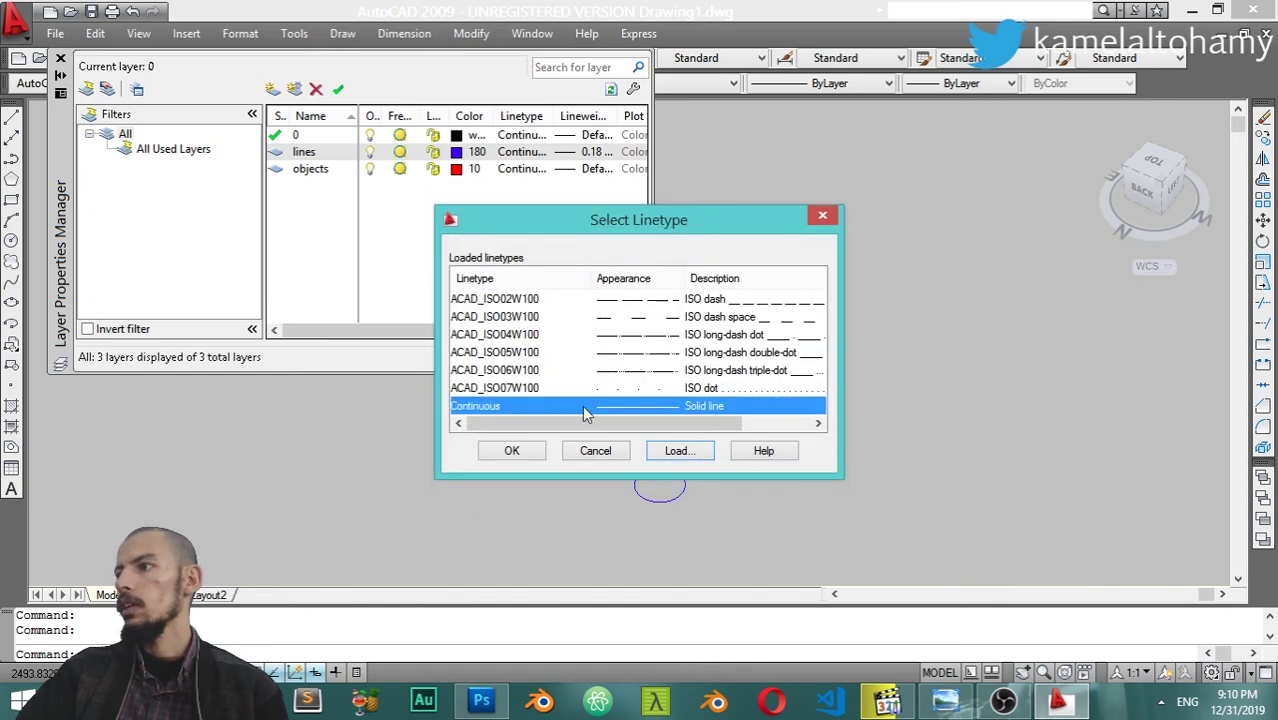
Assign the dashed ACAD_ISO02W100 linetype to the lines layer
{"action": "left_click", "coordinate": [633, 372]}
{"action": "left_click", "coordinate": [648, 388]}
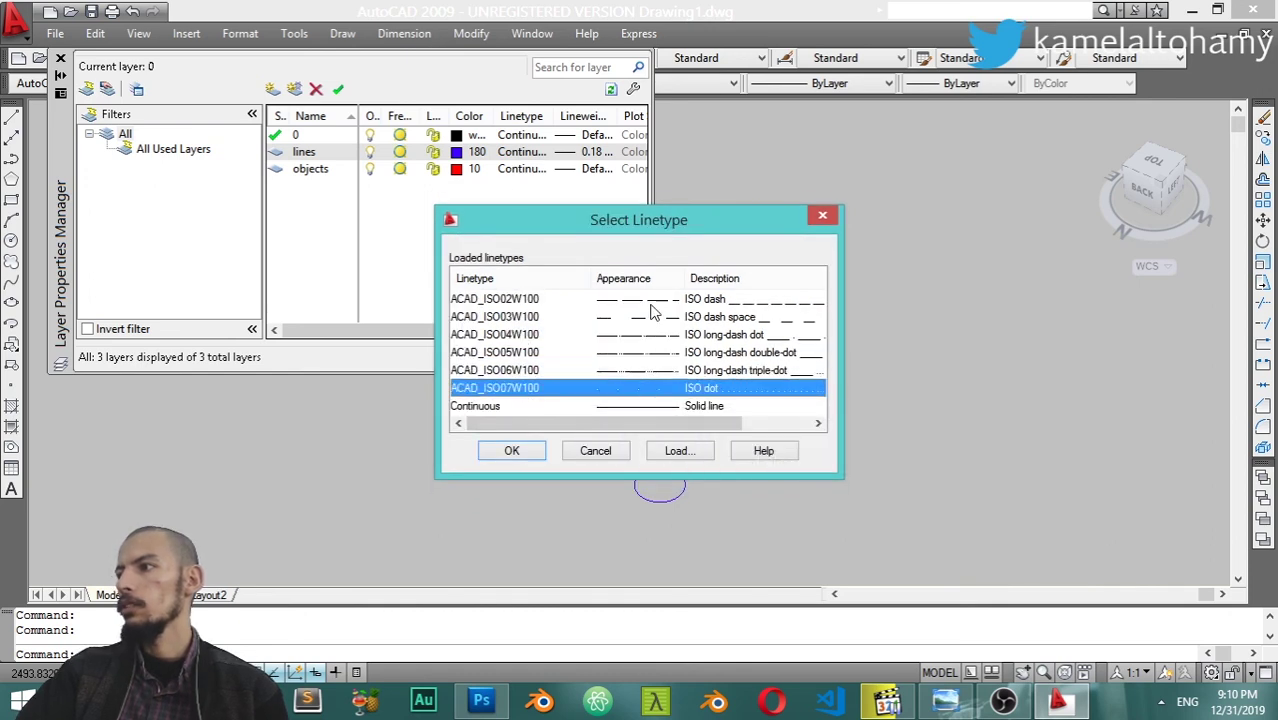
{"action": "left_click", "coordinate": [664, 302]}
{"action": "left_click", "coordinate": [524, 453]}
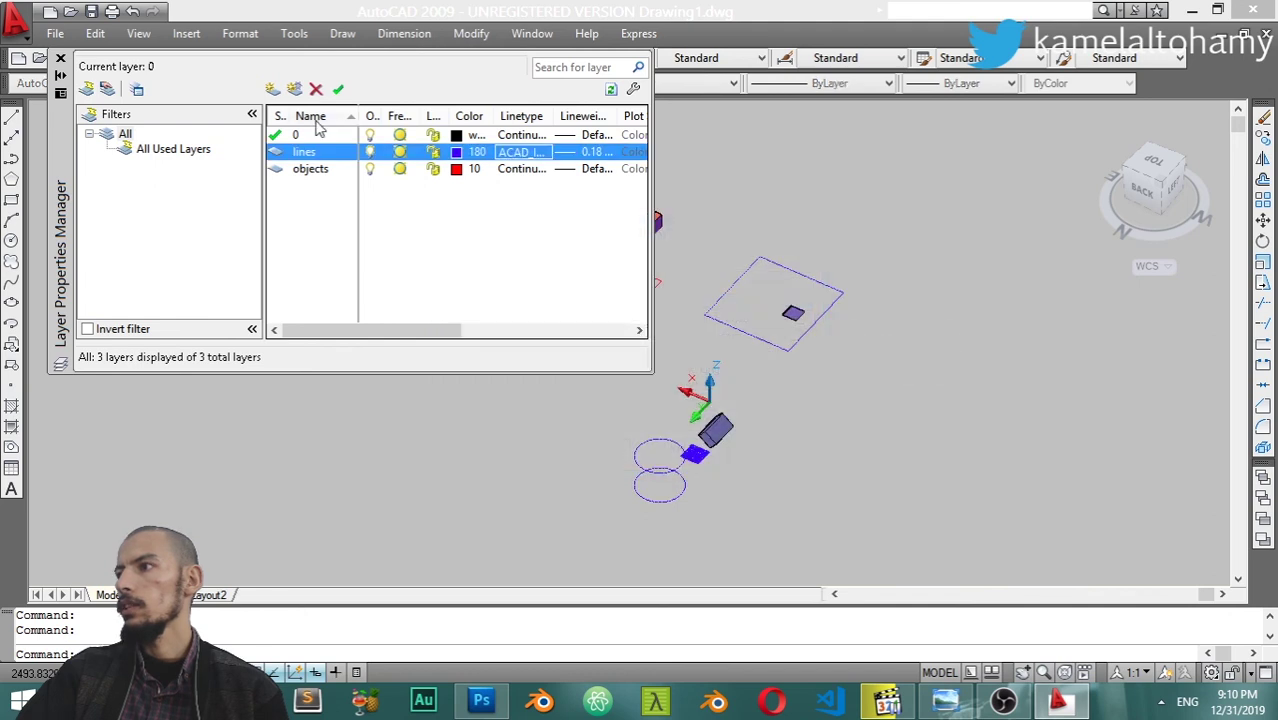
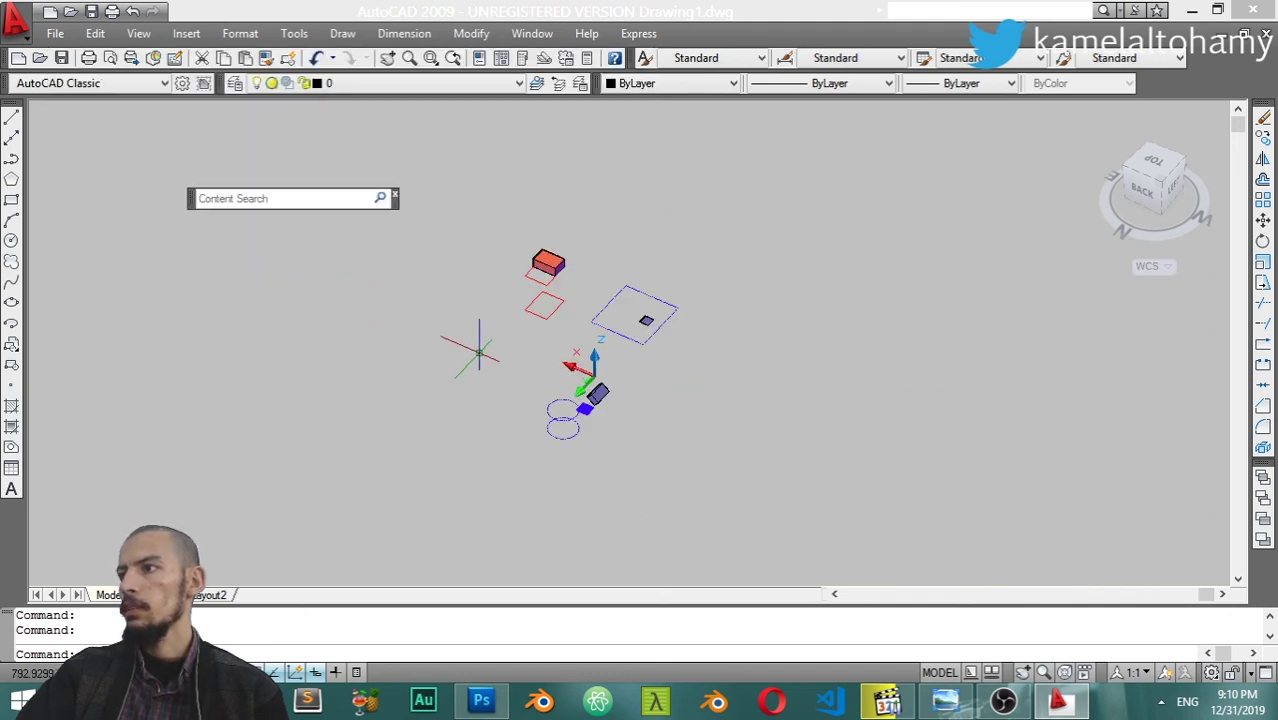
Switch to the Top view and erase all 16 existing objects with a crossing window
{"action": "mouse_move", "coordinate": [518, 361]}
{"action": "middle_mouse_down", "text": "shift"}
{"action": "mouse_move", "coordinate": [689, 318]}
{"action": "mouse_move", "coordinate": [676, 337]}
{"action": "middle_mouse_up", "text": "shift"}
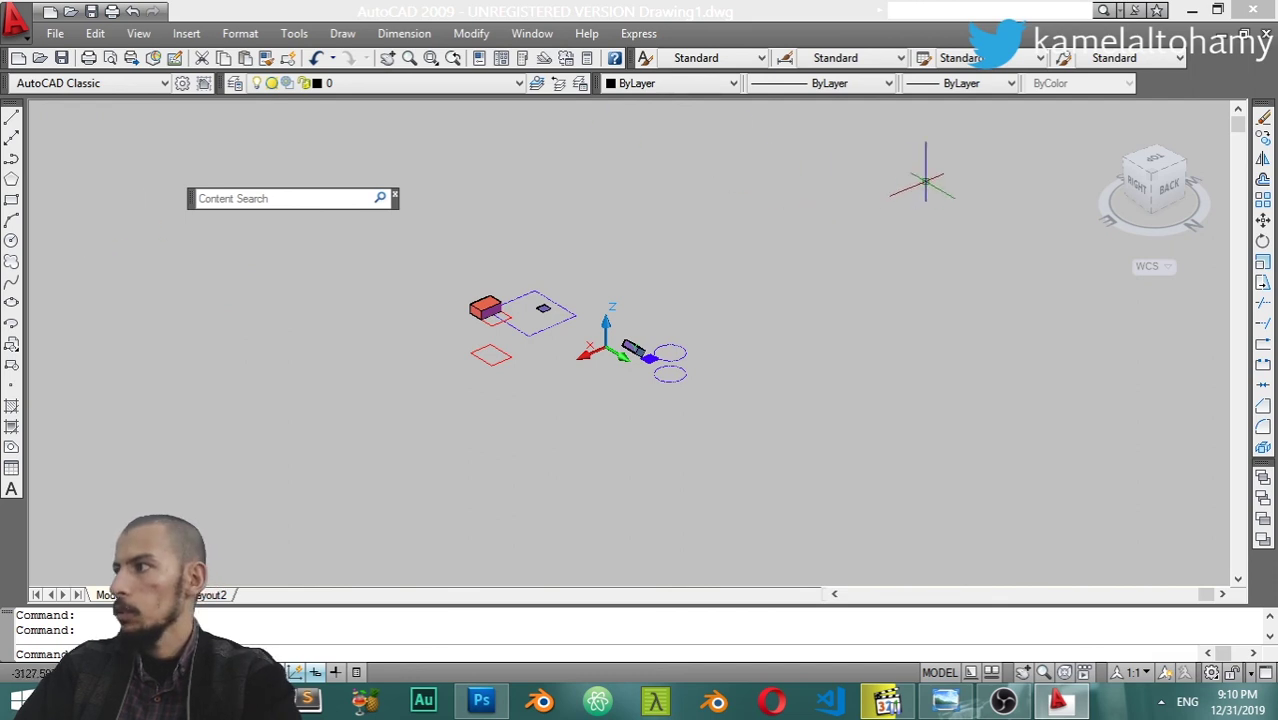
{"action": "left_click", "coordinate": [1146, 170]}
{"action": "left_click", "coordinate": [896, 124]}
{"action": "left_click", "coordinate": [288, 543]}
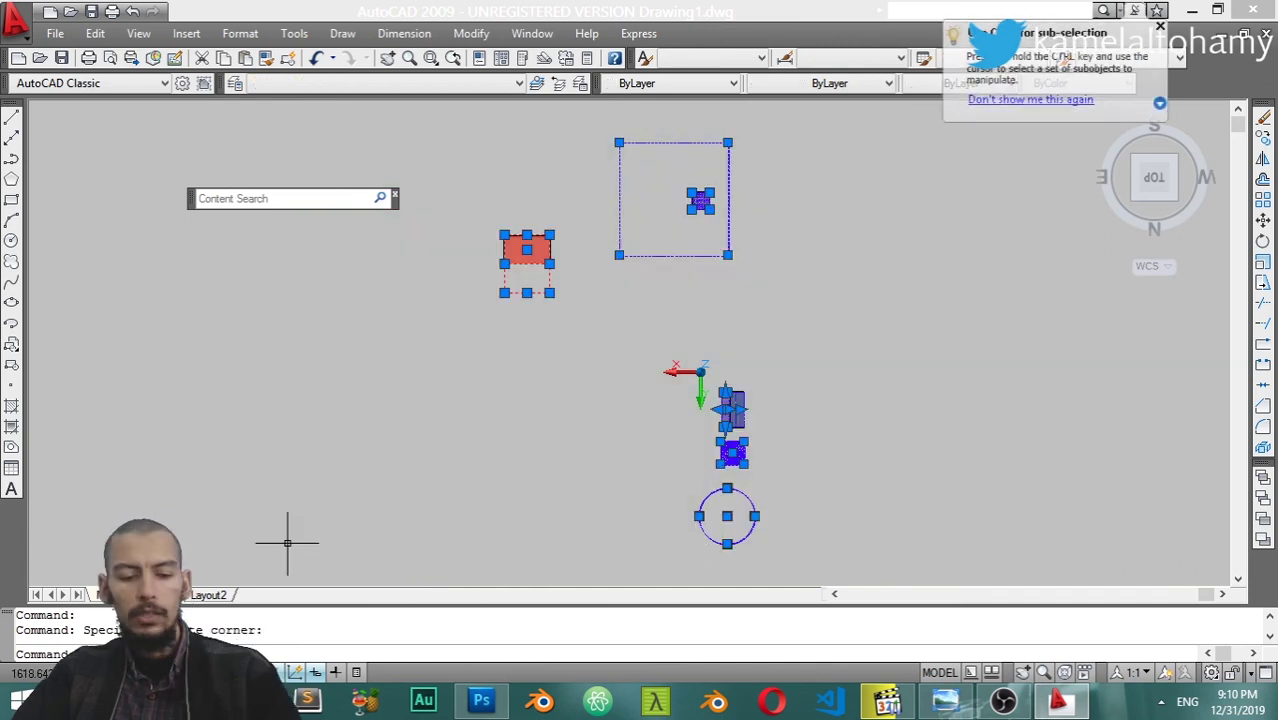
{"action": "type", "text": "e"}
{"action": "key", "text": "Return"}
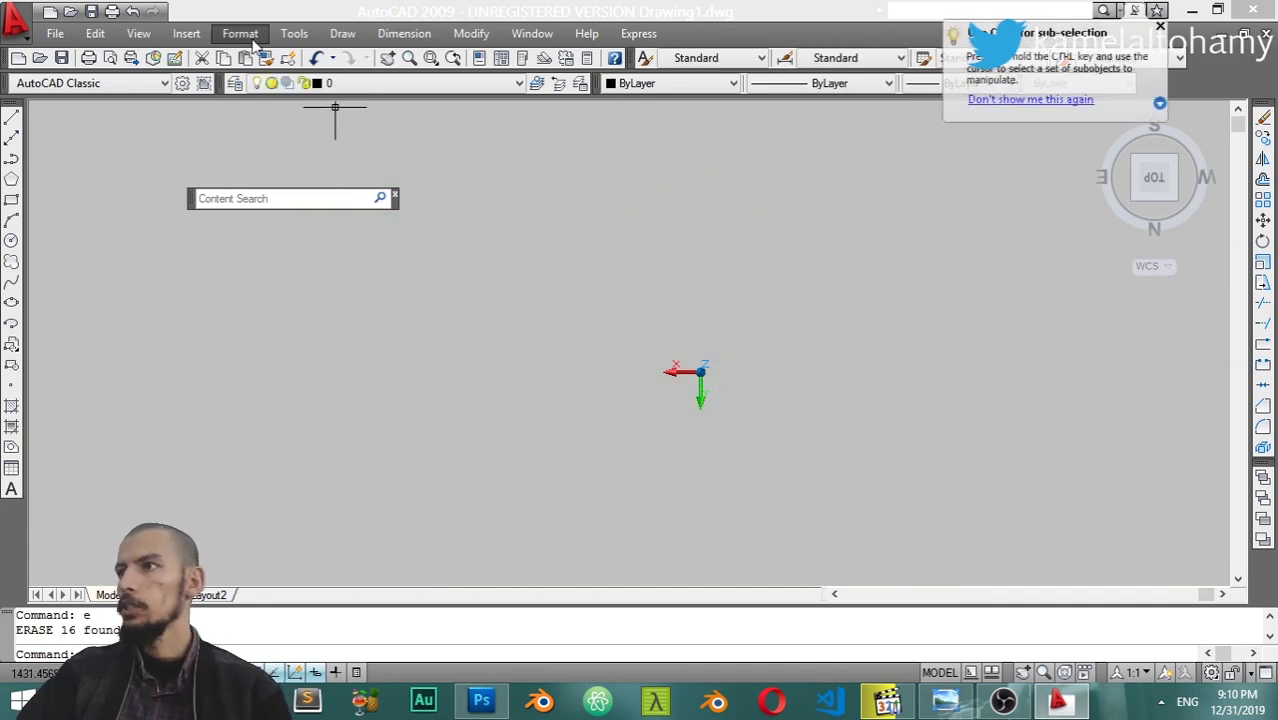
Draw a 100 by 100 rectangle with its first corner at 0,0
{"action": "left_click", "coordinate": [294, 33]}
{"action": "left_click", "coordinate": [300, 34]}
{"action": "type", "text": "ec"}
{"action": "key", "text": "Return"}
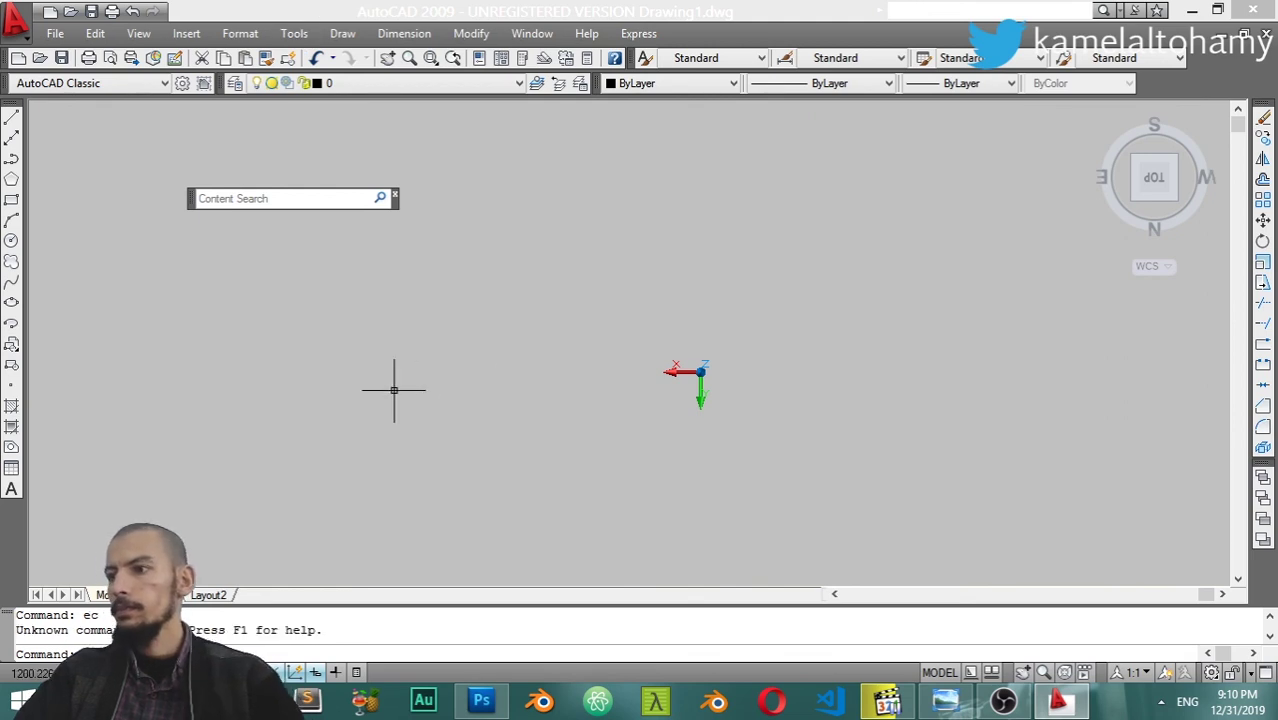
{"action": "key", "text": "Escape"}
{"action": "key", "text": "Return"}
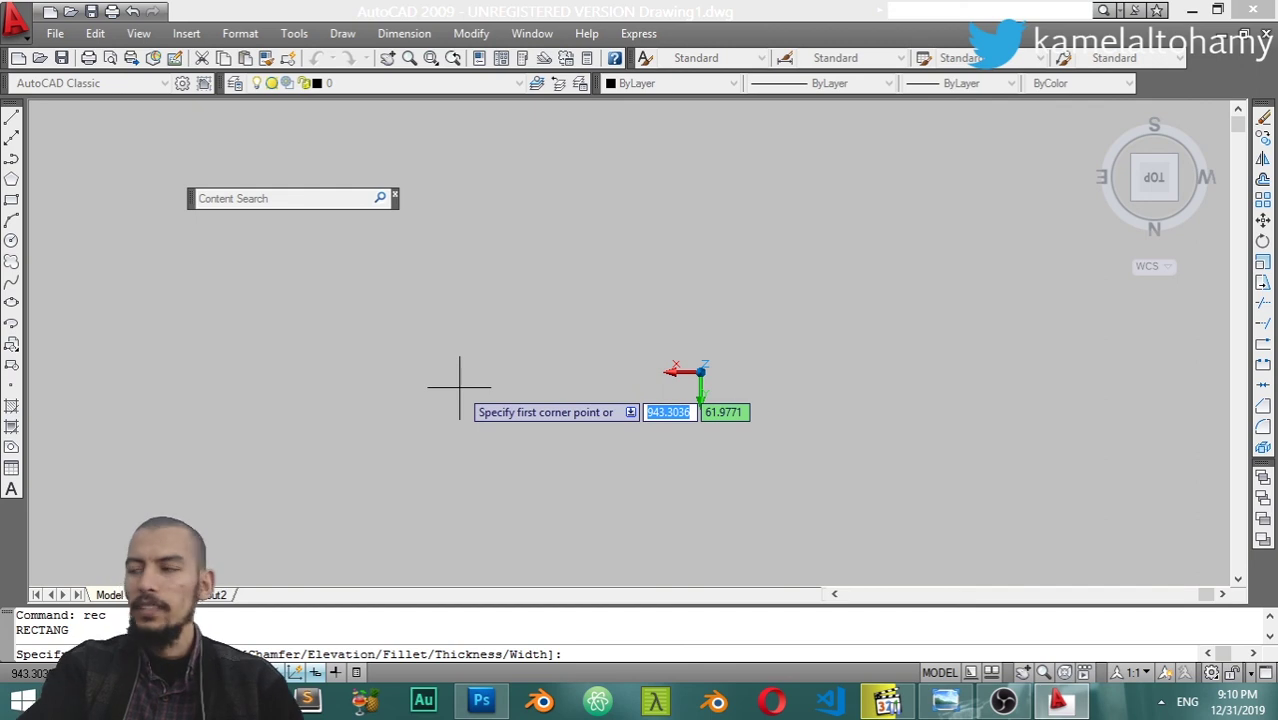
{"action": "type", "text": "0"}
{"action": "key", "text": "Return"}
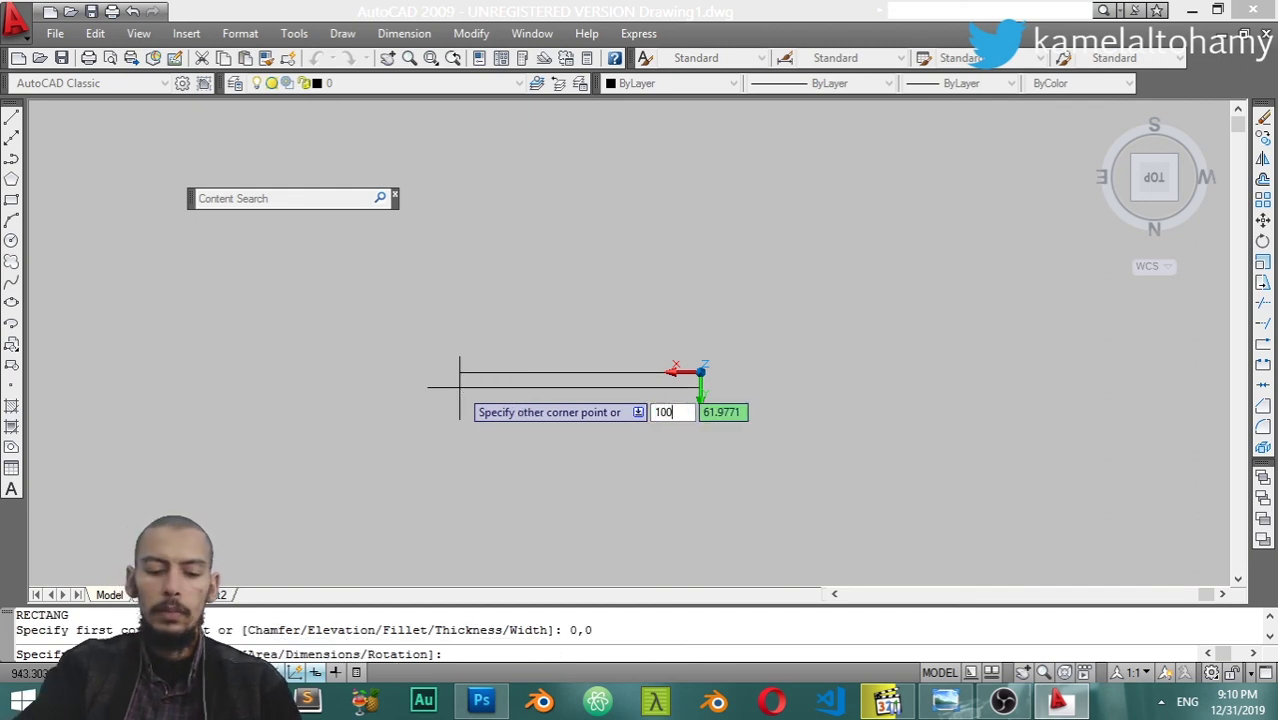
{"action": "key", "text": "Tab"}
{"action": "type", "text": "1"}
{"action": "key", "text": "Return"}
Zoom to extents so the square fills the view
{"action": "left_click", "coordinate": [762, 334]}
{"action": "left_click", "coordinate": [579, 447]}
{"action": "type", "text": "z"}
{"action": "key", "text": "Return"}
{"action": "type", "text": "e"}
{"action": "key", "text": "Return"}
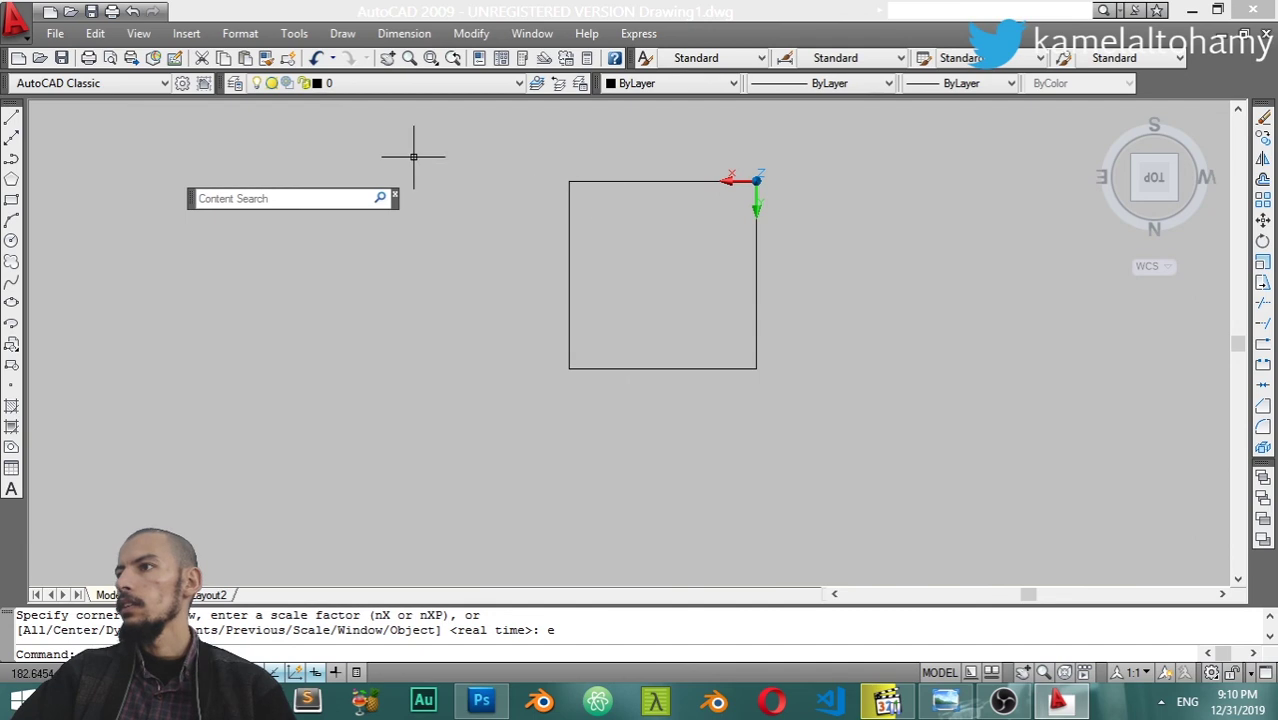
Place a 100.0000 linear dimension between the bottom corners, below the square
{"action": "left_click", "coordinate": [347, 35]}
{"action": "mouse_move", "coordinate": [404, 34]}
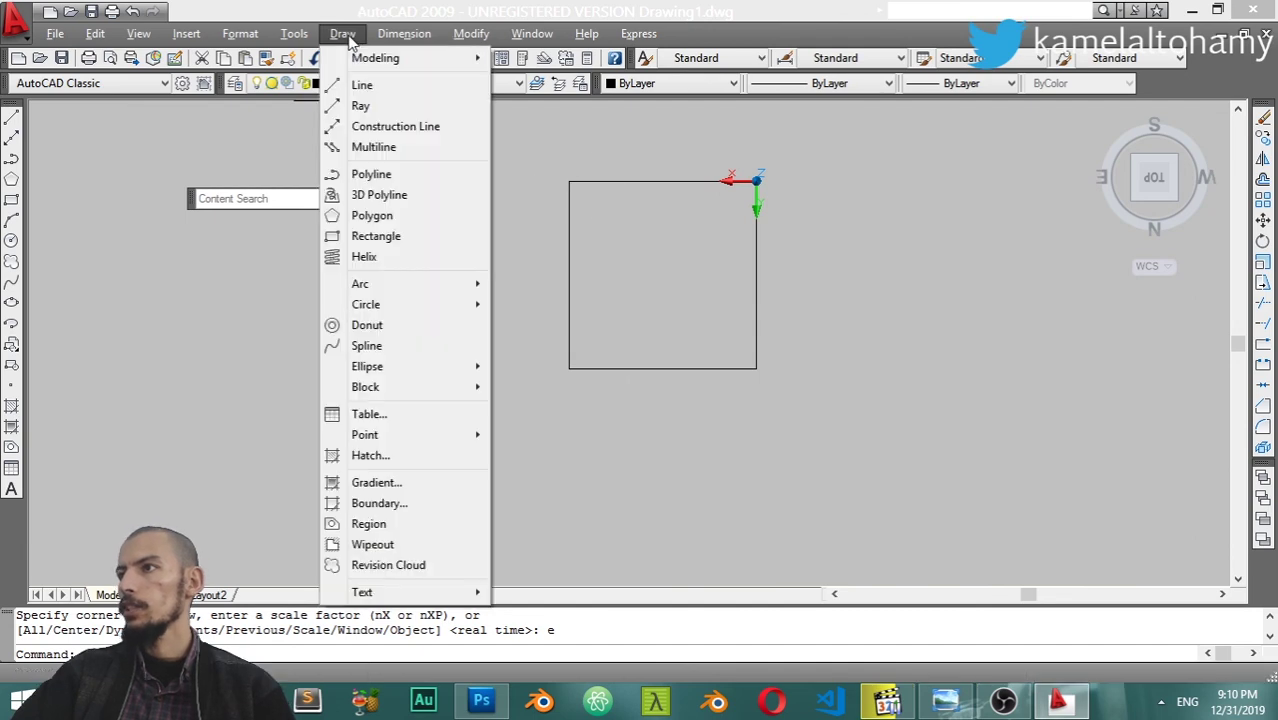
{"action": "left_click", "coordinate": [414, 85]}
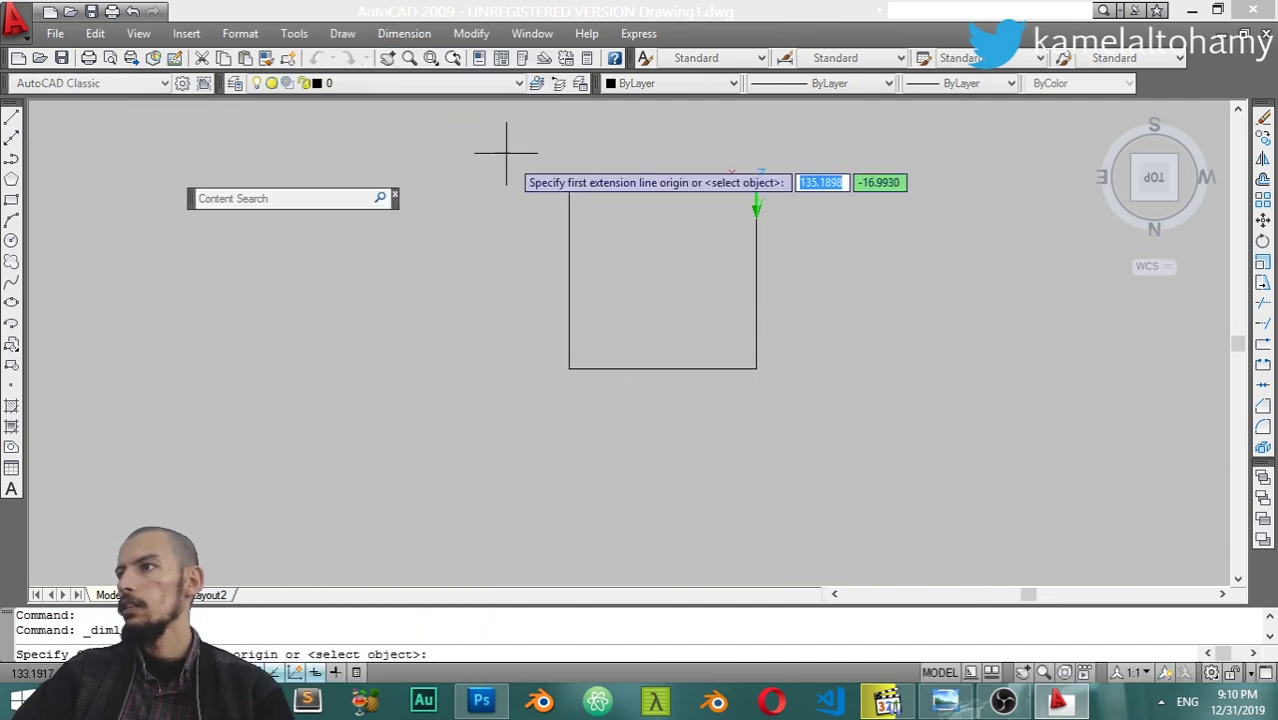
{"action": "left_click", "coordinate": [578, 181]}
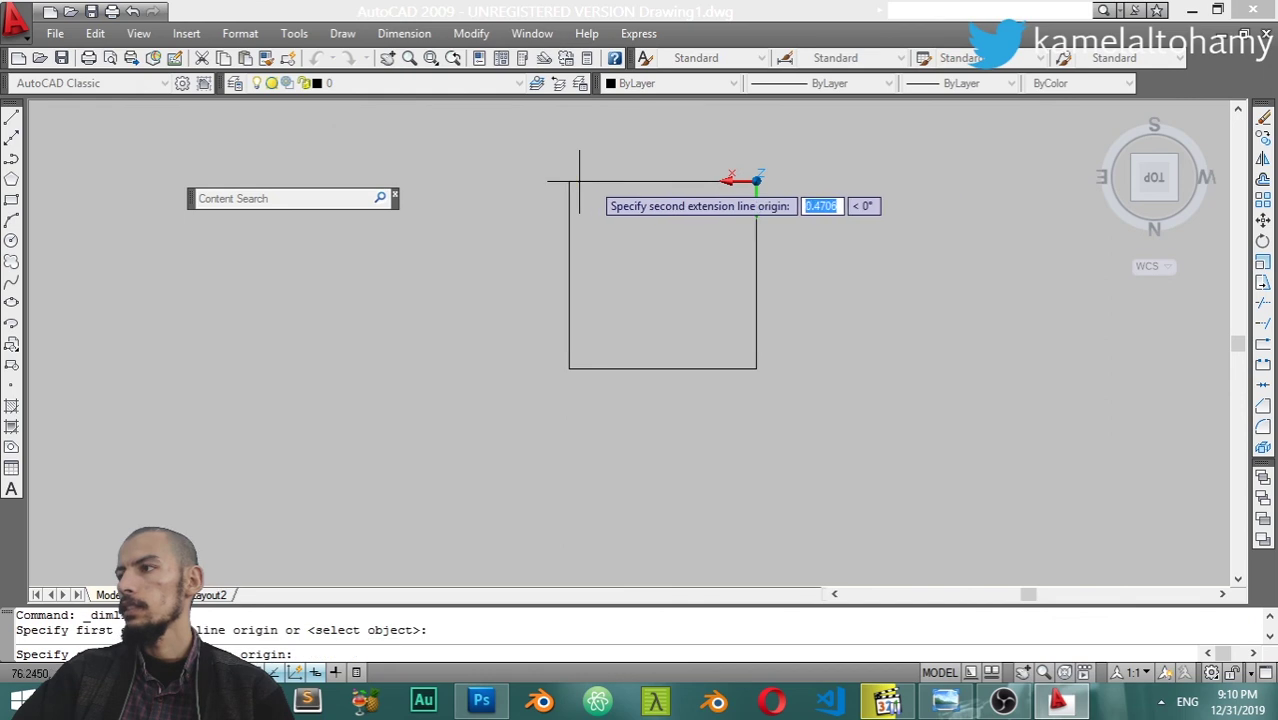
{"action": "key", "text": "Escape"}
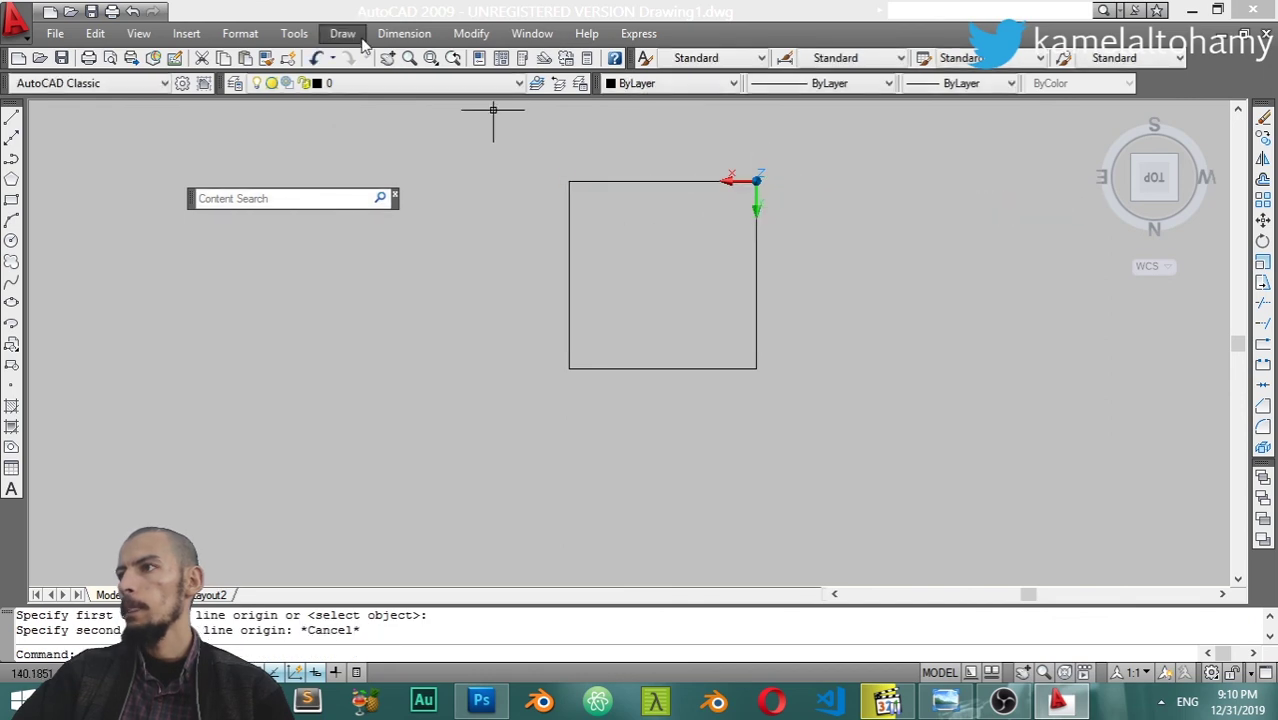
{"action": "left_click", "coordinate": [390, 34]}
{"action": "left_click", "coordinate": [414, 86]}
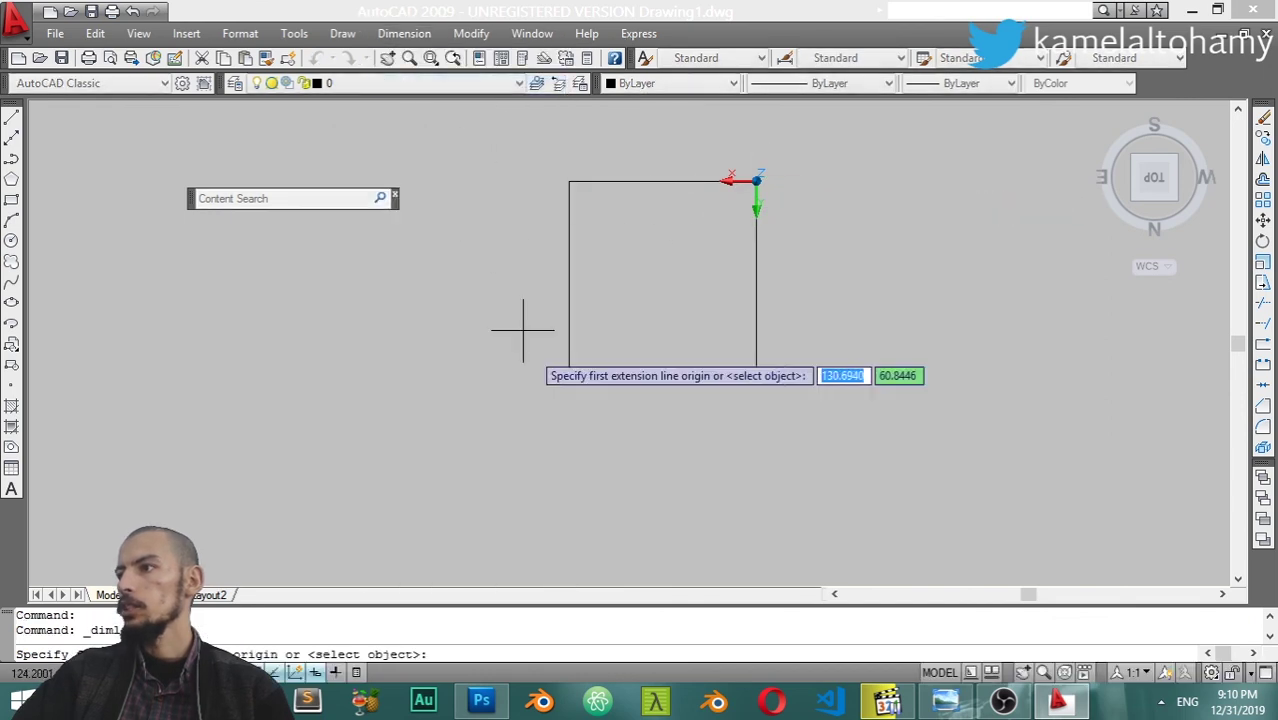
{"action": "left_click", "coordinate": [569, 368]}
{"action": "left_click", "coordinate": [756, 368]}
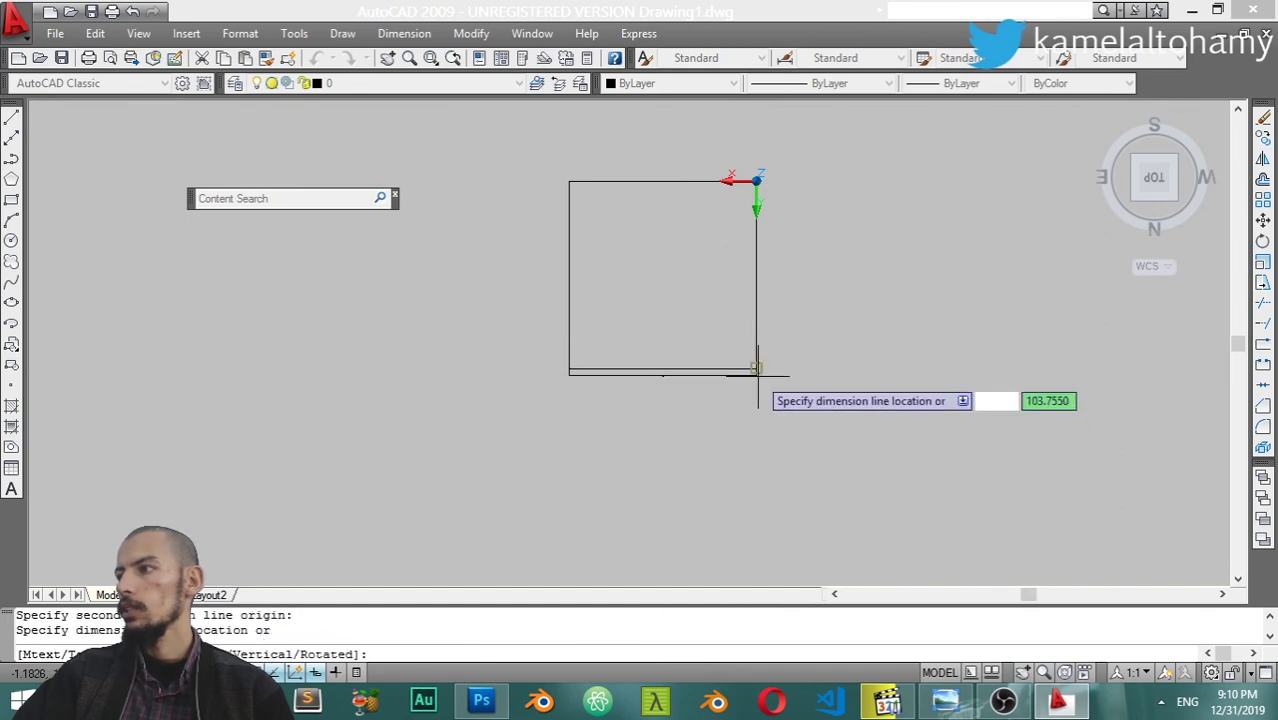
{"action": "left_click", "coordinate": [754, 380]}
Zoom in to inspect the new 100.0000 dimension label
{"action": "scroll", "coordinate": [688, 395], "scroll_direction": "up", "scroll_amount": 3}
{"action": "scroll", "coordinate": [688, 395], "scroll_direction": "up", "scroll_amount": 2}
{"action": "scroll", "coordinate": [451, 297], "scroll_direction": "up", "scroll_amount": 2}
{"action": "scroll", "coordinate": [553, 360], "scroll_direction": "up", "scroll_amount": 2}
{"action": "scroll", "coordinate": [550, 371], "scroll_direction": "up", "scroll_amount": 1}
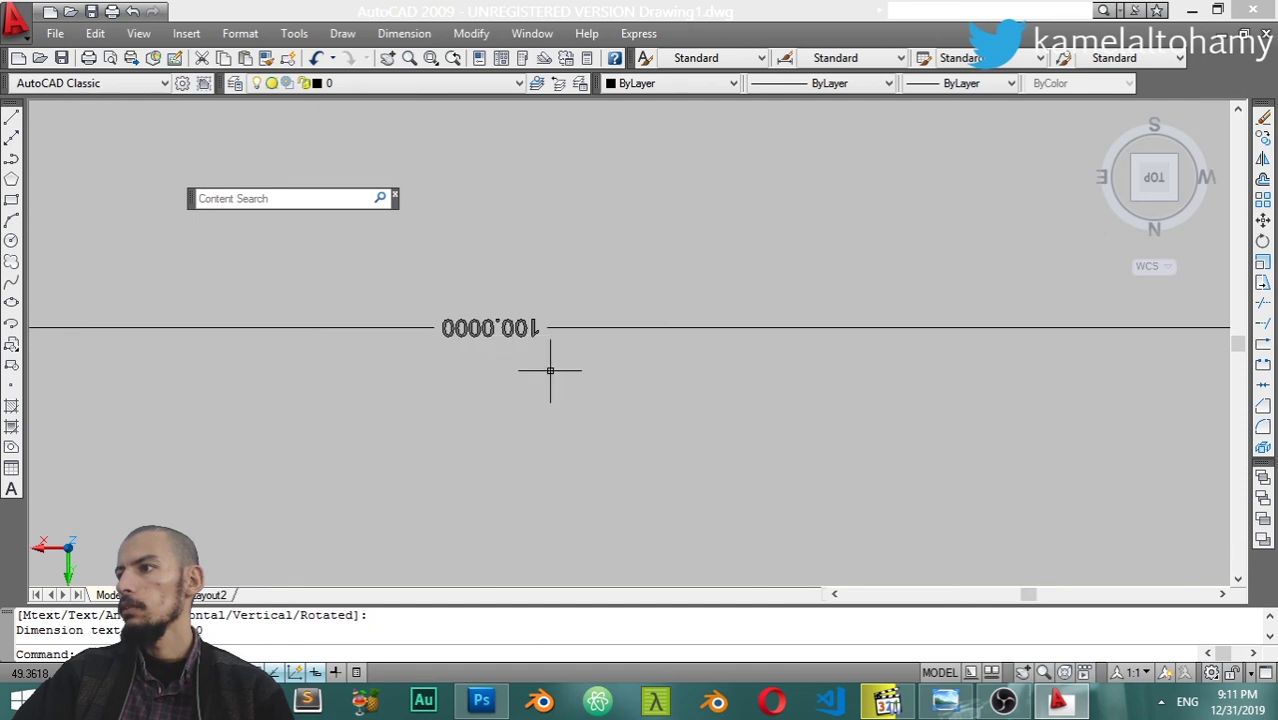
{"action": "scroll", "coordinate": [515, 335], "scroll_direction": "down", "scroll_amount": 3}
{"action": "left_click", "coordinate": [240, 33]}
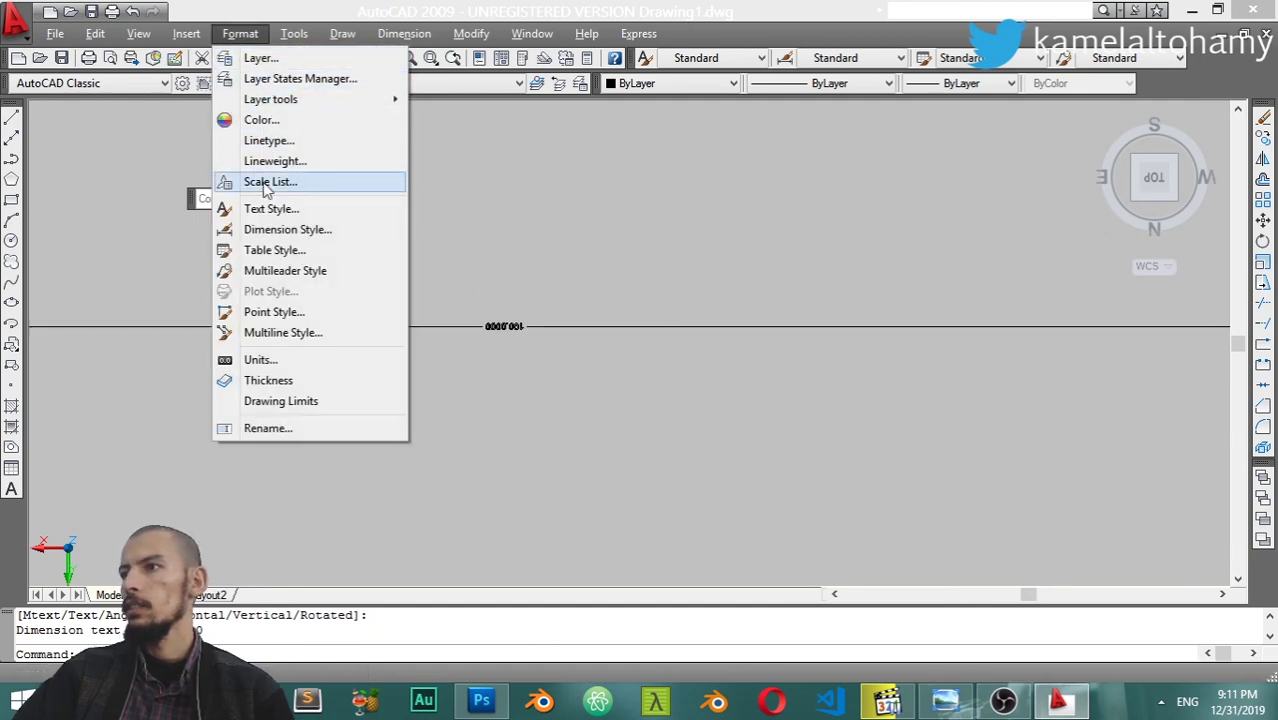
Change the Standard dimension style's text height to .5 and close the style manager
{"action": "left_click", "coordinate": [287, 229]}
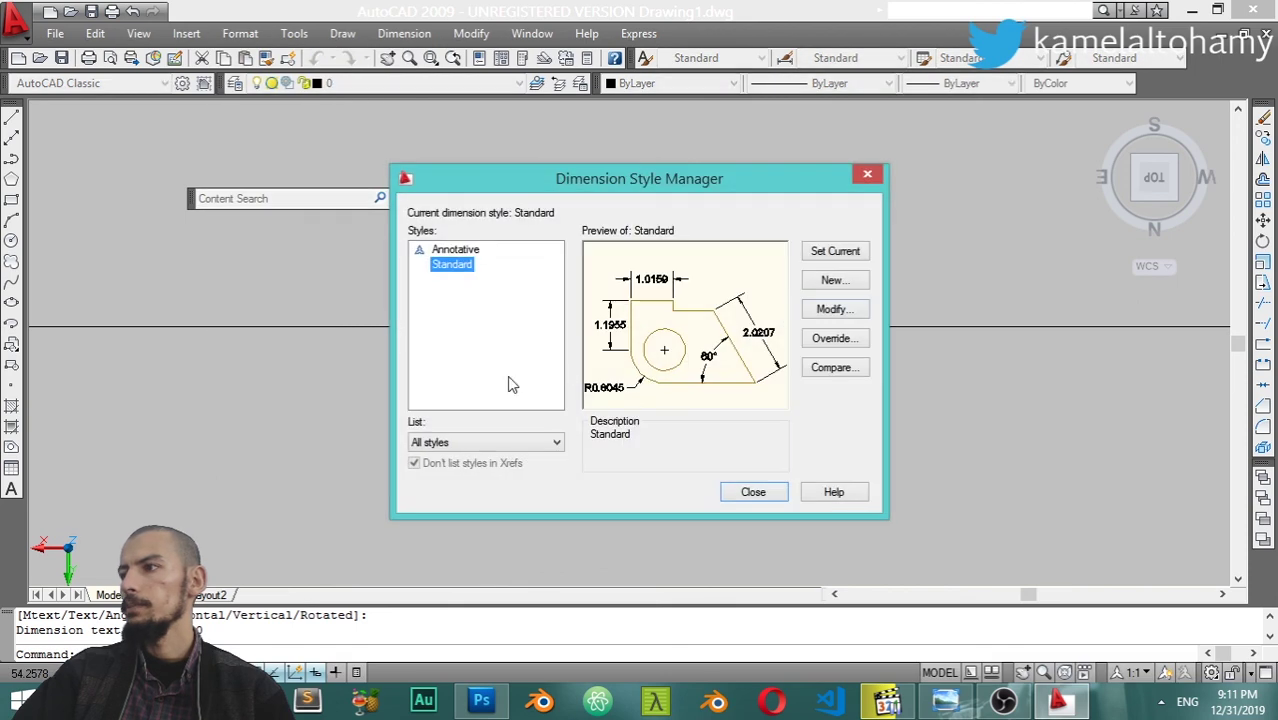
{"action": "left_click", "coordinate": [833, 310]}
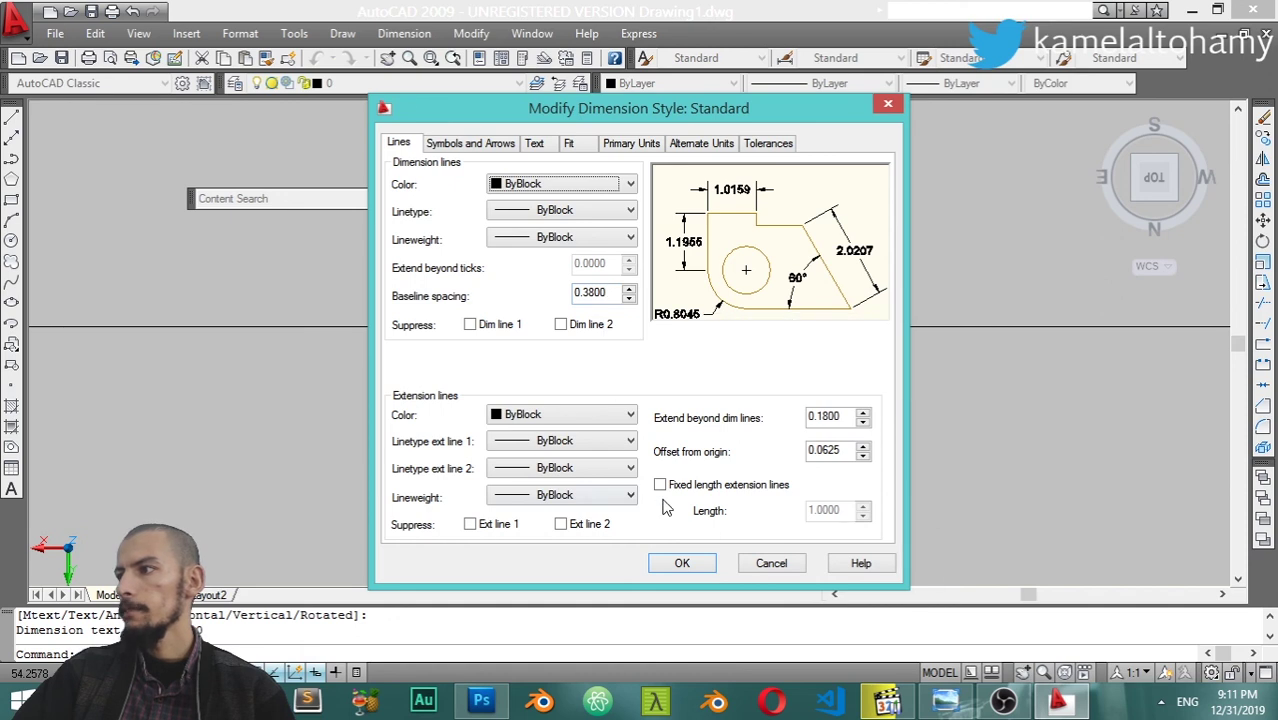
{"action": "left_click", "coordinate": [532, 145]}
{"action": "double_click", "coordinate": [607, 285]}
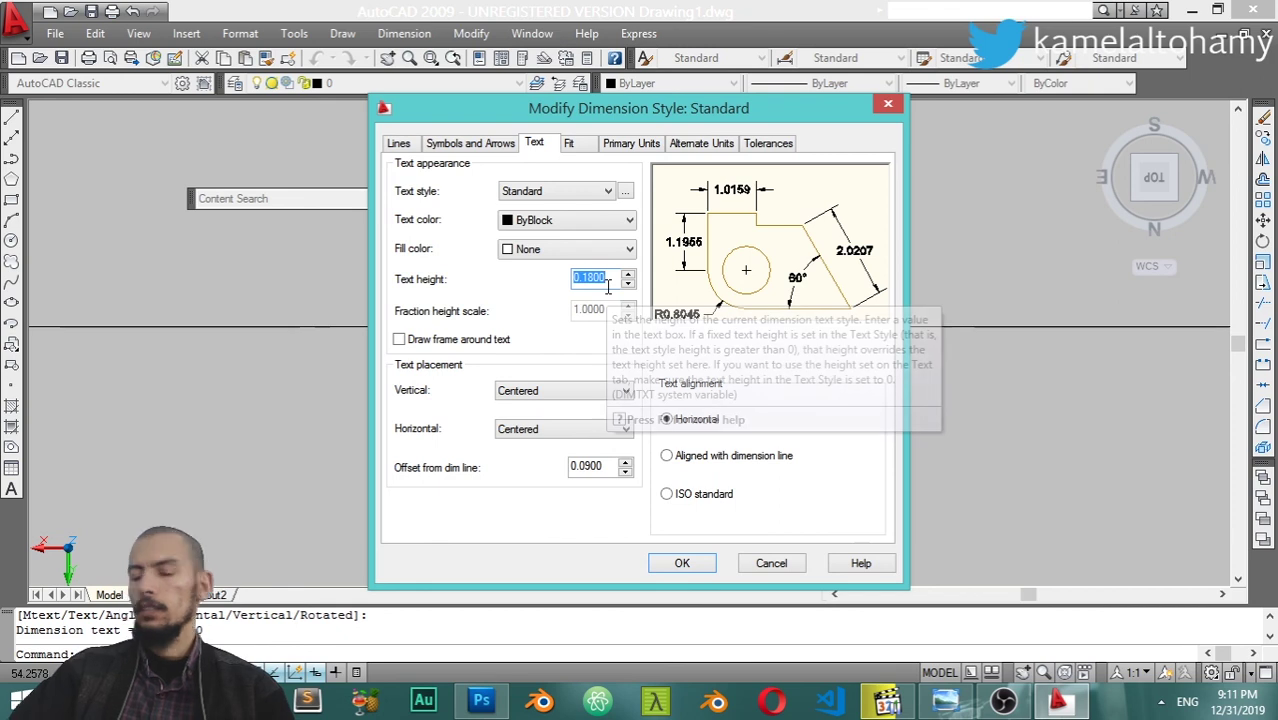
{"action": "type", "text": ".5"}
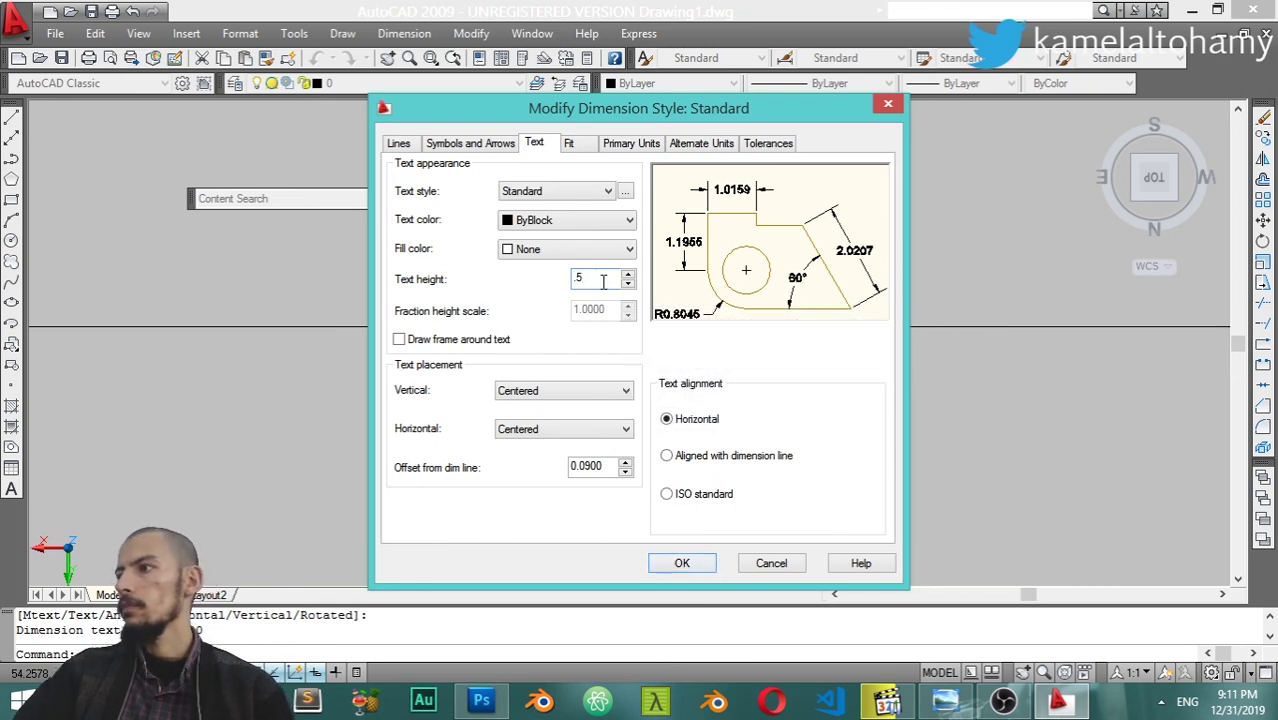
{"action": "left_click", "coordinate": [682, 563]}
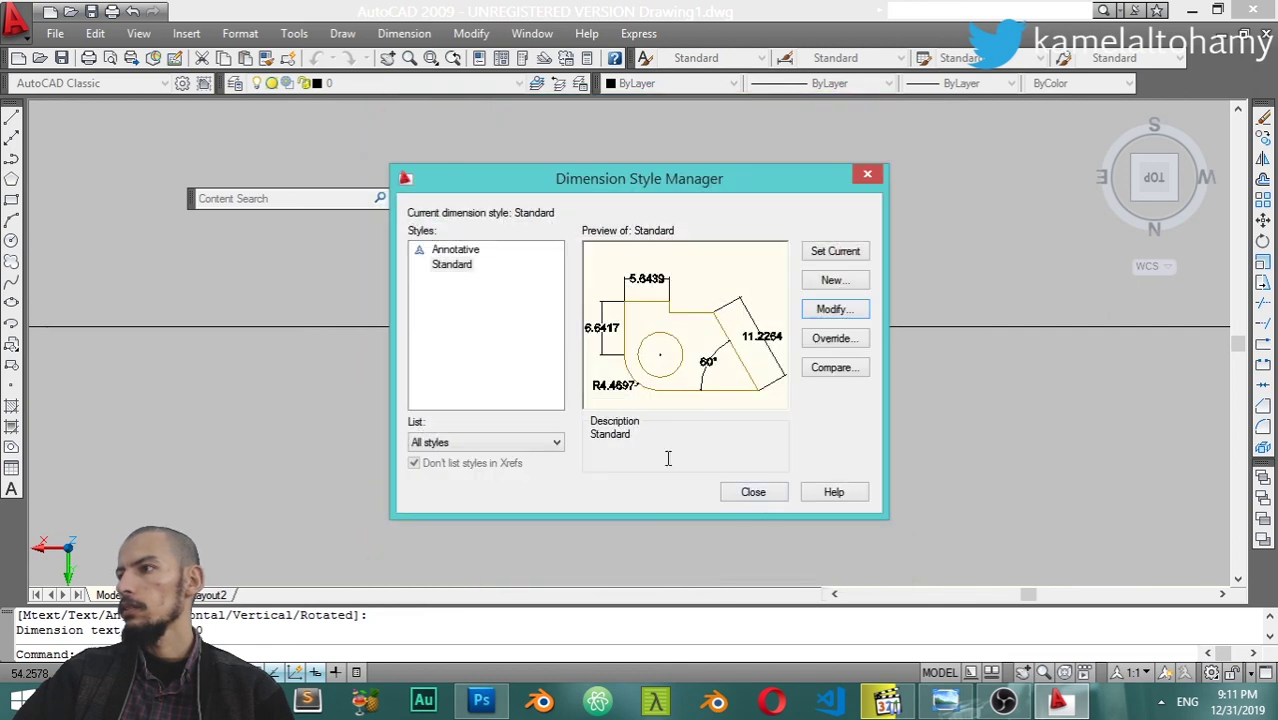
{"action": "left_click", "coordinate": [748, 491]}
{"action": "scroll", "coordinate": [509, 406], "scroll_direction": "down", "scroll_amount": 10}
Modify the Standard style again to suppress both dimension lines
{"action": "scroll", "coordinate": [510, 398], "scroll_direction": "up", "scroll_amount": 4}
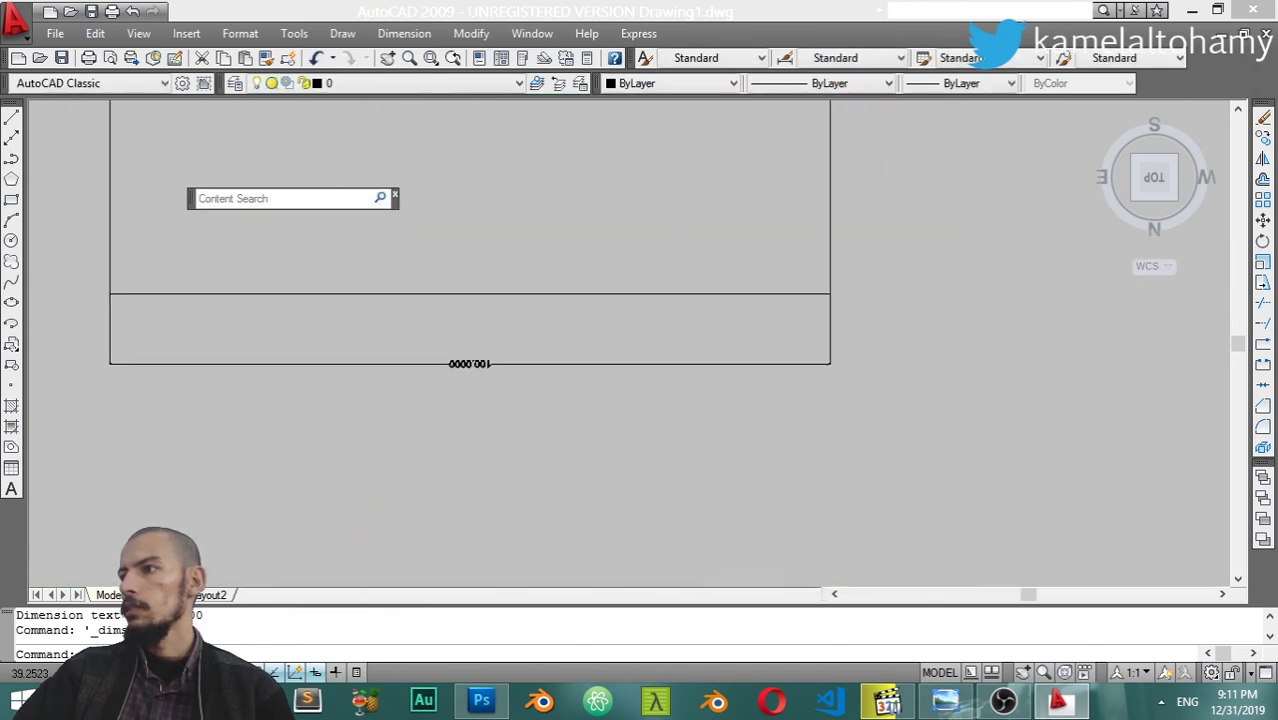
{"action": "scroll", "coordinate": [459, 262], "scroll_direction": "up", "scroll_amount": 2}
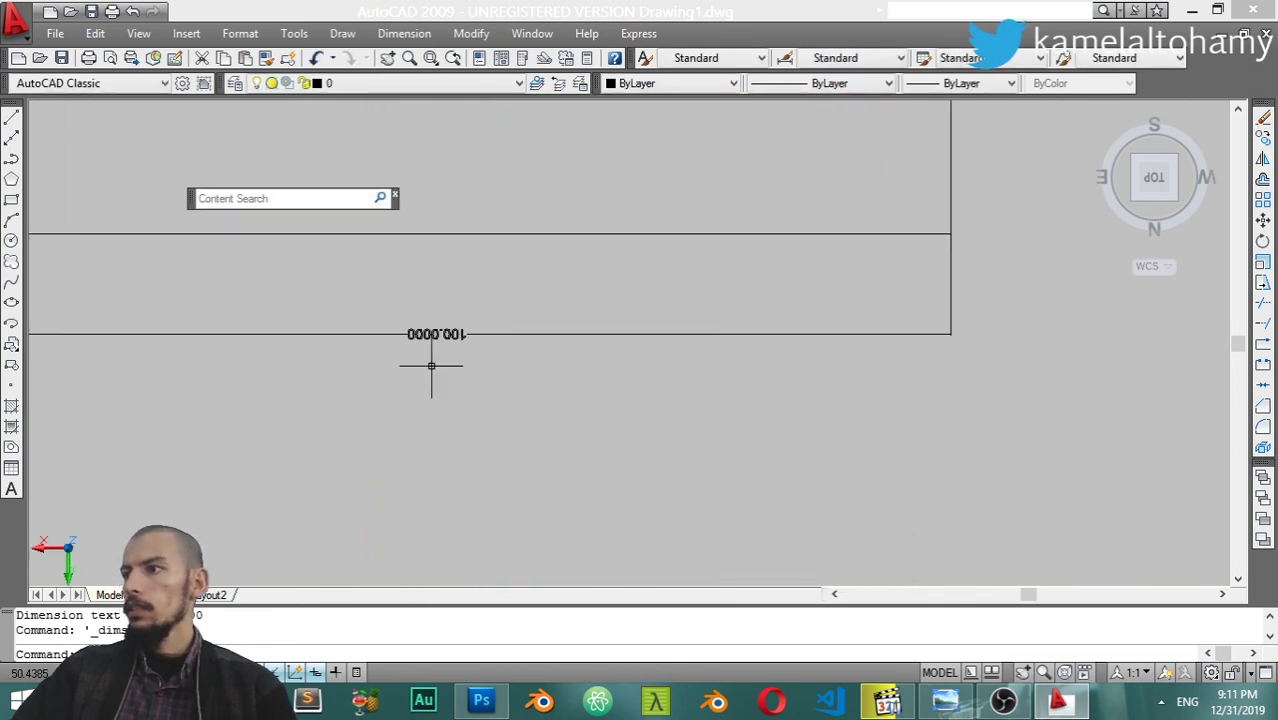
{"action": "scroll", "coordinate": [434, 360], "scroll_direction": "up", "scroll_amount": 3}
{"action": "left_click", "coordinate": [240, 33]}
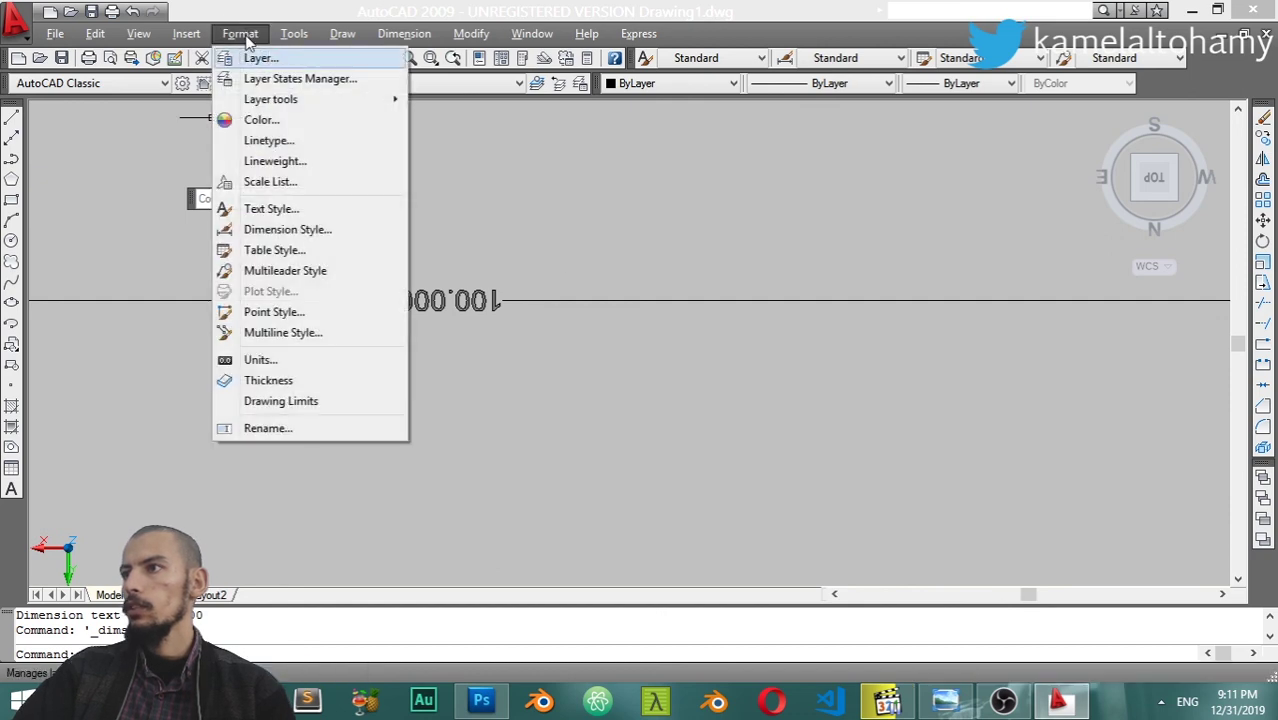
{"action": "left_click", "coordinate": [287, 229]}
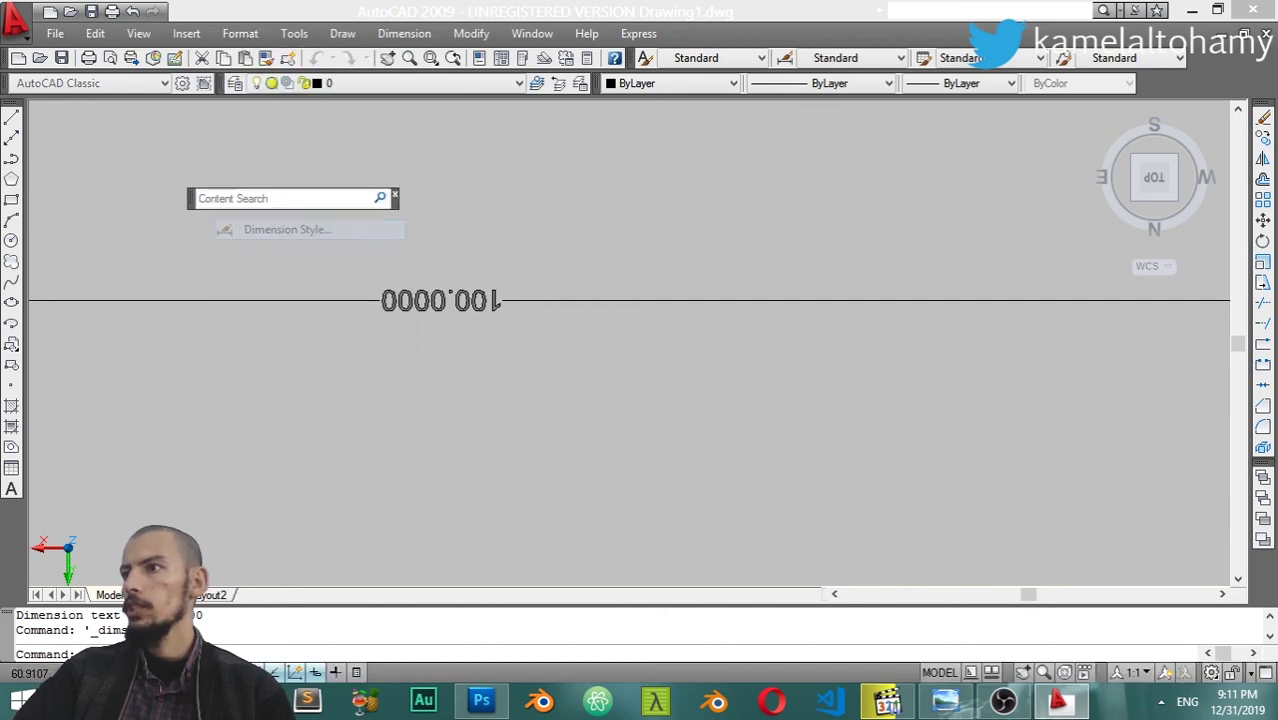
{"action": "left_click", "coordinate": [833, 310]}
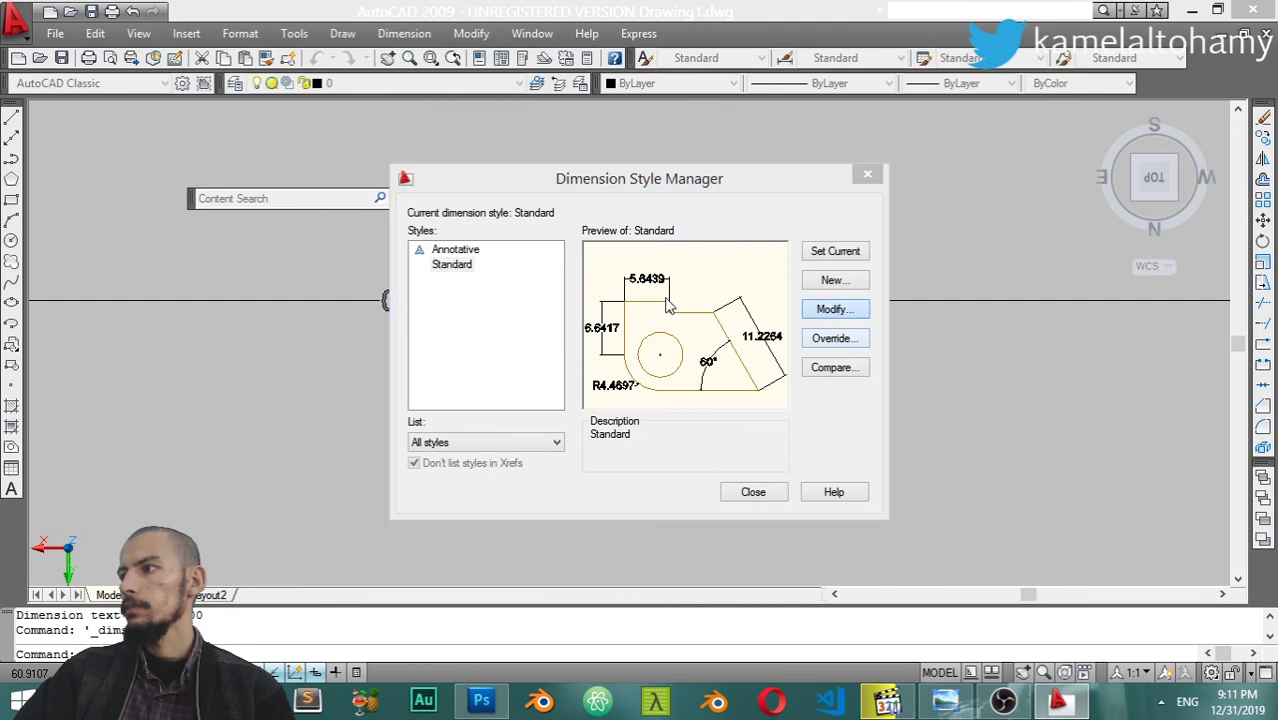
{"action": "left_click_drag", "start_coordinate": [608, 277], "coordinate": [557, 285]}
{"action": "type", "text": "2"}
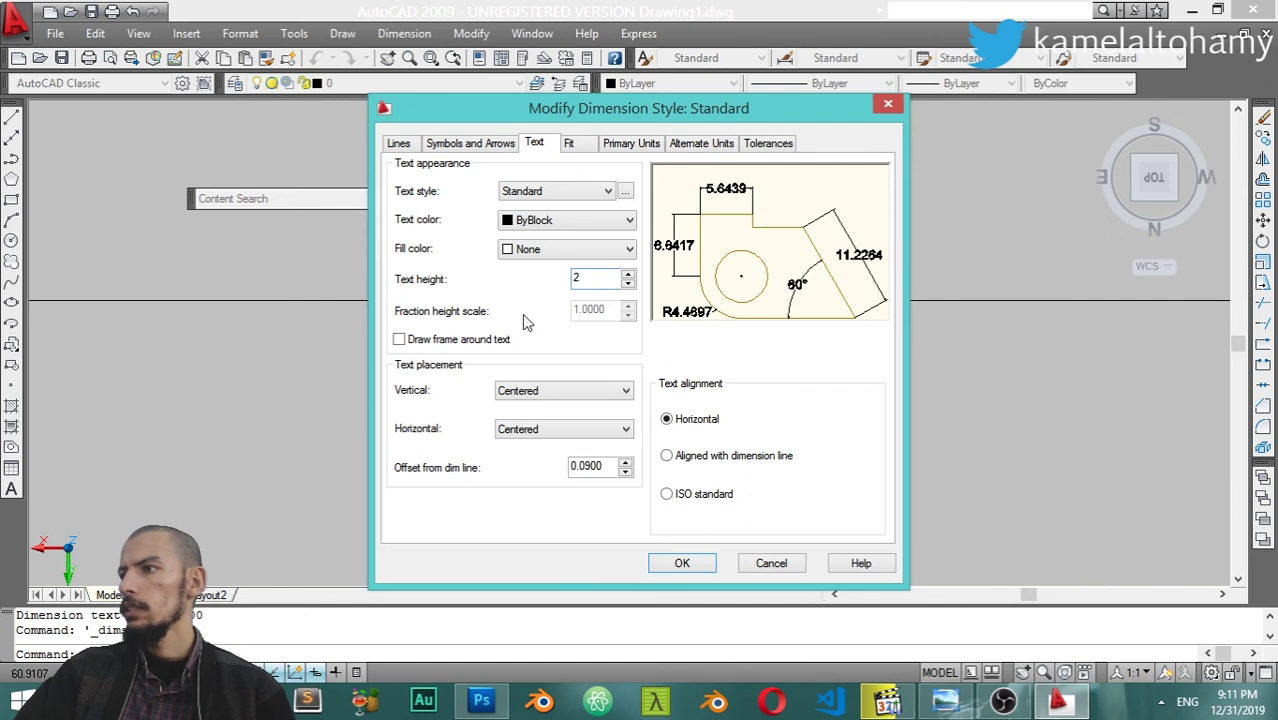
{"action": "left_click", "coordinate": [400, 143]}
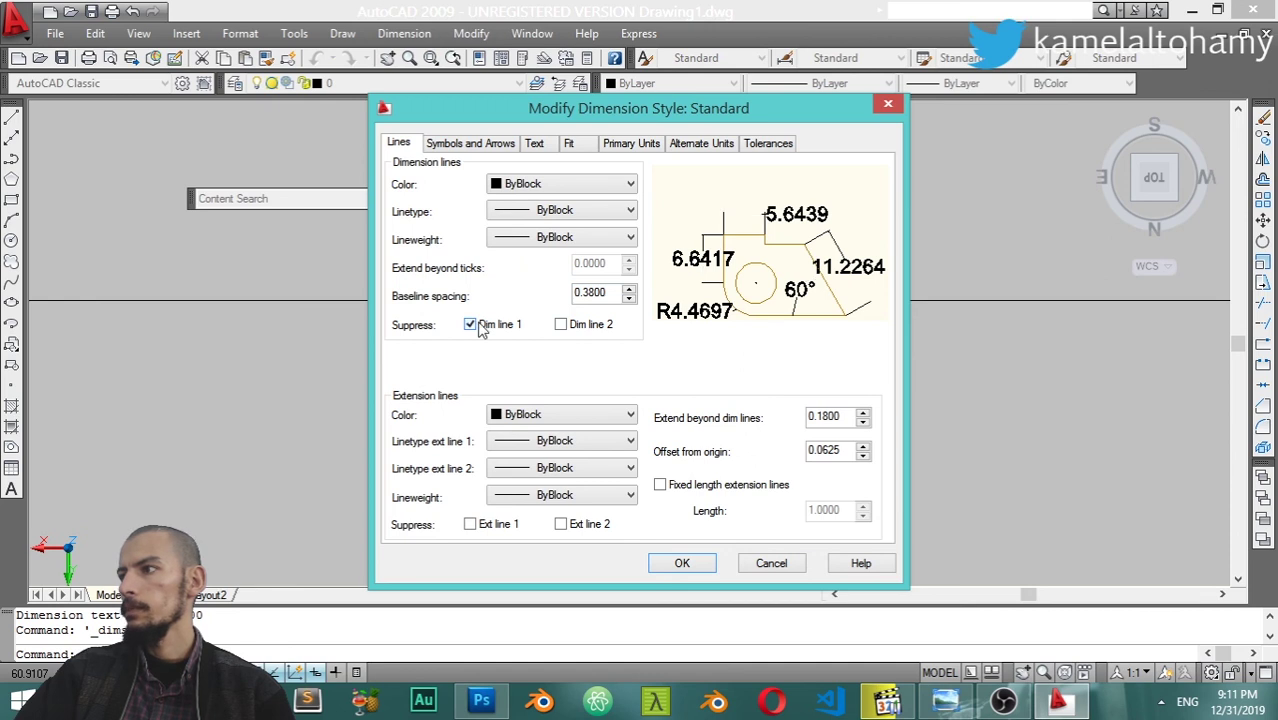
{"action": "left_click", "coordinate": [561, 324]}
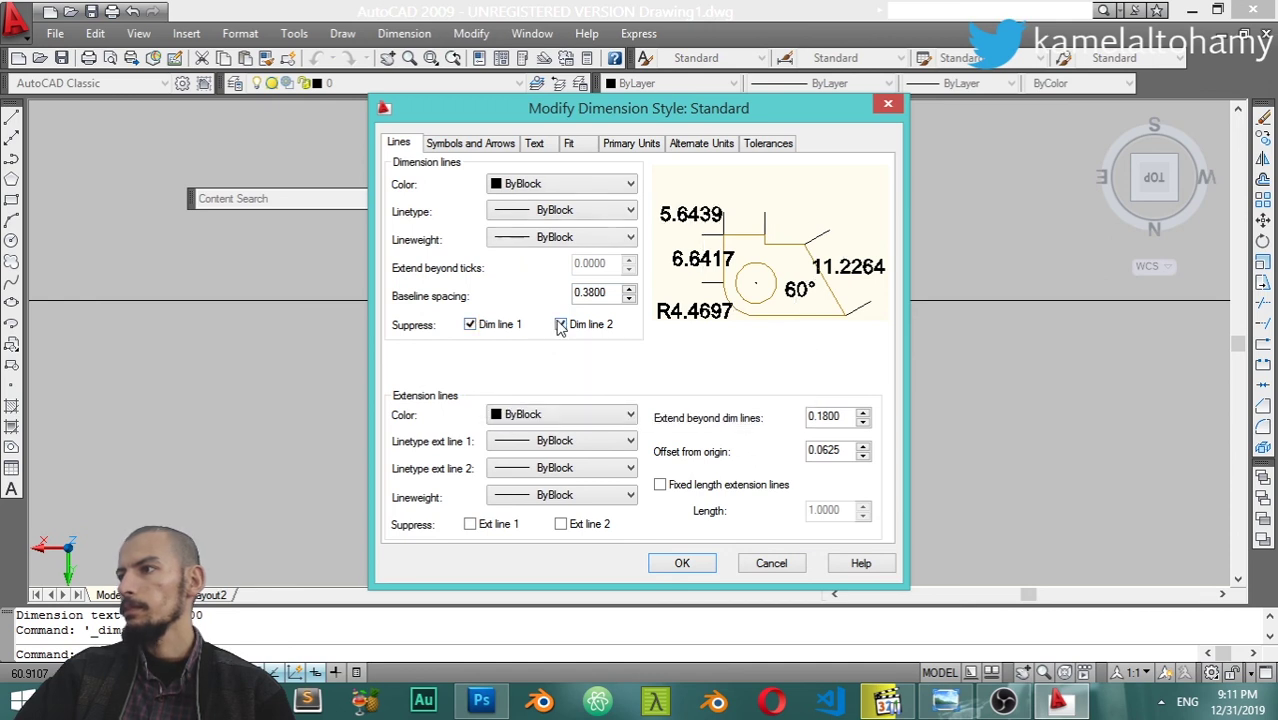
Set arrowheads to Closed blank and the leader to Oblique, then accept the style
{"action": "left_click", "coordinate": [501, 151]}
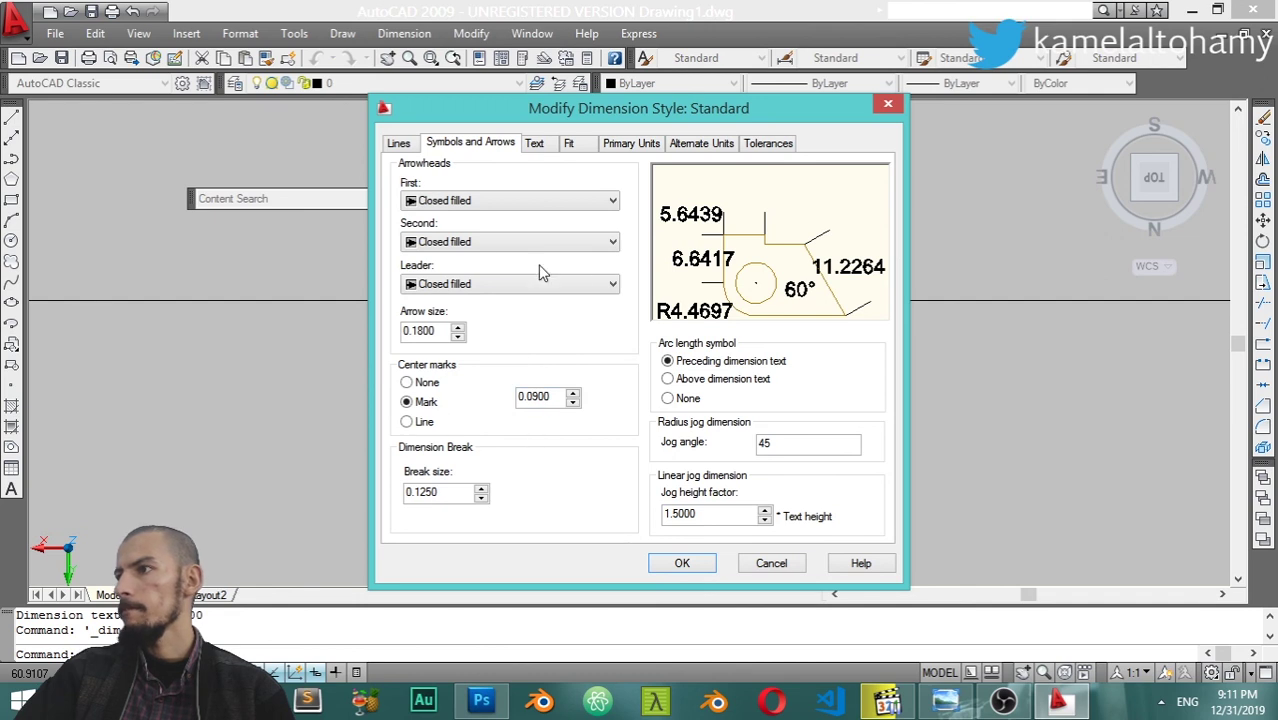
{"action": "left_click", "coordinate": [497, 207]}
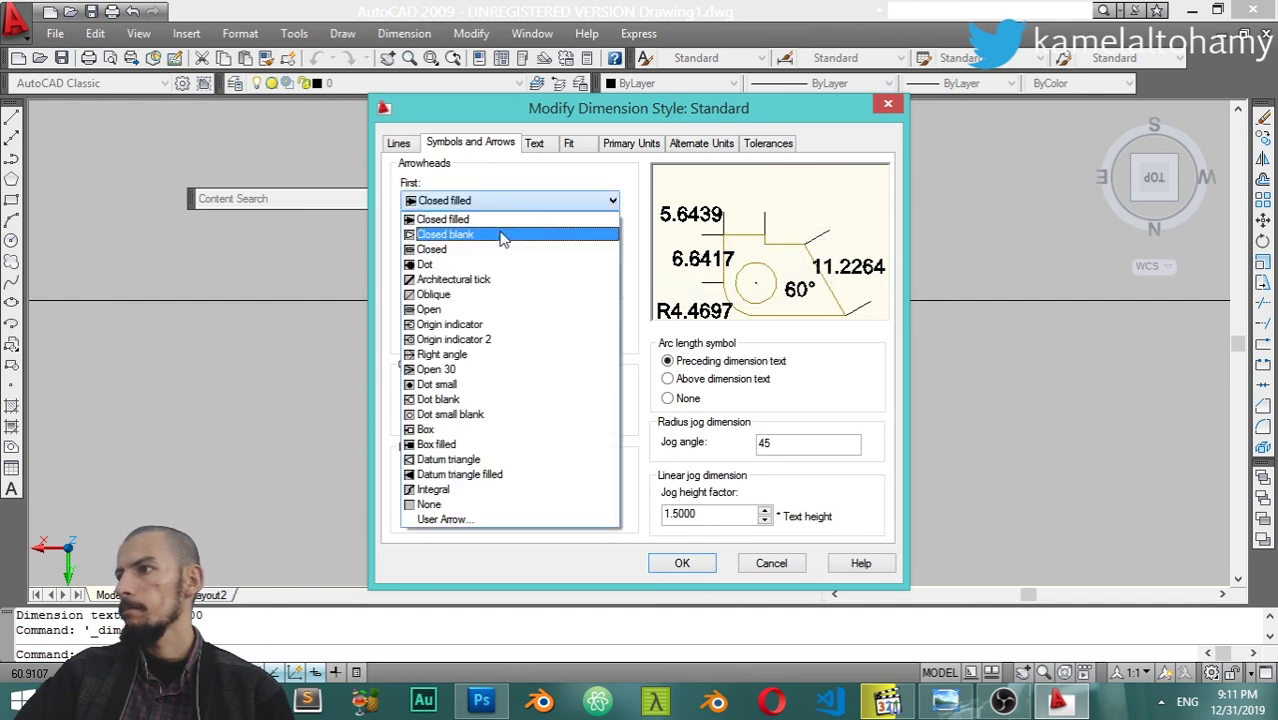
{"action": "left_click", "coordinate": [502, 230]}
{"action": "left_click", "coordinate": [505, 283]}
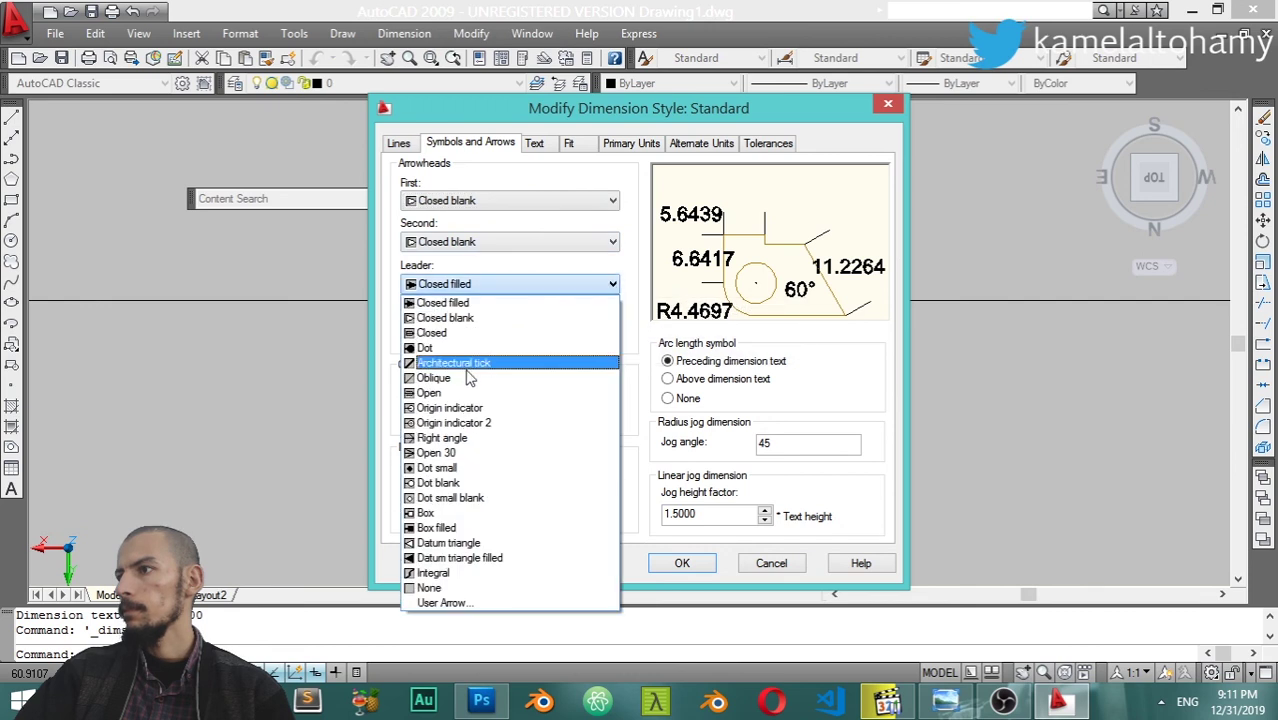
{"action": "left_click", "coordinate": [480, 363]}
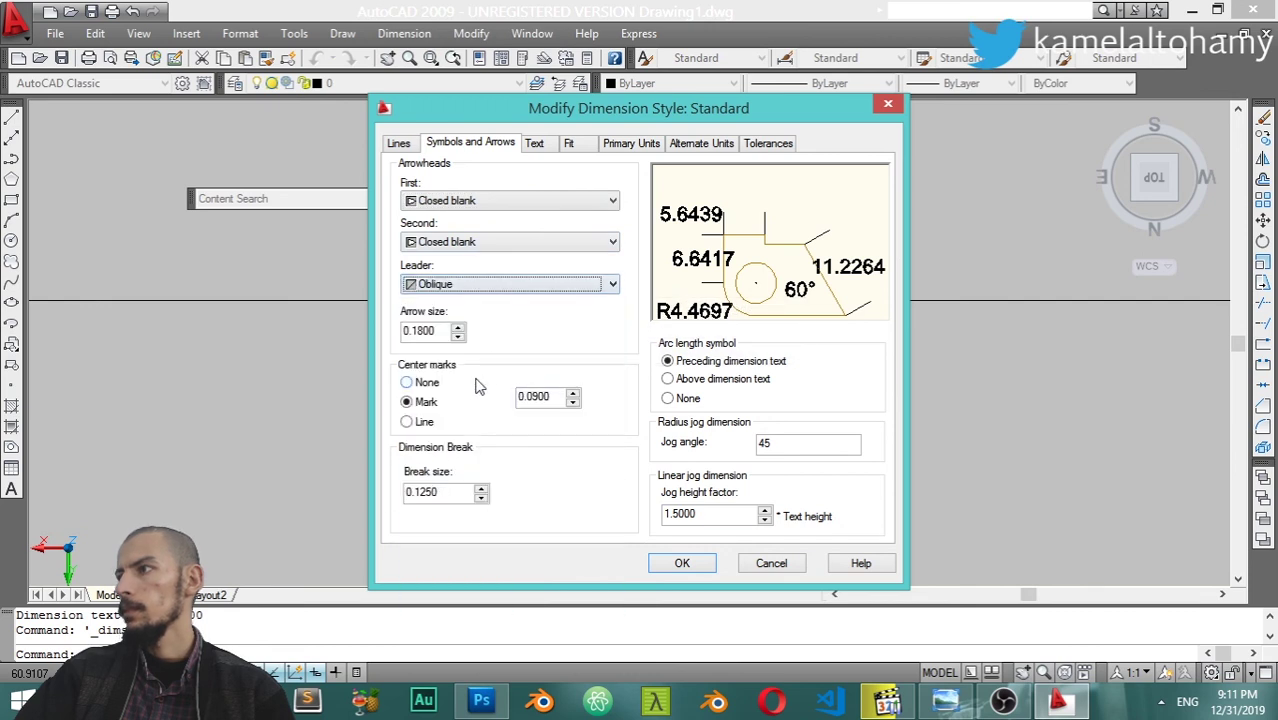
{"action": "left_click", "coordinate": [568, 148]}
{"action": "left_click", "coordinate": [550, 146]}
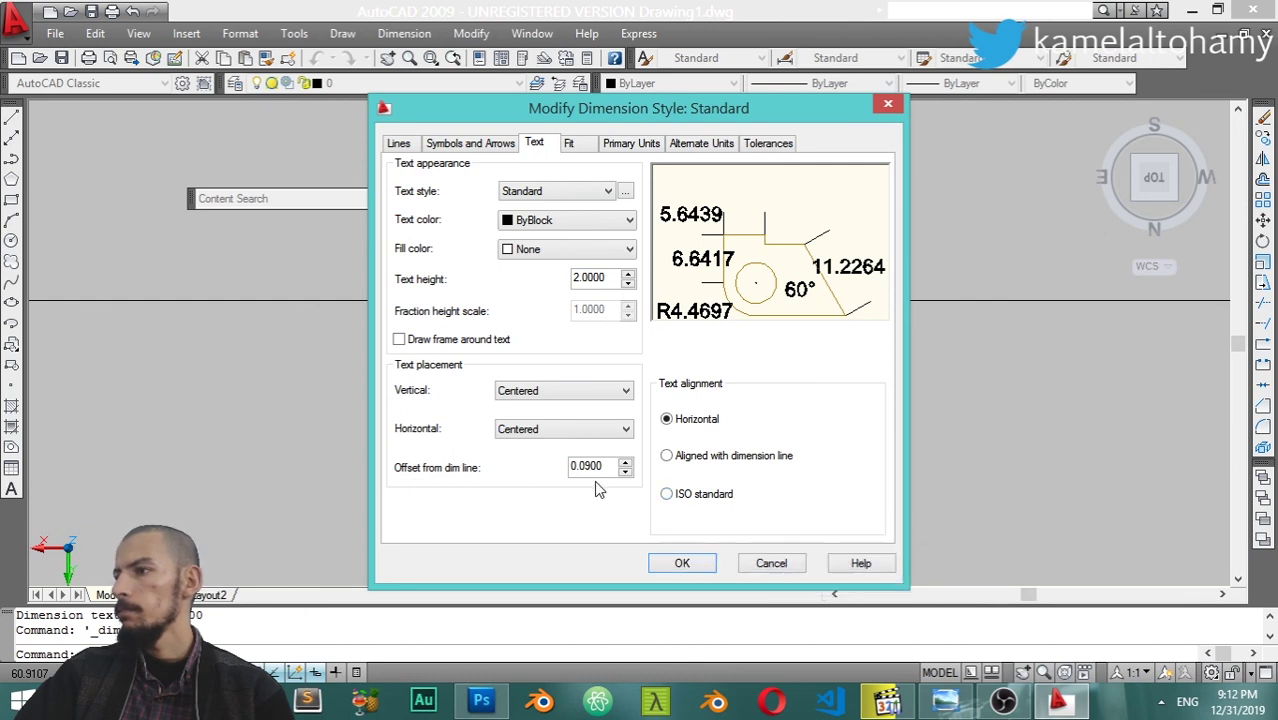
{"action": "left_click", "coordinate": [688, 572]}
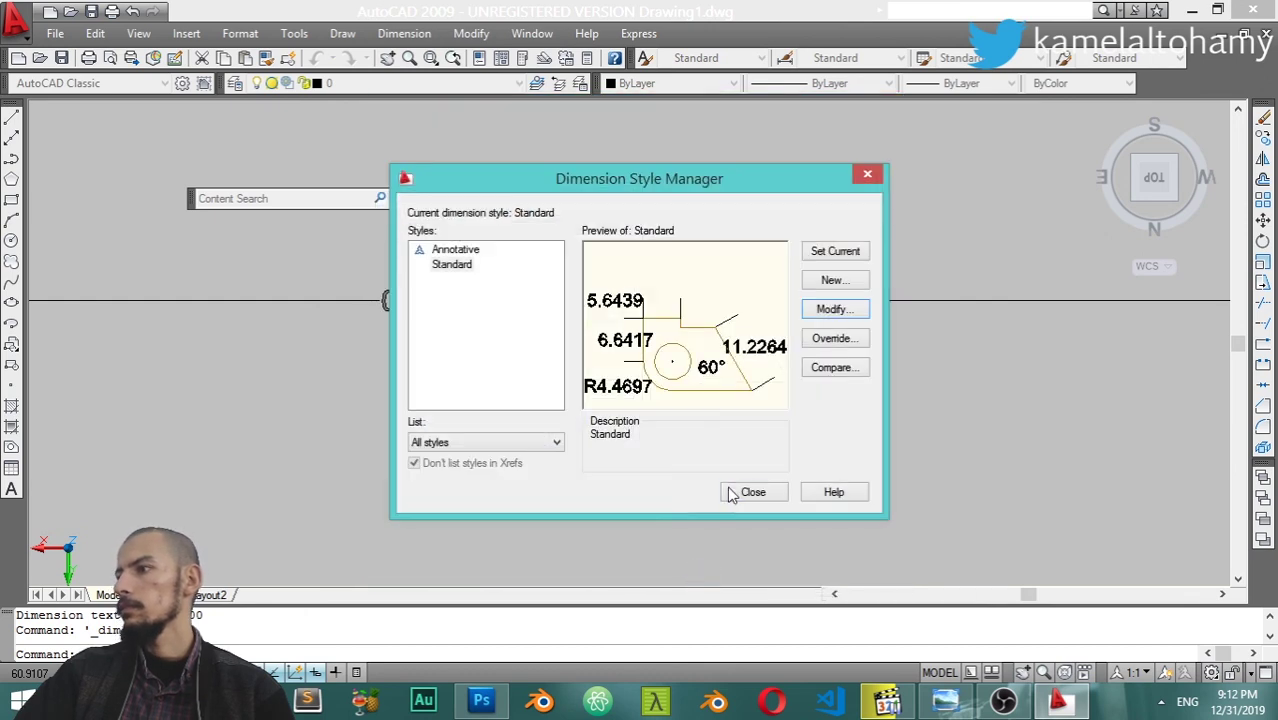
{"action": "left_click", "coordinate": [736, 489]}
Draw a circle to the right of the square
{"action": "scroll", "coordinate": [571, 355], "scroll_direction": "down", "scroll_amount": 3}
{"action": "scroll", "coordinate": [578, 373], "scroll_direction": "up", "scroll_amount": 5}
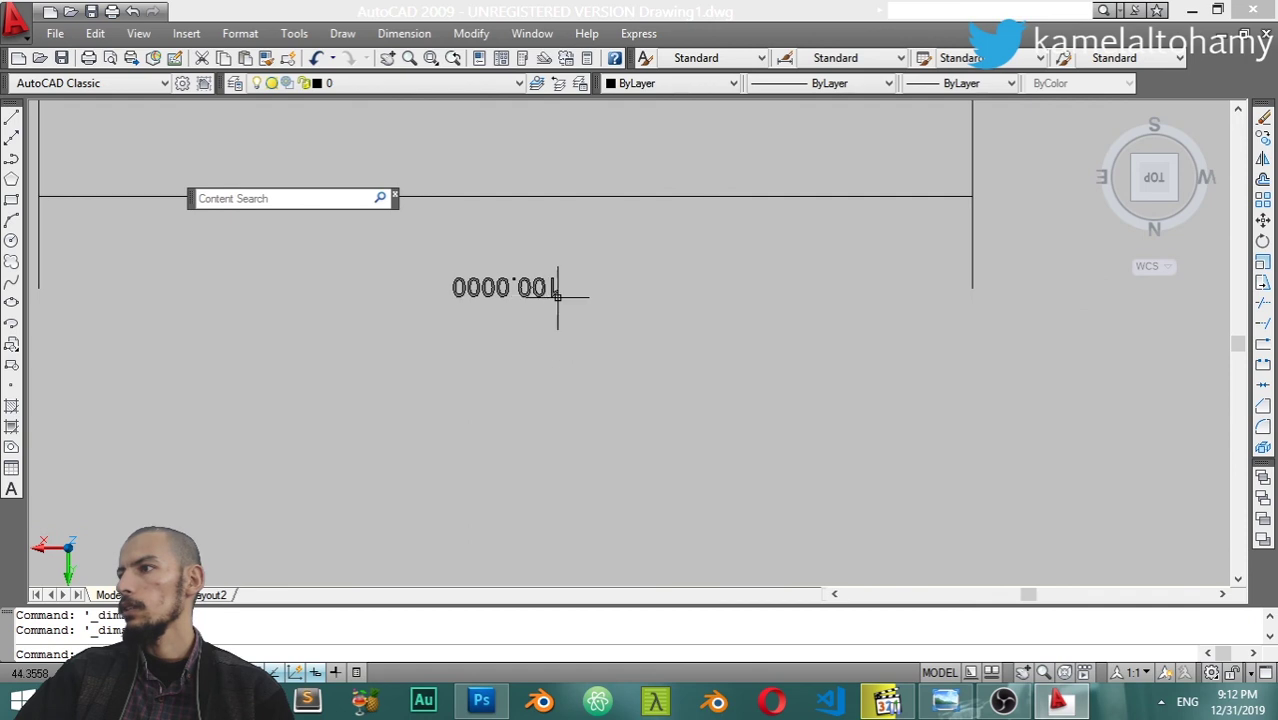
{"action": "scroll", "coordinate": [527, 308], "scroll_direction": "down", "scroll_amount": 4}
{"action": "middle_click_drag", "start_coordinate": [679, 277], "coordinate": [594, 428]}
{"action": "scroll", "coordinate": [594, 428], "scroll_direction": "down", "scroll_amount": 4}
{"action": "scroll", "coordinate": [628, 308], "scroll_direction": "up", "scroll_amount": 3}
{"action": "type", "text": "c"}
{"action": "key", "text": "Return"}
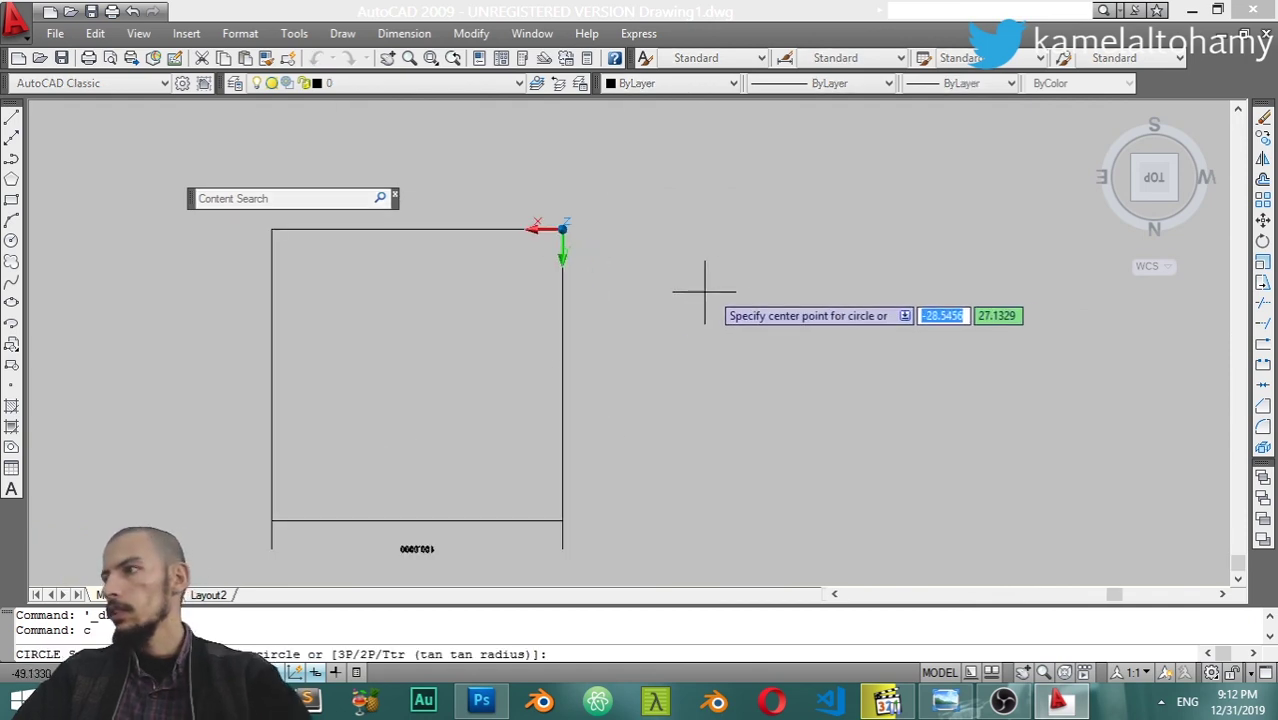
{"action": "left_click", "coordinate": [718, 296]}
{"action": "left_click", "coordinate": [763, 354]}
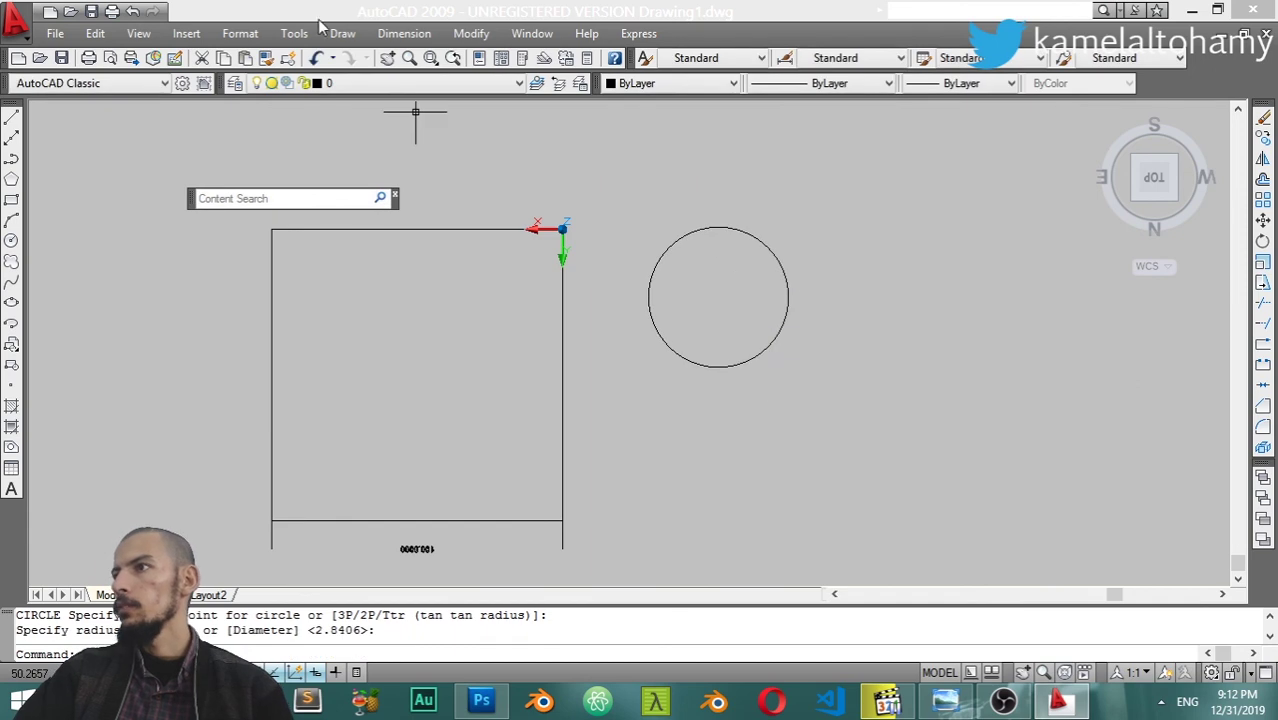
Add a radius dimension reading R24.0385 inside the circle
{"action": "left_click", "coordinate": [404, 33]}
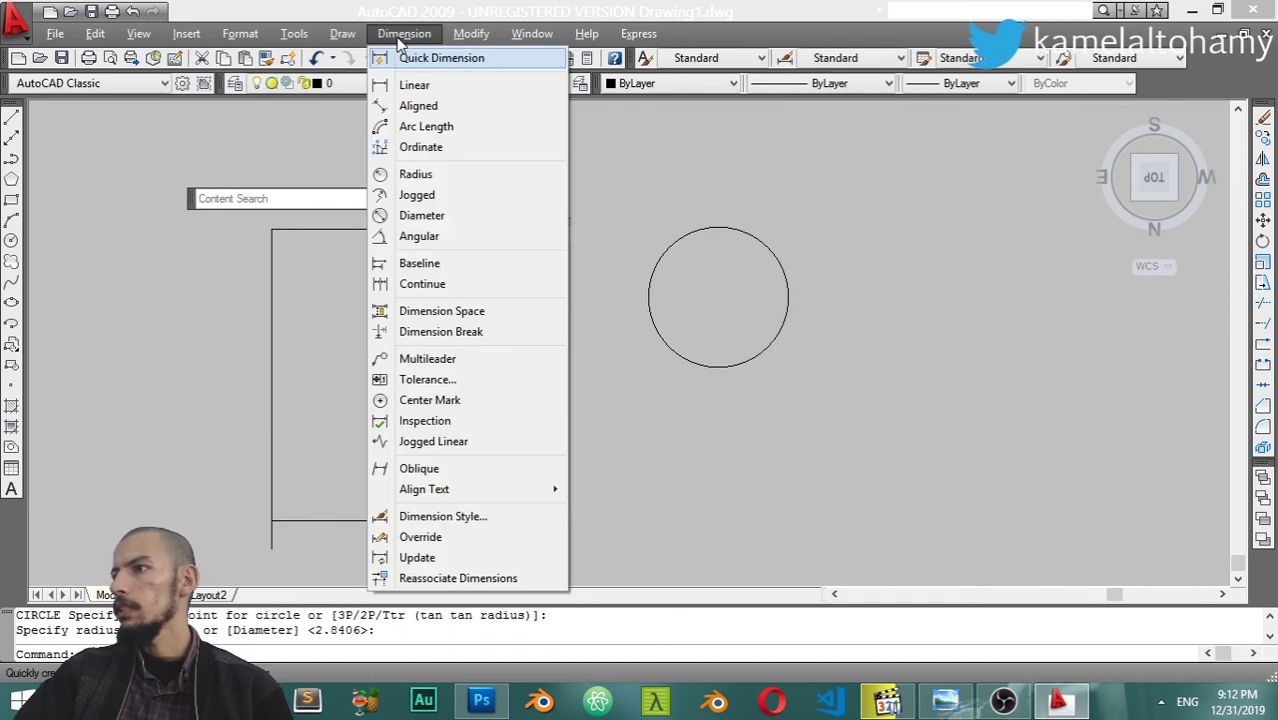
{"action": "left_click", "coordinate": [434, 176]}
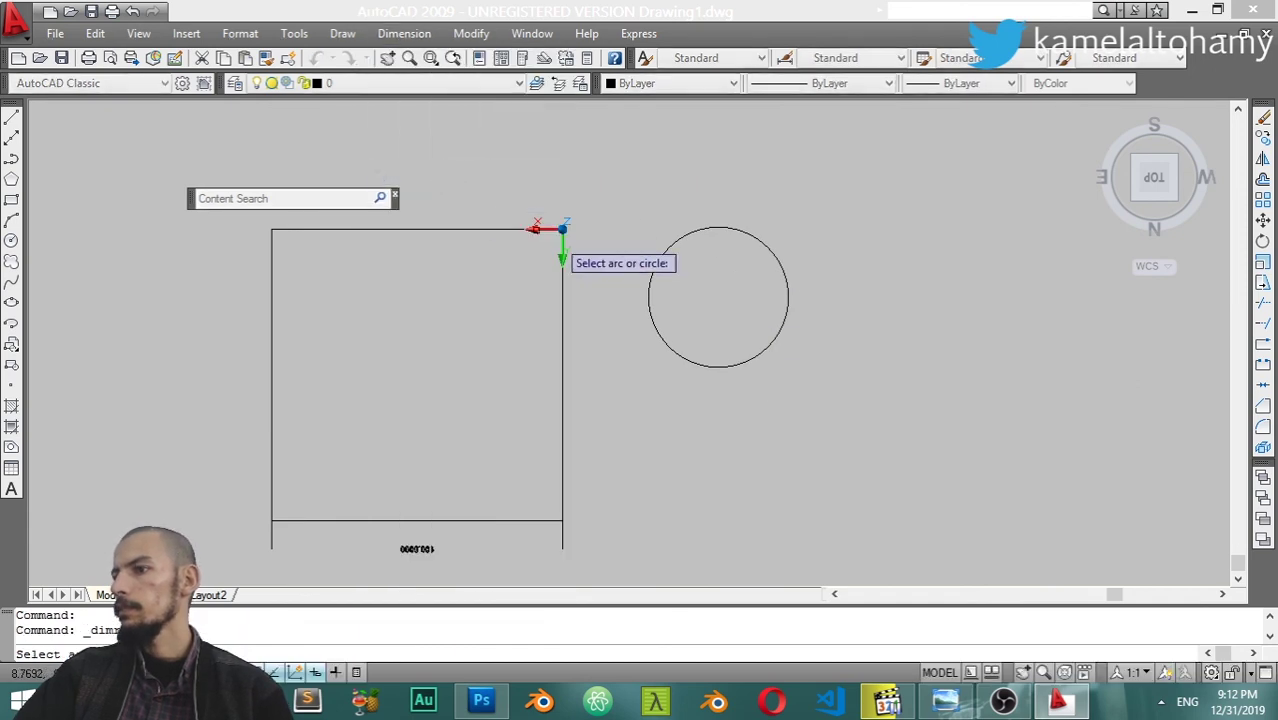
{"action": "left_click", "coordinate": [716, 229]}
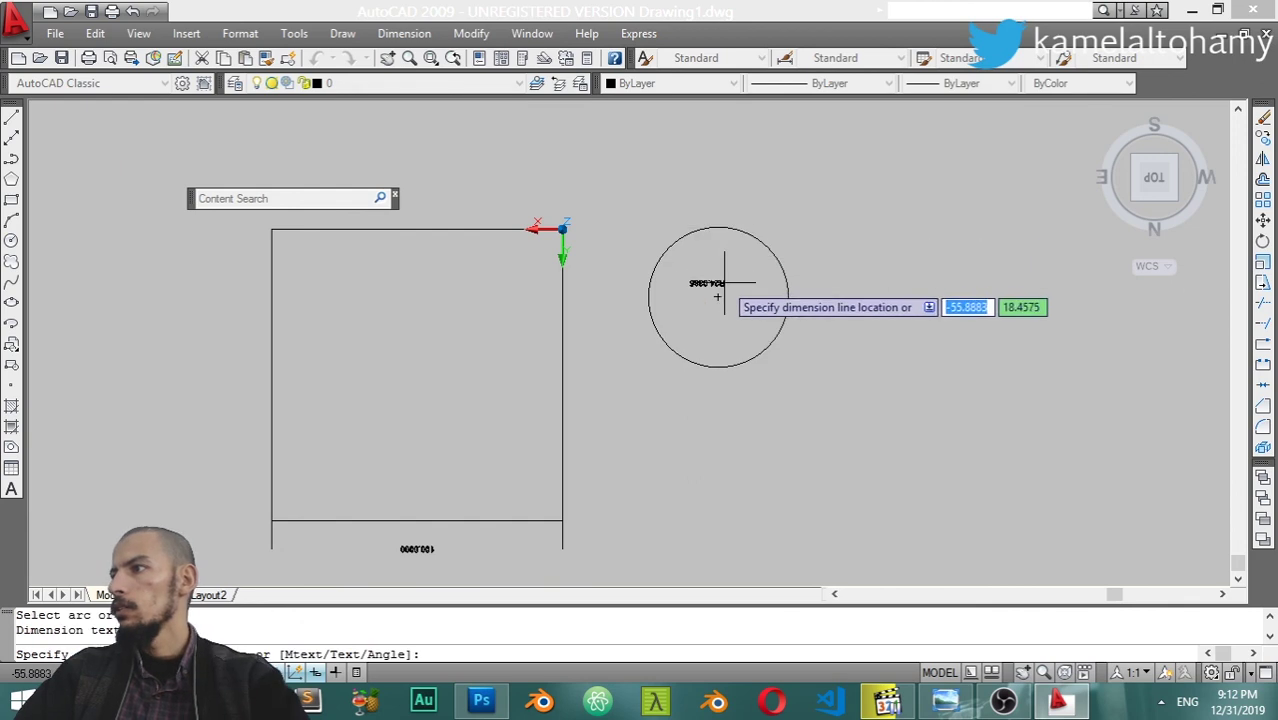
{"action": "scroll", "coordinate": [722, 284], "scroll_direction": "up", "scroll_amount": 5}
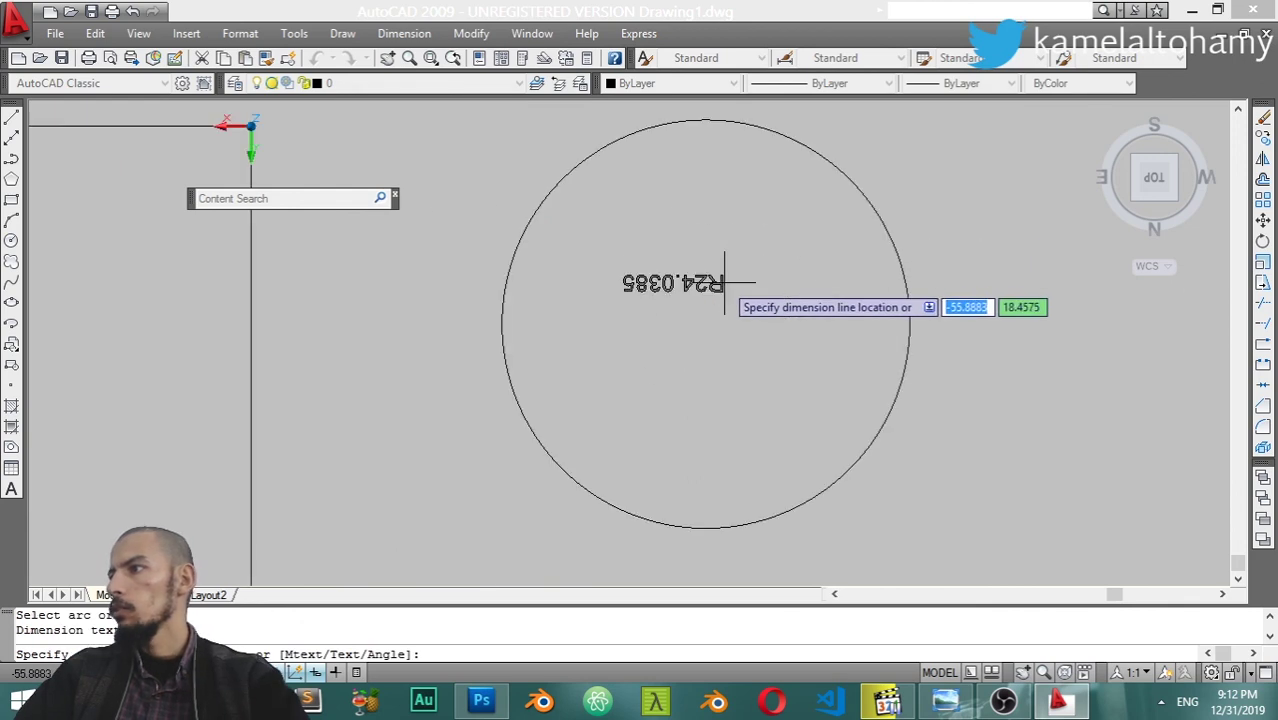
{"action": "left_click", "coordinate": [843, 343]}
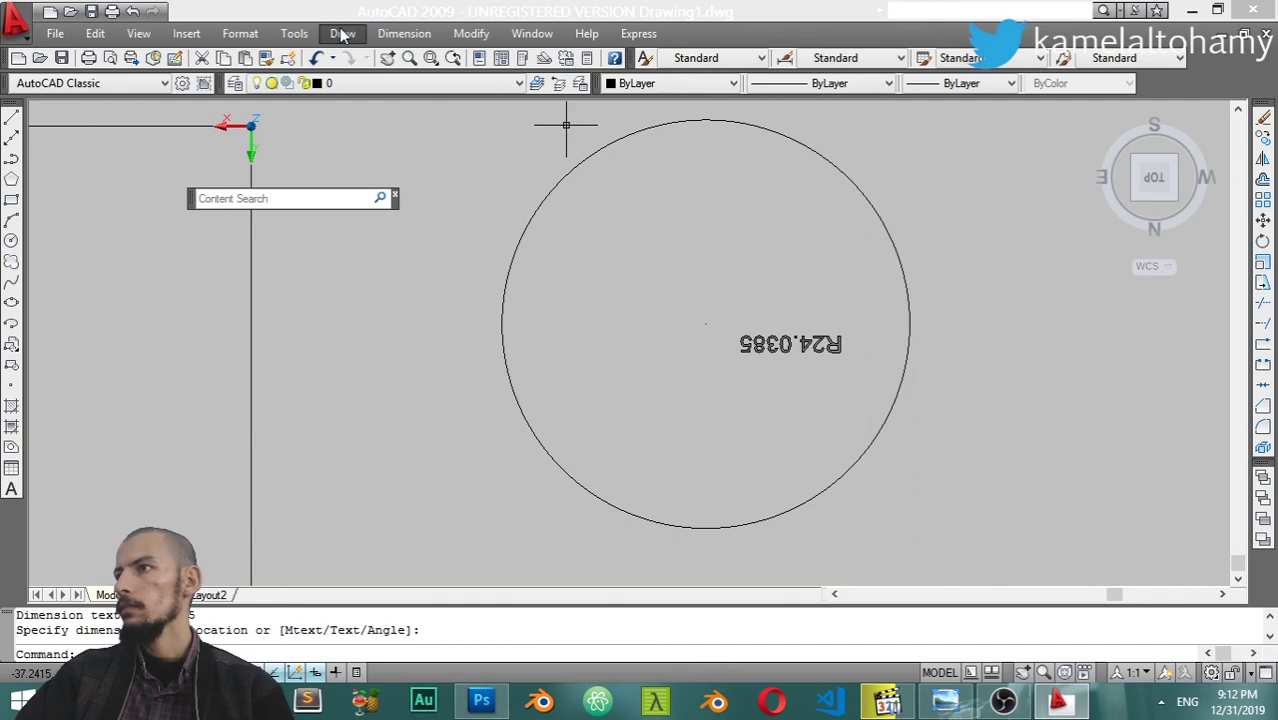
{"action": "left_click", "coordinate": [341, 35]}
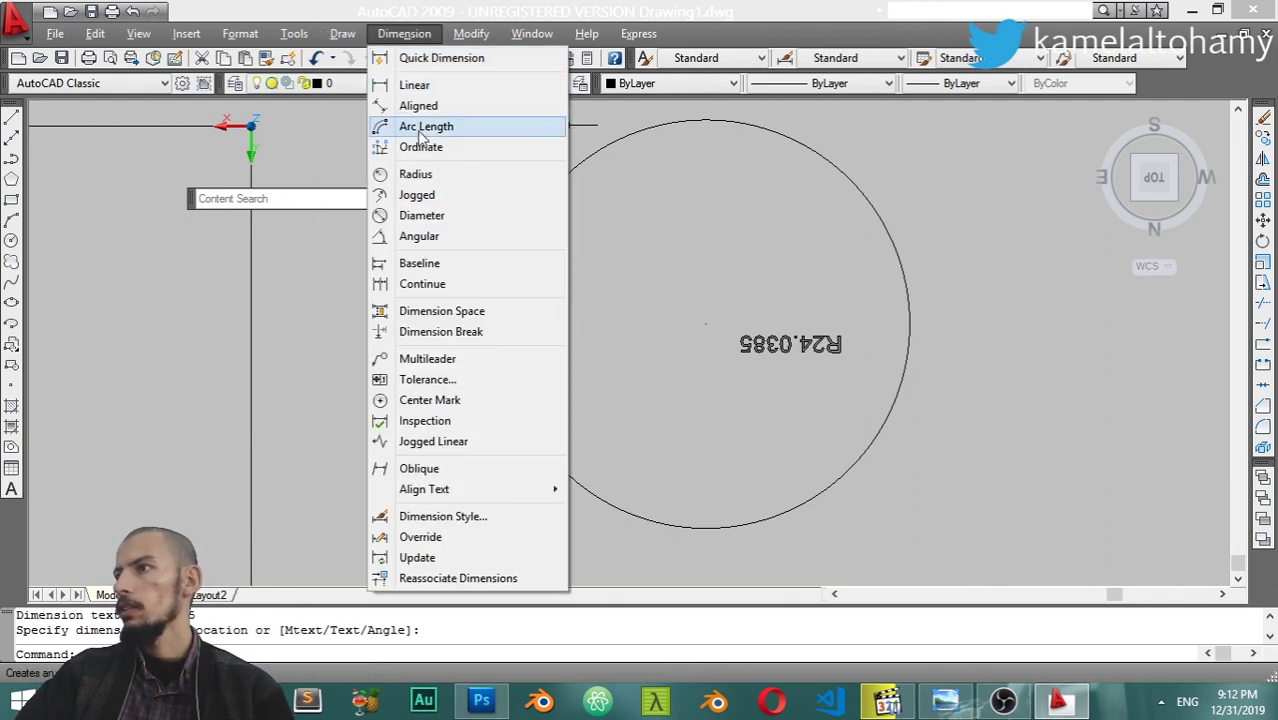
Draw a three-point arc beside the circle
{"action": "key", "text": "Escape"}
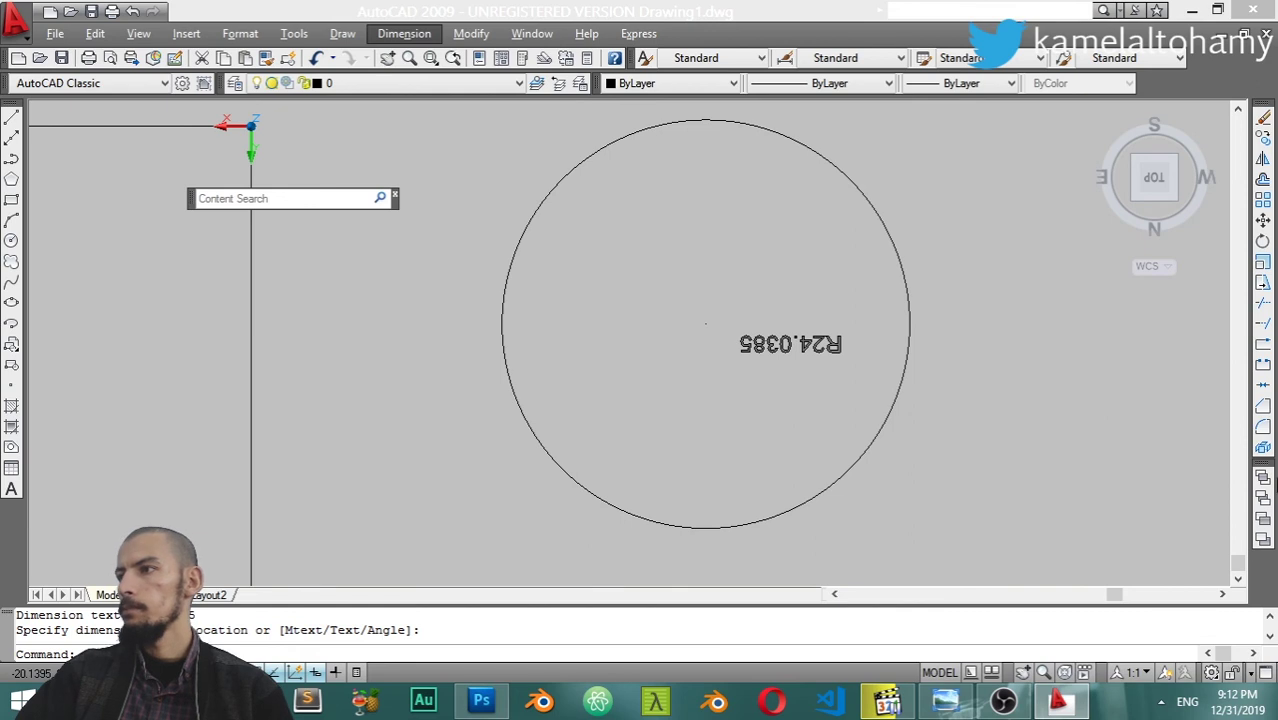
{"action": "scroll", "coordinate": [740, 322], "scroll_direction": "down", "scroll_amount": 1}
{"action": "scroll", "coordinate": [600, 312], "scroll_direction": "down", "scroll_amount": 3}
{"action": "left_click", "coordinate": [342, 33]}
{"action": "mouse_move", "coordinate": [360, 284]}
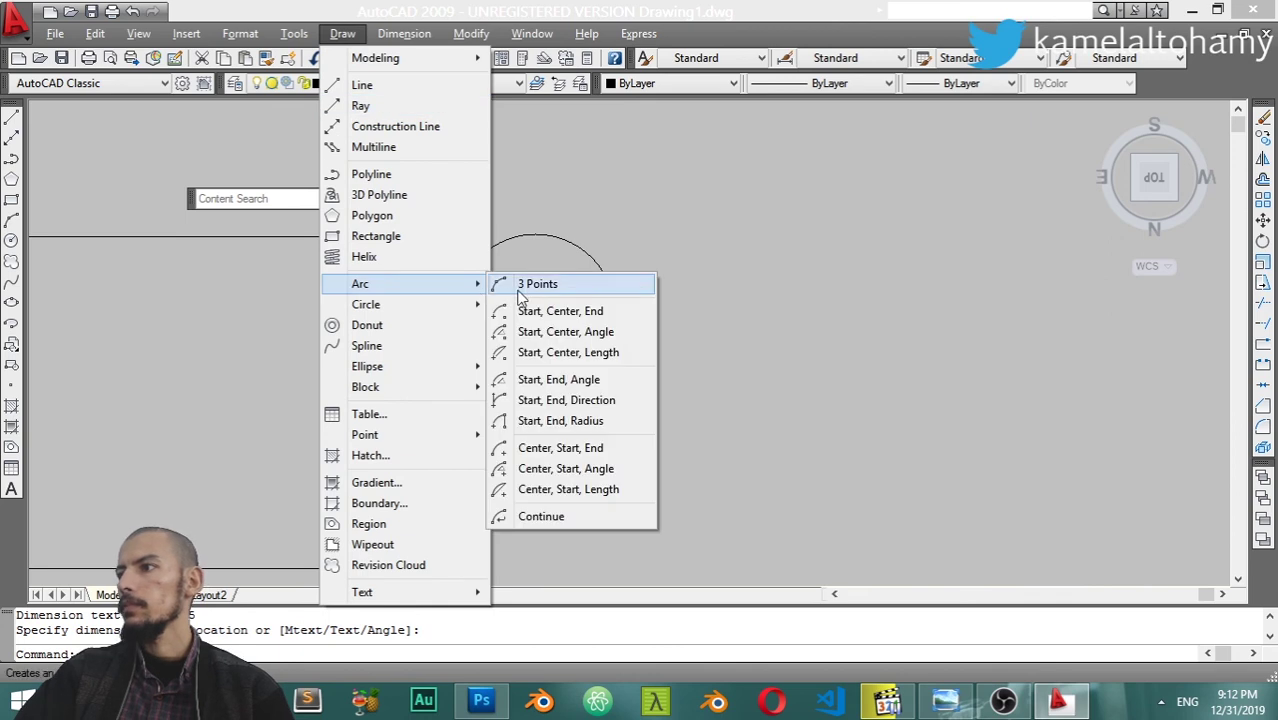
{"action": "left_click", "coordinate": [530, 285]}
{"action": "left_click", "coordinate": [650, 210]}
{"action": "left_click", "coordinate": [736, 328]}
{"action": "left_click", "coordinate": [839, 292]}
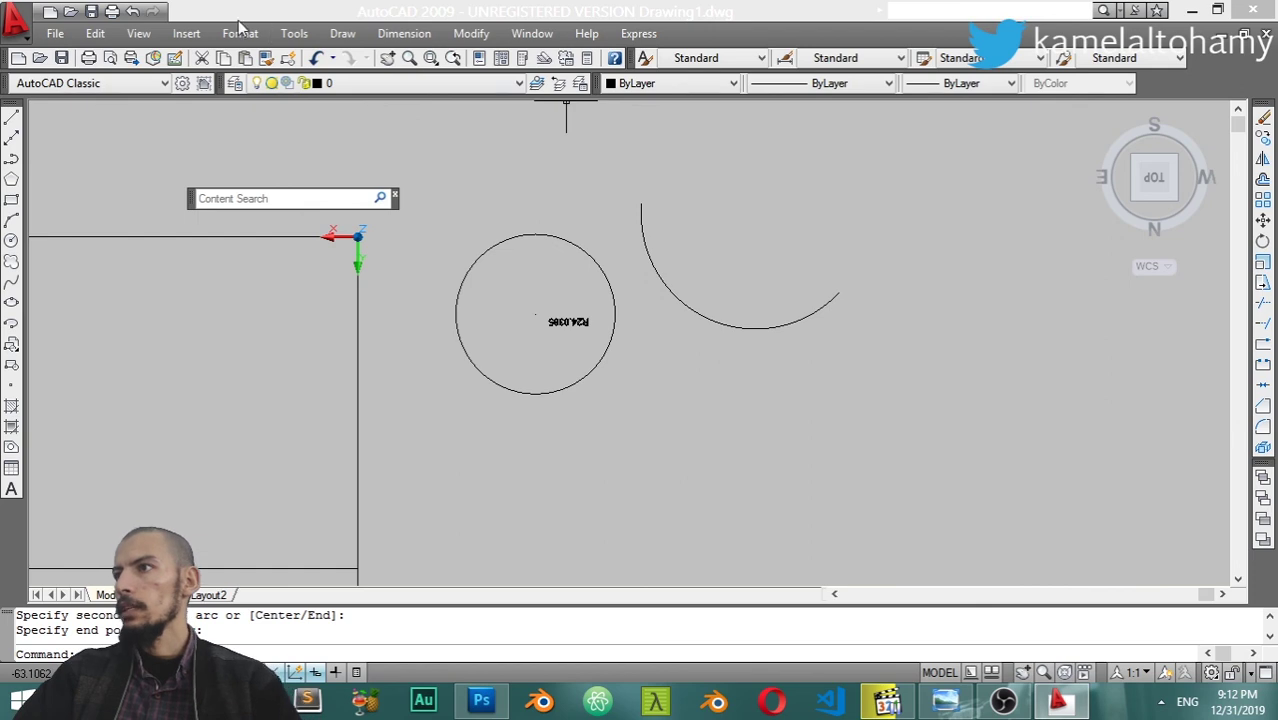
Add an arc-length dimension reading 85.8092 to the arc
{"action": "left_click", "coordinate": [402, 33]}
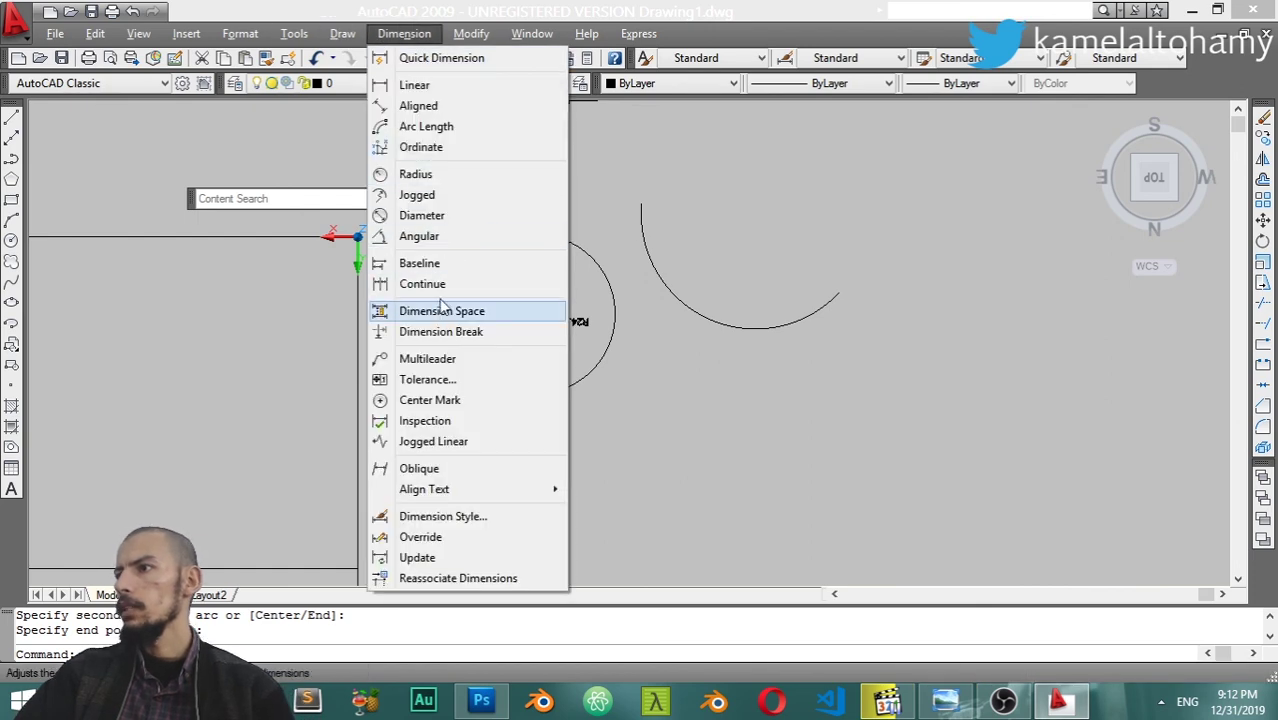
{"action": "left_click", "coordinate": [428, 126]}
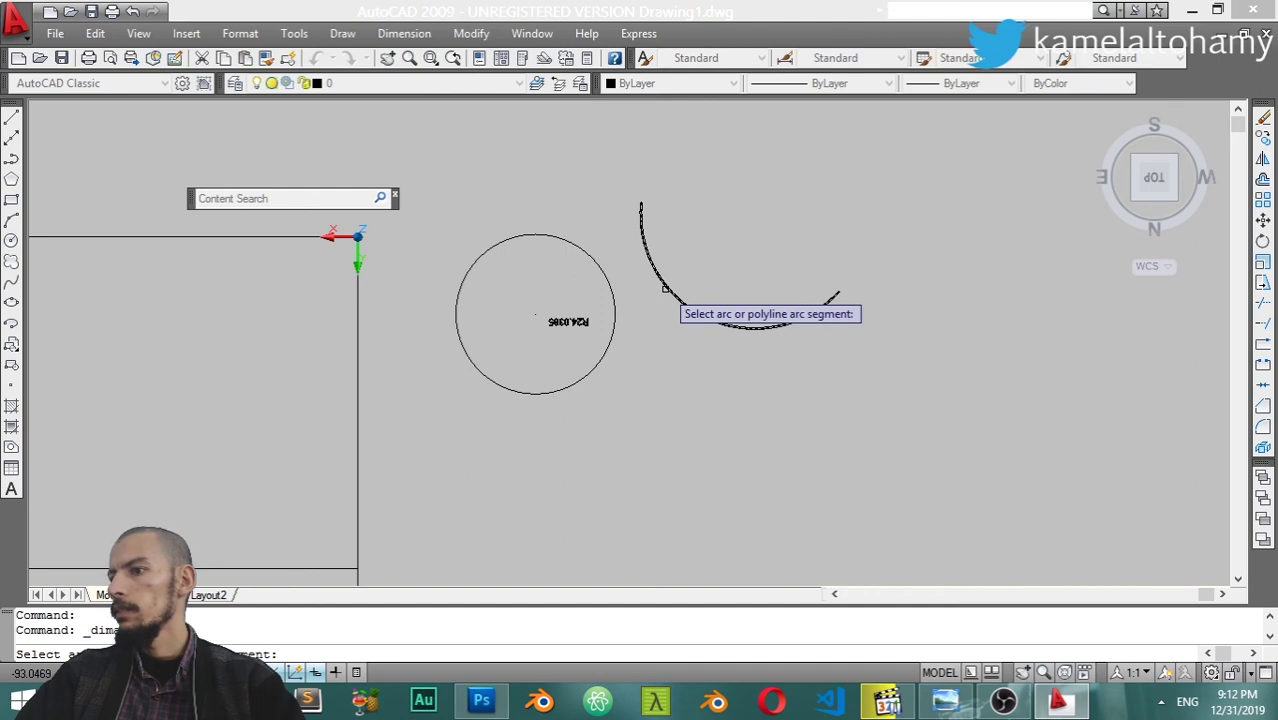
{"action": "left_click", "coordinate": [665, 289]}
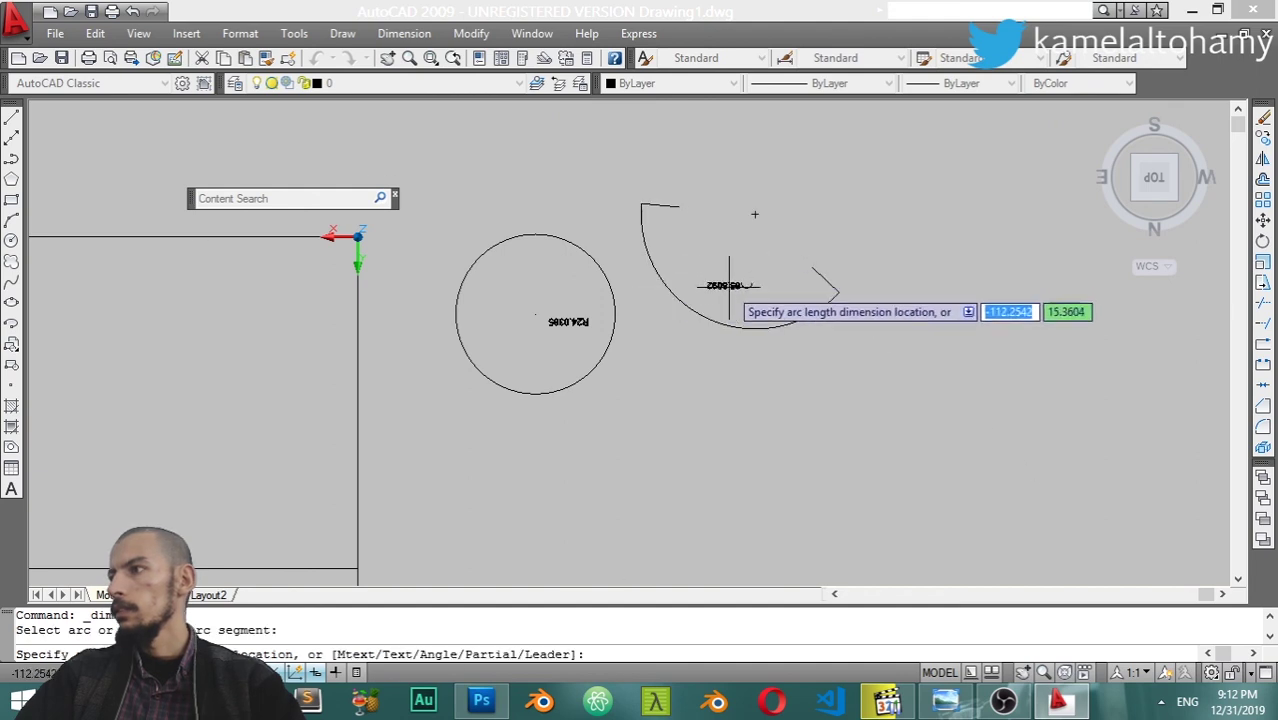
{"action": "left_click", "coordinate": [757, 266]}
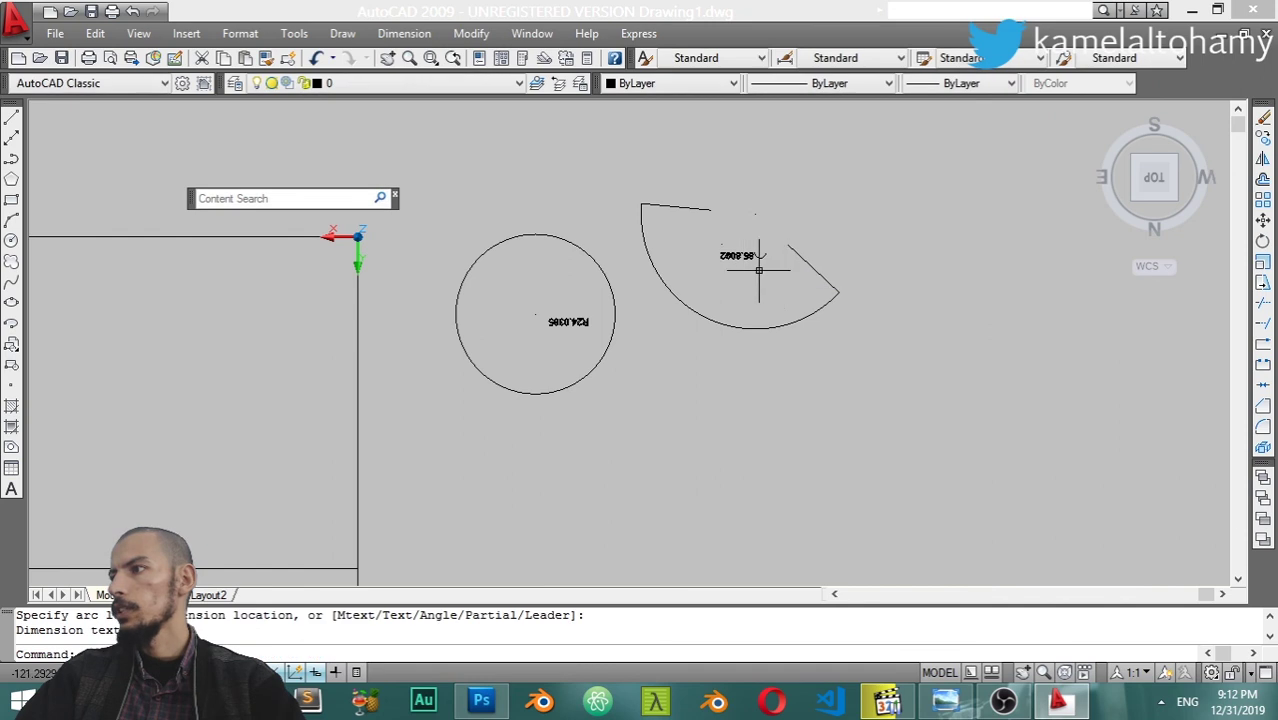
{"action": "scroll", "coordinate": [758, 268], "scroll_direction": "up", "scroll_amount": 4}
{"action": "scroll", "coordinate": [750, 257], "scroll_direction": "up", "scroll_amount": 2}
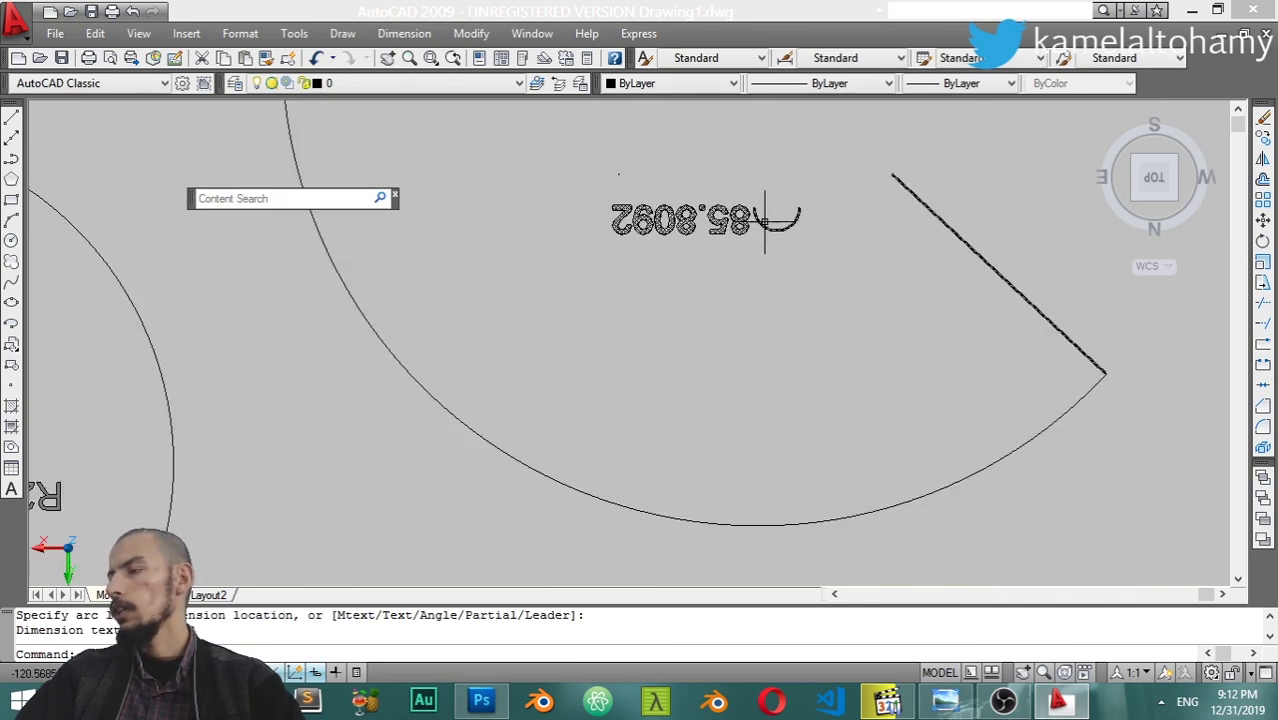
{"action": "scroll", "coordinate": [760, 216], "scroll_direction": "down", "scroll_amount": 5}
{"action": "scroll", "coordinate": [745, 214], "scroll_direction": "up", "scroll_amount": 4}
{"action": "scroll", "coordinate": [735, 216], "scroll_direction": "down", "scroll_amount": 4}
{"action": "scroll", "coordinate": [700, 218], "scroll_direction": "down", "scroll_amount": 2}
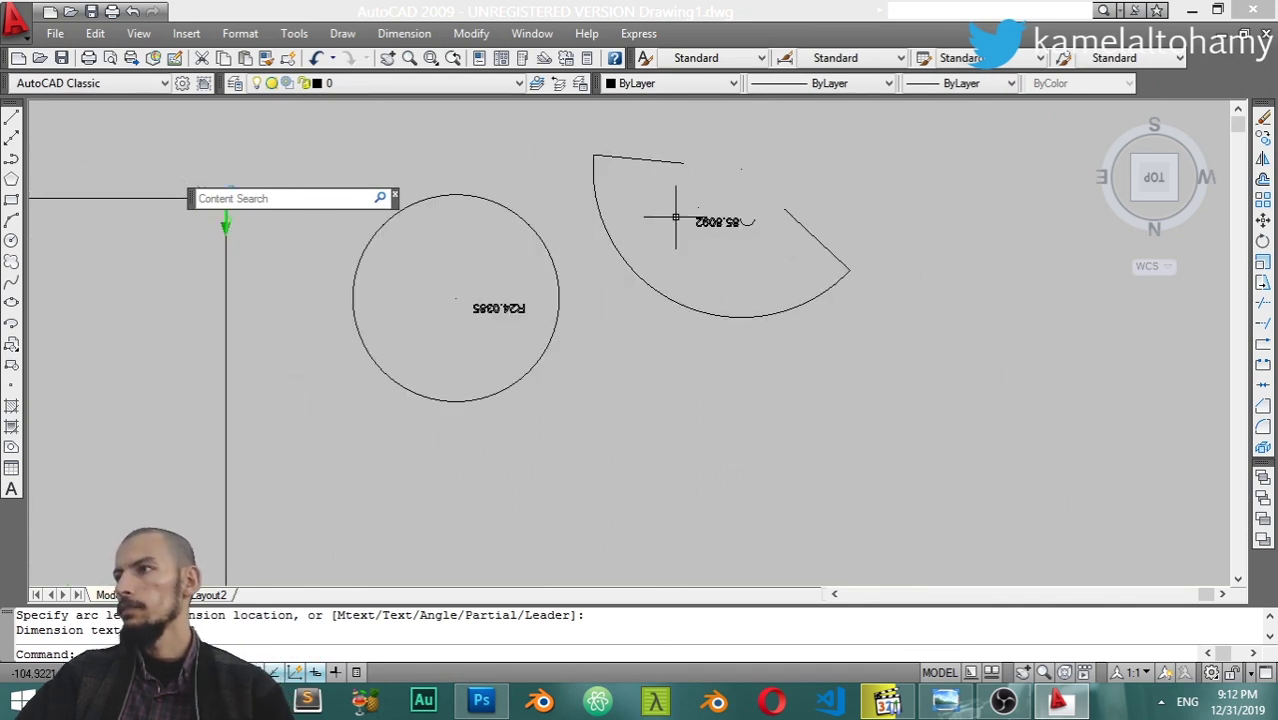